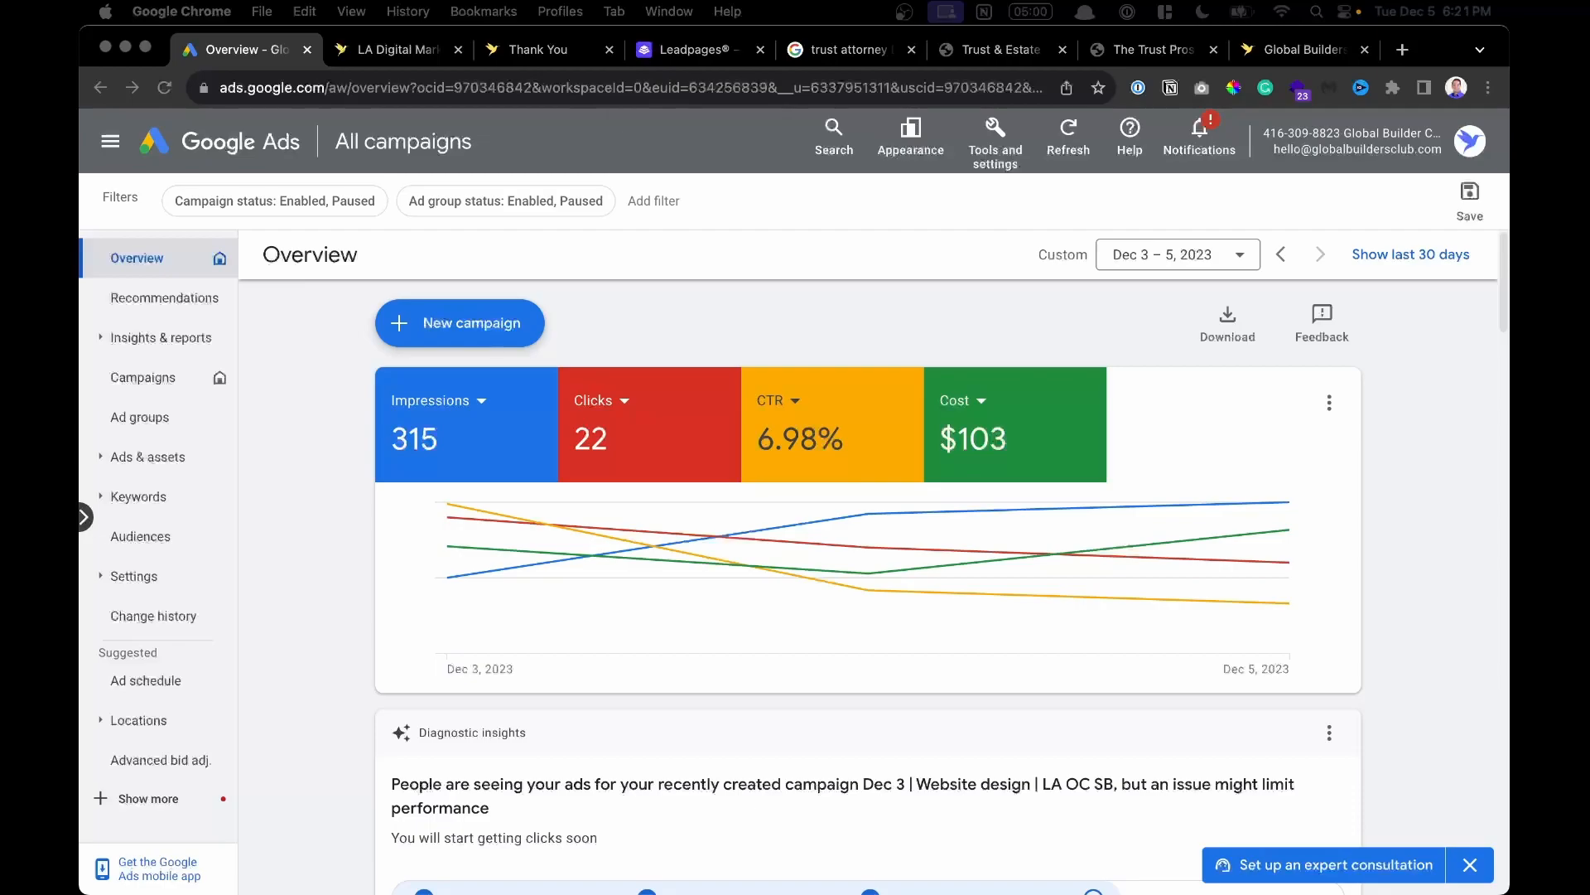
Look at the site's Thank You page and return to the Google Ads overview.
{"action": "left_click", "coordinate": [547, 52]}
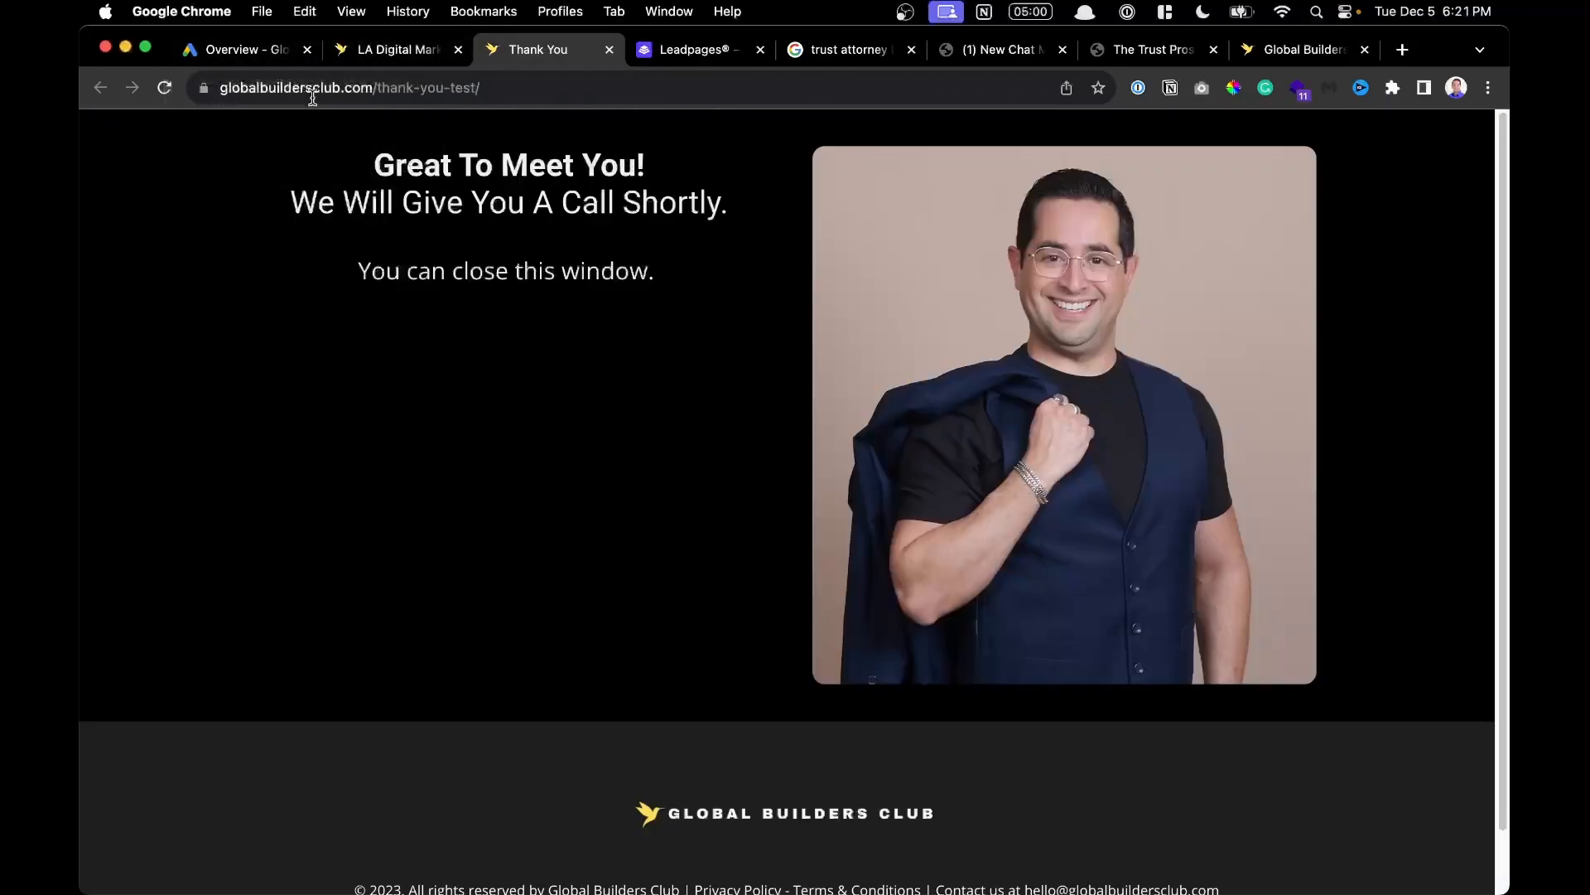
{"action": "left_click", "coordinate": [262, 58]}
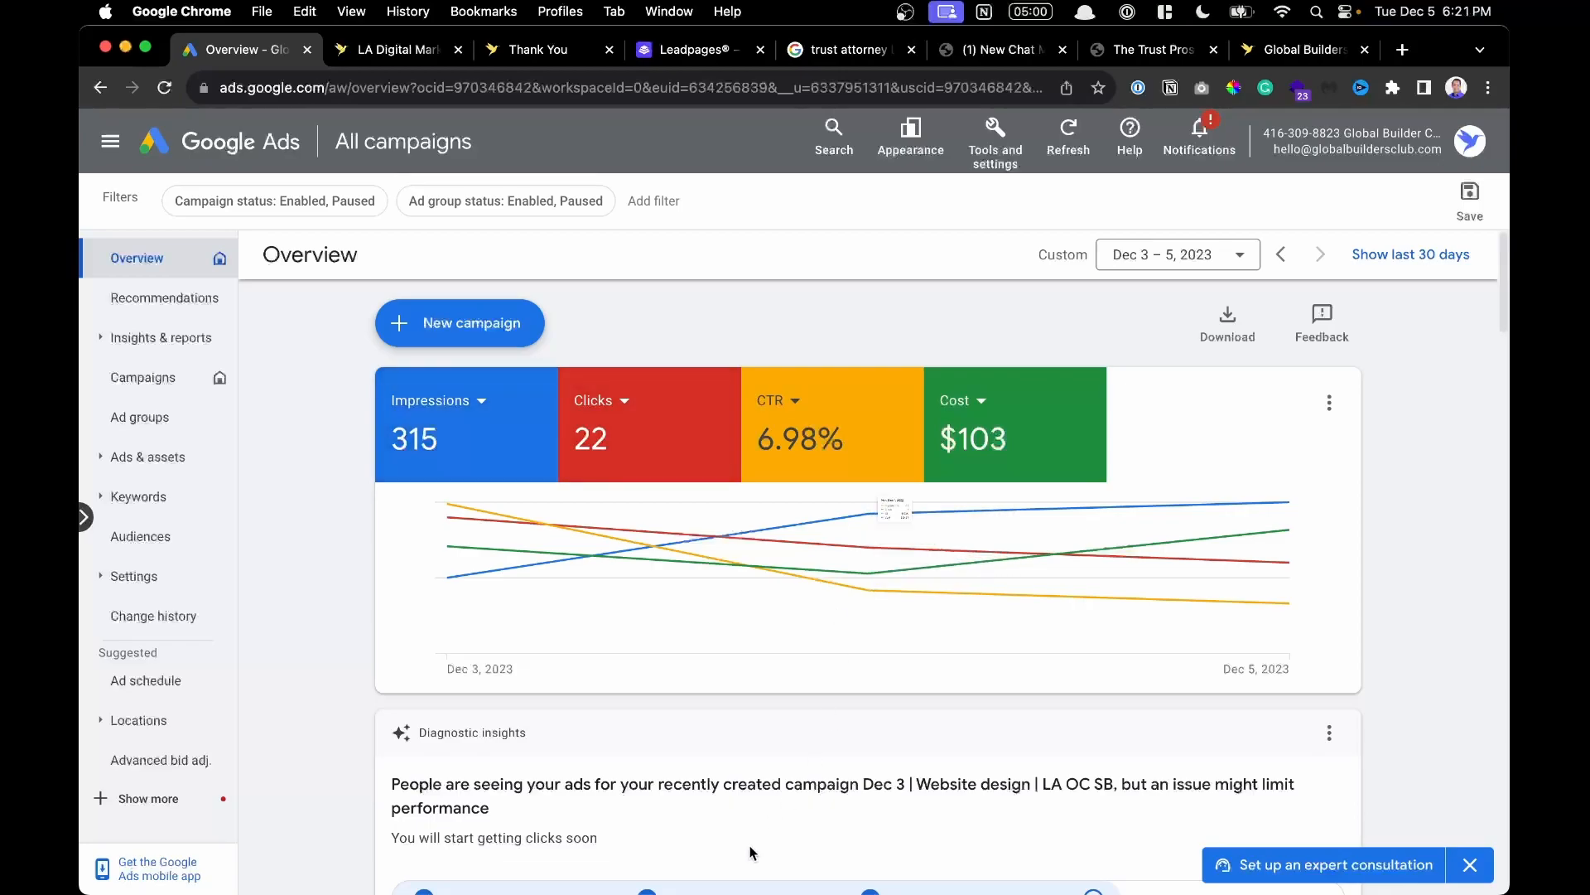
{"action": "mouse_move", "coordinate": [902, 644]}
{"action": "left_click", "coordinate": [990, 159]}
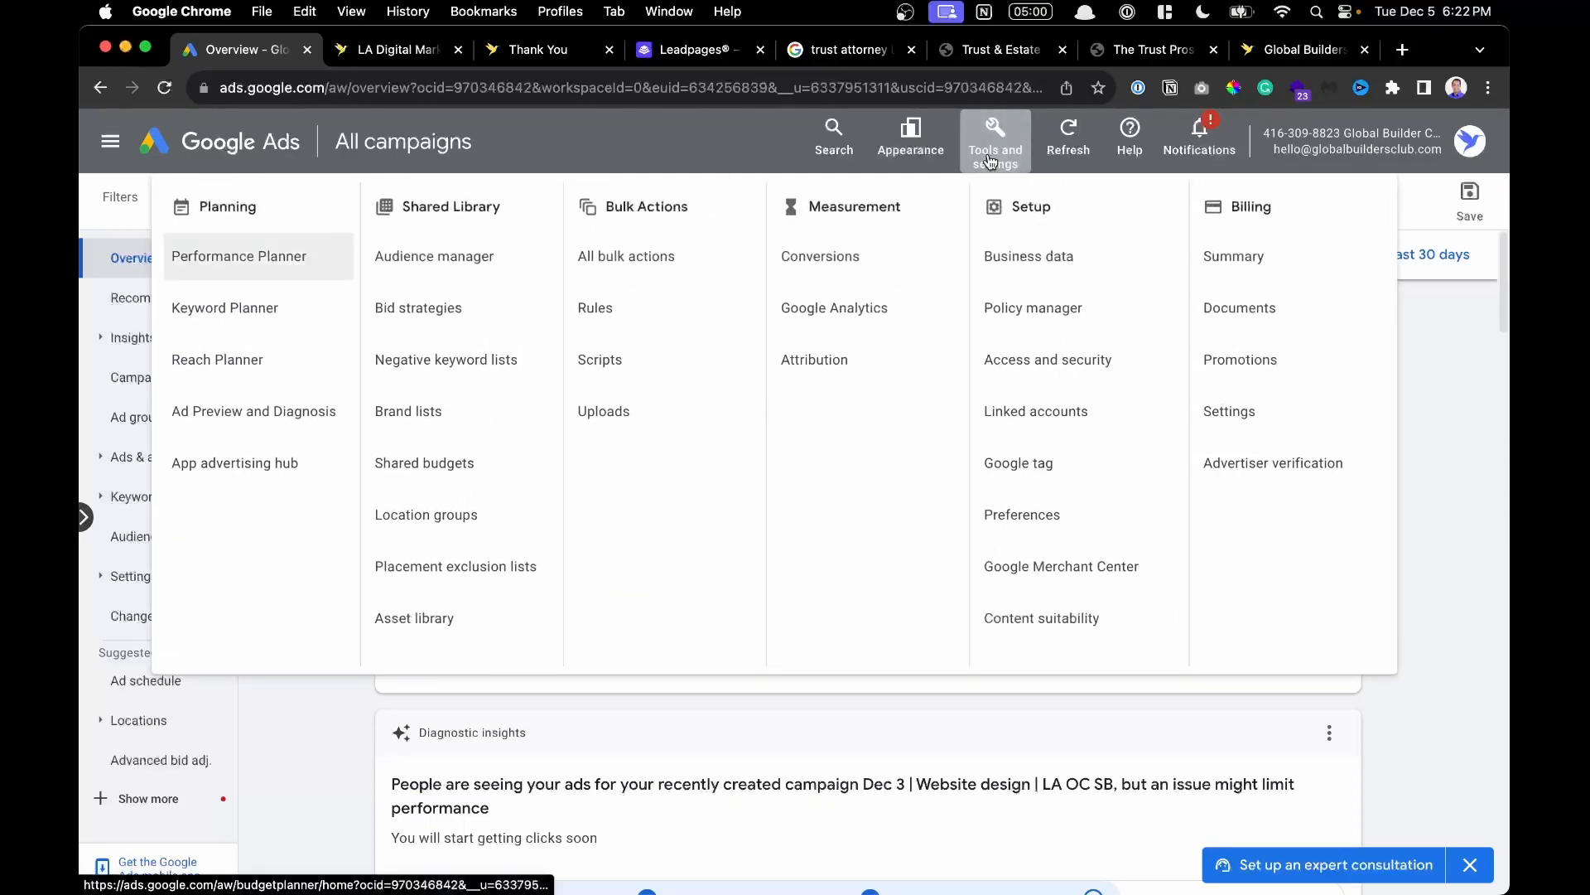
{"action": "scroll", "coordinate": [991, 160], "scroll_direction": "up", "scroll_amount": 5}
{"action": "scroll", "coordinate": [991, 160], "scroll_direction": "down", "scroll_amount": 5}
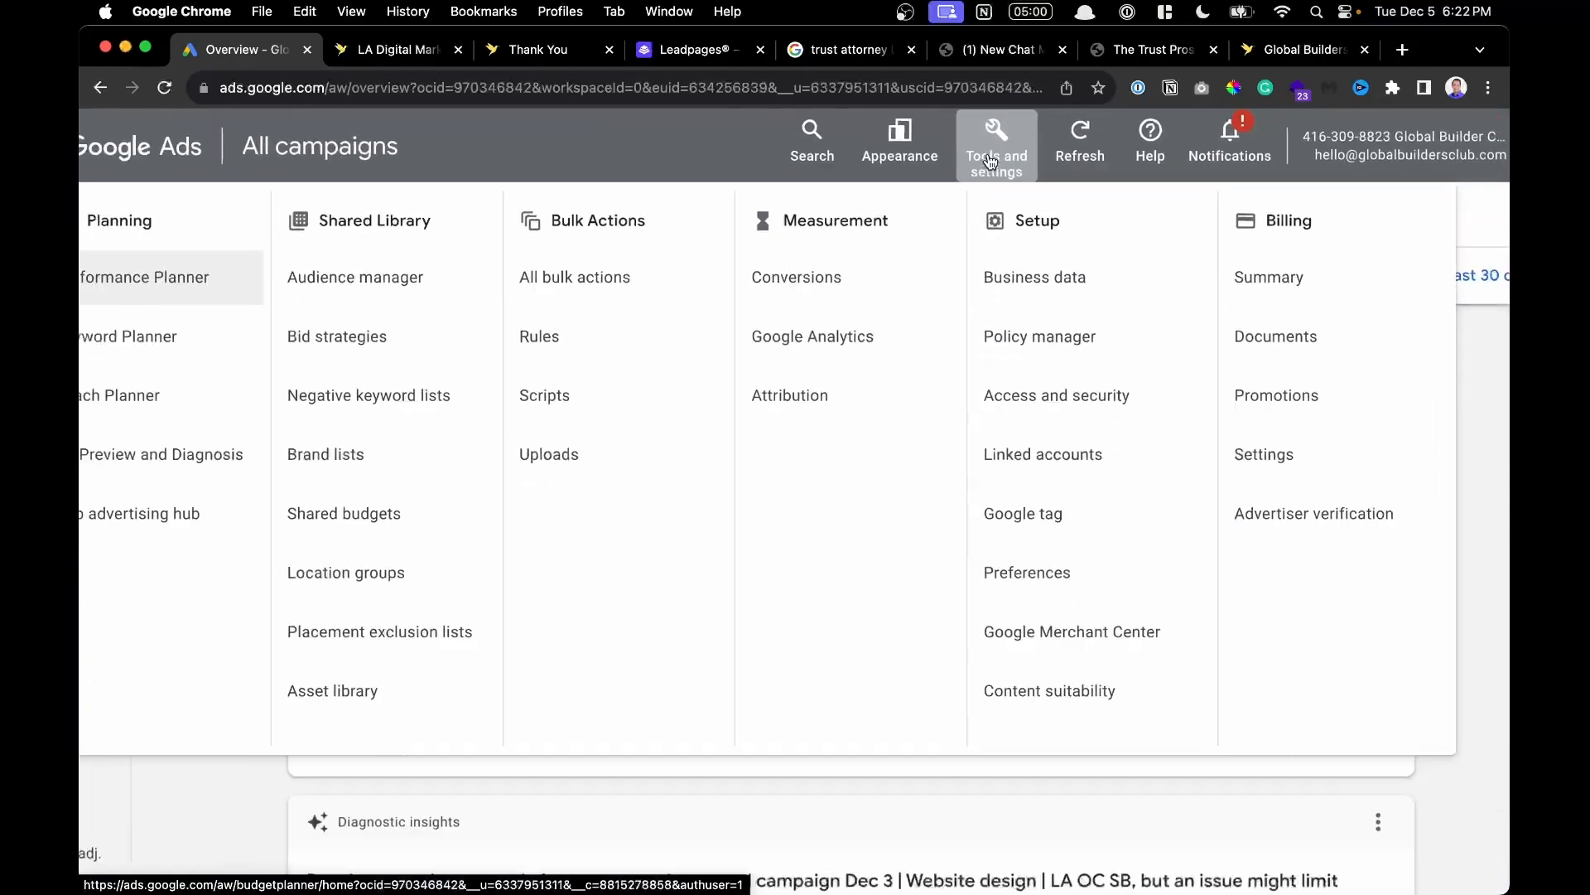
{"action": "scroll", "coordinate": [231, 330], "scroll_direction": "up", "scroll_amount": 3}
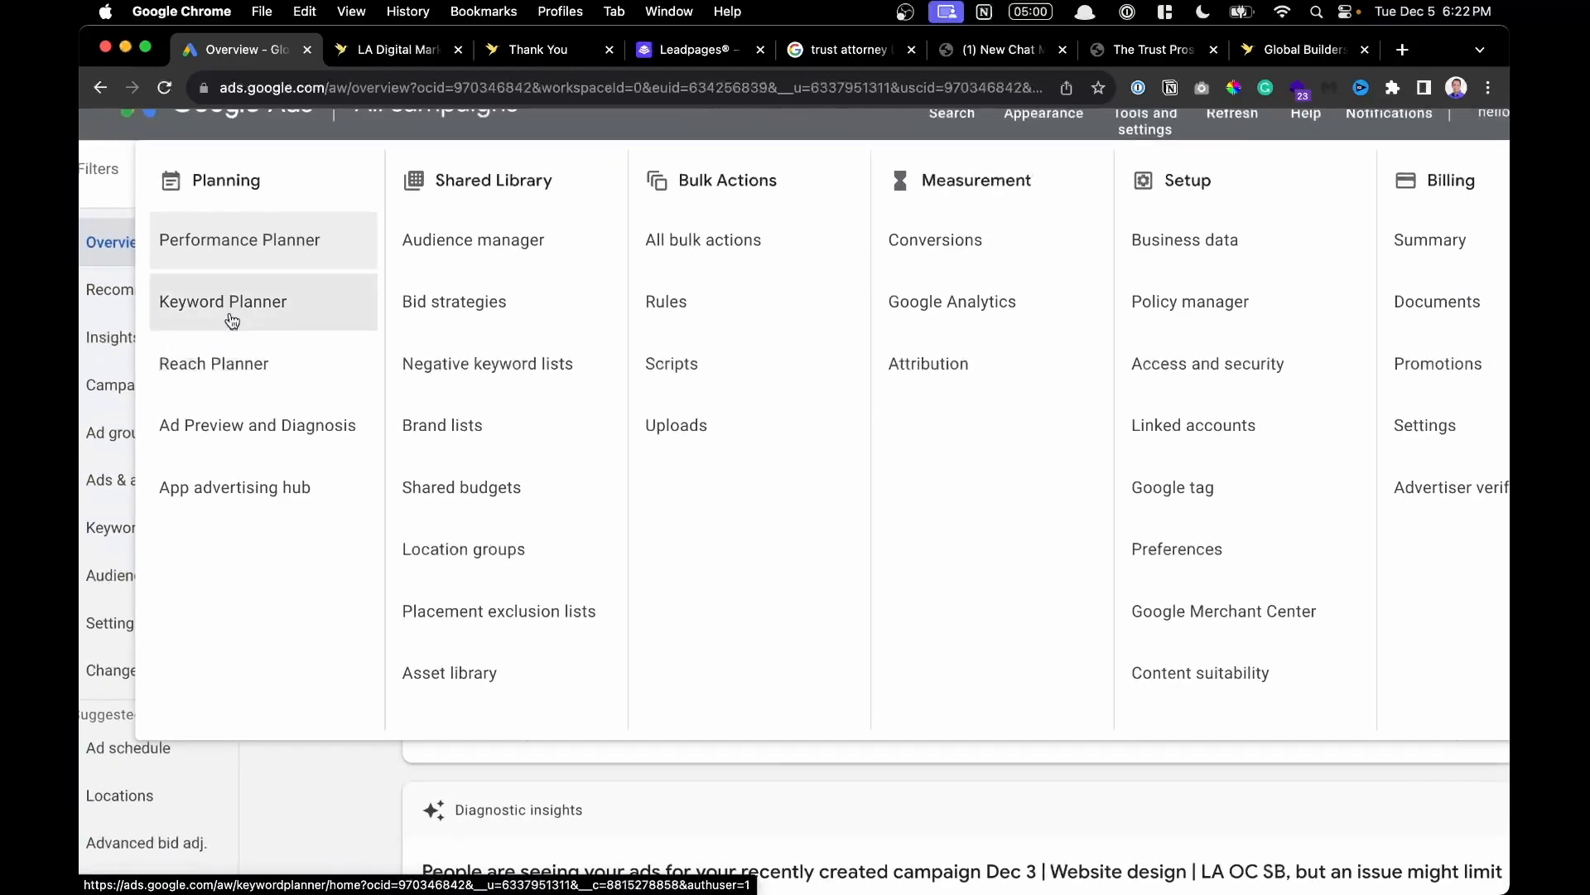
{"action": "scroll", "coordinate": [231, 317], "scroll_direction": "up", "scroll_amount": 2}
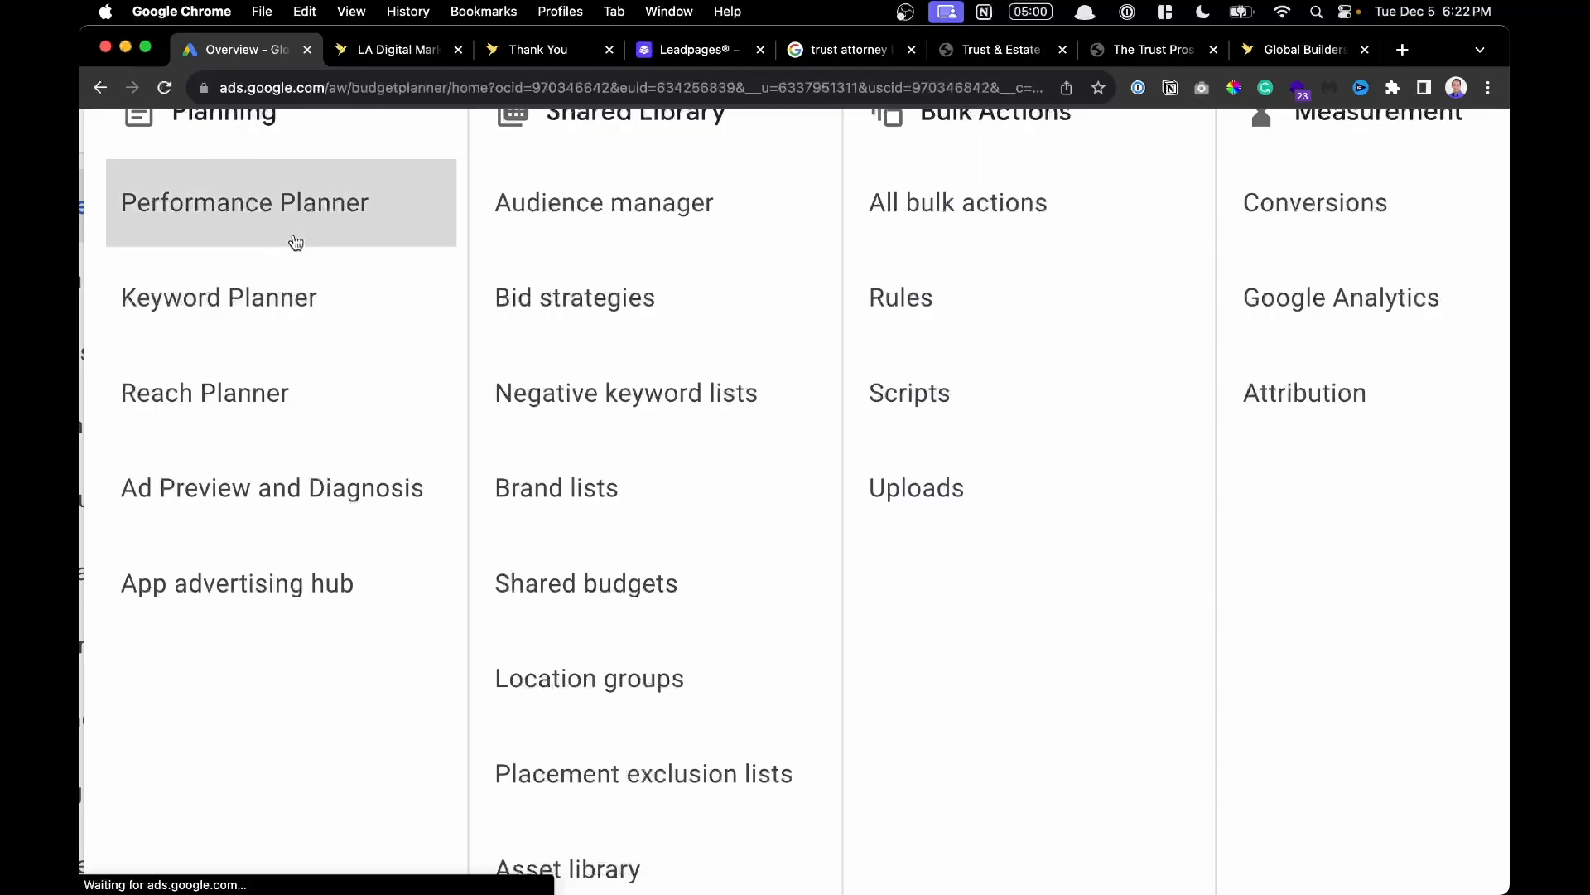
{"action": "left_click", "coordinate": [296, 242]}
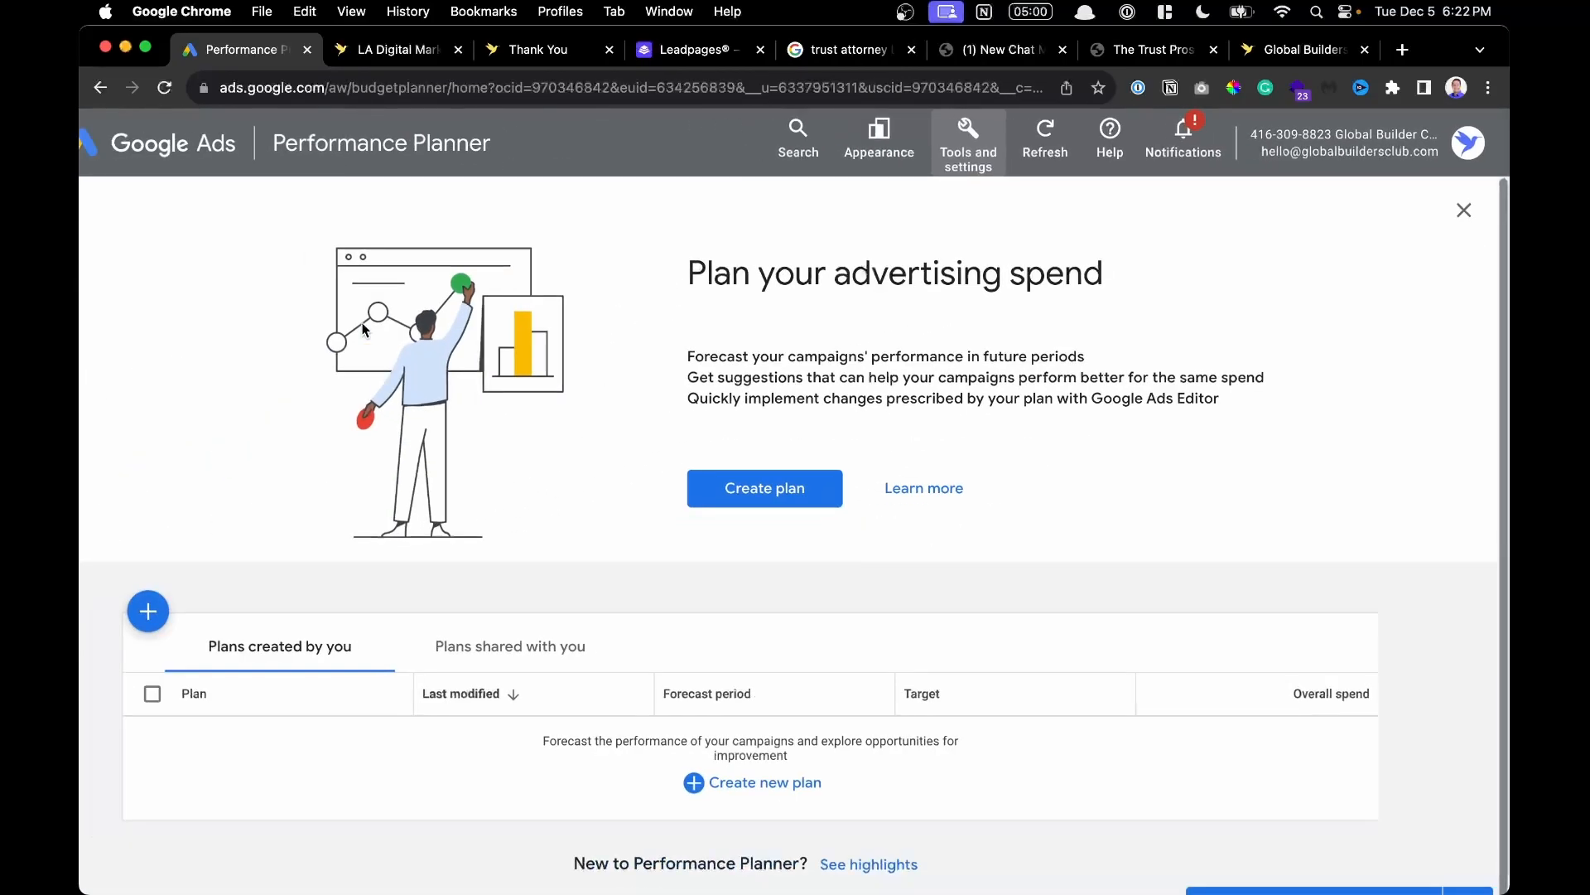
Open the Keyword Planner and start discovering new keywords from seed keywords.
{"action": "left_click", "coordinate": [968, 141]}
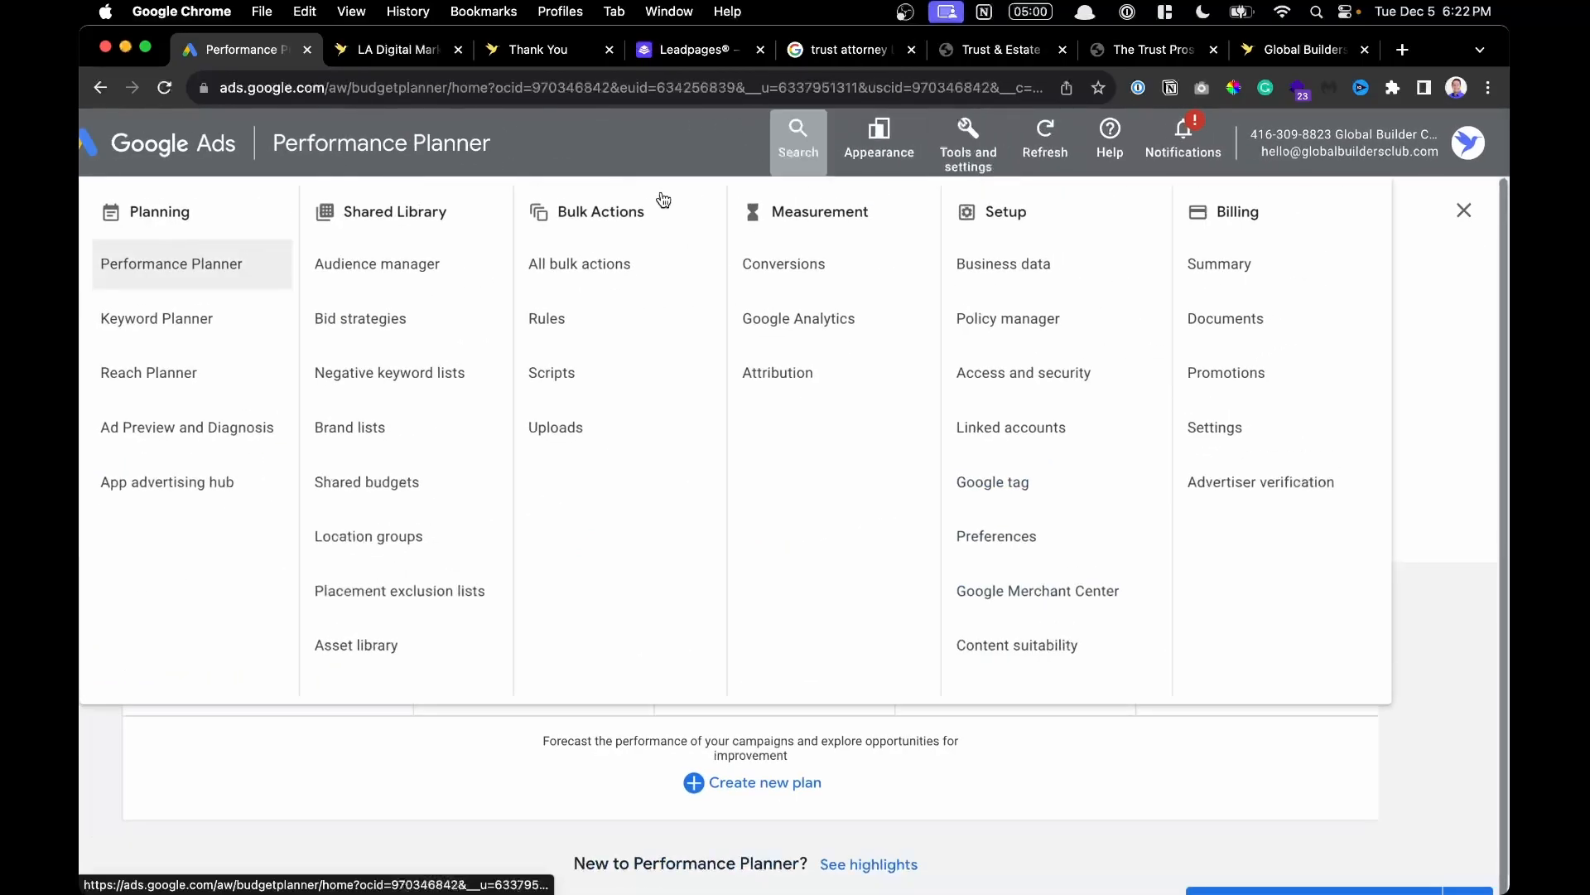
{"action": "left_click", "coordinate": [157, 333]}
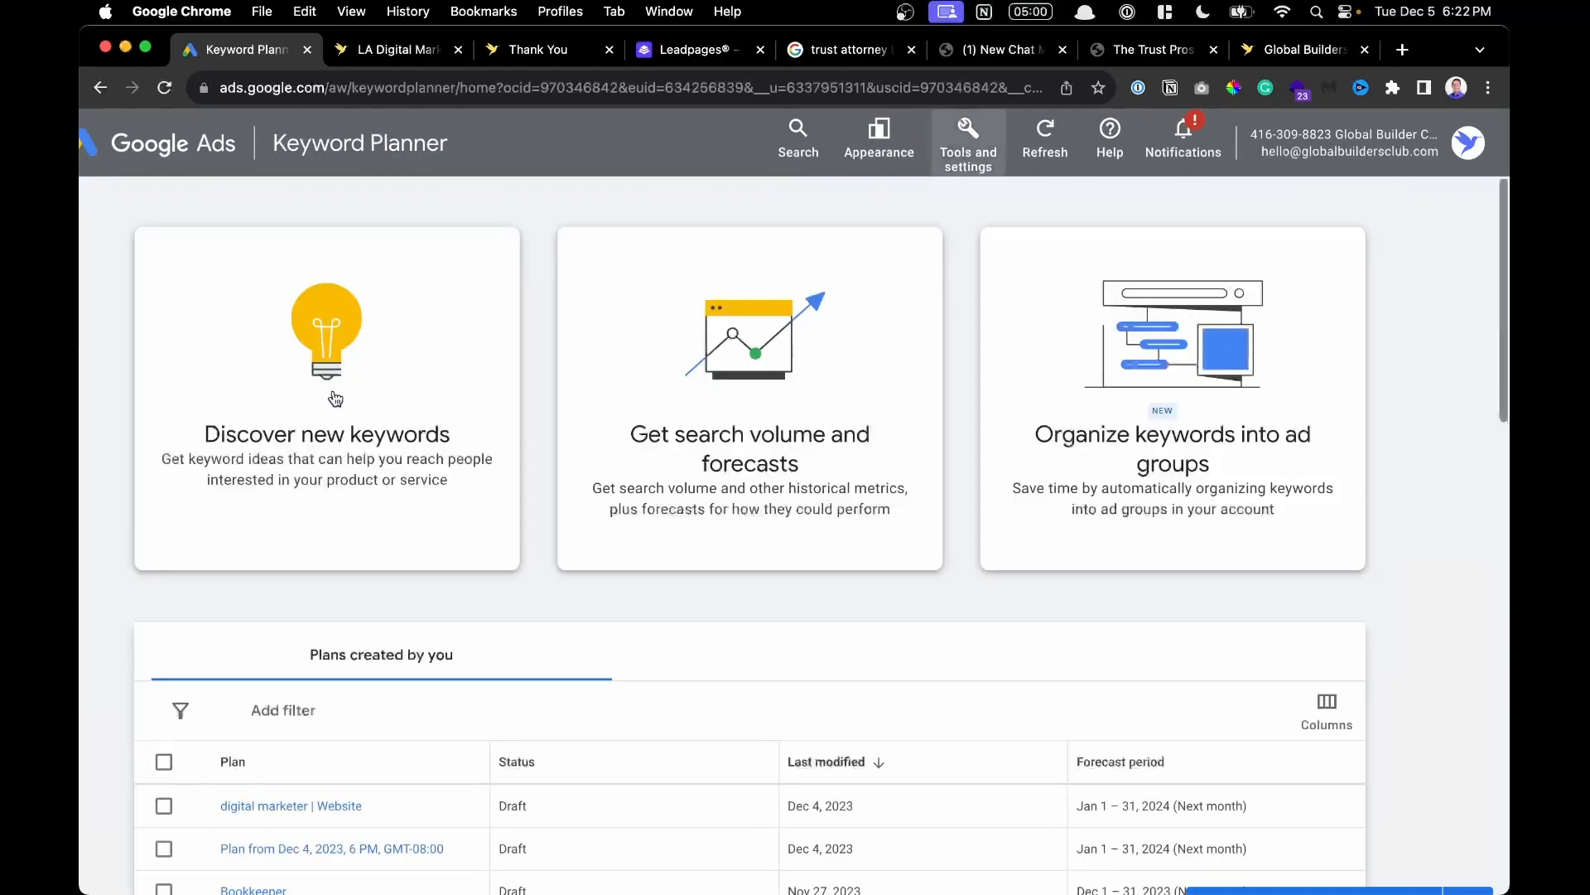
{"action": "scroll", "coordinate": [274, 408], "scroll_direction": "up", "scroll_amount": 5}
{"action": "scroll", "coordinate": [273, 408], "scroll_direction": "down", "scroll_amount": 5}
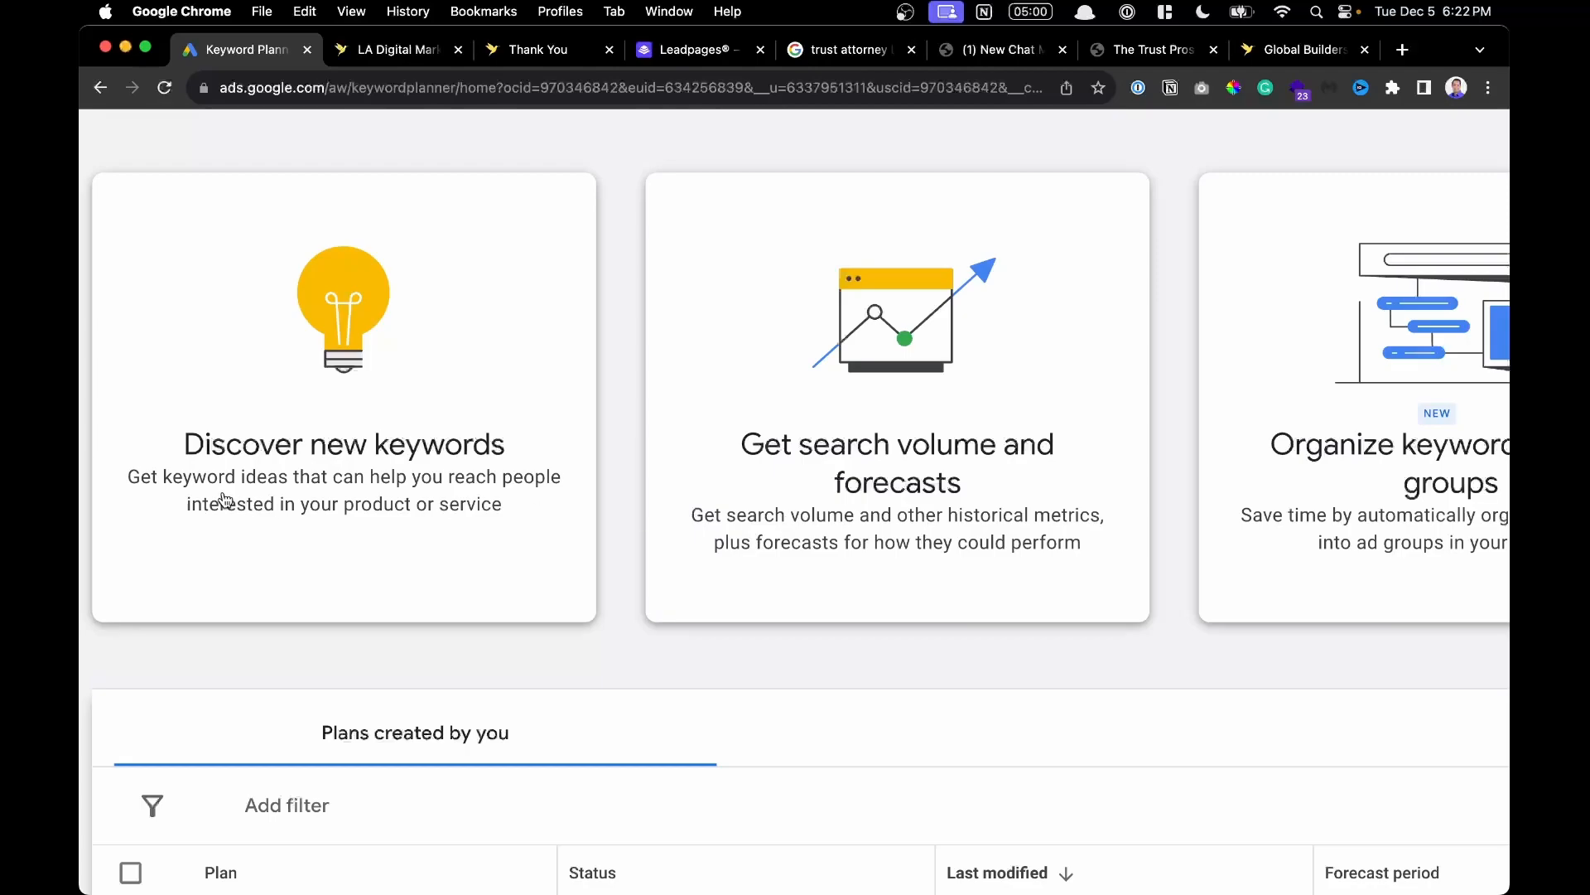
{"action": "left_click", "coordinate": [324, 375]}
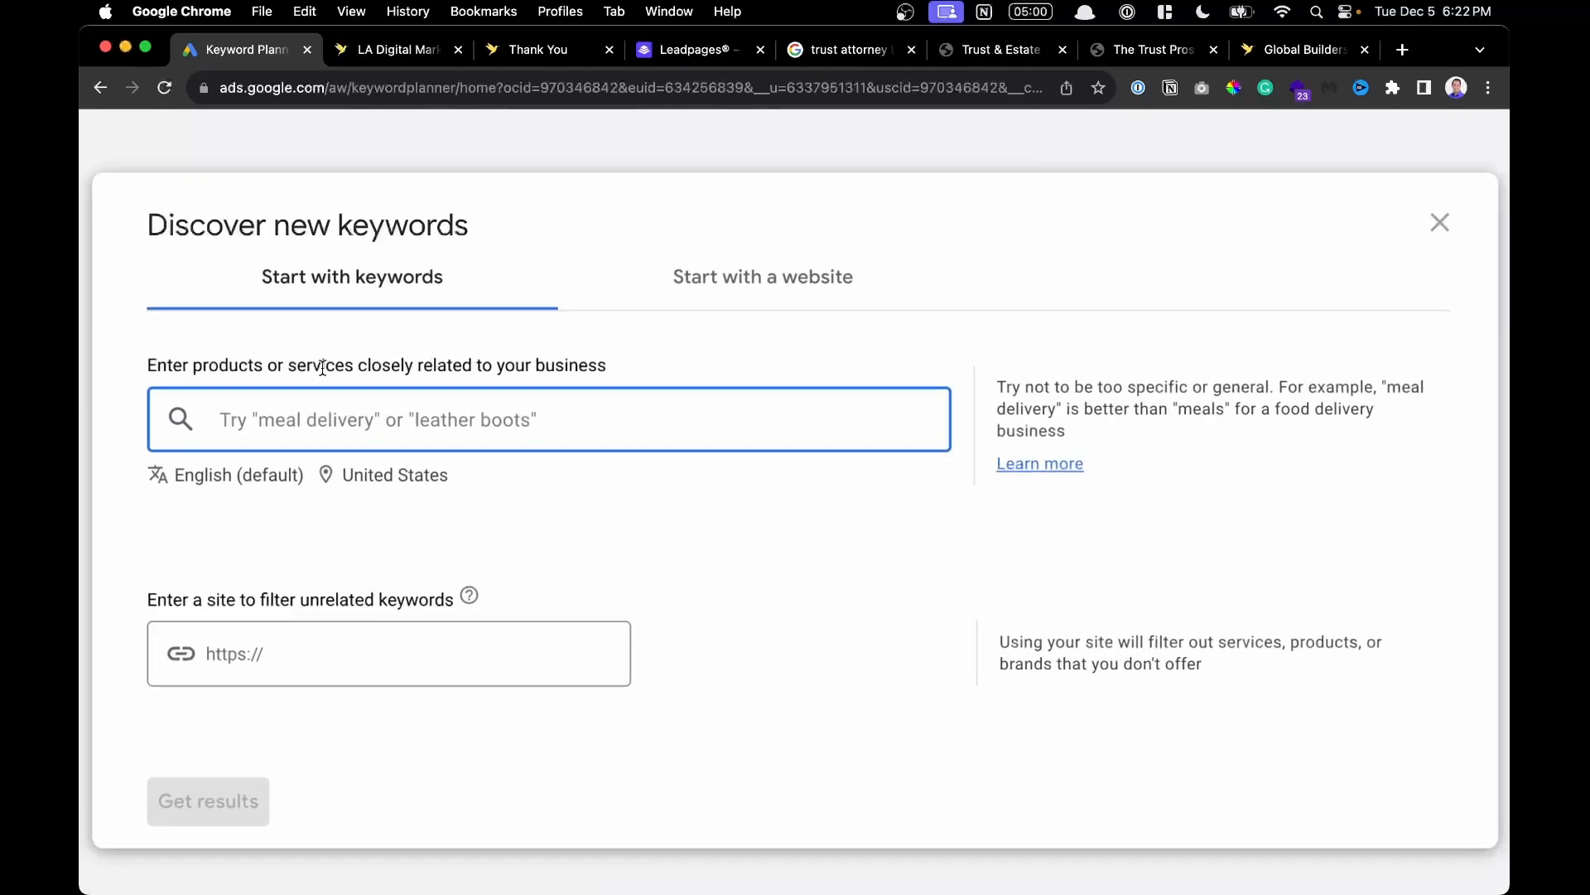
{"action": "key", "text": "super+minus"}
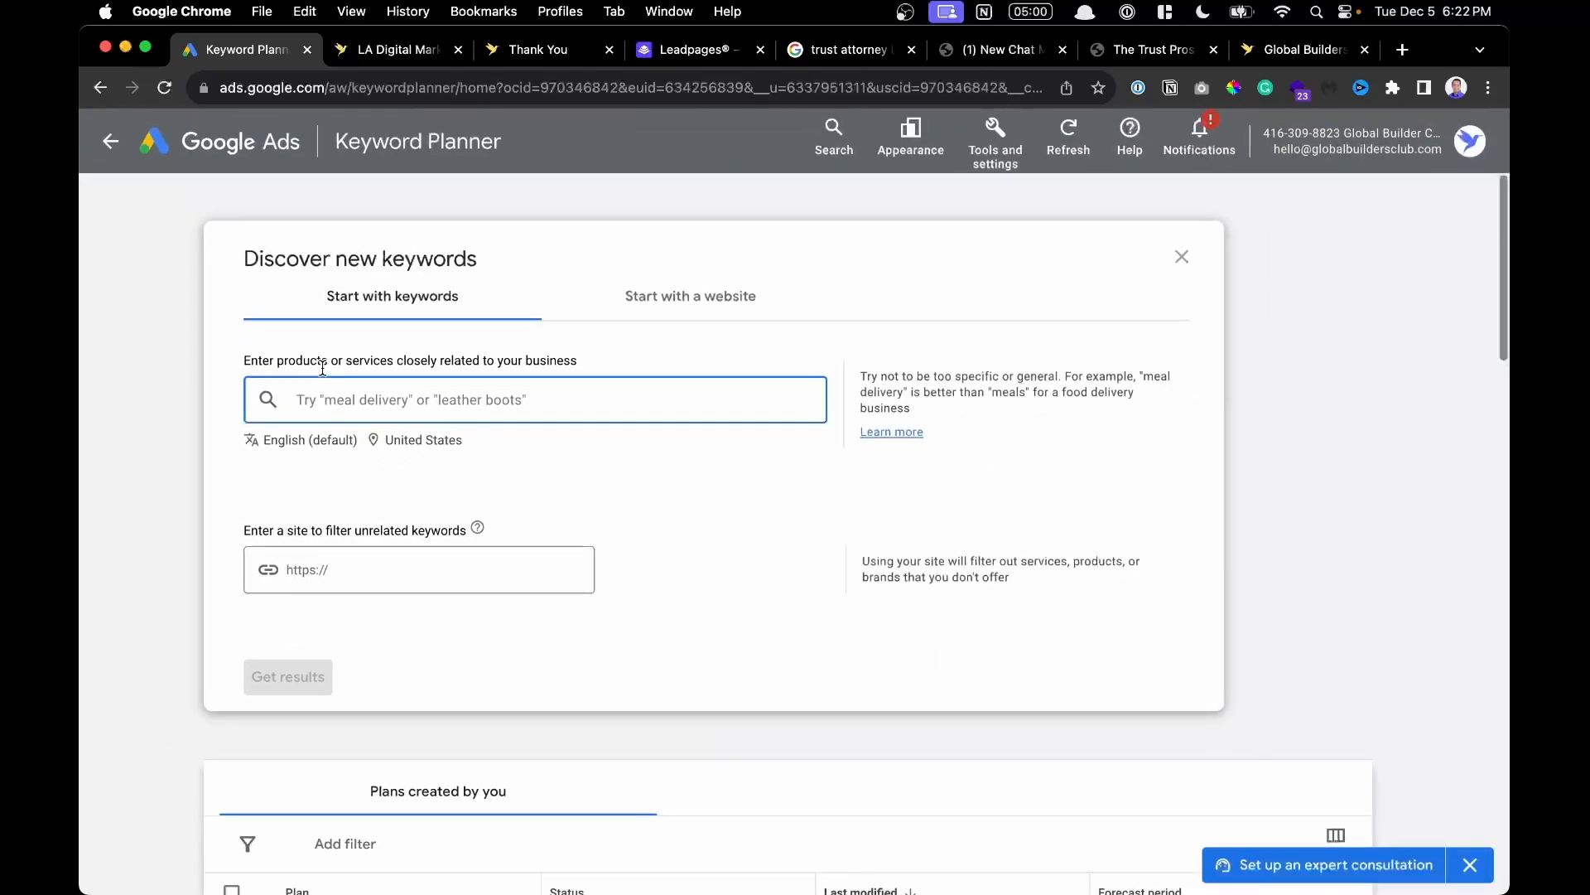
Add "trust and will" and "estate planning" as seed keywords for the keyword discovery.
{"action": "type", "text": "t"}
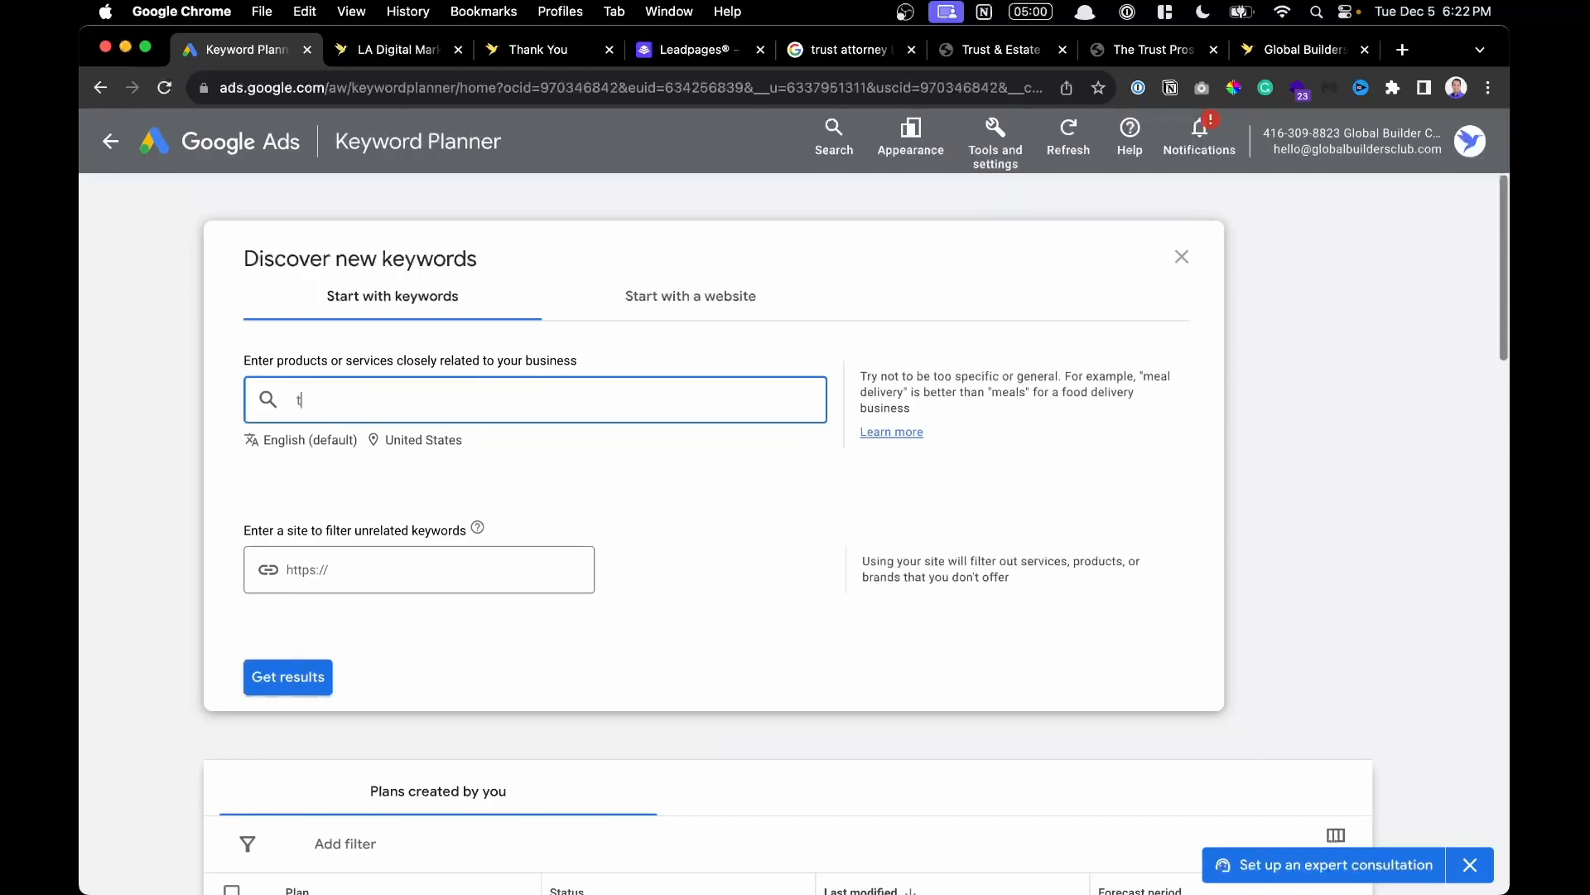
{"action": "type", "text": "rust and will"}
{"action": "key", "text": "Return"}
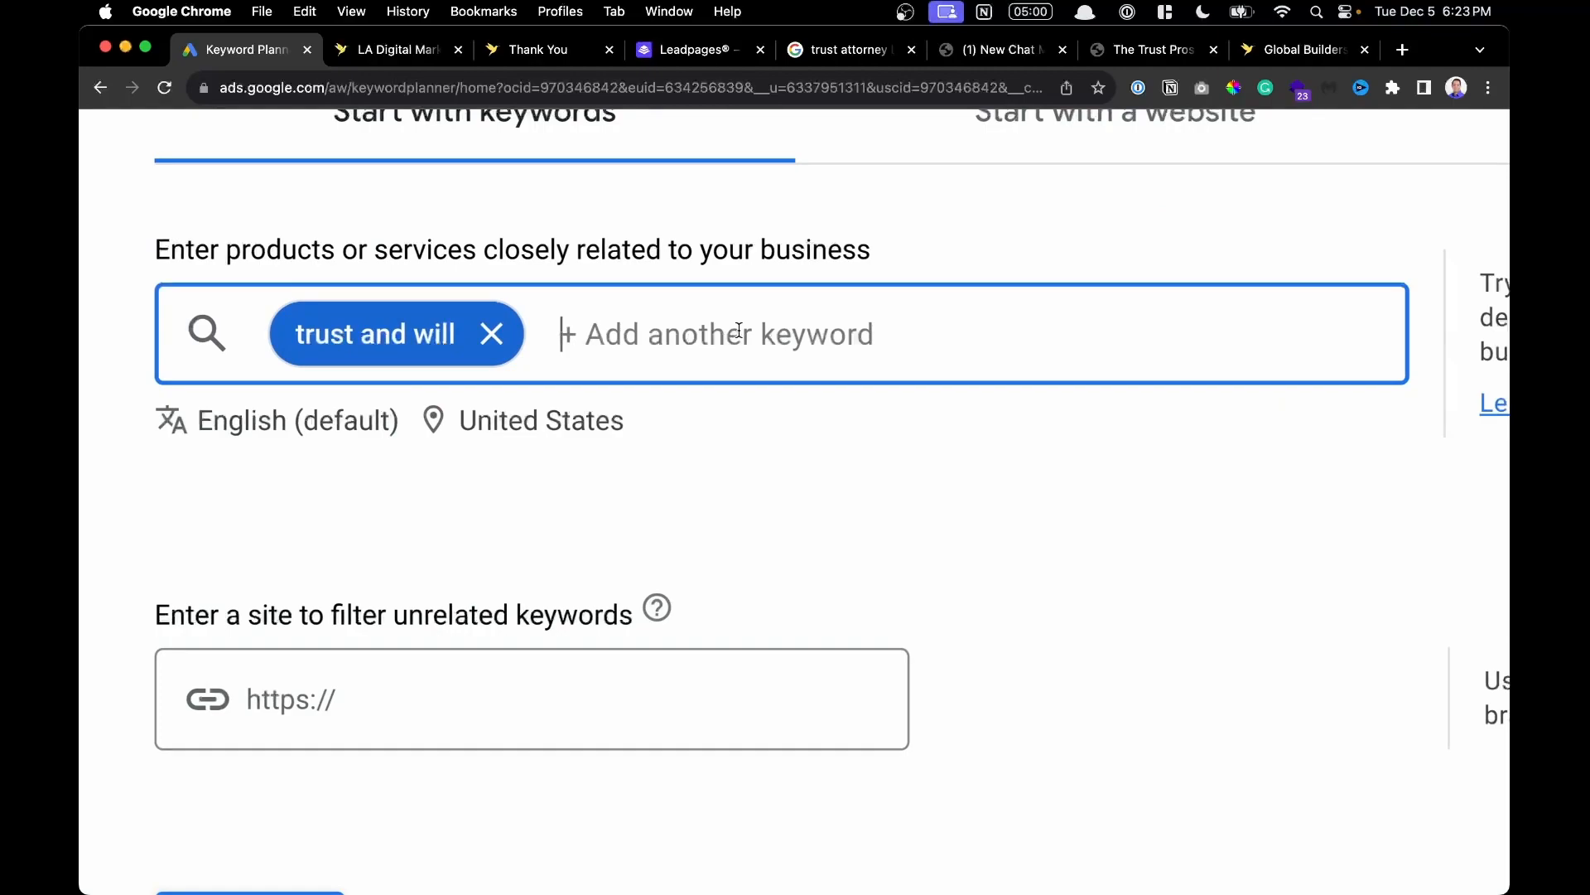
{"action": "type", "text": "estate "}
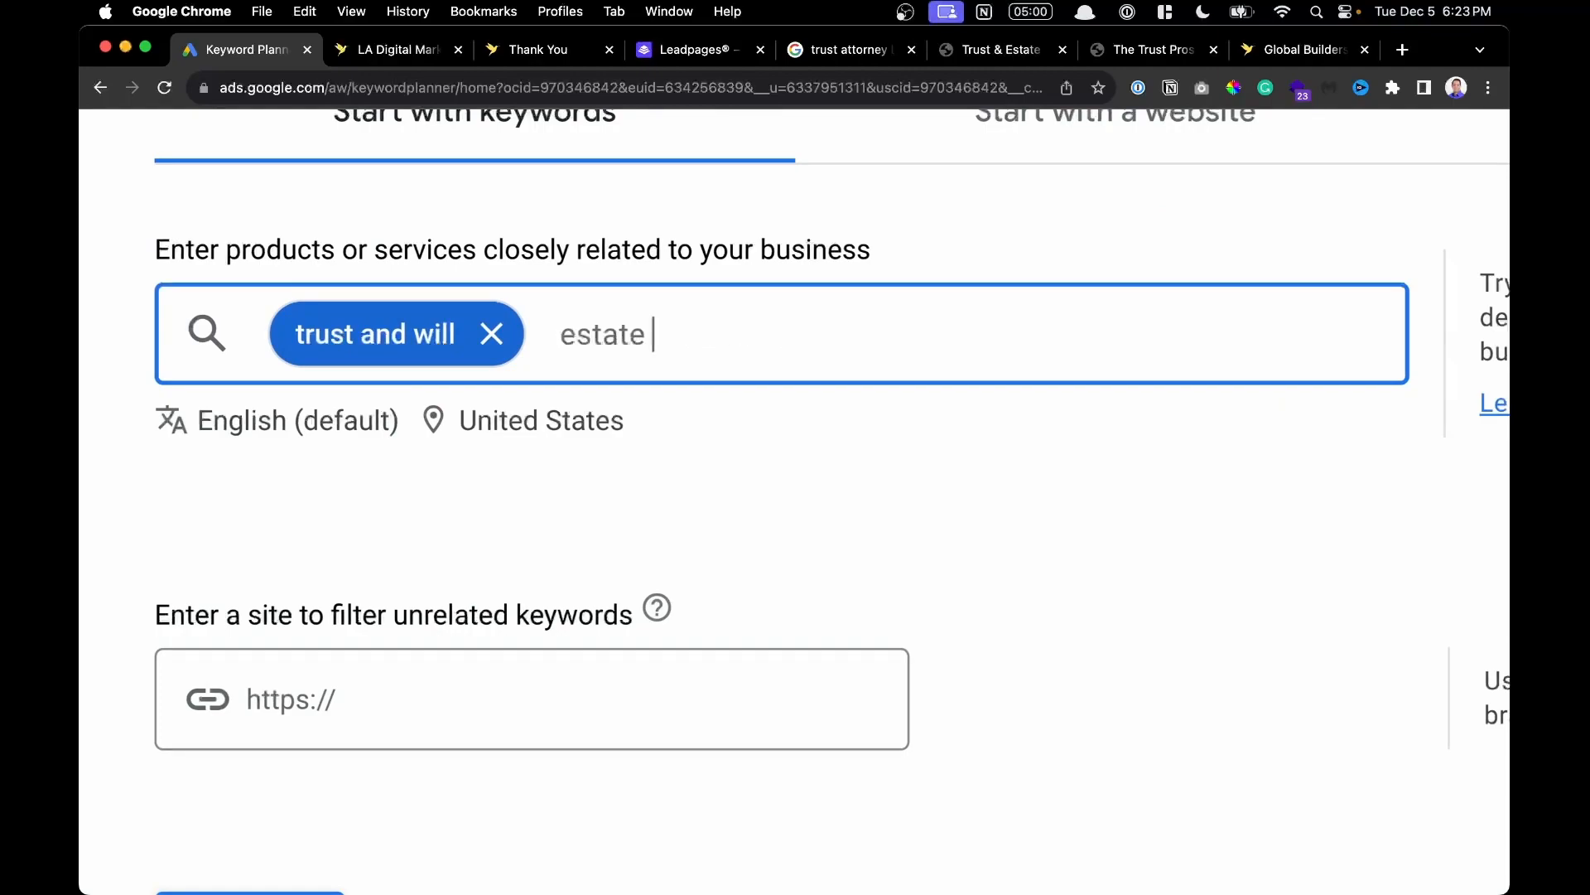
{"action": "type", "text": "planning"}
{"action": "key", "text": "Return"}
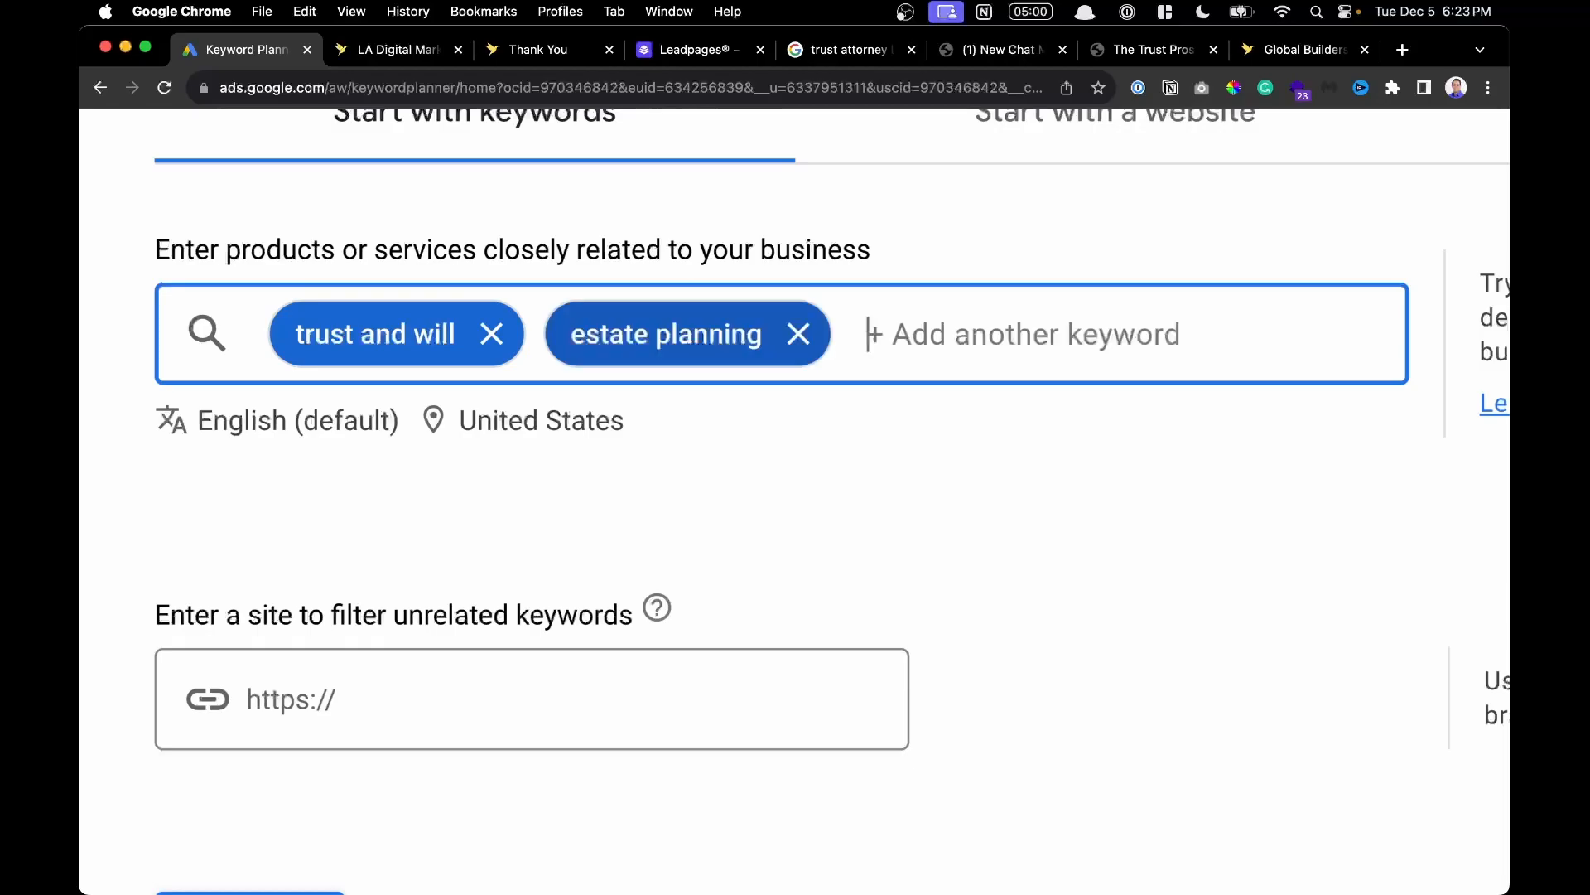
Add "trust will" and "estate planning attorney" to the seed keywords.
{"action": "type", "text": "trust "}
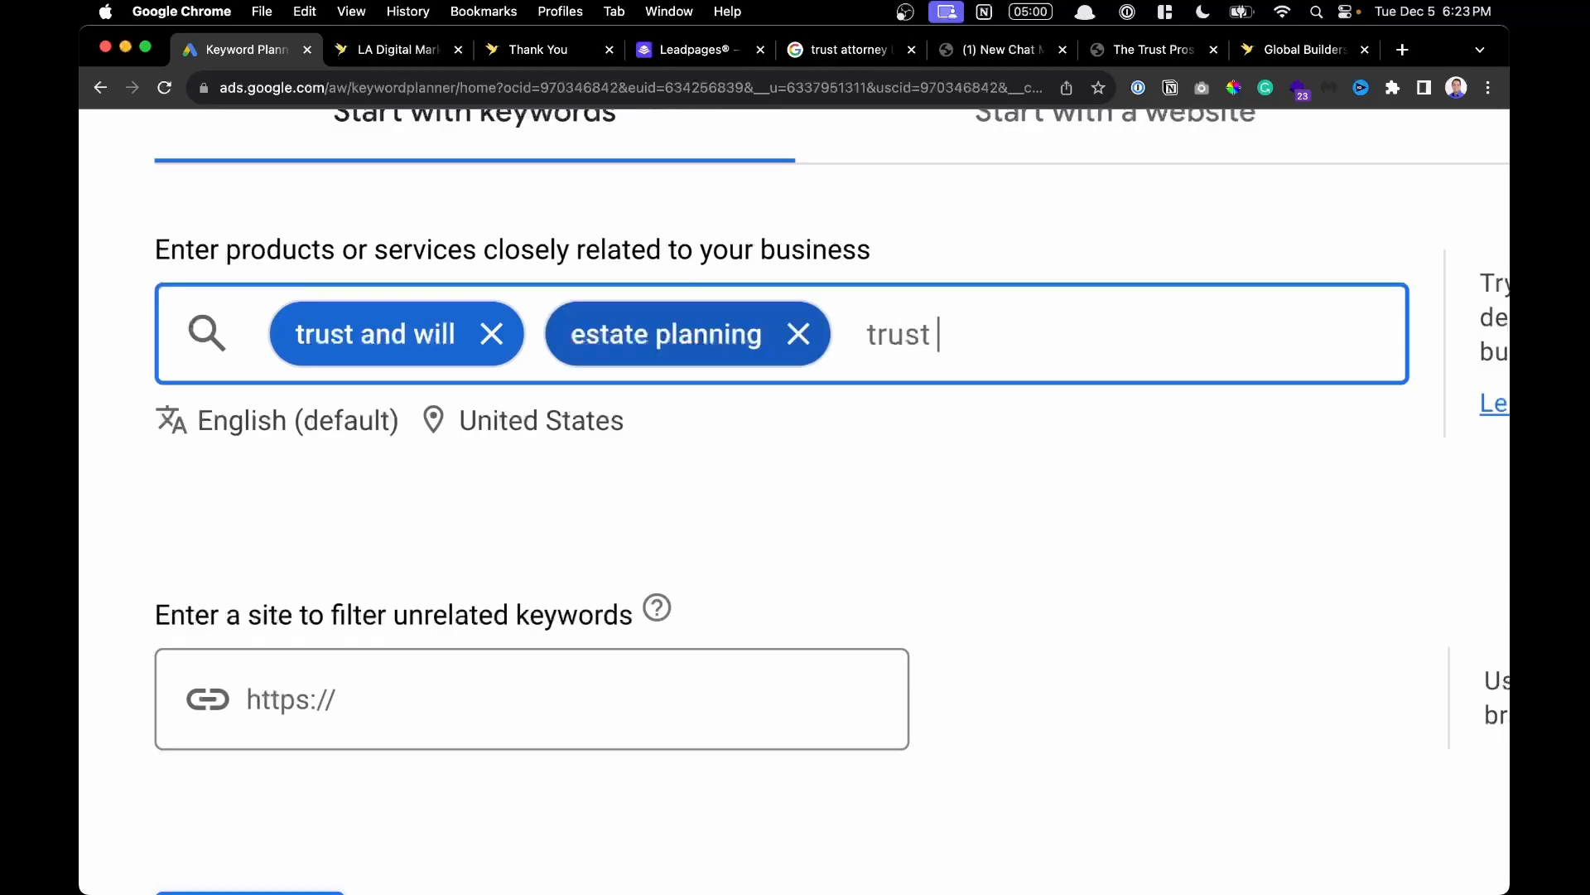
{"action": "type", "text": "will"}
{"action": "key", "text": "Return"}
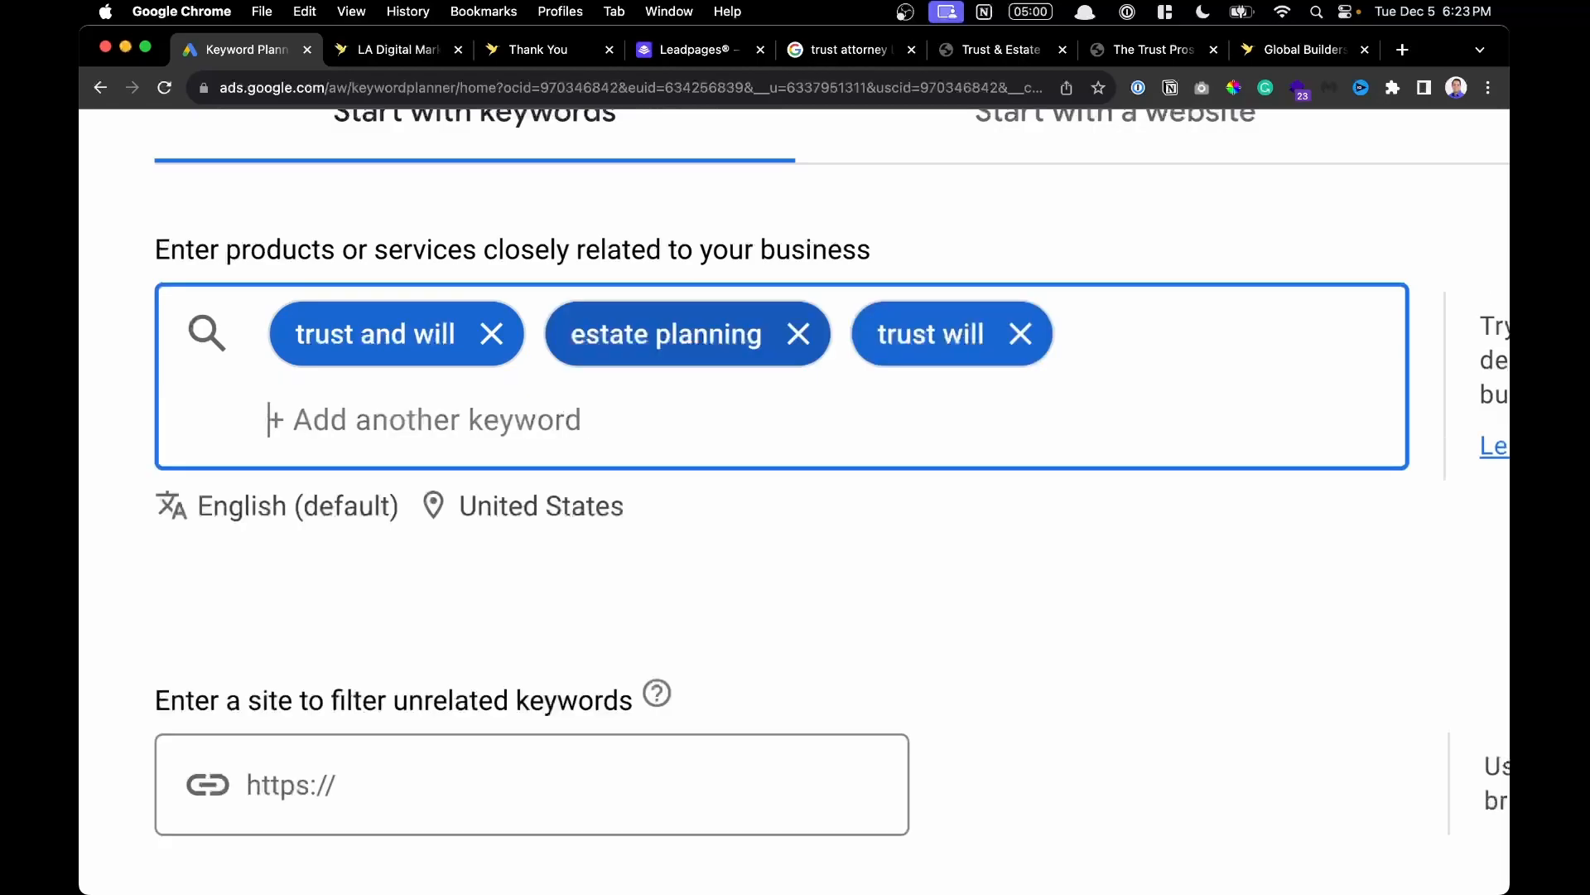
{"action": "type", "text": "estate plann"}
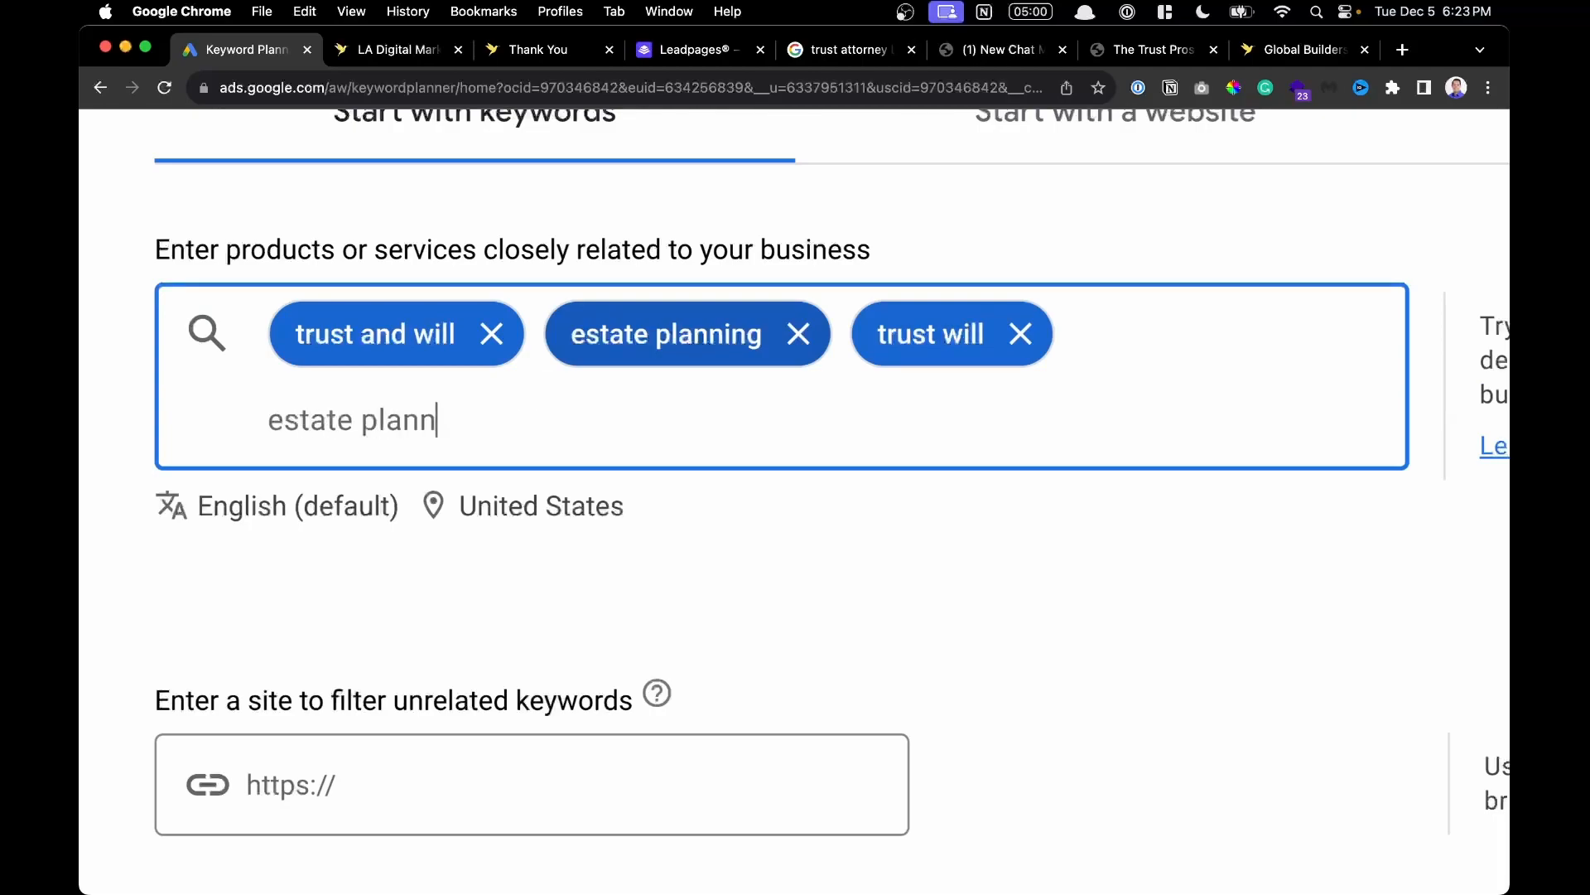
{"action": "type", "text": "ing attorney"}
{"action": "key", "text": "Return"}
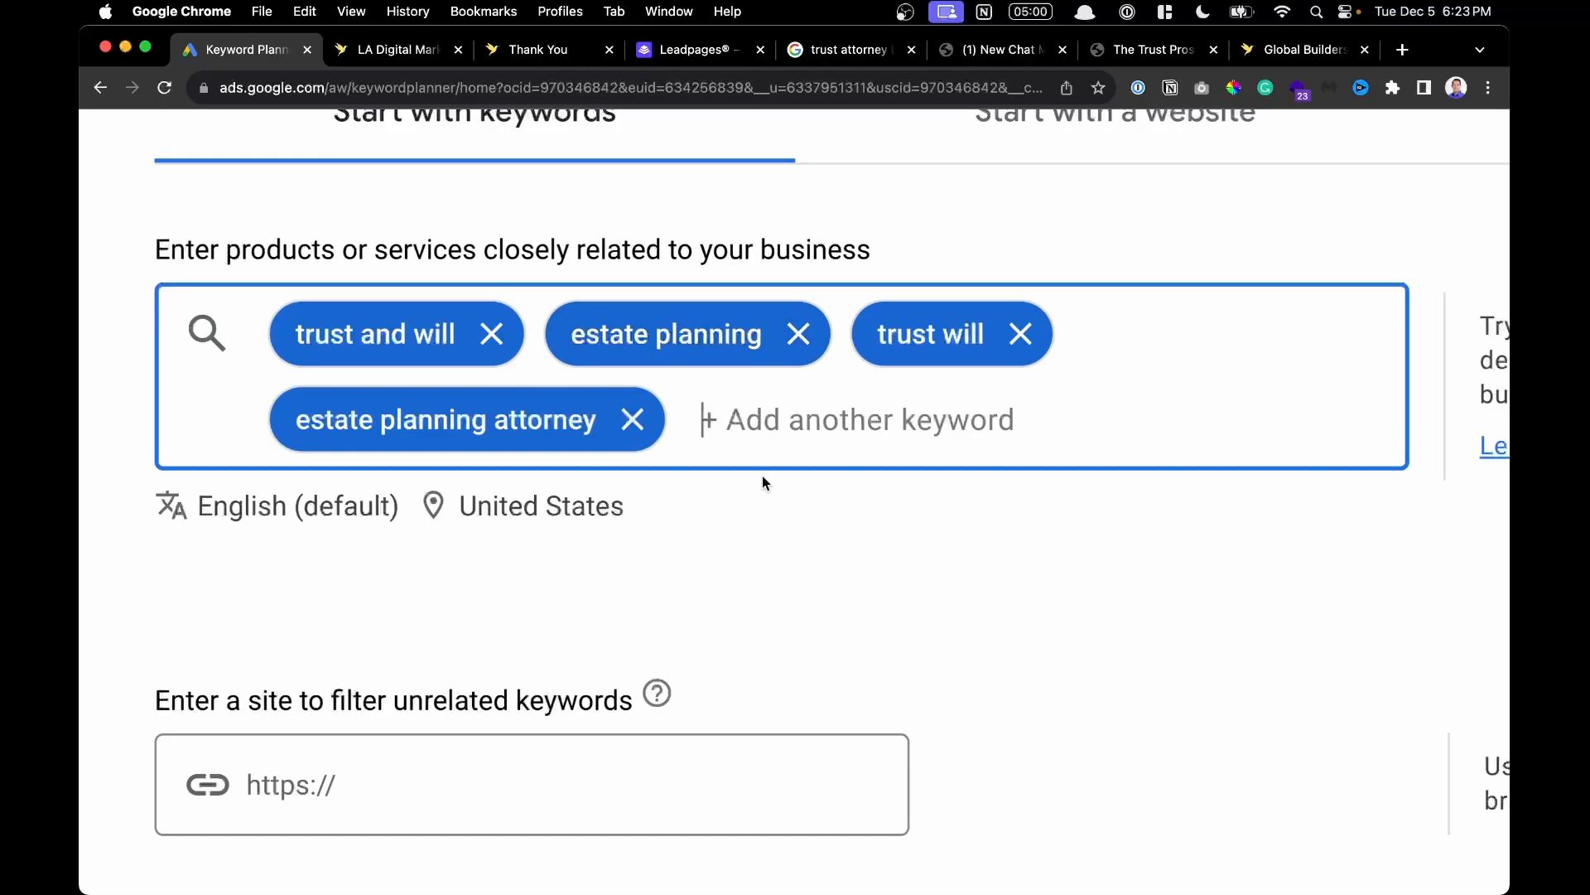
Get the keyword ideas for the four entered seed keywords.
{"action": "key", "text": "super+minus"}
{"action": "key", "text": "super+minus"}
{"action": "key", "text": "super+minus"}
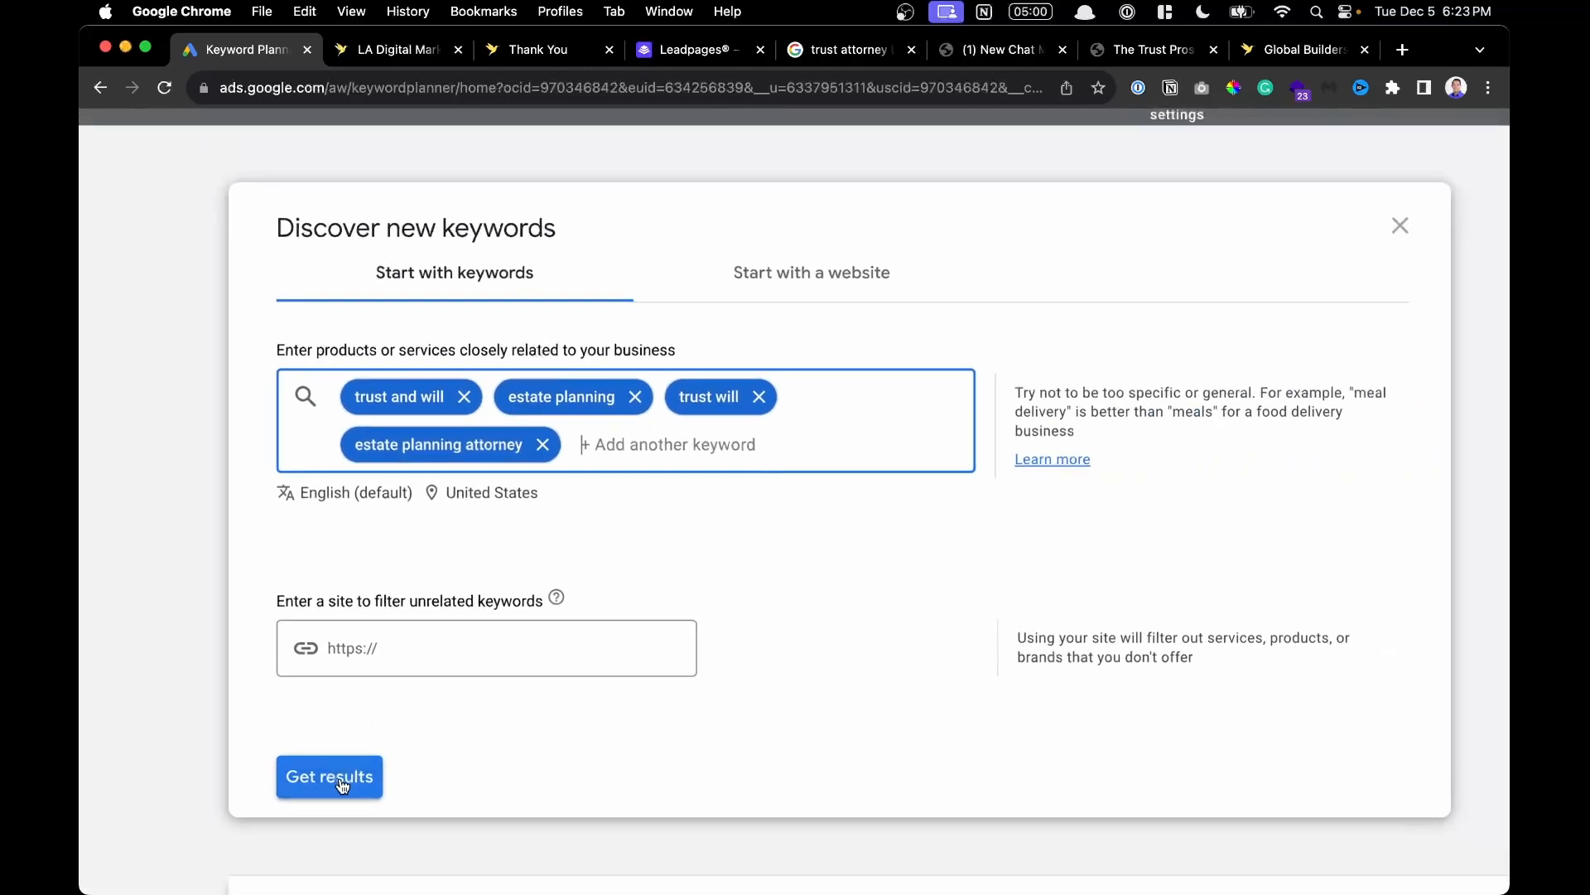
{"action": "left_click", "coordinate": [338, 776]}
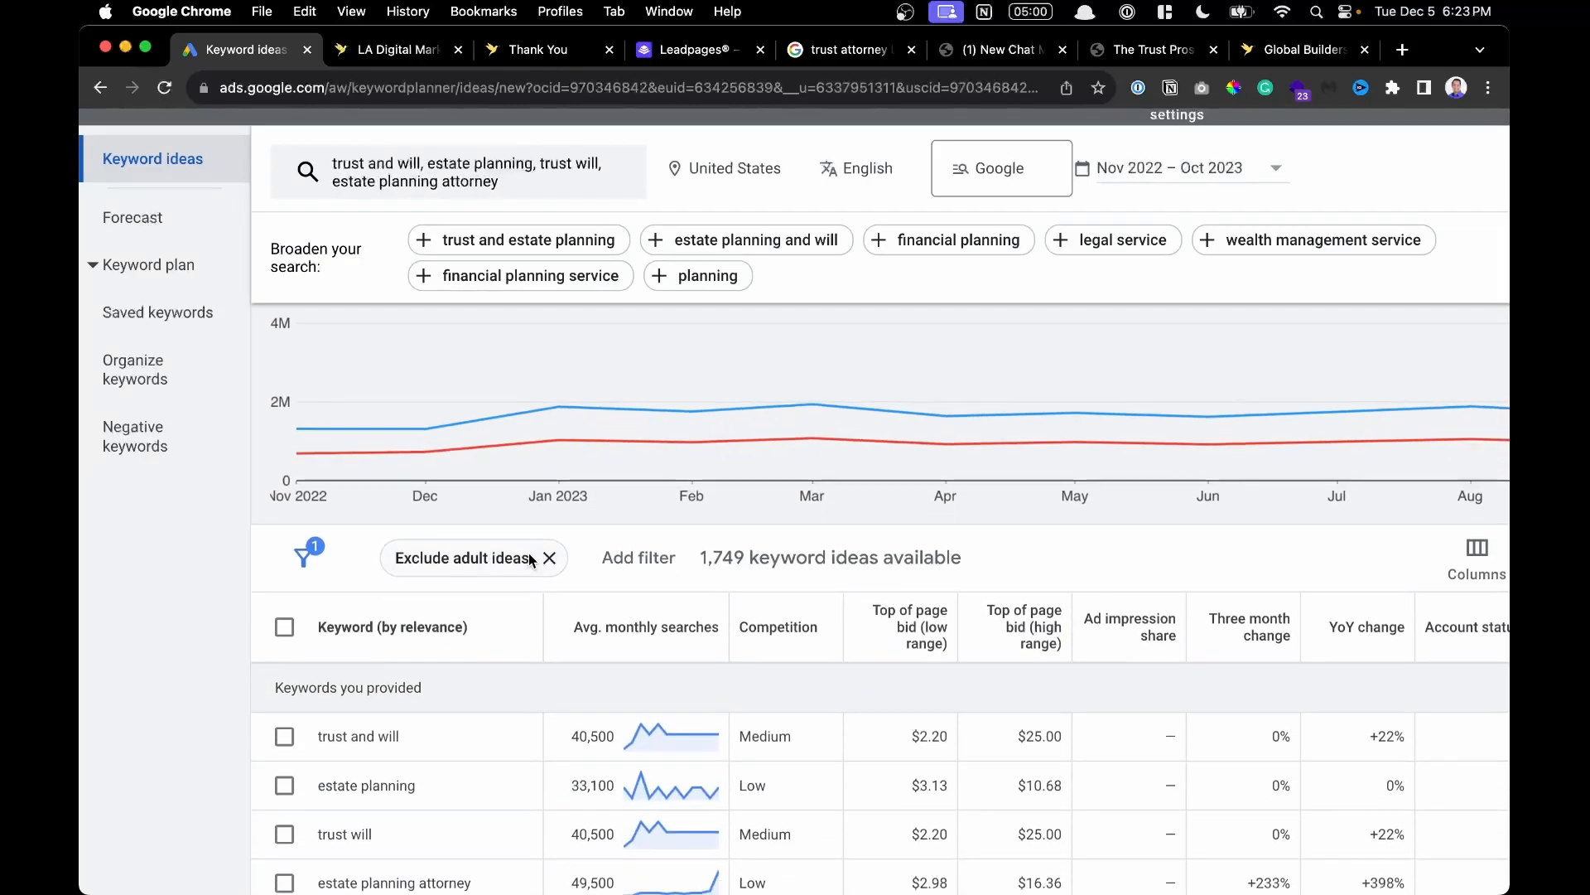
Sort the keyword ideas by average monthly searches, highest first.
{"action": "mouse_move", "coordinate": [659, 564]}
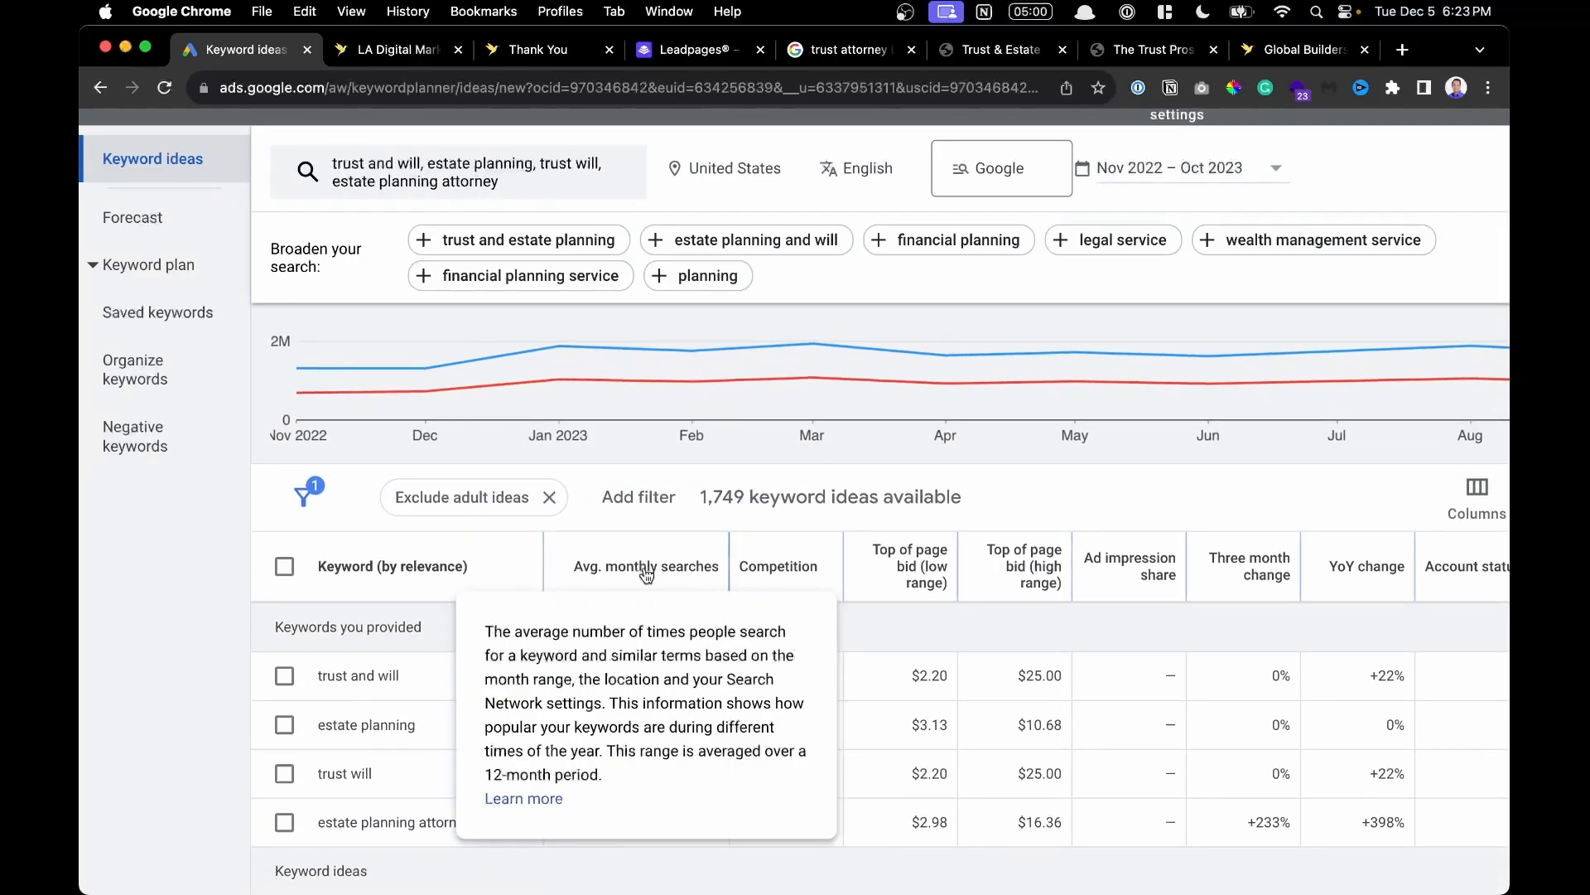
{"action": "left_click", "coordinate": [645, 572]}
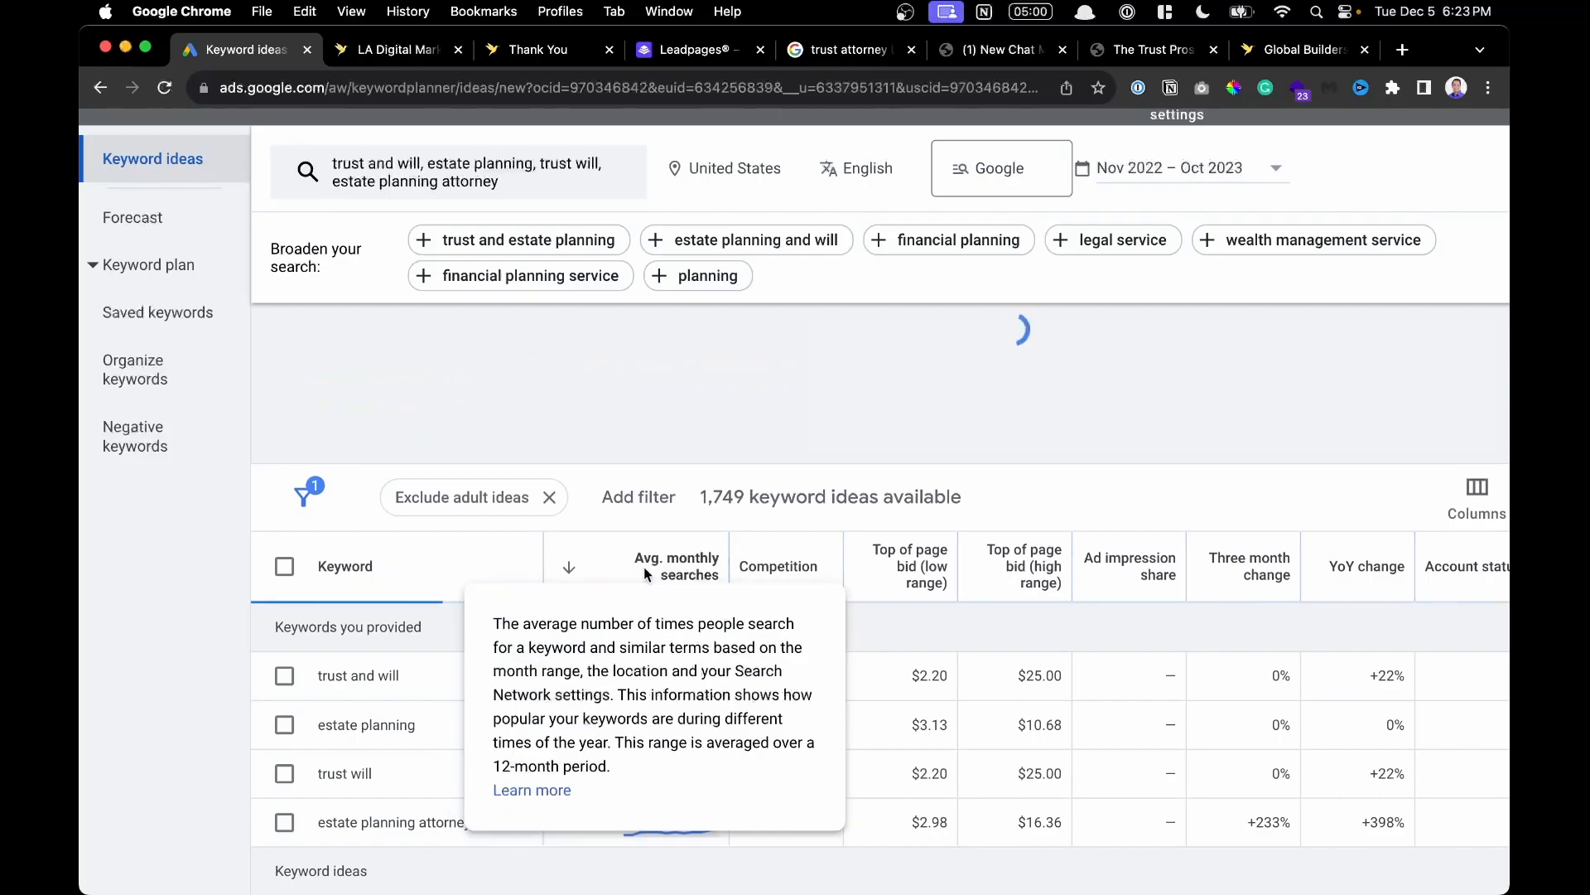
{"action": "scroll", "coordinate": [643, 566], "scroll_direction": "up", "scroll_amount": 3}
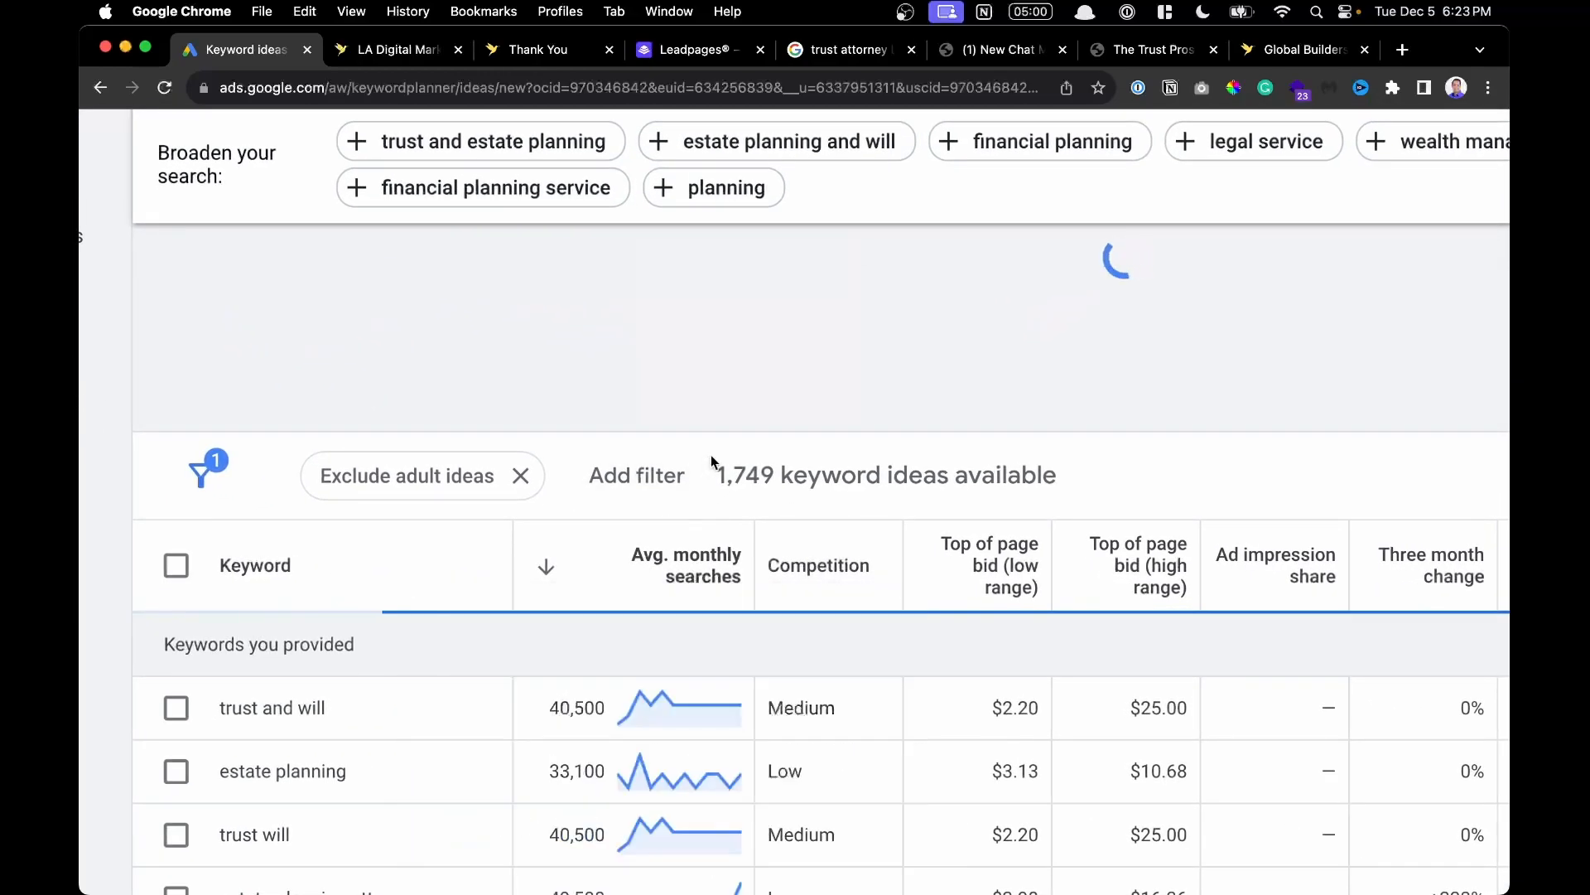
{"action": "scroll", "coordinate": [684, 584], "scroll_direction": "down", "scroll_amount": 1}
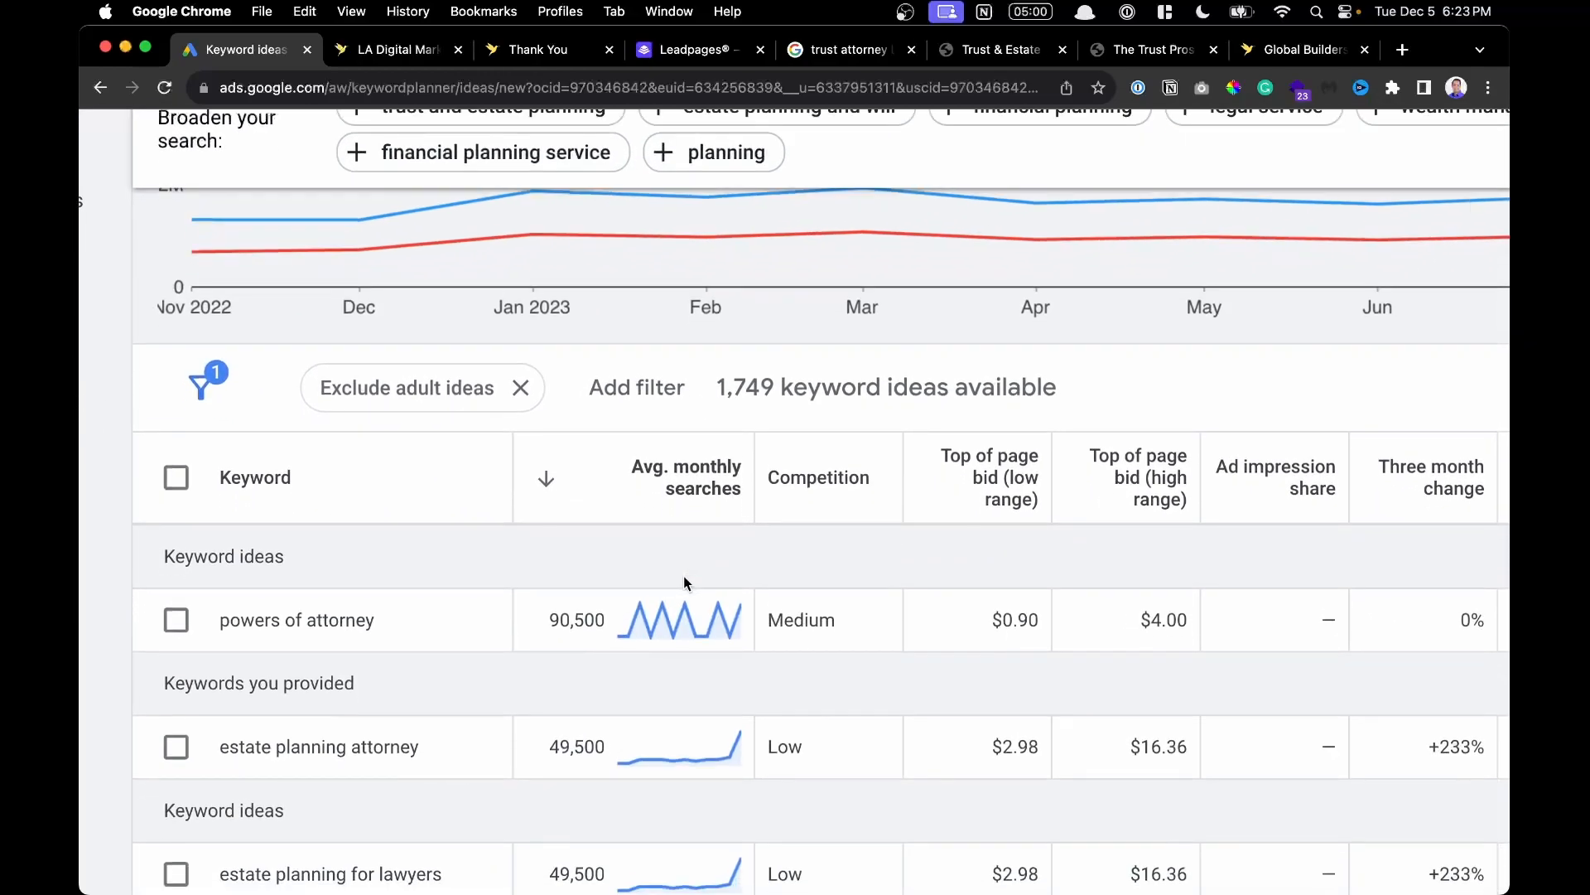
Examine the sorted keyword ideas, comparing their search volumes and relevance to estate planning services.
{"action": "left_click_drag", "start_coordinate": [546, 630], "coordinate": [607, 623]}
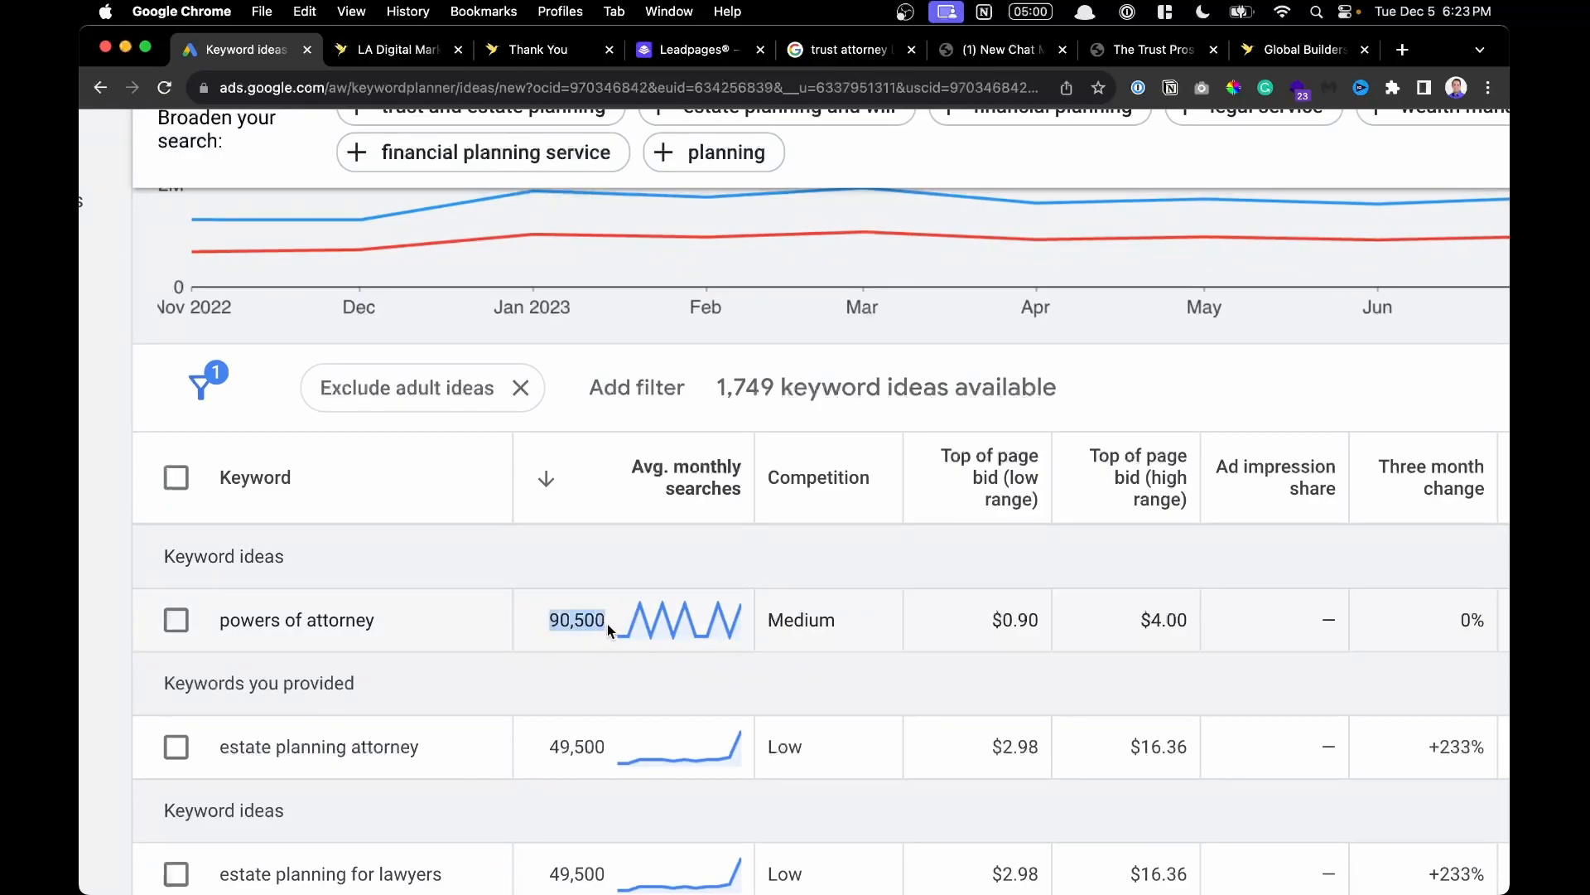
{"action": "mouse_move", "coordinate": [618, 623]}
{"action": "scroll", "coordinate": [618, 623], "scroll_direction": "down", "scroll_amount": 2}
{"action": "left_click", "coordinate": [213, 576]}
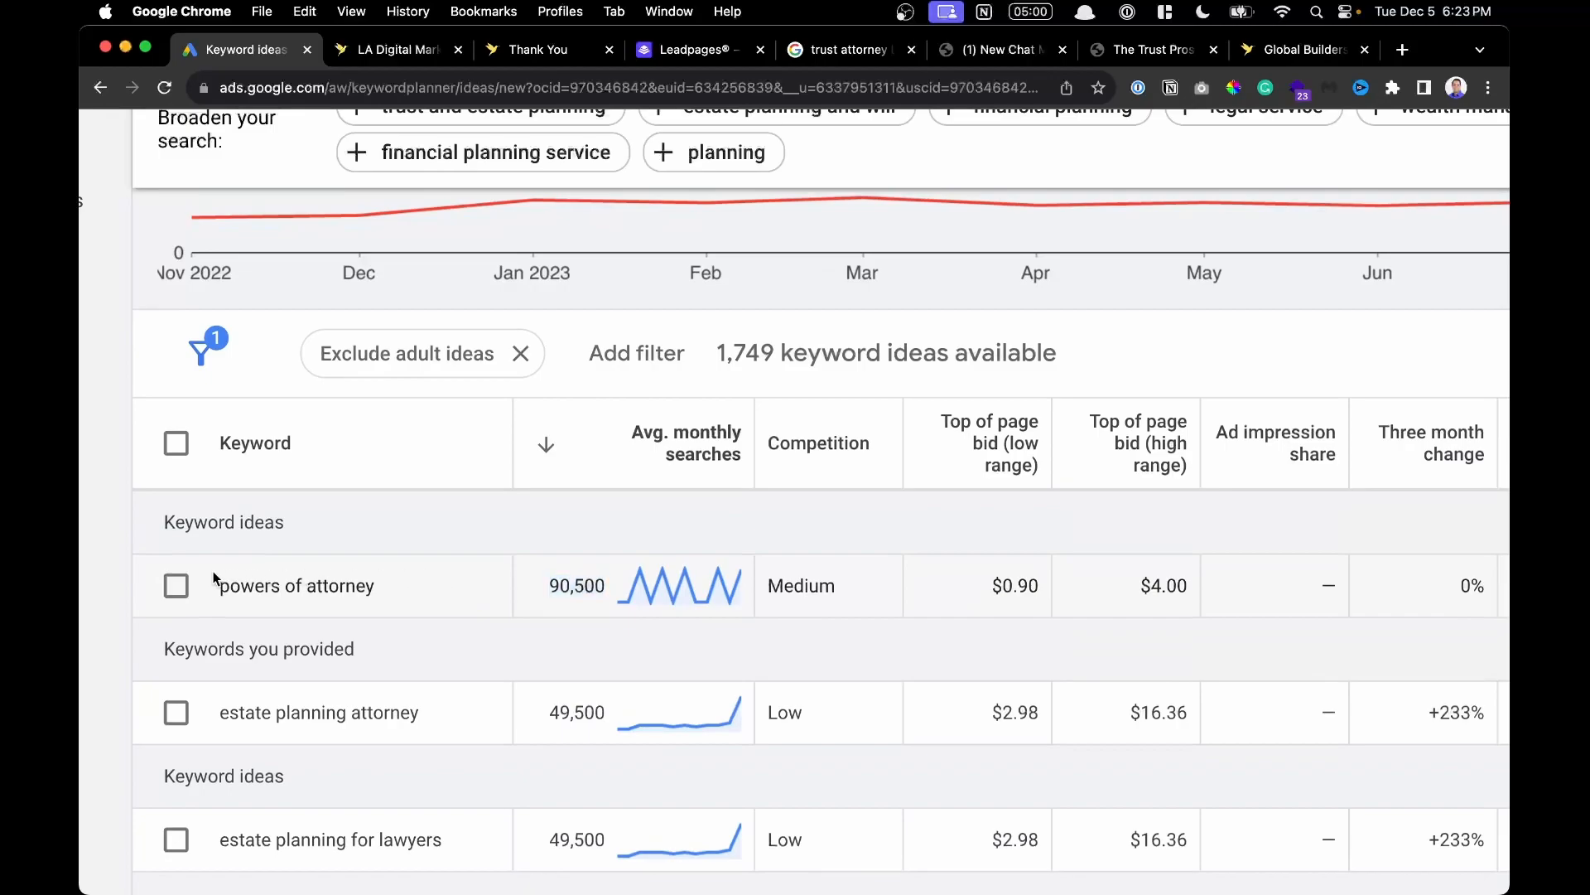
{"action": "scroll", "coordinate": [213, 576], "scroll_direction": "down", "scroll_amount": 3}
{"action": "scroll", "coordinate": [459, 664], "scroll_direction": "down", "scroll_amount": 15}
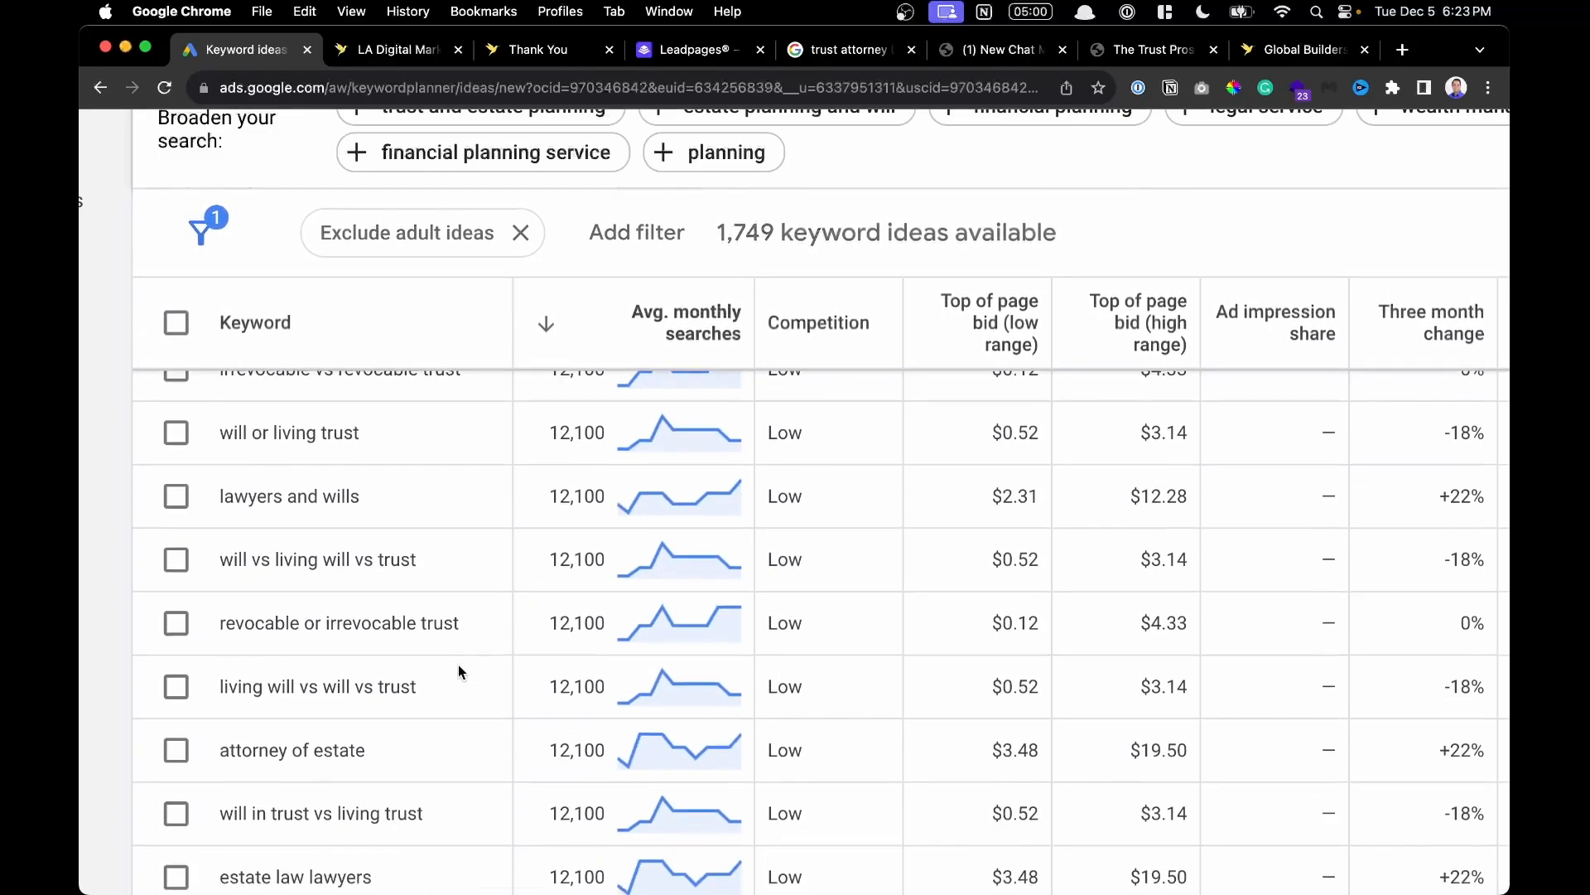
{"action": "scroll", "coordinate": [459, 664], "scroll_direction": "up", "scroll_amount": 15}
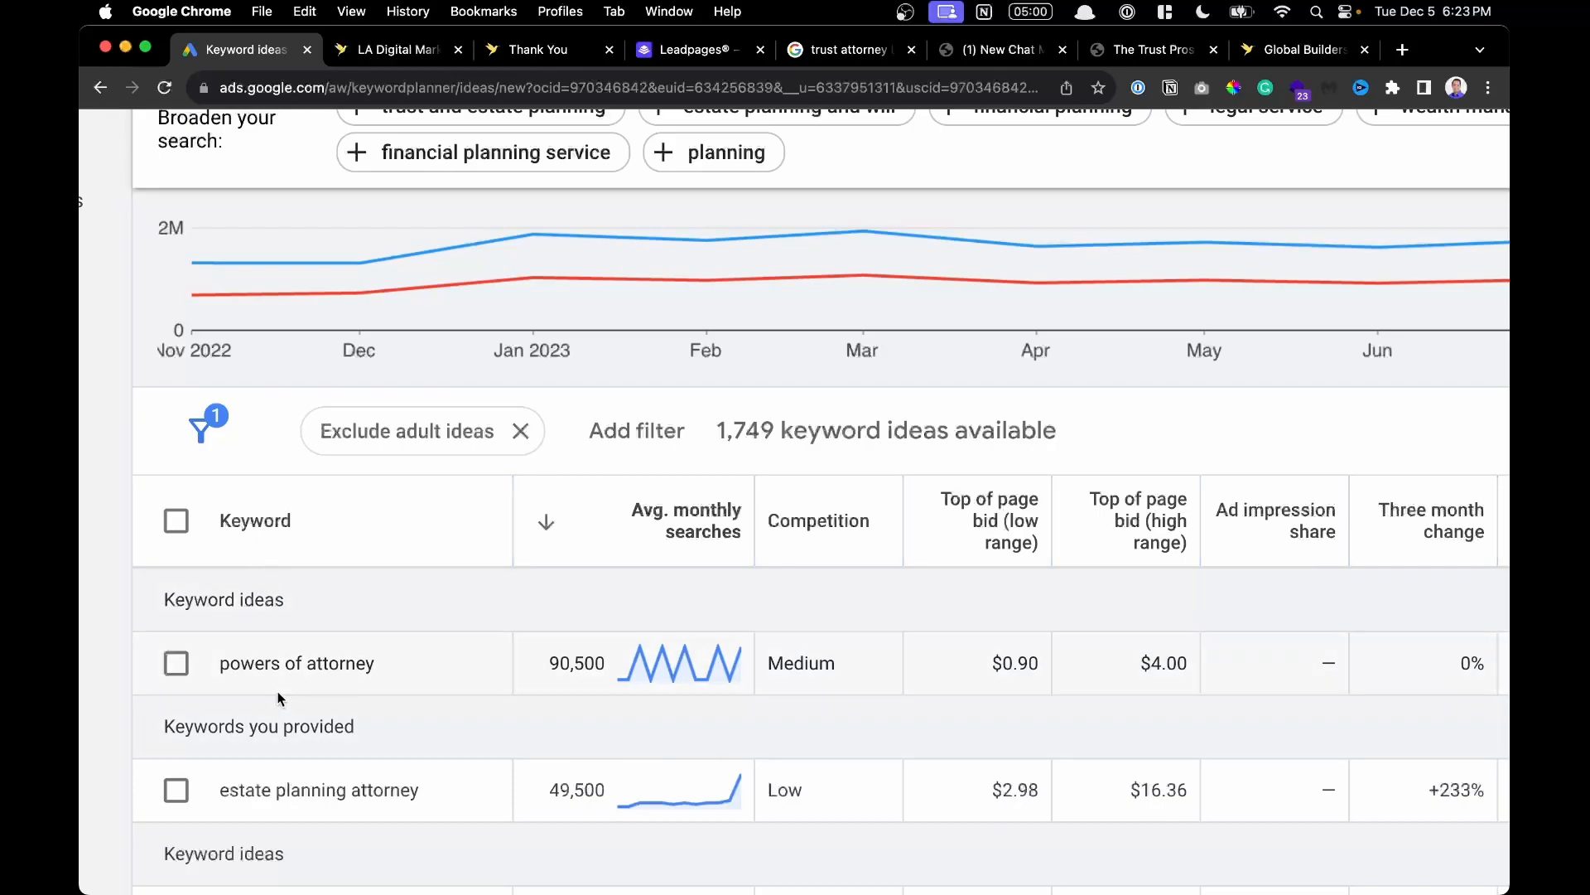
{"action": "scroll", "coordinate": [279, 698], "scroll_direction": "up", "scroll_amount": 1}
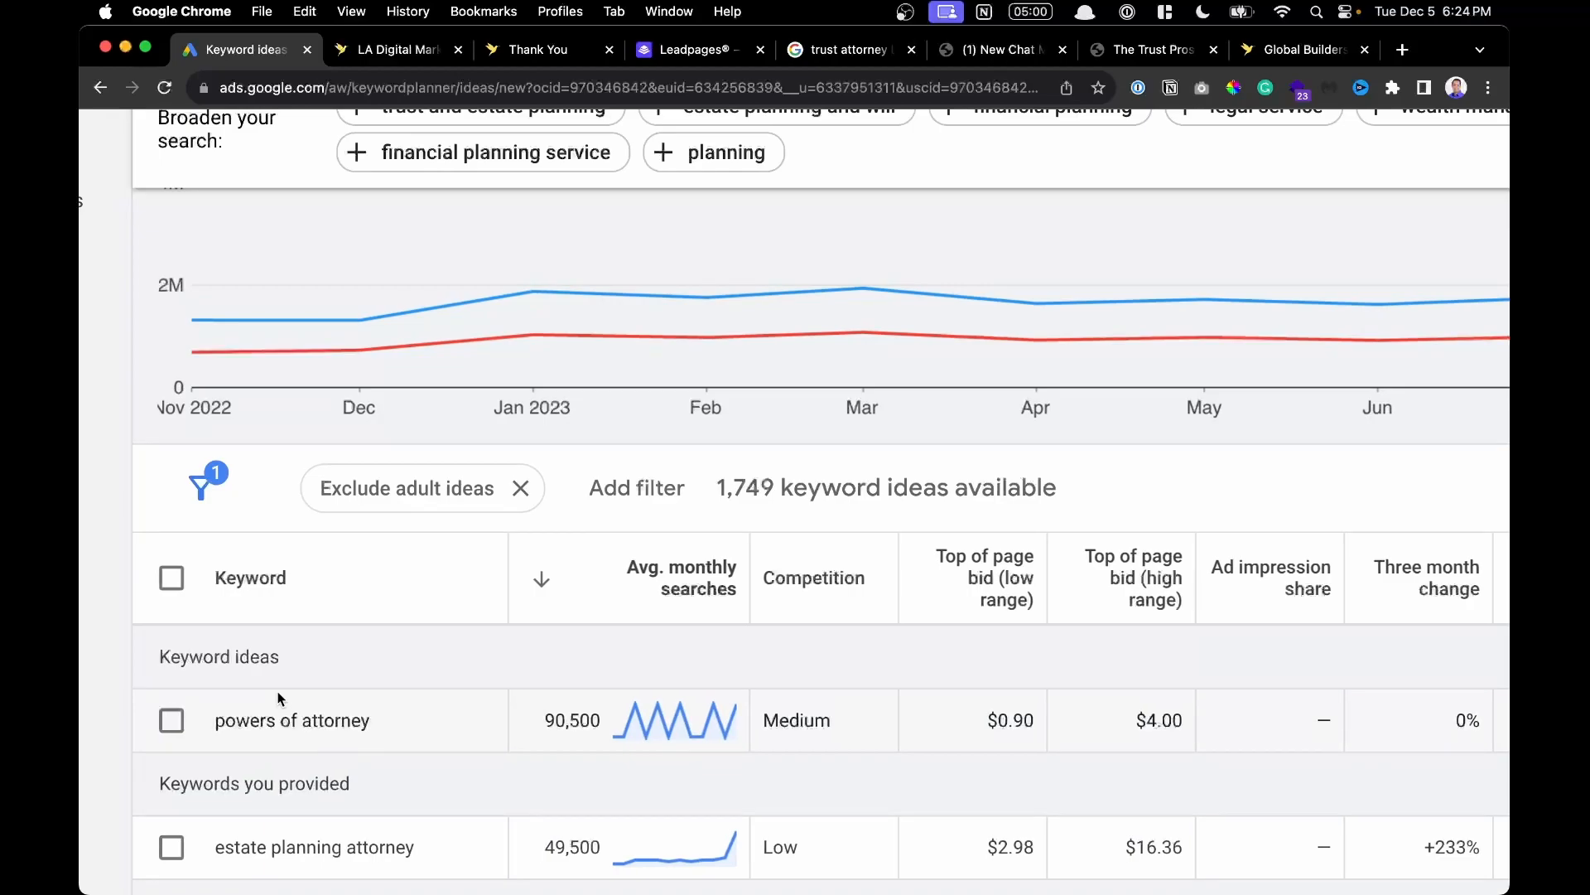
{"action": "scroll", "coordinate": [279, 698], "scroll_direction": "down", "scroll_amount": 1}
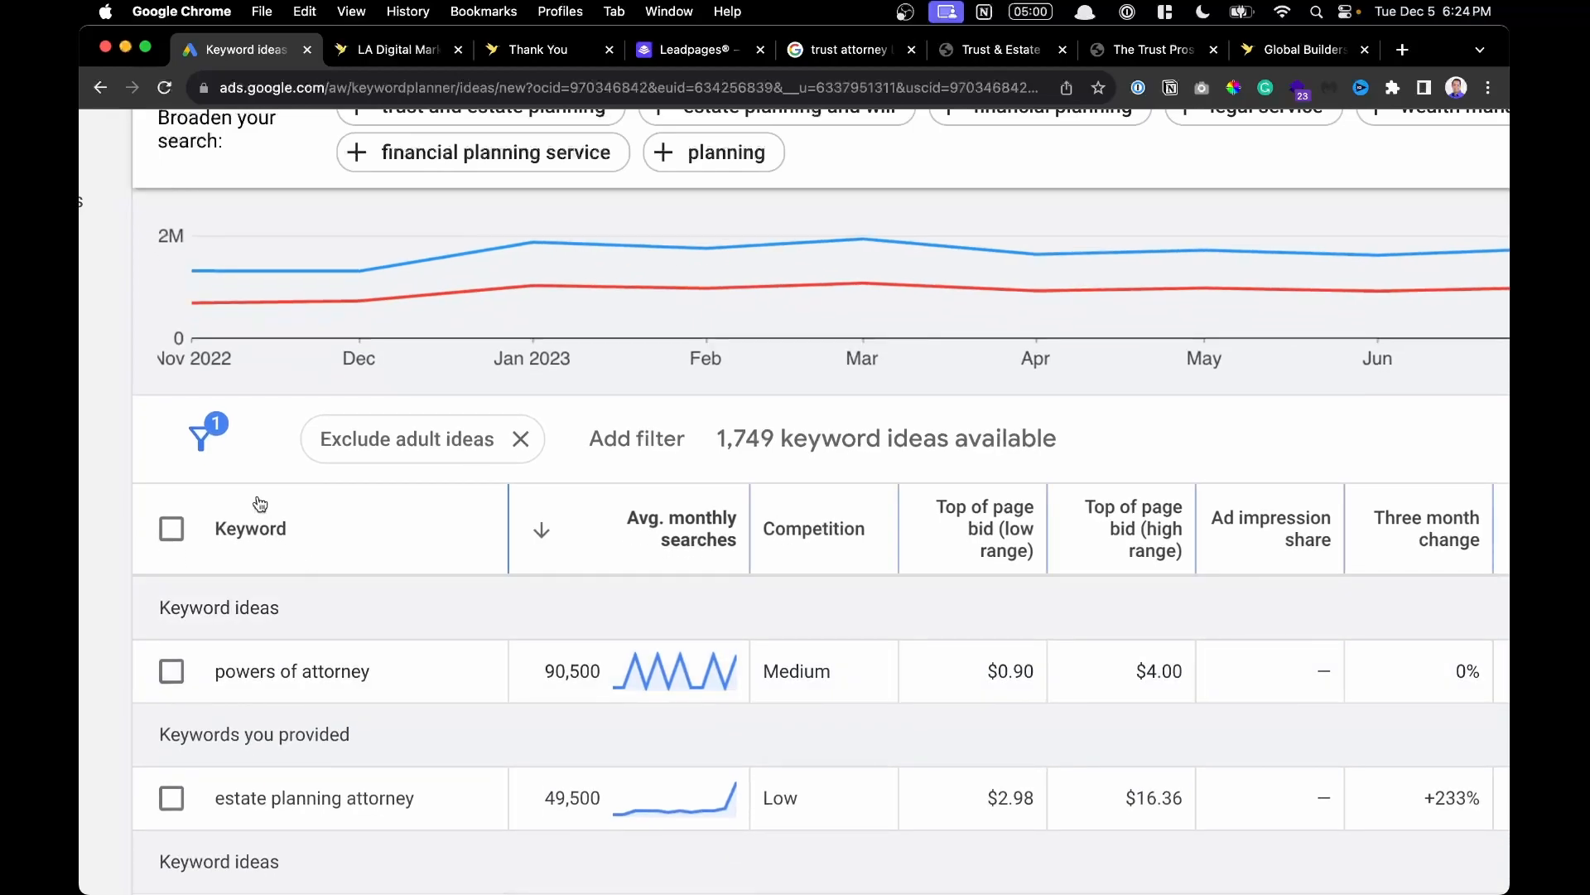
{"action": "scroll", "coordinate": [336, 832], "scroll_direction": "down", "scroll_amount": 4}
{"action": "scroll", "coordinate": [338, 839], "scroll_direction": "down", "scroll_amount": 5}
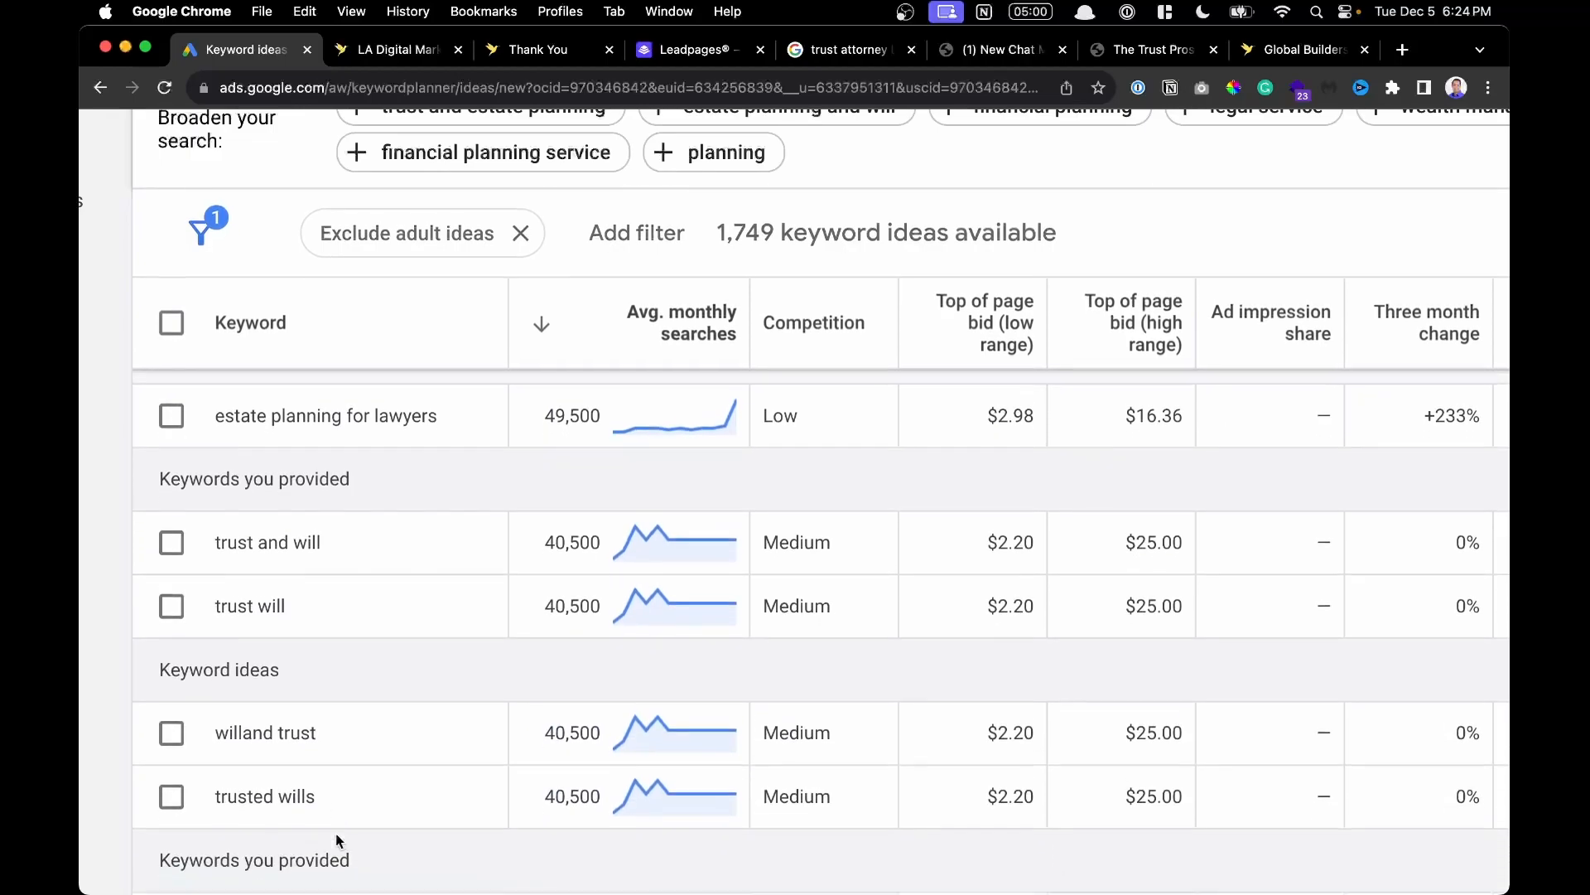
{"action": "scroll", "coordinate": [338, 839], "scroll_direction": "up", "scroll_amount": 1}
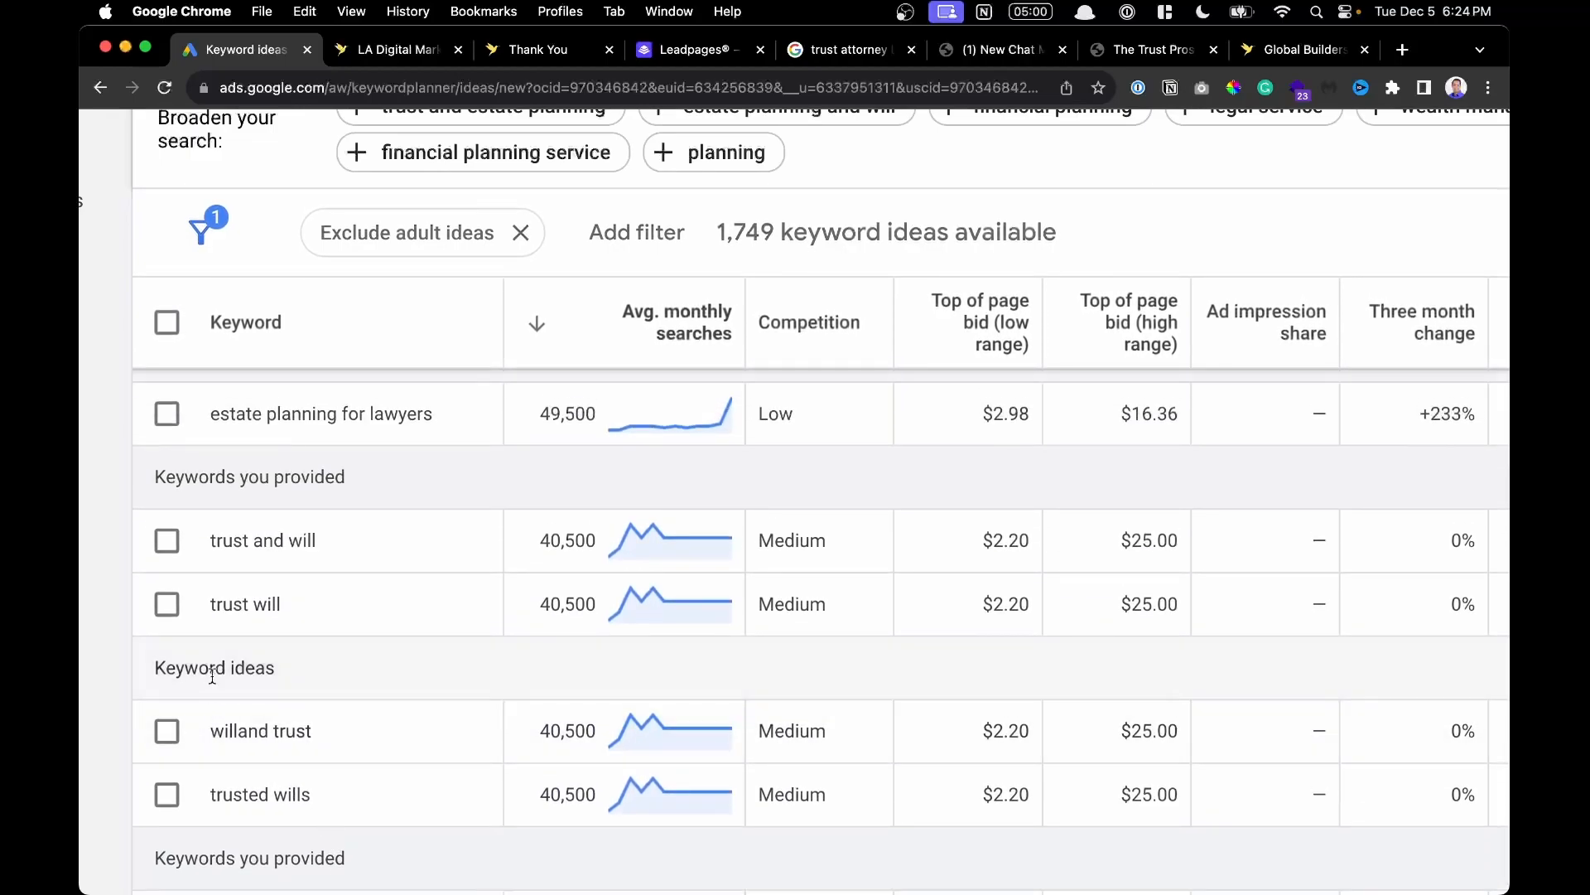
{"action": "scroll", "coordinate": [266, 594], "scroll_direction": "up", "scroll_amount": 3}
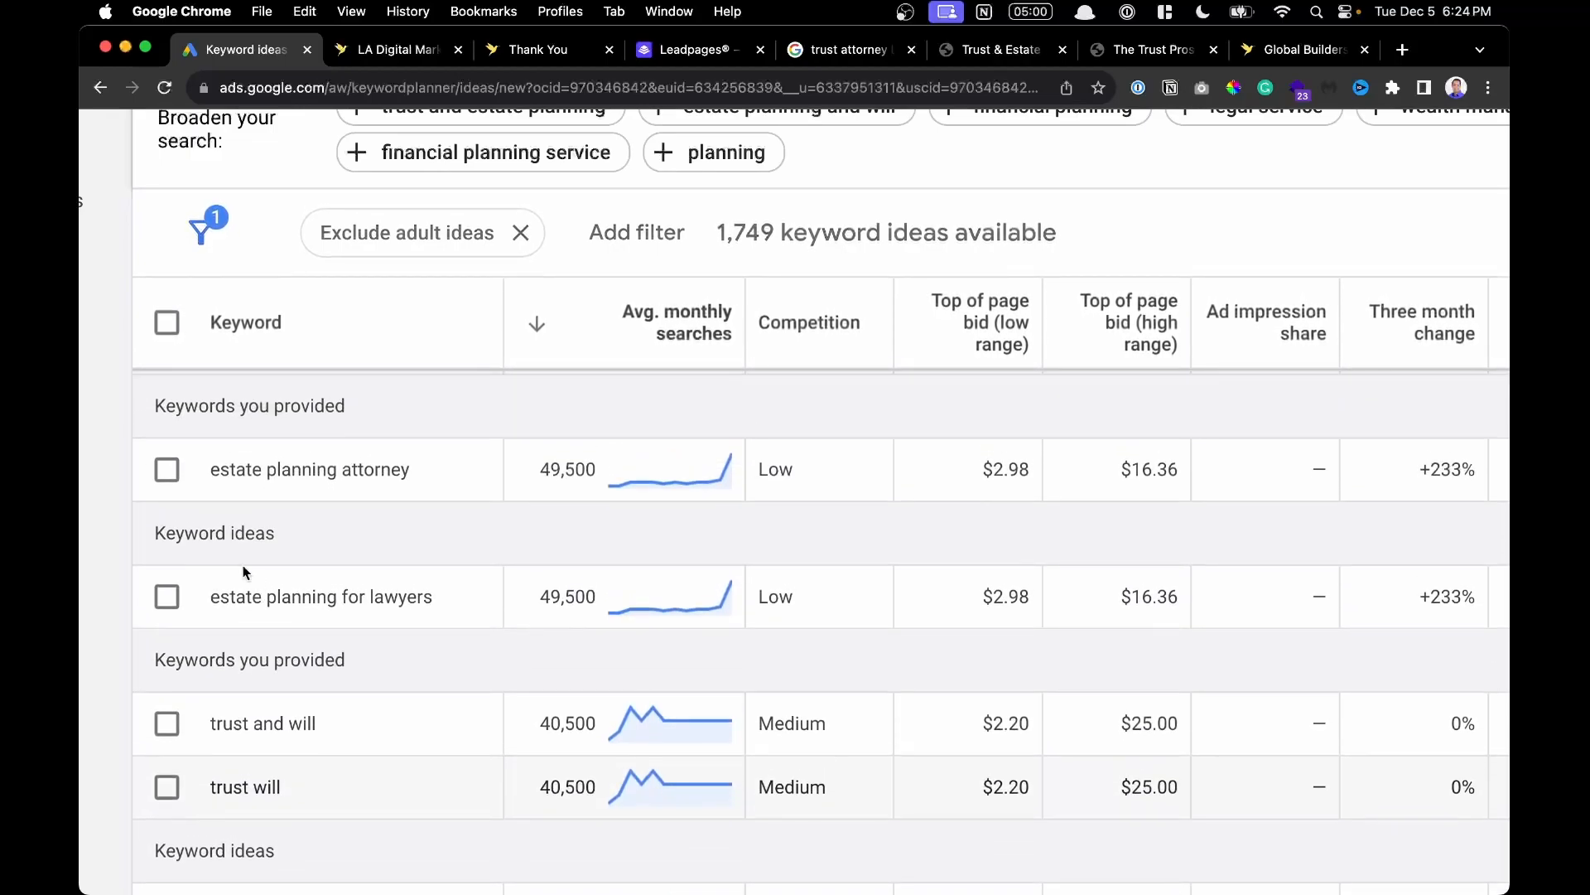
Review more of the nationwide keyword ideas and the definition of average monthly searches.
{"action": "scroll", "coordinate": [362, 491], "scroll_direction": "down", "scroll_amount": 5}
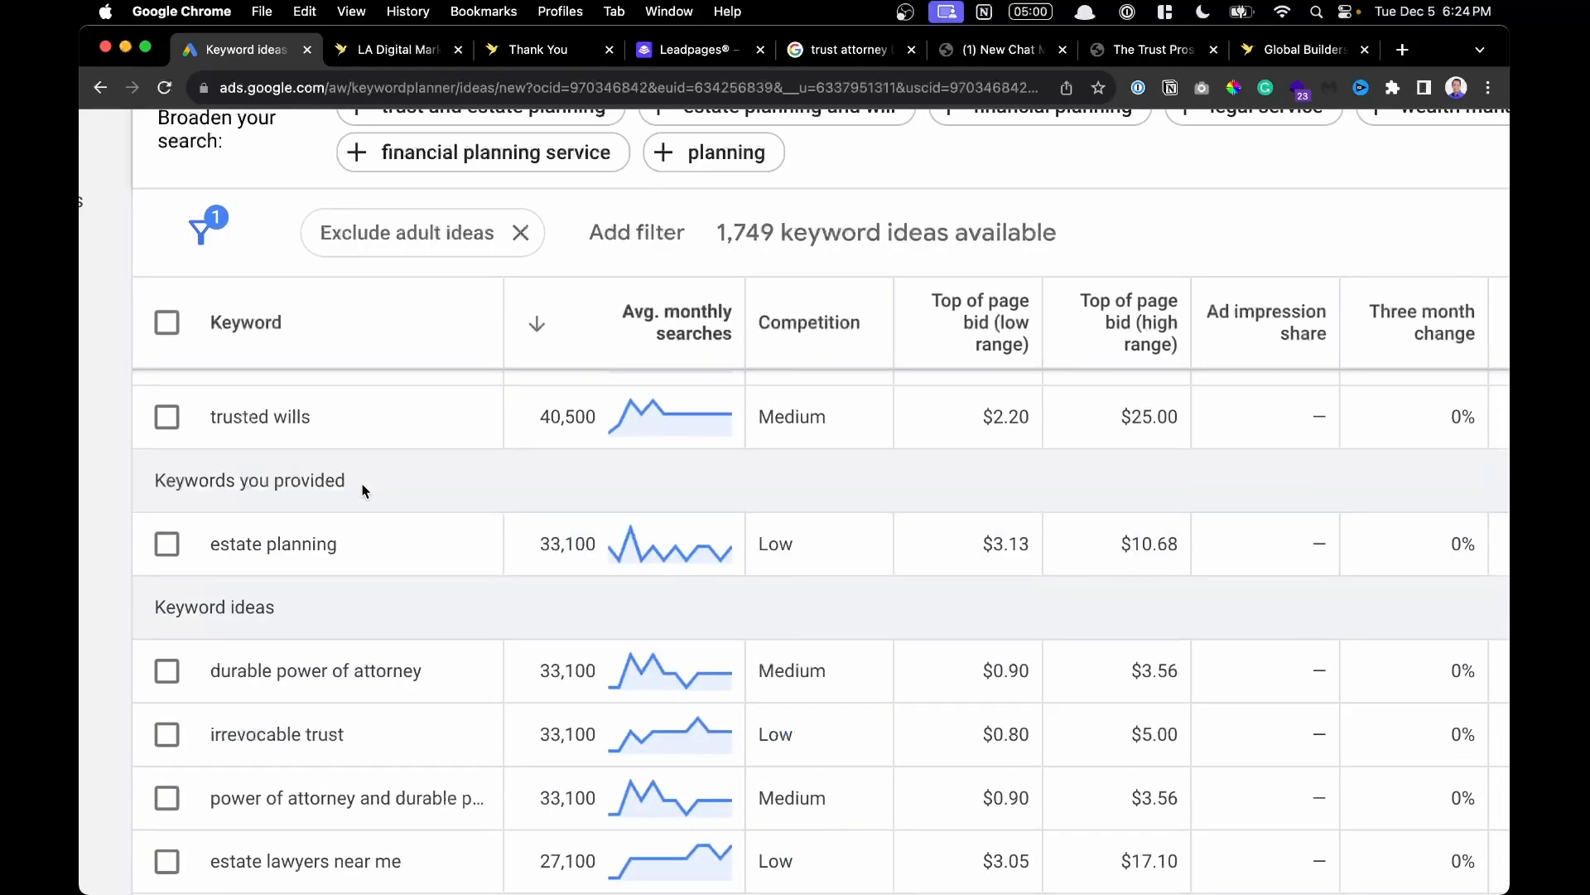
{"action": "scroll", "coordinate": [364, 615], "scroll_direction": "down", "scroll_amount": 5}
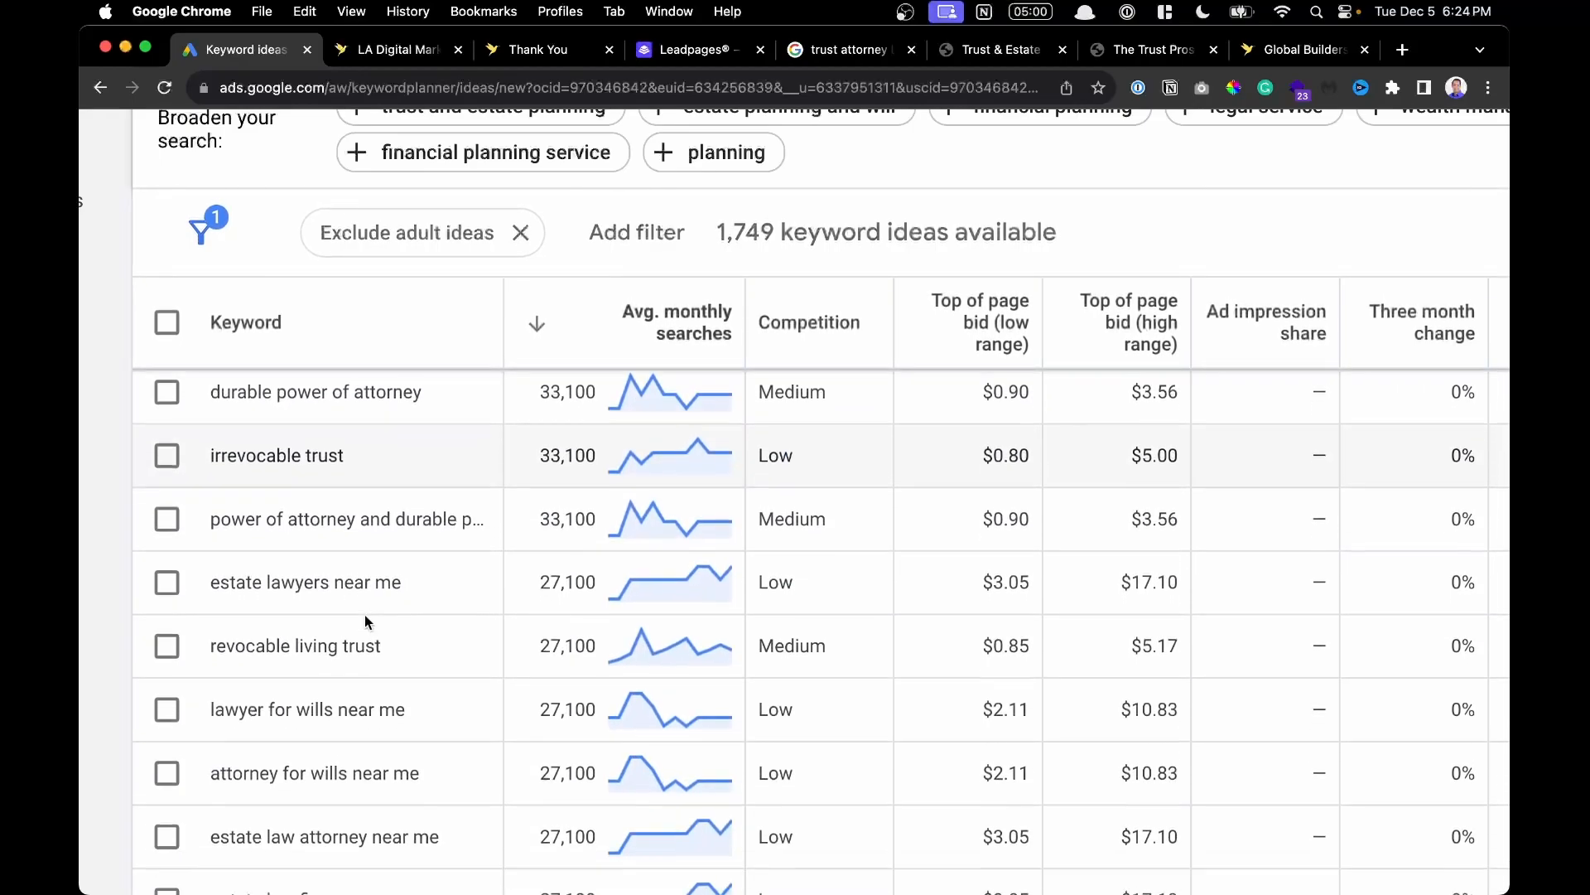
{"action": "scroll", "coordinate": [365, 617], "scroll_direction": "up", "scroll_amount": 10}
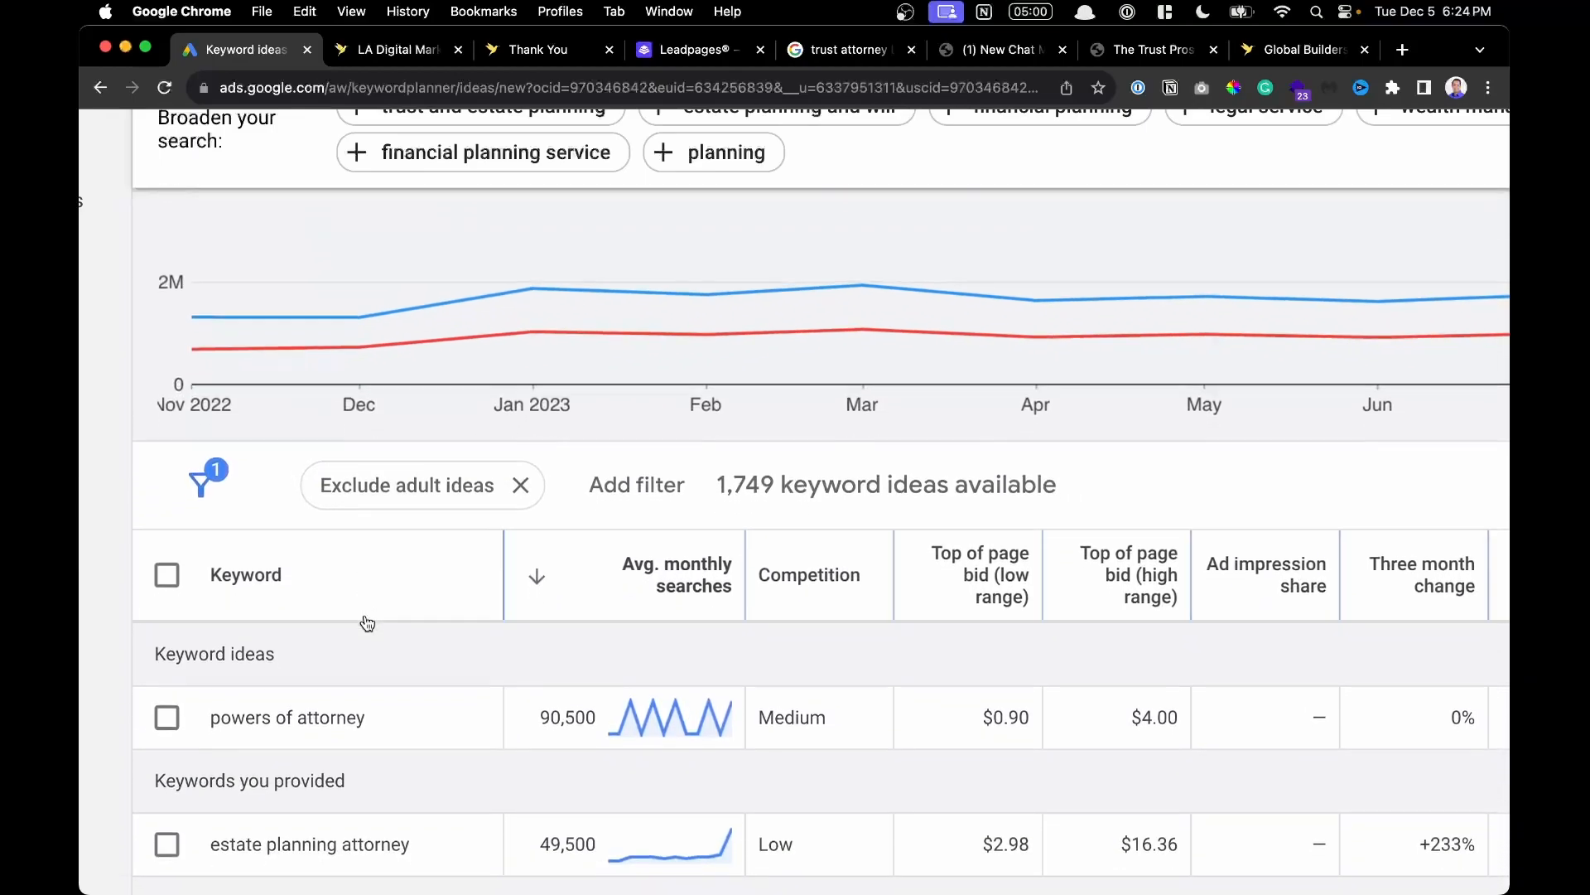
{"action": "mouse_move", "coordinate": [642, 572]}
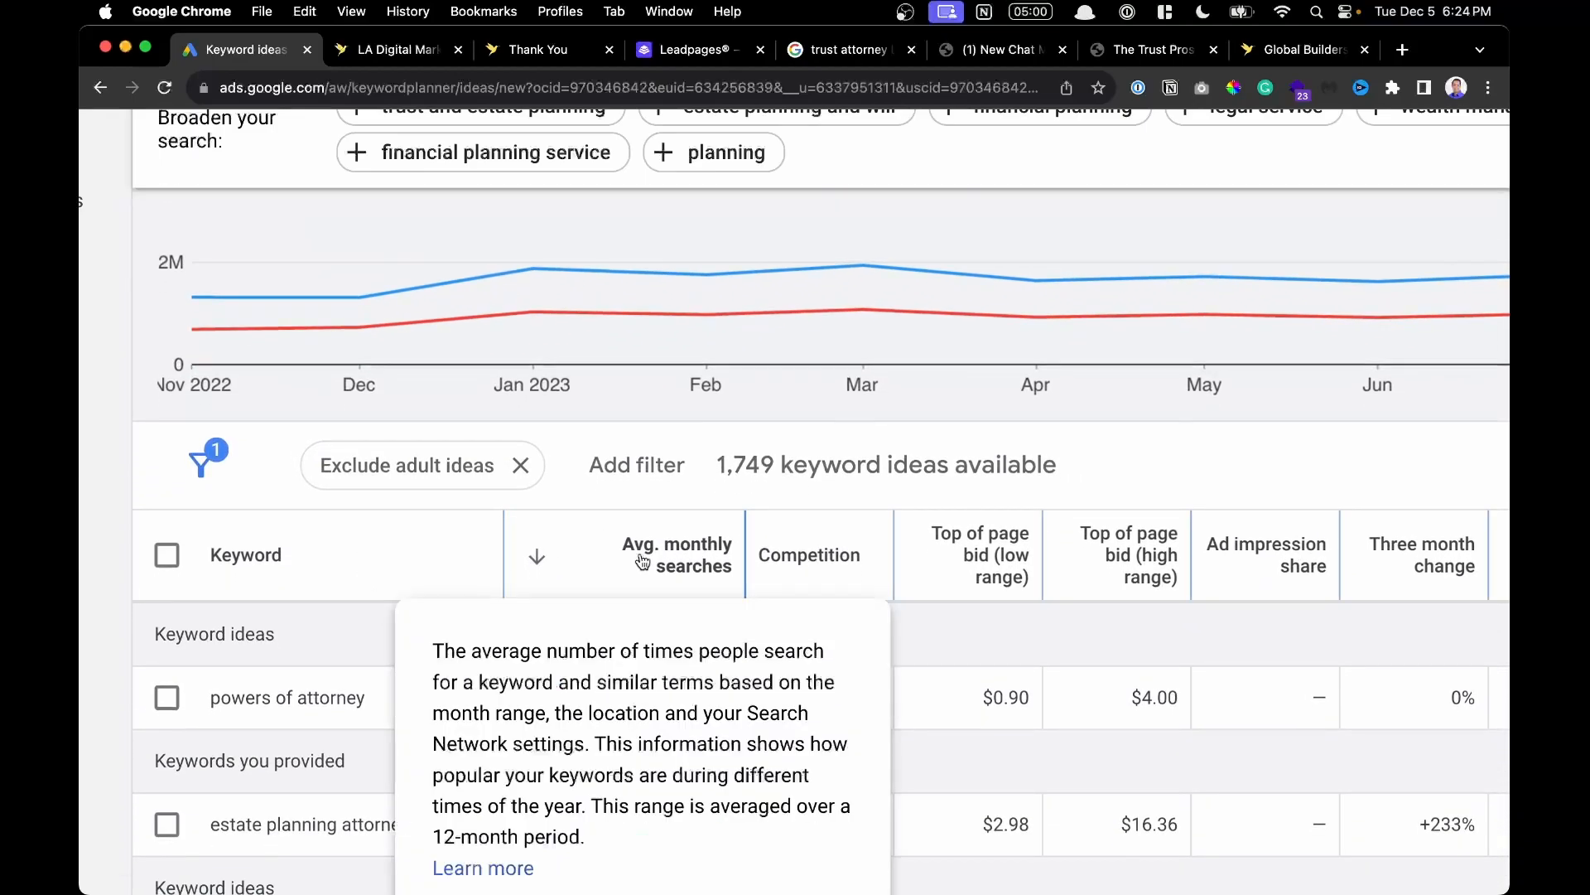
{"action": "scroll", "coordinate": [642, 561], "scroll_direction": "down", "scroll_amount": 1}
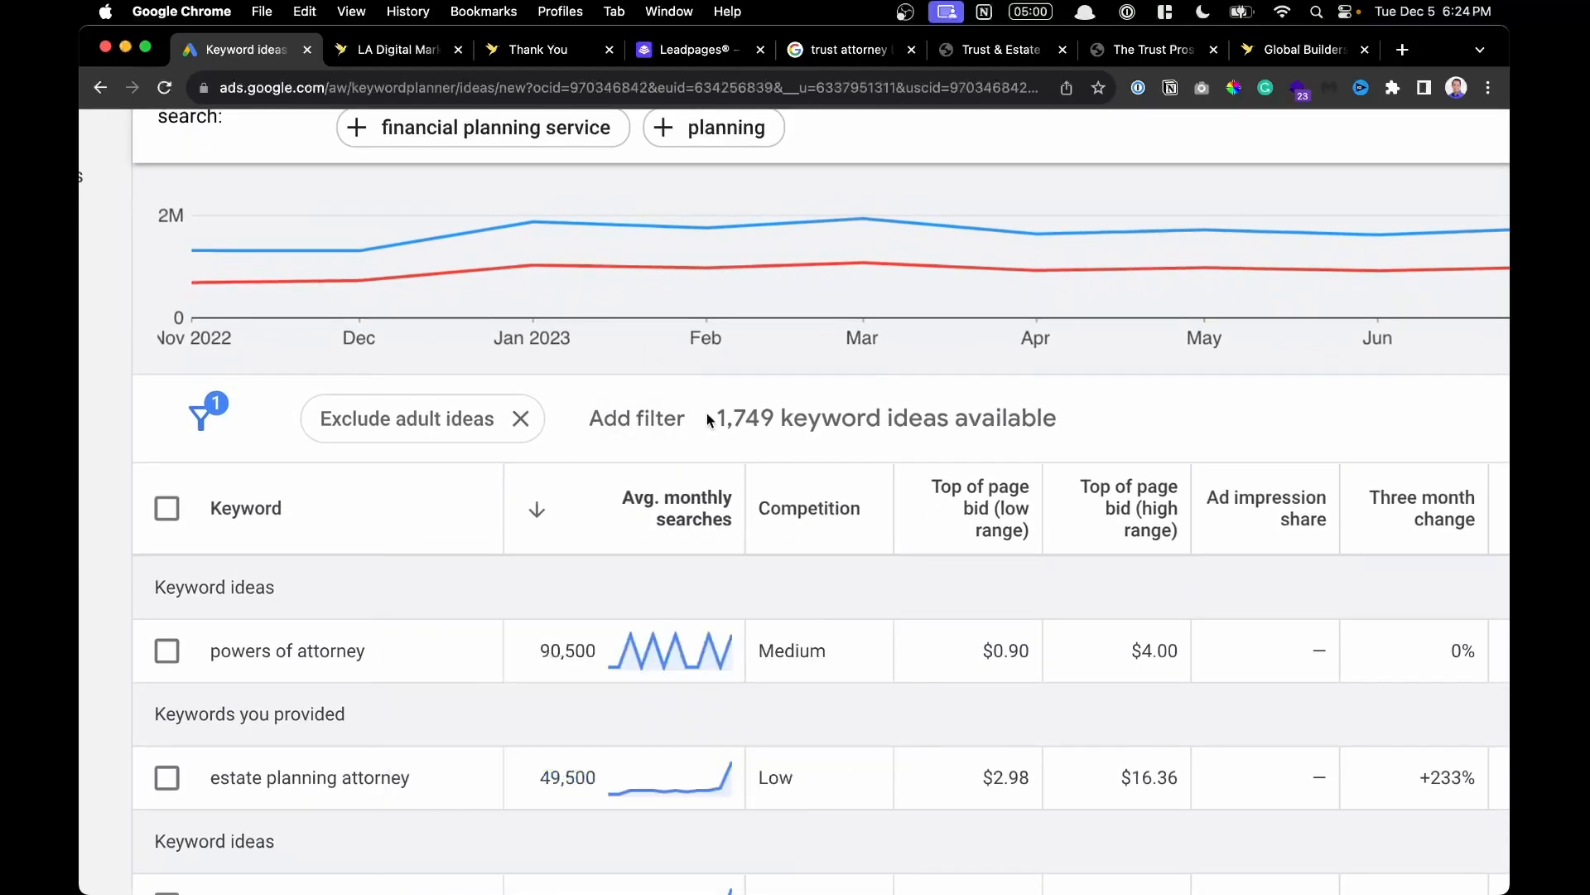
{"action": "scroll", "coordinate": [638, 526], "scroll_direction": "up", "scroll_amount": 6}
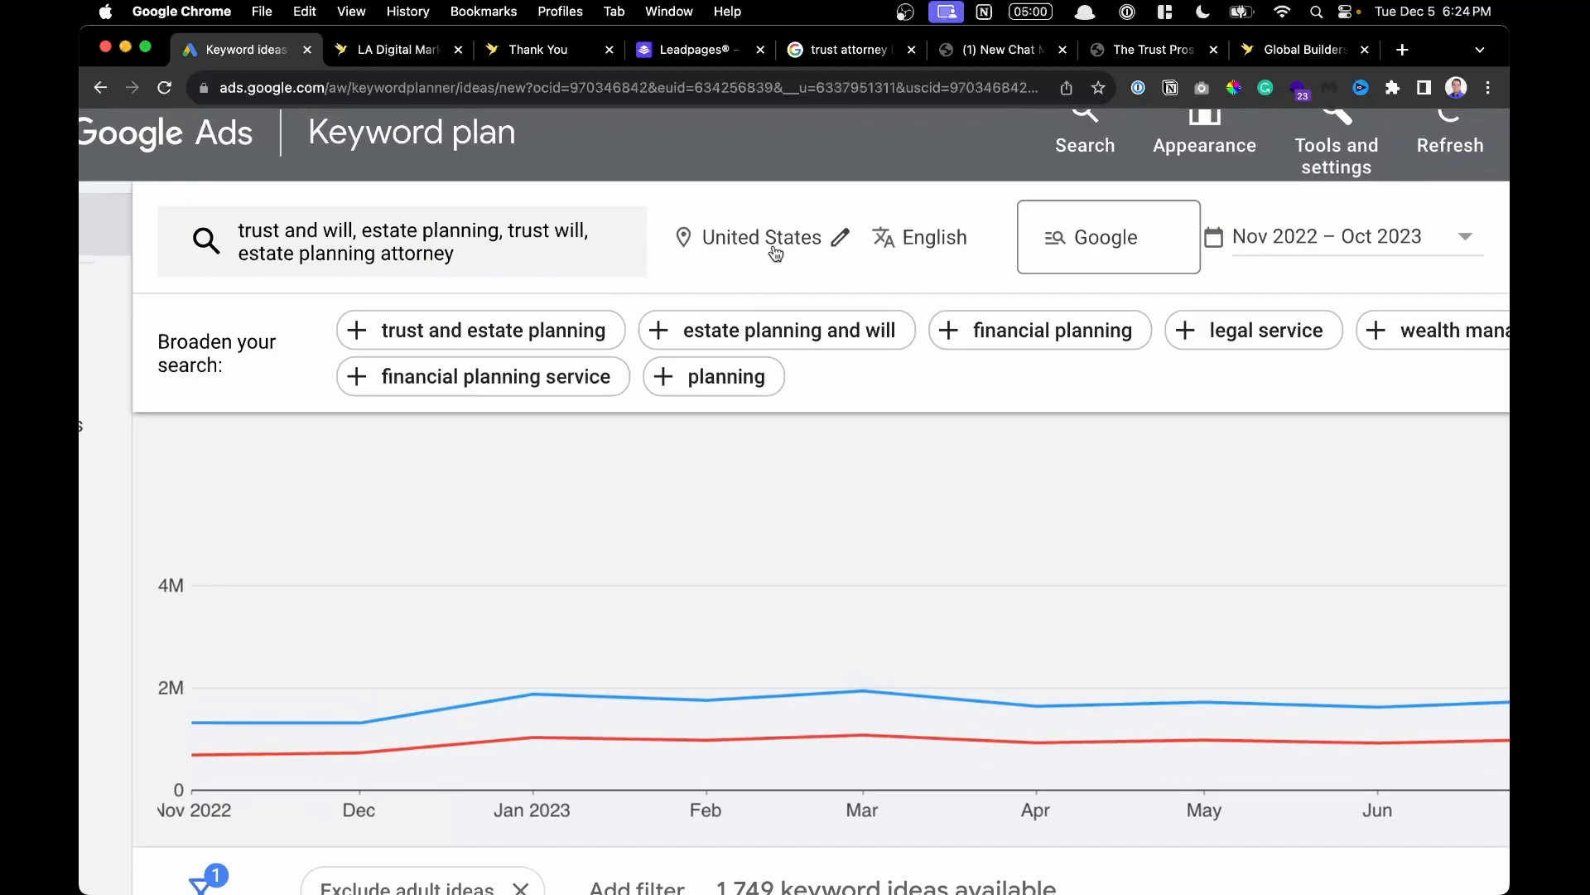
{"action": "left_click", "coordinate": [839, 239]}
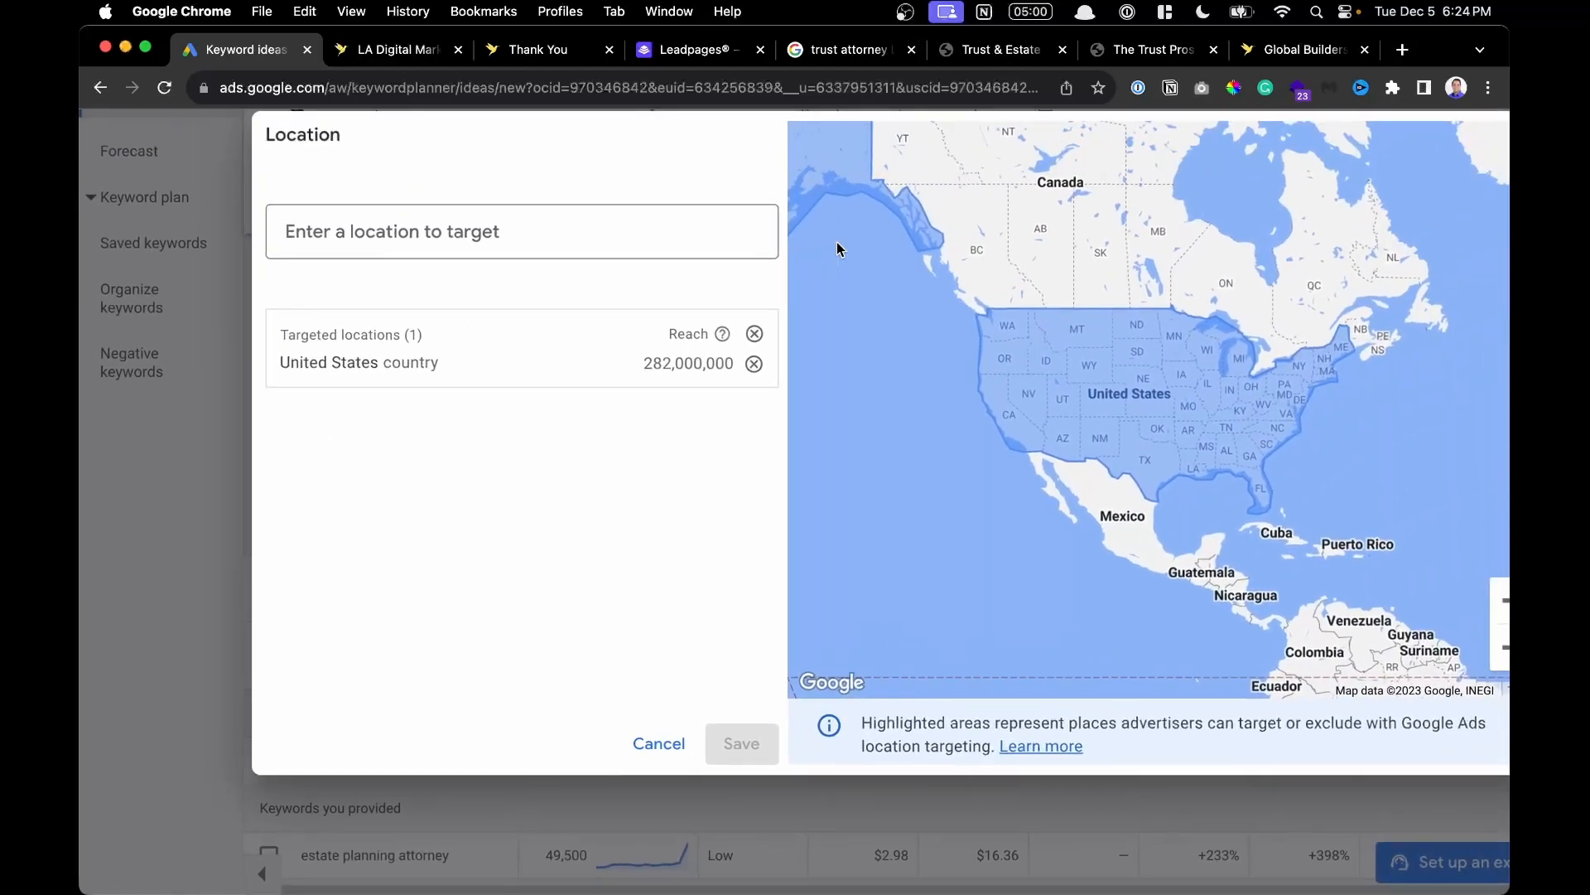
{"action": "left_click", "coordinate": [658, 743]}
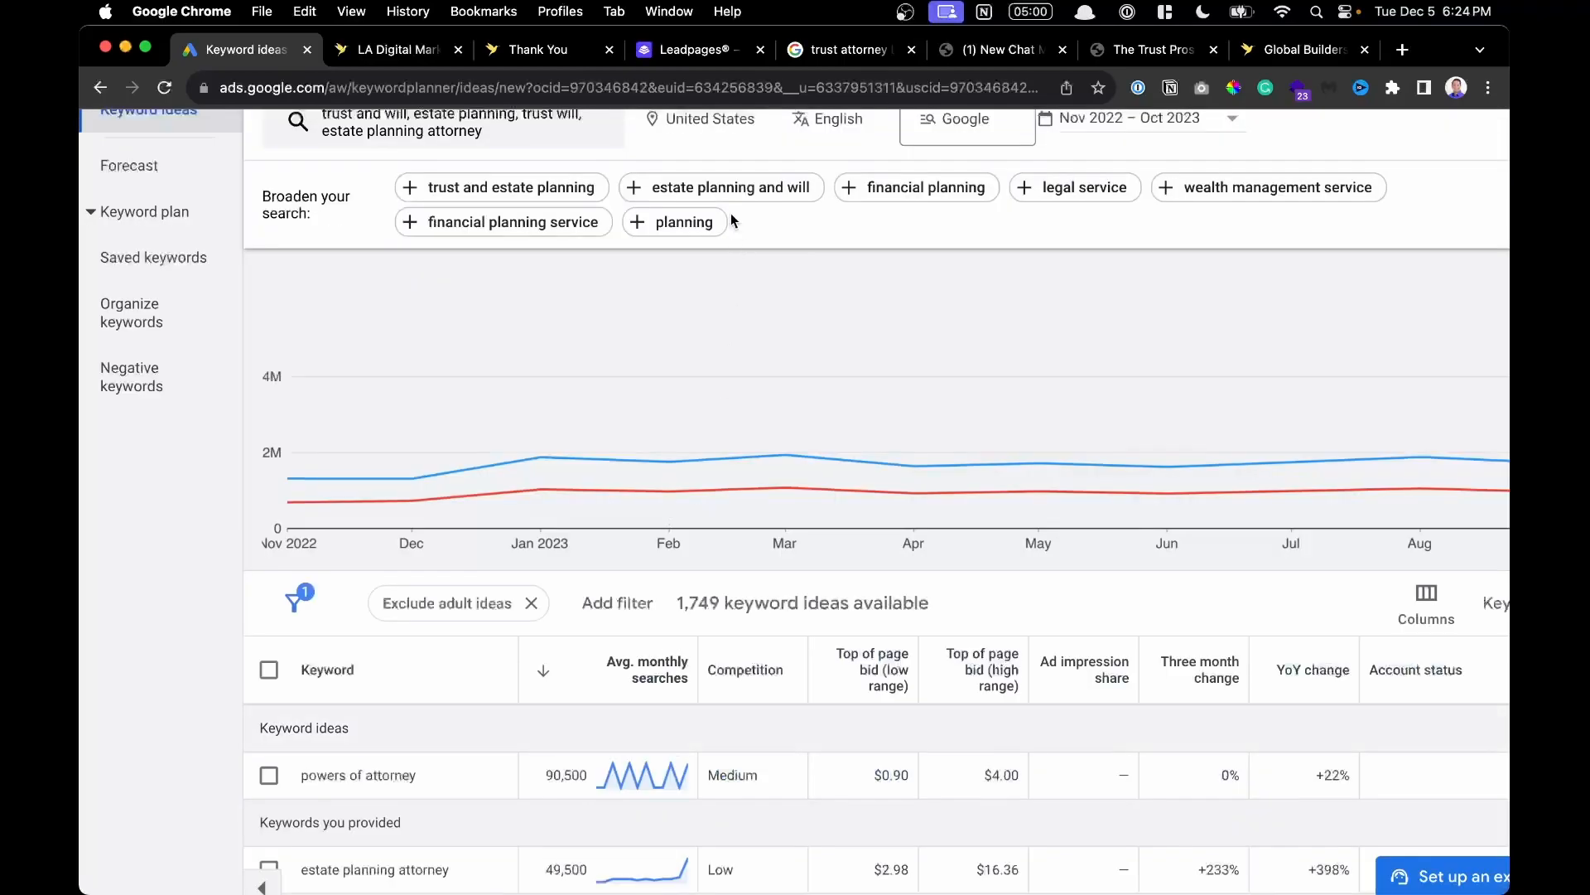
Replace the United States with Los Angeles County, California as the targeted location for the keyword ideas.
{"action": "scroll", "coordinate": [732, 190], "scroll_direction": "up", "scroll_amount": 2}
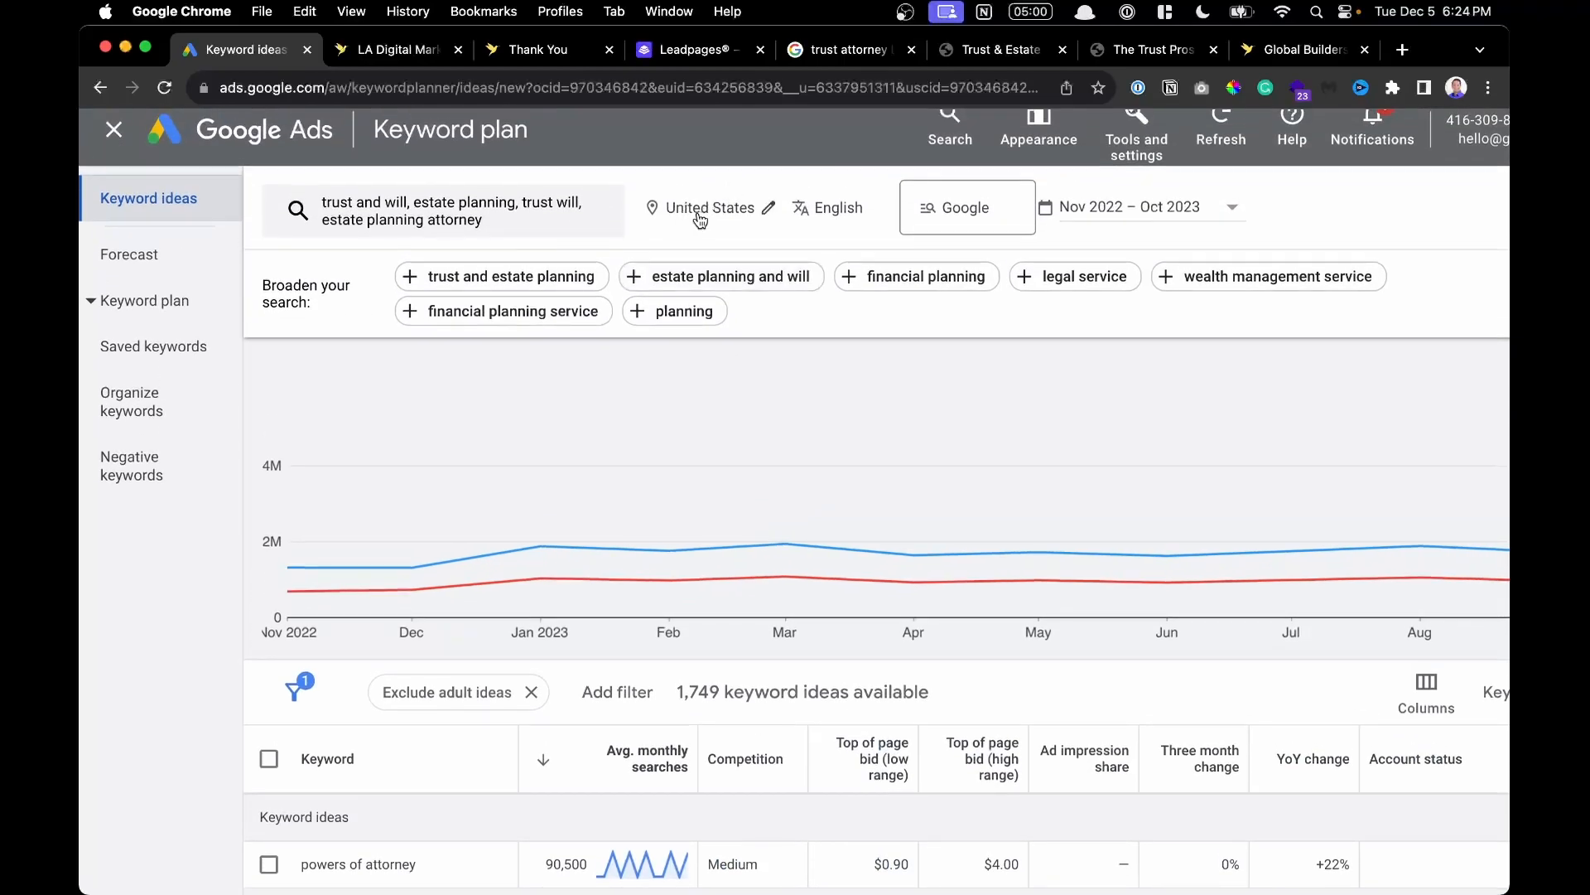
{"action": "left_click", "coordinate": [767, 208]}
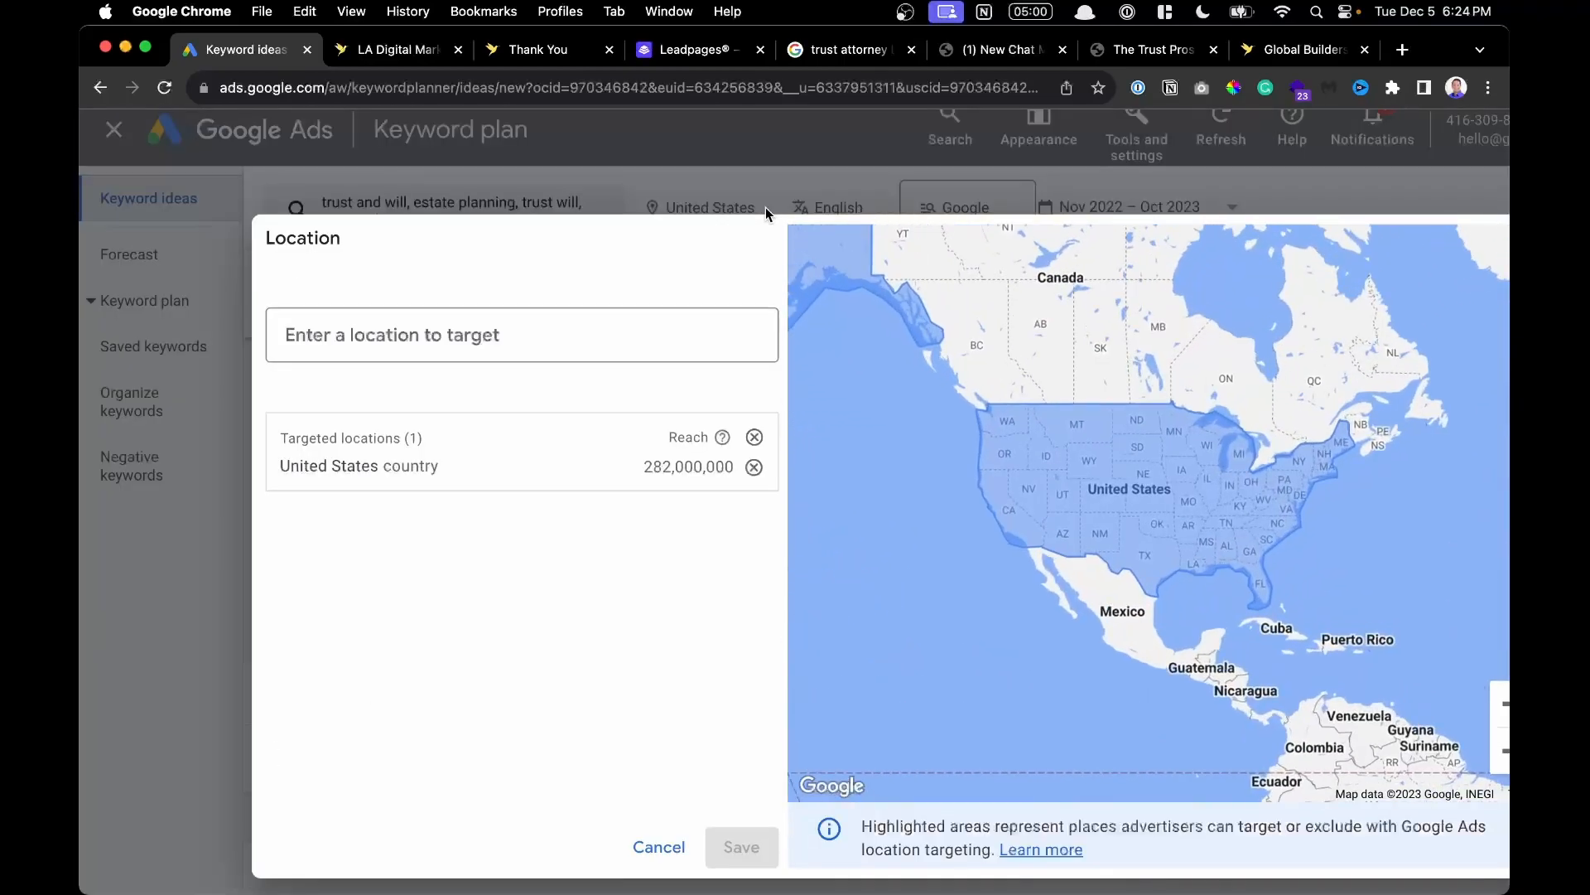
{"action": "scroll", "coordinate": [748, 481], "scroll_direction": "up", "scroll_amount": 3}
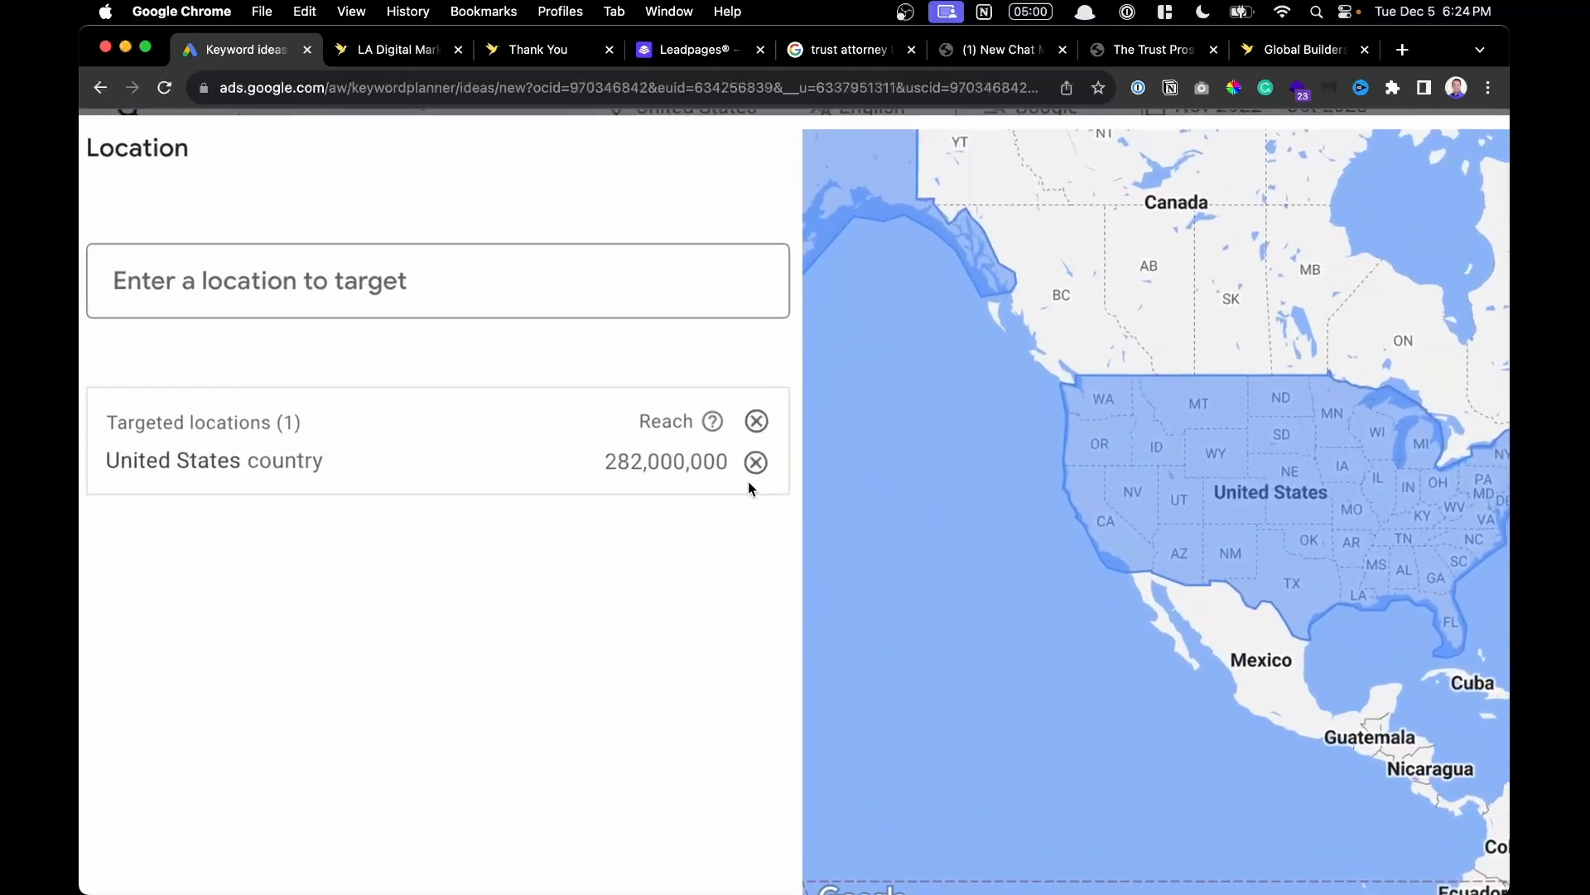
{"action": "left_click", "coordinate": [756, 463]}
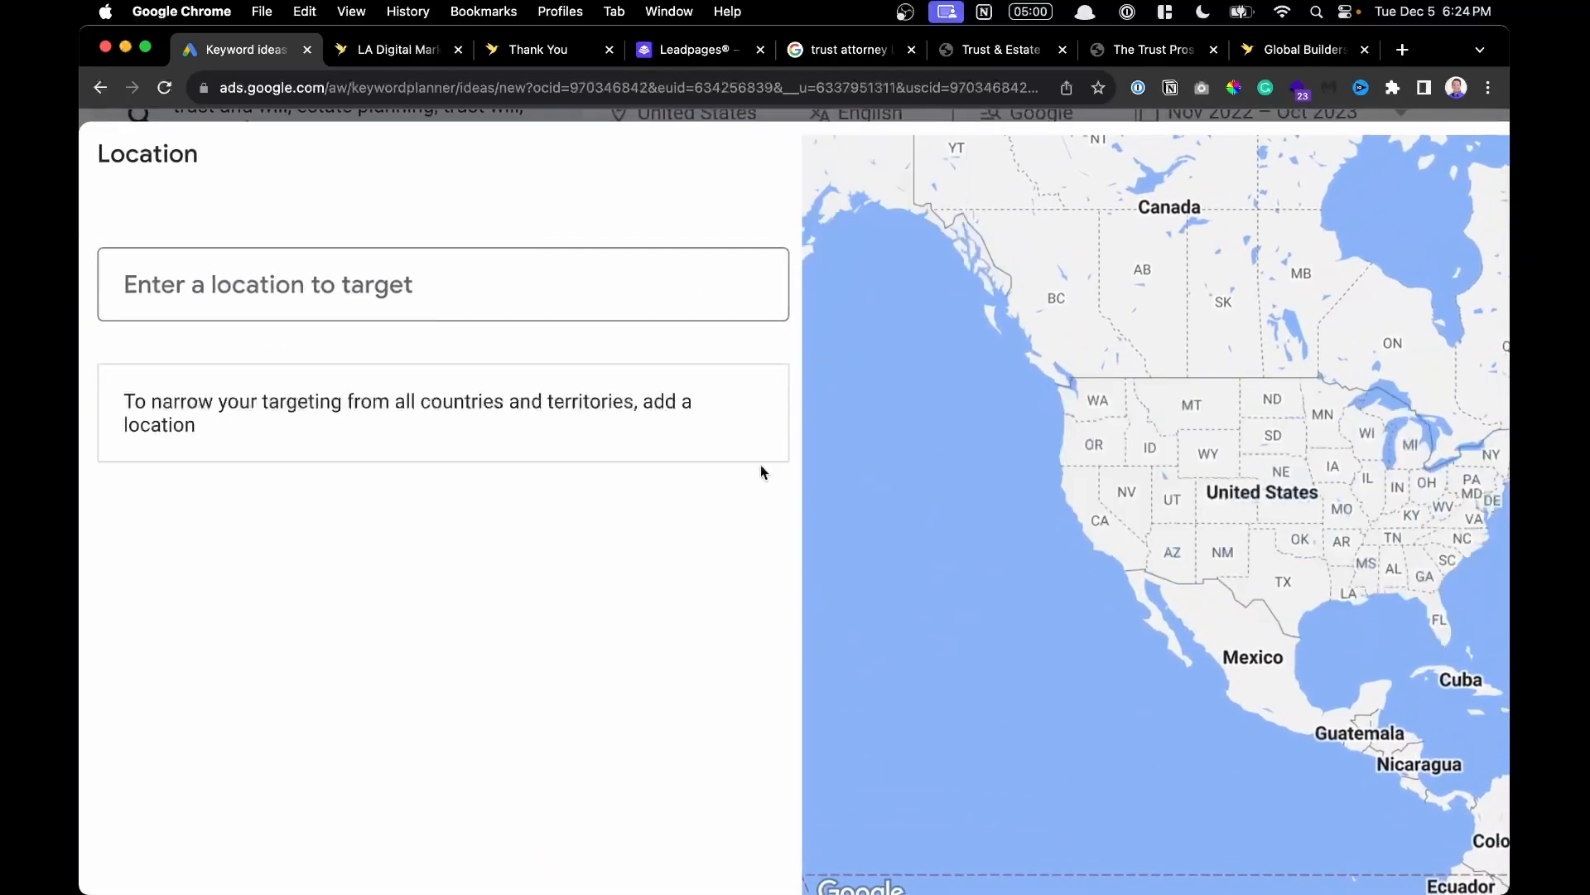
{"action": "left_click", "coordinate": [418, 298]}
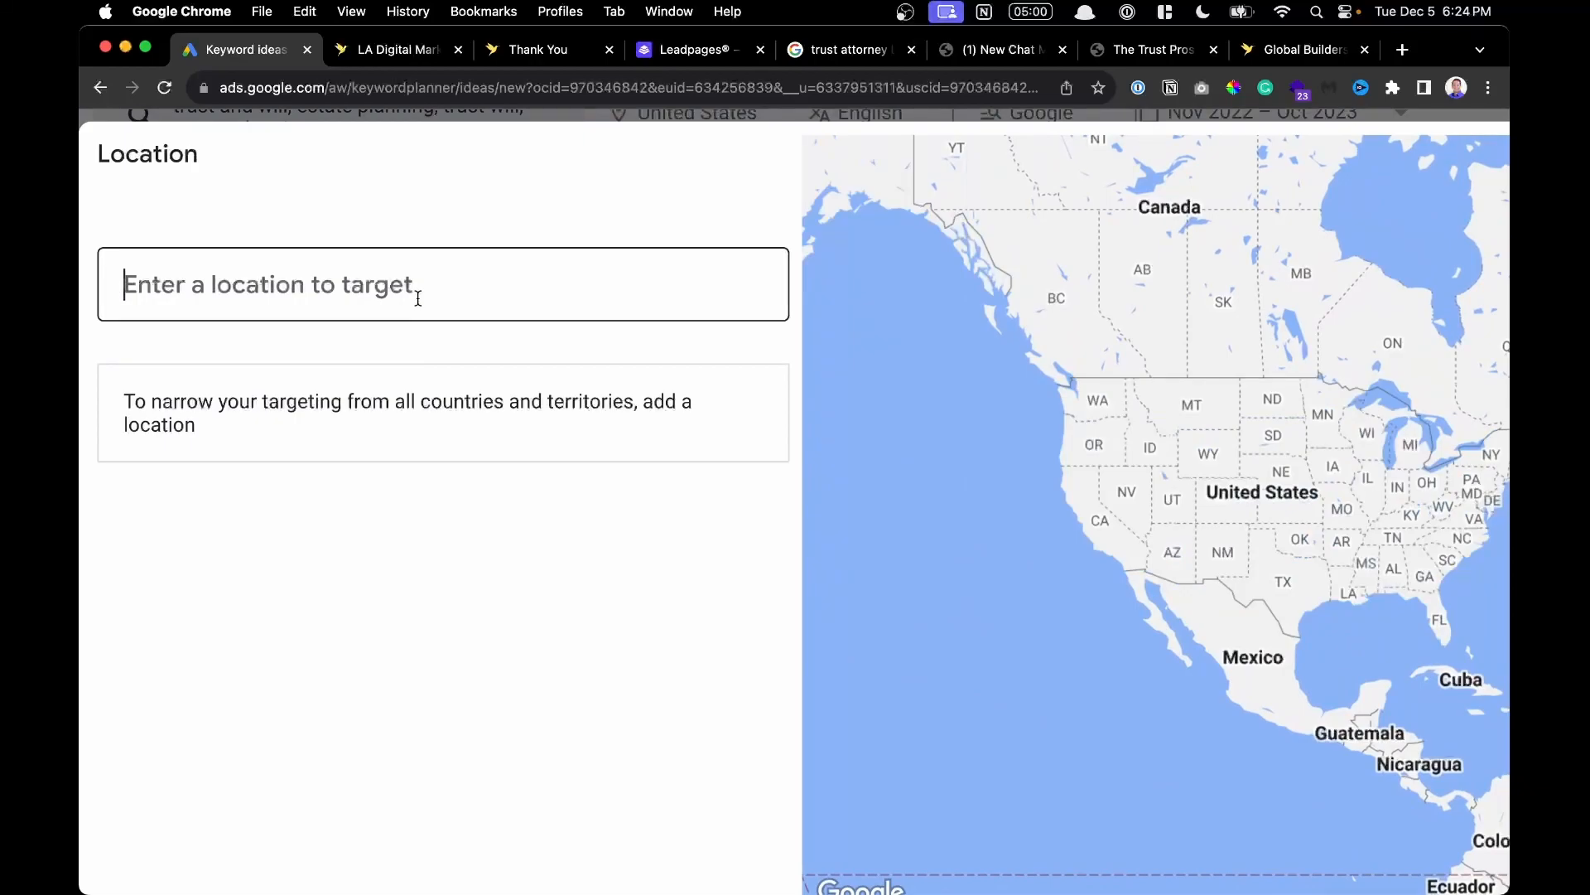
{"action": "type", "text": "los angeles c"}
{"action": "type", "text": "ounty"}
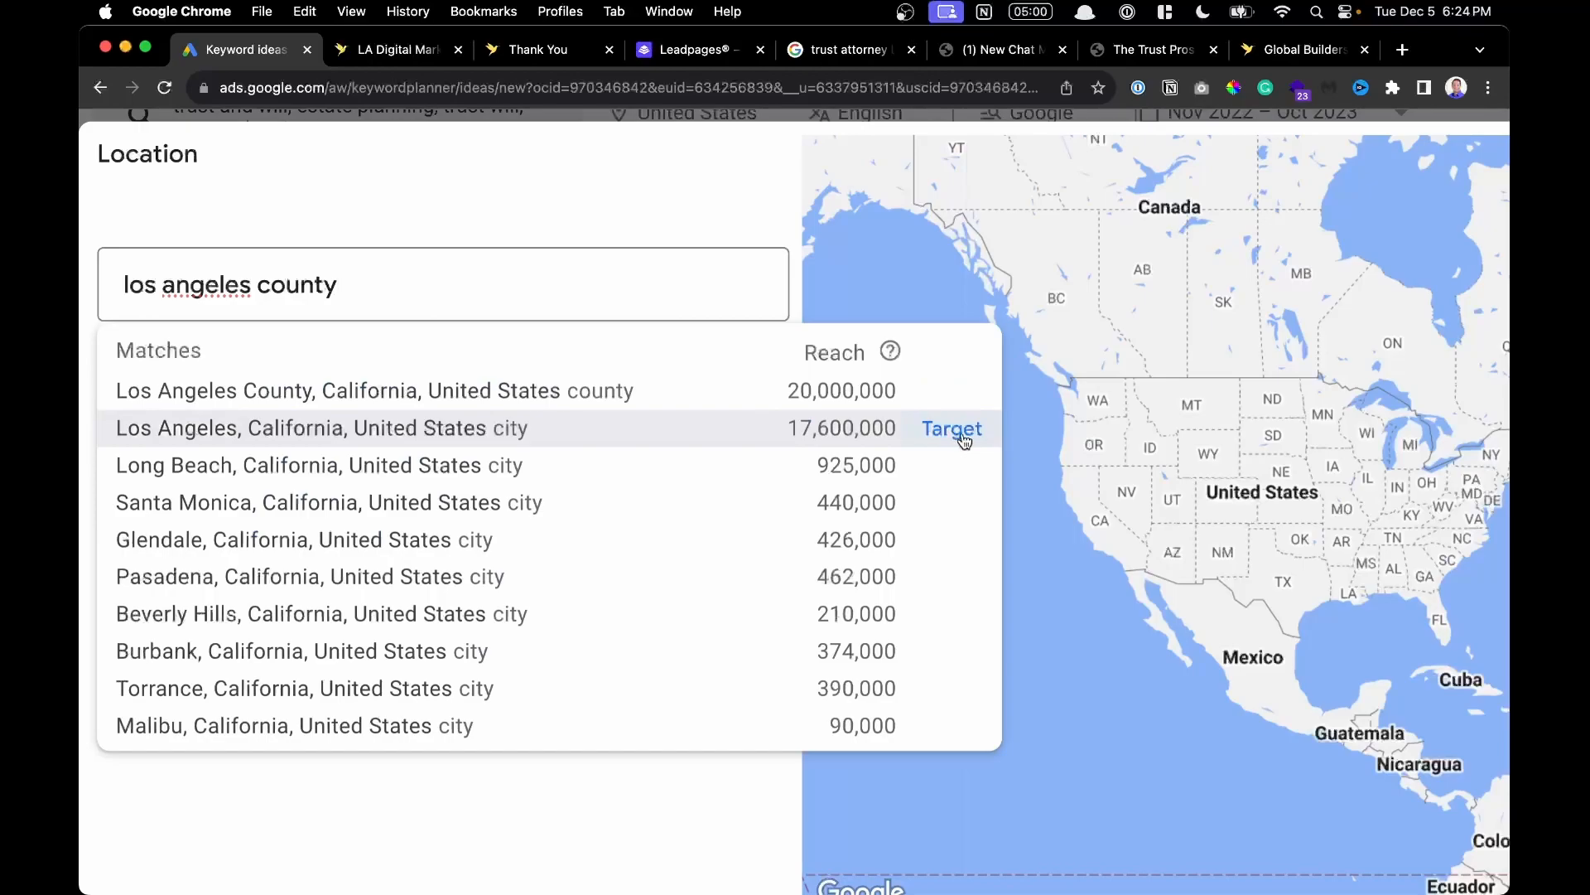
{"action": "left_click", "coordinate": [954, 391]}
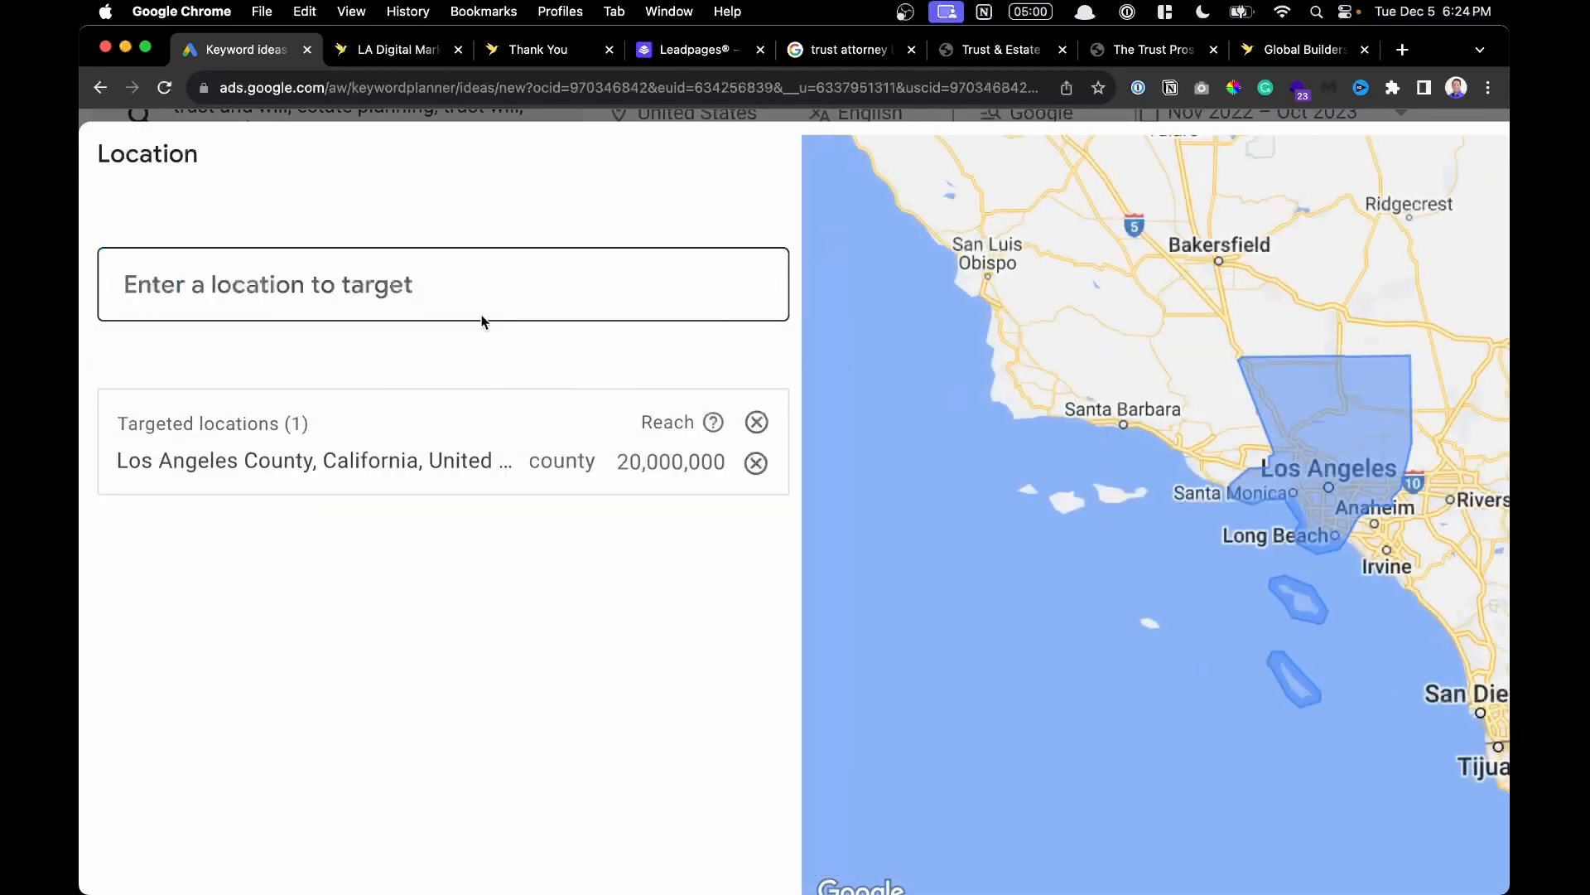
Add Orange County and Riverside County, California to the targeted locations and save the location settings.
{"action": "type", "text": "orange cou"}
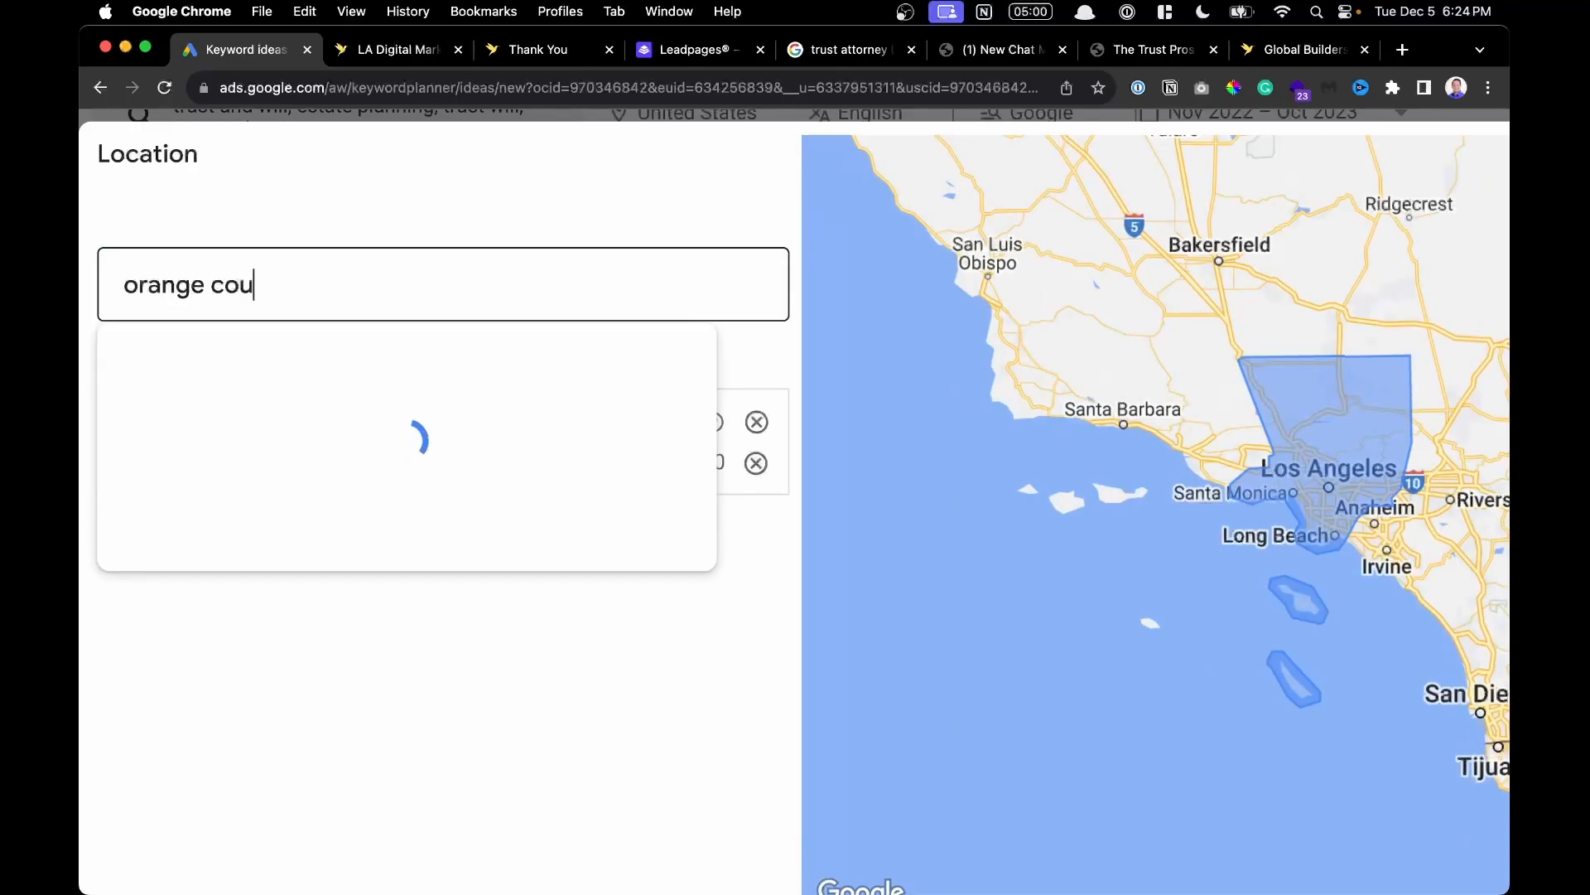
{"action": "type", "text": "nty"}
{"action": "left_click", "coordinate": [945, 392]}
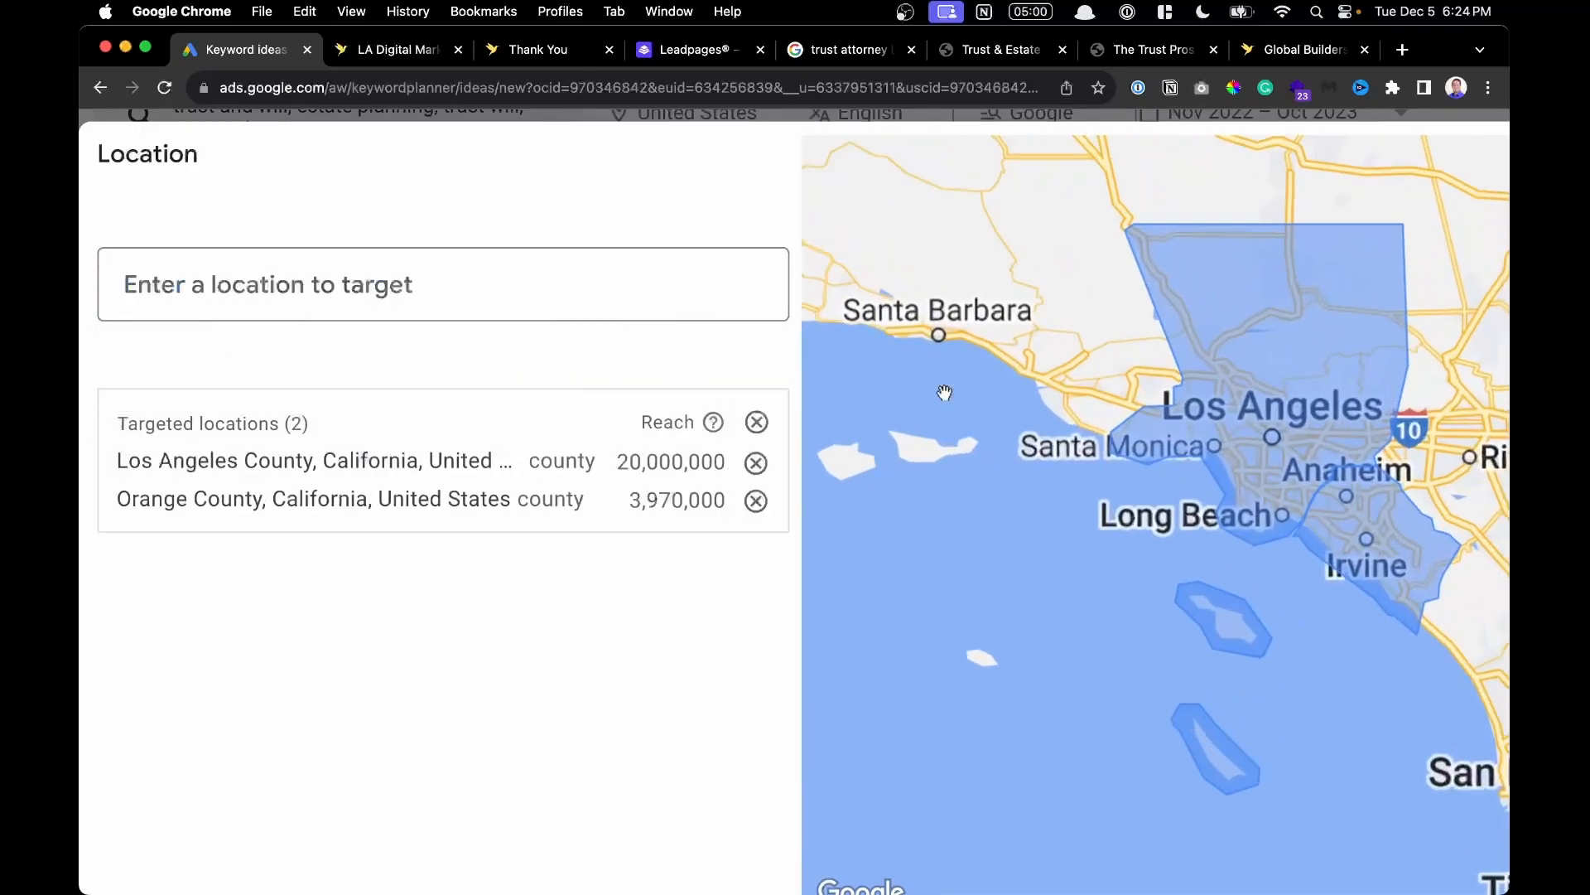
{"action": "type", "text": "riverside coun"}
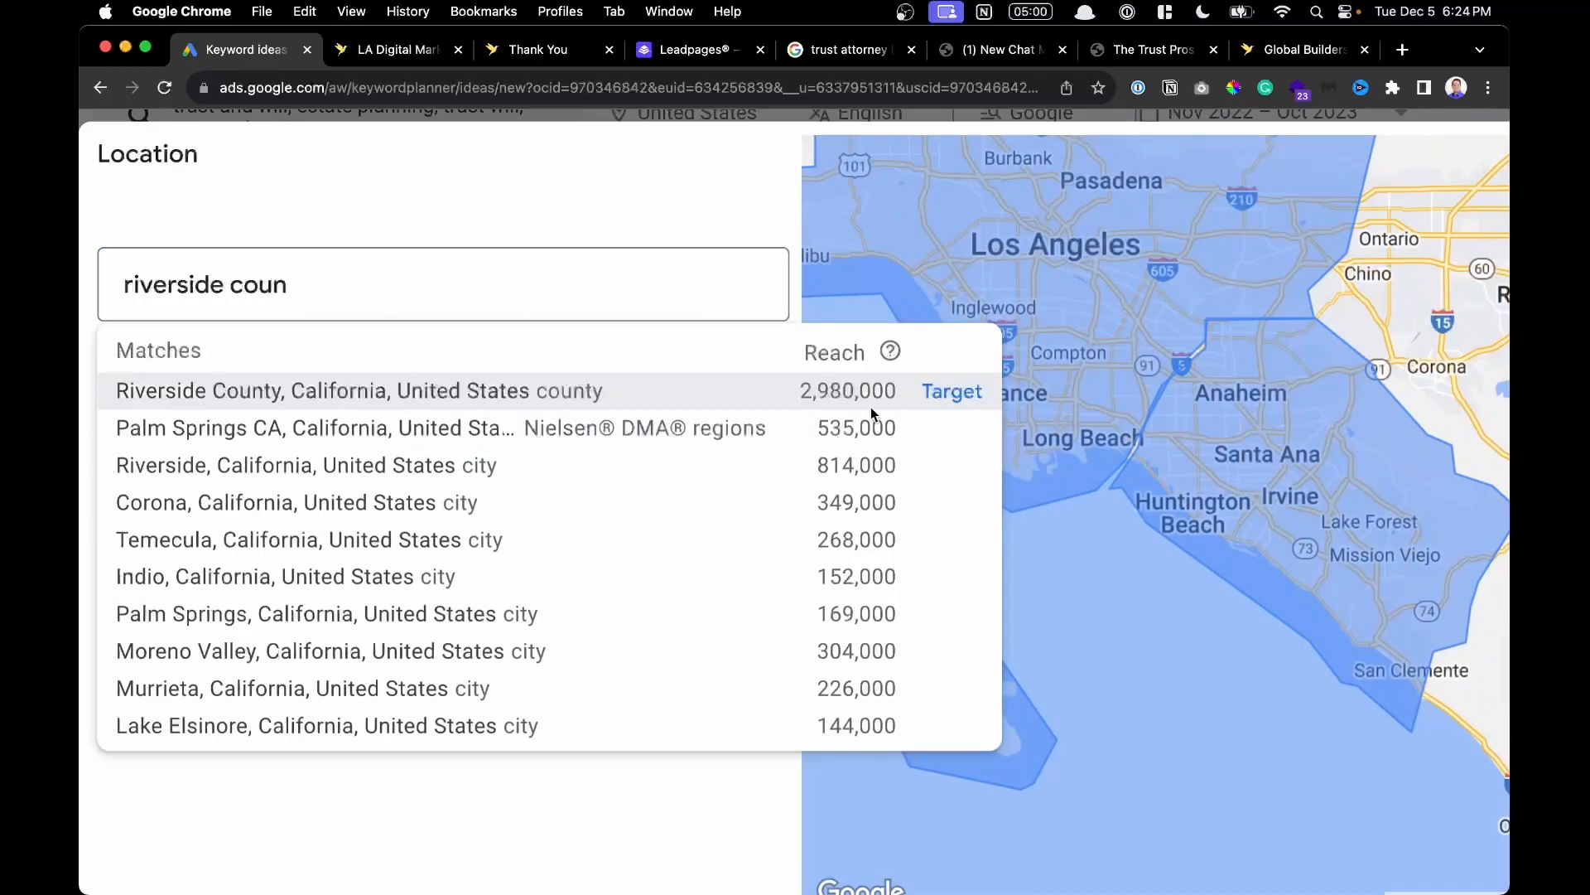
{"action": "left_click", "coordinate": [940, 392]}
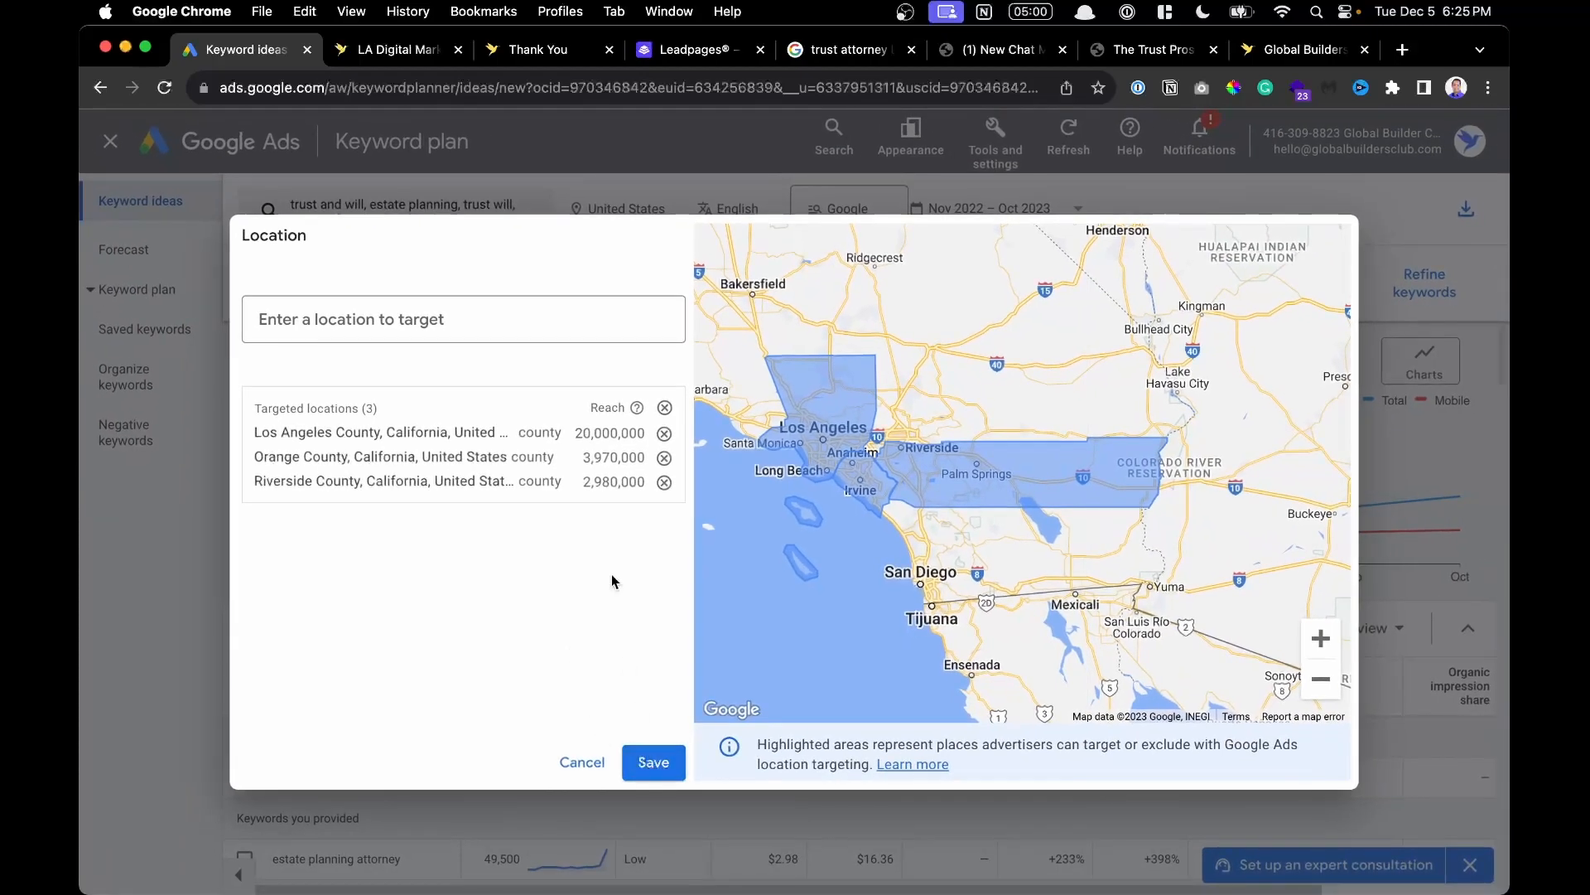
{"action": "left_click", "coordinate": [656, 763]}
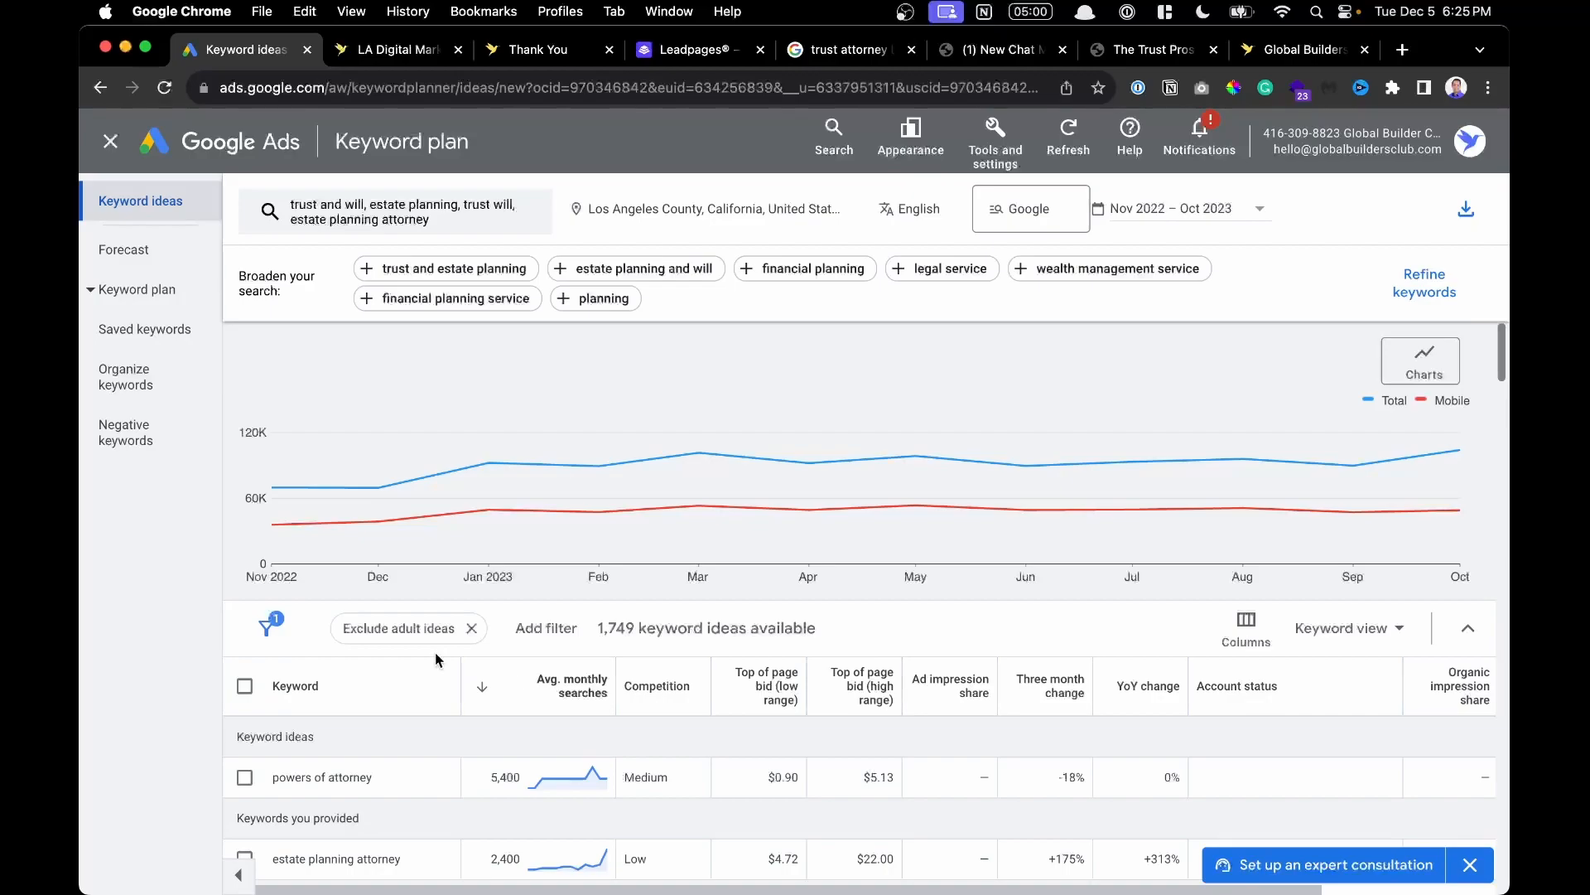
Examine the local average monthly searches, competition and top-of-page bid range for "powers of attorney".
{"action": "scroll", "coordinate": [355, 701], "scroll_direction": "down", "scroll_amount": 3}
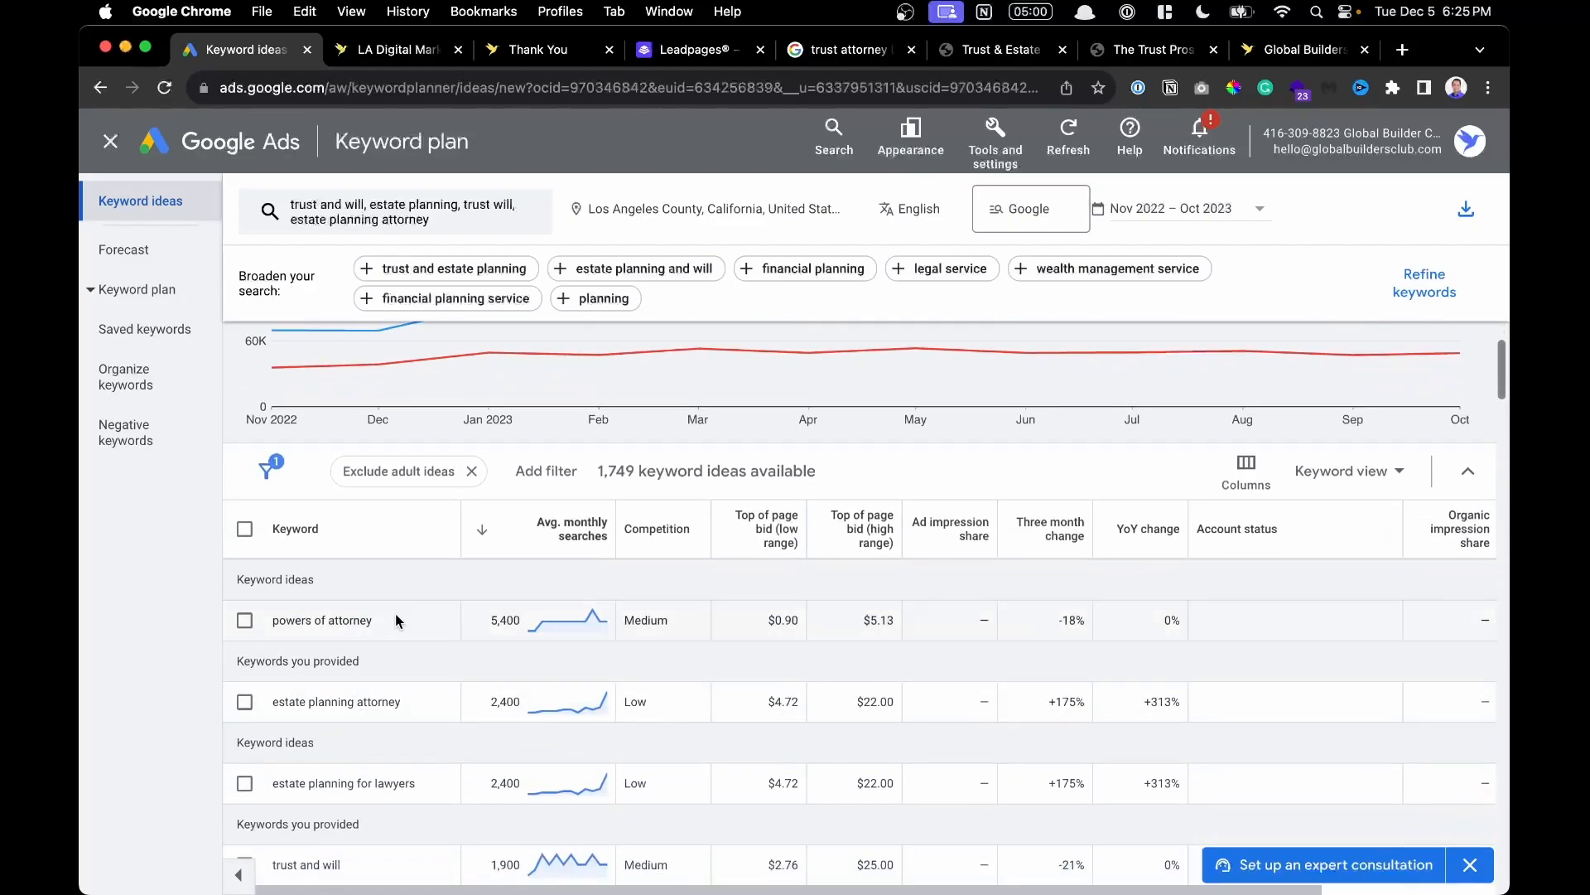
{"action": "scroll", "coordinate": [395, 612], "scroll_direction": "up", "scroll_amount": 5}
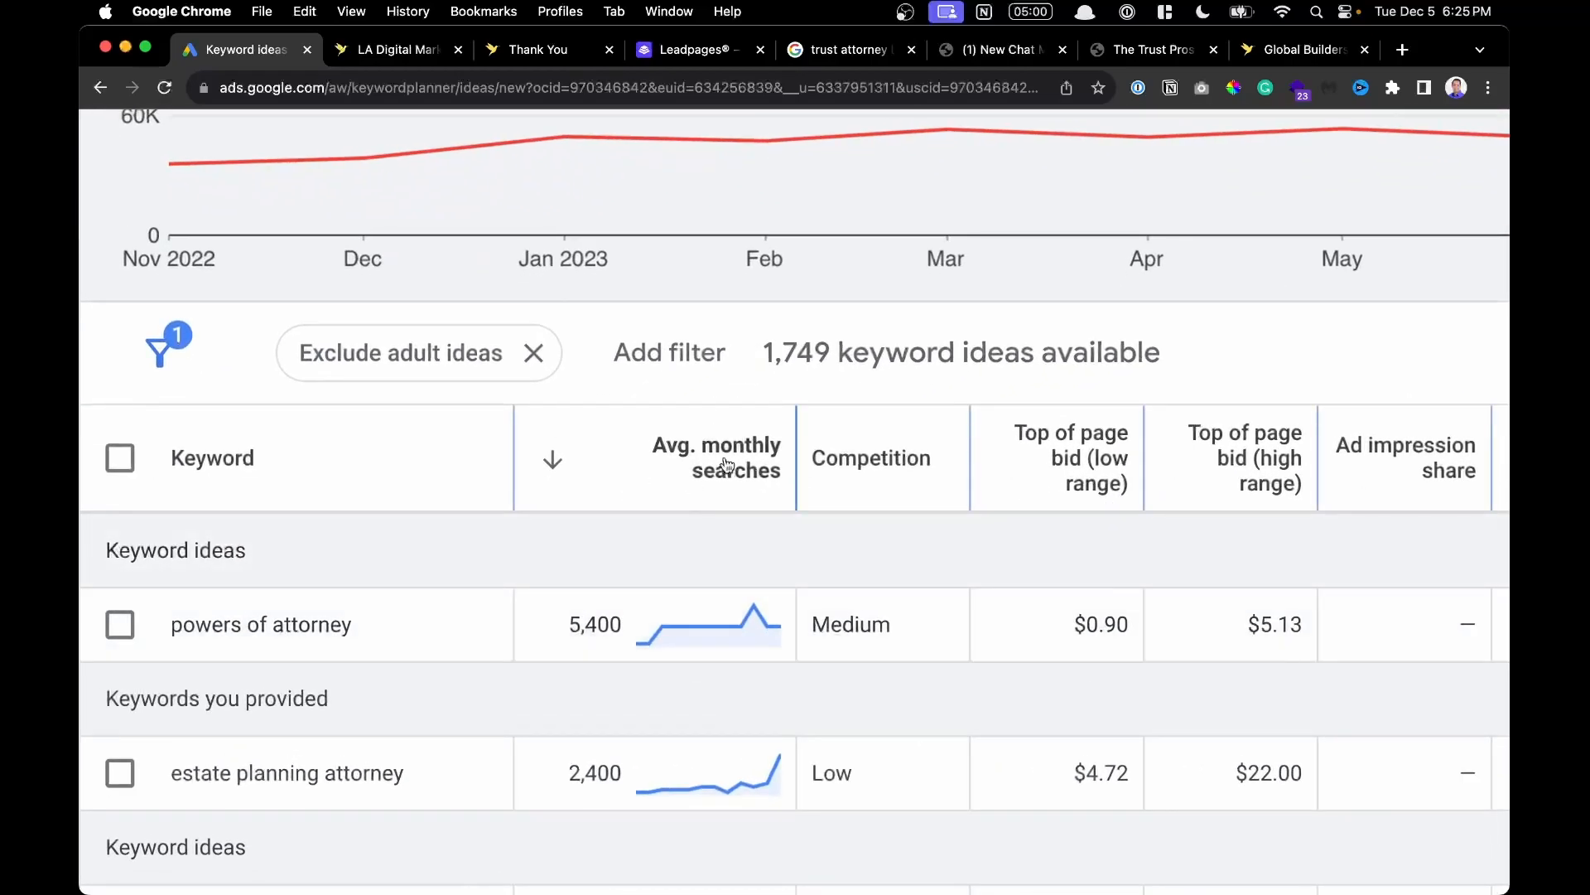
{"action": "mouse_move", "coordinate": [600, 456]}
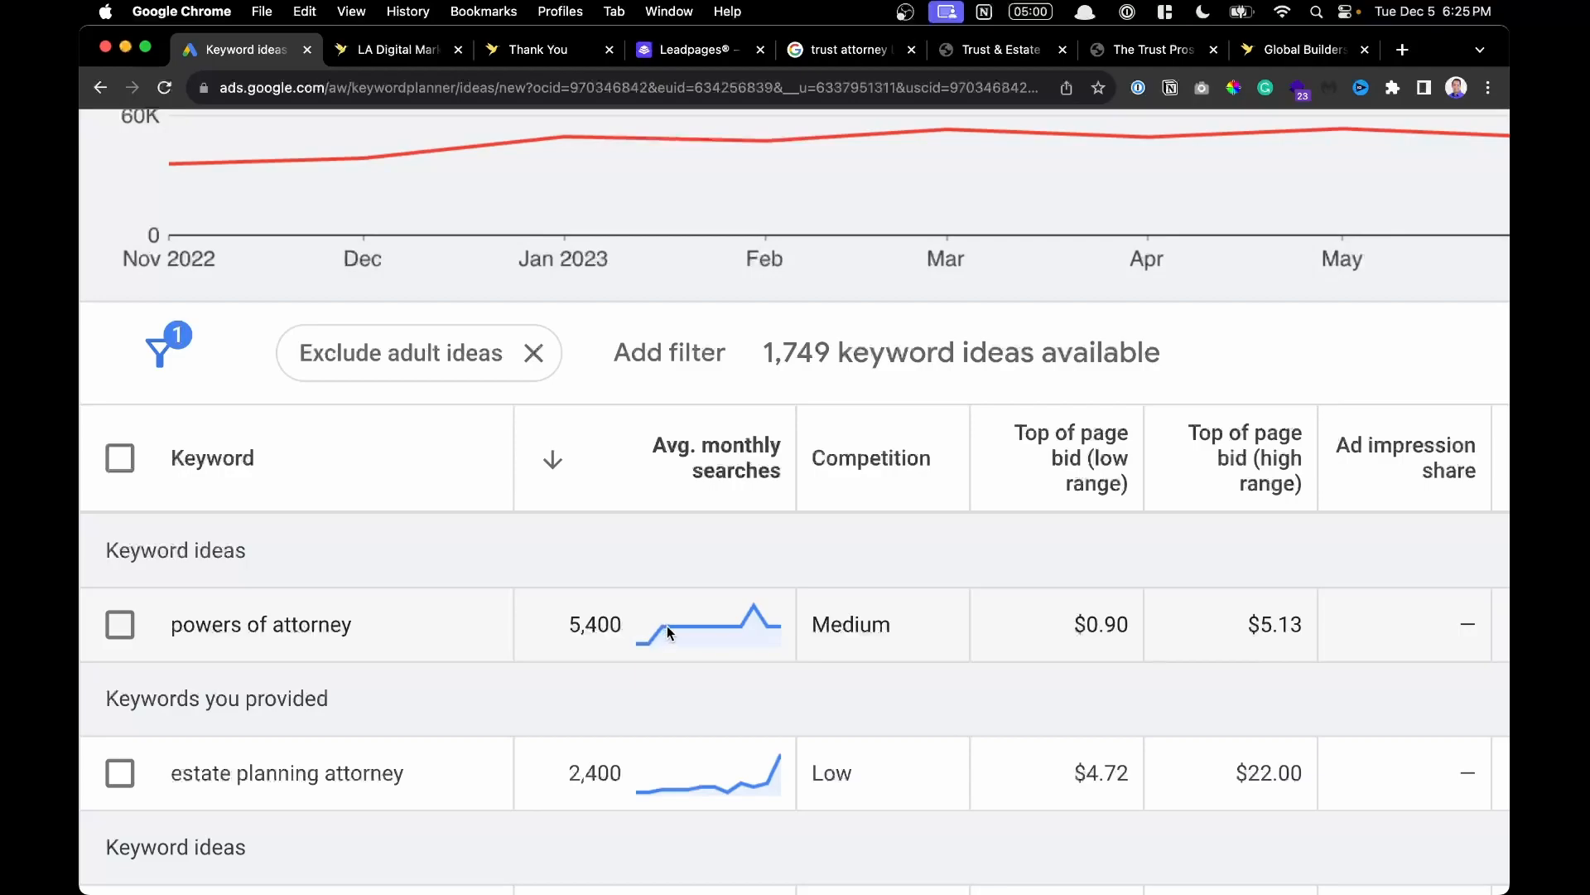
{"action": "left_click_drag", "start_coordinate": [369, 618], "coordinate": [165, 623]}
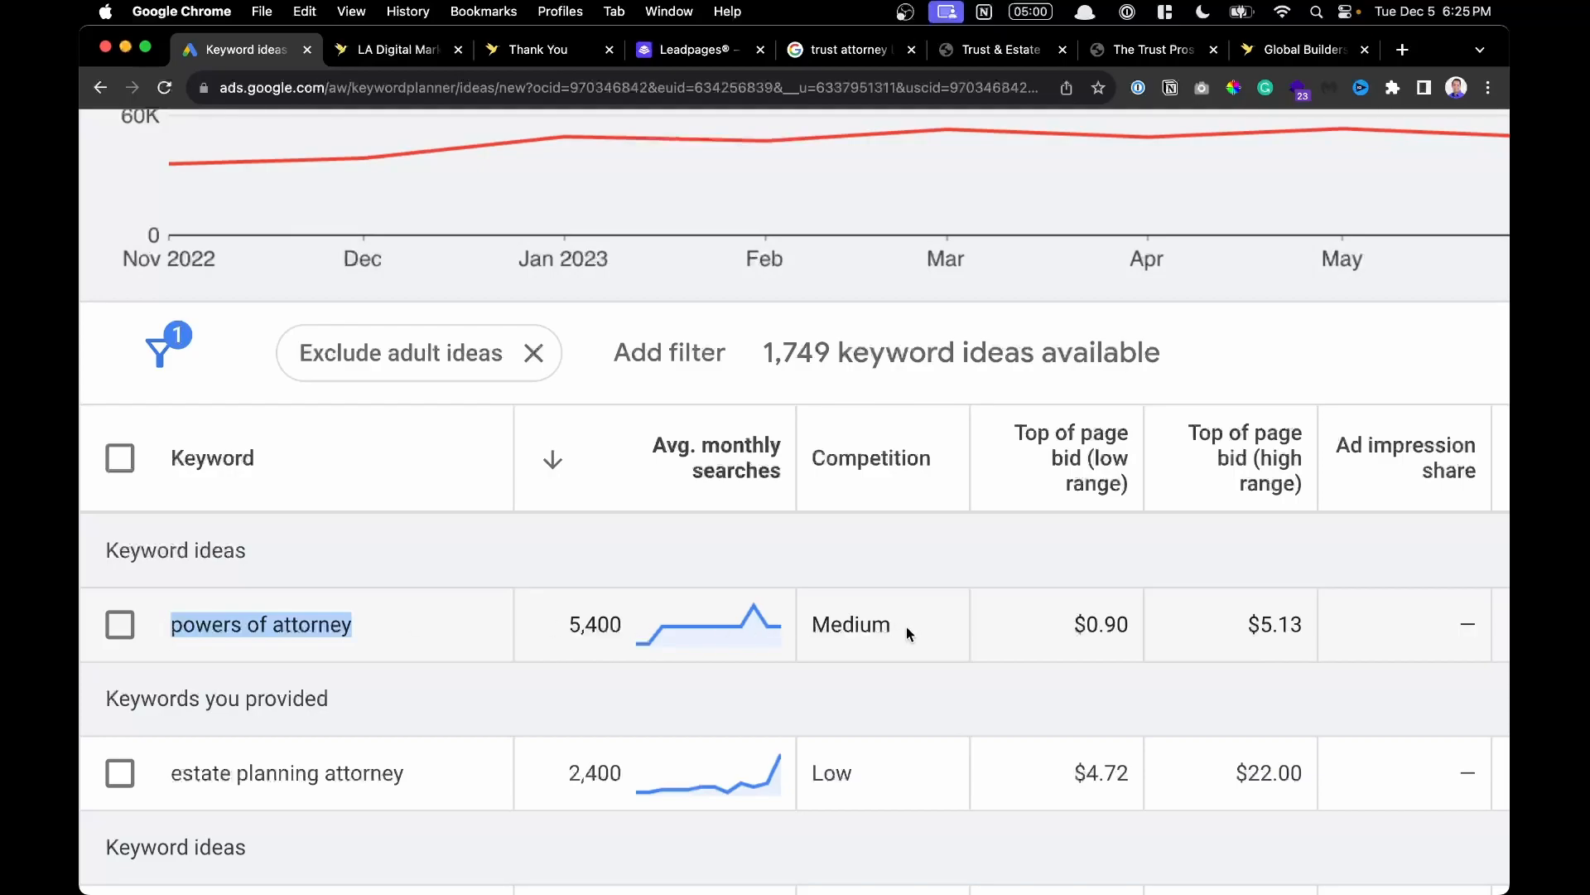
{"action": "left_click_drag", "start_coordinate": [906, 627], "coordinate": [828, 626]}
{"action": "scroll", "coordinate": [829, 627], "scroll_direction": "right", "scroll_amount": 5}
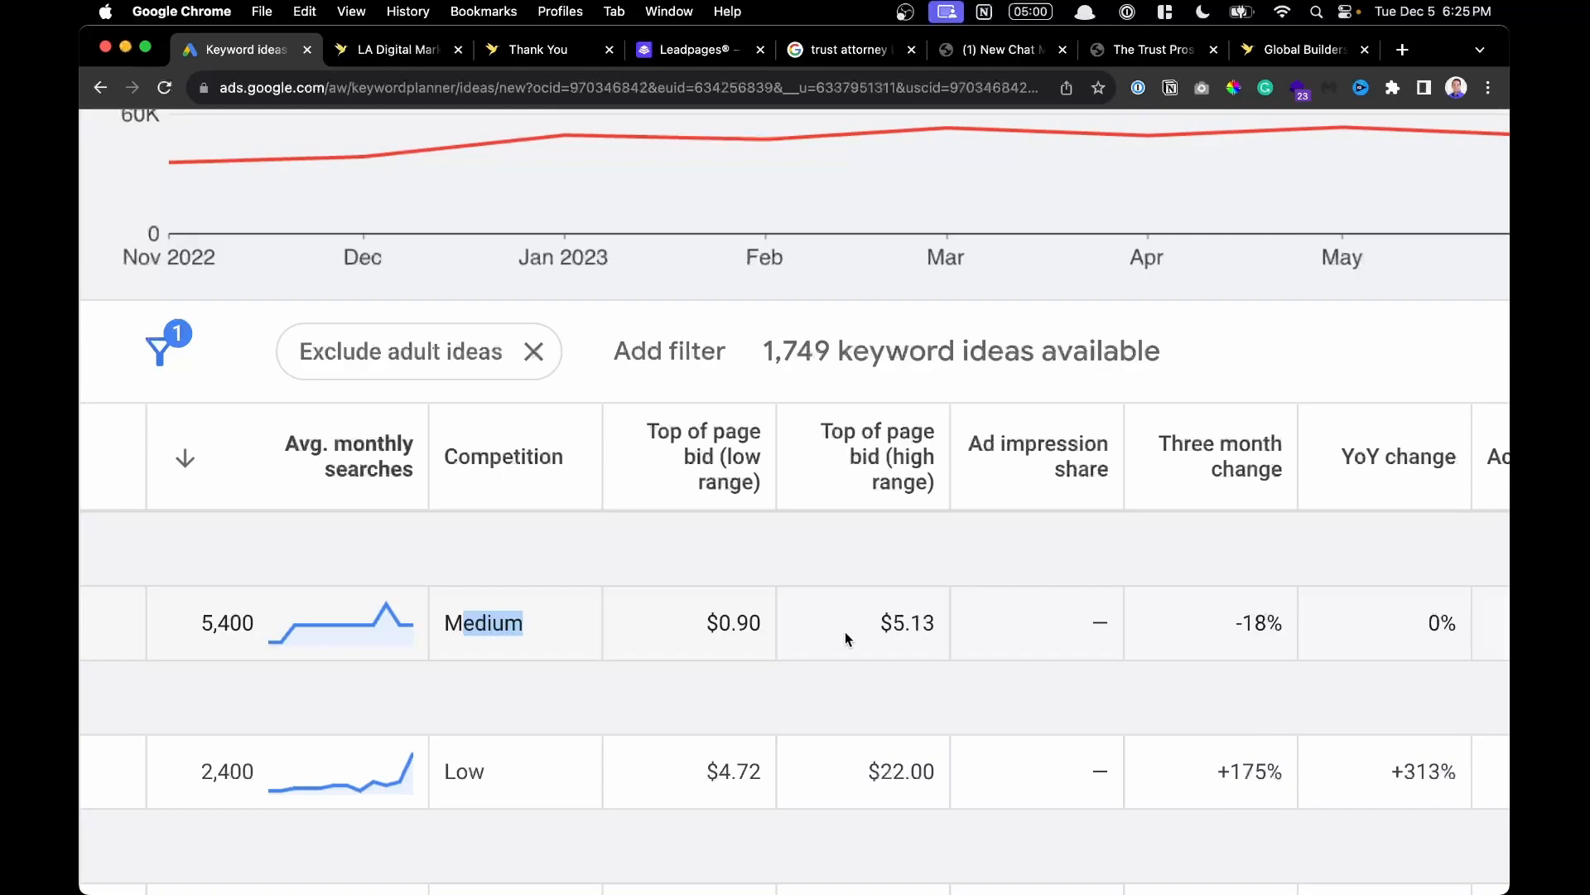
{"action": "left_click_drag", "start_coordinate": [699, 634], "coordinate": [941, 621]}
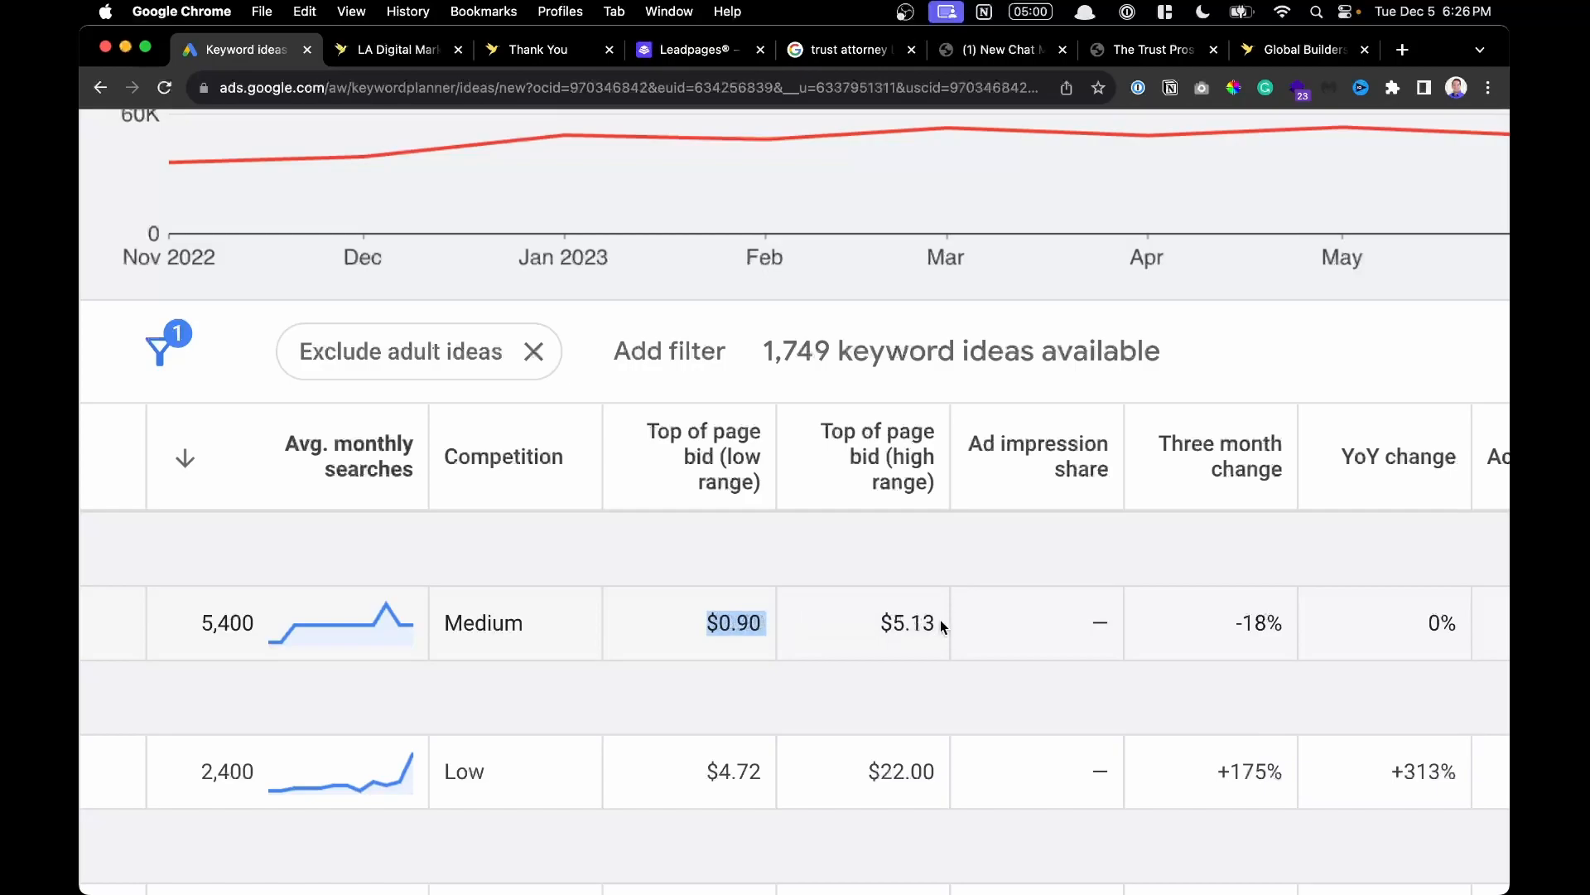
Compare the three-month and year-over-year search changes of the top keywords, focusing on "estate planning attorney".
{"action": "scroll", "coordinate": [941, 623], "scroll_direction": "down", "scroll_amount": 5}
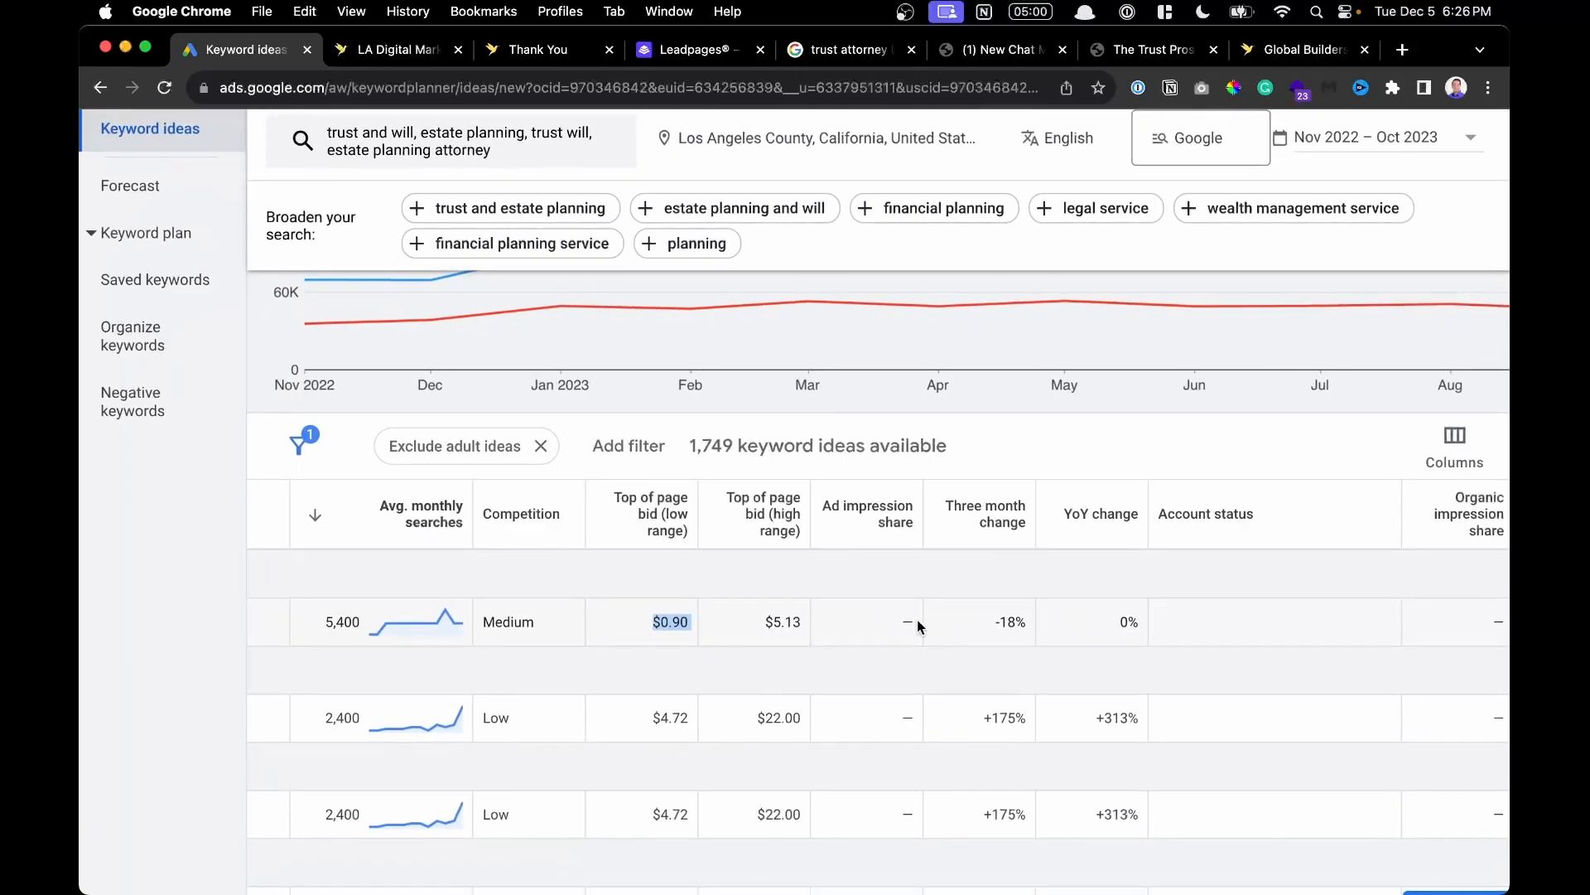
{"action": "scroll", "coordinate": [918, 626], "scroll_direction": "right", "scroll_amount": 5}
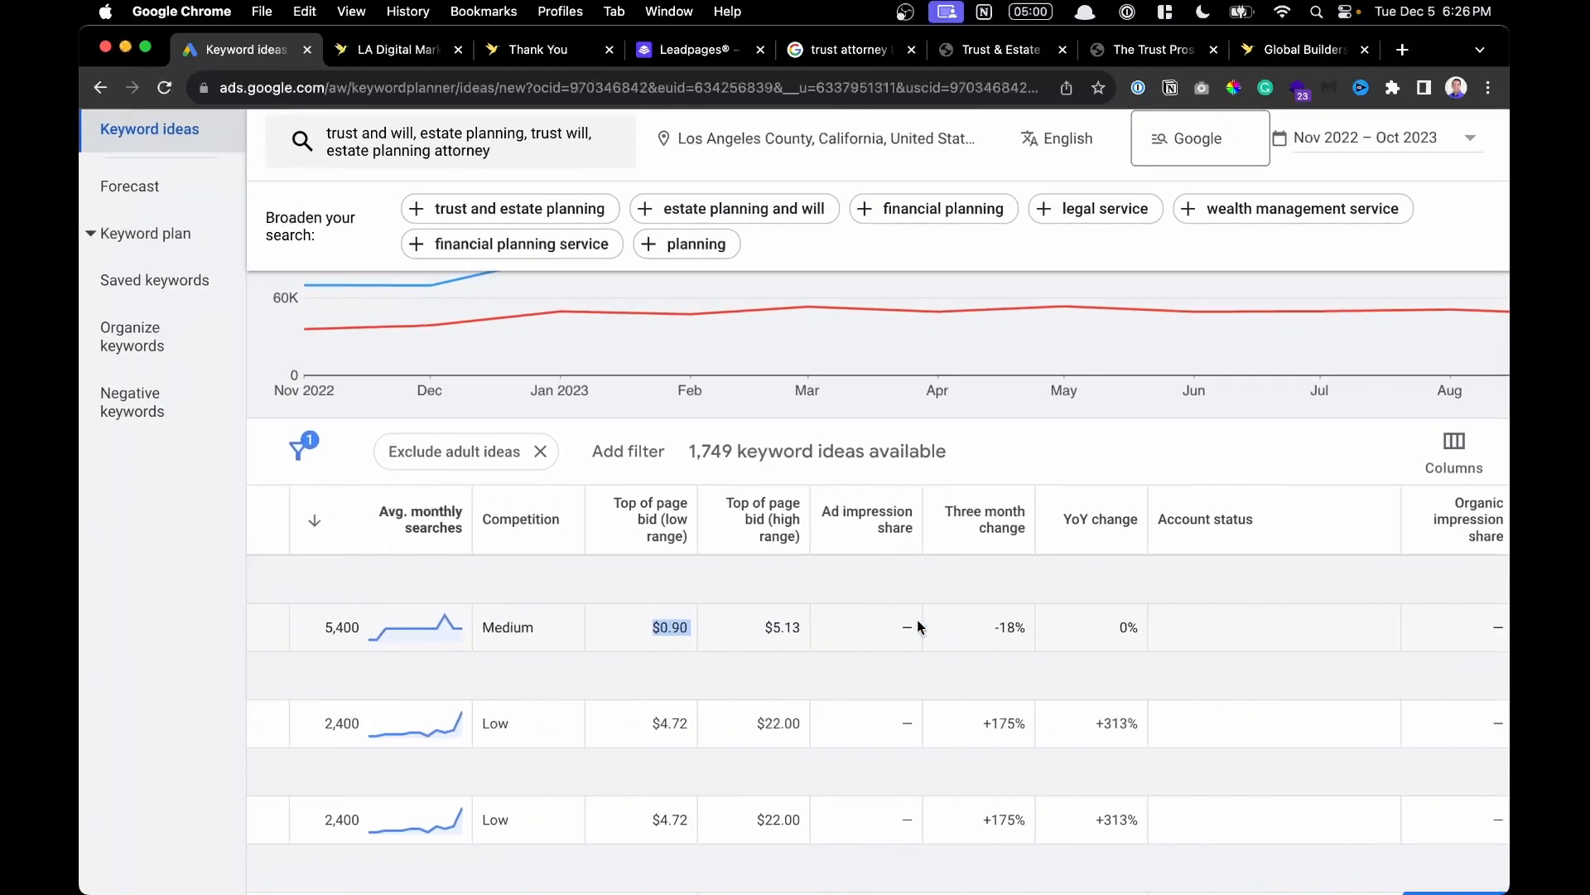
{"action": "scroll", "coordinate": [991, 732], "scroll_direction": "up", "scroll_amount": 5}
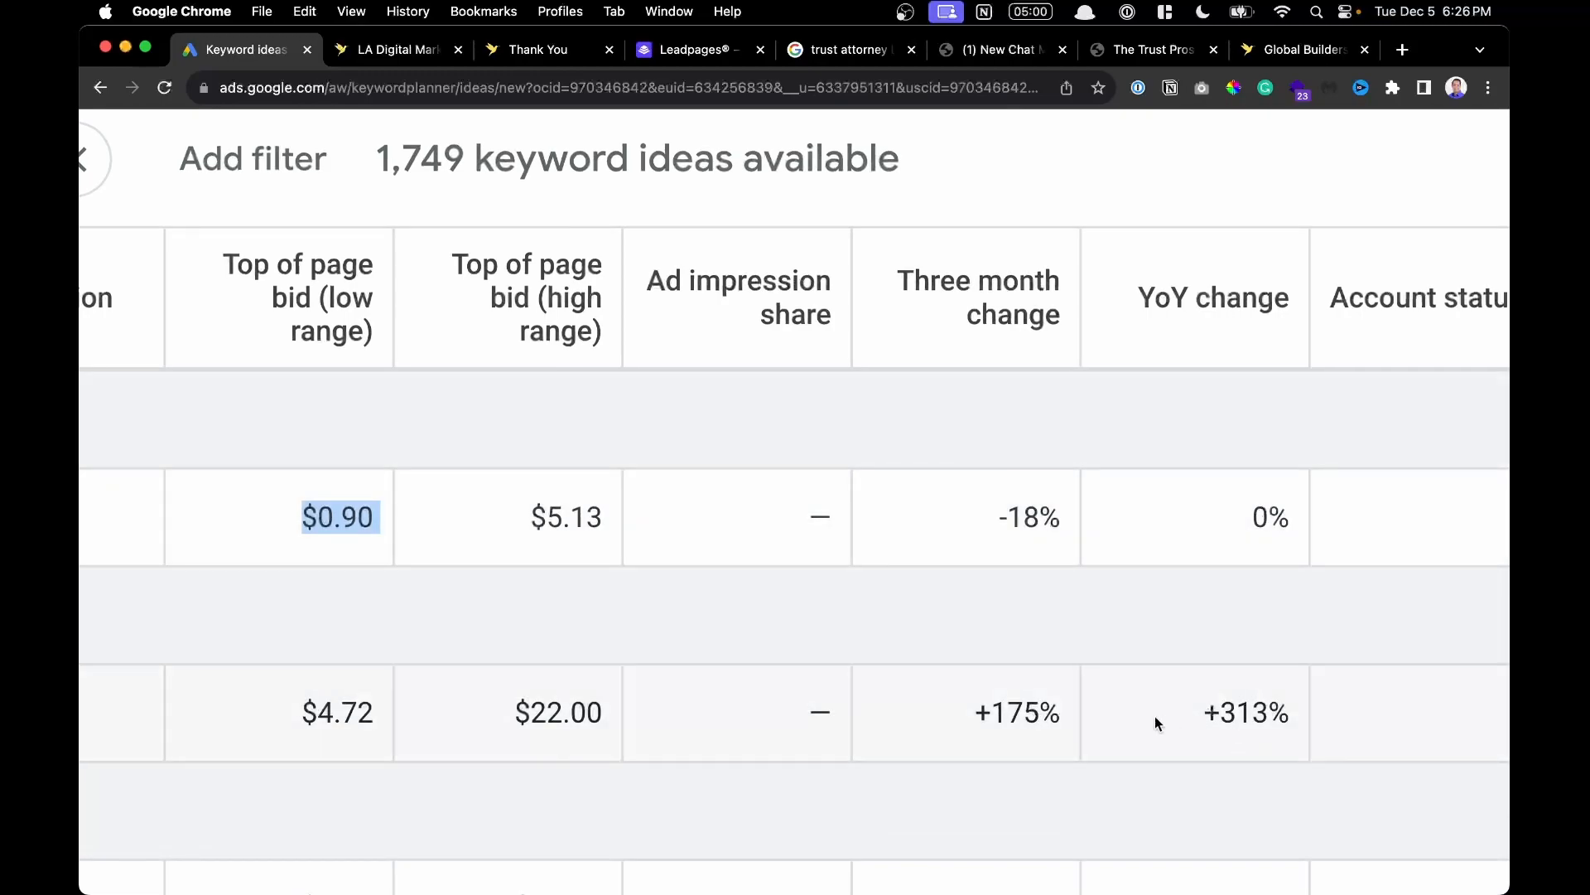
{"action": "left_click_drag", "start_coordinate": [940, 708], "coordinate": [1093, 710]}
{"action": "scroll", "coordinate": [1200, 706], "scroll_direction": "left", "scroll_amount": 6}
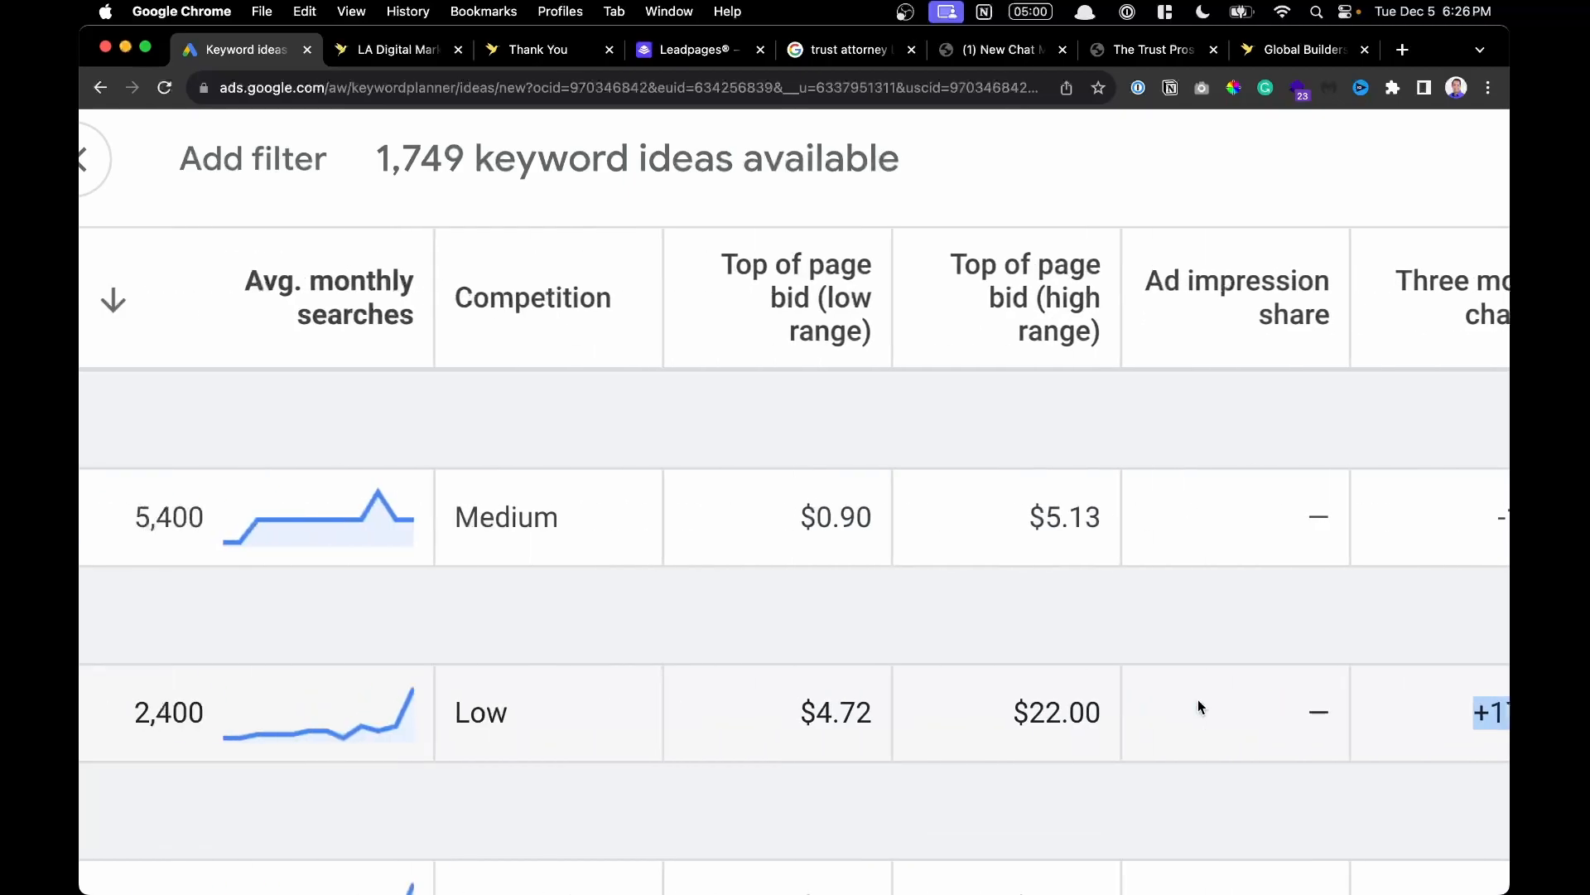
Inspect the monthly search trend chart for "estate planning attorney" from Nov 2022 to Oct 2023.
{"action": "scroll", "coordinate": [365, 797], "scroll_direction": "down", "scroll_amount": 5}
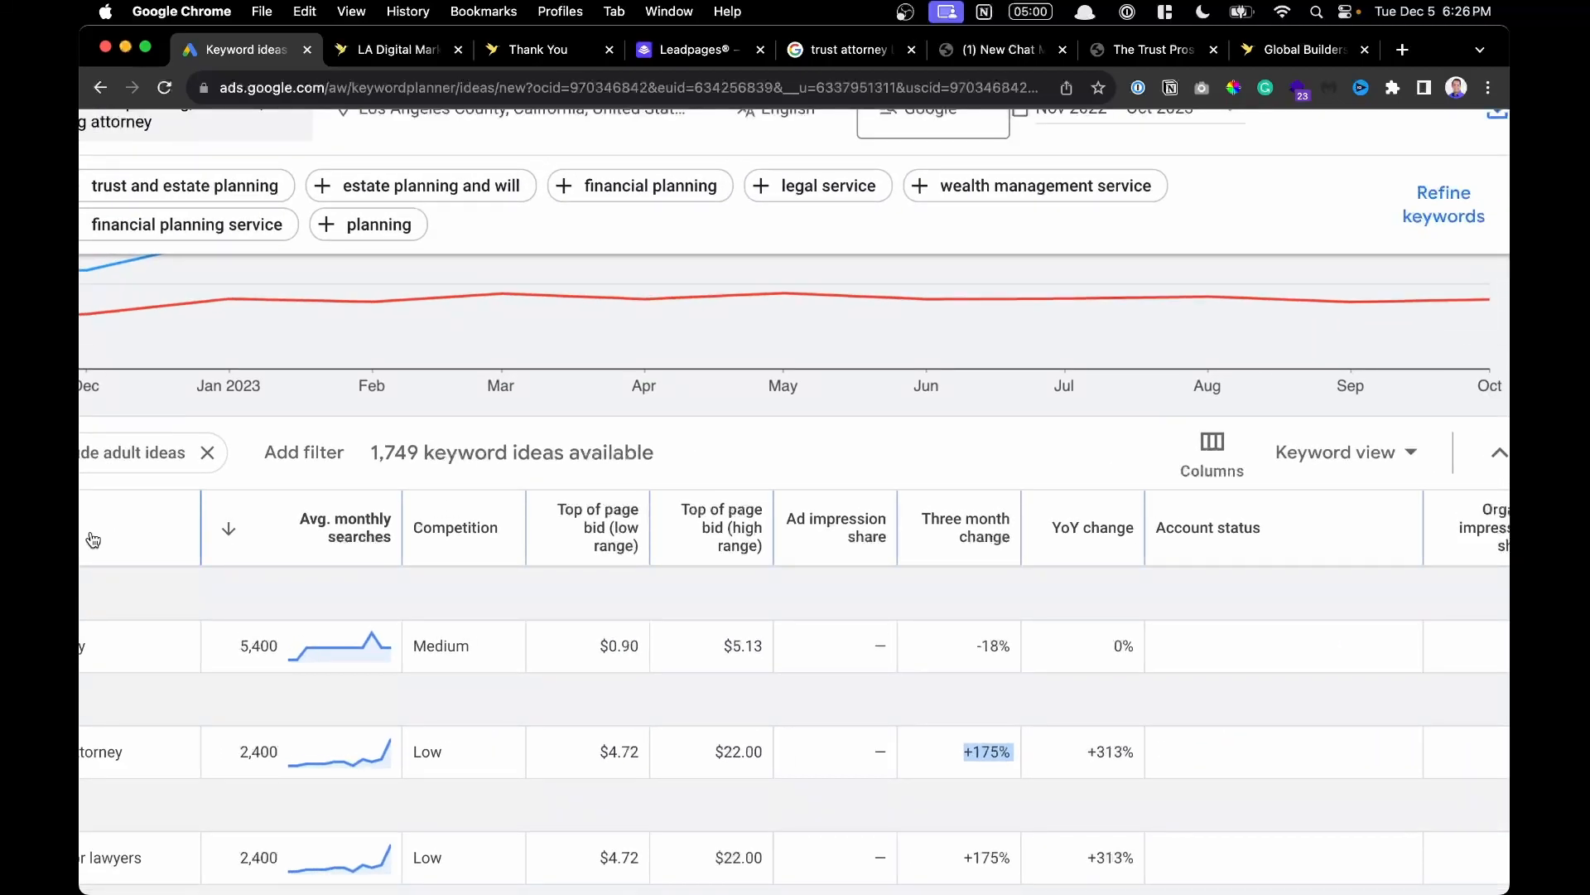
{"action": "scroll", "coordinate": [93, 539], "scroll_direction": "down", "scroll_amount": 1}
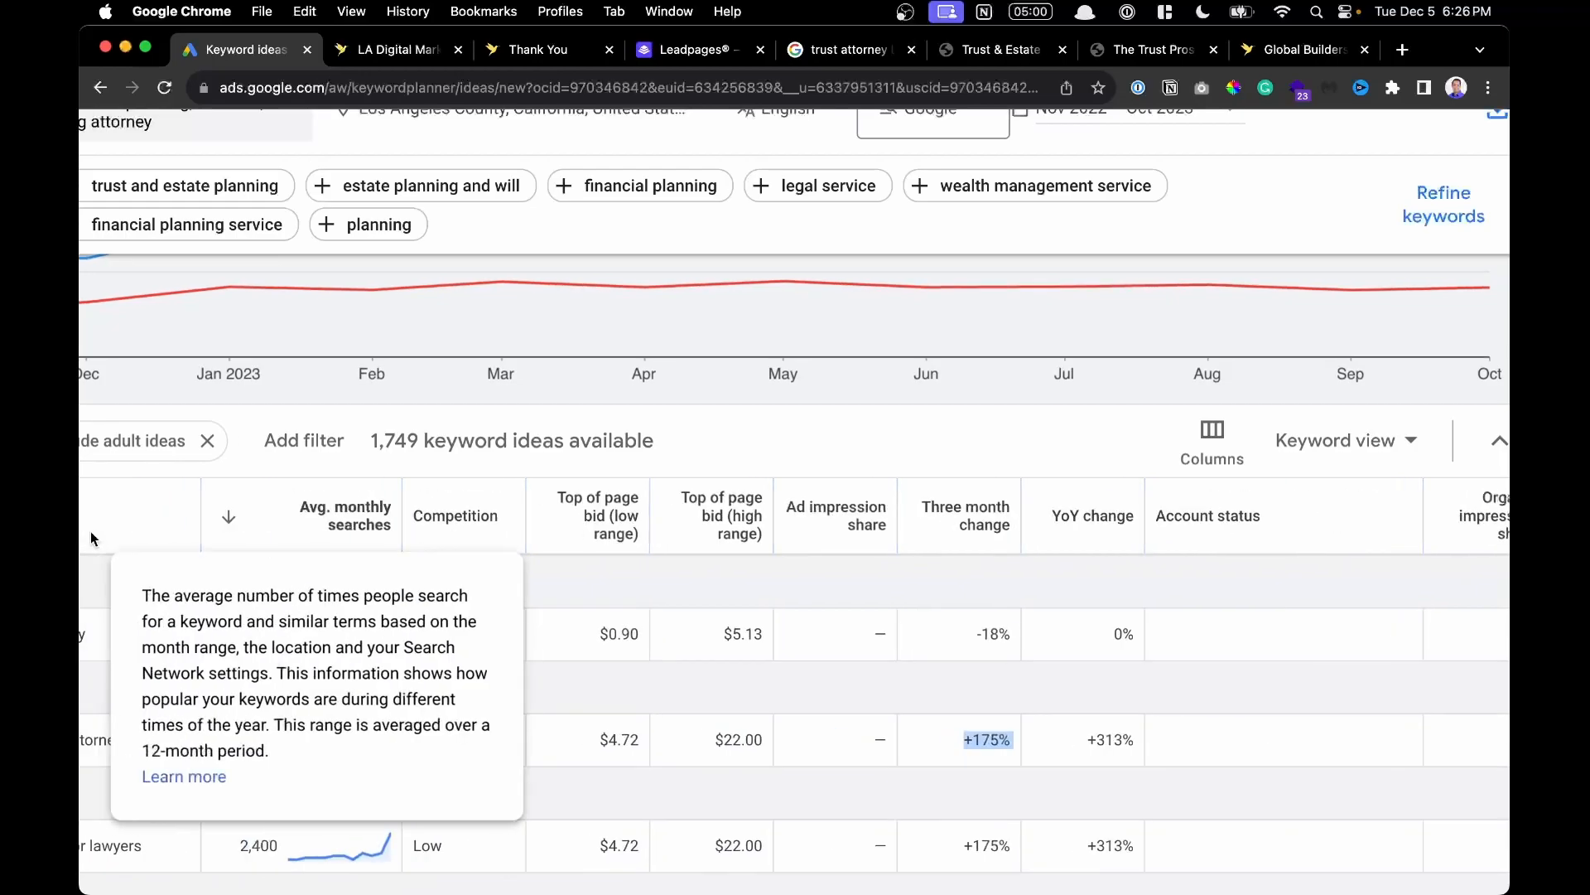
{"action": "scroll", "coordinate": [93, 539], "scroll_direction": "down", "scroll_amount": 3}
{"action": "scroll", "coordinate": [293, 690], "scroll_direction": "up", "scroll_amount": 5}
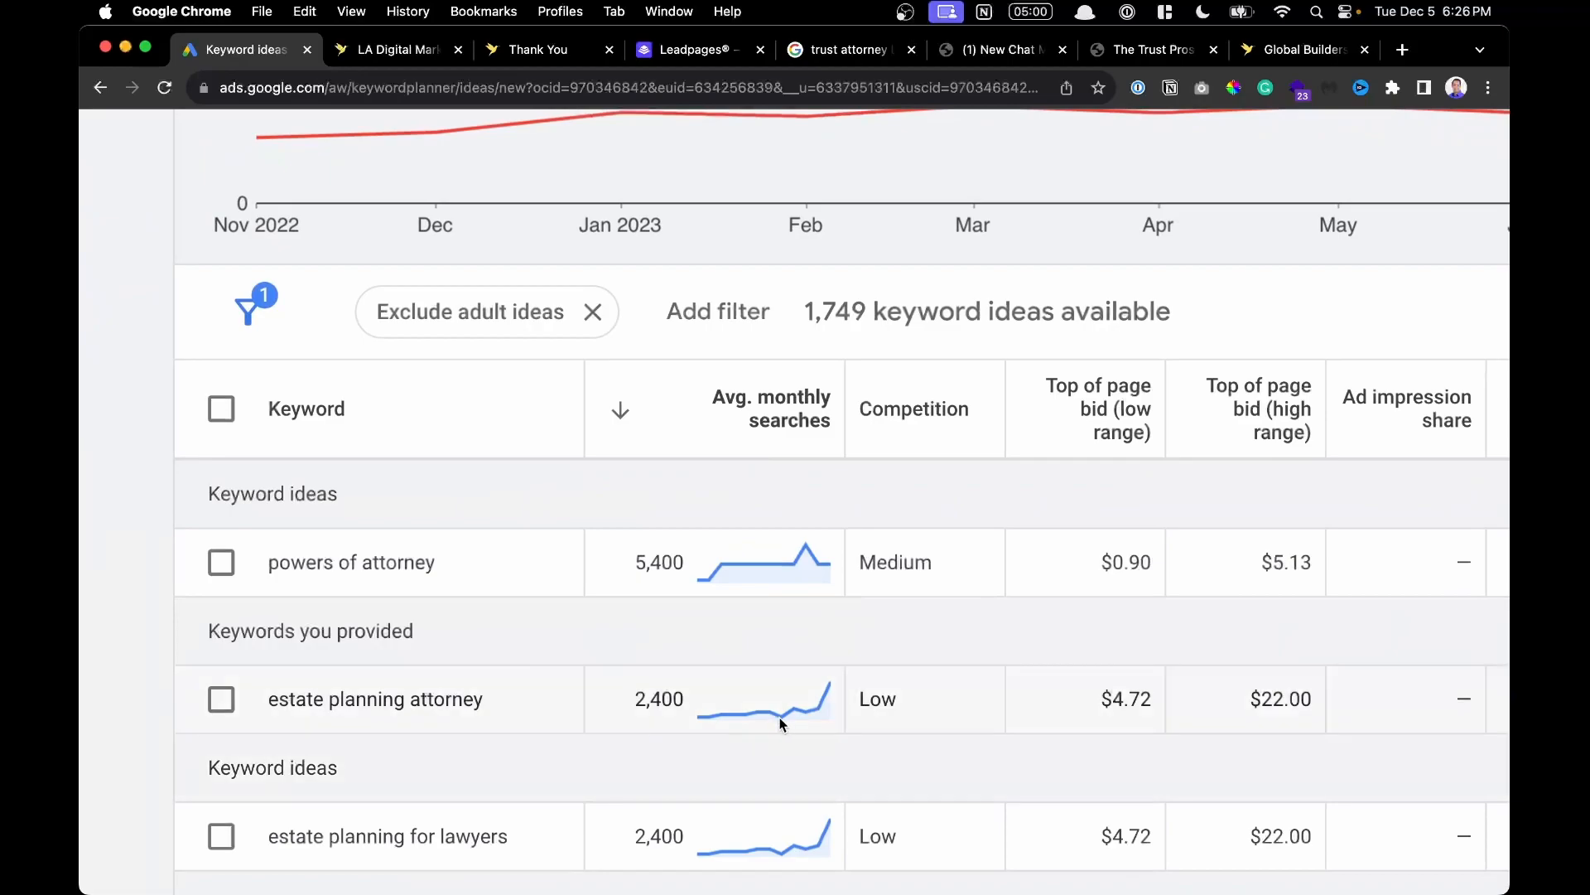
{"action": "mouse_move", "coordinate": [813, 710]}
{"action": "scroll", "coordinate": [812, 708], "scroll_direction": "right", "scroll_amount": 2}
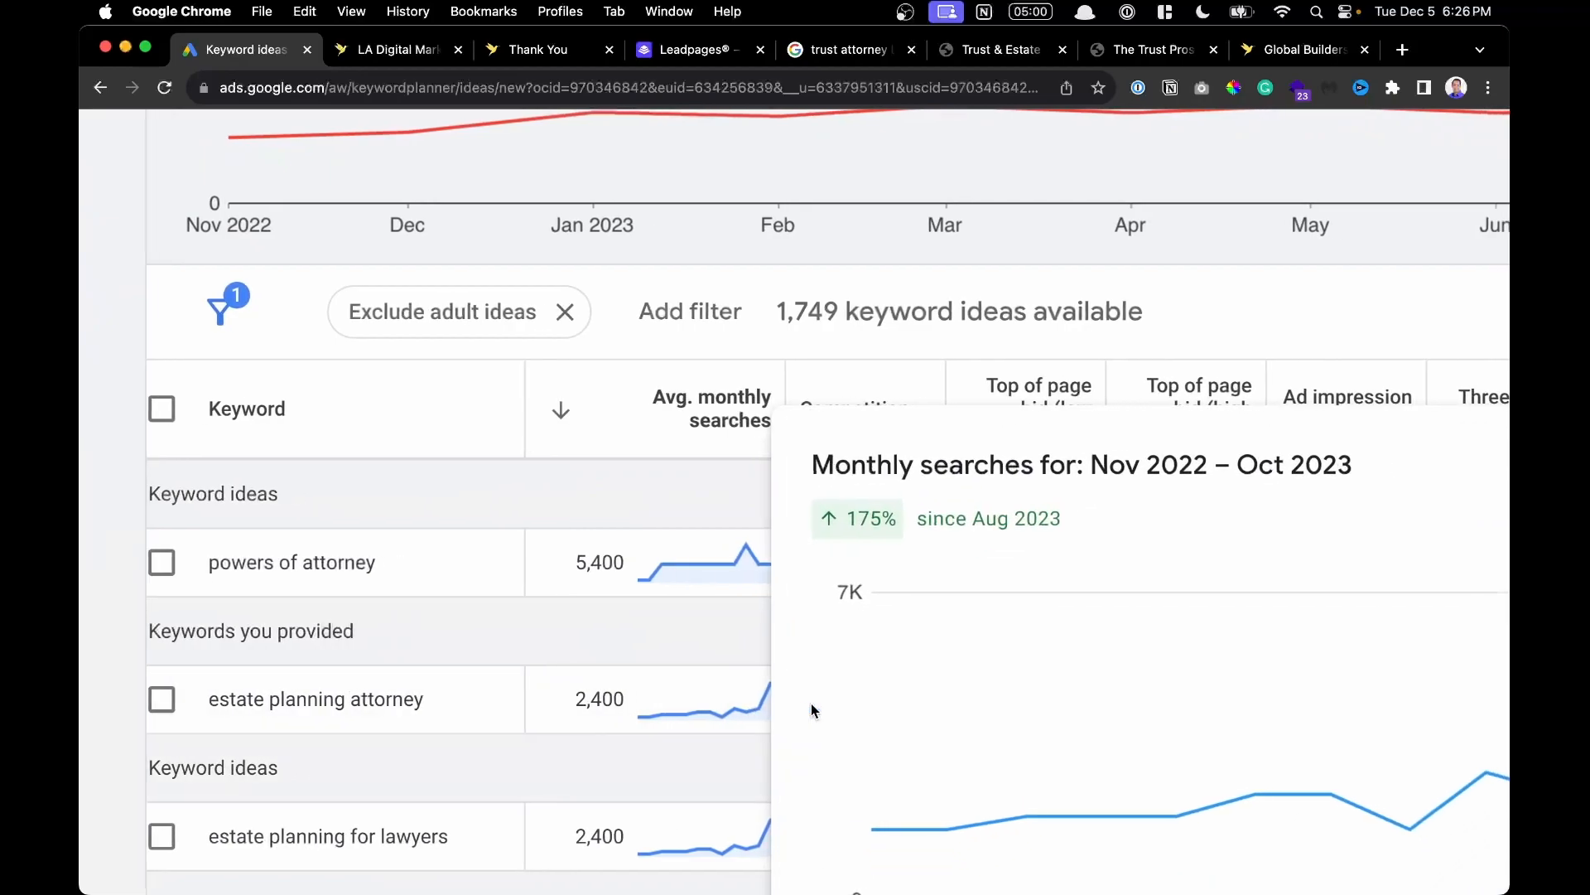
{"action": "scroll", "coordinate": [812, 707], "scroll_direction": "down", "scroll_amount": 2}
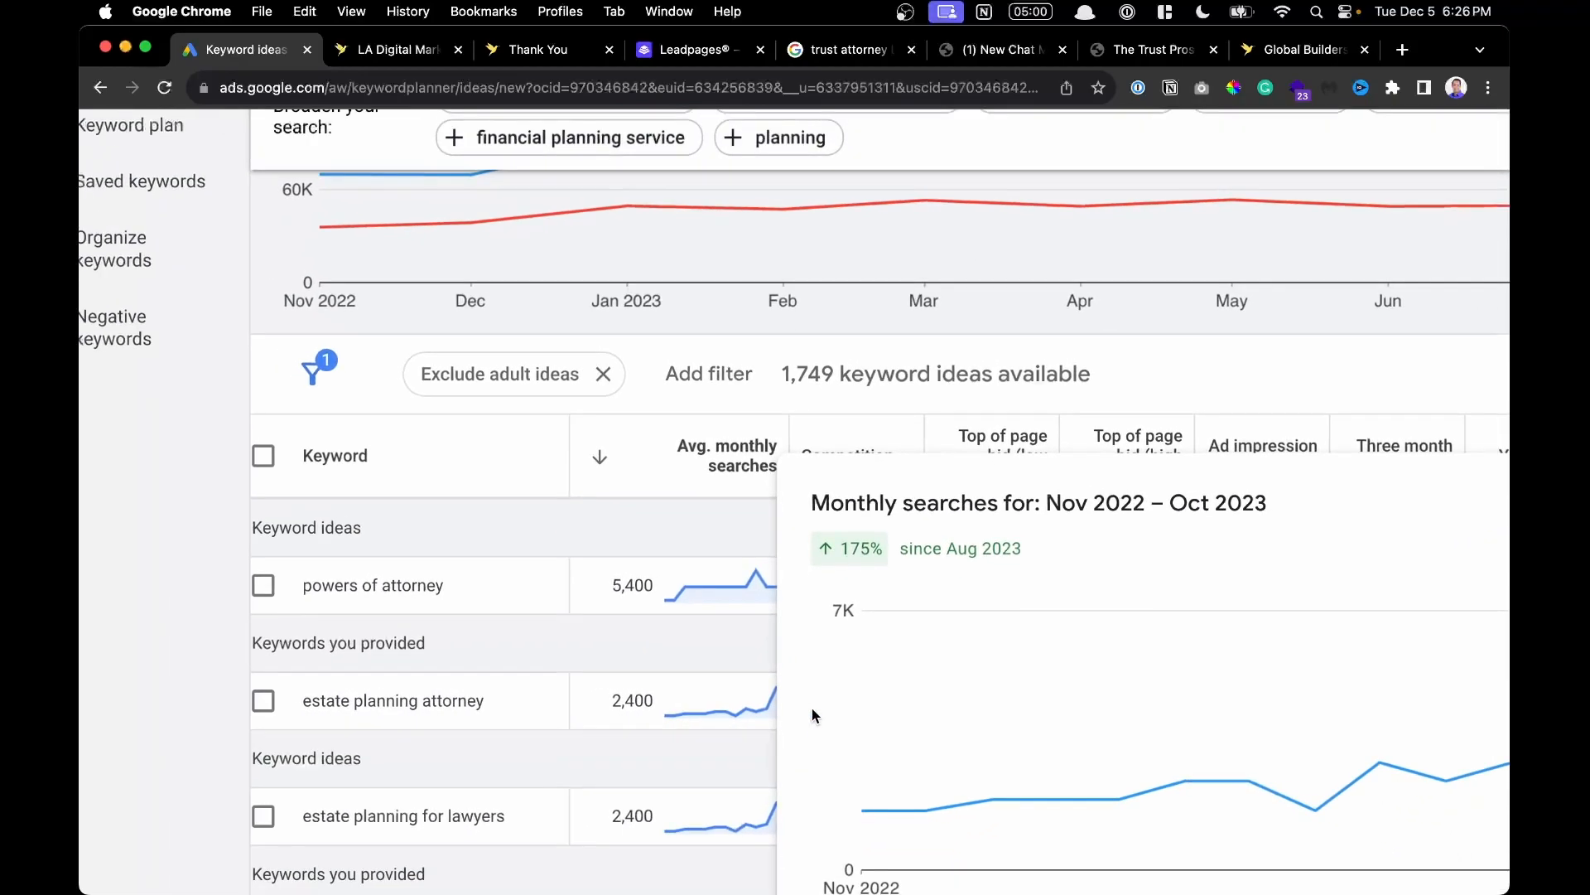
Check the latest months up to October 2023 on the "estate planning attorney" search chart and close it.
{"action": "scroll", "coordinate": [929, 708], "scroll_direction": "right", "scroll_amount": 4}
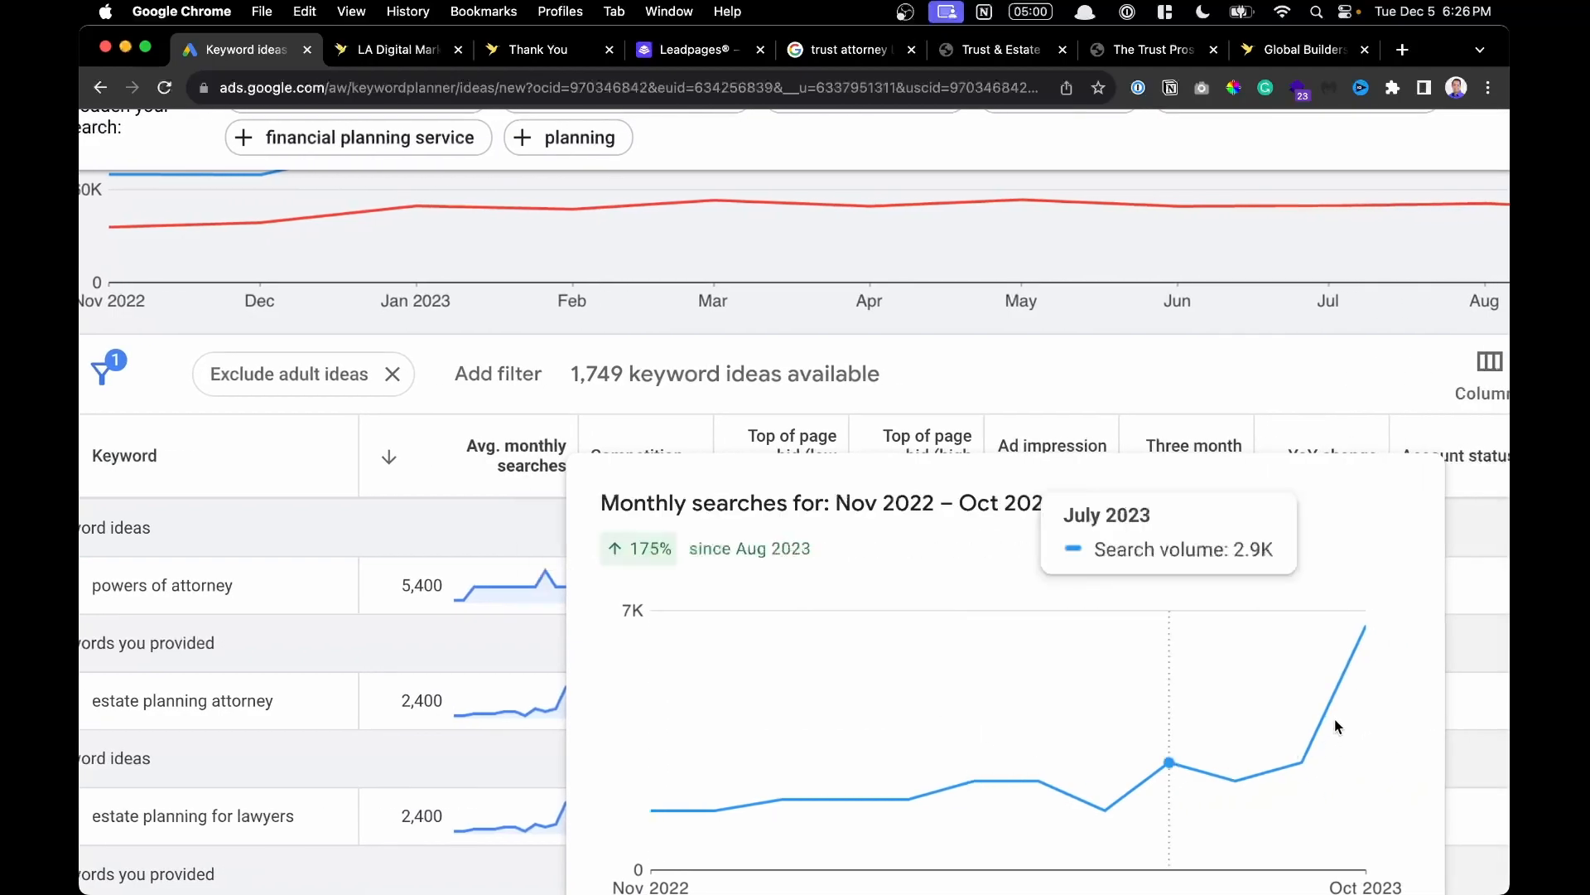
{"action": "right_click", "coordinate": [871, 675]}
{"action": "left_click", "coordinate": [572, 365]}
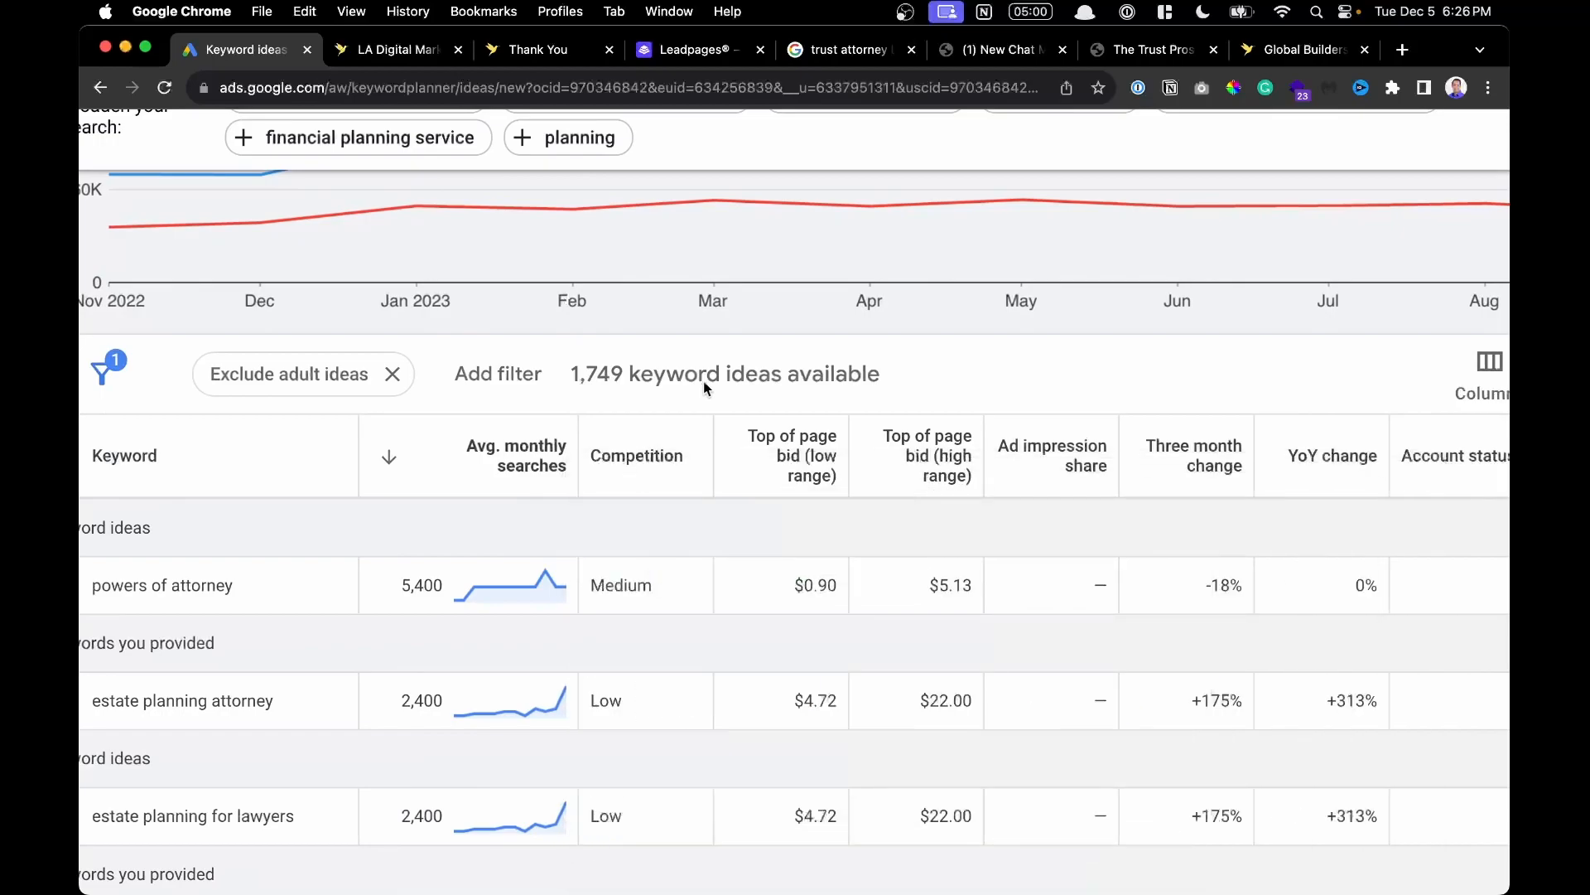
Select the keywords "powers of attorney", "estate planning attorney" and "estate planning for lawyers" in the keyword ideas.
{"action": "scroll", "coordinate": [704, 381], "scroll_direction": "down", "scroll_amount": 5}
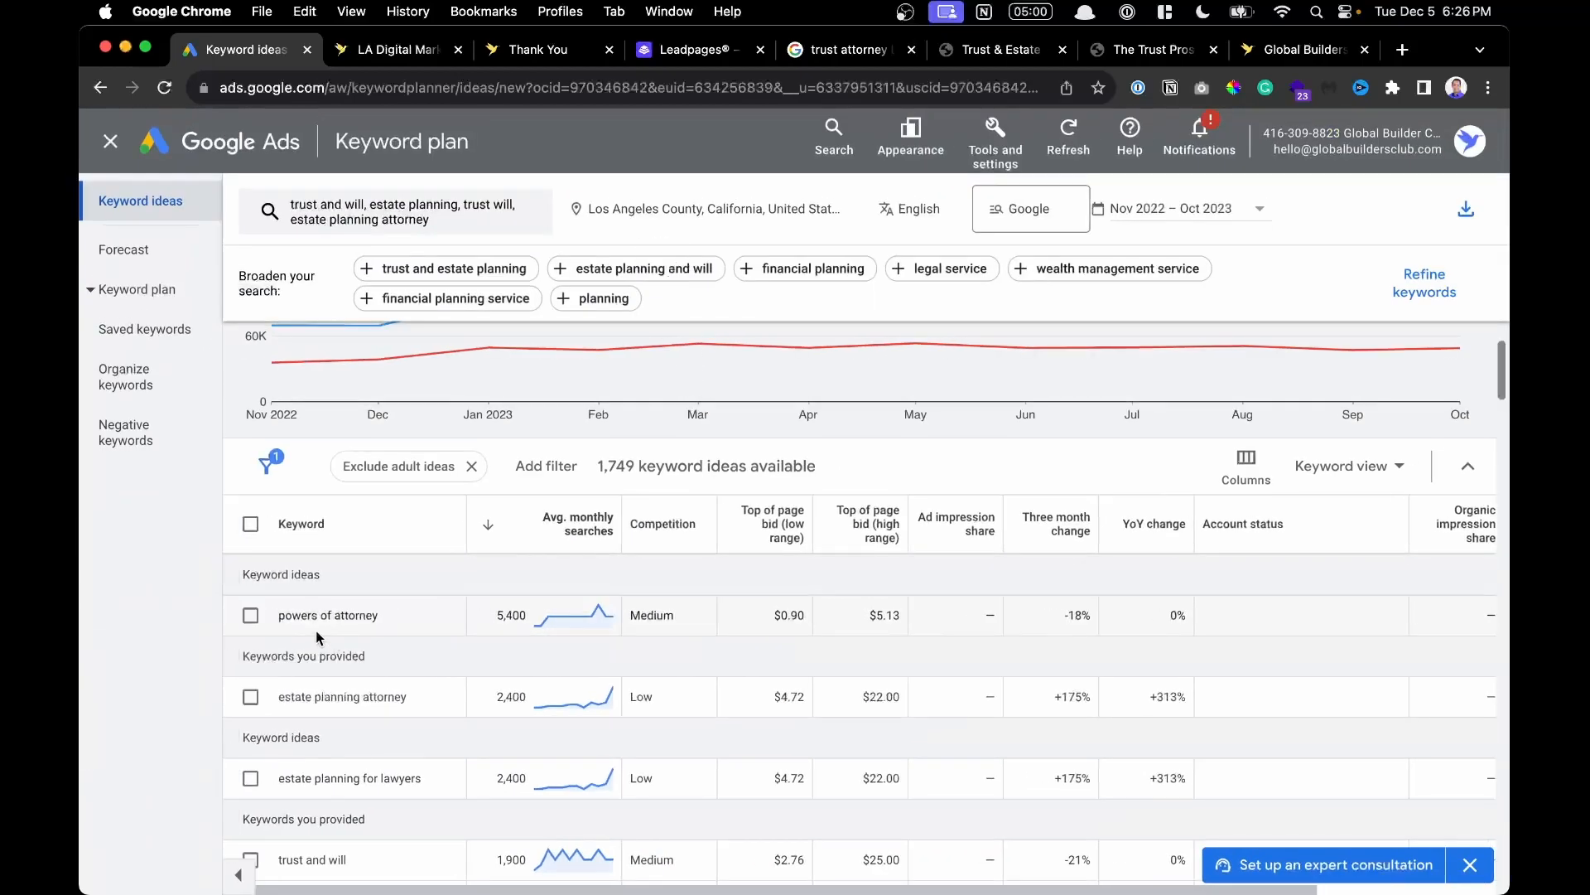
{"action": "scroll", "coordinate": [315, 631], "scroll_direction": "up", "scroll_amount": 5}
{"action": "scroll", "coordinate": [315, 630], "scroll_direction": "down", "scroll_amount": 1}
{"action": "left_click", "coordinate": [199, 552]}
{"action": "scroll", "coordinate": [444, 626], "scroll_direction": "down", "scroll_amount": 3}
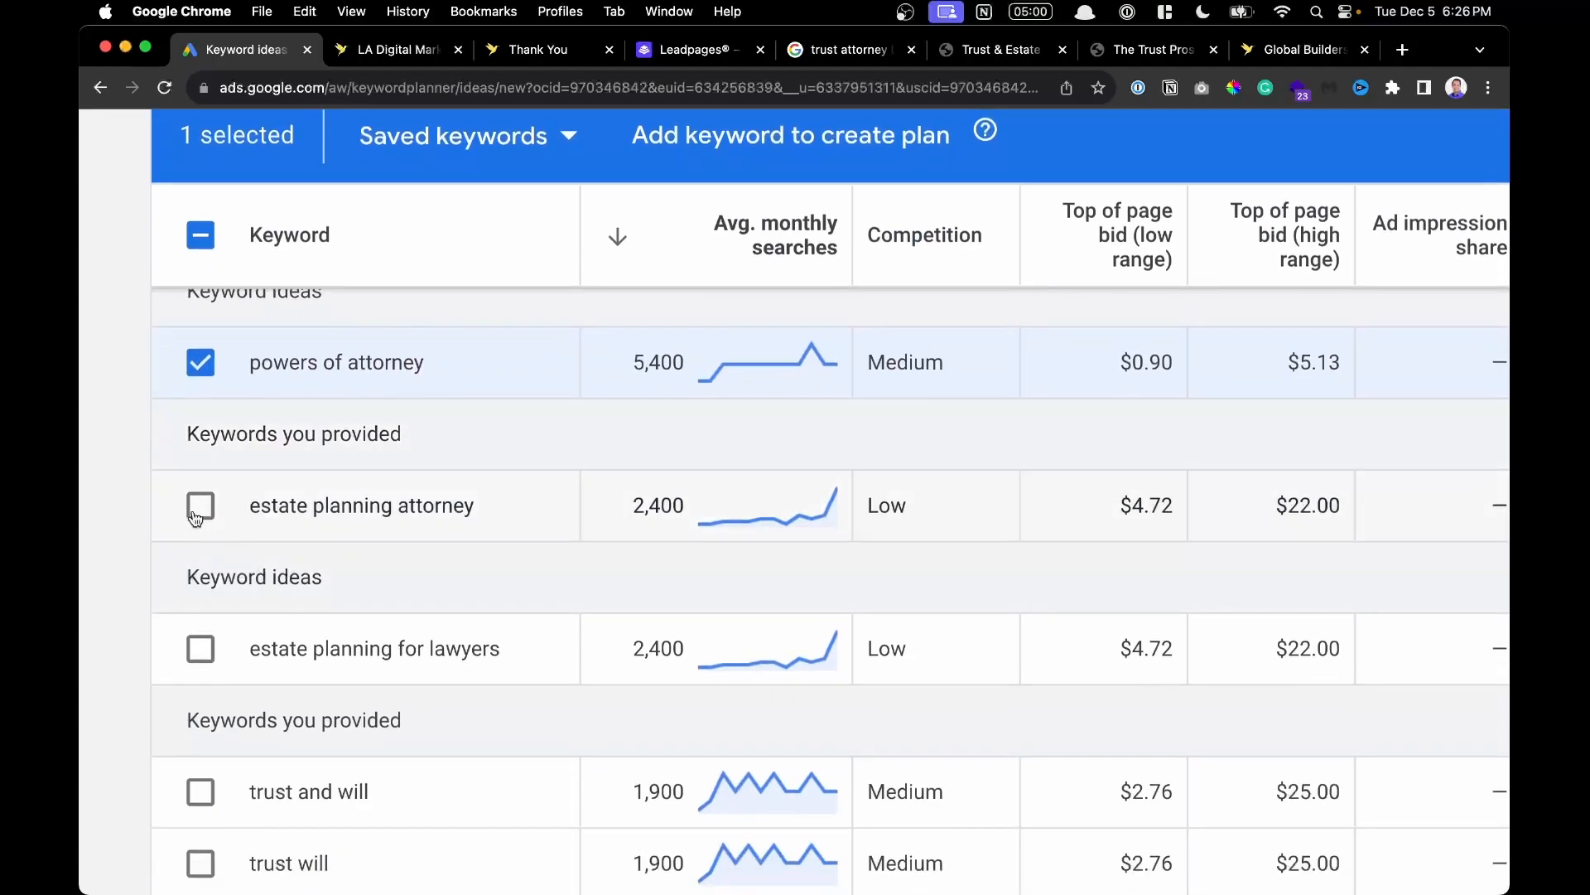
{"action": "left_click", "coordinate": [200, 505]}
{"action": "scroll", "coordinate": [200, 506], "scroll_direction": "down", "scroll_amount": 2}
{"action": "left_click", "coordinate": [202, 455]}
Add "trust and will", "trust will", "trusted wills" and "willand trust" to the keyword selection.
{"action": "scroll", "coordinate": [207, 452], "scroll_direction": "down", "scroll_amount": 2}
{"action": "left_click", "coordinate": [199, 466]}
{"action": "left_click", "coordinate": [199, 540]}
{"action": "scroll", "coordinate": [199, 540], "scroll_direction": "down", "scroll_amount": 1}
{"action": "scroll", "coordinate": [200, 540], "scroll_direction": "down", "scroll_amount": 1}
{"action": "left_click", "coordinate": [201, 559]}
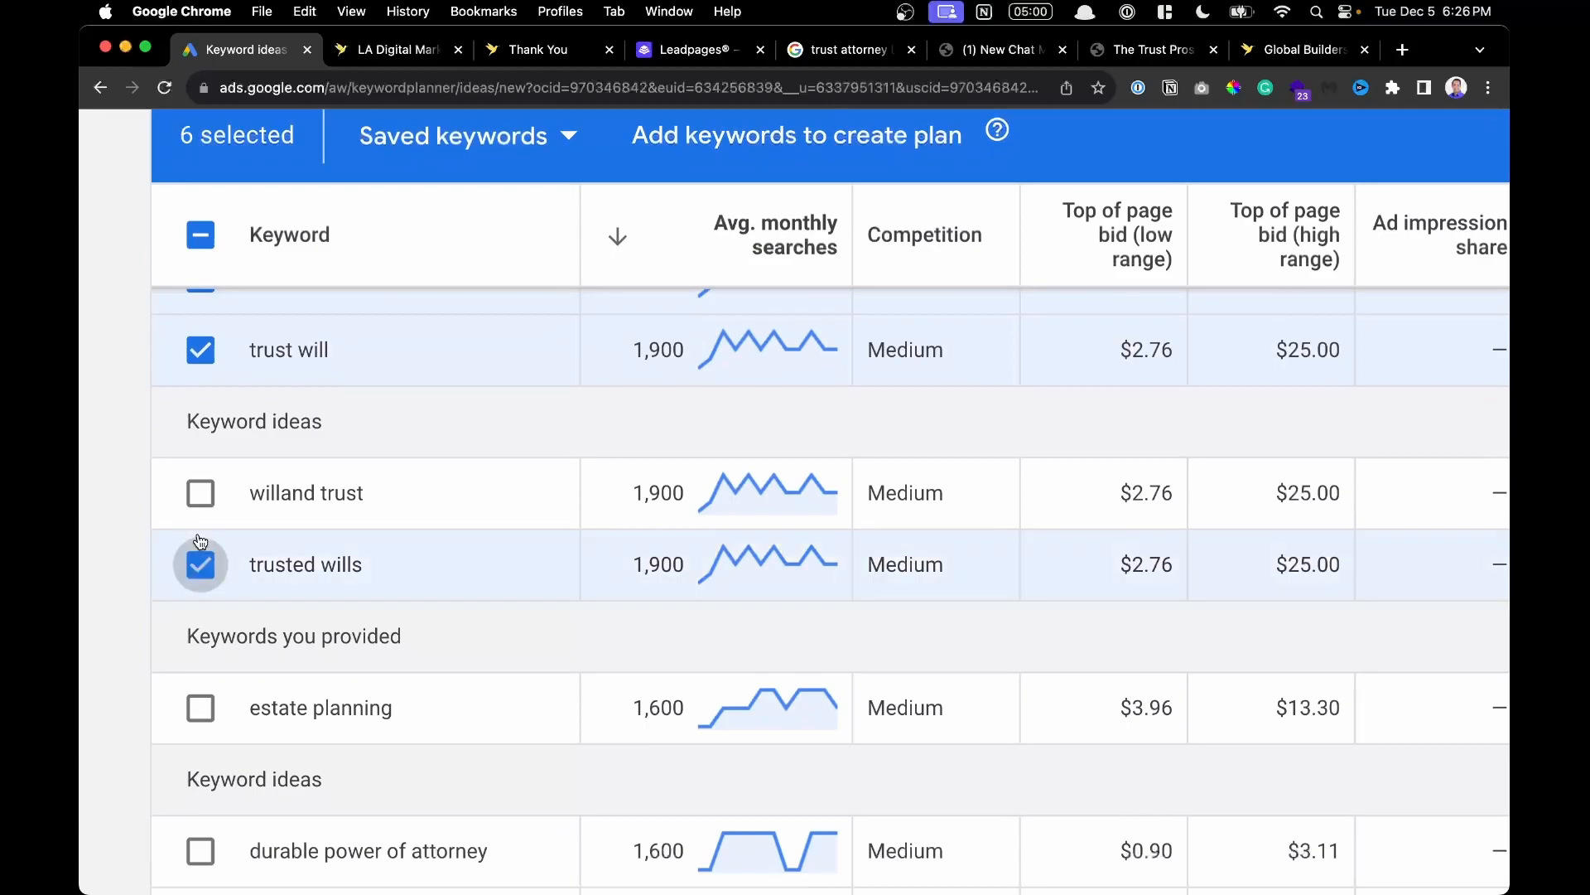
{"action": "left_click", "coordinate": [201, 490]}
Add "estate planning", "durable power of attorney" and "trust lawyers near me" to the keyword selection.
{"action": "scroll", "coordinate": [203, 481], "scroll_direction": "down", "scroll_amount": 3}
{"action": "left_click", "coordinate": [203, 475]}
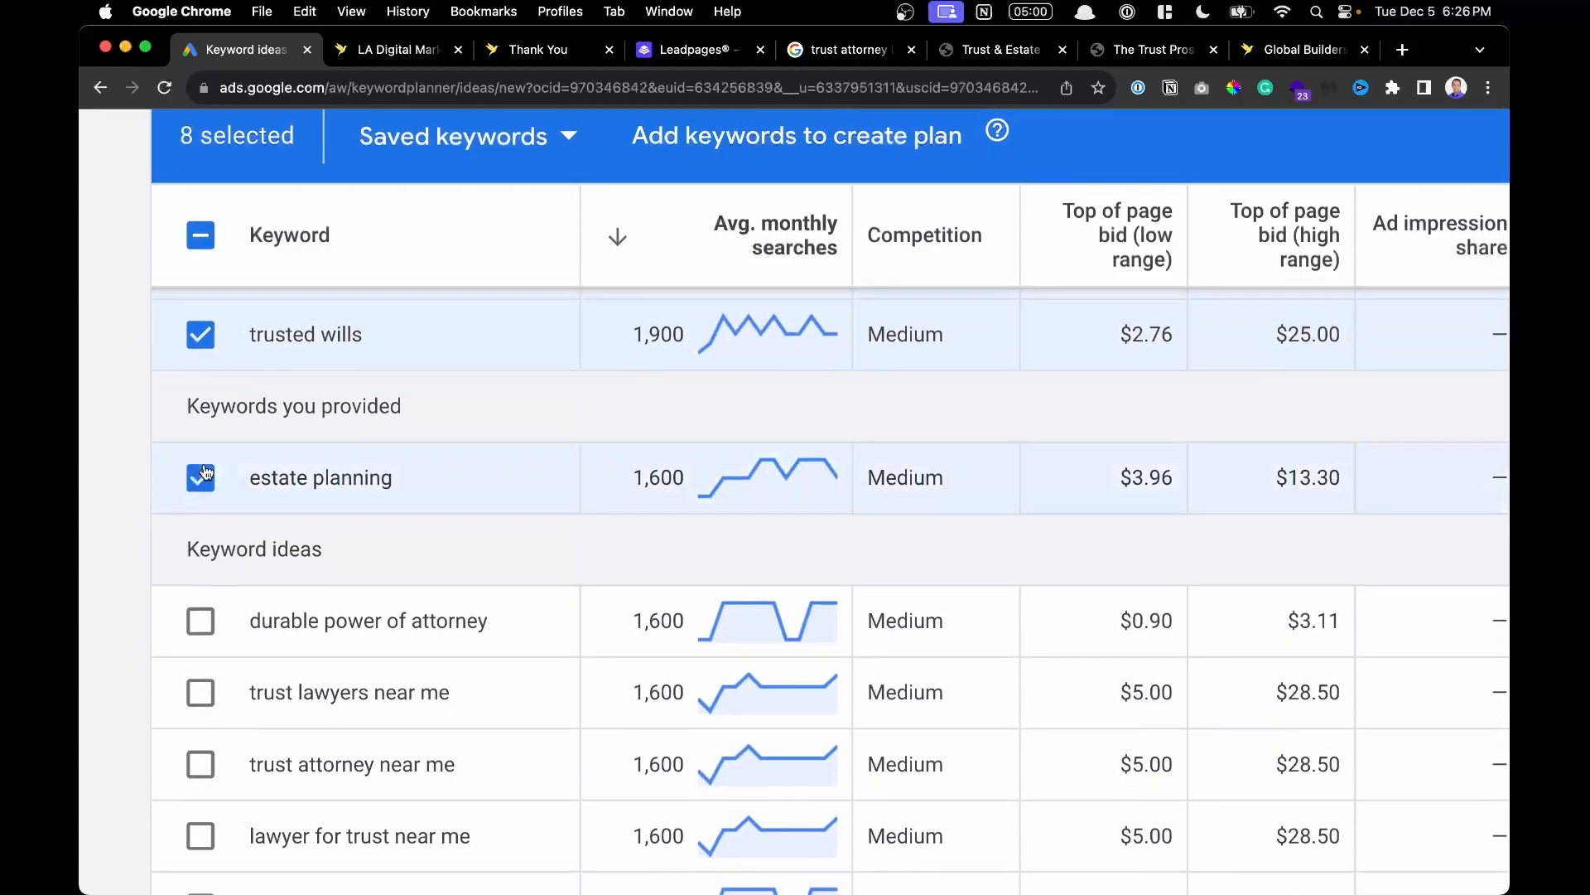
{"action": "scroll", "coordinate": [212, 470], "scroll_direction": "down", "scroll_amount": 2}
{"action": "left_click", "coordinate": [207, 456]}
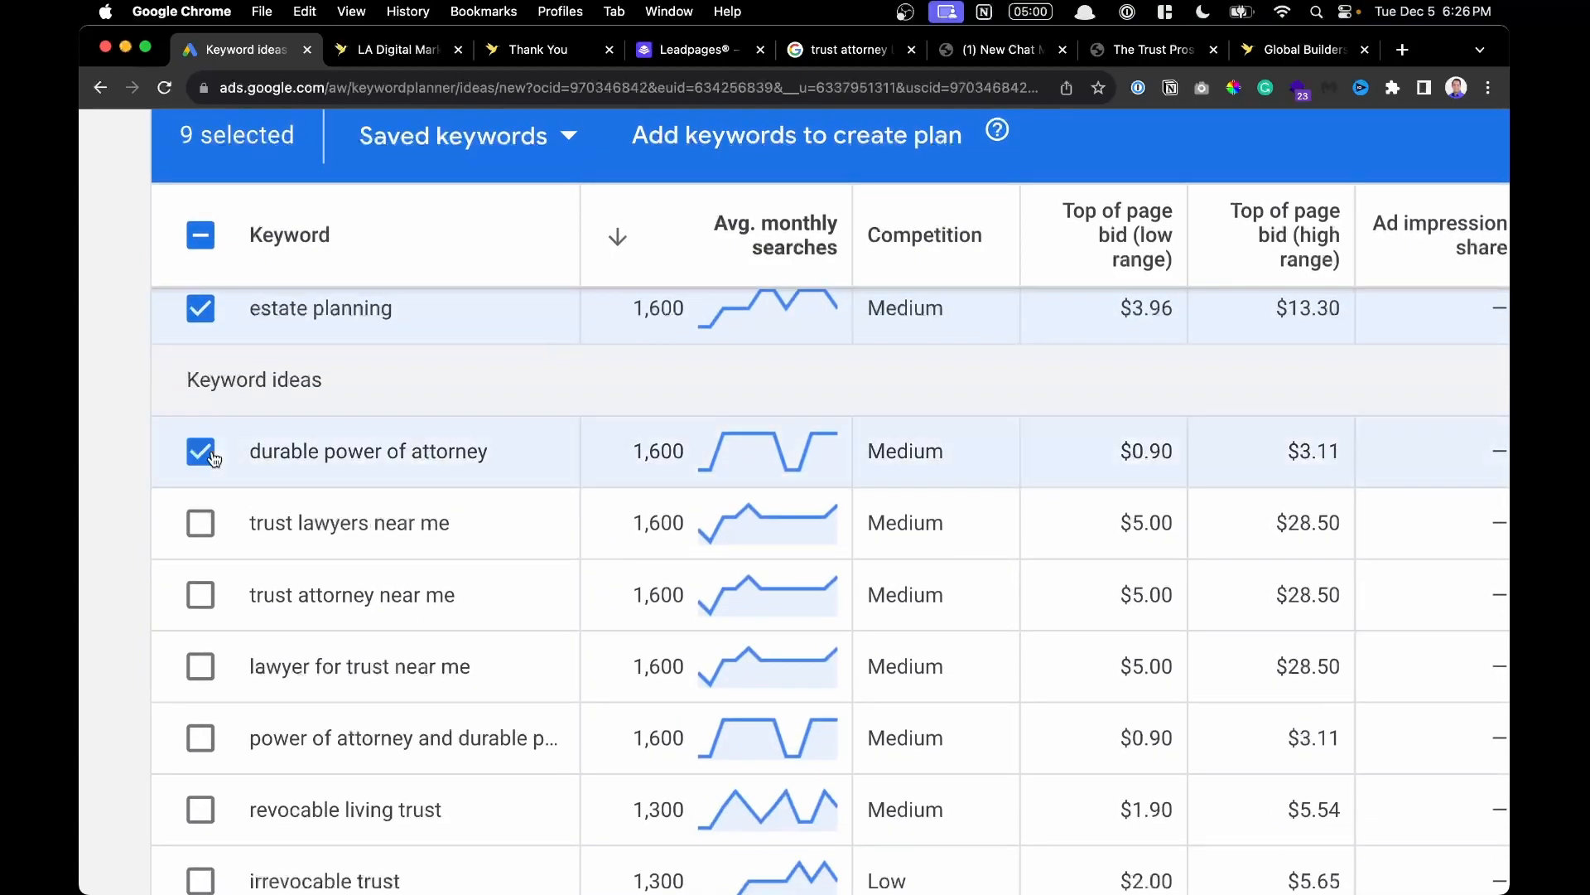
{"action": "left_click", "coordinate": [210, 529]}
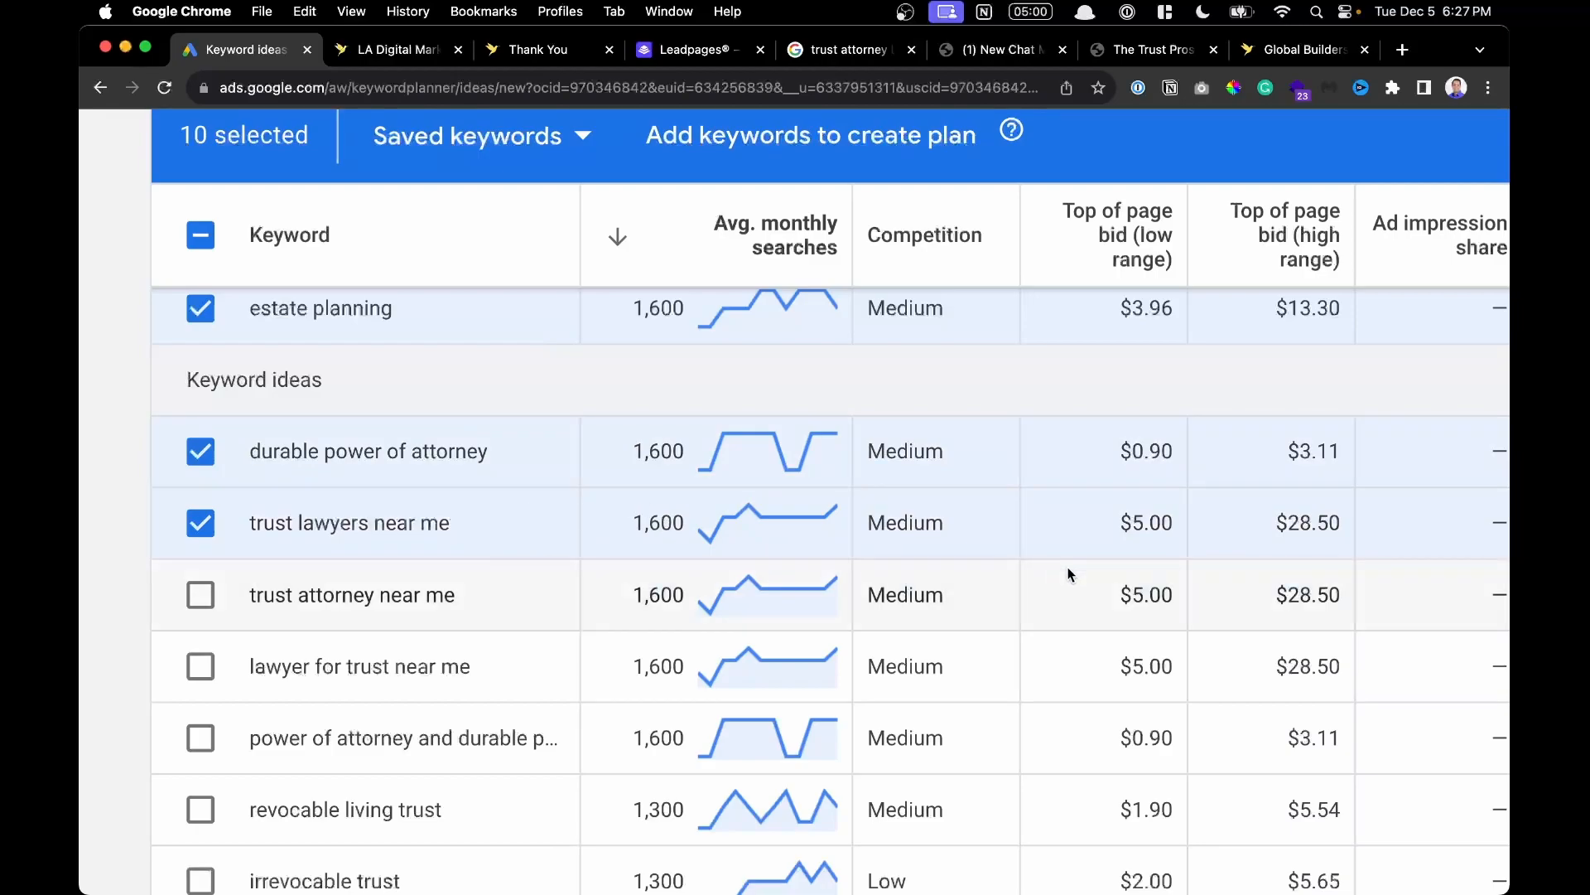
Compare the low and high top-of-page bids for "trust lawyers near me".
{"action": "scroll", "coordinate": [1068, 574], "scroll_direction": "right", "scroll_amount": 2}
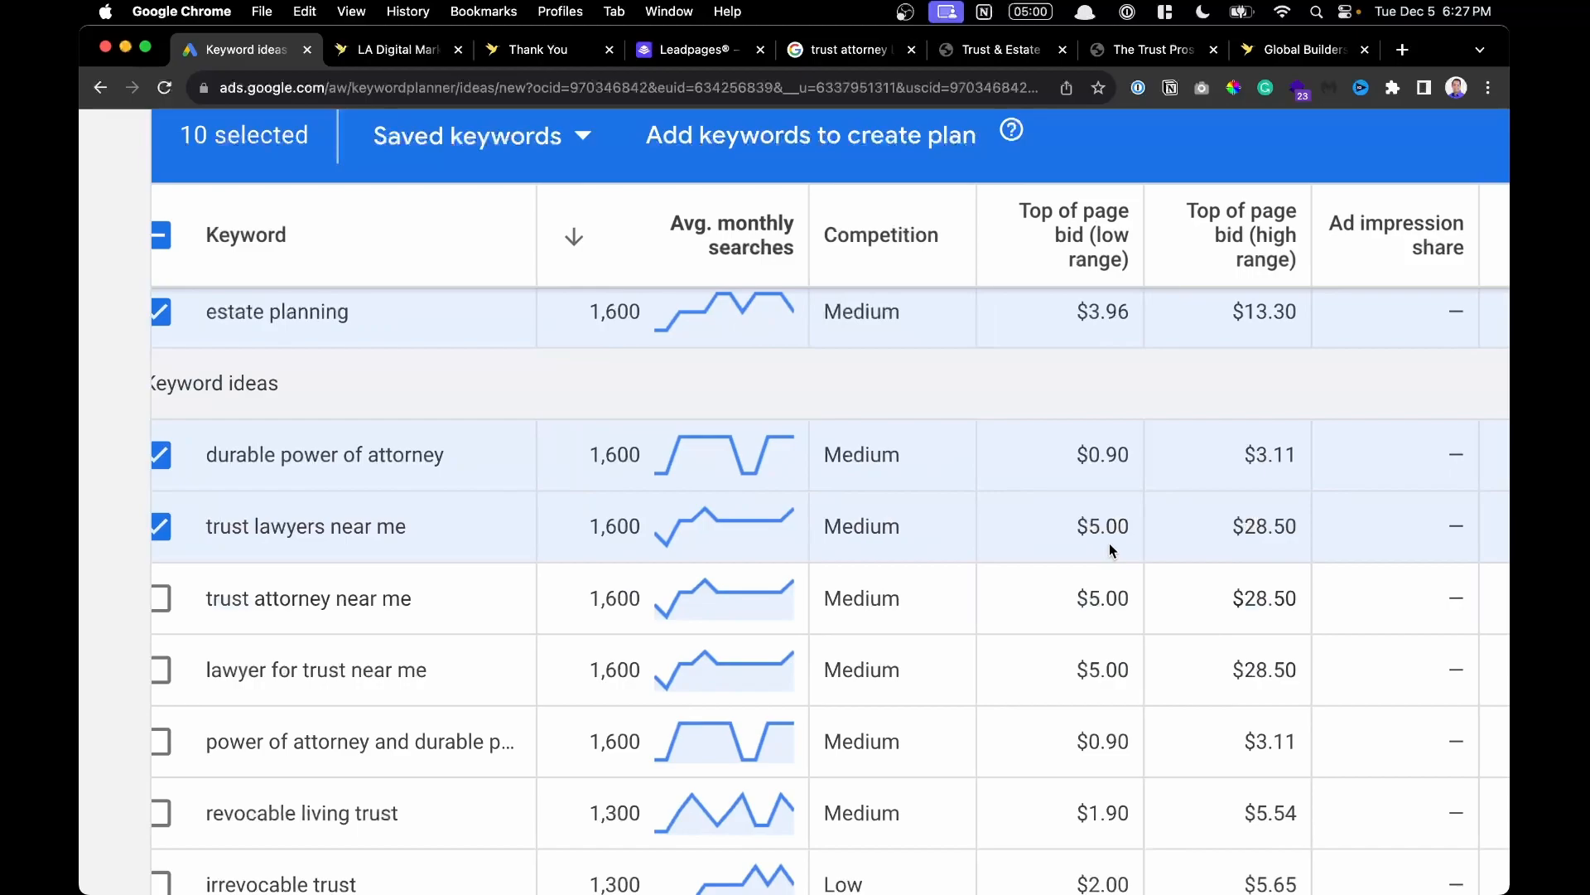
{"action": "left_click_drag", "start_coordinate": [1095, 530], "coordinate": [1288, 526]}
{"action": "scroll", "coordinate": [1079, 547], "scroll_direction": "left", "scroll_amount": 2}
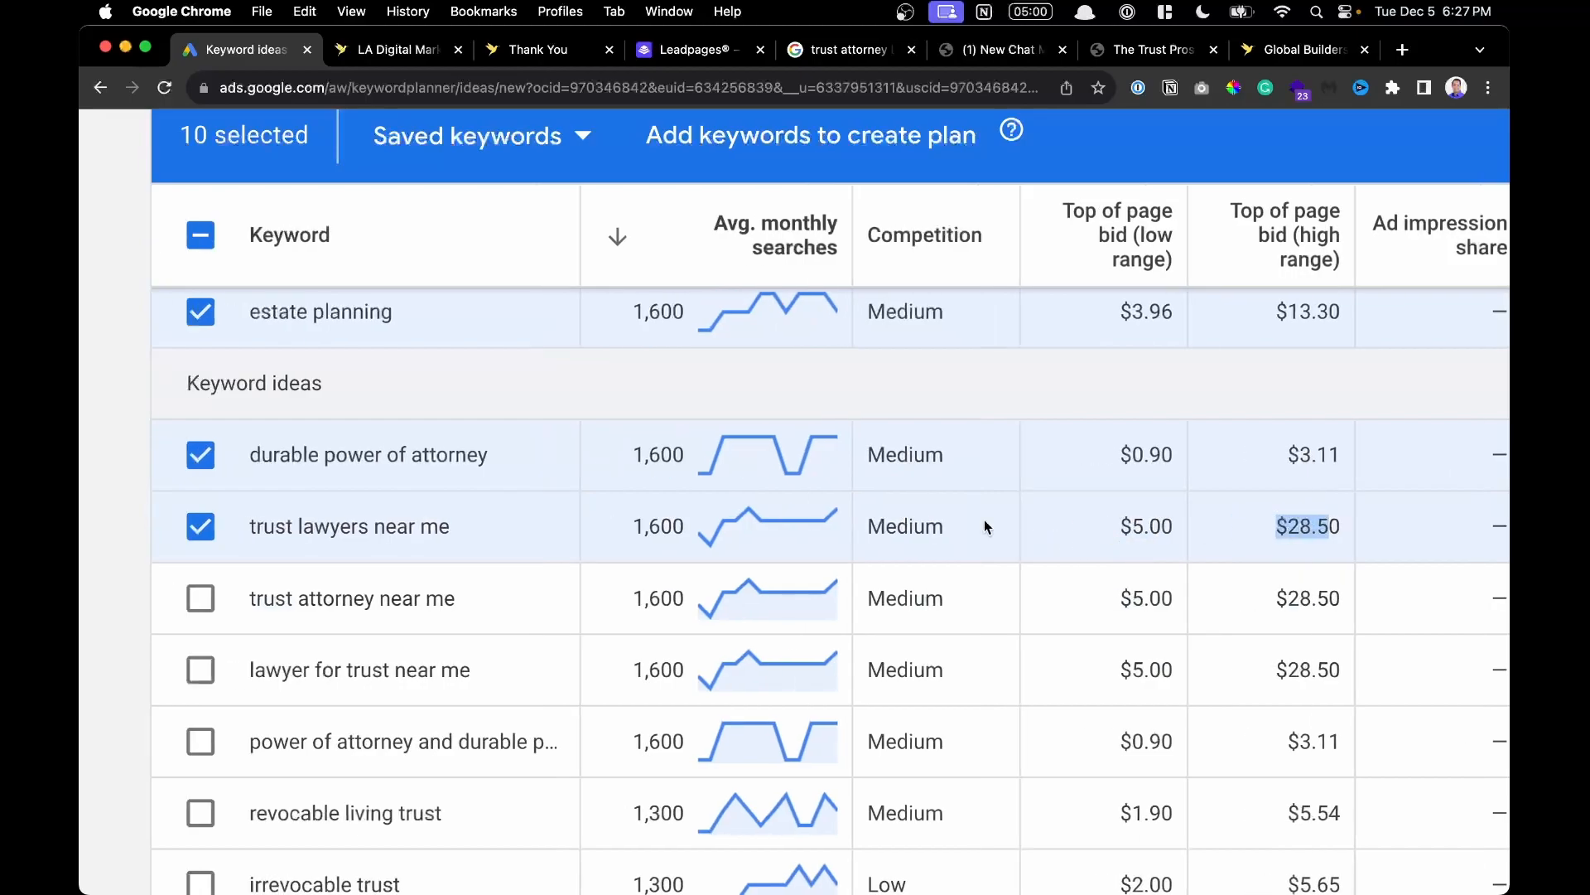
Also select "trust attorney near me", "lawyer for trust near me", the combined power of attorney and durable power keyword, and "living trust cost".
{"action": "scroll", "coordinate": [404, 508], "scroll_direction": "down", "scroll_amount": 2}
{"action": "left_click", "coordinate": [201, 451]}
{"action": "left_click", "coordinate": [198, 522]}
{"action": "left_click", "coordinate": [201, 598]}
{"action": "scroll", "coordinate": [212, 716], "scroll_direction": "down", "scroll_amount": 3}
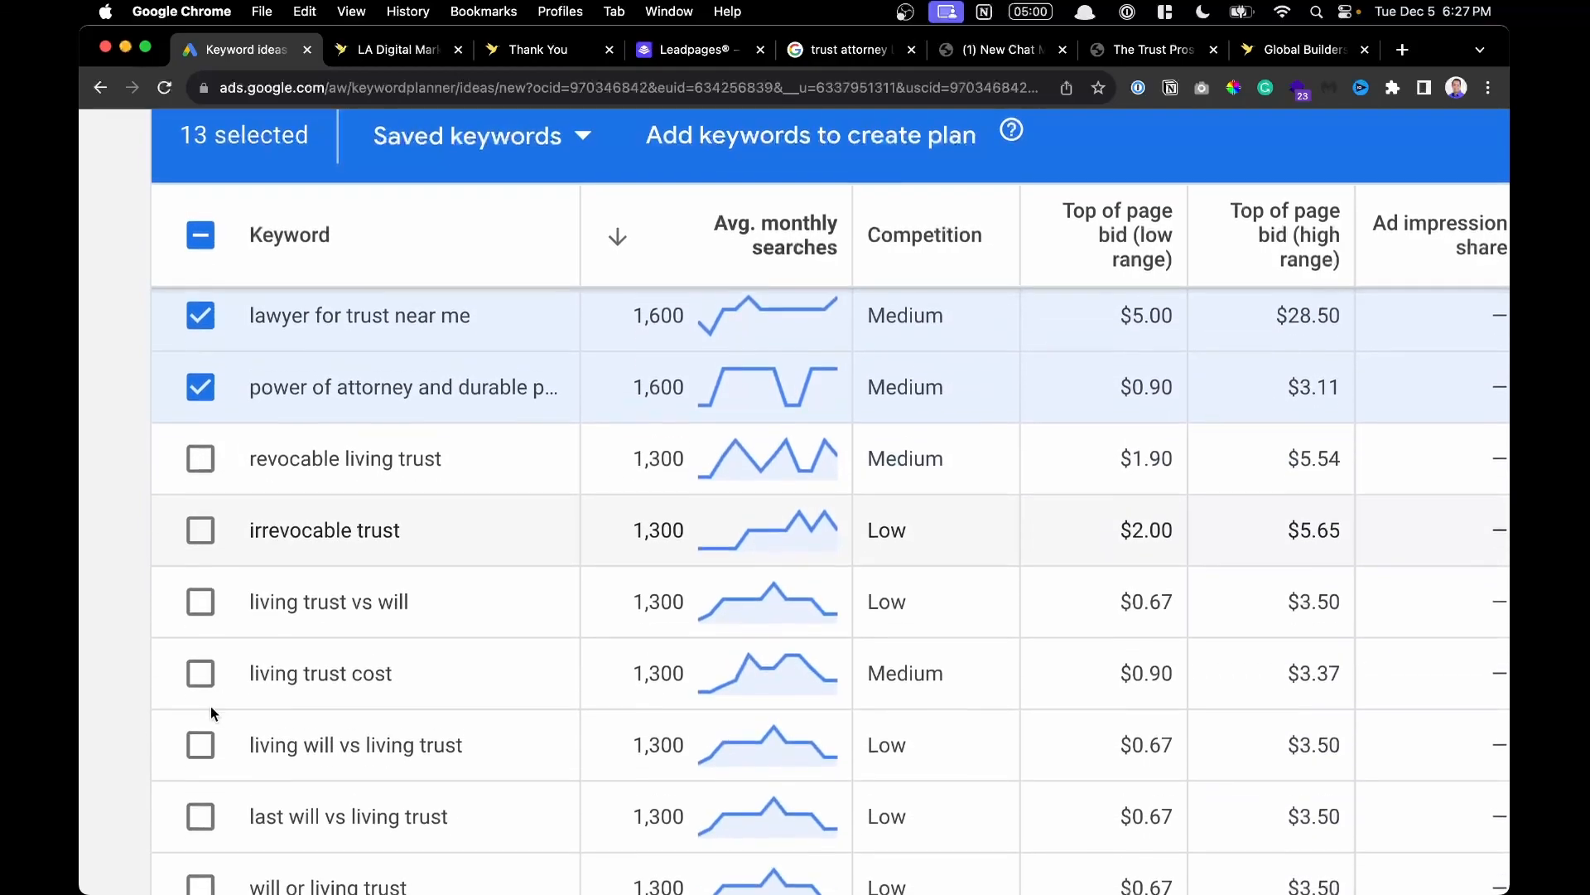
{"action": "scroll", "coordinate": [211, 710], "scroll_direction": "down", "scroll_amount": 1}
{"action": "left_click", "coordinate": [206, 645]}
Add the selected keywords to a plan and check their account status in the keyword ideas.
{"action": "key", "text": "super+minus"}
{"action": "key", "text": "super+minus"}
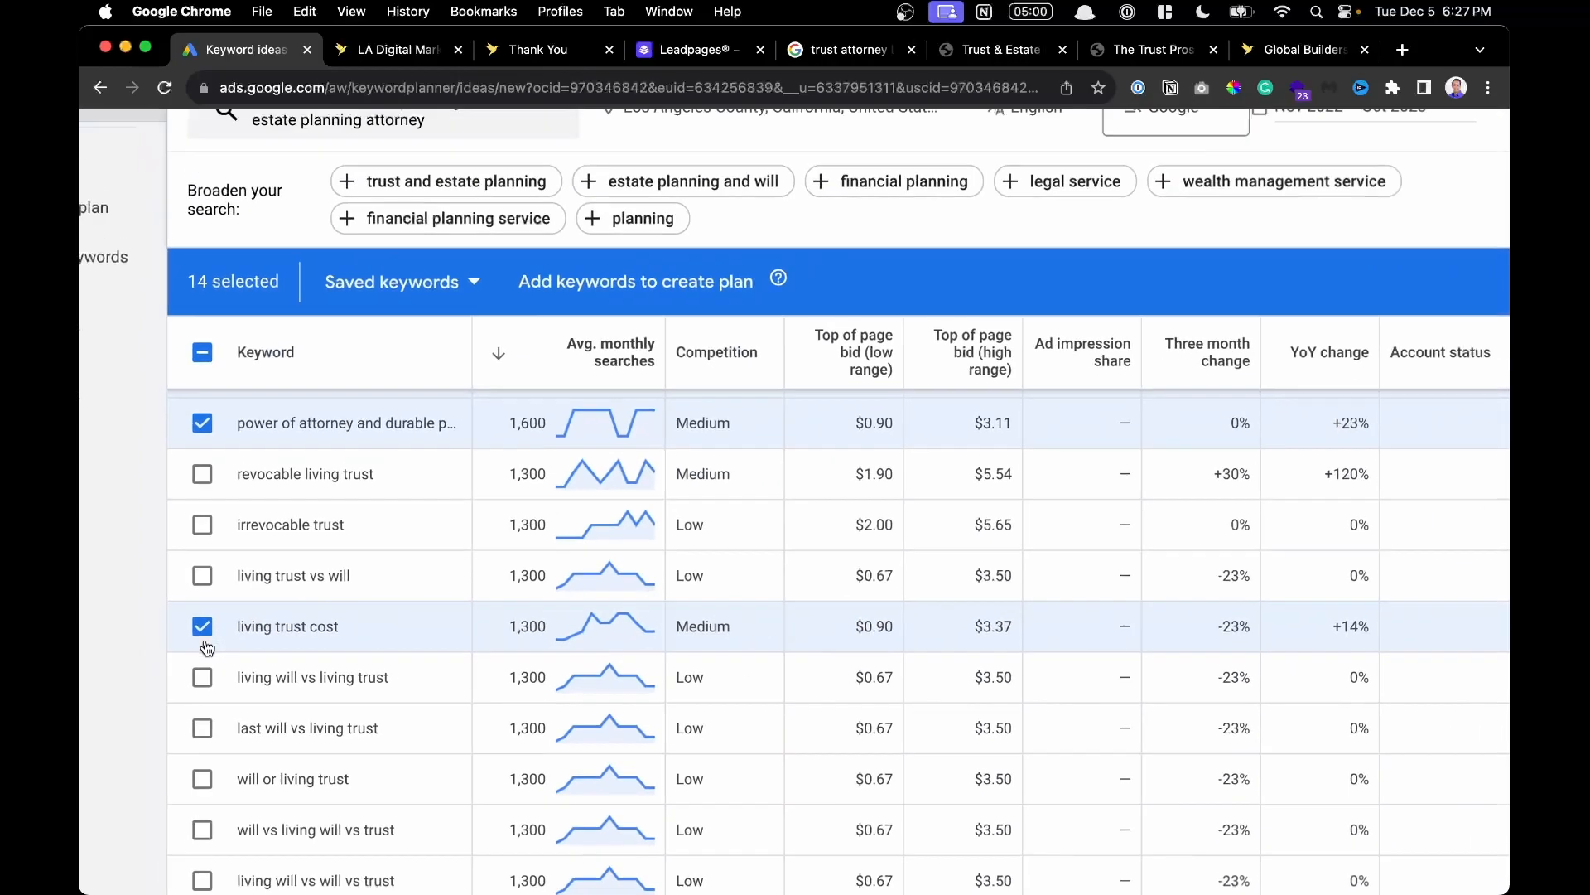
{"action": "key", "text": "super+minus"}
{"action": "key", "text": "super+minus"}
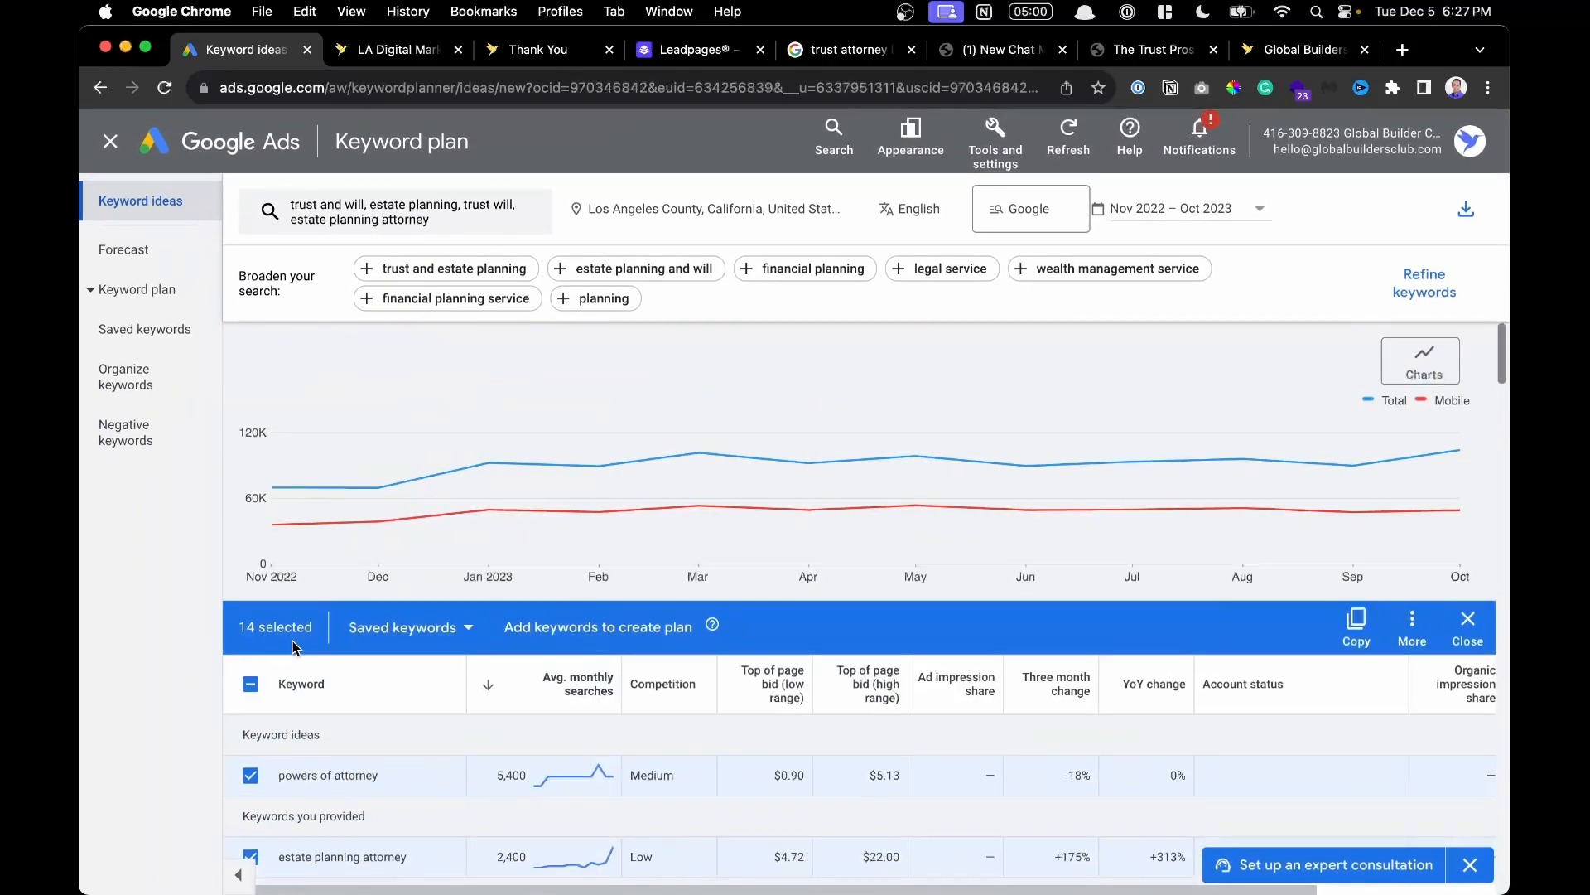
{"action": "scroll", "coordinate": [294, 648], "scroll_direction": "down", "scroll_amount": 5}
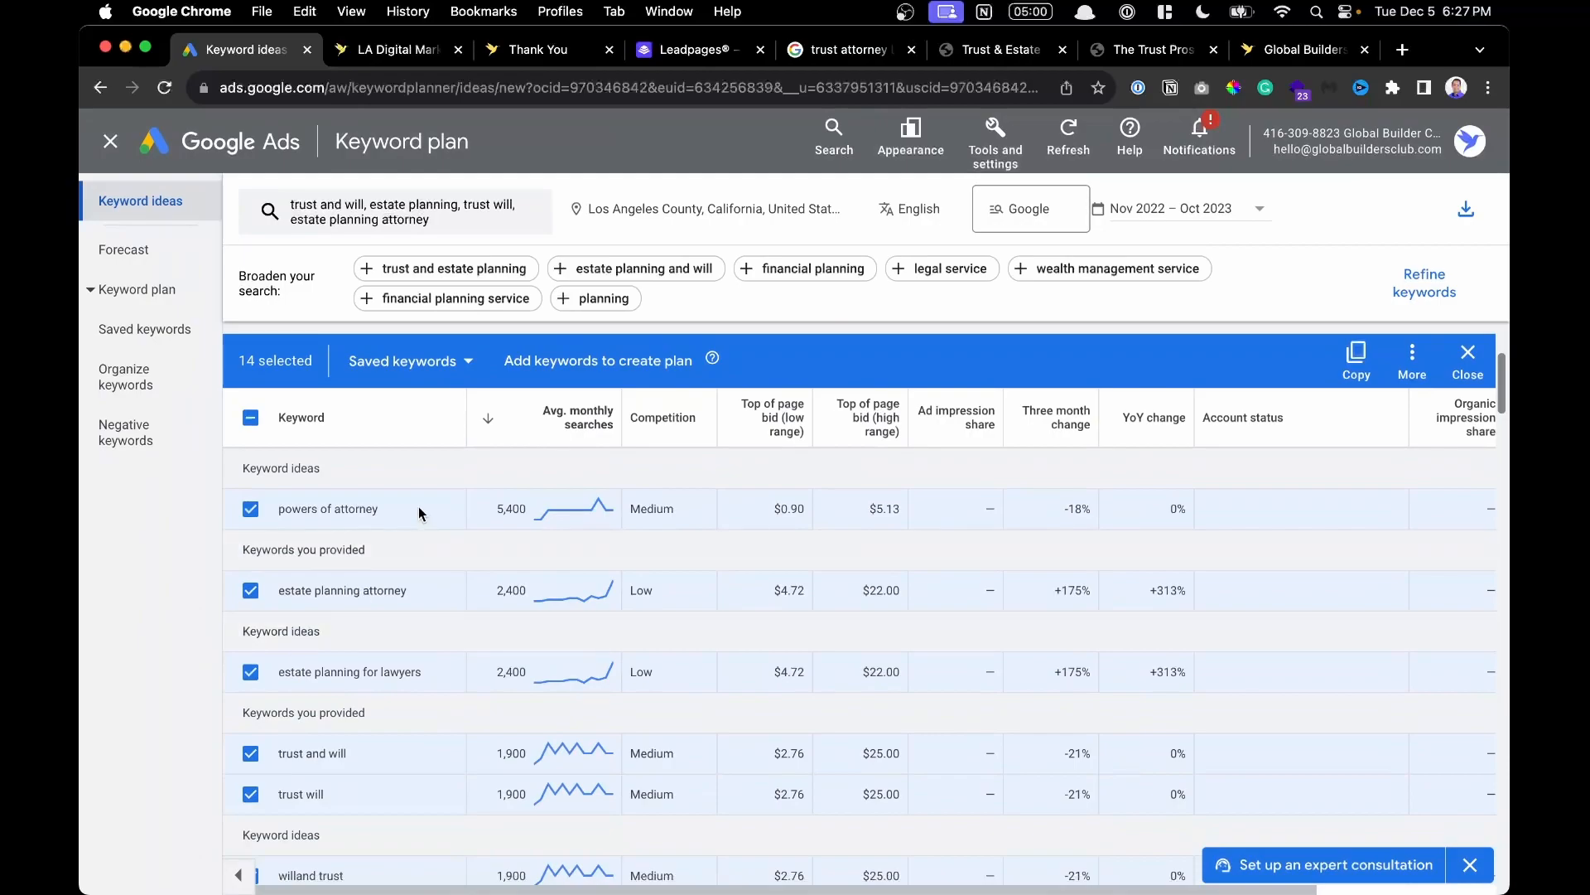
{"action": "left_click", "coordinate": [625, 362]}
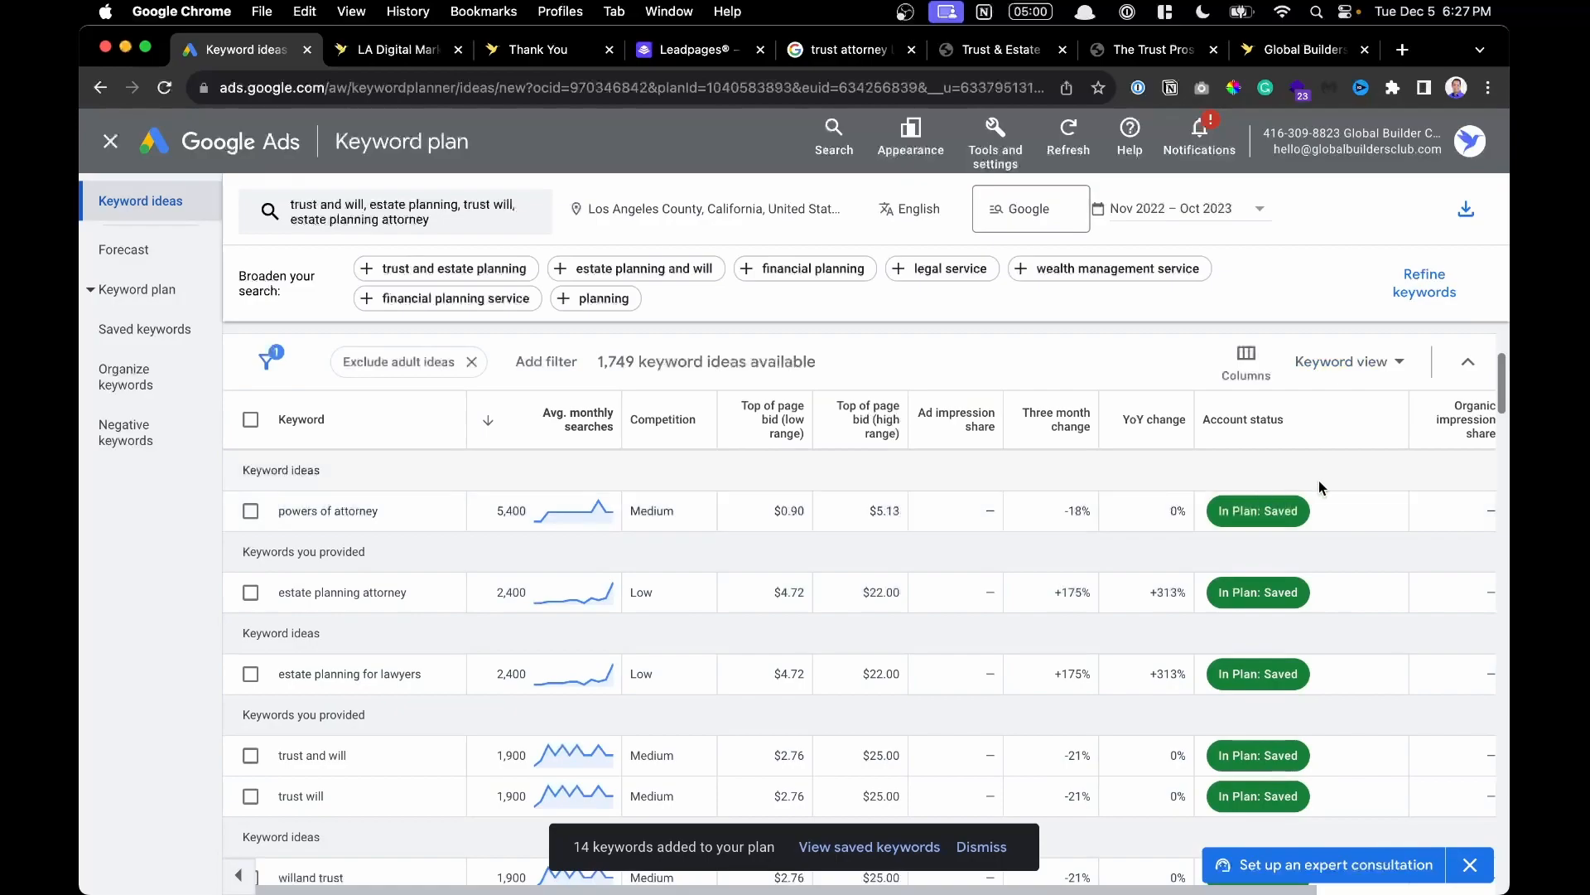
{"action": "scroll", "coordinate": [1319, 480], "scroll_direction": "up", "scroll_amount": 5, "text": "ctrl"}
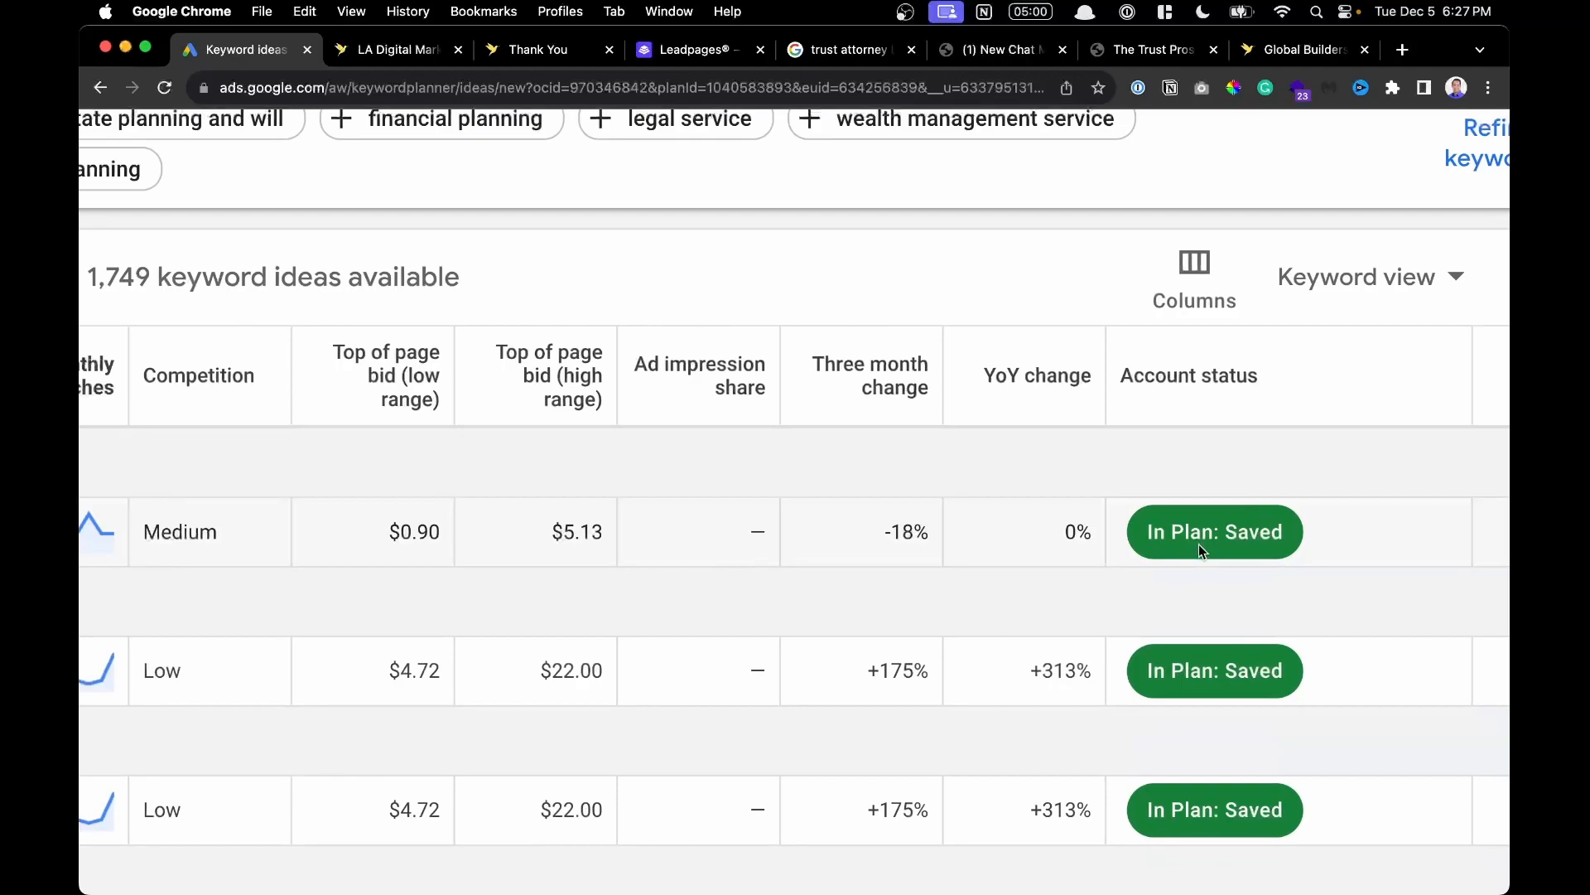
{"action": "scroll", "coordinate": [1199, 548], "scroll_direction": "down", "scroll_amount": 5, "text": "ctrl"}
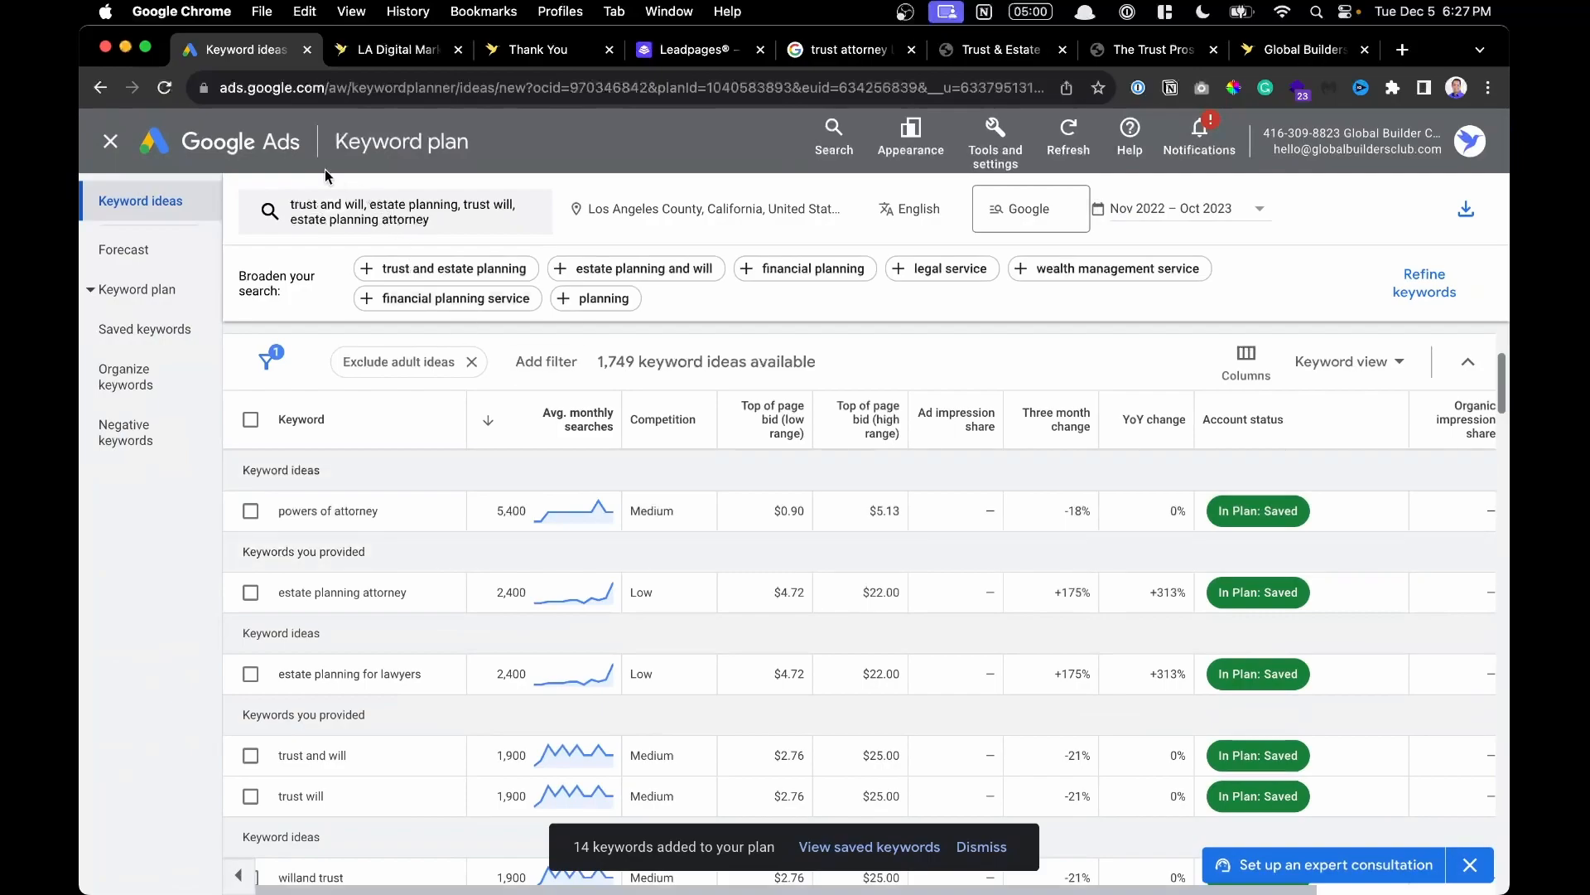
Remove all four seed keywords from the keyword search and switch to finding keywords from a website.
{"action": "scroll", "coordinate": [367, 224], "scroll_direction": "up", "scroll_amount": 3, "text": "ctrl"}
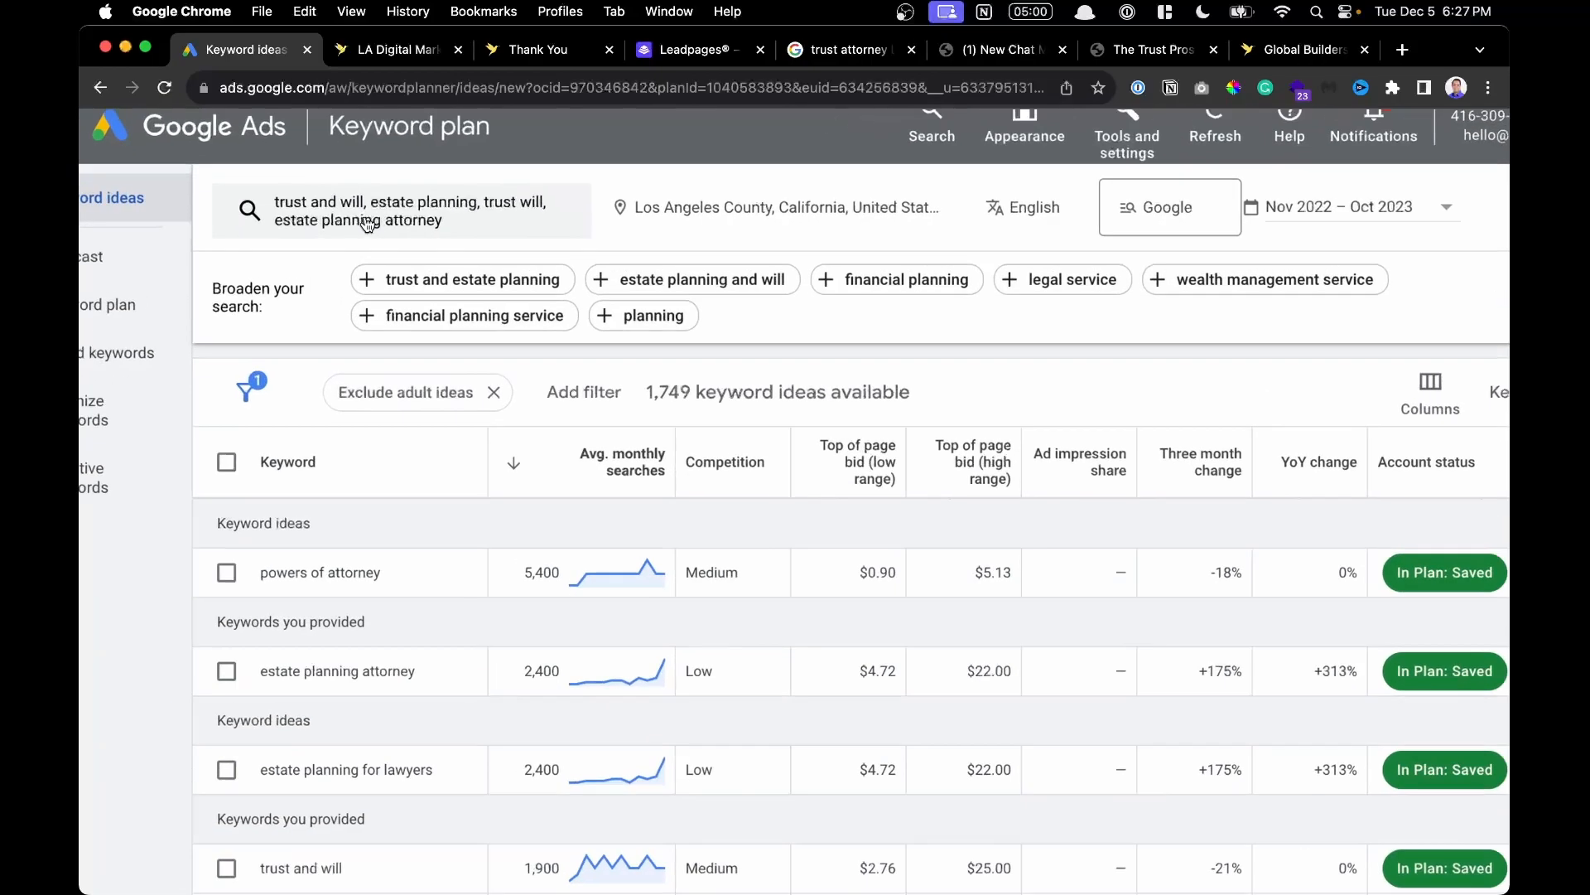
{"action": "left_click", "coordinate": [367, 222]}
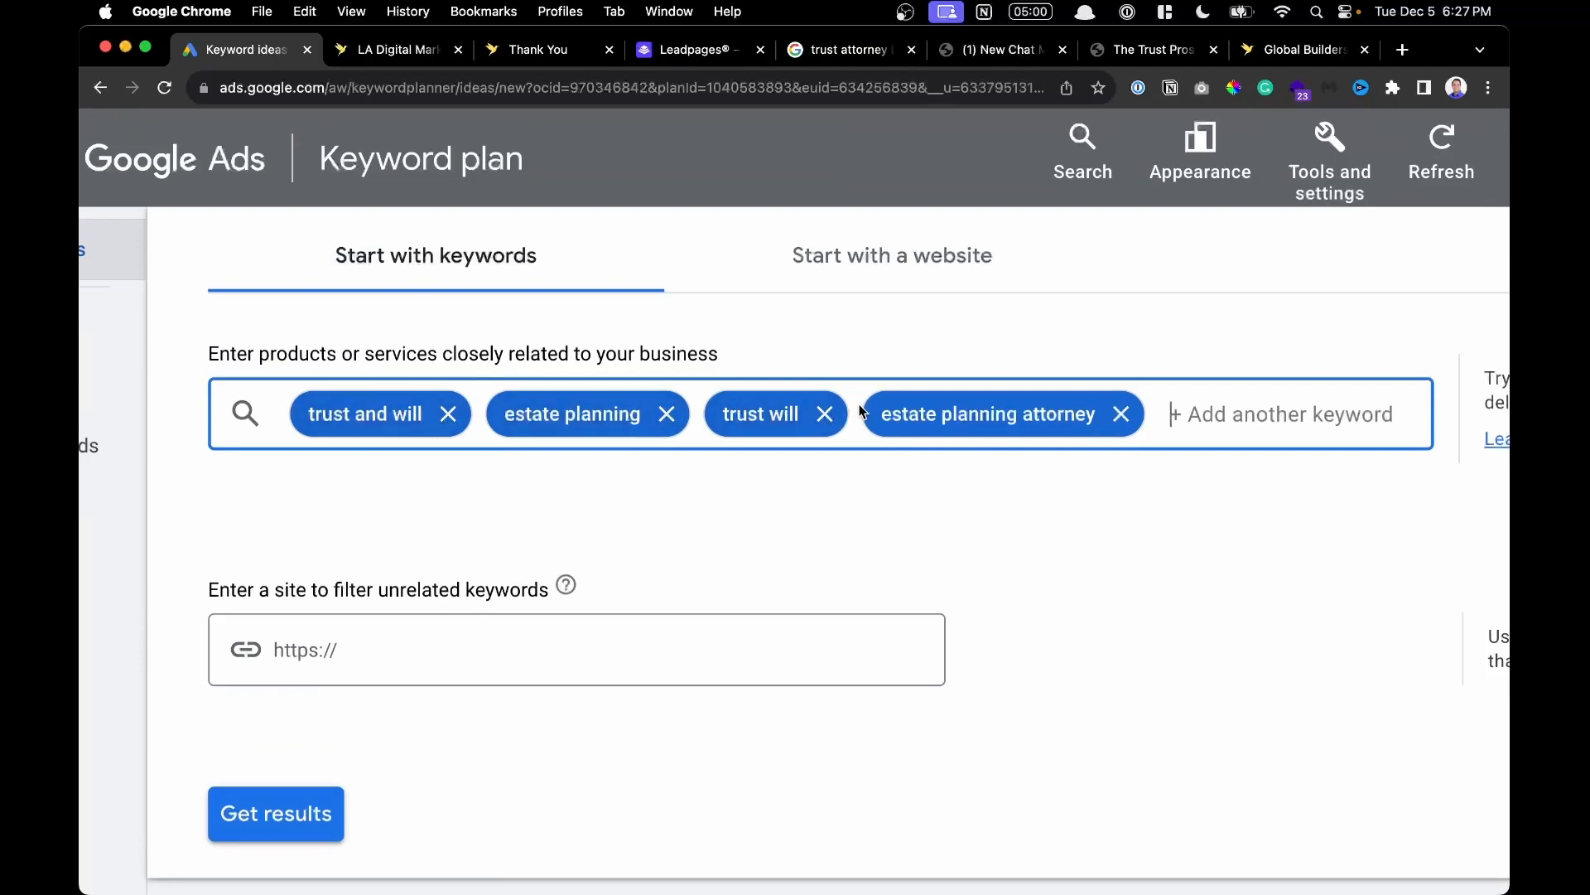
{"action": "left_click", "coordinate": [448, 413]}
{"action": "left_click", "coordinate": [474, 413]}
{"action": "left_click", "coordinate": [410, 413]}
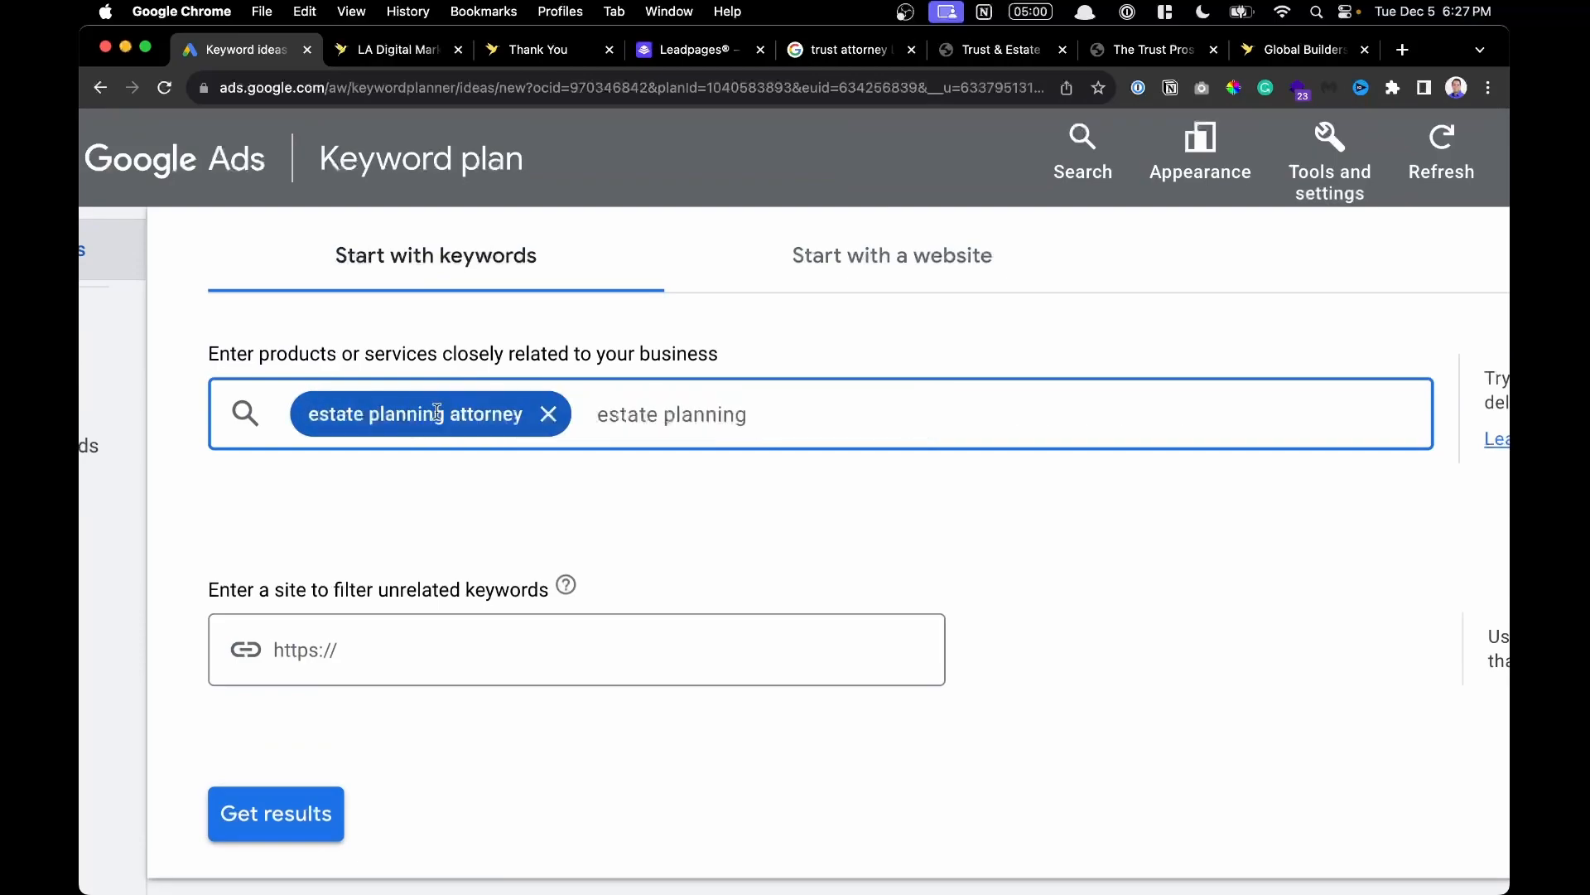
{"action": "left_click", "coordinate": [544, 415]}
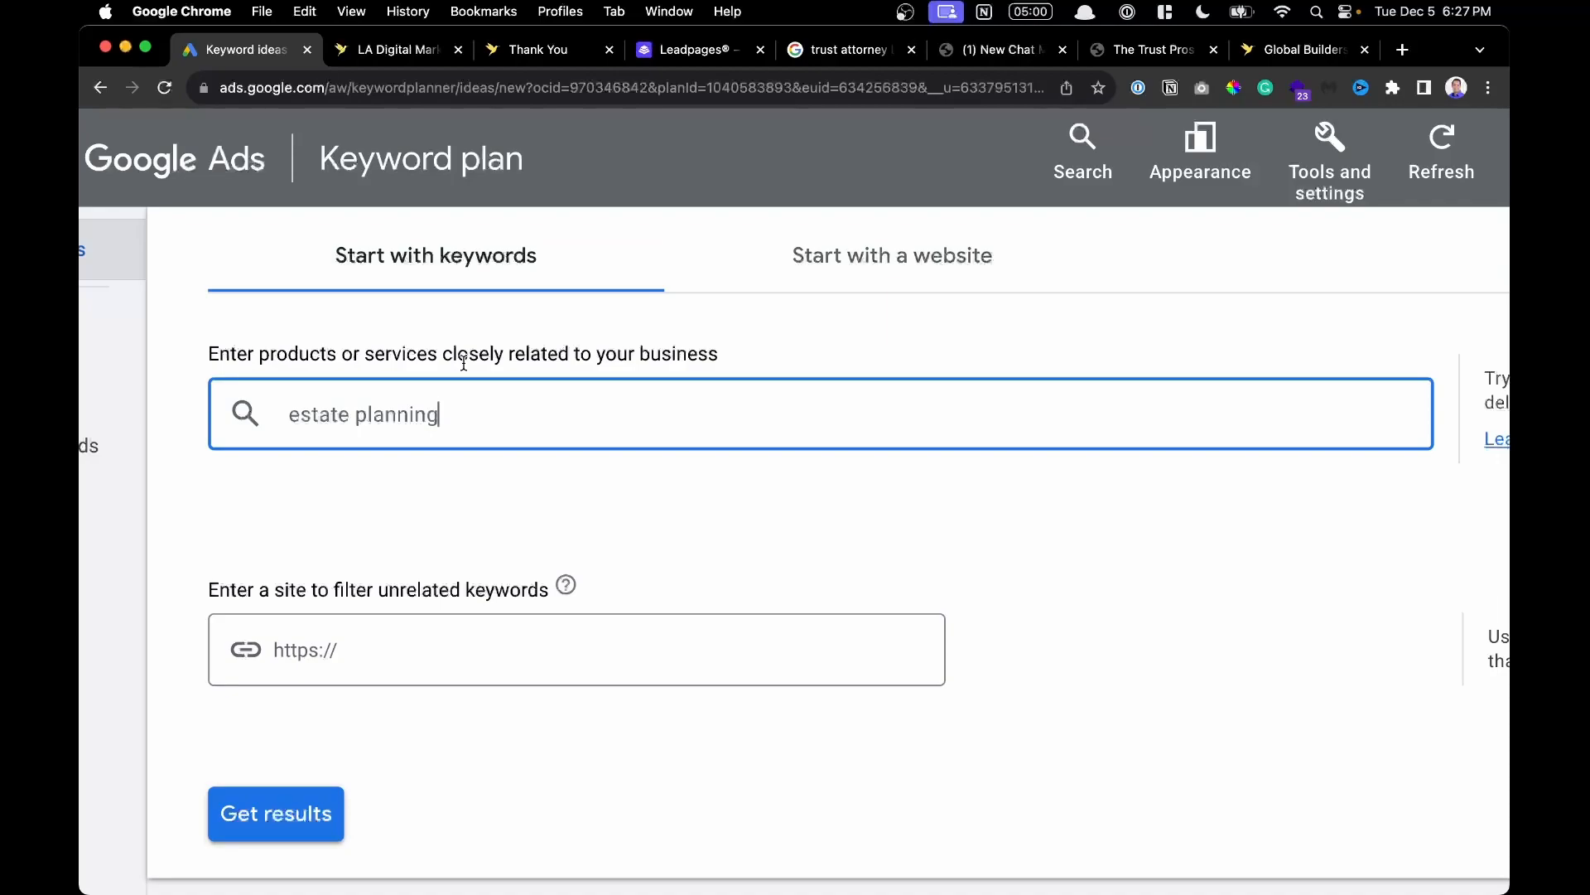
{"action": "left_click", "coordinate": [866, 269]}
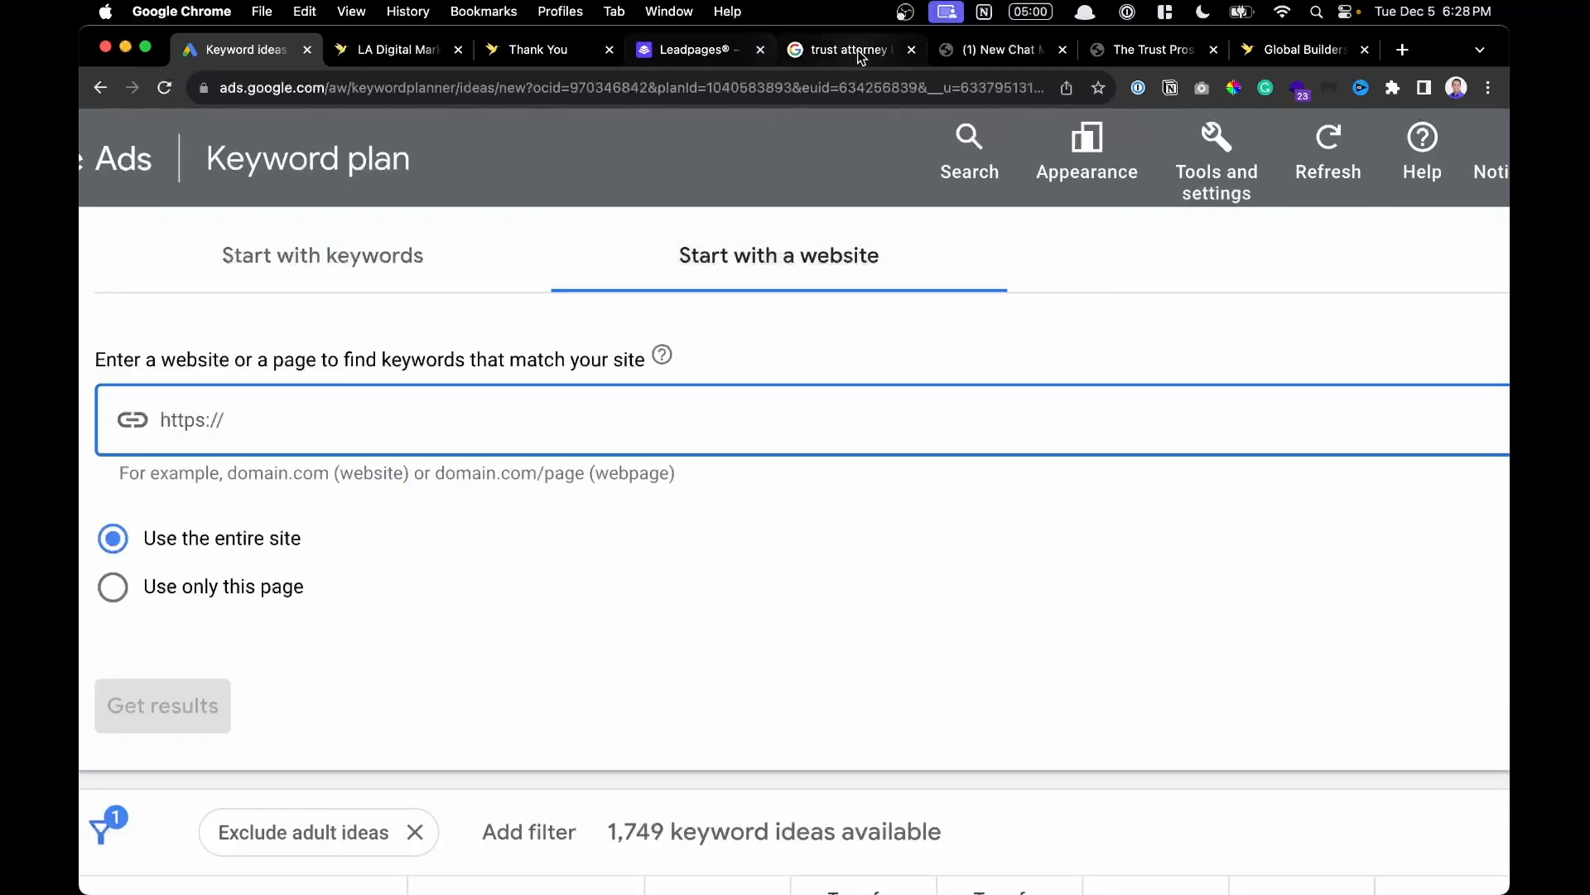
Examine the sponsored ads and related searches in the Google results for "trust attorney LA" to find a competitor website.
{"action": "left_click", "coordinate": [862, 58]}
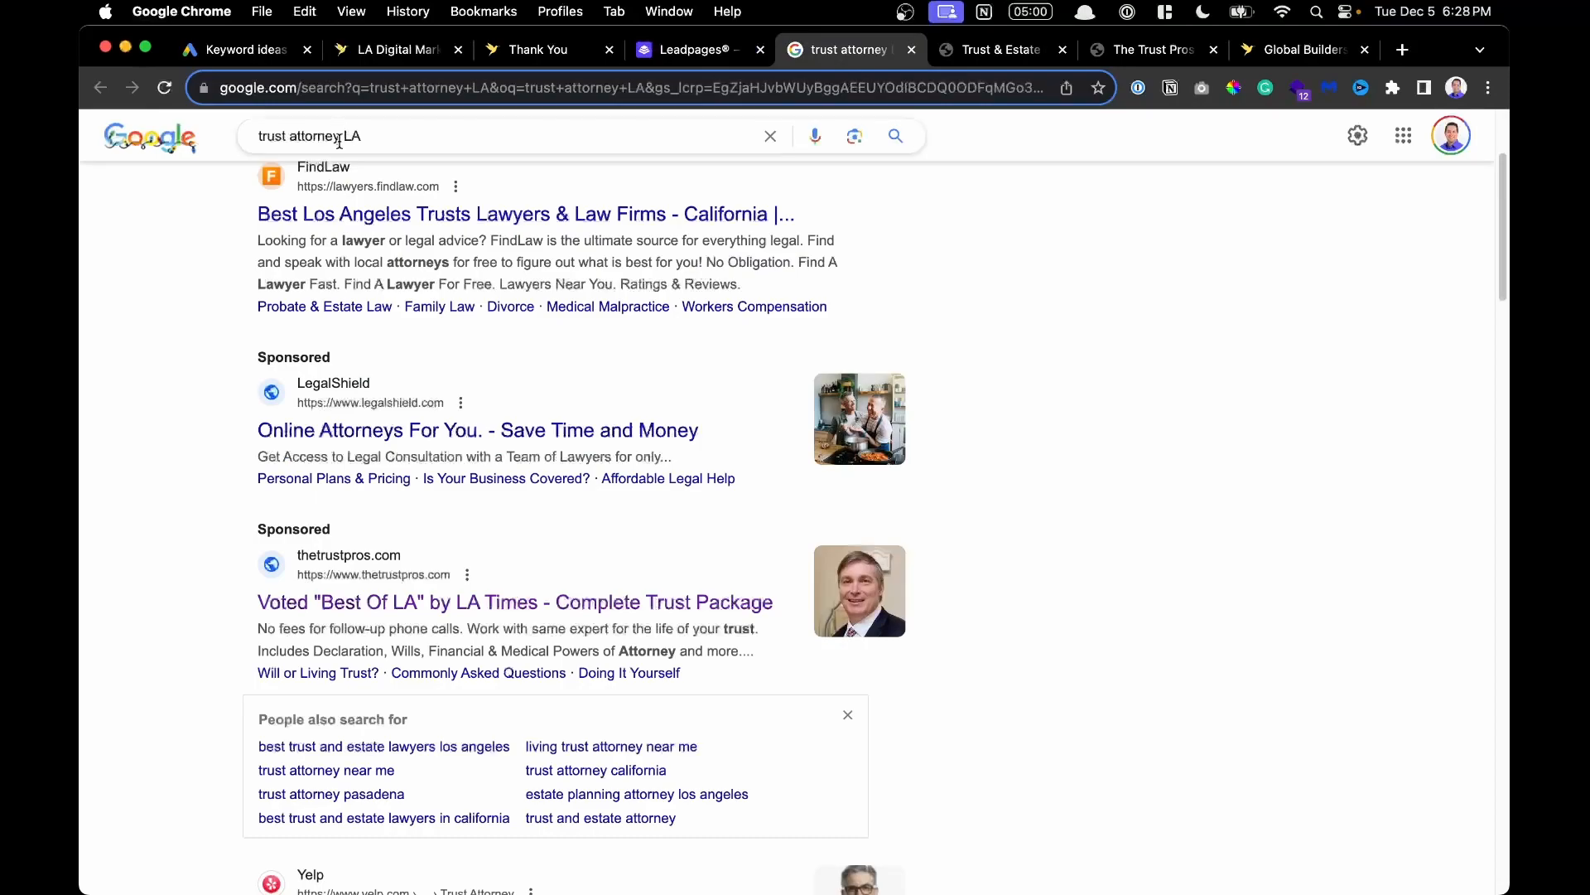
{"action": "scroll", "coordinate": [399, 287], "scroll_direction": "up", "scroll_amount": 3}
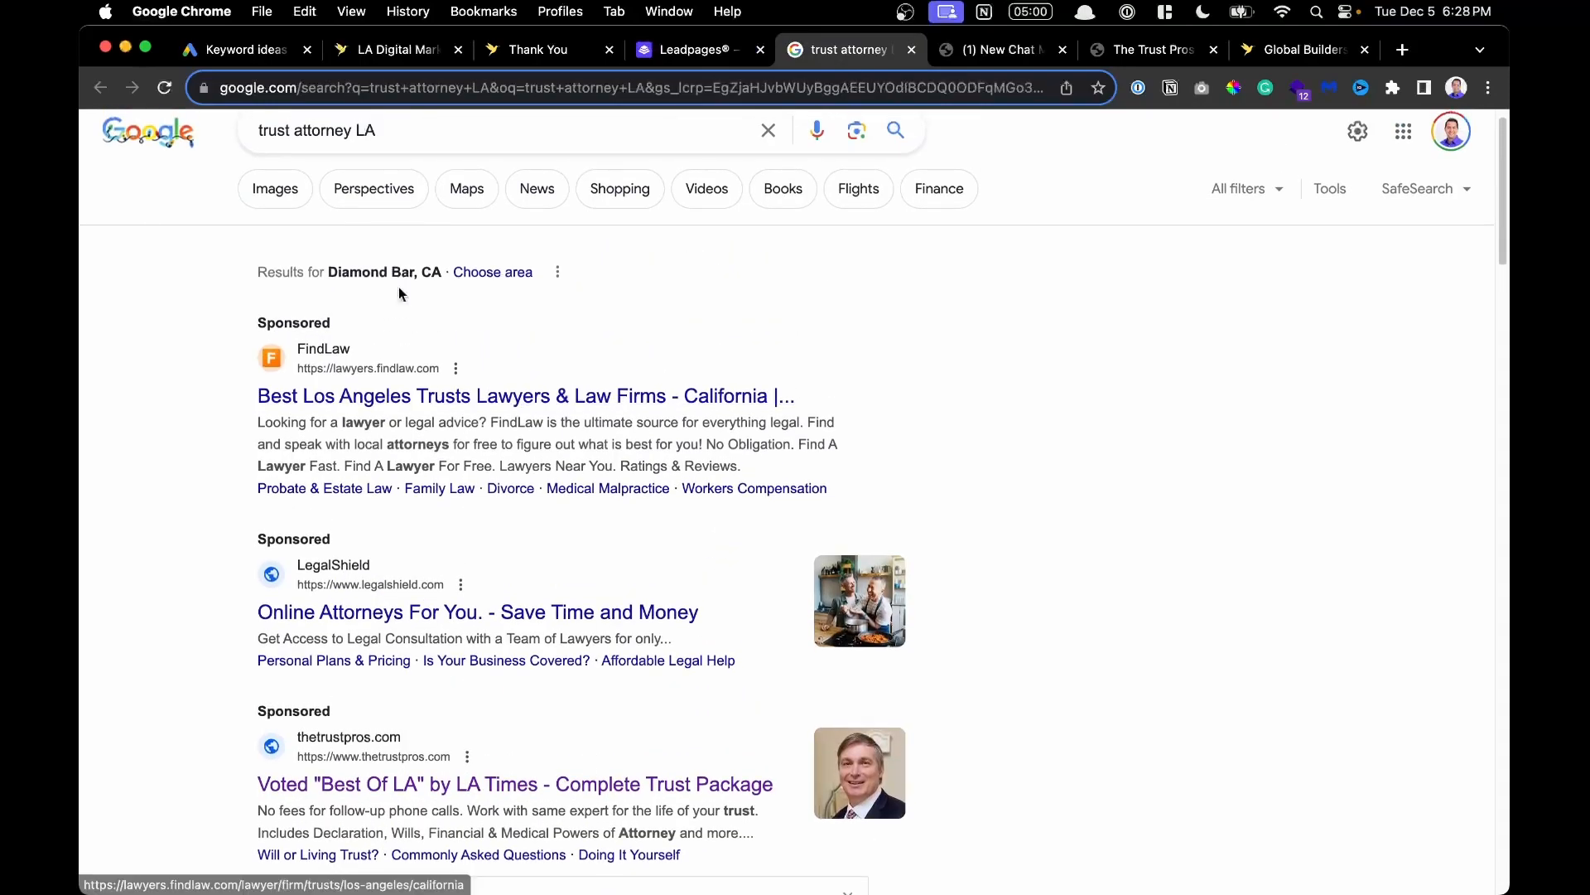
{"action": "scroll", "coordinate": [399, 287], "scroll_direction": "down", "scroll_amount": 2}
{"action": "scroll", "coordinate": [210, 356], "scroll_direction": "up", "scroll_amount": 5}
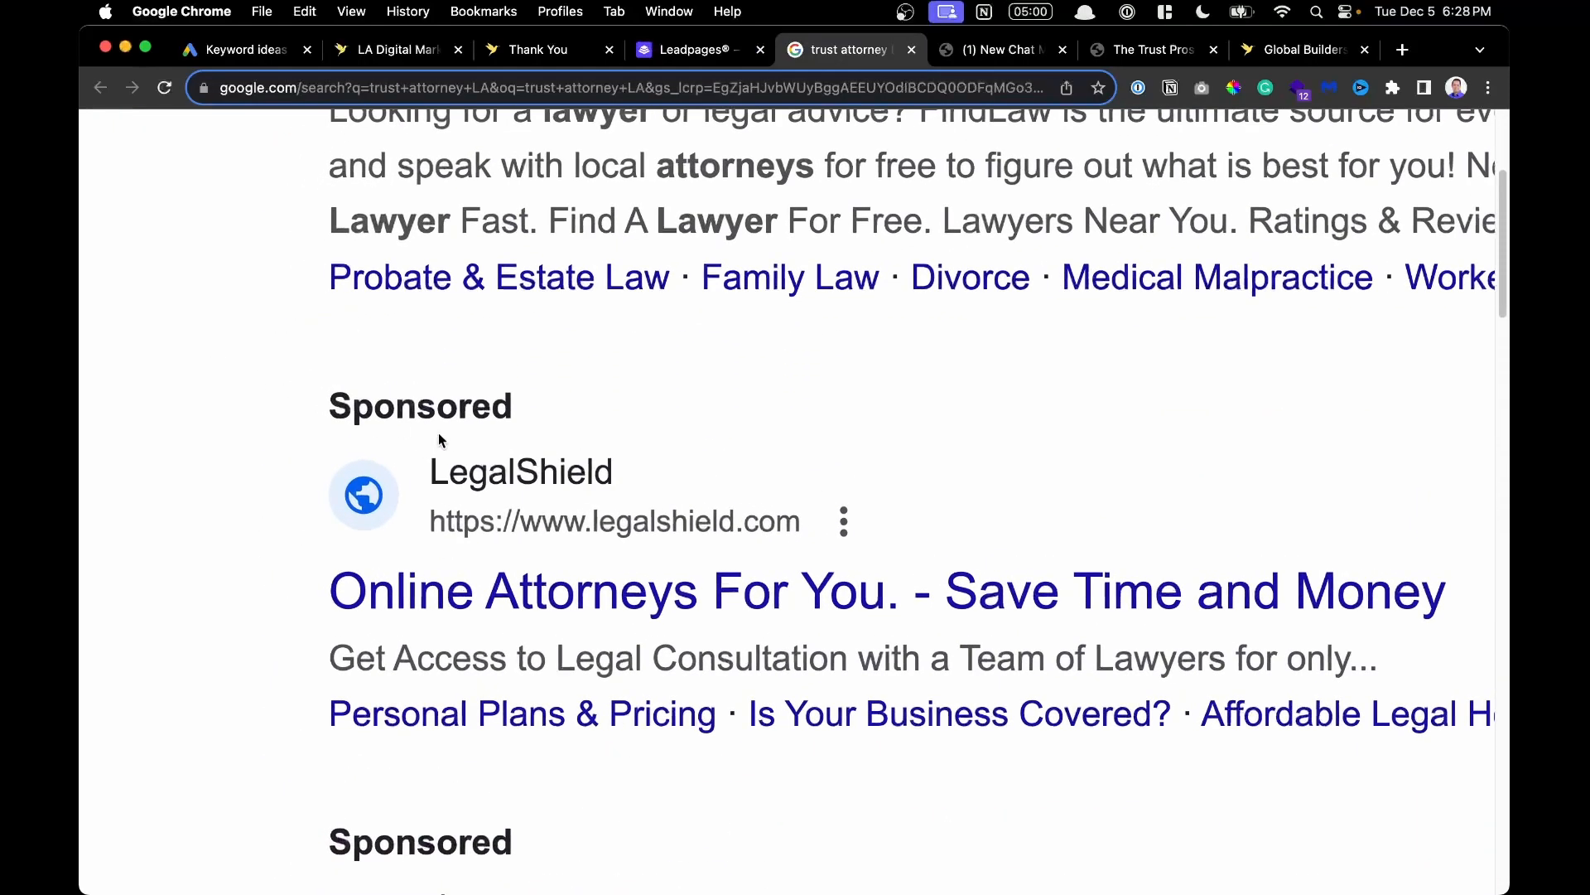
{"action": "scroll", "coordinate": [682, 604], "scroll_direction": "down", "scroll_amount": 4}
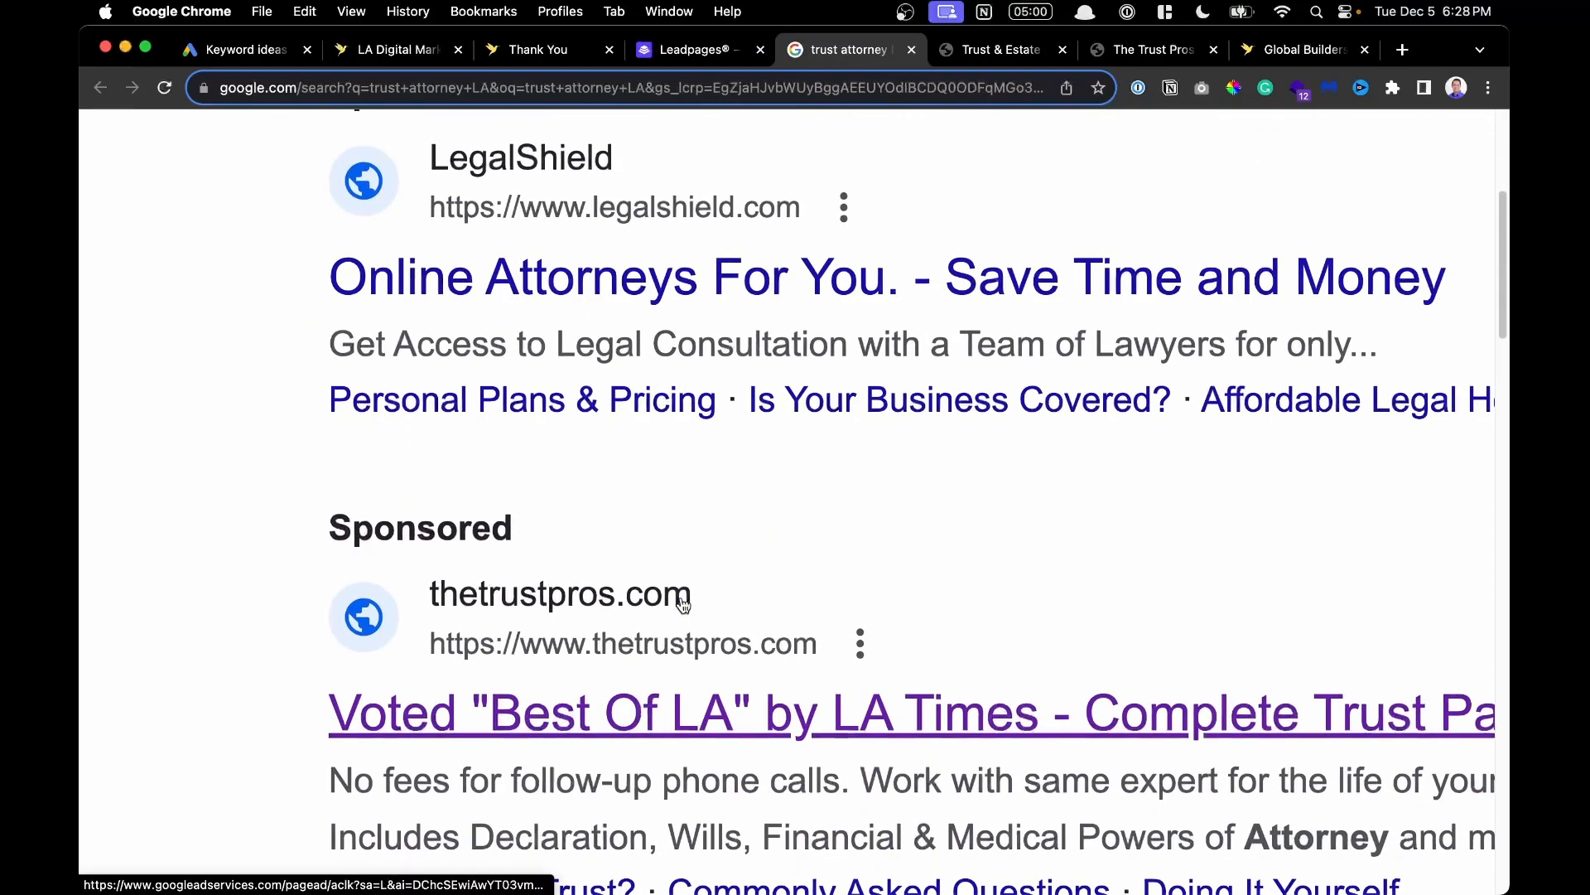
{"action": "scroll", "coordinate": [820, 300], "scroll_direction": "down", "scroll_amount": 4}
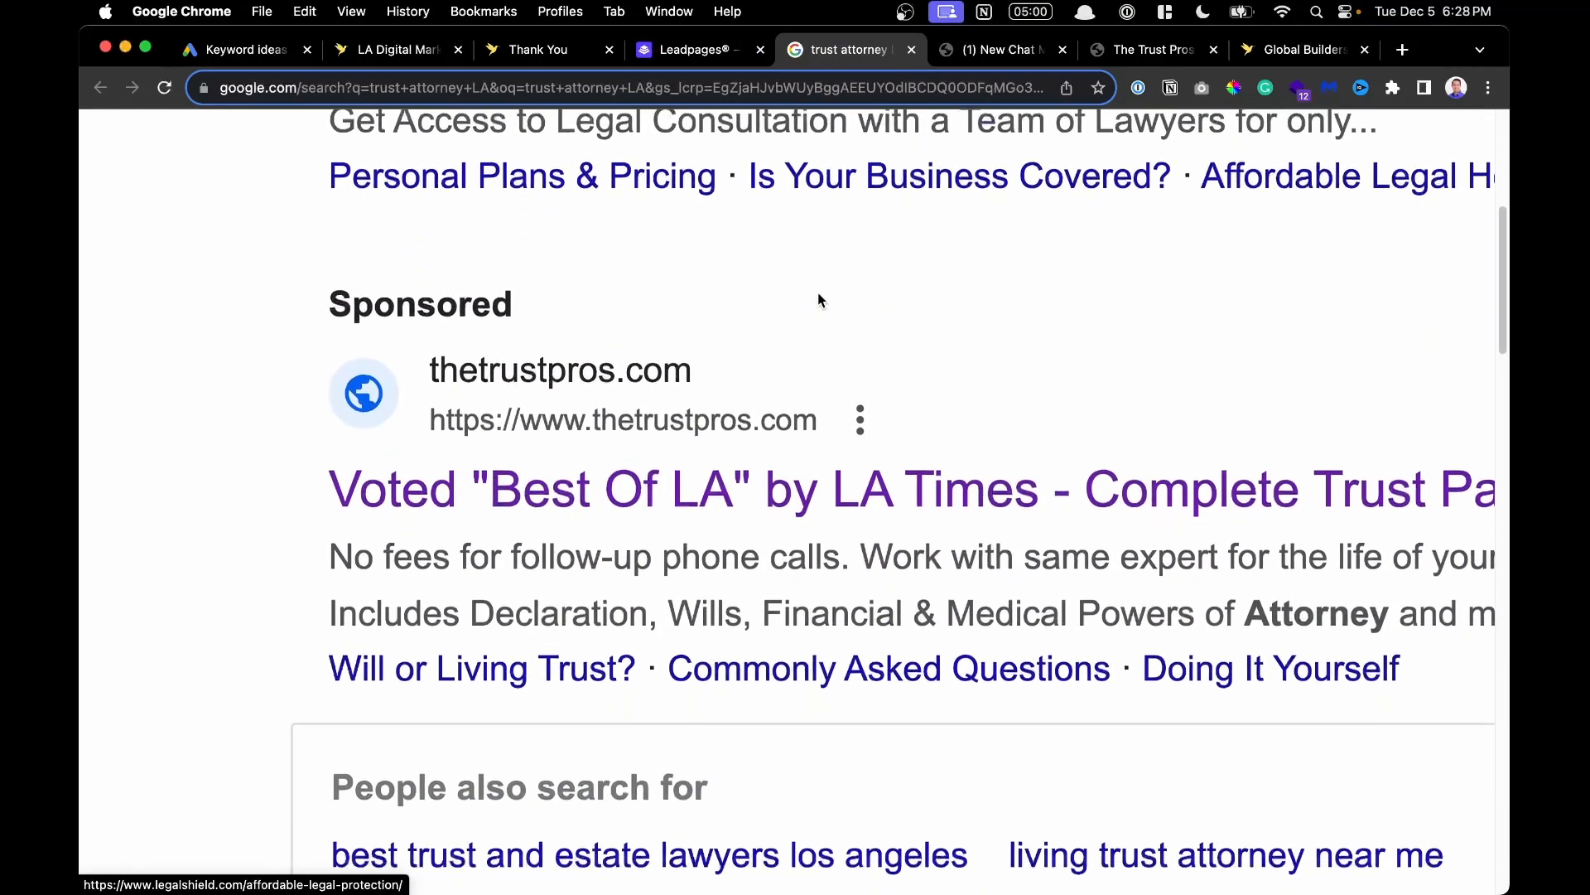
{"action": "scroll", "coordinate": [563, 380], "scroll_direction": "down", "scroll_amount": 5}
{"action": "scroll", "coordinate": [563, 380], "scroll_direction": "up", "scroll_amount": 5}
{"action": "scroll", "coordinate": [564, 380], "scroll_direction": "down", "scroll_amount": 1}
{"action": "scroll", "coordinate": [563, 374], "scroll_direction": "down", "scroll_amount": 3}
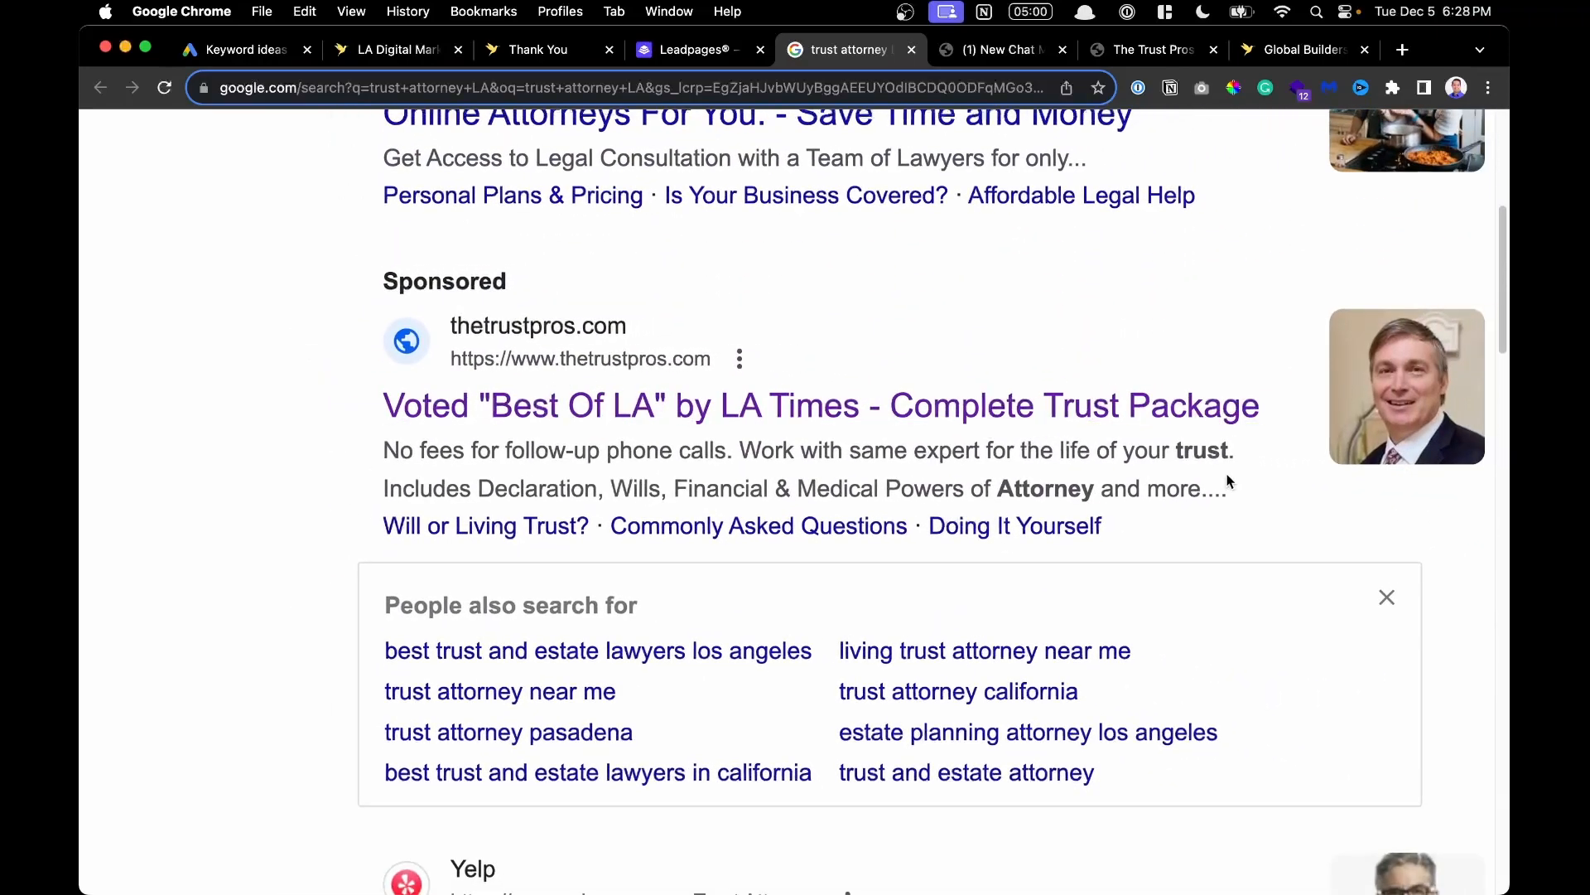
Open the Stone & Sallus page on estate planning attorneys in Los Angeles and copy its full web address.
{"action": "left_click", "coordinate": [1004, 51]}
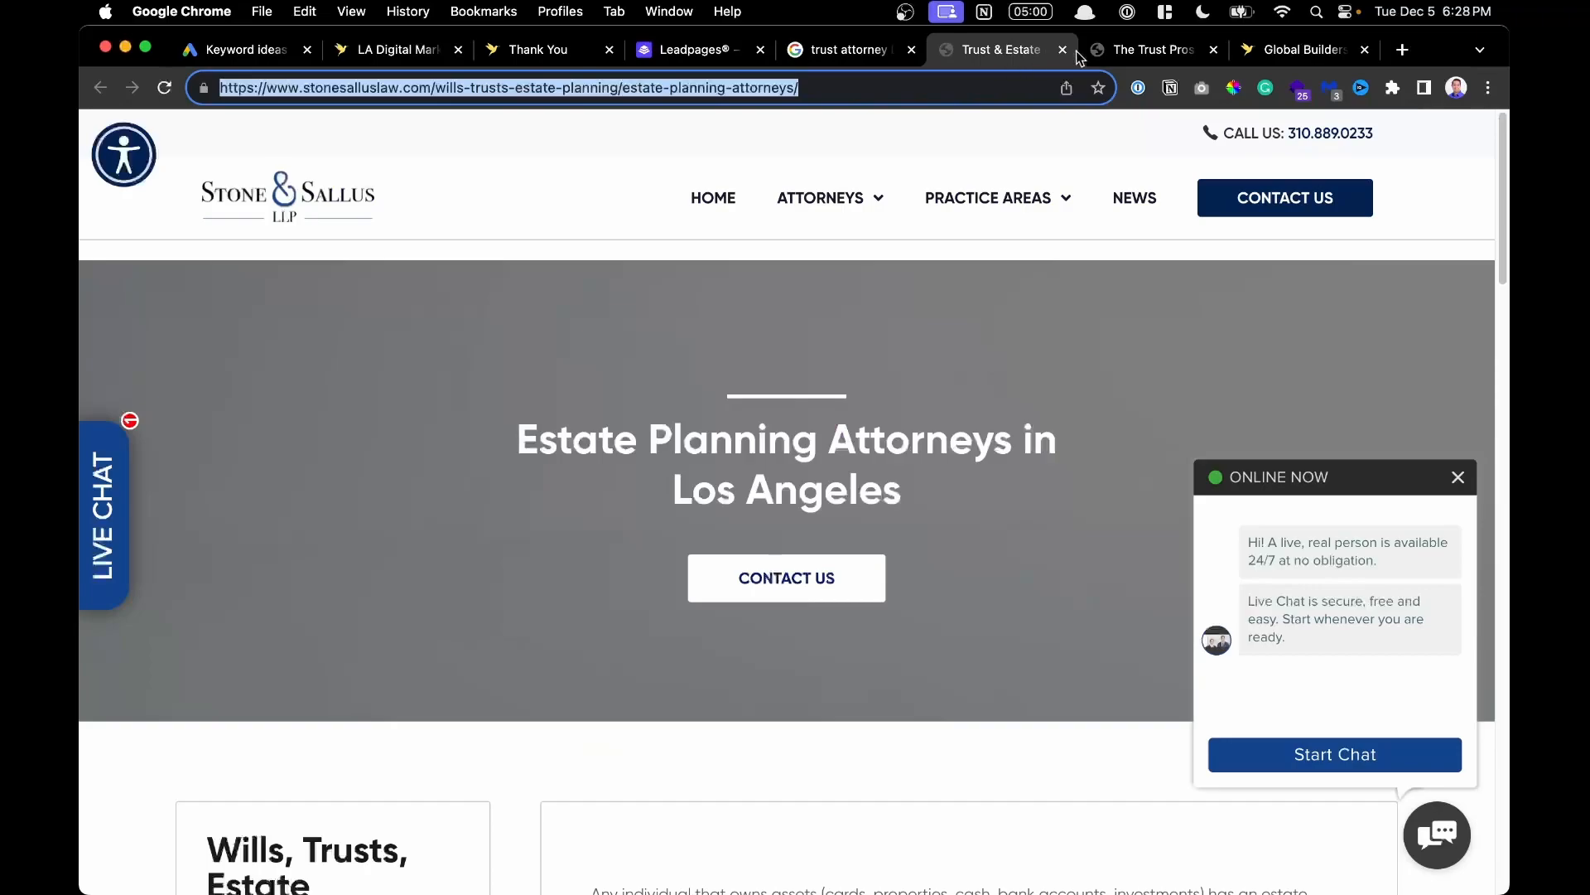
{"action": "left_click", "coordinate": [1151, 49]}
{"action": "left_click", "coordinate": [1006, 58]}
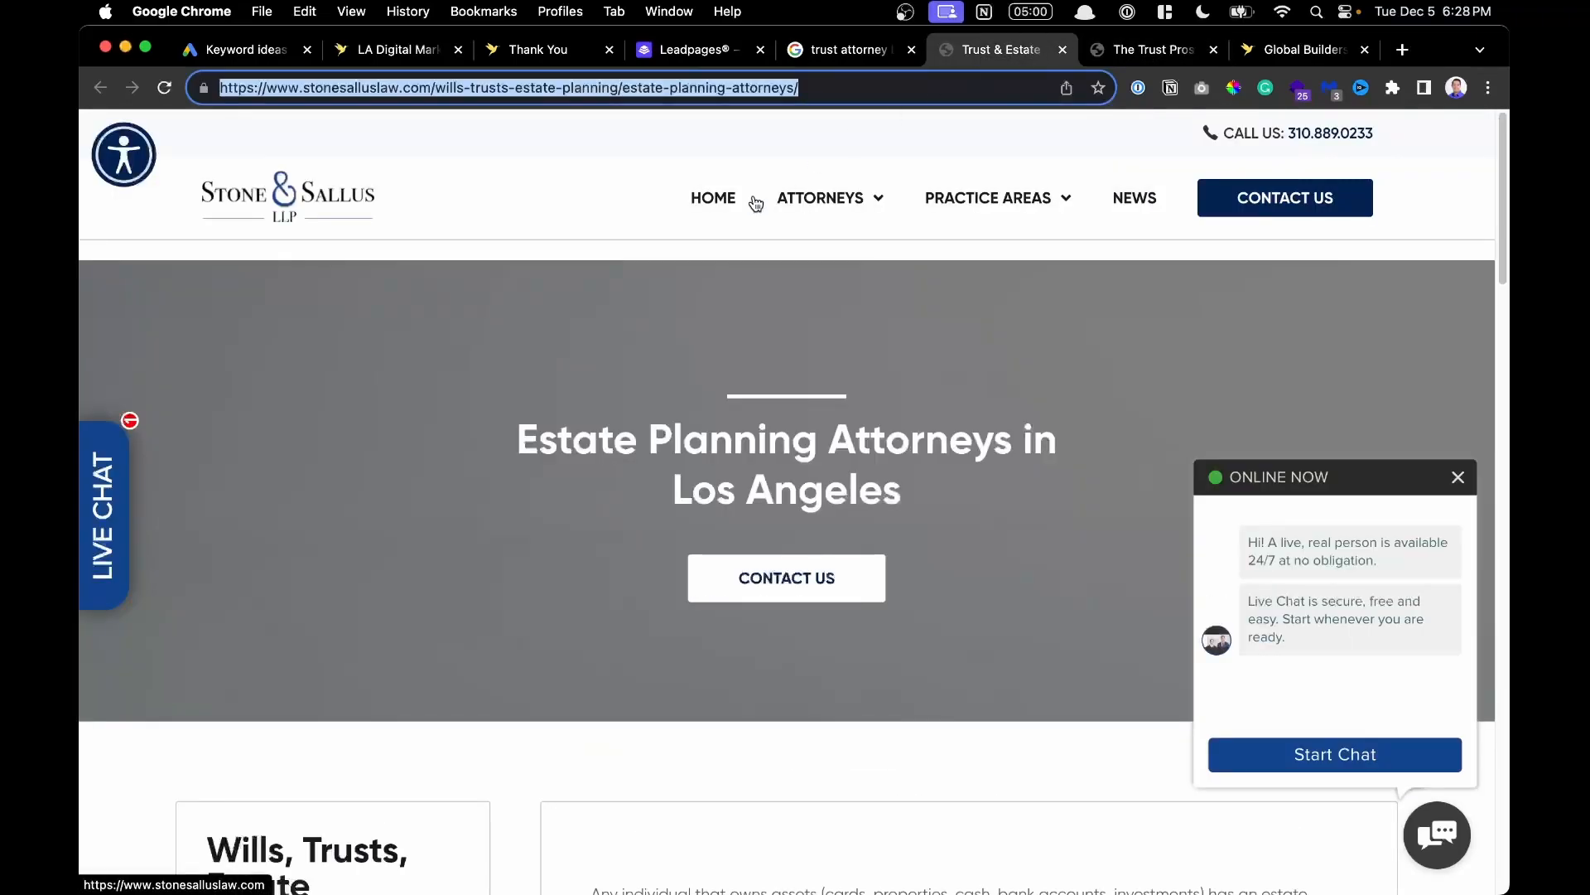
{"action": "double_click", "coordinate": [526, 88]}
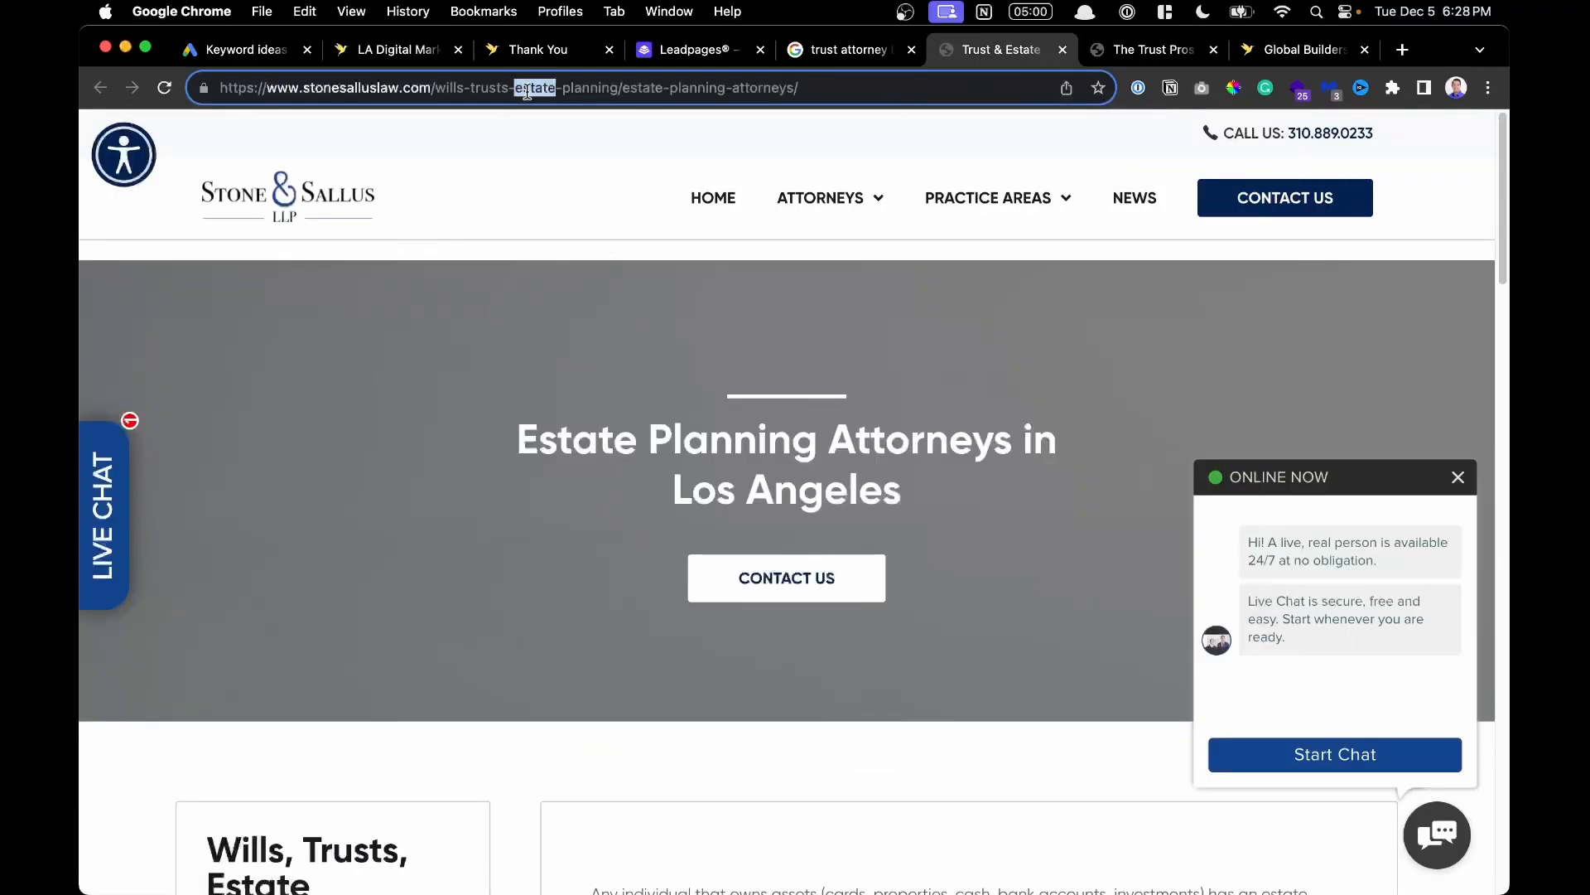
{"action": "key", "text": "super+s"}
{"action": "key", "text": "Escape"}
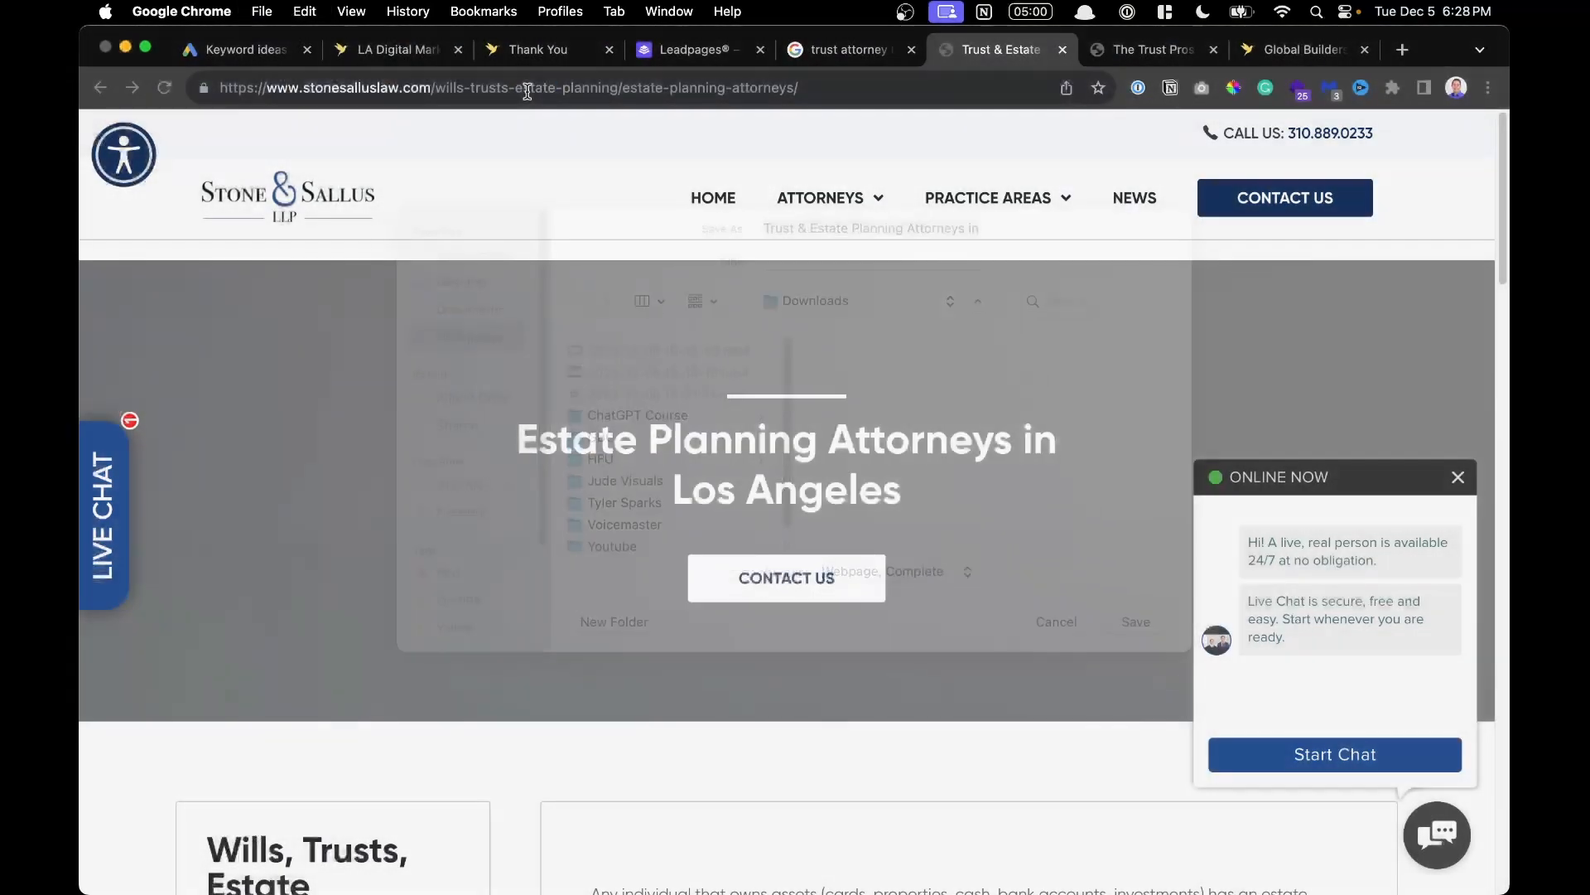
{"action": "key", "text": "super+c"}
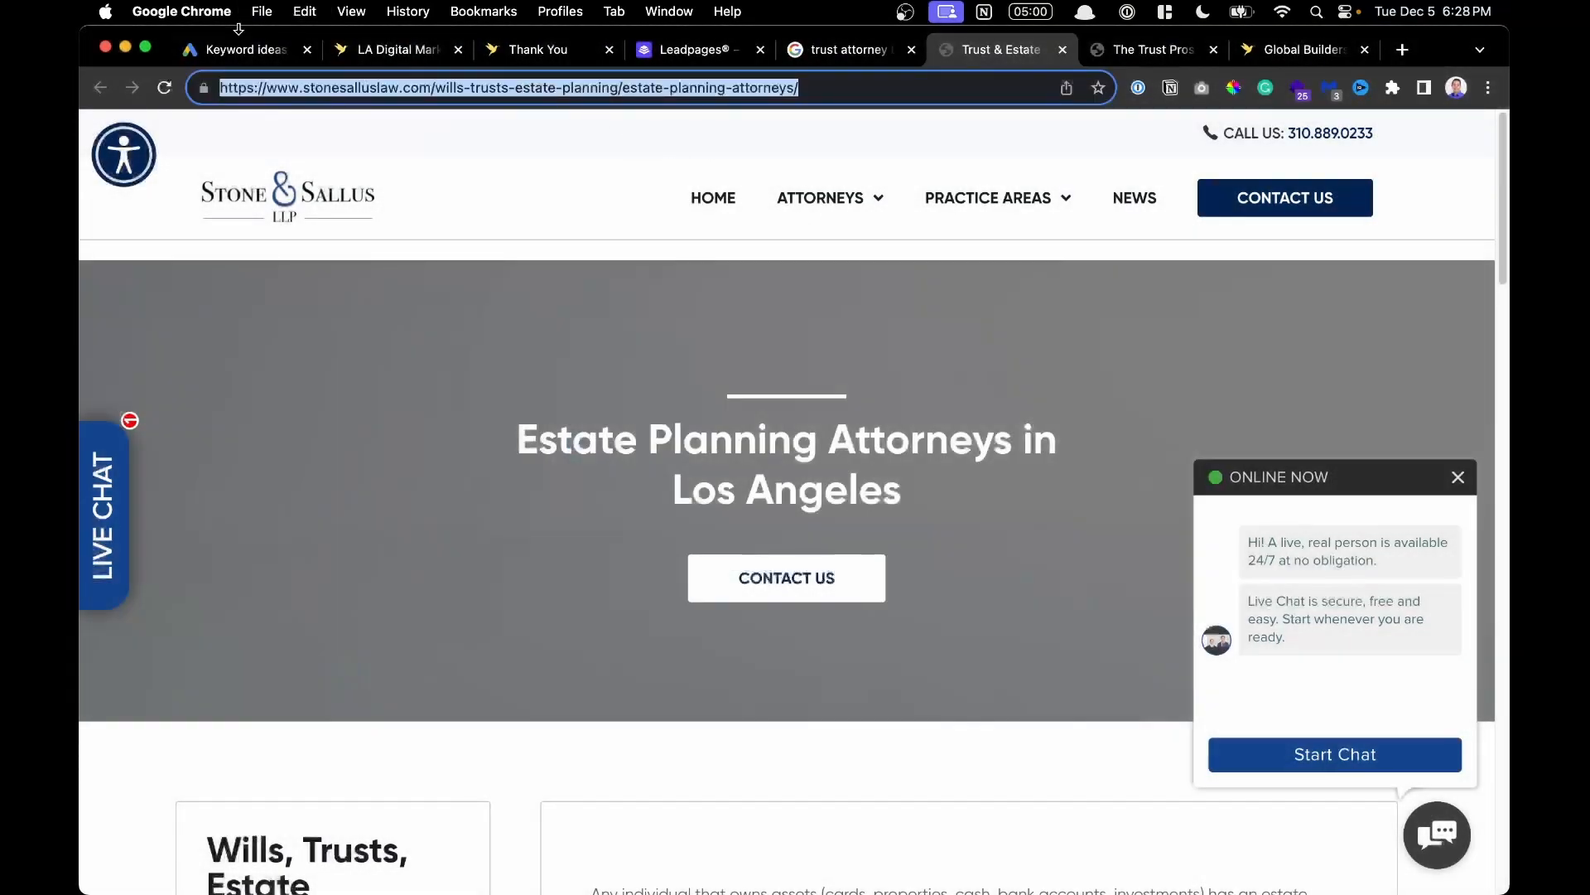
Return to Google Ads, go to the Keyword Planner home page and start discovering new keywords.
{"action": "left_click", "coordinate": [232, 50]}
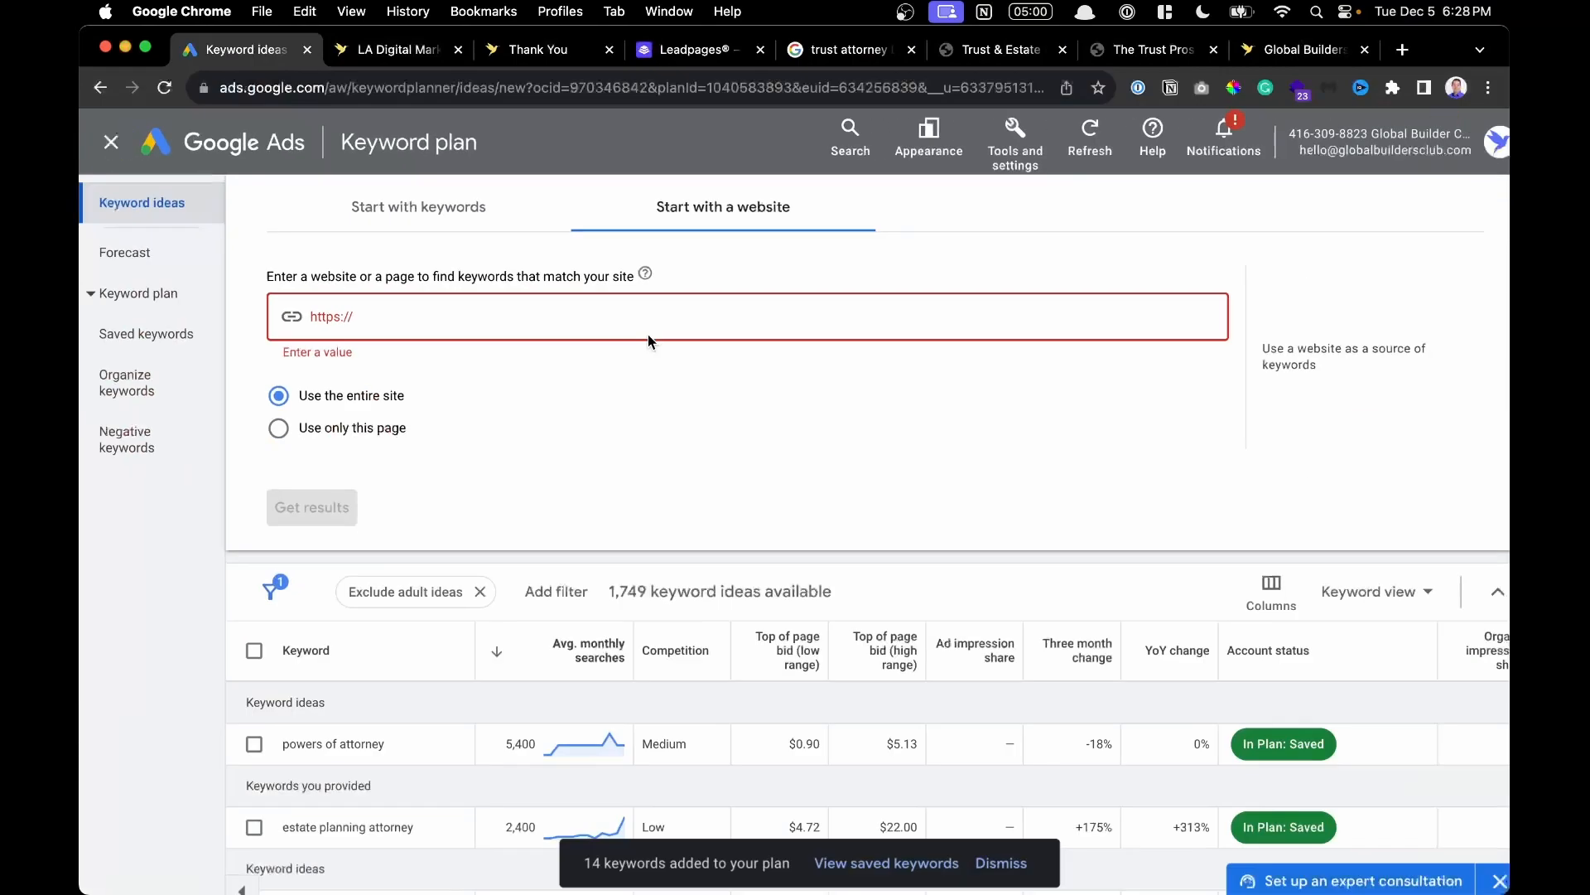
{"action": "left_click", "coordinate": [999, 154]}
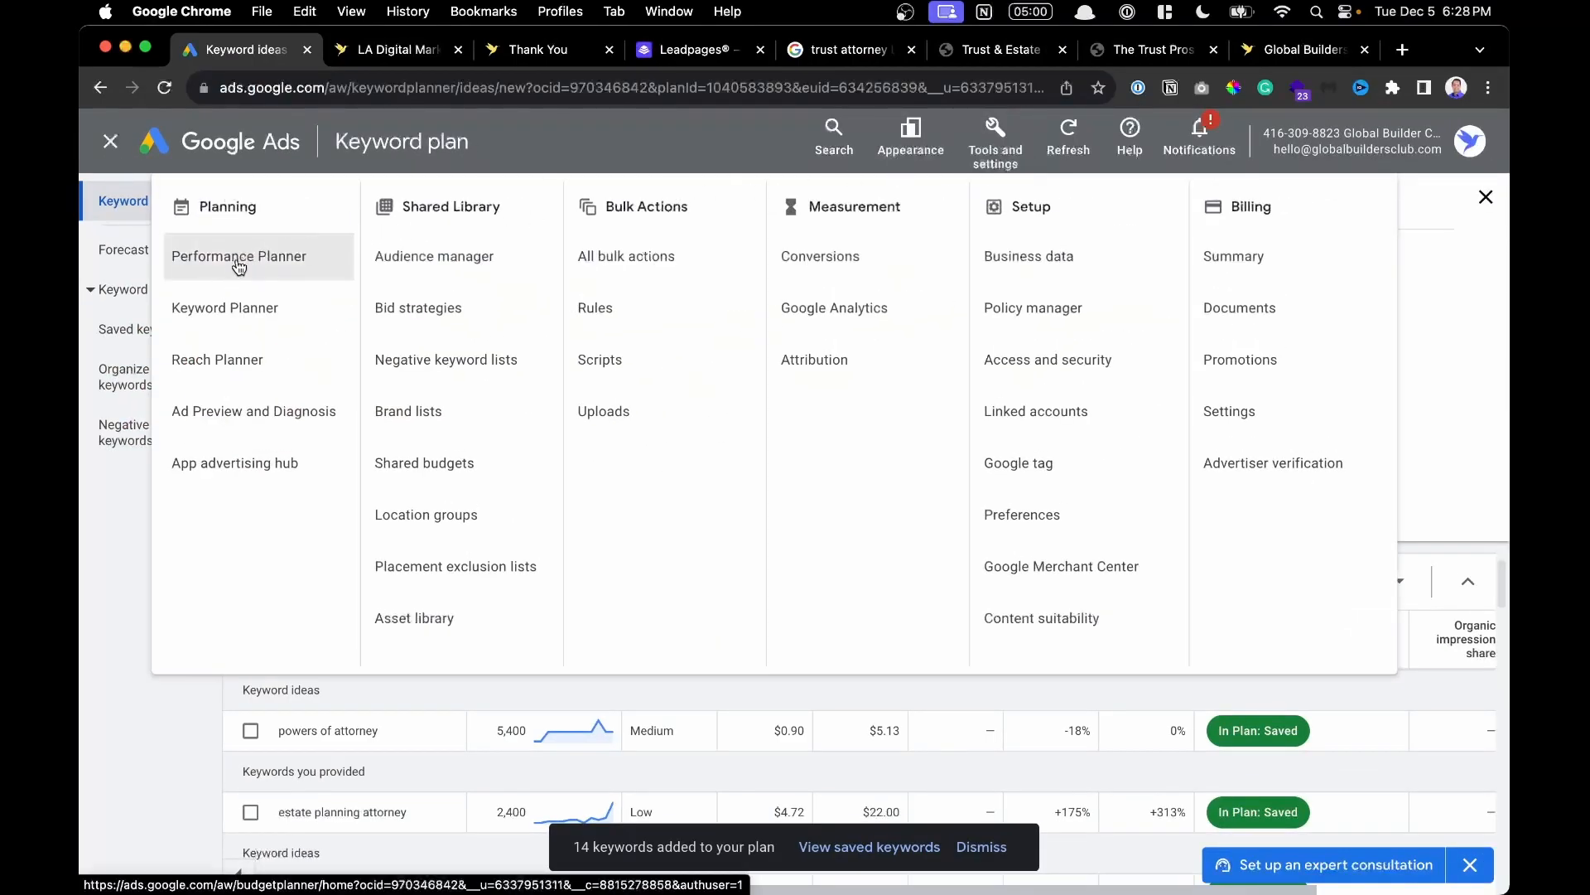
{"action": "left_click", "coordinate": [237, 265]}
{"action": "left_click", "coordinate": [996, 145]}
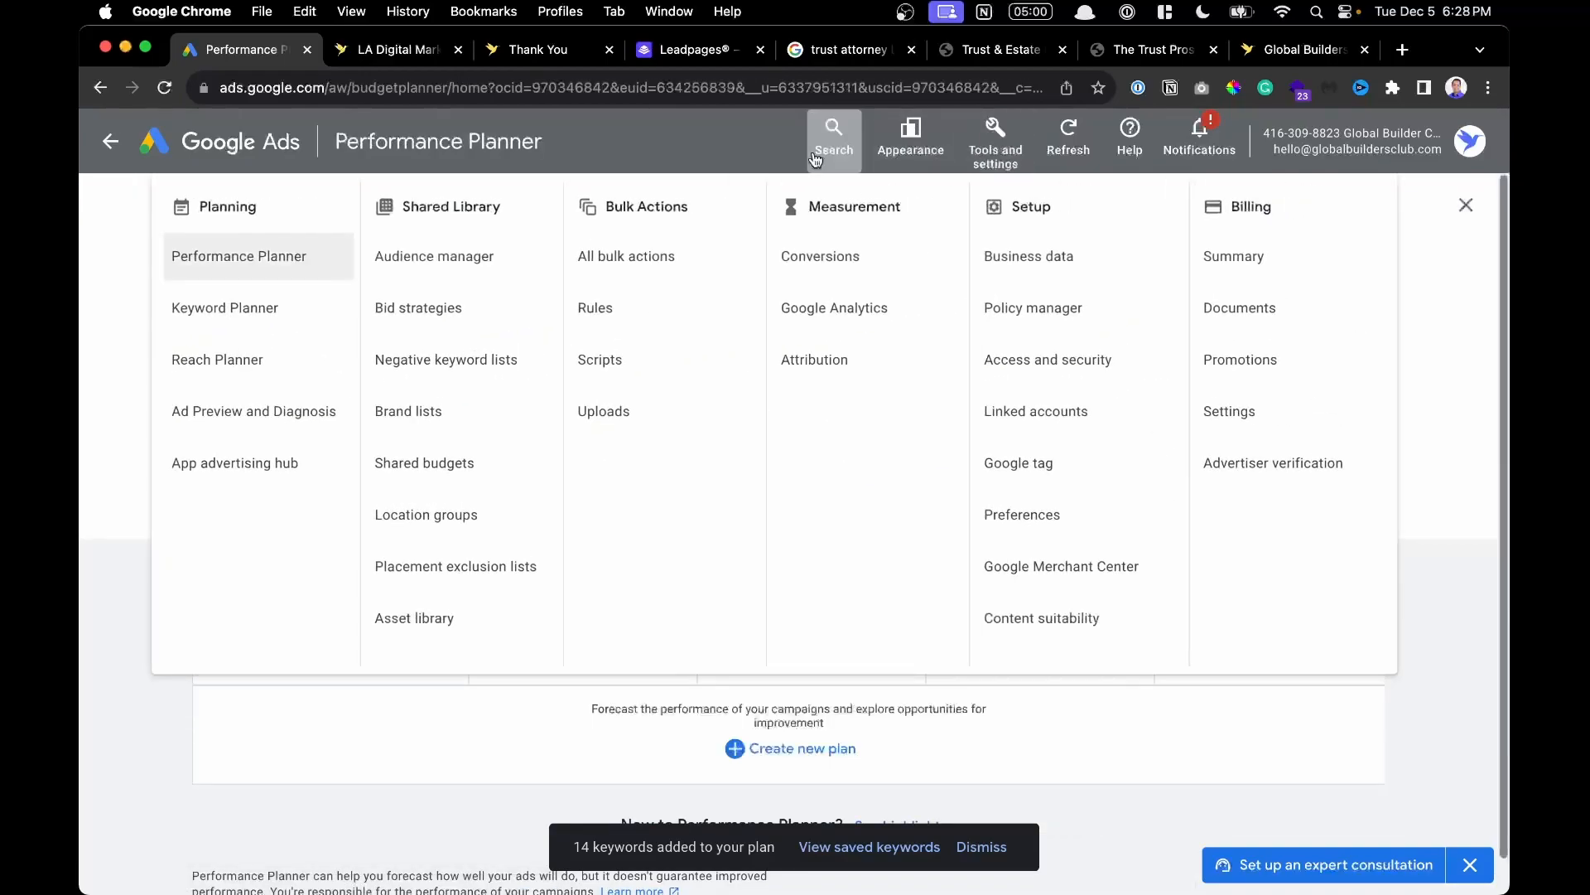
{"action": "left_click", "coordinate": [280, 328]}
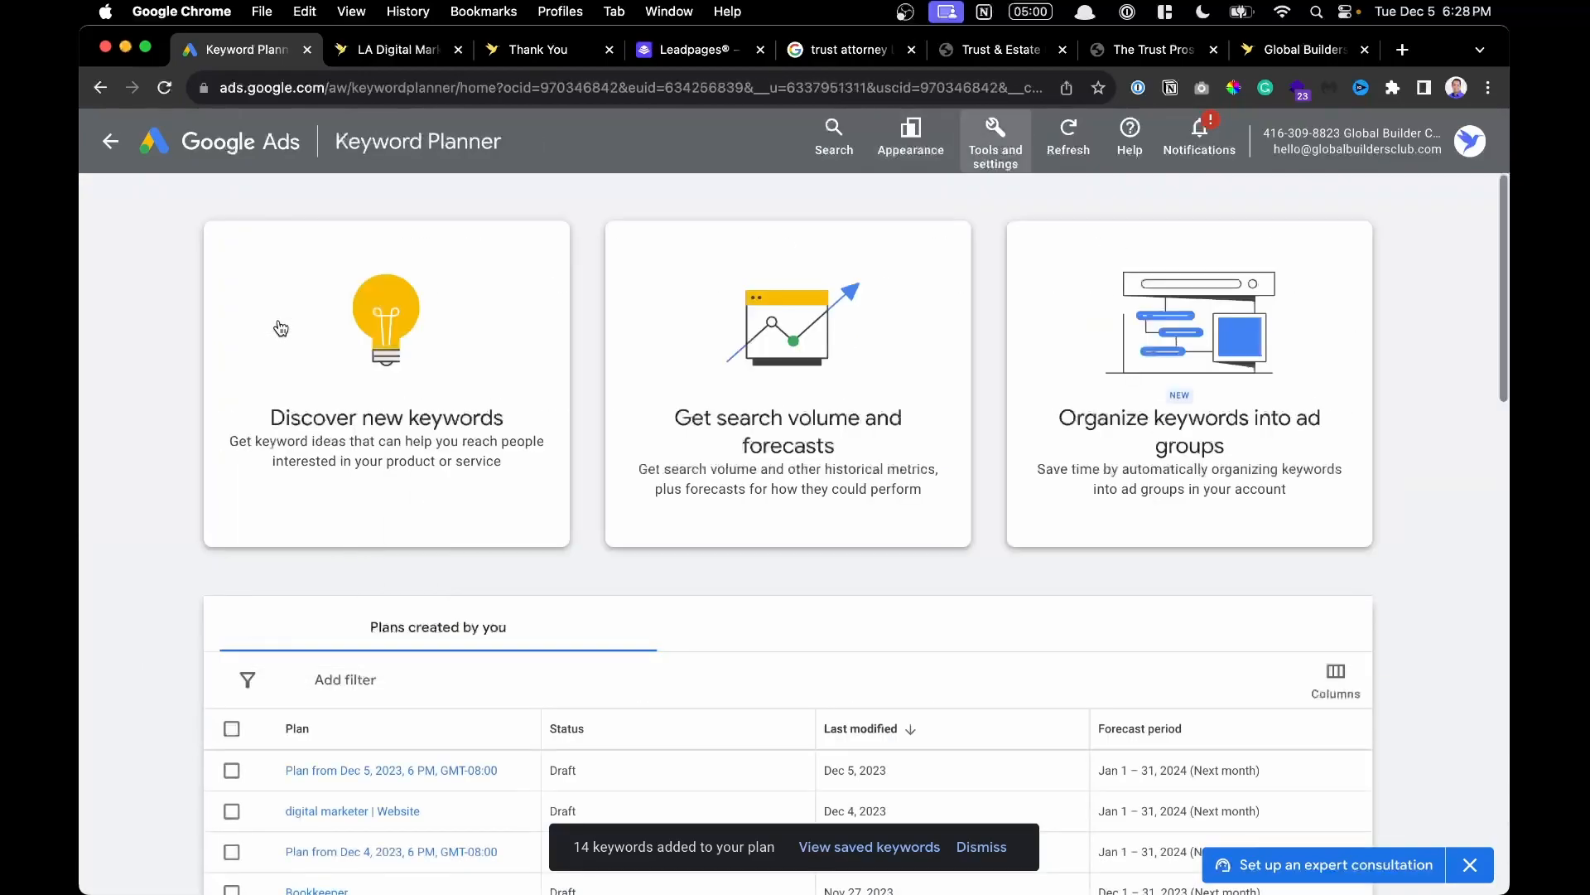
{"action": "left_click", "coordinate": [419, 401]}
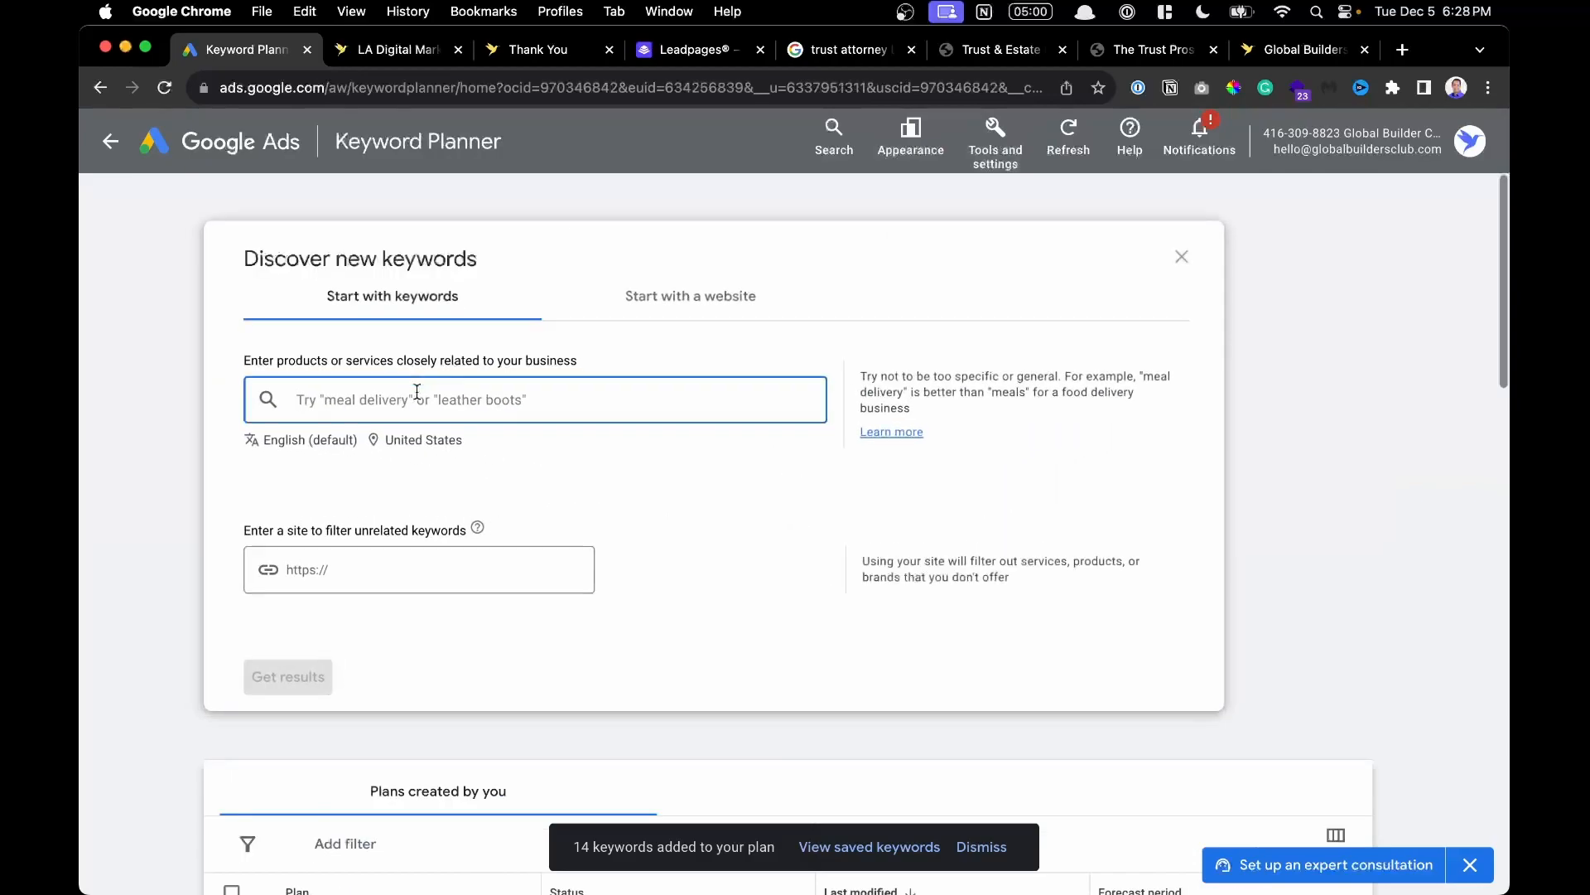
{"action": "scroll", "coordinate": [710, 307], "scroll_direction": "up", "scroll_amount": 3}
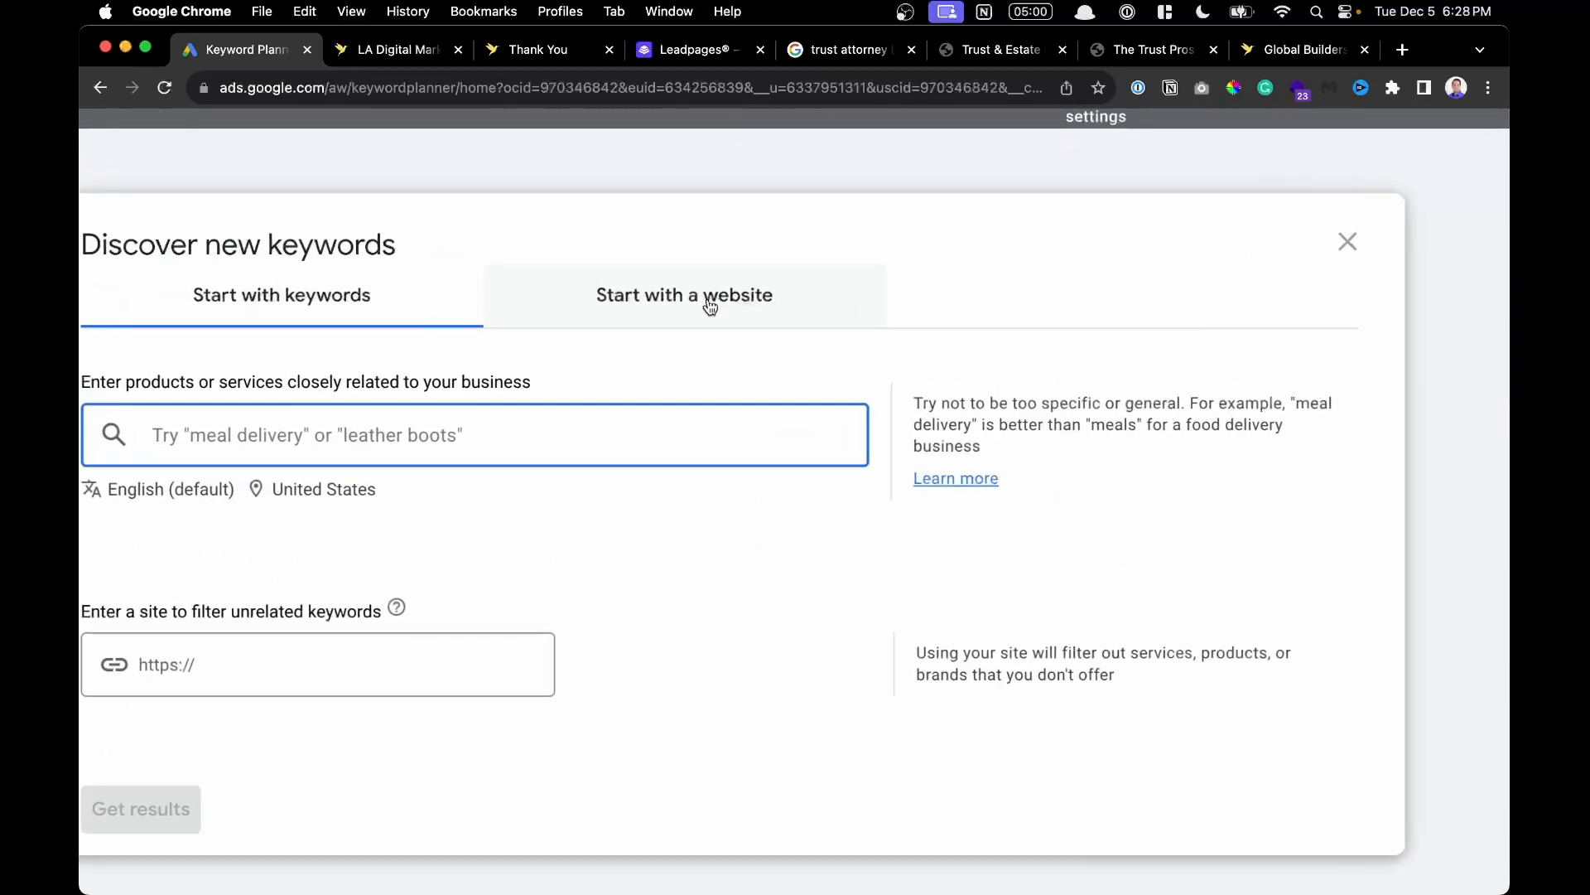
{"action": "left_click", "coordinate": [710, 306]}
{"action": "scroll", "coordinate": [710, 306], "scroll_direction": "left", "scroll_amount": 3}
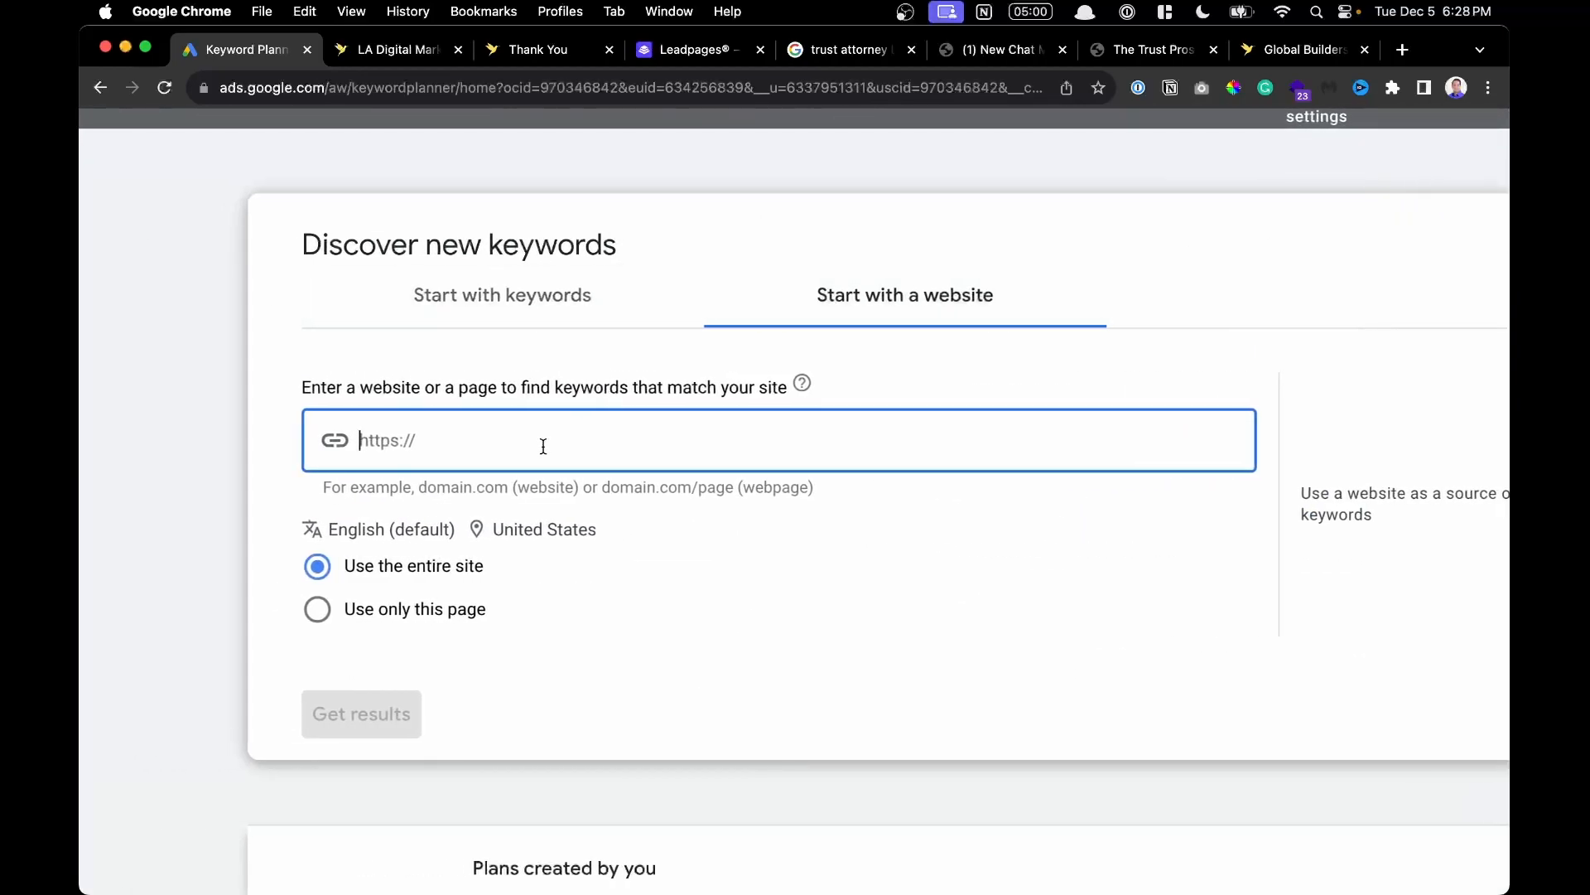
{"action": "type", "text": "https://www.stonesalluslaw.com/wills-trusts-estate-planning/estate-planning-attorneys/"}
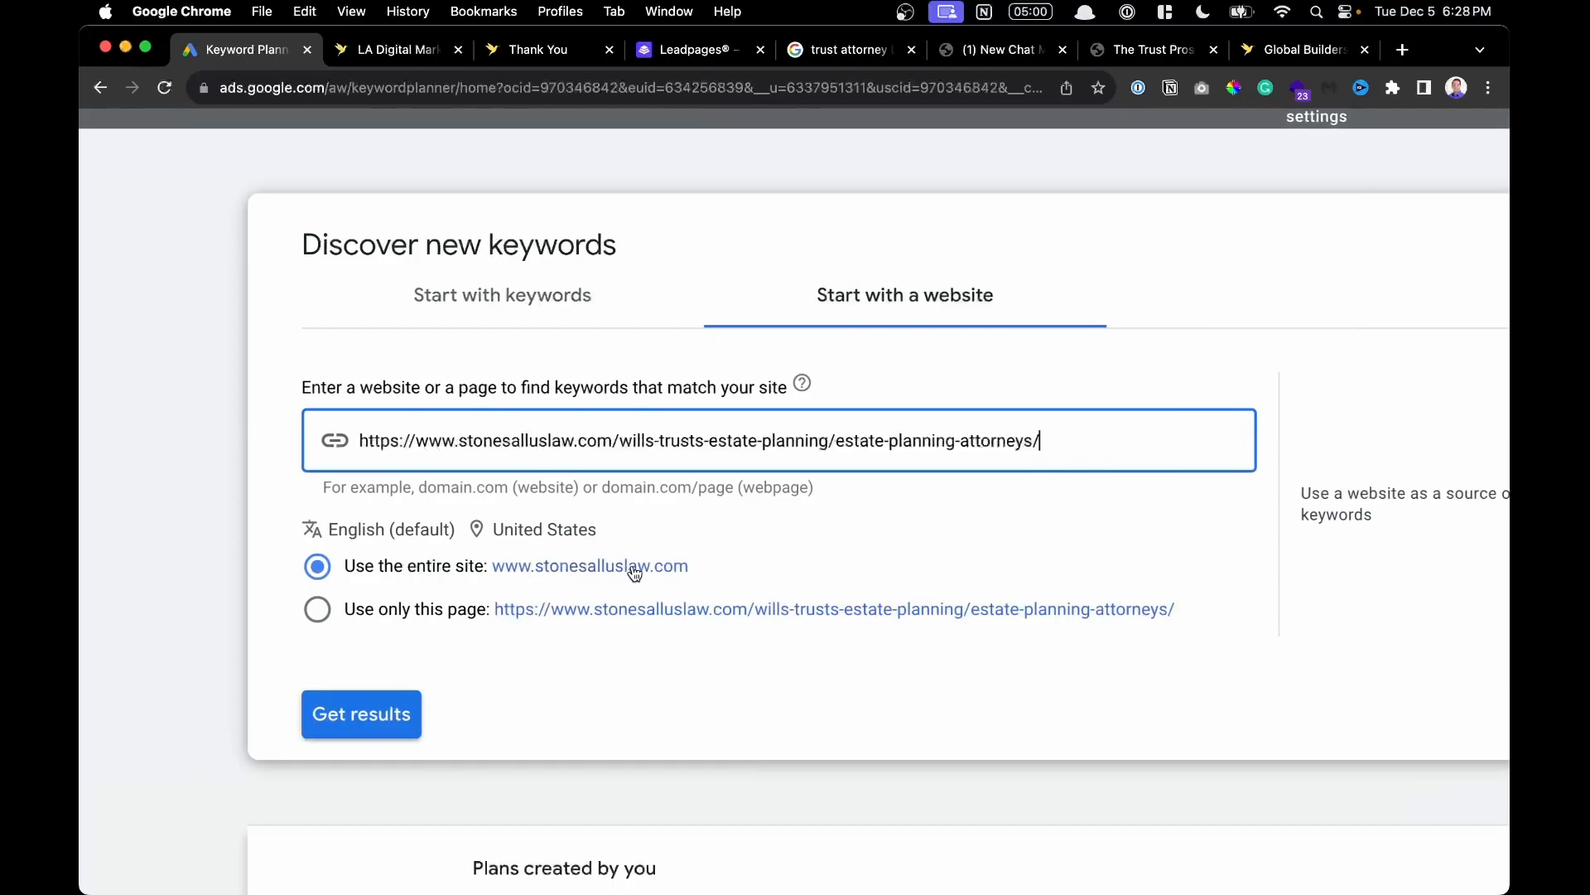
{"action": "left_click", "coordinate": [445, 619]}
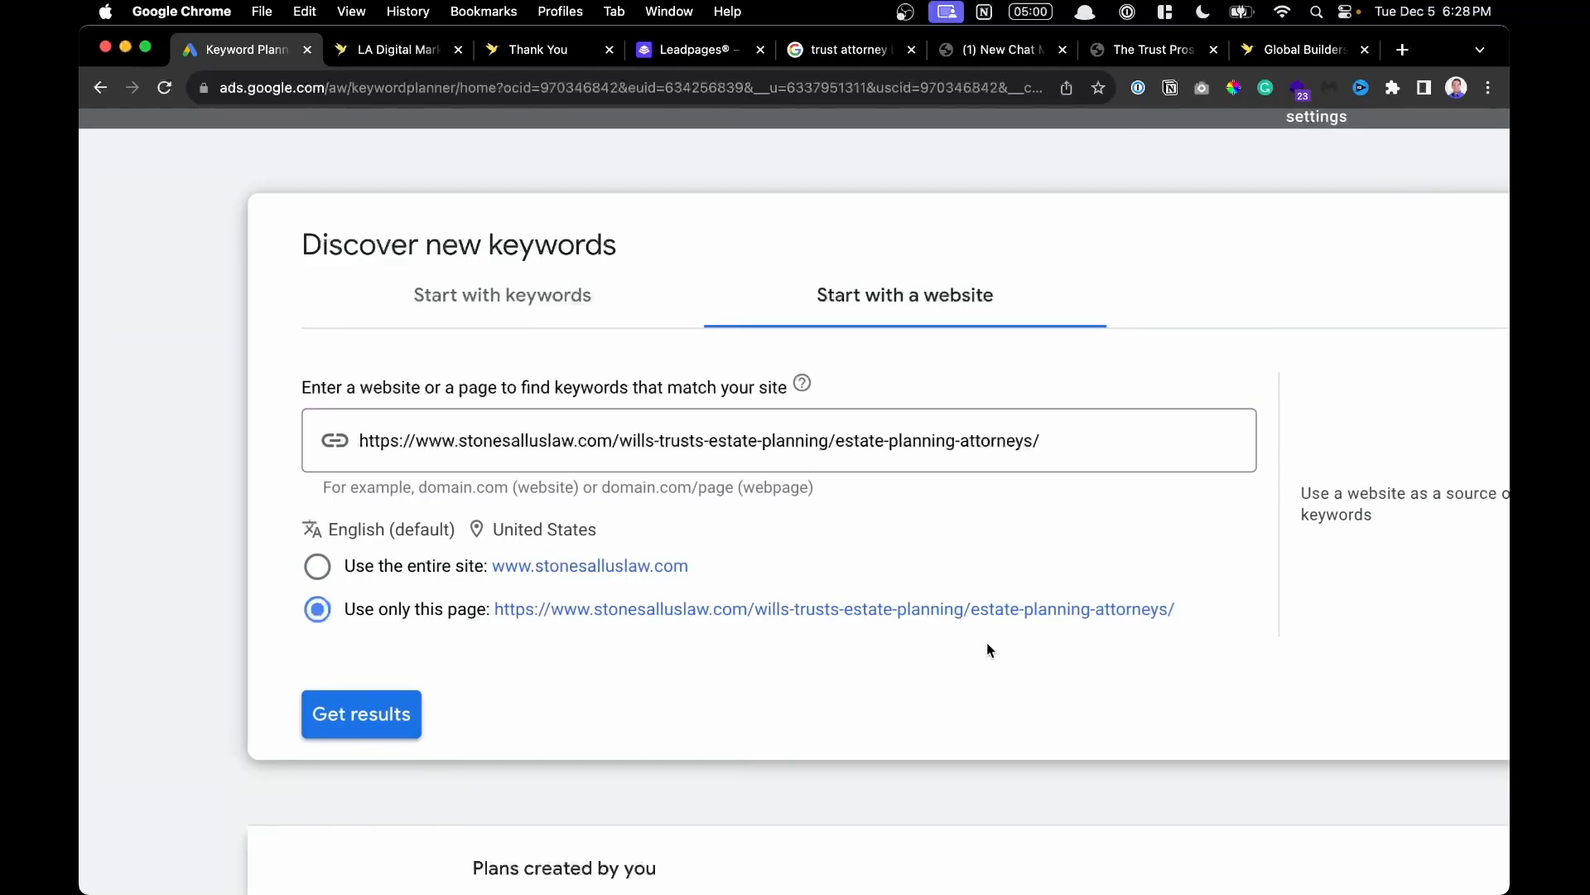
{"action": "left_click", "coordinate": [389, 718]}
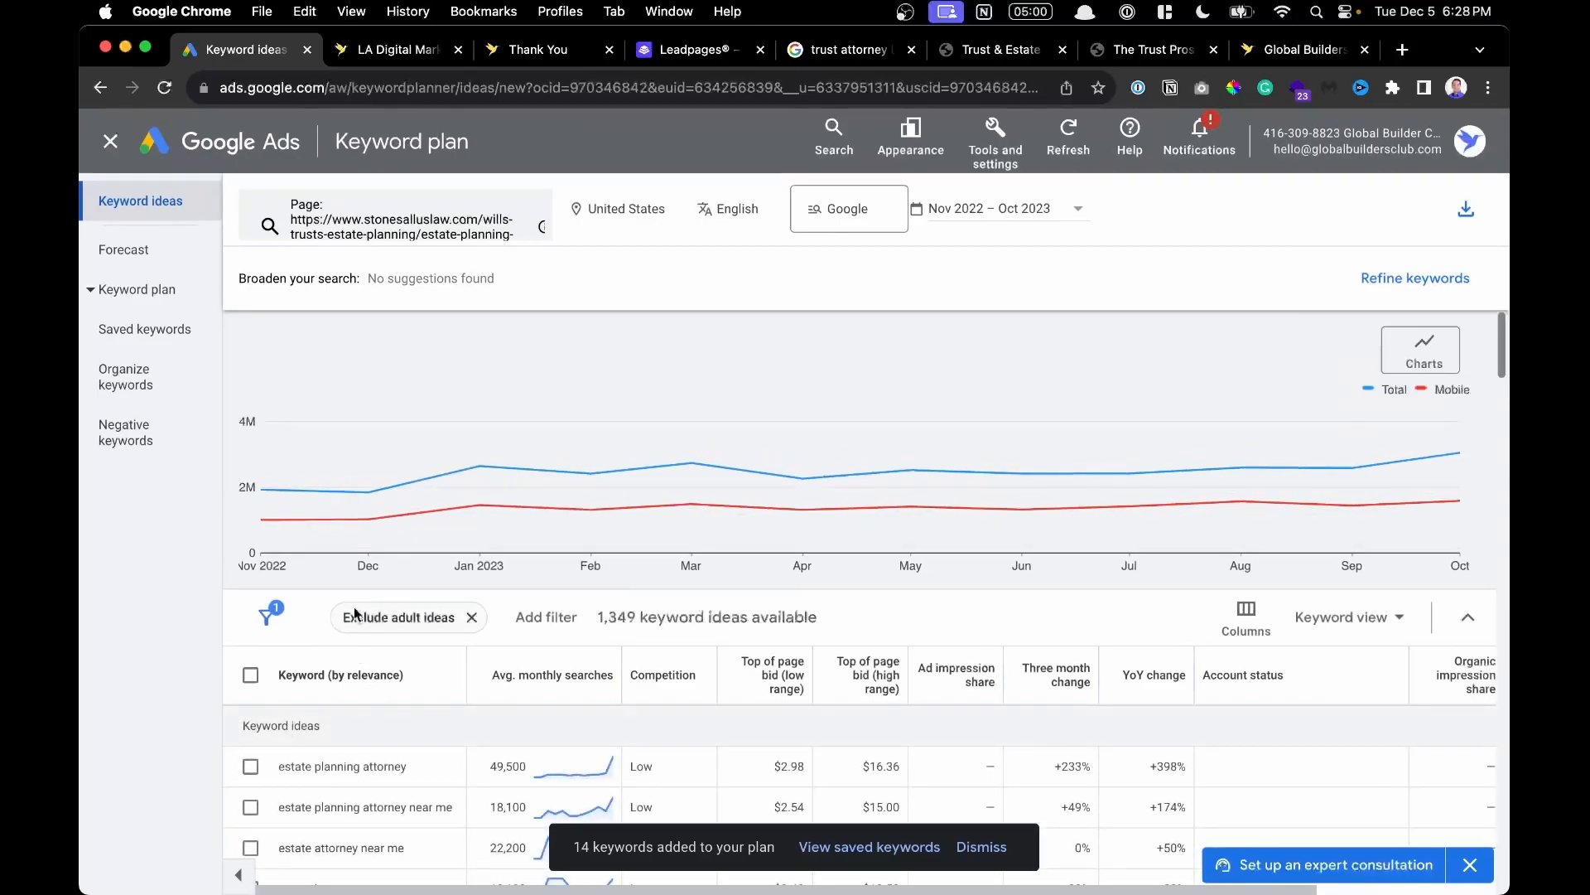
Select the first eight keyword ideas, from "estate planning attorney" through "estate planning lawyer".
{"action": "scroll", "coordinate": [355, 613], "scroll_direction": "down", "scroll_amount": 3}
{"action": "scroll", "coordinate": [355, 613], "scroll_direction": "up", "scroll_amount": 2}
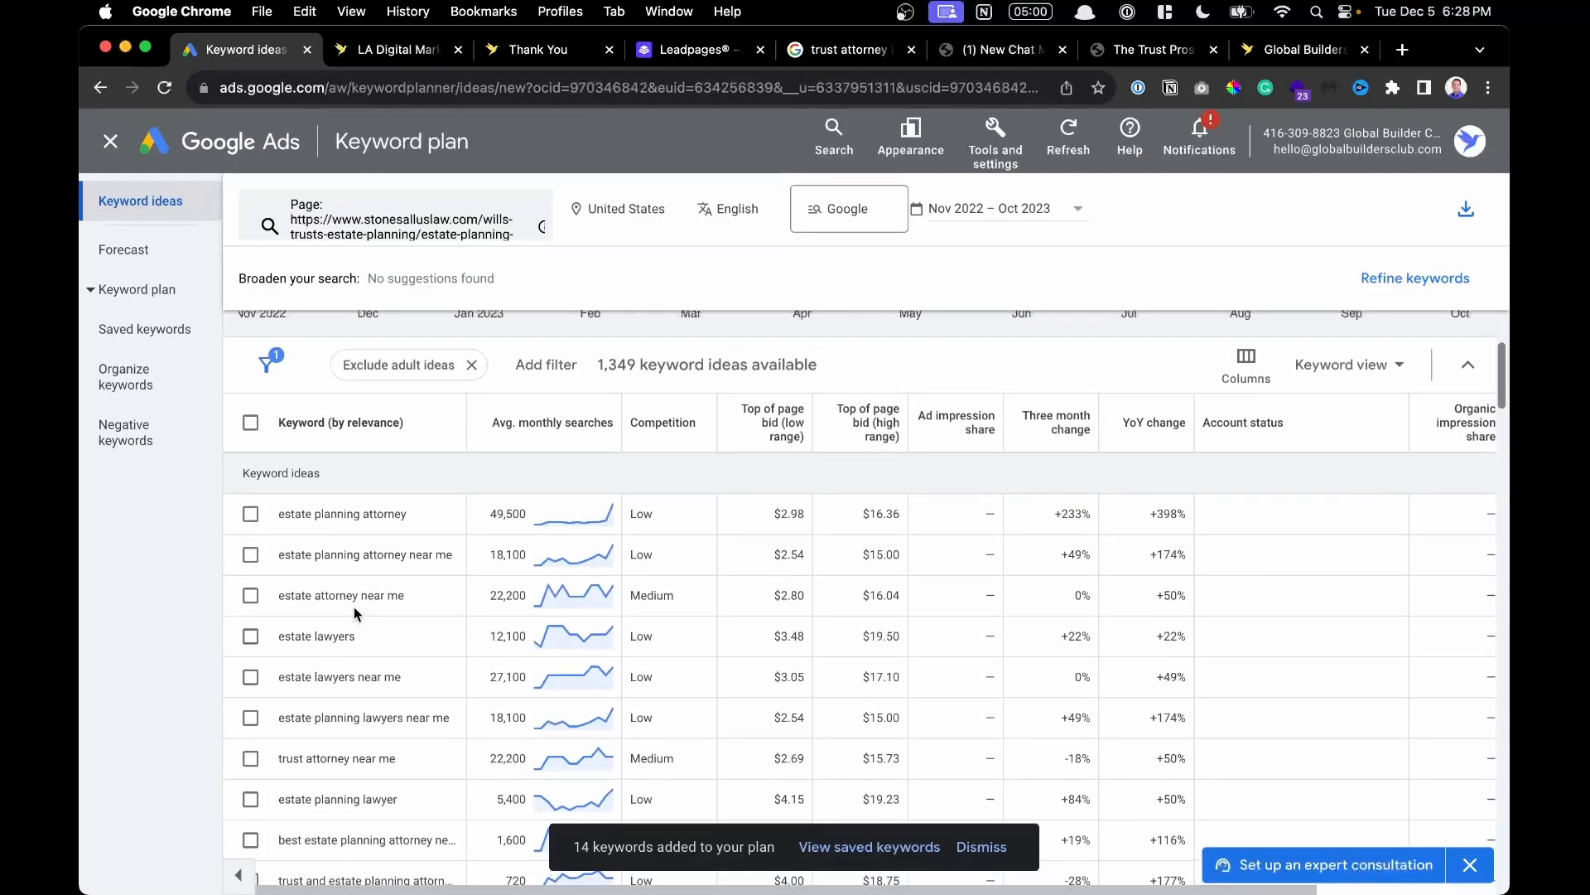
{"action": "left_click", "coordinate": [256, 522]}
{"action": "scroll", "coordinate": [258, 528], "scroll_direction": "up", "scroll_amount": 5}
{"action": "left_click", "coordinate": [253, 563]}
{"action": "scroll", "coordinate": [256, 563], "scroll_direction": "down", "scroll_amount": 2}
{"action": "scroll", "coordinate": [256, 555], "scroll_direction": "down", "scroll_amount": 3}
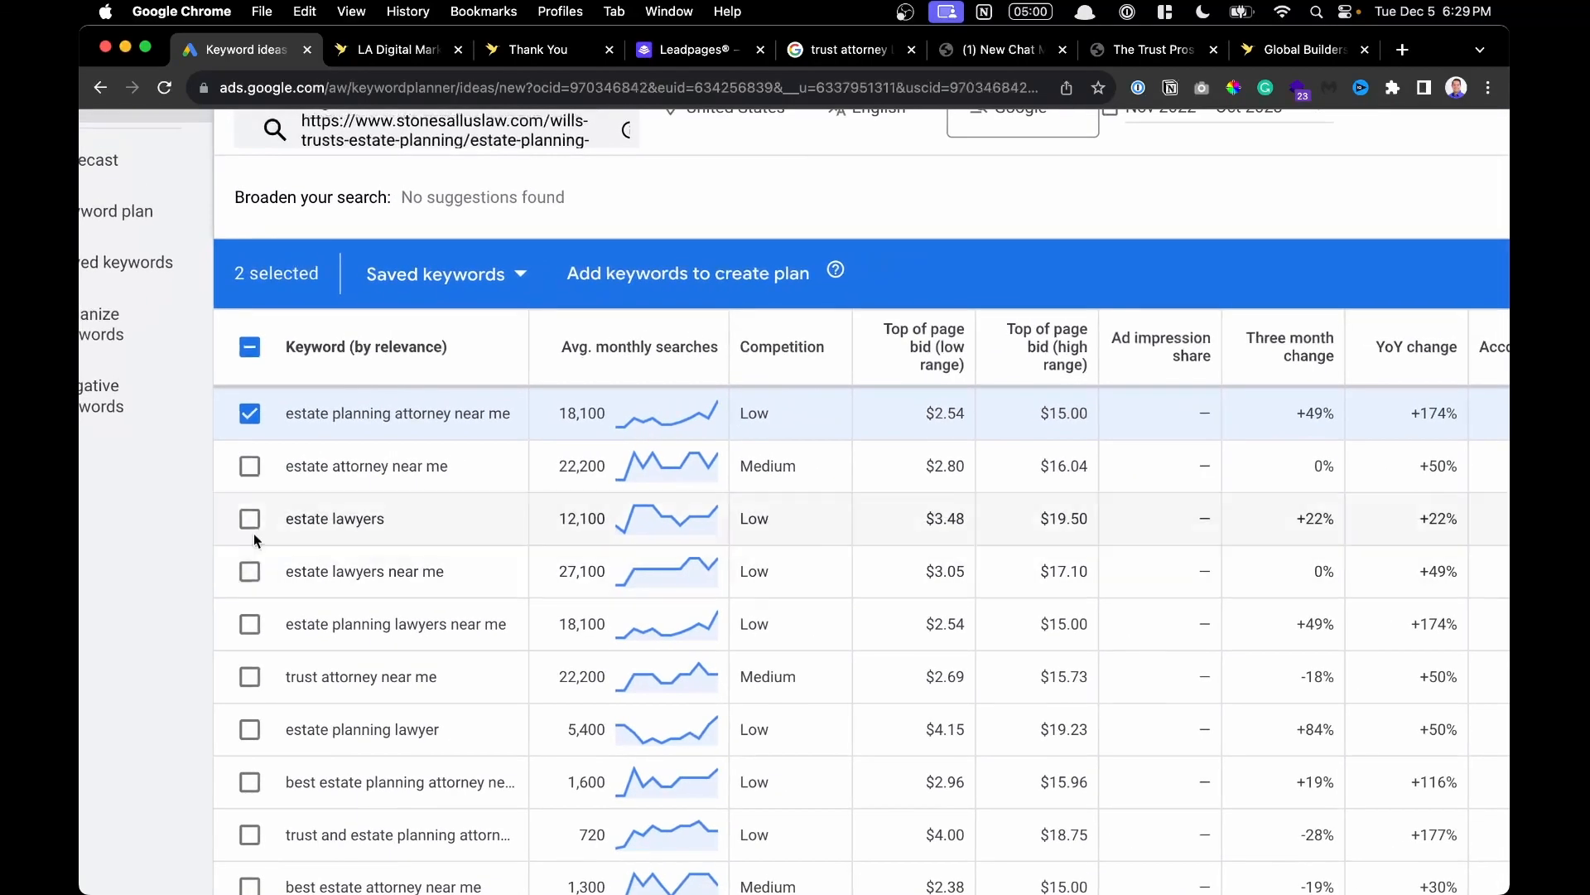
{"action": "left_click", "coordinate": [250, 466]}
{"action": "left_click", "coordinate": [250, 519]}
{"action": "left_click", "coordinate": [249, 570]}
{"action": "left_click", "coordinate": [249, 624]}
{"action": "left_click", "coordinate": [249, 677]}
{"action": "left_click", "coordinate": [249, 729]}
Sort the keyword ideas by average monthly searches, highest first.
{"action": "scroll", "coordinate": [251, 741], "scroll_direction": "down", "scroll_amount": 3}
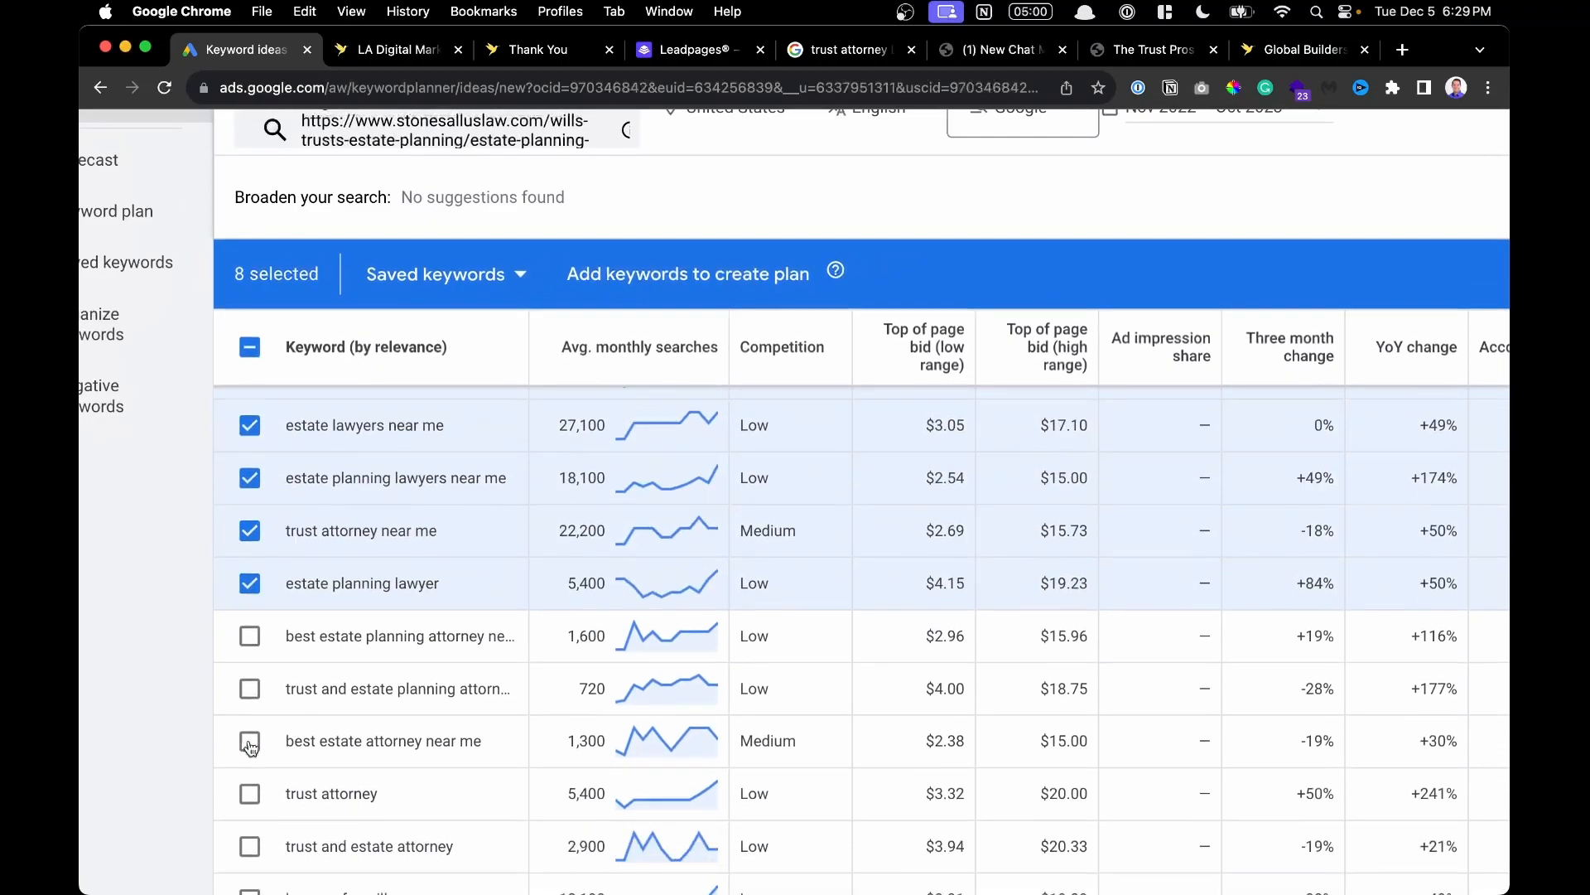
{"action": "scroll", "coordinate": [624, 640], "scroll_direction": "up", "scroll_amount": 5}
{"action": "scroll", "coordinate": [625, 640], "scroll_direction": "down", "scroll_amount": 3}
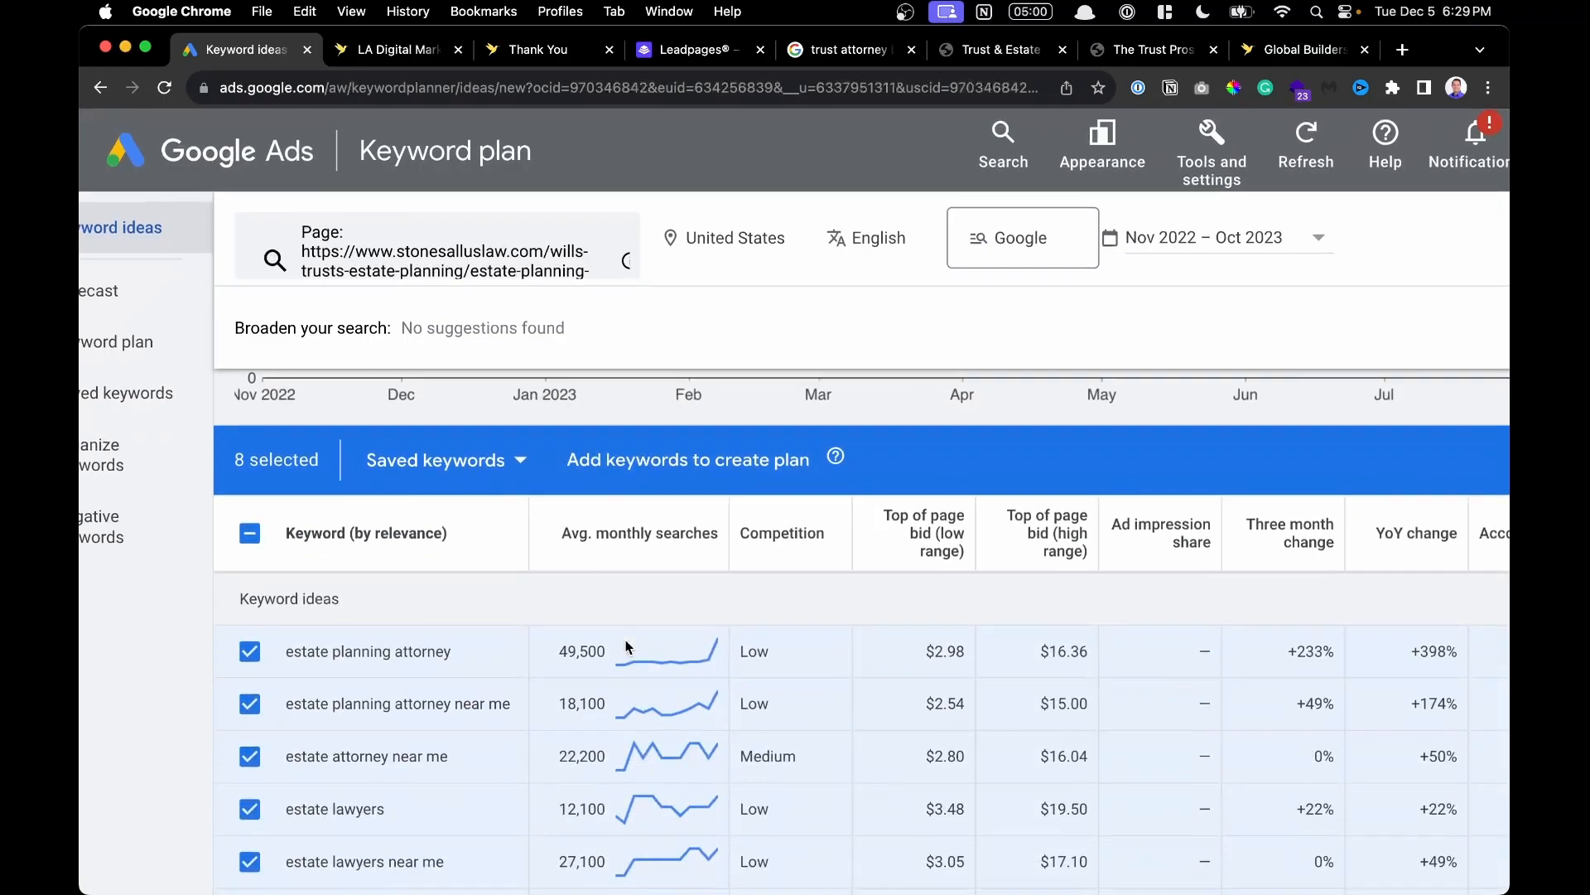
{"action": "left_click", "coordinate": [663, 538]}
{"action": "scroll", "coordinate": [828, 538], "scroll_direction": "down", "scroll_amount": 1}
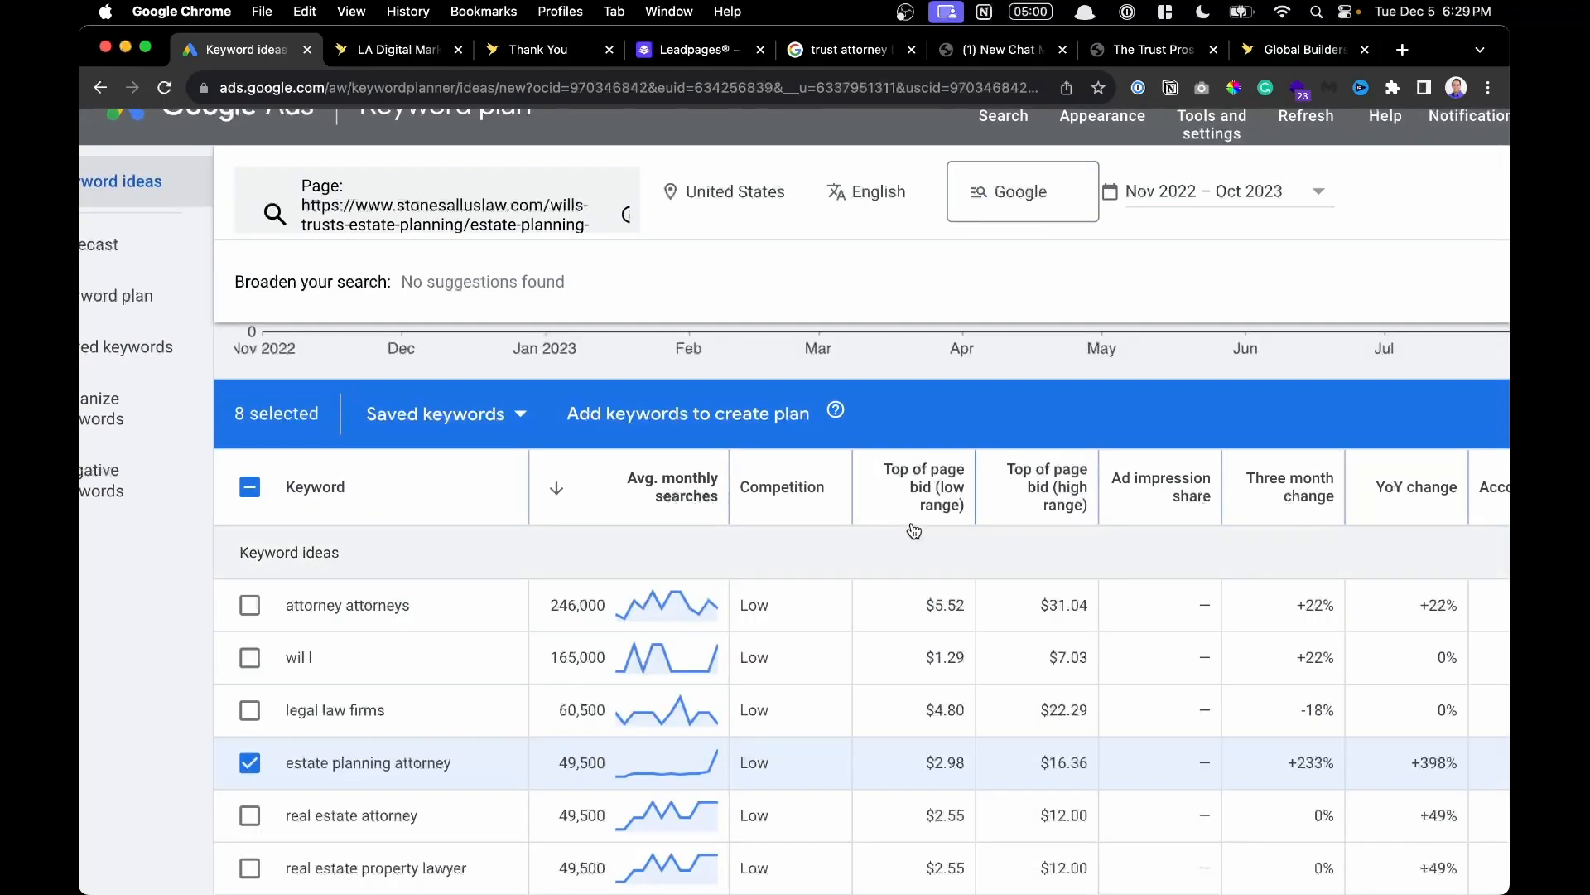
Also select "estate planning for lawyers", "trust and will", "trust will" and "willand trust", and add all selected keywords to a new plan.
{"action": "scroll", "coordinate": [914, 531], "scroll_direction": "down", "scroll_amount": 5}
{"action": "scroll", "coordinate": [631, 506], "scroll_direction": "up", "scroll_amount": 3}
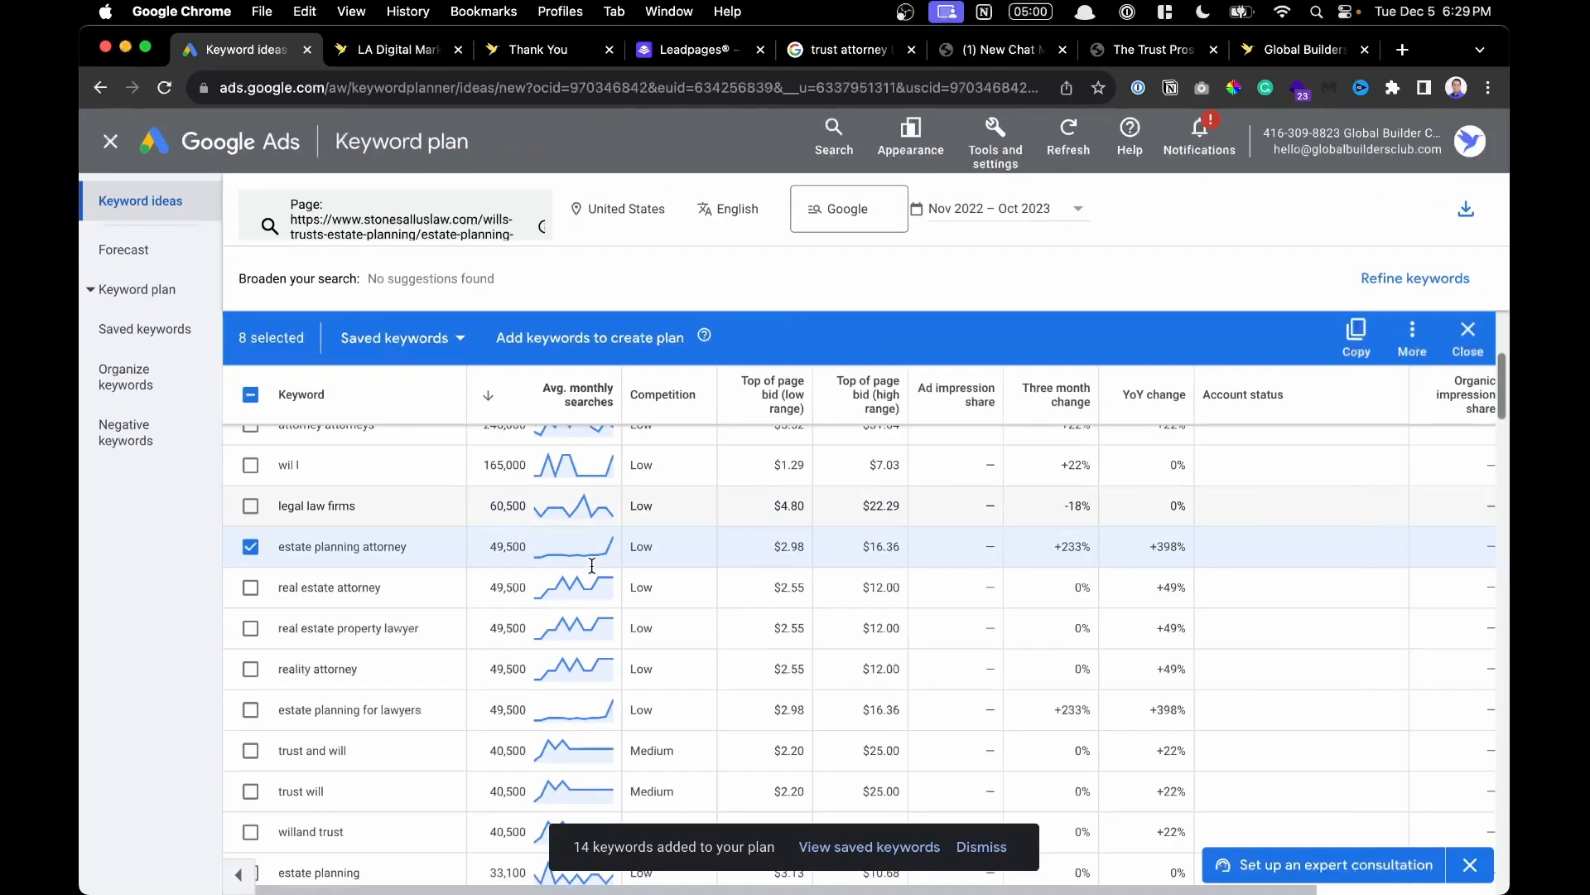
{"action": "scroll", "coordinate": [591, 564], "scroll_direction": "up", "scroll_amount": 5}
{"action": "scroll", "coordinate": [592, 568], "scroll_direction": "down", "scroll_amount": 6}
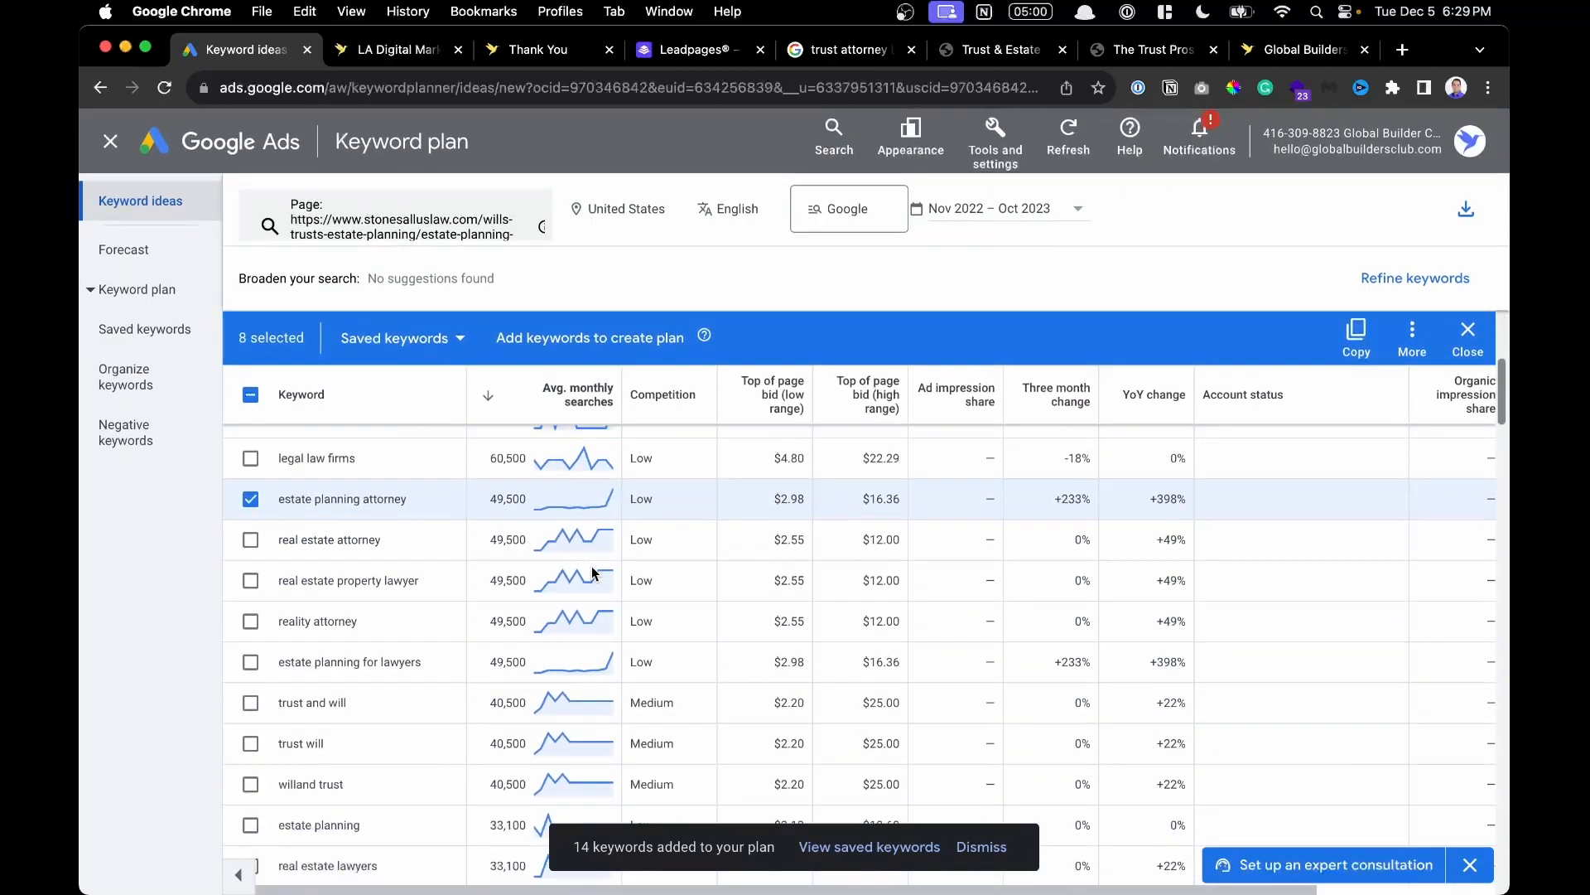
{"action": "scroll", "coordinate": [592, 572], "scroll_direction": "up", "scroll_amount": 3}
{"action": "scroll", "coordinate": [276, 568], "scroll_direction": "up", "scroll_amount": 5}
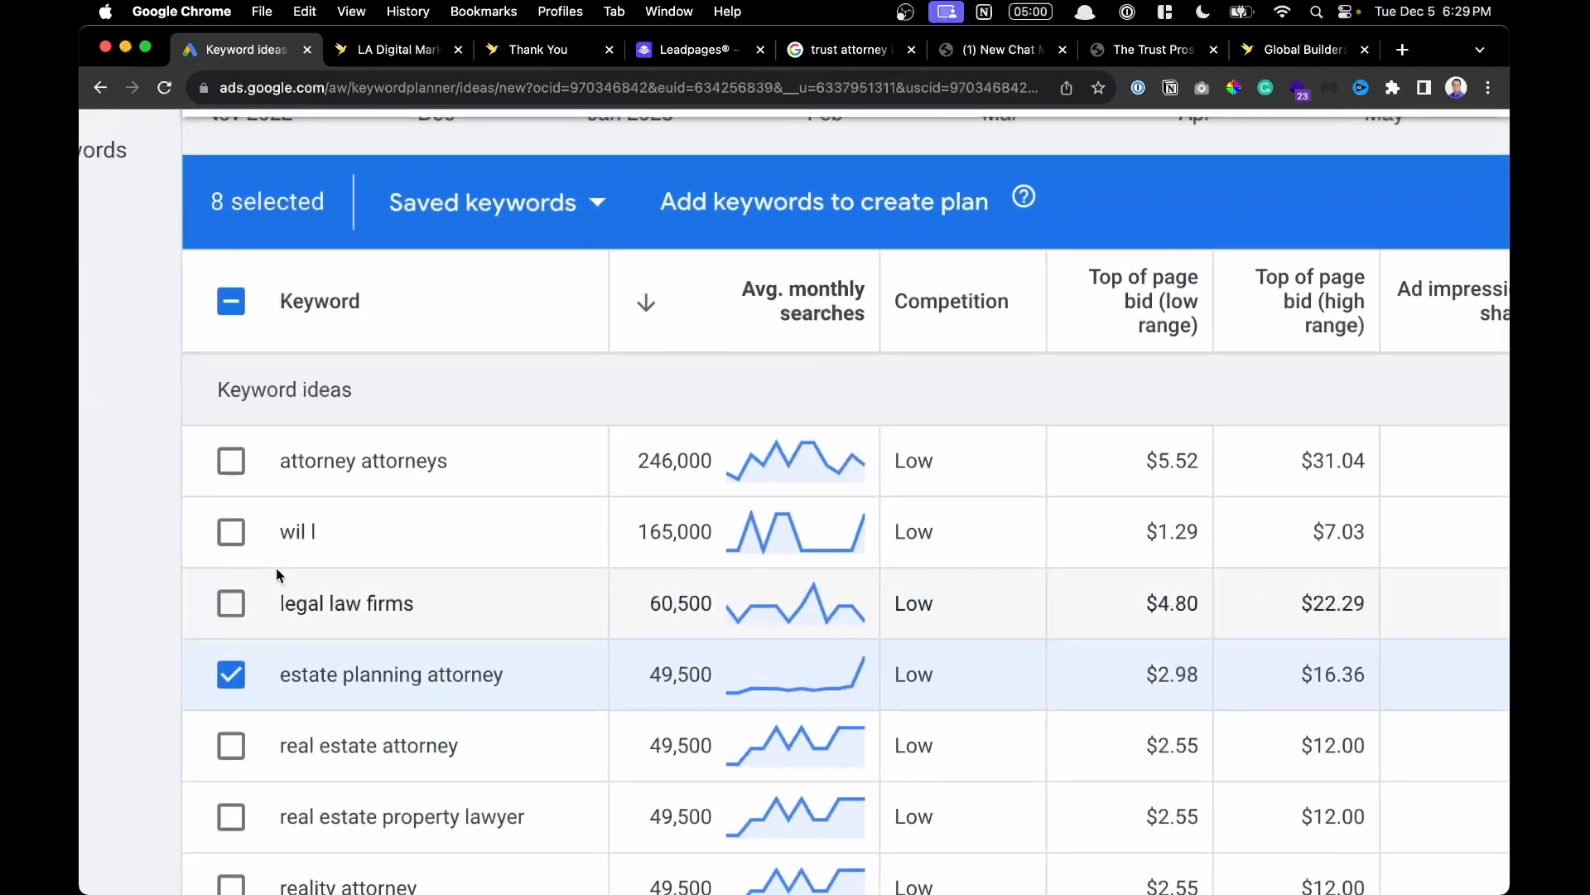
{"action": "scroll", "coordinate": [284, 568], "scroll_direction": "down", "scroll_amount": 3}
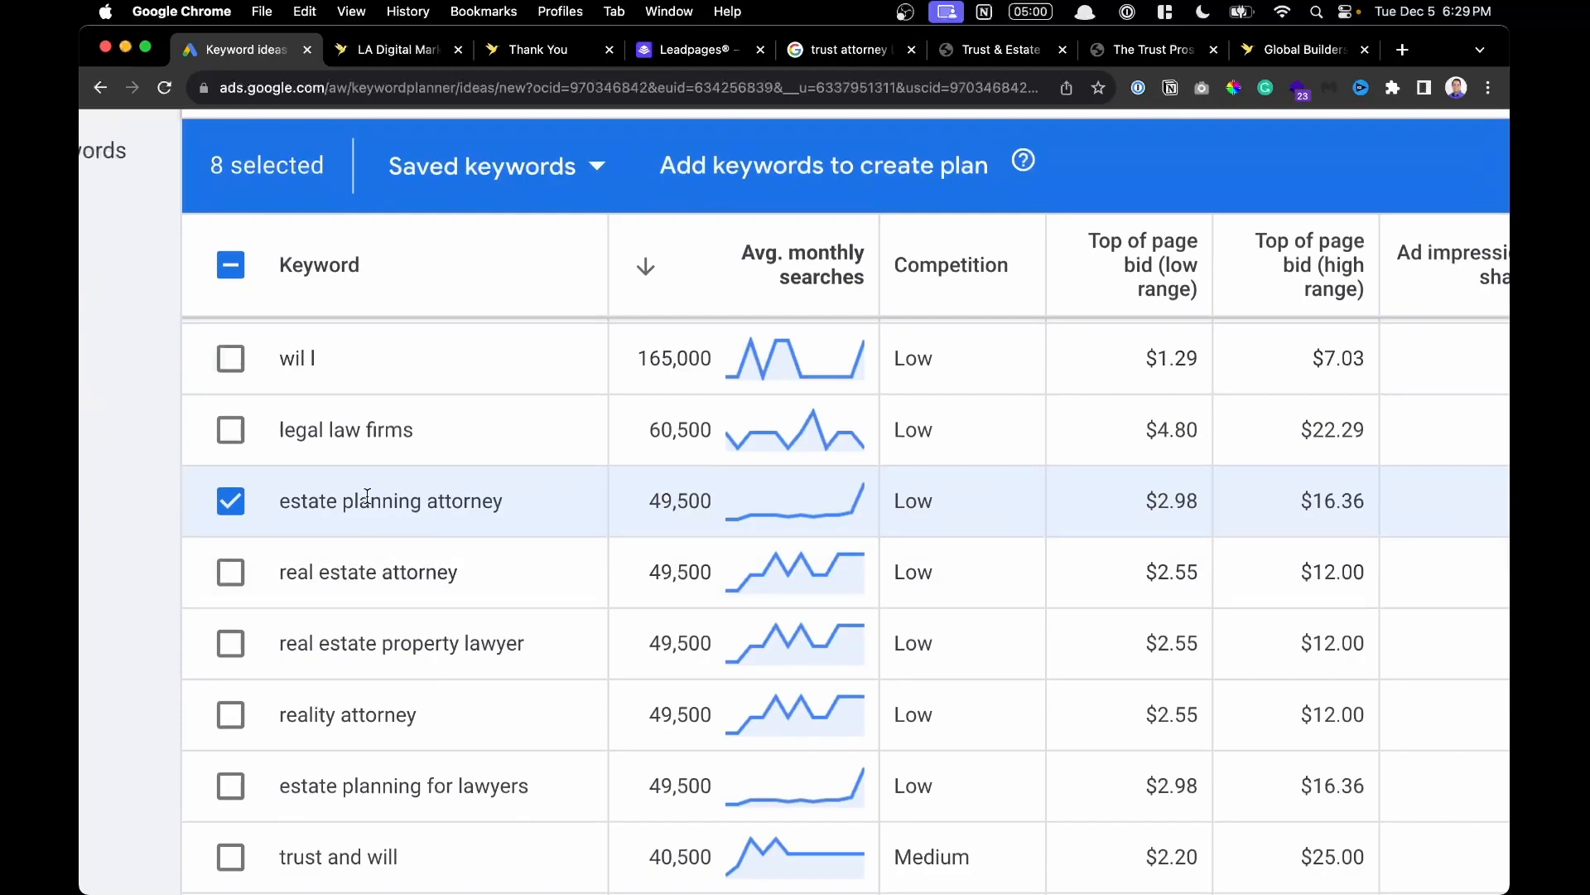
{"action": "scroll", "coordinate": [231, 621], "scroll_direction": "down", "scroll_amount": 2}
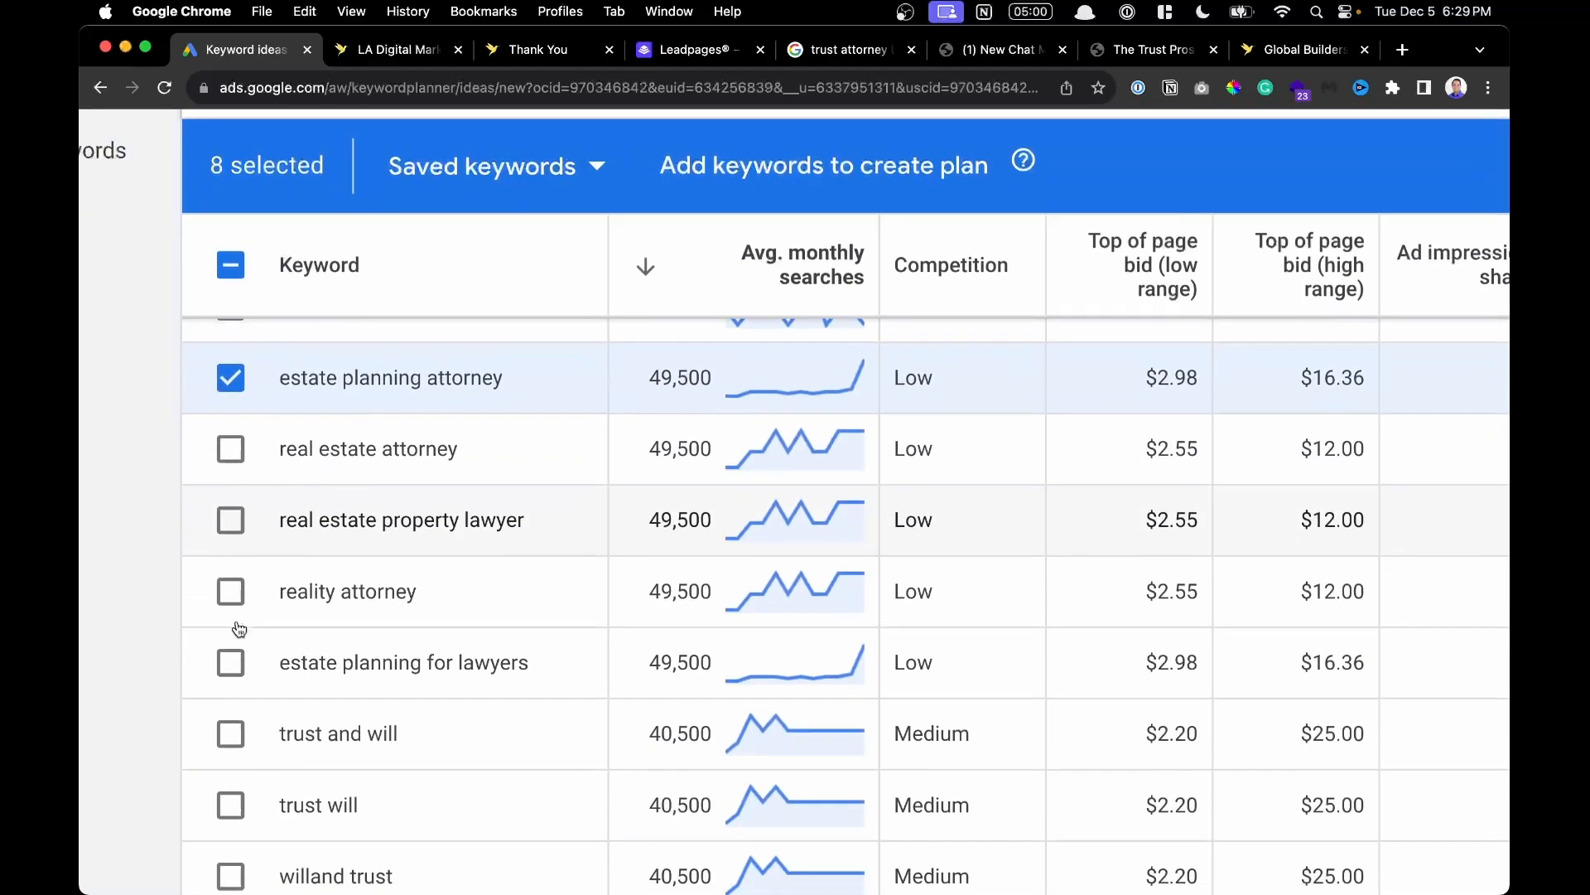
{"action": "left_click", "coordinate": [229, 708]}
{"action": "left_click", "coordinate": [229, 778]}
{"action": "left_click", "coordinate": [229, 853]}
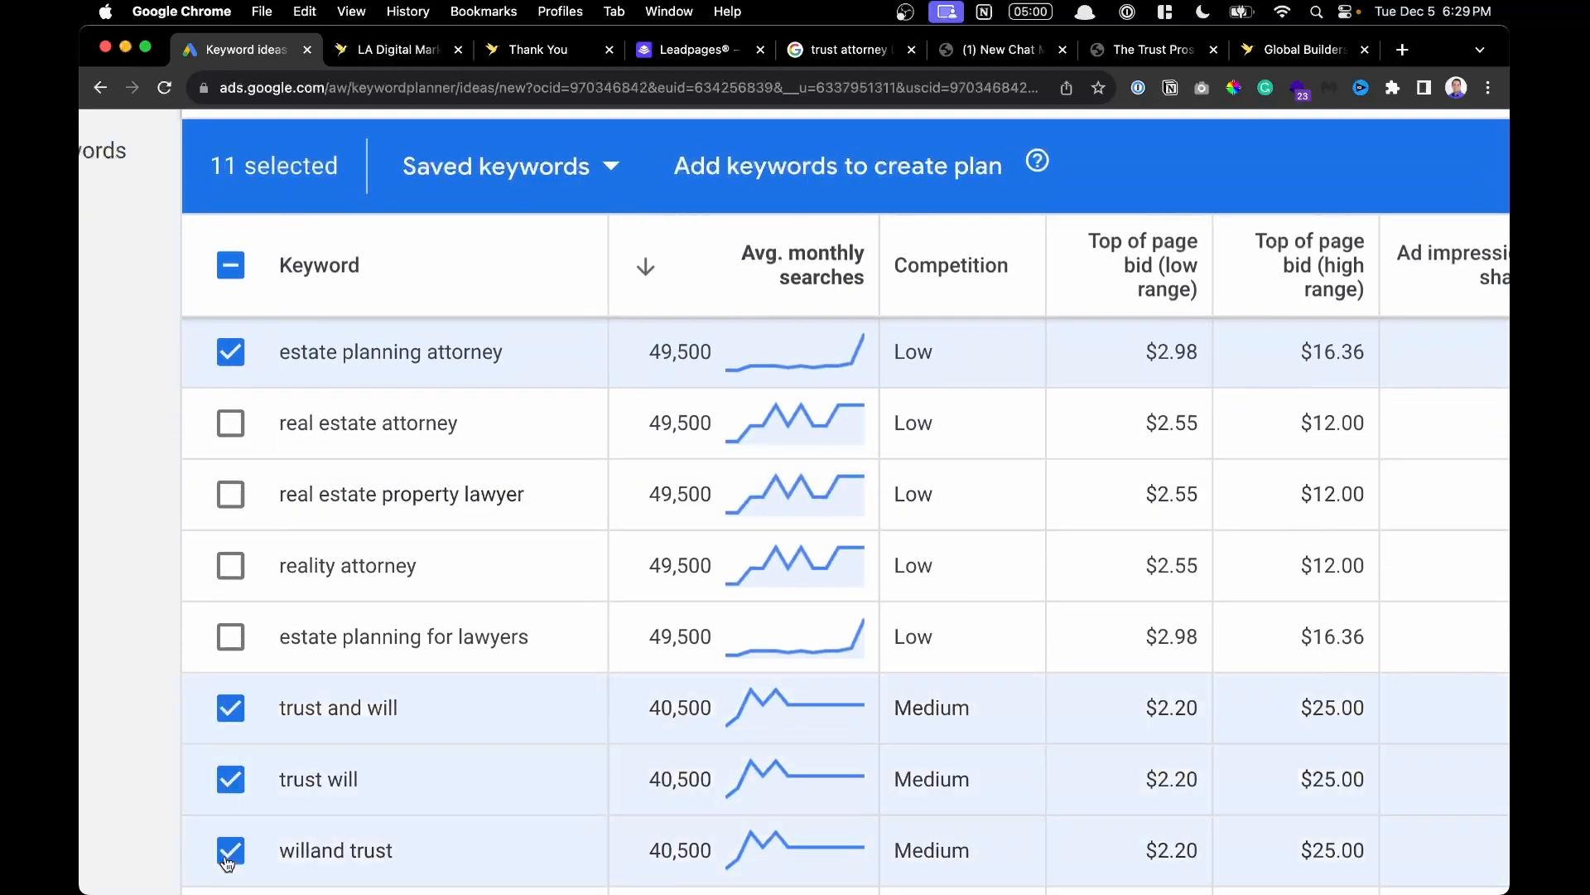
{"action": "left_click", "coordinate": [230, 637]}
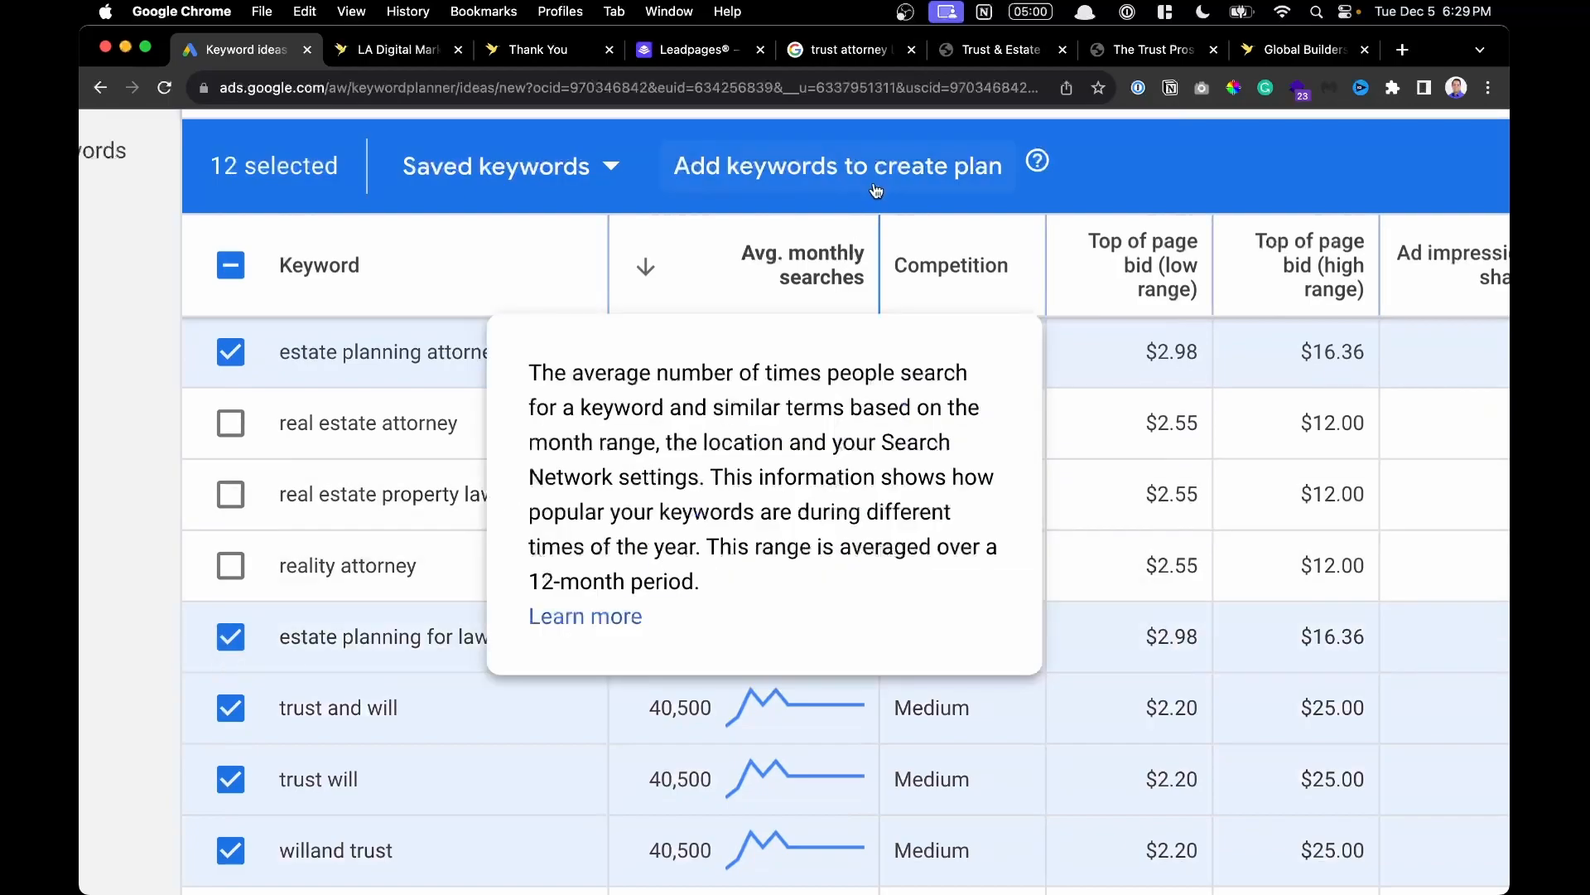
{"action": "left_click", "coordinate": [885, 183]}
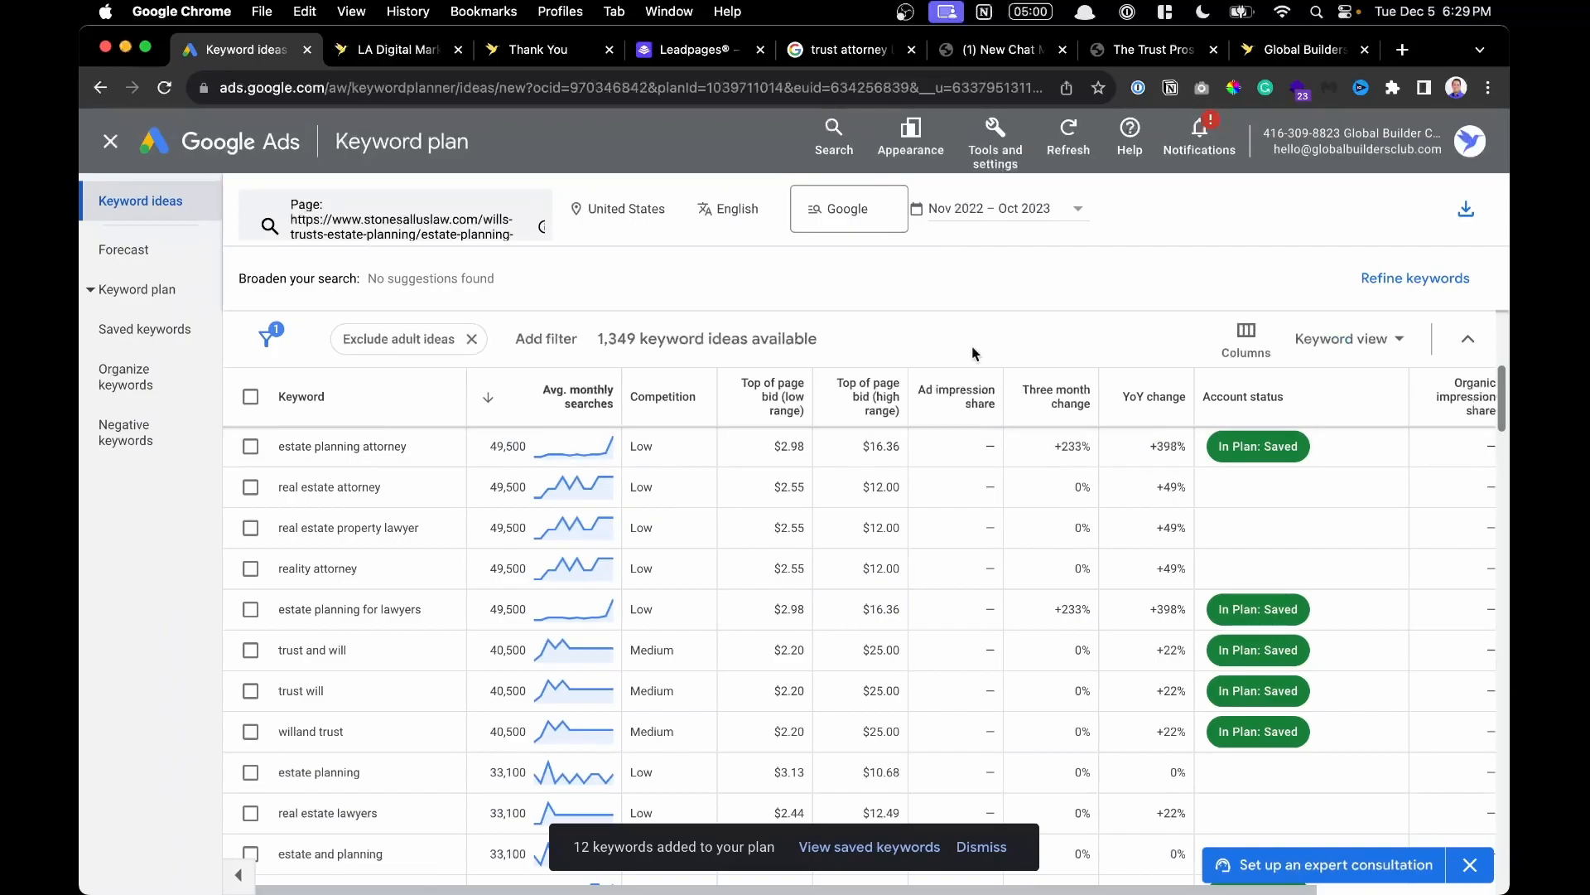
View the new plan's saved keywords and return to the keyword ideas.
{"action": "left_click", "coordinate": [450, 237]}
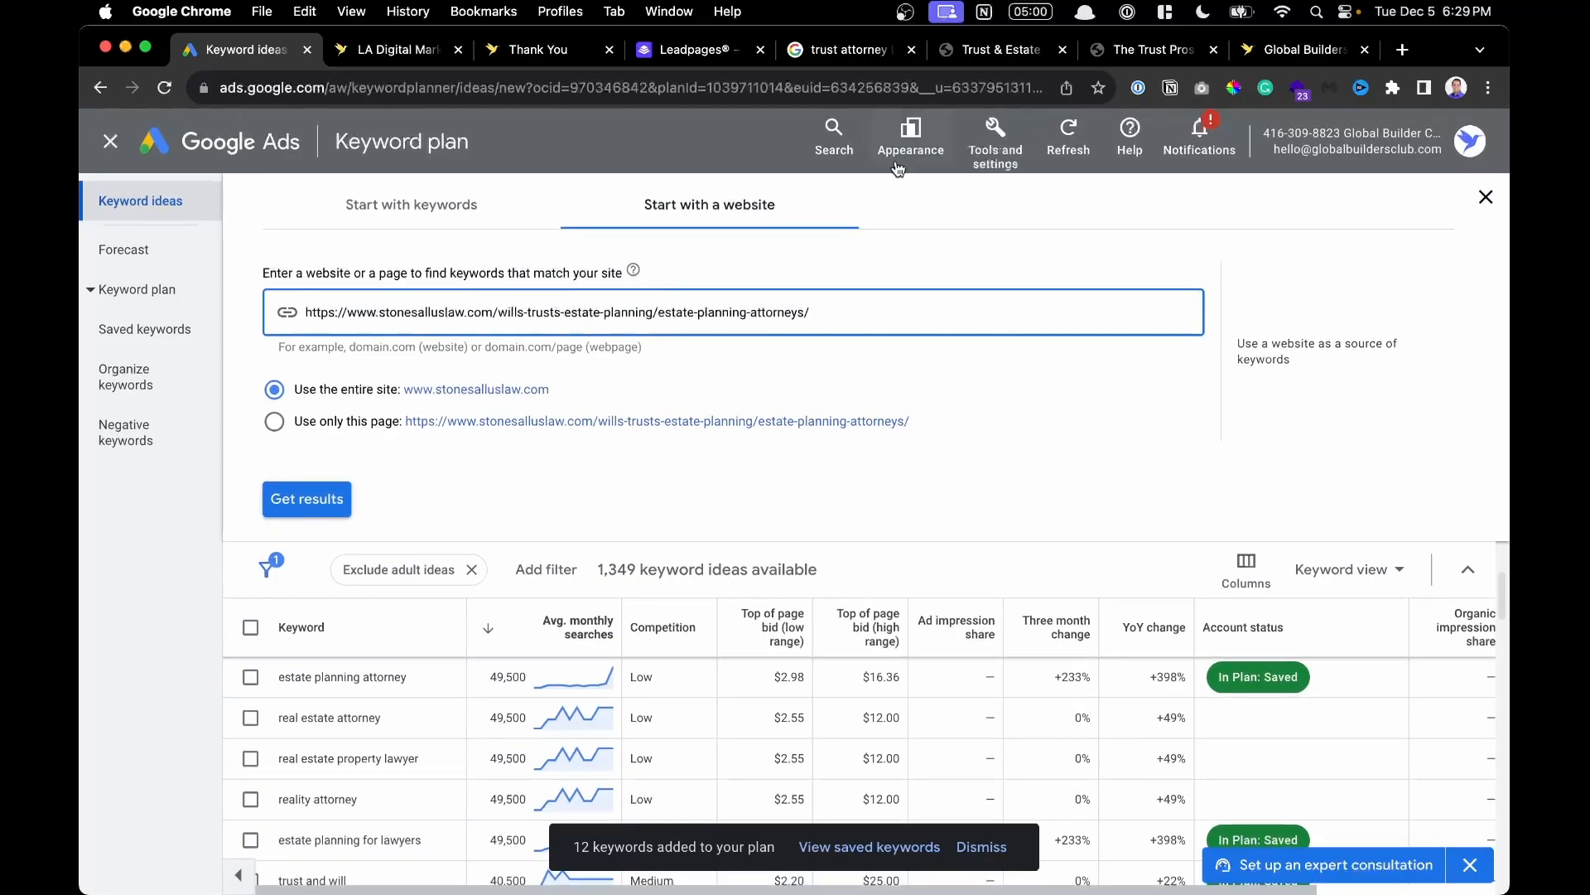
{"action": "left_click", "coordinate": [150, 331]}
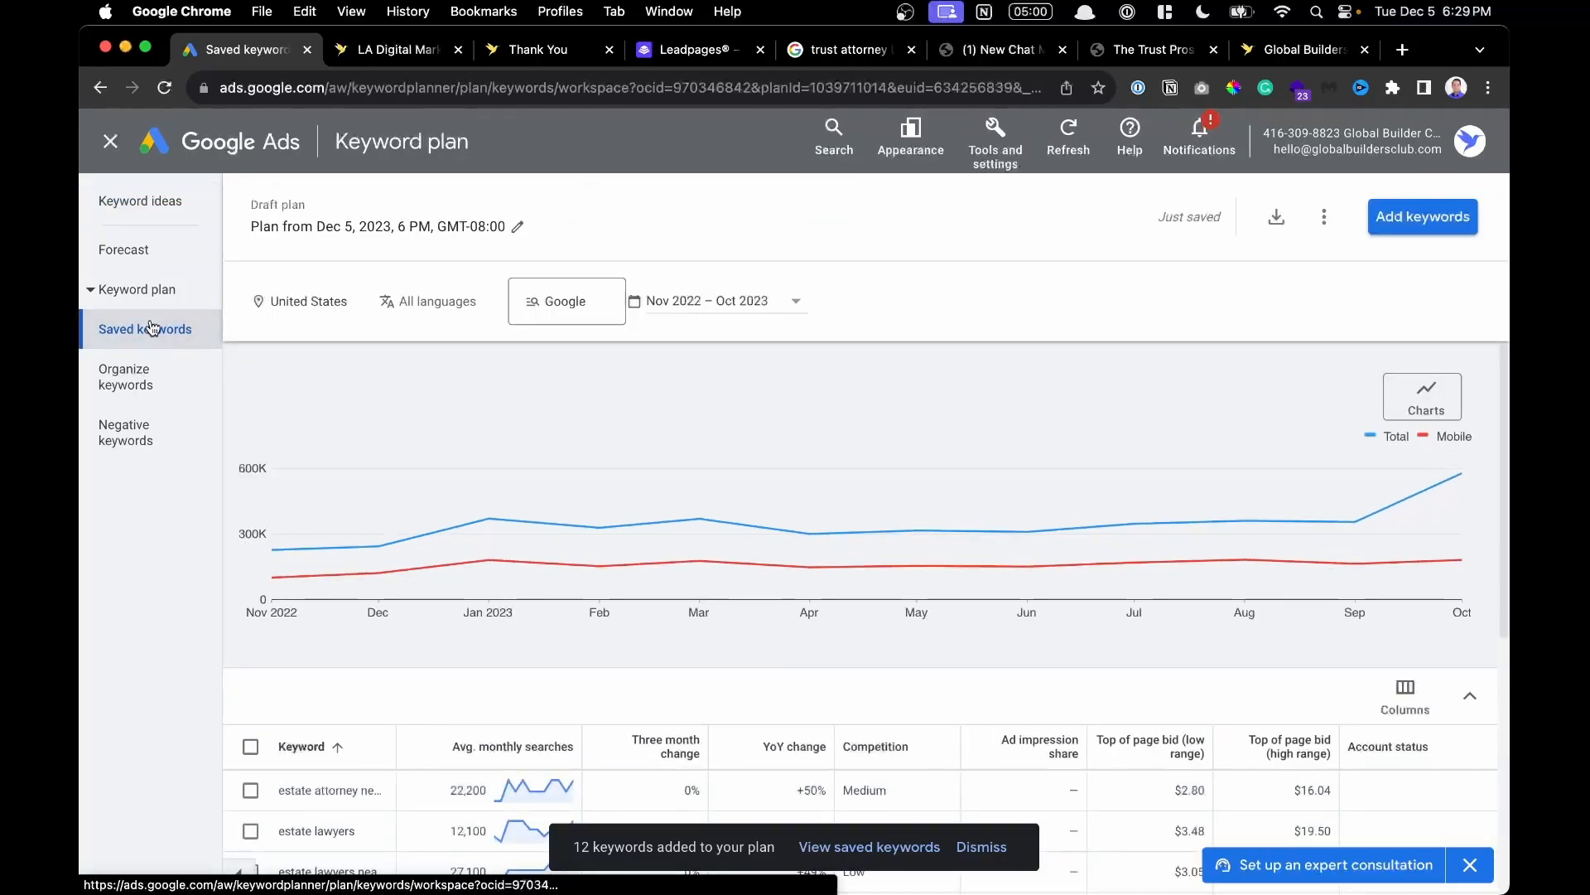
{"action": "left_click", "coordinate": [110, 207]}
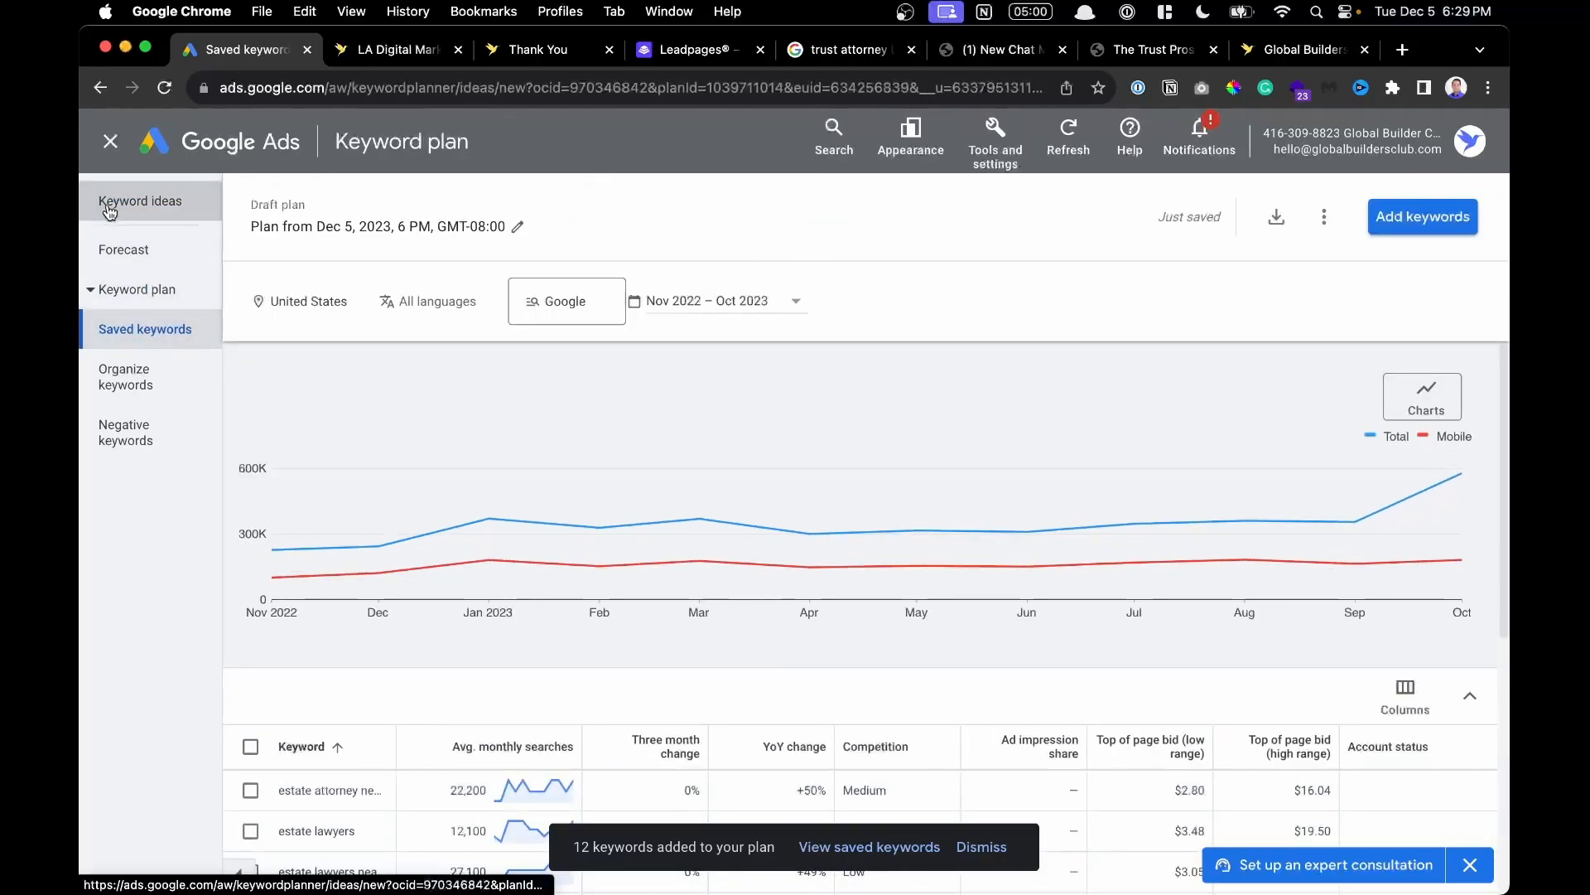
Return to the Keyword Planner home page and open the topmost draft plan from Dec 5, 2023.
{"action": "left_click", "coordinate": [995, 141]}
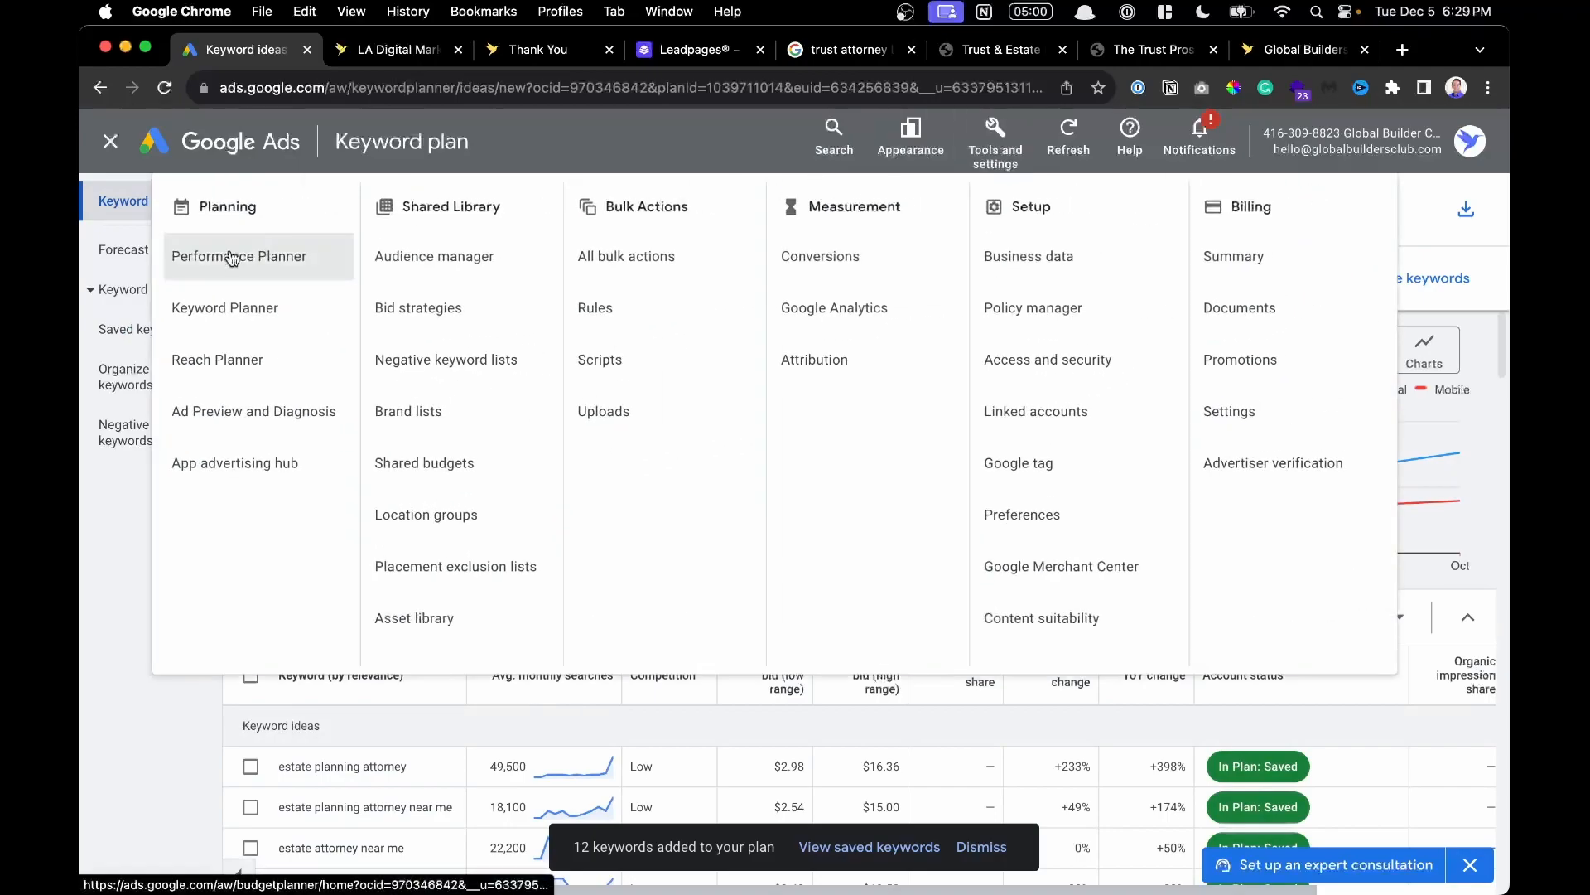
{"action": "left_click", "coordinate": [220, 308]}
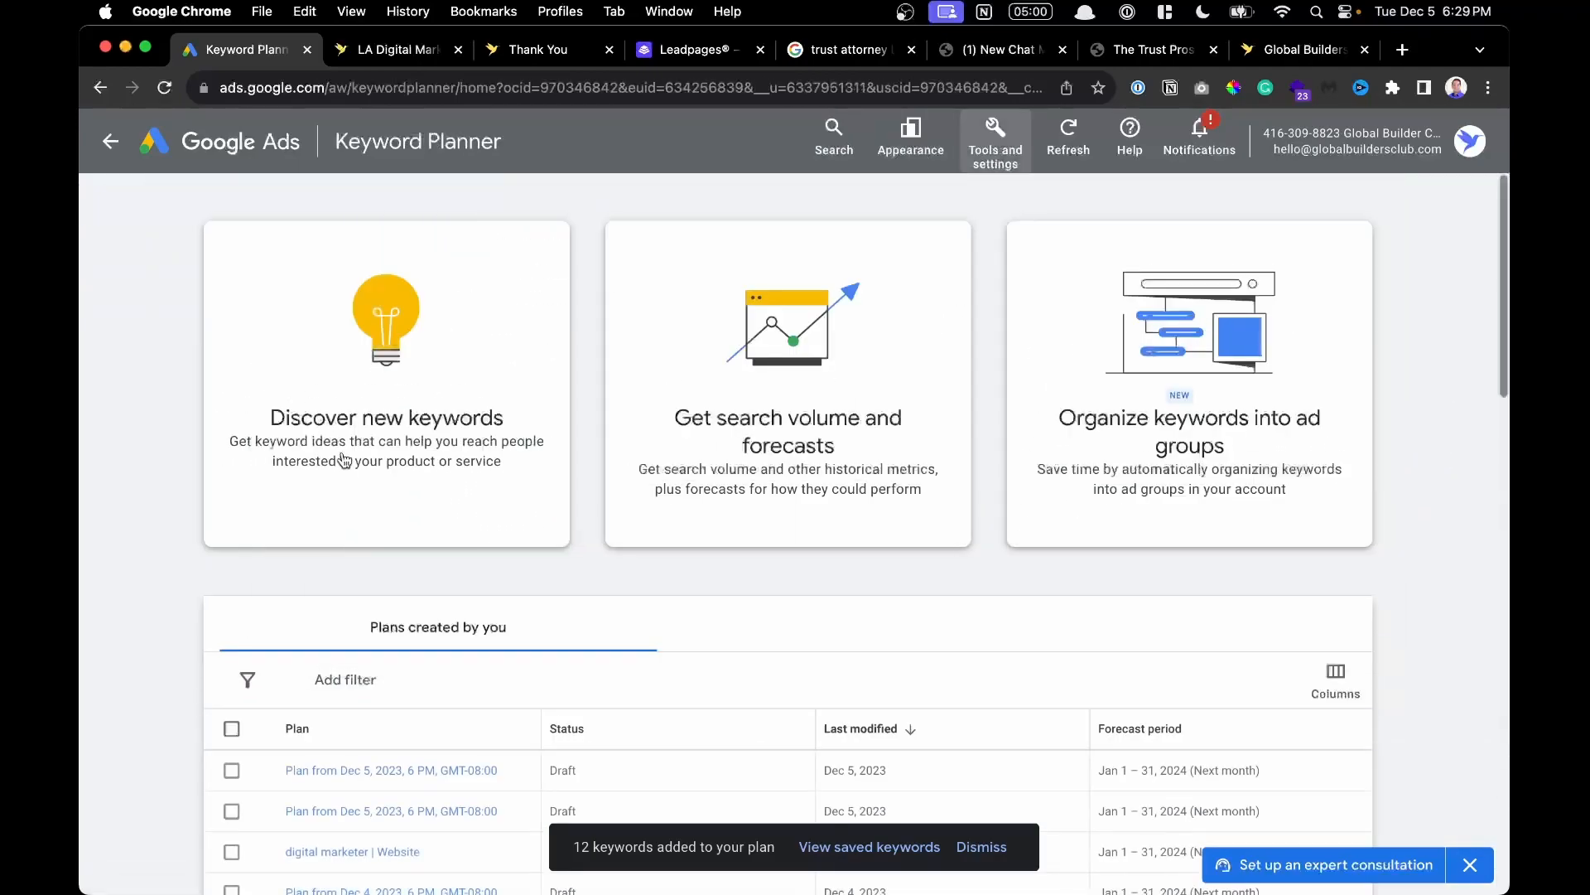
{"action": "scroll", "coordinate": [344, 461], "scroll_direction": "down", "scroll_amount": 3}
{"action": "key", "text": "super+plus"}
{"action": "key", "text": "super+plus"}
{"action": "key", "text": "super+plus"}
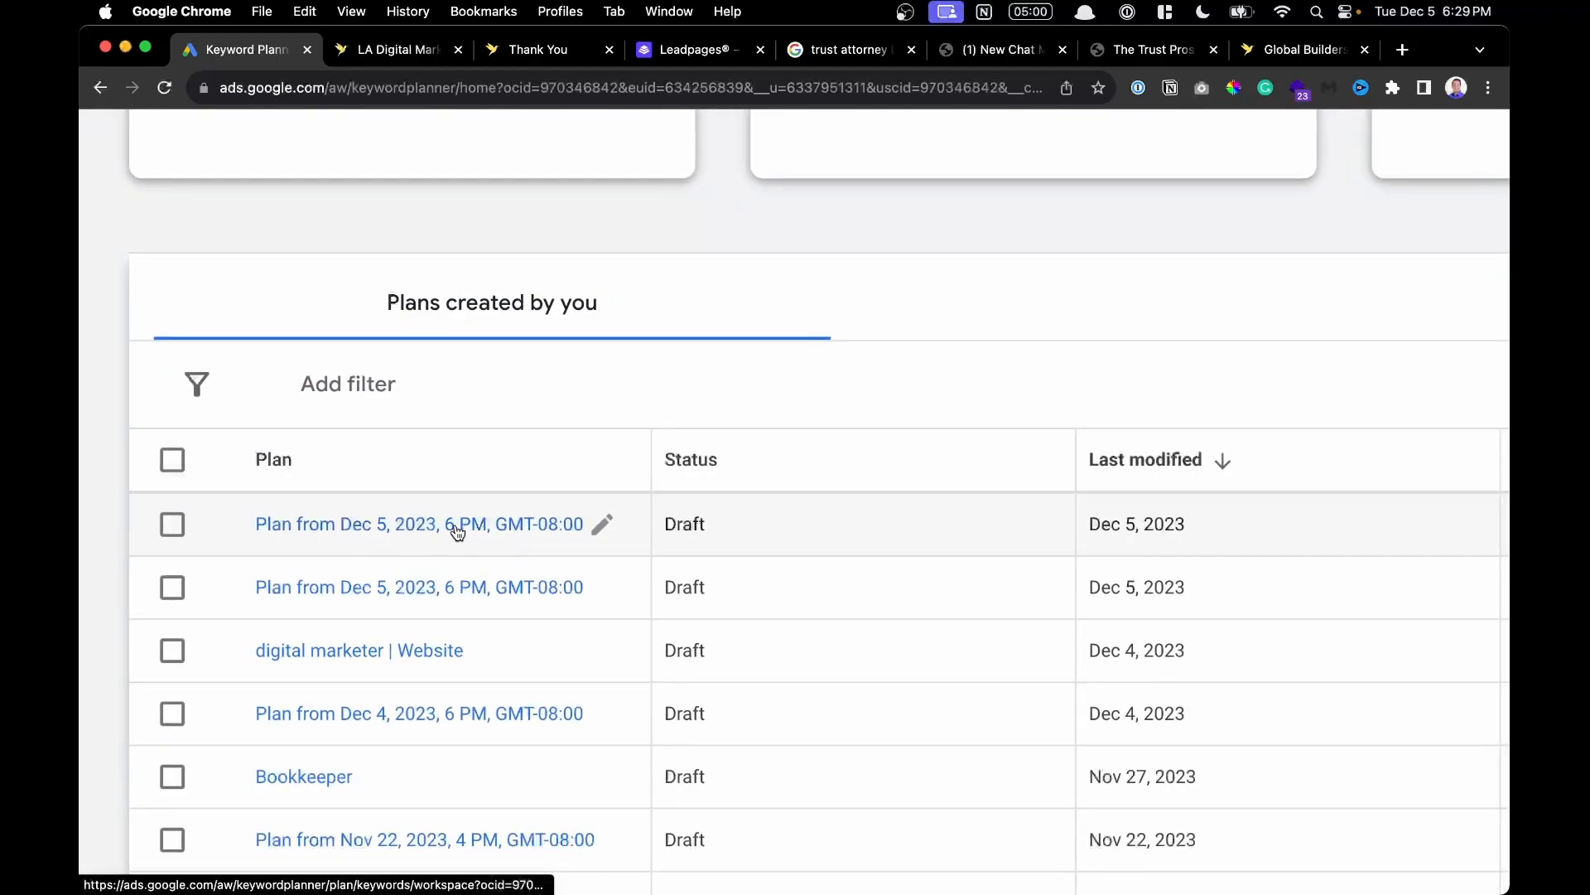
{"action": "left_click", "coordinate": [525, 526]}
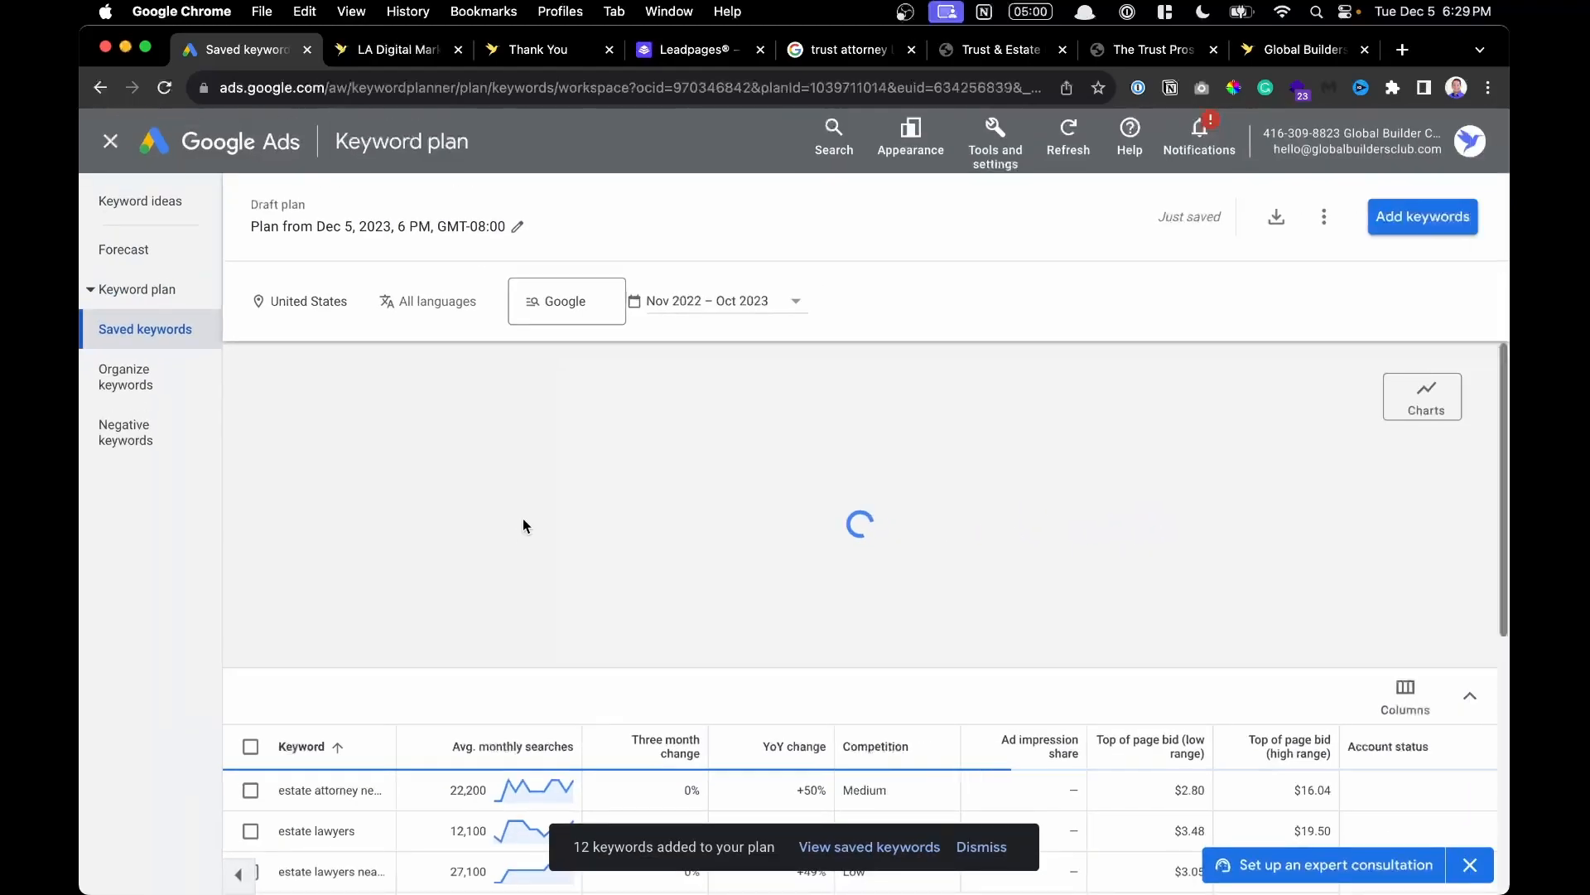
Sort the plan's saved keywords by average monthly searches, highest first, and widen the Keyword column to show the full names.
{"action": "scroll", "coordinate": [523, 525], "scroll_direction": "down", "scroll_amount": 10}
{"action": "scroll", "coordinate": [523, 525], "scroll_direction": "up", "scroll_amount": 3}
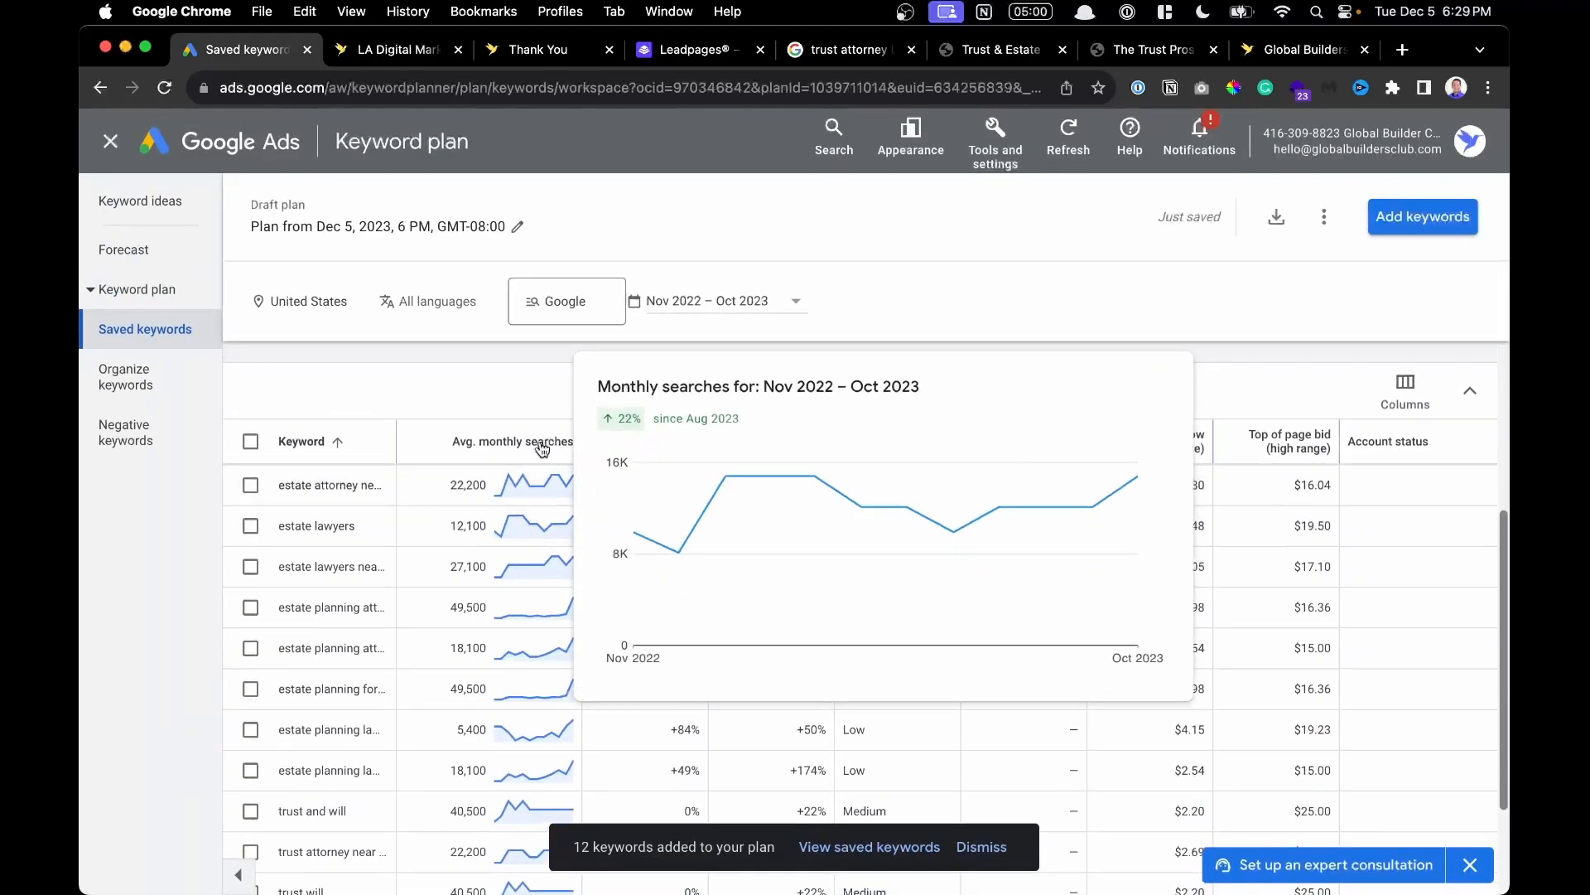
{"action": "left_click", "coordinate": [541, 449]}
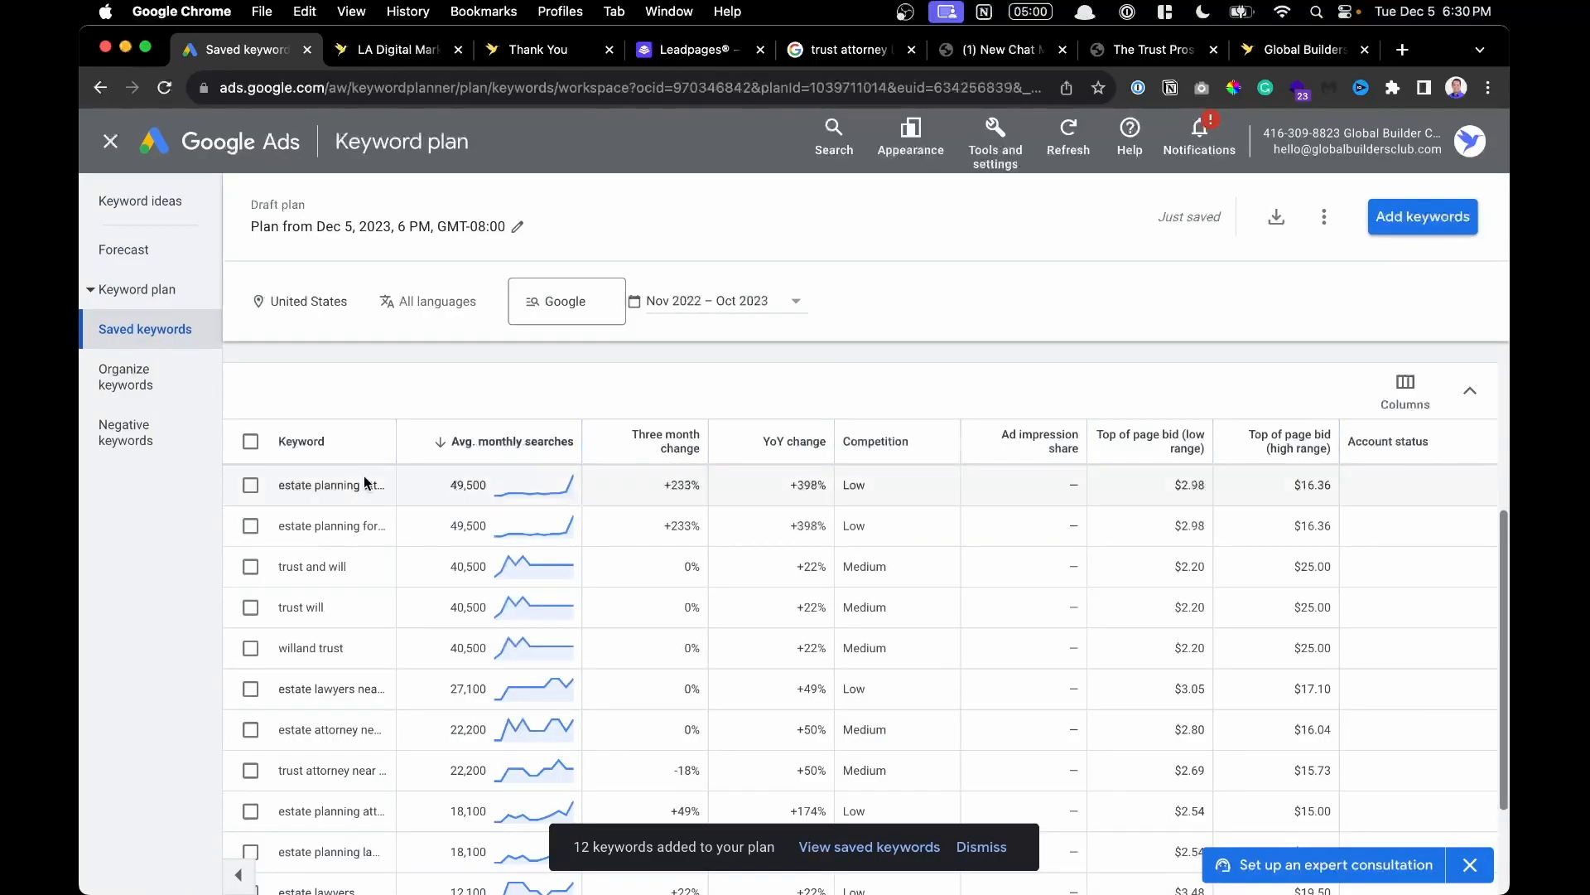
{"action": "left_click_drag", "start_coordinate": [397, 442], "coordinate": [461, 442]}
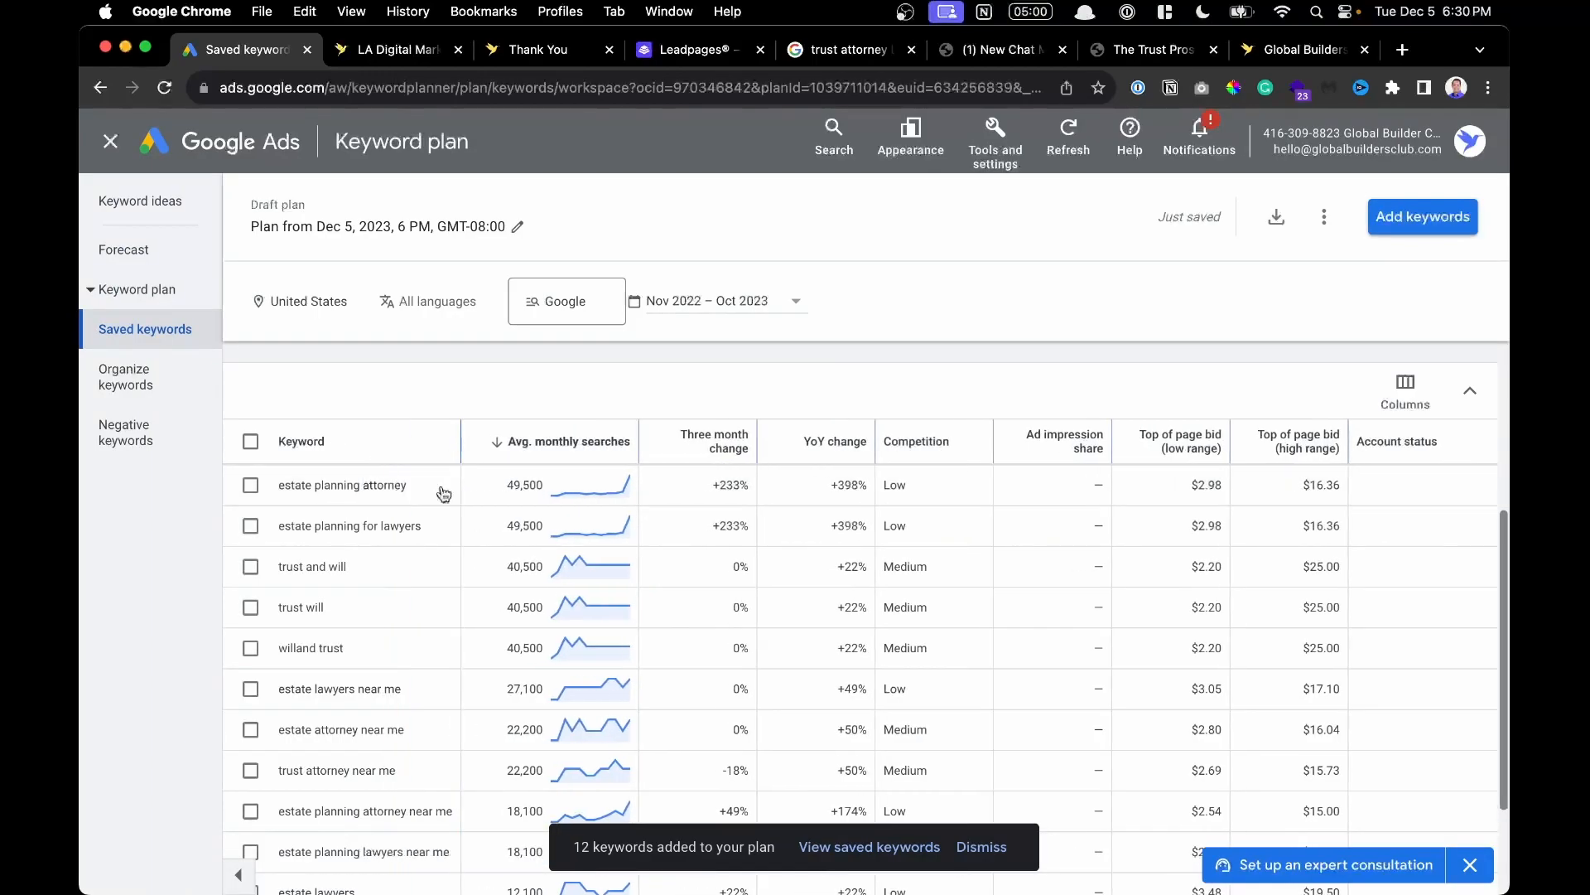
Examine the low-range and high-range top of page bids for the saved keywords.
{"action": "scroll", "coordinate": [863, 497], "scroll_direction": "down", "scroll_amount": 2}
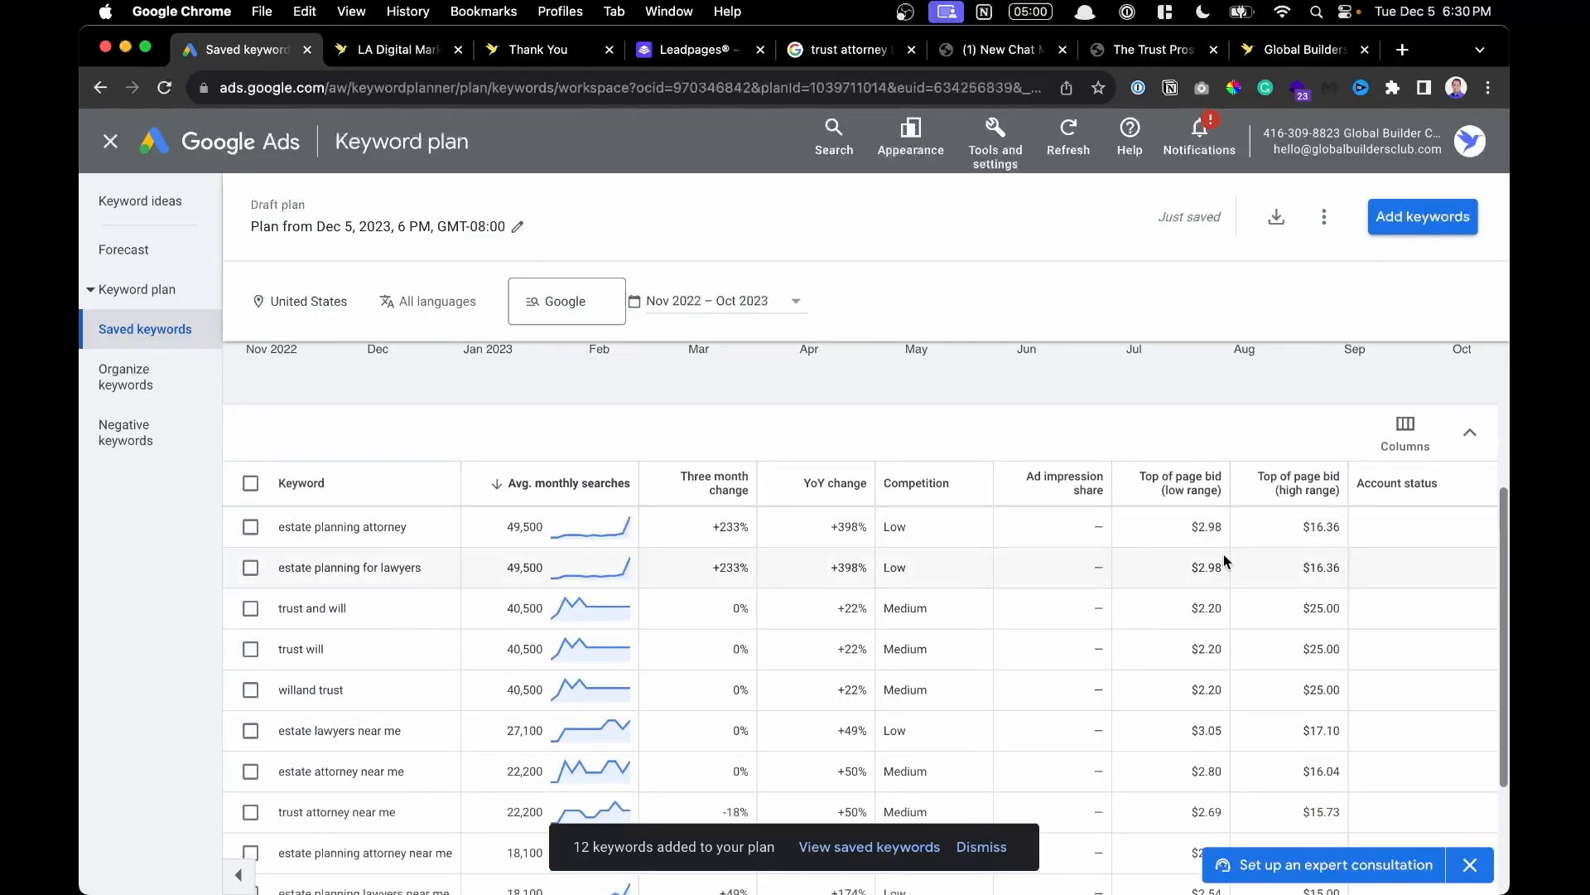
{"action": "scroll", "coordinate": [1225, 559], "scroll_direction": "down", "scroll_amount": 2}
{"action": "scroll", "coordinate": [1222, 497], "scroll_direction": "up", "scroll_amount": 5}
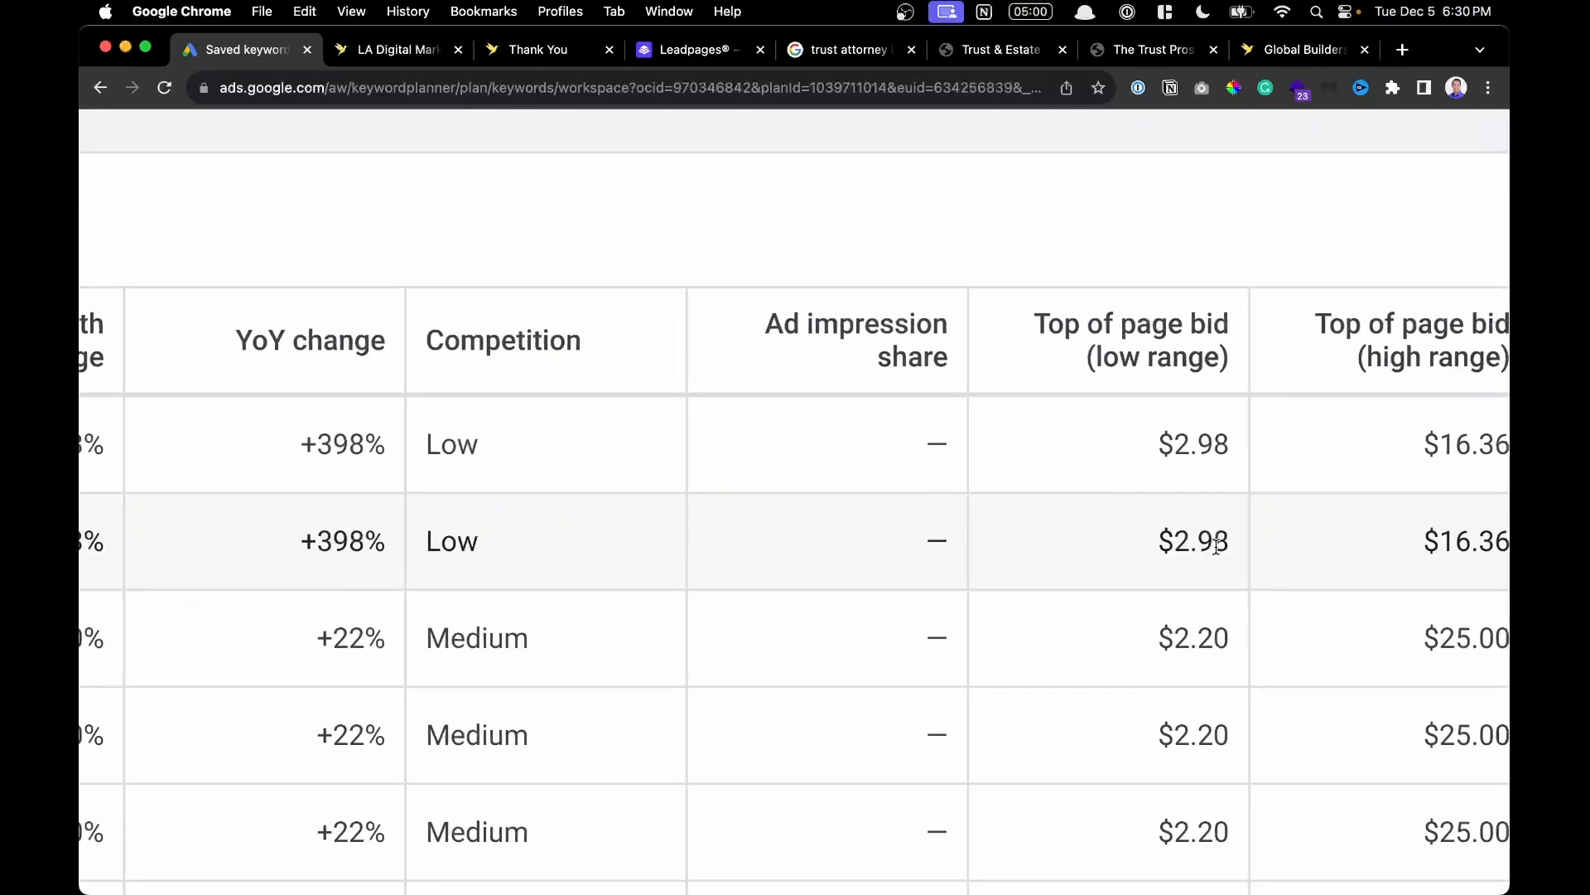
Compare the competition and top of page bids of the remaining saved keywords, matching them with keyword names and average monthly searches.
{"action": "scroll", "coordinate": [1215, 542], "scroll_direction": "down", "scroll_amount": 3}
{"action": "scroll", "coordinate": [1215, 545], "scroll_direction": "down", "scroll_amount": 1}
{"action": "scroll", "coordinate": [1214, 547], "scroll_direction": "right", "scroll_amount": 3}
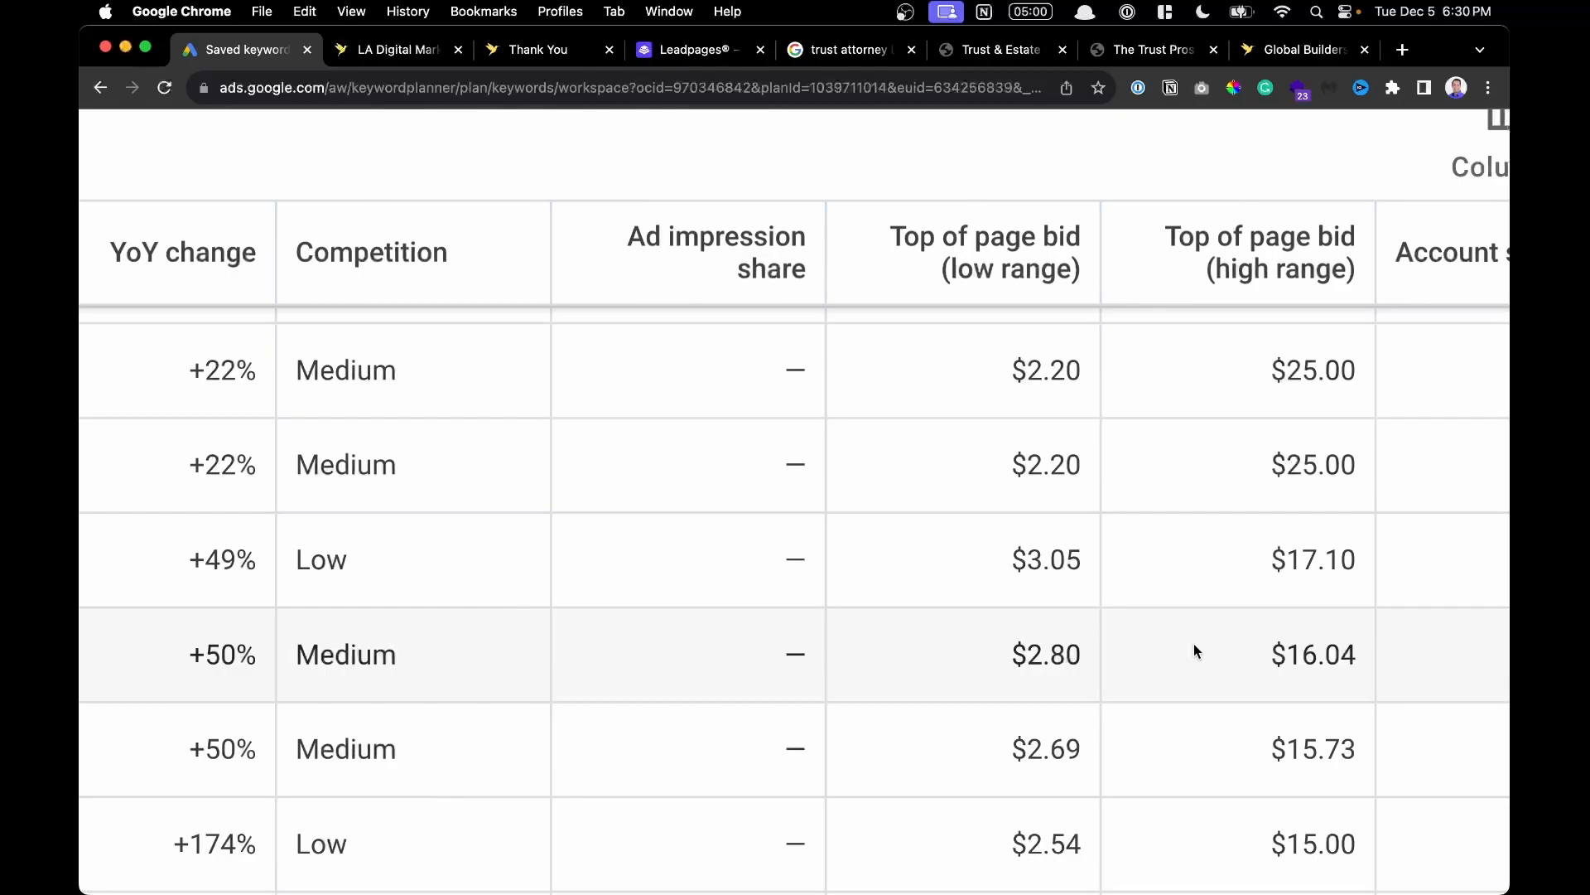
{"action": "scroll", "coordinate": [1194, 650], "scroll_direction": "down", "scroll_amount": 1}
{"action": "scroll", "coordinate": [1195, 650], "scroll_direction": "left", "scroll_amount": 2}
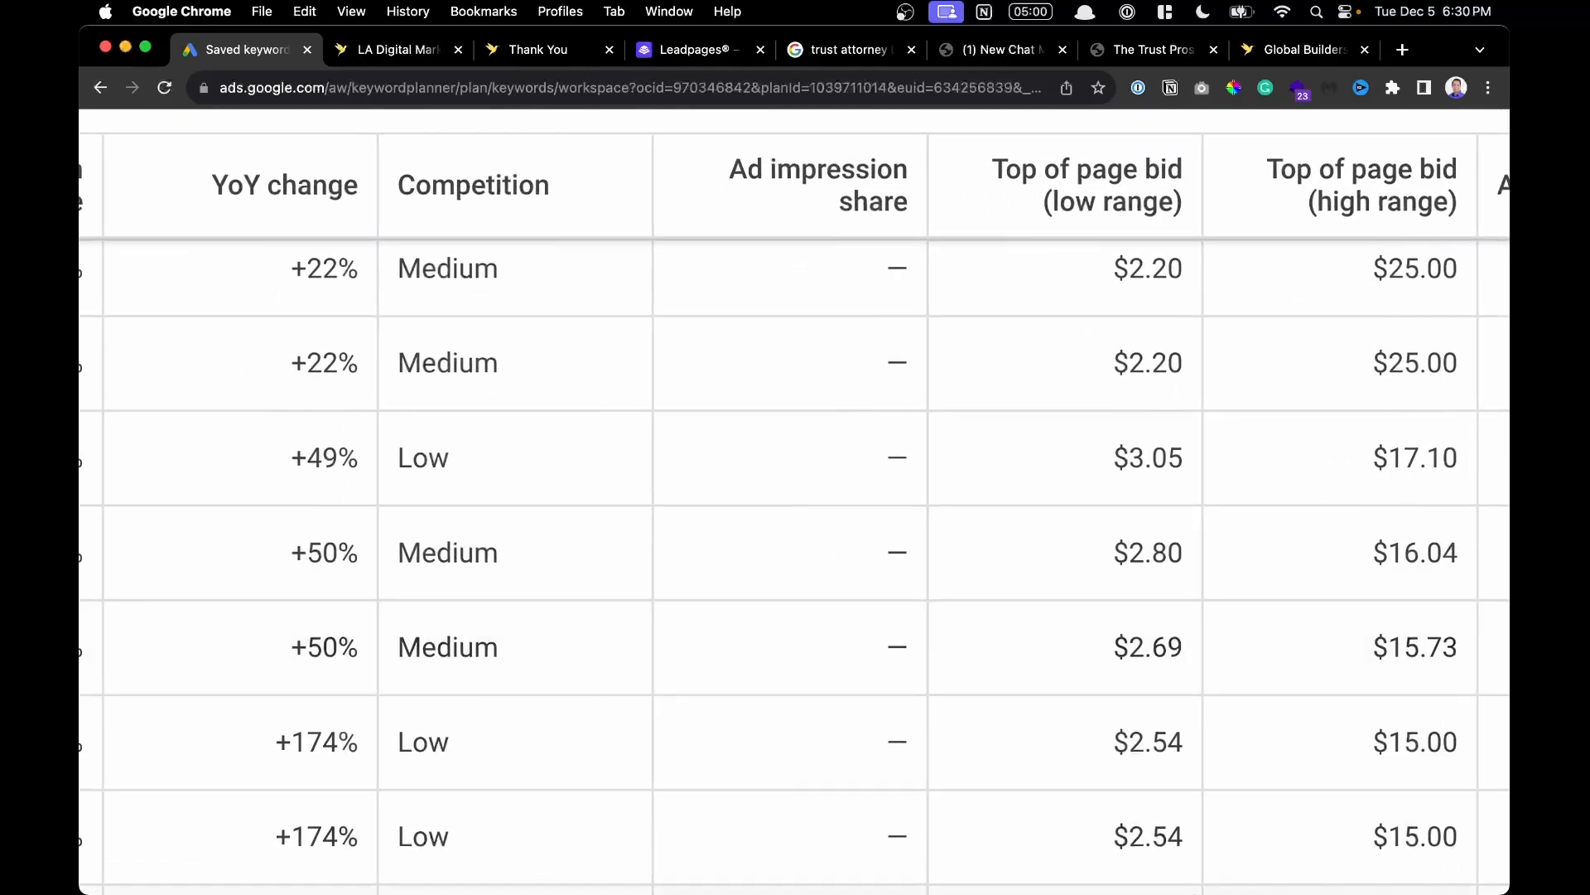
{"action": "scroll", "coordinate": [1194, 644], "scroll_direction": "down", "scroll_amount": 5}
{"action": "scroll", "coordinate": [395, 563], "scroll_direction": "left", "scroll_amount": 5}
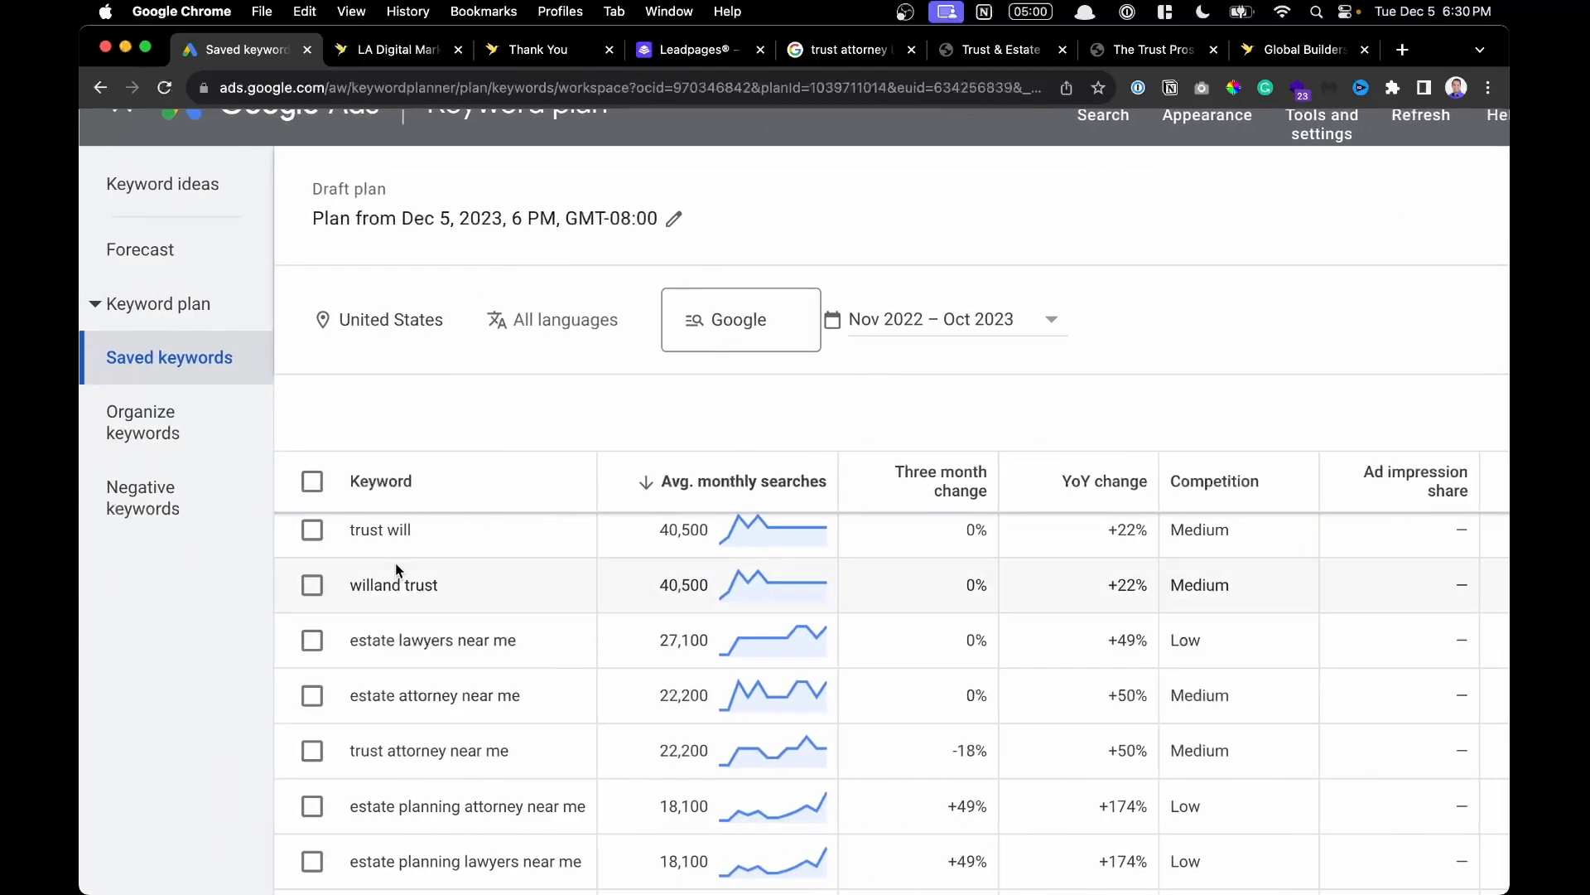
{"action": "scroll", "coordinate": [396, 569], "scroll_direction": "down", "scroll_amount": 2}
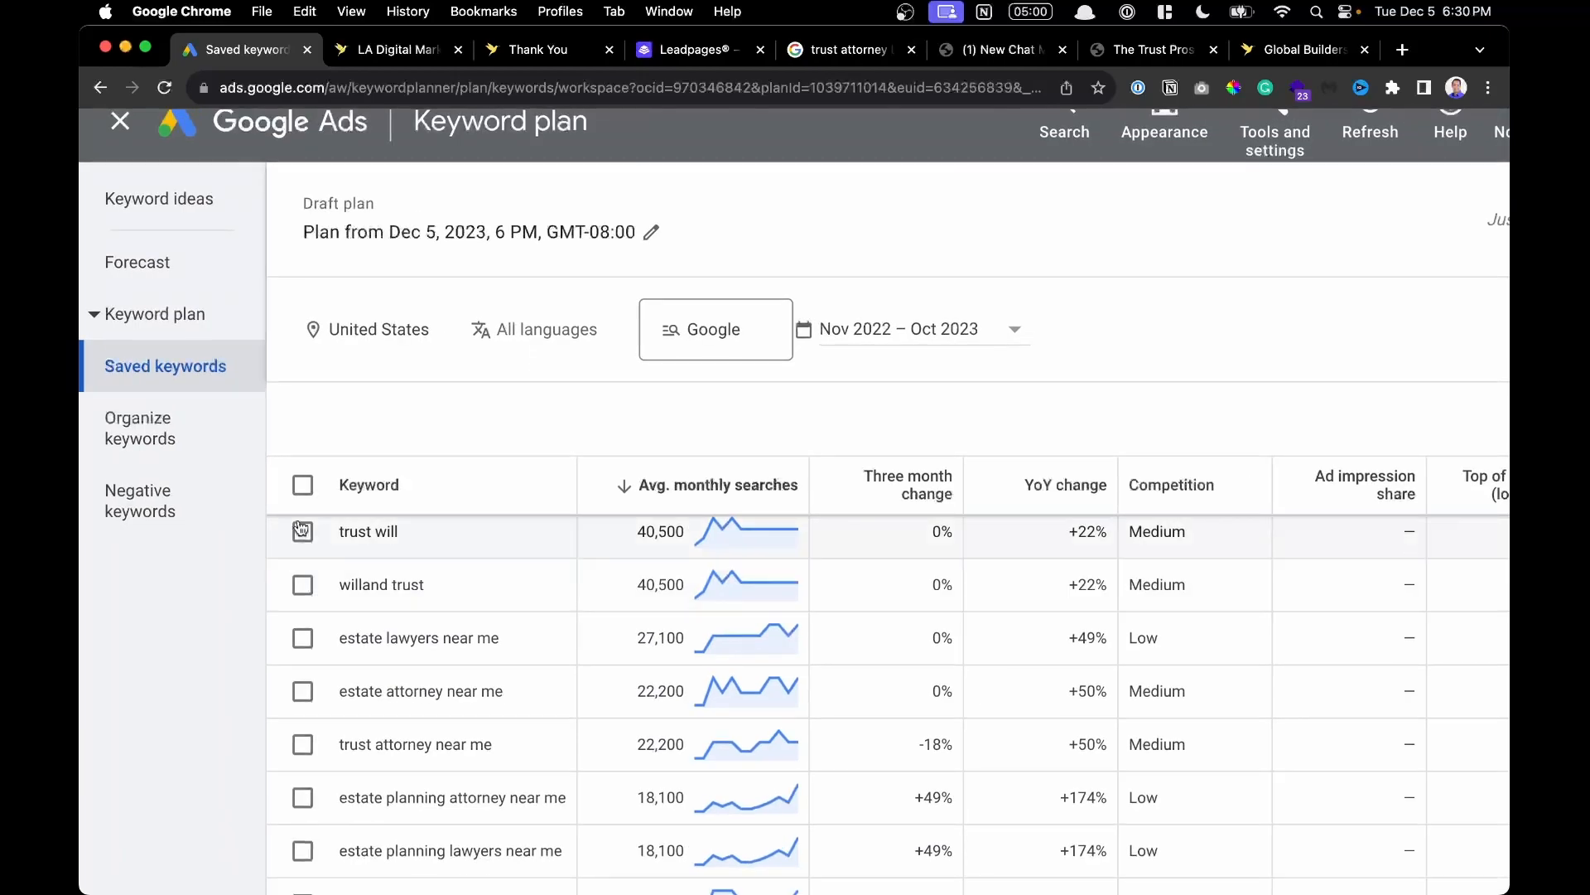
Select all saved keywords and rename the draft plan as "Trust and Estate Attorney Keywords".
{"action": "left_click", "coordinate": [303, 487]}
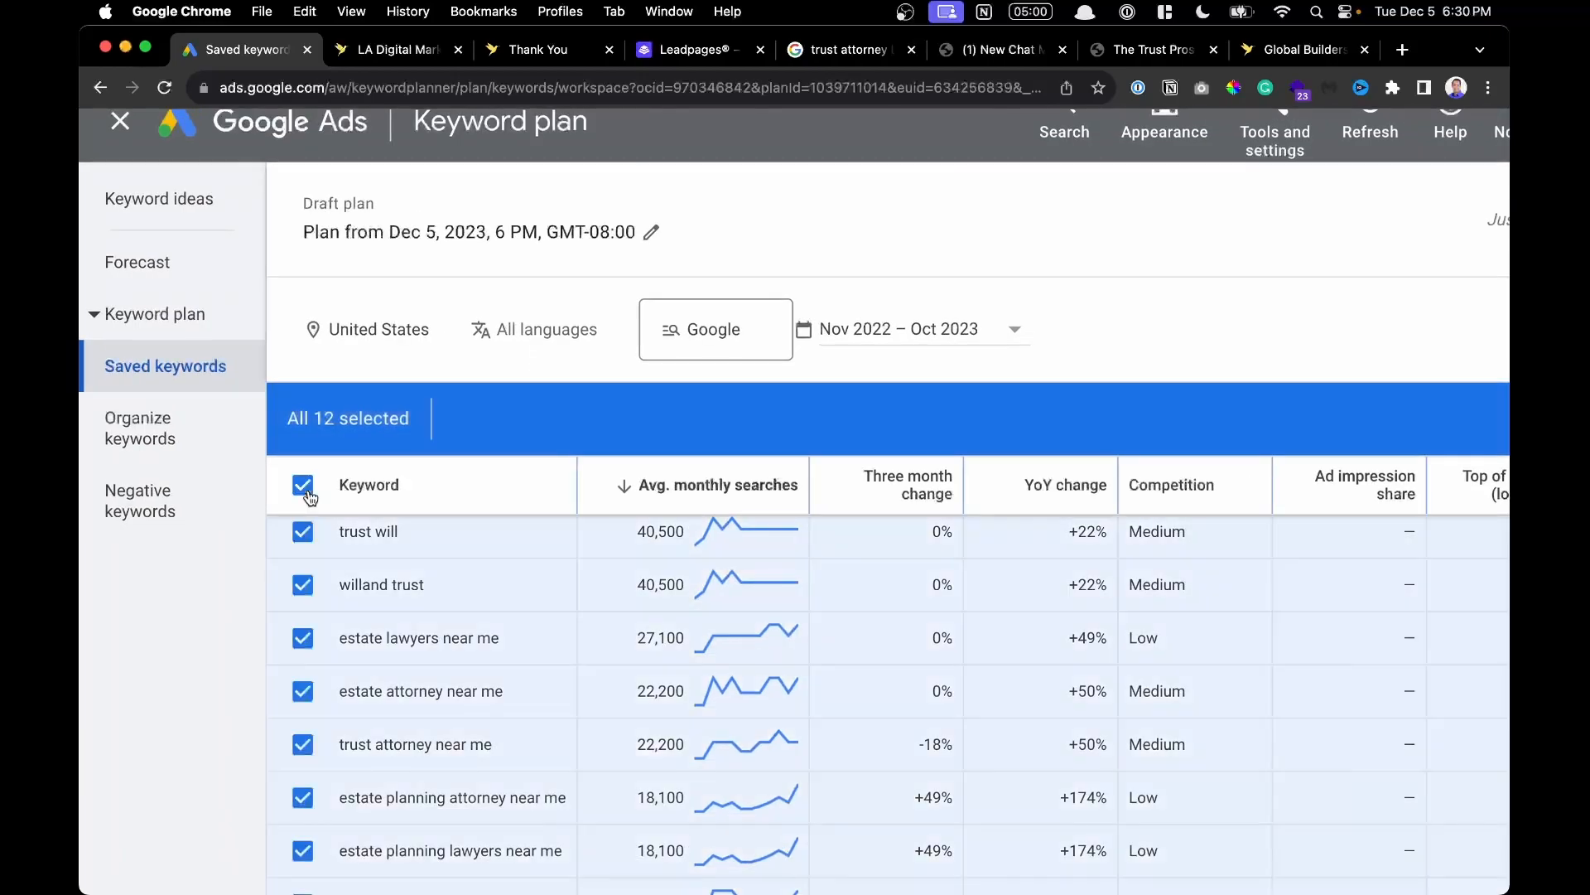
{"action": "left_click", "coordinate": [651, 232]}
{"action": "triple_click", "coordinate": [515, 285]}
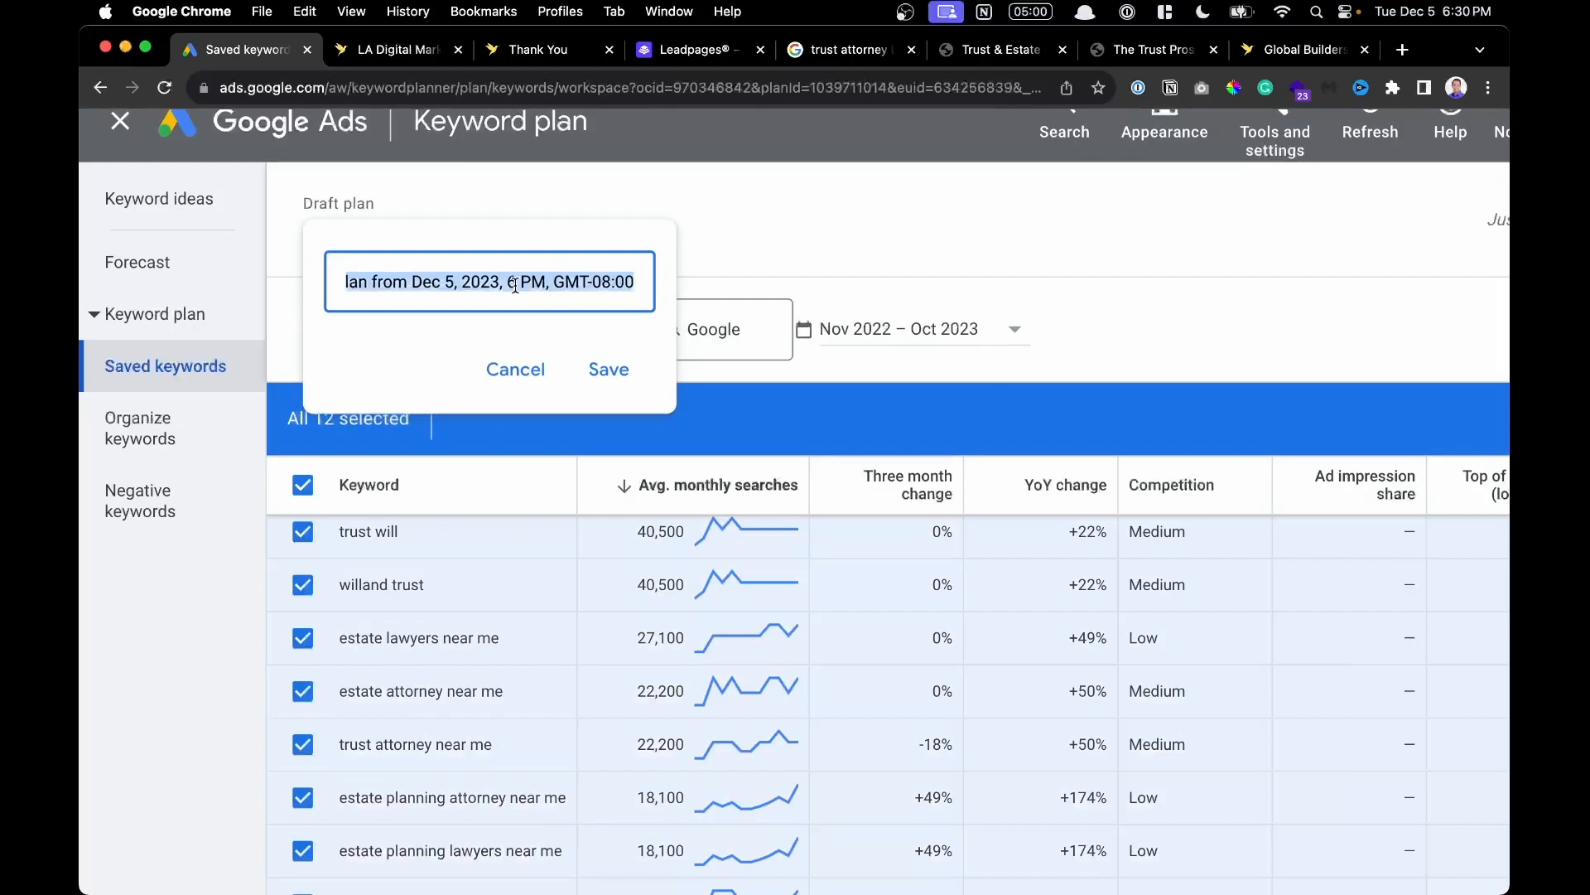
{"action": "type", "text": "Tru"}
{"action": "key", "text": "alt+space"}
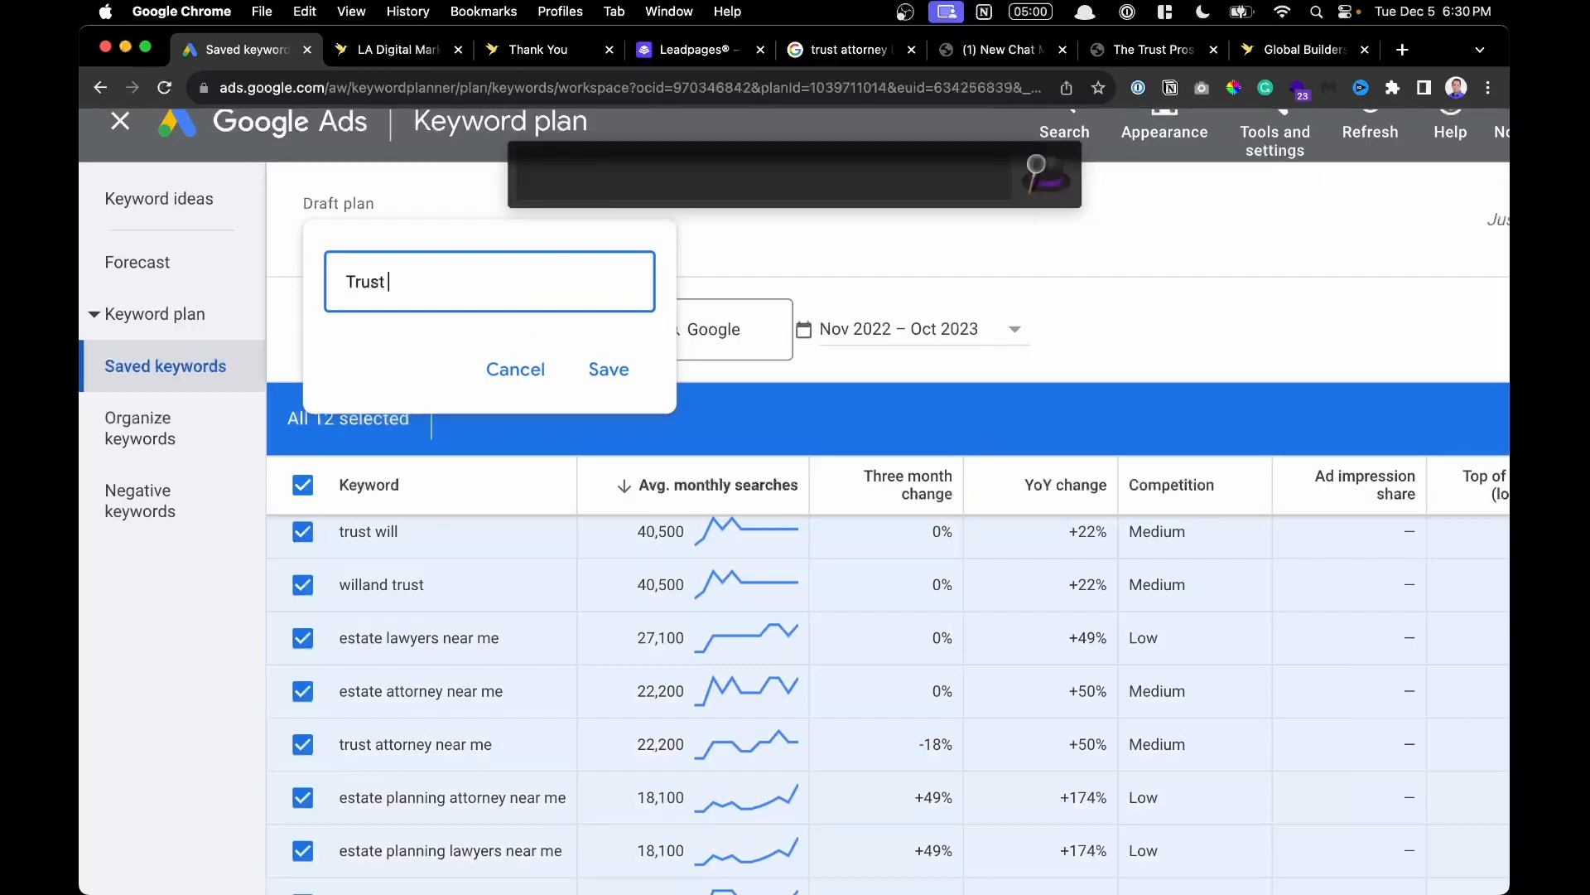
{"action": "key", "text": "Escape"}
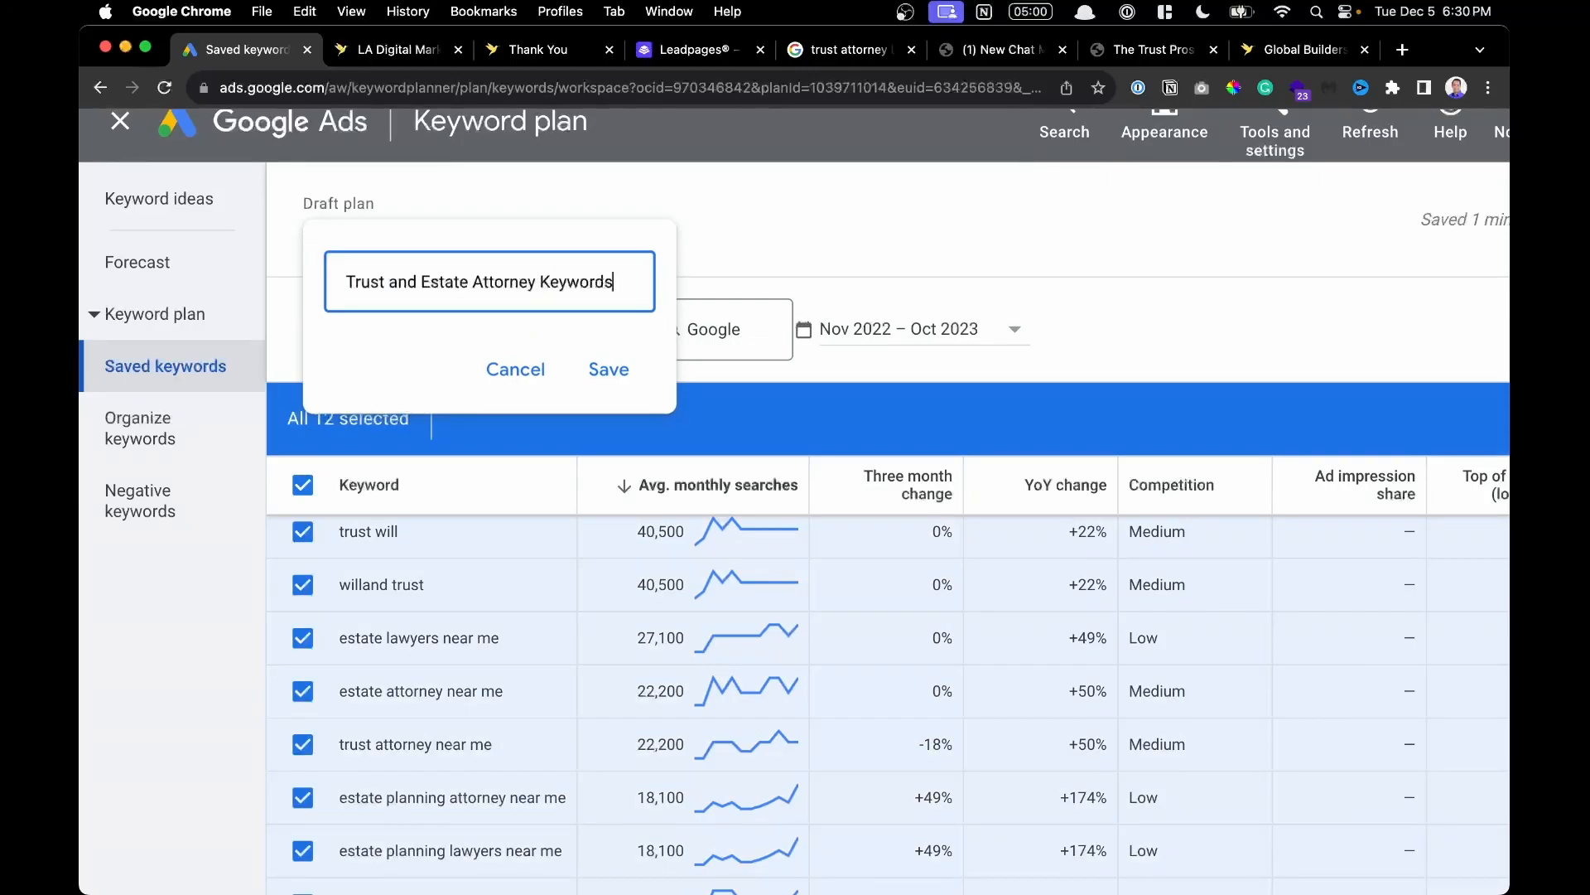
{"action": "type", "text": "s"}
{"action": "key", "text": "Return"}
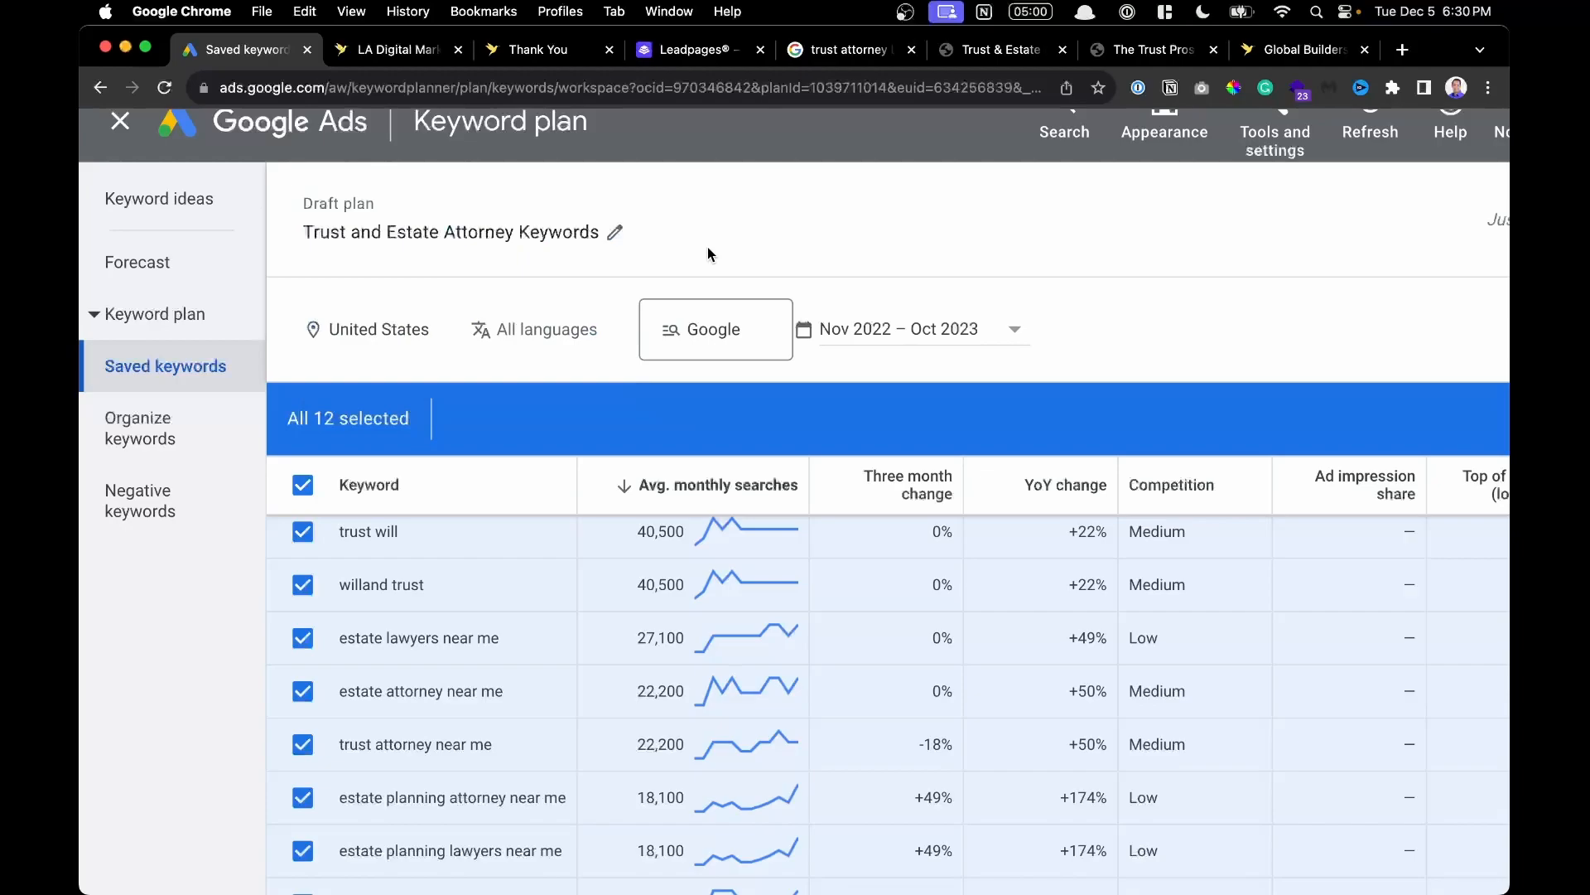
{"action": "scroll", "coordinate": [708, 247], "scroll_direction": "up", "scroll_amount": 1}
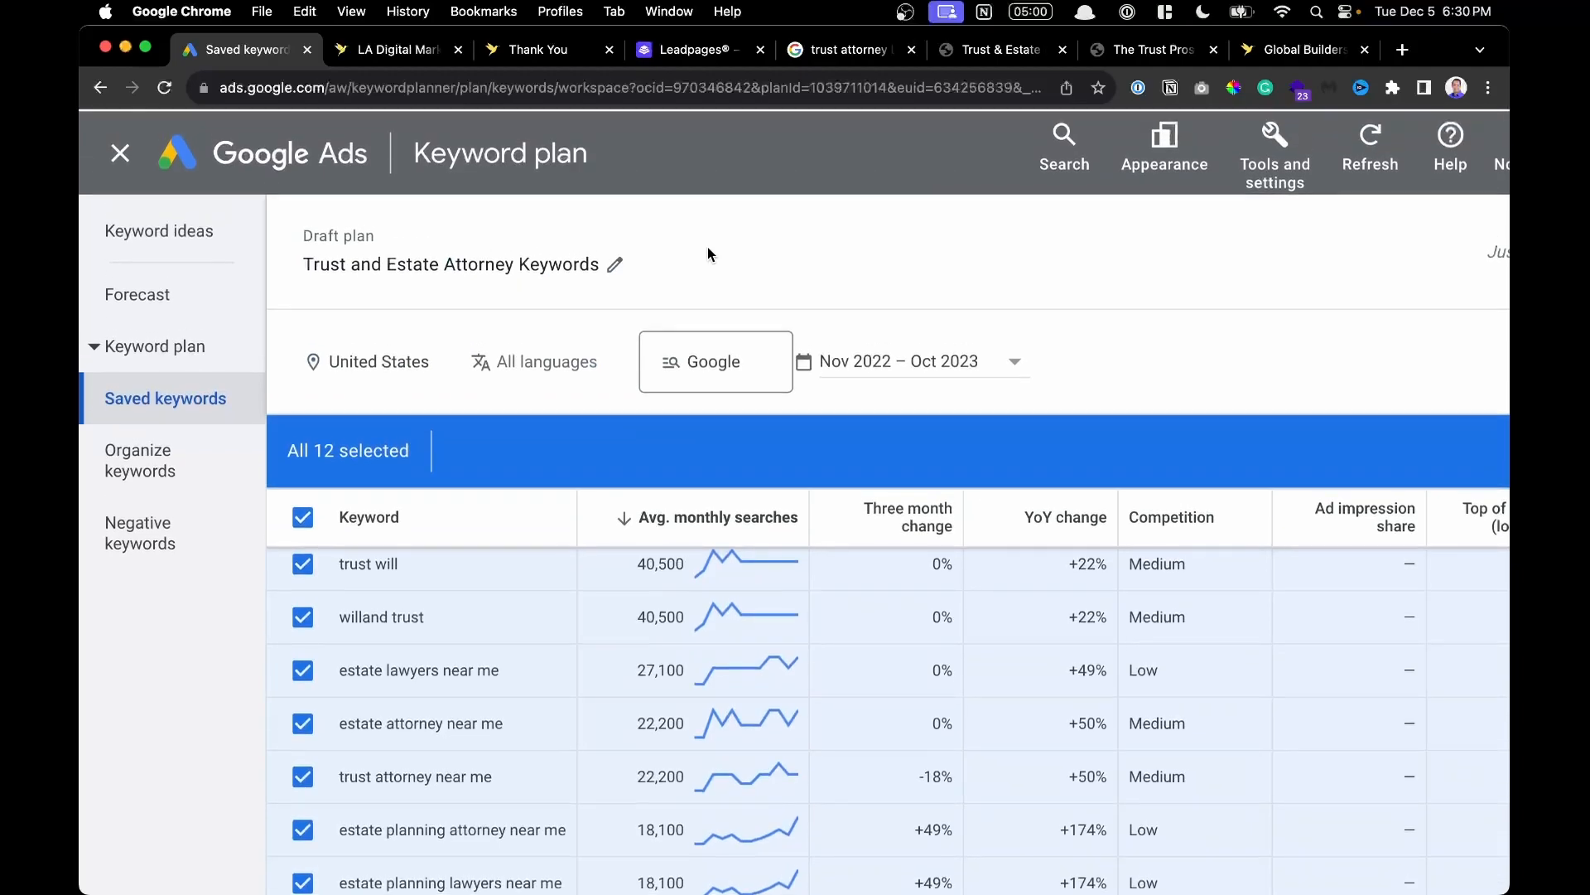
Open the account's all-campaigns overview in a separate browser tab, keeping the plan's saved keywords open in the original one.
{"action": "left_click", "coordinate": [213, 311], "text": "super"}
{"action": "left_click", "coordinate": [362, 51]}
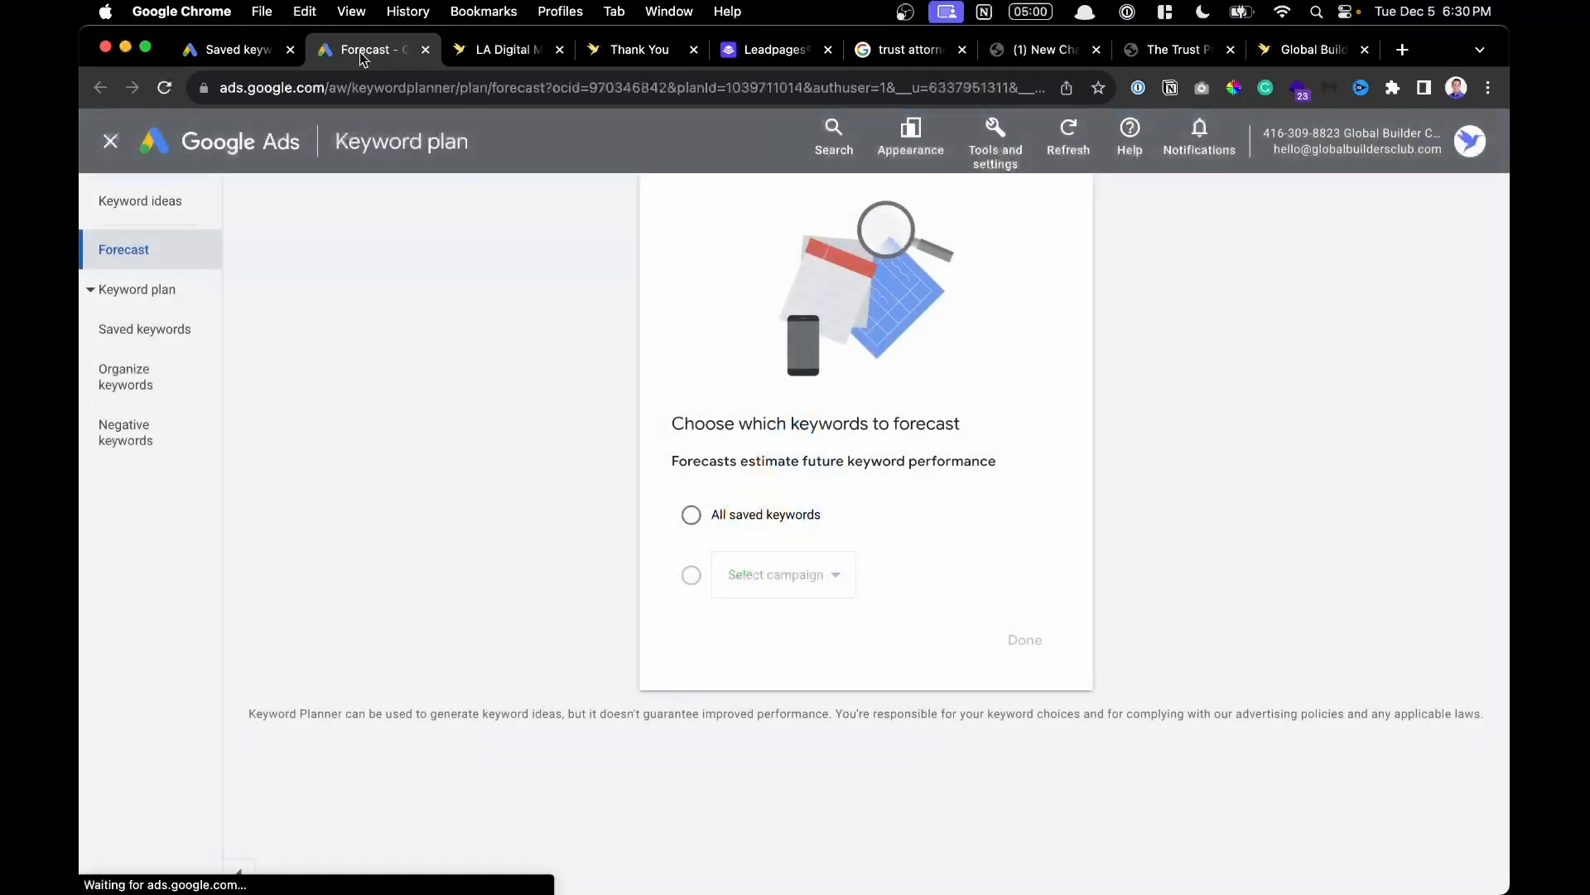
{"action": "left_click", "coordinate": [106, 145]}
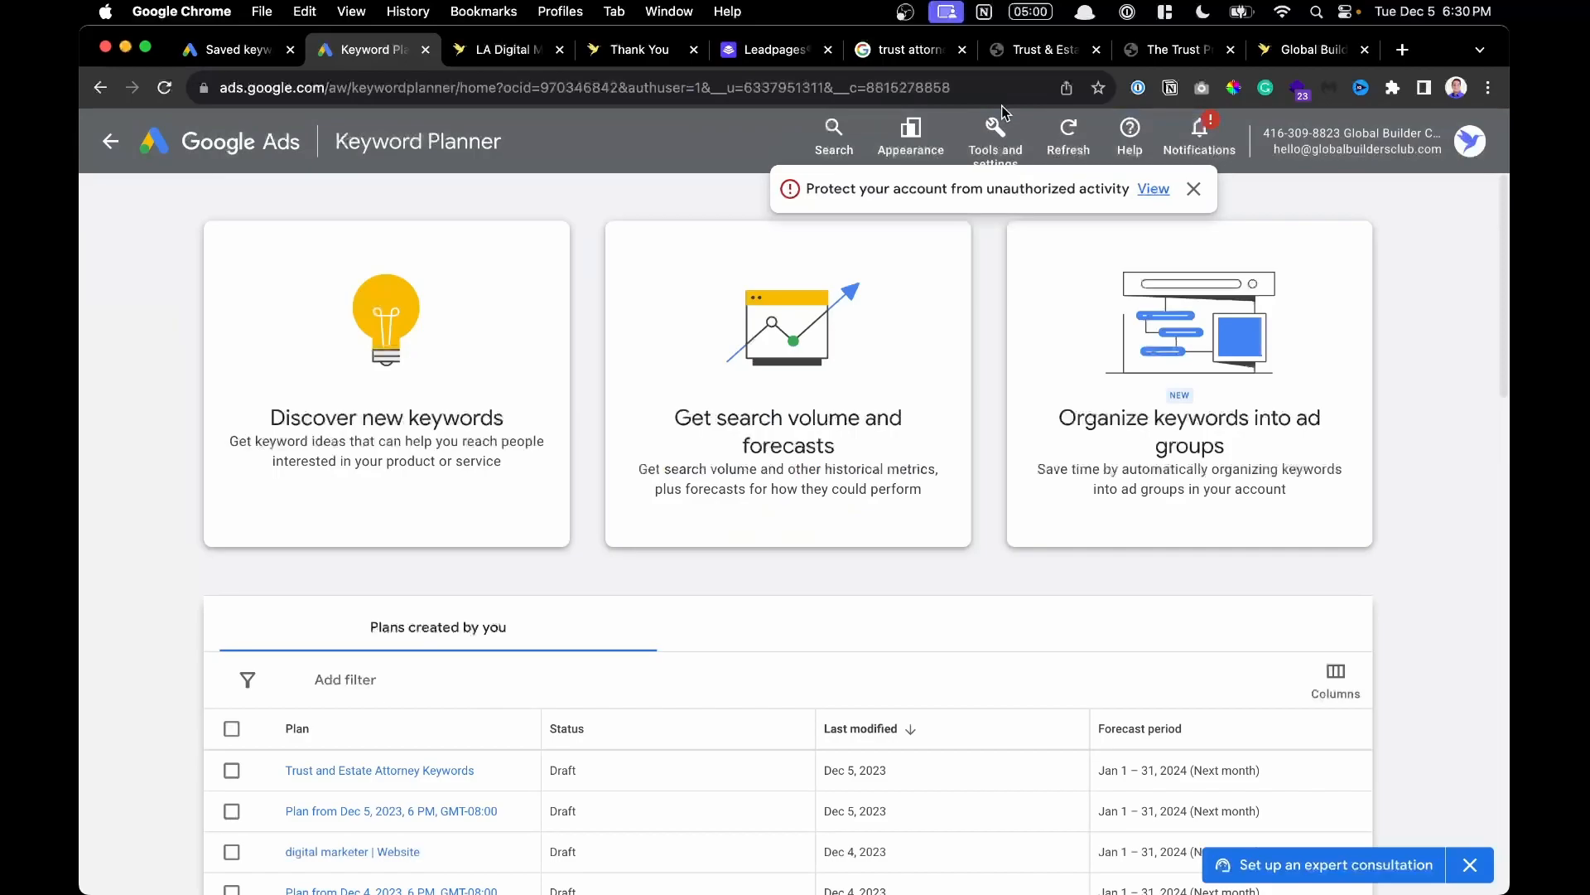
{"action": "left_click", "coordinate": [109, 149]}
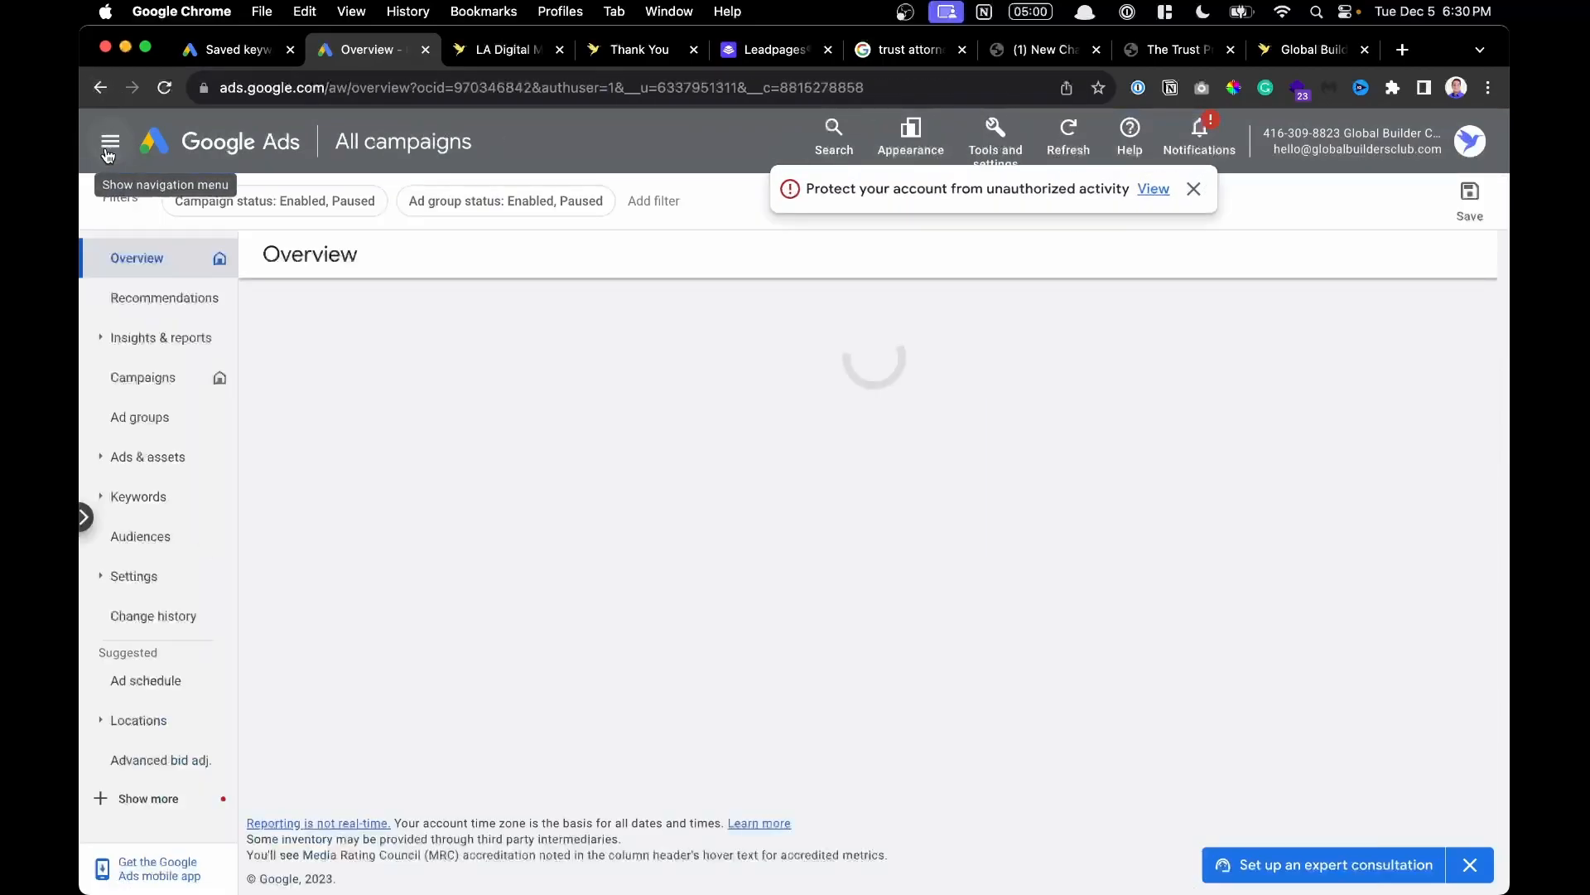
{"action": "left_click", "coordinate": [246, 55]}
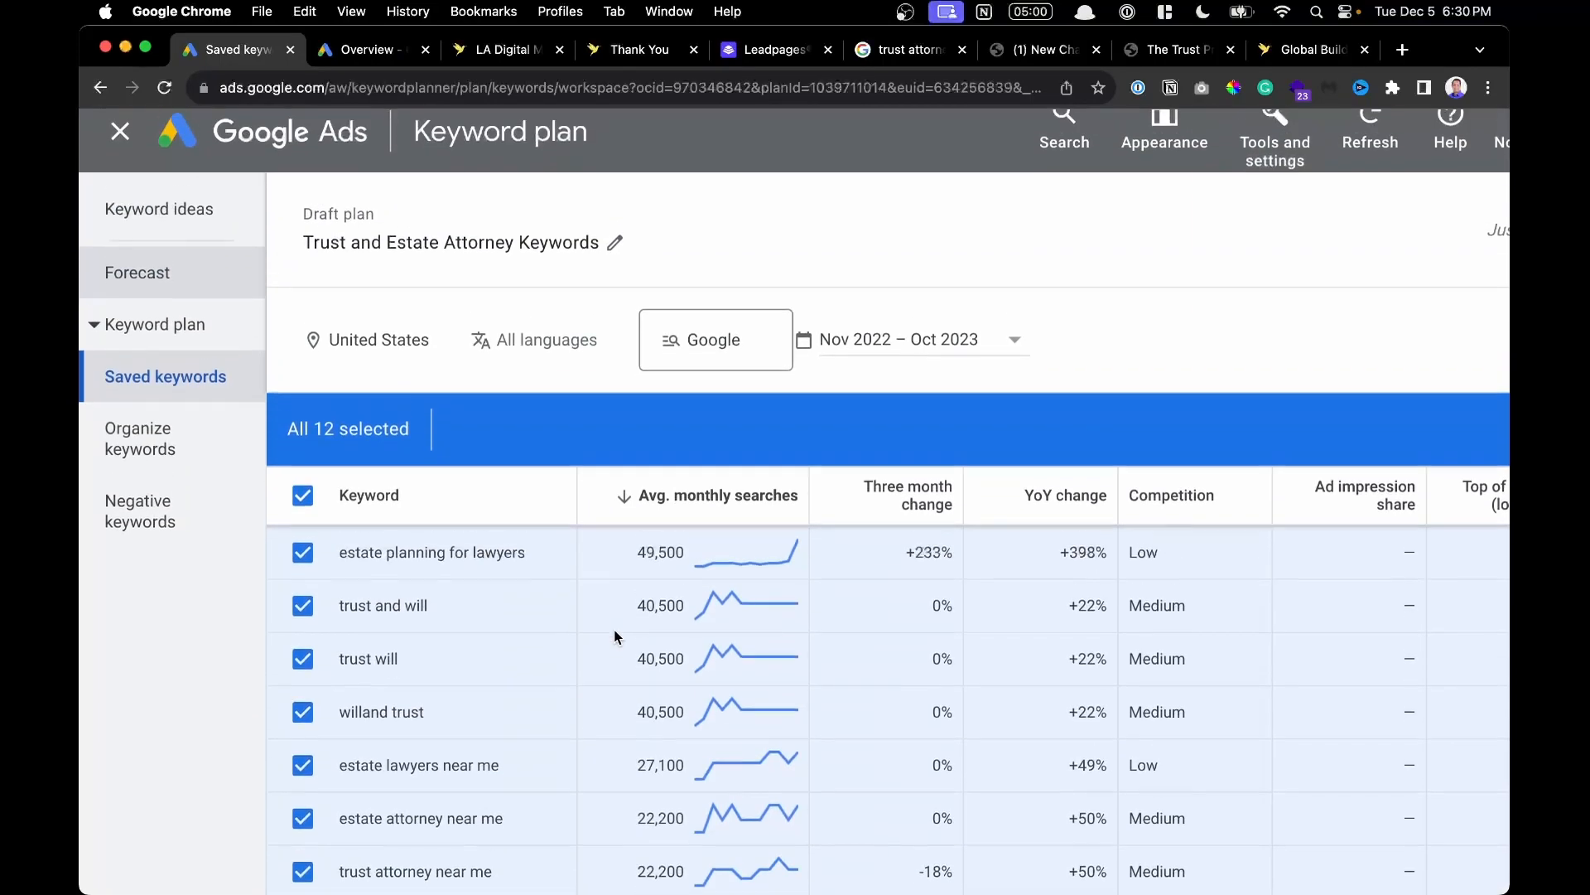
{"action": "left_click", "coordinate": [372, 51]}
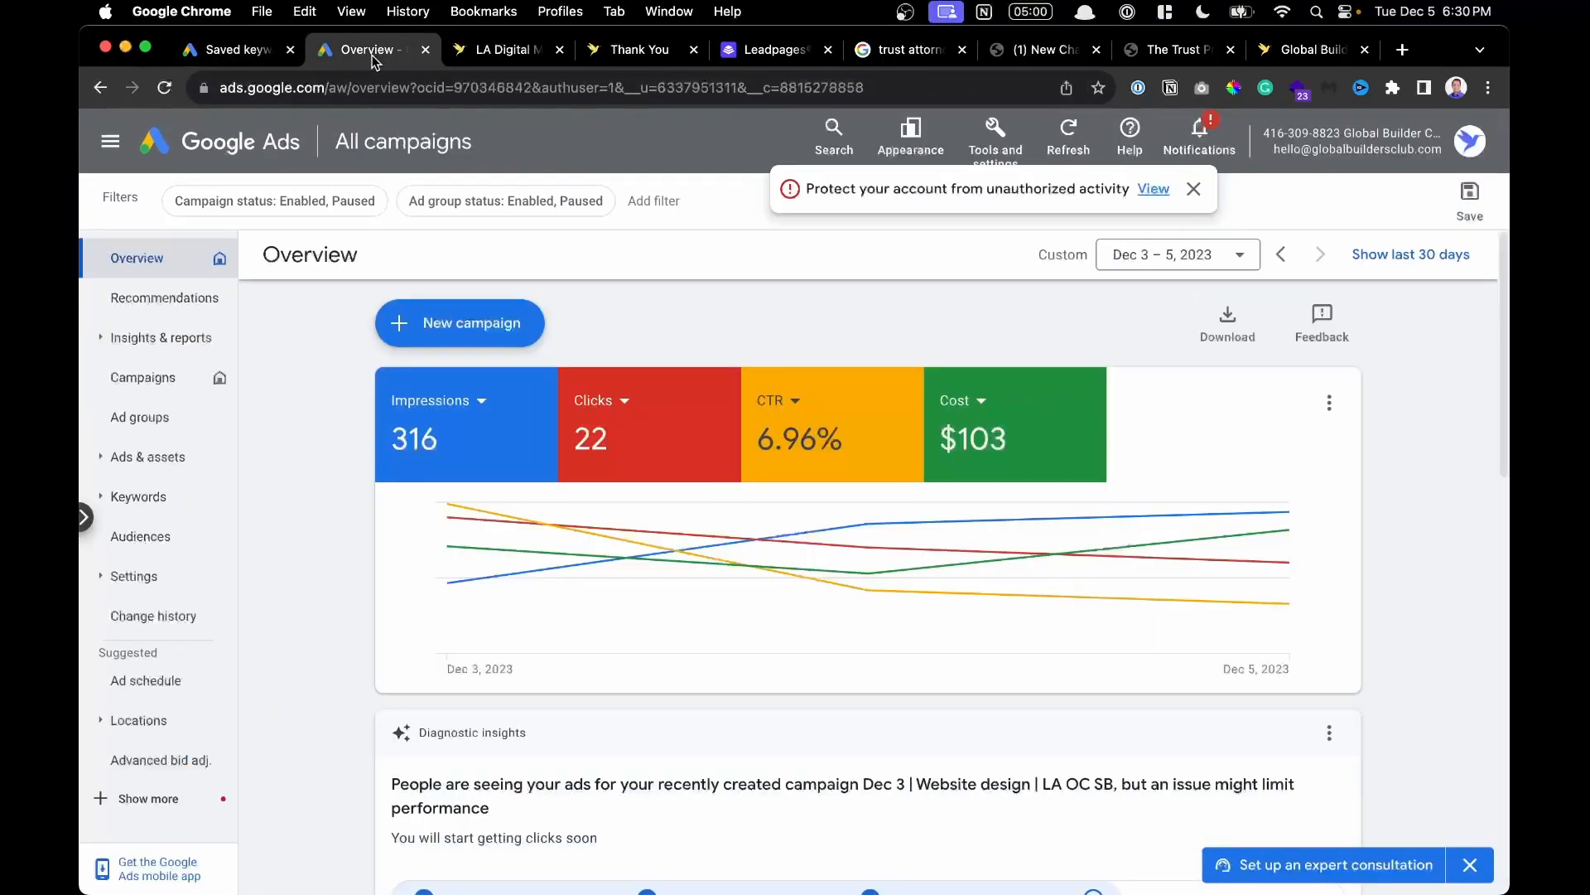
{"action": "mouse_move", "coordinate": [952, 512]}
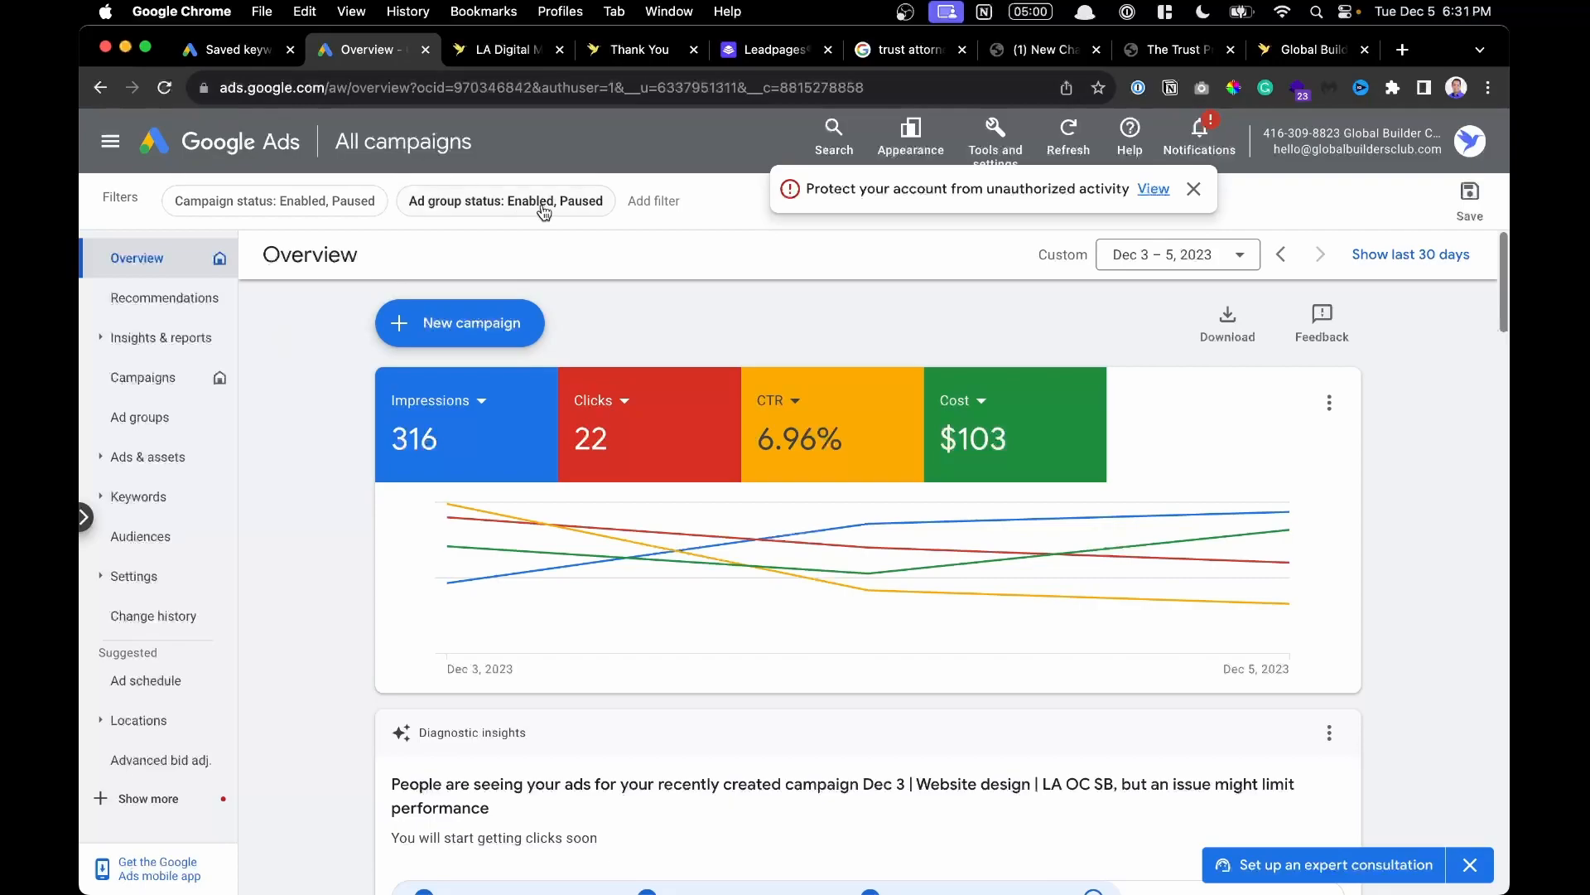
Start creating a new campaign from the account's Campaigns list.
{"action": "left_click", "coordinate": [143, 378]}
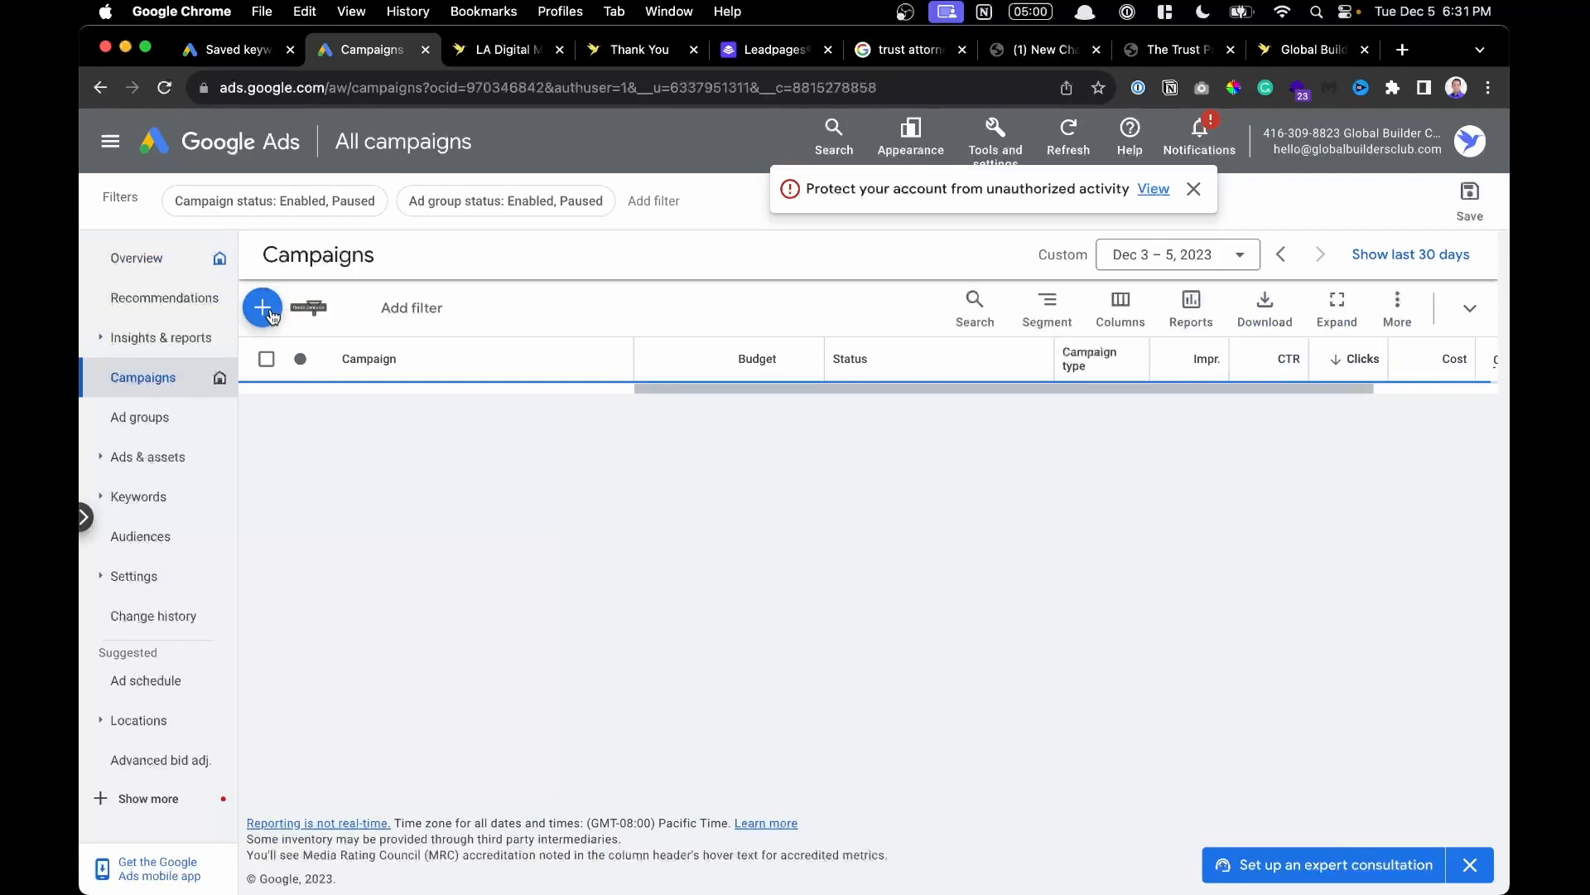
{"action": "left_click", "coordinate": [263, 309]}
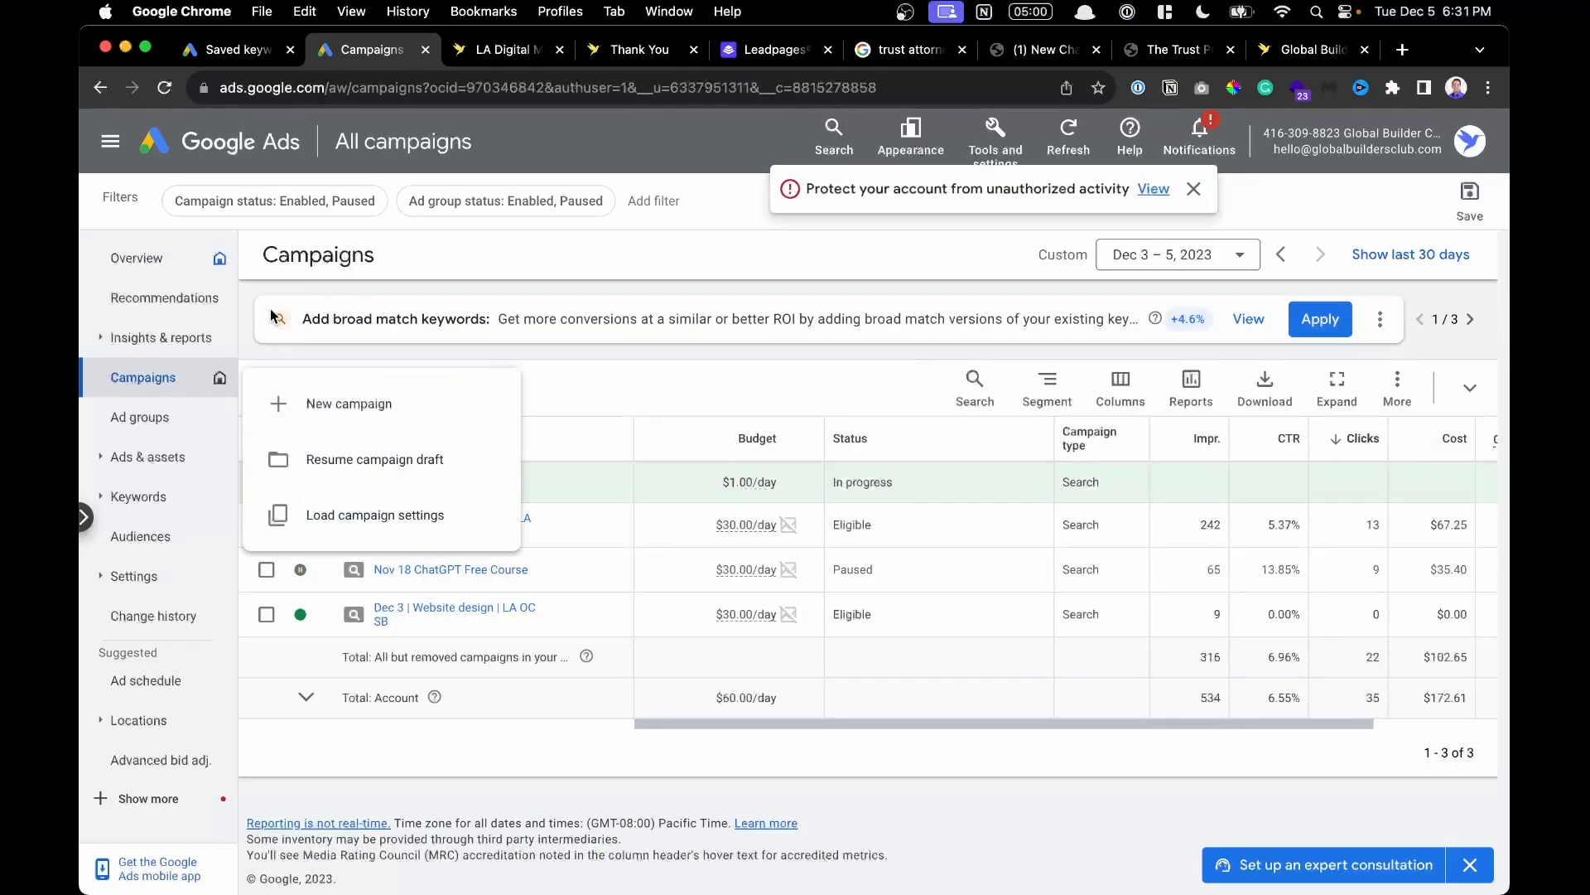
{"action": "left_click", "coordinate": [358, 405]}
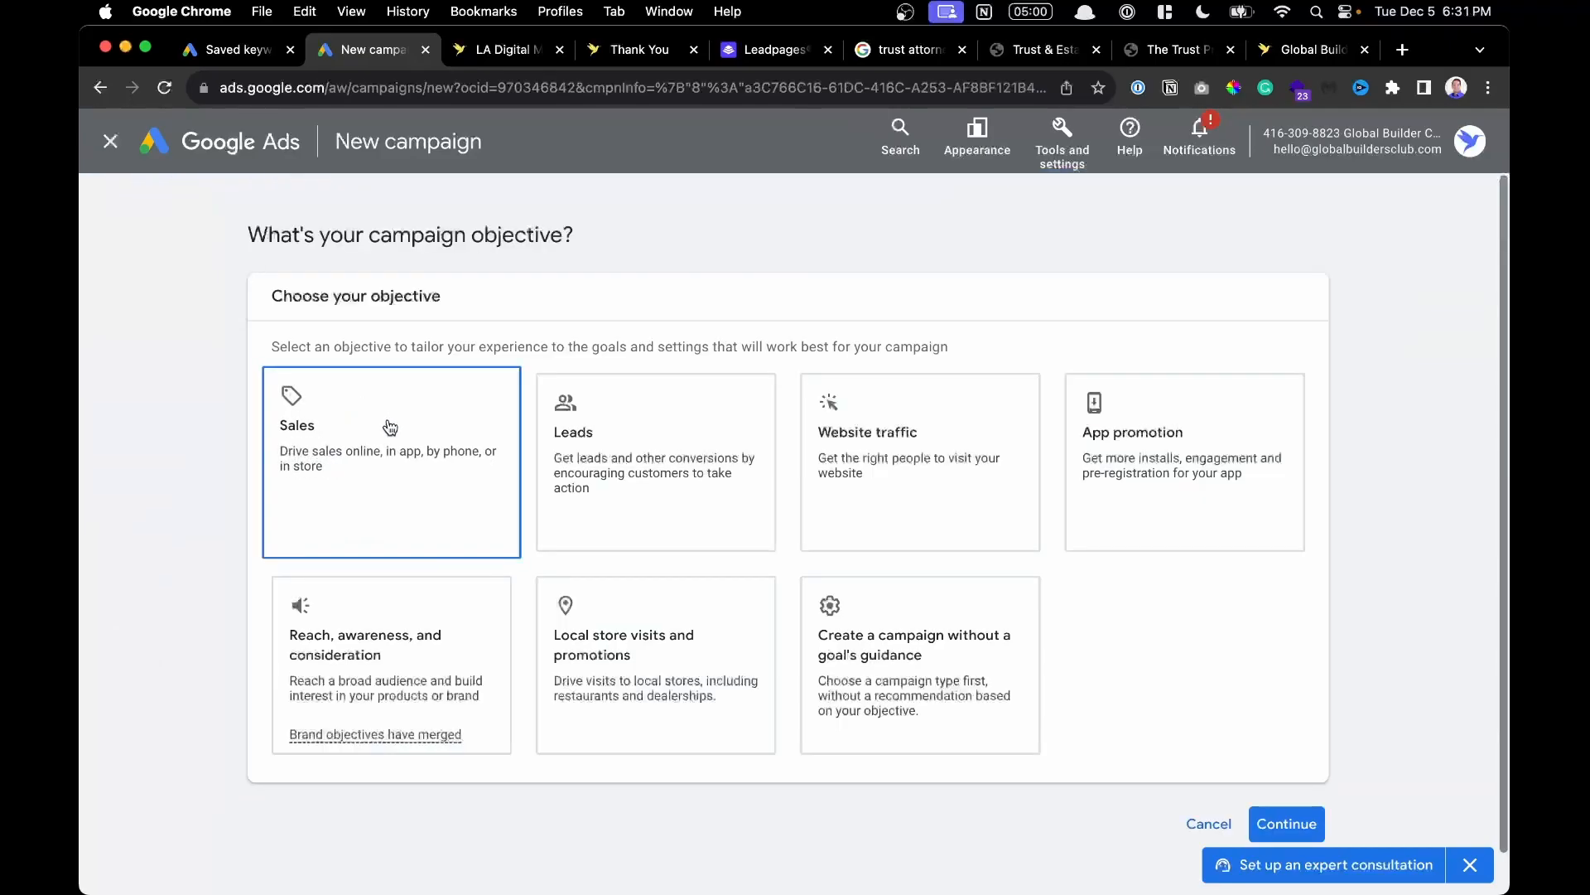
Set the campaign objective to Leads with the Submit lead forms conversion goal, and choose Search as the campaign type.
{"action": "left_click", "coordinate": [637, 468]}
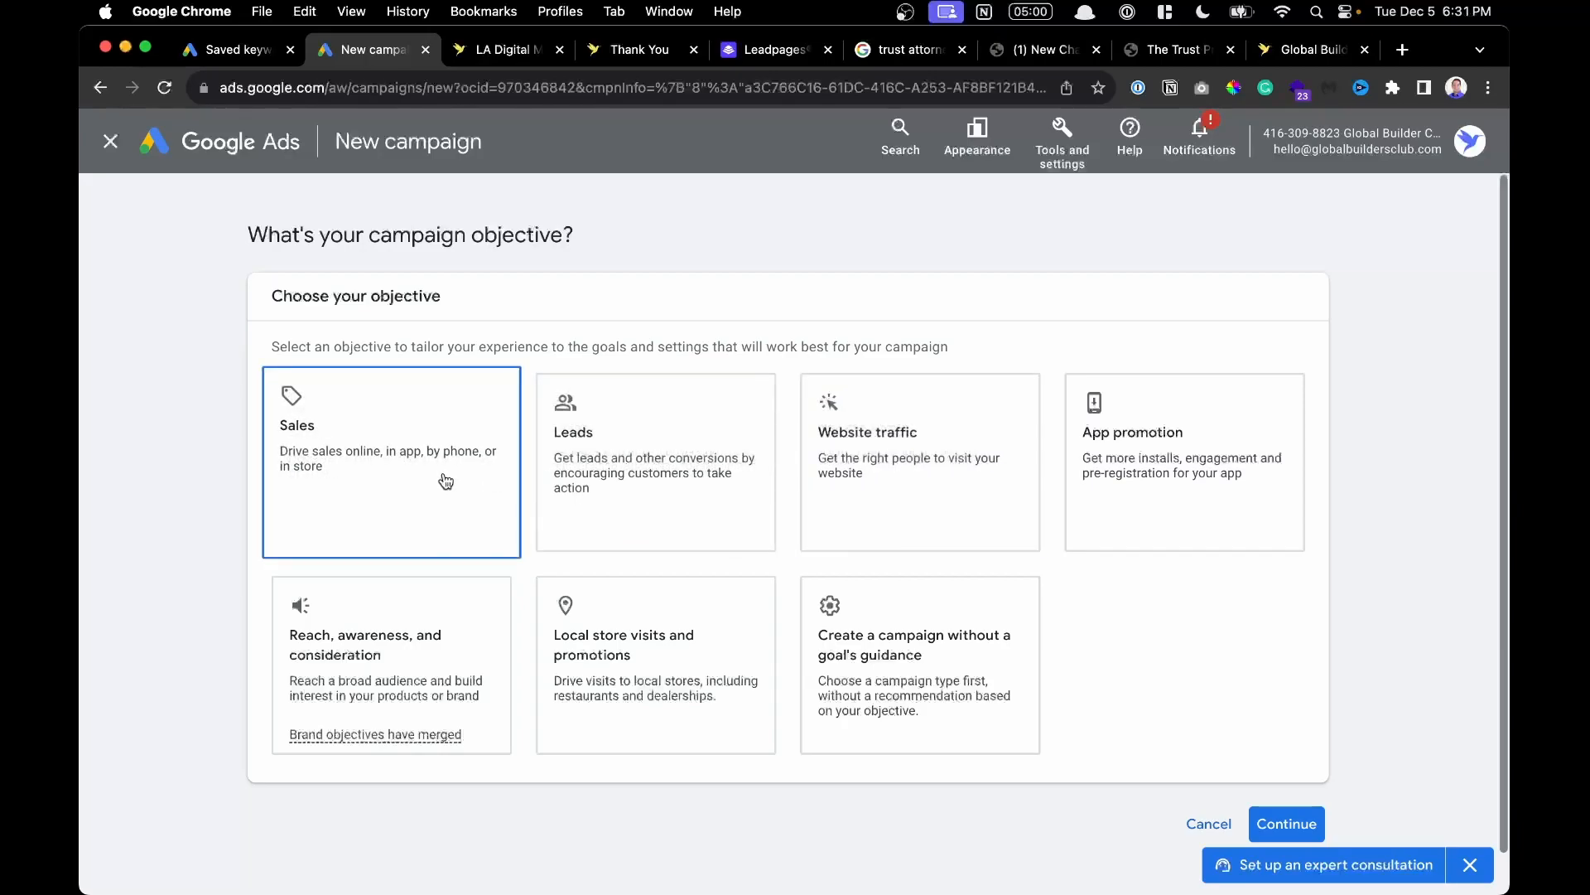
{"action": "left_click", "coordinate": [647, 454]}
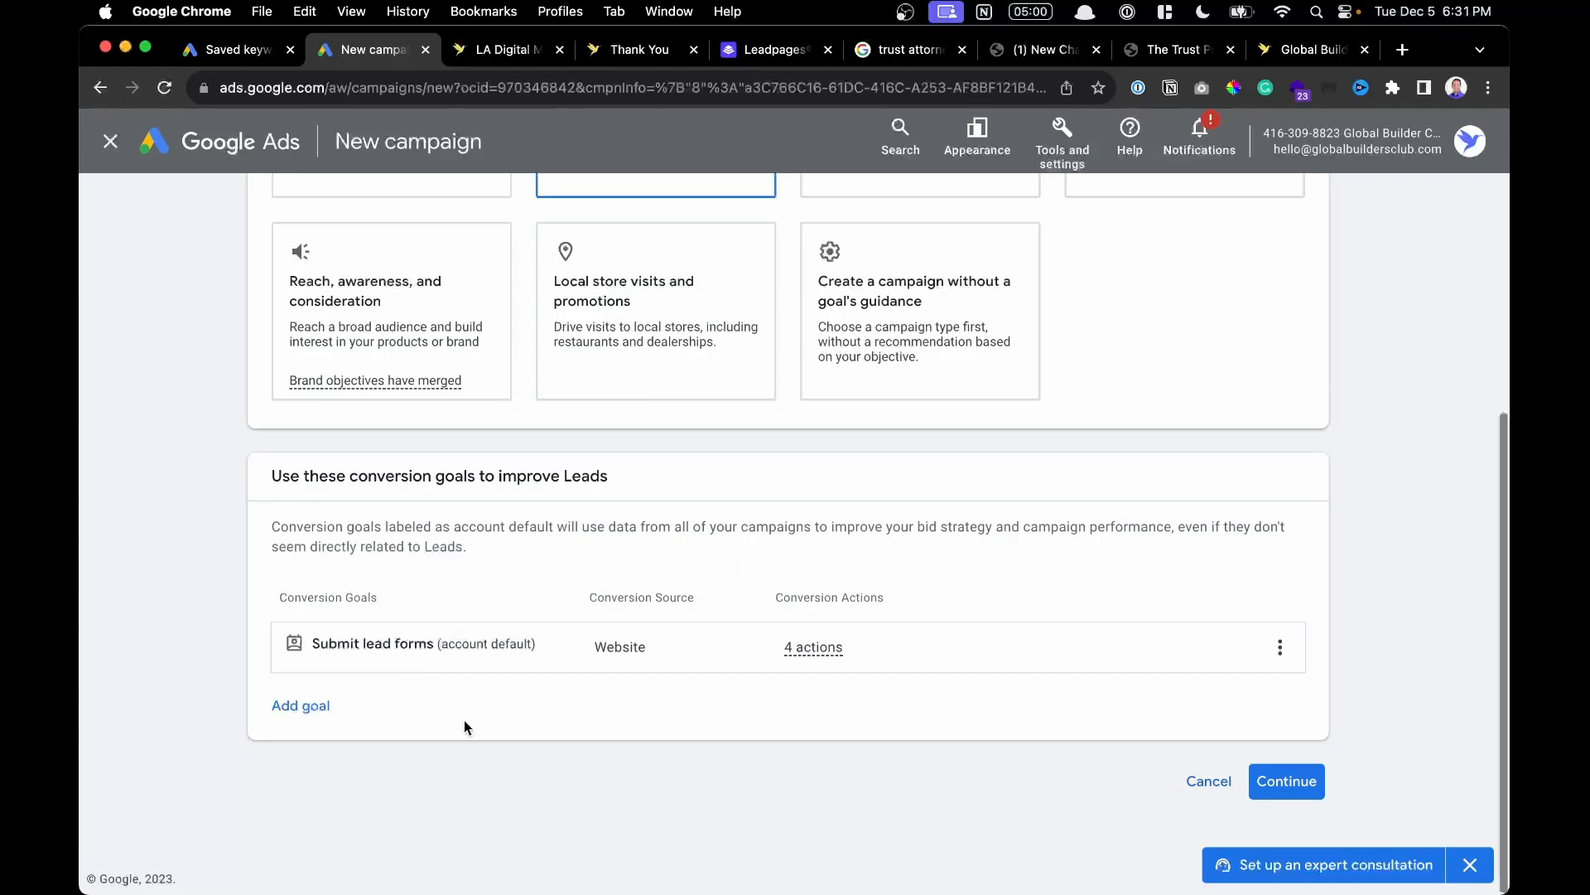
{"action": "left_click", "coordinate": [1292, 792]}
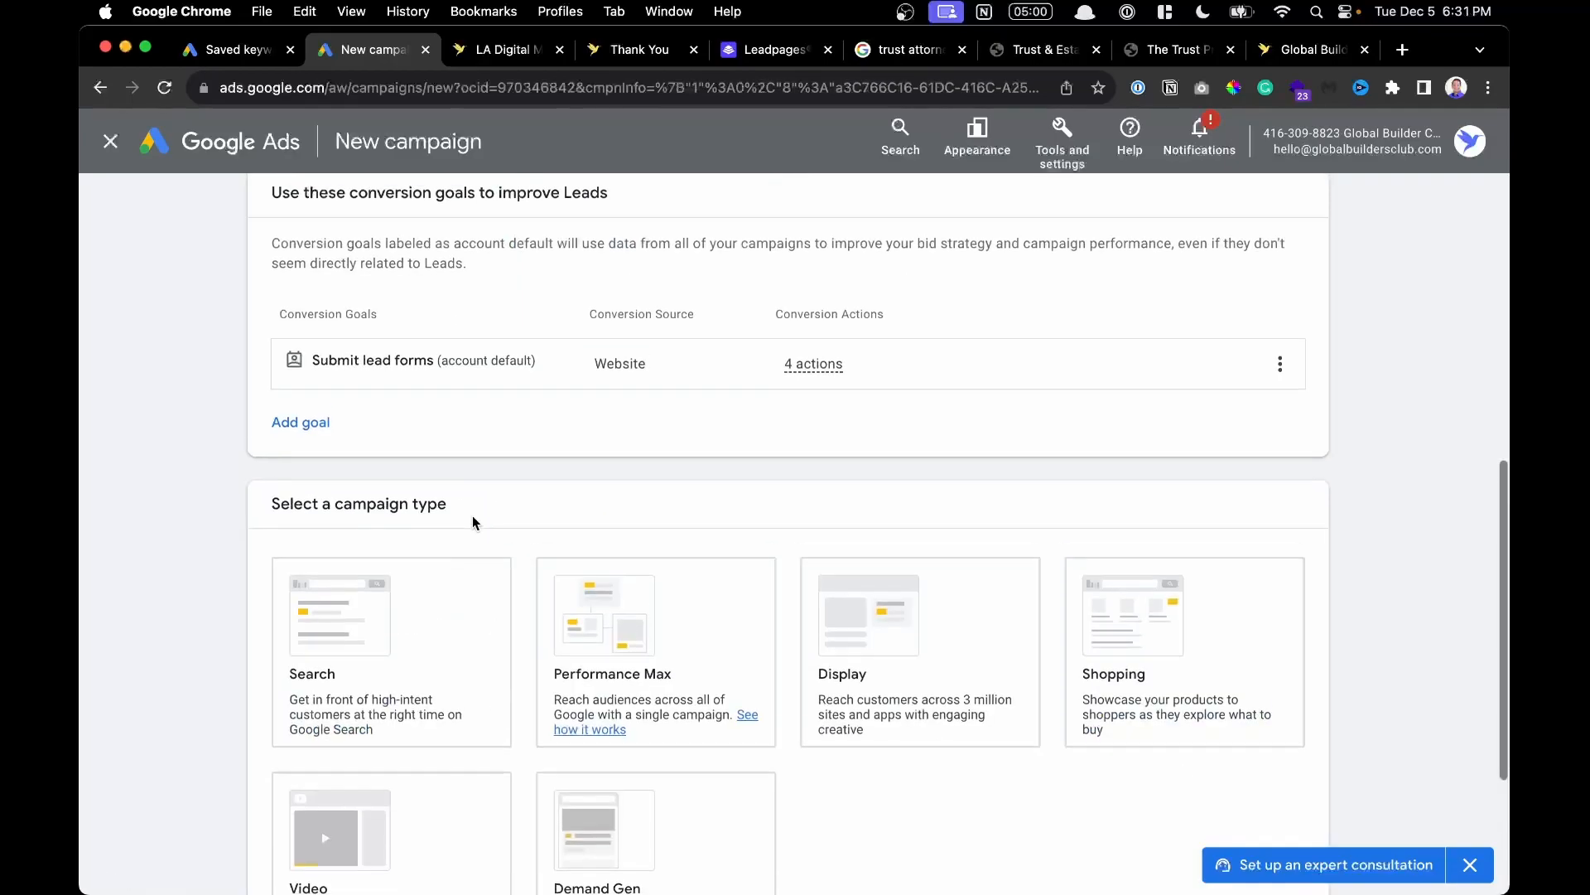
{"action": "scroll", "coordinate": [472, 518], "scroll_direction": "down", "scroll_amount": 3}
{"action": "left_click", "coordinate": [472, 518]}
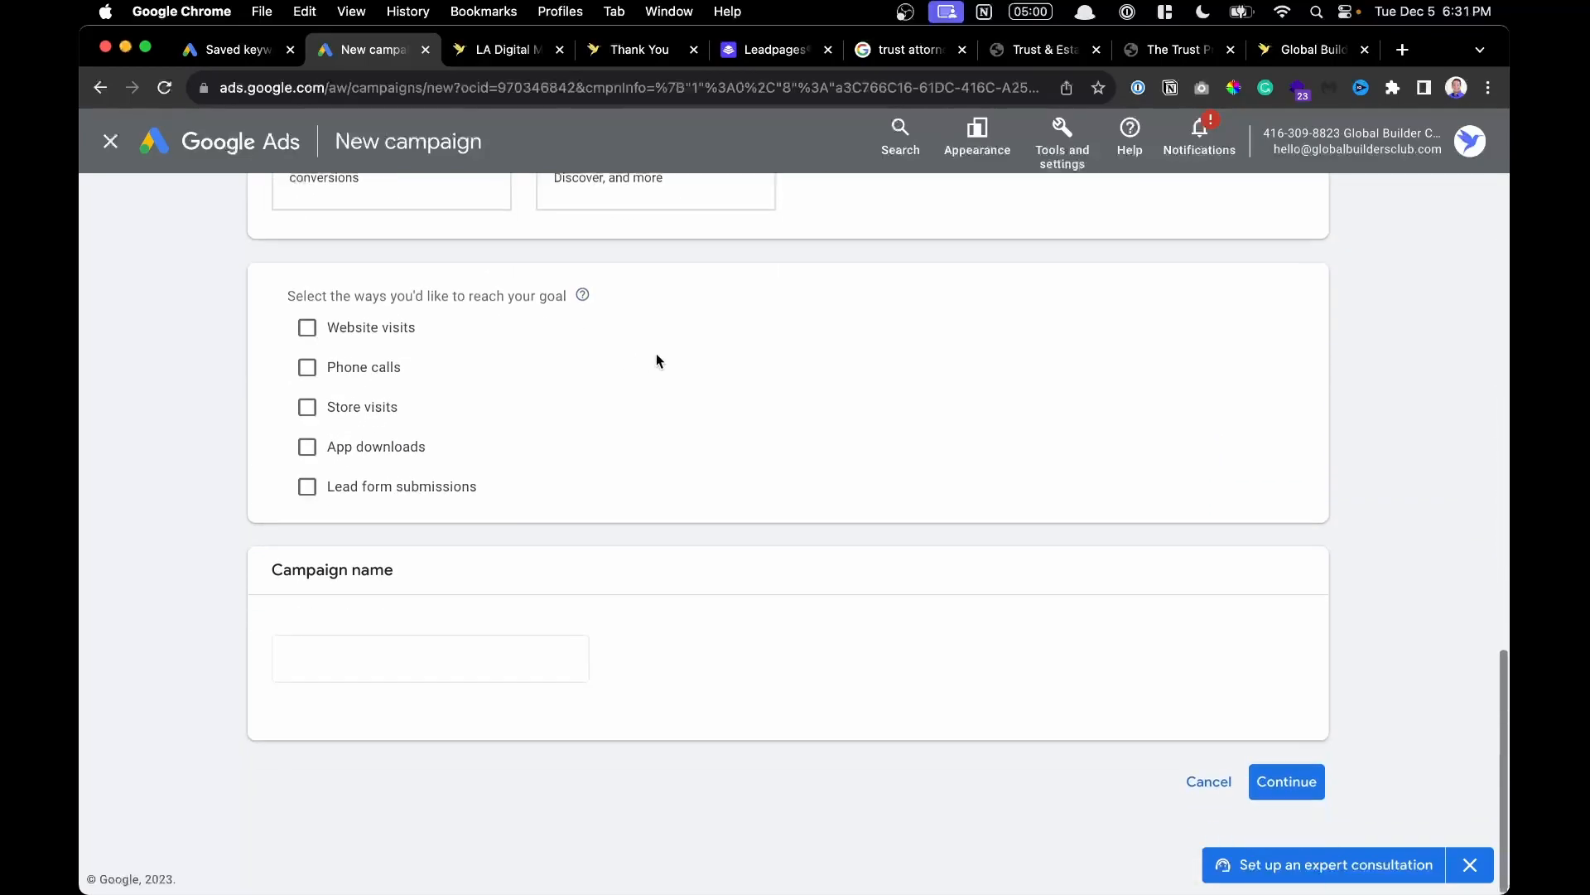
{"action": "scroll", "coordinate": [656, 353], "scroll_direction": "up", "scroll_amount": 5}
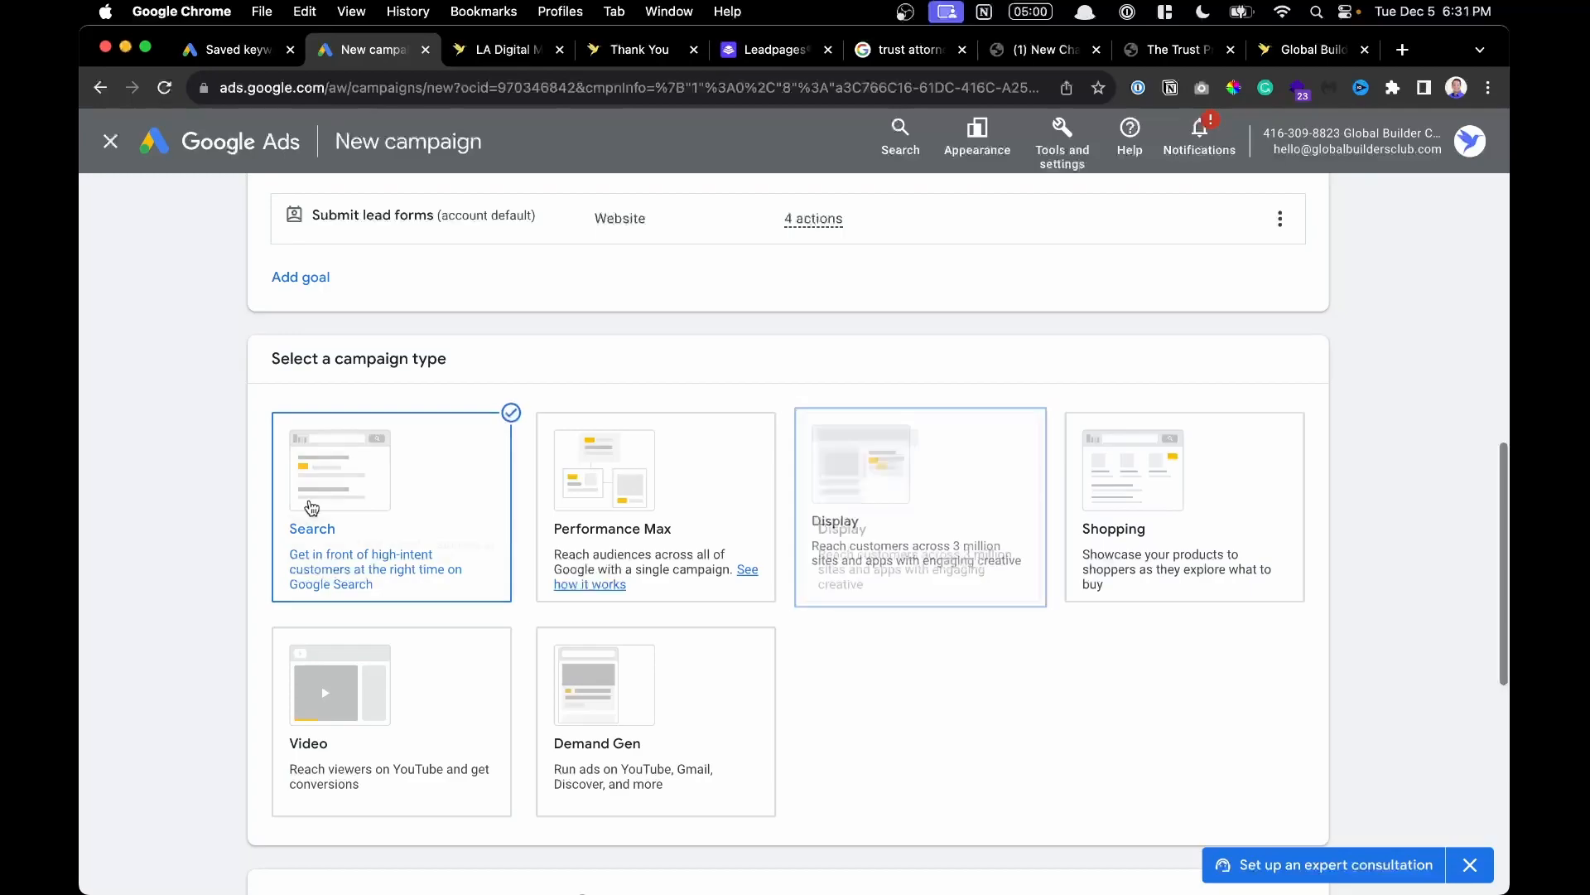
{"action": "scroll", "coordinate": [670, 538], "scroll_direction": "down", "scroll_amount": 7}
{"action": "left_click", "coordinate": [355, 385]}
{"action": "left_click", "coordinate": [517, 434]}
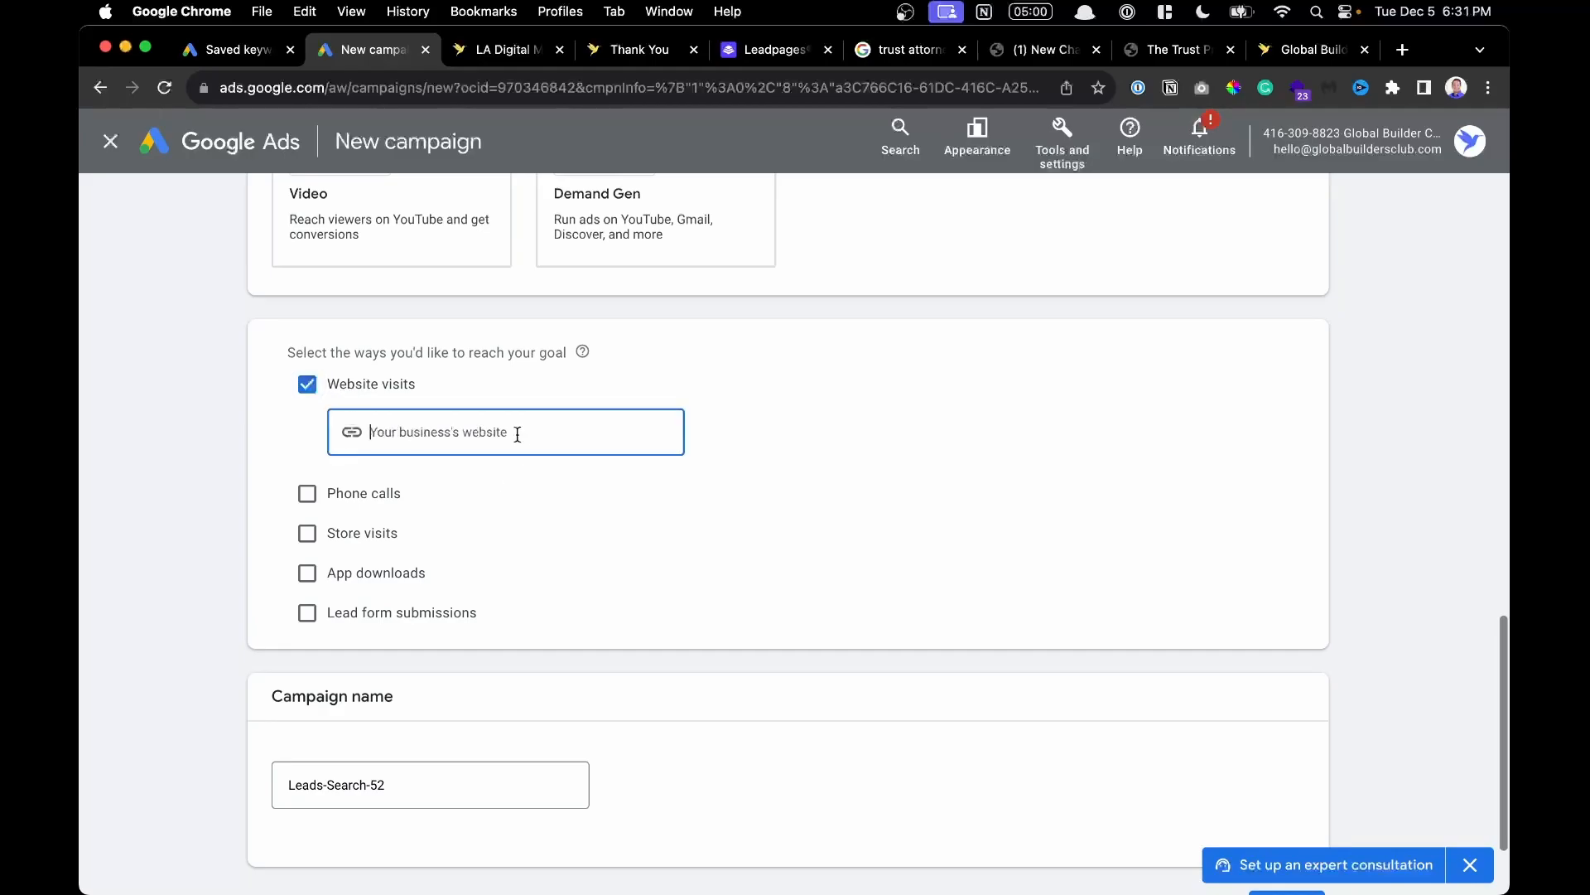
{"action": "scroll", "coordinate": [517, 434], "scroll_direction": "up", "scroll_amount": 2}
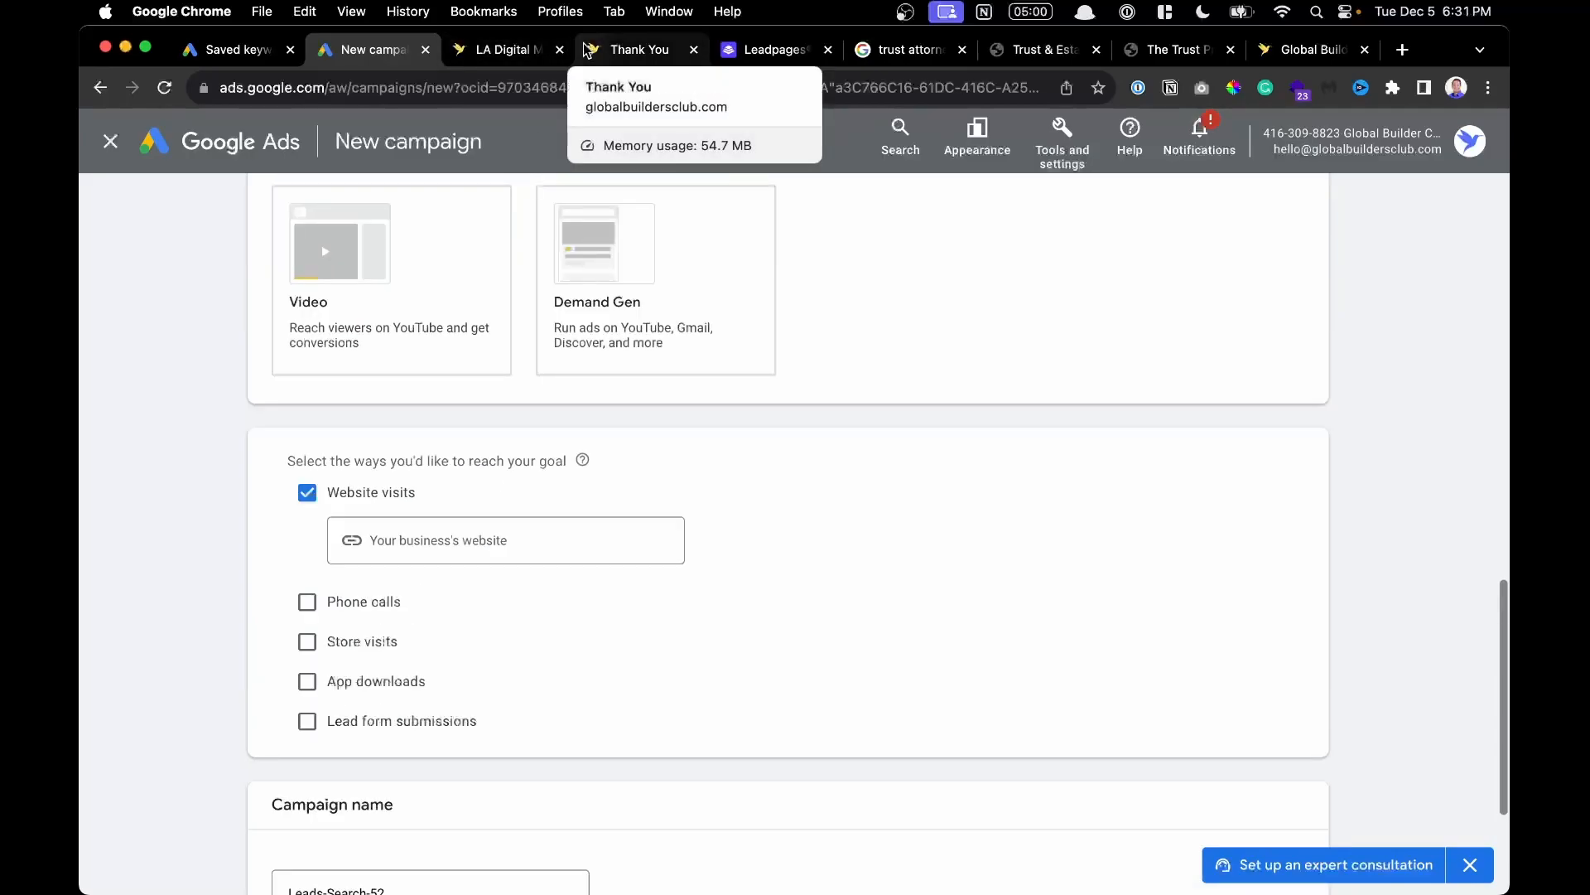
{"action": "left_click", "coordinate": [613, 51]}
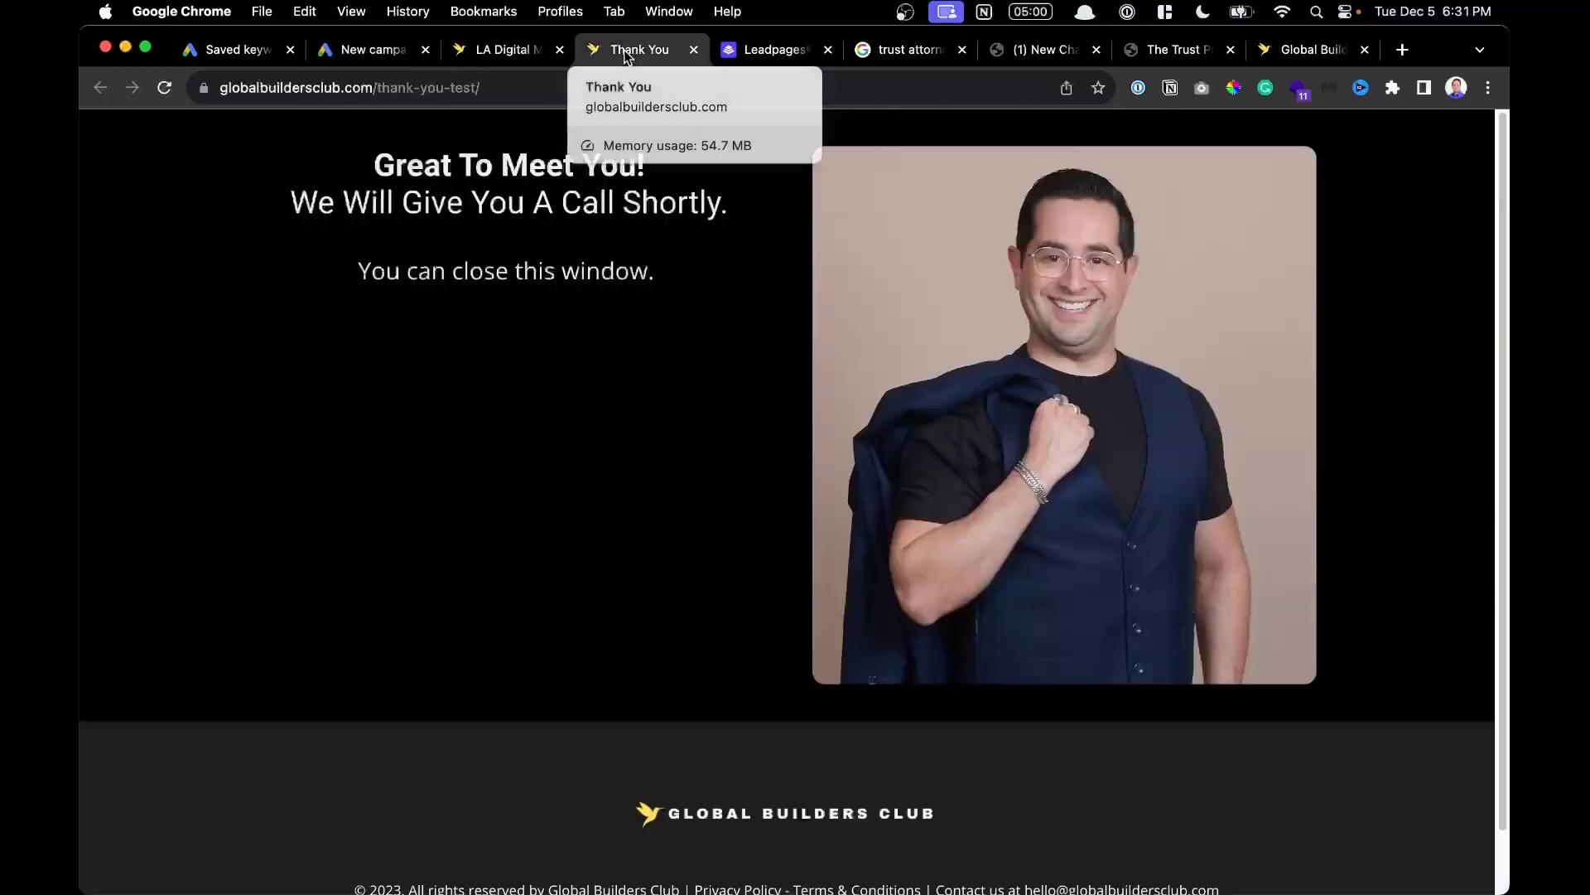
{"action": "key", "text": "super+l"}
{"action": "key", "text": "super+c"}
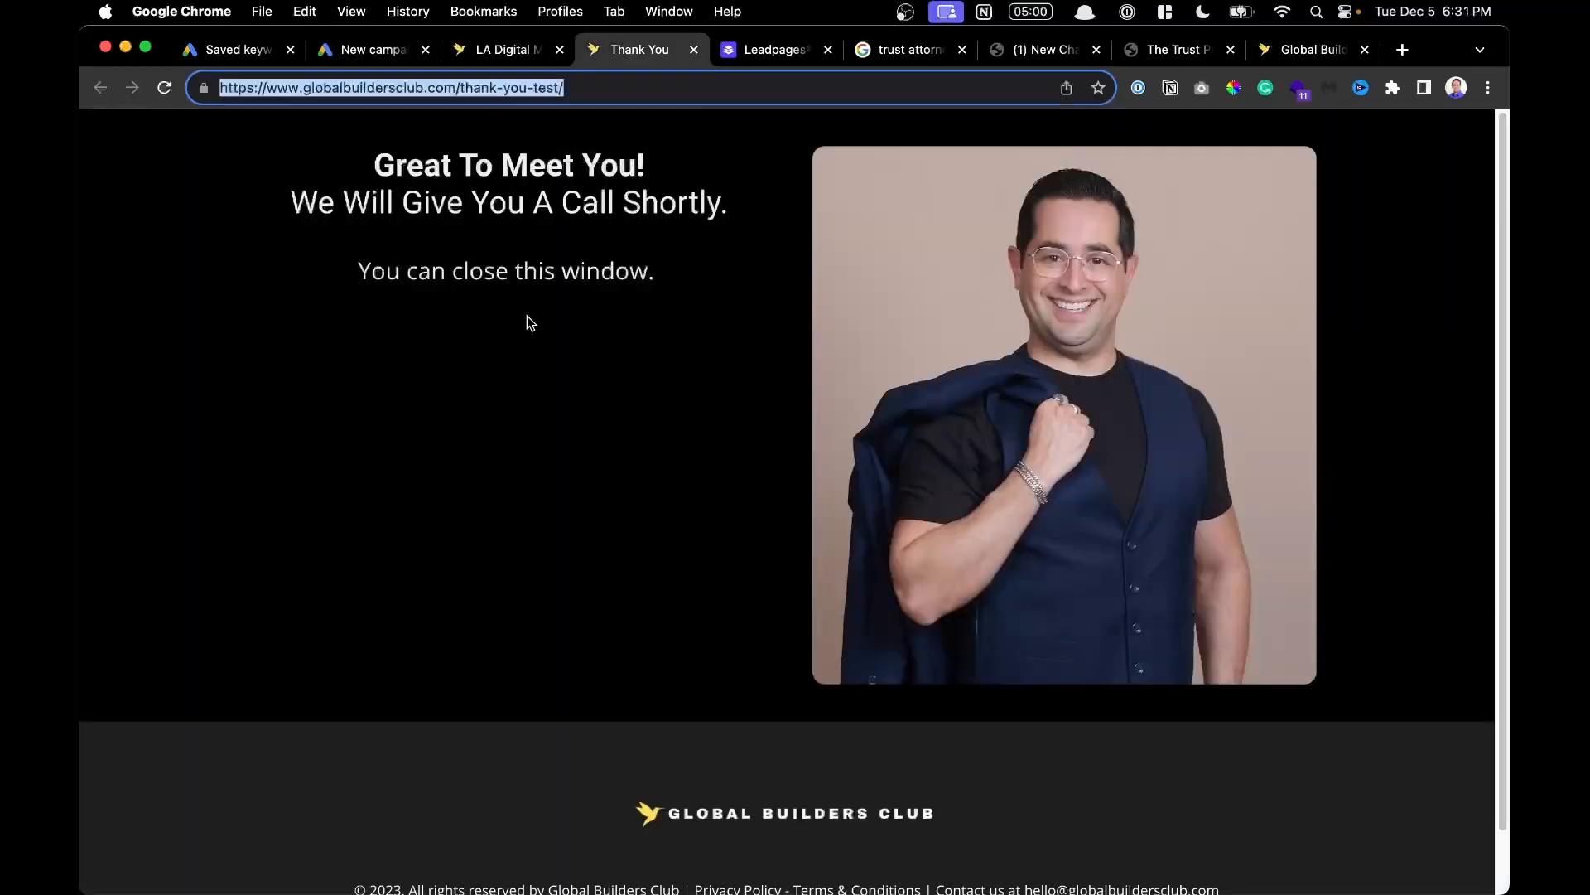
{"action": "left_click", "coordinate": [350, 51]}
{"action": "left_click", "coordinate": [532, 533]}
{"action": "key", "text": "super+v"}
{"action": "scroll", "coordinate": [532, 527], "scroll_direction": "down", "scroll_amount": 3}
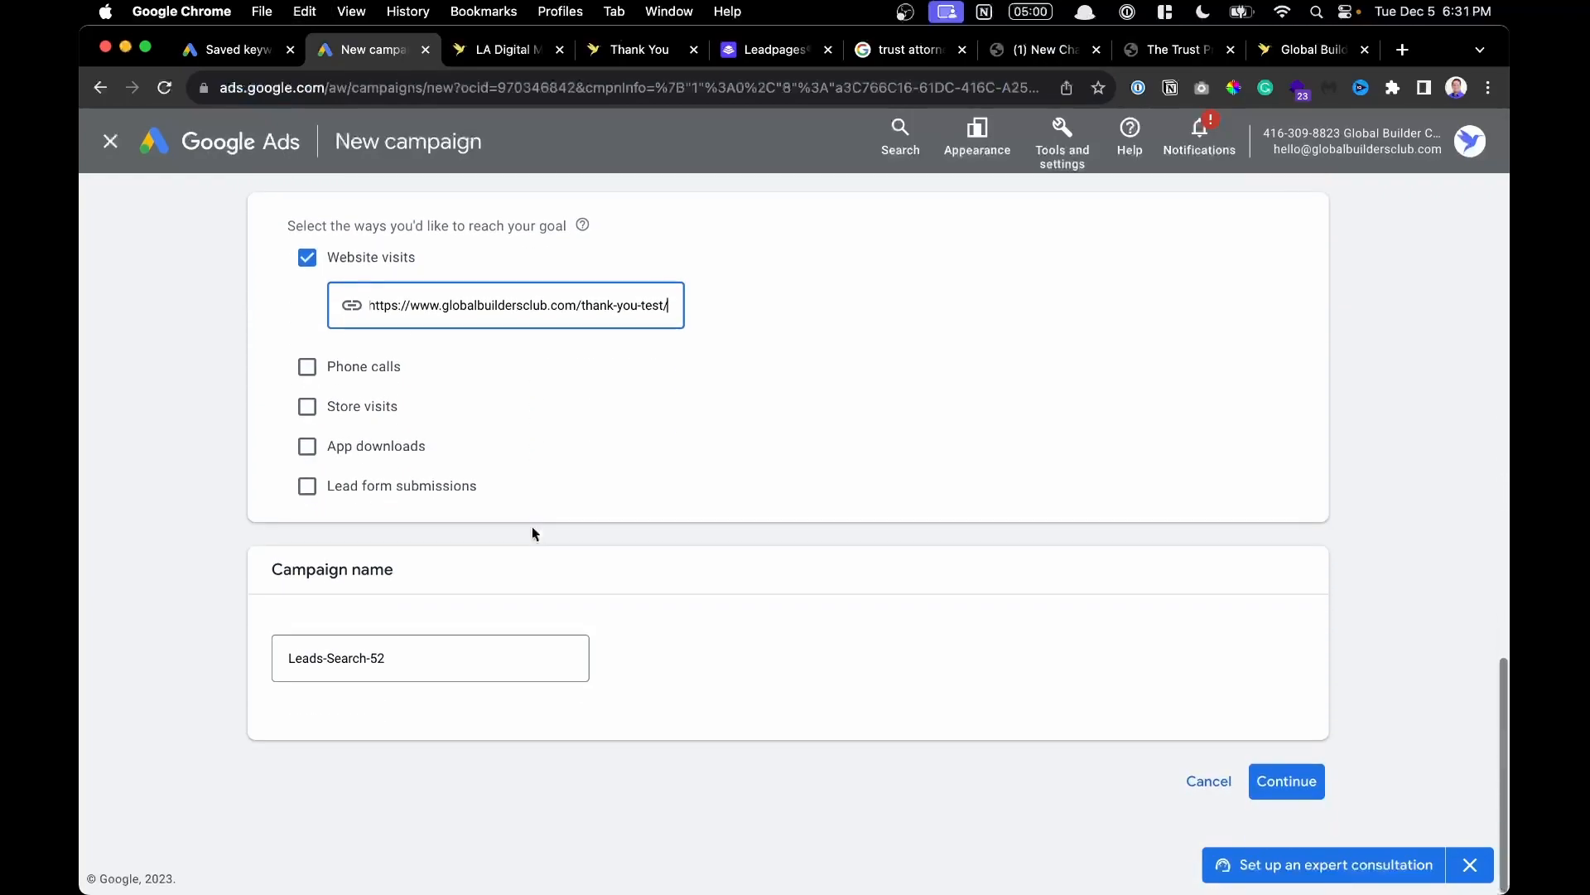
Name the campaign "Dec 5 | Trust and Estate Attorney | LA OC SD" and continue with the campaign setup.
{"action": "triple_click", "coordinate": [393, 658]}
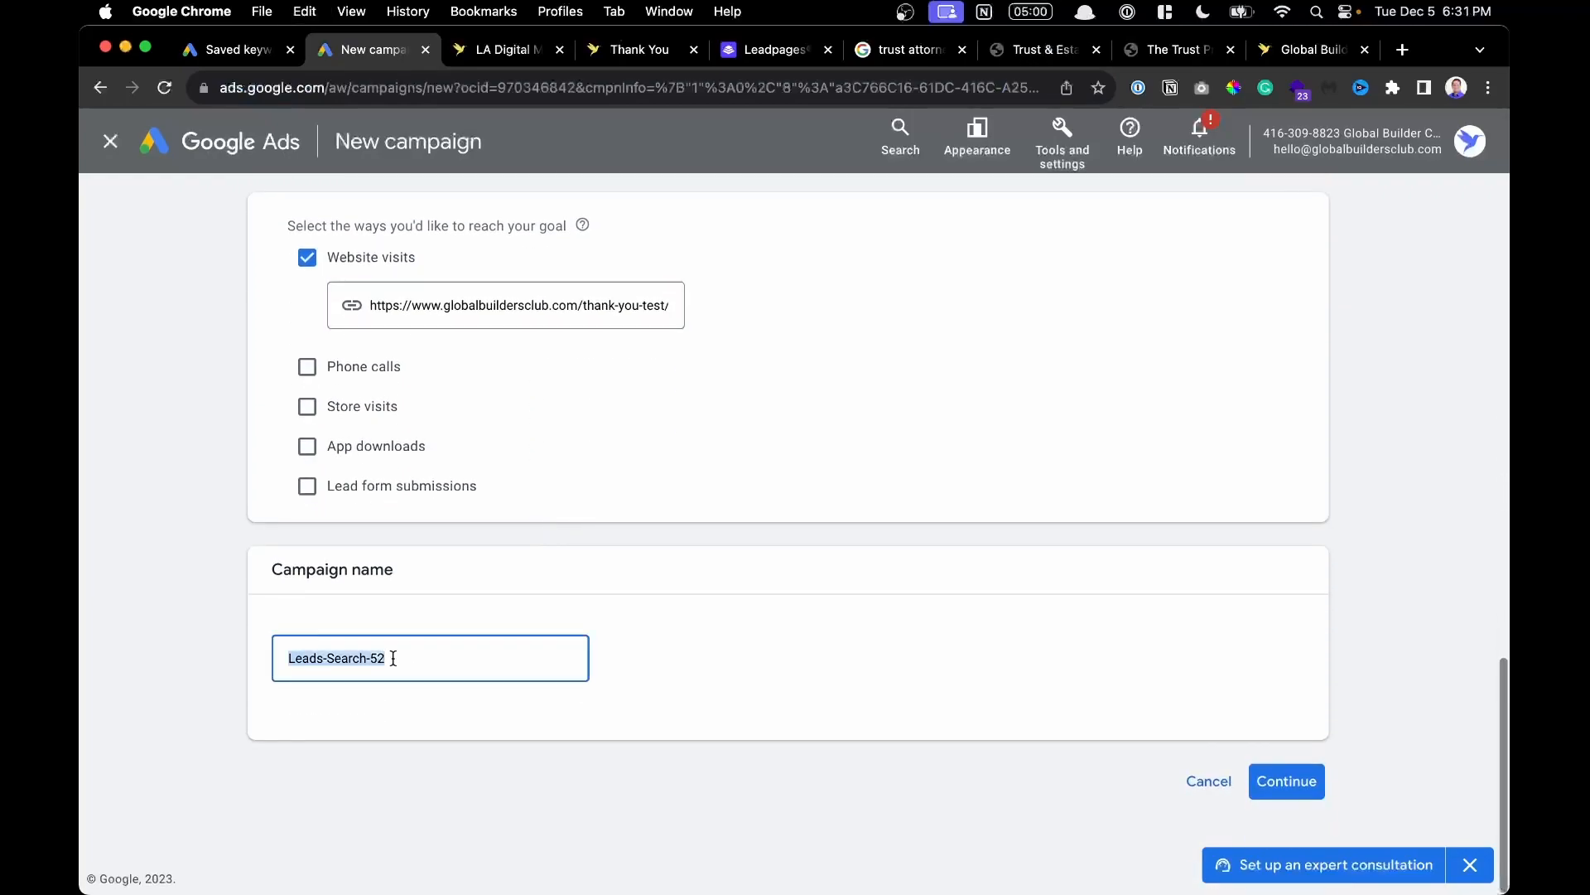
{"action": "type", "text": "Dec 5"}
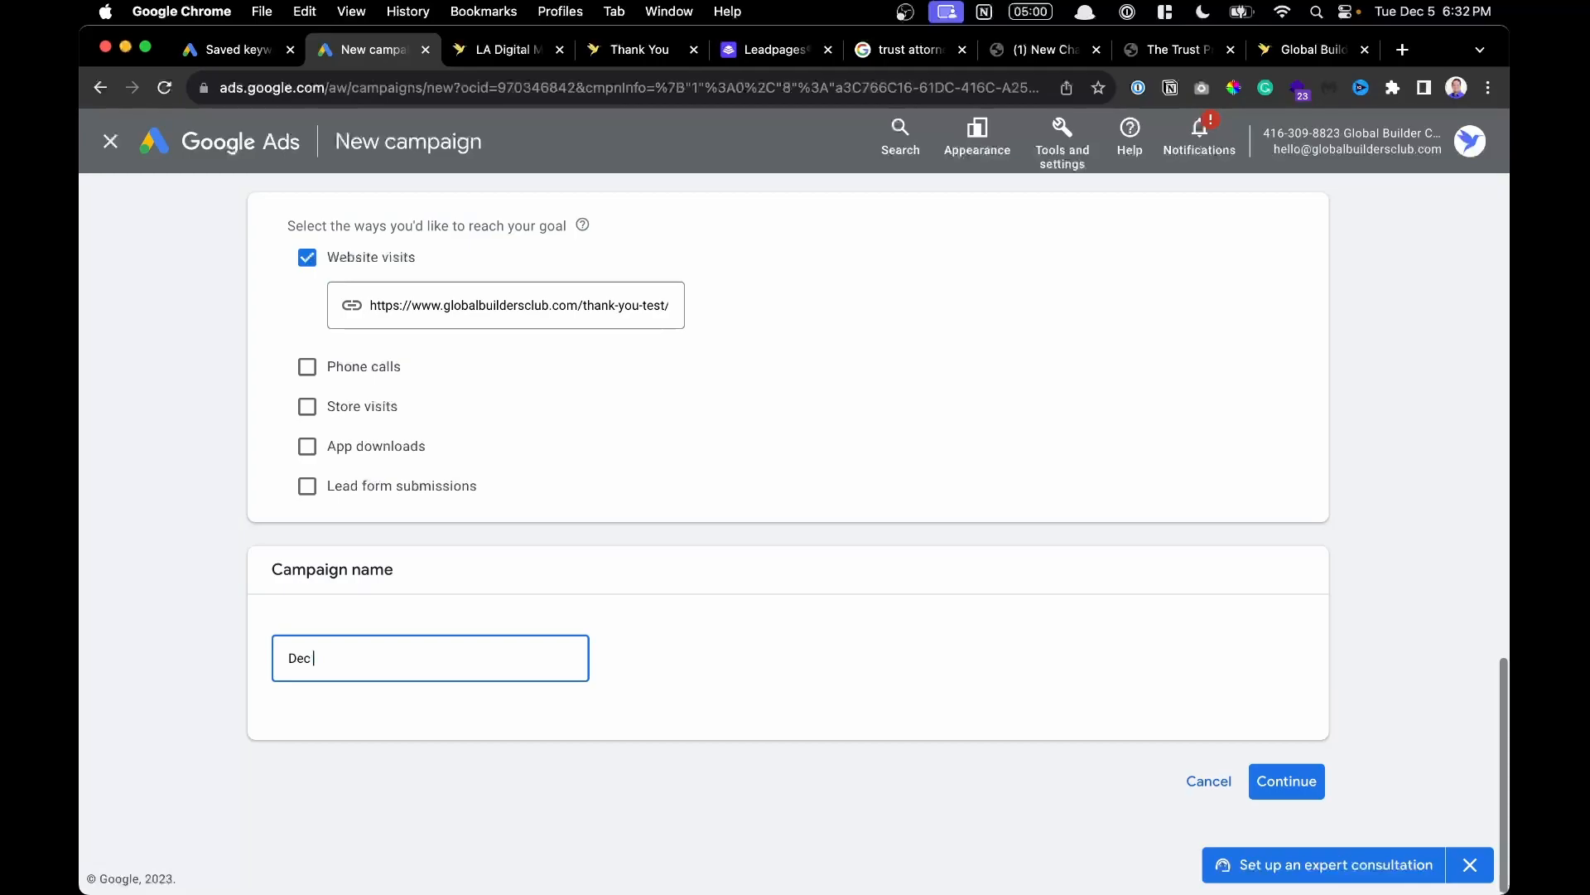
{"action": "type", "text": " | Trust and Estate P"}
{"action": "key", "text": "BackSpace"}
{"action": "type", "text": "Attorney"}
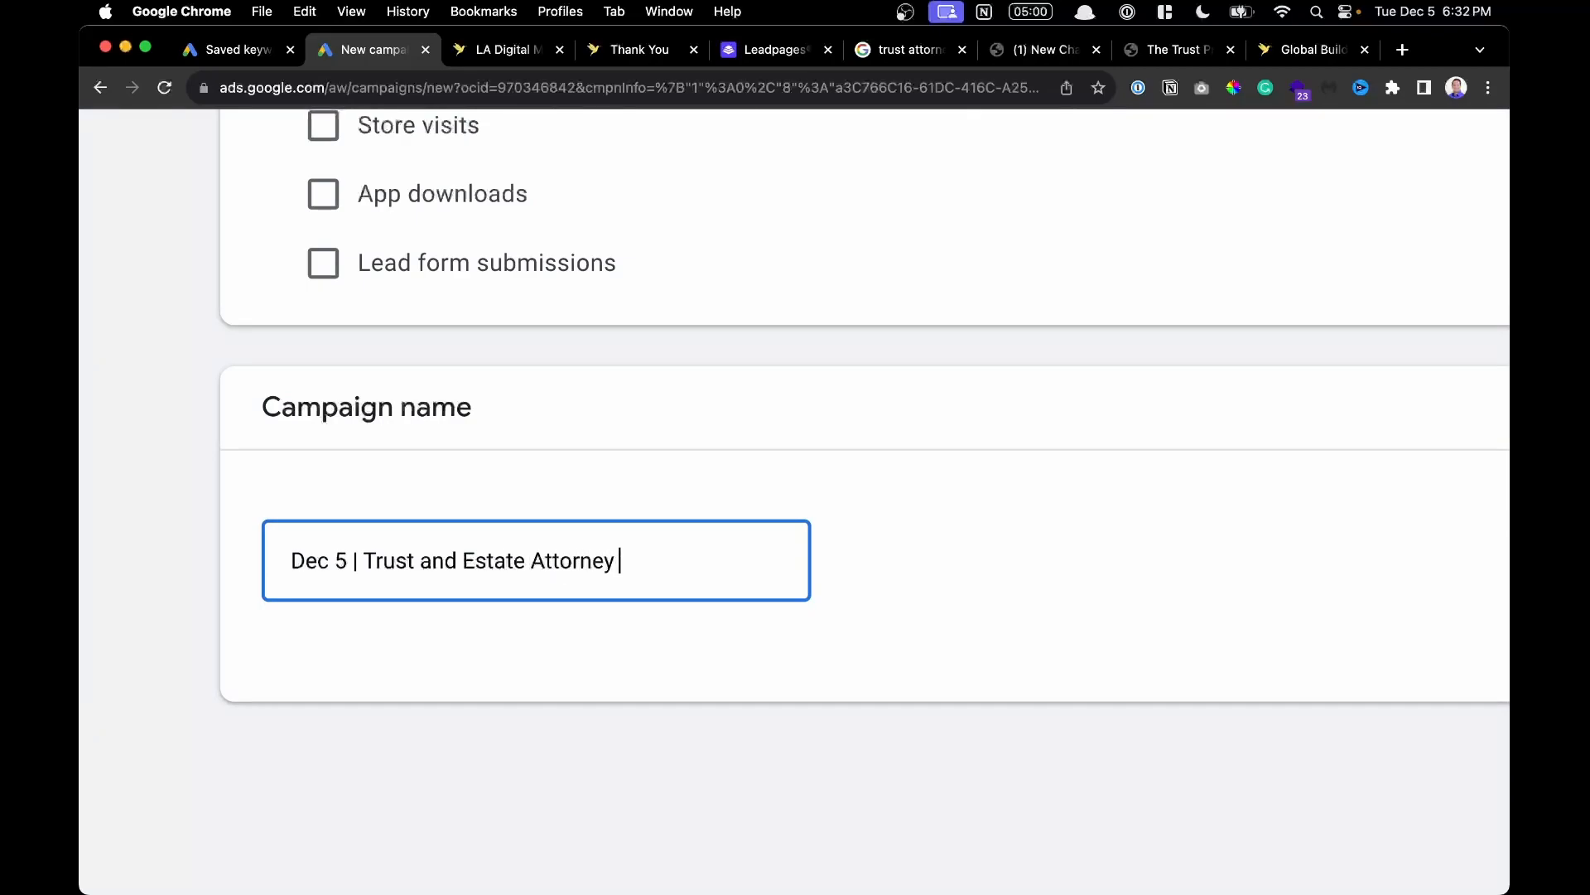
{"action": "key", "text": "super+minus"}
{"action": "key", "text": "super+minus"}
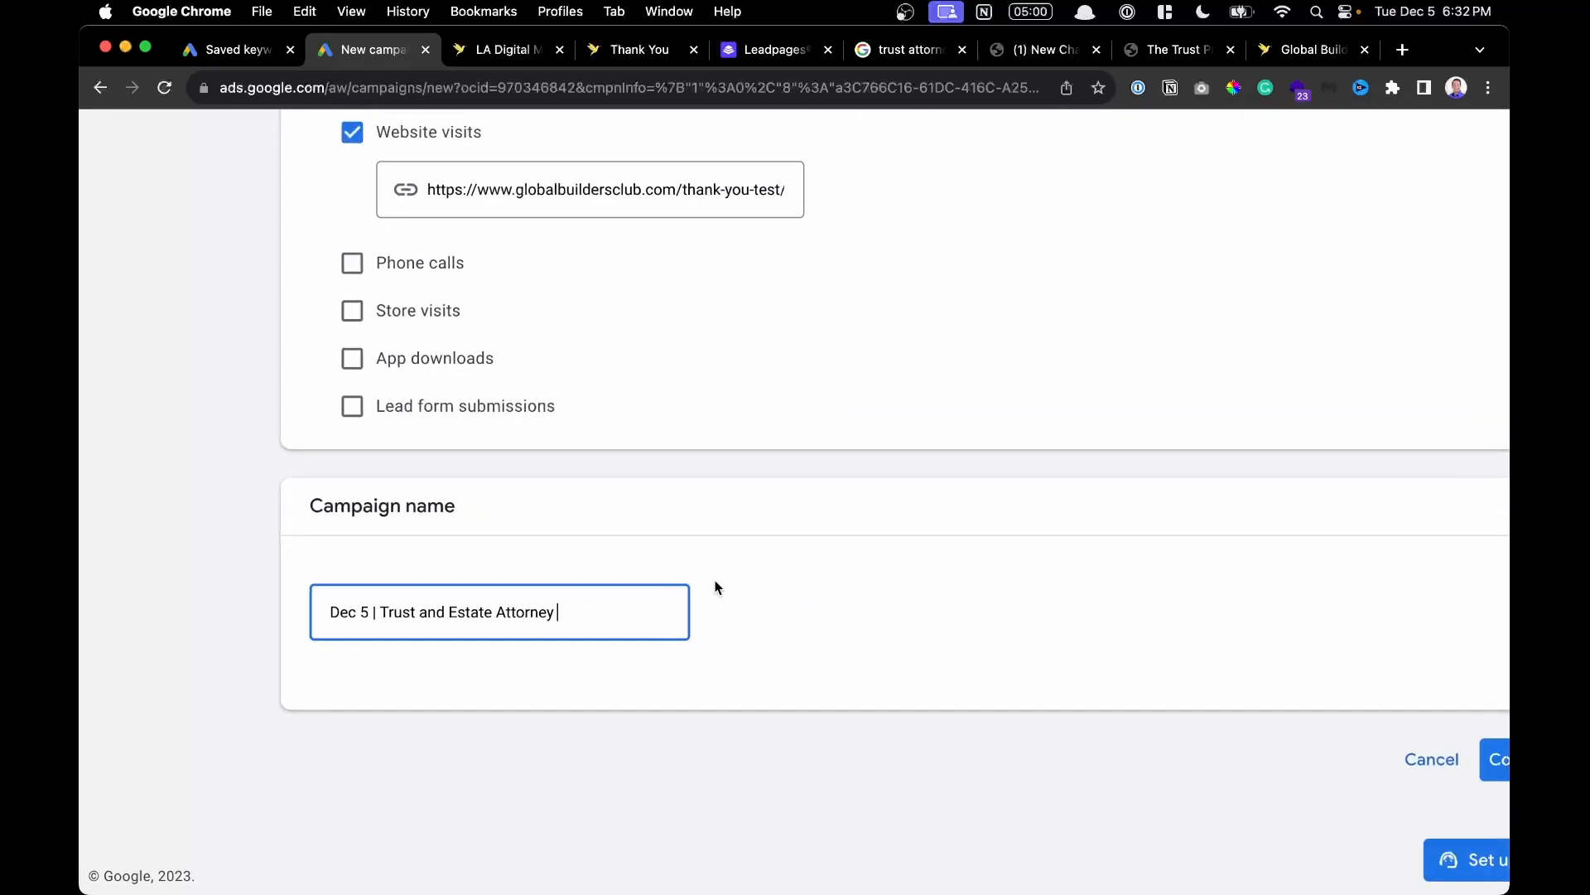
{"action": "type", "text": "| LA OC SD"}
{"action": "key", "text": "super+minus"}
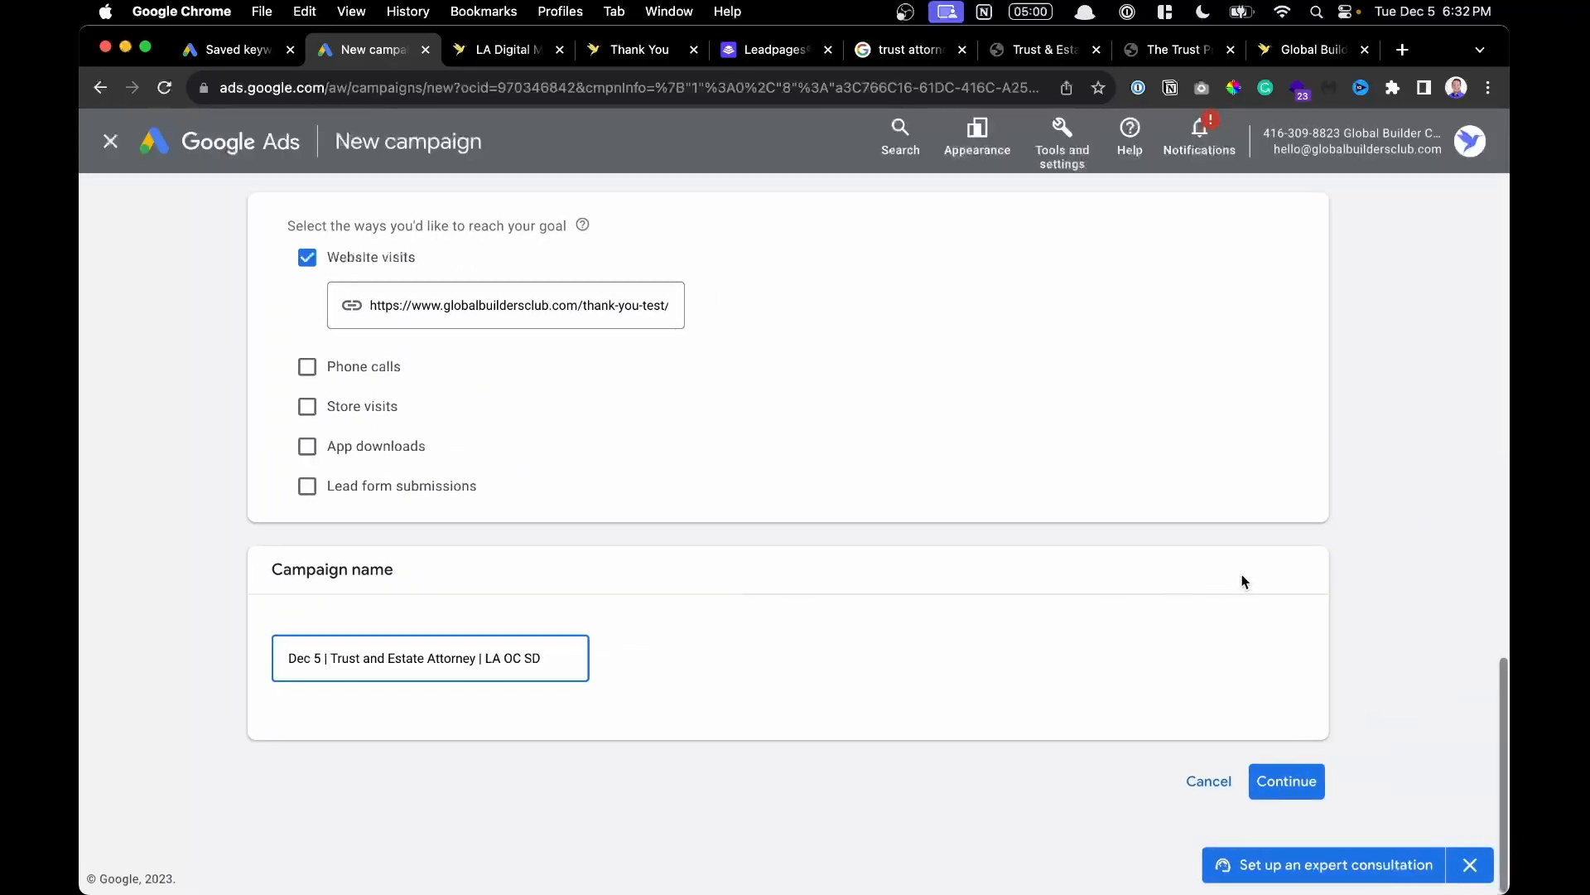
{"action": "left_click", "coordinate": [1299, 779]}
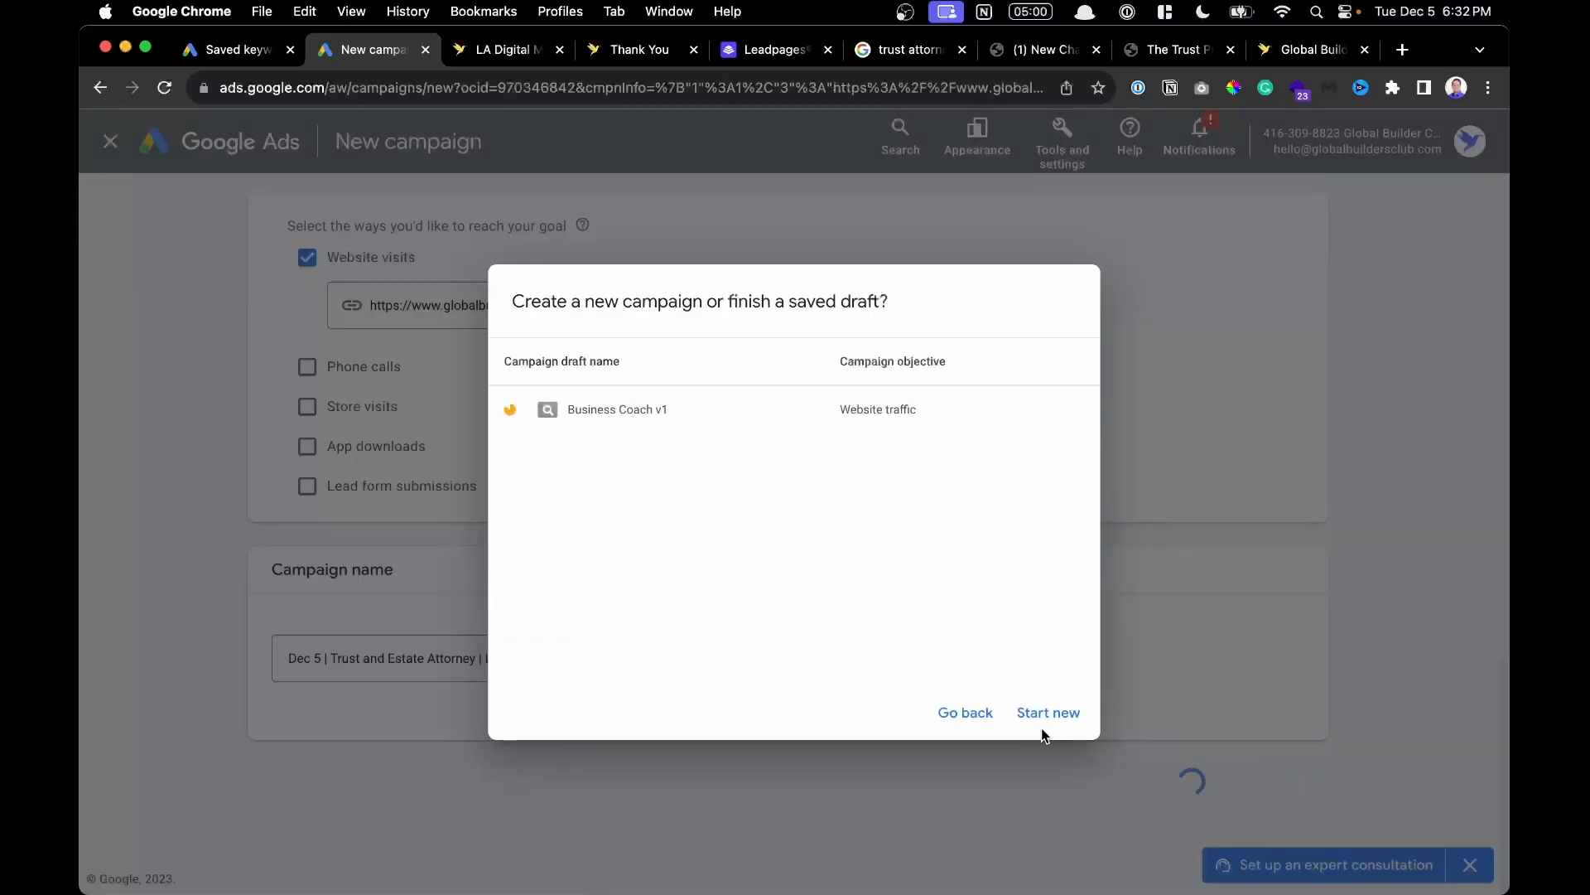
Start a new campaign instead of finishing the saved draft, and choose Conversions as the bidding focus.
{"action": "left_click", "coordinate": [1049, 719]}
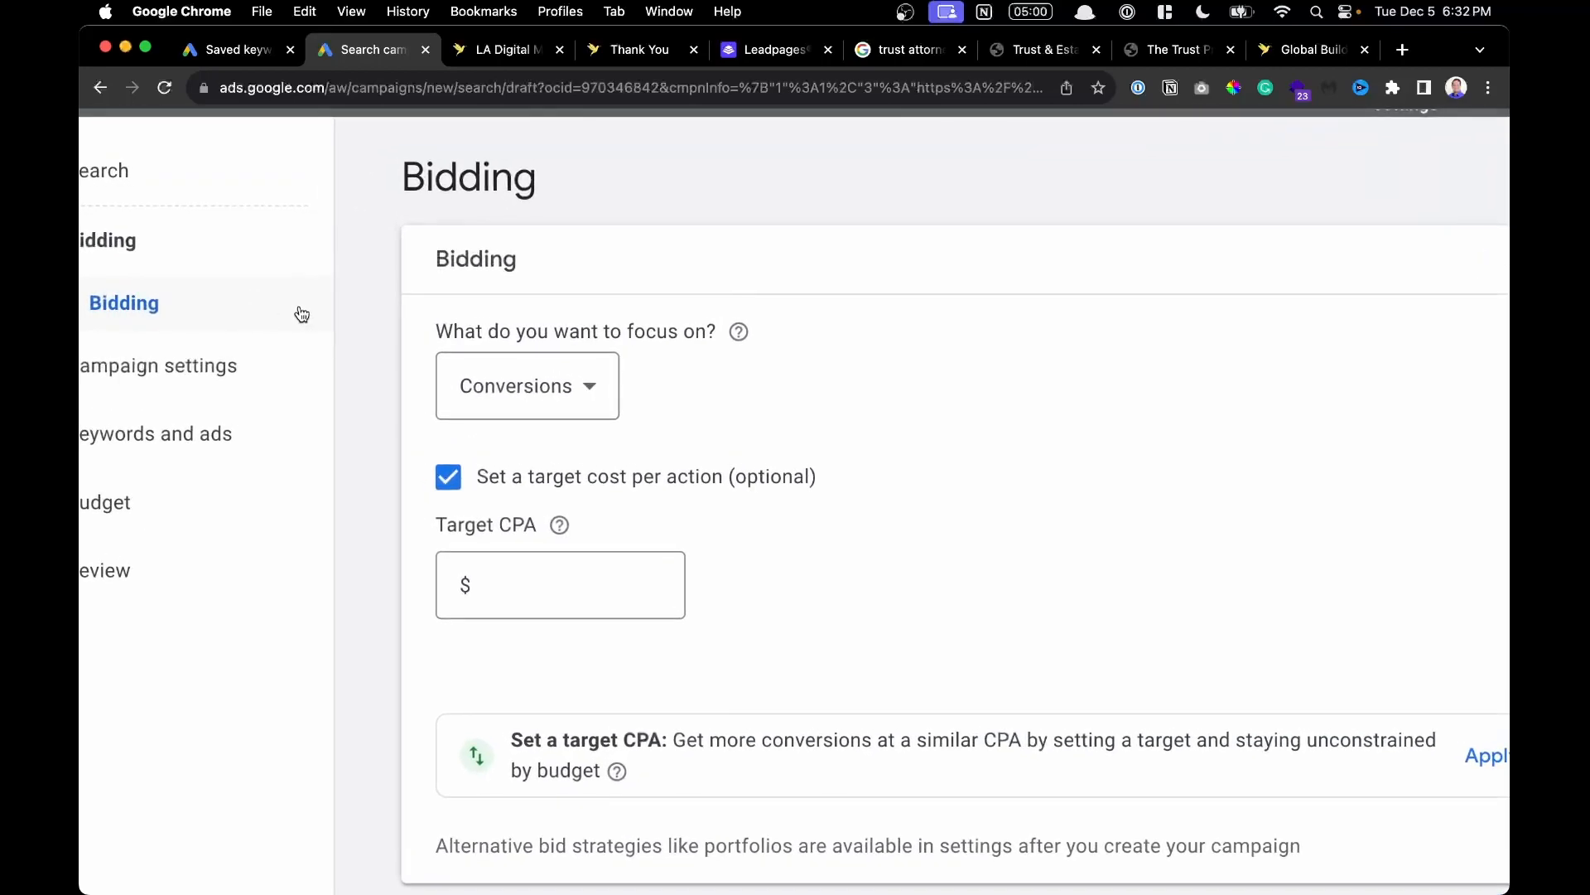
{"action": "scroll", "coordinate": [827, 401], "scroll_direction": "down", "scroll_amount": 1}
{"action": "scroll", "coordinate": [826, 401], "scroll_direction": "right", "scroll_amount": 3}
{"action": "left_click", "coordinate": [433, 359]}
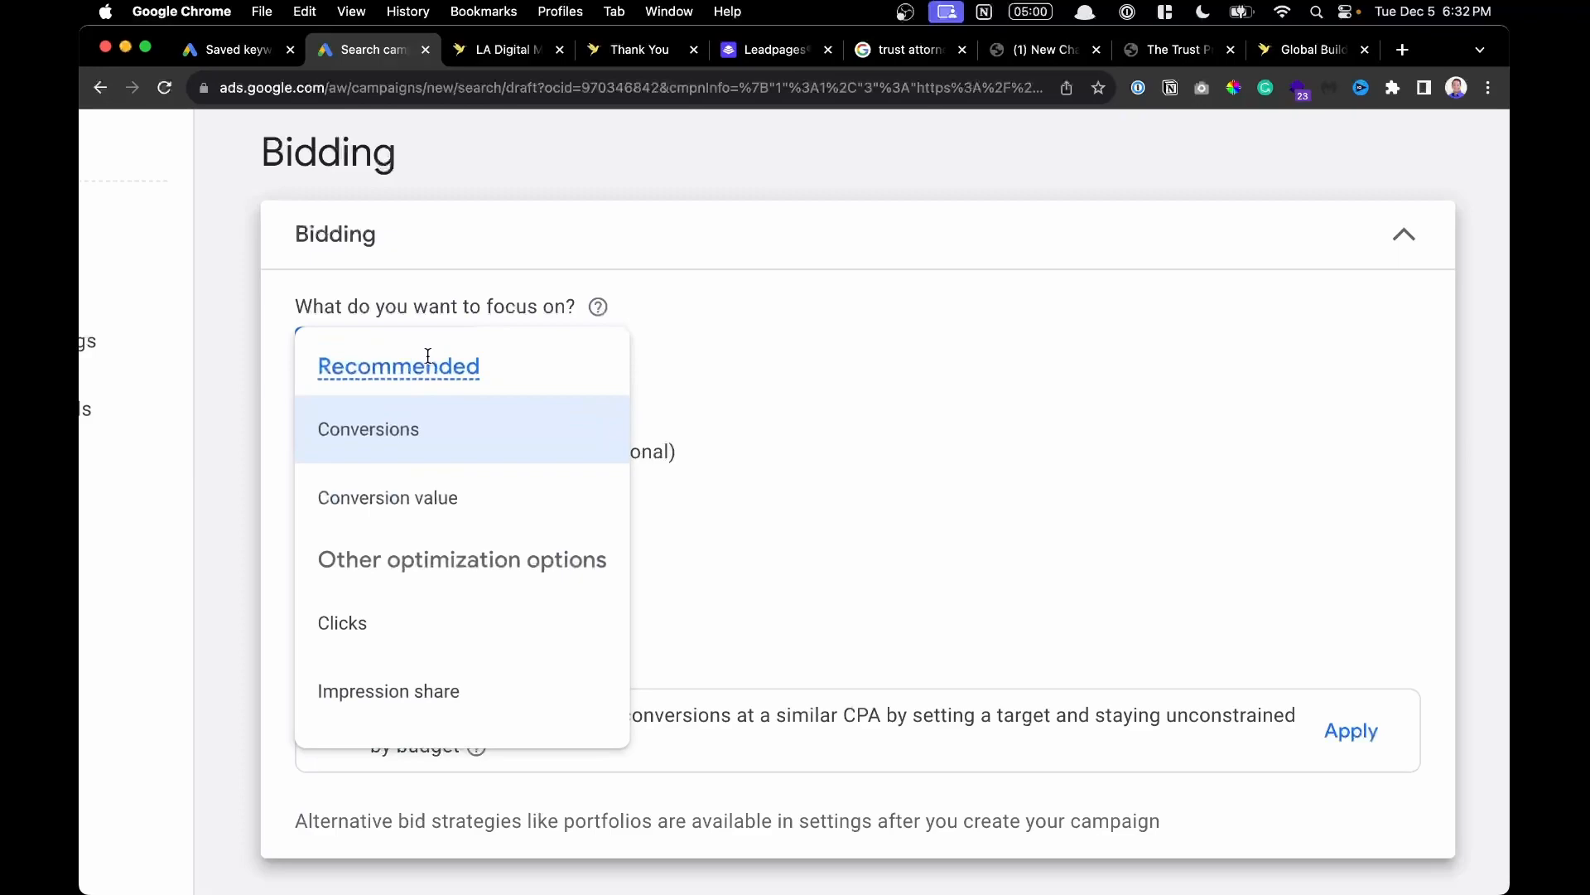
{"action": "left_click", "coordinate": [446, 448]}
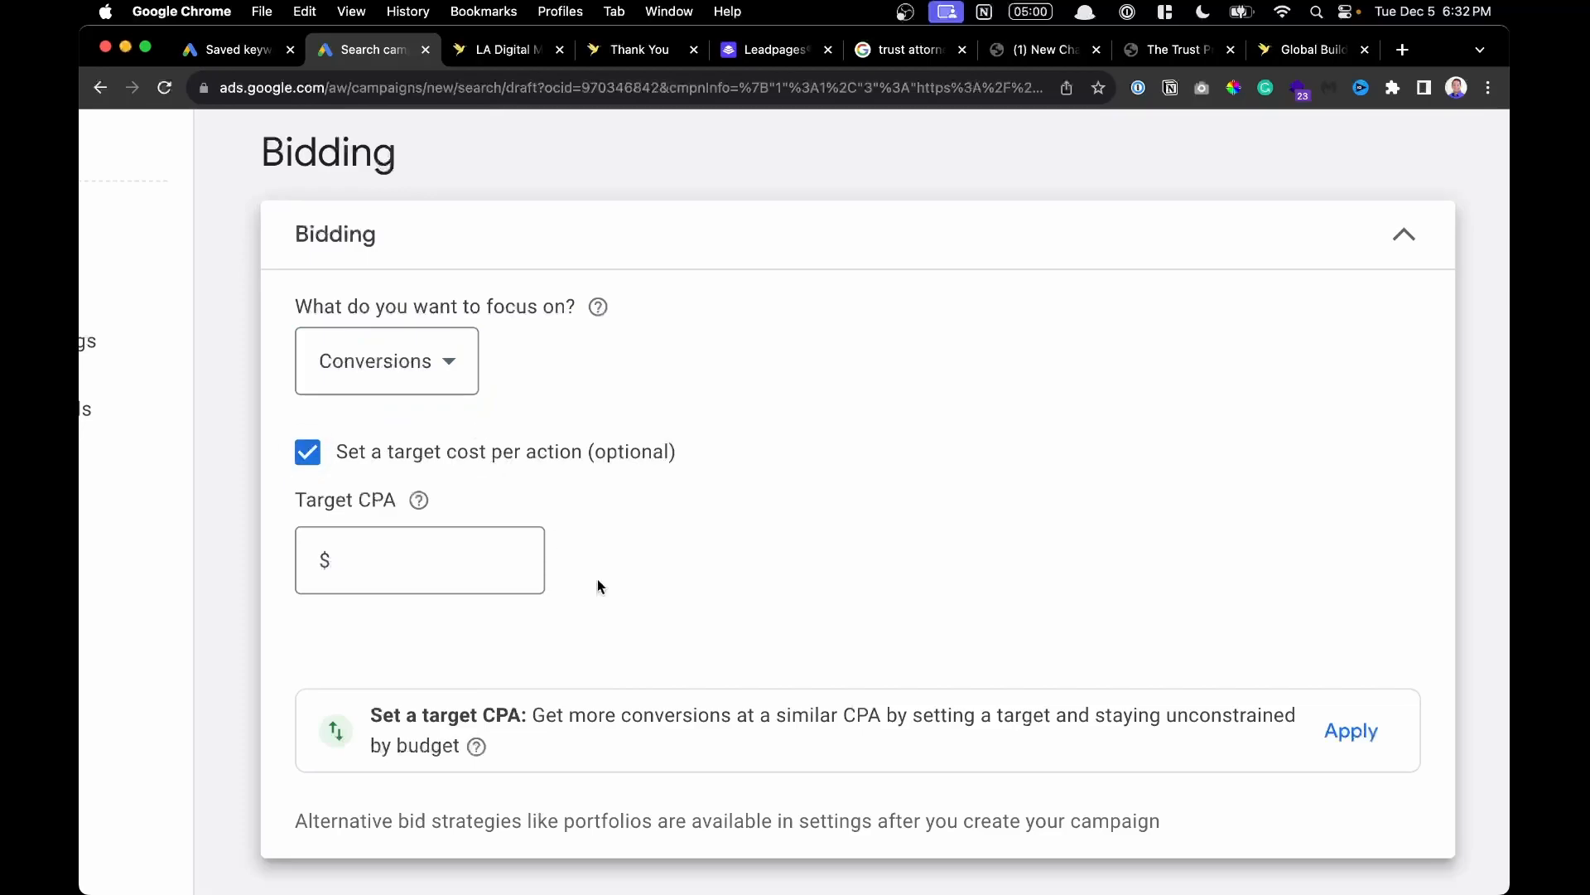
{"action": "scroll", "coordinate": [598, 586], "scroll_direction": "down", "scroll_amount": 2}
{"action": "key", "text": "super+0"}
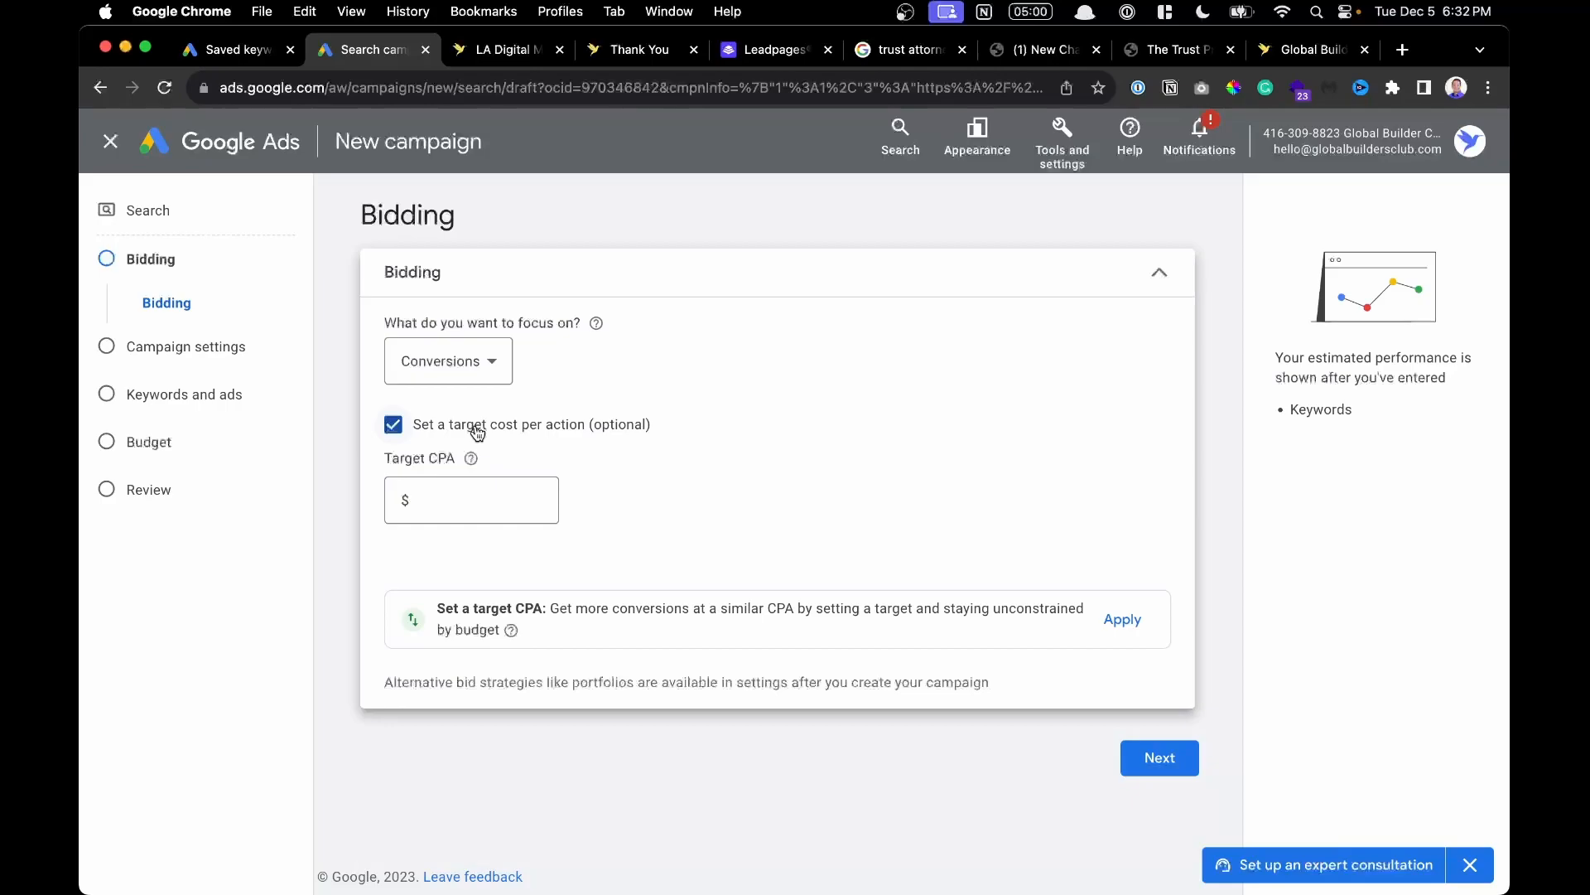
Keep Conversions as the bidding focus, turn off the optional target cost per action, and continue to the campaign settings.
{"action": "left_click", "coordinate": [482, 349]}
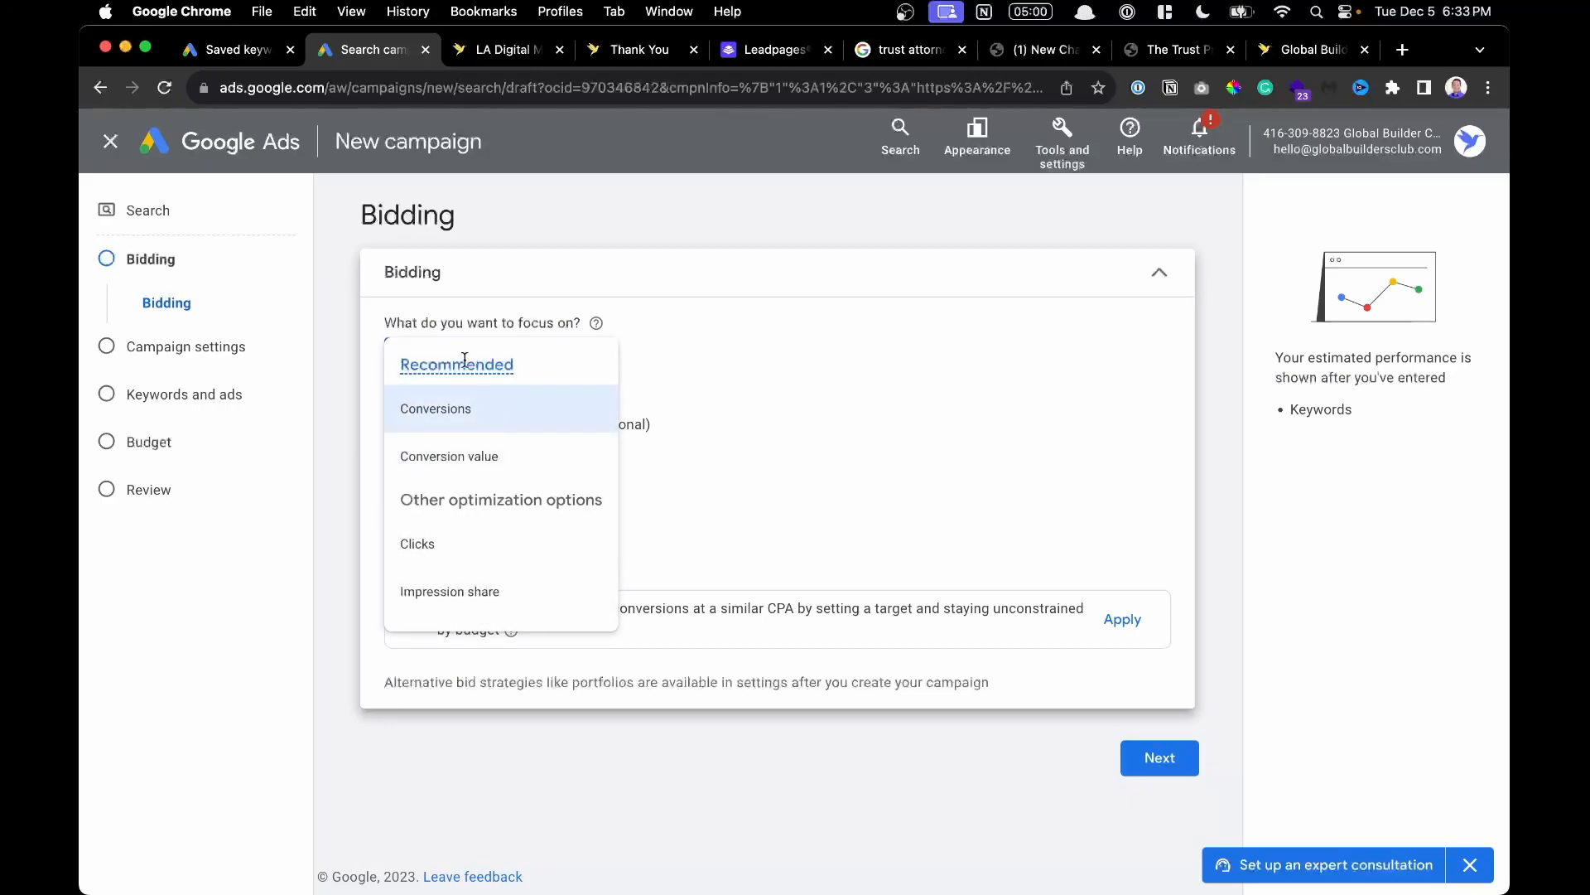
{"action": "mouse_move", "coordinate": [538, 603]}
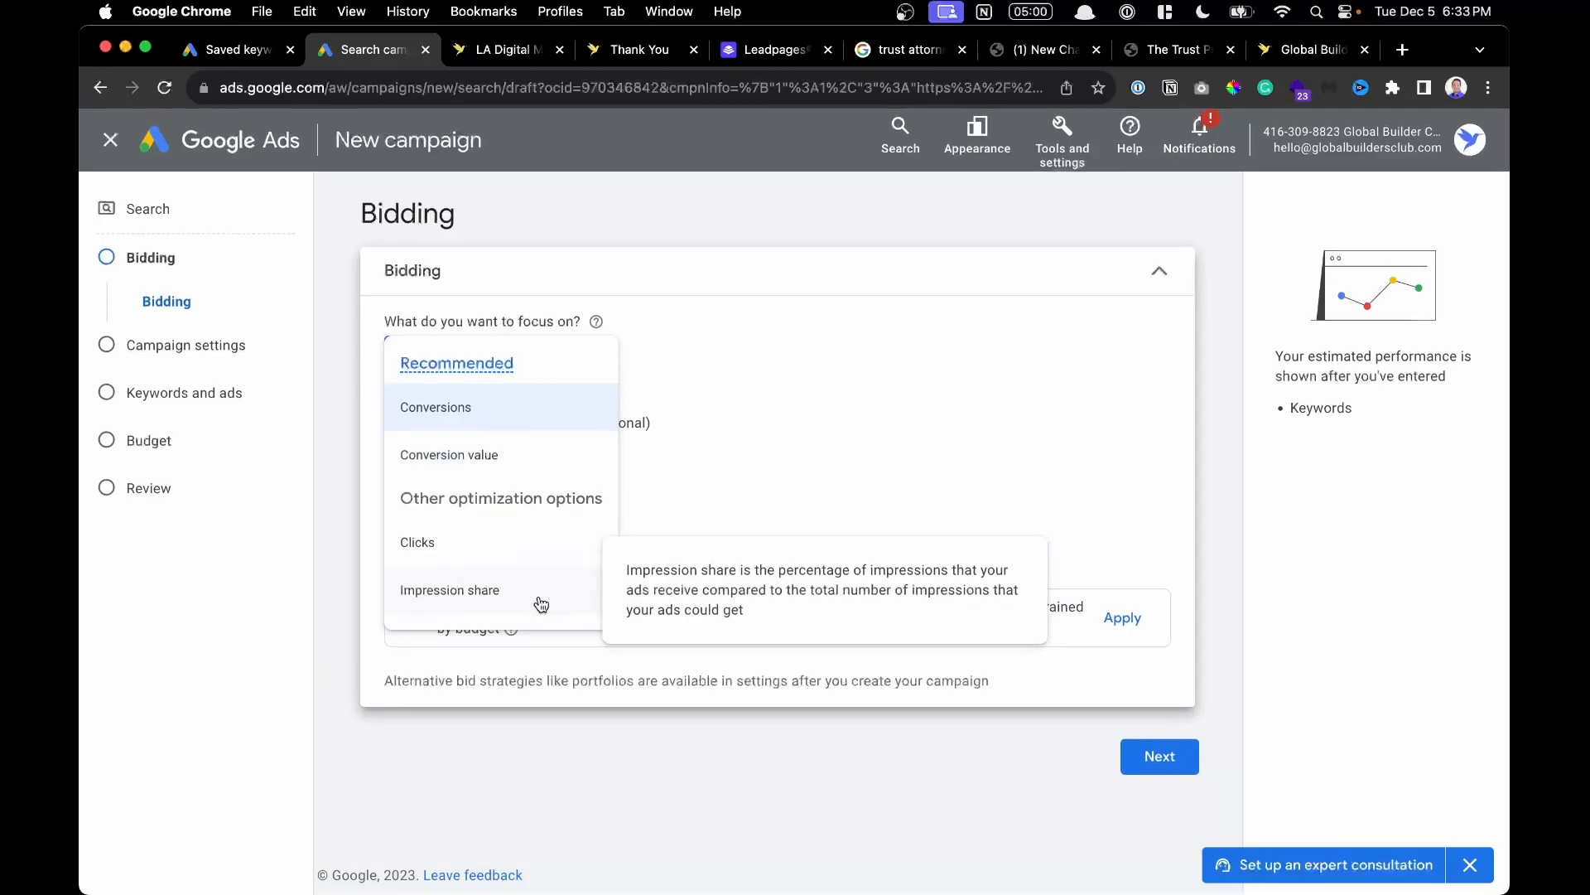
{"action": "scroll", "coordinate": [541, 603], "scroll_direction": "up", "scroll_amount": 5}
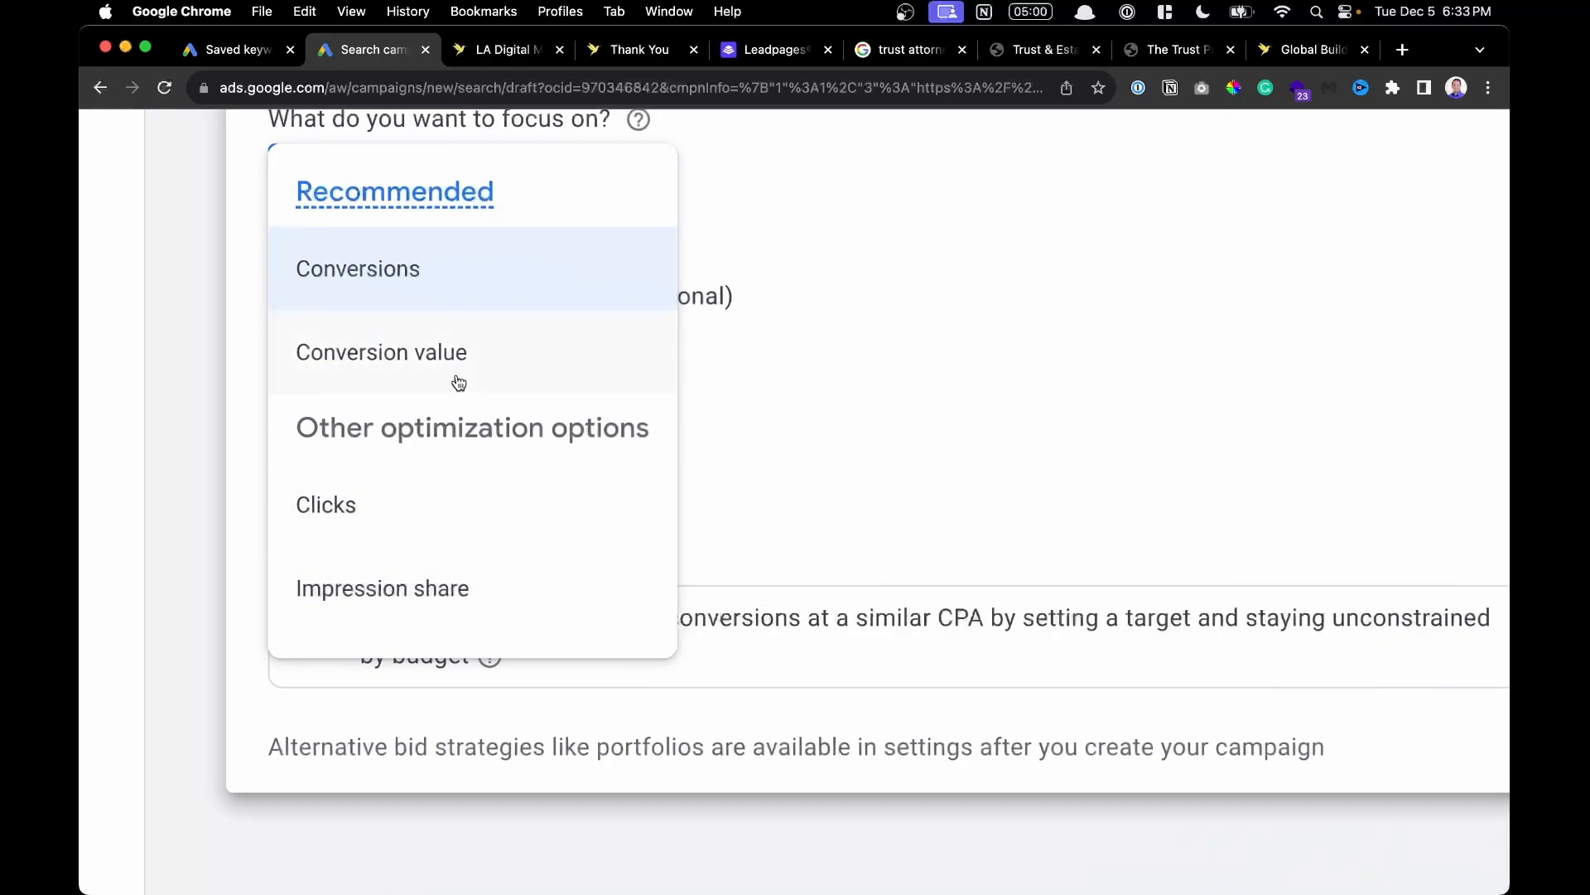
{"action": "mouse_move", "coordinate": [462, 347]}
{"action": "mouse_move", "coordinate": [425, 522]}
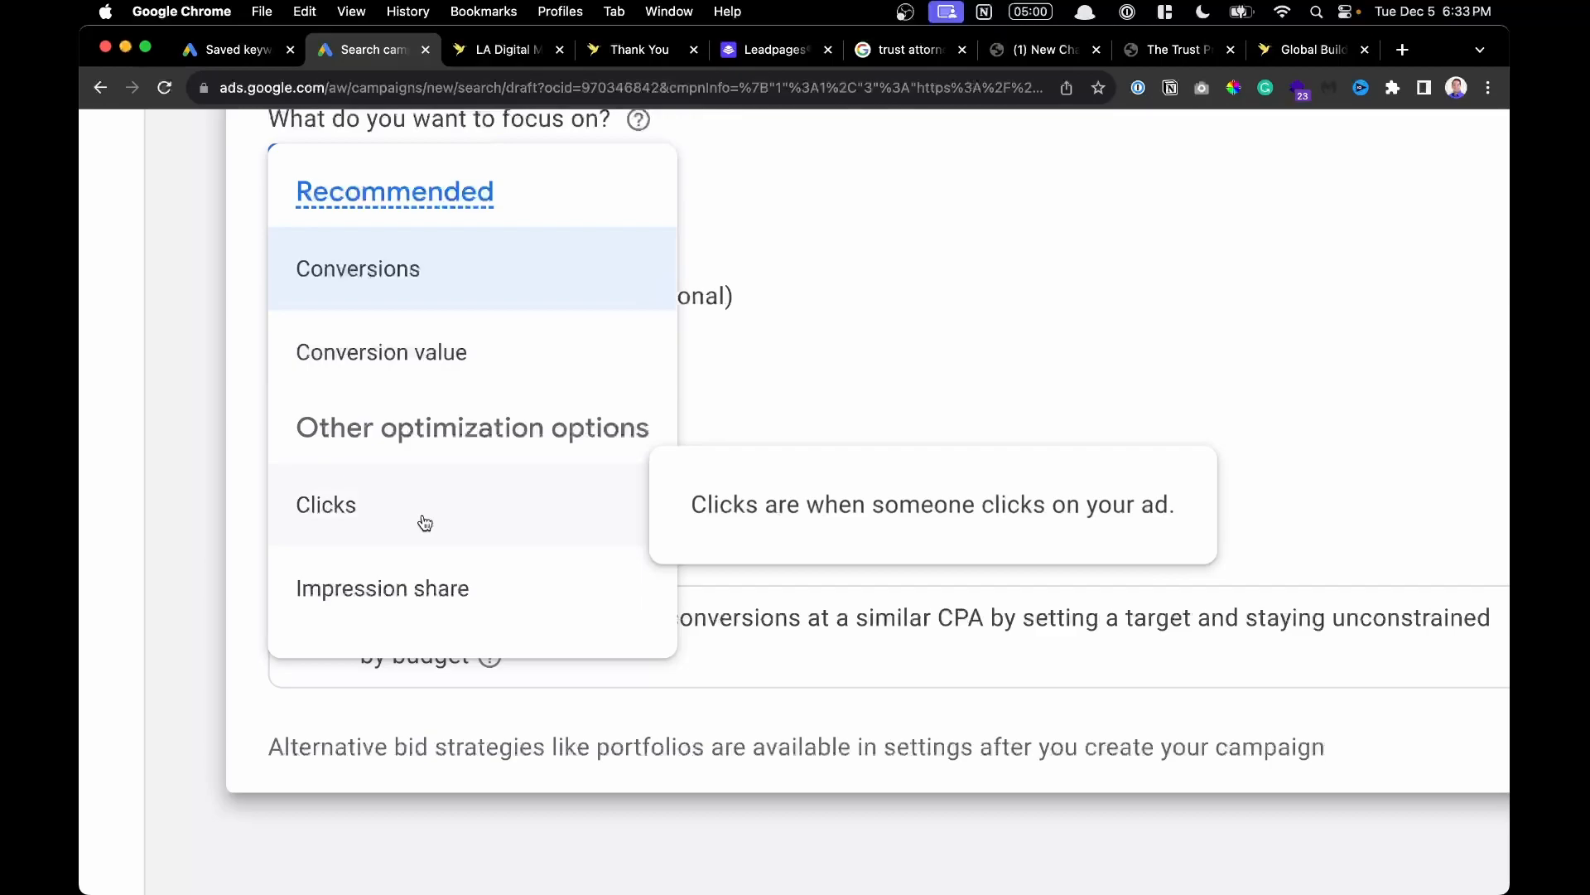
{"action": "scroll", "coordinate": [425, 522], "scroll_direction": "down", "scroll_amount": 5}
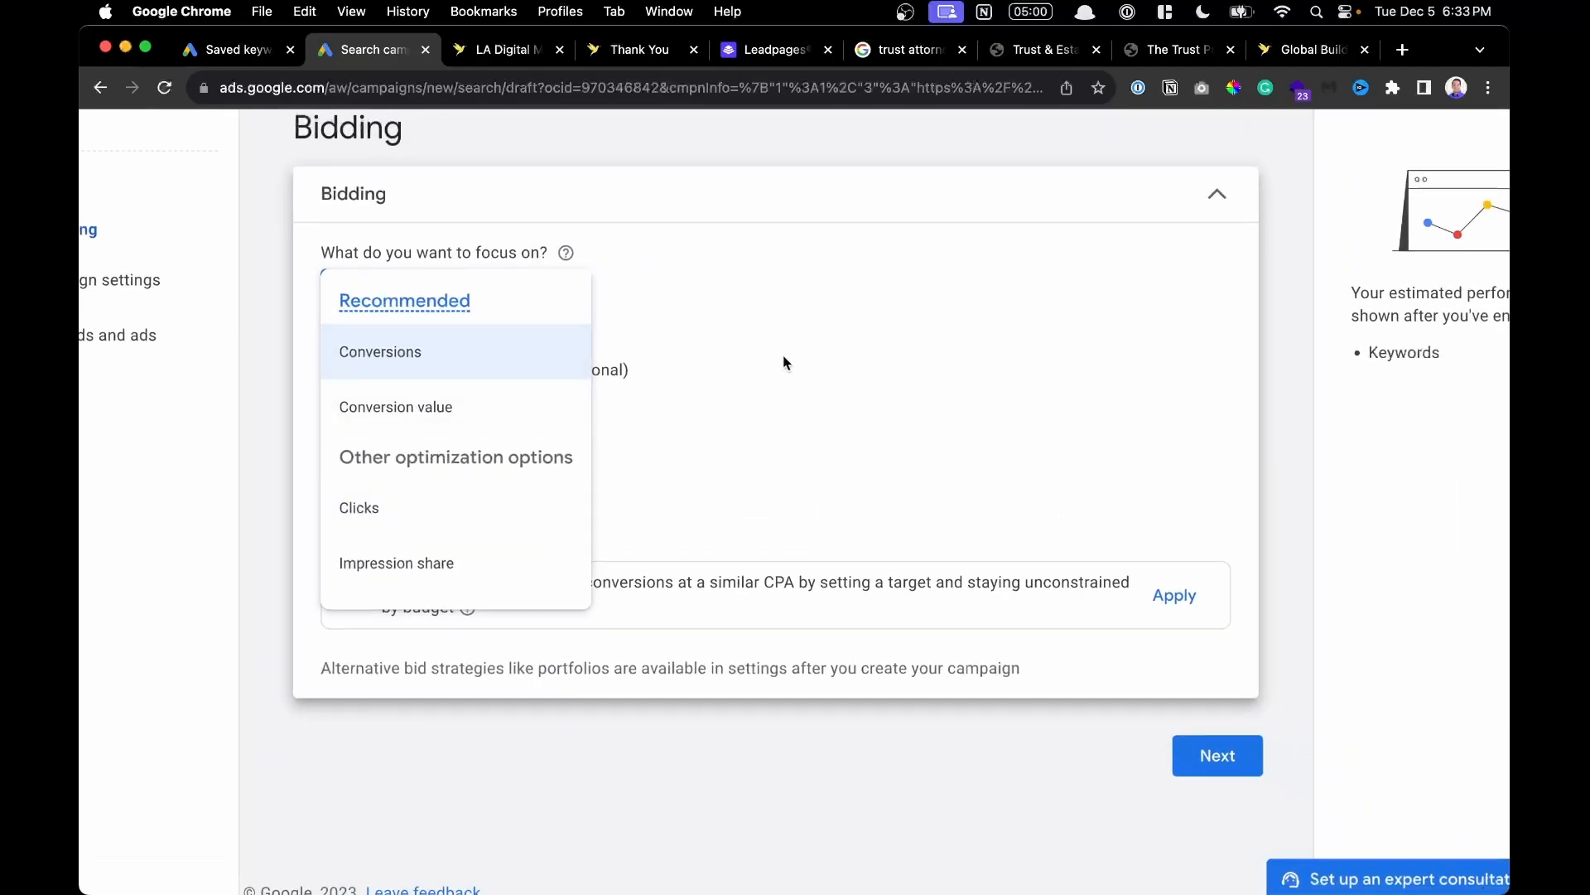
{"action": "left_click", "coordinate": [402, 368]}
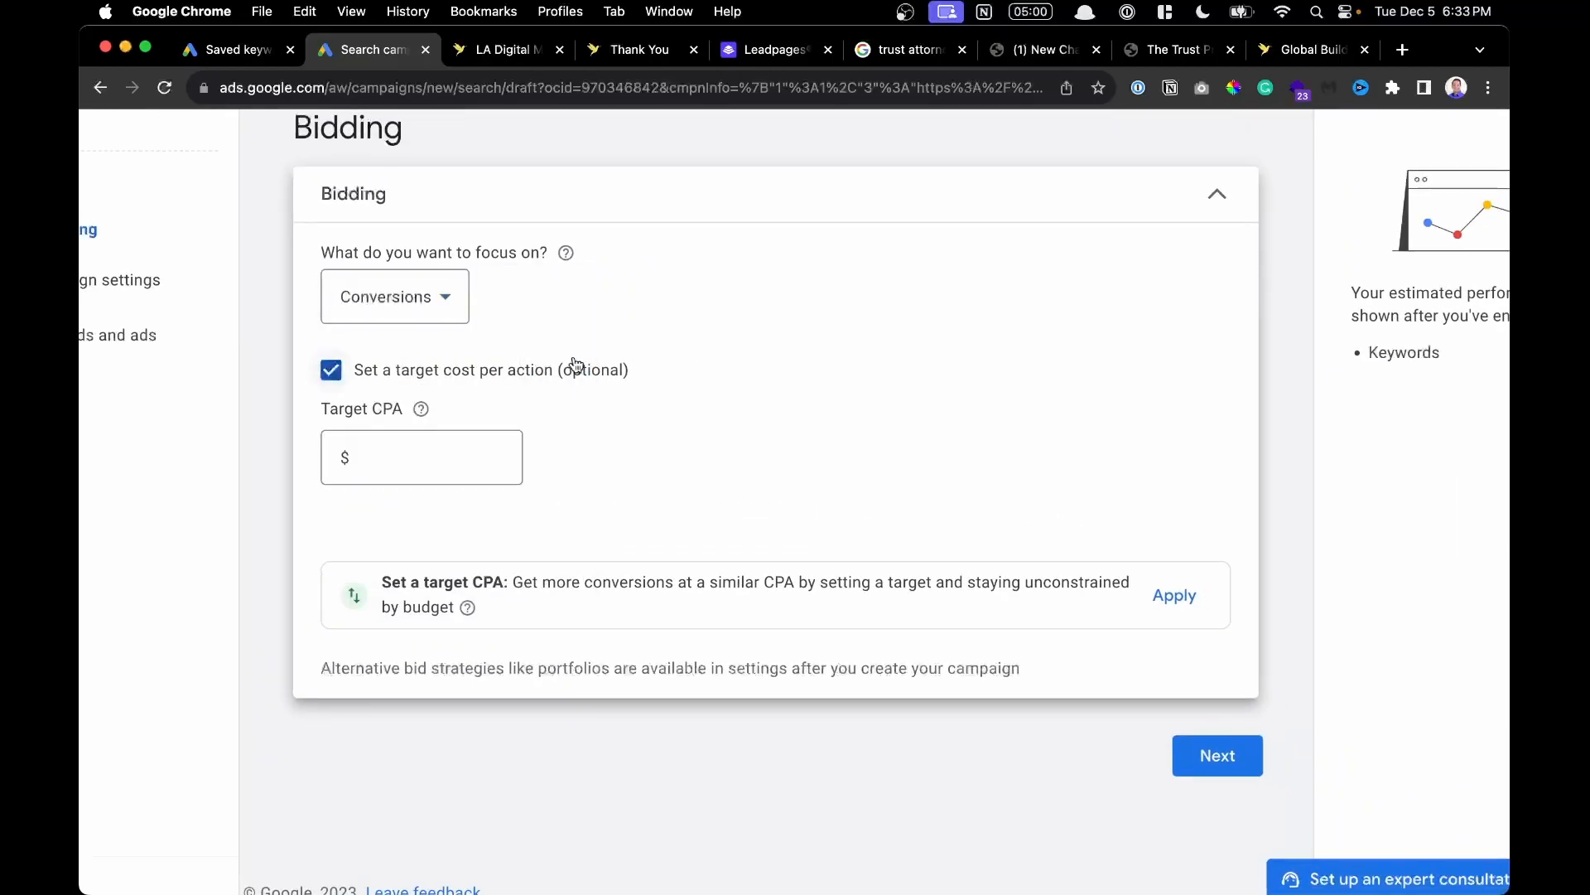
{"action": "left_click", "coordinate": [445, 377]}
{"action": "left_click", "coordinate": [1237, 642]}
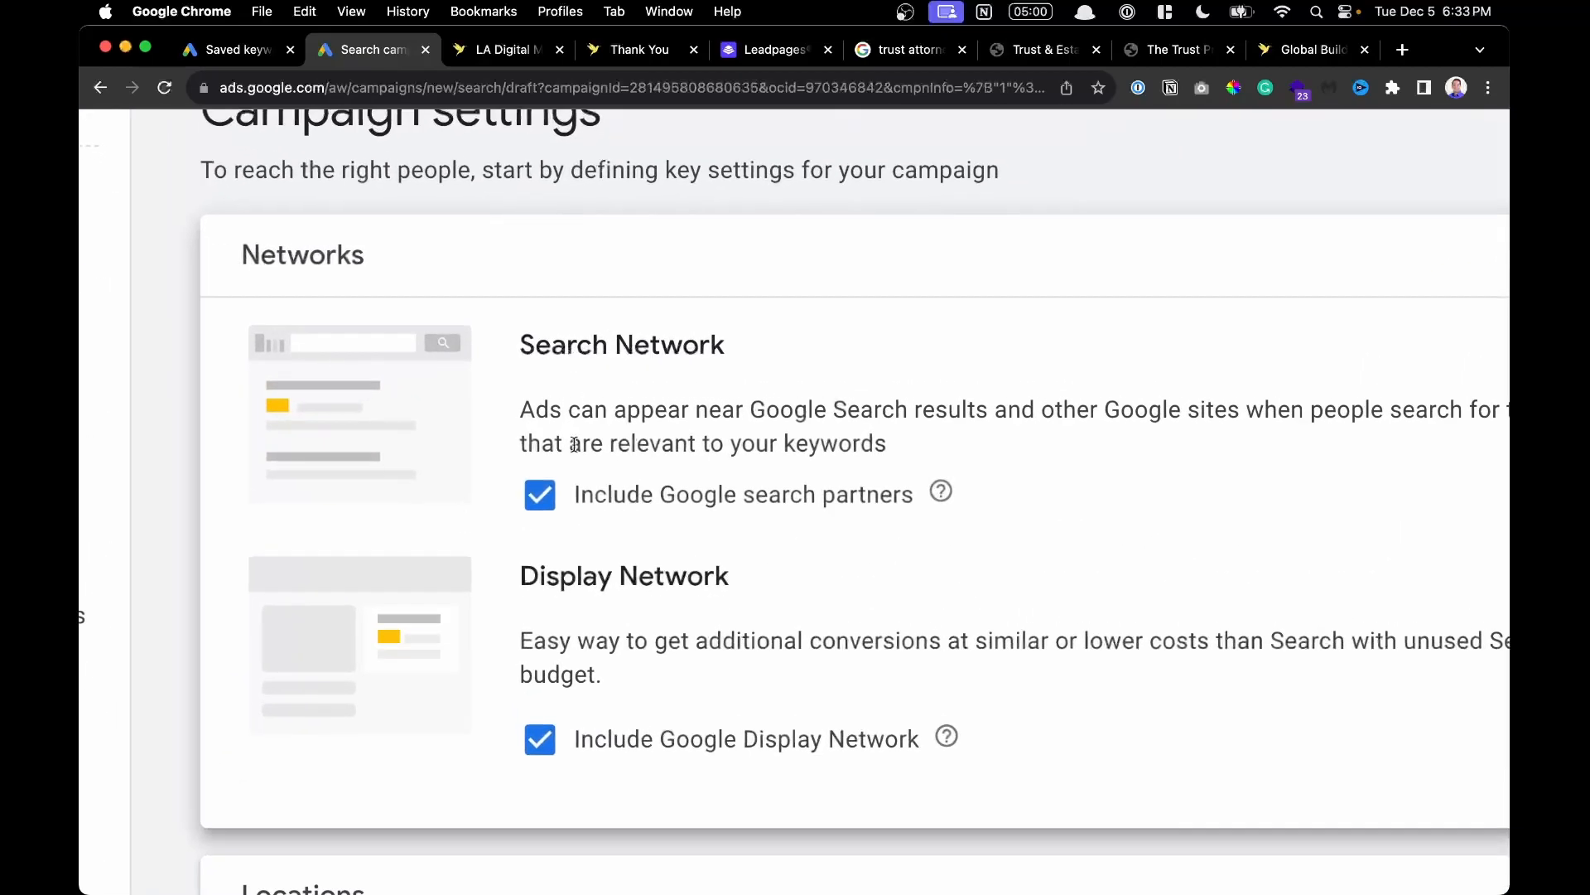
Exclude Google search partners and the Google Display Network from the campaign's networks.
{"action": "left_click", "coordinate": [552, 439]}
{"action": "left_click", "coordinate": [540, 738]}
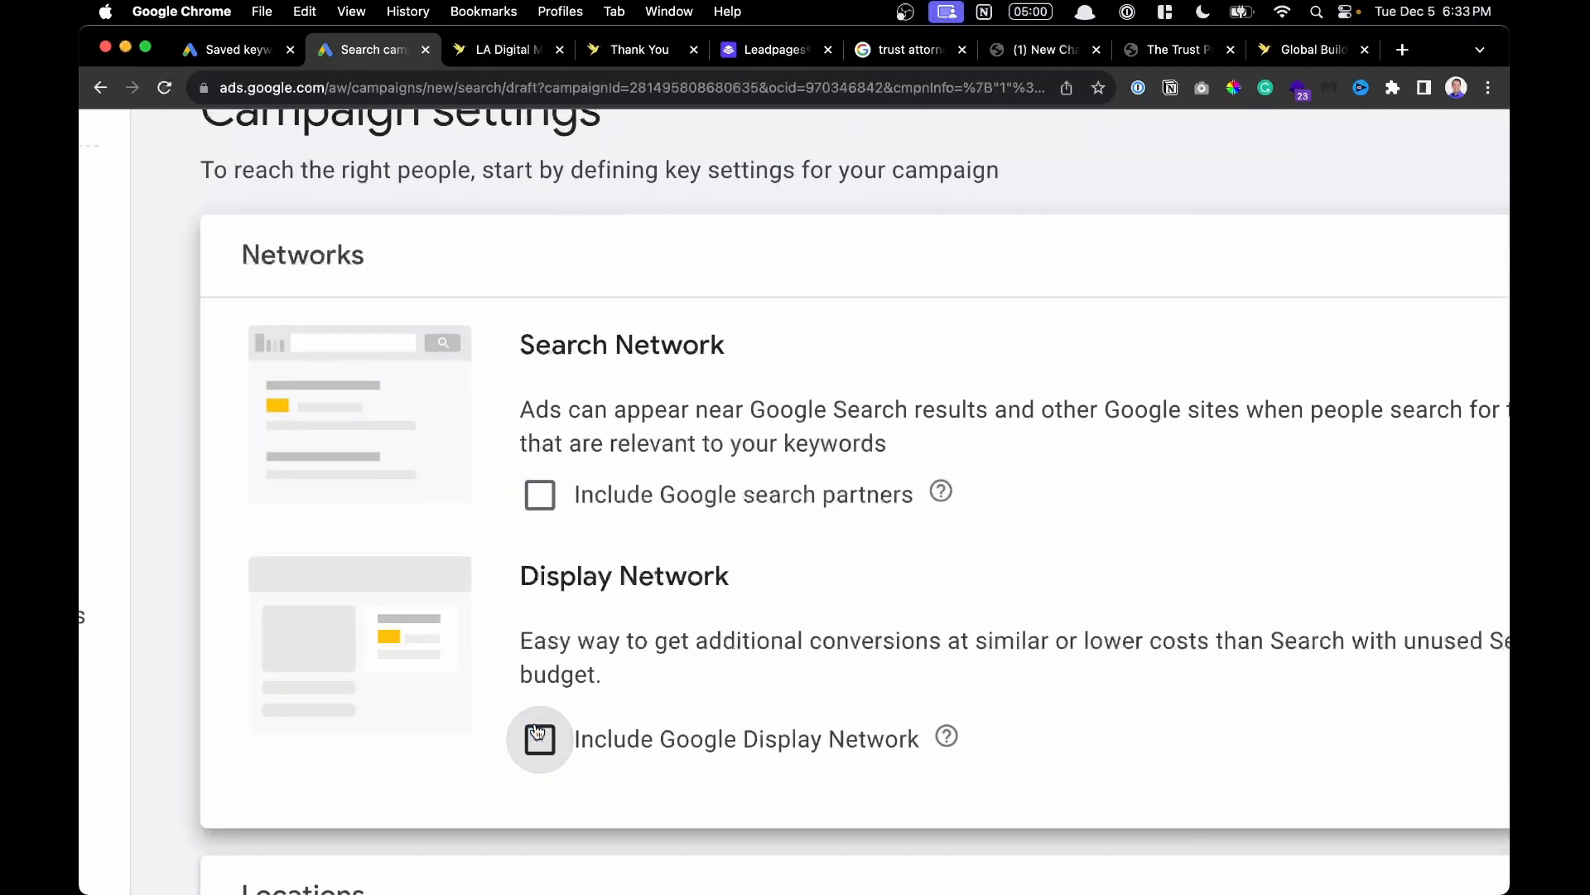
{"action": "scroll", "coordinate": [702, 620], "scroll_direction": "down", "scroll_amount": 5}
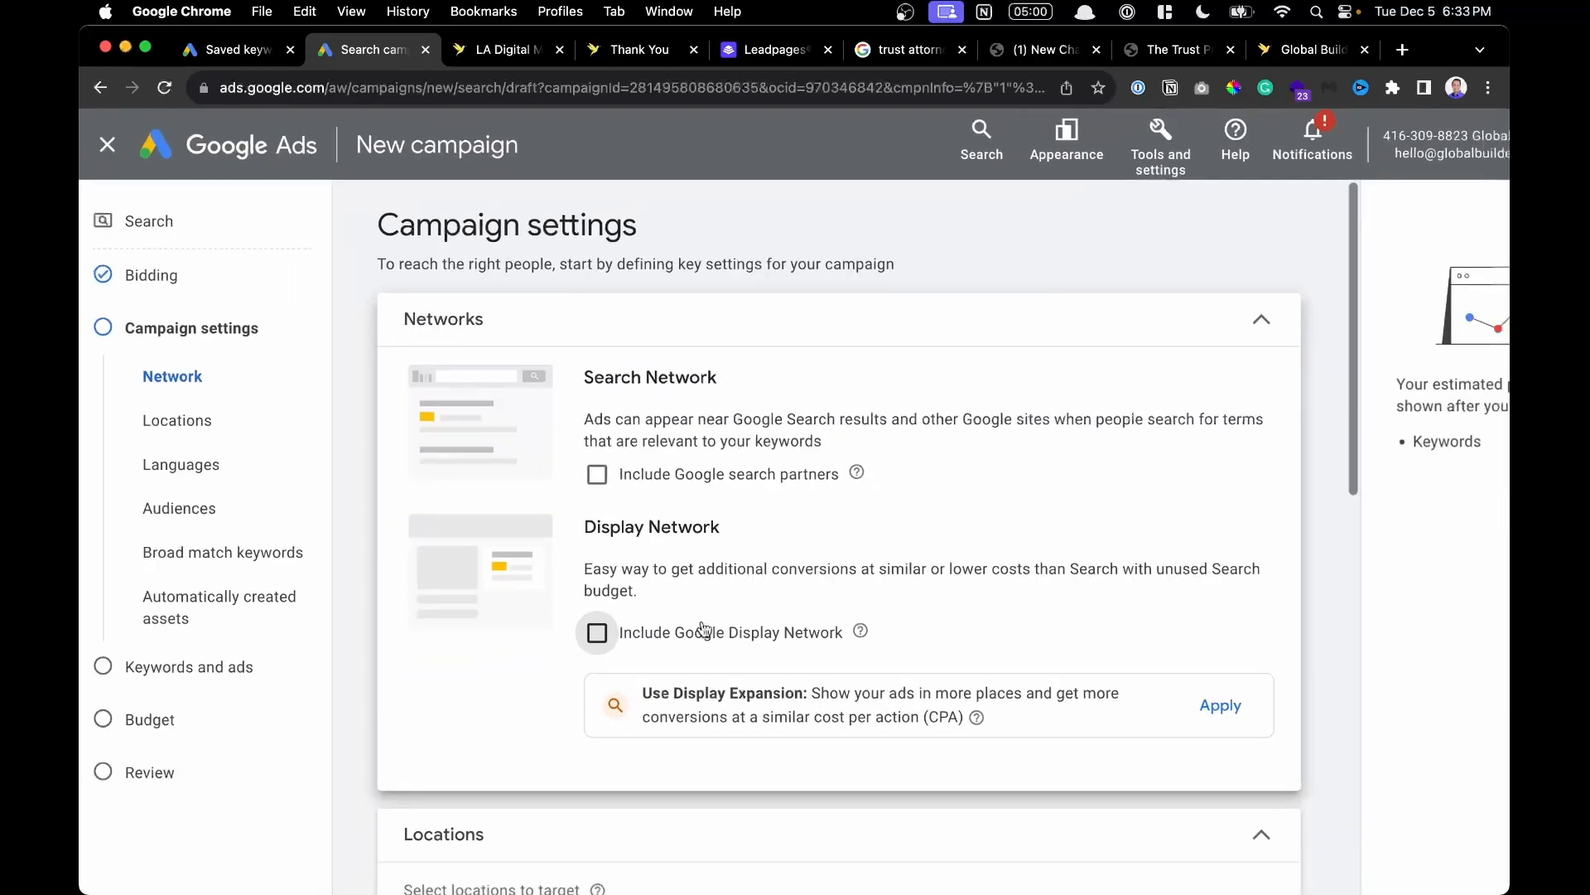
{"action": "scroll", "coordinate": [703, 620], "scroll_direction": "down", "scroll_amount": 3}
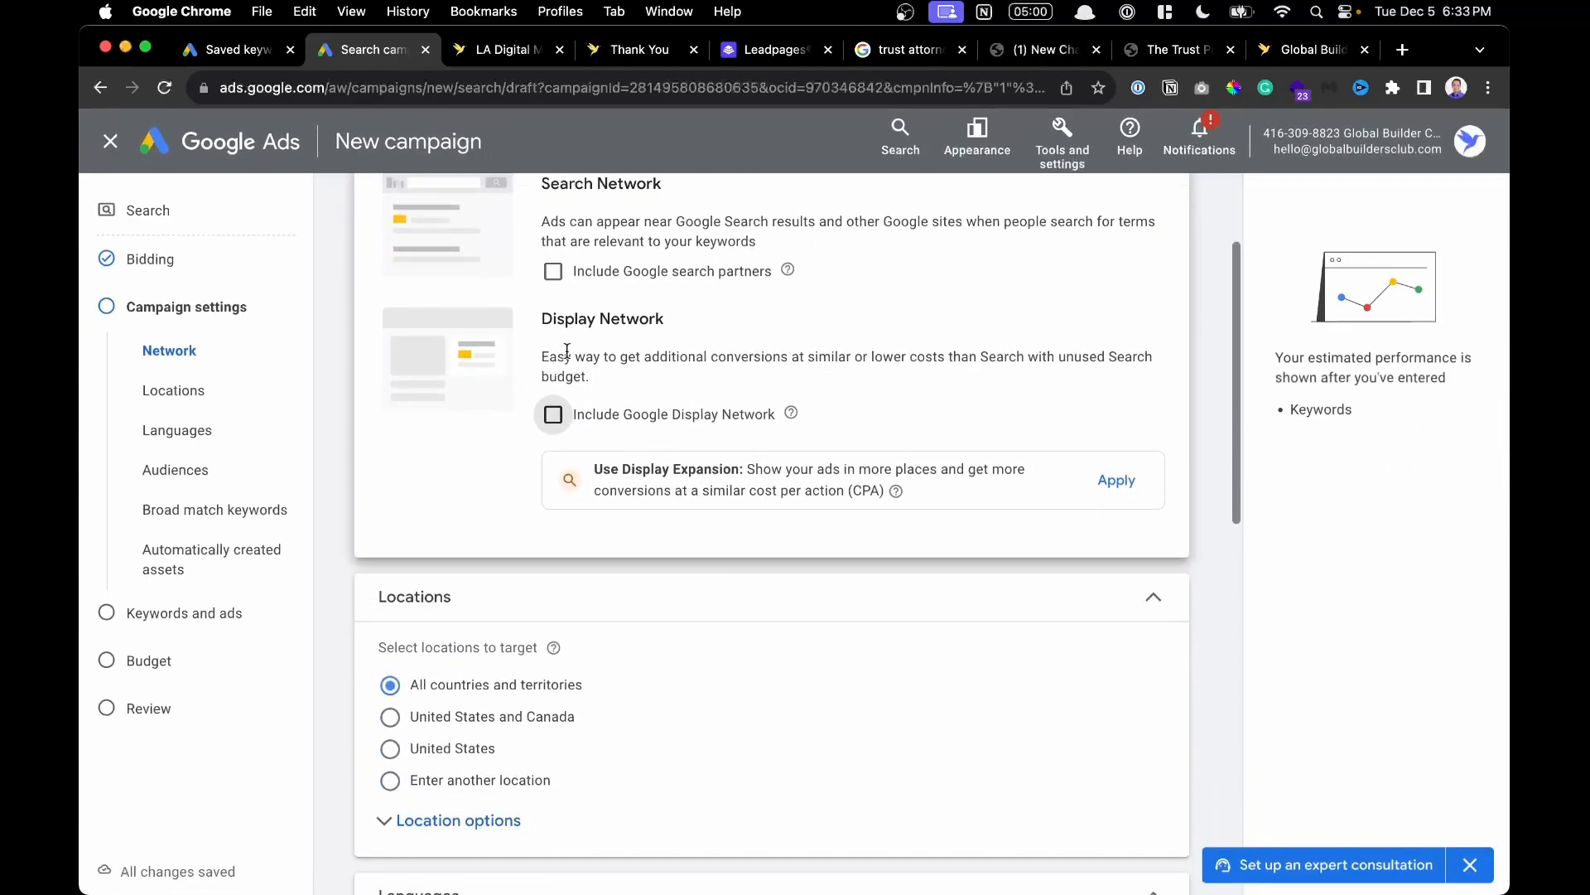
{"action": "scroll", "coordinate": [607, 354], "scroll_direction": "up", "scroll_amount": 1}
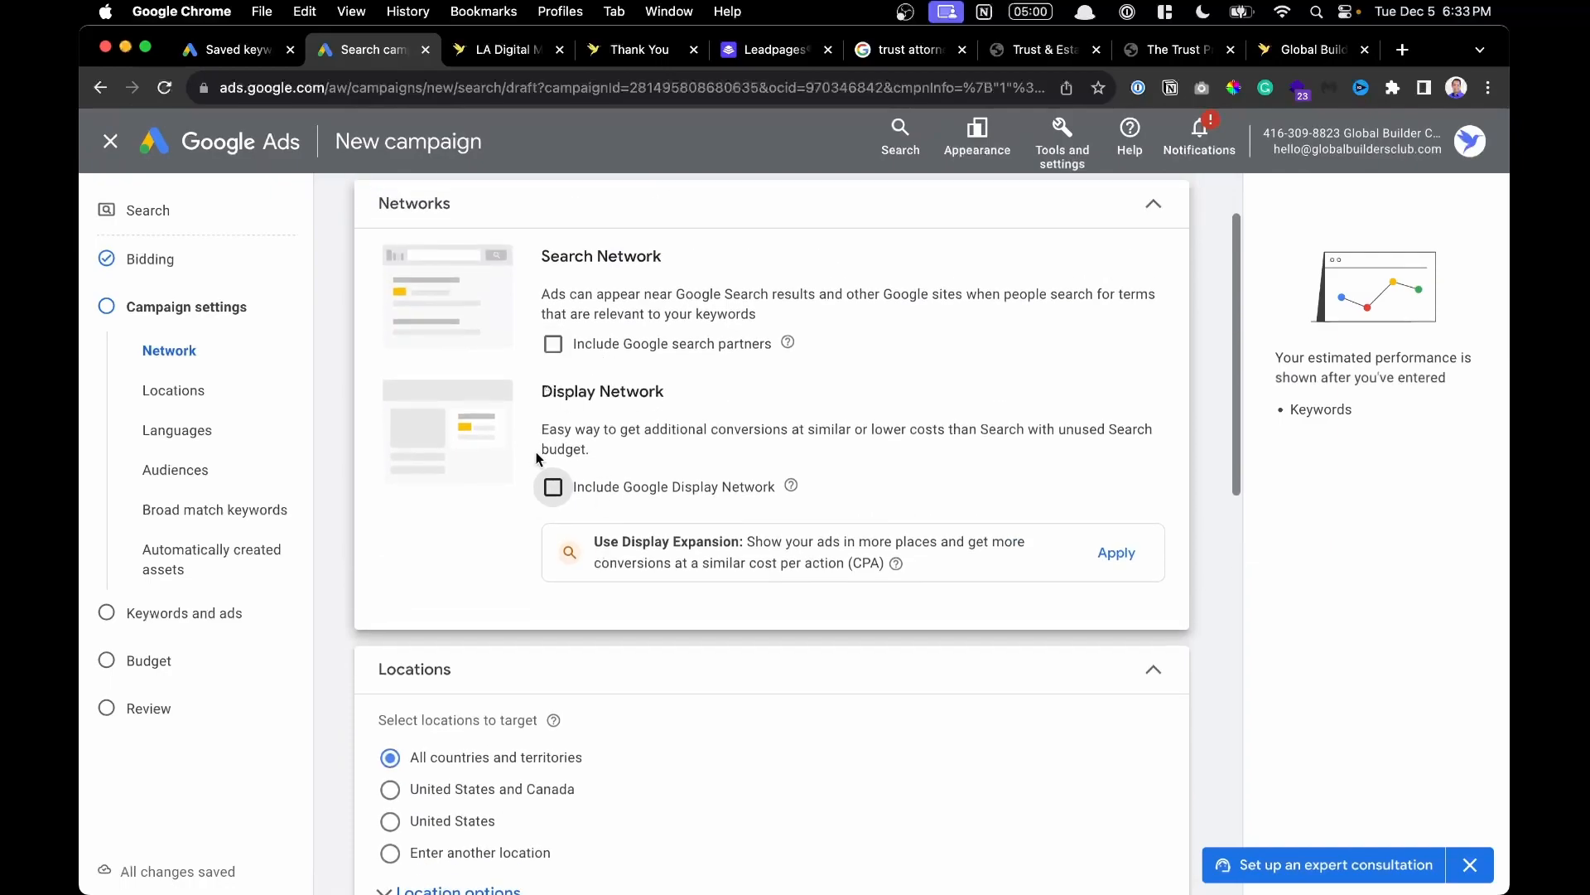
{"action": "scroll", "coordinate": [537, 459], "scroll_direction": "down", "scroll_amount": 2}
{"action": "scroll", "coordinate": [538, 457], "scroll_direction": "down", "scroll_amount": 1}
{"action": "scroll", "coordinate": [540, 455], "scroll_direction": "up", "scroll_amount": 3}
Expand the location options, choose to enter another location, and open the advanced location search.
{"action": "scroll", "coordinate": [564, 283], "scroll_direction": "down", "scroll_amount": 5}
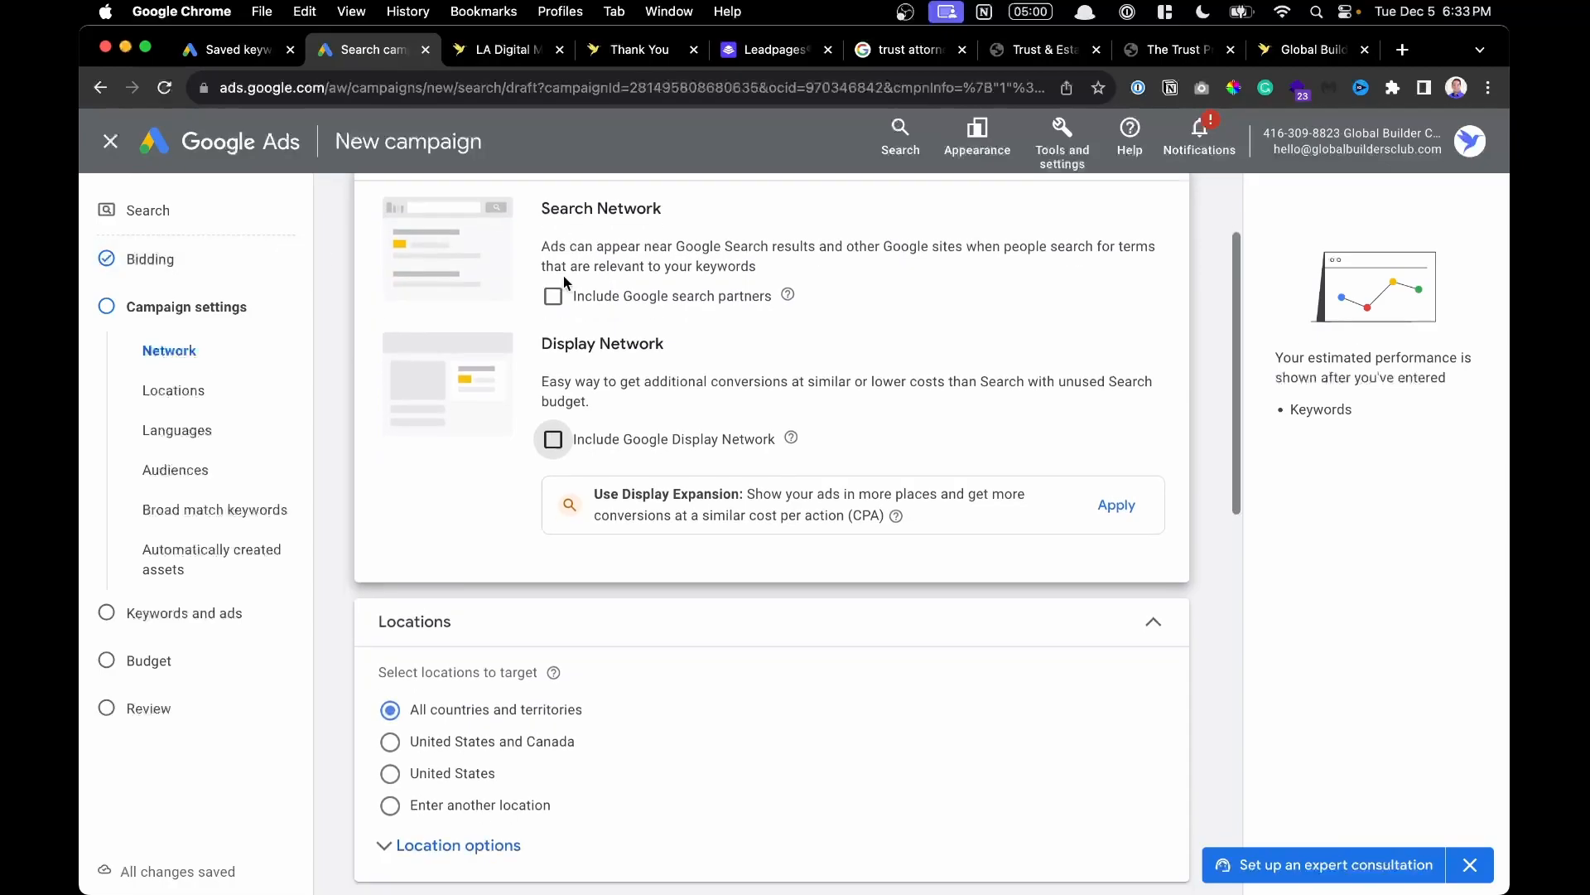
{"action": "left_click", "coordinate": [515, 502]}
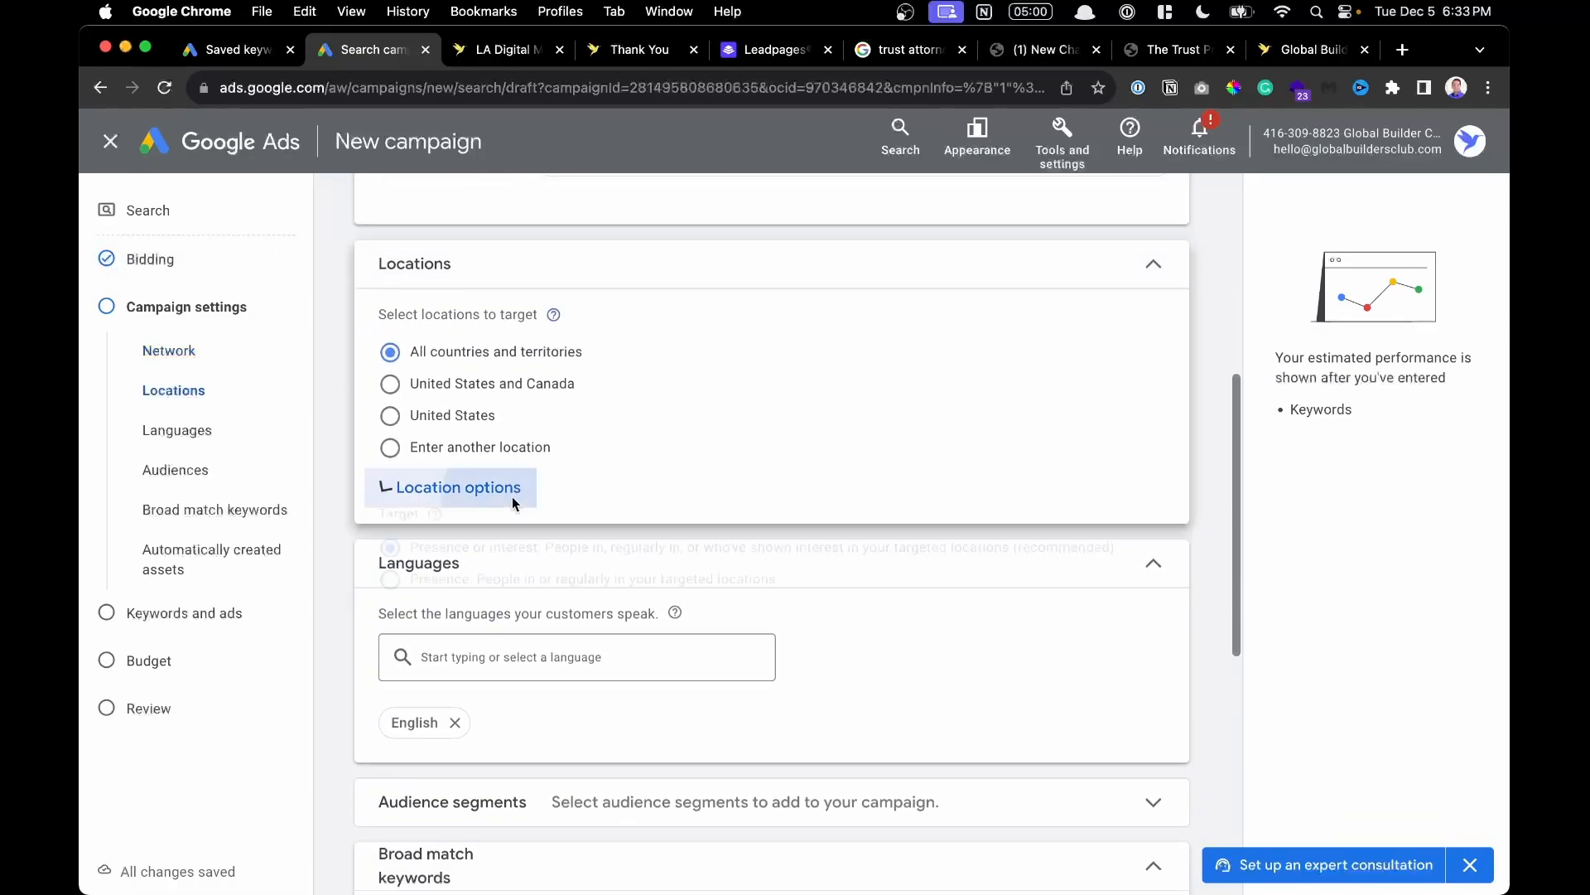
{"action": "scroll", "coordinate": [515, 503], "scroll_direction": "up", "scroll_amount": 5}
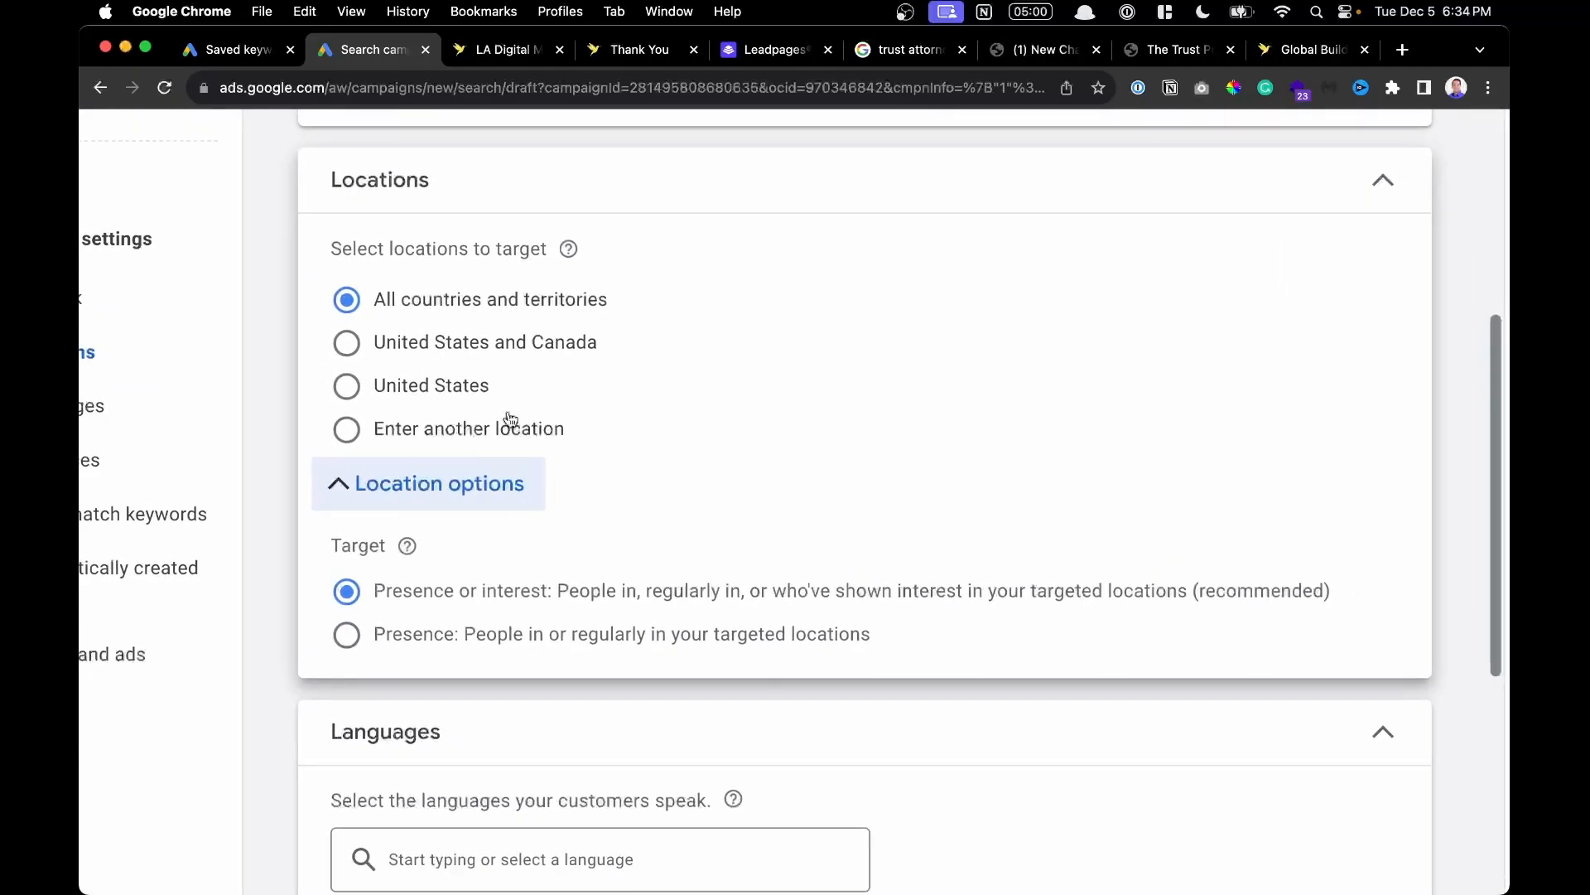
{"action": "left_click", "coordinate": [434, 394]}
{"action": "left_click", "coordinate": [443, 431]}
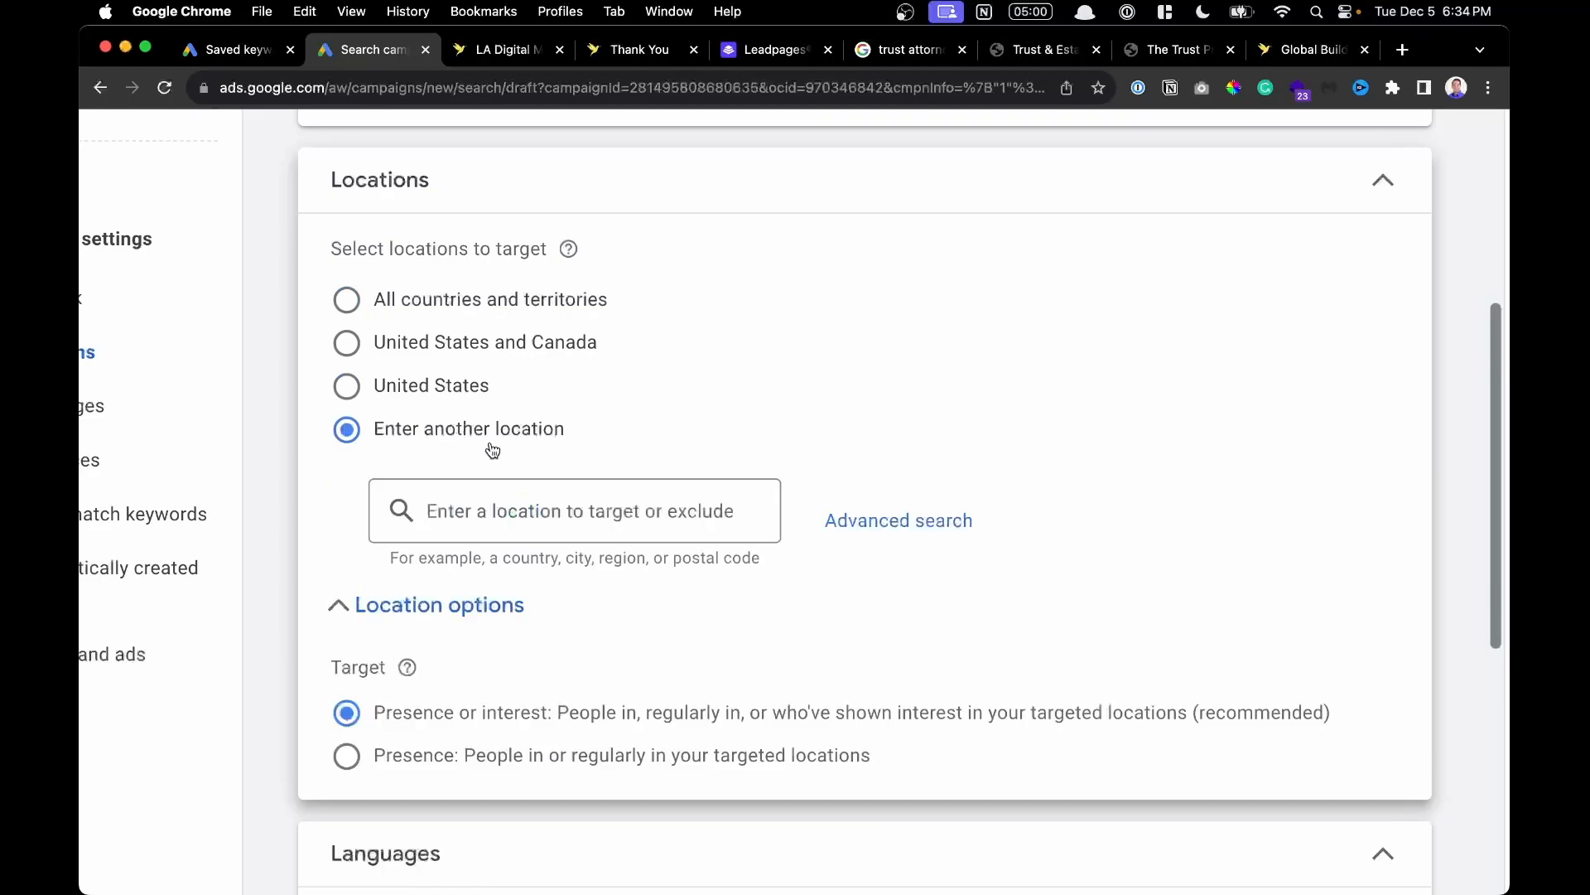
{"action": "left_click", "coordinate": [926, 534]}
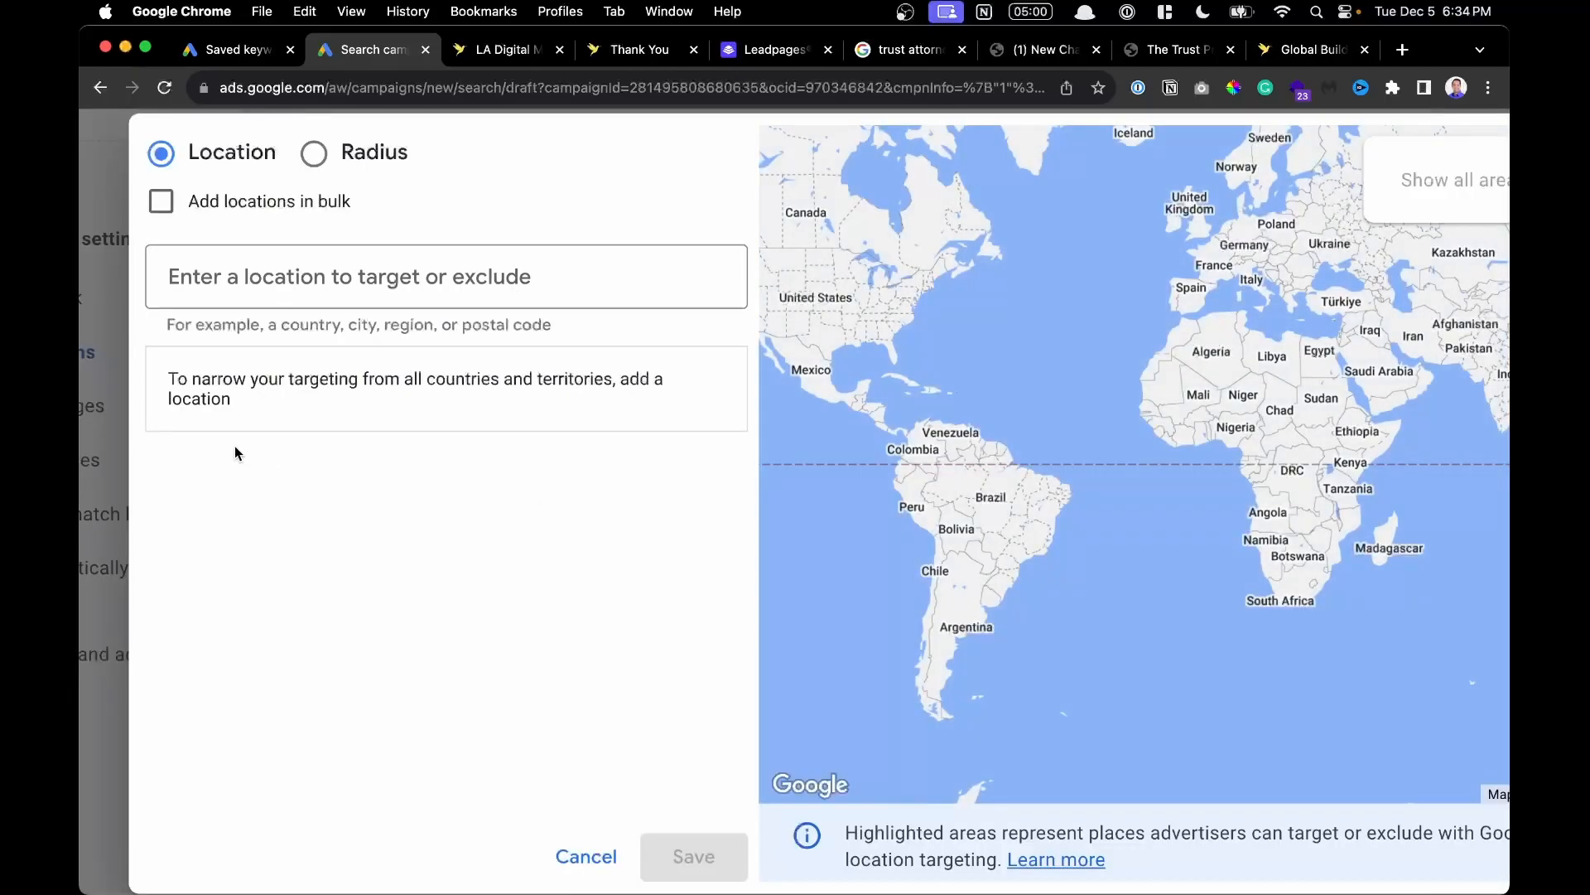
Target Los Angeles County, California, using location targeting rather than a radius.
{"action": "left_click", "coordinate": [313, 153]}
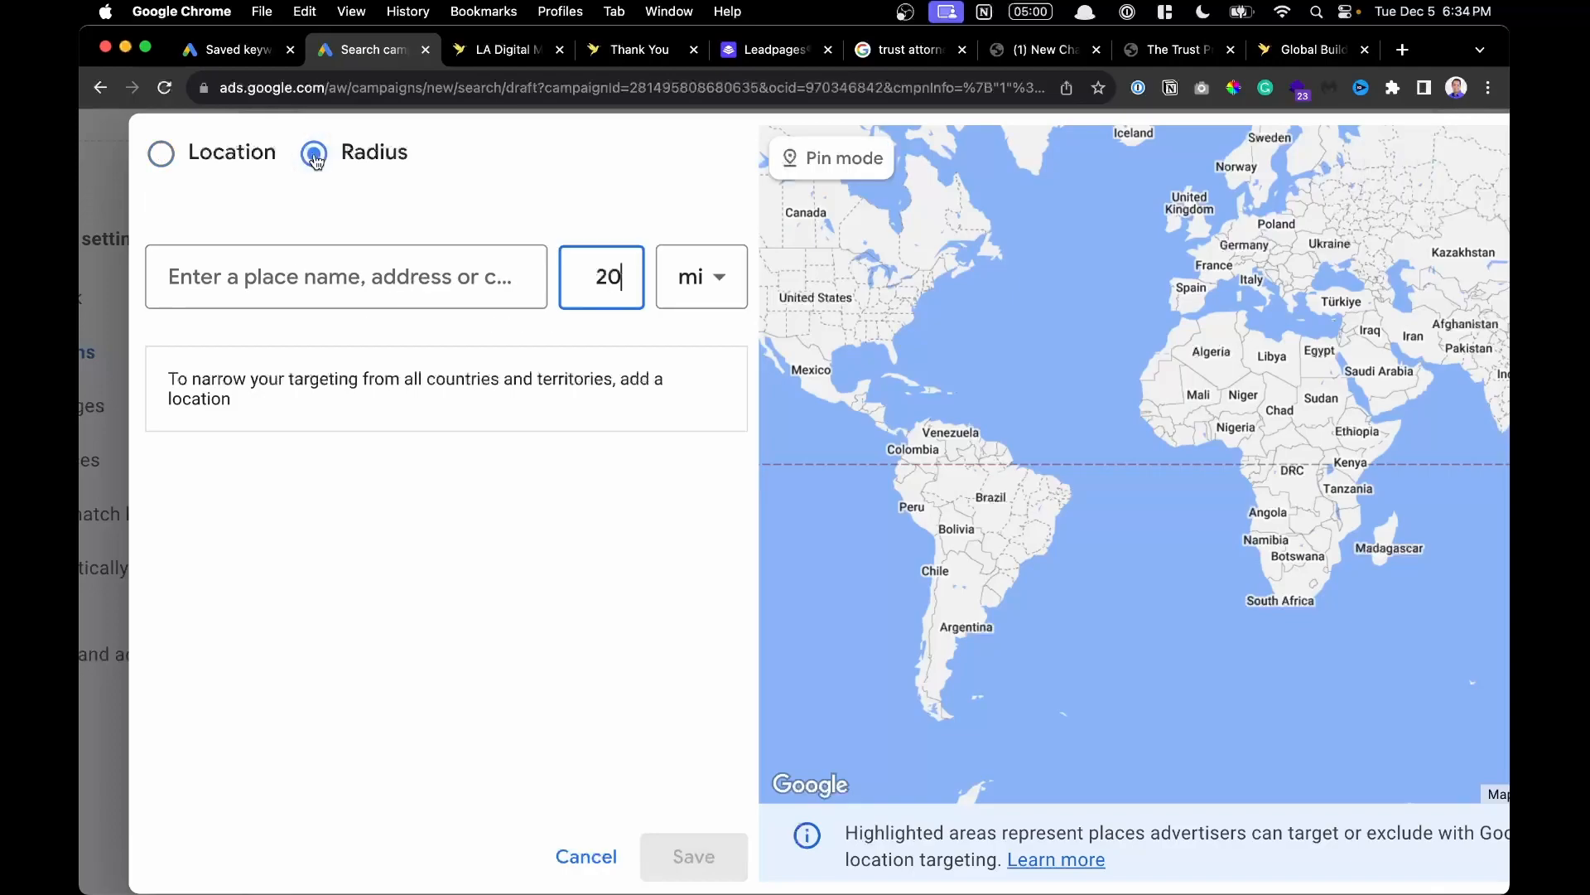
{"action": "left_click", "coordinate": [253, 157]}
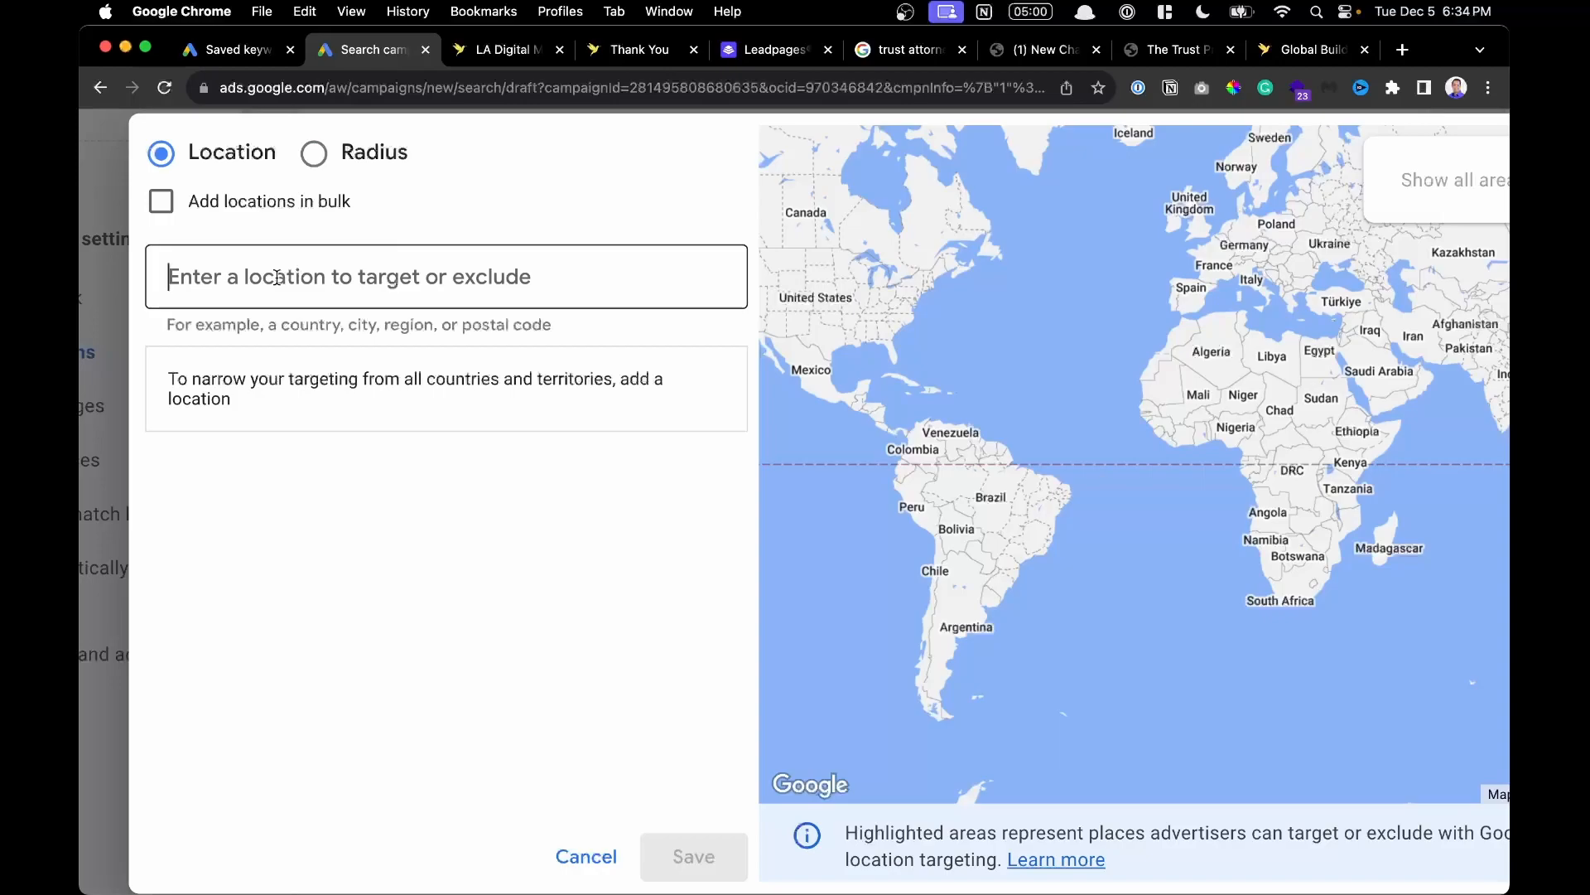
{"action": "type", "text": "los anel"}
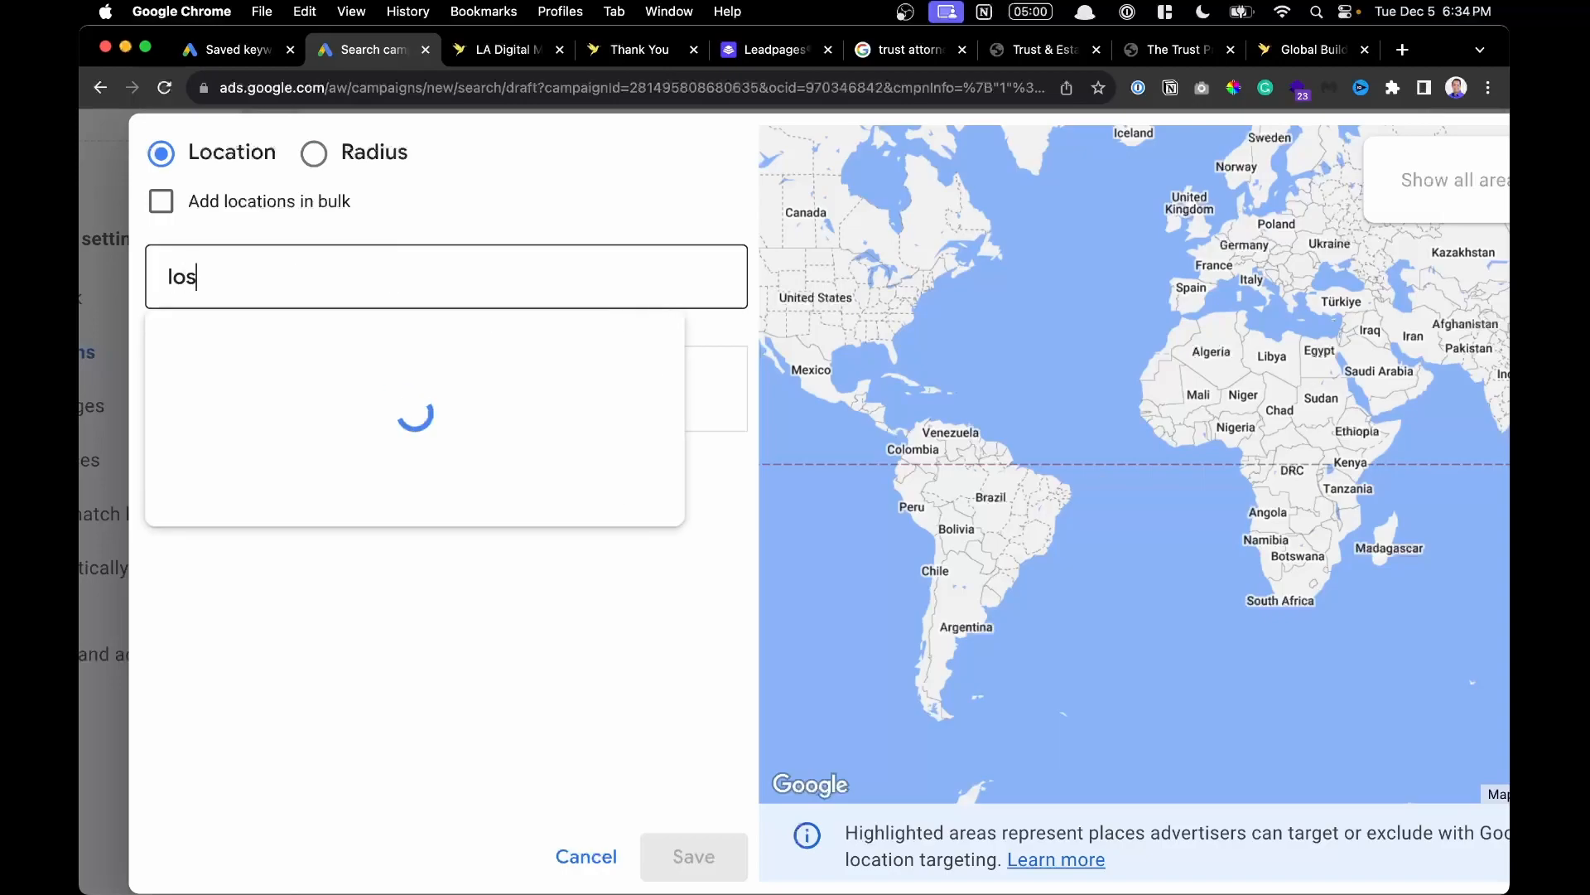
{"action": "key", "text": "BackSpace"}
{"action": "key", "text": "BackSpace"}
{"action": "type", "text": "g"}
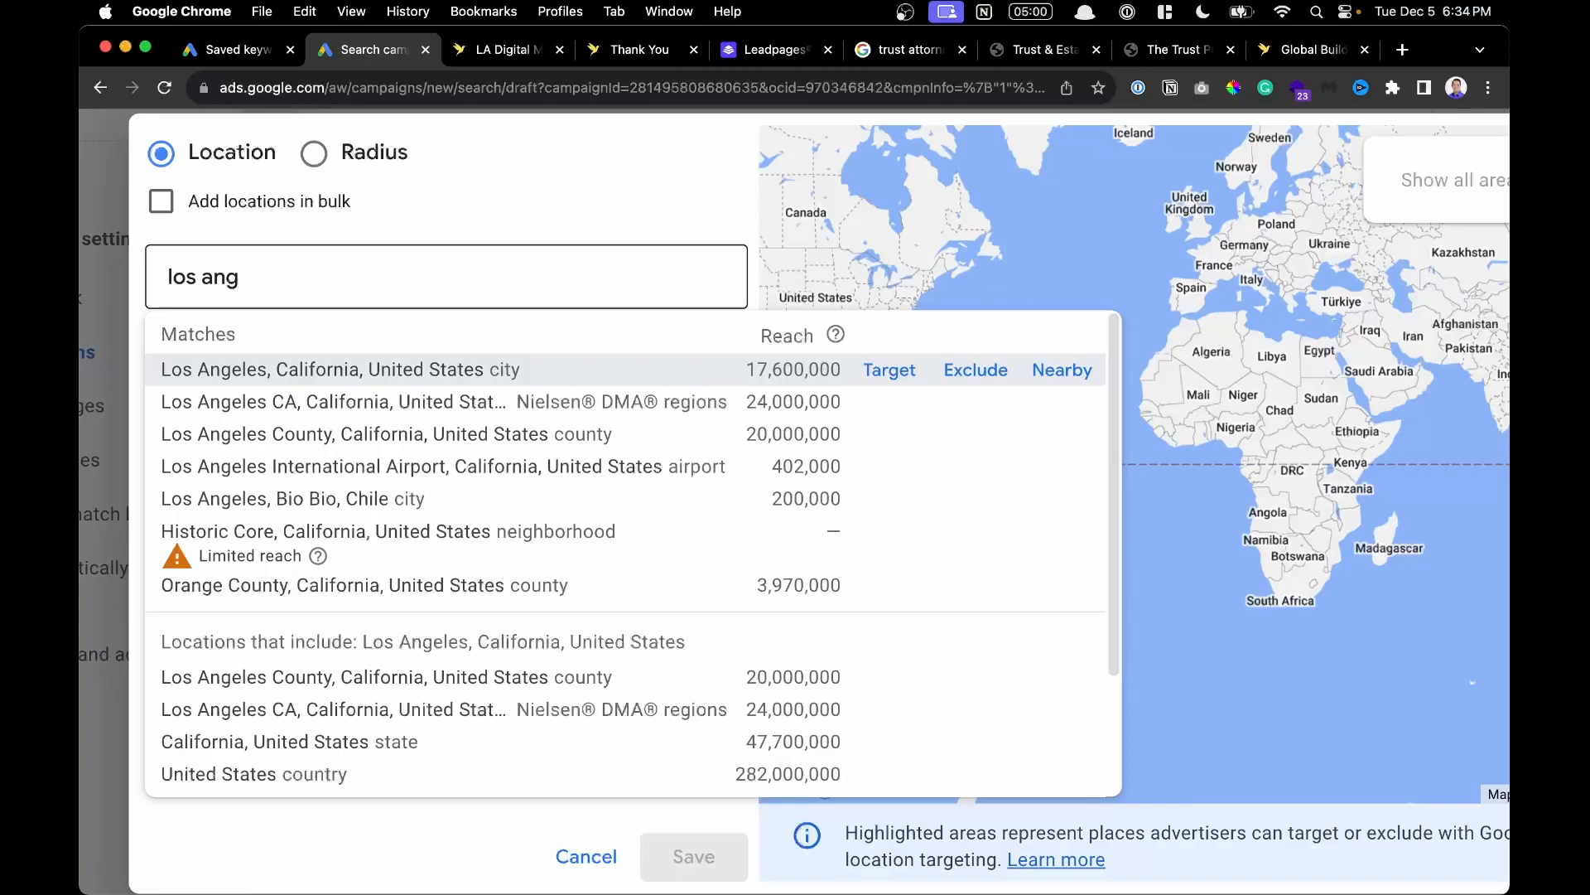
{"action": "type", "text": "eles"}
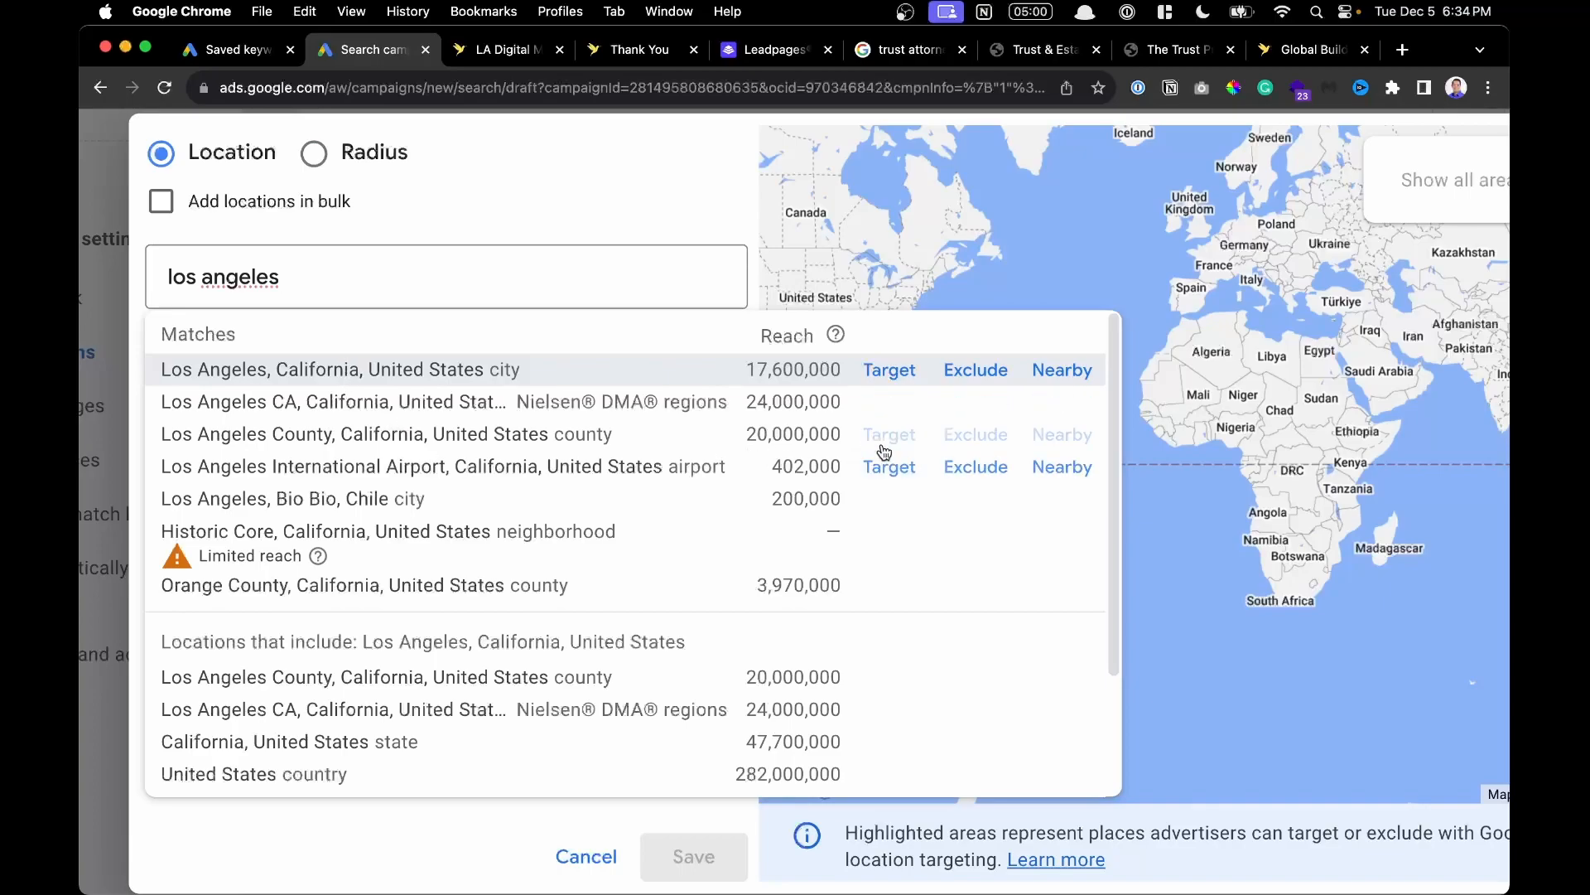
{"action": "left_click", "coordinate": [888, 434]}
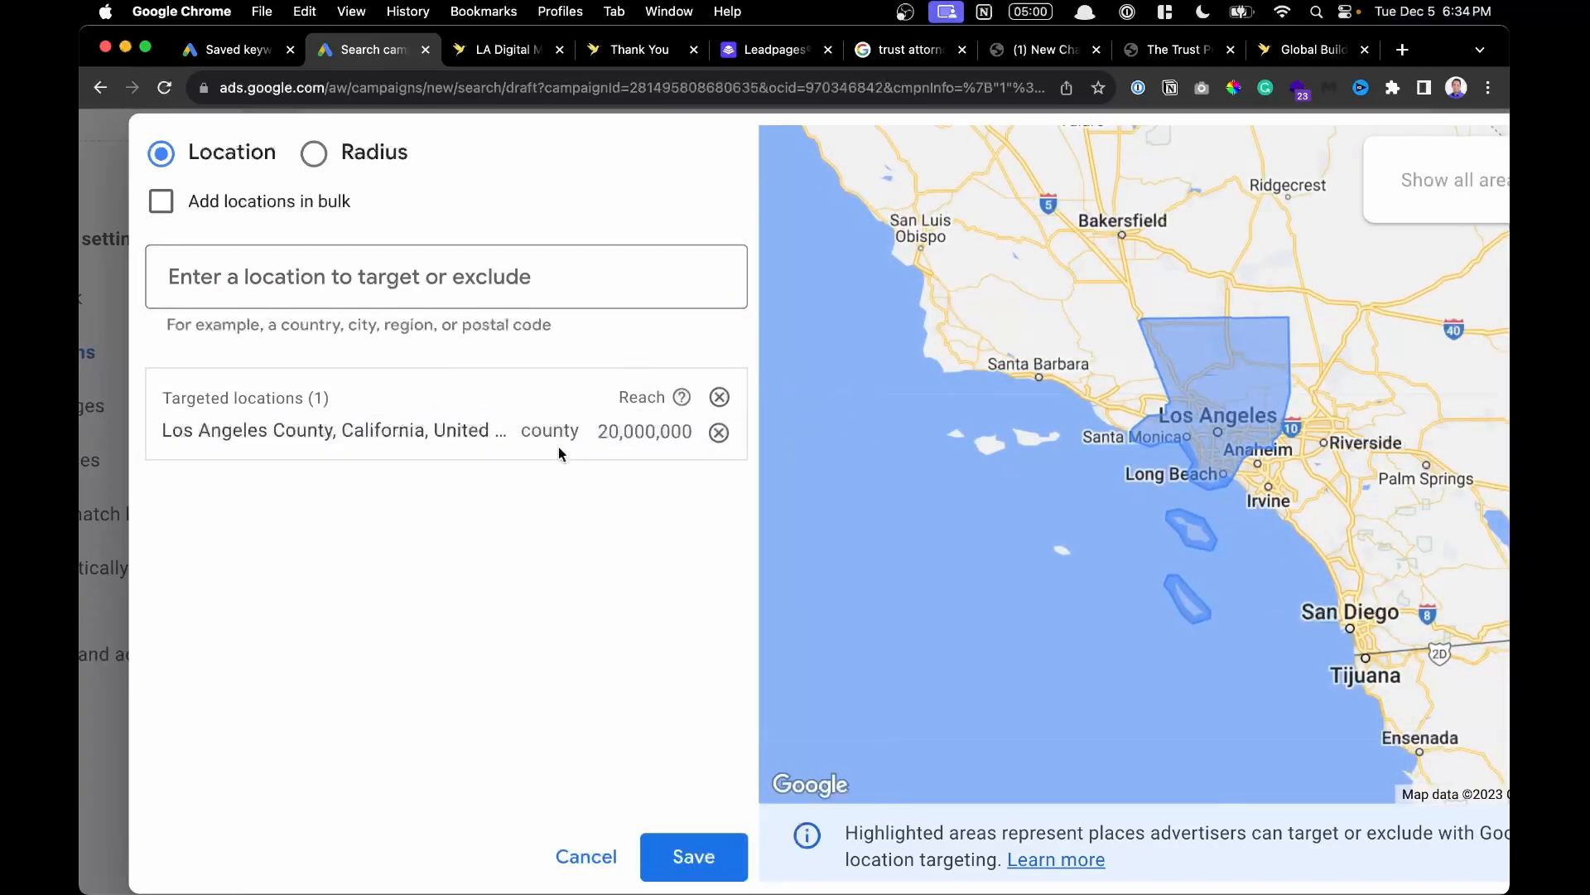
{"action": "left_click", "coordinate": [428, 276]}
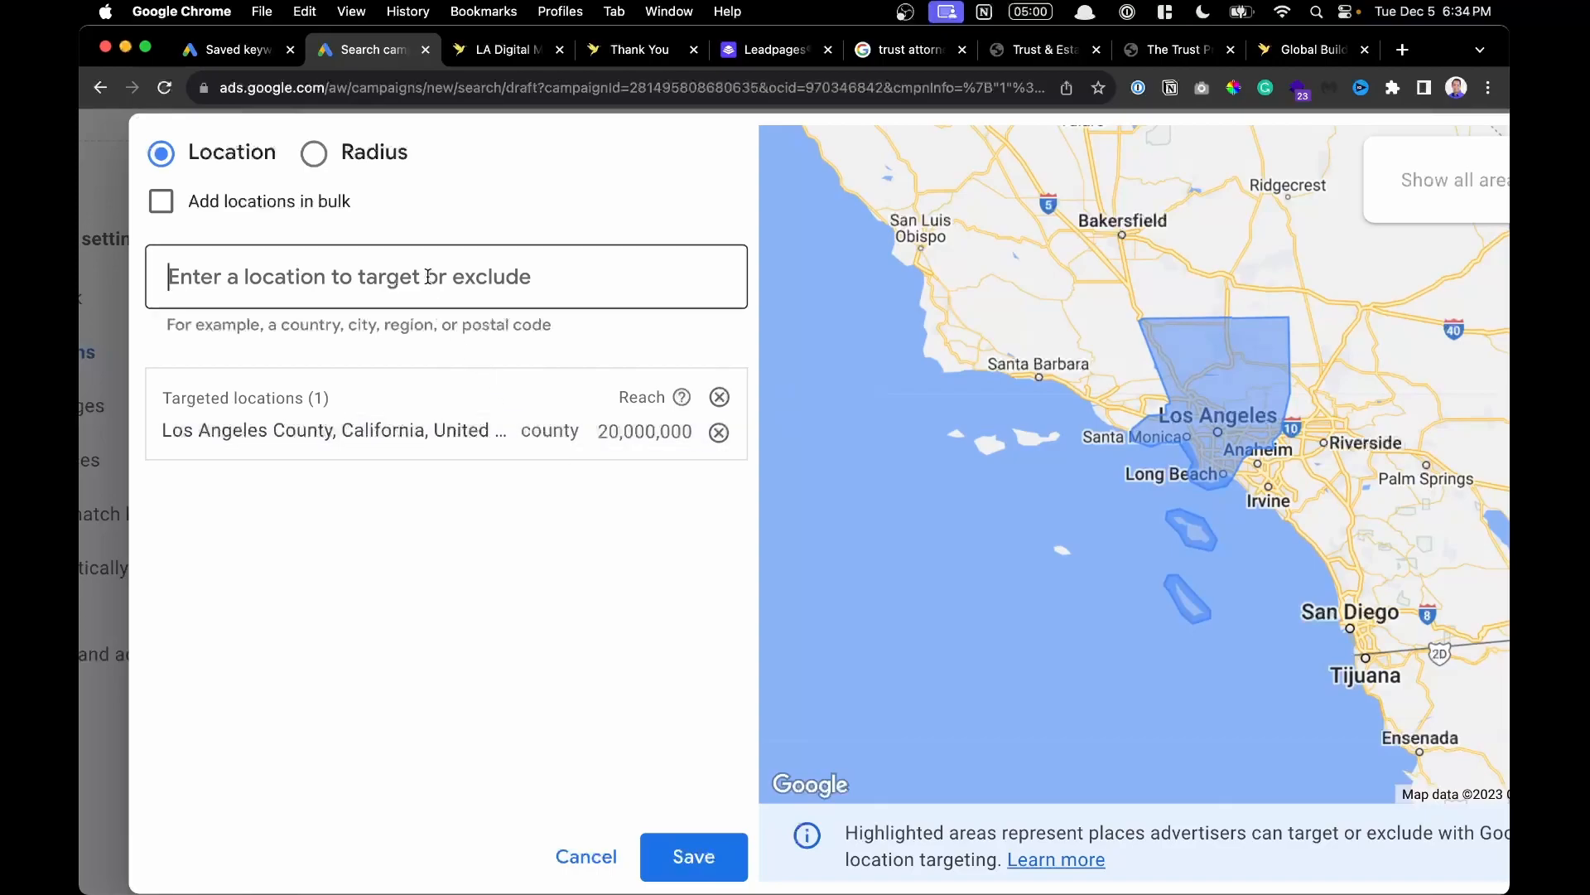
{"action": "type", "text": "orange coun"}
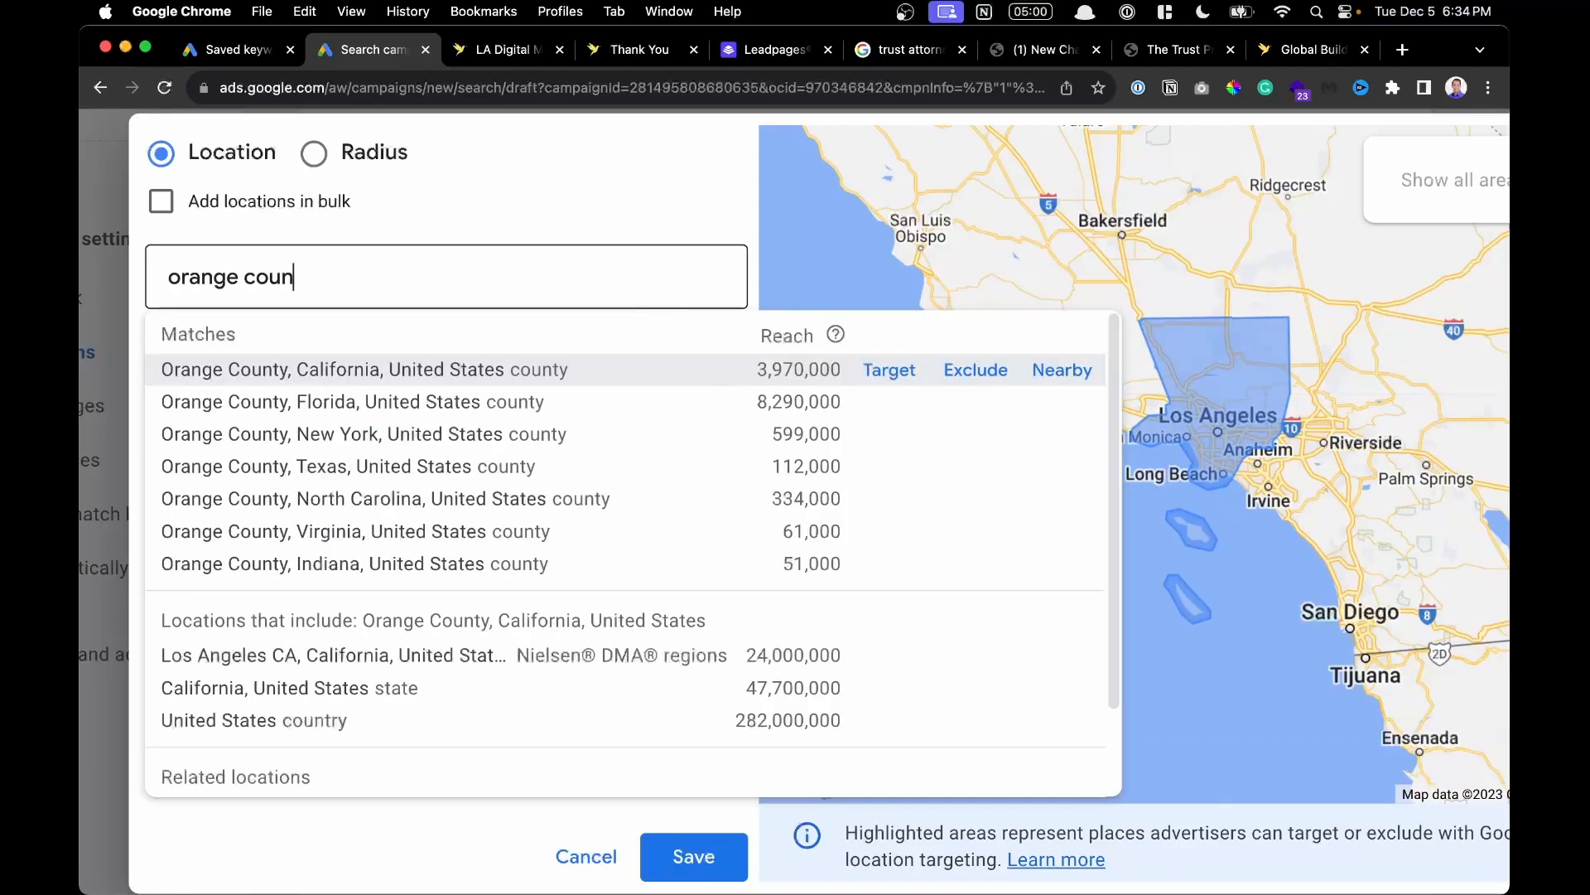
{"action": "left_click", "coordinate": [889, 402]}
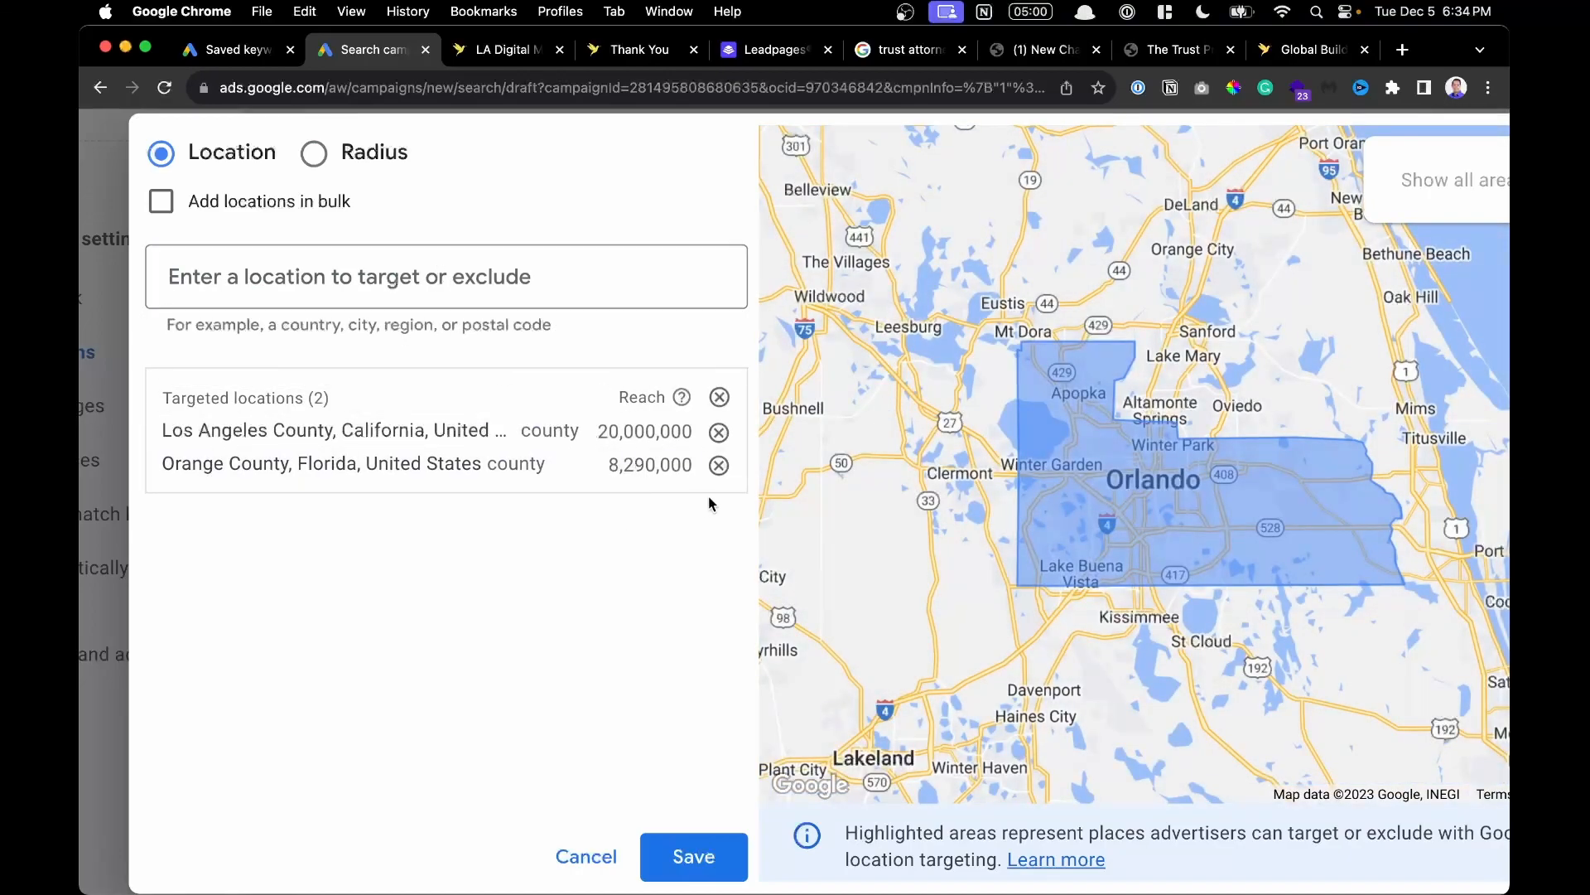
{"action": "left_click", "coordinate": [719, 465]}
Add Orange County, California, and Riverside County, California, to the targeted locations.
{"action": "type", "text": "orange coun"}
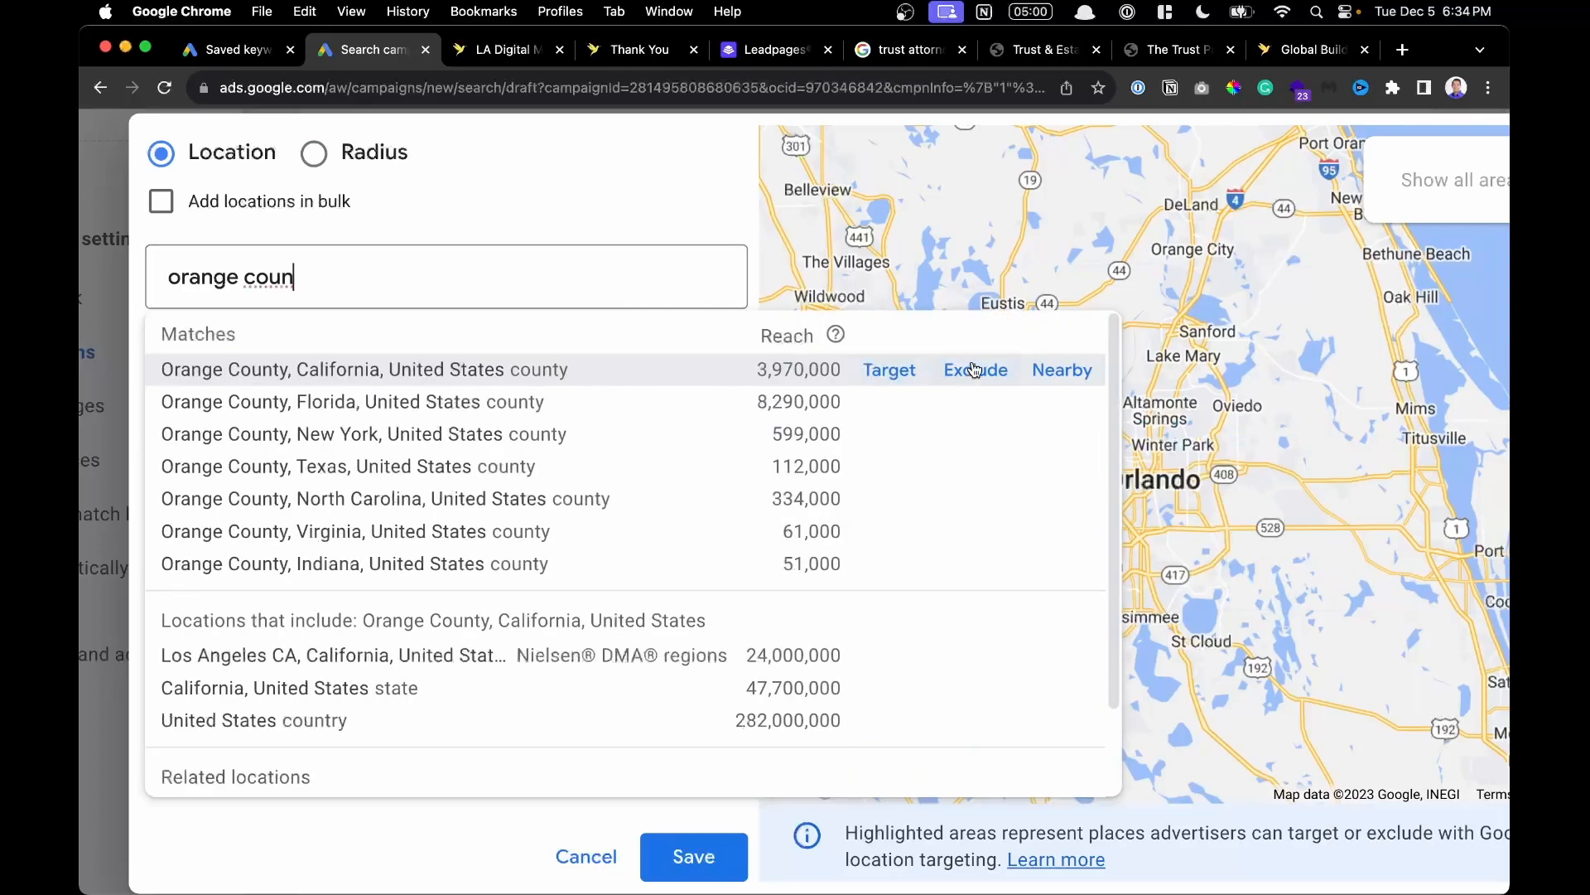
{"action": "left_click", "coordinate": [892, 370]}
{"action": "left_click", "coordinate": [425, 269]}
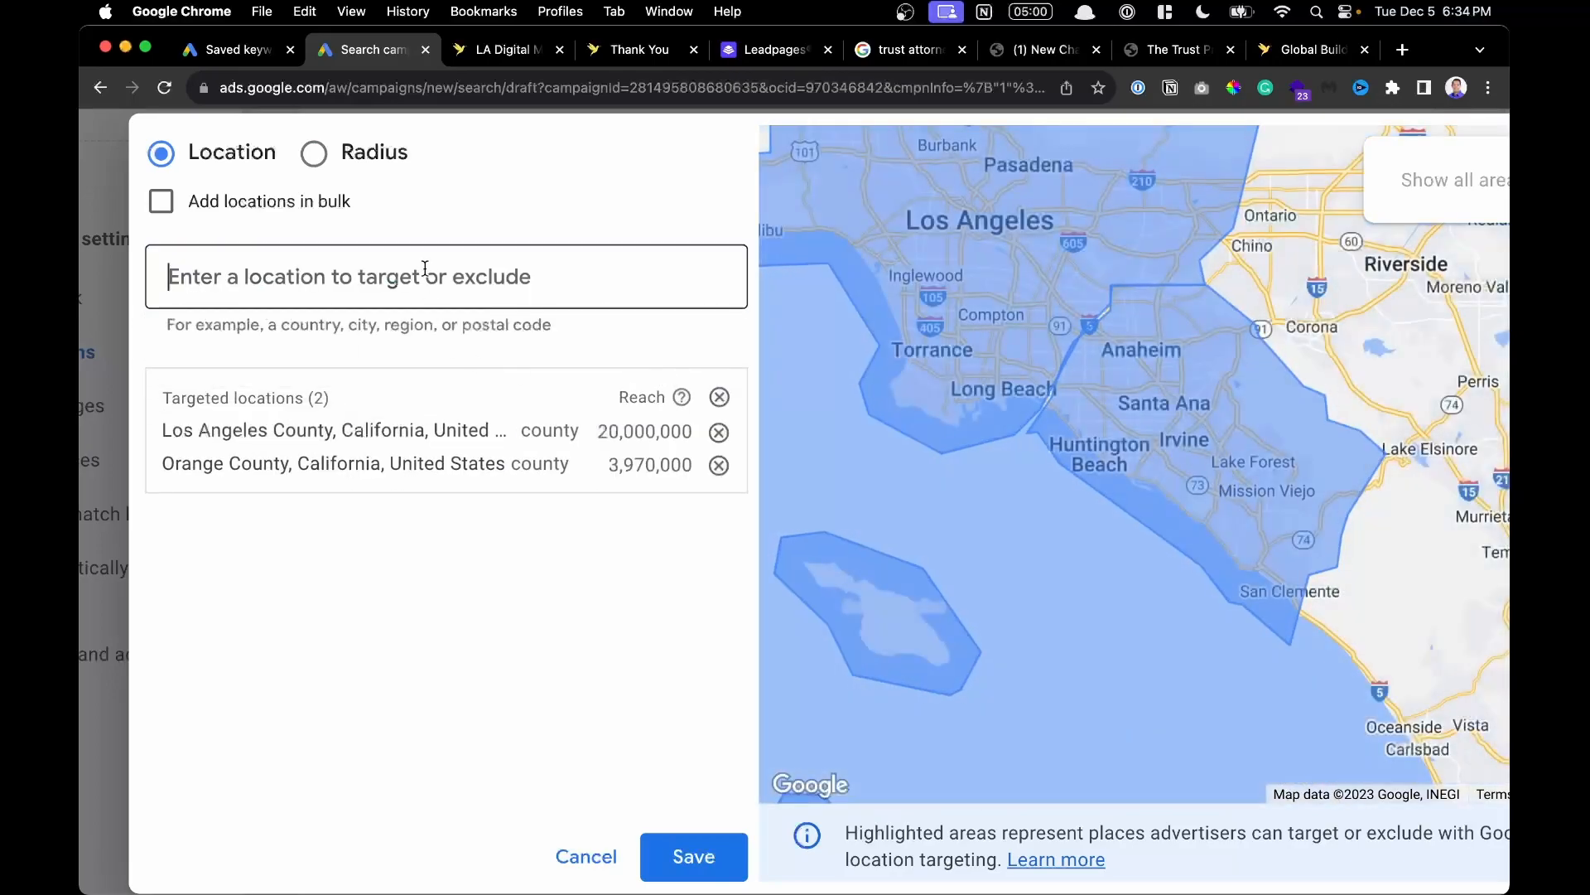
{"action": "type", "text": "riversi"}
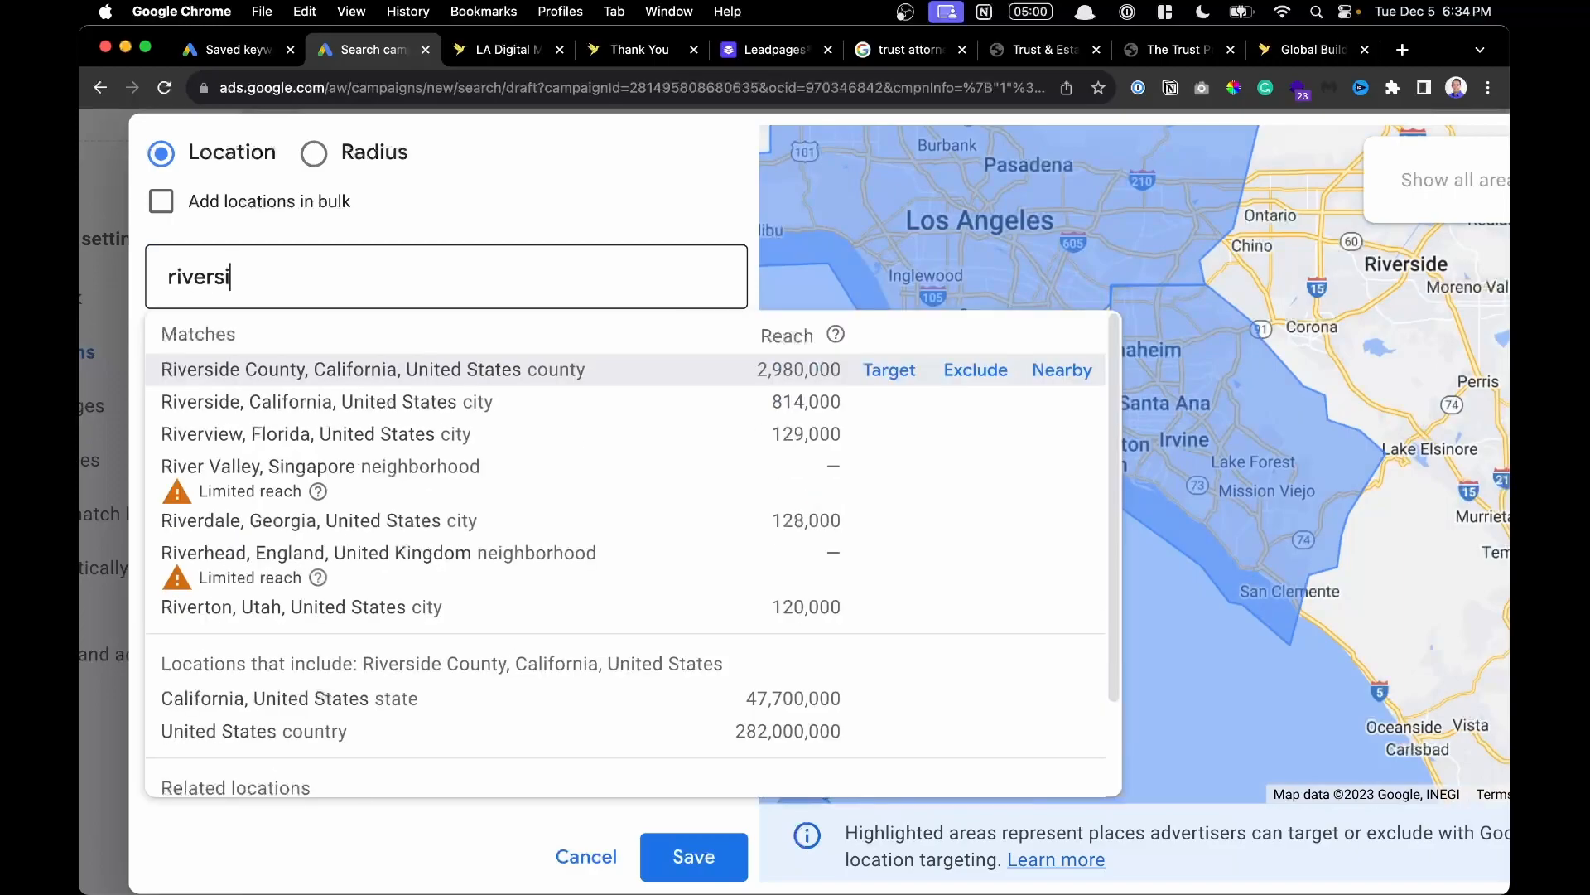
{"action": "type", "text": "de cou"}
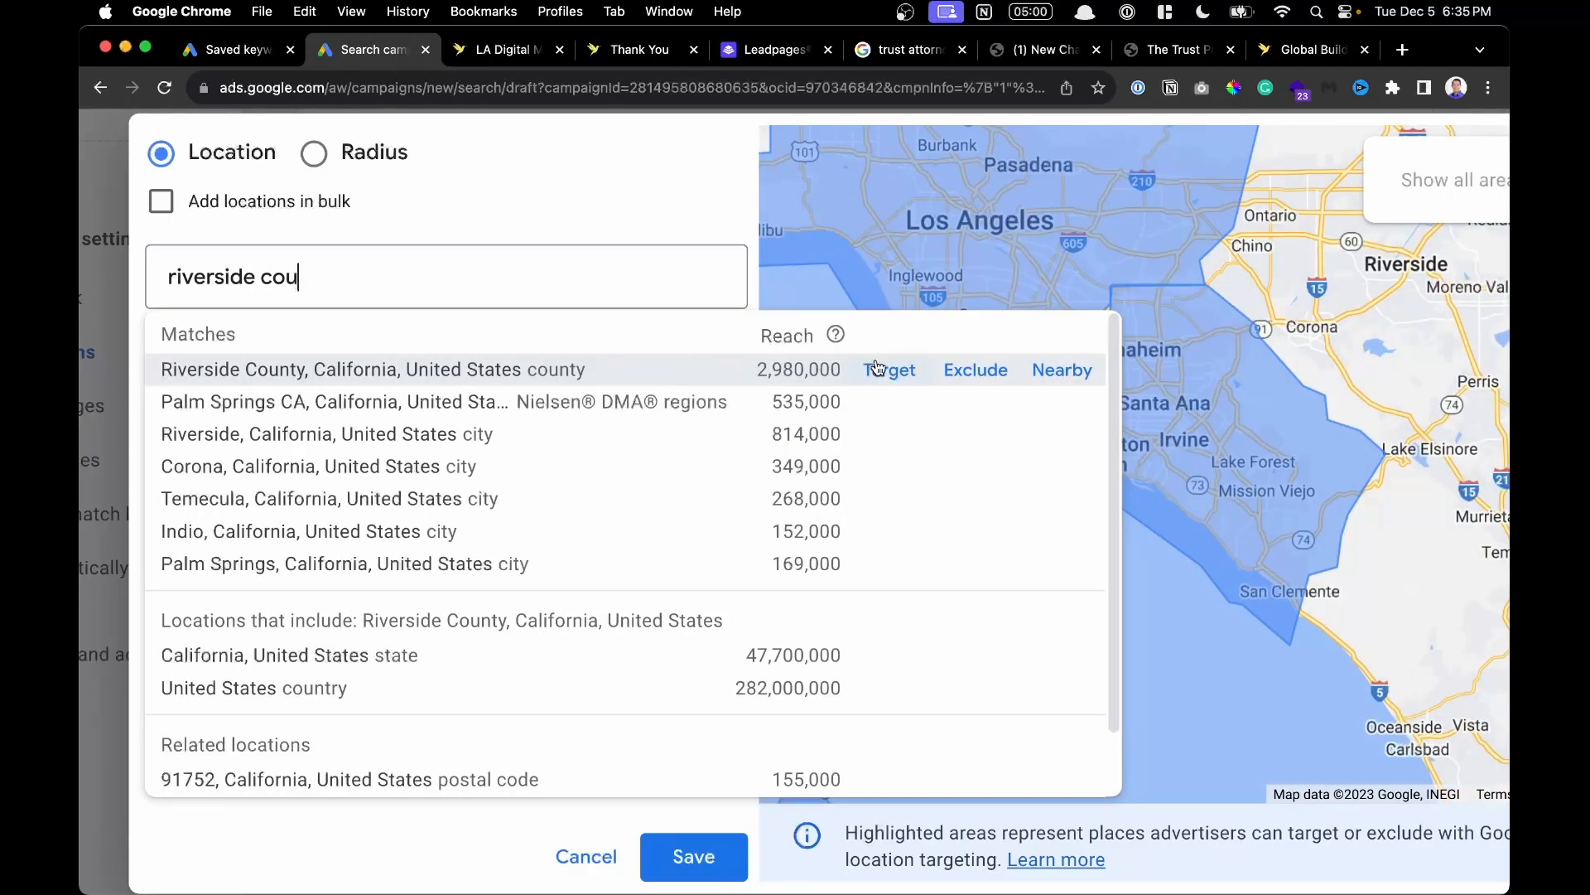
{"action": "left_click", "coordinate": [877, 367]}
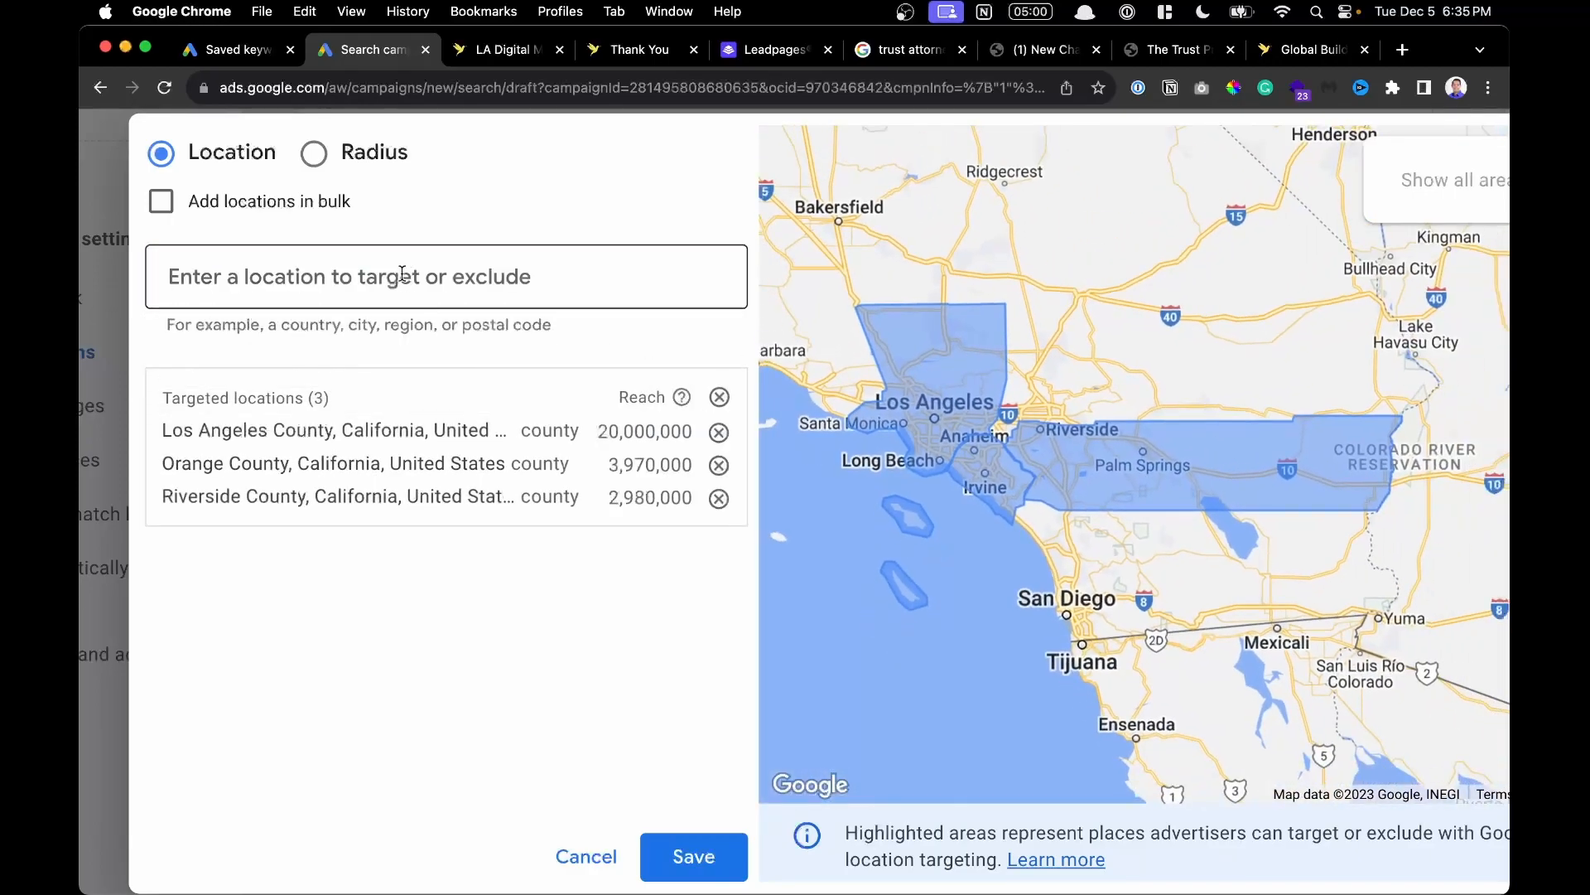
{"action": "type", "text": "san bernadino"}
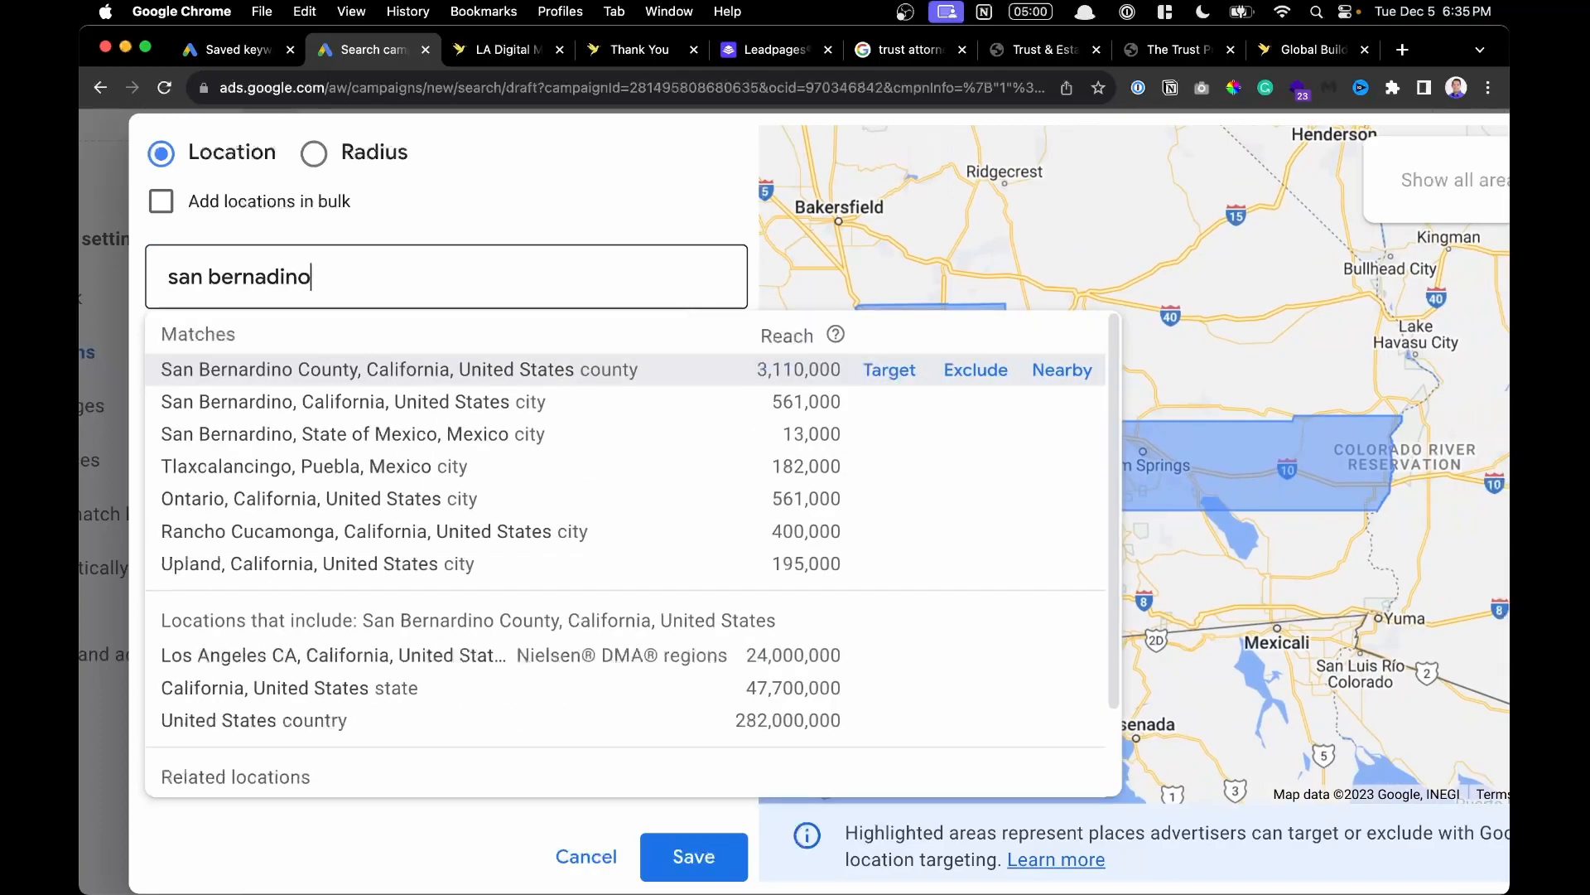
{"action": "left_click", "coordinate": [889, 401]}
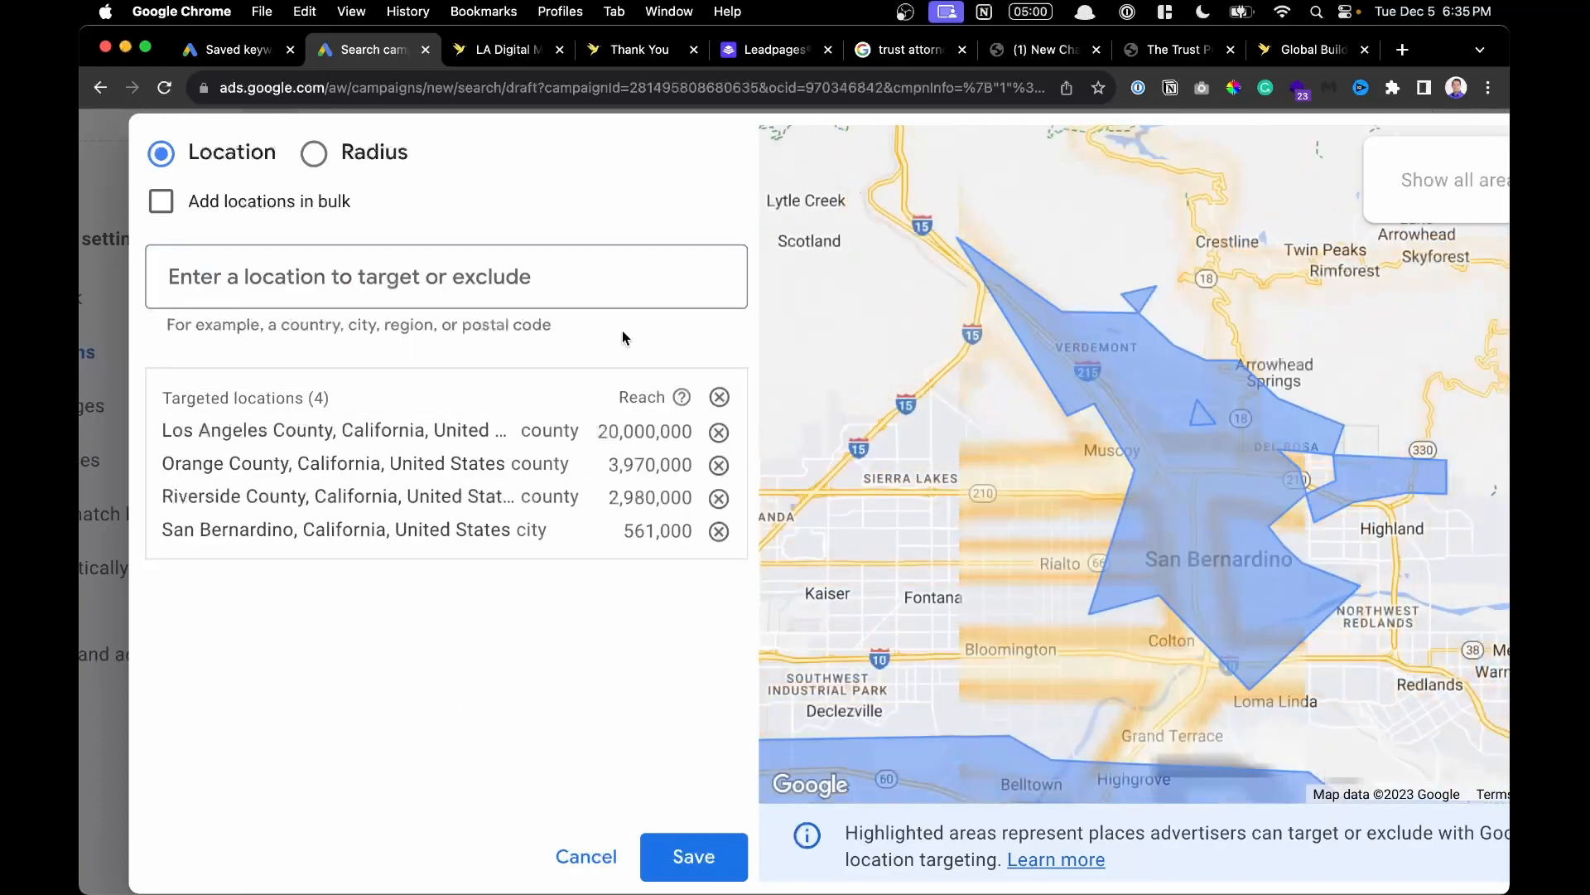
{"action": "left_click", "coordinate": [719, 531]}
Add San Bernardino County, California, to the targeted locations and save the location selection.
{"action": "left_click", "coordinate": [437, 257]}
{"action": "type", "text": "sa"}
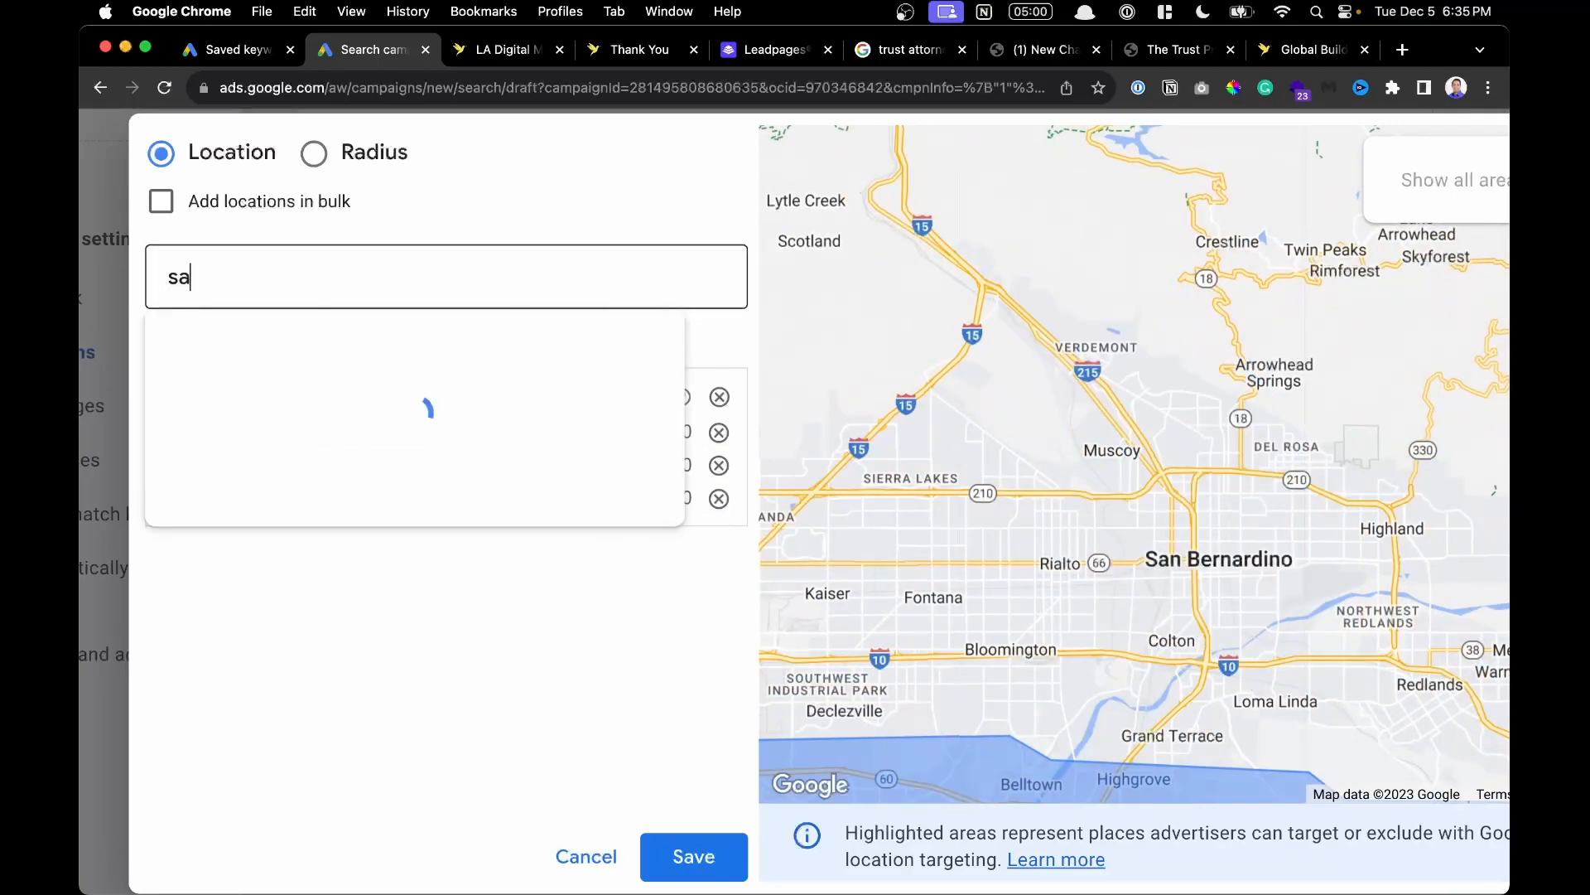
{"action": "type", "text": "n bernadino c"}
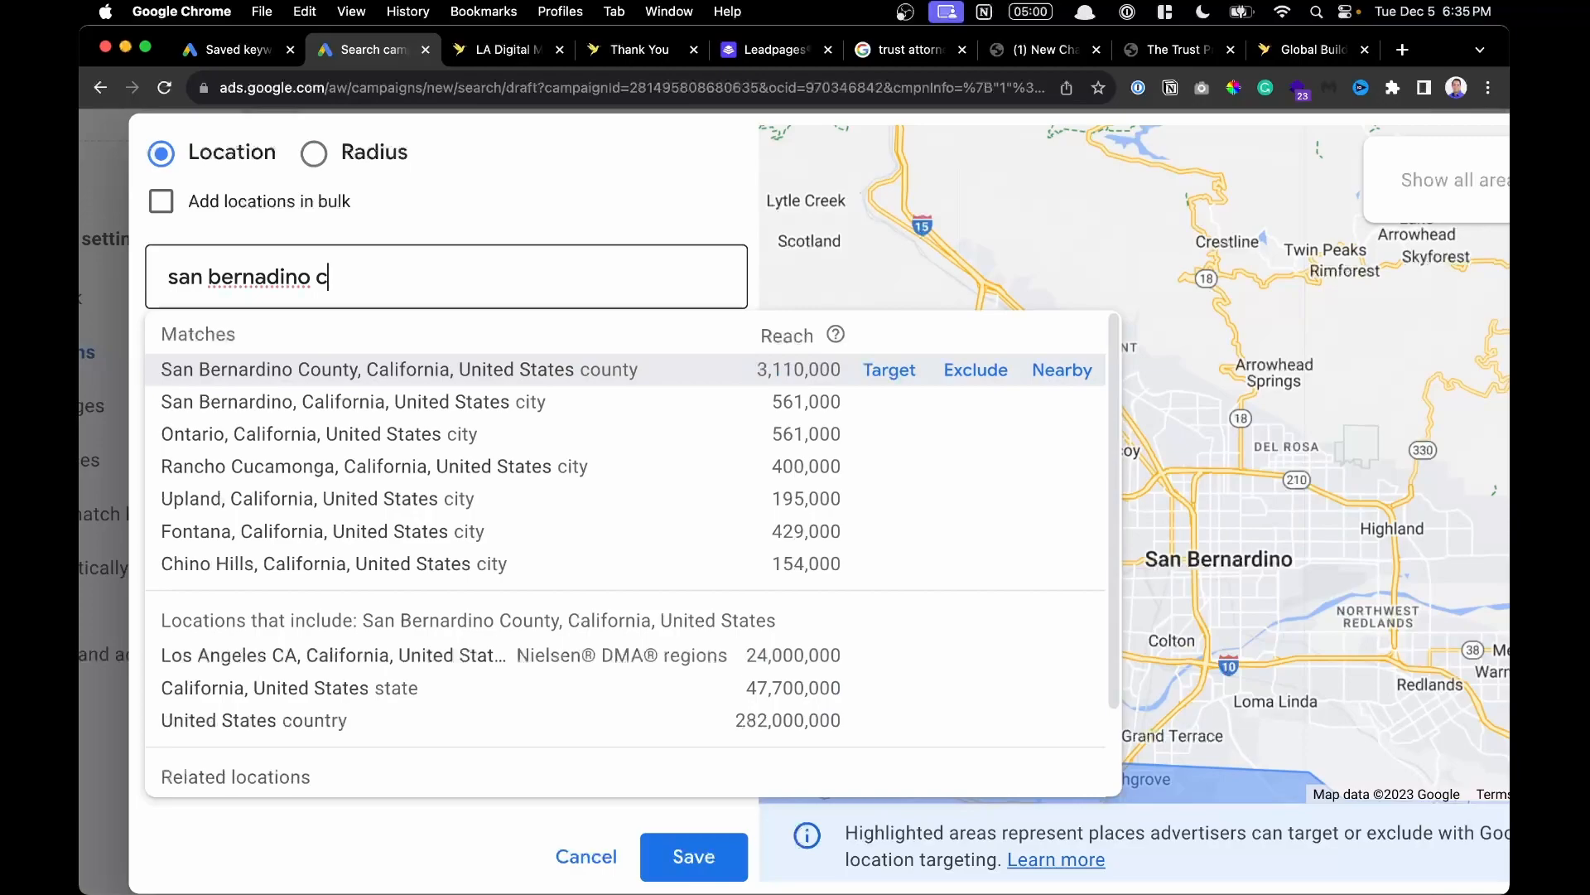
{"action": "left_click", "coordinate": [863, 372]}
{"action": "left_click", "coordinate": [889, 373]}
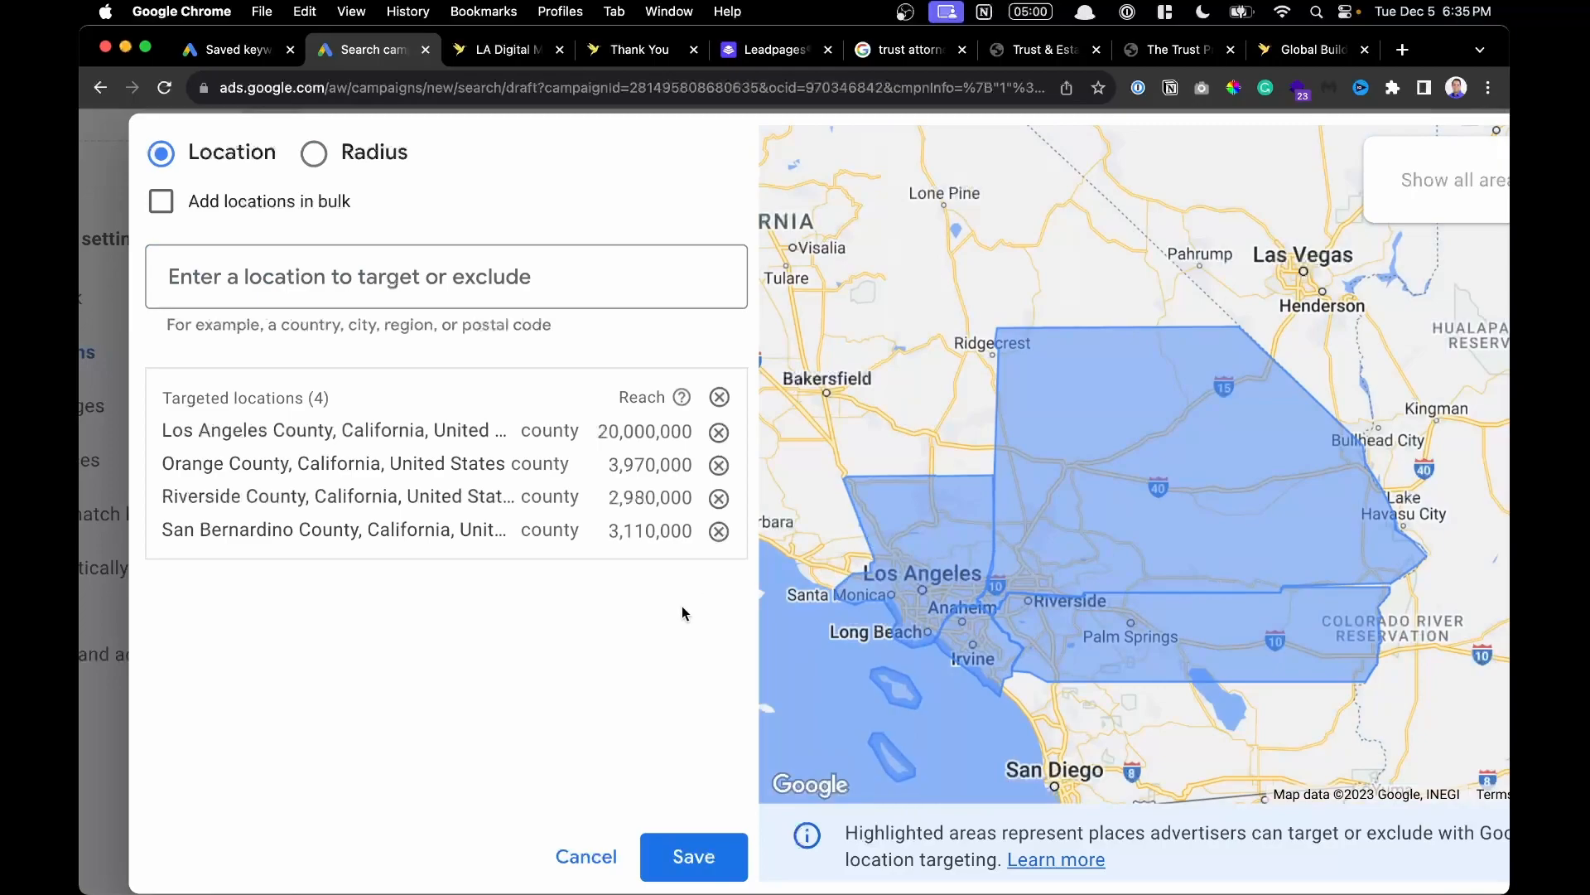
{"action": "left_click", "coordinate": [694, 854]}
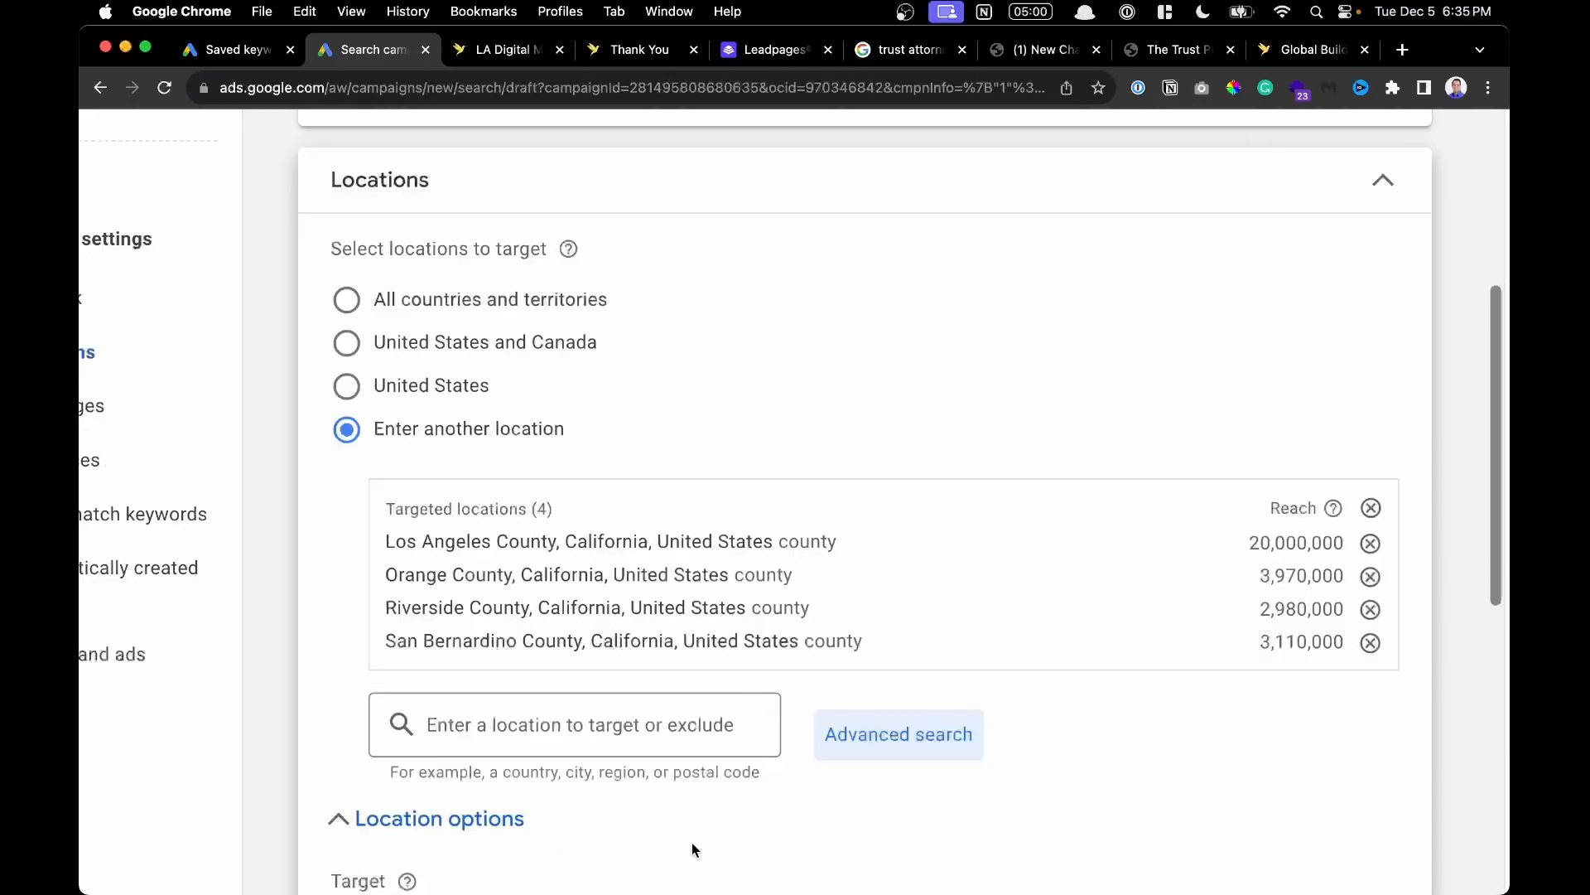
{"action": "scroll", "coordinate": [757, 663], "scroll_direction": "down", "scroll_amount": 5}
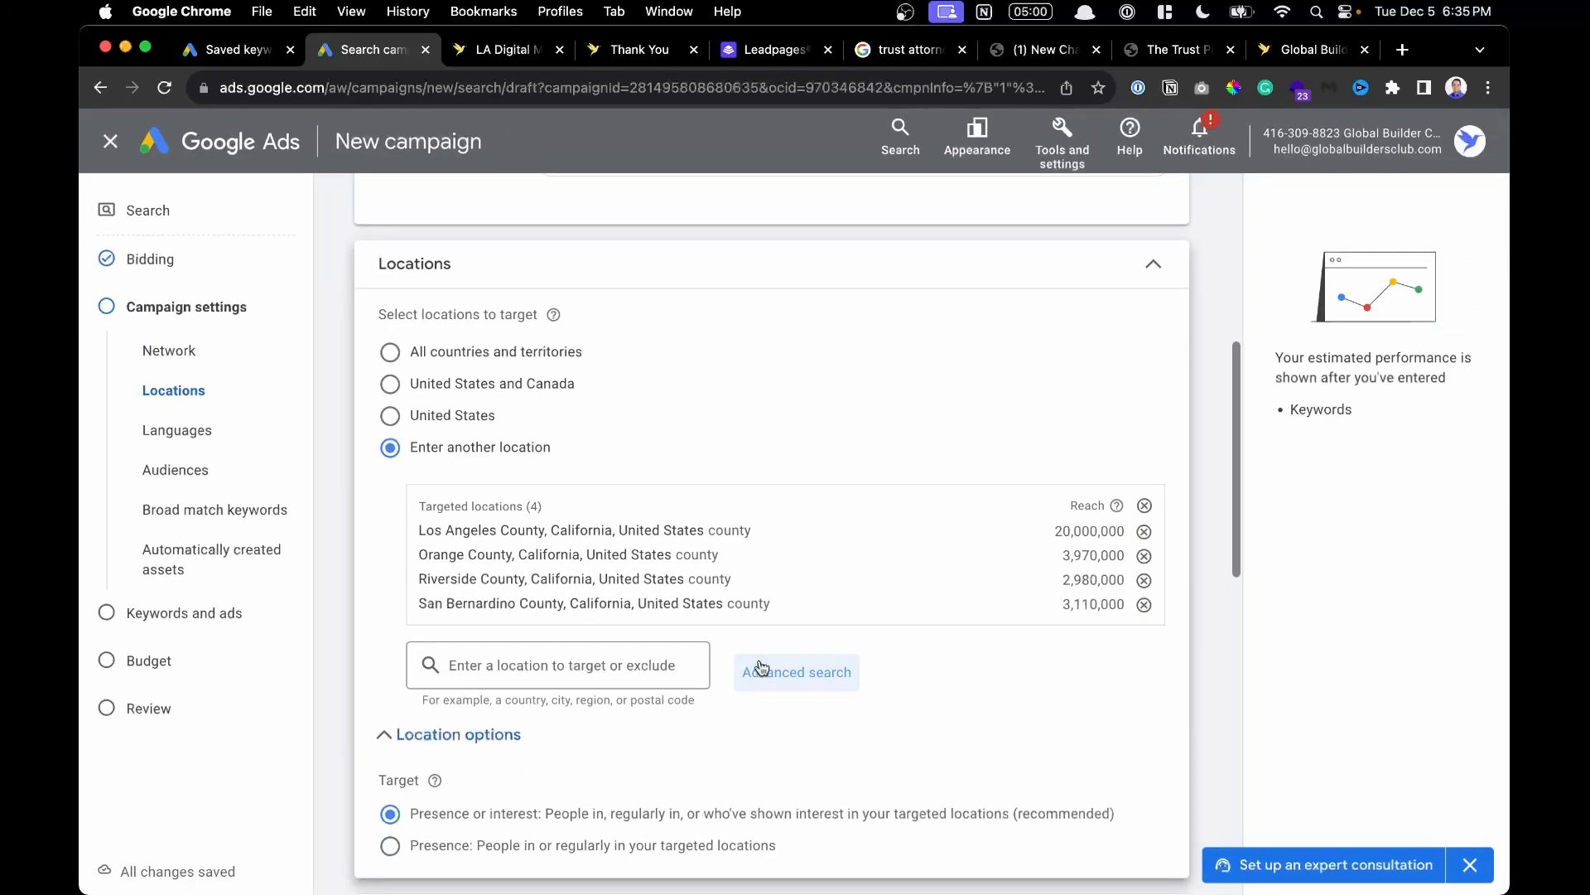
{"action": "scroll", "coordinate": [617, 667], "scroll_direction": "up", "scroll_amount": 5}
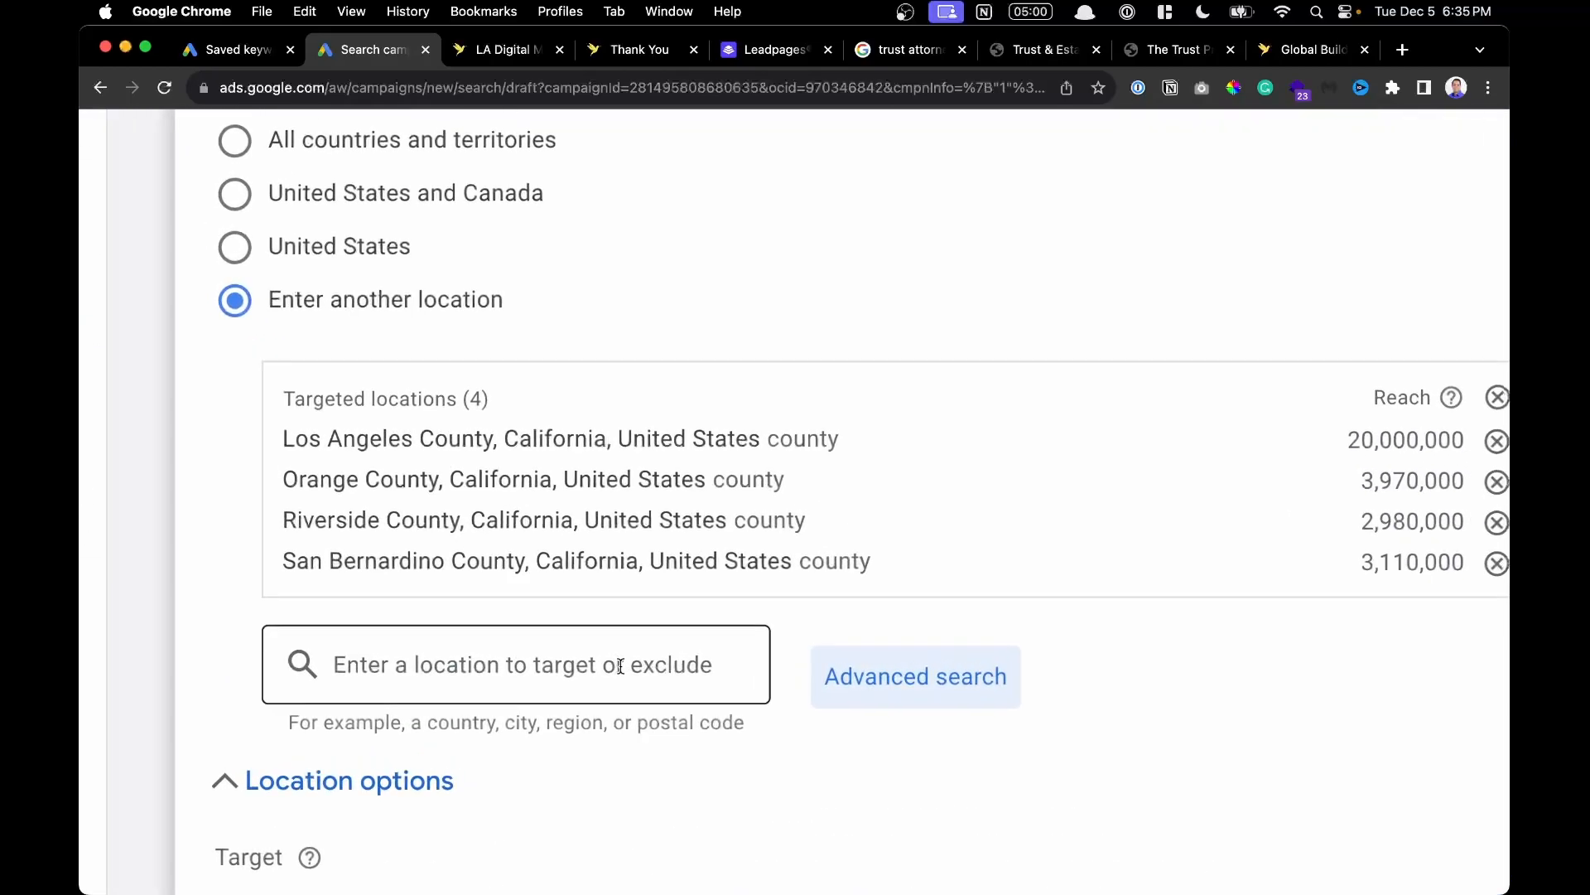
{"action": "scroll", "coordinate": [622, 672], "scroll_direction": "down", "scroll_amount": 2}
{"action": "left_click", "coordinate": [356, 559]}
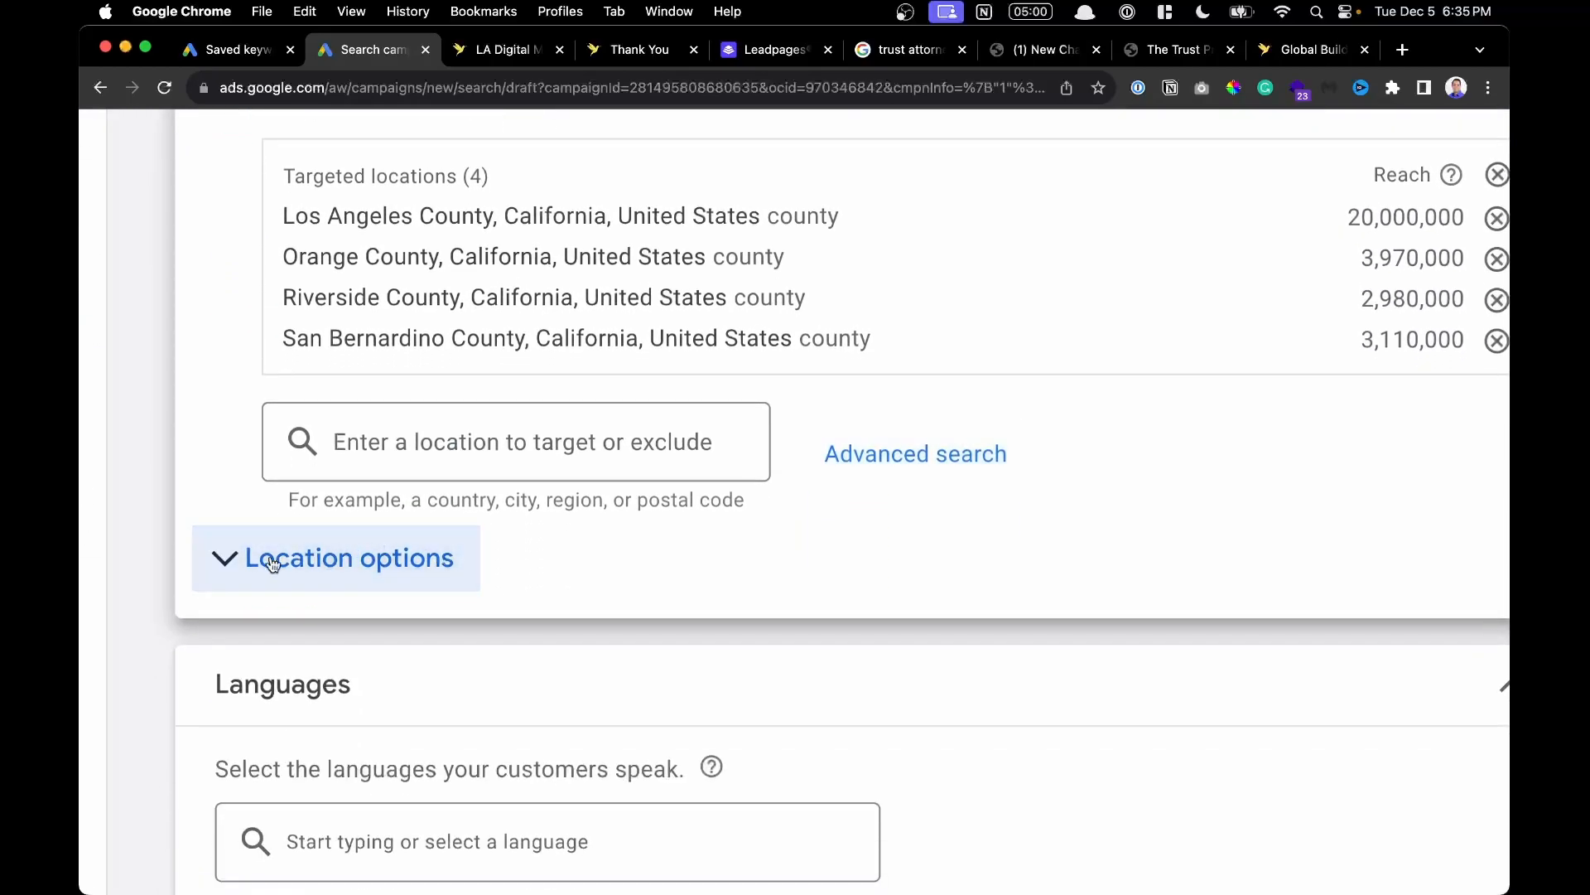
{"action": "left_click", "coordinate": [340, 561]}
{"action": "left_click", "coordinate": [340, 561]}
{"action": "left_click", "coordinate": [339, 561]}
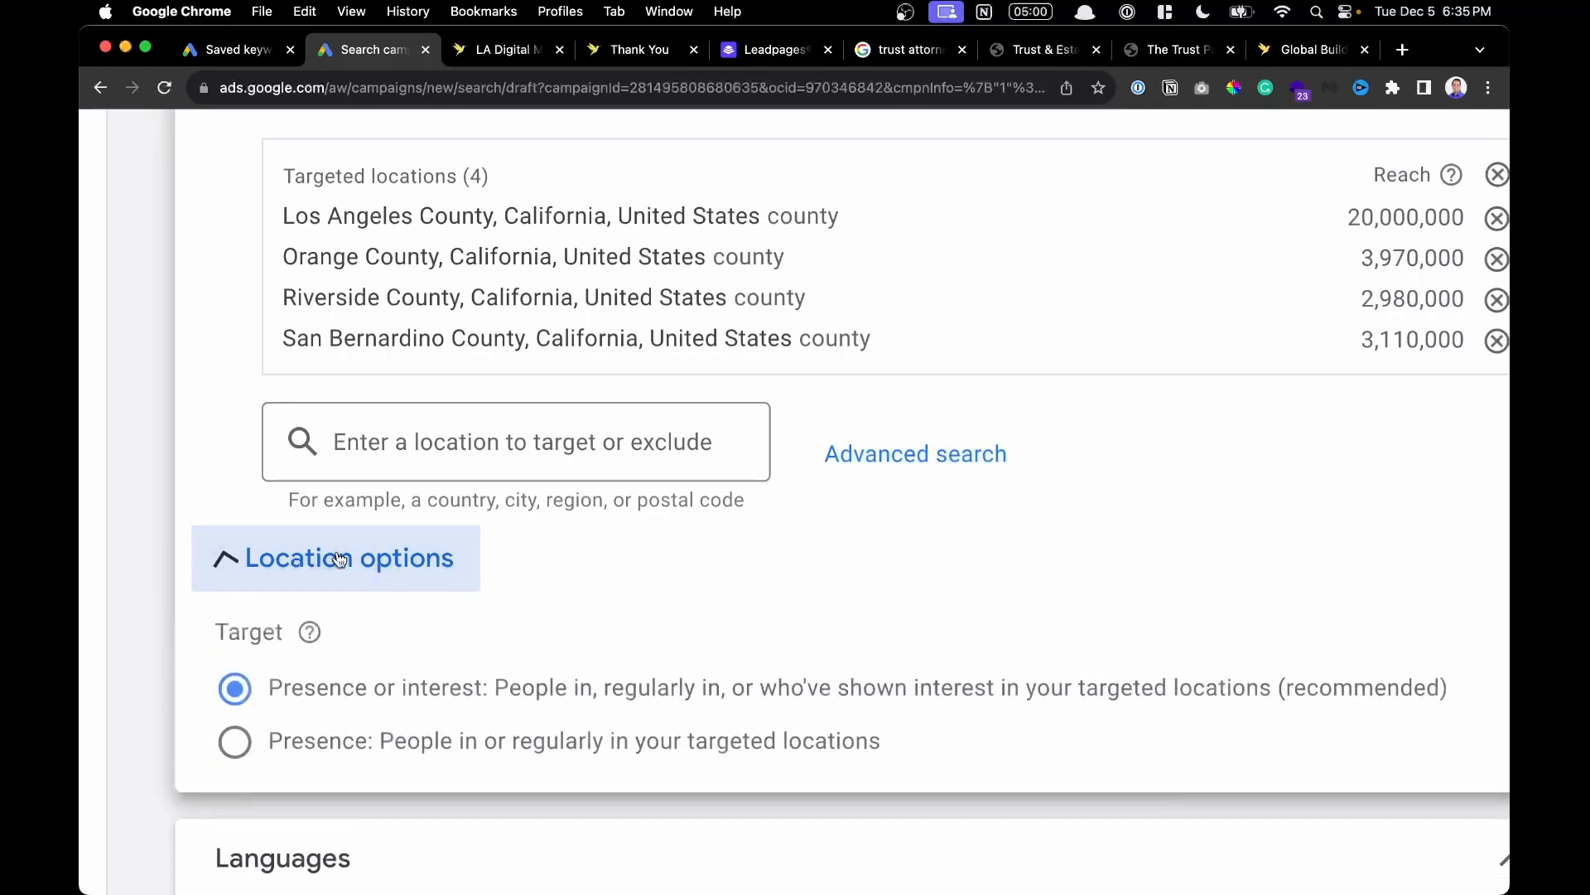
{"action": "left_click", "coordinate": [340, 561]}
{"action": "left_click", "coordinate": [339, 561]}
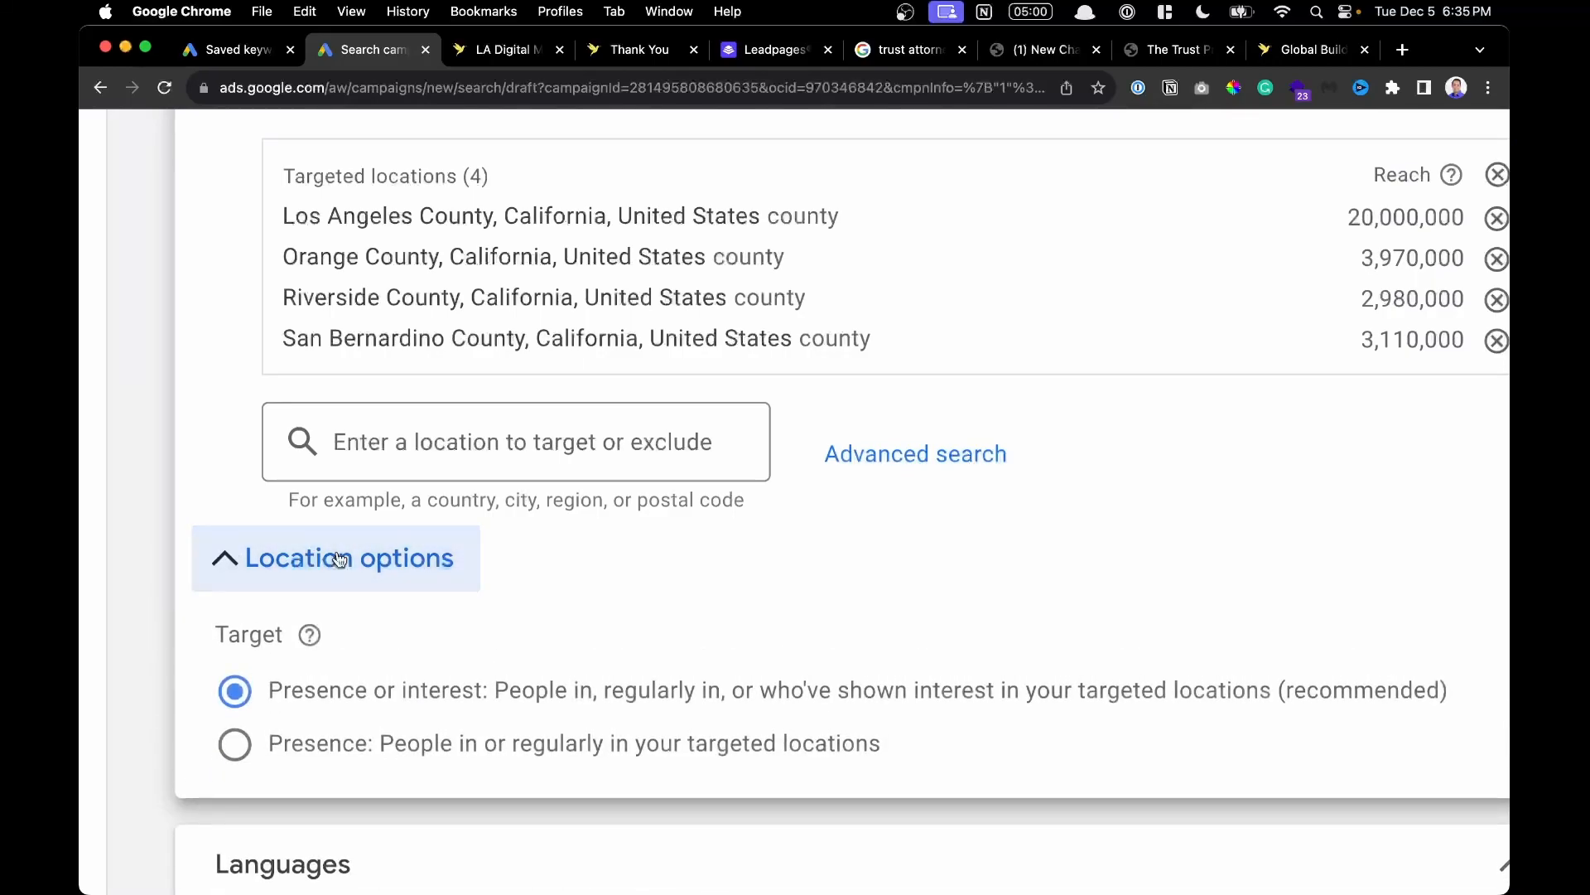
Restrict location targeting to Presence: people in or regularly in the targeted locations.
{"action": "scroll", "coordinate": [340, 561], "scroll_direction": "right", "scroll_amount": 2}
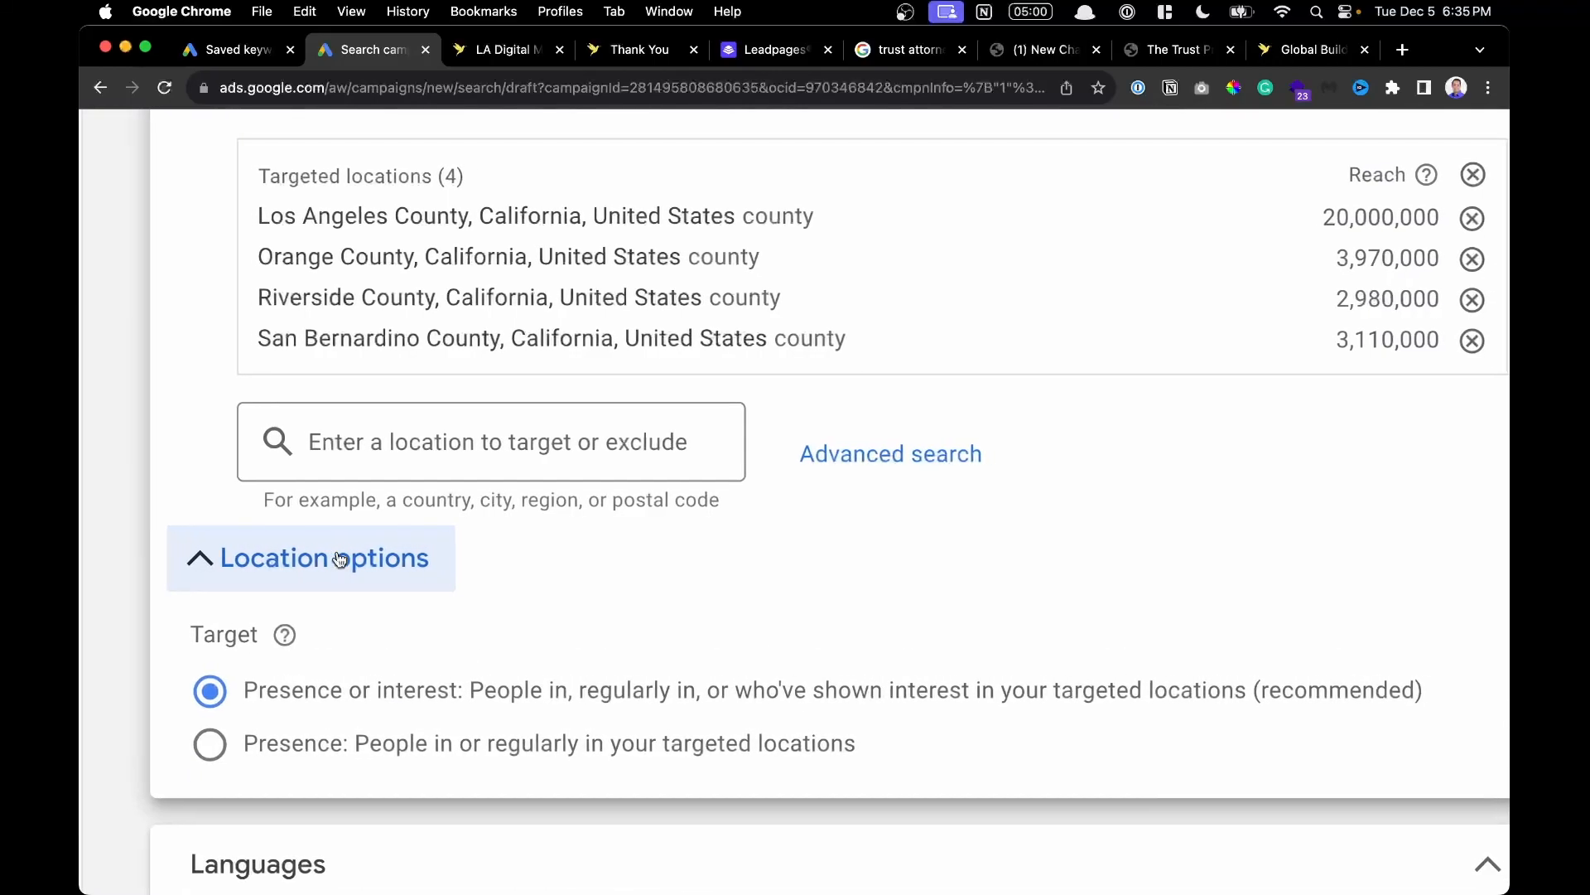
{"action": "scroll", "coordinate": [498, 594], "scroll_direction": "down", "scroll_amount": 1}
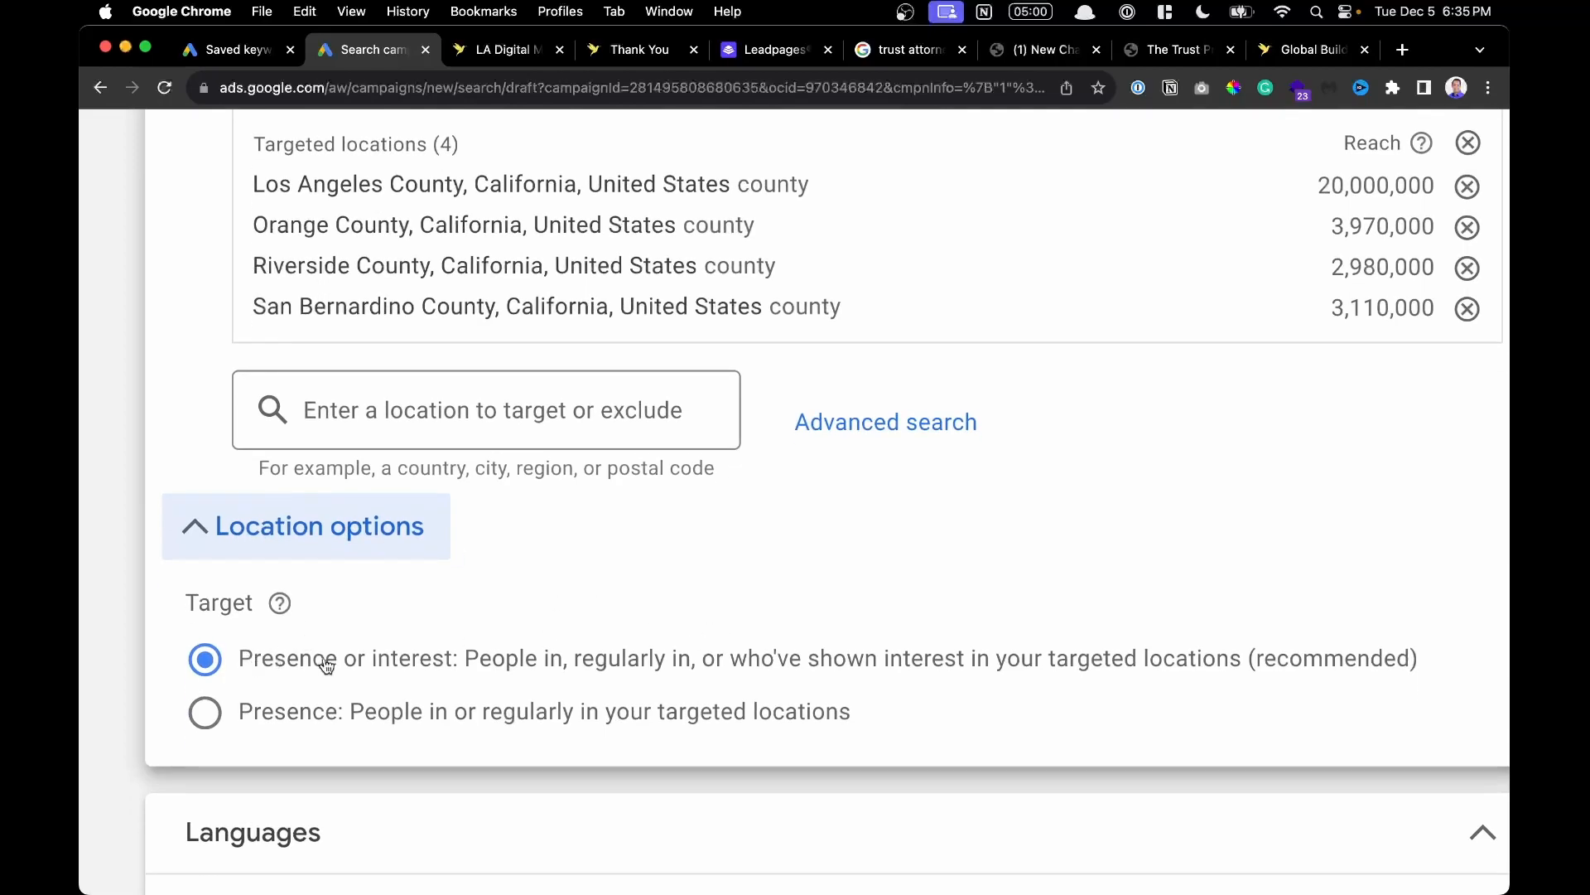
{"action": "scroll", "coordinate": [327, 661], "scroll_direction": "right", "scroll_amount": 3}
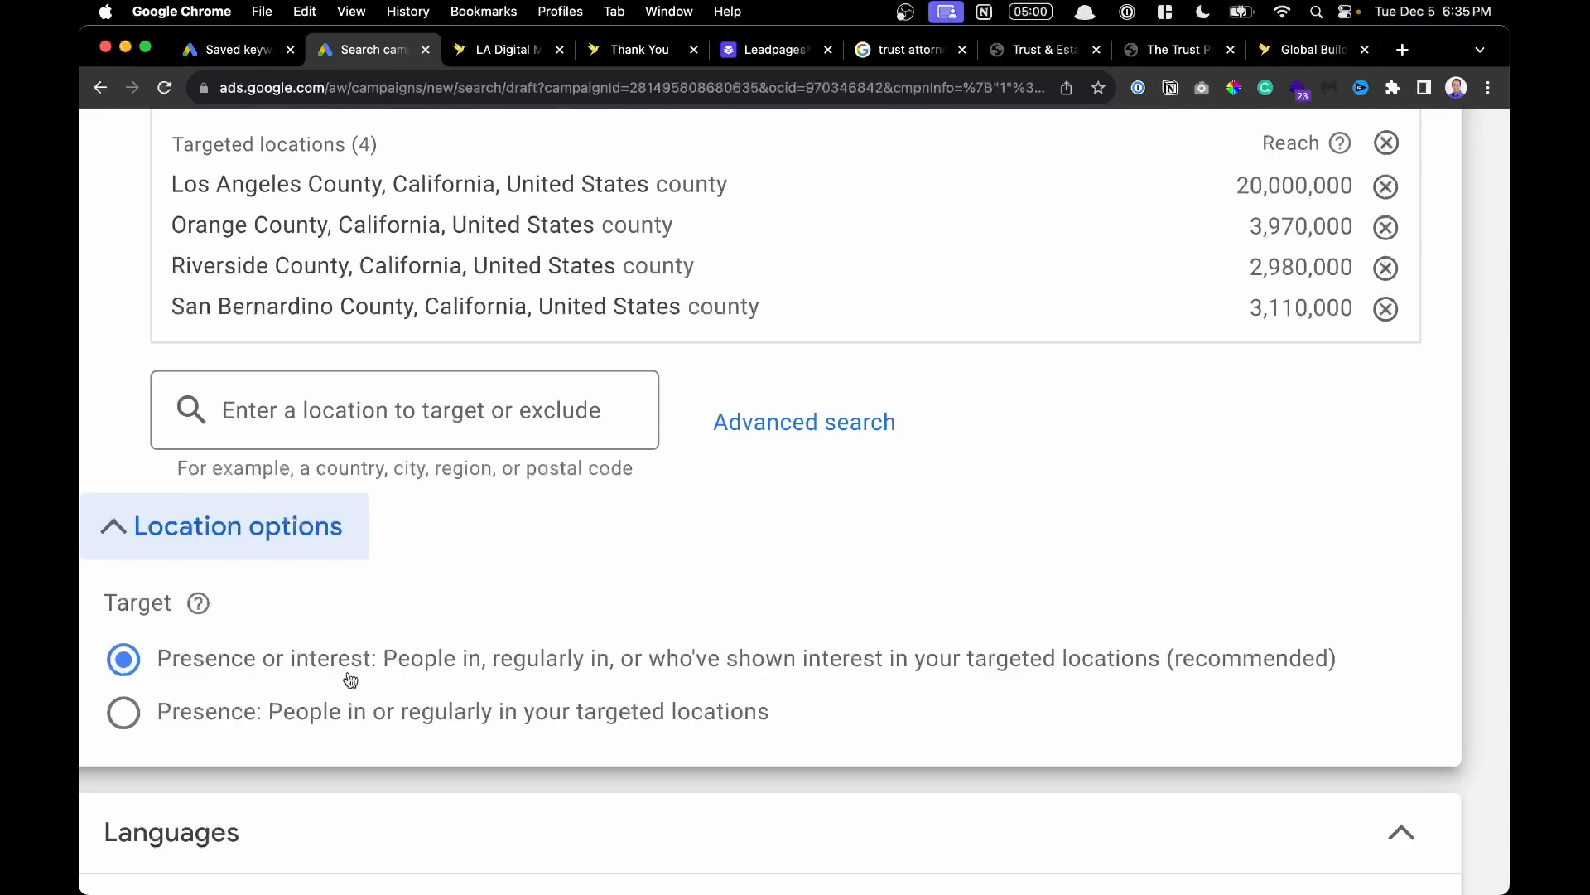
{"action": "left_click", "coordinate": [300, 726]}
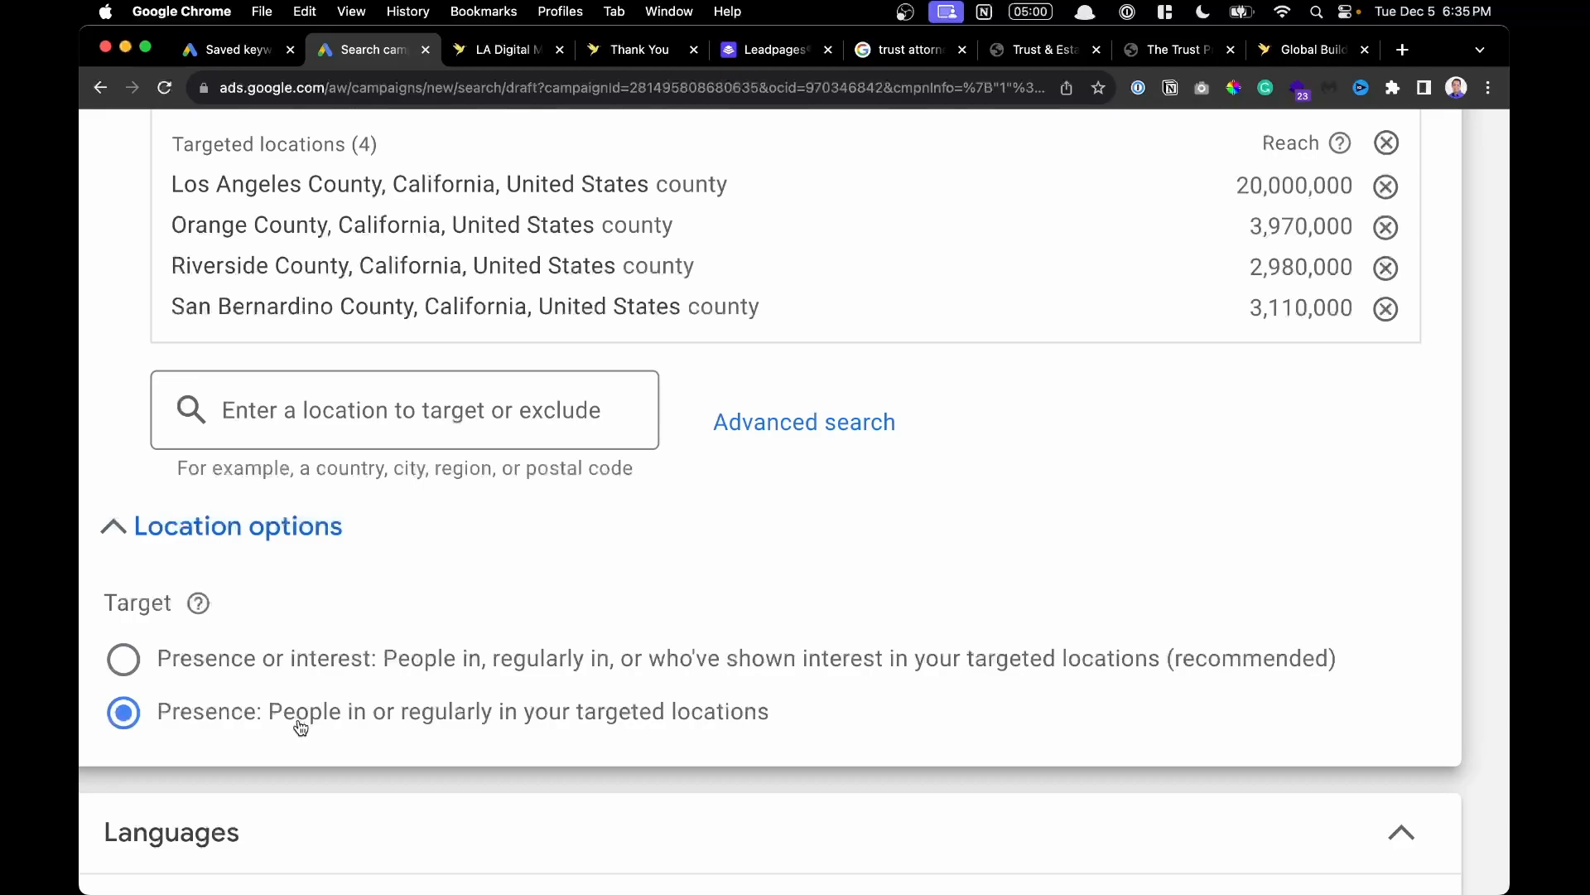
{"action": "key", "text": "super+minus"}
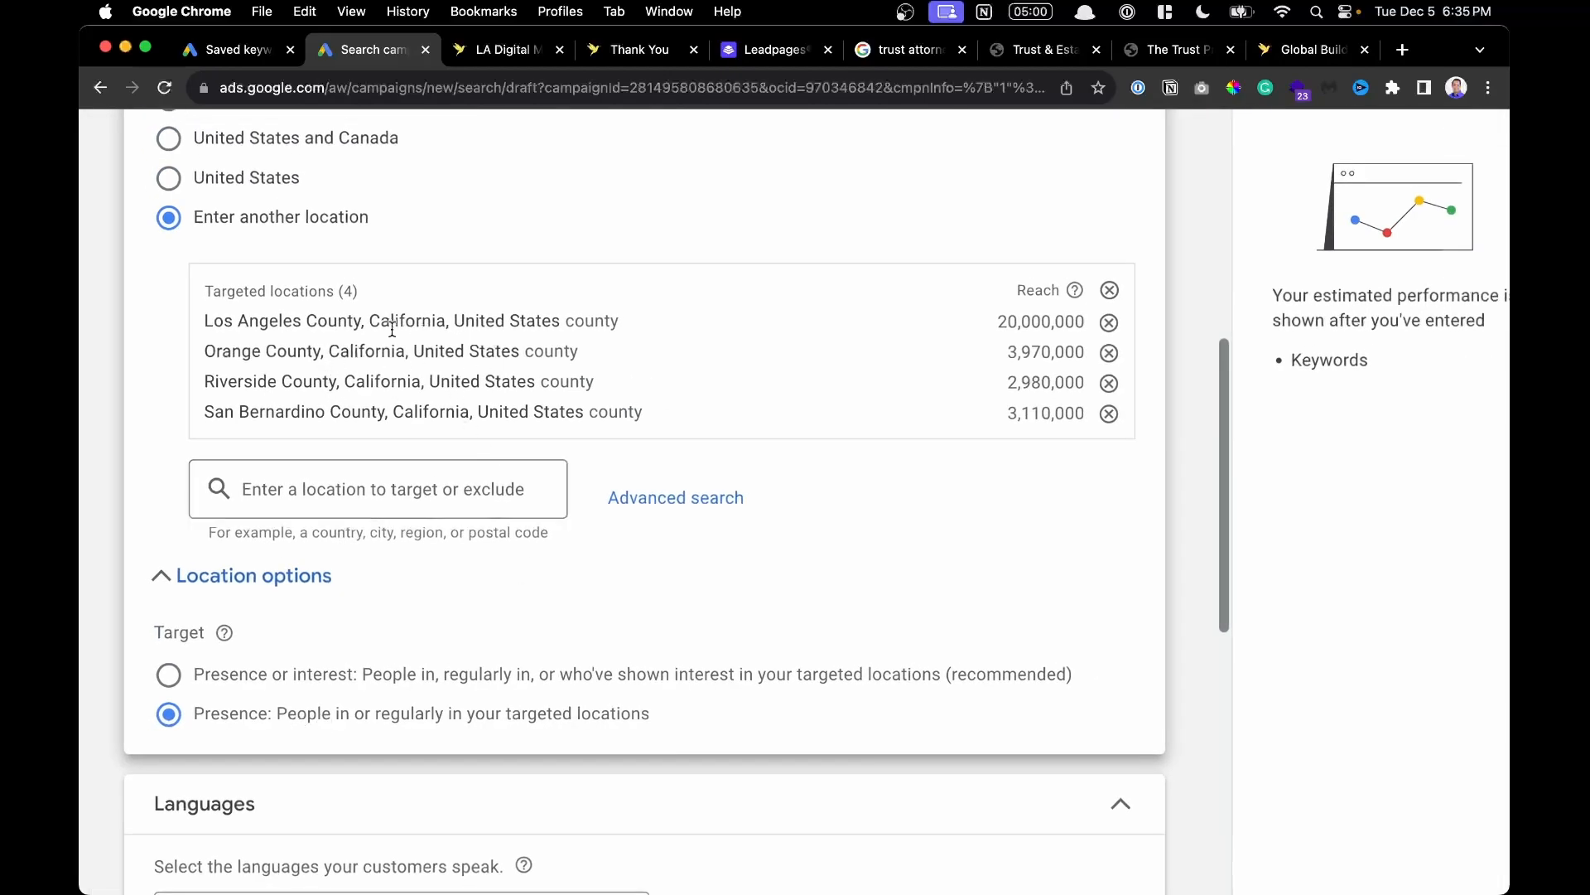
Expand the campaign's audience segments and review the suggested segments and the Observation targeting setting.
{"action": "scroll", "coordinate": [394, 361], "scroll_direction": "up", "scroll_amount": 3}
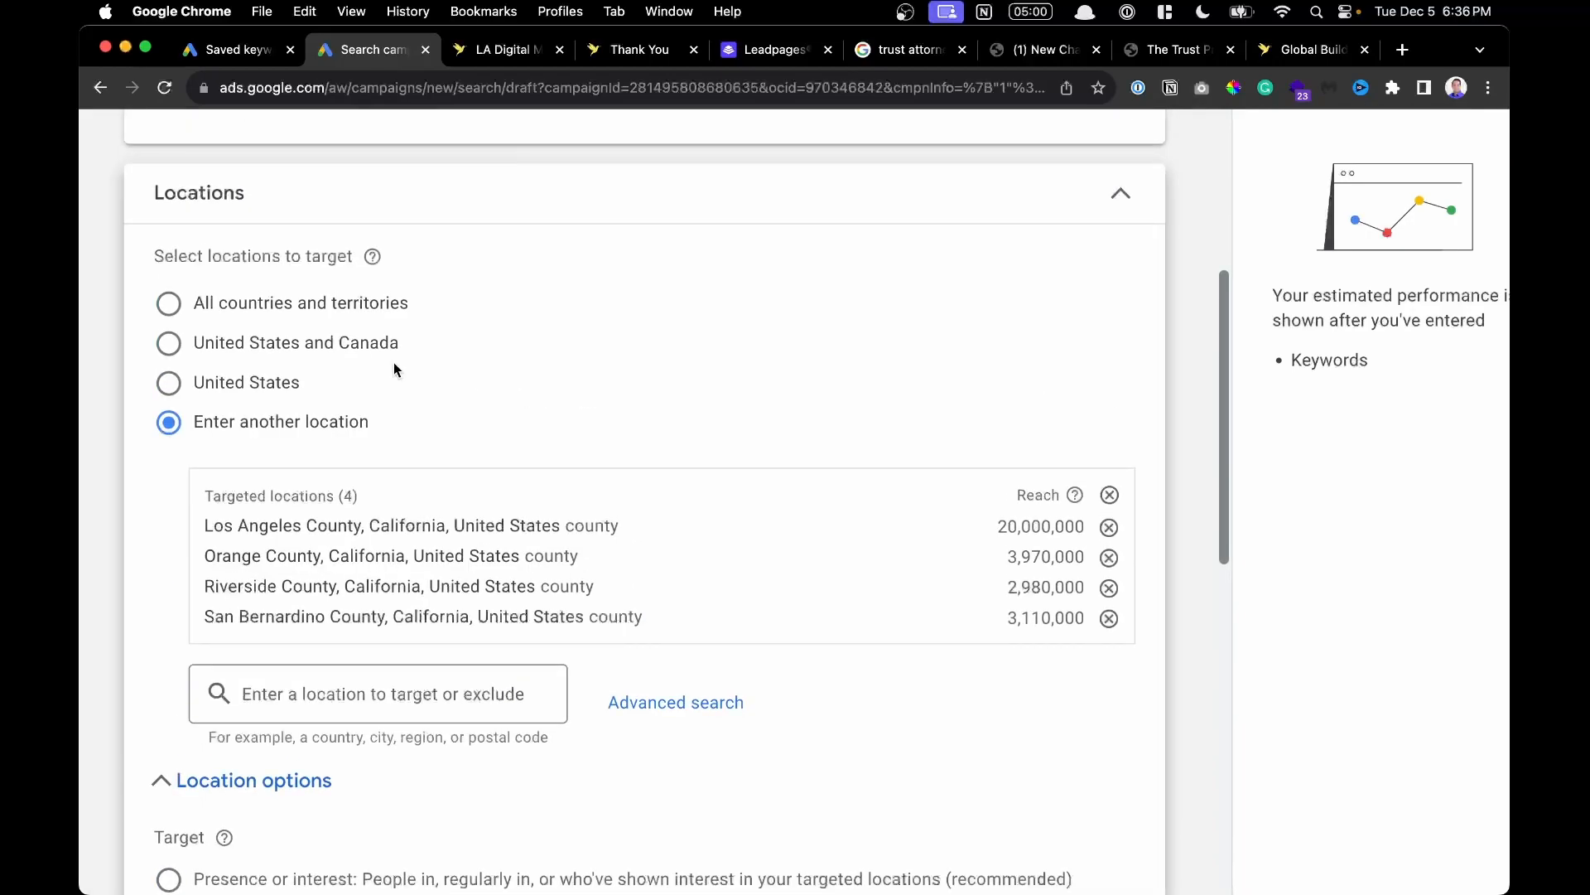
{"action": "scroll", "coordinate": [395, 361], "scroll_direction": "down", "scroll_amount": 4}
{"action": "scroll", "coordinate": [394, 361], "scroll_direction": "down", "scroll_amount": 6}
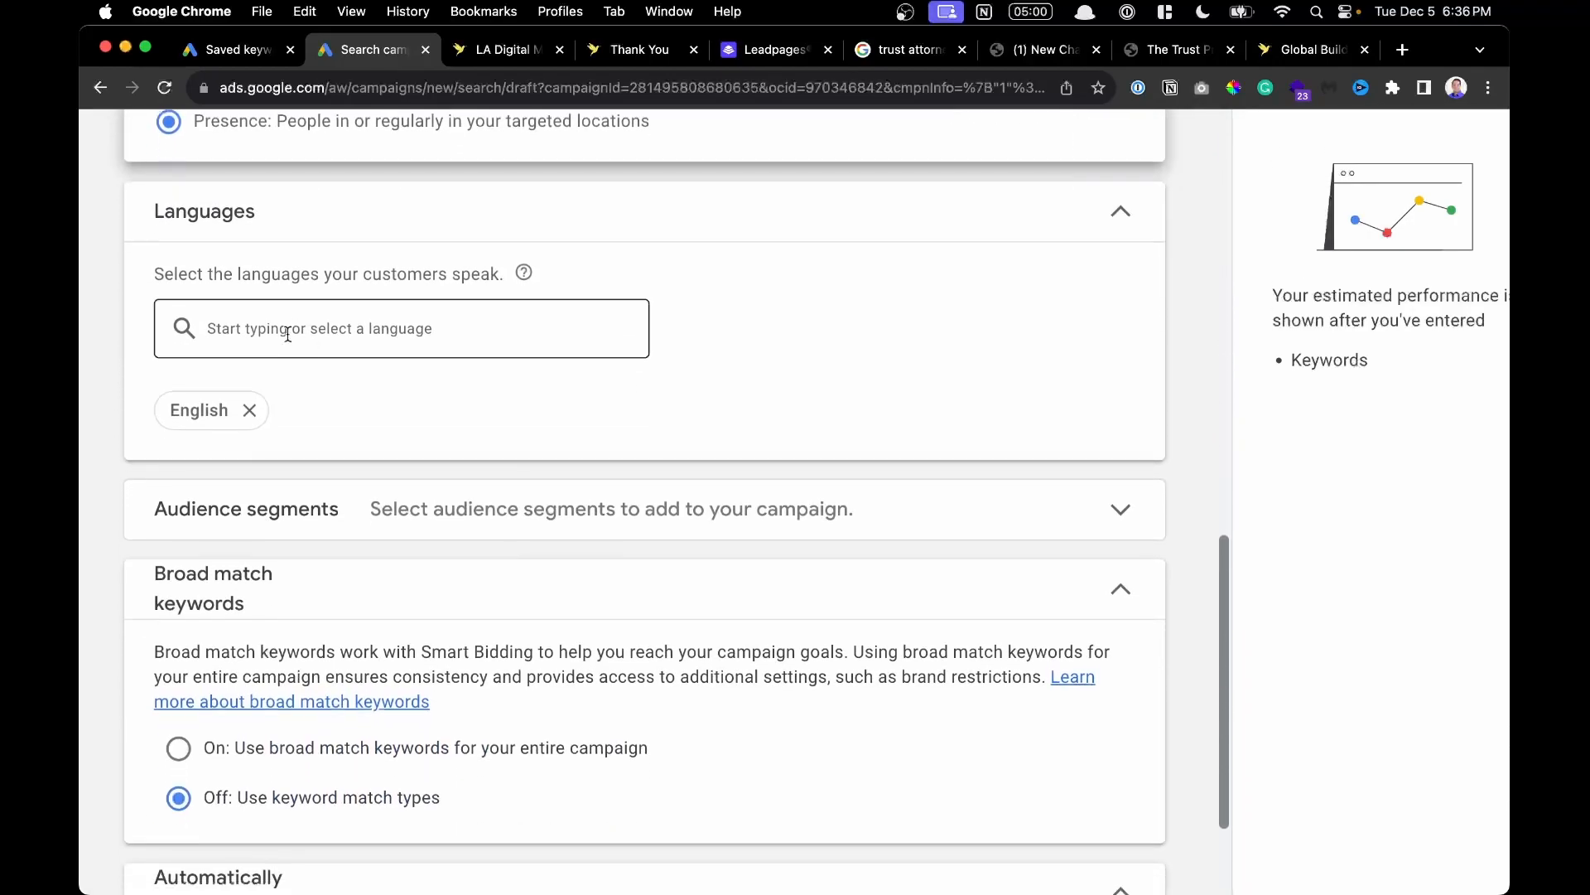
{"action": "scroll", "coordinate": [405, 411], "scroll_direction": "down", "scroll_amount": 3}
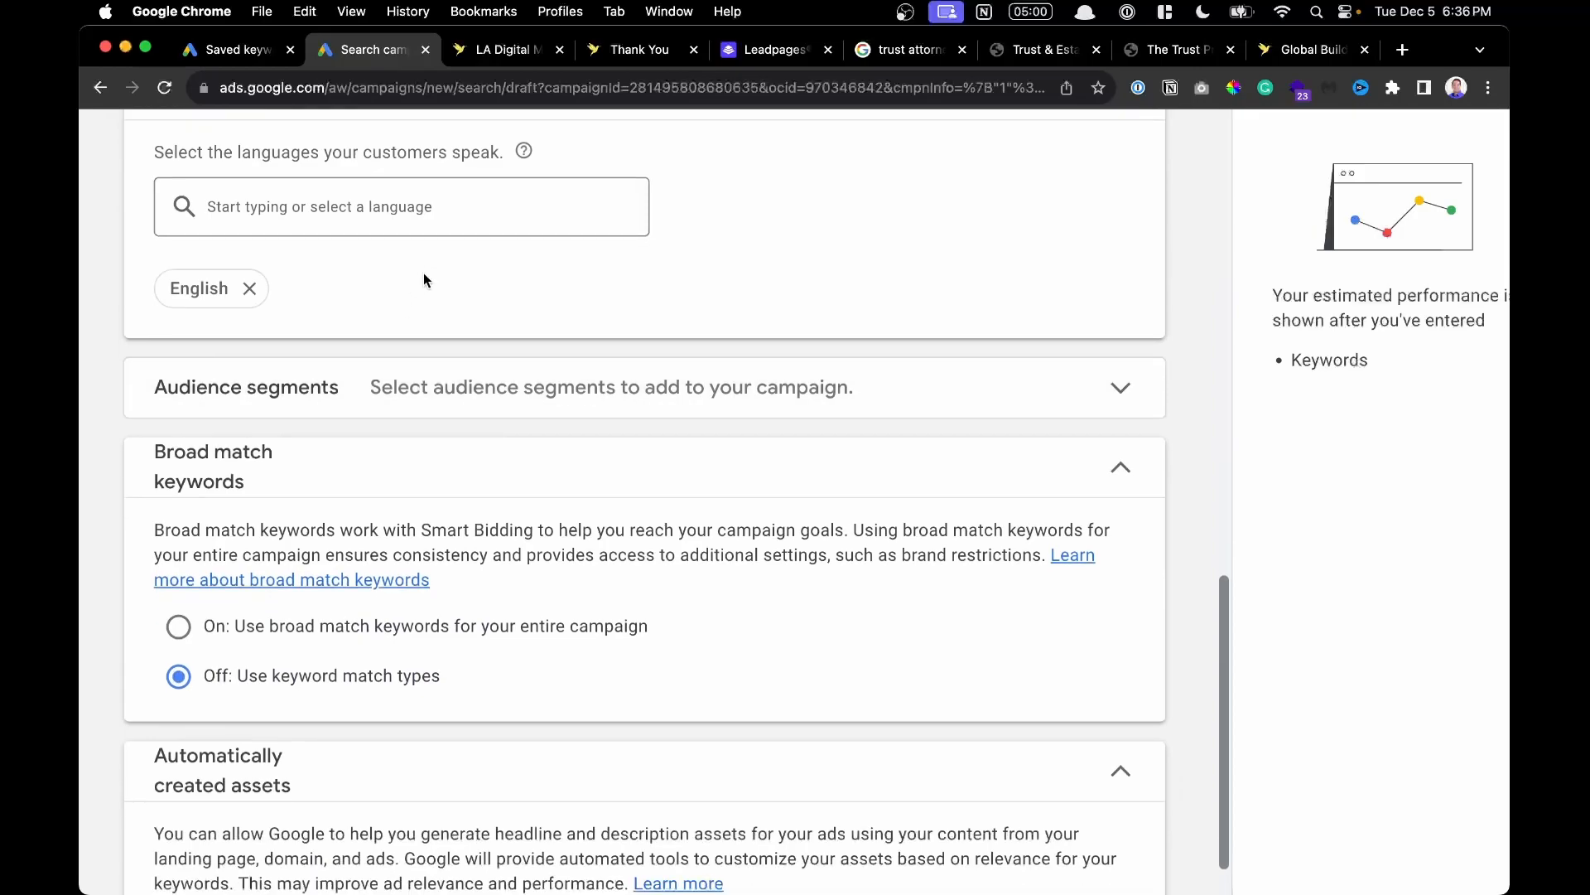
{"action": "left_click", "coordinate": [556, 326]}
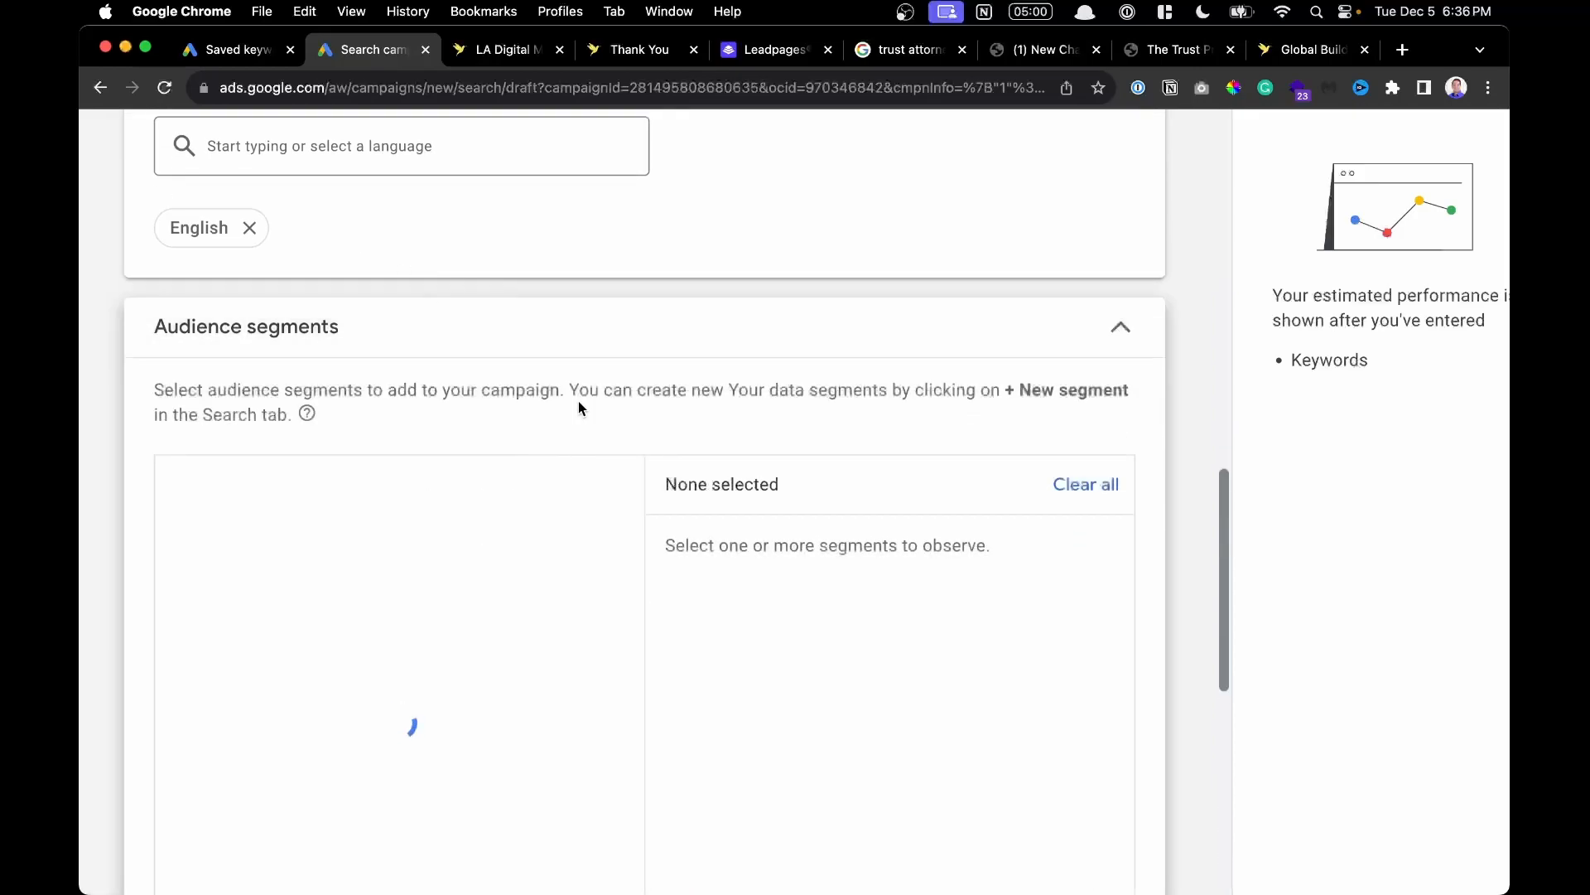
{"action": "scroll", "coordinate": [543, 339], "scroll_direction": "down", "scroll_amount": 3}
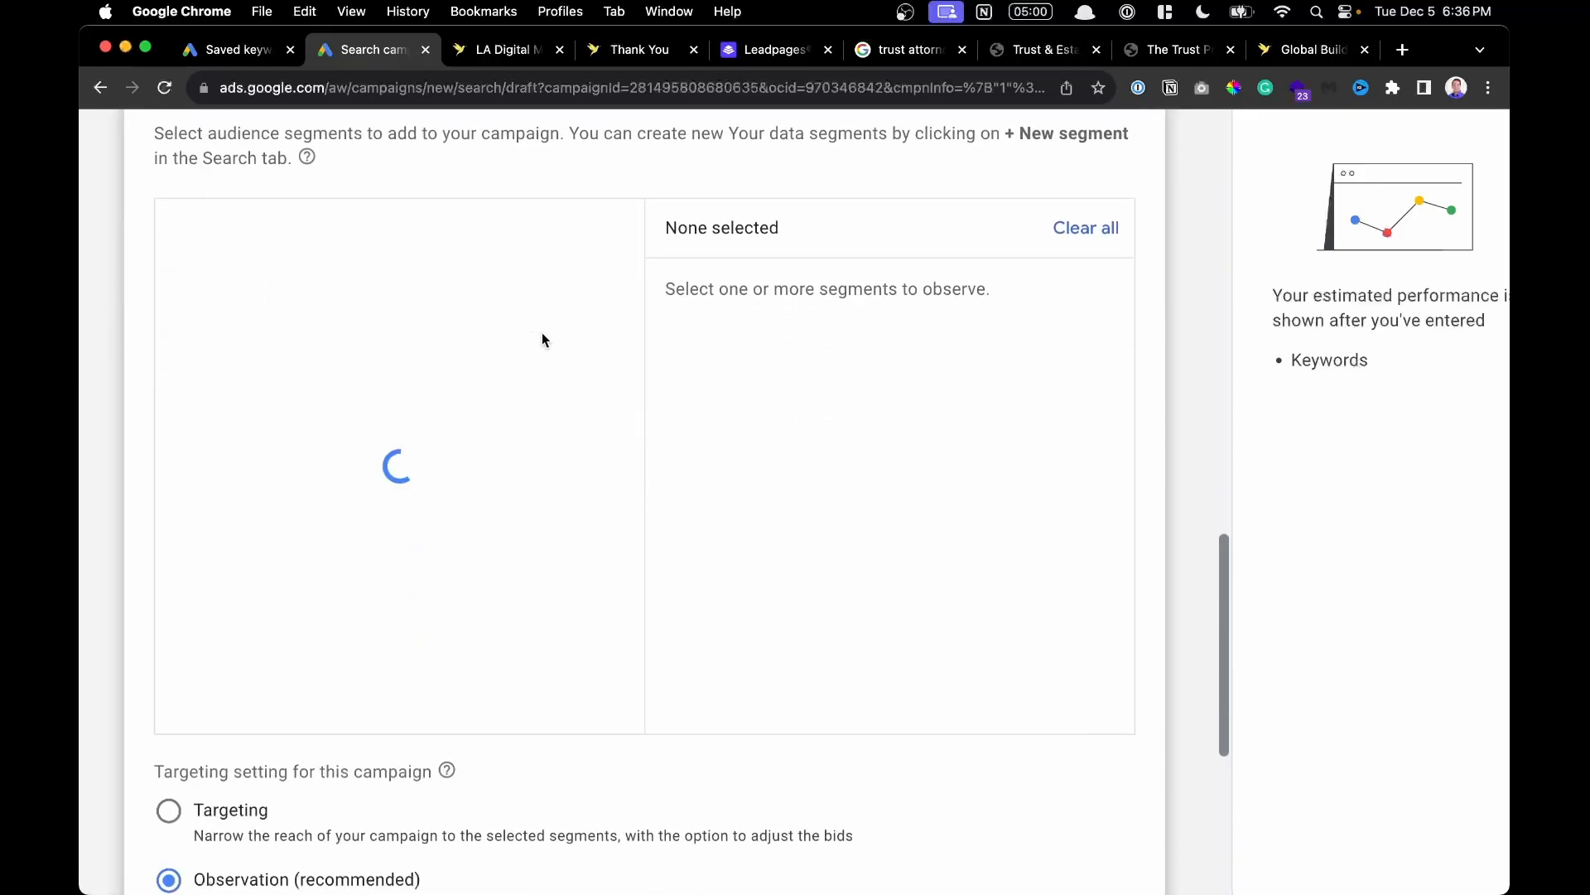
{"action": "scroll", "coordinate": [542, 331], "scroll_direction": "down", "scroll_amount": 2}
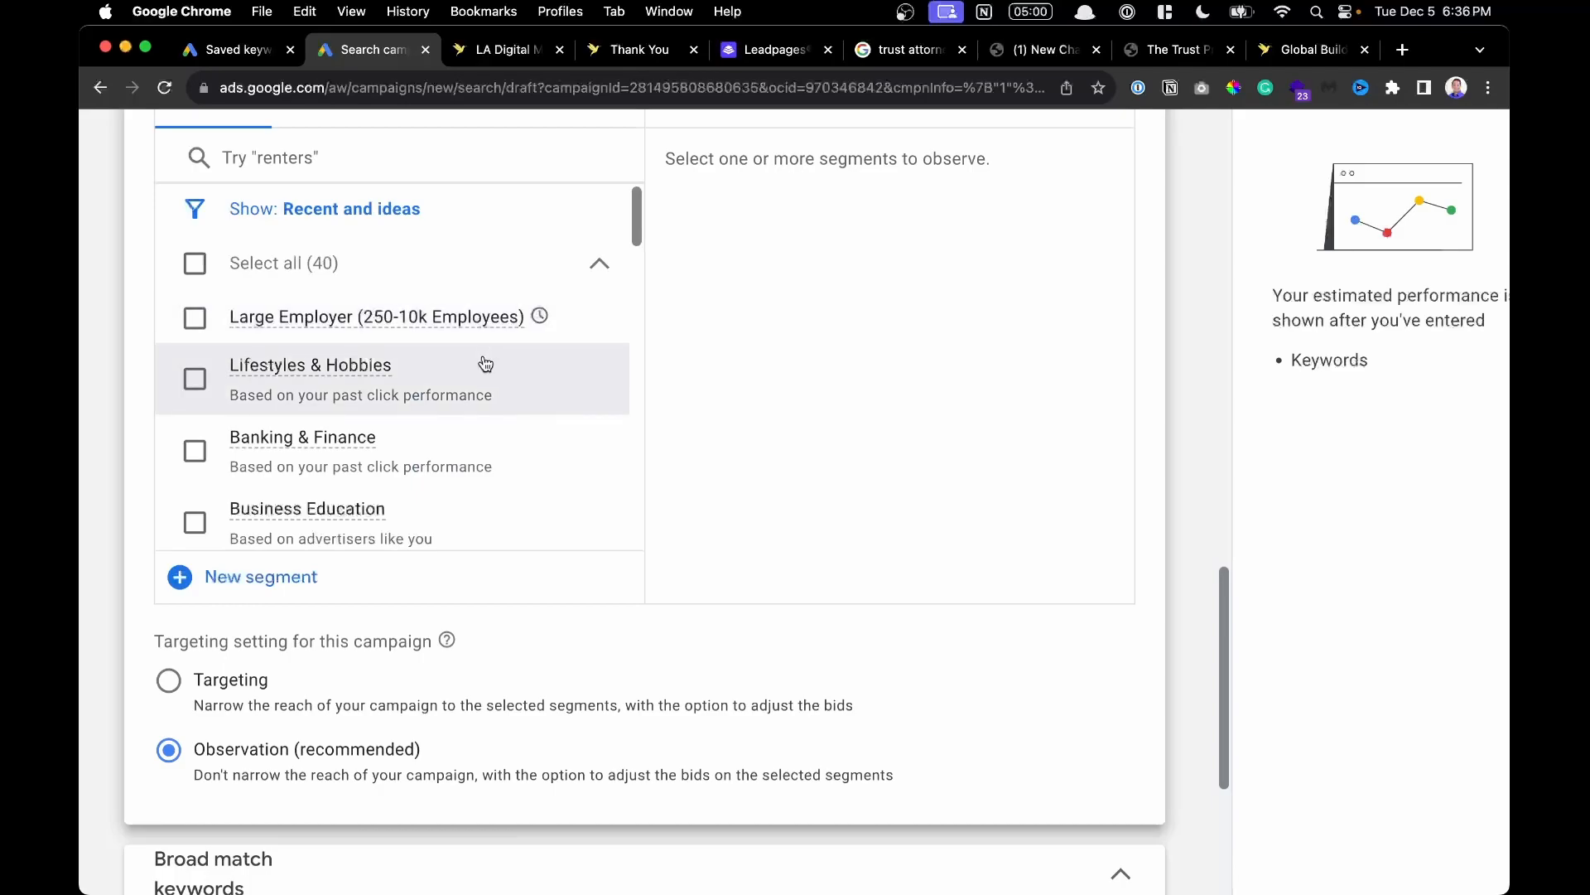
{"action": "scroll", "coordinate": [485, 364], "scroll_direction": "up", "scroll_amount": 2}
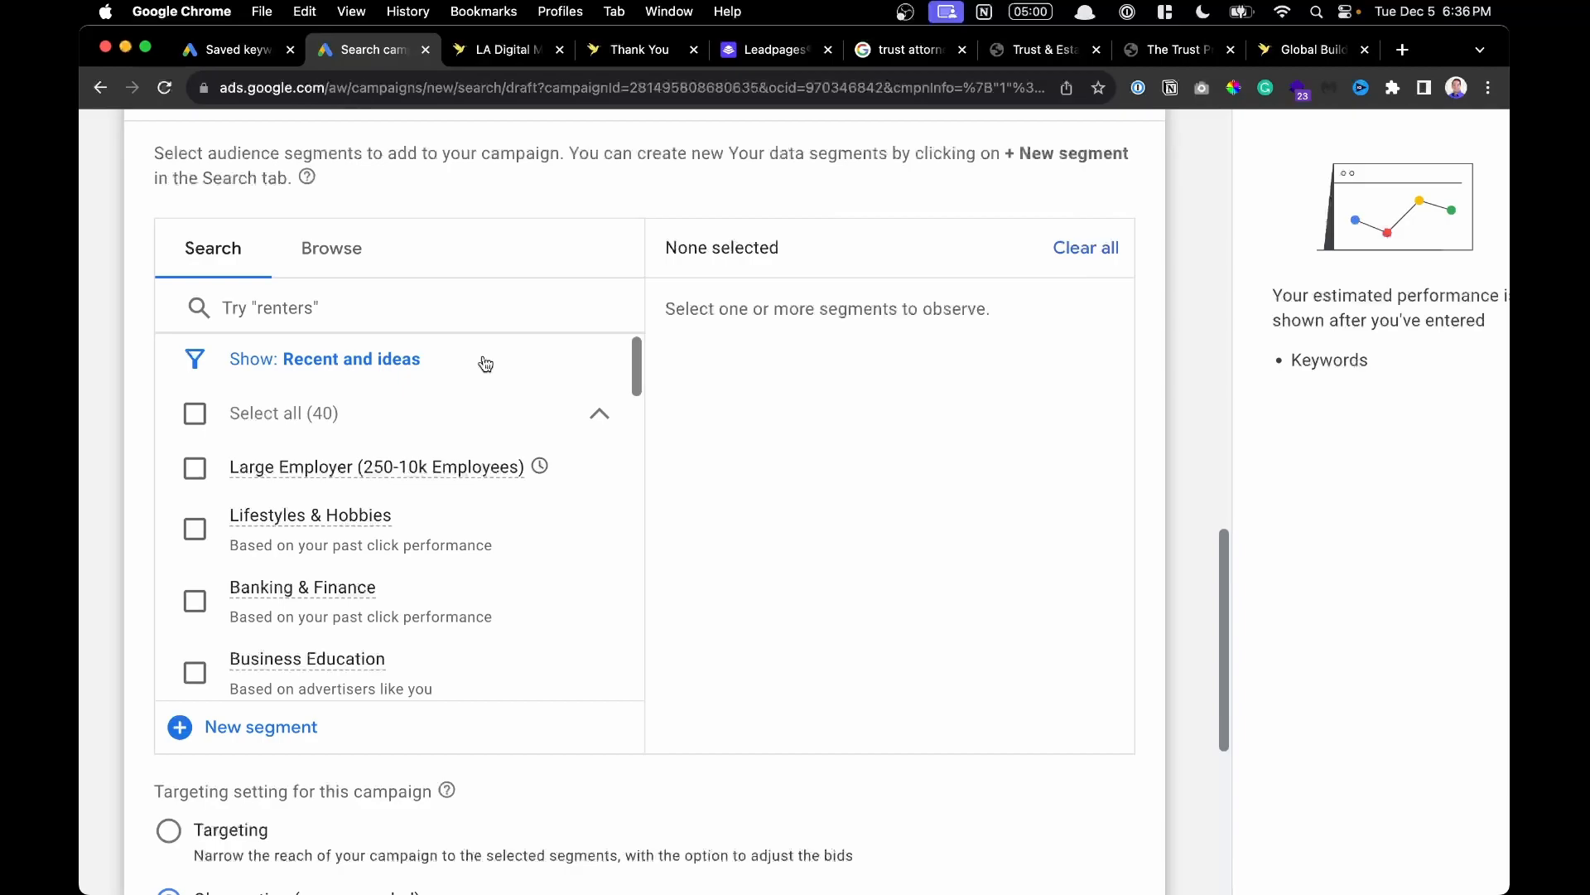
{"action": "scroll", "coordinate": [437, 416], "scroll_direction": "down", "scroll_amount": 5}
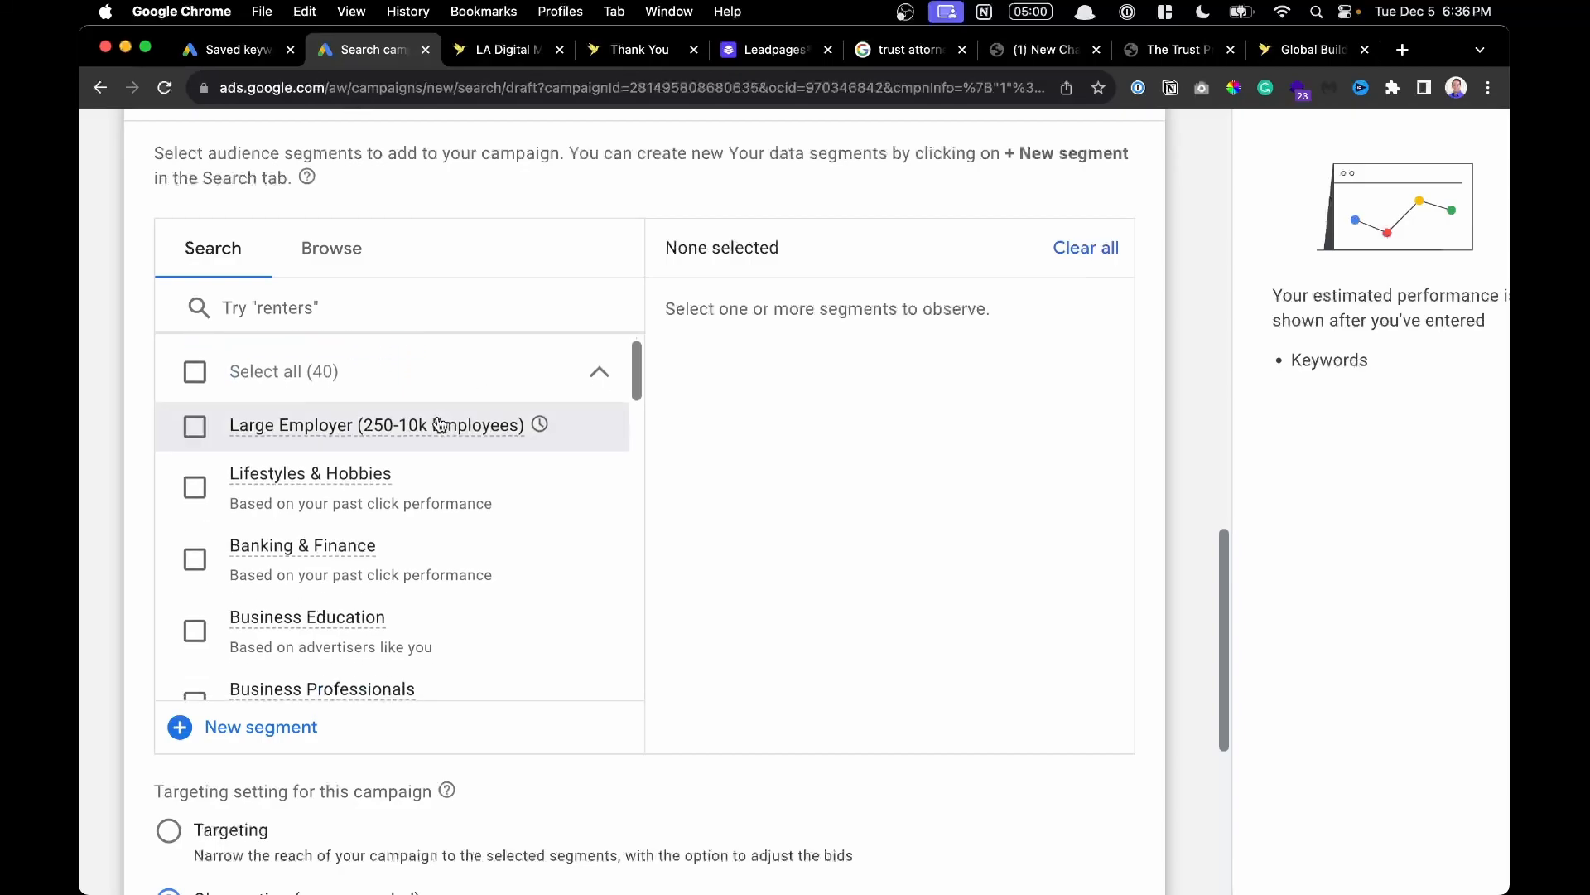
{"action": "scroll", "coordinate": [150, 492], "scroll_direction": "down", "scroll_amount": 1}
{"action": "scroll", "coordinate": [150, 492], "scroll_direction": "down", "scroll_amount": 2}
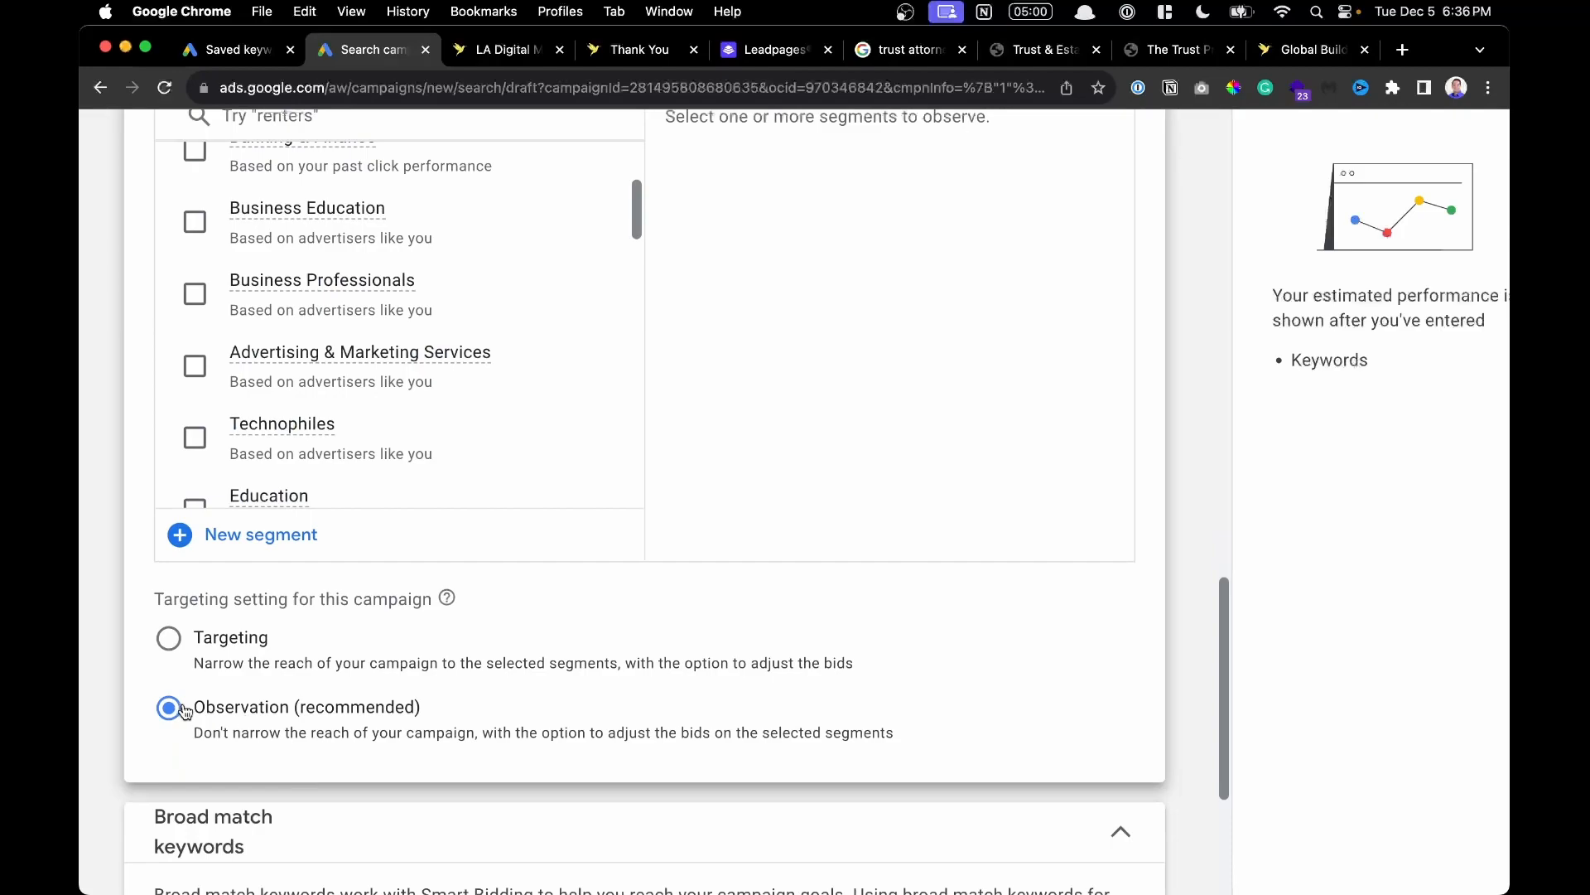
{"action": "left_click_drag", "start_coordinate": [206, 709], "coordinate": [329, 711]}
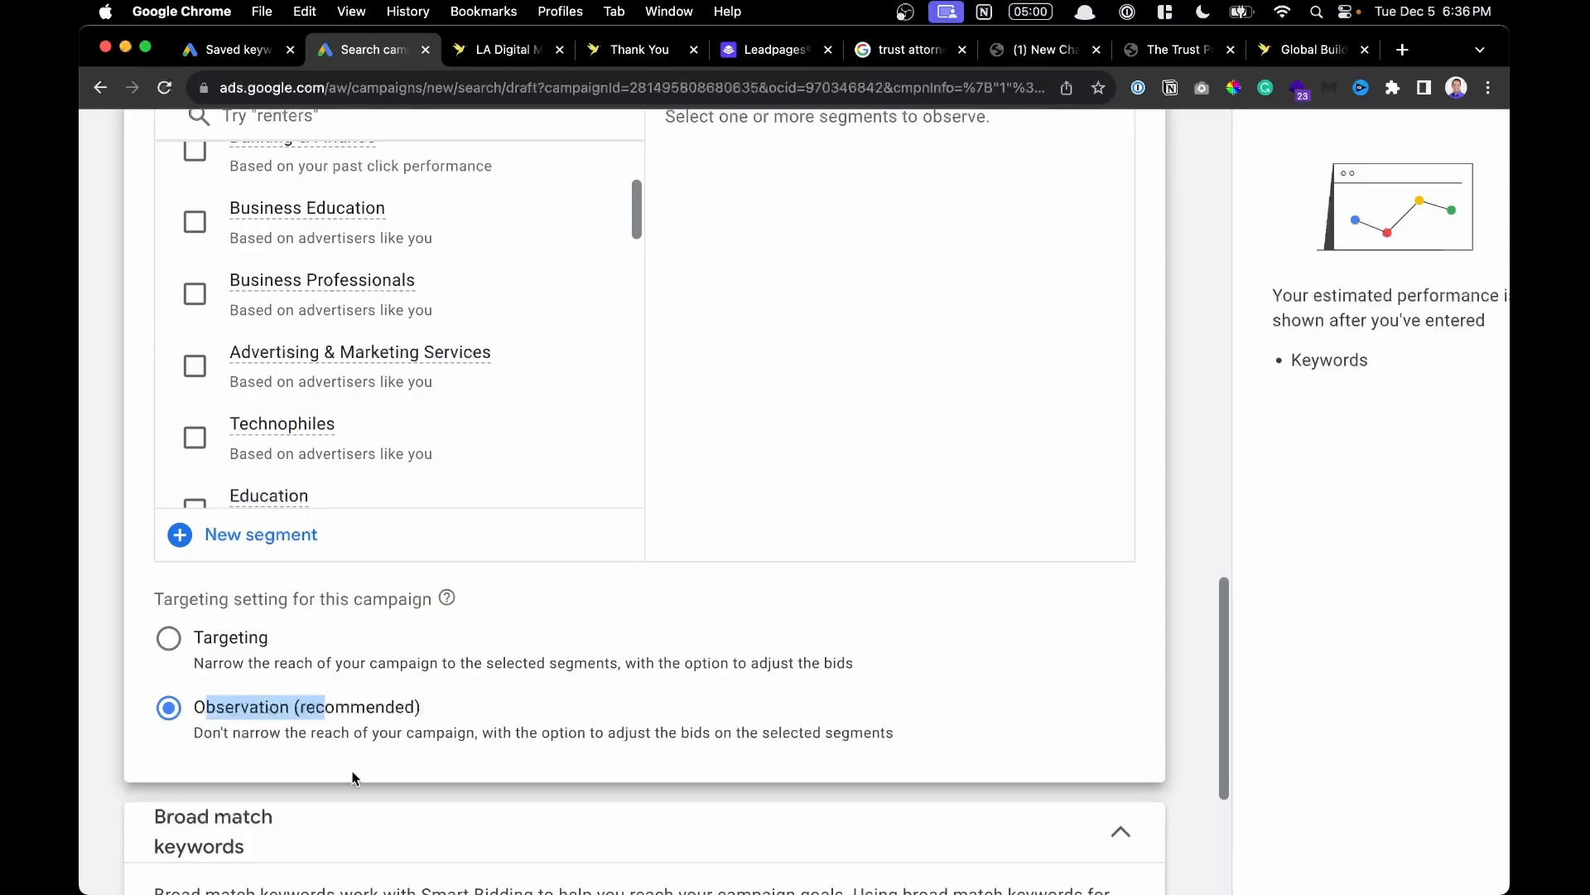
{"action": "scroll", "coordinate": [267, 645], "scroll_direction": "up", "scroll_amount": 3}
{"action": "scroll", "coordinate": [332, 388], "scroll_direction": "up", "scroll_amount": 5}
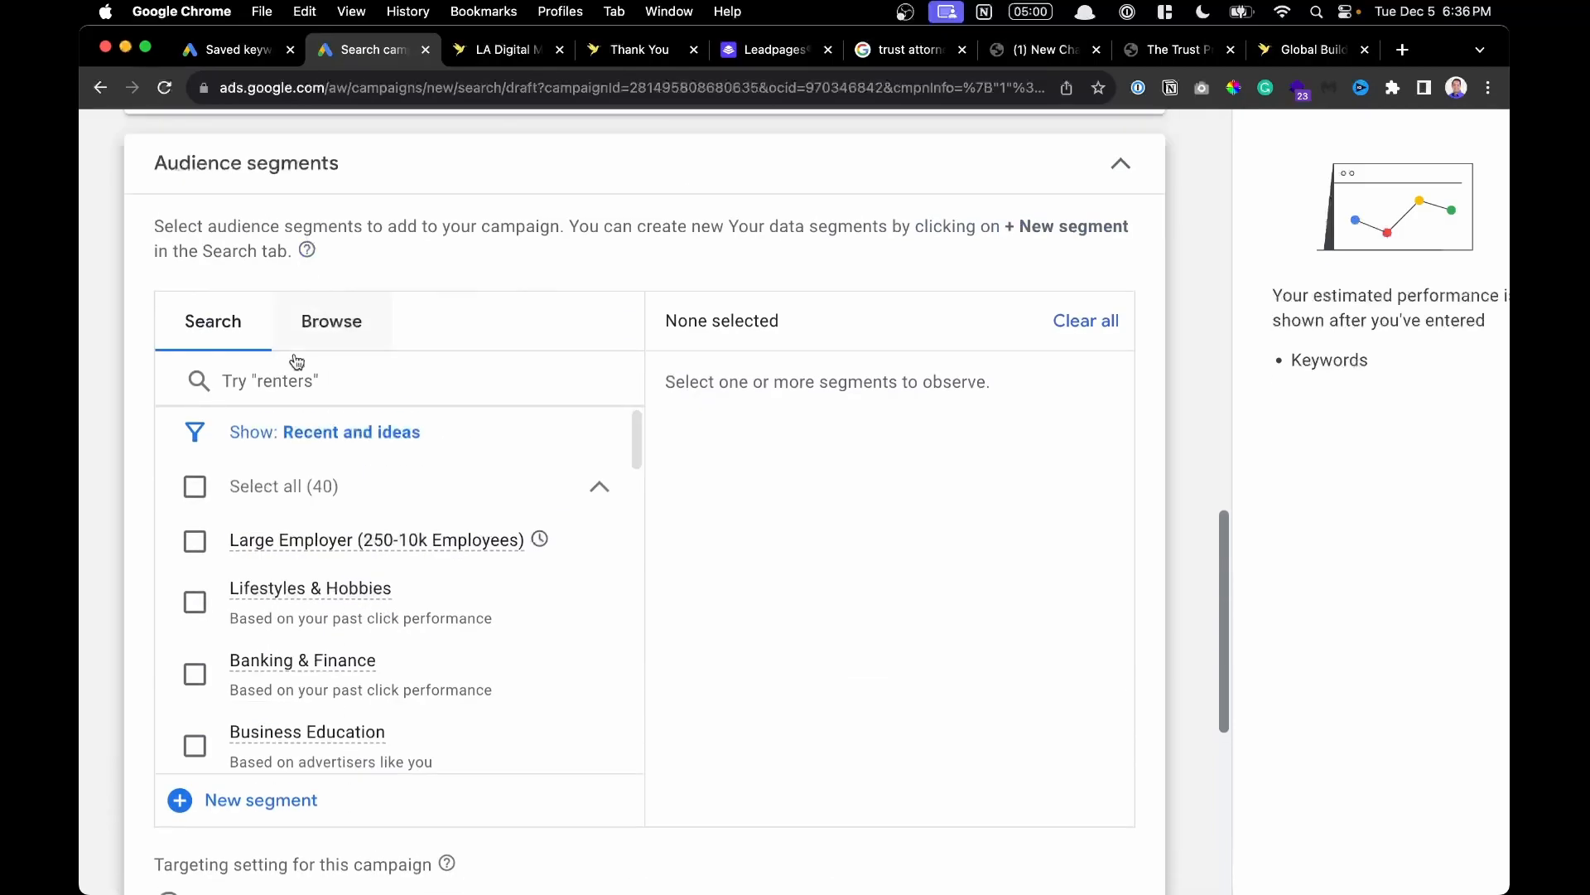
Browse the detailed demographics audience segments and look through the parental status options.
{"action": "left_click", "coordinate": [333, 326]}
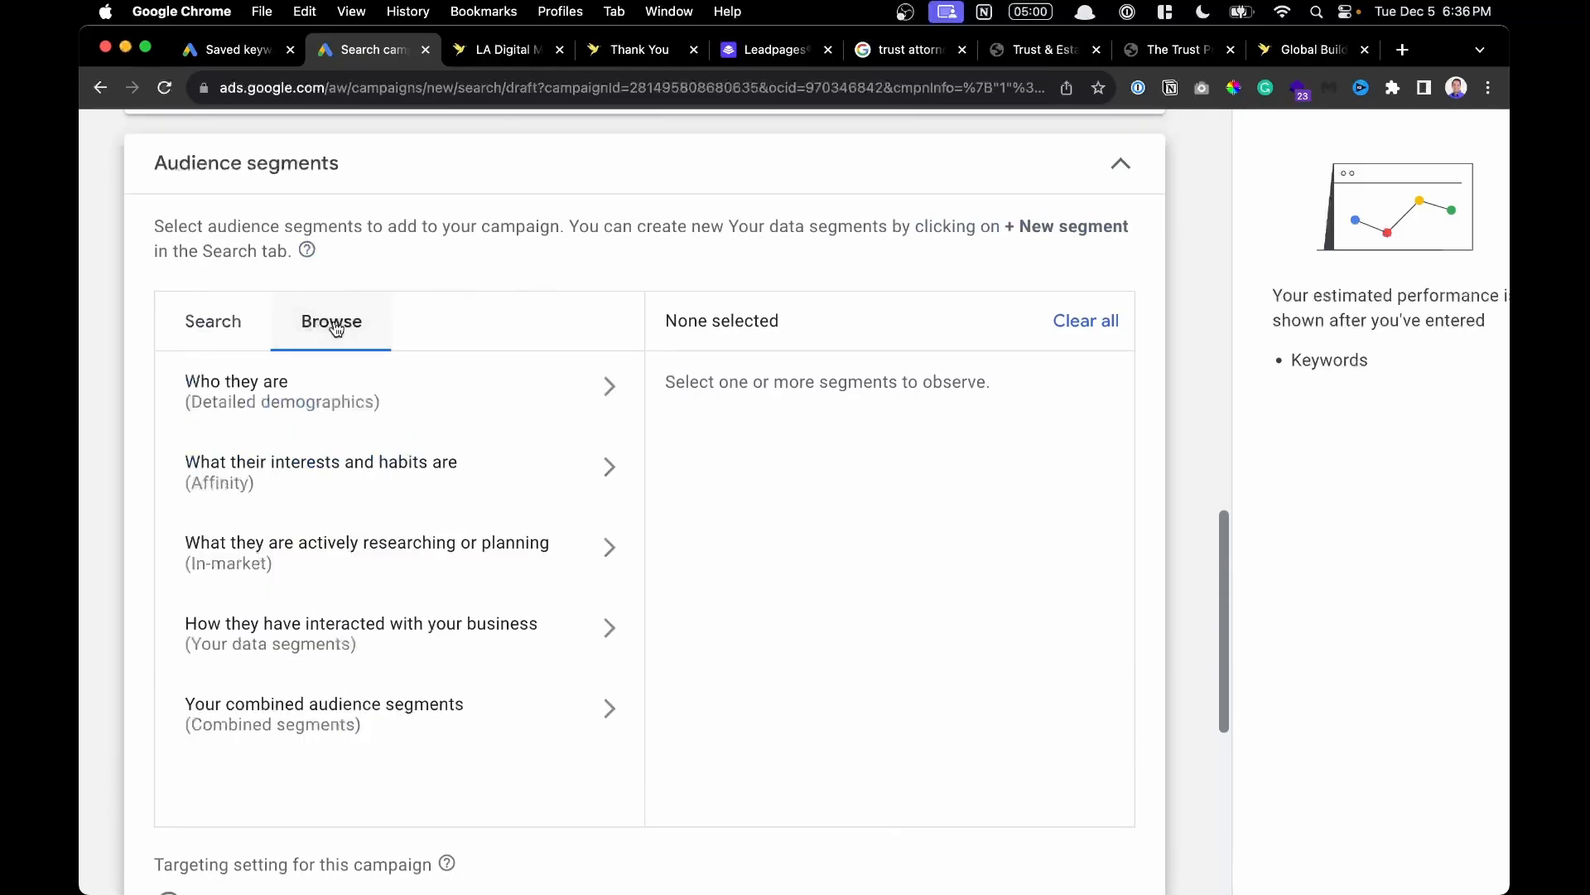
{"action": "left_click", "coordinate": [311, 396]}
{"action": "scroll", "coordinate": [311, 398], "scroll_direction": "down", "scroll_amount": 1}
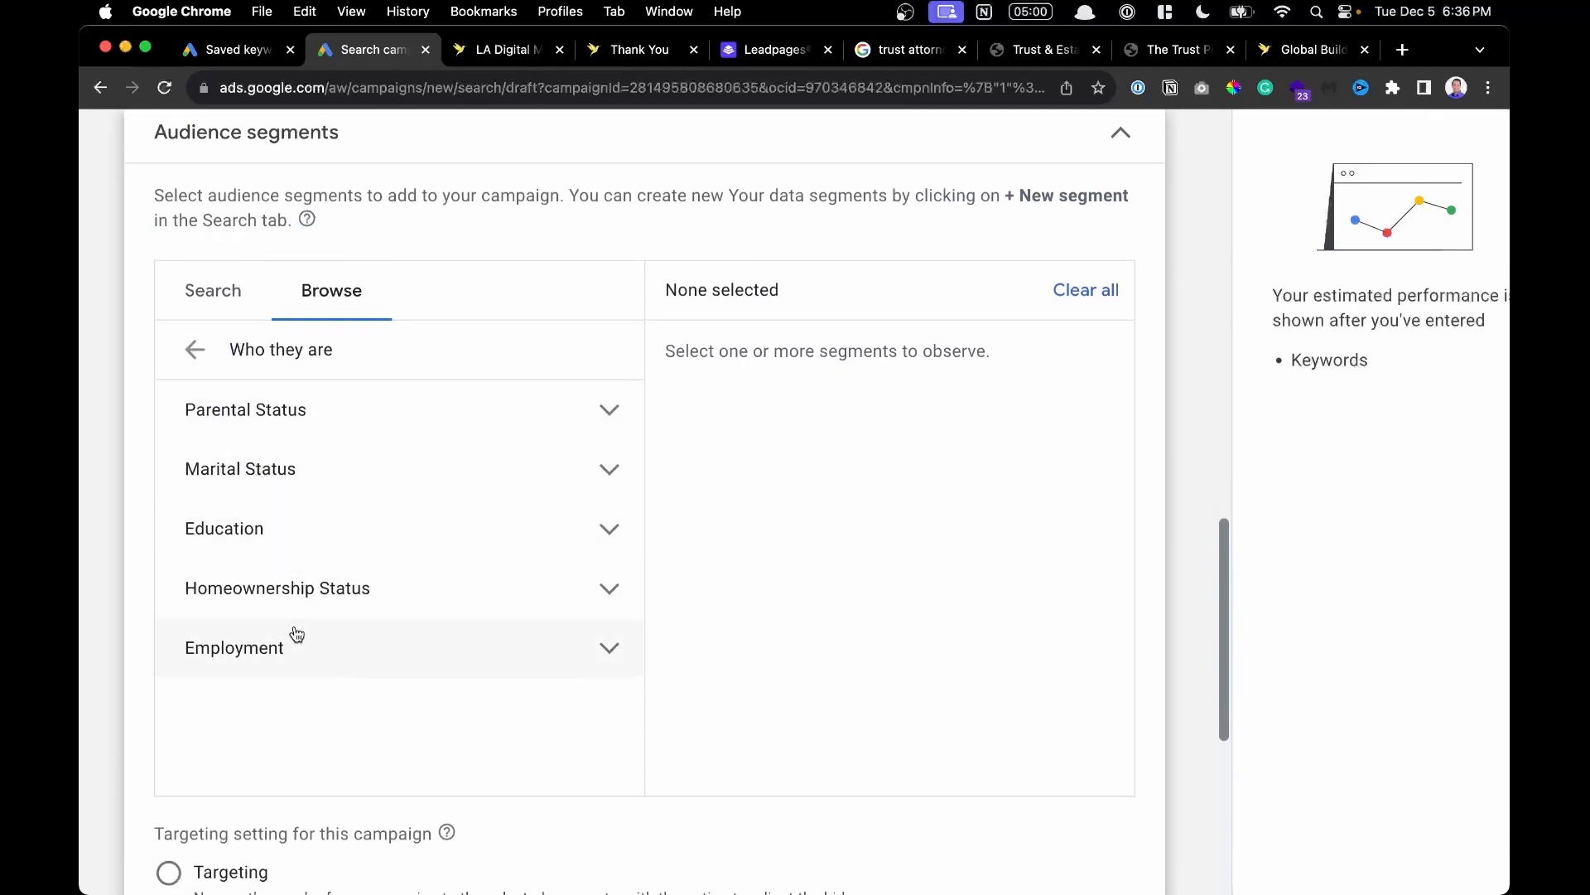
{"action": "left_click", "coordinate": [290, 416]}
{"action": "left_click", "coordinate": [306, 464]}
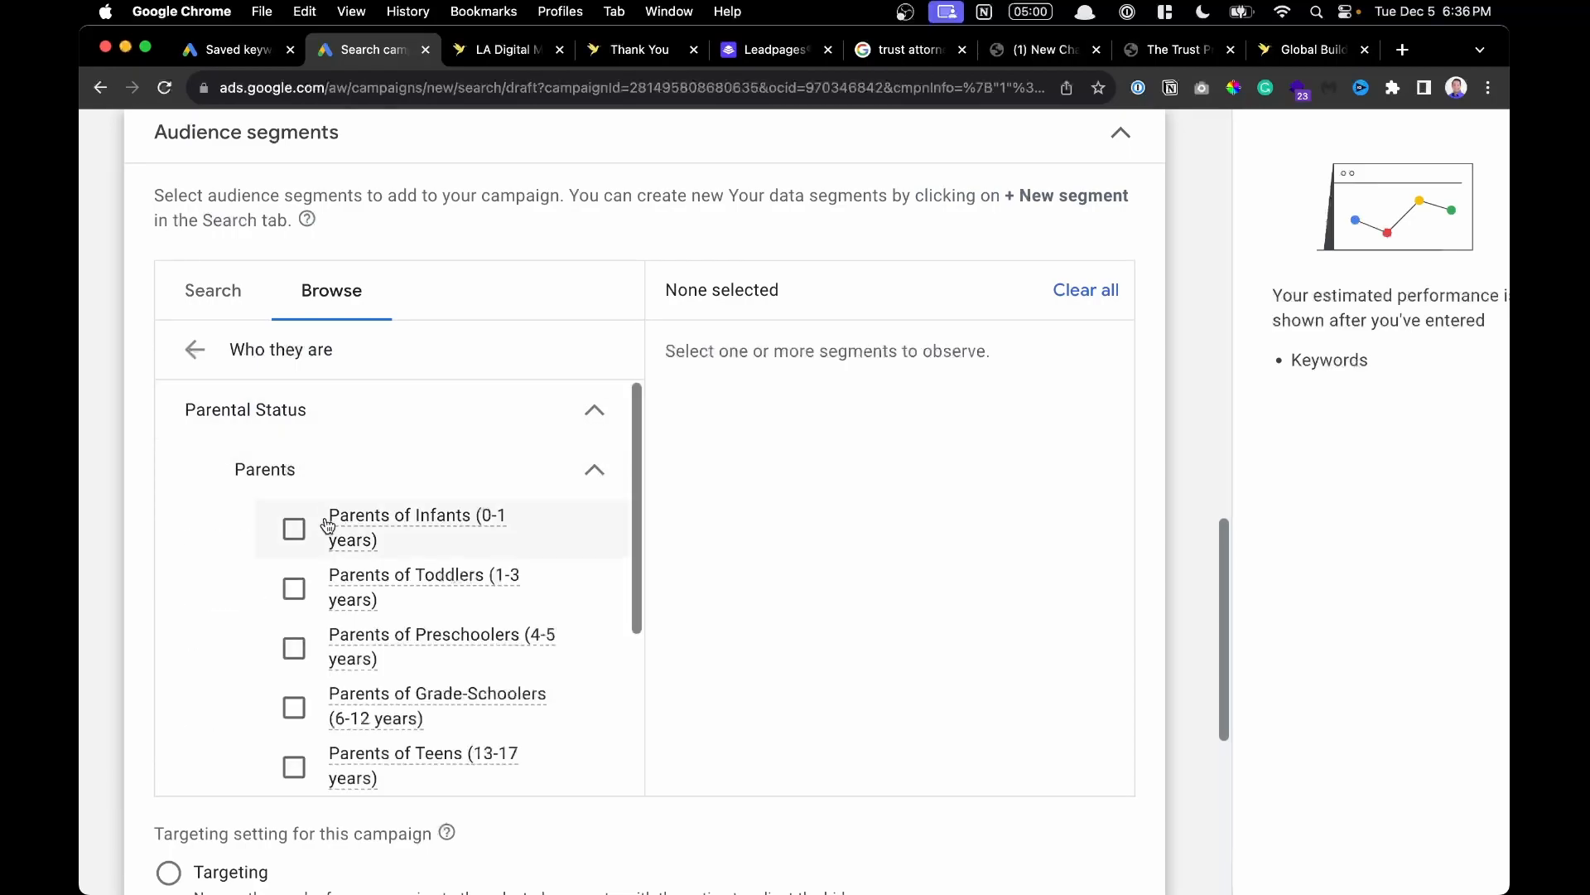
{"action": "left_click", "coordinate": [326, 522]}
{"action": "scroll", "coordinate": [328, 524], "scroll_direction": "down", "scroll_amount": 1}
{"action": "left_click", "coordinate": [296, 486]}
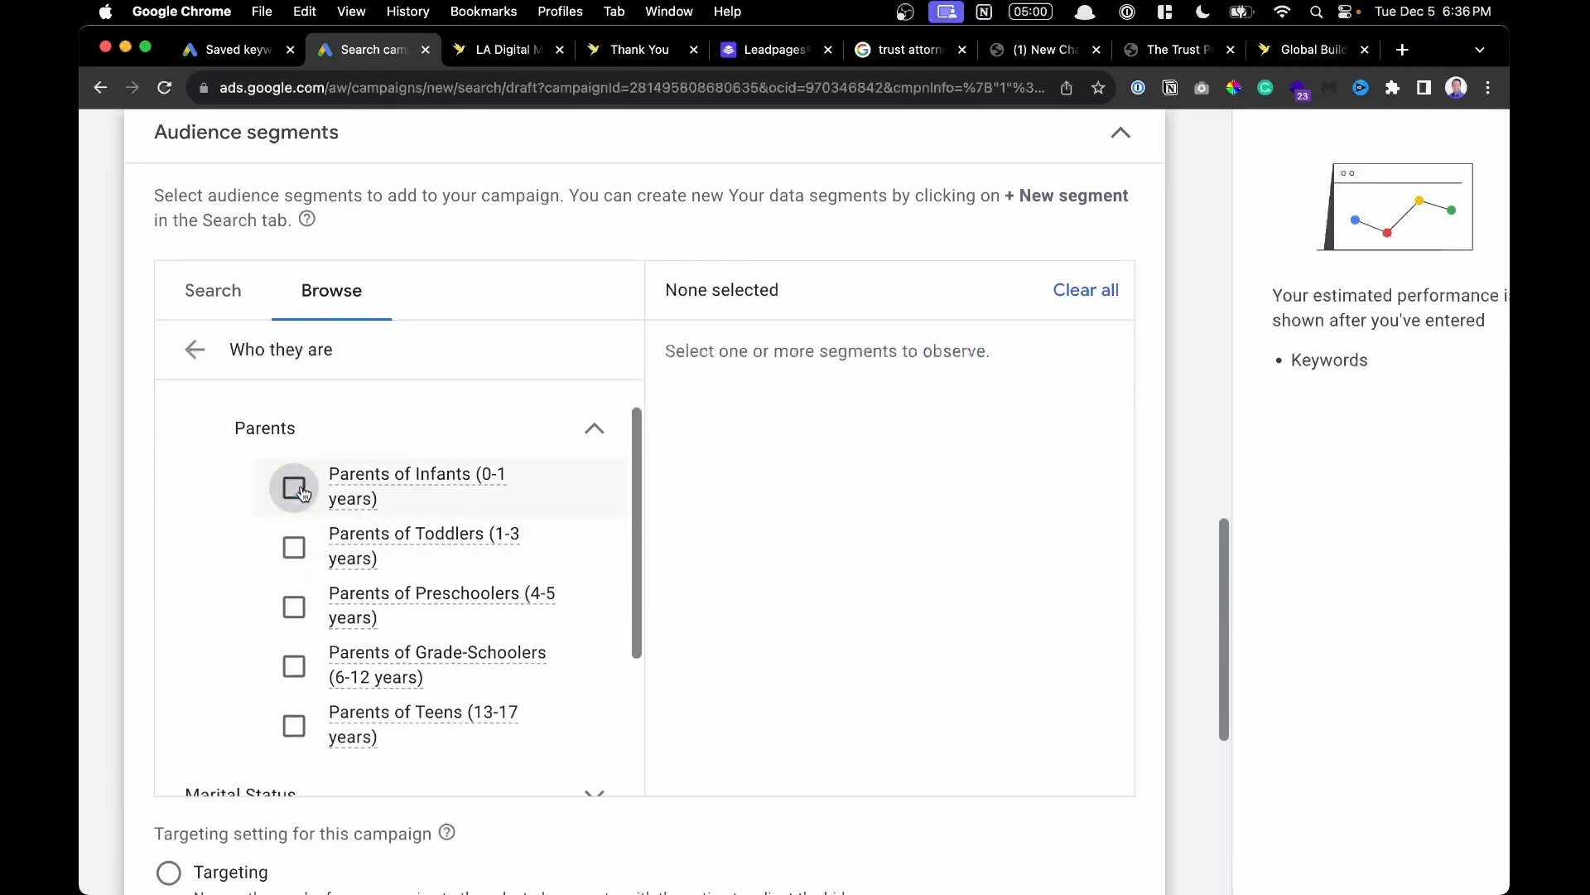
{"action": "left_click", "coordinate": [305, 435]}
Add the marital status segments Single, In a Relationship and Married to the campaign's audience.
{"action": "left_click", "coordinate": [299, 439]}
{"action": "scroll", "coordinate": [289, 435], "scroll_direction": "down", "scroll_amount": 1}
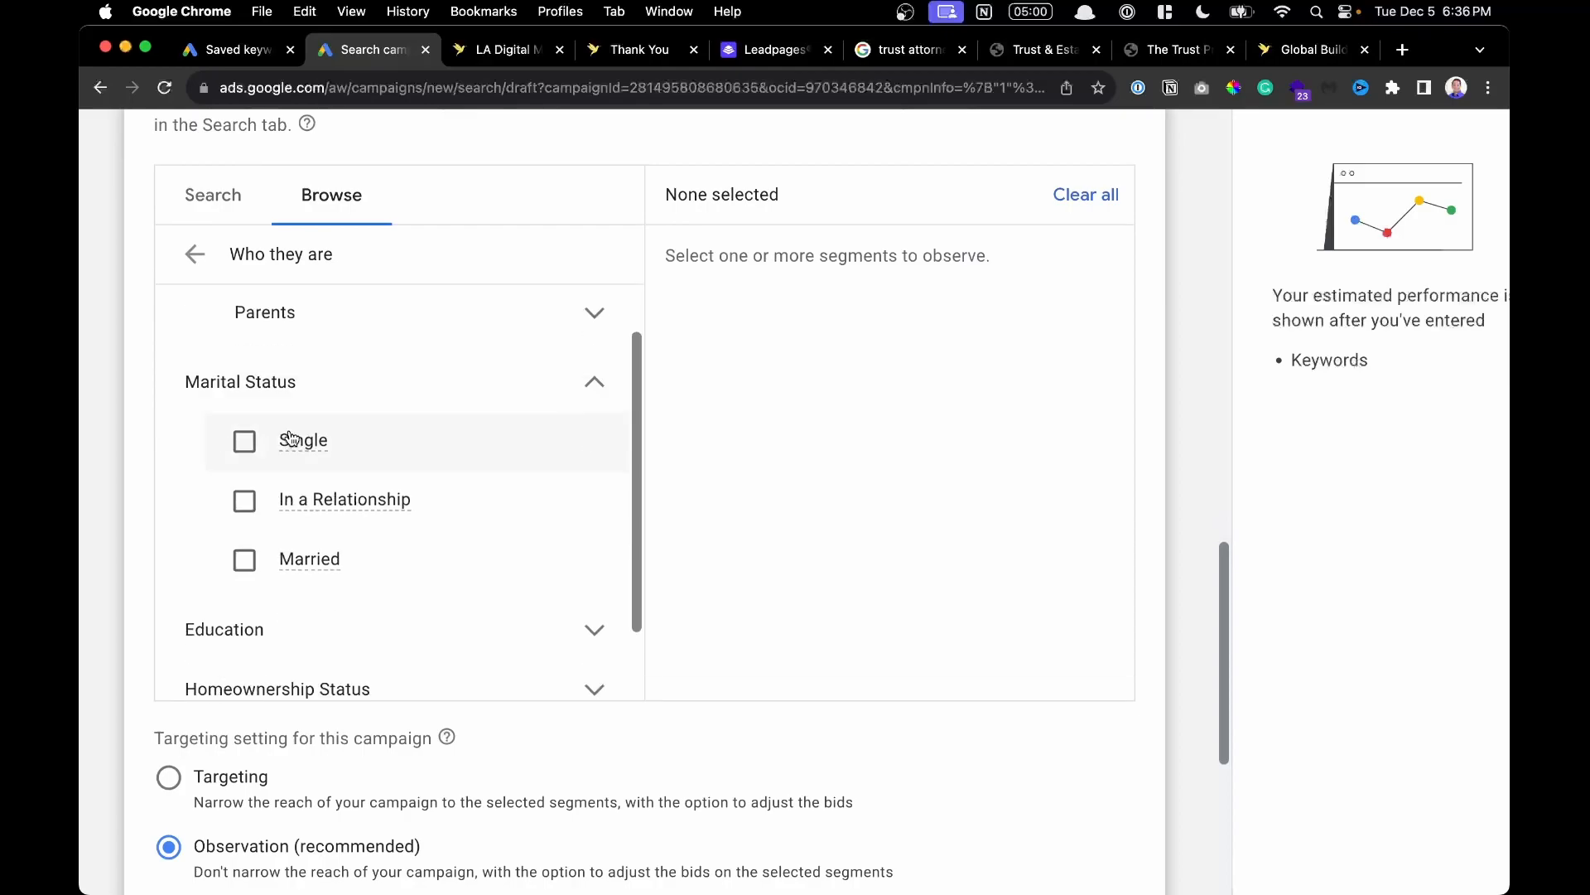
{"action": "left_click", "coordinate": [247, 439]}
{"action": "left_click", "coordinate": [244, 500]}
{"action": "left_click", "coordinate": [244, 559]}
Add the education segments Current College Students, High School Graduate, Bachelor's Degree and Advanced Degree to the campaign's audience.
{"action": "scroll", "coordinate": [282, 530], "scroll_direction": "down", "scroll_amount": 3}
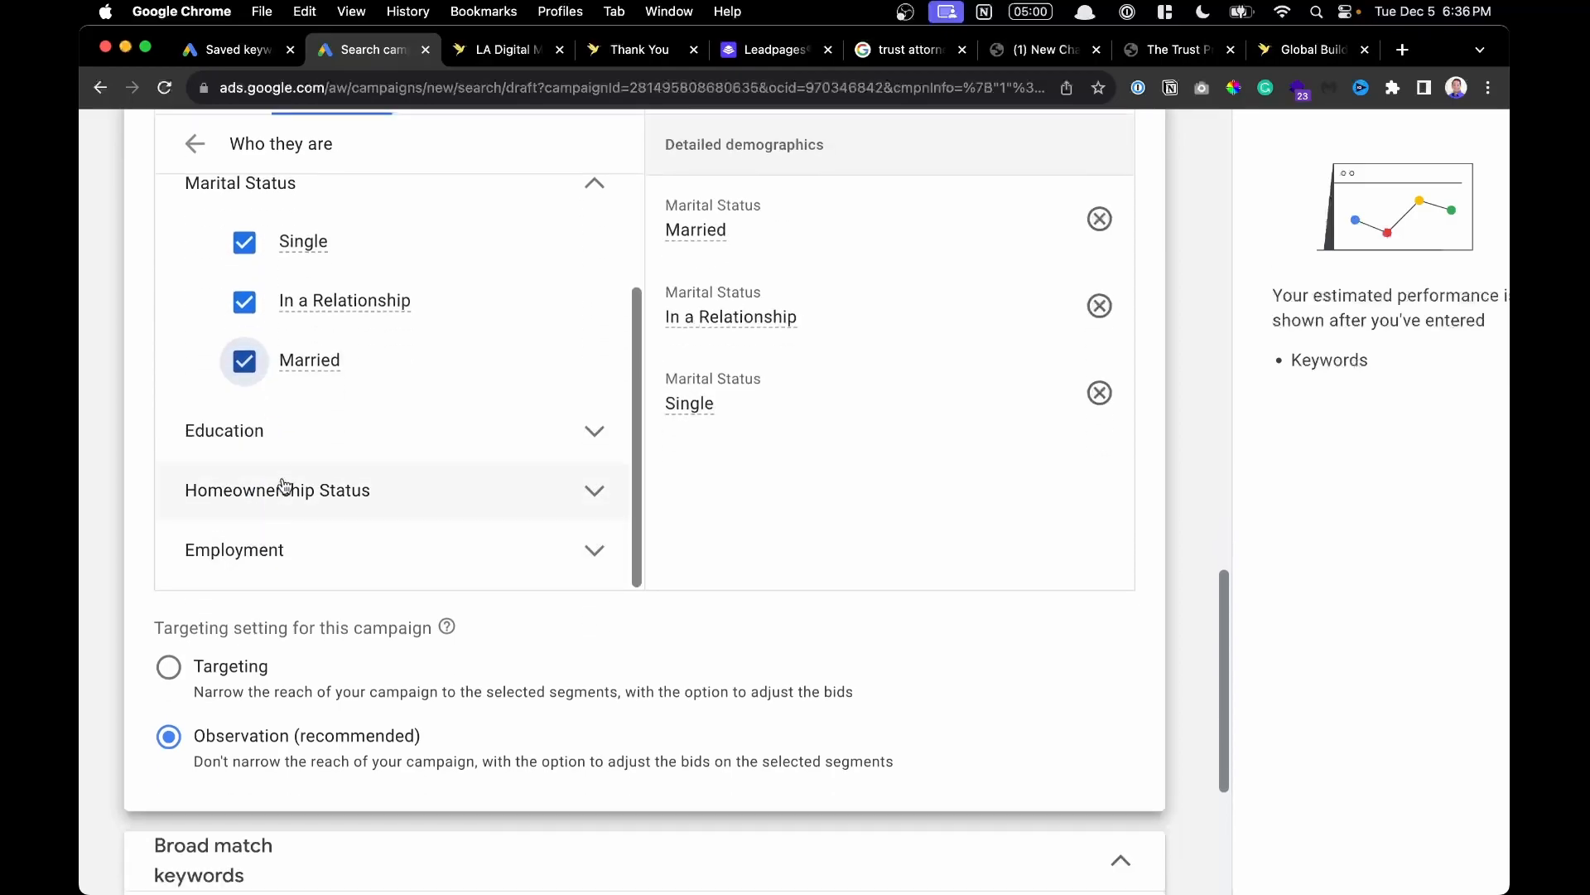
{"action": "left_click", "coordinate": [291, 448]}
{"action": "left_click", "coordinate": [244, 490]}
{"action": "scroll", "coordinate": [248, 492], "scroll_direction": "down", "scroll_amount": 3}
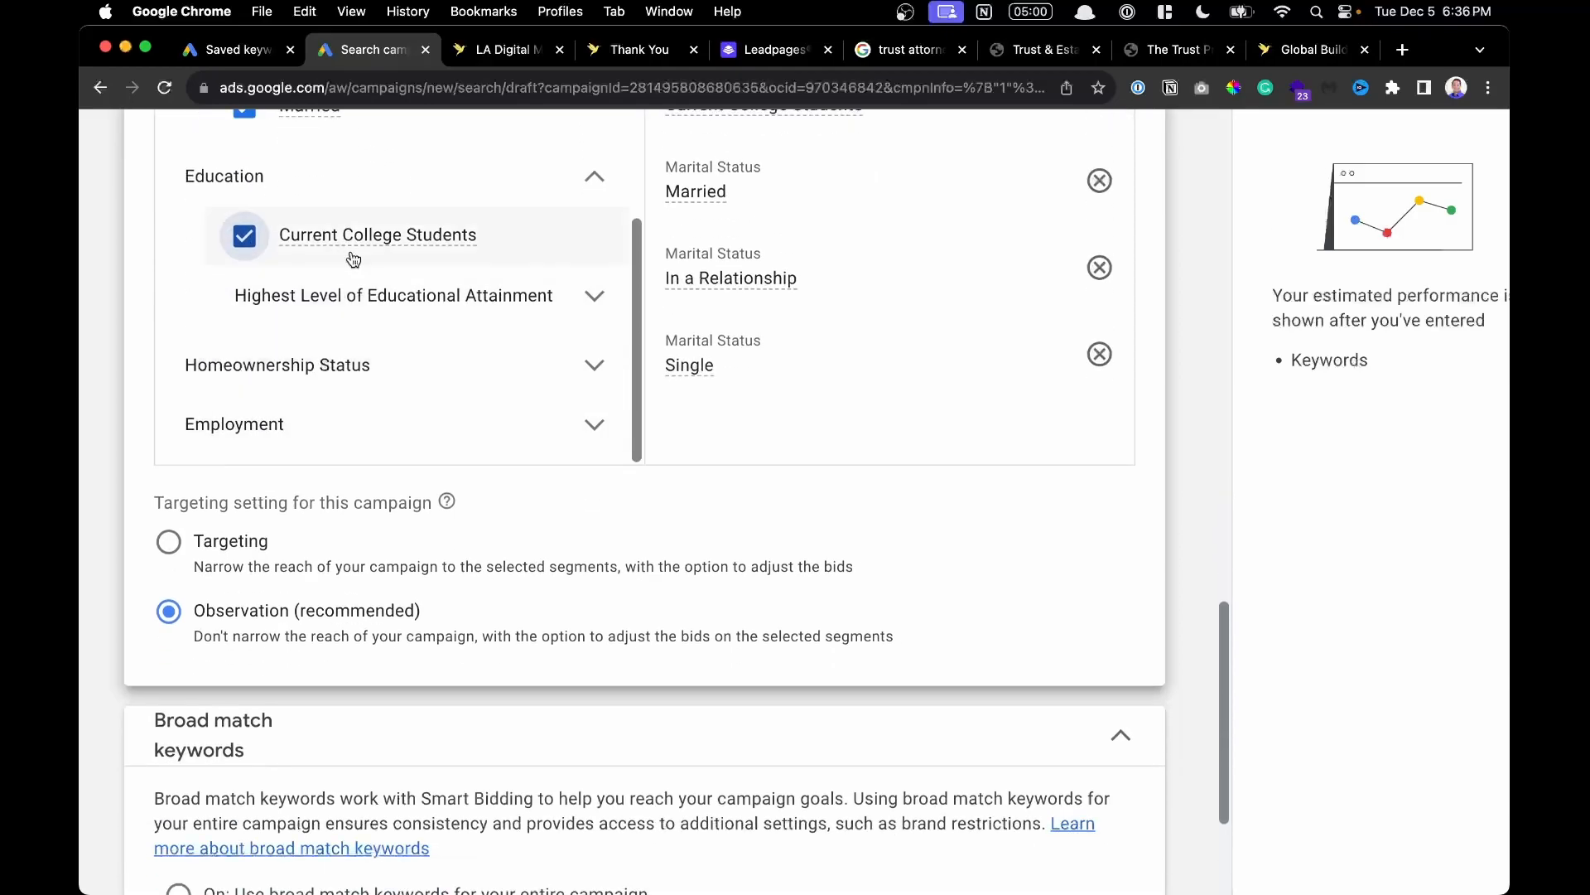
{"action": "left_click", "coordinate": [343, 285]}
{"action": "left_click", "coordinate": [294, 354]}
{"action": "scroll", "coordinate": [292, 352], "scroll_direction": "down", "scroll_amount": 2}
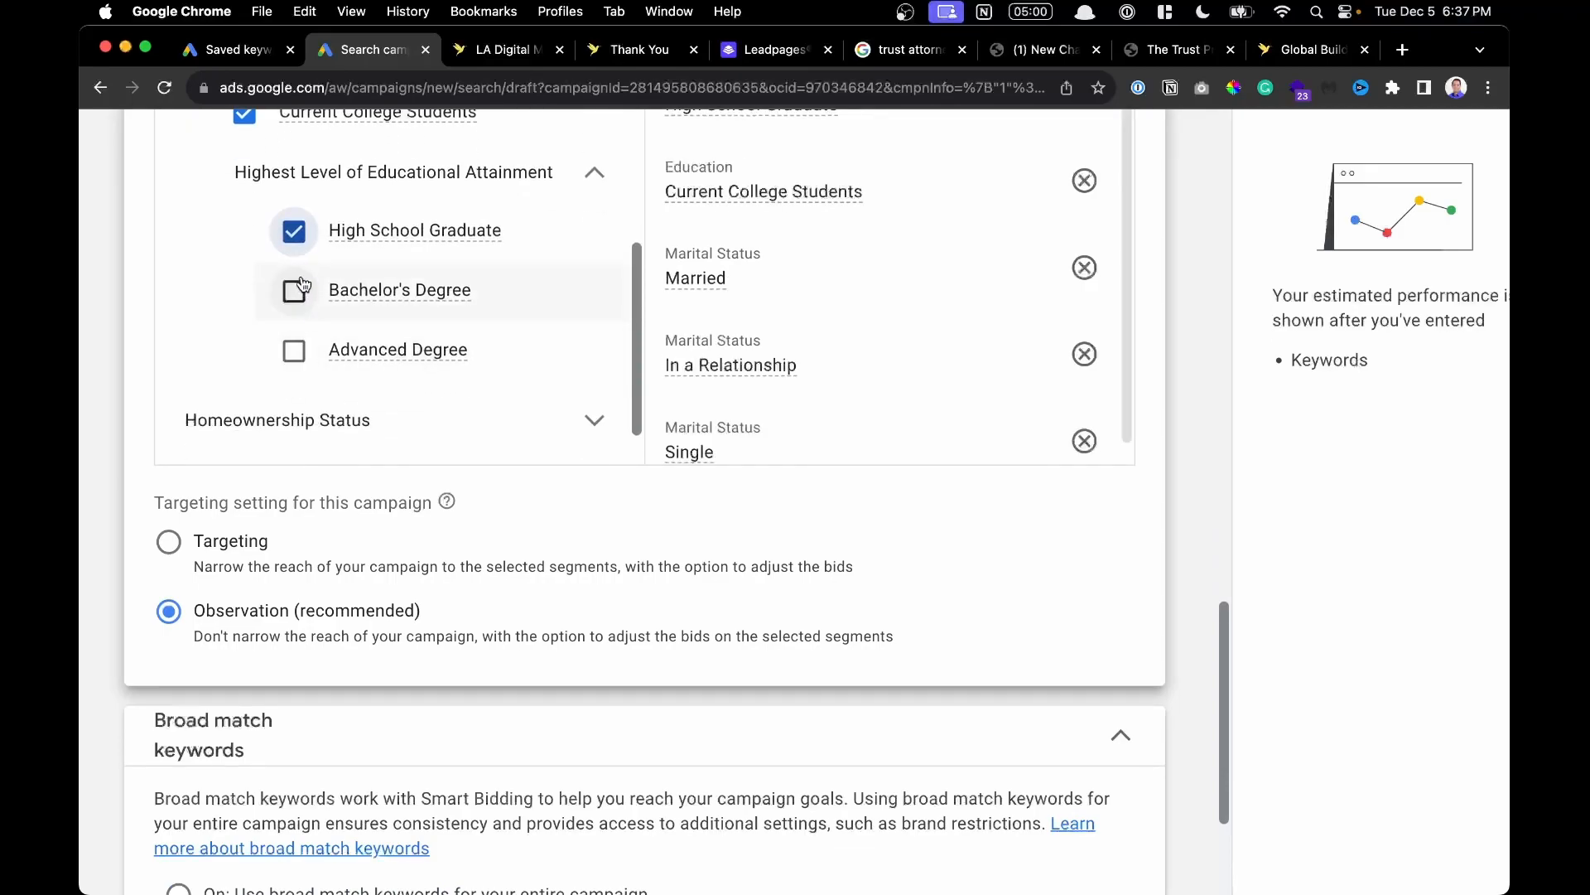
{"action": "left_click", "coordinate": [294, 290]}
{"action": "left_click", "coordinate": [294, 350]}
Add the homeownership status segments Homeowners and Renters to the campaign's audience.
{"action": "scroll", "coordinate": [365, 323], "scroll_direction": "down", "scroll_amount": 2}
{"action": "left_click", "coordinate": [366, 320]}
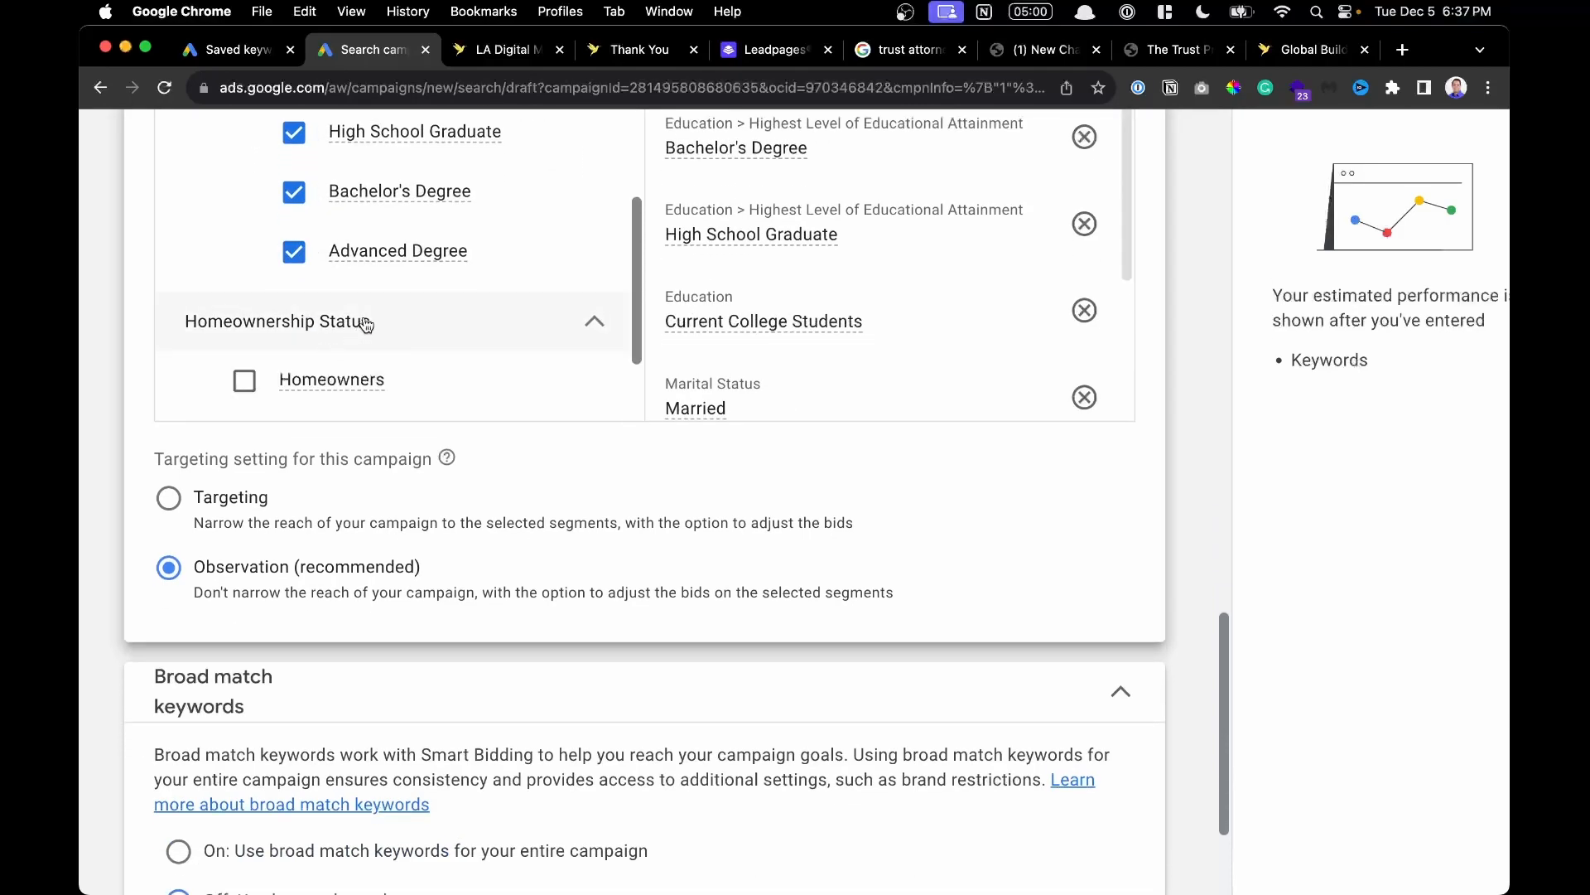
{"action": "scroll", "coordinate": [366, 324], "scroll_direction": "down", "scroll_amount": 2}
{"action": "left_click", "coordinate": [245, 278]}
{"action": "left_click", "coordinate": [244, 337]}
Add the company size segments for small (1-249), large (250-10k) and very large (10k+) employers under Employment.
{"action": "scroll", "coordinate": [273, 319], "scroll_direction": "down", "scroll_amount": 2}
{"action": "left_click", "coordinate": [331, 286]}
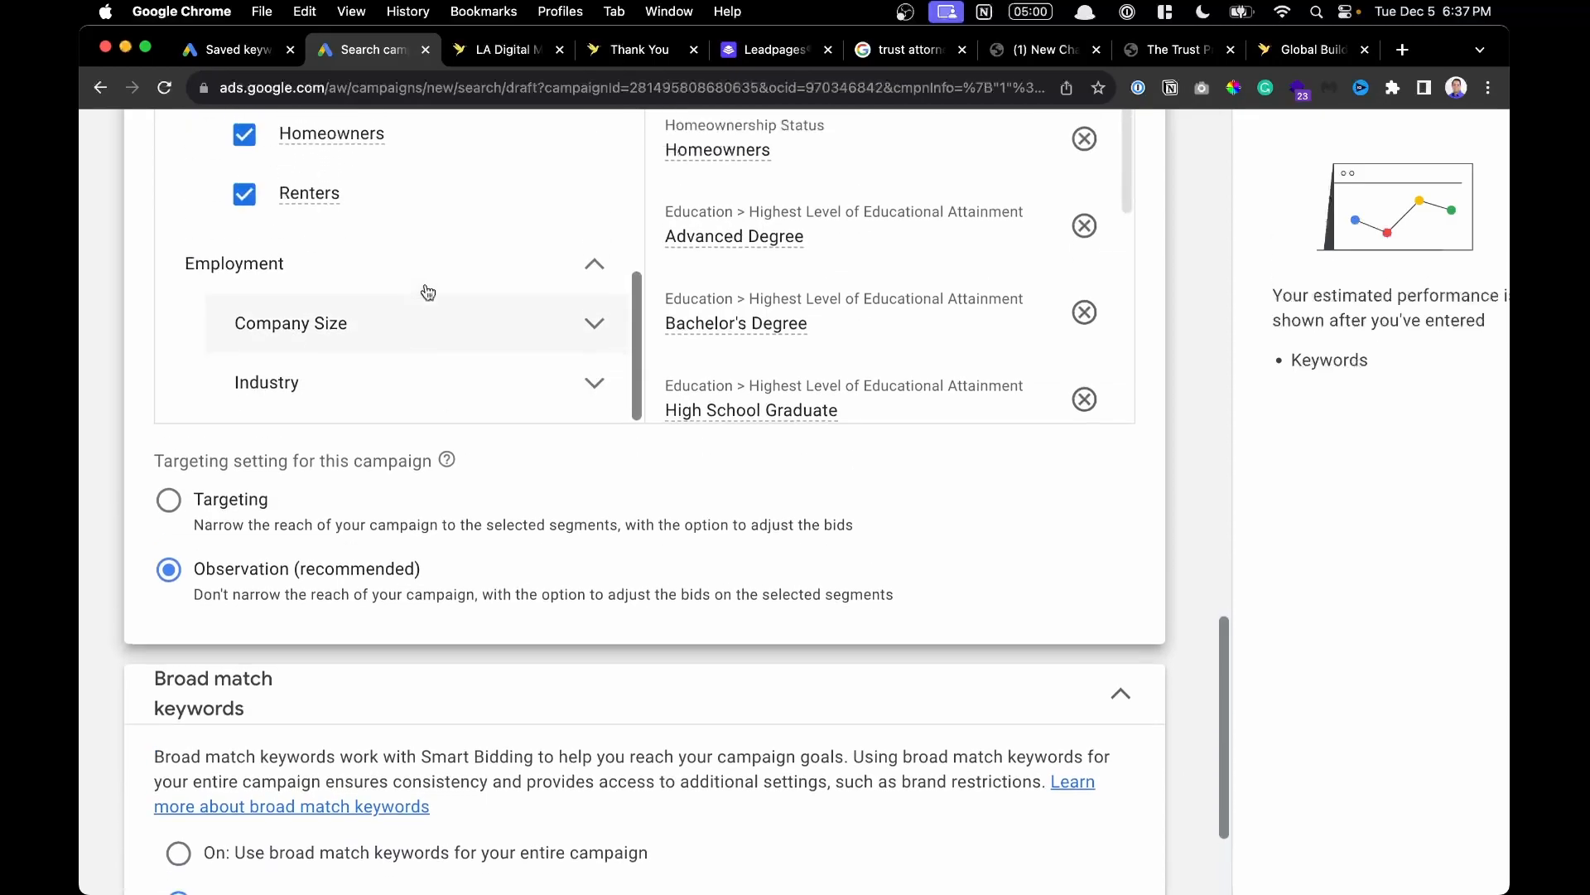
{"action": "left_click", "coordinate": [447, 362]}
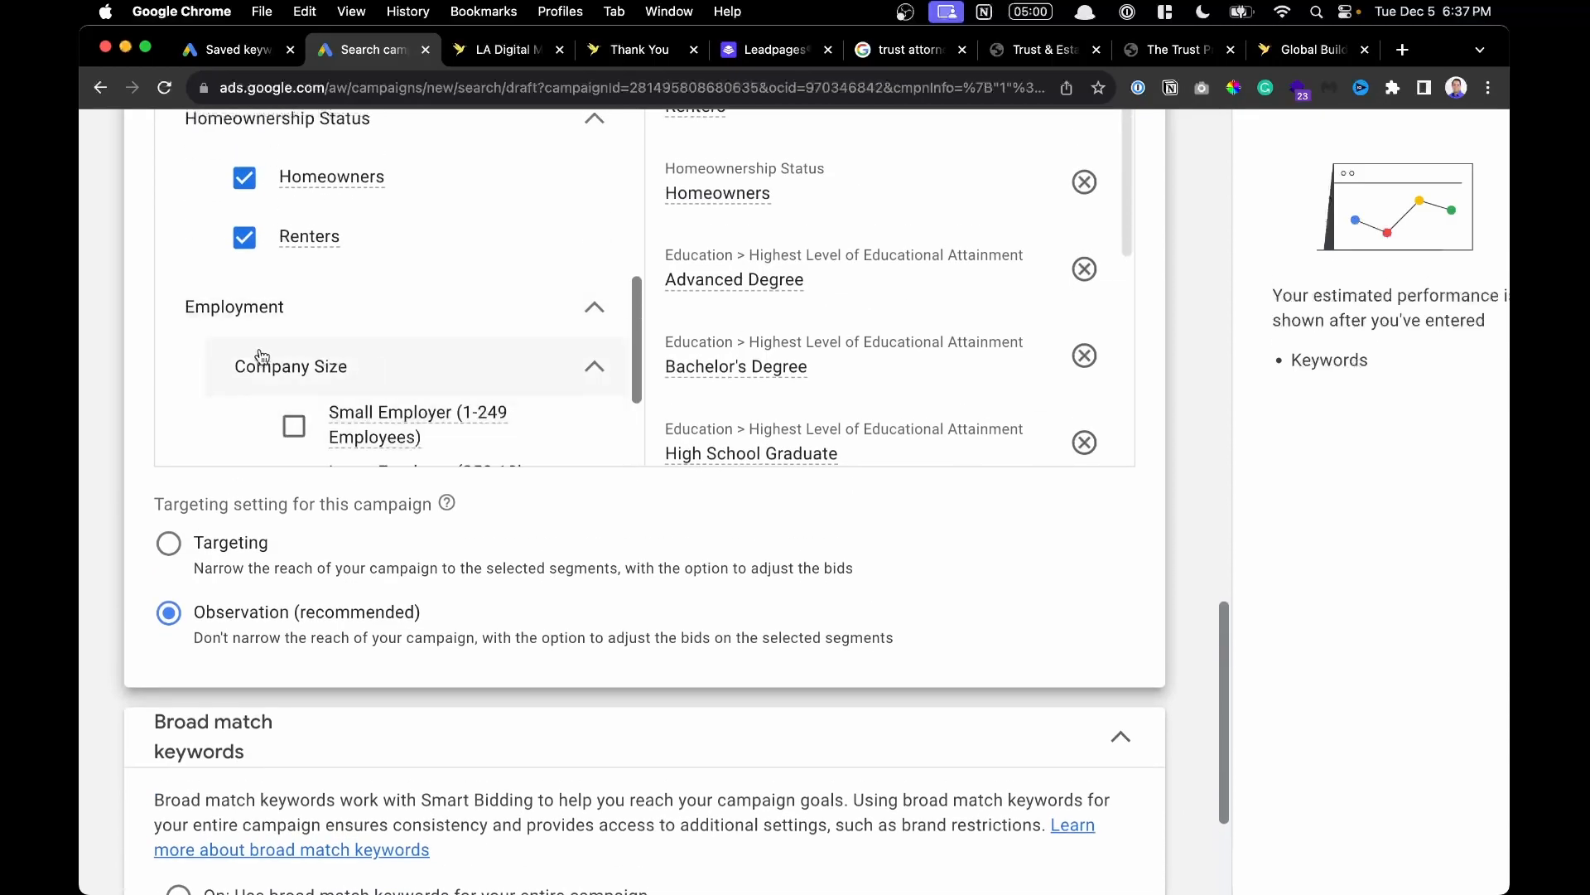
{"action": "scroll", "coordinate": [260, 355], "scroll_direction": "down", "scroll_amount": 2}
{"action": "left_click", "coordinate": [293, 280]}
{"action": "left_click", "coordinate": [292, 339]}
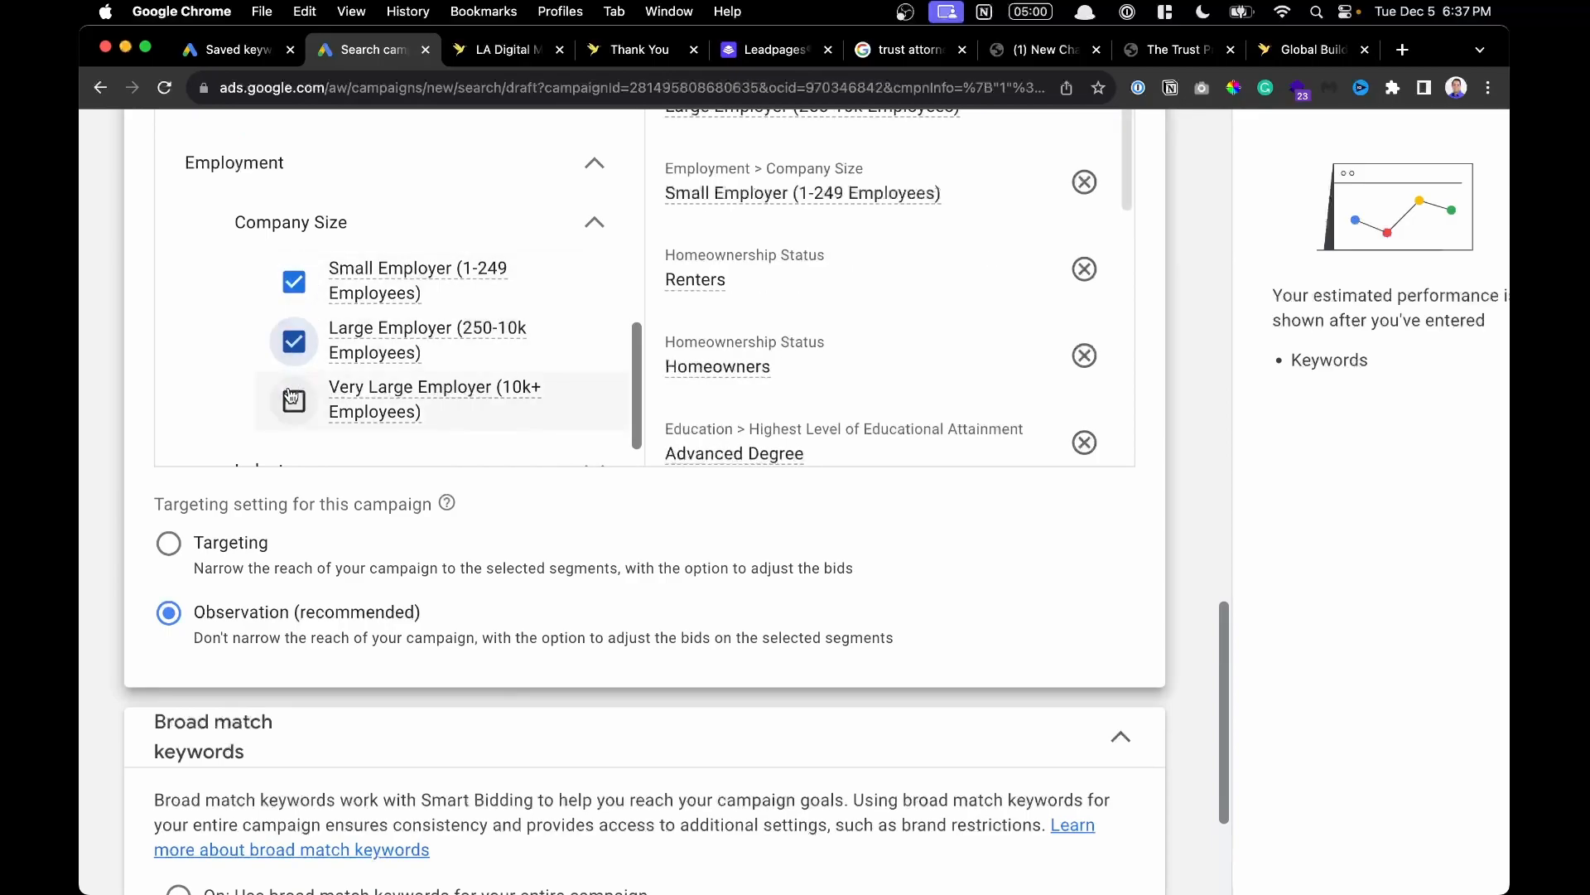
{"action": "left_click", "coordinate": [292, 396]}
Add the employment industry segments Construction, Education, Financial, Healthcare, Hospitality, Manufacturing, Real Estate and Technology to the campaign's audience.
{"action": "scroll", "coordinate": [292, 396], "scroll_direction": "down", "scroll_amount": 1}
{"action": "left_click", "coordinate": [288, 390]}
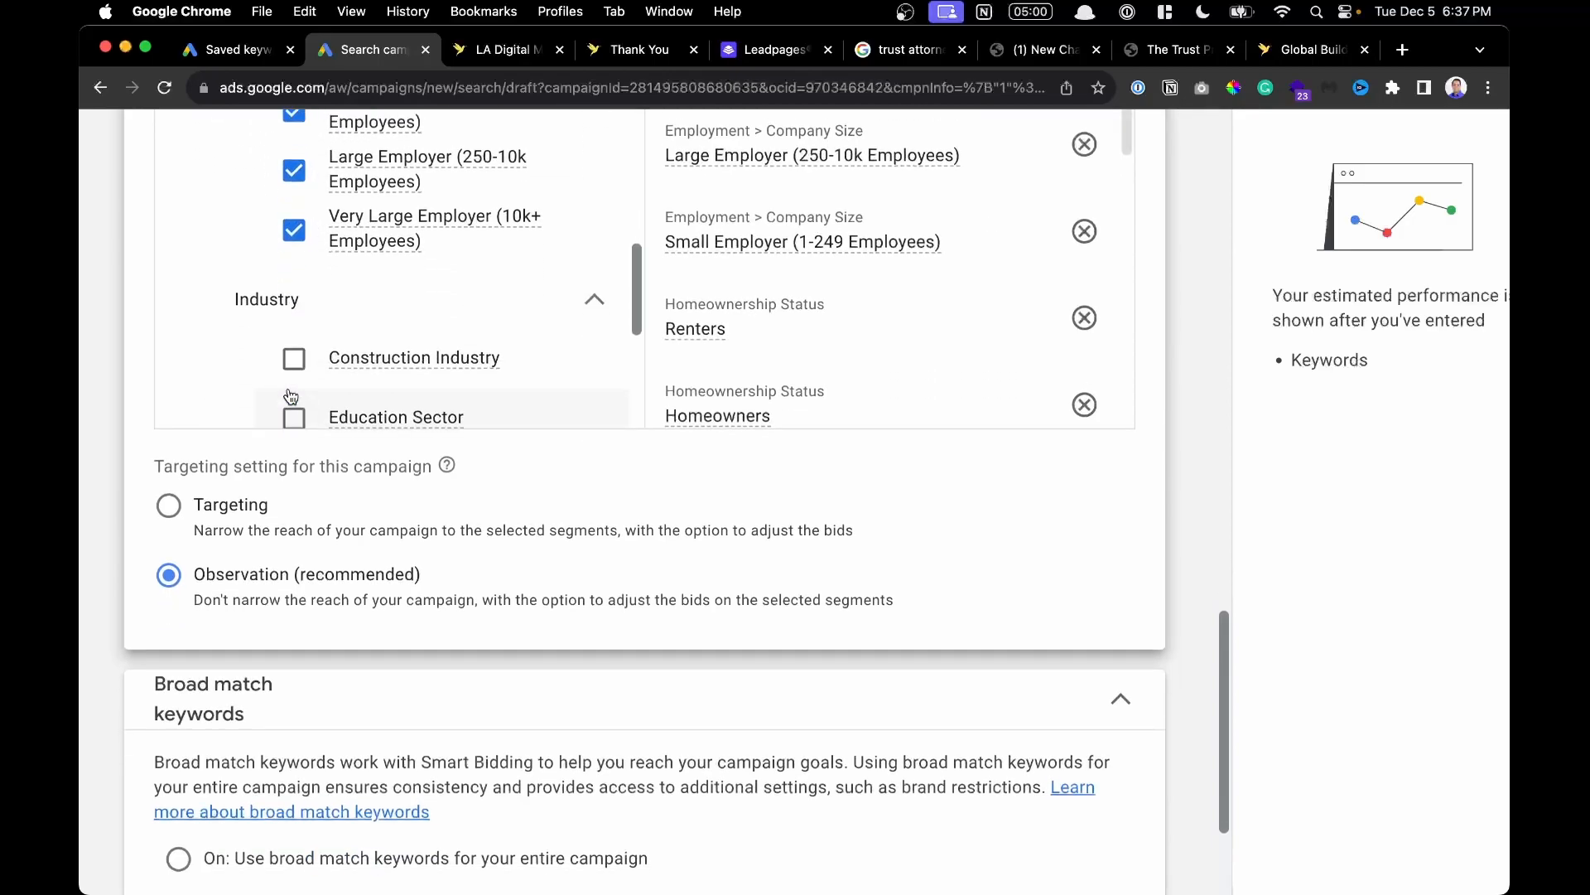
{"action": "left_click", "coordinate": [294, 339]}
{"action": "scroll", "coordinate": [294, 331], "scroll_direction": "down", "scroll_amount": 2}
{"action": "left_click", "coordinate": [294, 256]}
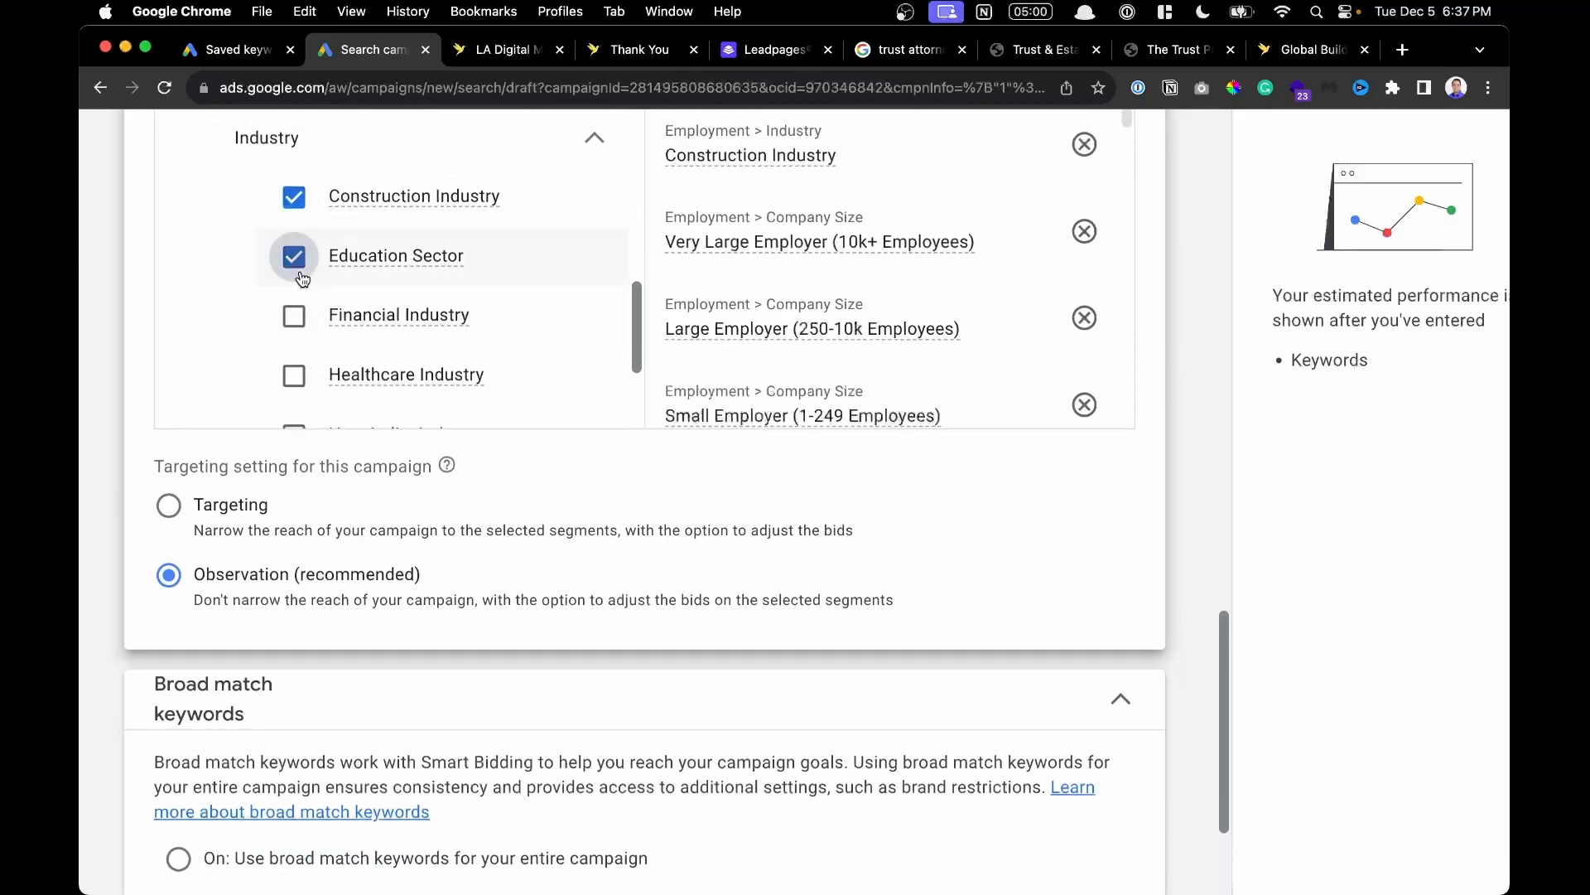
{"action": "left_click", "coordinate": [300, 331]}
{"action": "left_click", "coordinate": [295, 374]}
{"action": "scroll", "coordinate": [295, 375], "scroll_direction": "down", "scroll_amount": 2}
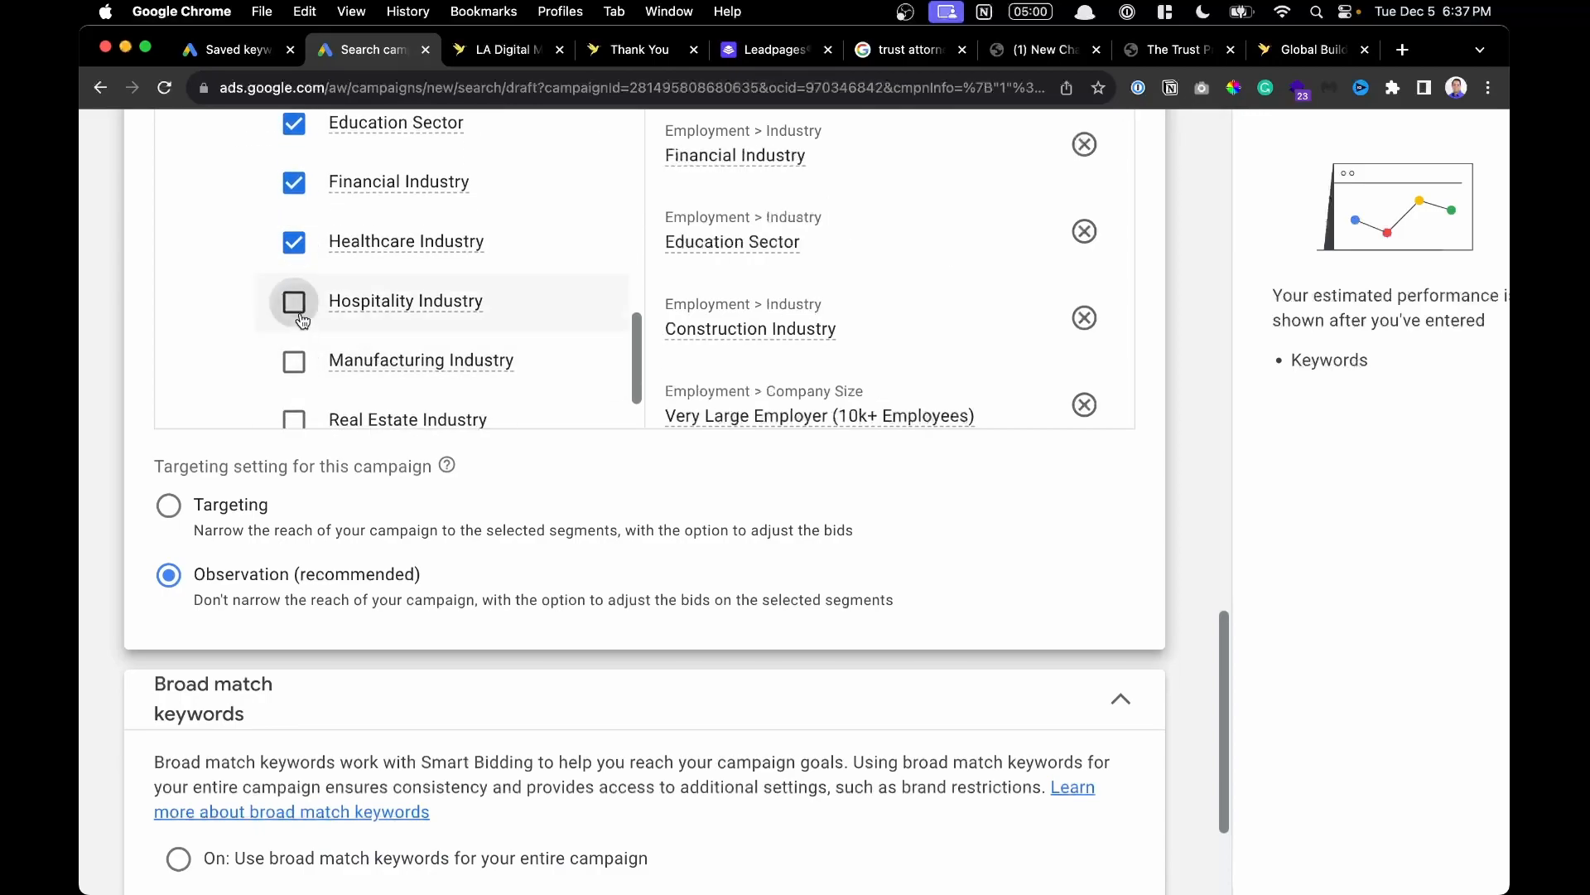
{"action": "left_click", "coordinate": [295, 303]}
{"action": "left_click", "coordinate": [301, 365]}
{"action": "scroll", "coordinate": [298, 364], "scroll_direction": "down", "scroll_amount": 4}
{"action": "left_click", "coordinate": [296, 205]}
{"action": "left_click", "coordinate": [294, 263]}
Review the selected detailed demographics segments, the targeting setting for the campaign and the broad match keywords setting.
{"action": "scroll", "coordinate": [489, 365], "scroll_direction": "up", "scroll_amount": 6}
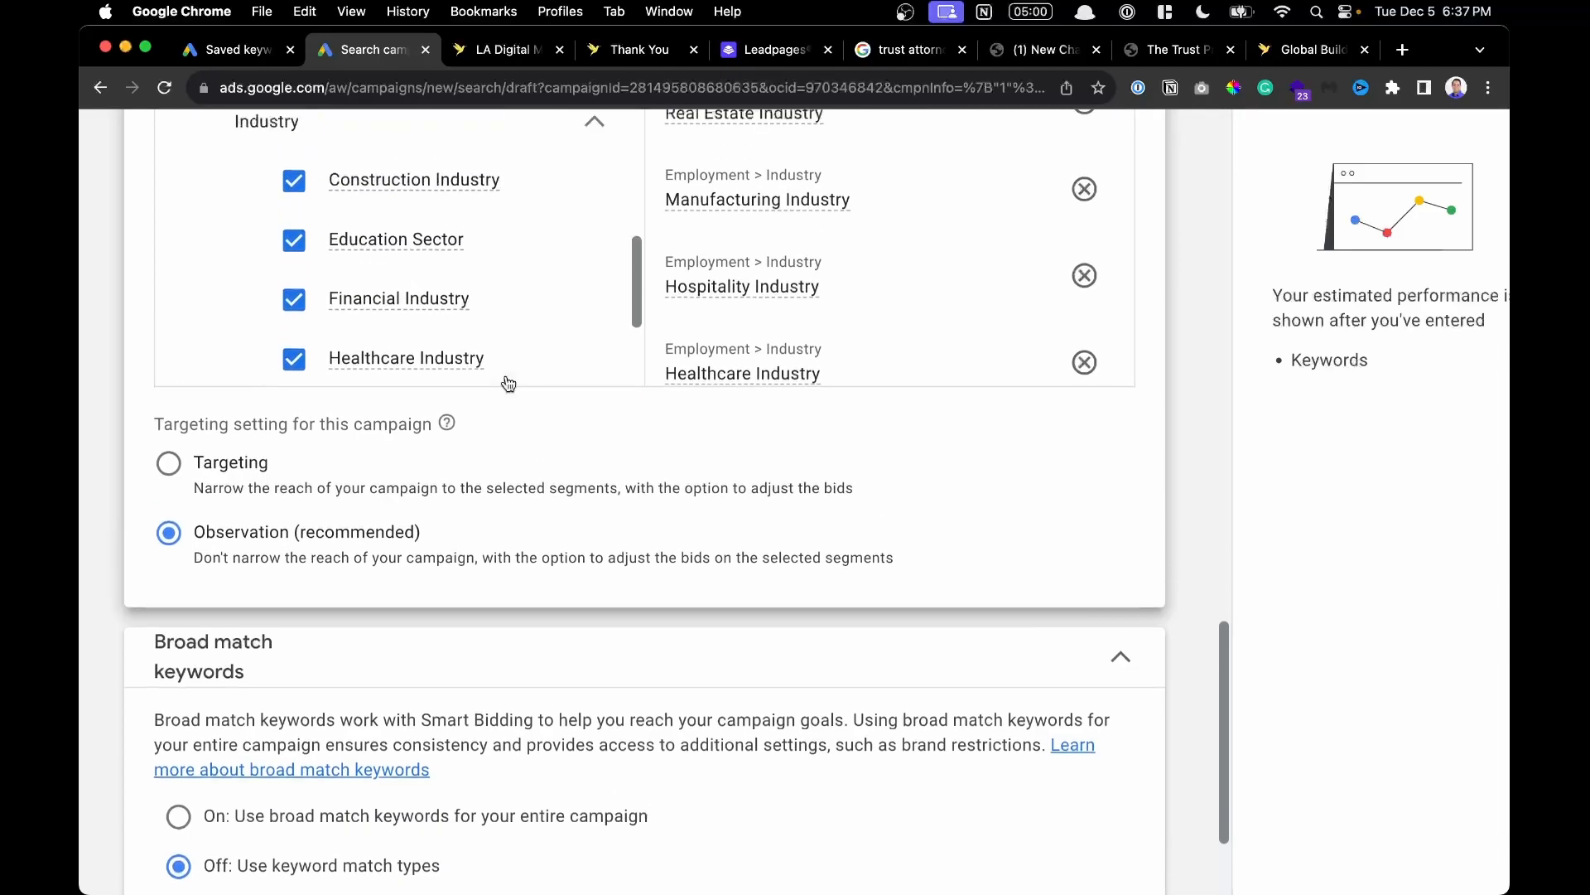
{"action": "scroll", "coordinate": [395, 539], "scroll_direction": "up", "scroll_amount": 5}
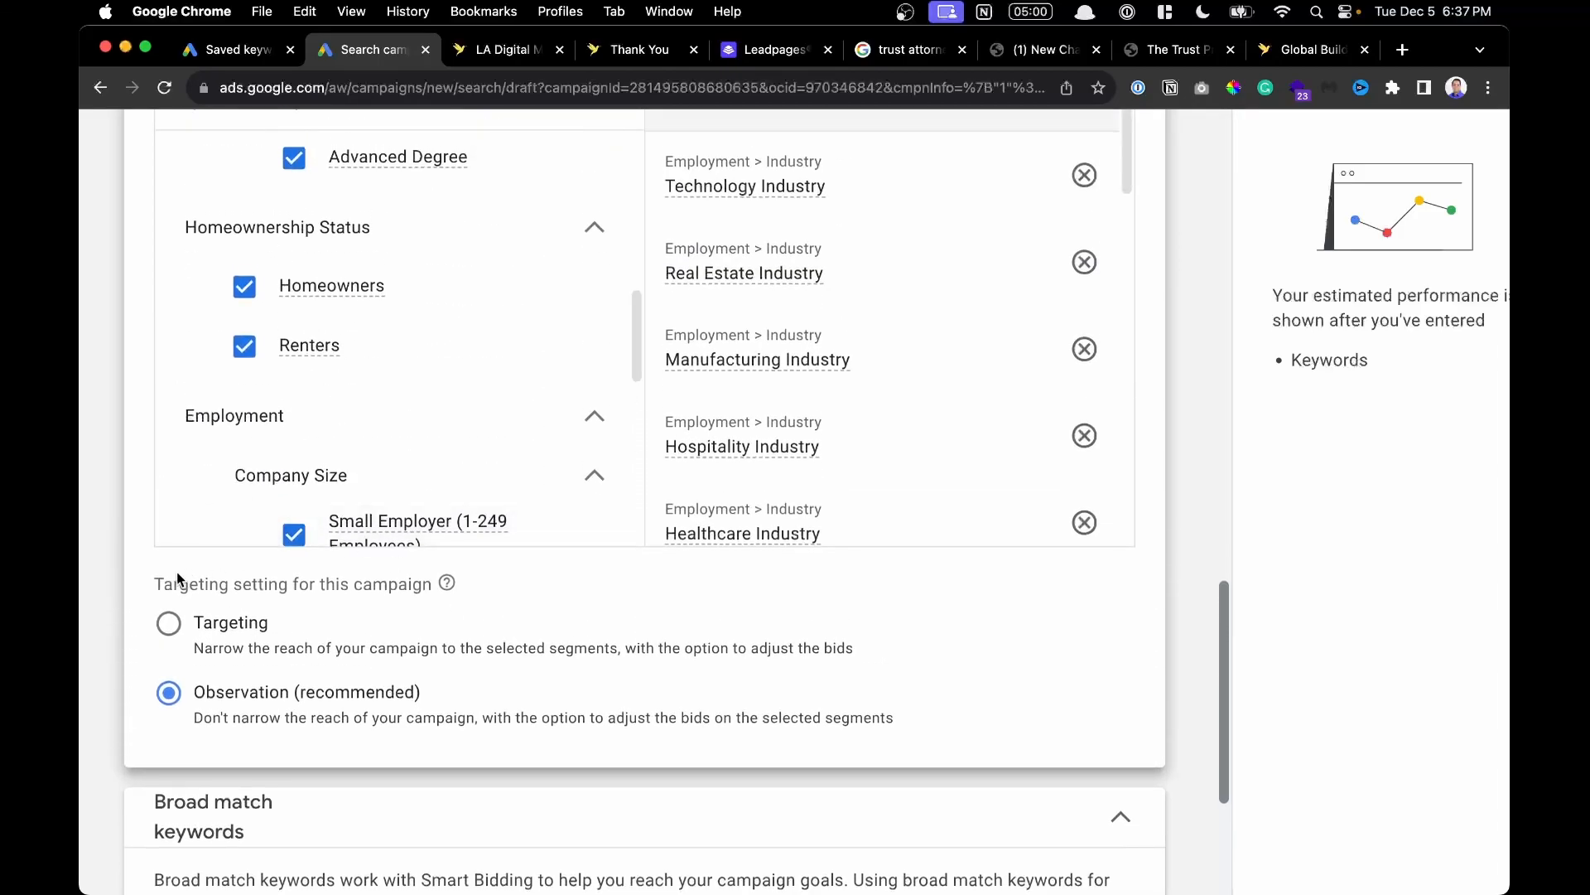
{"action": "scroll", "coordinate": [177, 576], "scroll_direction": "up", "scroll_amount": 3}
{"action": "scroll", "coordinate": [697, 712], "scroll_direction": "up", "scroll_amount": 2}
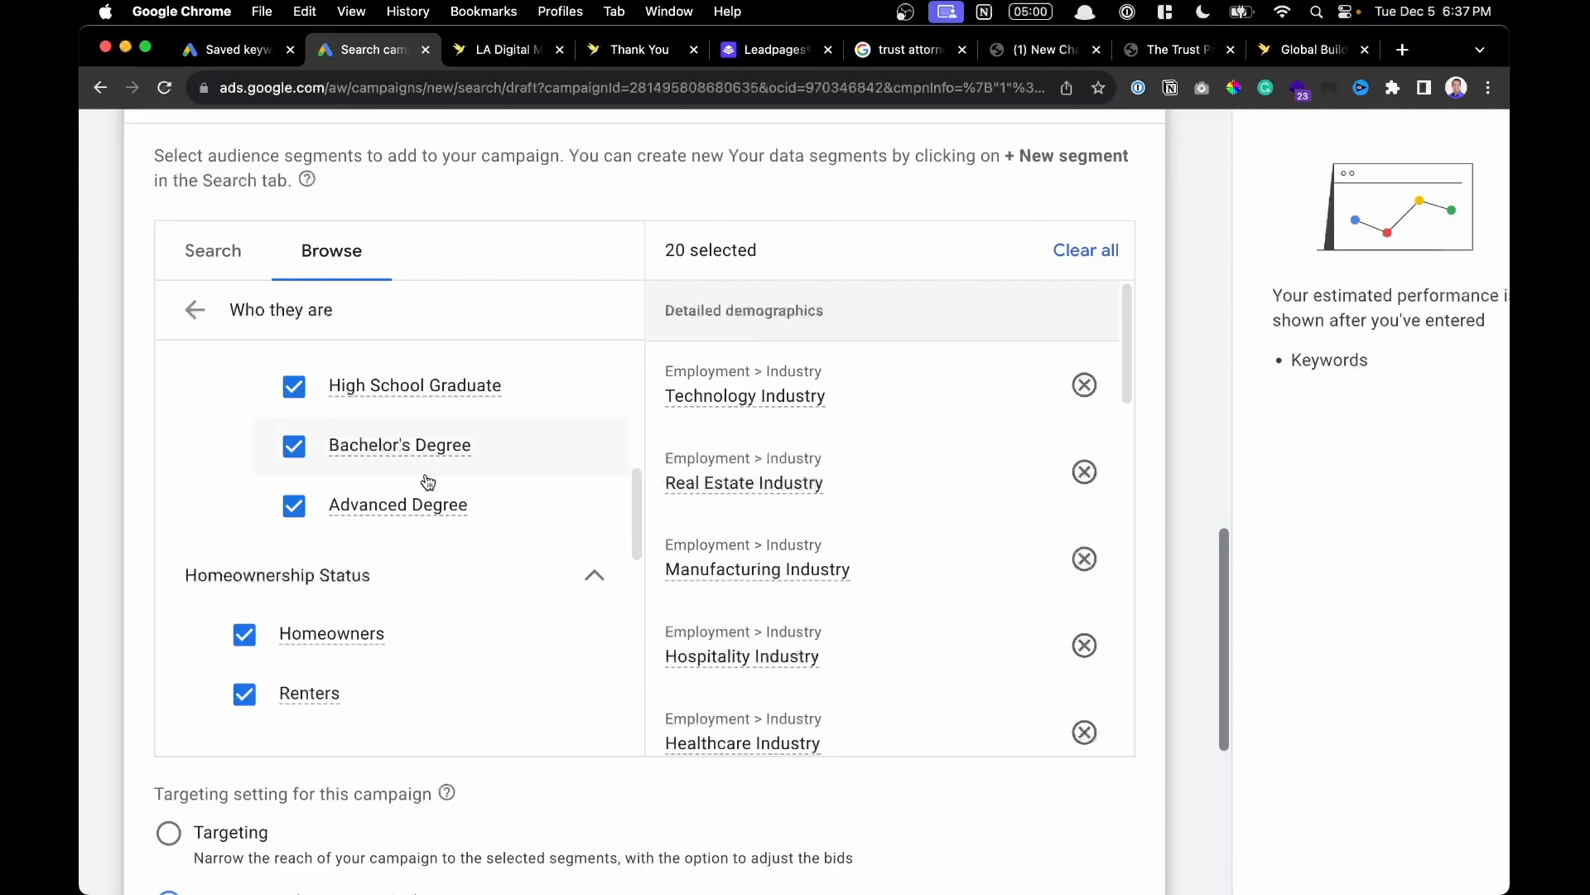
{"action": "scroll", "coordinate": [842, 457], "scroll_direction": "down", "scroll_amount": 6}
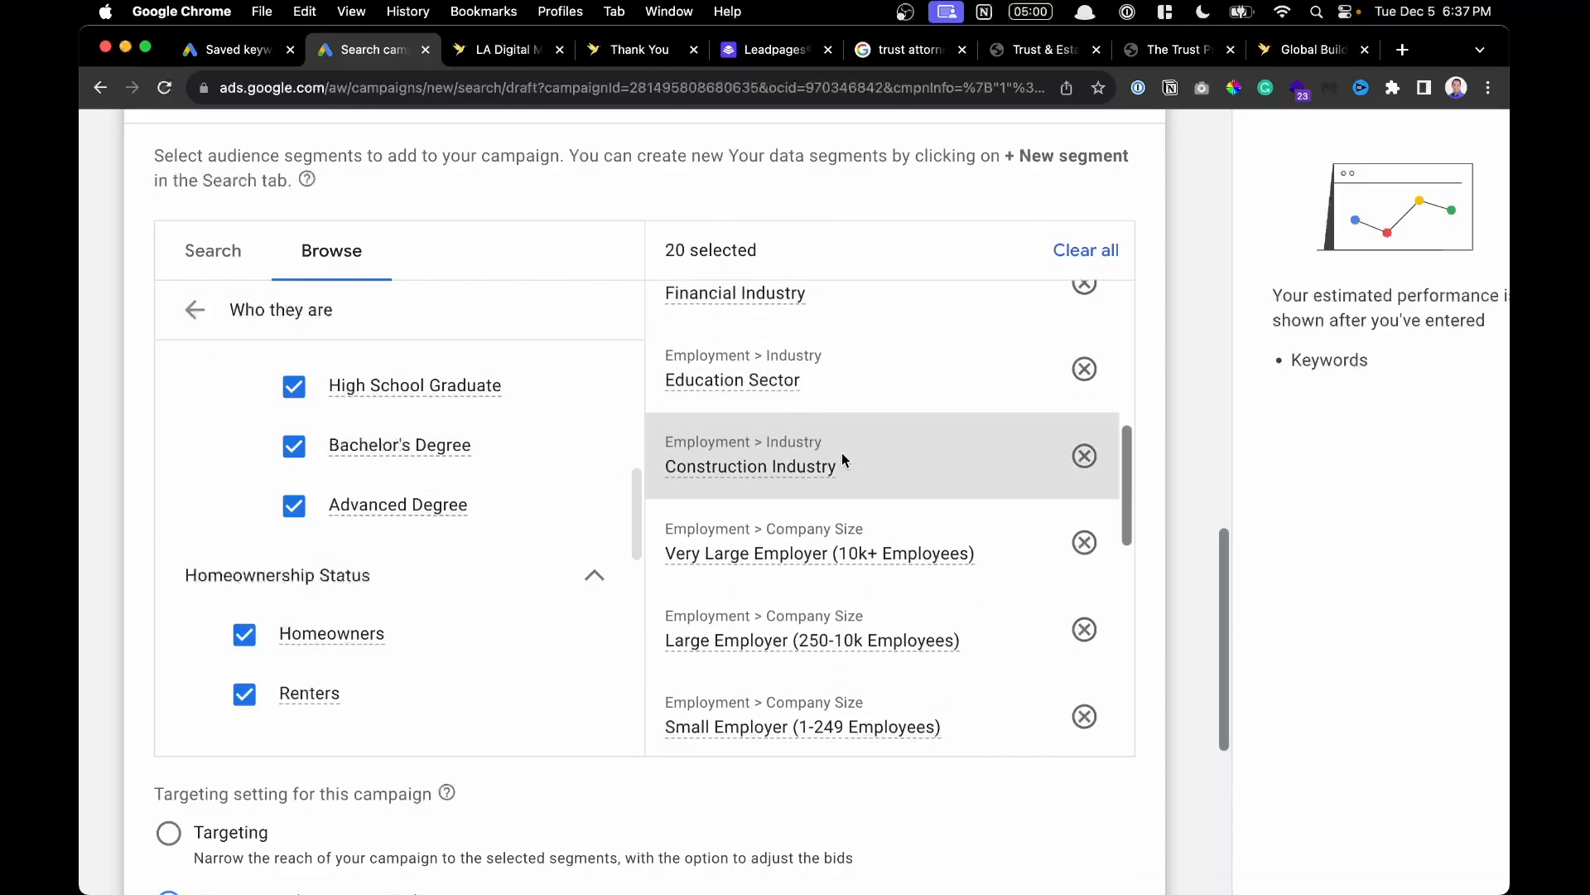
{"action": "scroll", "coordinate": [841, 457], "scroll_direction": "up", "scroll_amount": 2}
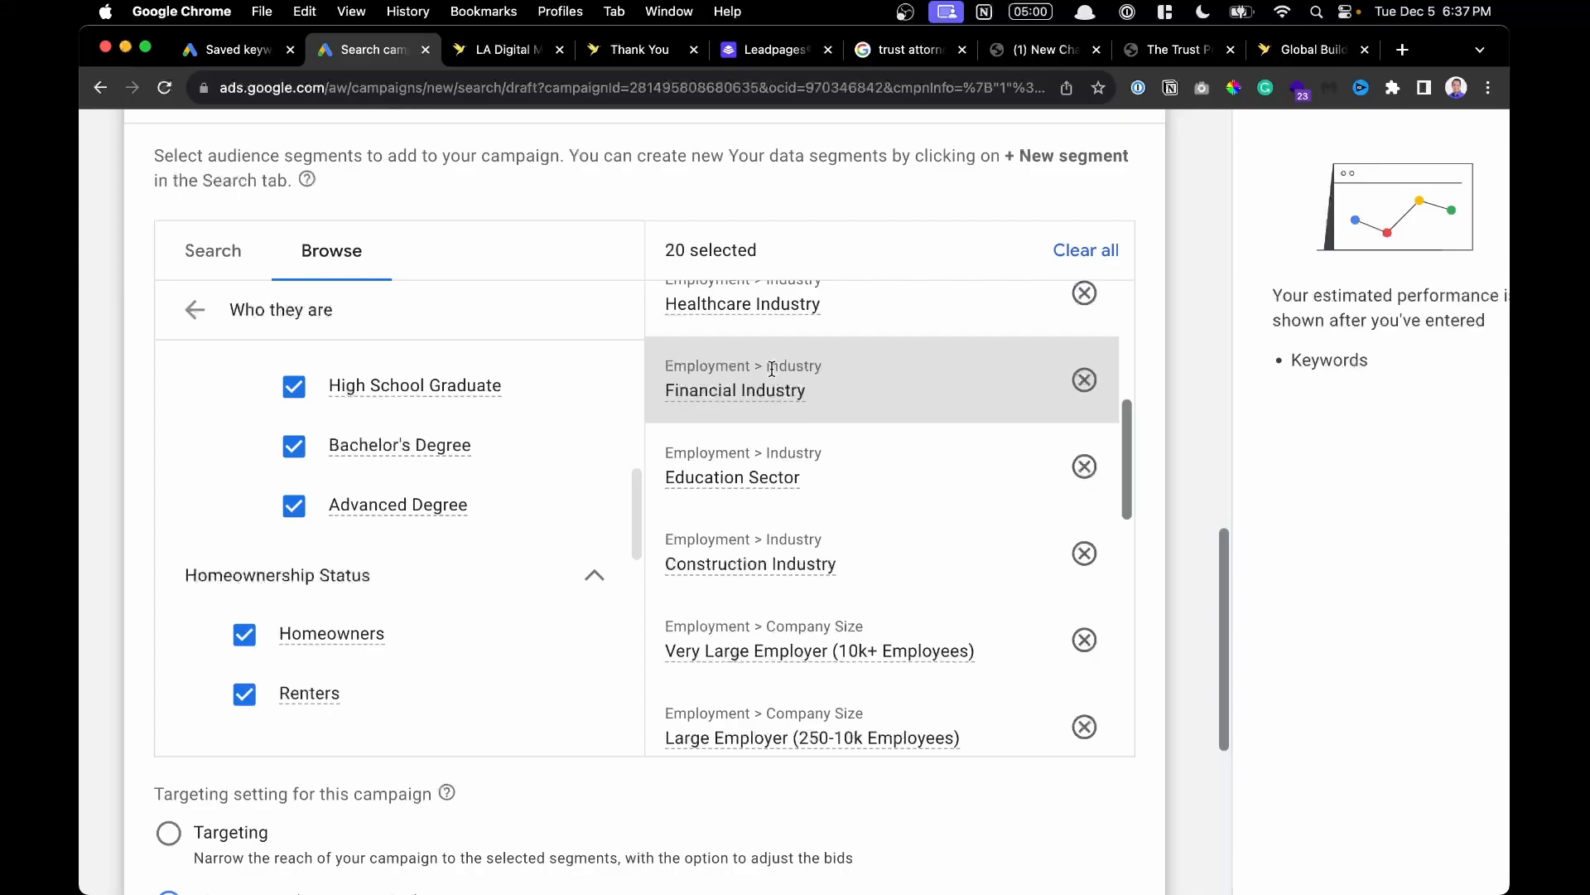
{"action": "scroll", "coordinate": [784, 389], "scroll_direction": "down", "scroll_amount": 5}
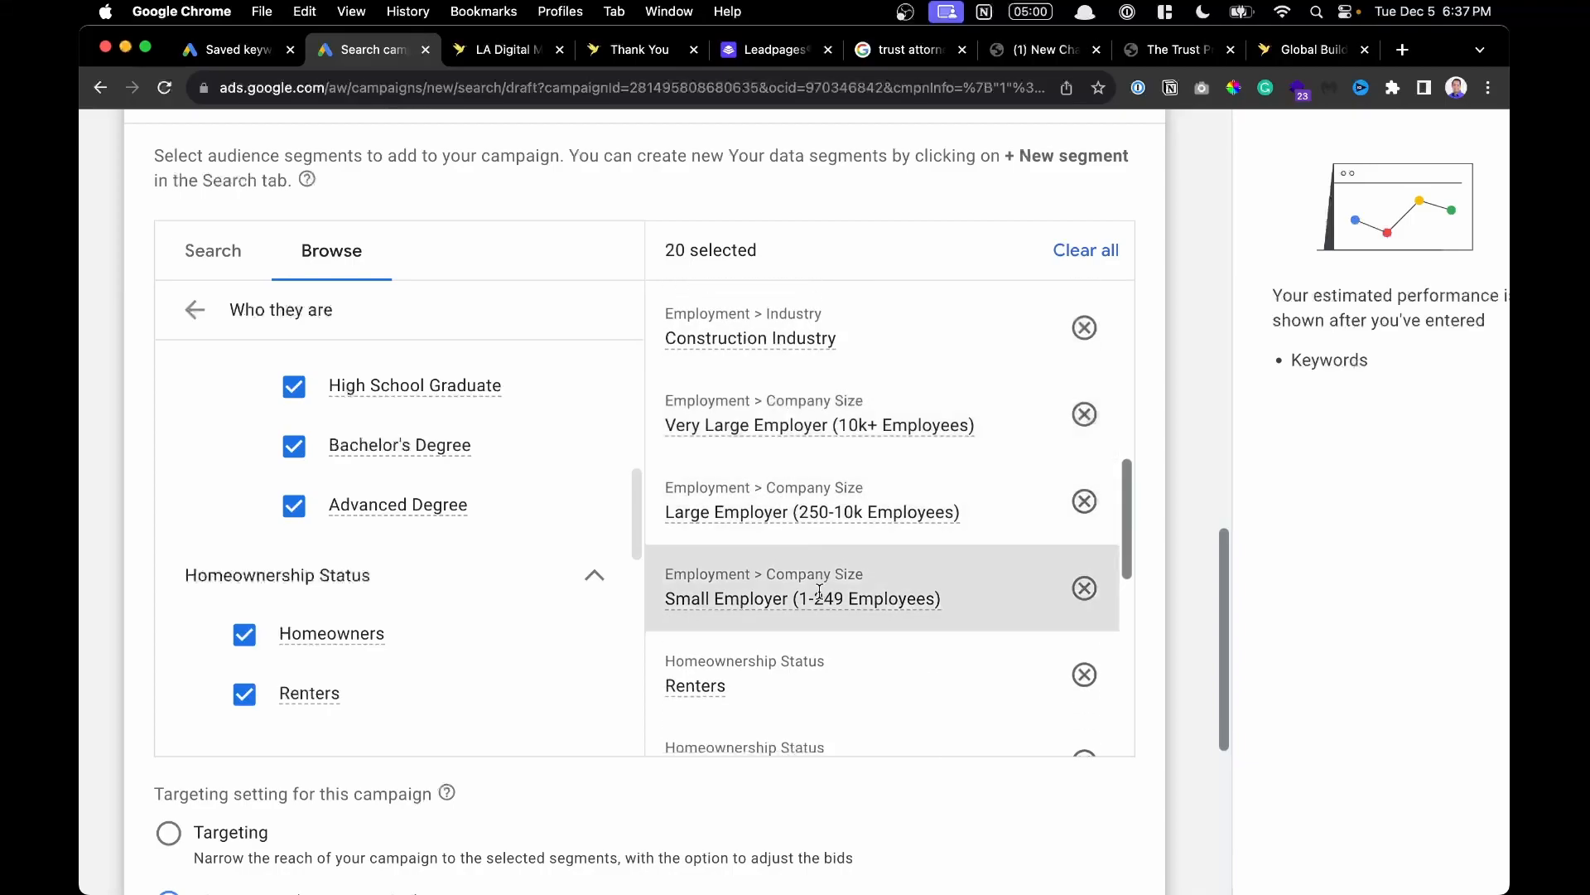
{"action": "scroll", "coordinate": [853, 580], "scroll_direction": "down", "scroll_amount": 3}
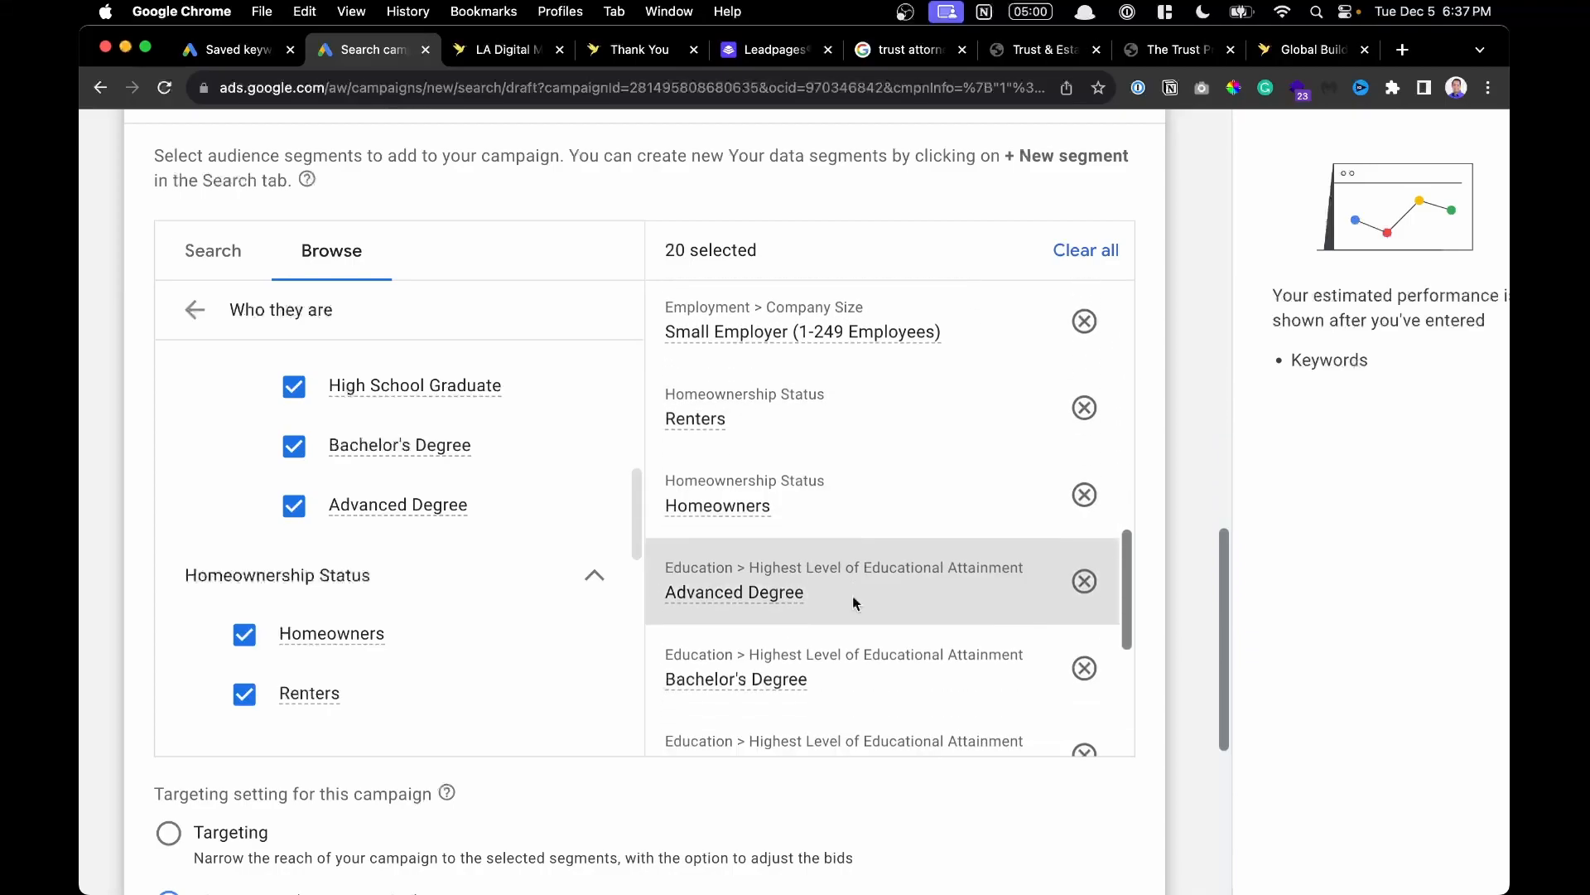
{"action": "scroll", "coordinate": [765, 762], "scroll_direction": "down", "scroll_amount": 3}
{"action": "scroll", "coordinate": [765, 763], "scroll_direction": "up", "scroll_amount": 2}
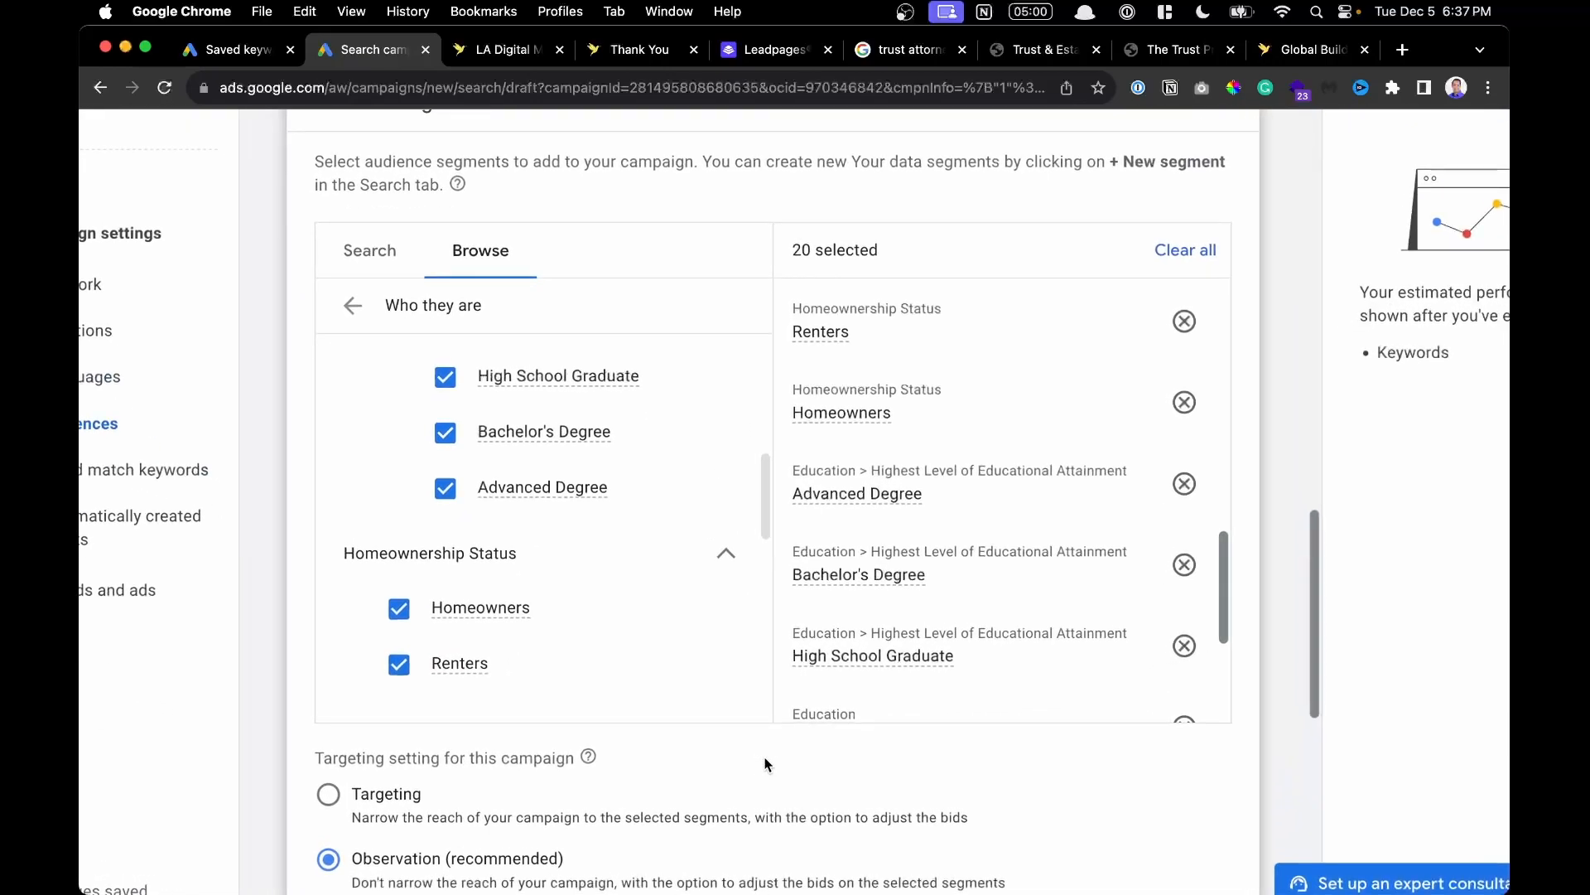
{"action": "scroll", "coordinate": [764, 763], "scroll_direction": "down", "scroll_amount": 3}
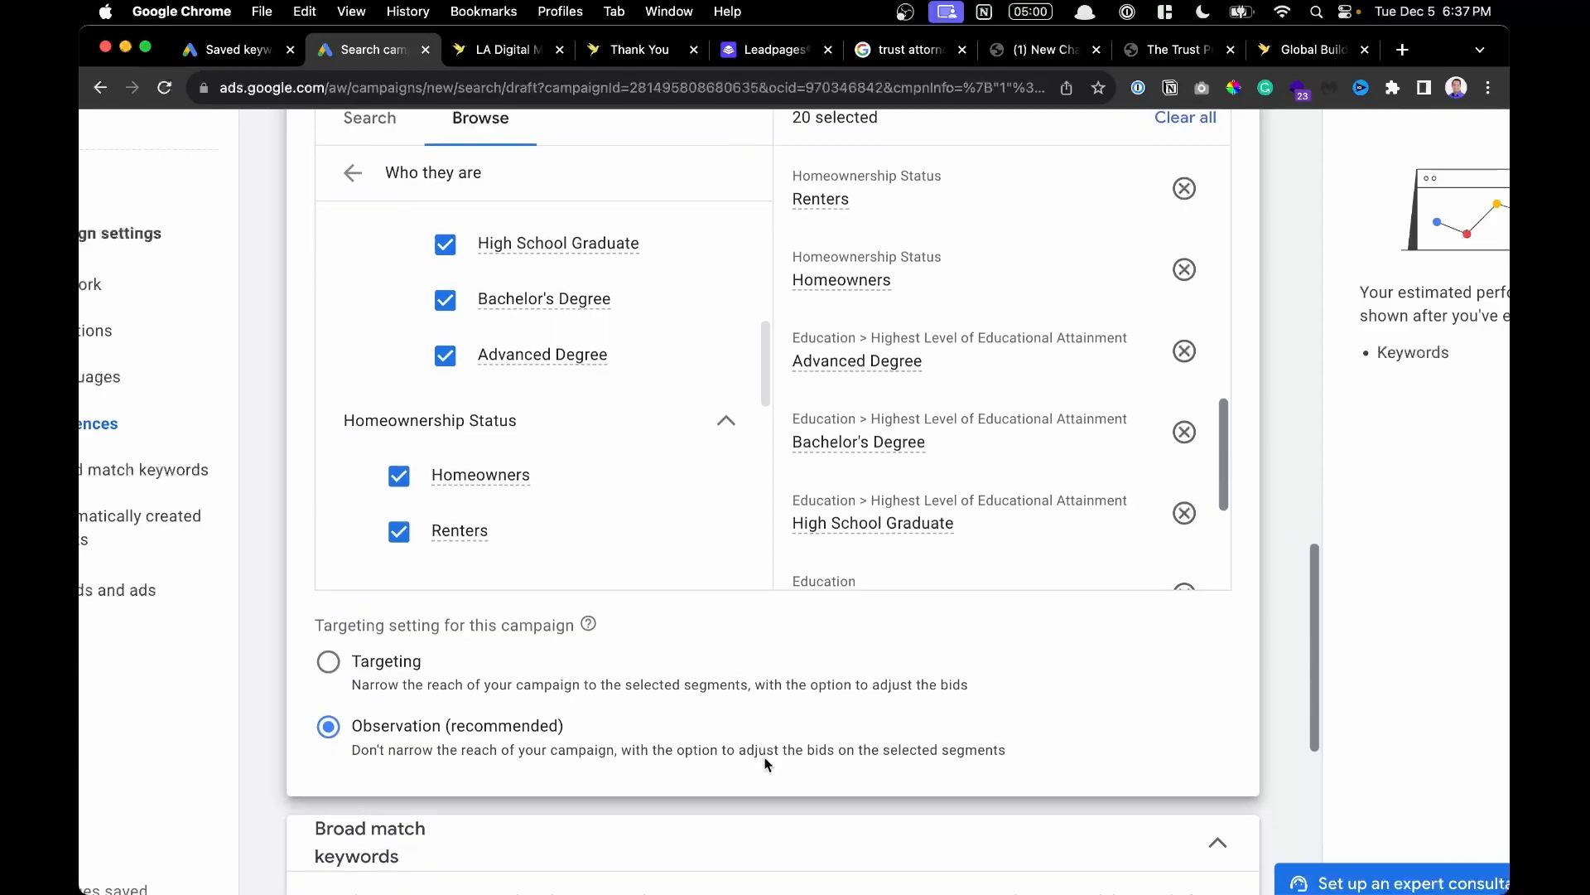
{"action": "scroll", "coordinate": [809, 675], "scroll_direction": "down", "scroll_amount": 5}
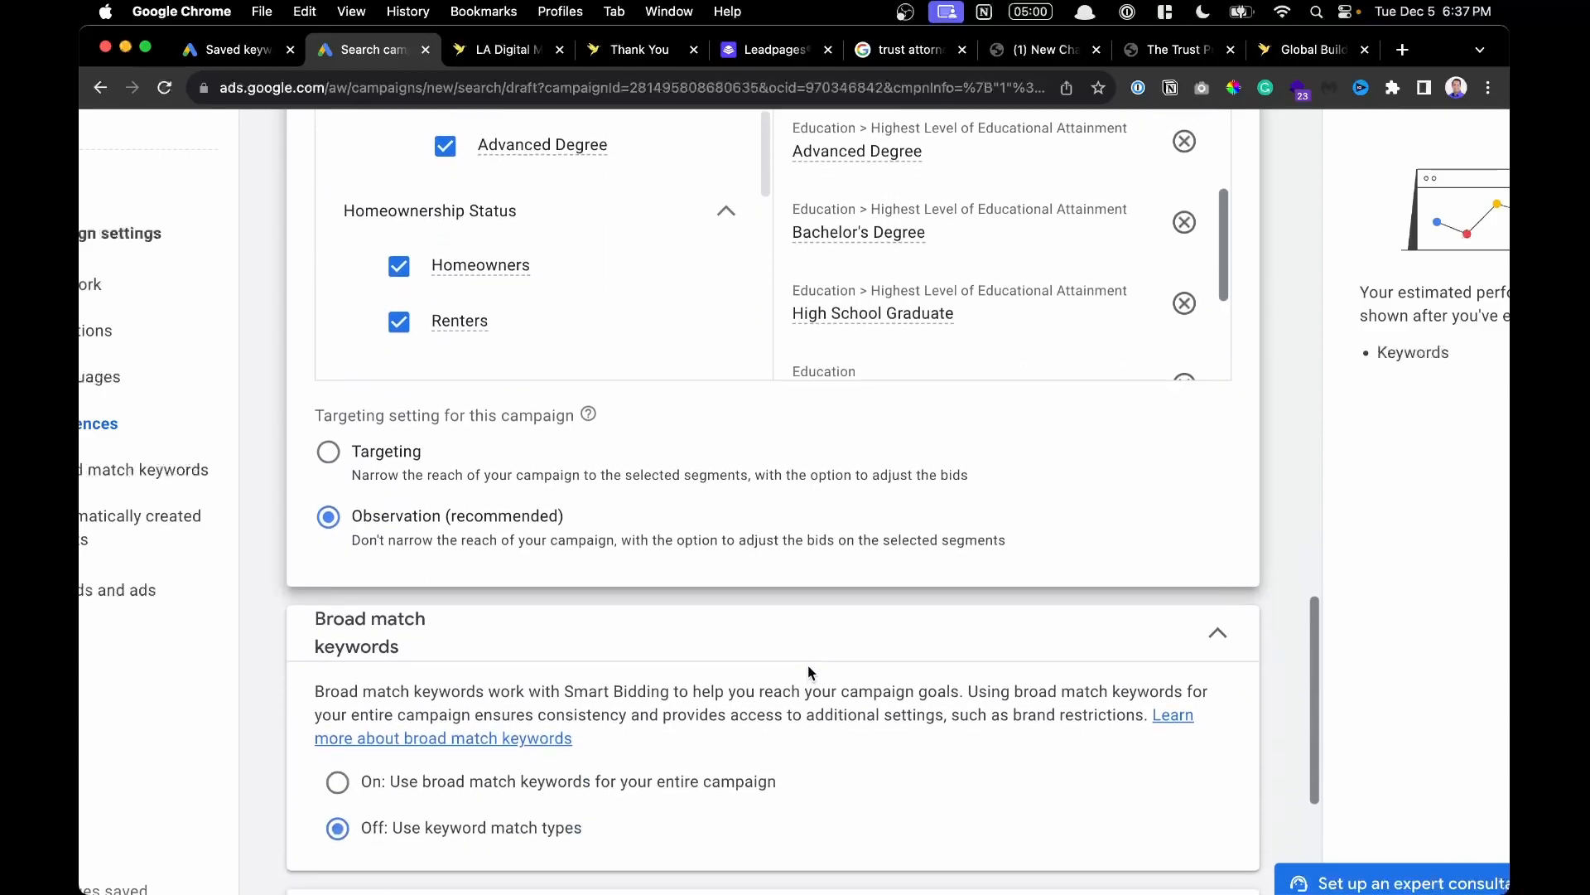
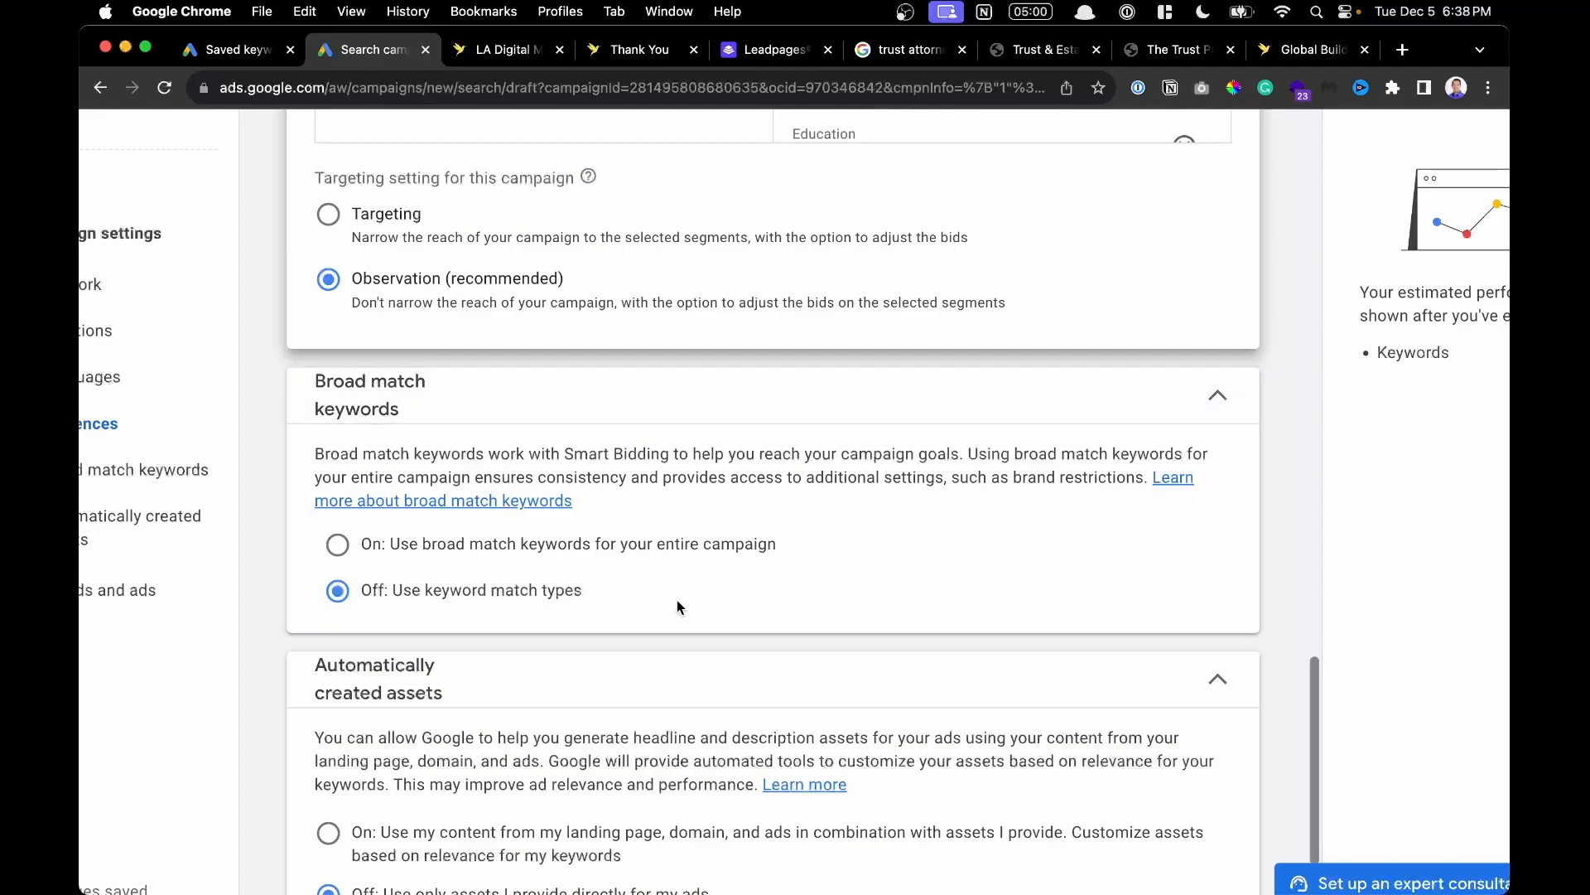
Reveal the additional campaign settings and open the ad rotation options.
{"action": "scroll", "coordinate": [678, 601], "scroll_direction": "down", "scroll_amount": 1}
{"action": "scroll", "coordinate": [562, 544], "scroll_direction": "down", "scroll_amount": 3}
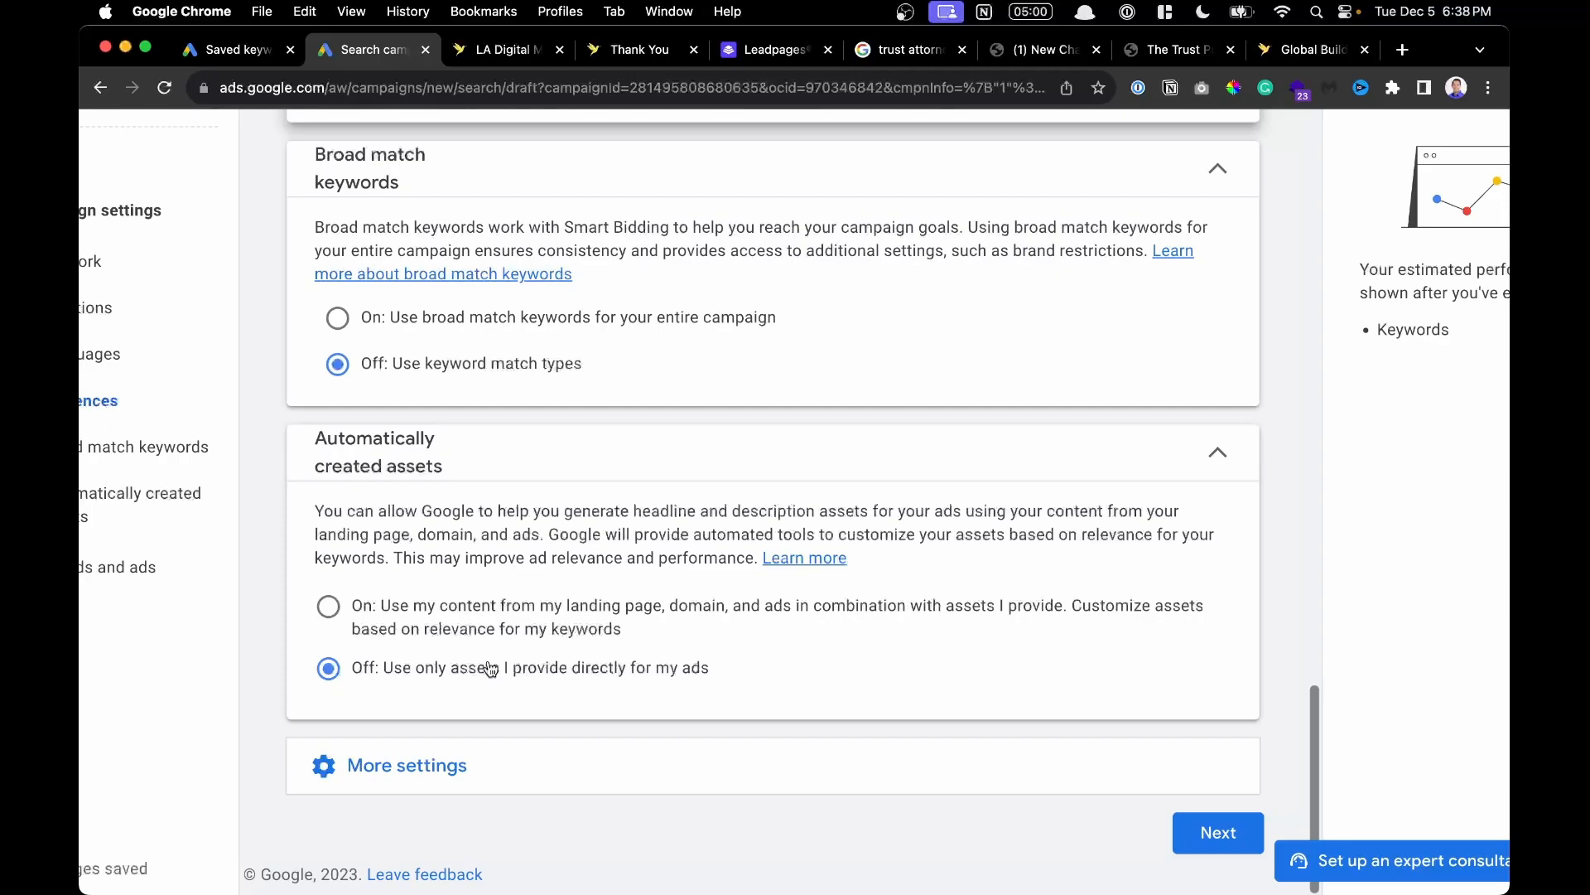
{"action": "left_click", "coordinate": [410, 766]}
{"action": "scroll", "coordinate": [487, 580], "scroll_direction": "down", "scroll_amount": 3}
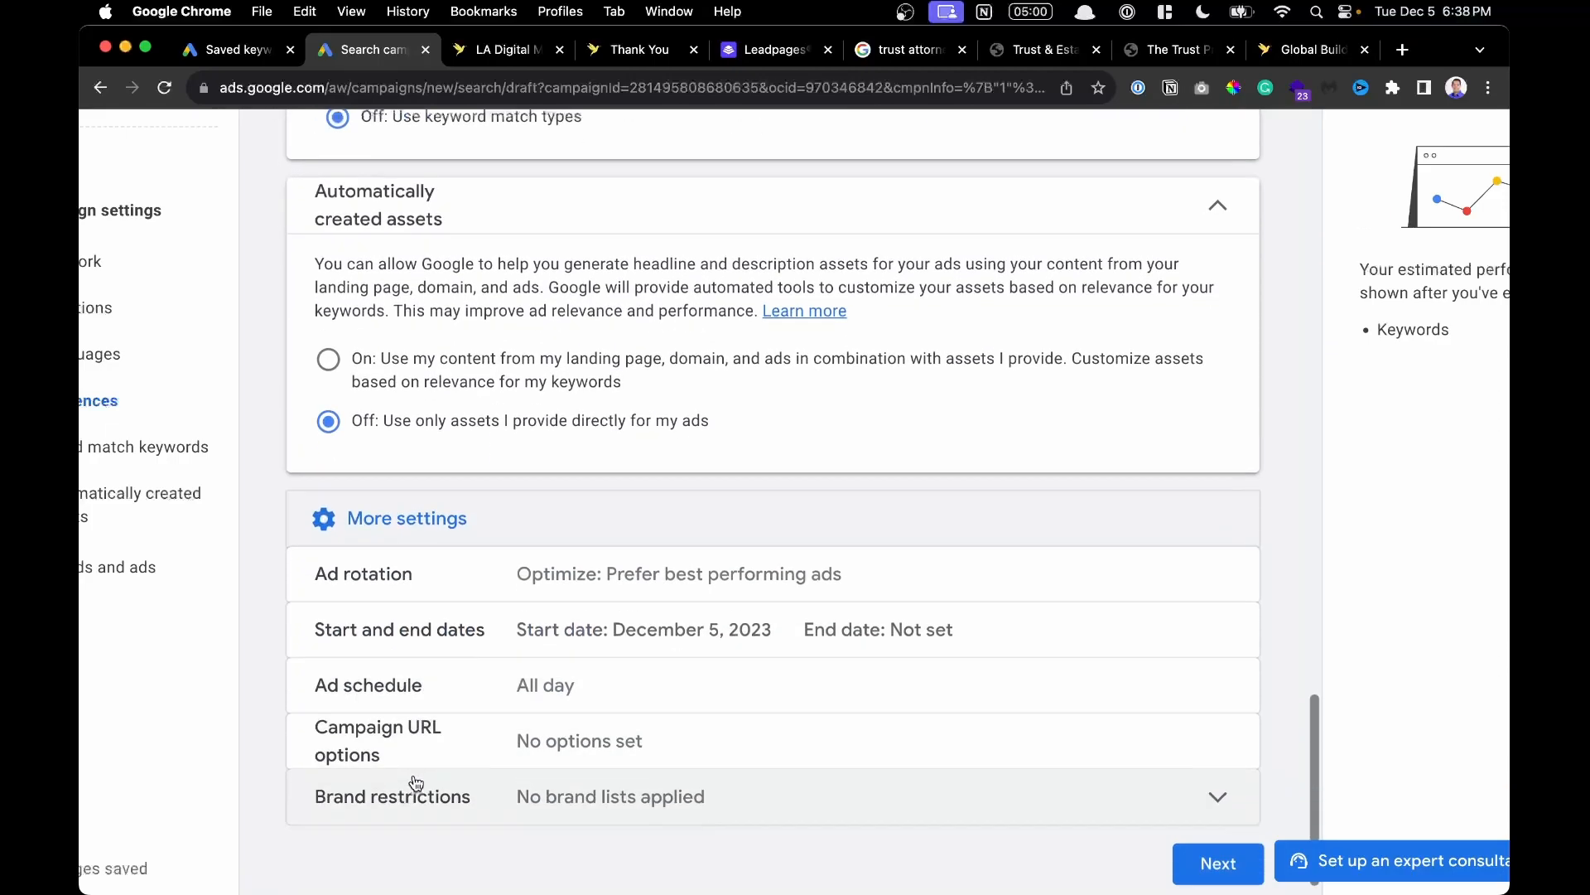
{"action": "left_click", "coordinate": [479, 570]}
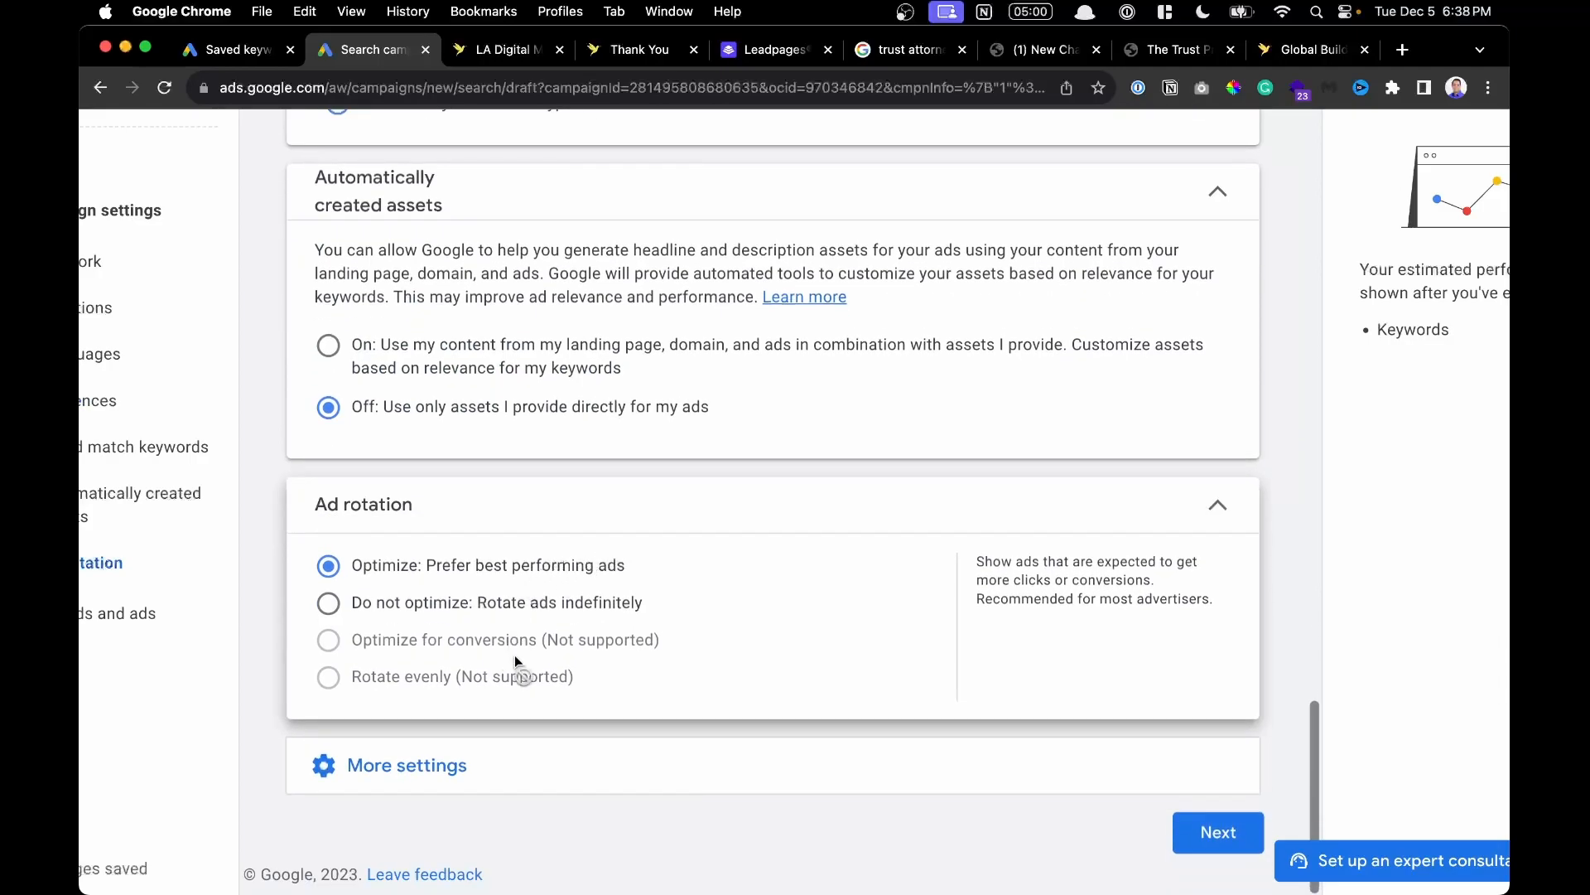
Set the campaign's end date to Dec 31, 2023.
{"action": "left_click", "coordinate": [550, 769]}
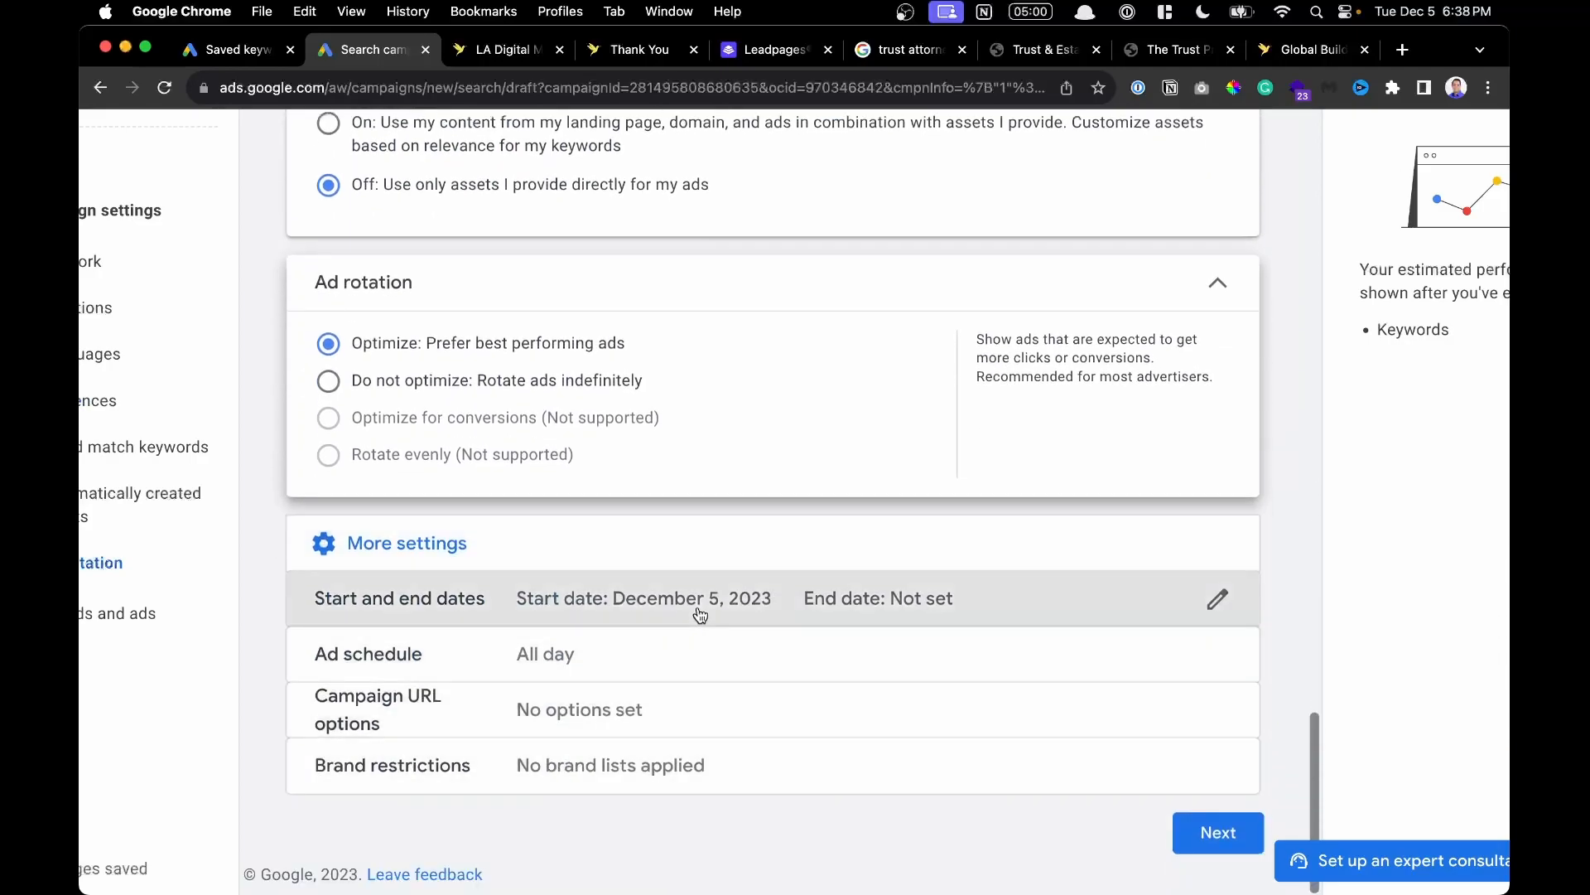
{"action": "left_click", "coordinate": [700, 613]}
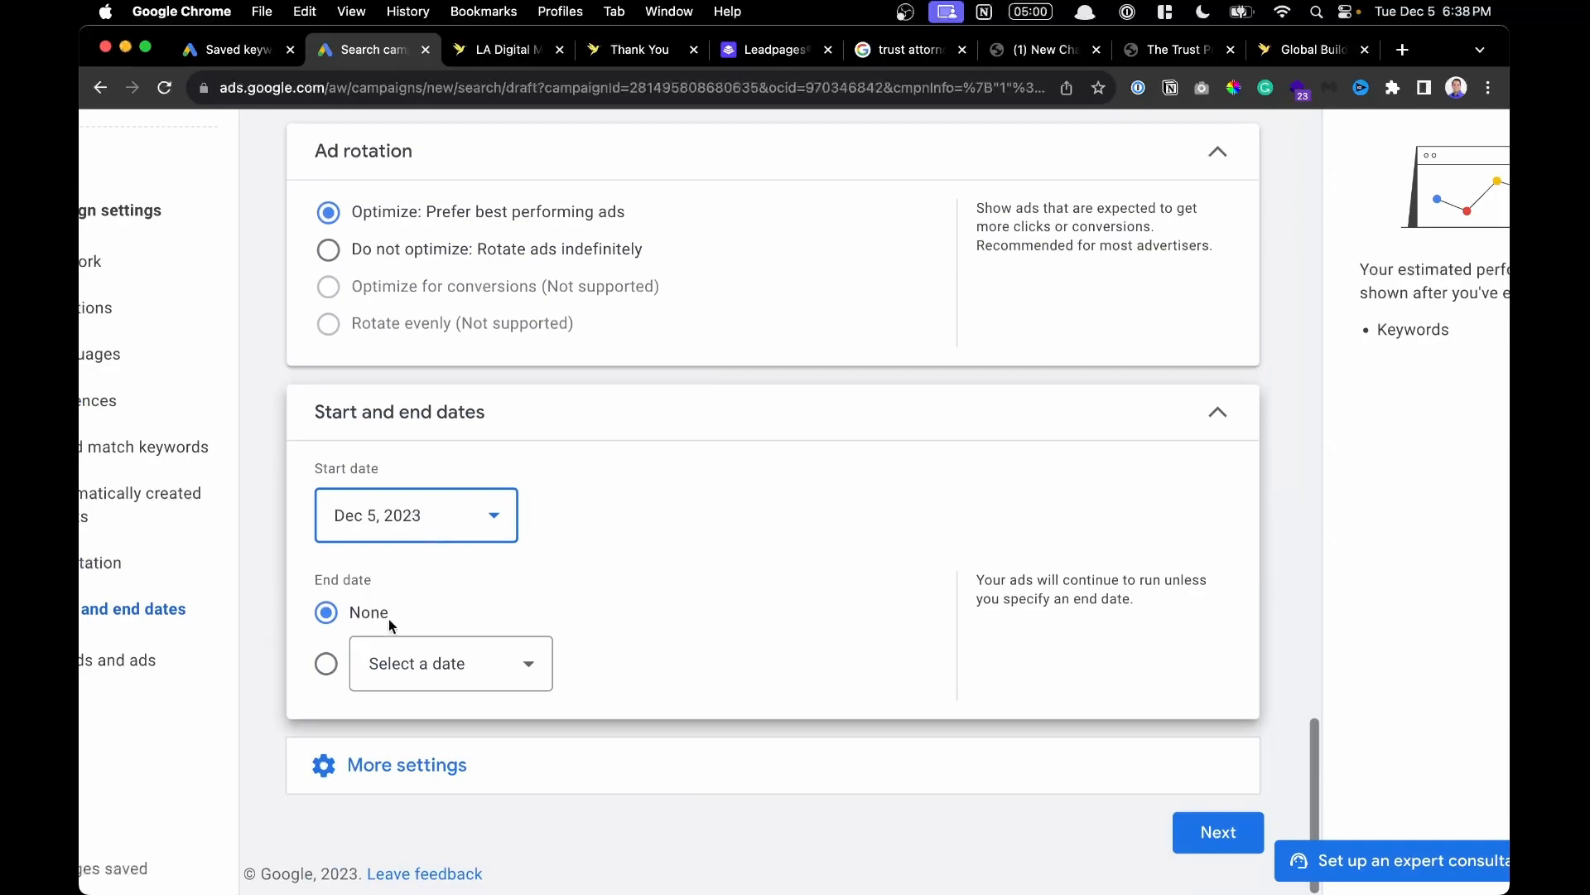
{"action": "left_click", "coordinate": [455, 673]}
{"action": "left_click", "coordinate": [361, 639]}
Limit the campaign's ad schedule to Mondays with a start time of 06:00.
{"action": "left_click", "coordinate": [451, 766]}
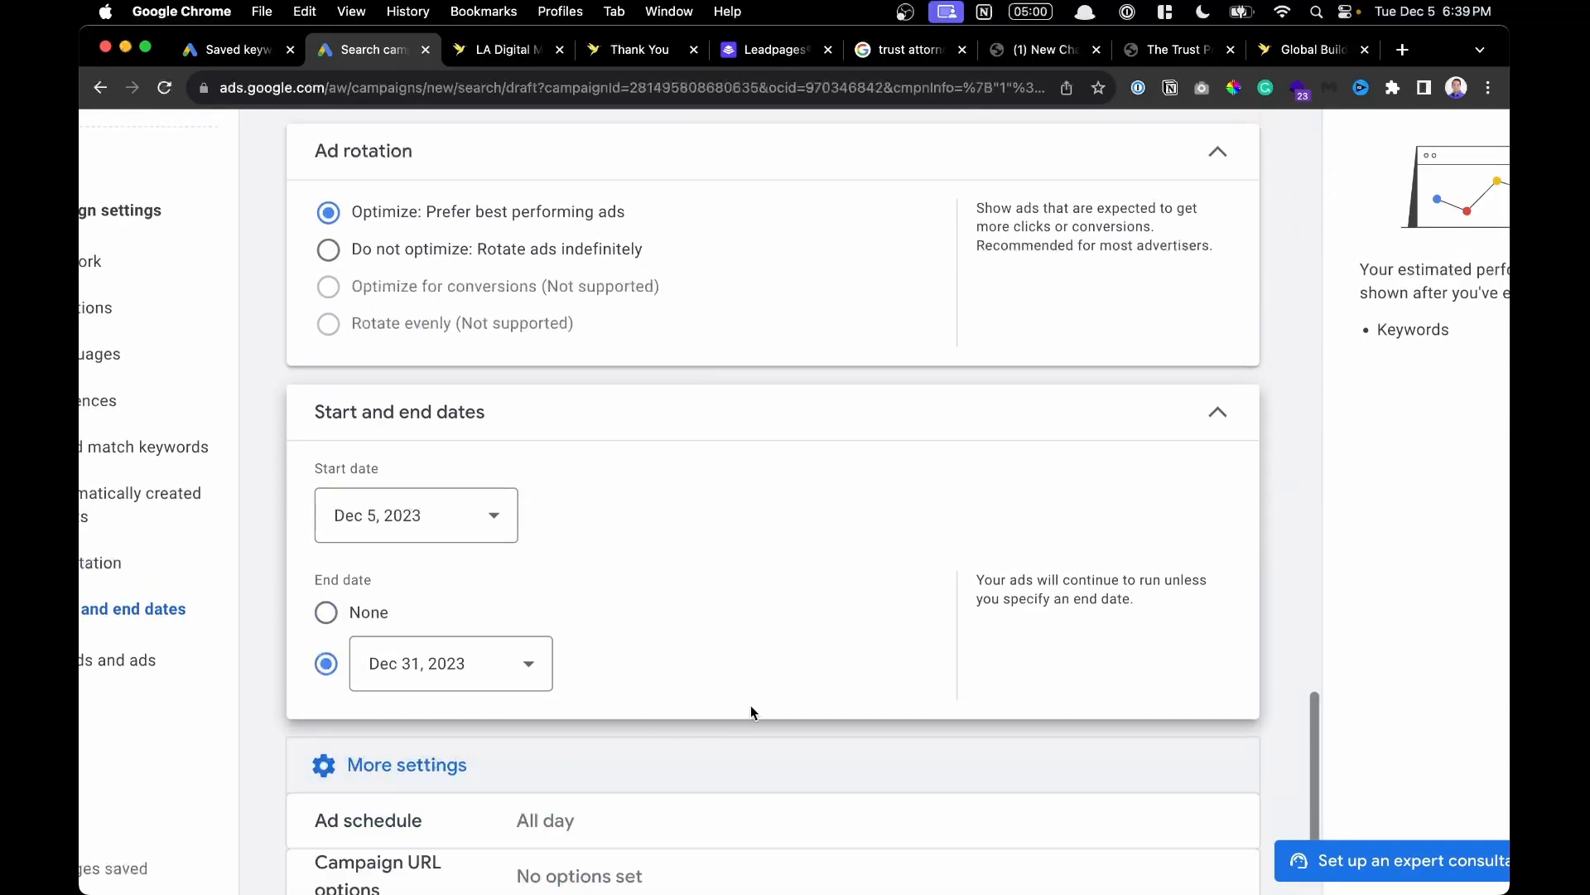
{"action": "scroll", "coordinate": [750, 704], "scroll_direction": "down", "scroll_amount": 2}
{"action": "left_click", "coordinate": [671, 653]}
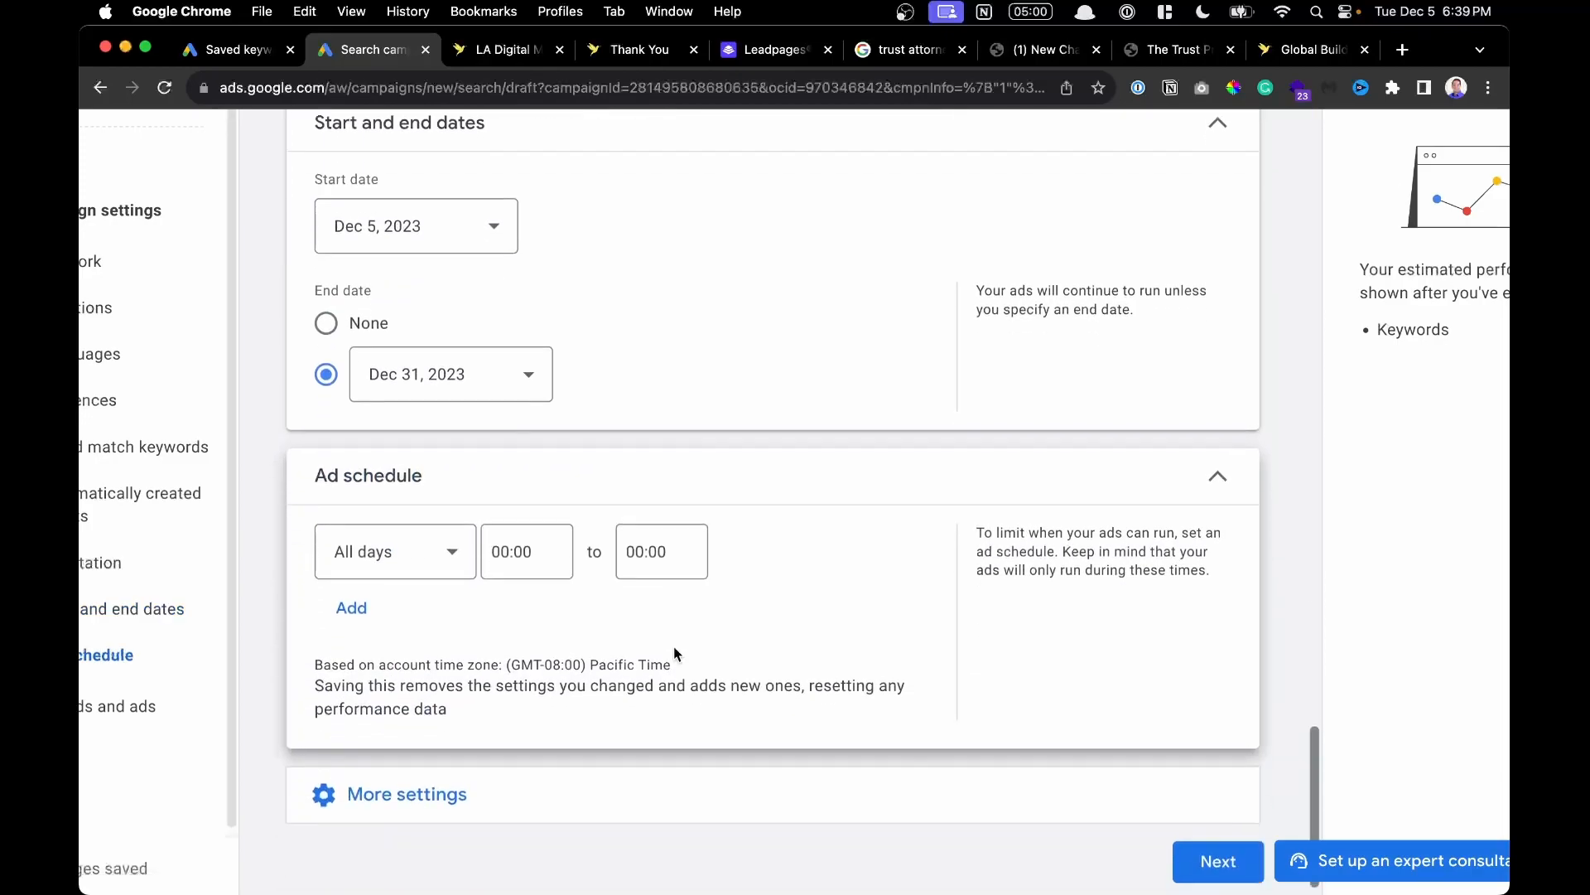
{"action": "left_click", "coordinate": [447, 526]}
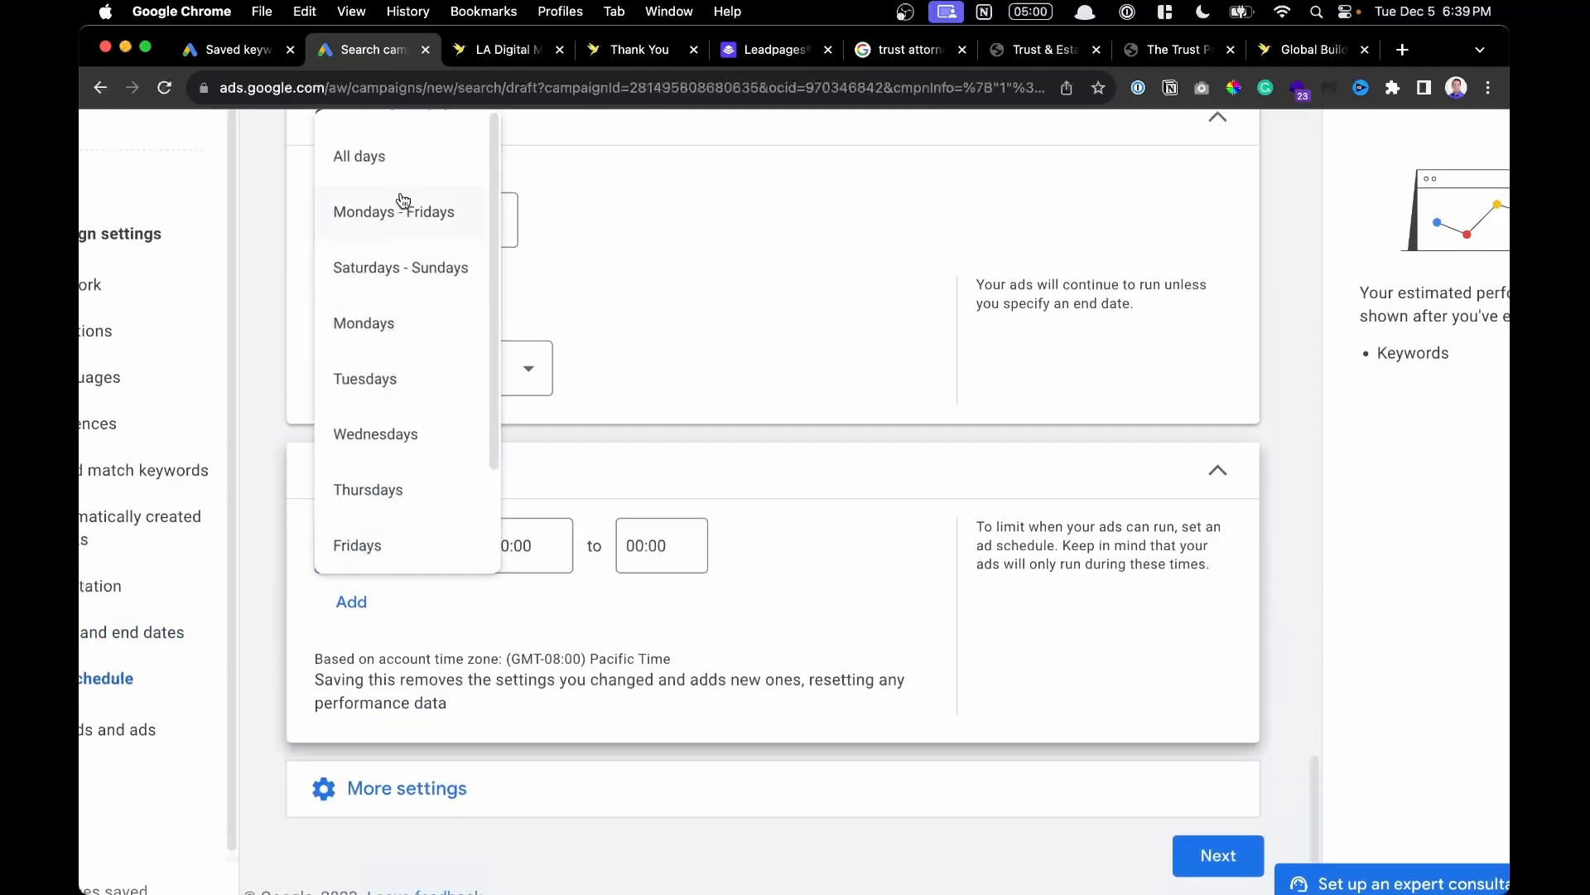
{"action": "left_click", "coordinate": [406, 322]}
{"action": "left_click", "coordinate": [513, 541]}
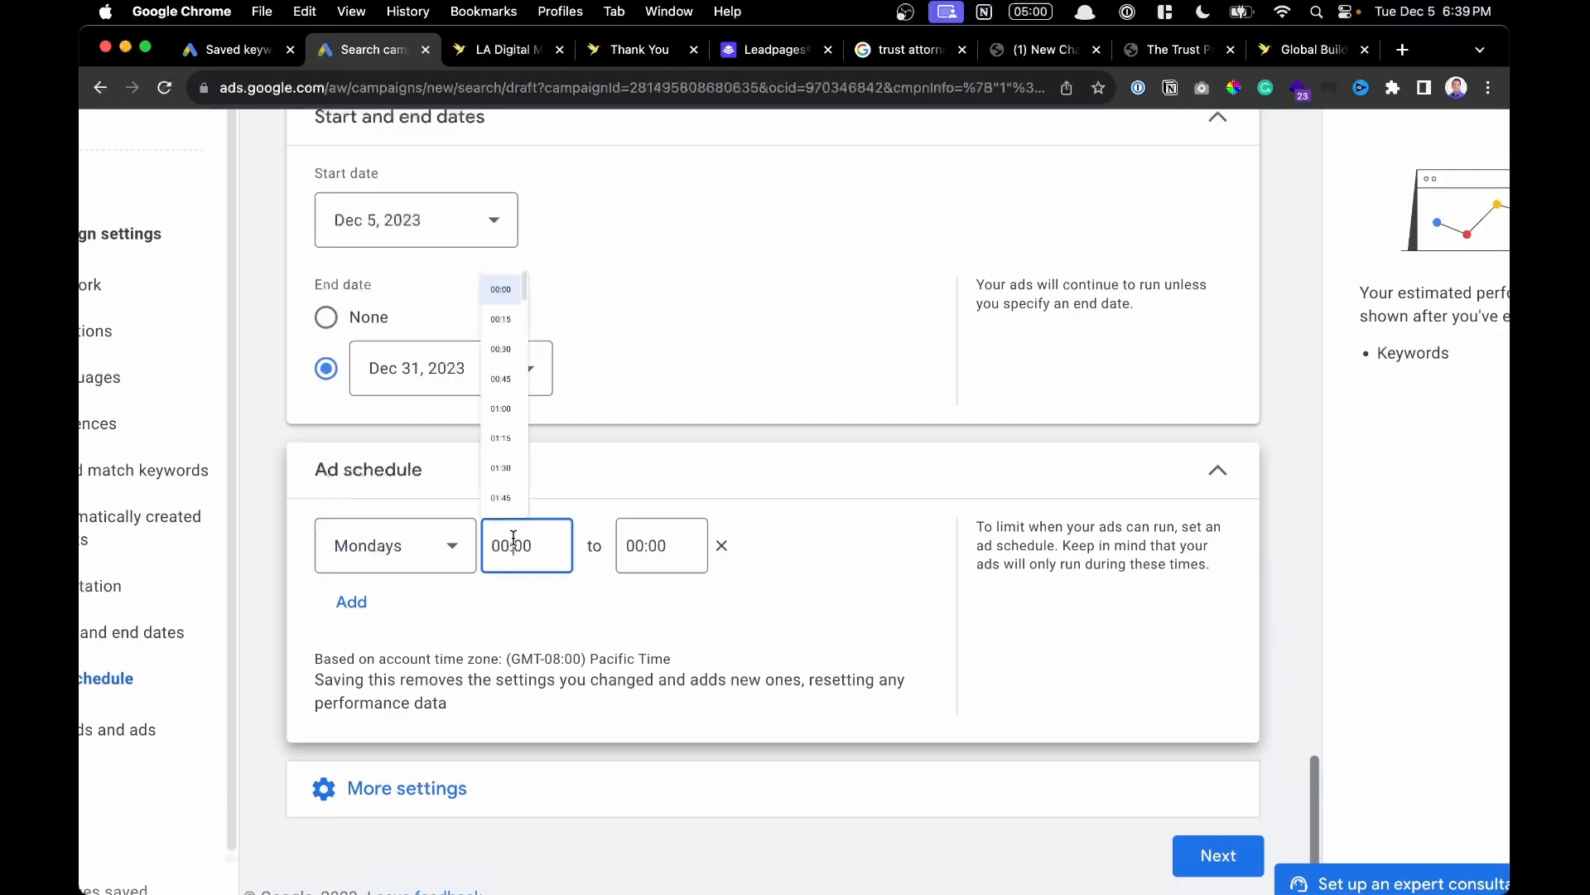
{"action": "scroll", "coordinate": [522, 252], "scroll_direction": "down", "scroll_amount": 5}
{"action": "scroll", "coordinate": [533, 262], "scroll_direction": "down", "scroll_amount": 5}
{"action": "left_click", "coordinate": [525, 245]}
Set the Mondays ad schedule's end time to 11:00 and reopen the end time for editing.
{"action": "left_click", "coordinate": [656, 594]}
{"action": "scroll", "coordinate": [651, 405], "scroll_direction": "down", "scroll_amount": 20}
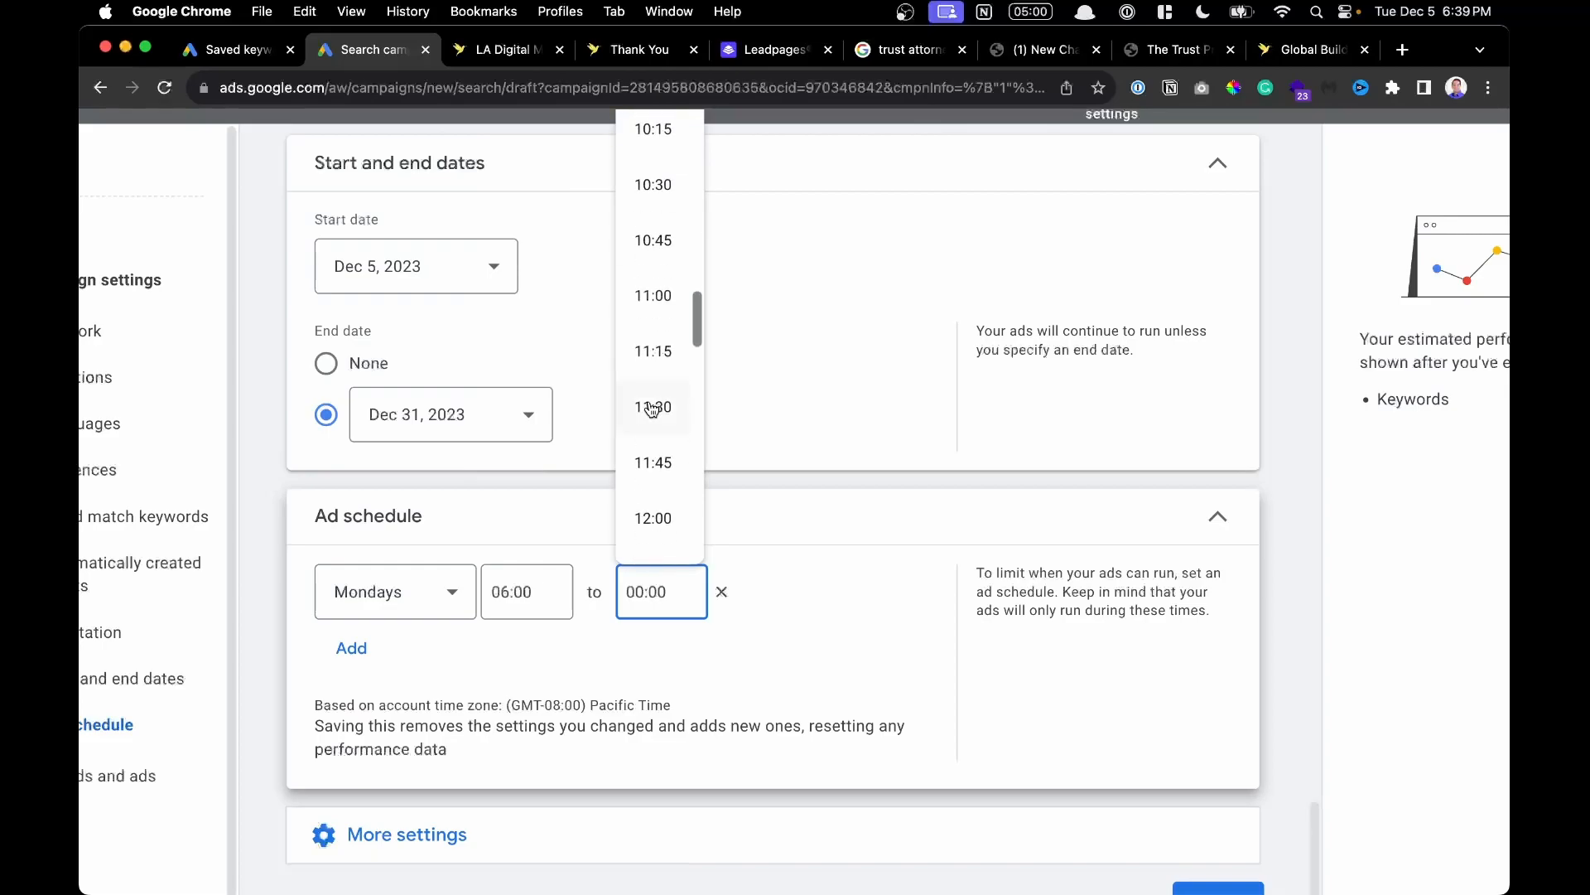
{"action": "left_click", "coordinate": [670, 305]}
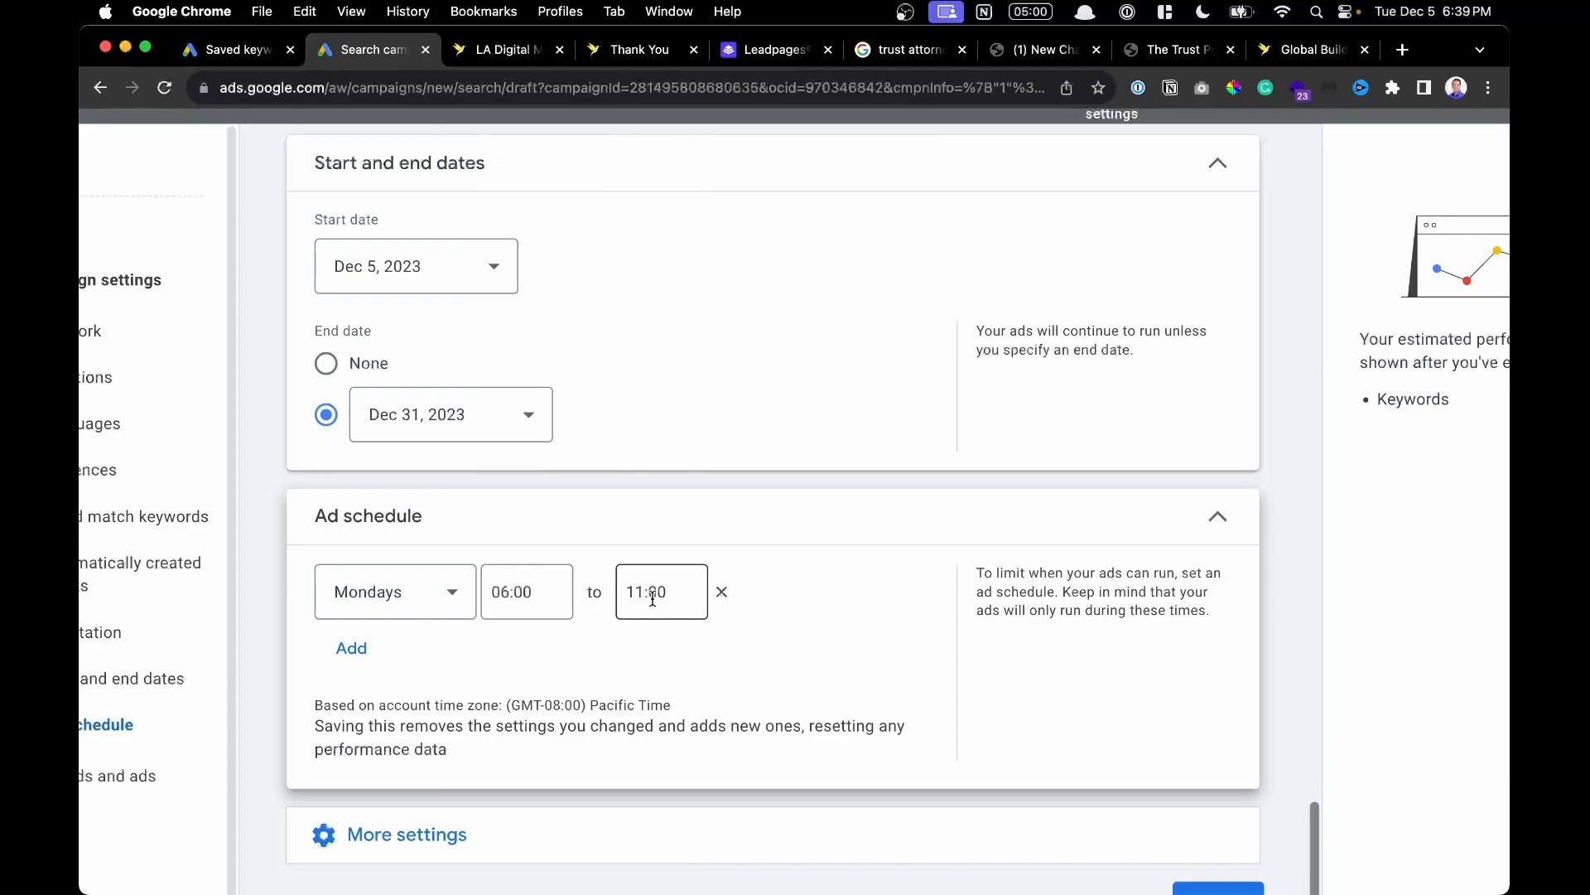
{"action": "scroll", "coordinate": [653, 598], "scroll_direction": "down", "scroll_amount": 2}
{"action": "left_click", "coordinate": [668, 518]}
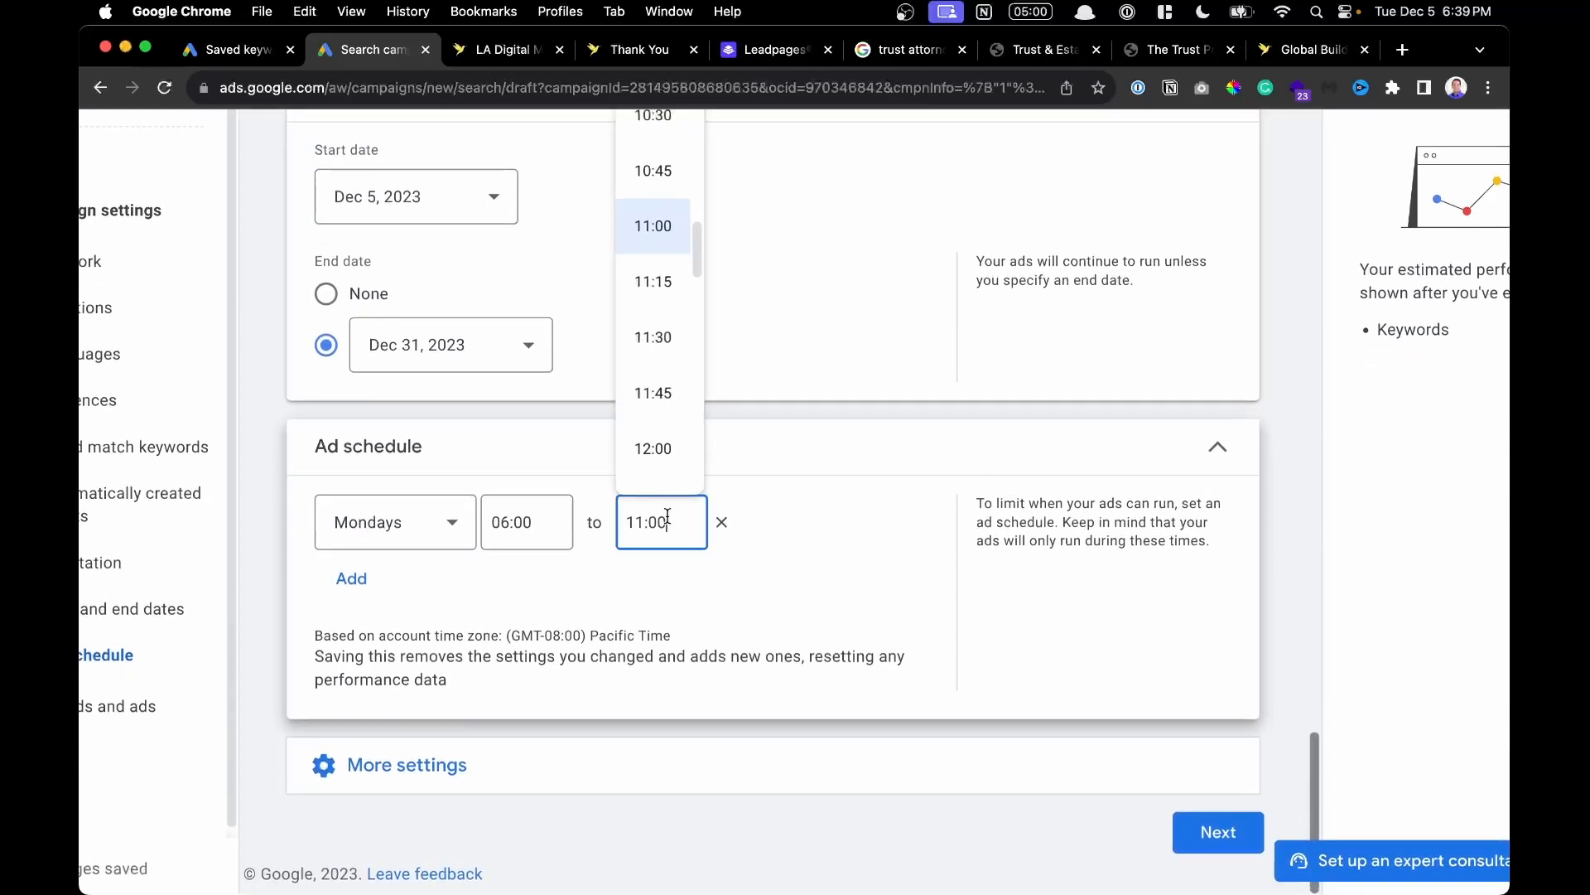
Set the Monday ad schedule's end time to 19:00 and add another ad schedule row.
{"action": "scroll", "coordinate": [686, 412], "scroll_direction": "down", "scroll_amount": 12}
{"action": "scroll", "coordinate": [686, 411], "scroll_direction": "down", "scroll_amount": 6}
{"action": "left_click", "coordinate": [651, 365]}
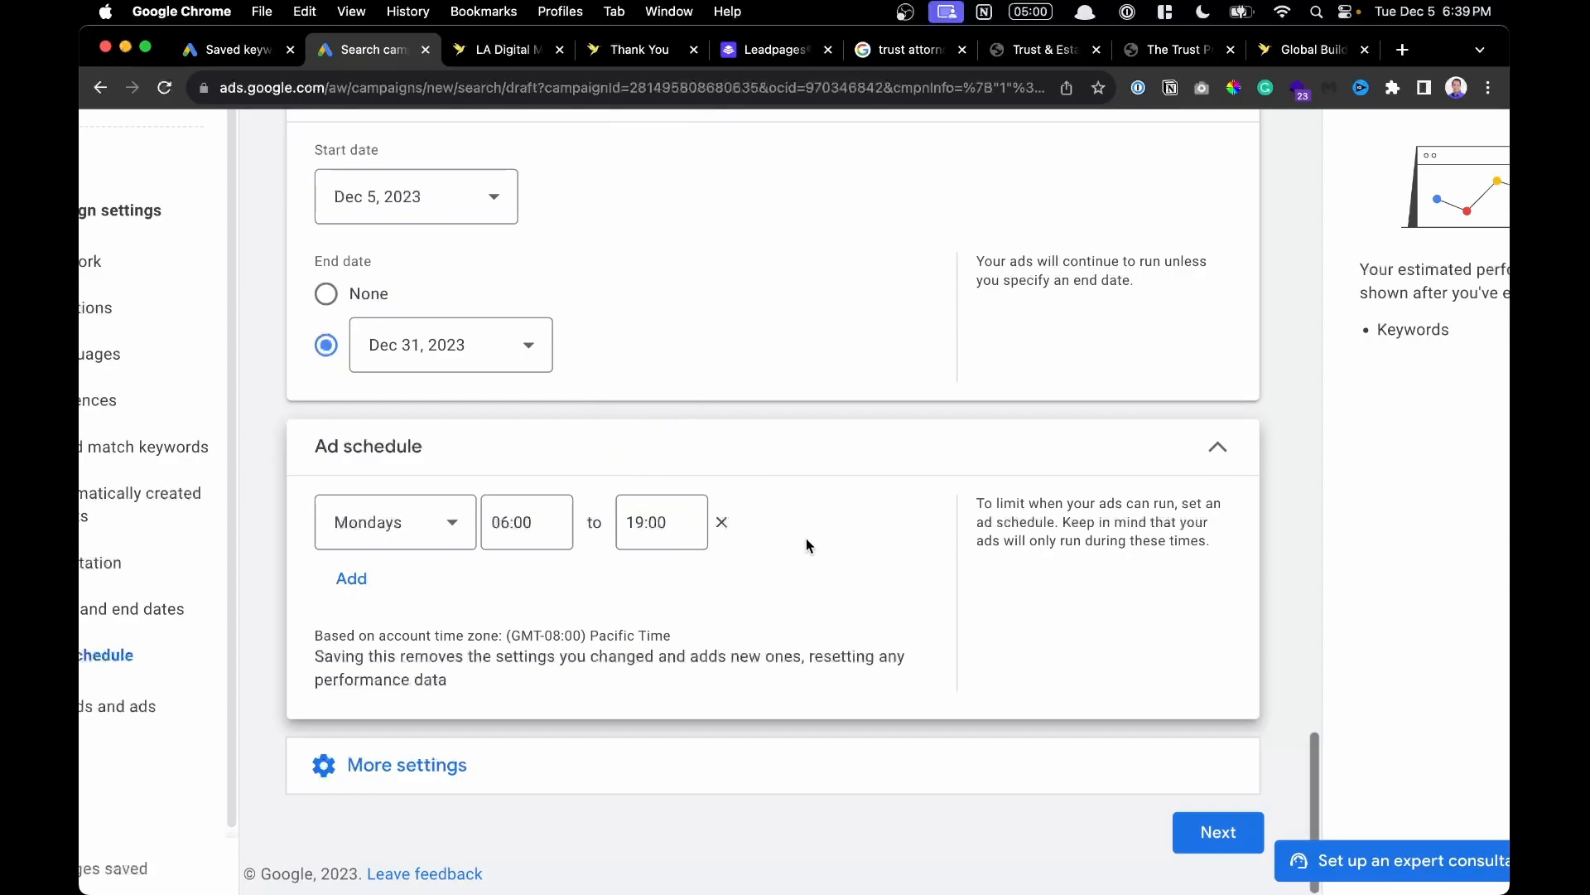
{"action": "left_click", "coordinate": [352, 578]}
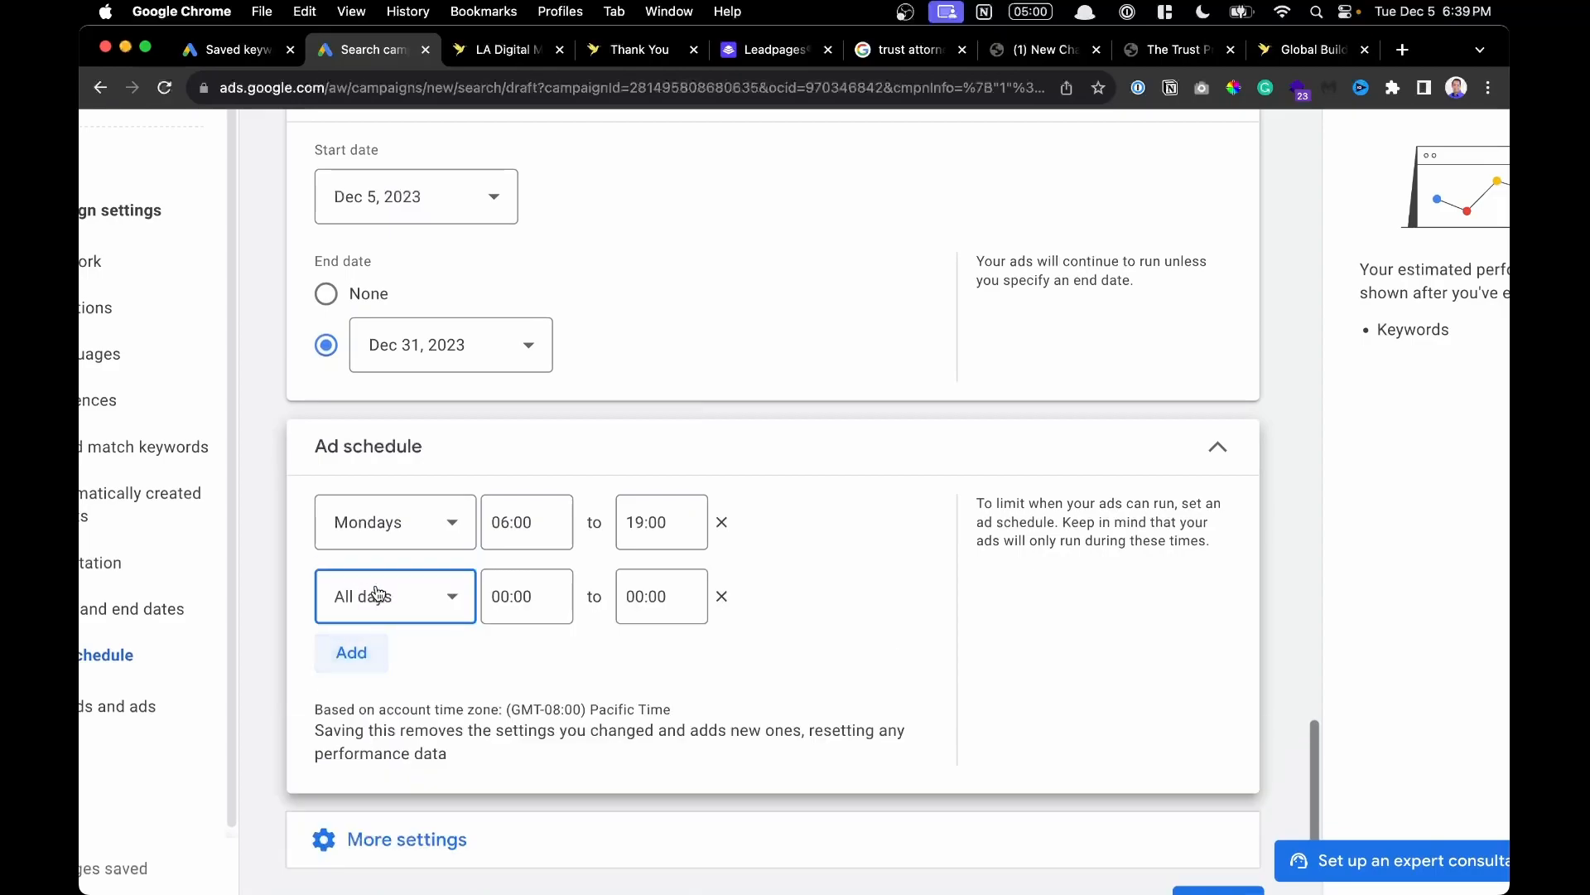
{"action": "left_click", "coordinate": [381, 595]}
{"action": "left_click", "coordinate": [952, 557]}
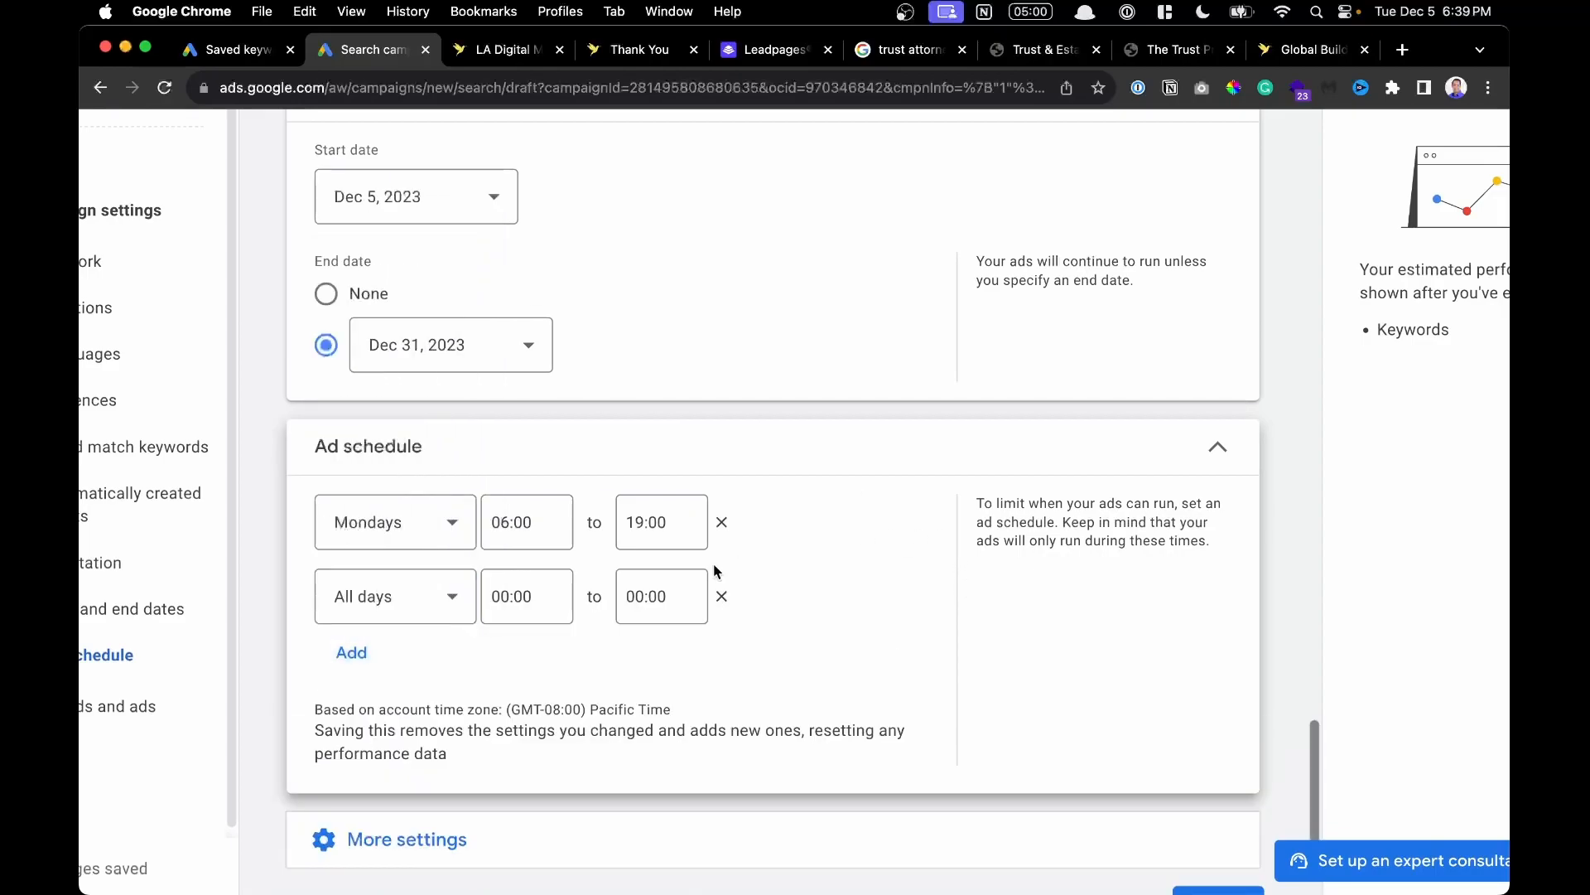
Remove both ad schedule rows, expand the additional campaign settings, and continue to the keywords and ads section.
{"action": "left_click", "coordinate": [722, 597]}
{"action": "left_click", "coordinate": [723, 524]}
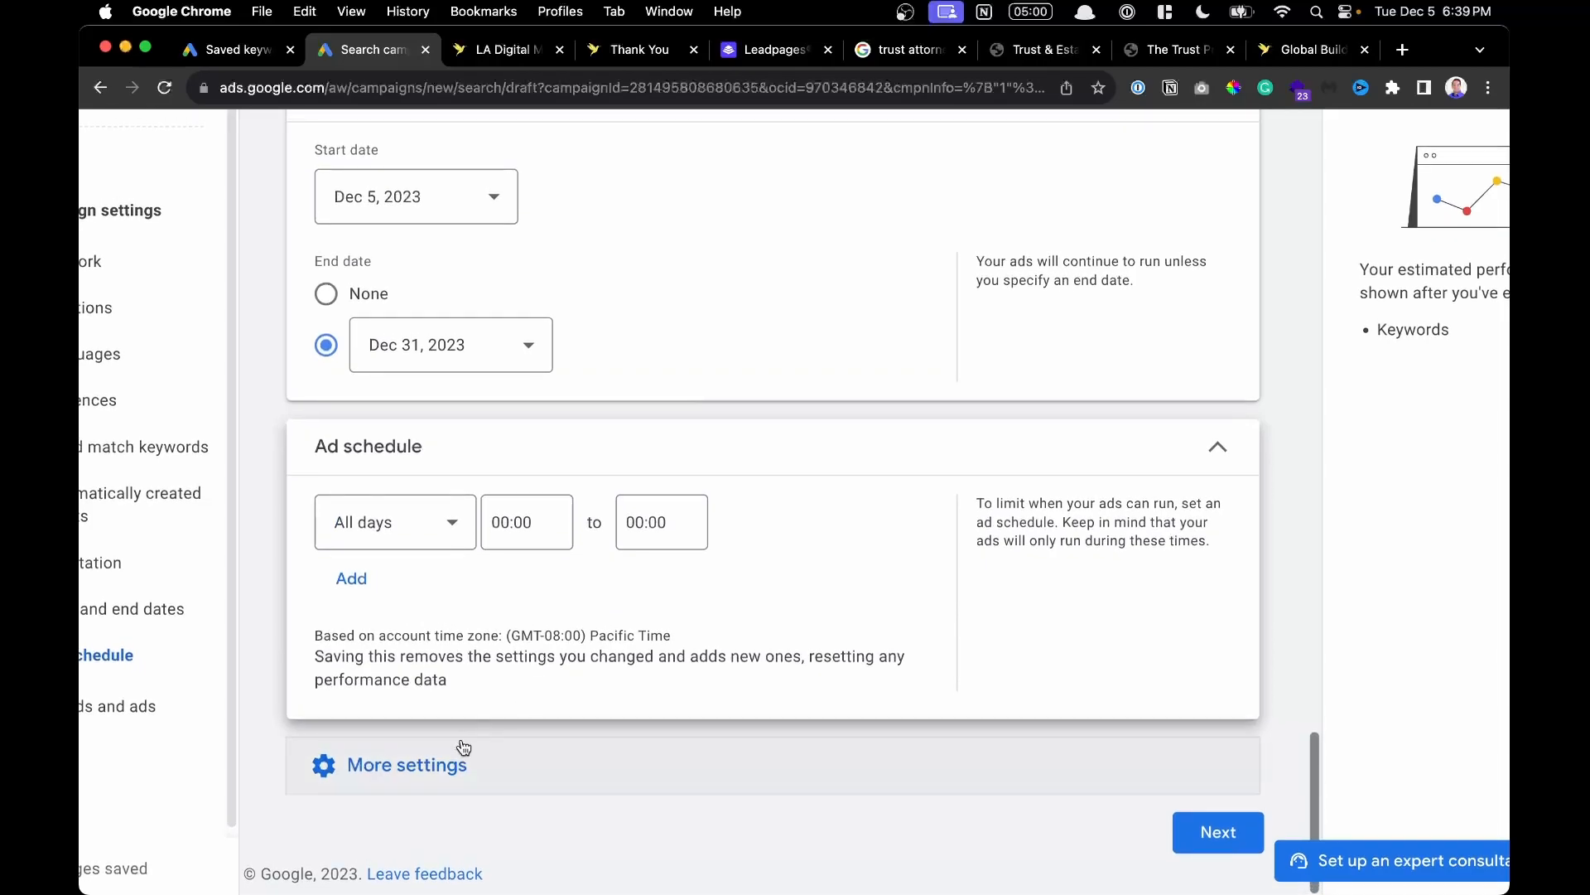
{"action": "left_click", "coordinate": [447, 763]}
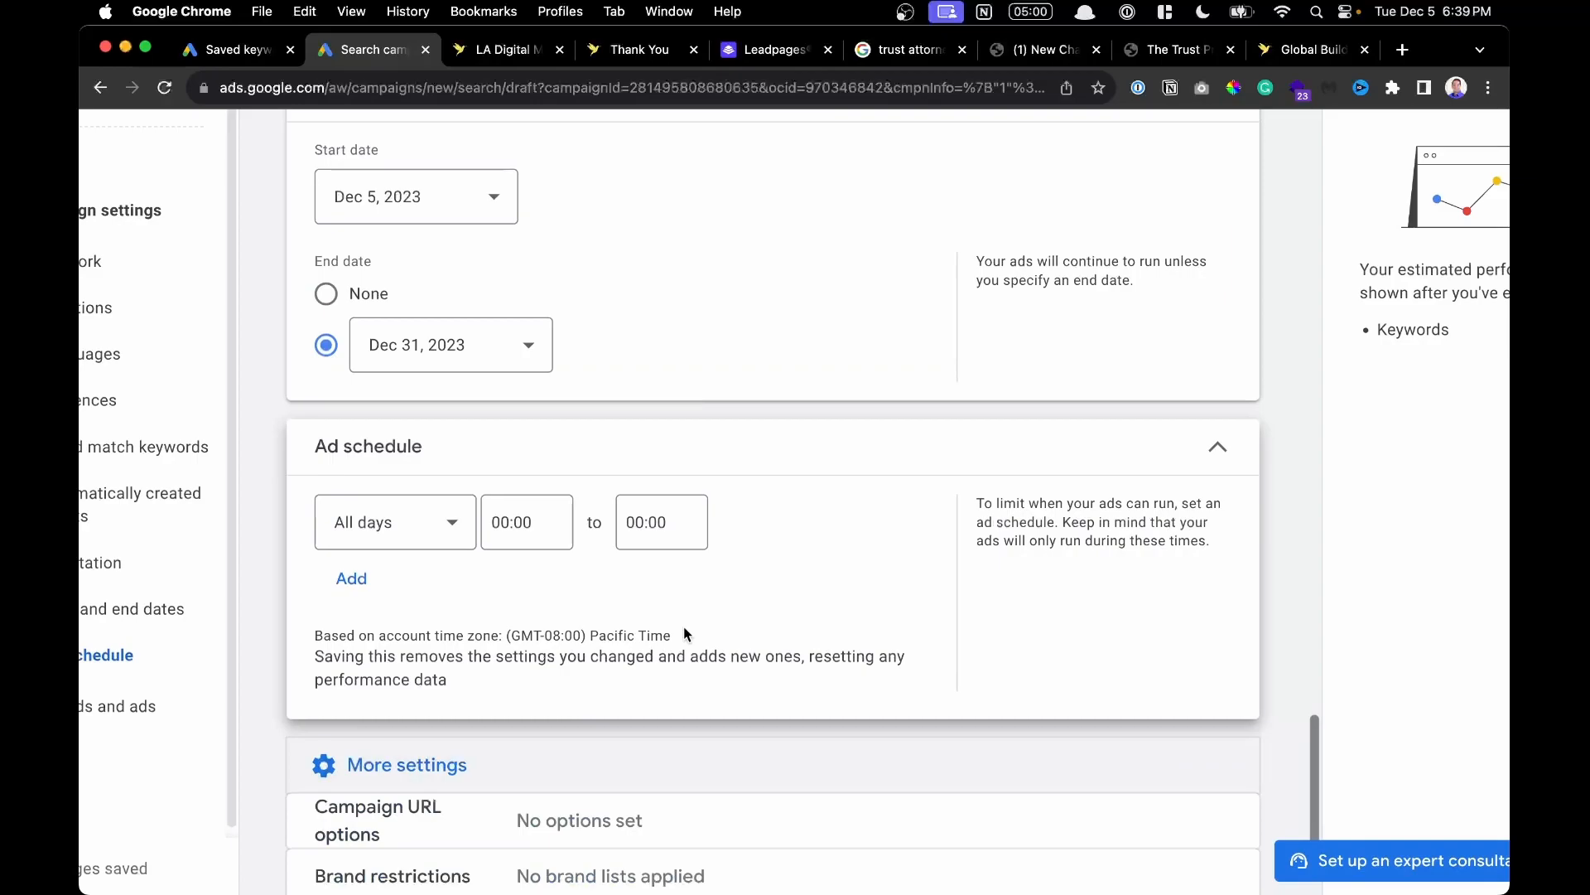
{"action": "scroll", "coordinate": [685, 632], "scroll_direction": "down", "scroll_amount": 2}
{"action": "left_click", "coordinate": [1220, 835]}
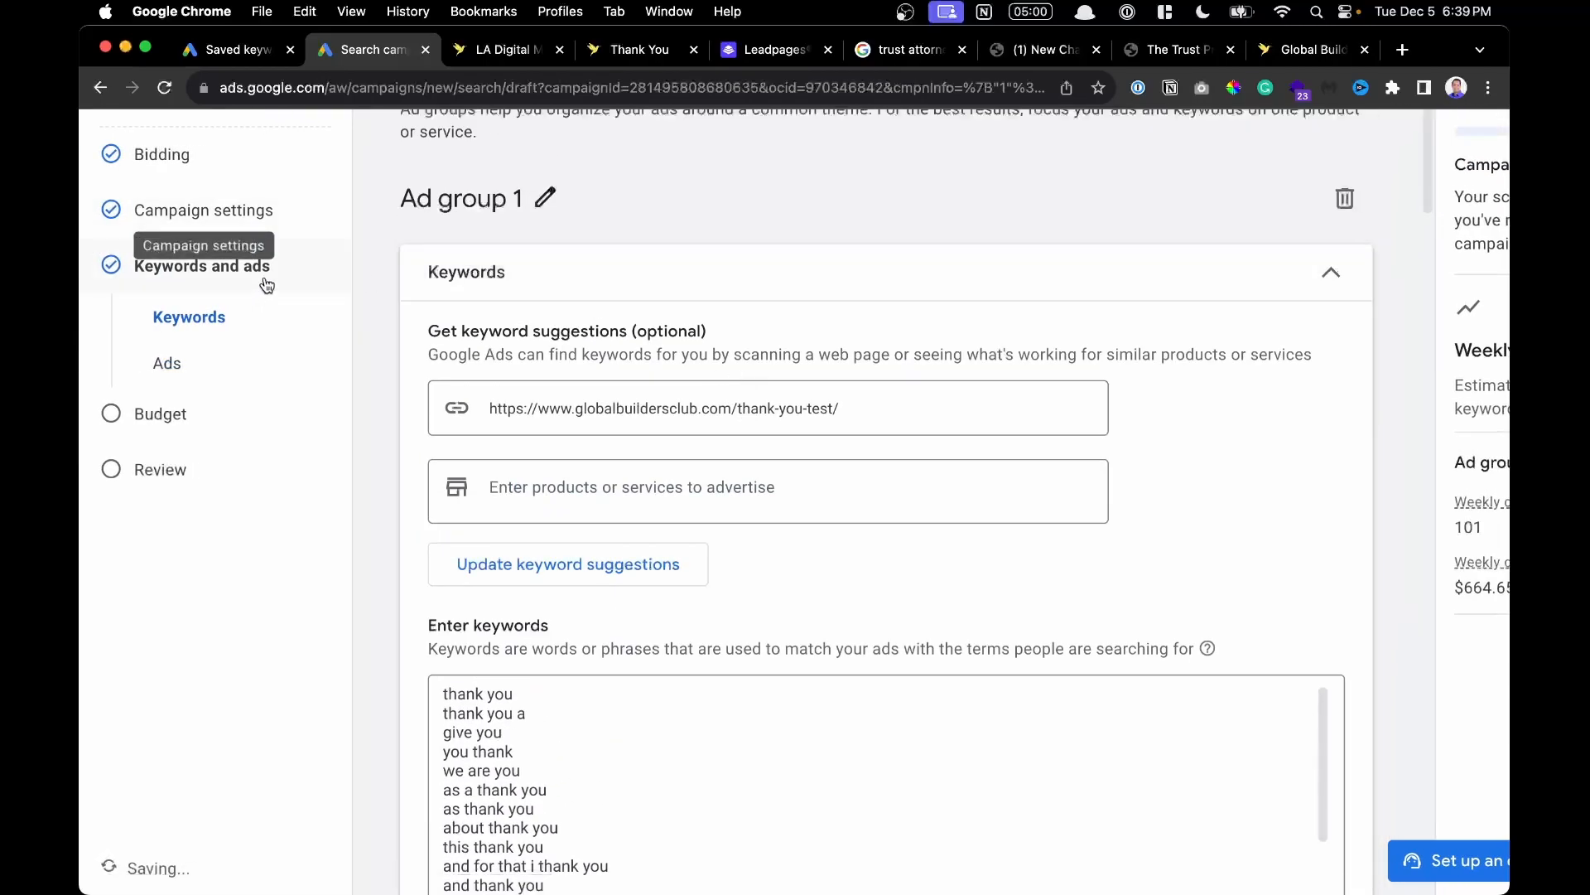
Clear all the suggested "thank you" keywords from Ad group 1's keyword list.
{"action": "scroll", "coordinate": [612, 327], "scroll_direction": "down", "scroll_amount": 1}
{"action": "scroll", "coordinate": [611, 332], "scroll_direction": "down", "scroll_amount": 1}
{"action": "left_click", "coordinate": [738, 326]}
{"action": "left_click_drag", "start_coordinate": [881, 325], "coordinate": [440, 327]}
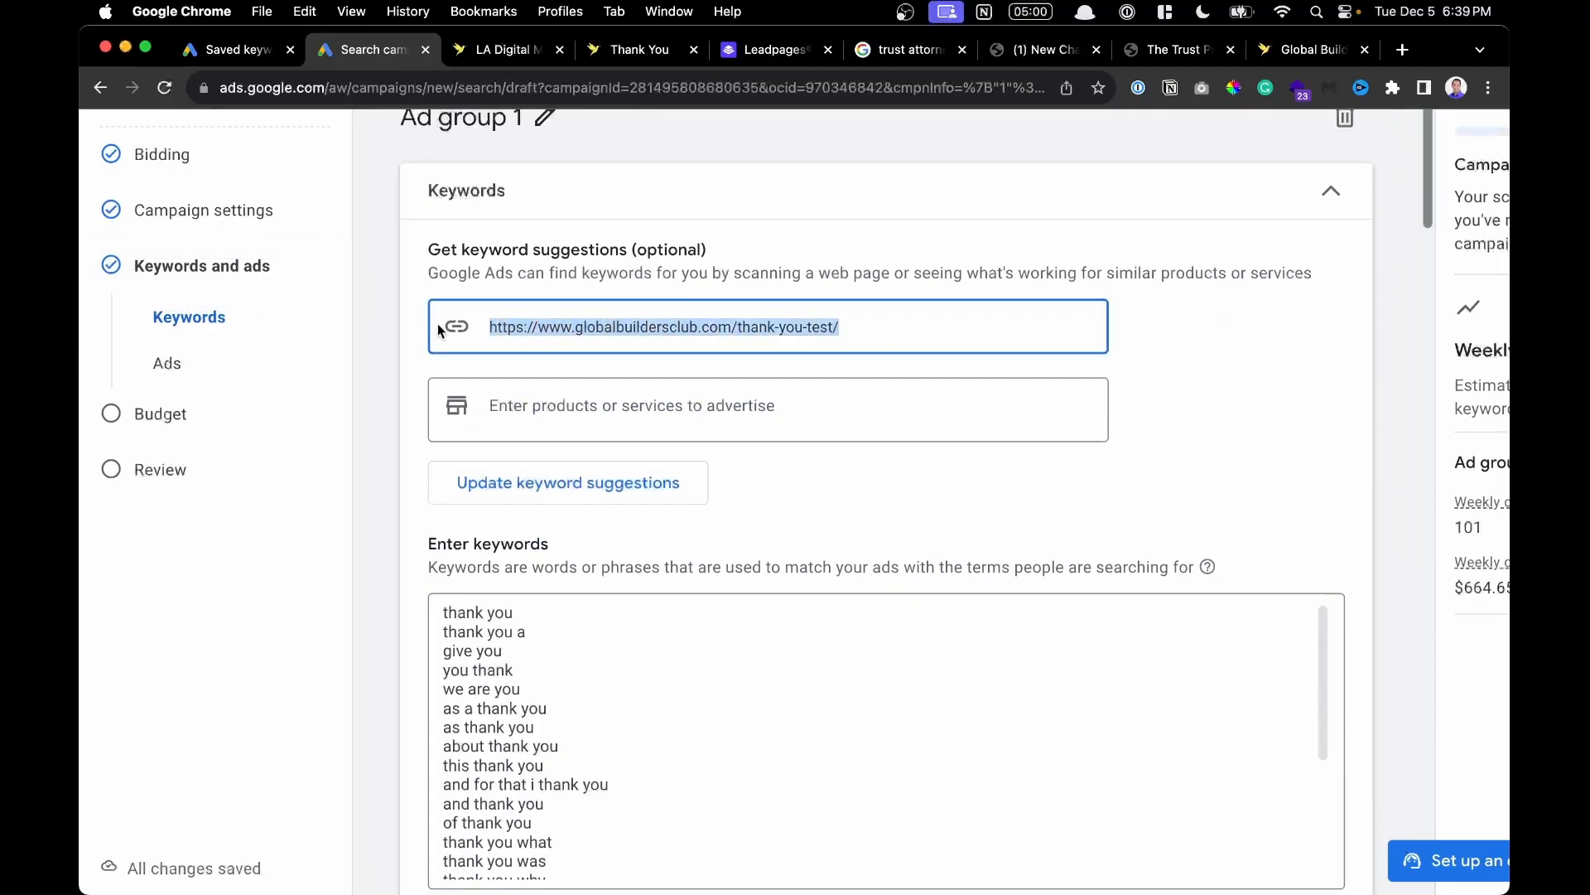
{"action": "scroll", "coordinate": [643, 361], "scroll_direction": "down", "scroll_amount": 2}
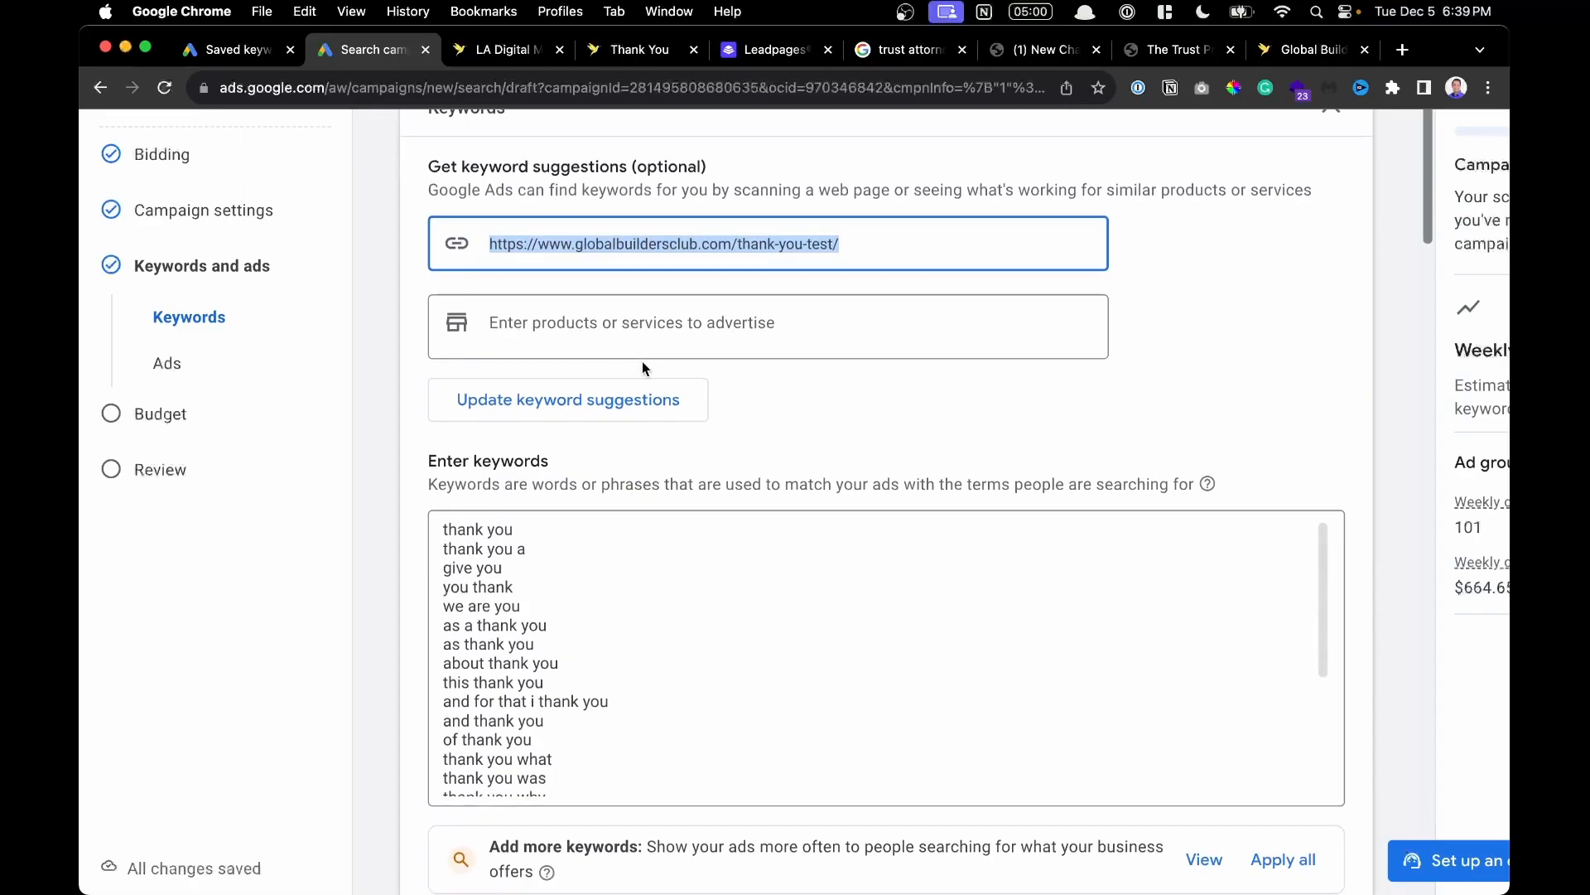
{"action": "scroll", "coordinate": [642, 361], "scroll_direction": "down", "scroll_amount": 3}
{"action": "left_click", "coordinate": [570, 440]}
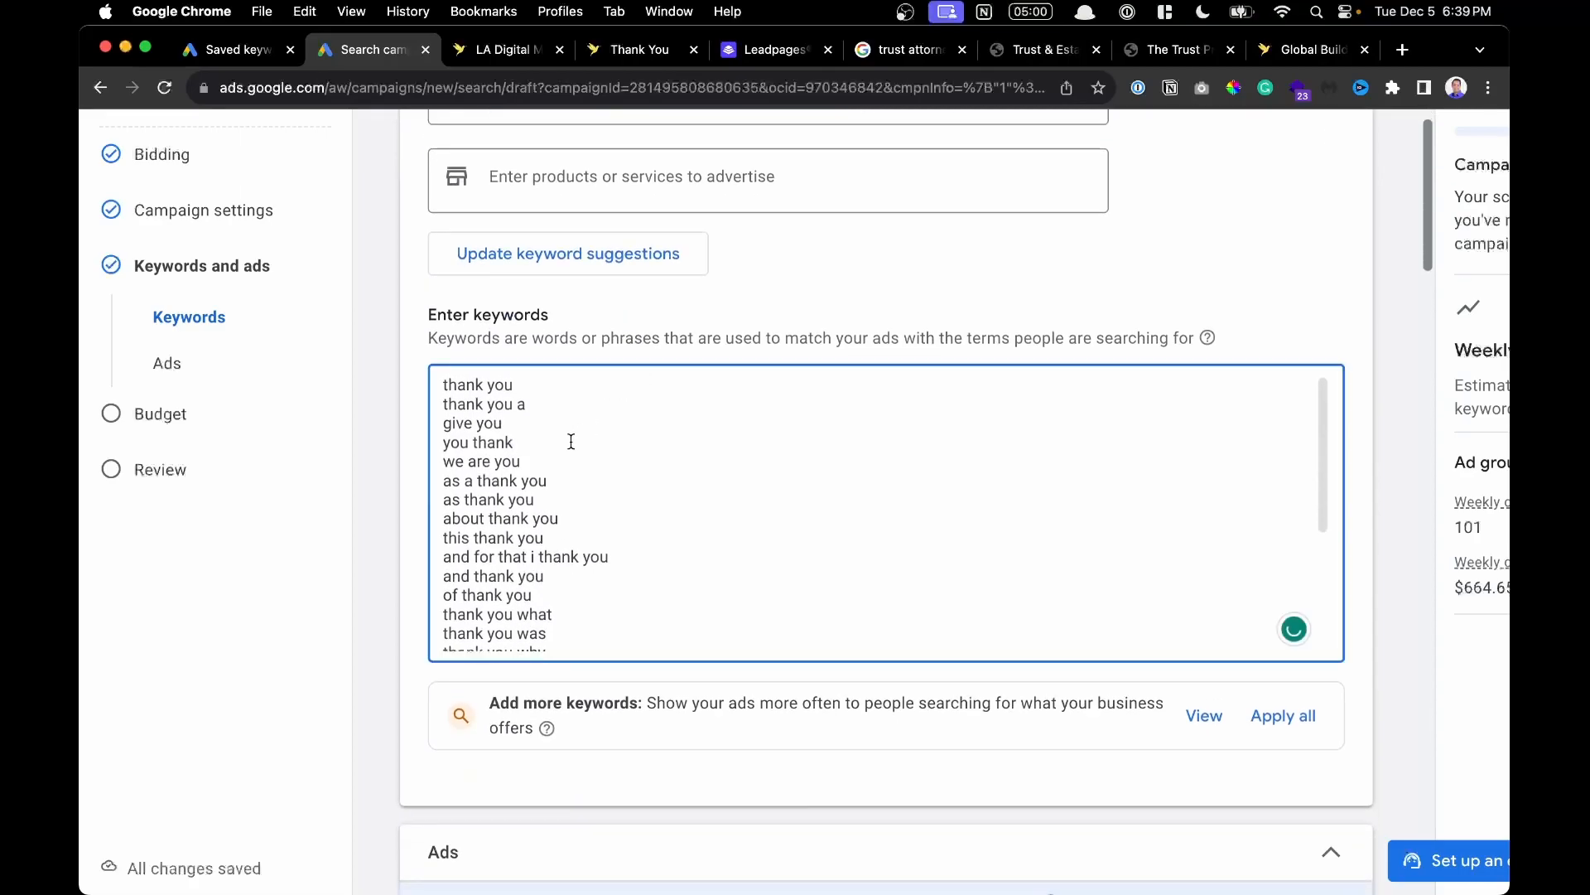
{"action": "scroll", "coordinate": [571, 497], "scroll_direction": "down", "scroll_amount": 3}
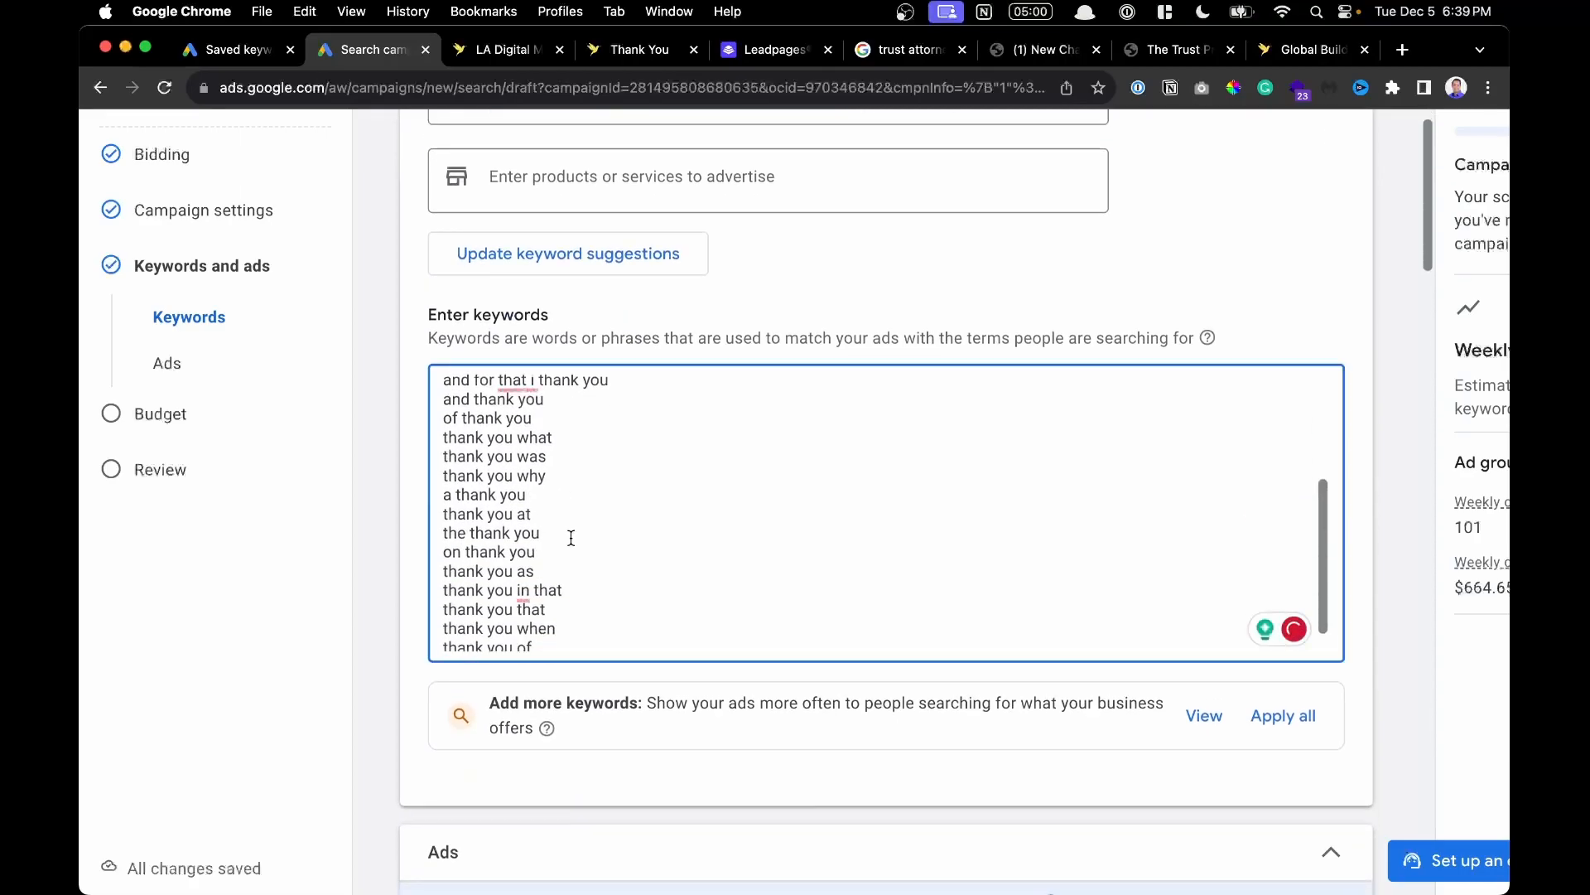
{"action": "scroll", "coordinate": [571, 538], "scroll_direction": "down", "scroll_amount": 5}
{"action": "scroll", "coordinate": [570, 535], "scroll_direction": "up", "scroll_amount": 5}
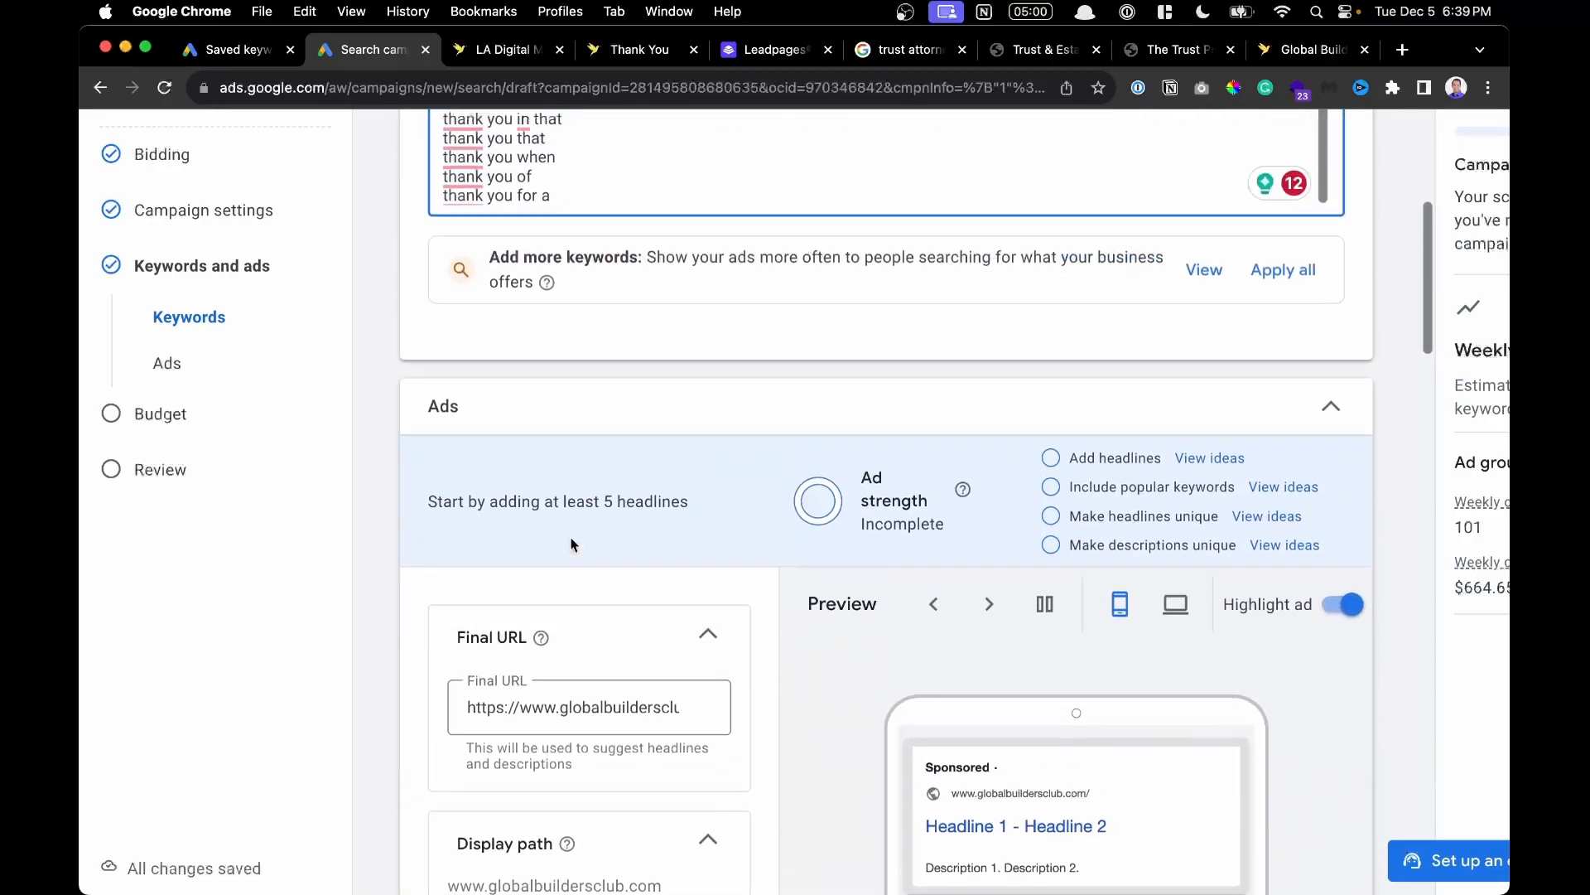
{"action": "key", "text": "super+a"}
{"action": "key", "text": "BackSpace"}
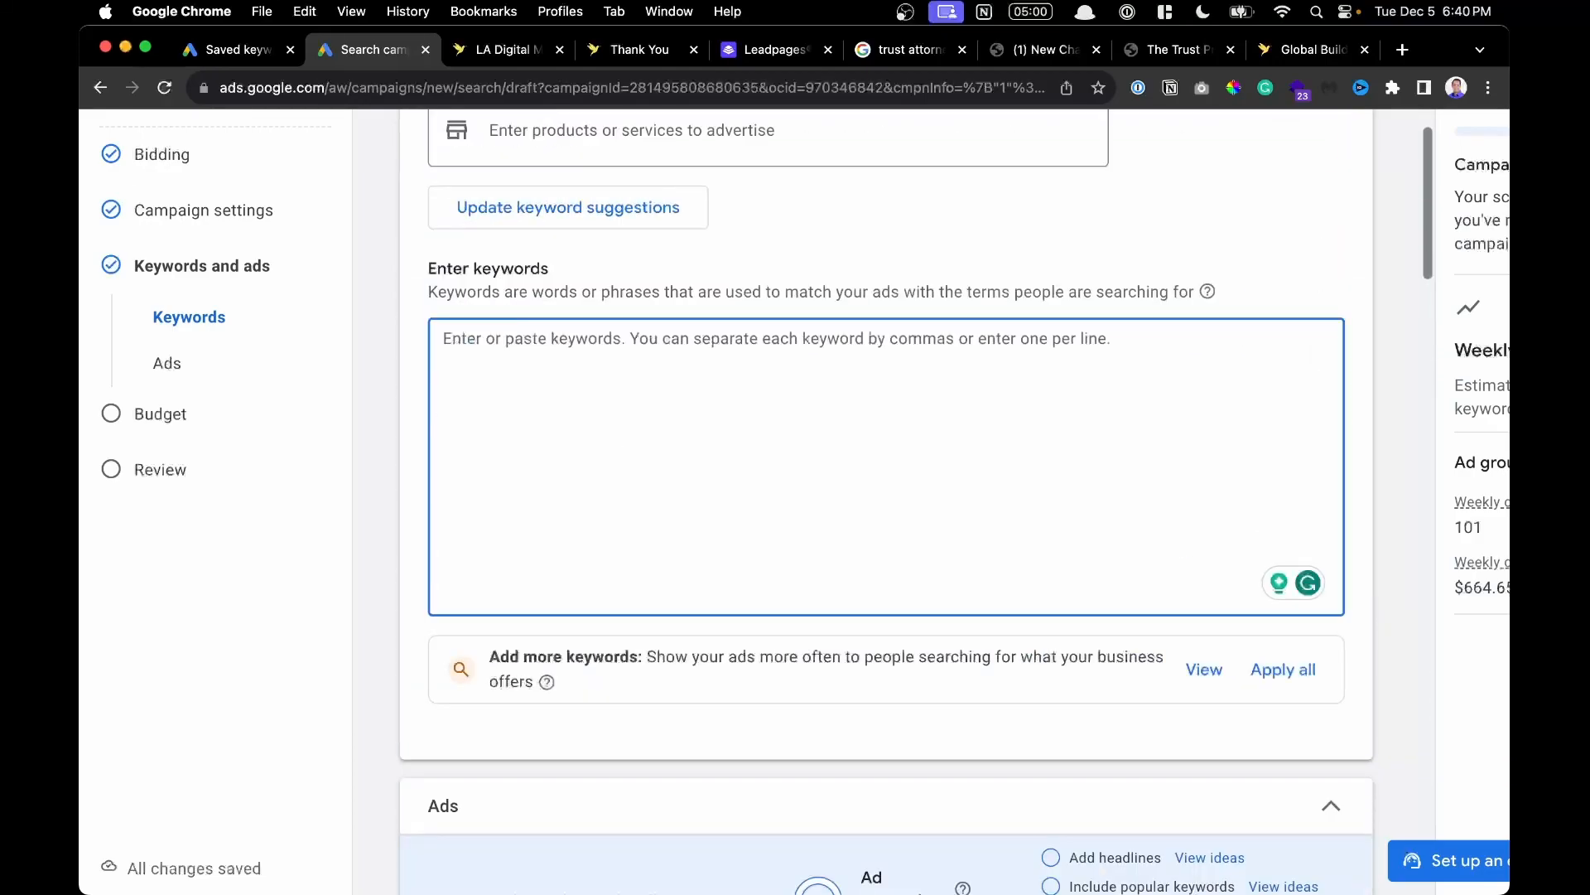
Copy "estate planning attorney" from the saved keywords in the keyword plan into the ad group's keyword list.
{"action": "left_click", "coordinate": [225, 49]}
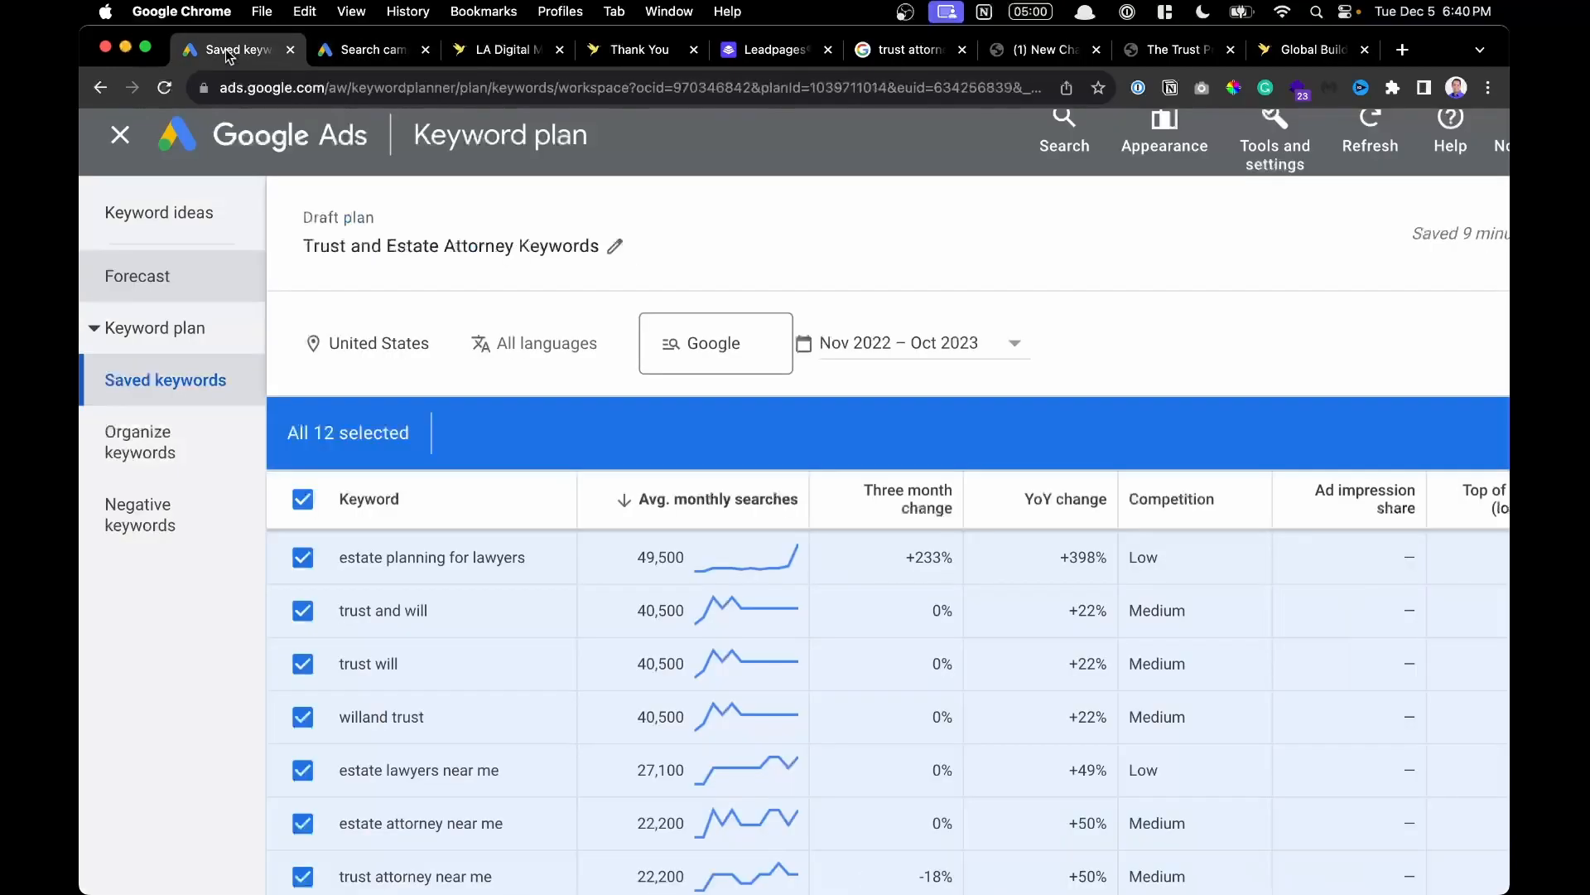
{"action": "scroll", "coordinate": [227, 450], "scroll_direction": "down", "scroll_amount": 3}
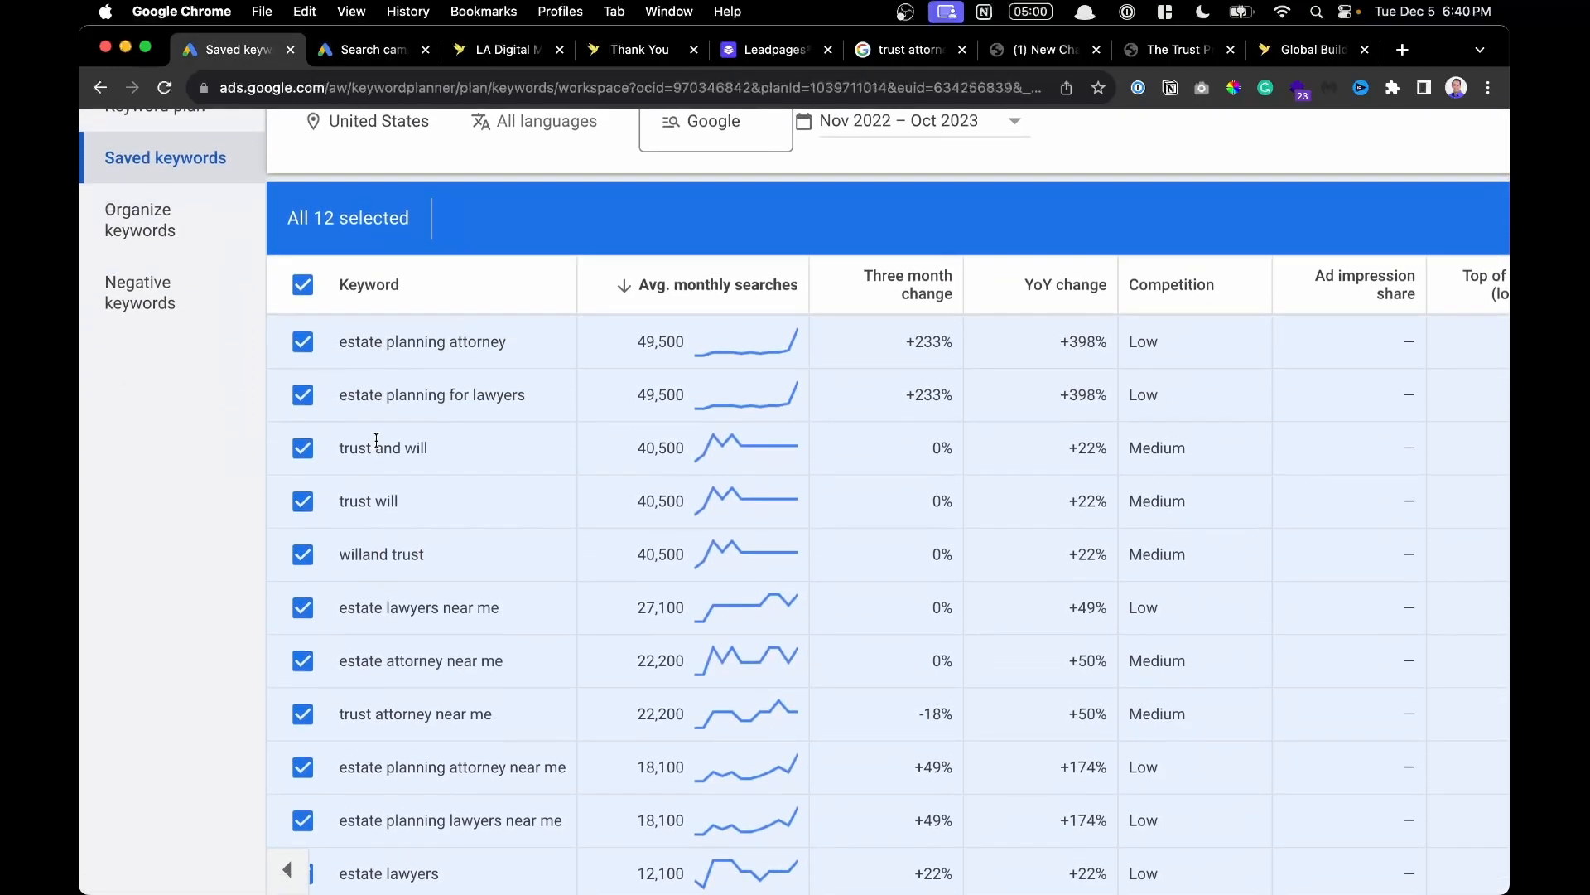
{"action": "scroll", "coordinate": [375, 447], "scroll_direction": "up", "scroll_amount": 2}
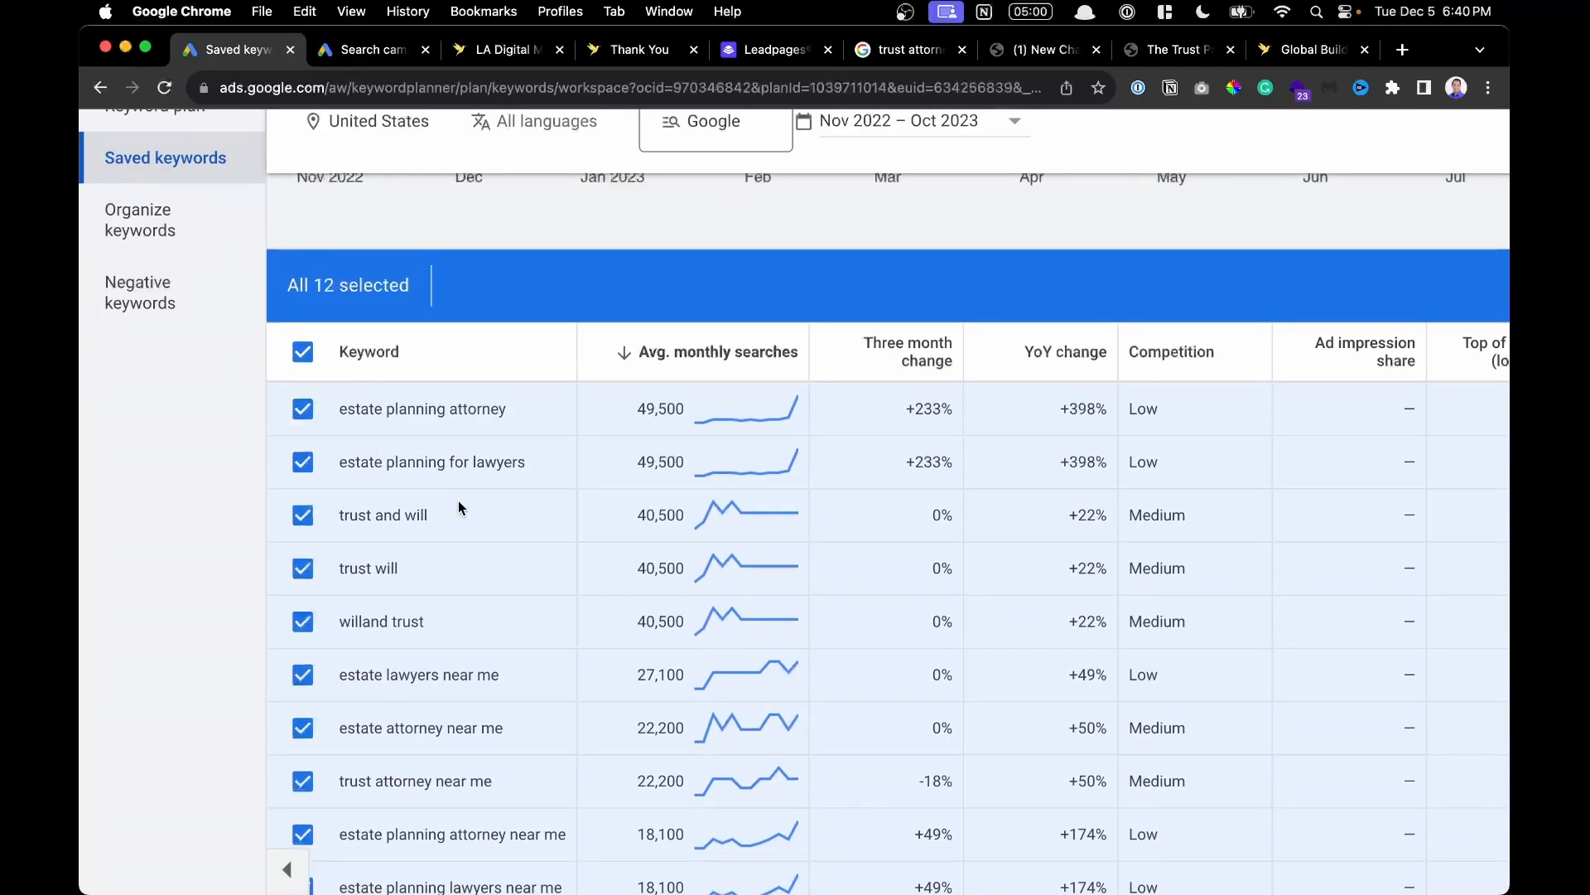
{"action": "scroll", "coordinate": [459, 501], "scroll_direction": "right", "scroll_amount": 5}
{"action": "scroll", "coordinate": [458, 500], "scroll_direction": "left", "scroll_amount": 5}
{"action": "left_click_drag", "start_coordinate": [501, 407], "coordinate": [313, 406]}
{"action": "key", "text": "super+c"}
{"action": "left_click", "coordinate": [373, 49]}
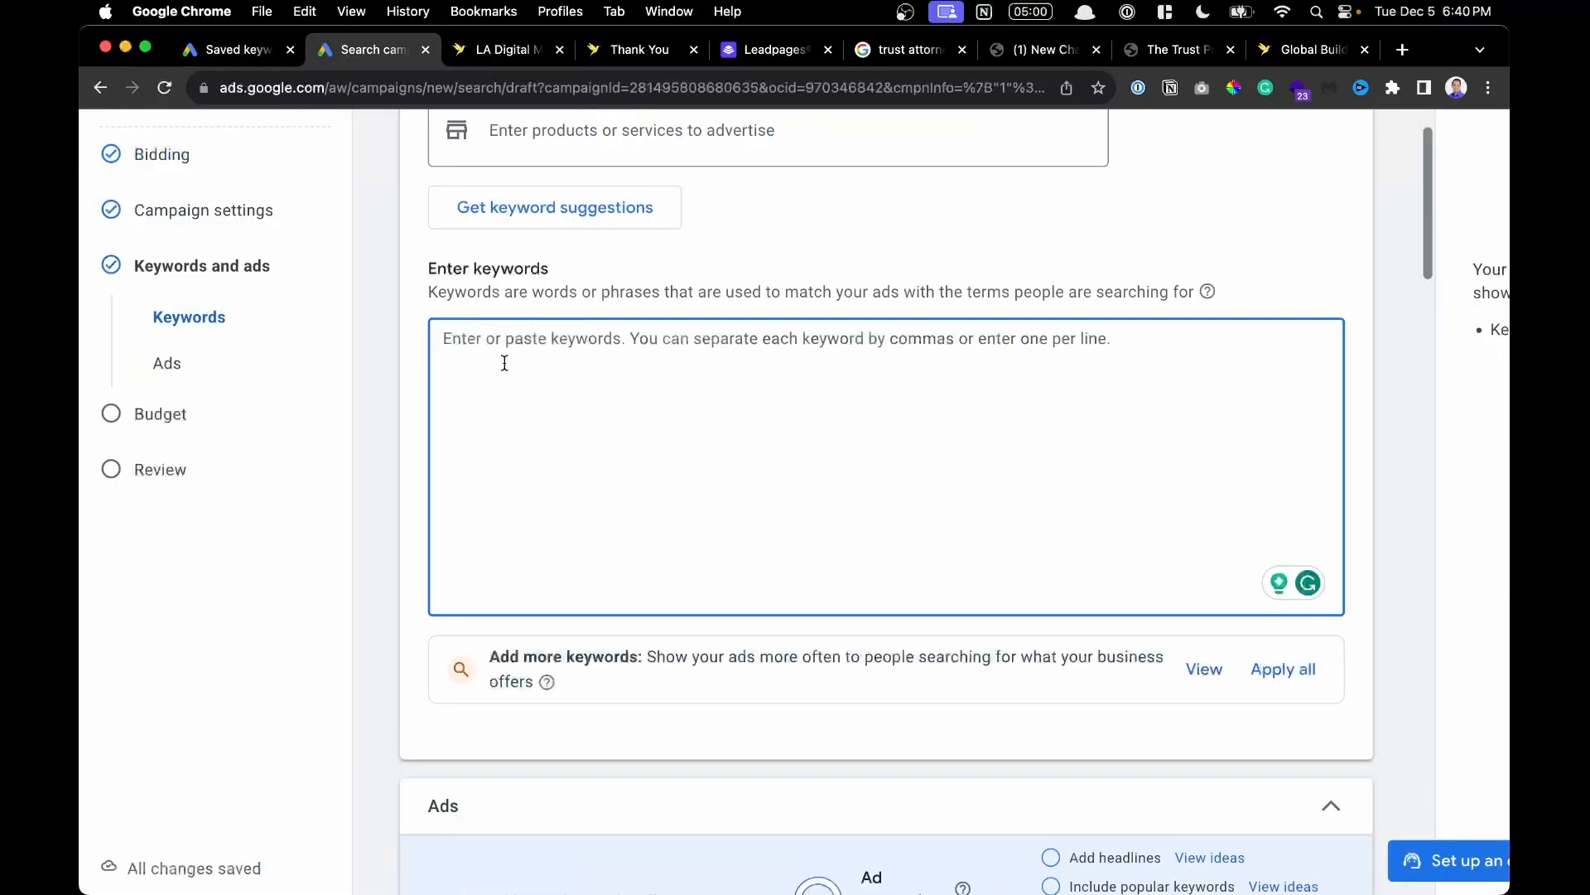
{"action": "key", "text": "super+v"}
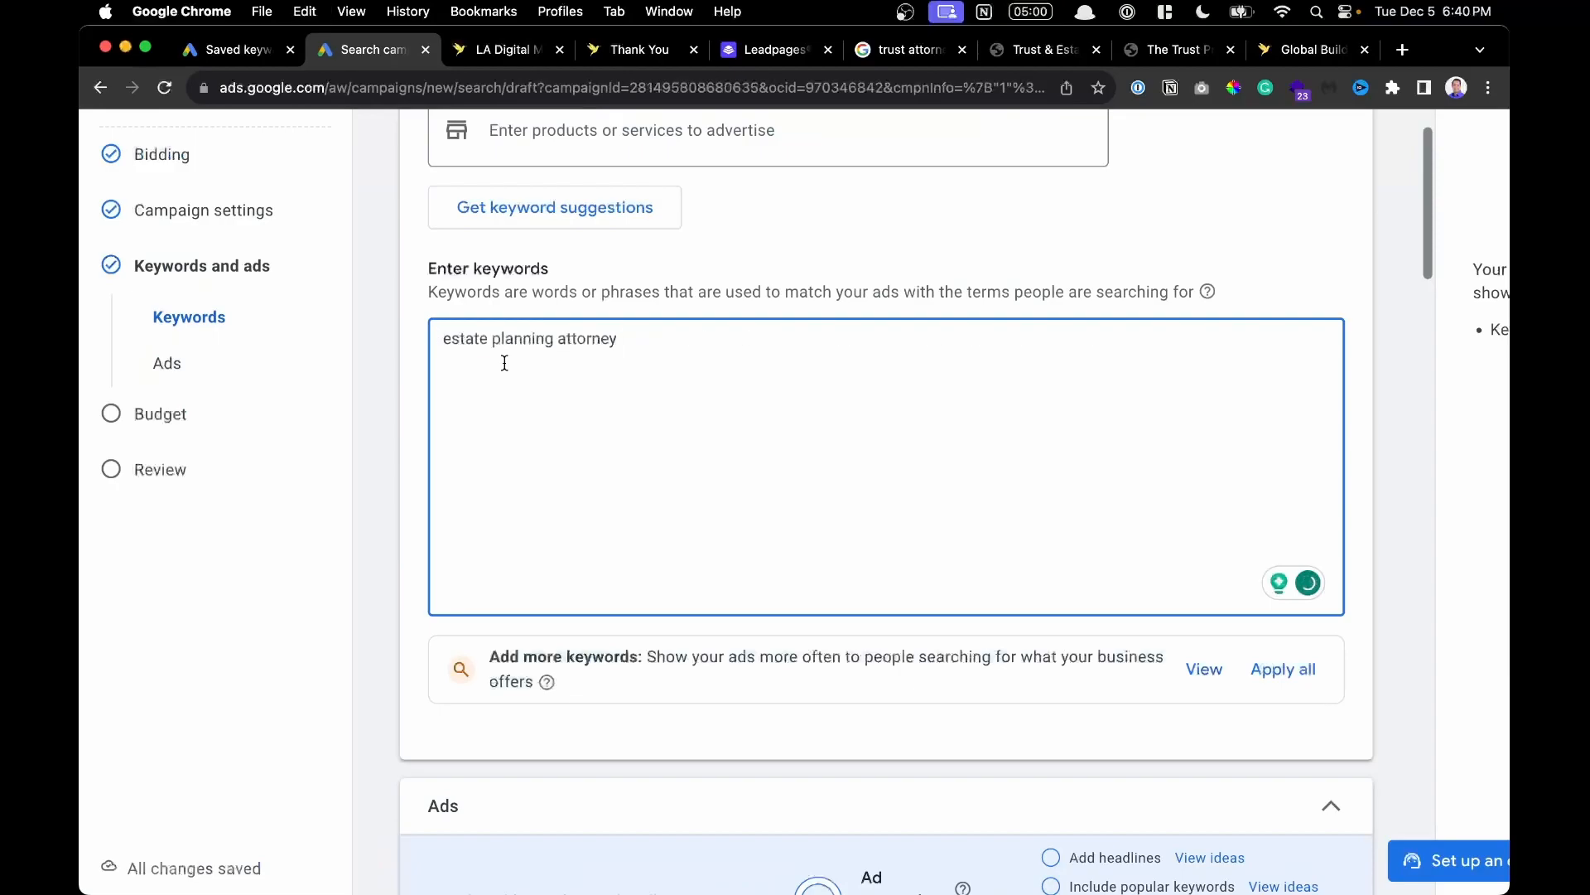
Add the phrase match "estate planning attorney" in quotes and the exact match [estate planning attorney] on separate keyword lines.
{"action": "key", "text": "Return"}
{"action": "type", "text": "\""}
{"action": "key", "text": "super+v"}
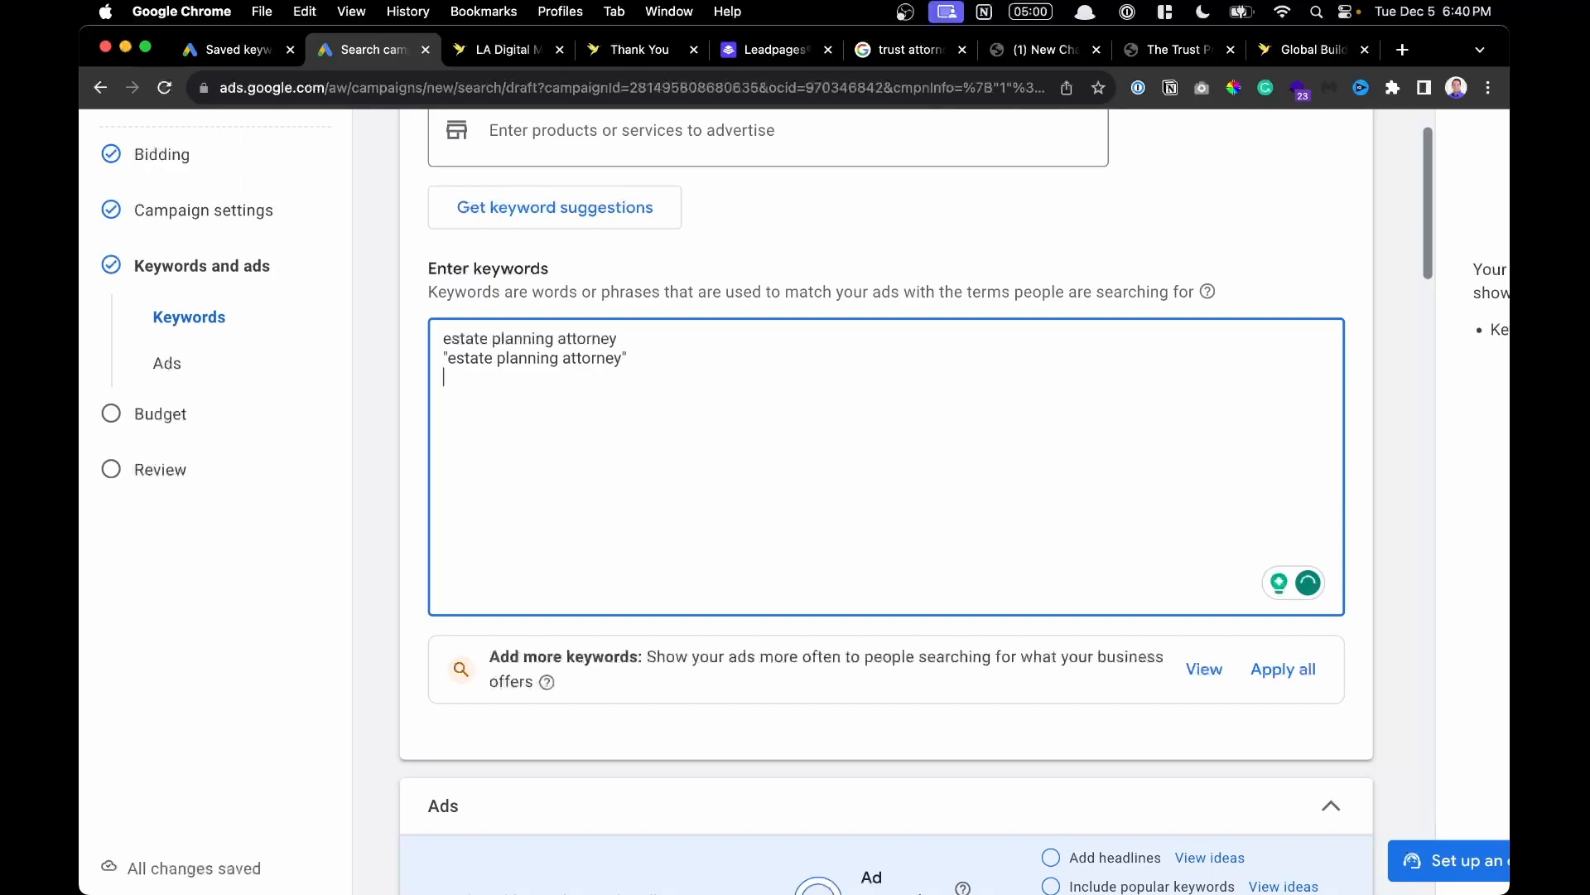
{"action": "type", "text": "["}
{"action": "key", "text": "super+v"}
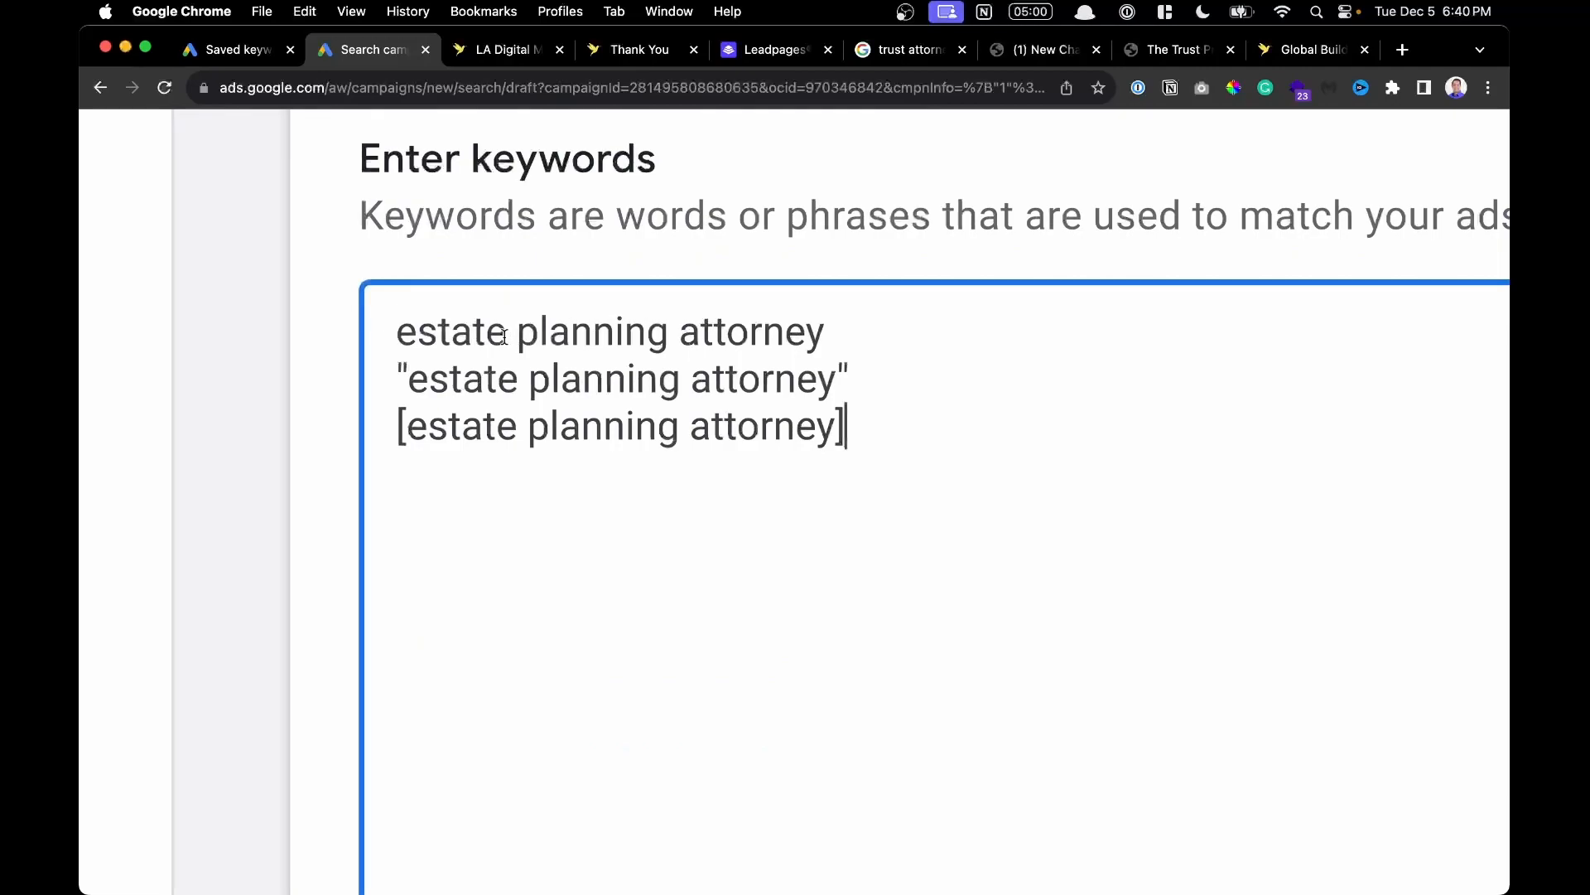
Prefix the unquoted estate planning attorney keyword with the label "Broad:".
{"action": "left_click", "coordinate": [414, 331]}
{"action": "left_click", "coordinate": [397, 332]}
{"action": "type", "text": "Broad"}
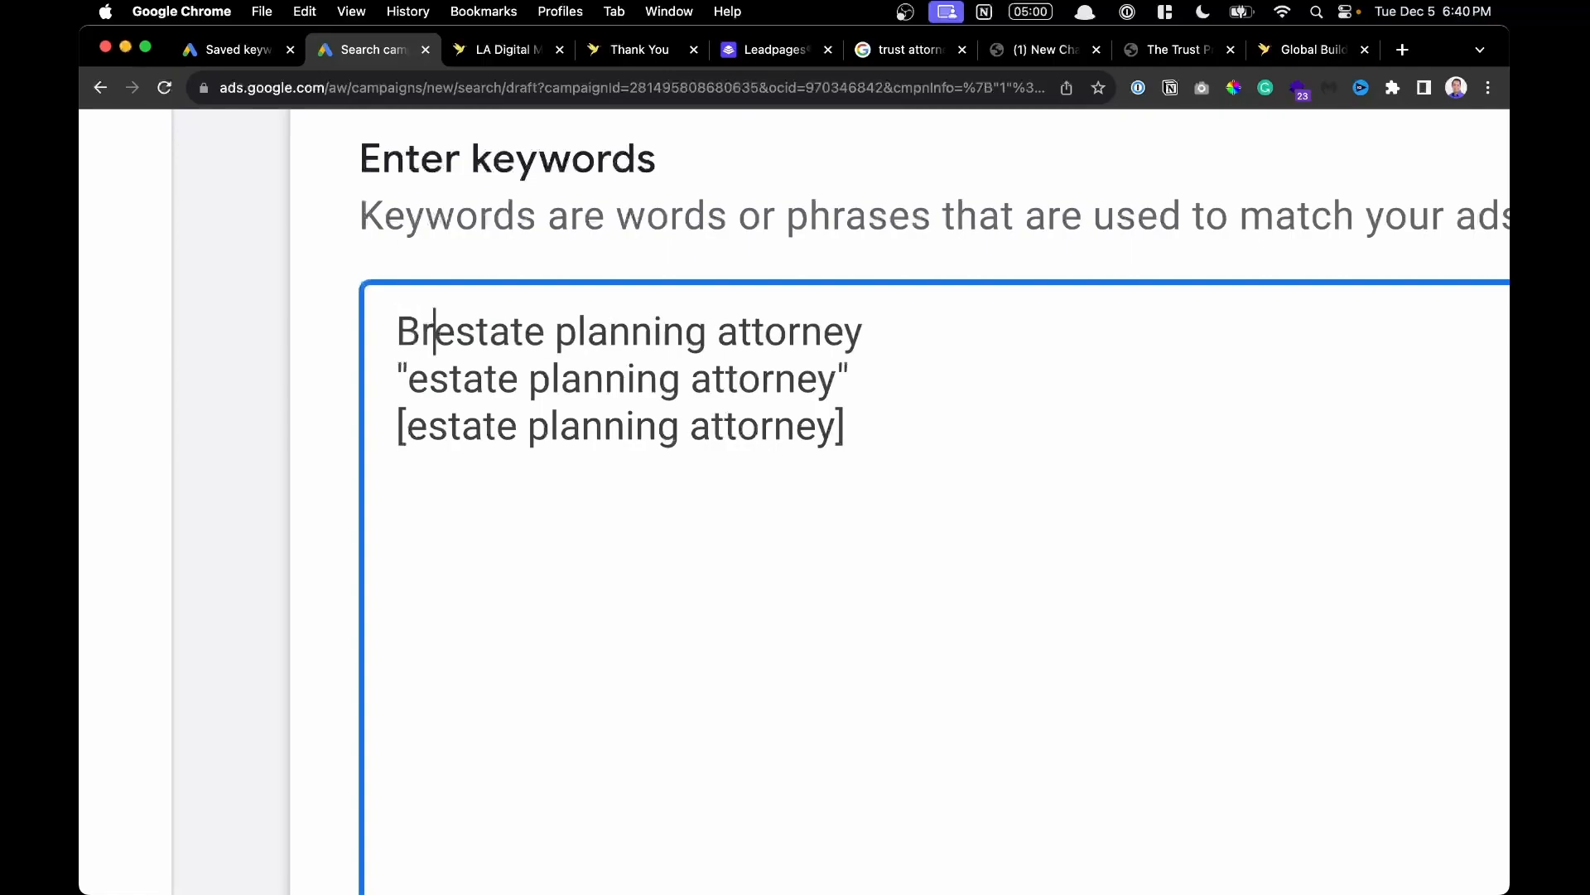
{"action": "key", "text": "Return"}
{"action": "key", "text": "BackSpace"}
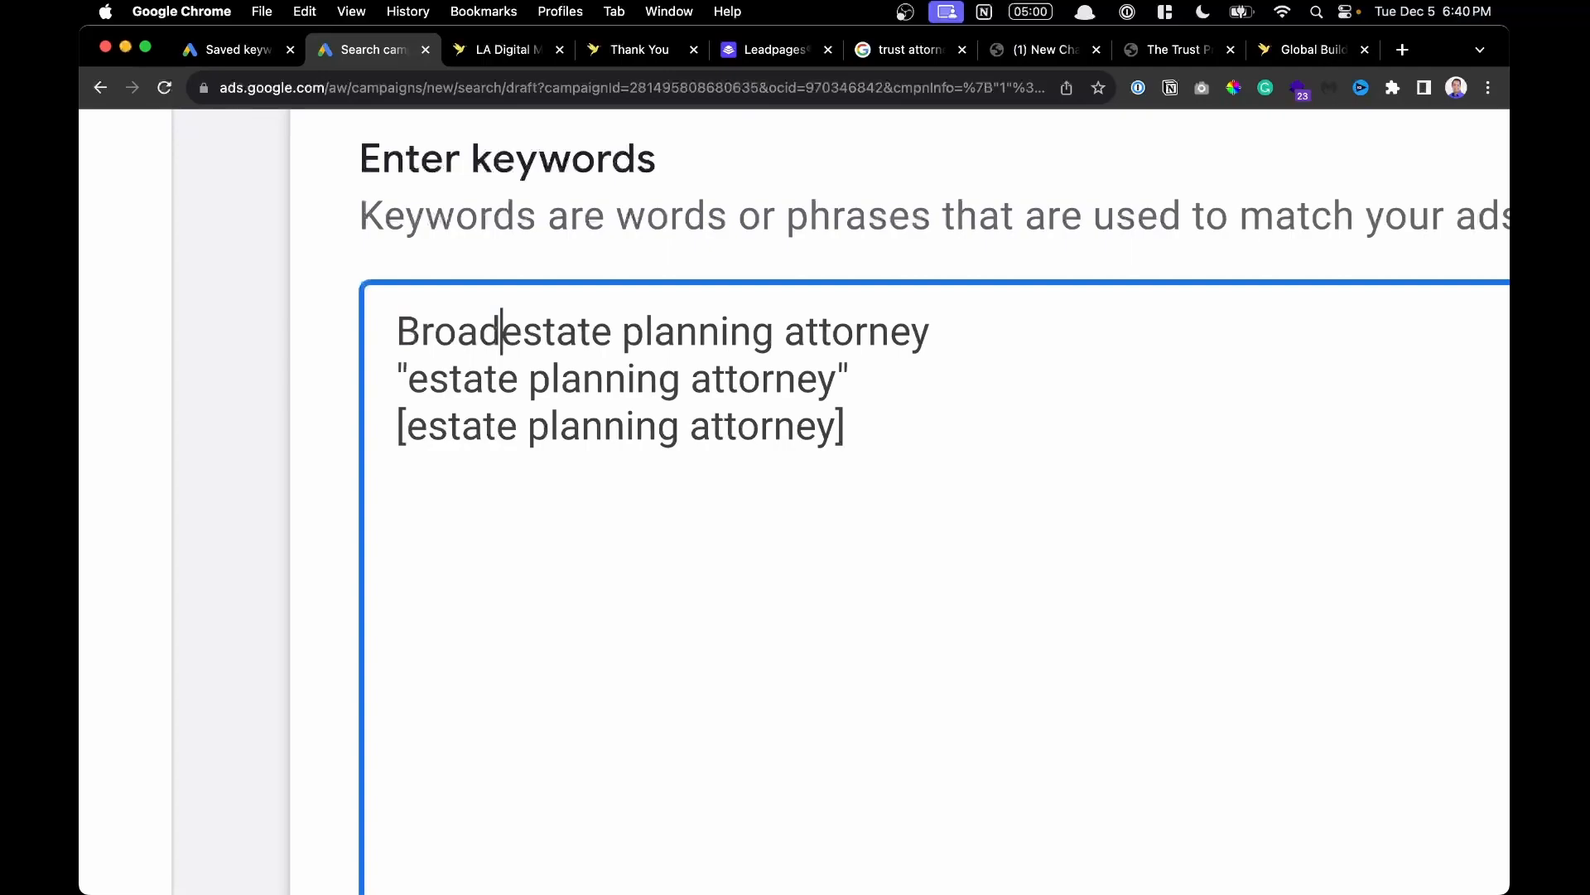
{"action": "type", "text": ":\""}
{"action": "left_click", "coordinate": [397, 331]}
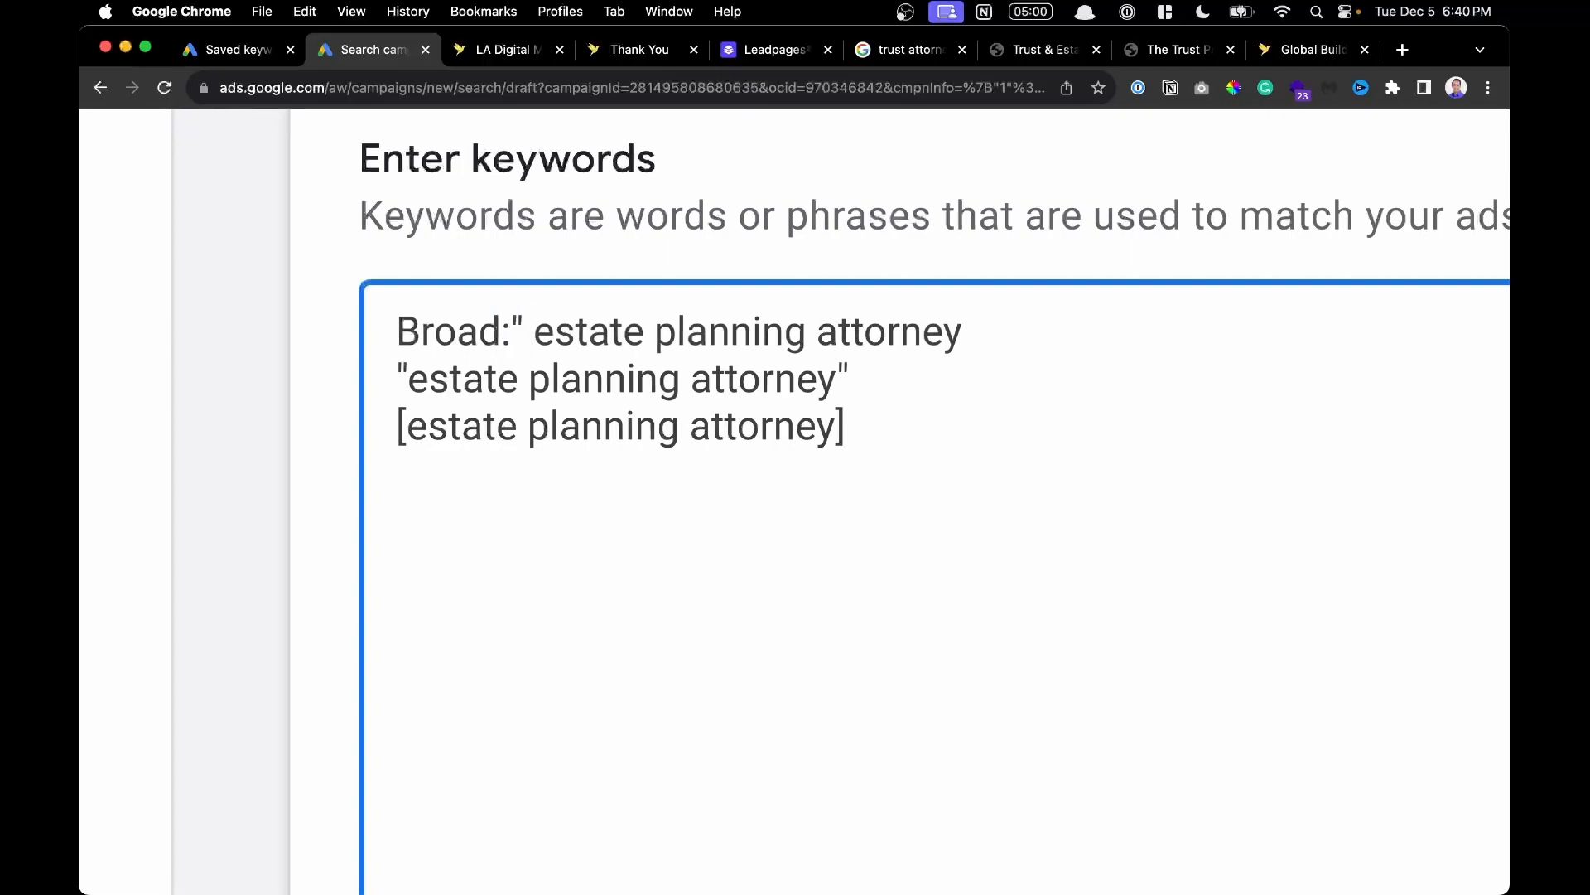
{"action": "left_click", "coordinate": [525, 330]}
{"action": "key", "text": "BackSpace"}
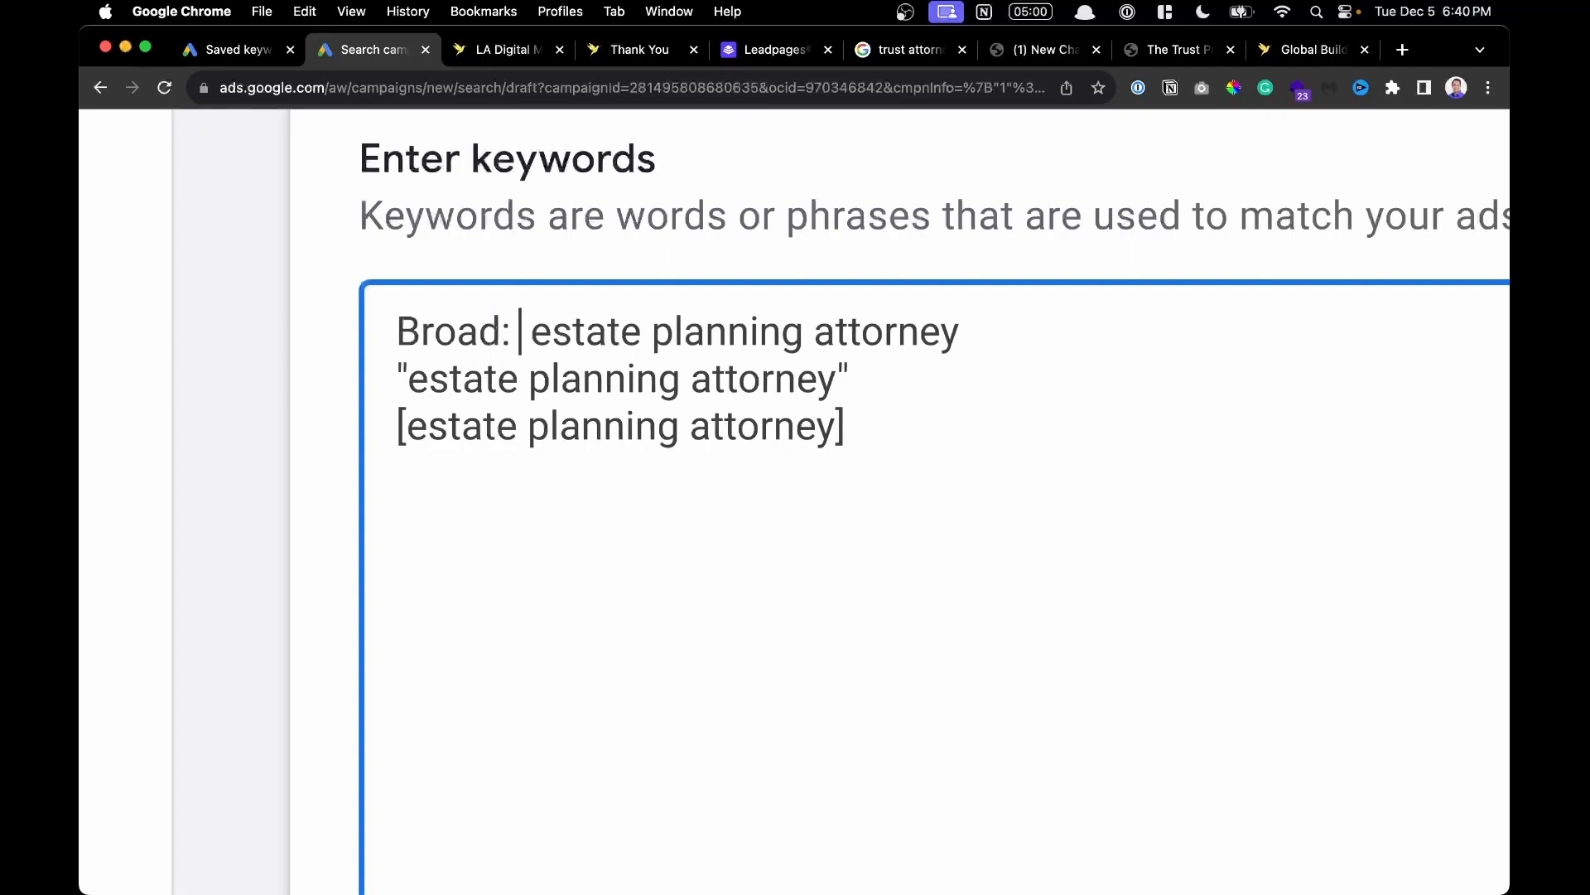
Prefix the quoted estate planning attorney keyword with the label "Phrase match:".
{"action": "left_click", "coordinate": [394, 385]}
{"action": "type", "text": "Phrase "}
{"action": "type", "text": "match:"}
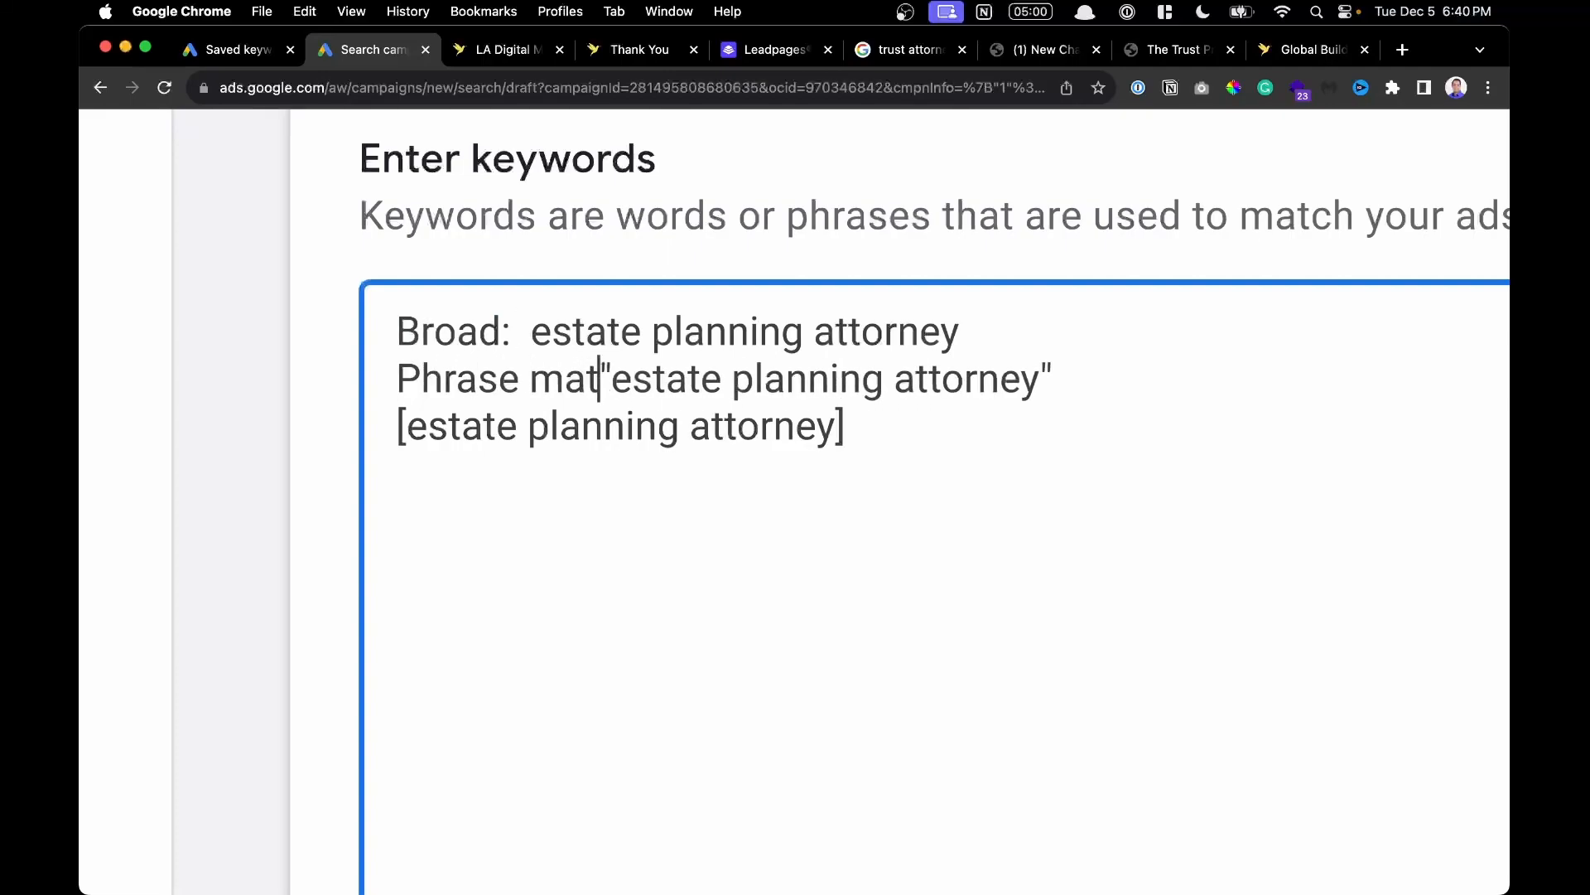
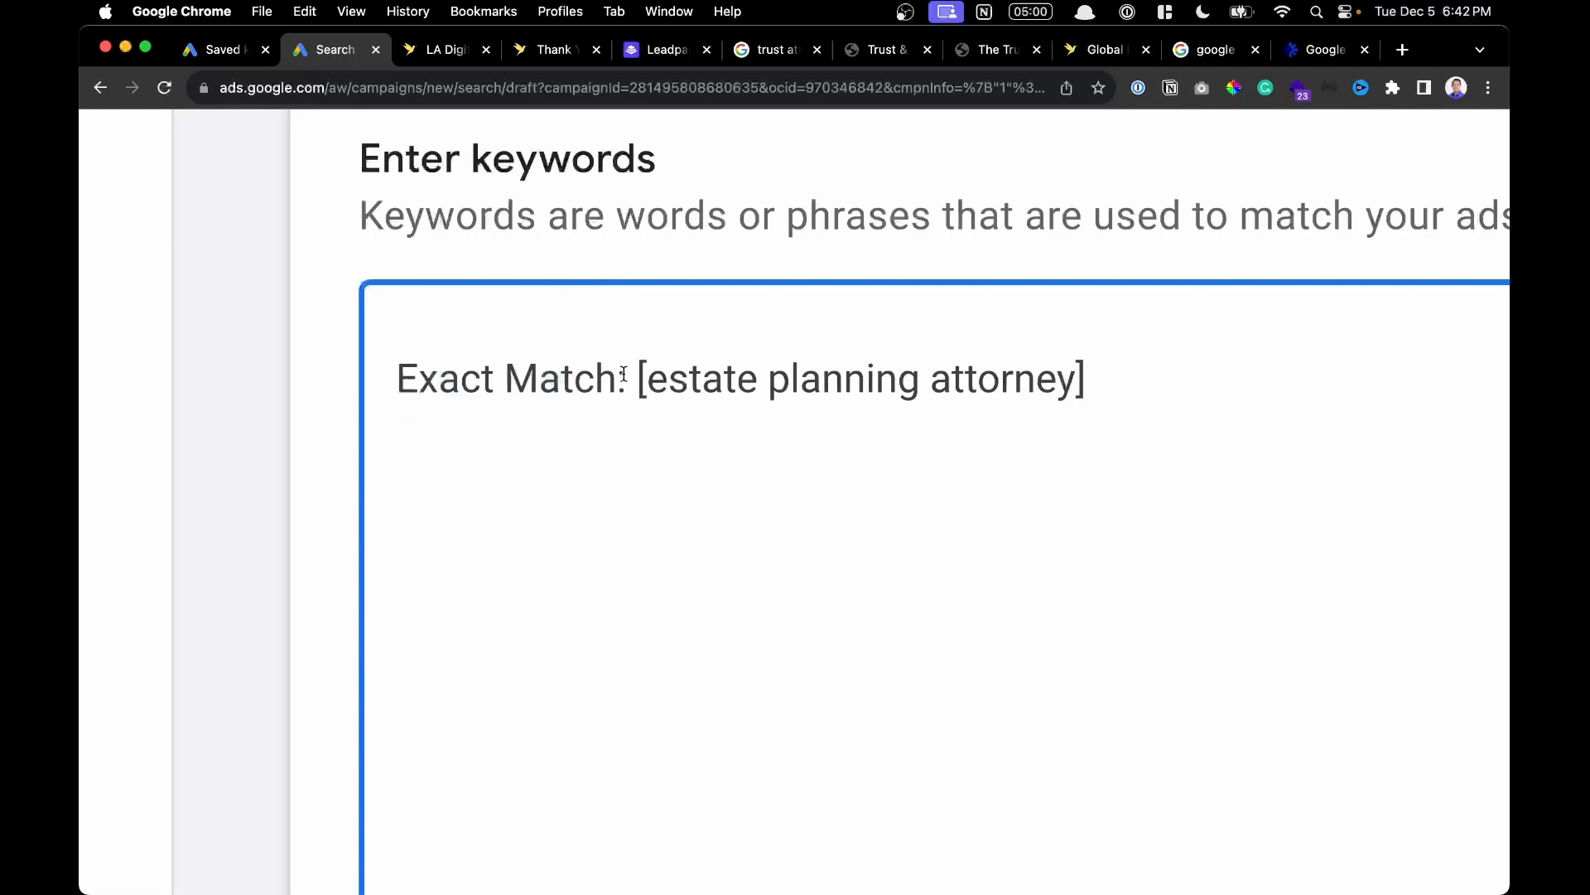
Delete the "Exact Match:" label and the blank line above it, leaving only [estate planning attorney] in the keyword list.
{"action": "left_click", "coordinate": [634, 378]}
{"action": "key", "text": "BackSpace"}
{"action": "key", "text": "BackSpace"}
{"action": "key", "text": "BackSpace"}
{"action": "key", "text": "BackSpace"}
{"action": "key", "text": "BackSpace"}
{"action": "key", "text": "BackSpace"}
{"action": "key", "text": "BackSpace"}
{"action": "key", "text": "BackSpace"}
{"action": "key", "text": "BackSpace"}
{"action": "key", "text": "BackSpace"}
{"action": "key", "text": "BackSpace"}
{"action": "key", "text": "BackSpace"}
{"action": "key", "text": "BackSpace"}
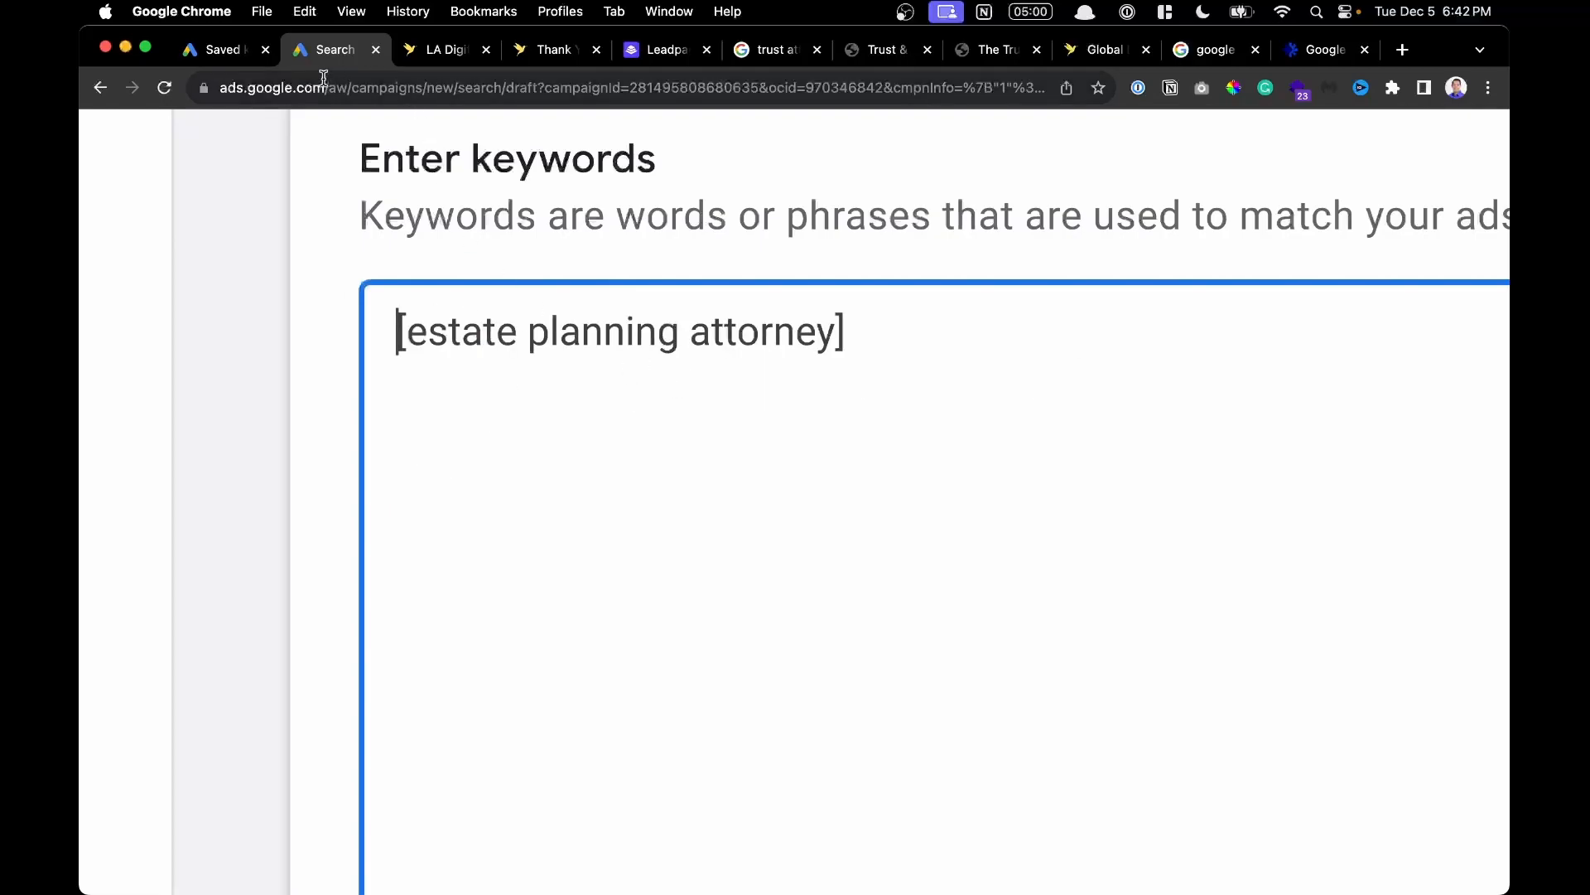
Copy "estate planning for lawyers" from the saved keywords and add it as the exact match keyword [estate planning for lawyers].
{"action": "left_click", "coordinate": [223, 51]}
{"action": "left_click_drag", "start_coordinate": [550, 464], "coordinate": [303, 468]}
{"action": "key", "text": "super+c"}
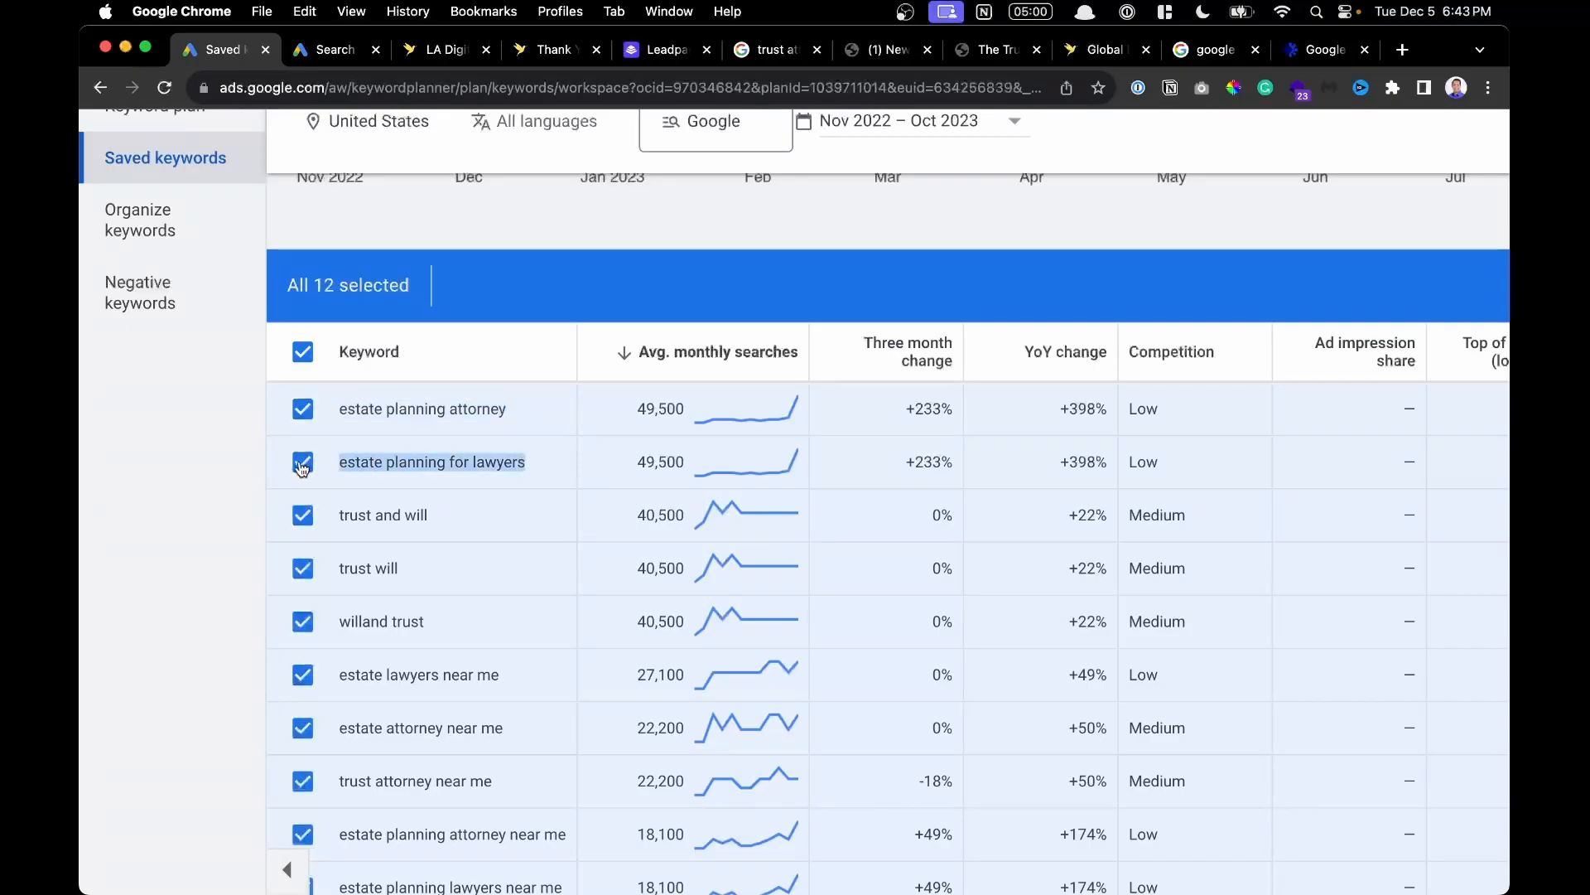
{"action": "left_click", "coordinate": [351, 52]}
{"action": "left_click", "coordinate": [997, 365]}
{"action": "key", "text": "Return"}
{"action": "type", "text": "[estate planning attorney"}
{"action": "key", "text": "super+v"}
{"action": "type", "text": "]"}
Copy "trust and will" from the saved keywords and add it as the exact match keyword [trust and will].
{"action": "left_click", "coordinate": [208, 52]}
{"action": "left_click_drag", "start_coordinate": [442, 512], "coordinate": [341, 516]}
{"action": "key", "text": "super+c"}
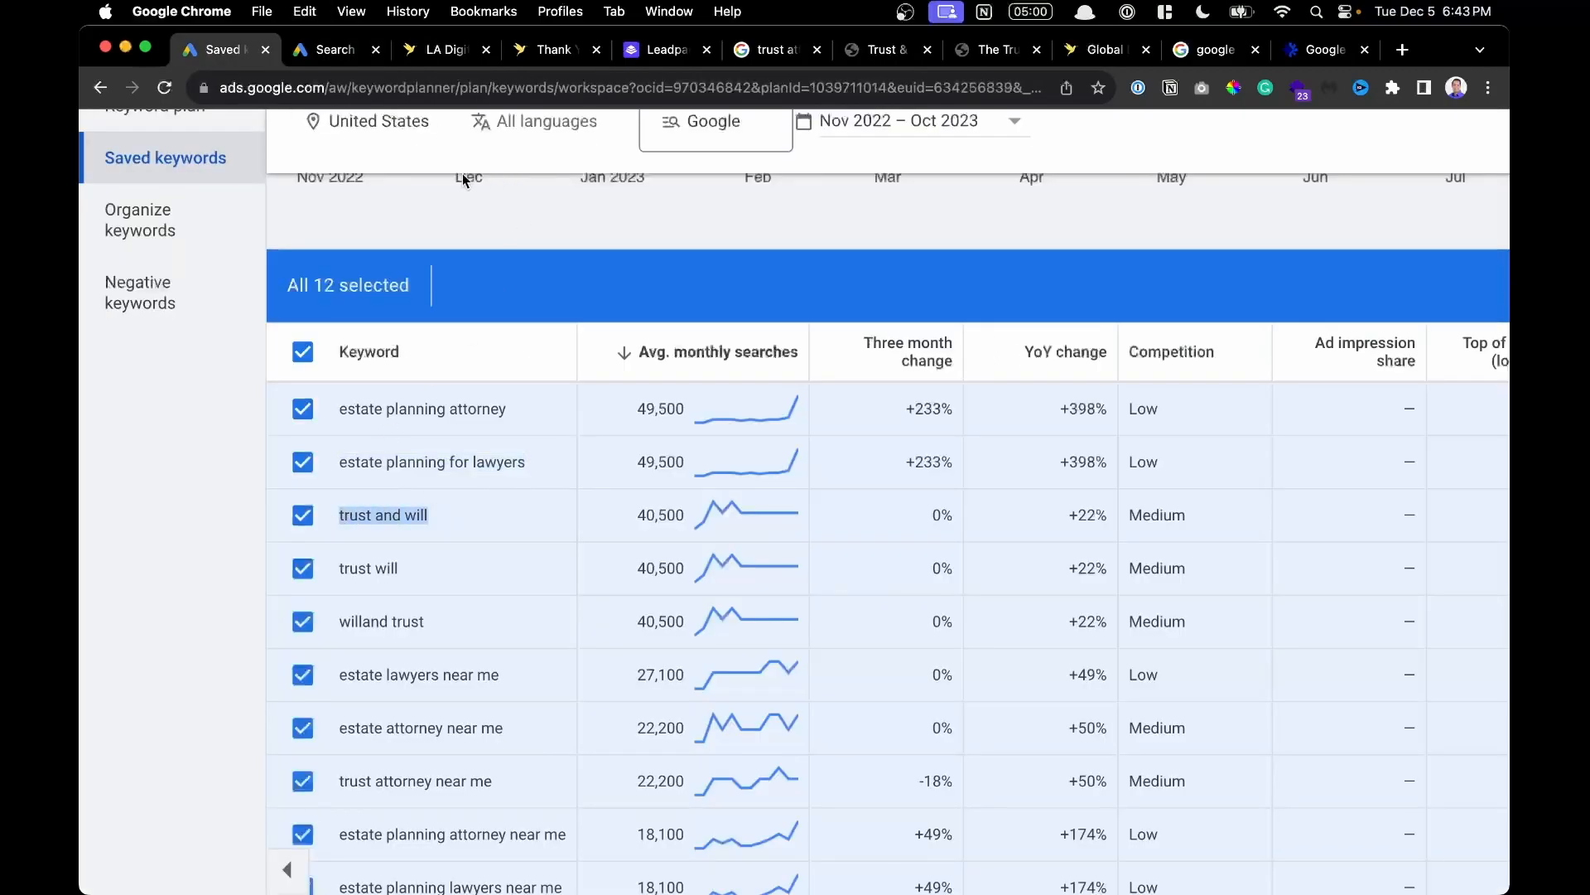
{"action": "left_click", "coordinate": [331, 50]}
{"action": "key", "text": "Return"}
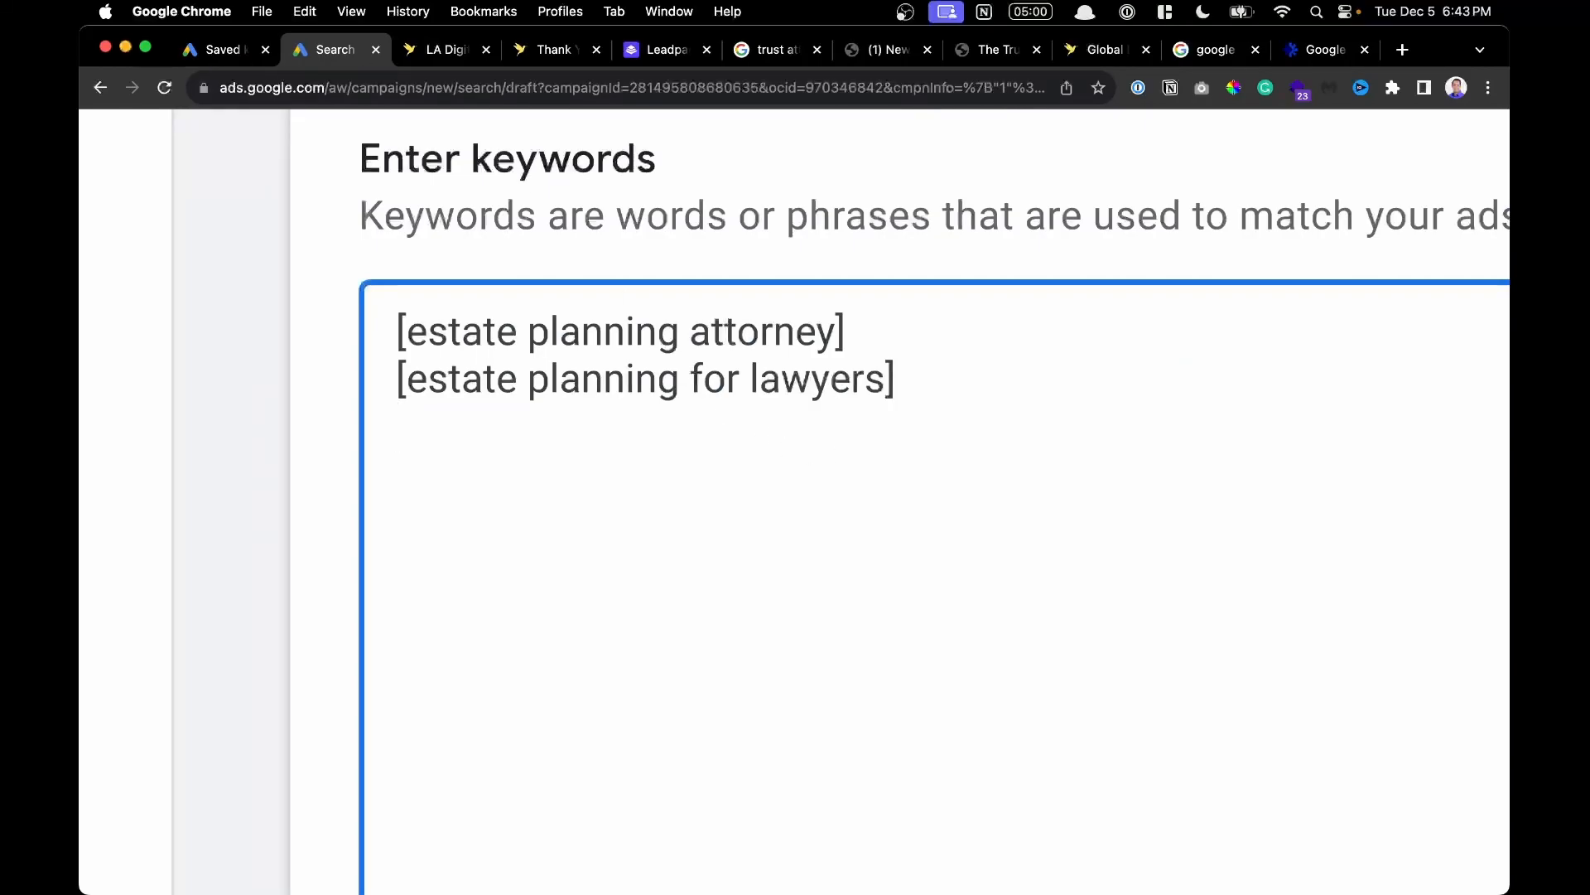
{"action": "type", "text": "["}
{"action": "key", "text": "super+v"}
{"action": "type", "text": "]"}
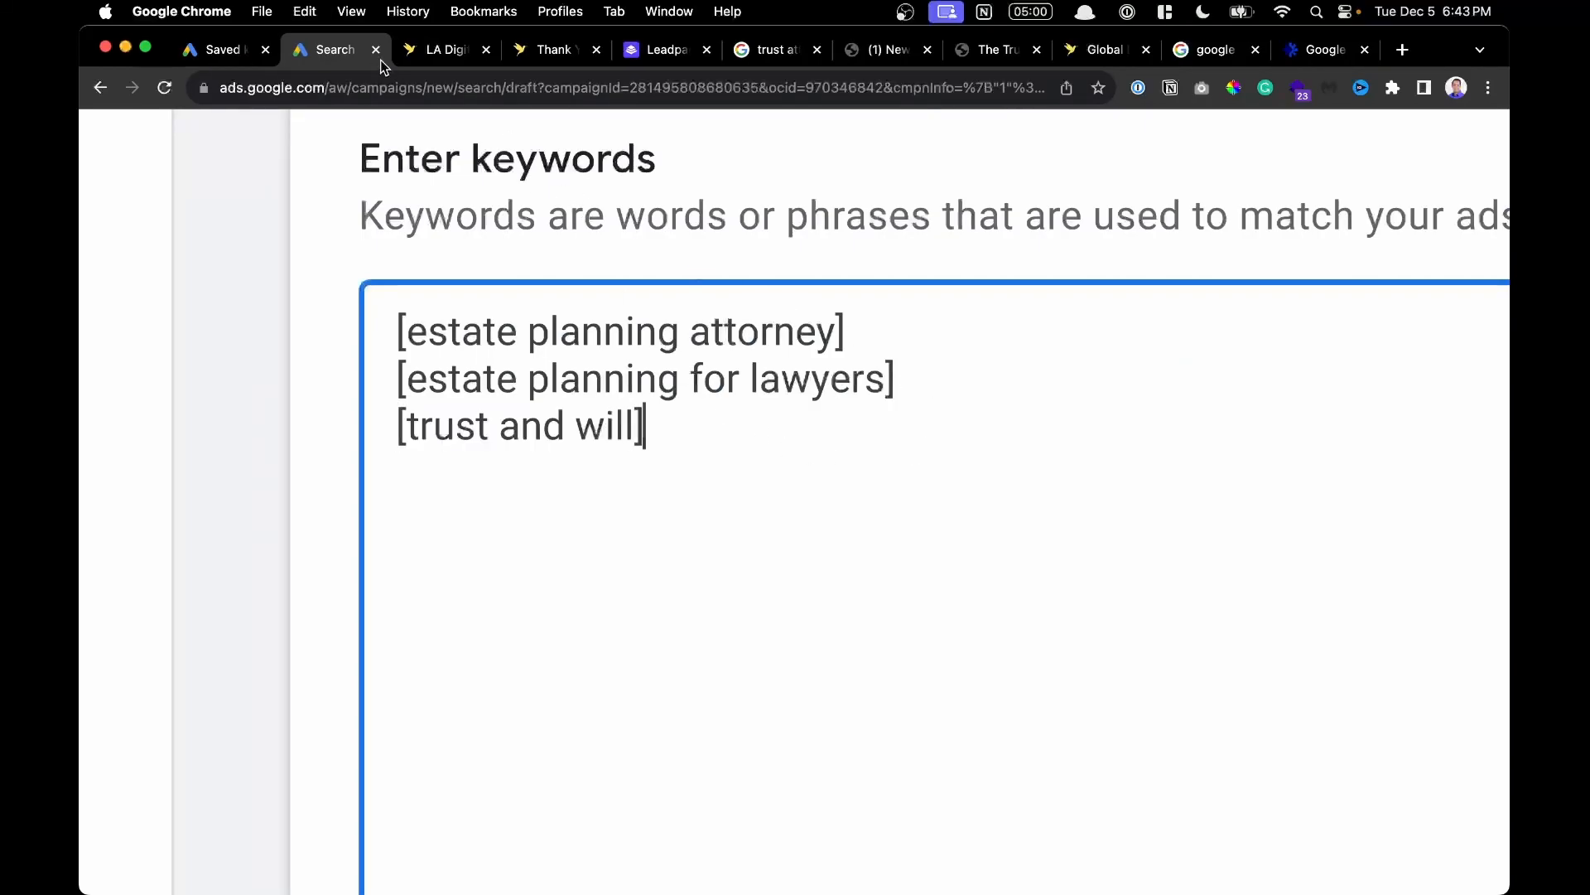
Copy "estate lawyers near me" from the saved keywords and add it as the exact match keyword [estate lawyers near me].
{"action": "left_click", "coordinate": [219, 49]}
{"action": "left_click", "coordinate": [434, 570]}
{"action": "left_click_drag", "start_coordinate": [434, 567], "coordinate": [286, 573]}
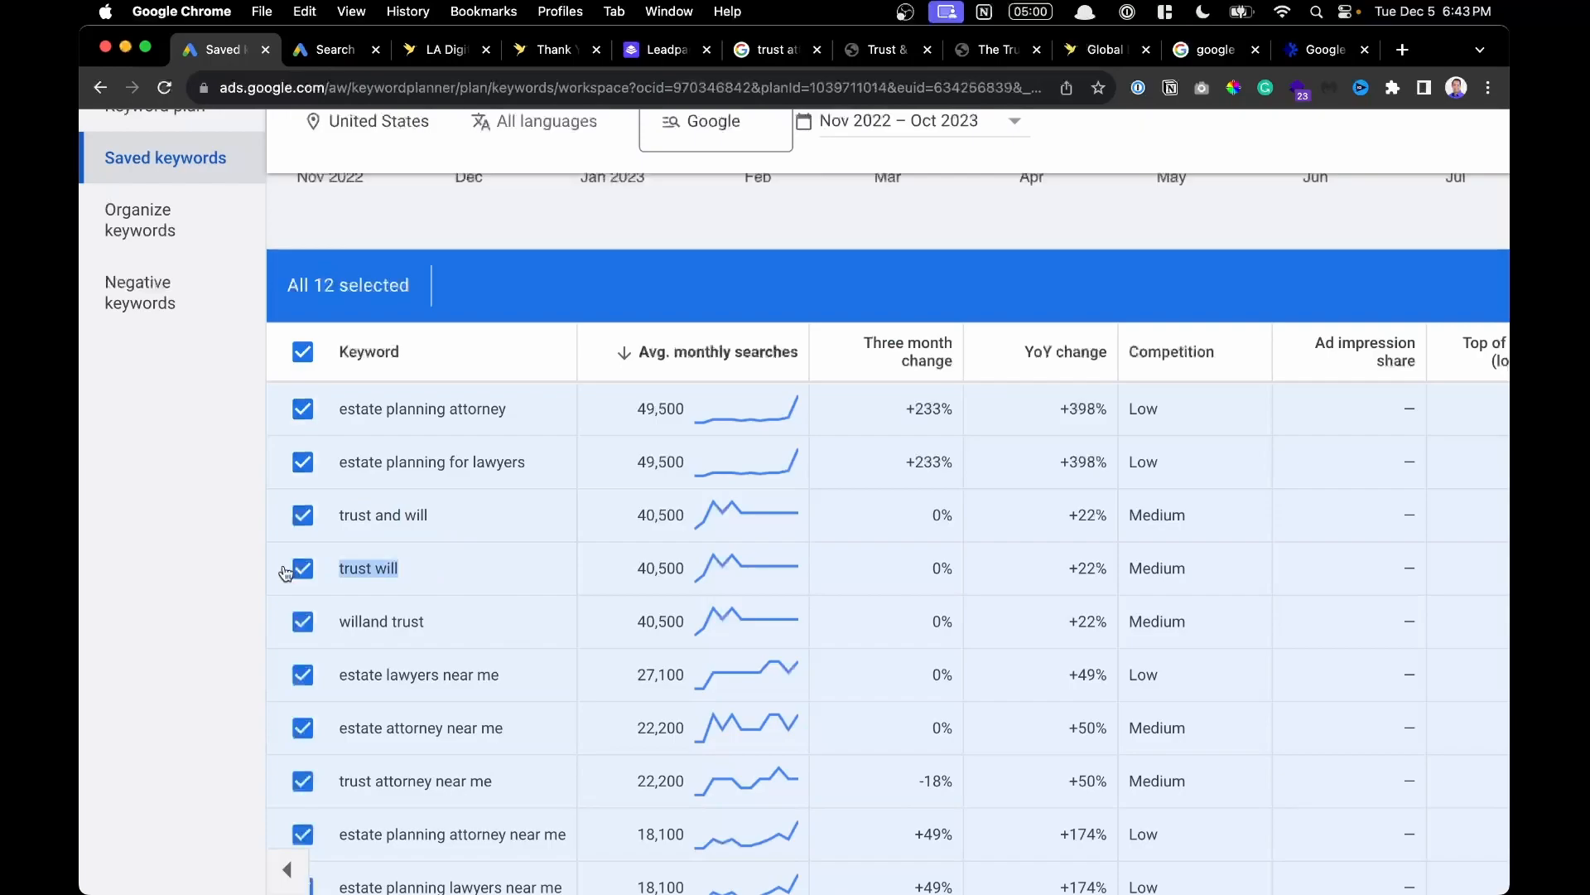
{"action": "left_click_drag", "start_coordinate": [514, 687], "coordinate": [291, 686]}
{"action": "key", "text": "super+c"}
{"action": "left_click", "coordinate": [324, 58]}
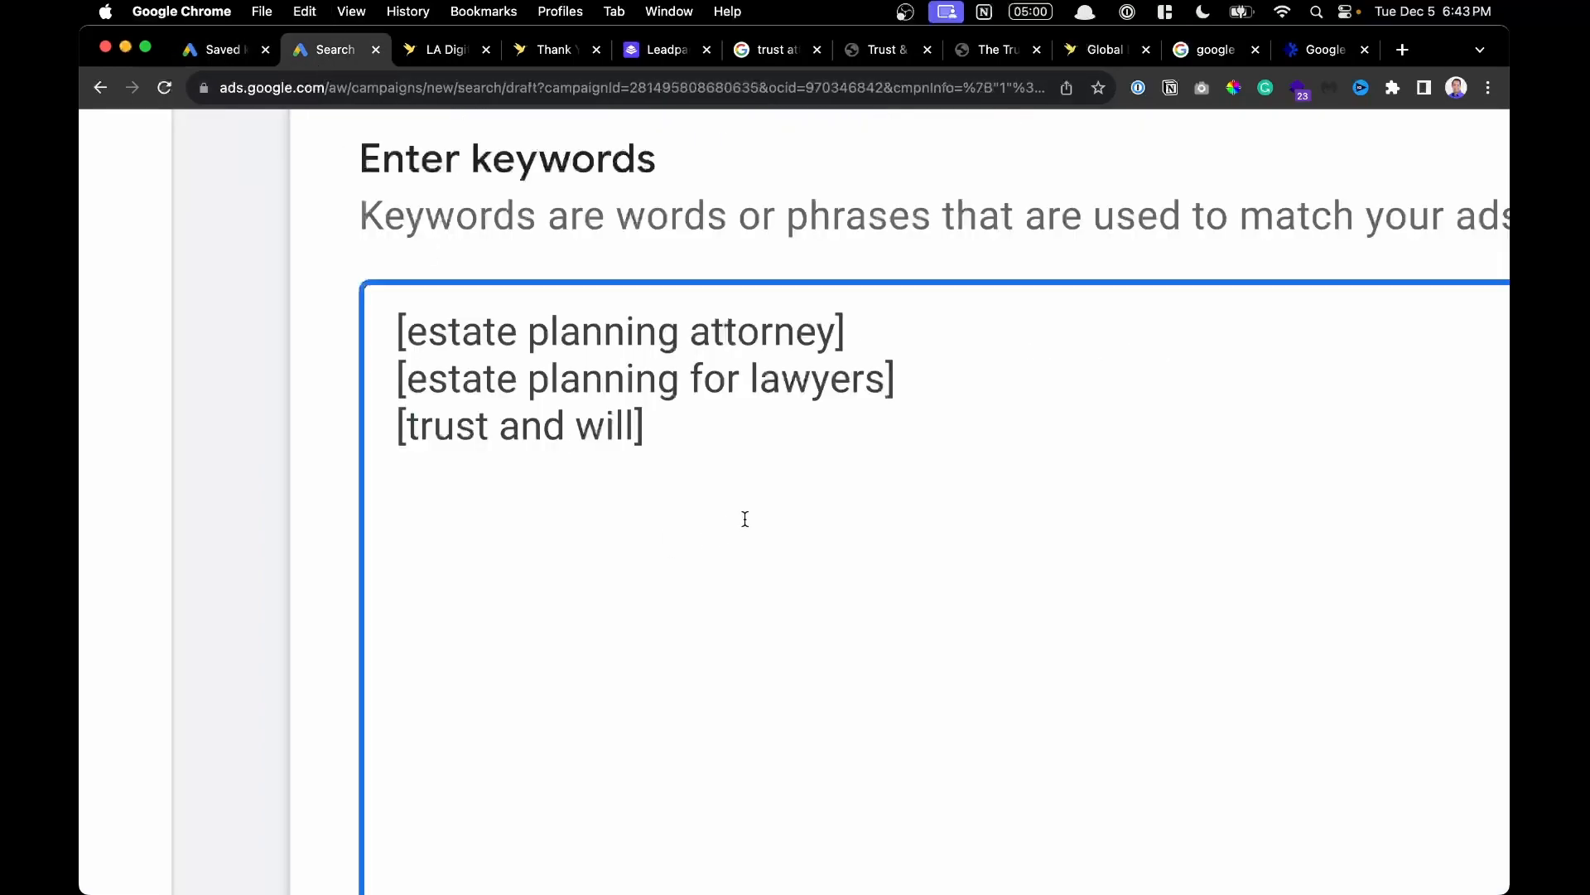
{"action": "key", "text": "Return"}
{"action": "key", "text": "super+v"}
{"action": "type", "text": "]"}
{"action": "left_click", "coordinate": [398, 480]}
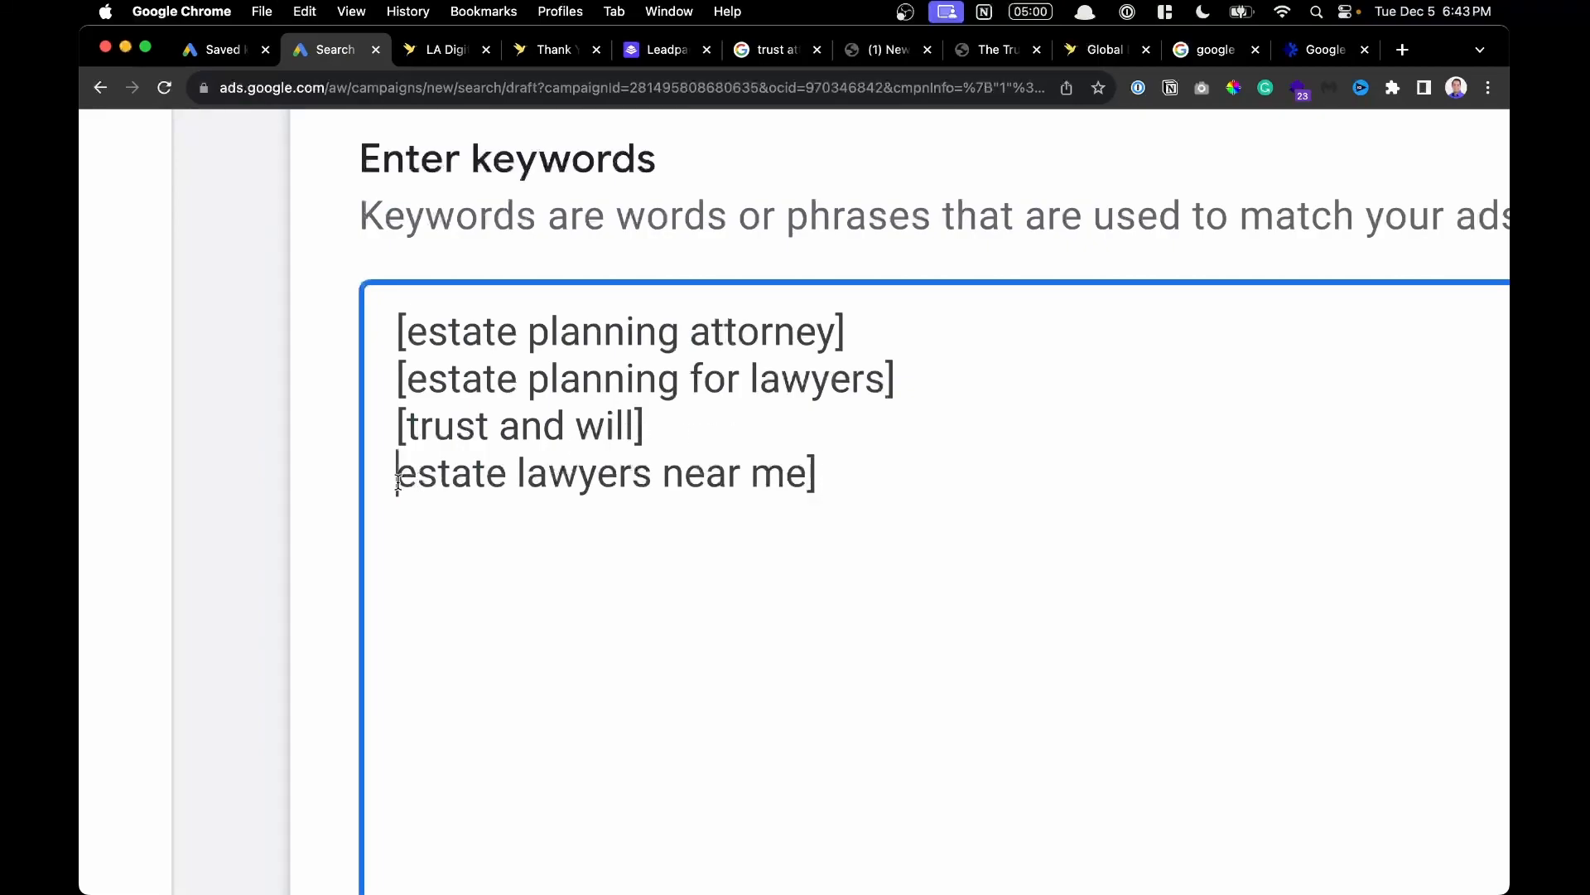
{"action": "type", "text": "["}
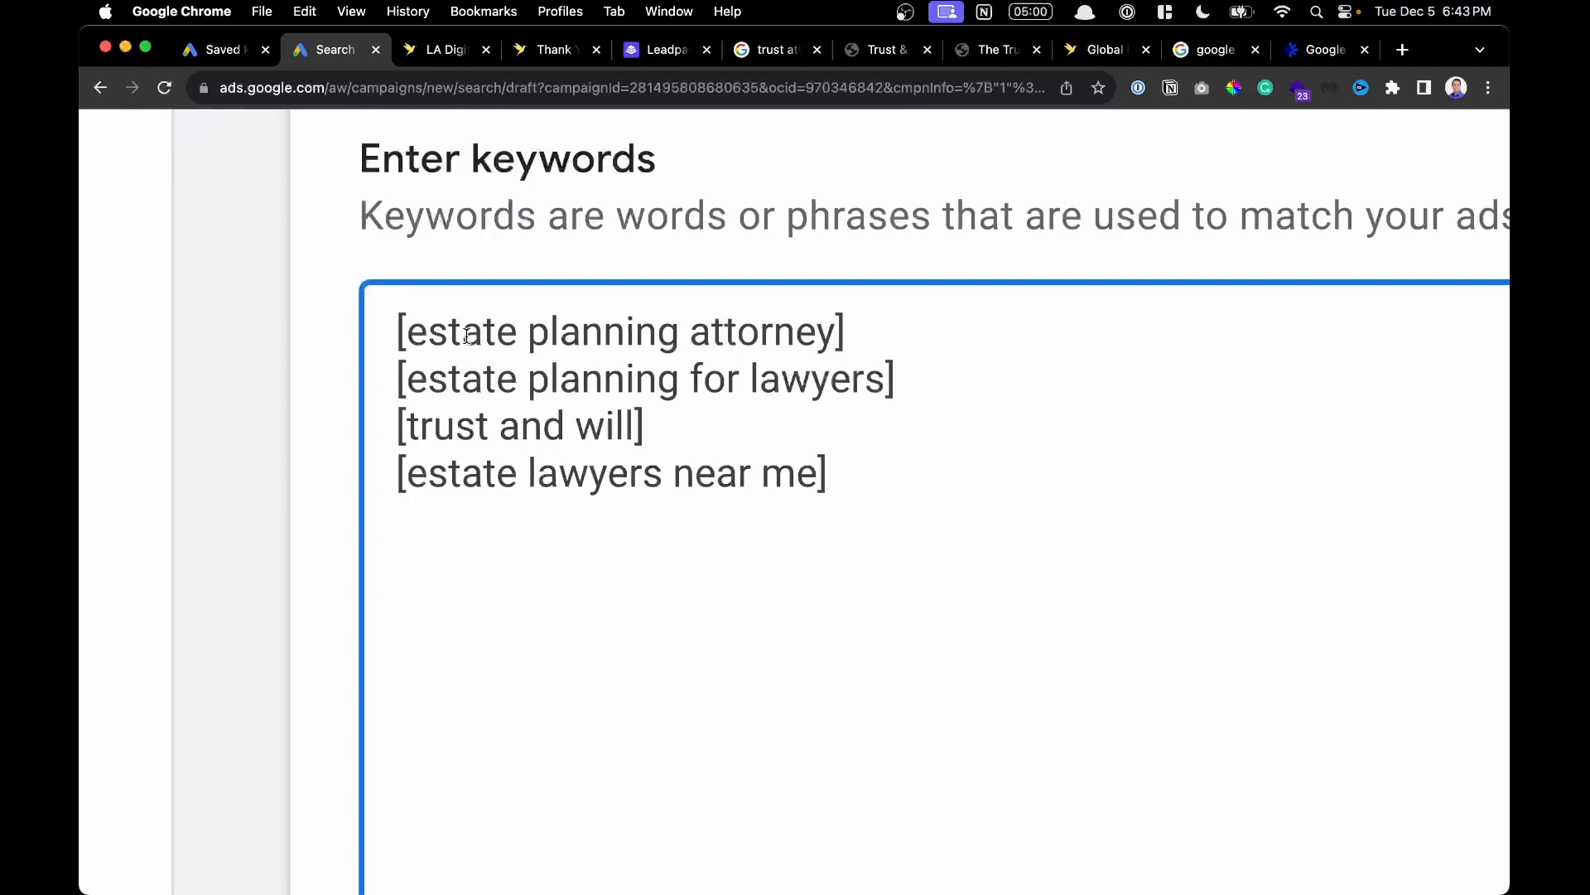
Move [trust and will] below the estate keywords, separated from them by a blank line.
{"action": "left_click", "coordinate": [689, 425]}
{"action": "left_click_drag", "start_coordinate": [689, 424], "coordinate": [385, 426]}
{"action": "key", "text": "BackSpace"}
{"action": "key", "text": "BackSpace"}
{"action": "left_click", "coordinate": [853, 429]}
{"action": "key", "text": "Return"}
{"action": "key", "text": "super+v"}
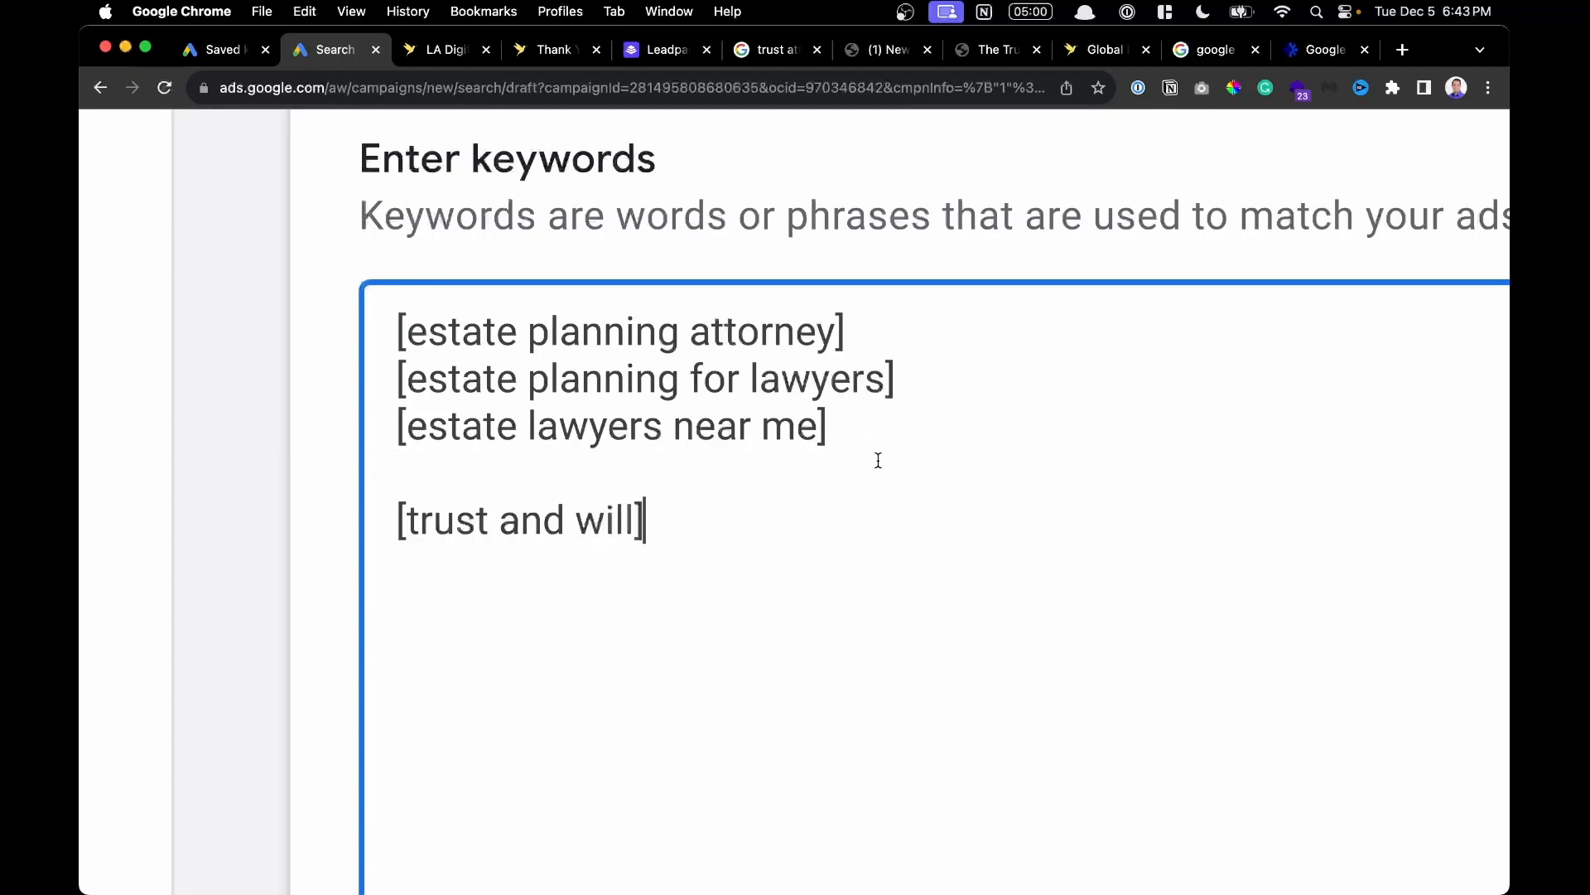
Copy "trust attorney near me" from the saved keywords and add it as the exact match keyword [trust attorney near me] under [trust and will].
{"action": "left_click_drag", "start_coordinate": [428, 331], "coordinate": [755, 406]}
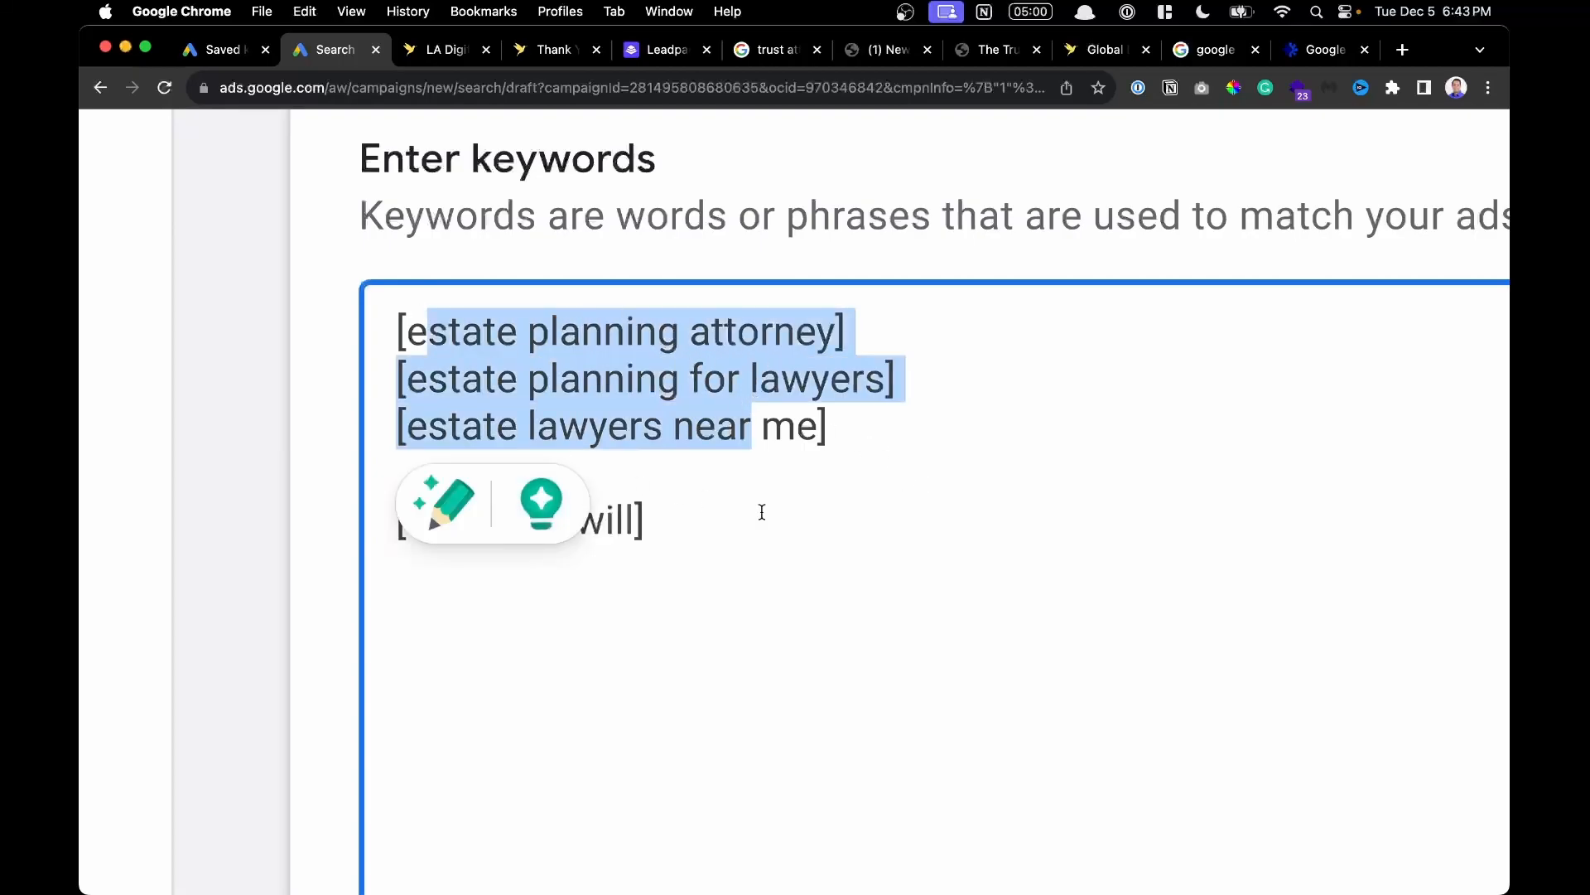
{"action": "left_click", "coordinate": [756, 511]}
{"action": "left_click", "coordinate": [219, 50]}
{"action": "scroll", "coordinate": [449, 497], "scroll_direction": "down", "scroll_amount": 5}
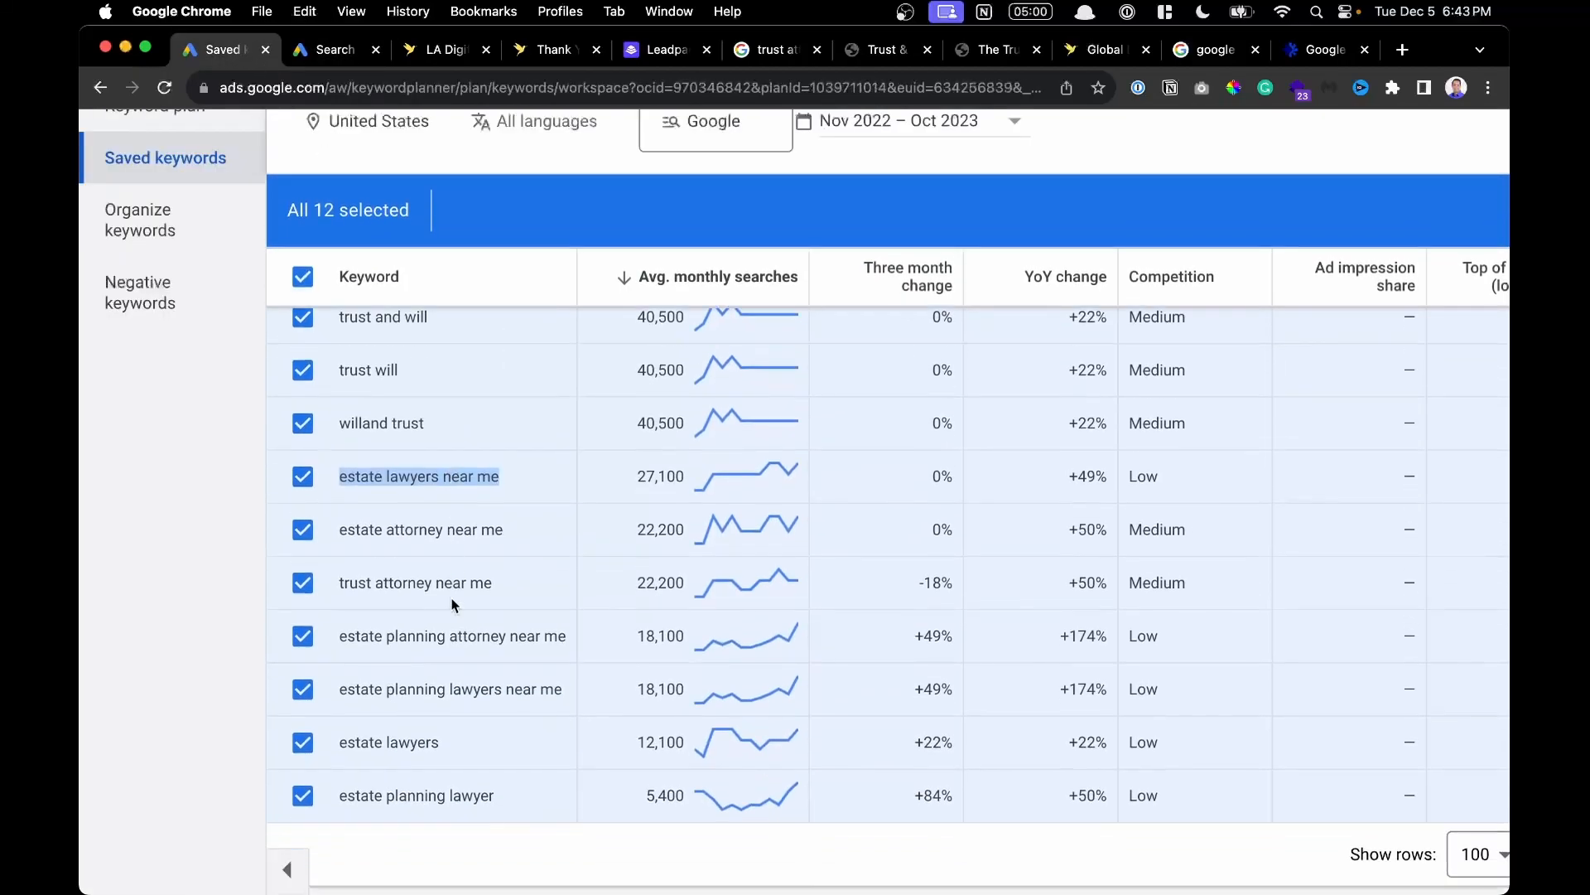
{"action": "left_click_drag", "start_coordinate": [492, 618], "coordinate": [338, 619]}
{"action": "left_click", "coordinate": [316, 50]}
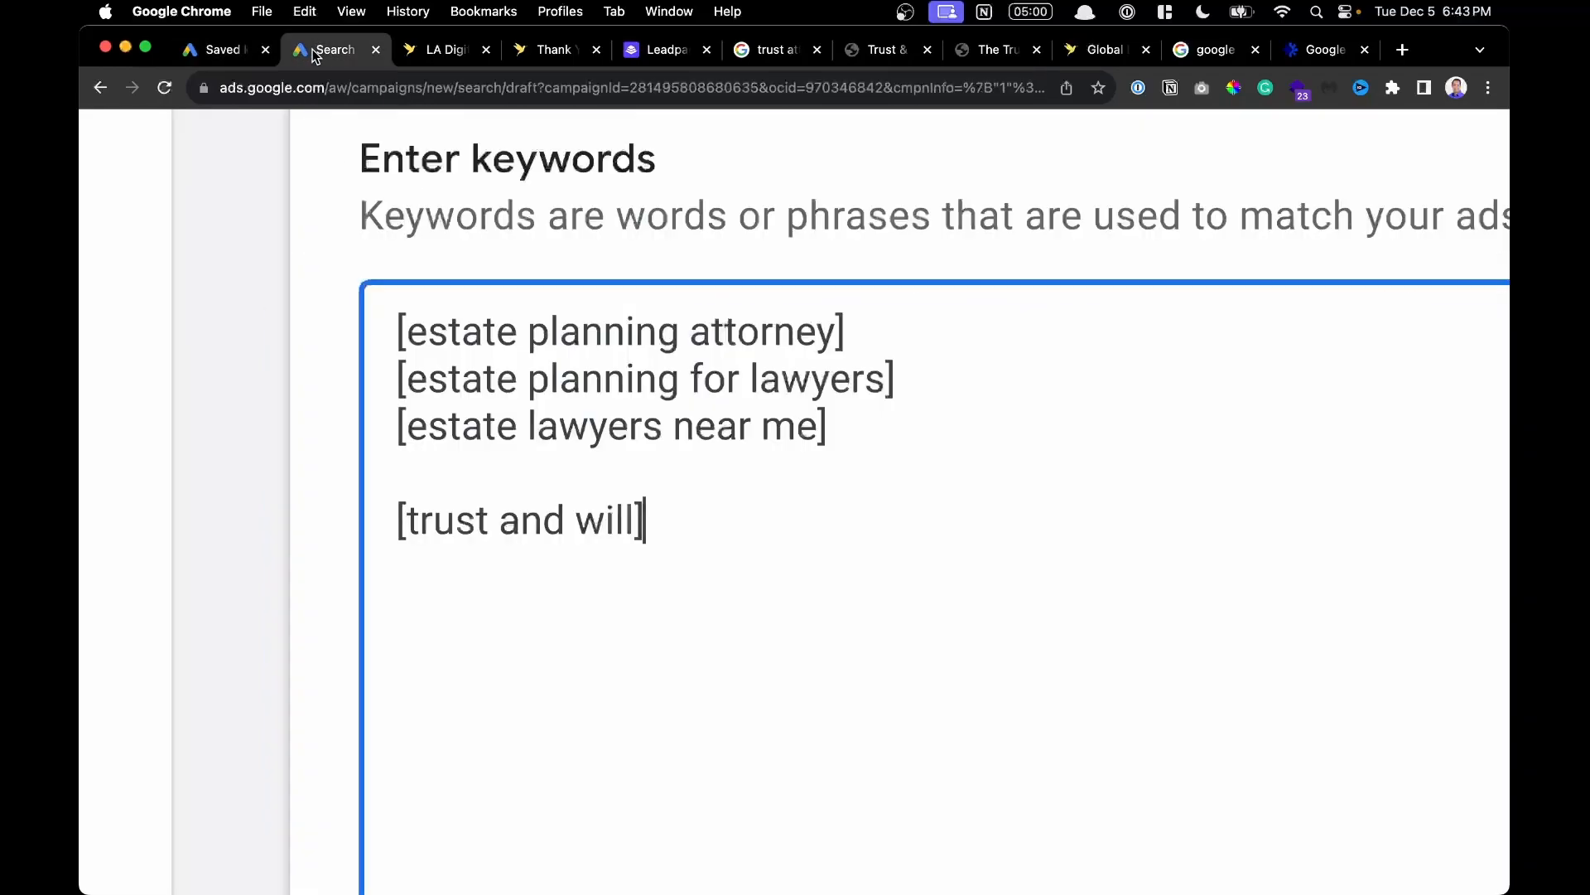
{"action": "key", "text": "Return"}
{"action": "type", "text": "["}
{"action": "key", "text": "super+v"}
{"action": "type", "text": "]"}
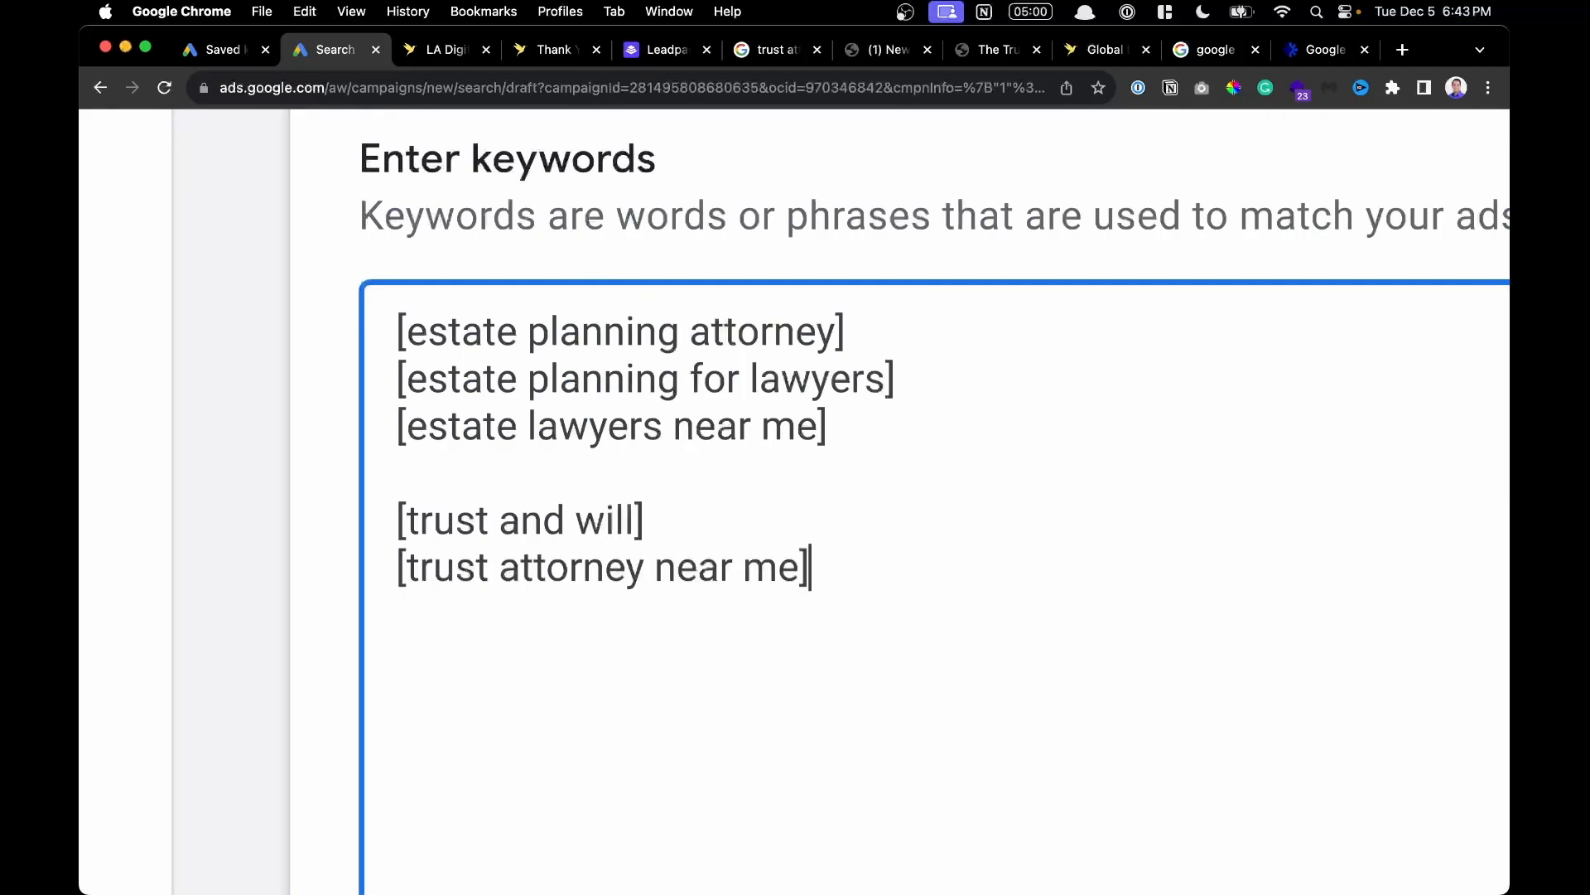
Compare the group of estate keywords with the group of trust keywords in the keyword list.
{"action": "left_click_drag", "start_coordinate": [911, 473], "coordinate": [124, 327]}
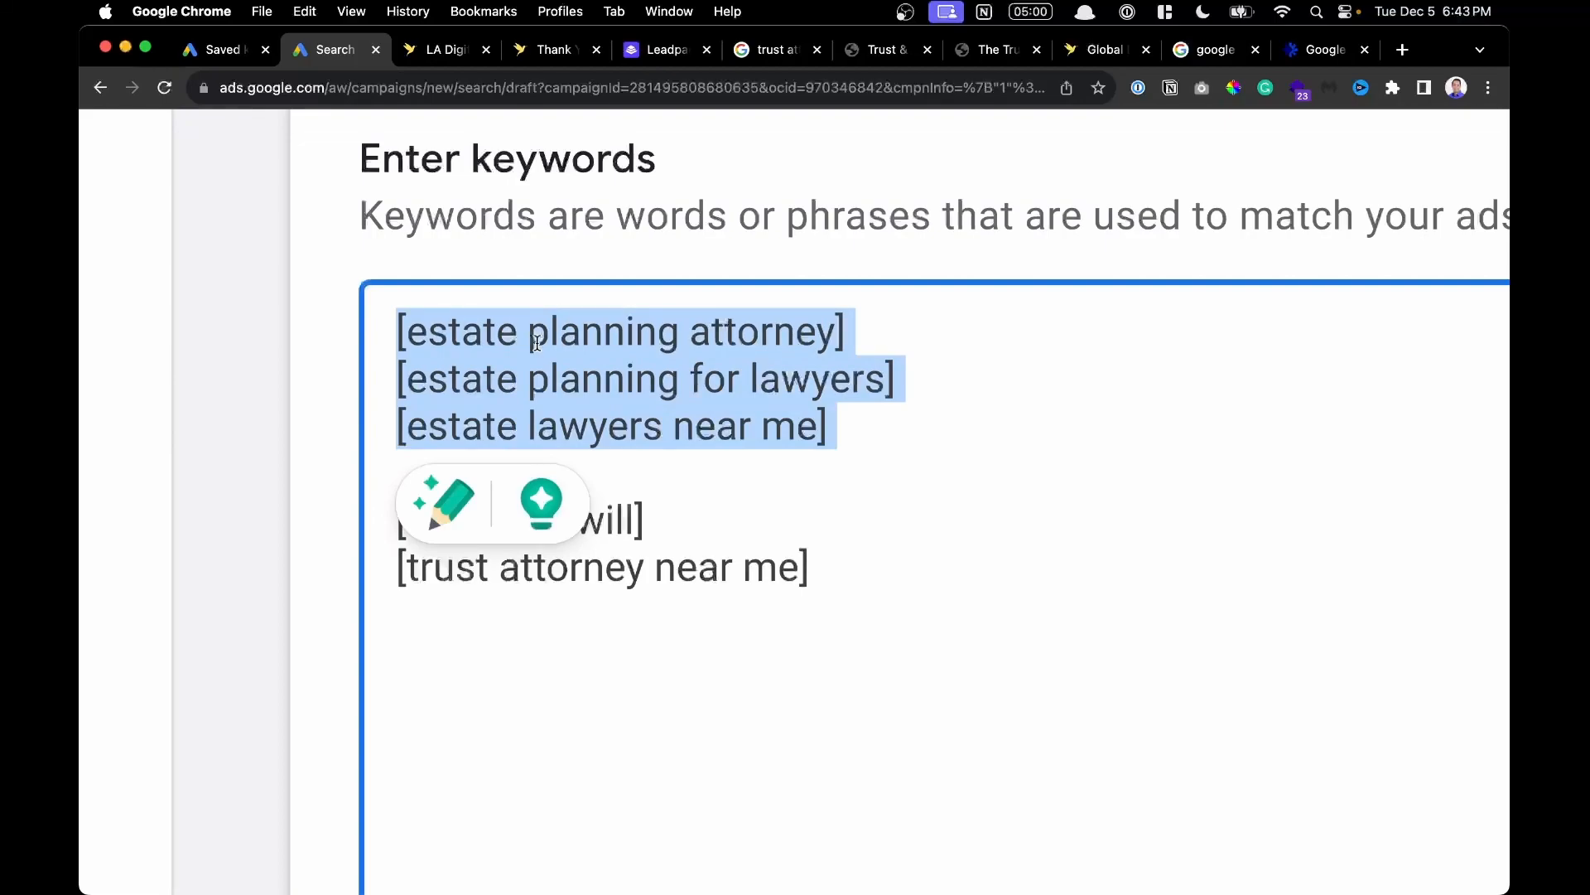
{"action": "left_click", "coordinate": [663, 382]}
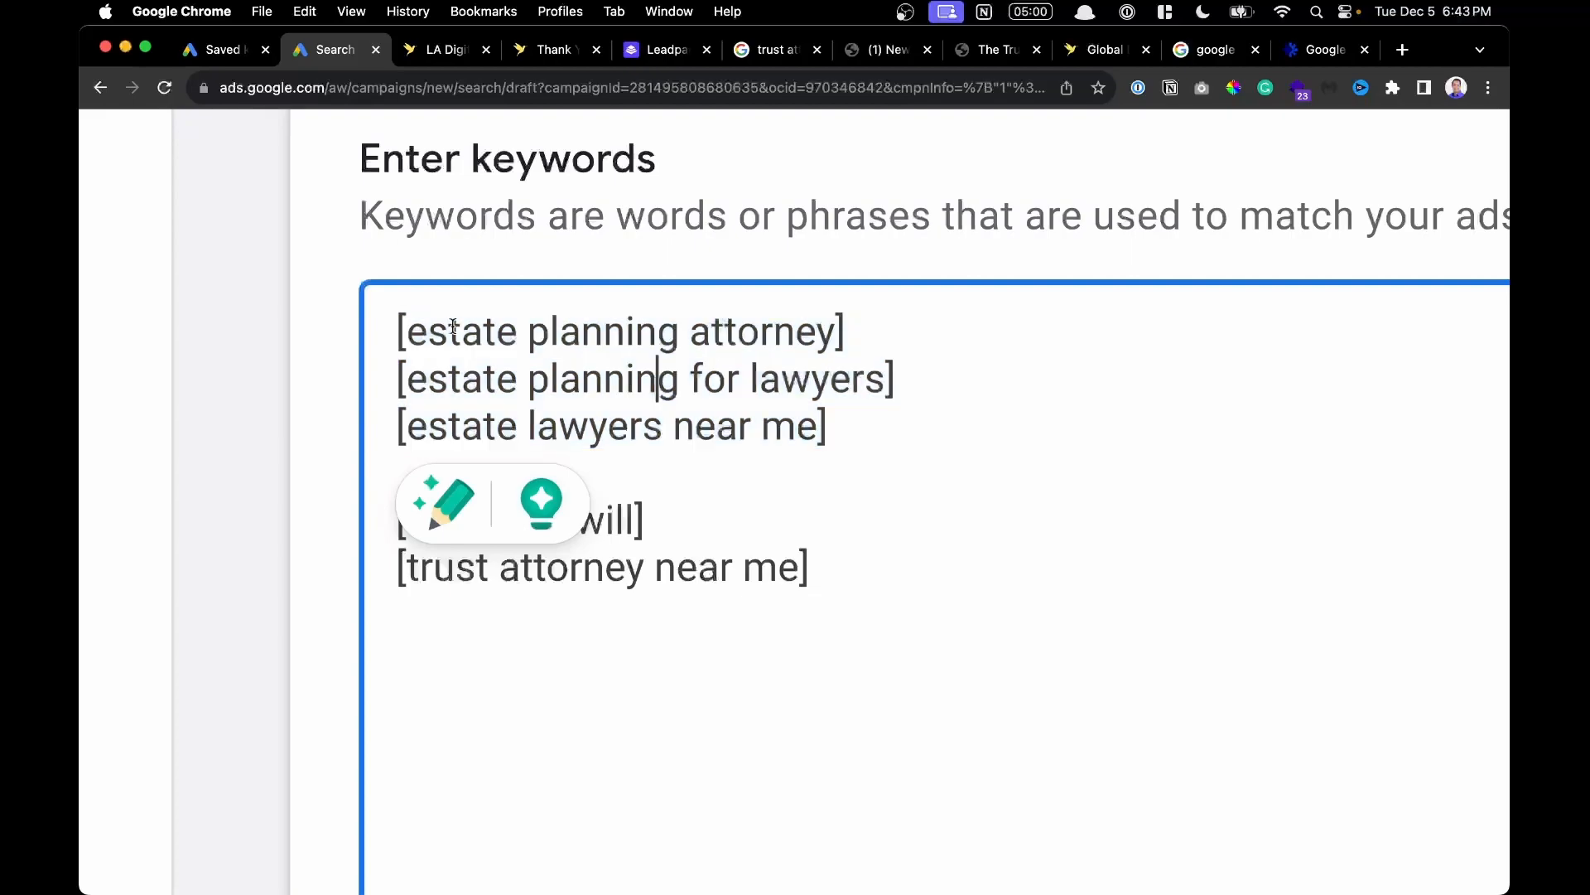
{"action": "left_click", "coordinate": [421, 329]}
{"action": "left_click_drag", "start_coordinate": [422, 329], "coordinate": [625, 331]}
{"action": "left_click", "coordinate": [643, 527]}
{"action": "left_click_drag", "start_coordinate": [644, 527], "coordinate": [476, 530]}
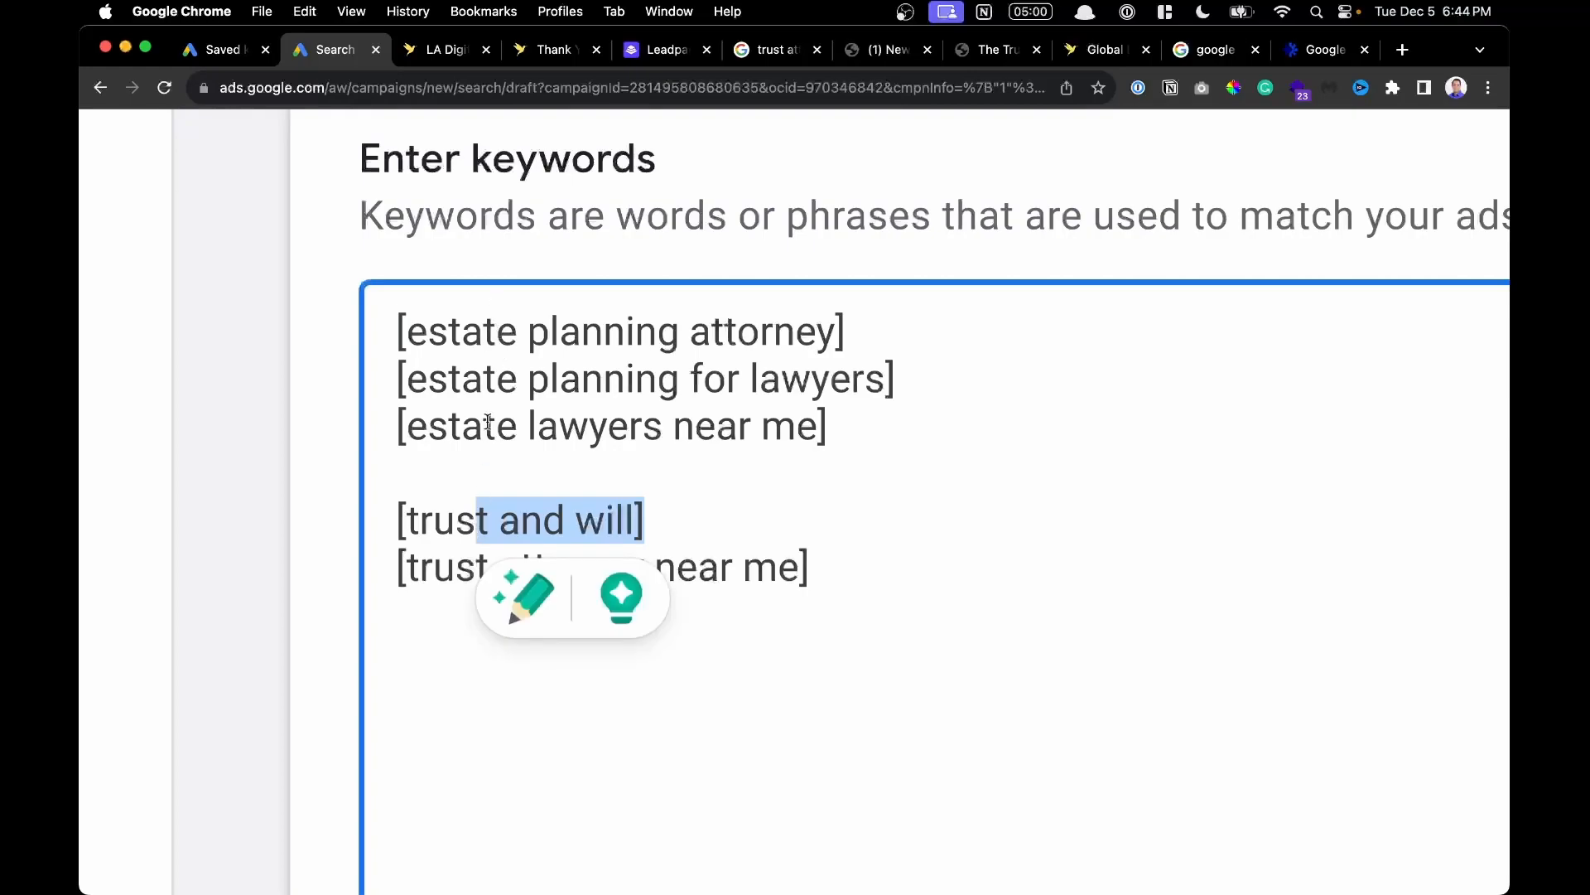
{"action": "left_click", "coordinate": [424, 487]}
{"action": "left_click_drag", "start_coordinate": [407, 512], "coordinate": [767, 589]}
{"action": "left_click_drag", "start_coordinate": [429, 330], "coordinate": [629, 427]}
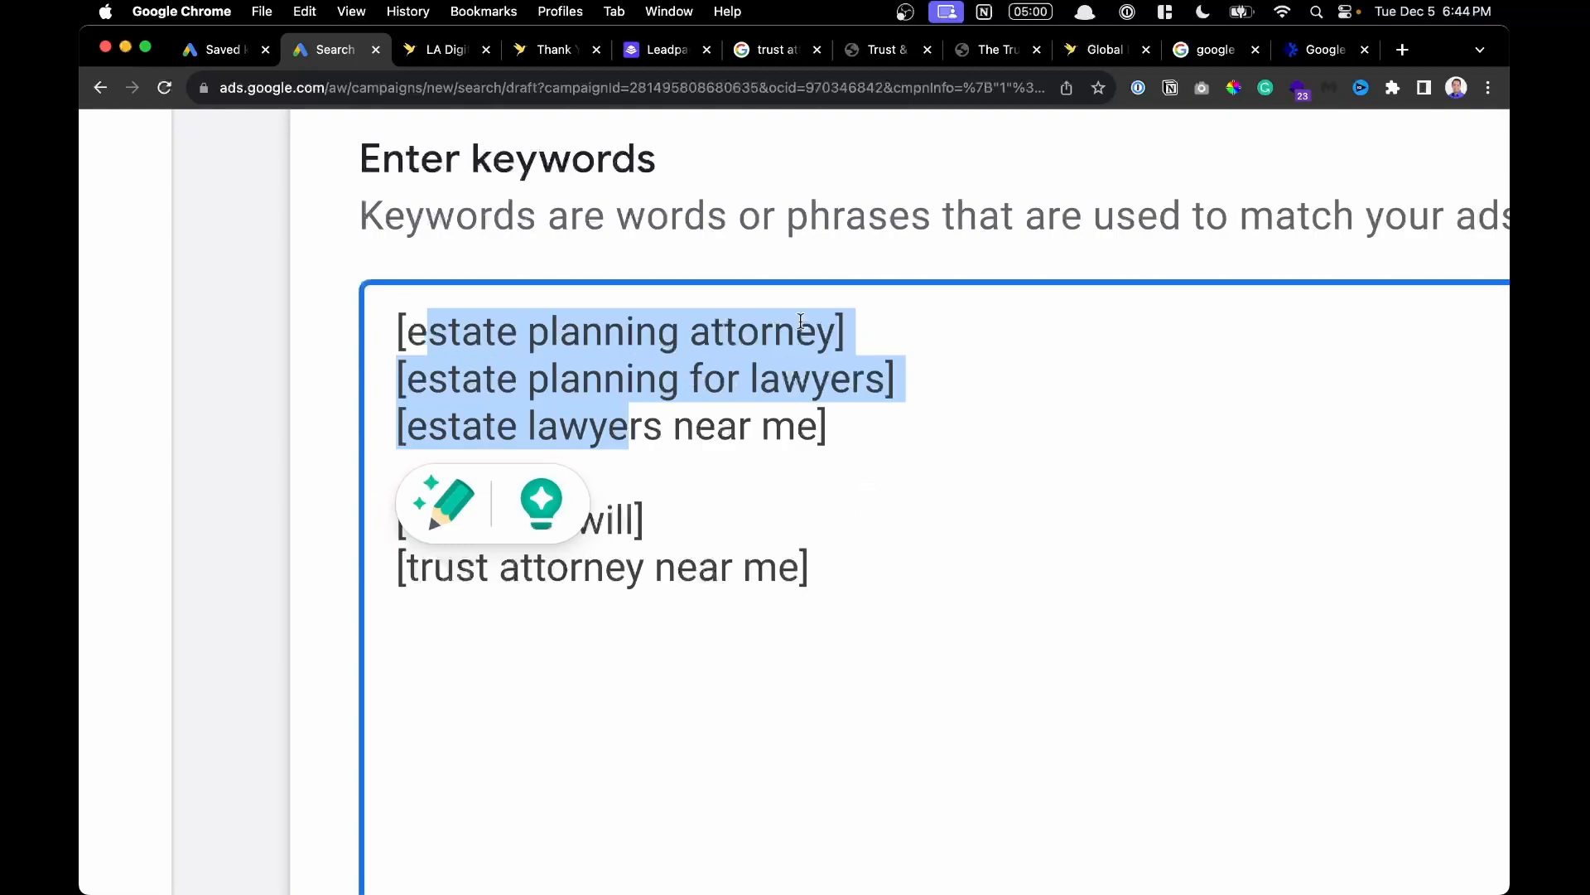
{"action": "left_click", "coordinate": [952, 610]}
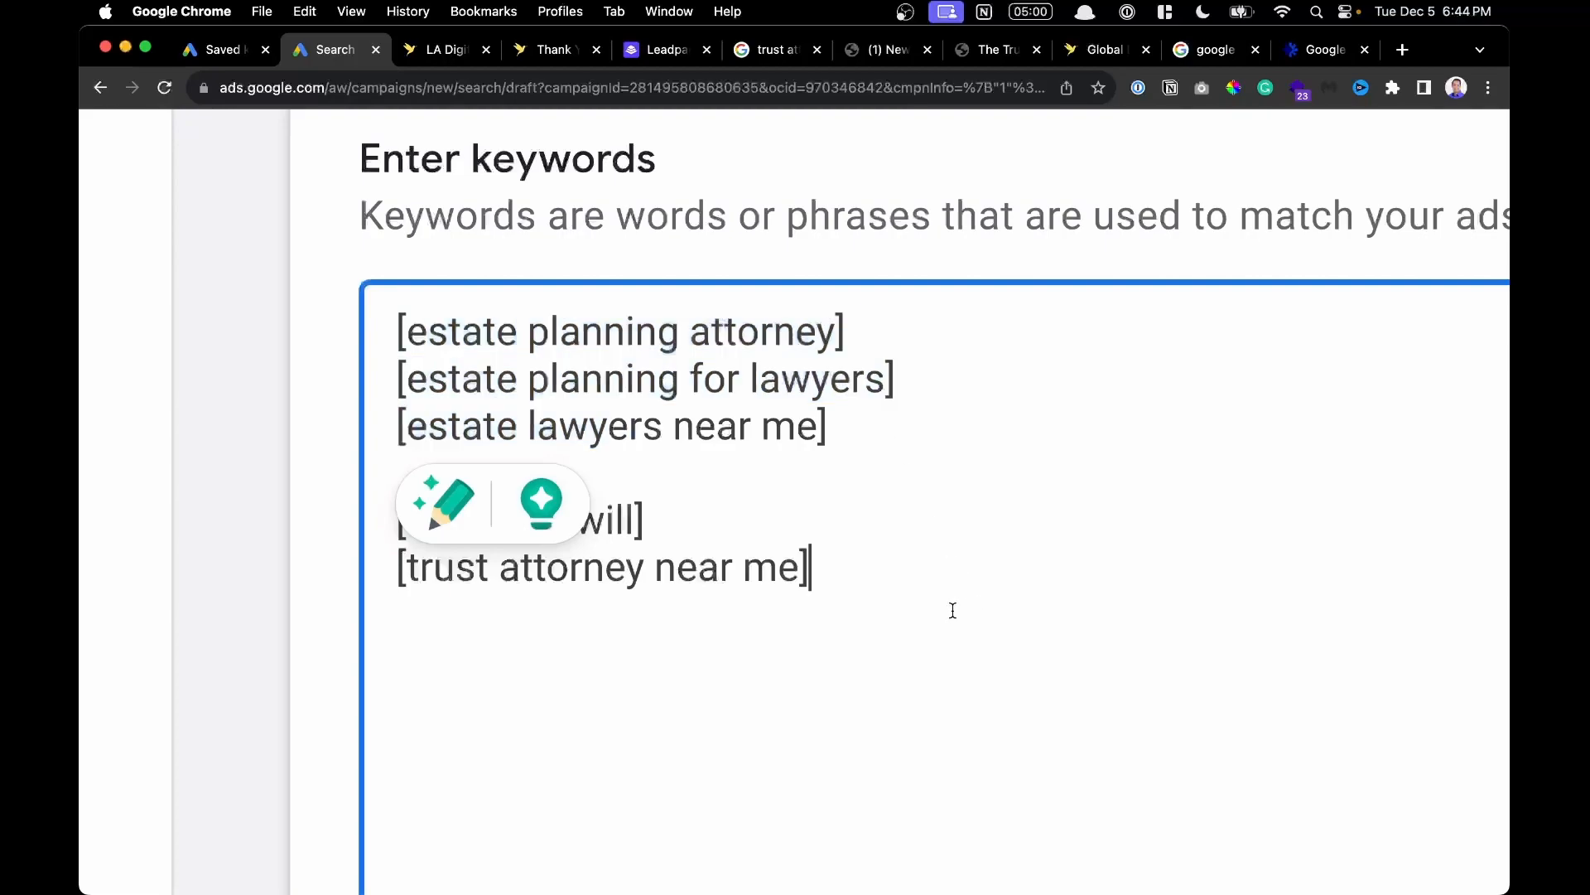
Delete the blank line and the keywords [trust and will] and [trust attorney near me], keeping only the estate keywords.
{"action": "left_click_drag", "start_coordinate": [983, 596], "coordinate": [273, 518]}
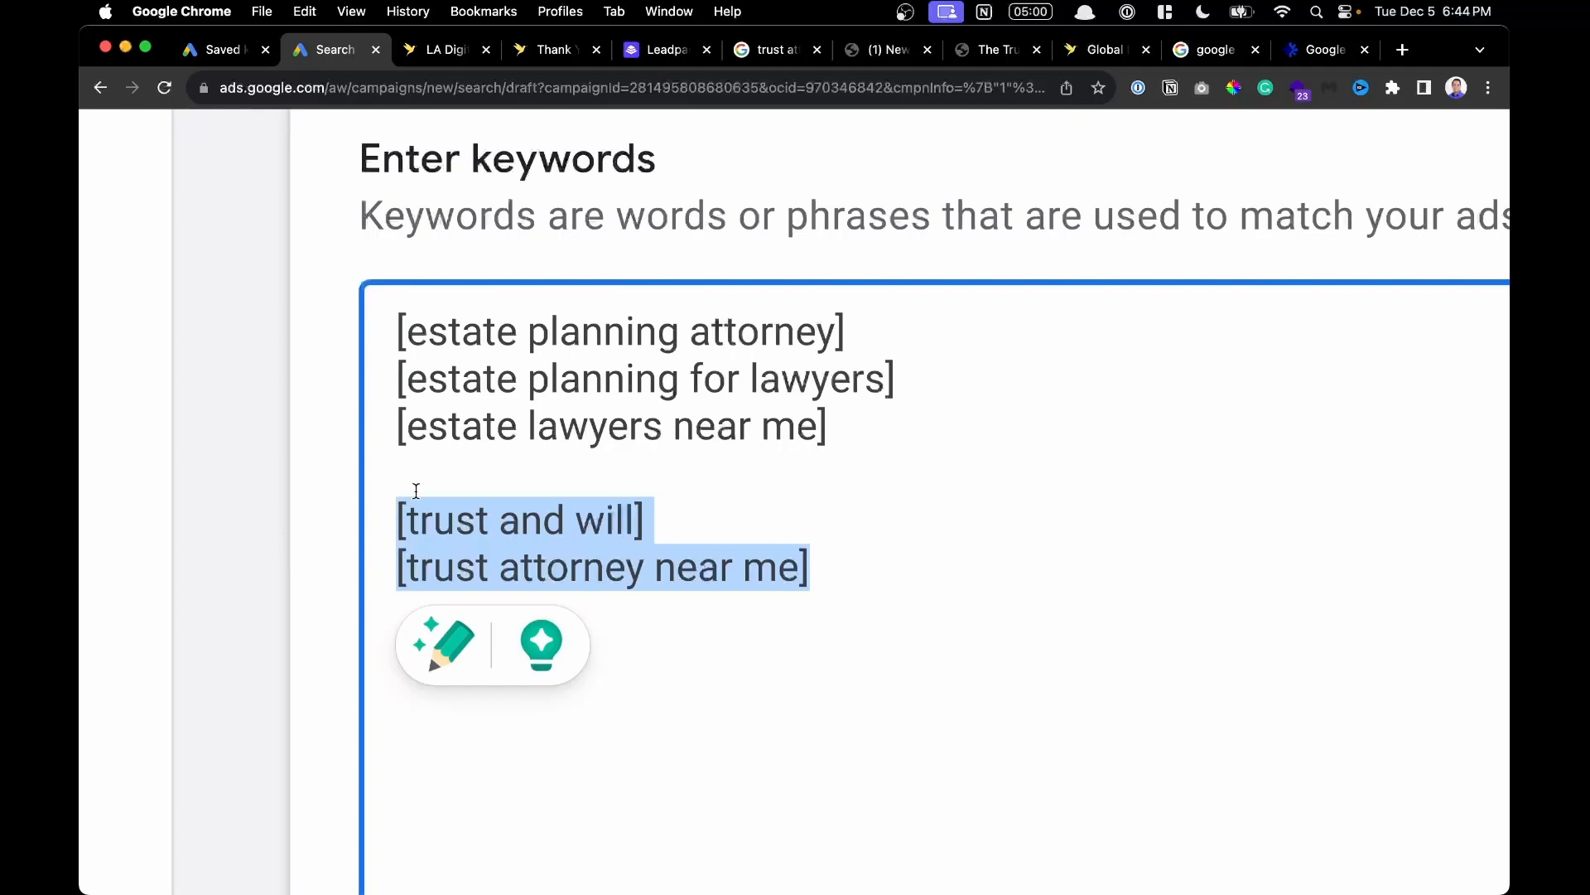
{"action": "key", "text": "Up"}
{"action": "key", "text": "BackSpace"}
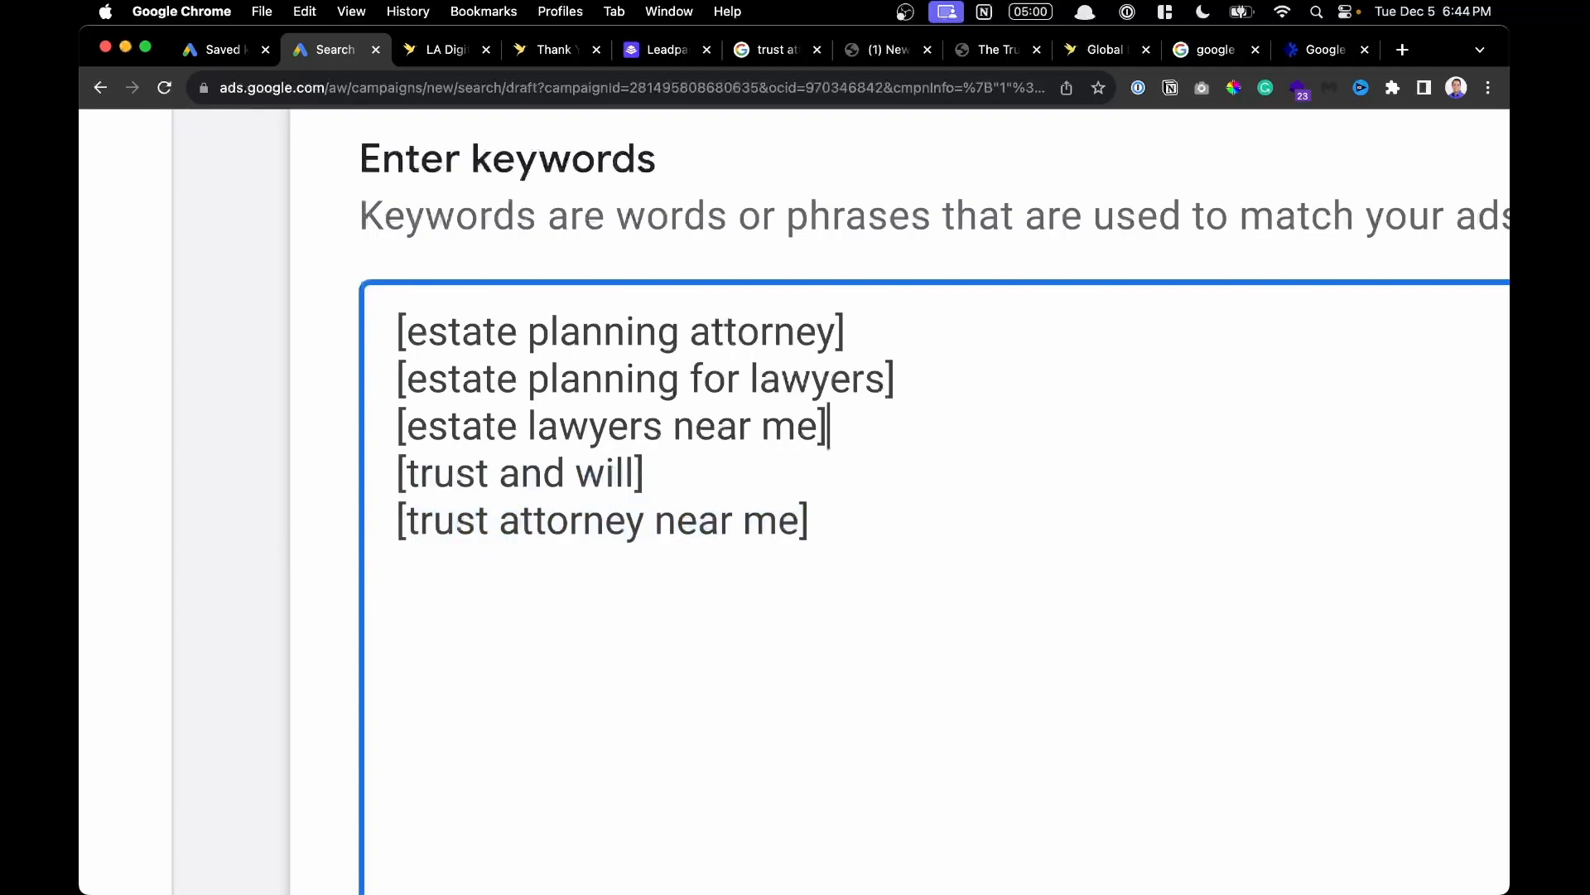
{"action": "left_click", "coordinate": [863, 522]}
{"action": "left_click_drag", "start_coordinate": [862, 522], "coordinate": [975, 474]}
{"action": "key", "text": "BackSpace"}
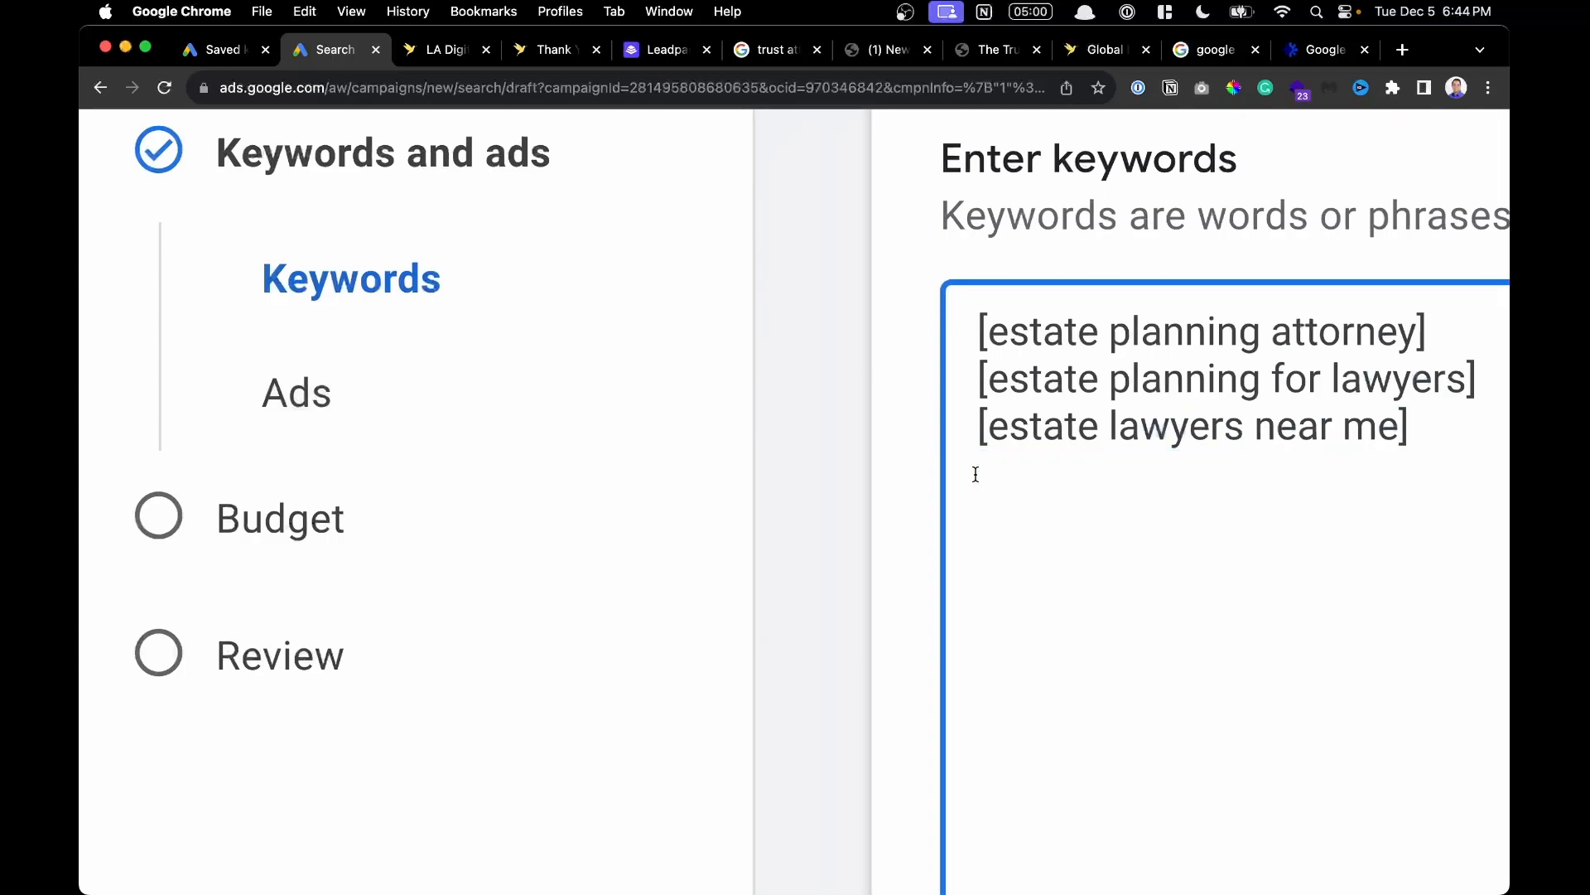
Examine the final URL, display path and headline fields in the Ads section below the keywords.
{"action": "key", "text": "super+0"}
{"action": "scroll", "coordinate": [976, 476], "scroll_direction": "down", "scroll_amount": 3}
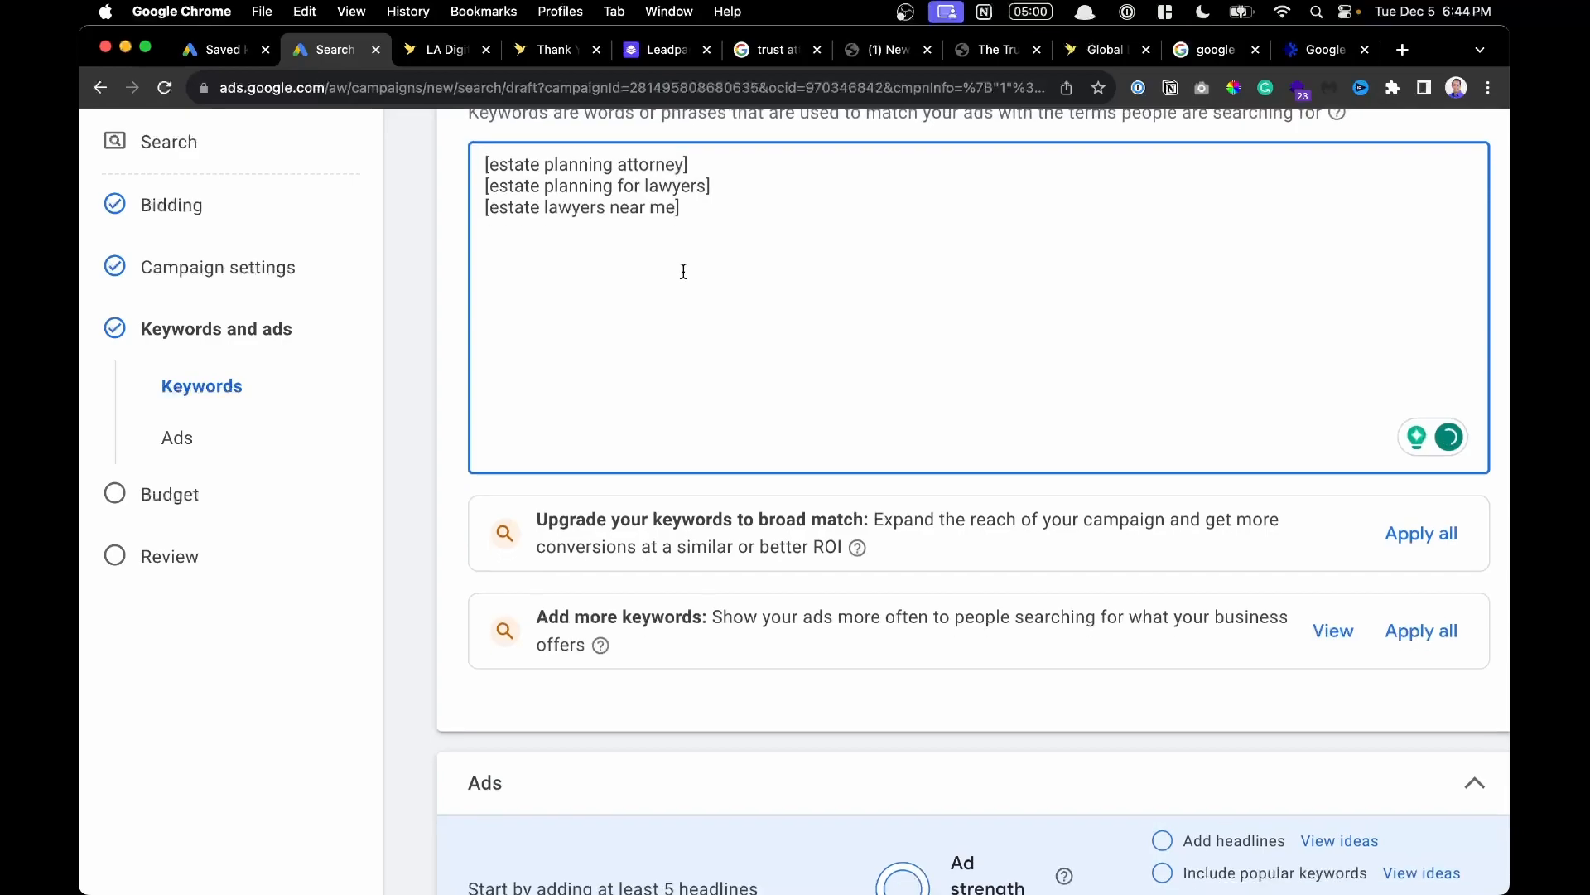
{"action": "scroll", "coordinate": [683, 272], "scroll_direction": "down", "scroll_amount": 9}
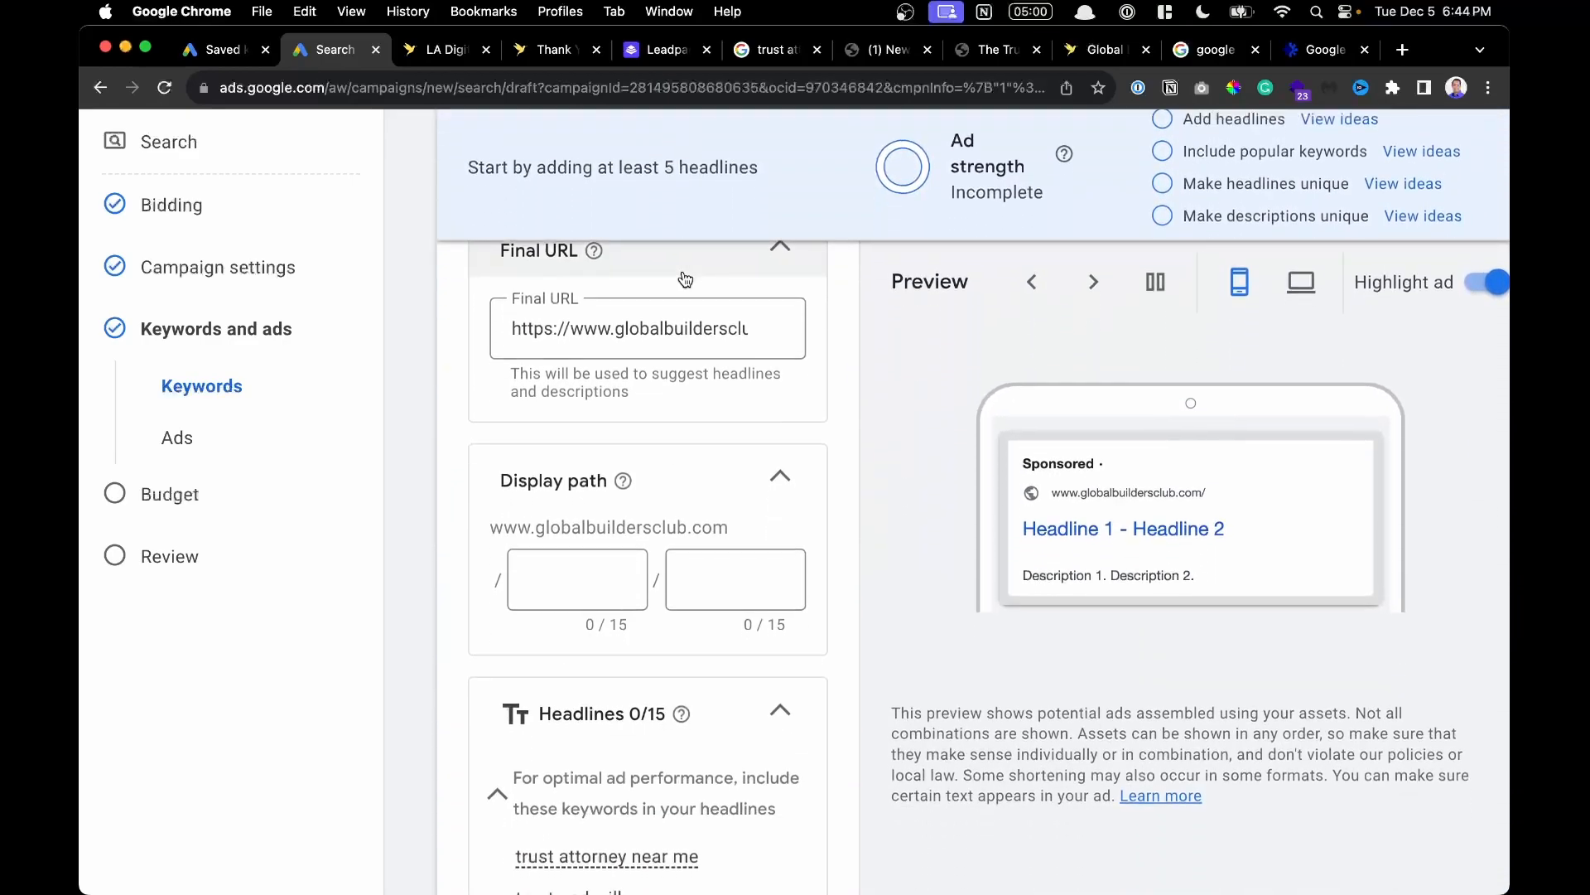
{"action": "scroll", "coordinate": [685, 278], "scroll_direction": "up", "scroll_amount": 3}
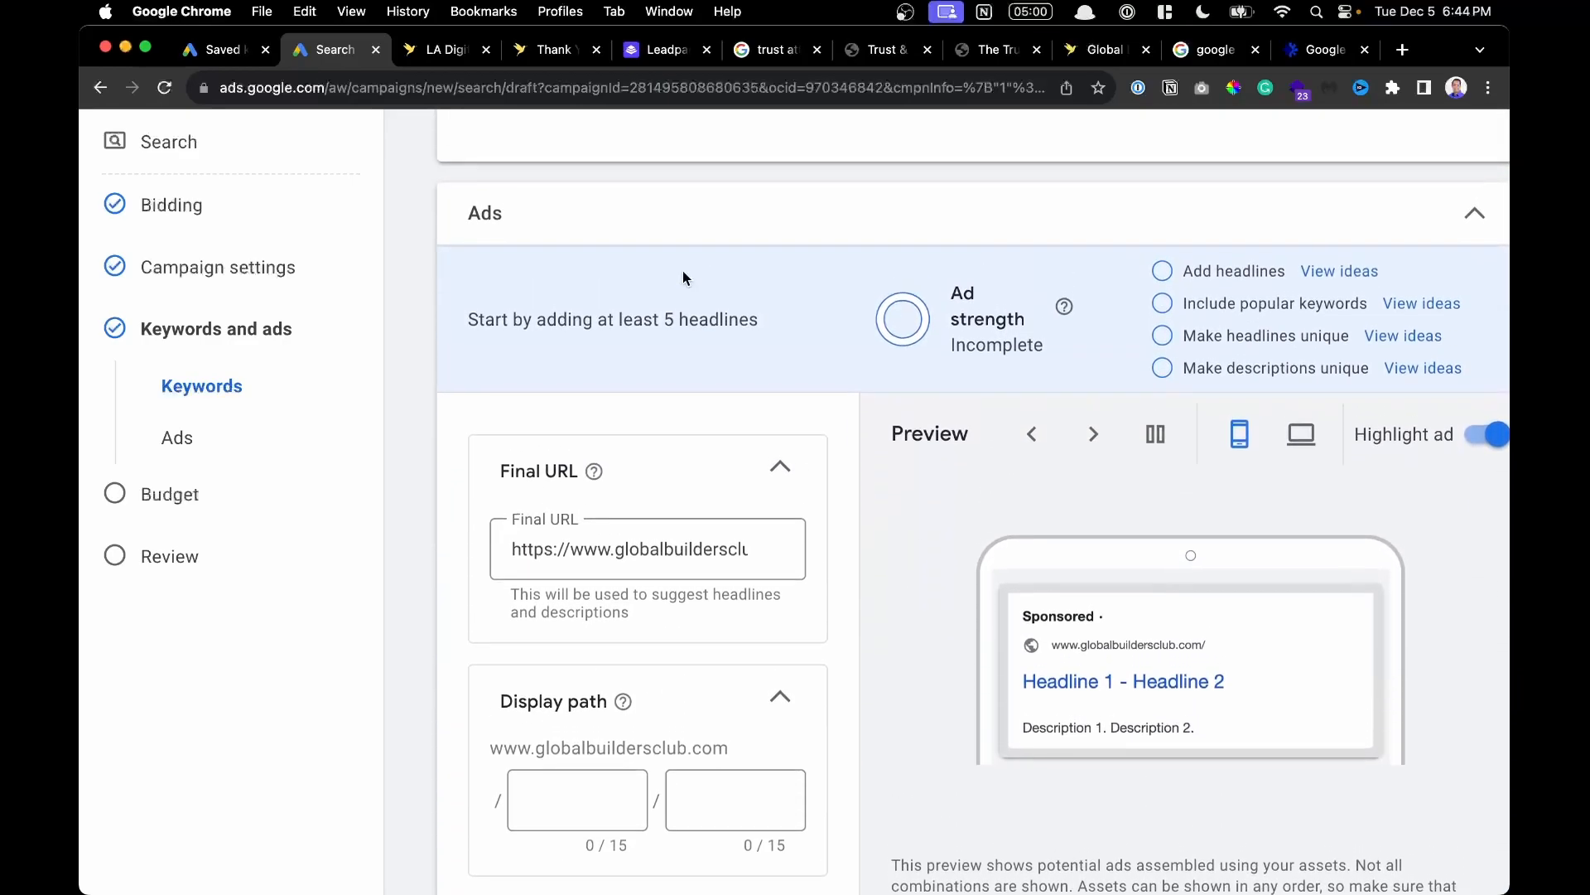
{"action": "scroll", "coordinate": [683, 278], "scroll_direction": "down", "scroll_amount": 3}
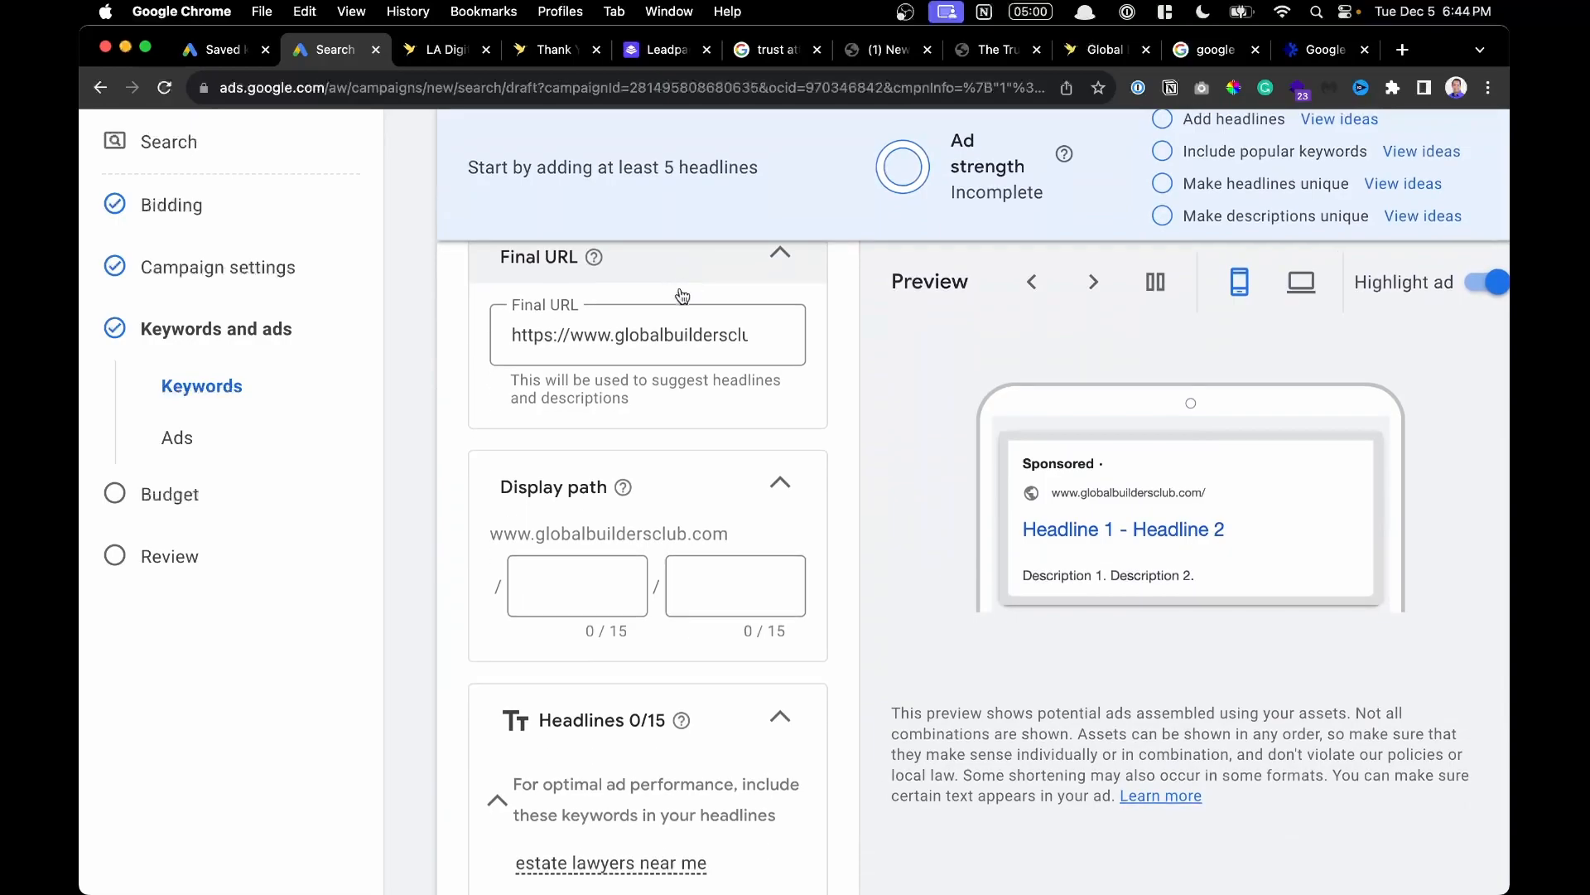
{"action": "left_click", "coordinate": [650, 334]}
{"action": "scroll", "coordinate": [651, 340], "scroll_direction": "right", "scroll_amount": 1}
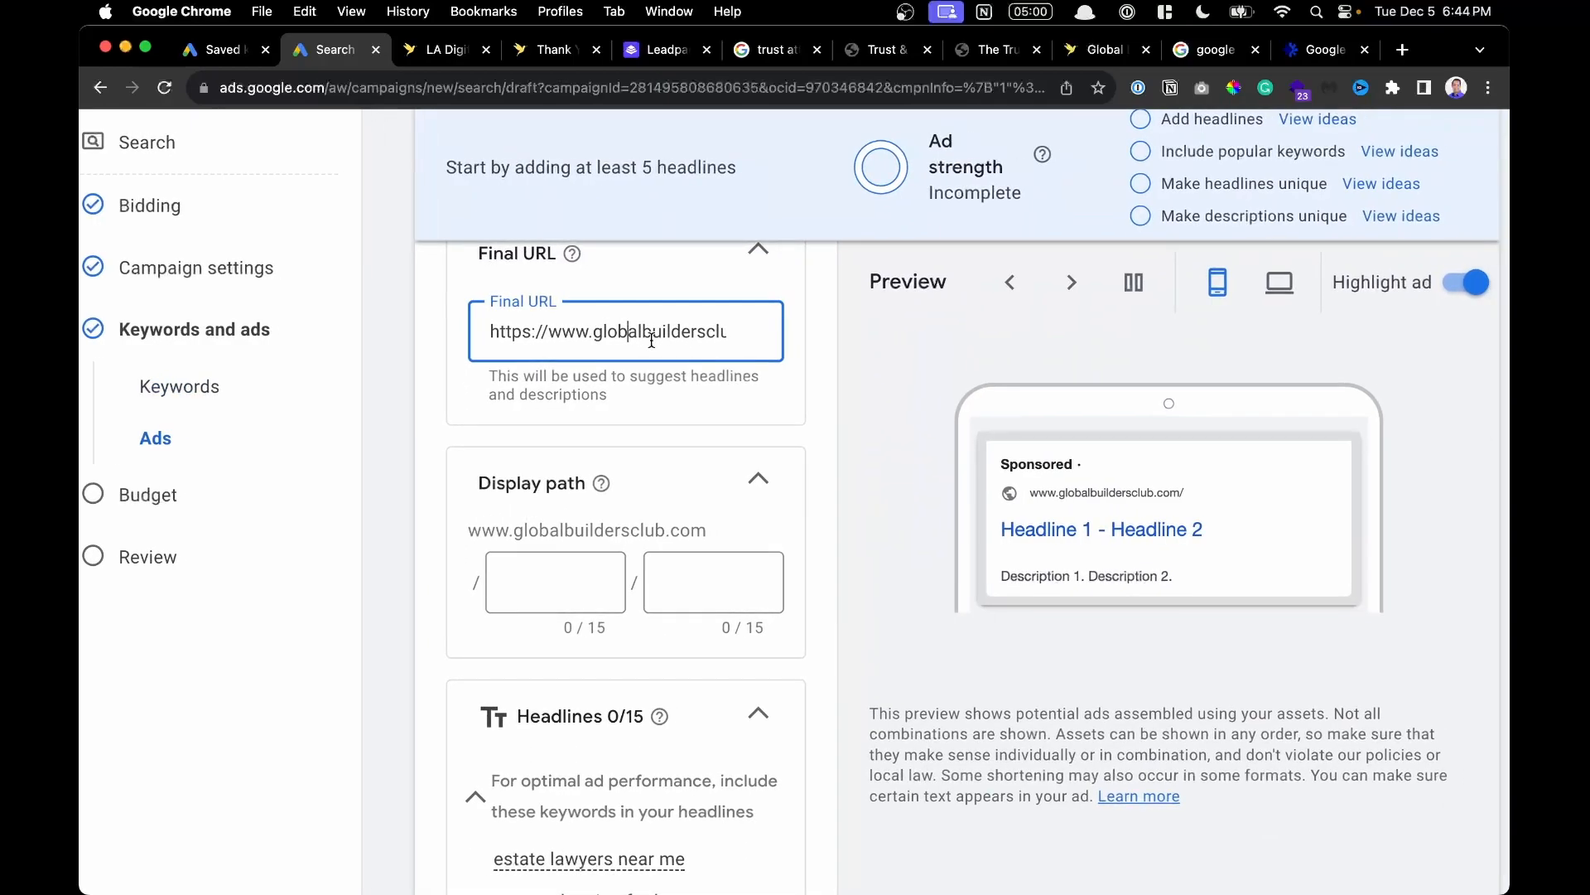
{"action": "scroll", "coordinate": [652, 341], "scroll_direction": "up", "scroll_amount": 3}
{"action": "left_click_drag", "start_coordinate": [652, 331], "coordinate": [735, 340]}
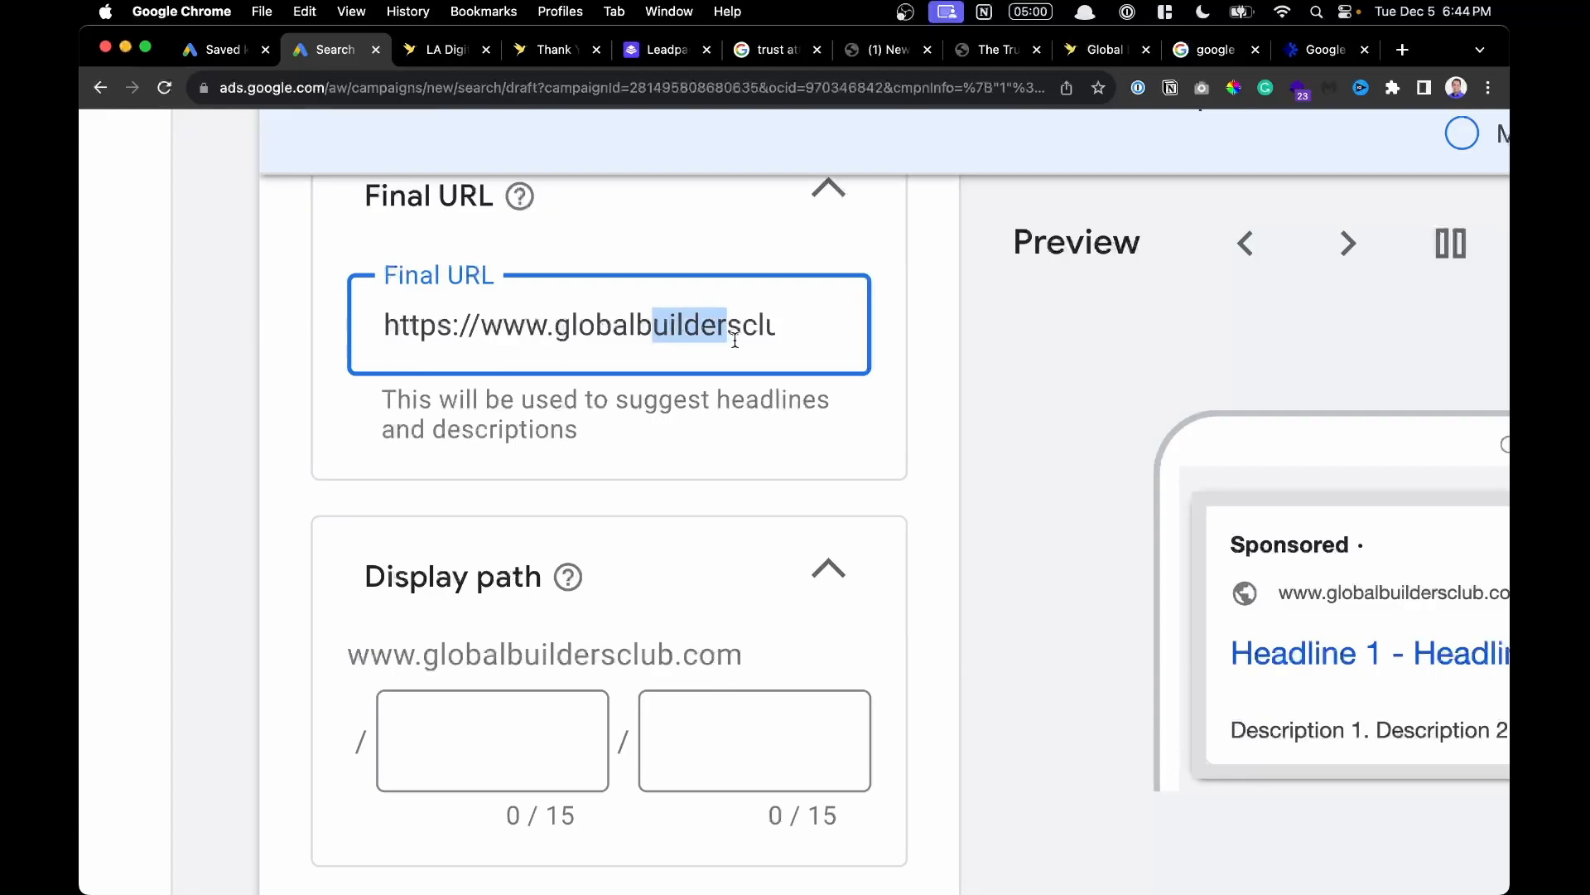
Review the thank-you page and the digital marketing services landing page, including its consultation form.
{"action": "left_click", "coordinate": [544, 51]}
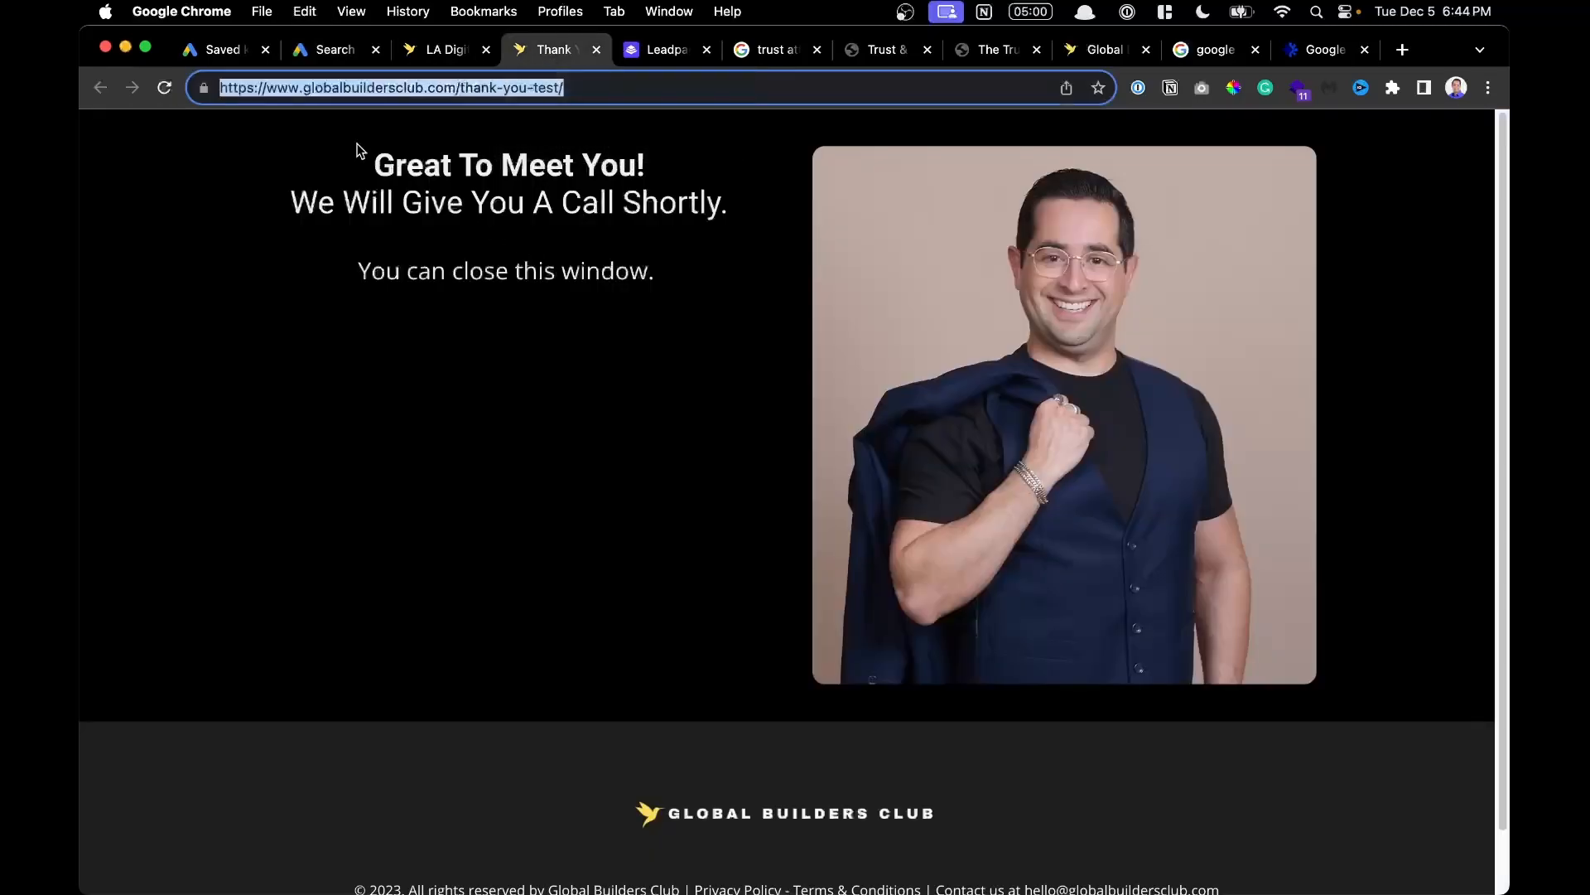
{"action": "left_click", "coordinate": [337, 50]}
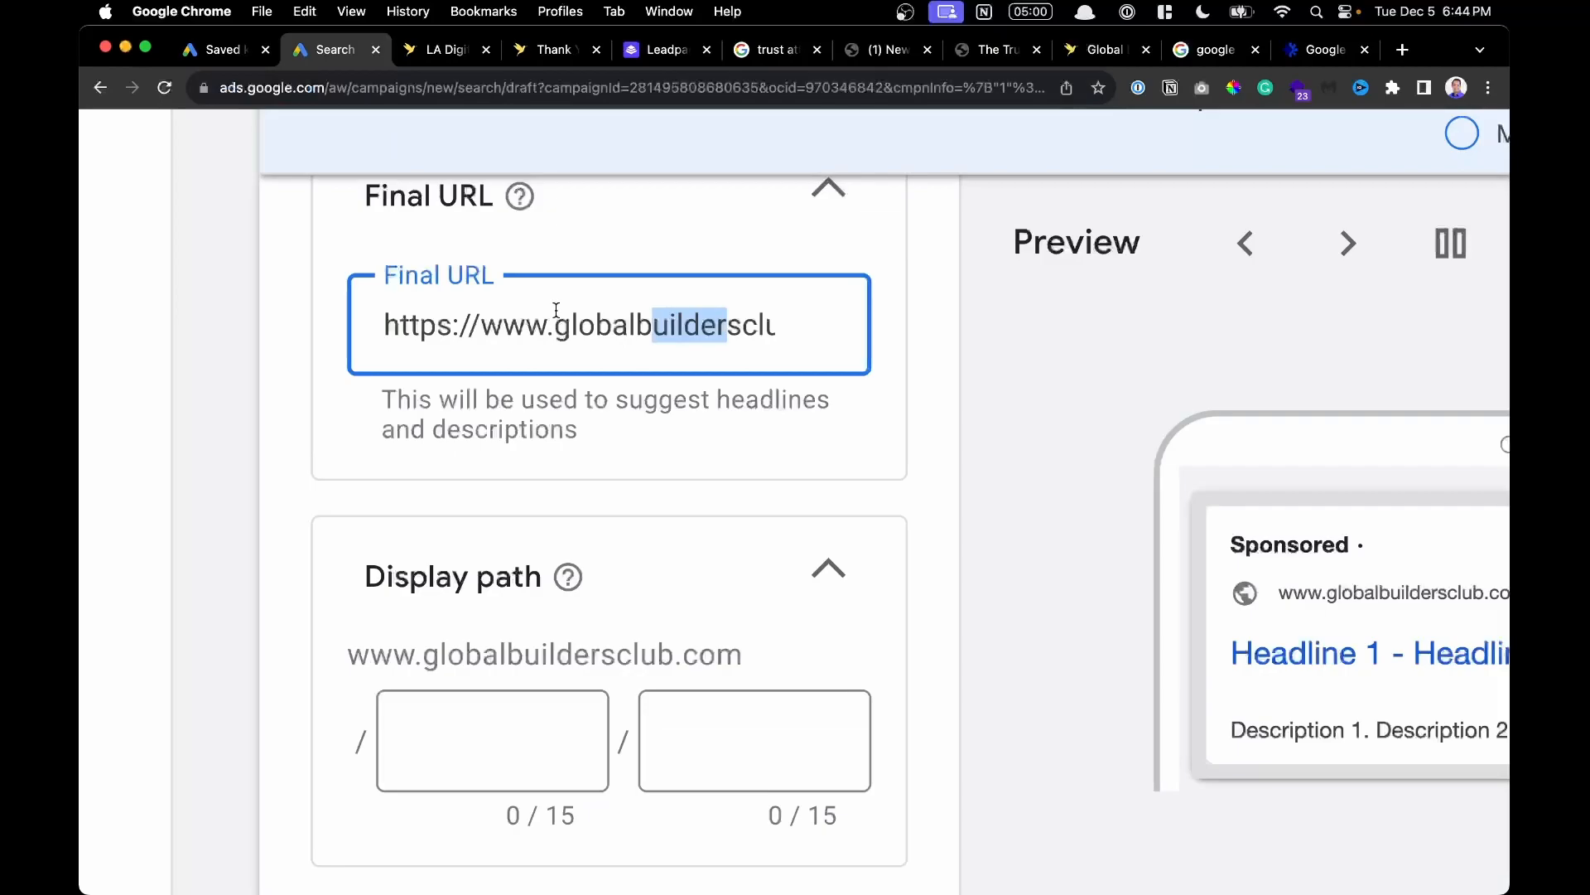
{"action": "left_click", "coordinate": [535, 53]}
{"action": "left_click", "coordinate": [434, 51]}
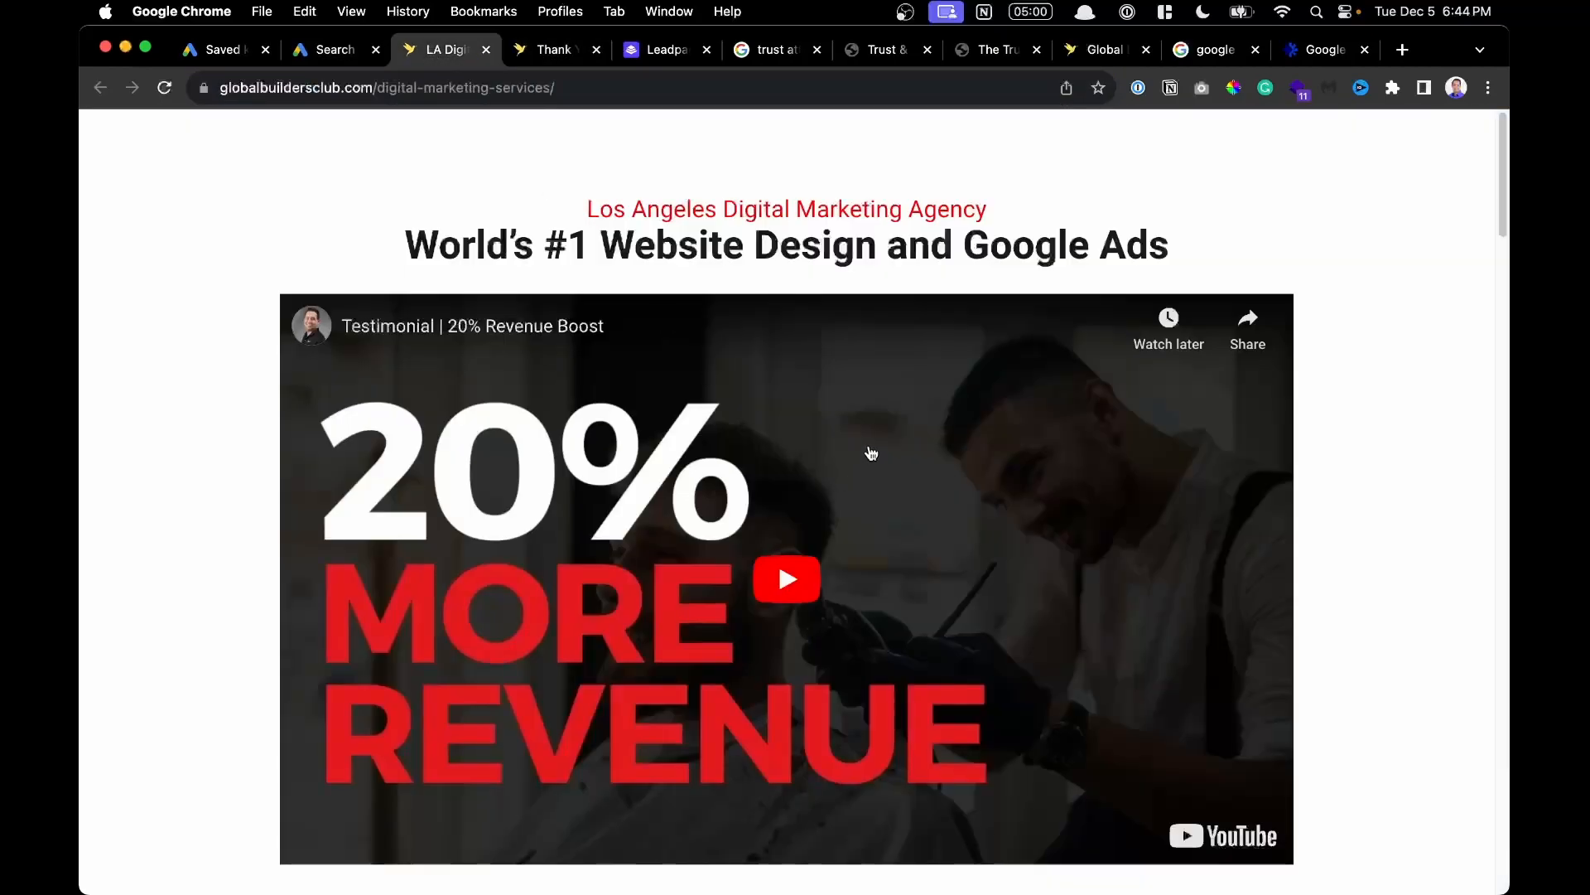
{"action": "scroll", "coordinate": [870, 452], "scroll_direction": "down", "scroll_amount": 5}
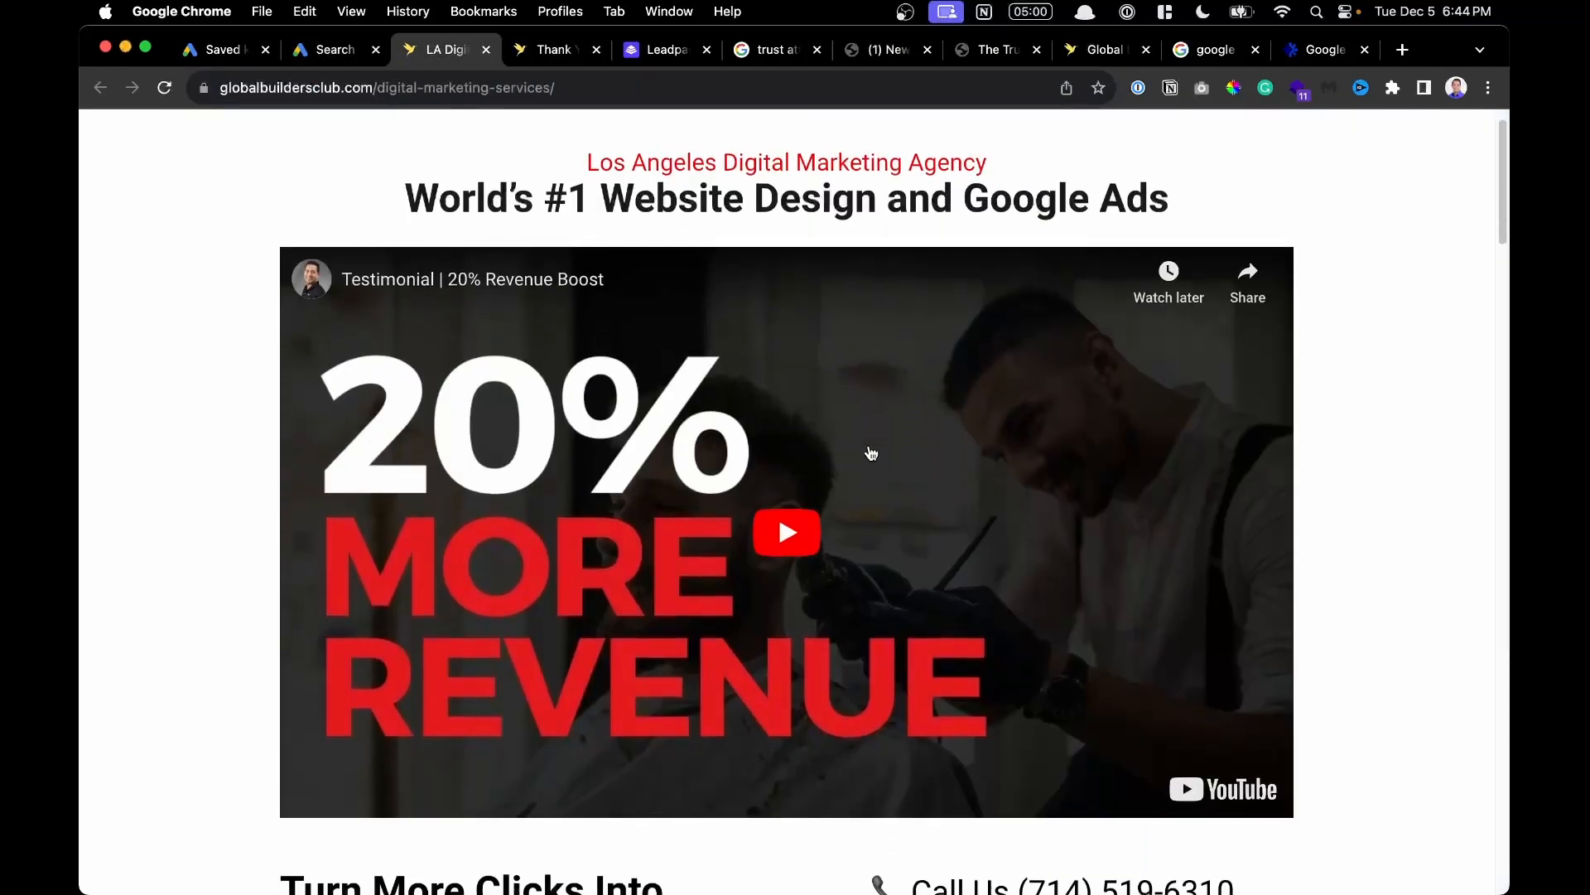
{"action": "scroll", "coordinate": [871, 452], "scroll_direction": "down", "scroll_amount": 1}
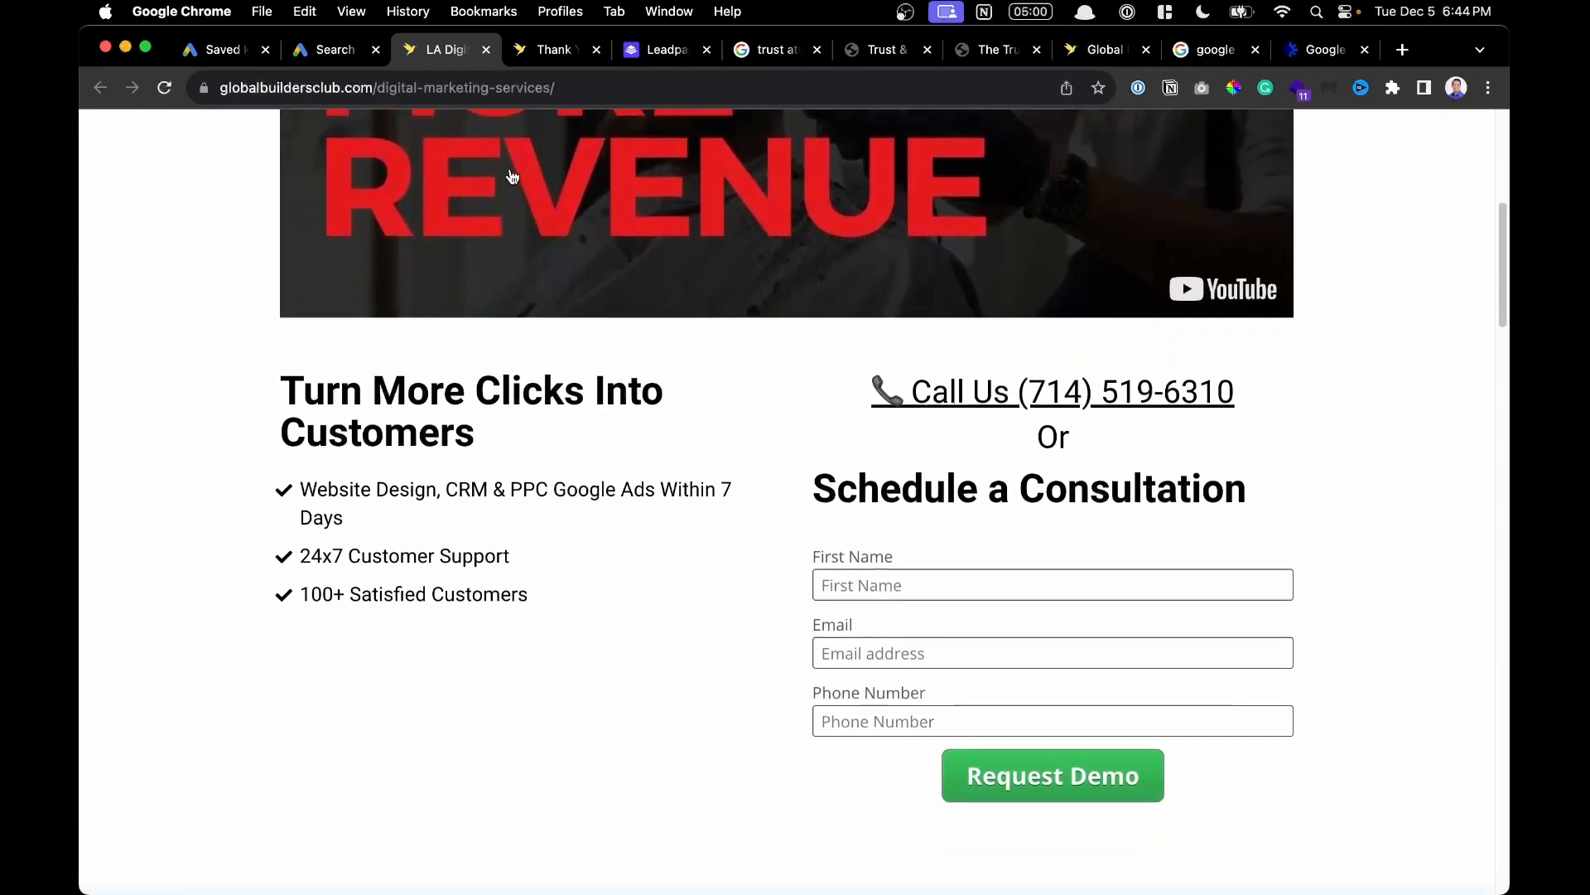
{"action": "left_click", "coordinate": [550, 50]}
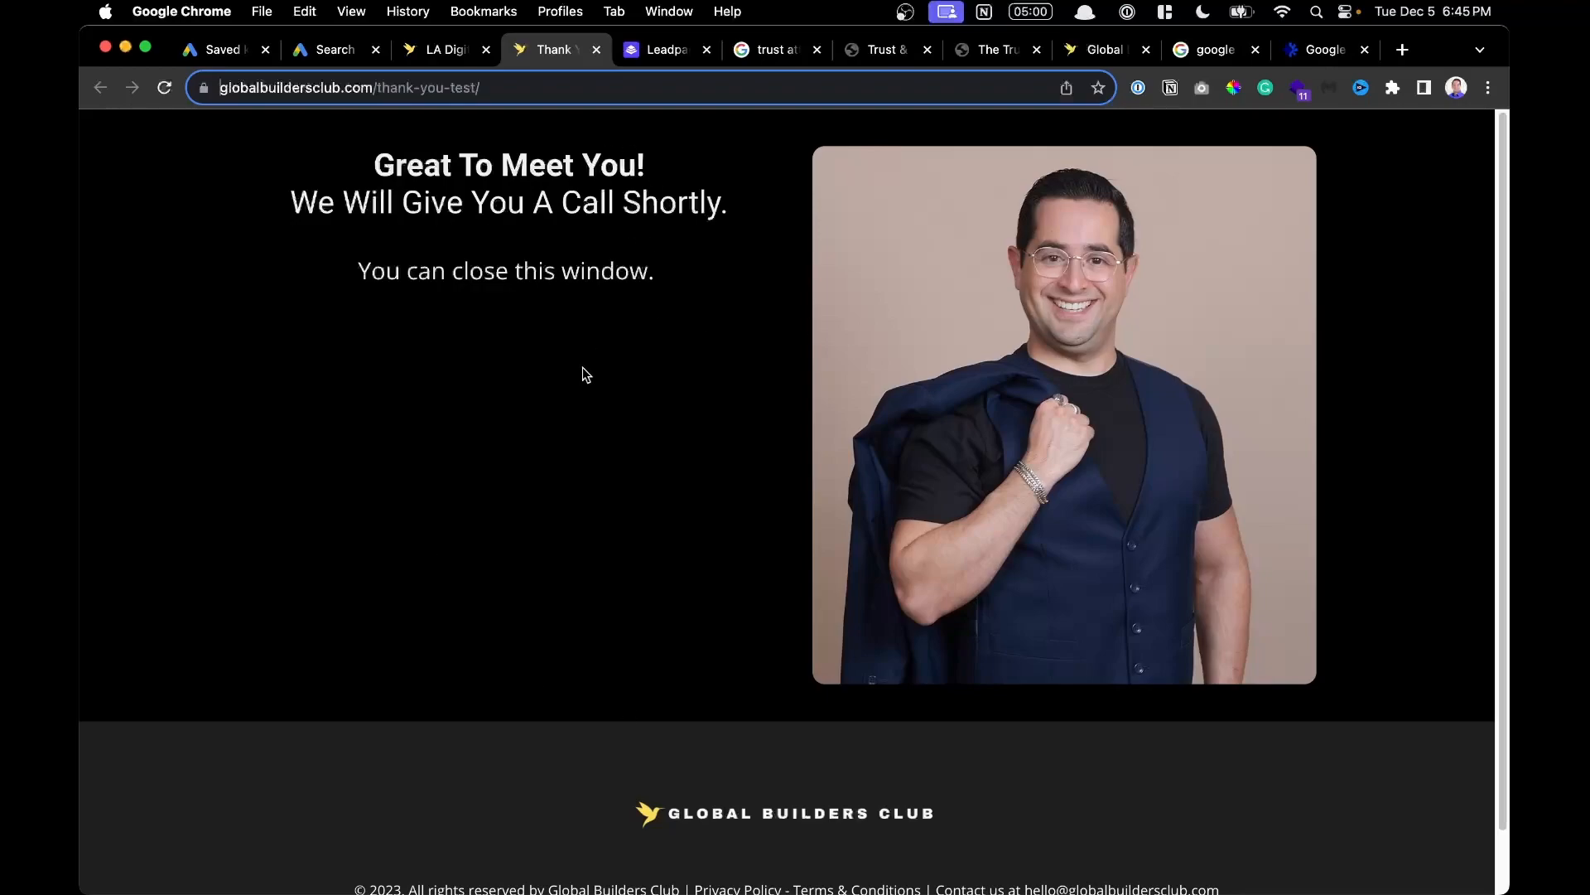
{"action": "left_click", "coordinate": [350, 52]}
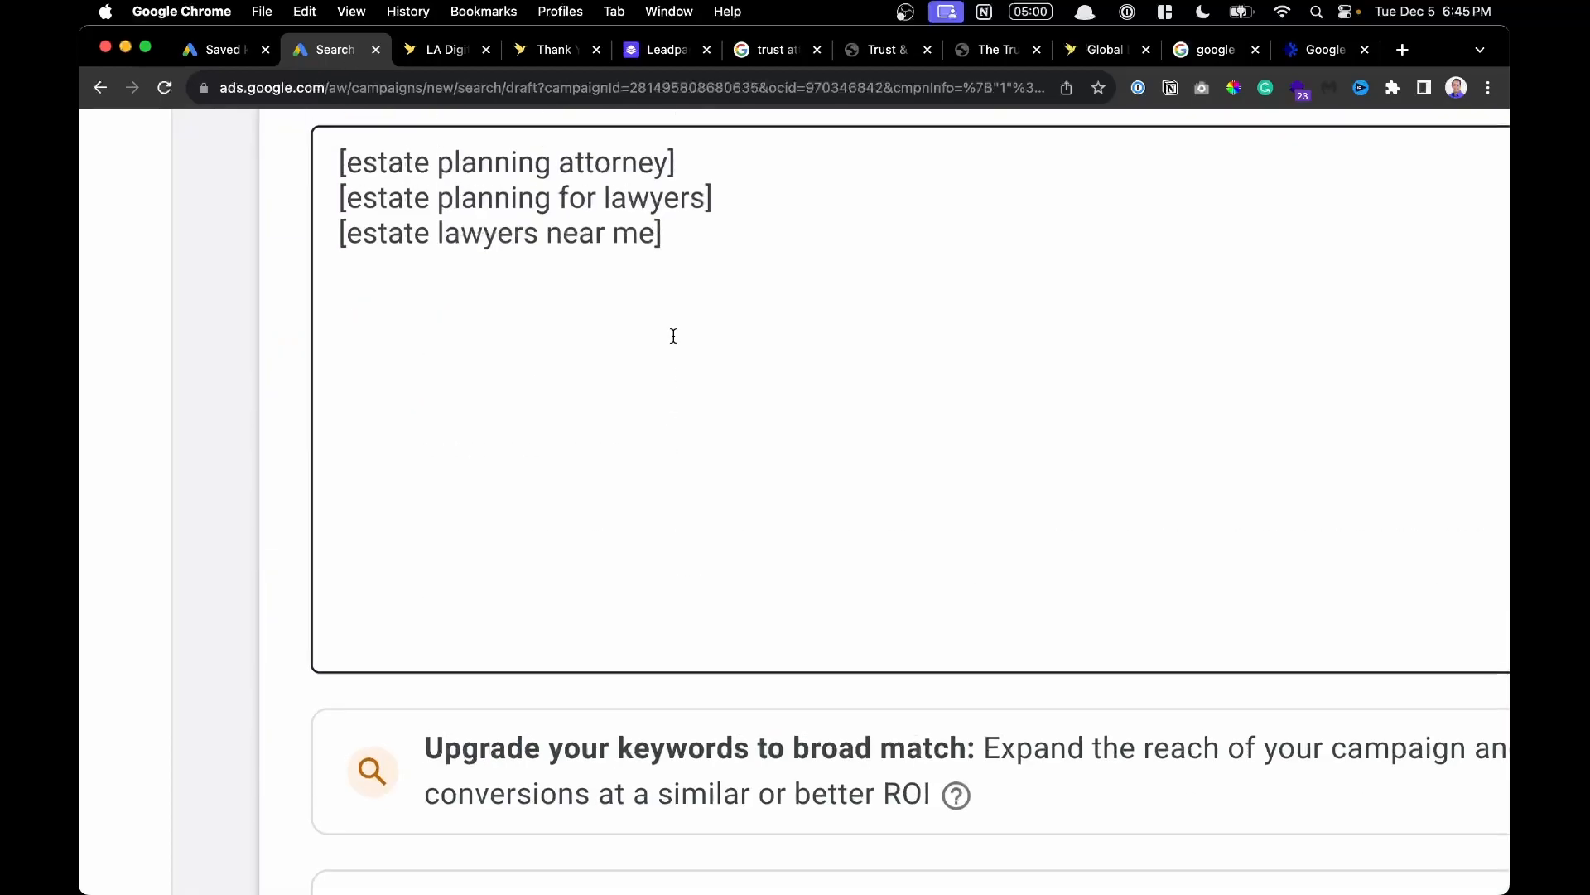
{"action": "left_click_drag", "start_coordinate": [713, 167], "coordinate": [573, 167]}
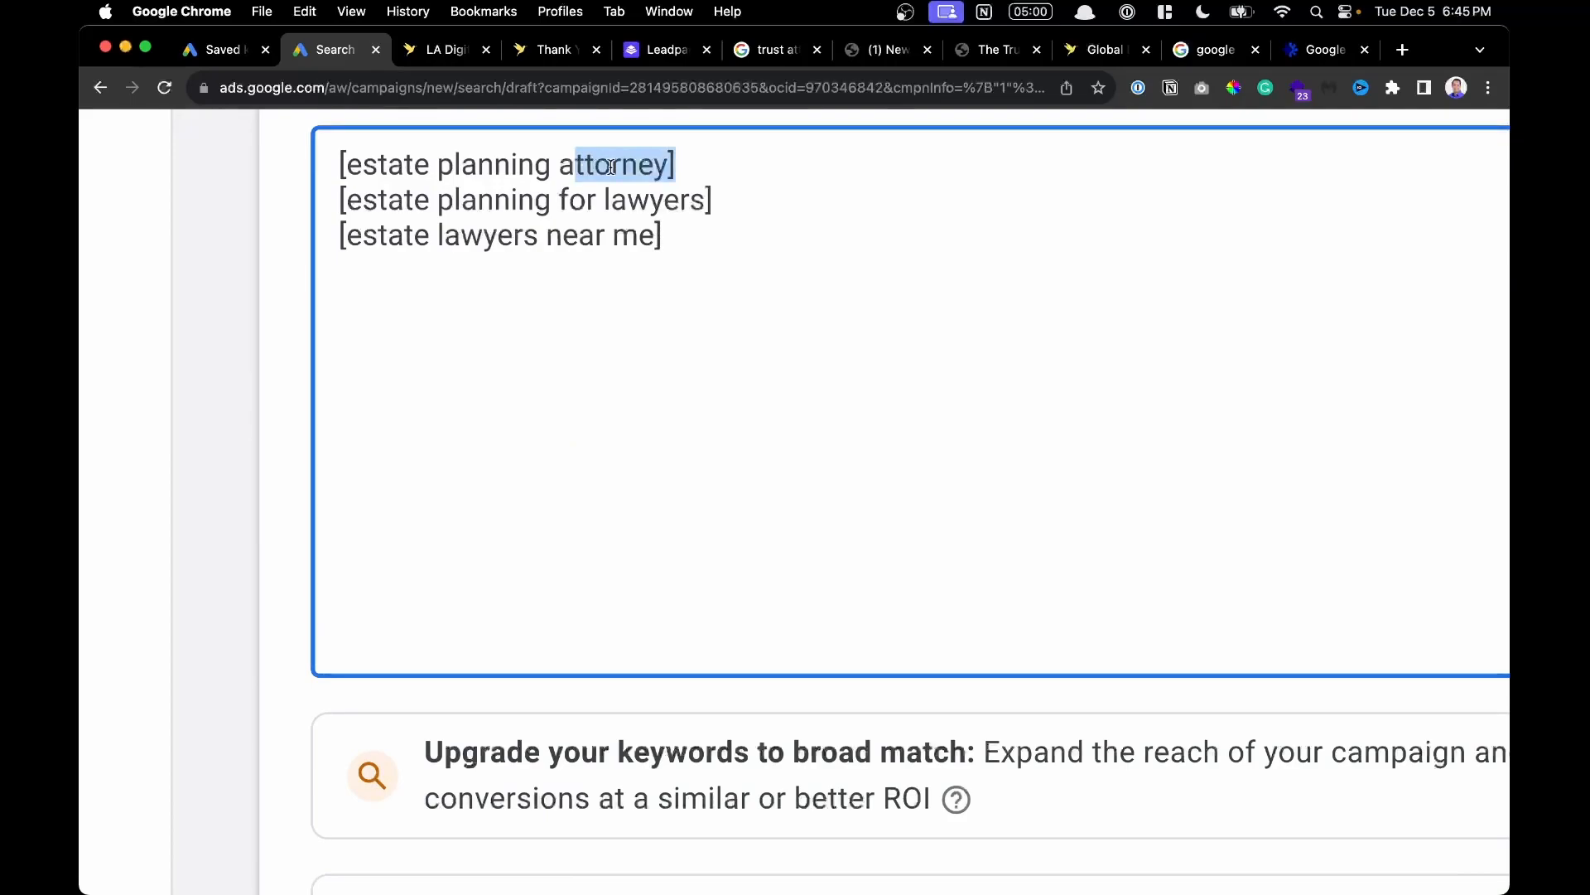
{"action": "scroll", "coordinate": [623, 166], "scroll_direction": "down", "scroll_amount": 15}
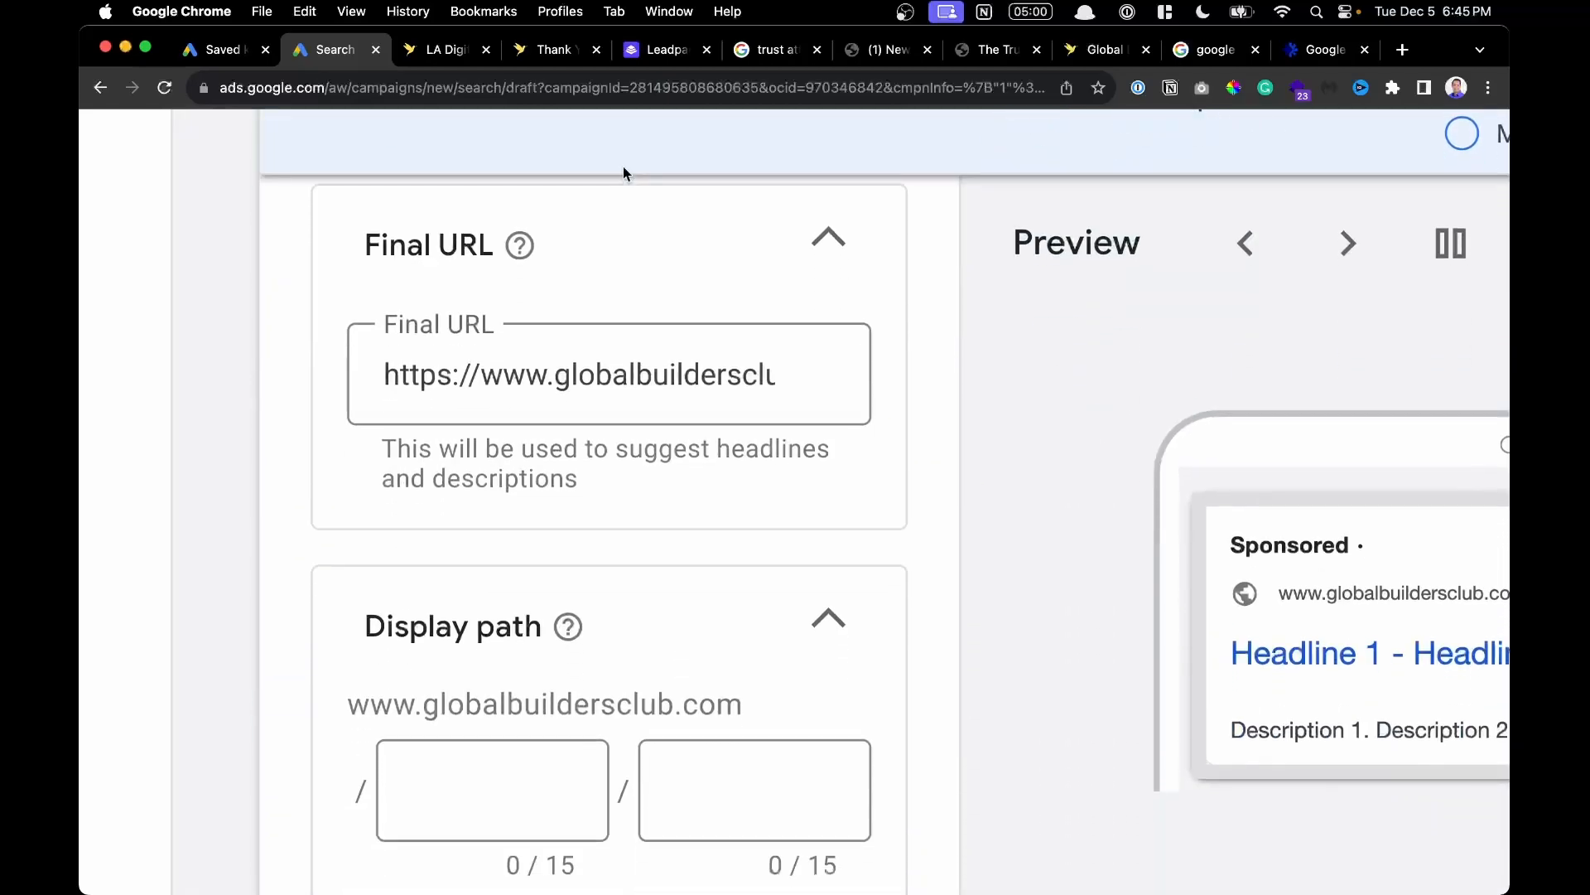
{"action": "left_click_drag", "start_coordinate": [401, 289], "coordinate": [486, 146]}
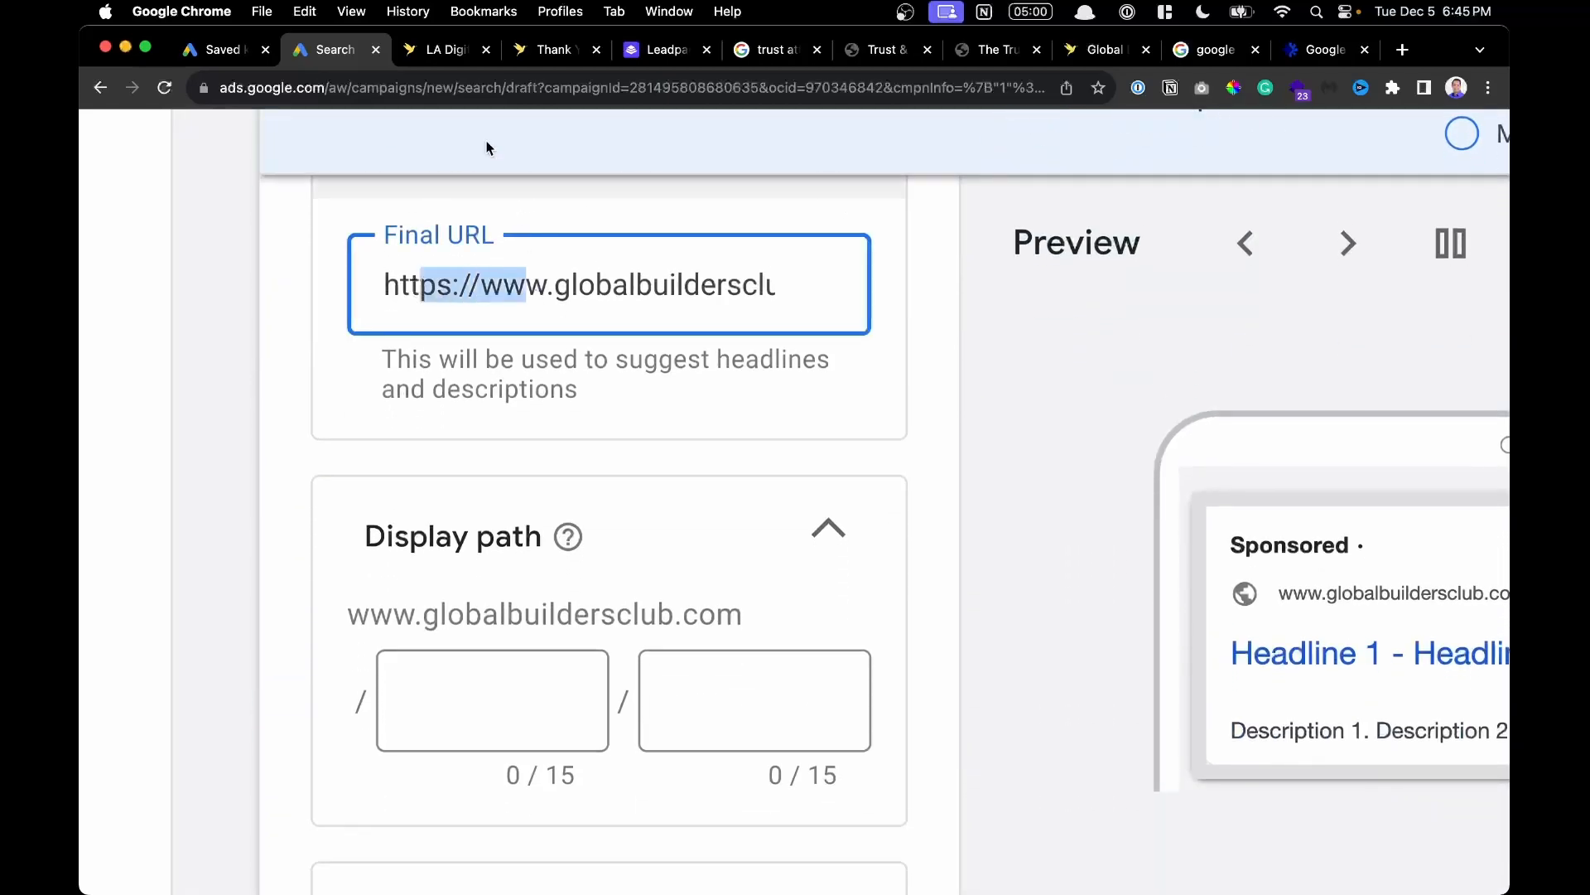
{"action": "left_click", "coordinate": [434, 49]}
{"action": "scroll", "coordinate": [500, 482], "scroll_direction": "up", "scroll_amount": 10}
{"action": "left_click", "coordinate": [308, 83]}
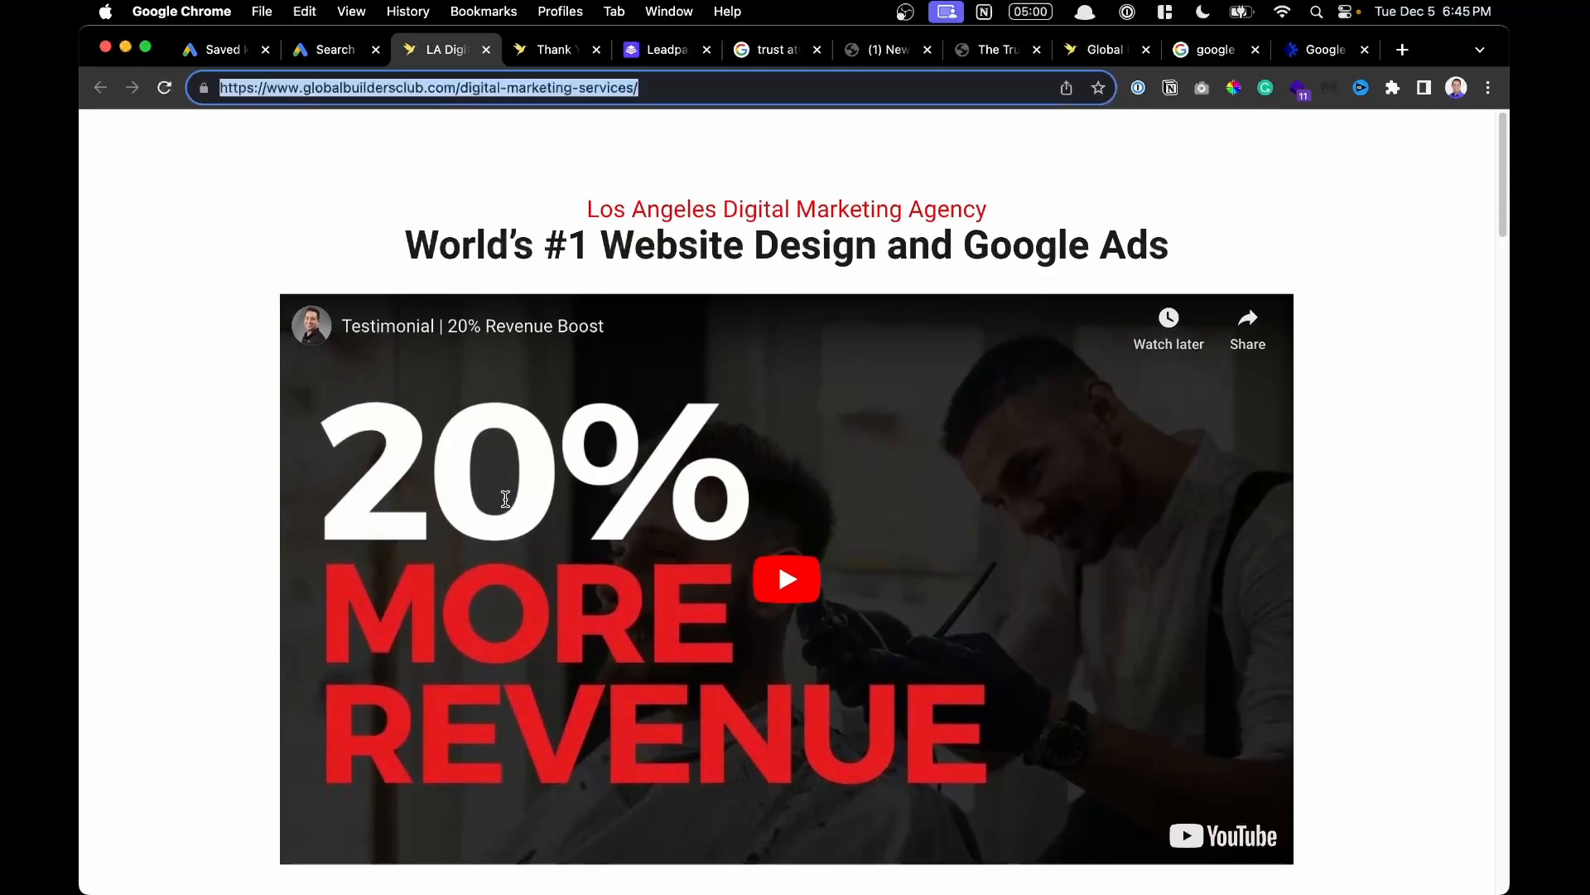
{"action": "left_click", "coordinate": [312, 52]}
{"action": "key", "text": "super+a"}
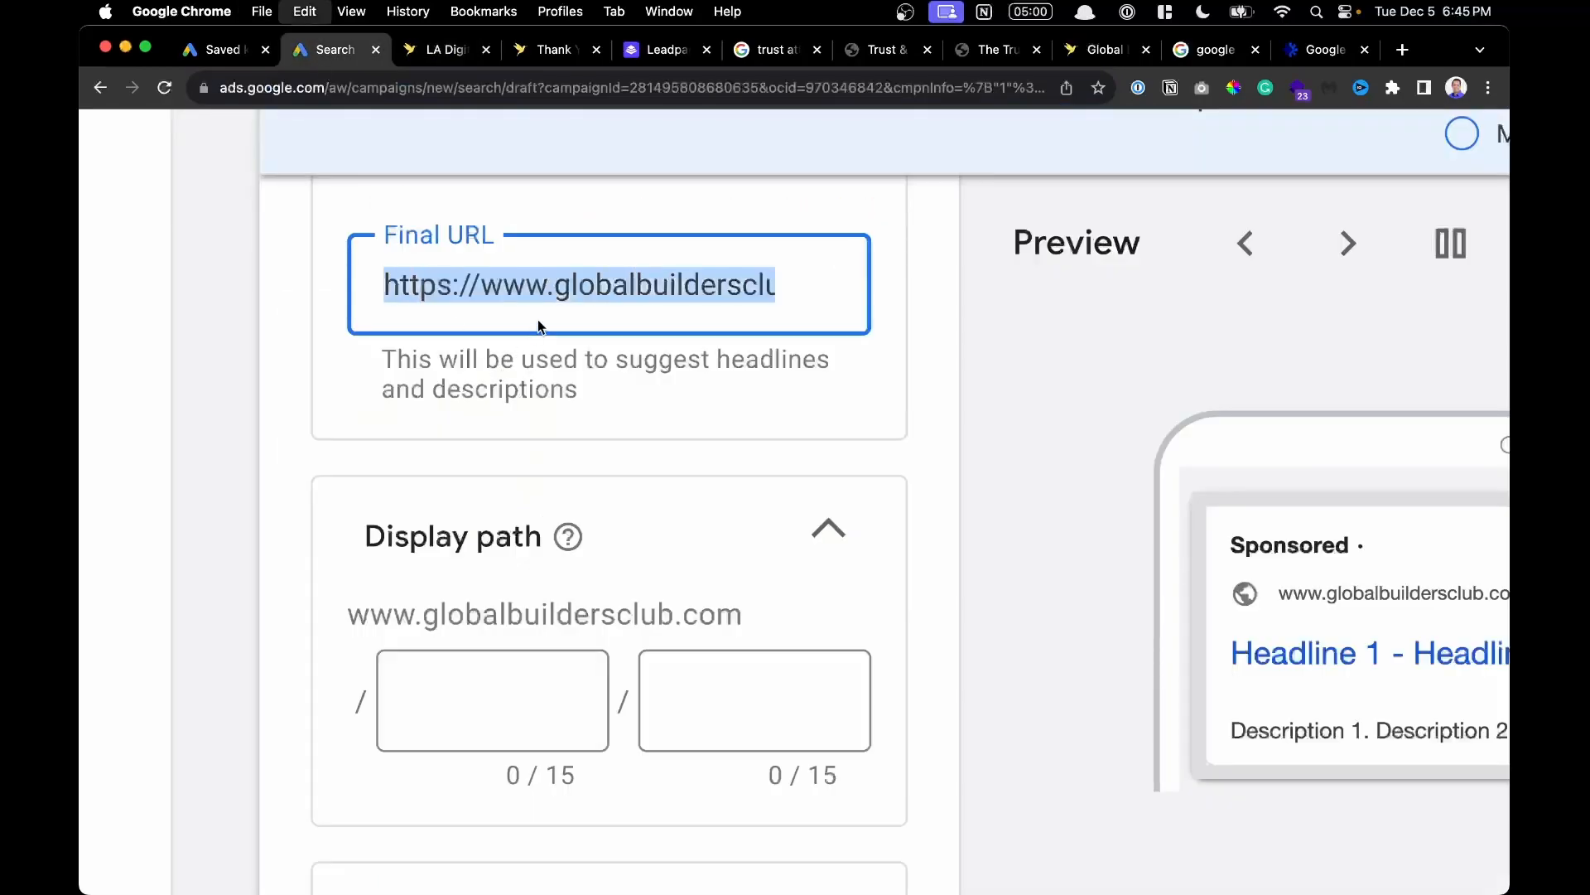
{"action": "key", "text": "super+v"}
Enter estate as the first segment of the ad's display path.
{"action": "scroll", "coordinate": [683, 400], "scroll_direction": "down", "scroll_amount": 5}
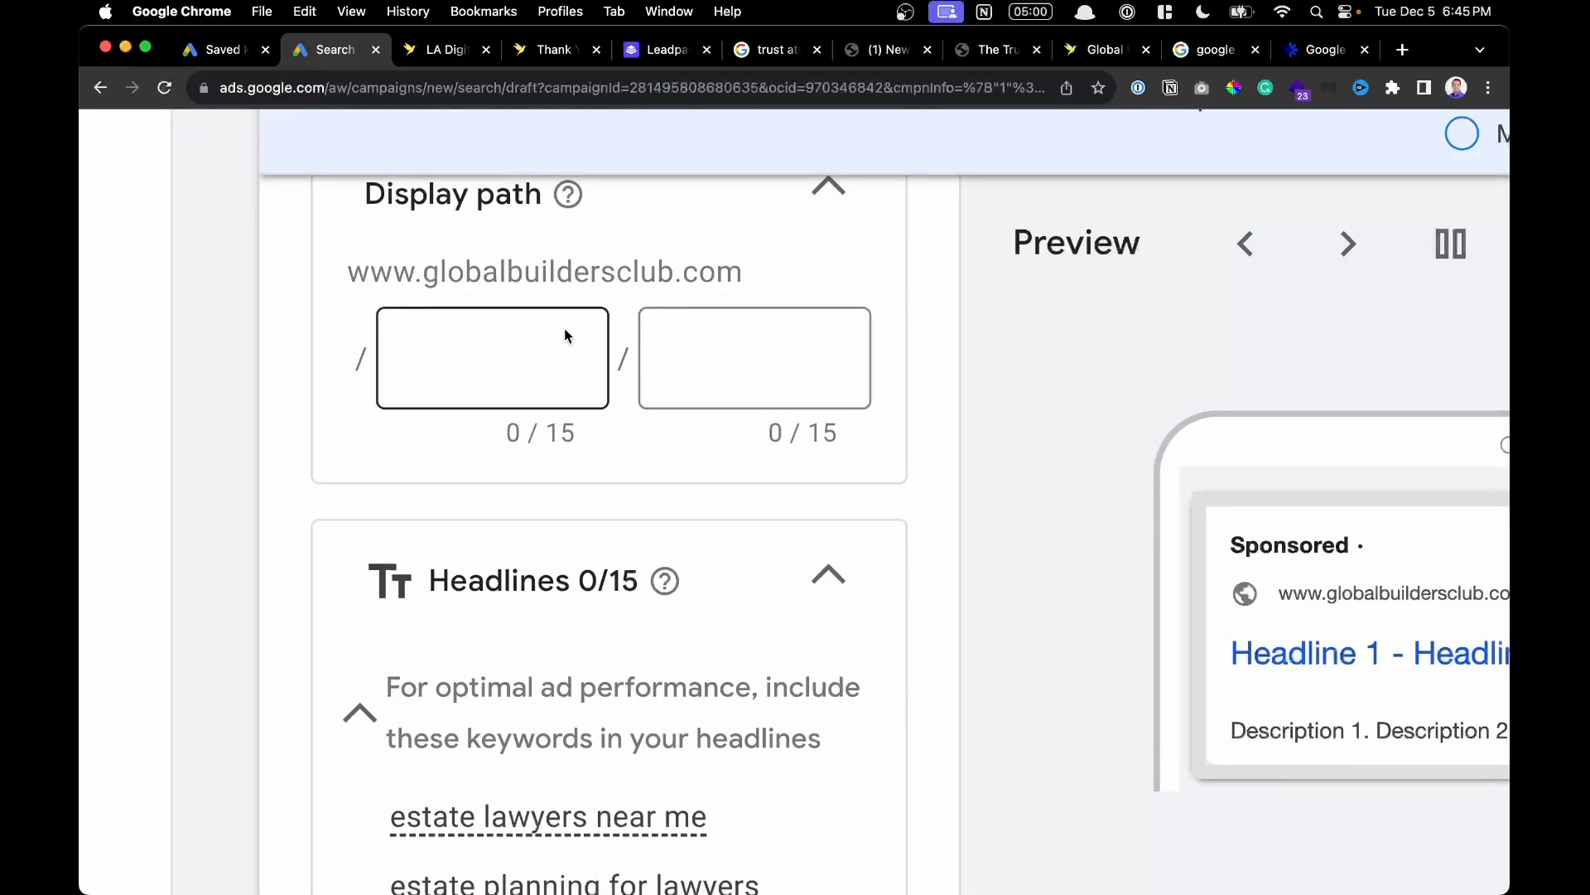
{"action": "scroll", "coordinate": [626, 340], "scroll_direction": "up", "scroll_amount": 2}
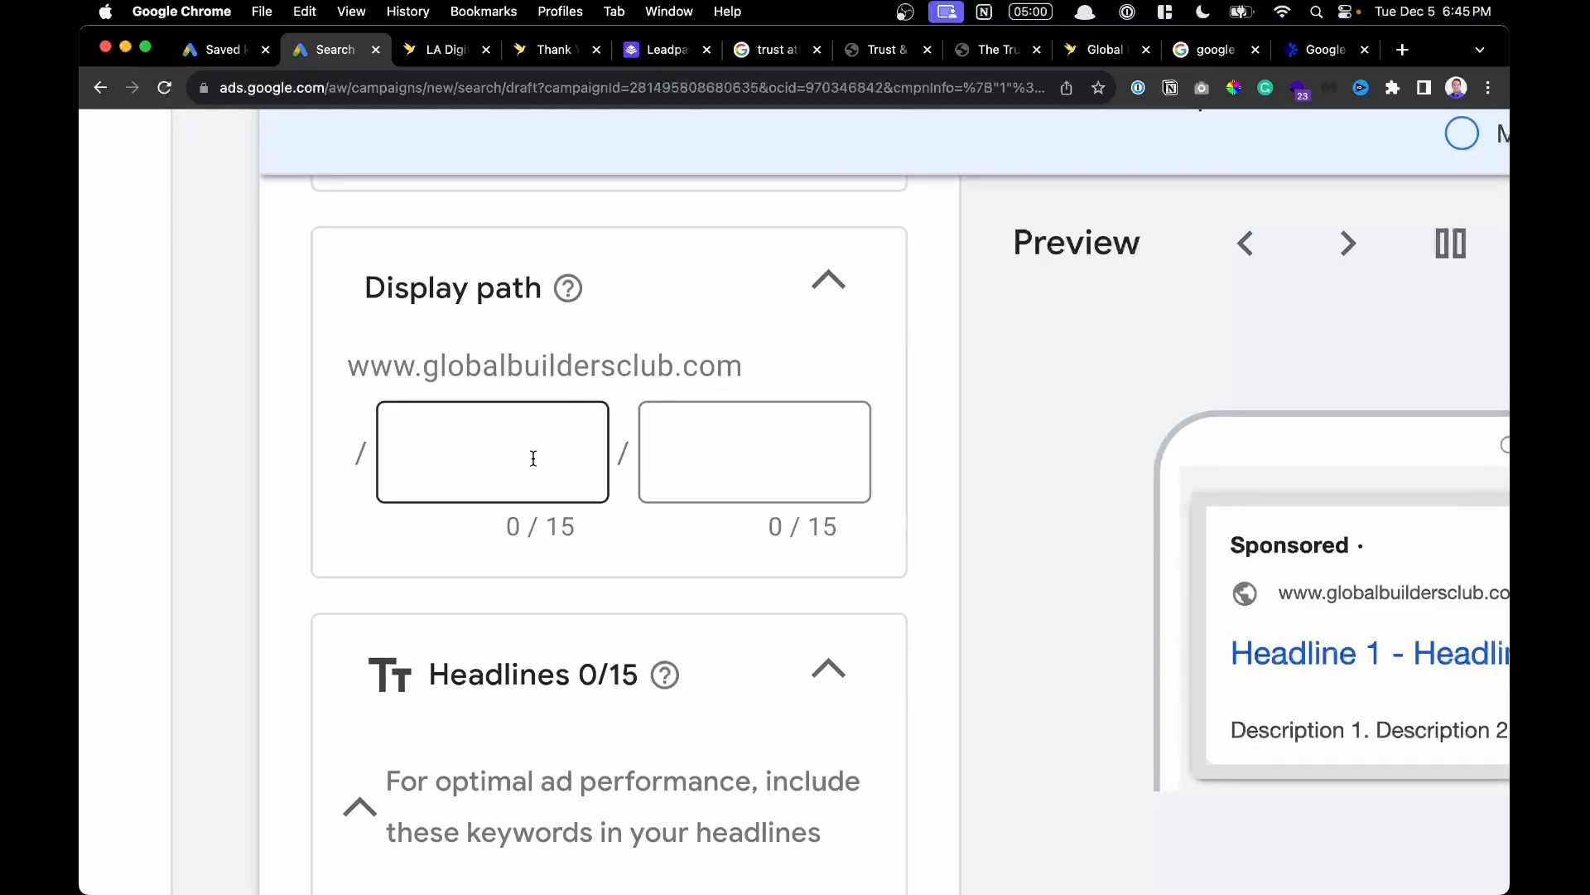
{"action": "scroll", "coordinate": [533, 459], "scroll_direction": "down", "scroll_amount": 5}
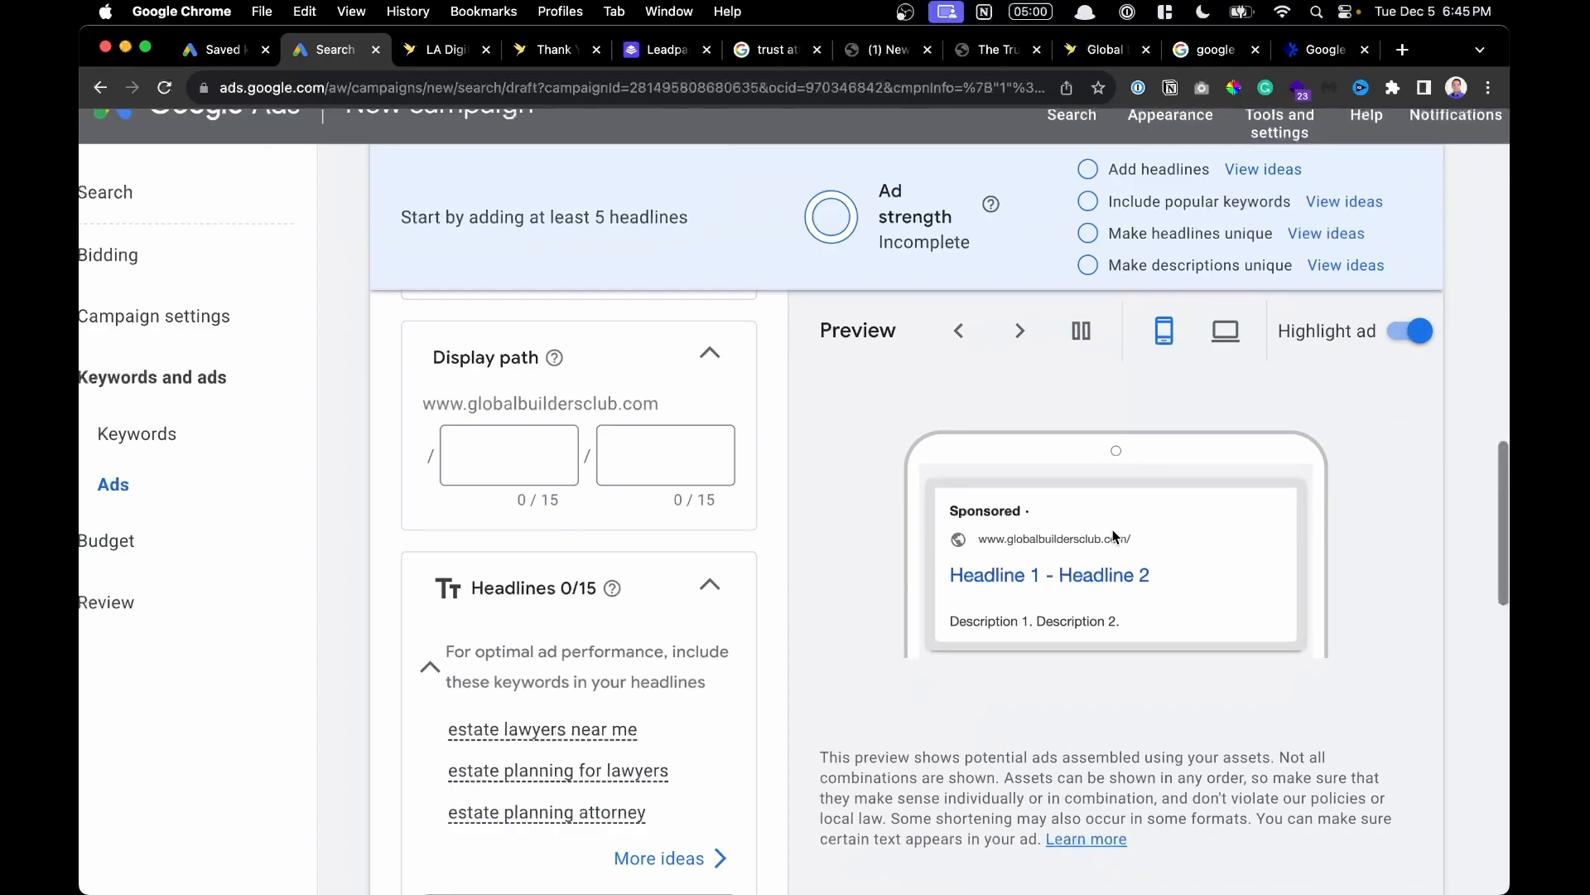
{"action": "scroll", "coordinate": [1114, 537], "scroll_direction": "up", "scroll_amount": 5}
{"action": "scroll", "coordinate": [1156, 547], "scroll_direction": "down", "scroll_amount": 5}
{"action": "left_click", "coordinate": [291, 440]}
{"action": "type", "text": "trust"}
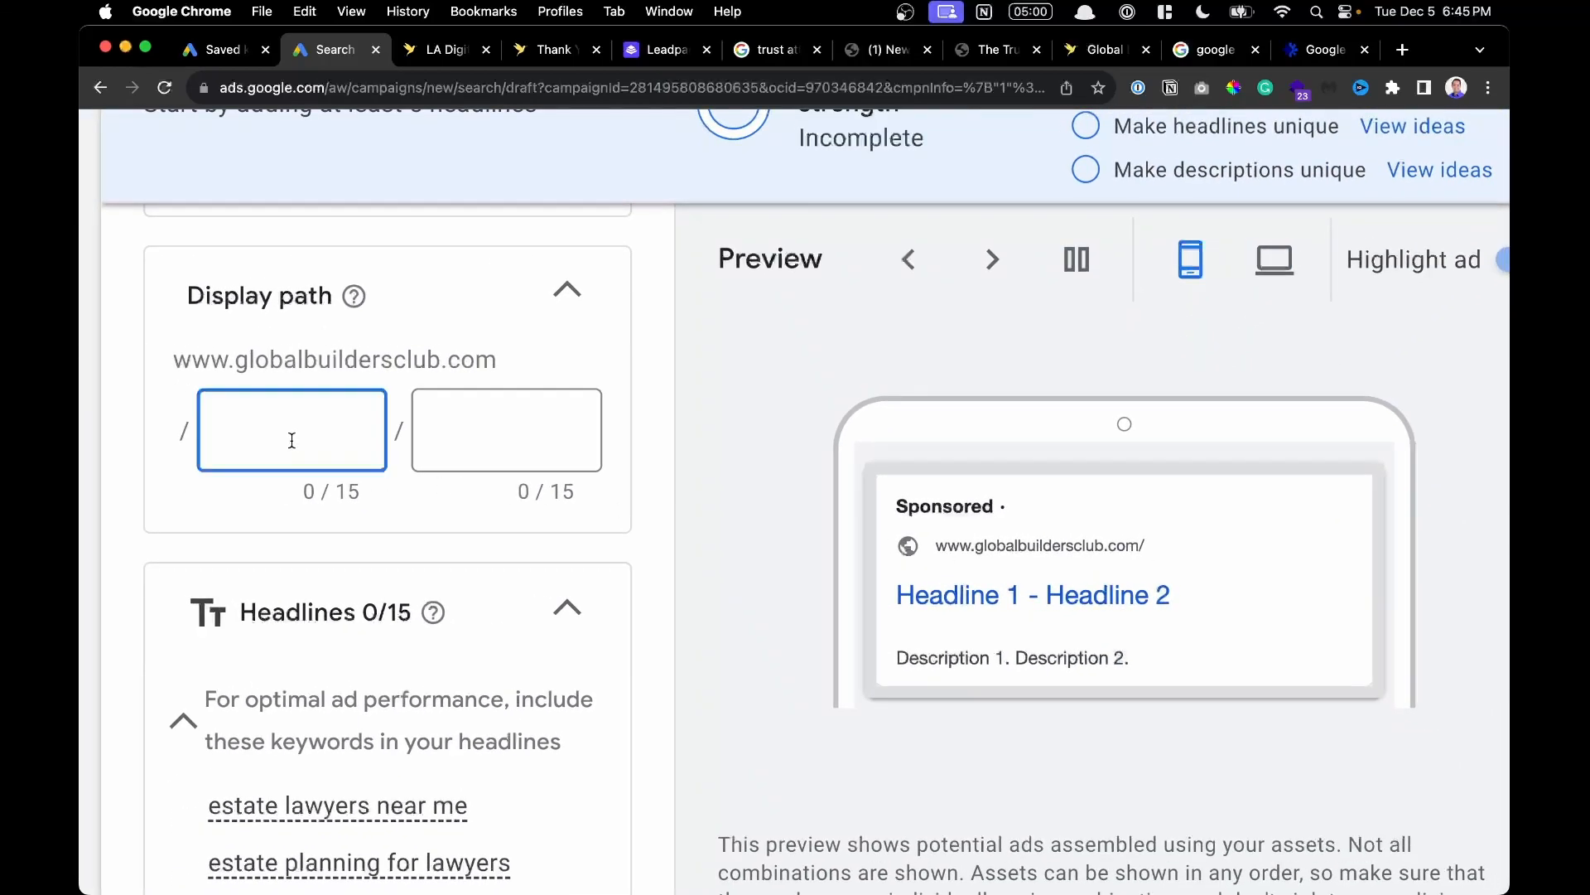
{"action": "key", "text": "super+a"}
{"action": "type", "text": "estate-"}
{"action": "key", "text": "BackSpace"}
{"action": "key", "text": "Tab"}
{"action": "key", "text": "shift+Tab"}
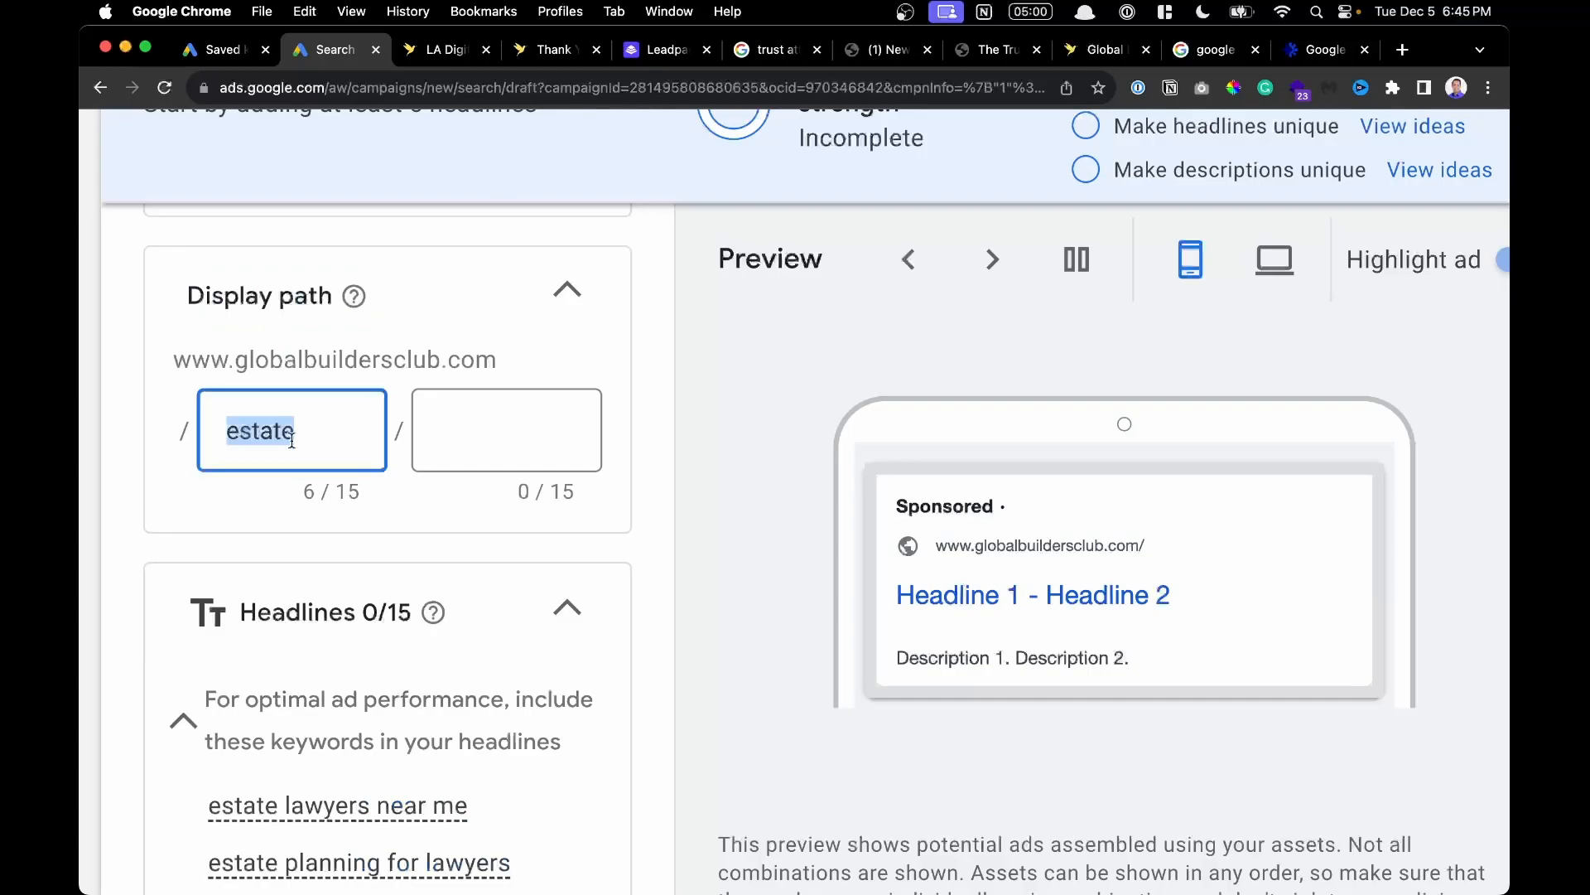
Set the first segment of the ad's display path to trust-and-will, leaving the second segment empty.
{"action": "type", "text": "trust"}
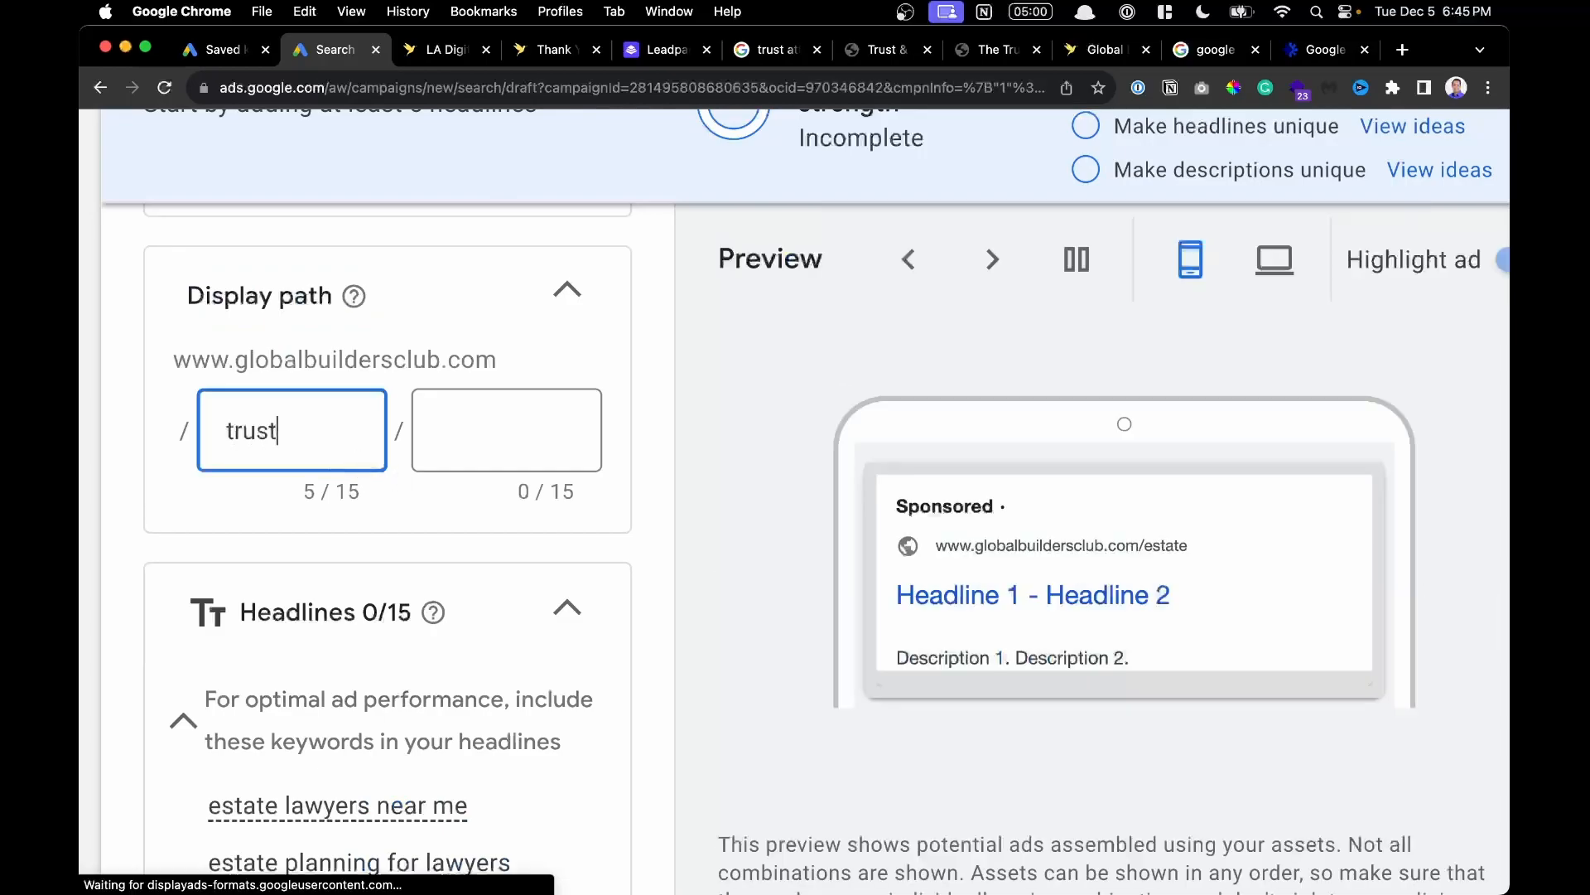
{"action": "type", "text": "-and-will"}
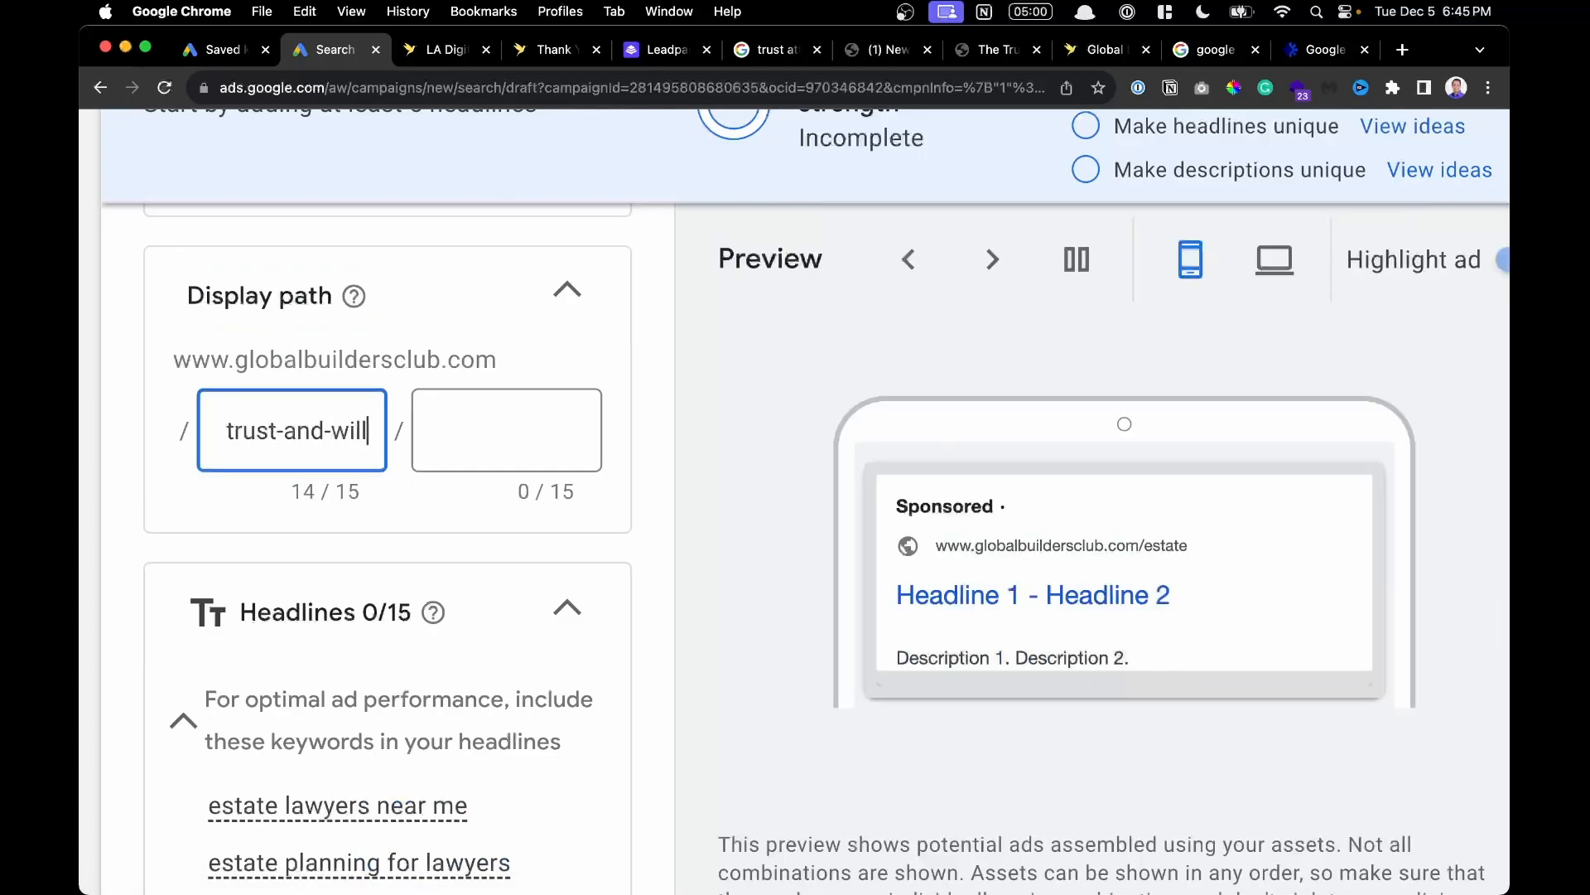
{"action": "left_click", "coordinate": [542, 410]}
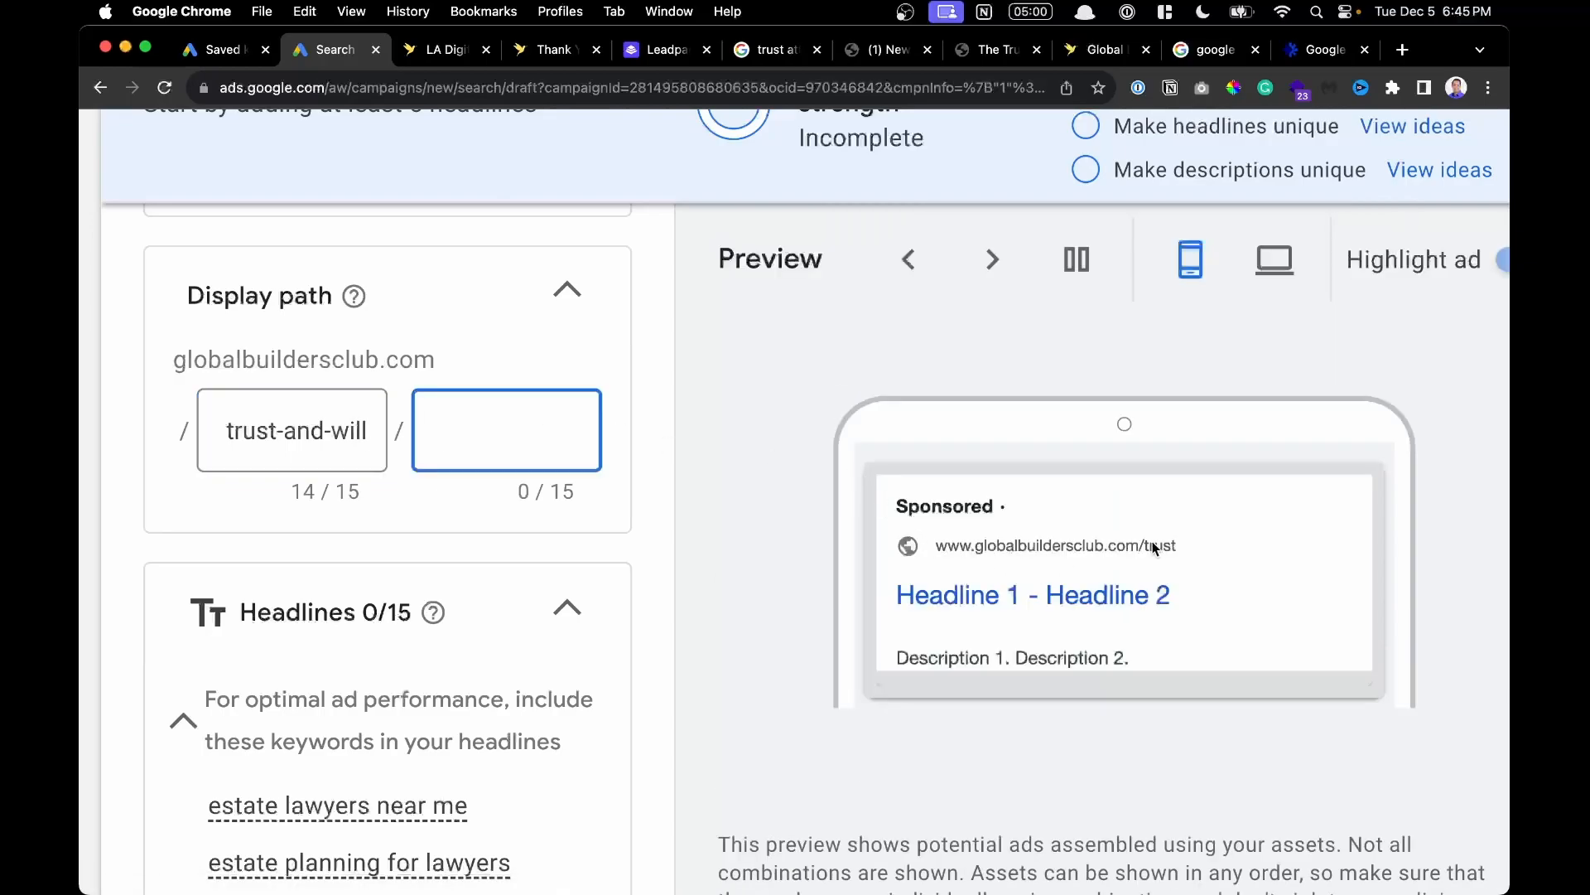
{"action": "left_click", "coordinate": [1156, 541]}
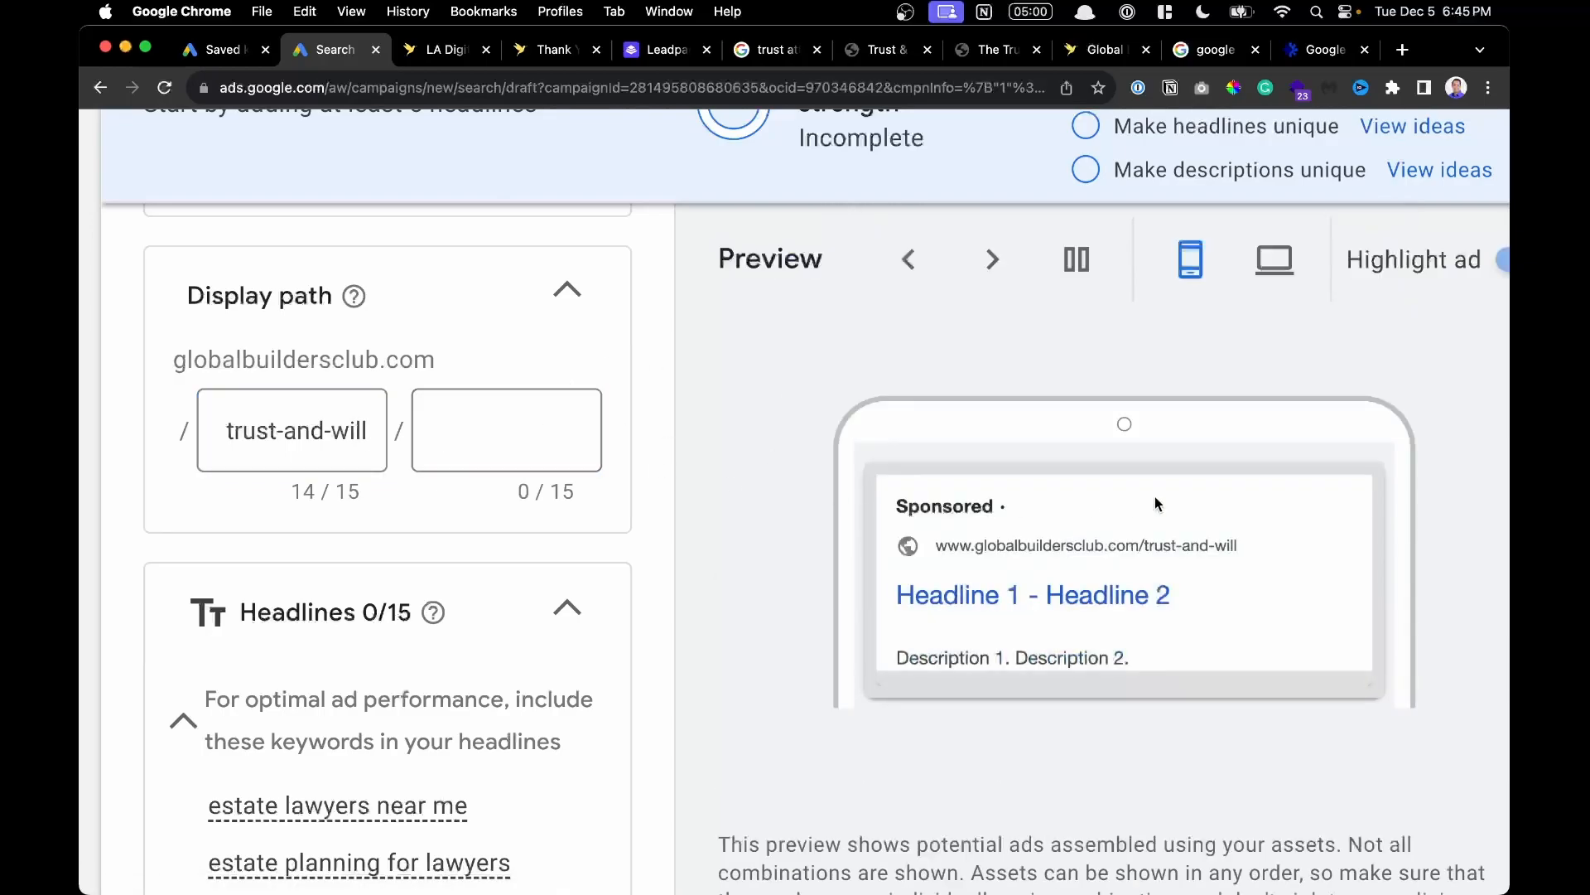
Examine the display URL in the ad preview, the final URL, and the suggested keywords and empty fields in the Headlines section.
{"action": "scroll", "coordinate": [1199, 550], "scroll_direction": "up", "scroll_amount": 3}
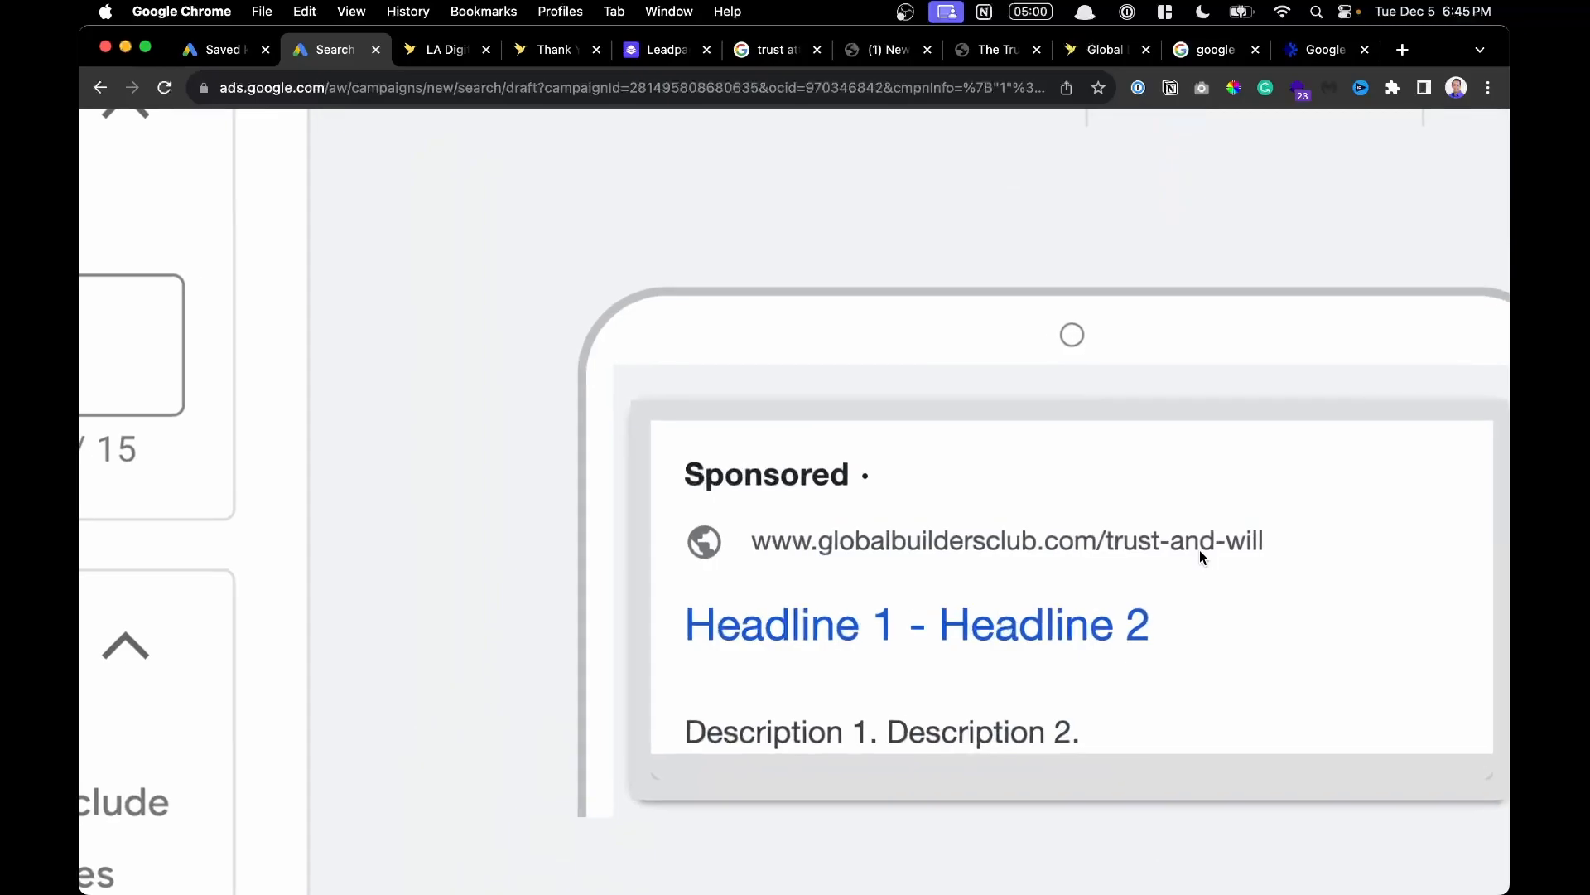
{"action": "scroll", "coordinate": [1186, 577], "scroll_direction": "down", "scroll_amount": 3}
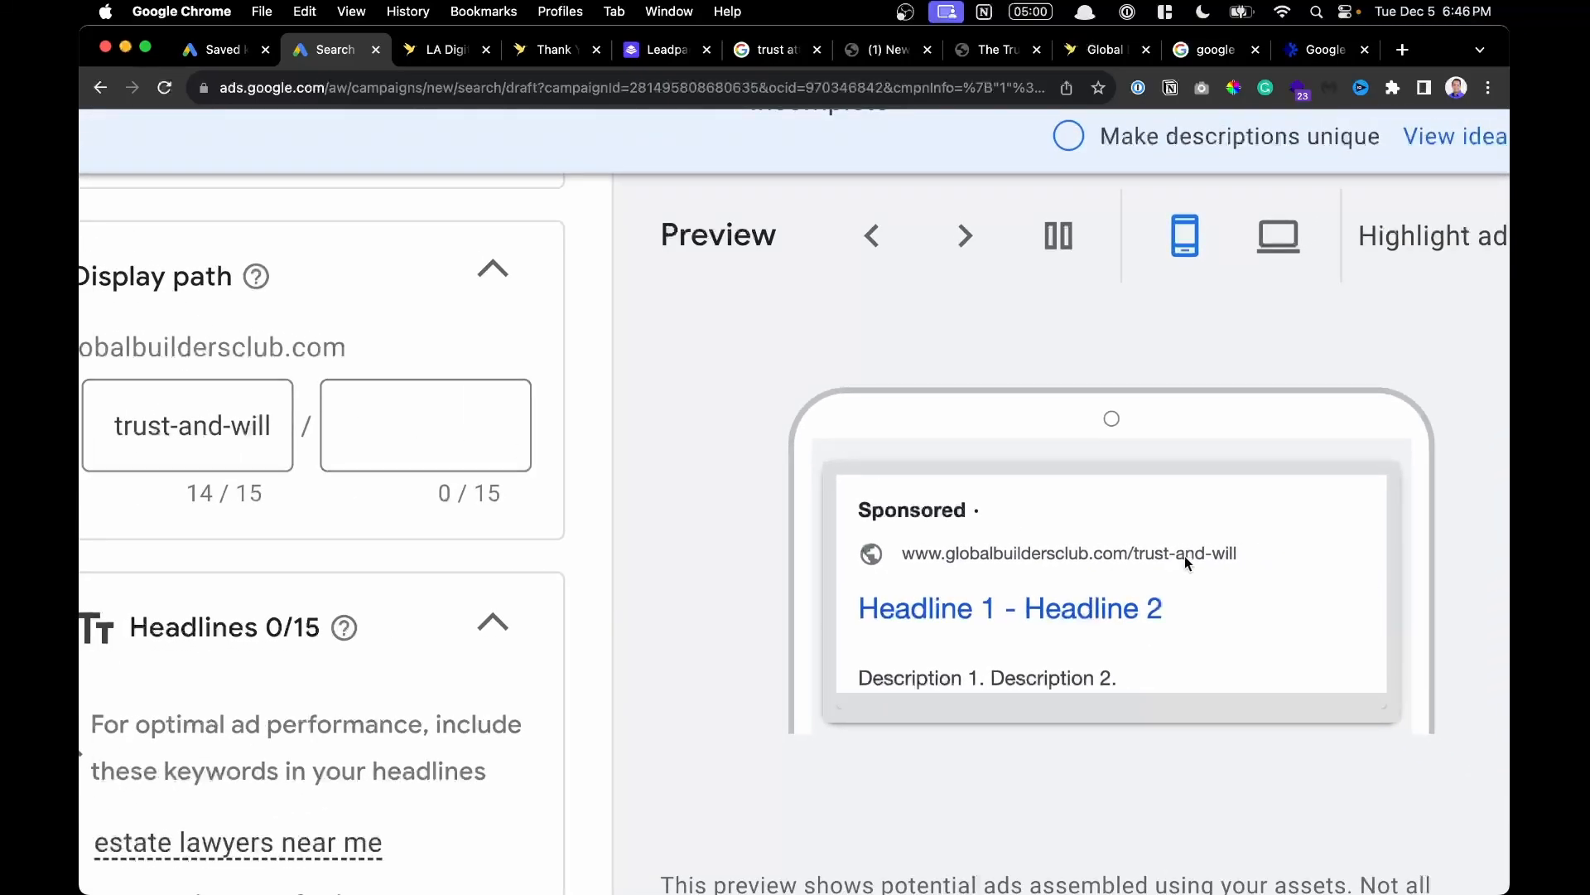
{"action": "scroll", "coordinate": [1191, 555], "scroll_direction": "down", "scroll_amount": 3}
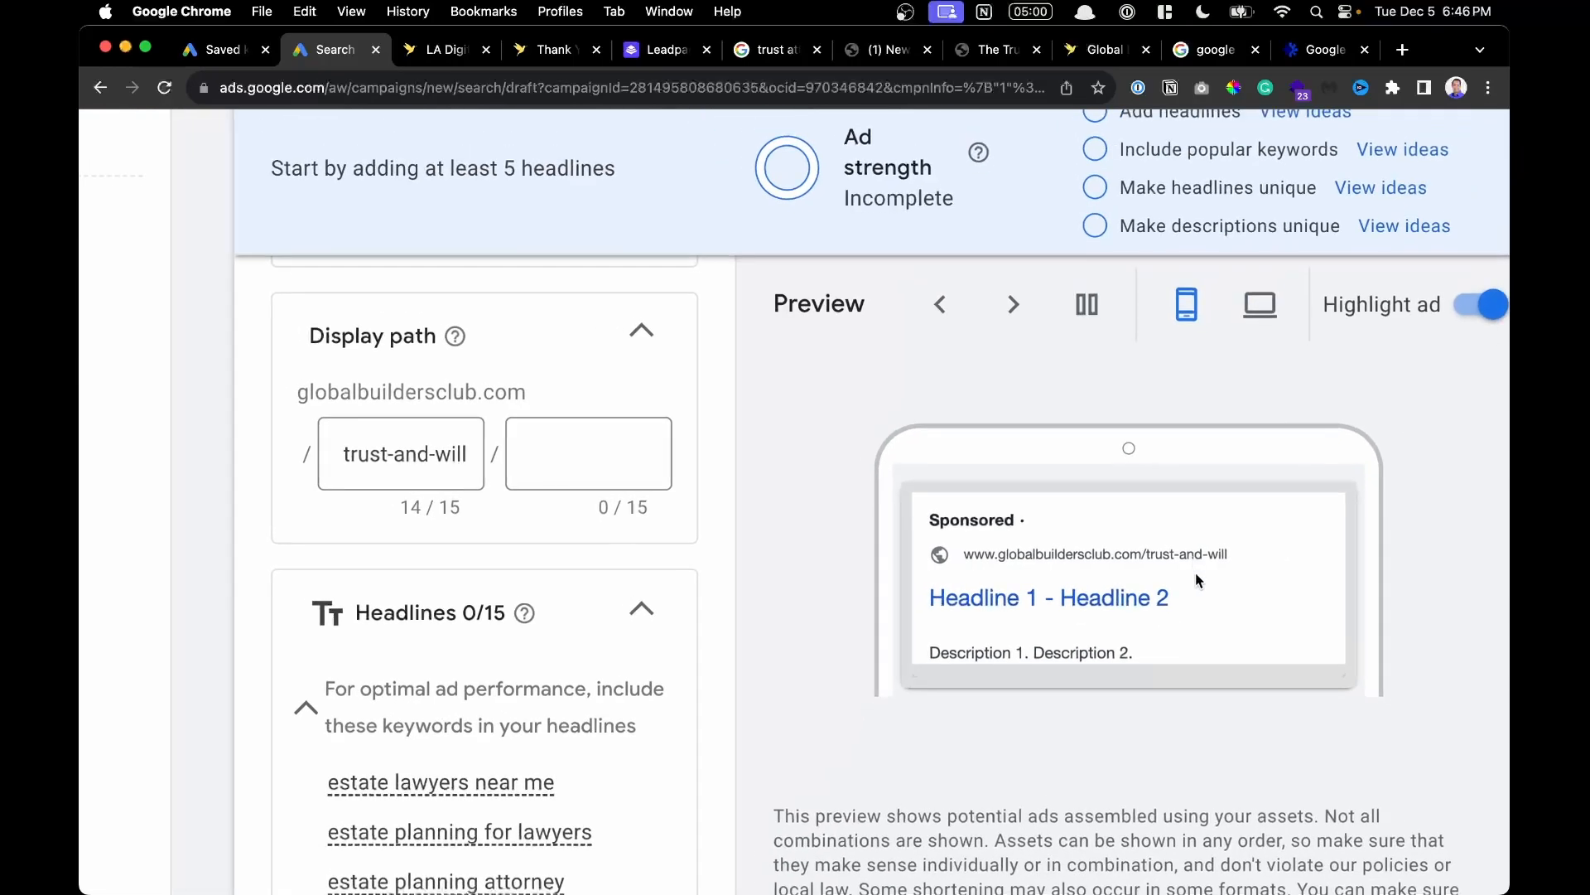
{"action": "scroll", "coordinate": [652, 576], "scroll_direction": "up", "scroll_amount": 5}
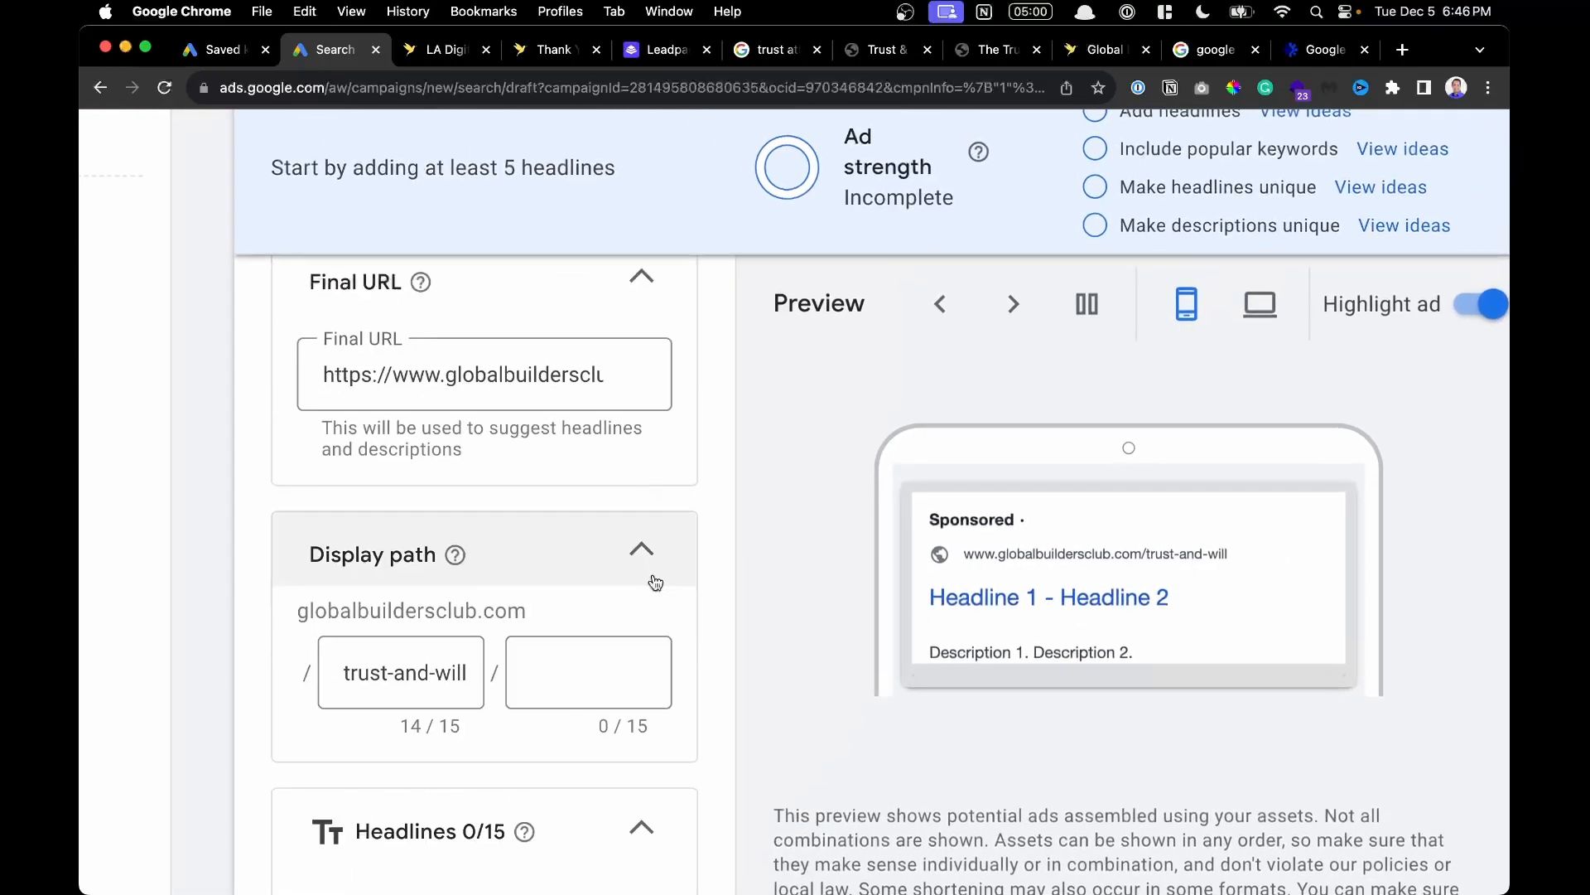
{"action": "scroll", "coordinate": [437, 513], "scroll_direction": "down", "scroll_amount": 2}
{"action": "scroll", "coordinate": [445, 596], "scroll_direction": "down", "scroll_amount": 8}
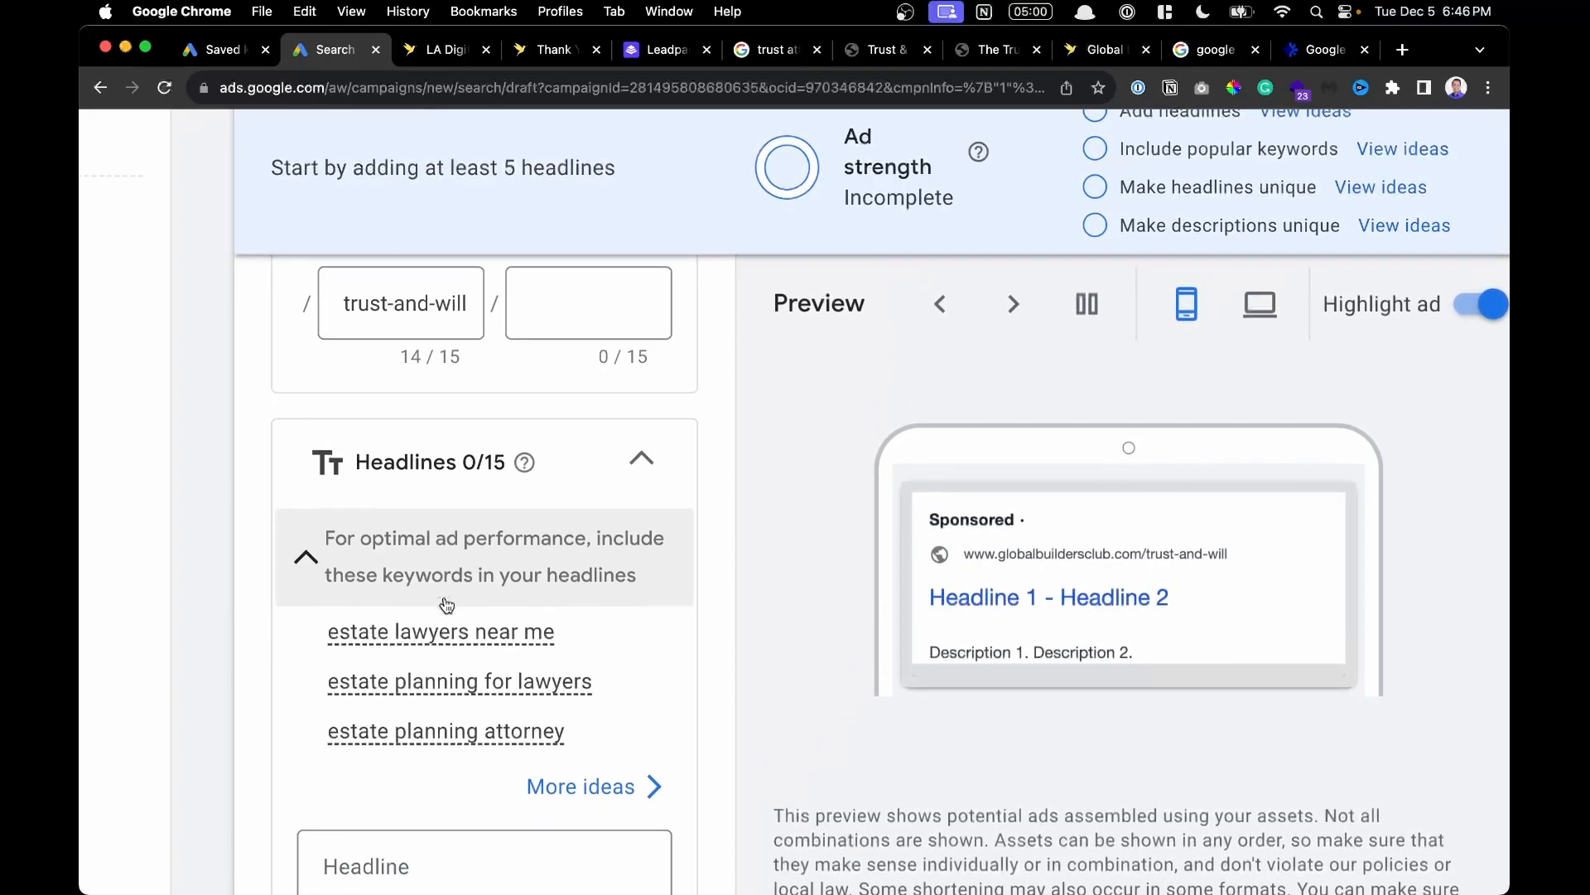
{"action": "scroll", "coordinate": [444, 597], "scroll_direction": "down", "scroll_amount": 1}
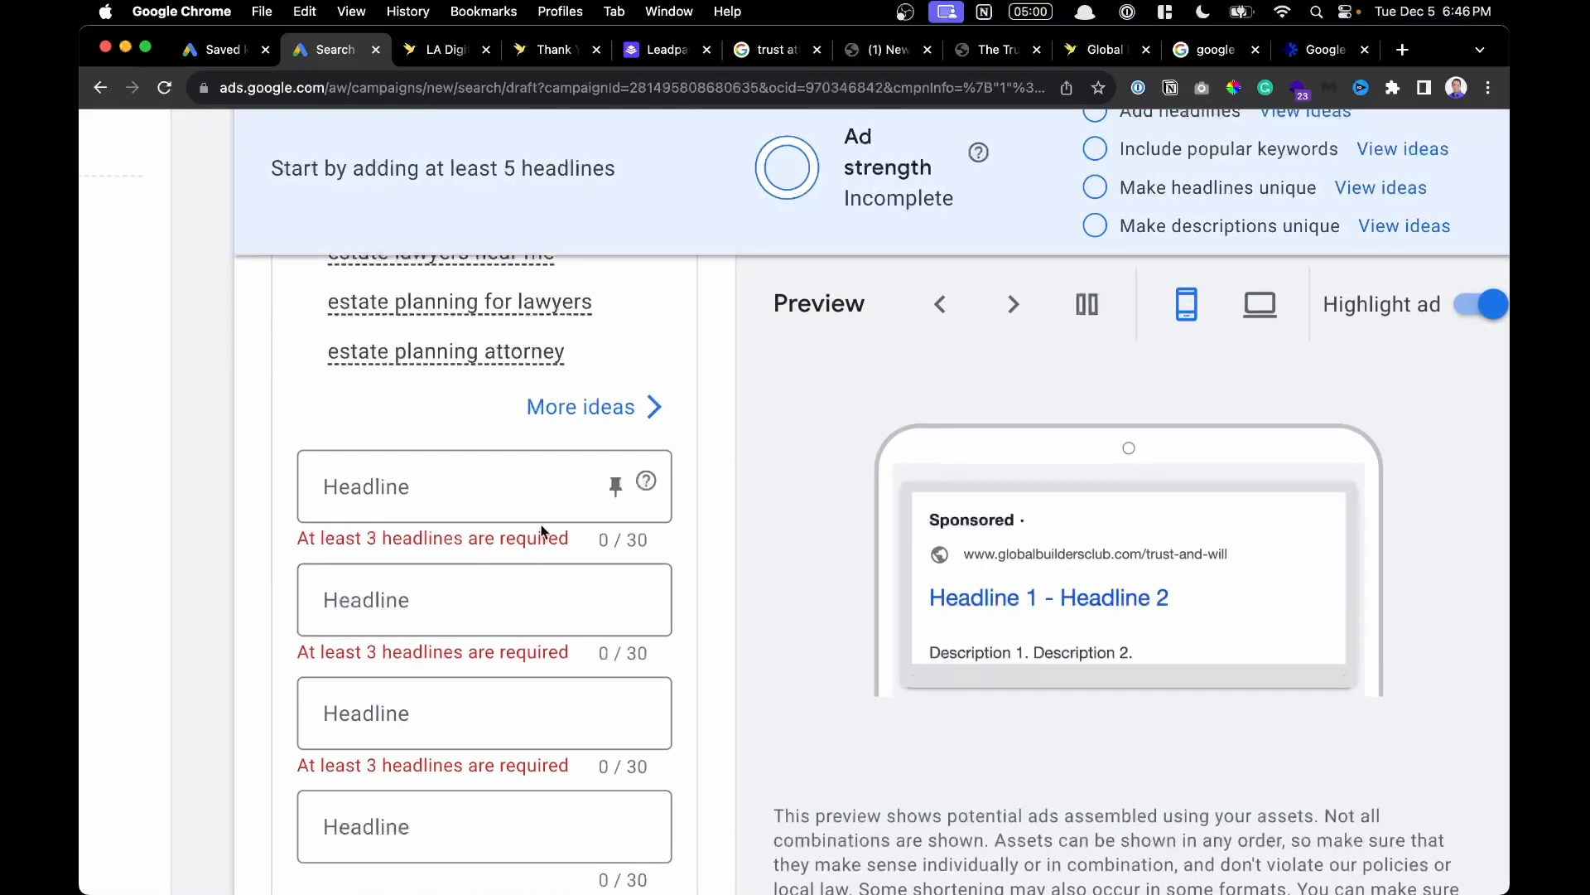
{"action": "scroll", "coordinate": [445, 580], "scroll_direction": "down", "scroll_amount": 2}
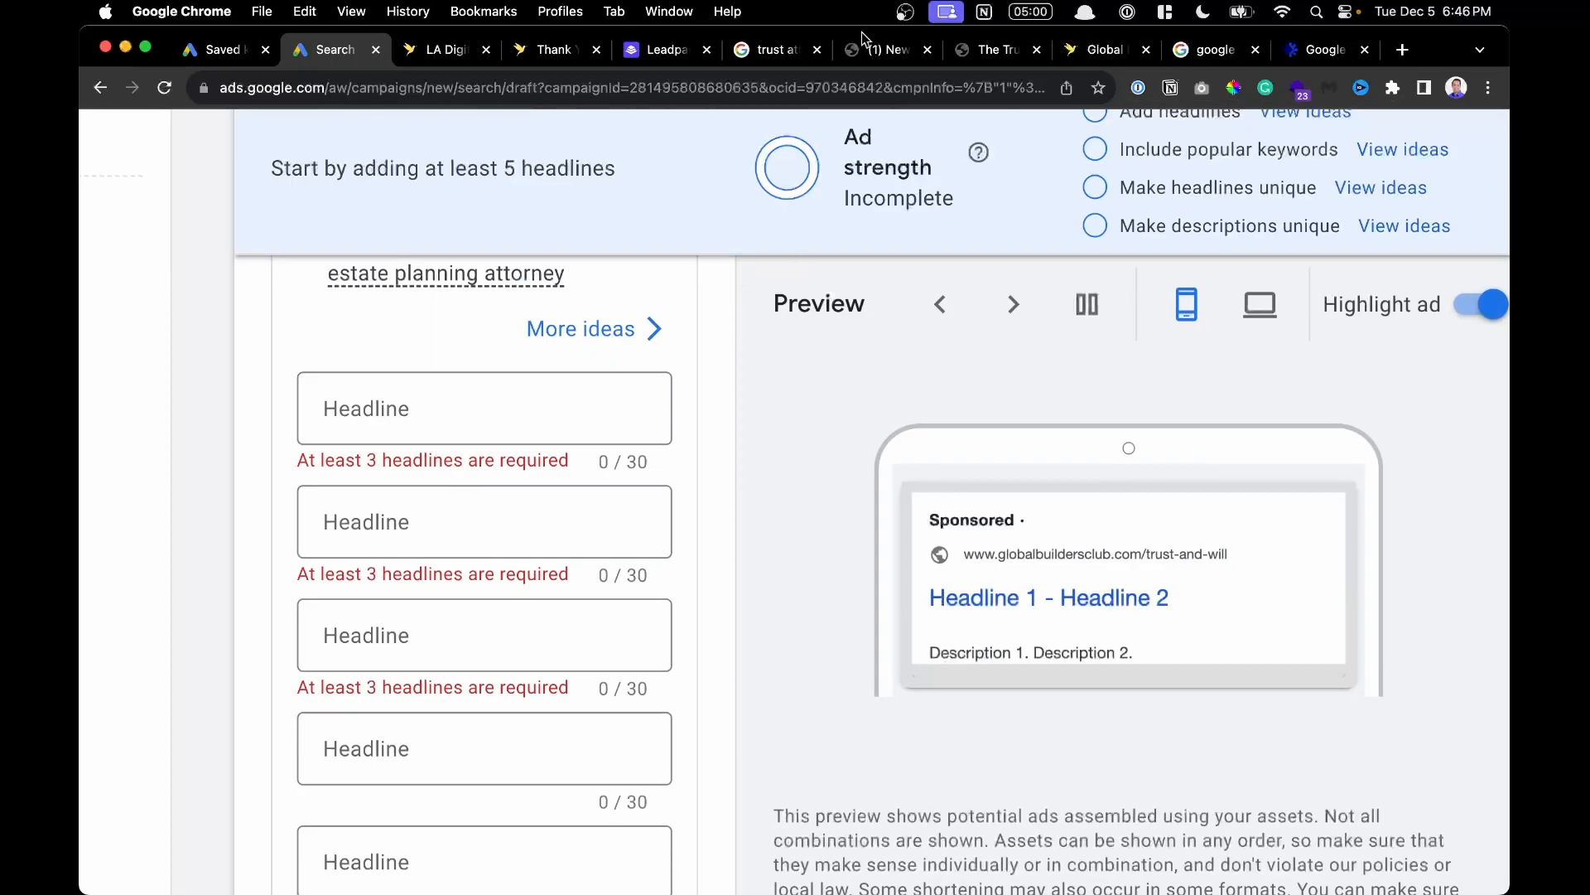
Copy "Complete Trust Package" from the thetrustpros.com ad in the trust attorney LA search results and paste it as the first headline.
{"action": "left_click", "coordinate": [775, 51]}
{"action": "scroll", "coordinate": [508, 488], "scroll_direction": "up", "scroll_amount": 10}
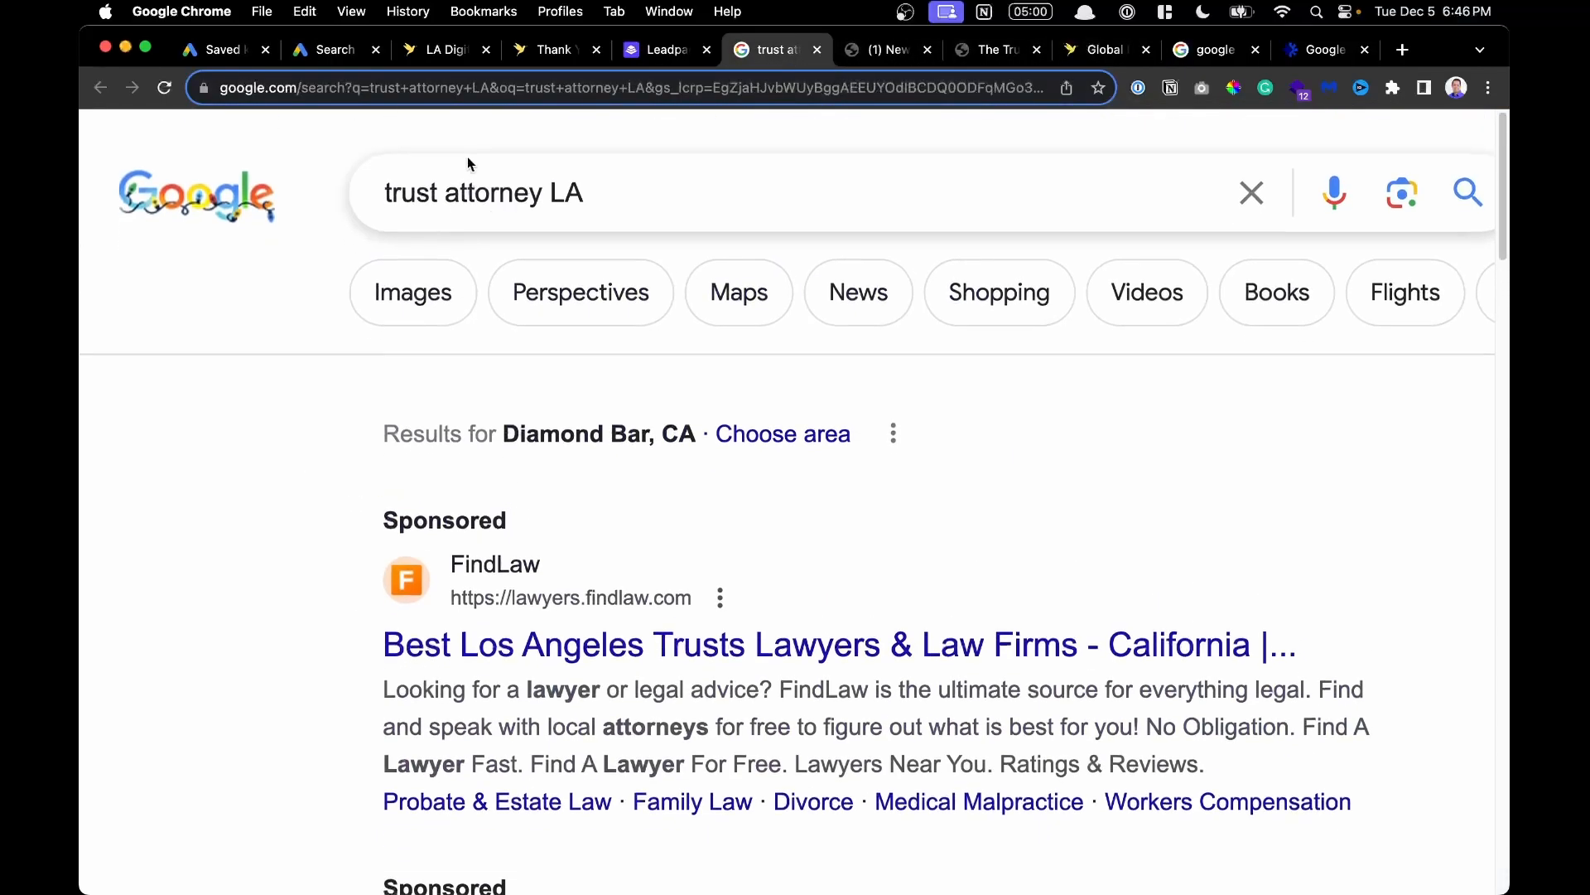
{"action": "scroll", "coordinate": [621, 380], "scroll_direction": "down", "scroll_amount": 3}
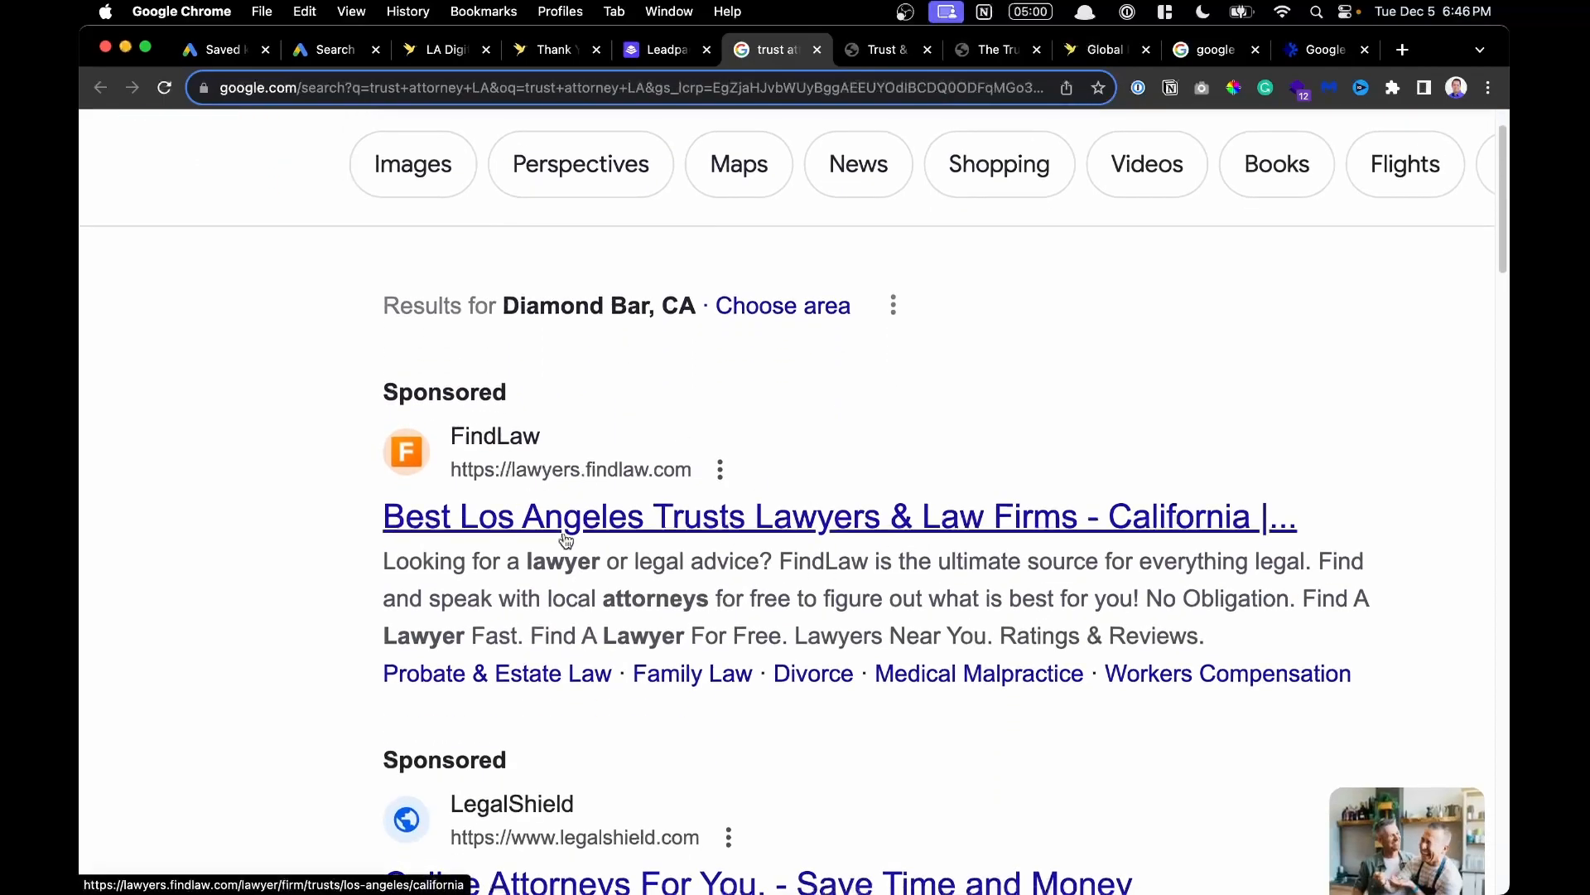
{"action": "scroll", "coordinate": [696, 575], "scroll_direction": "down", "scroll_amount": 5}
{"action": "left_click_drag", "start_coordinate": [352, 543], "coordinate": [740, 527]}
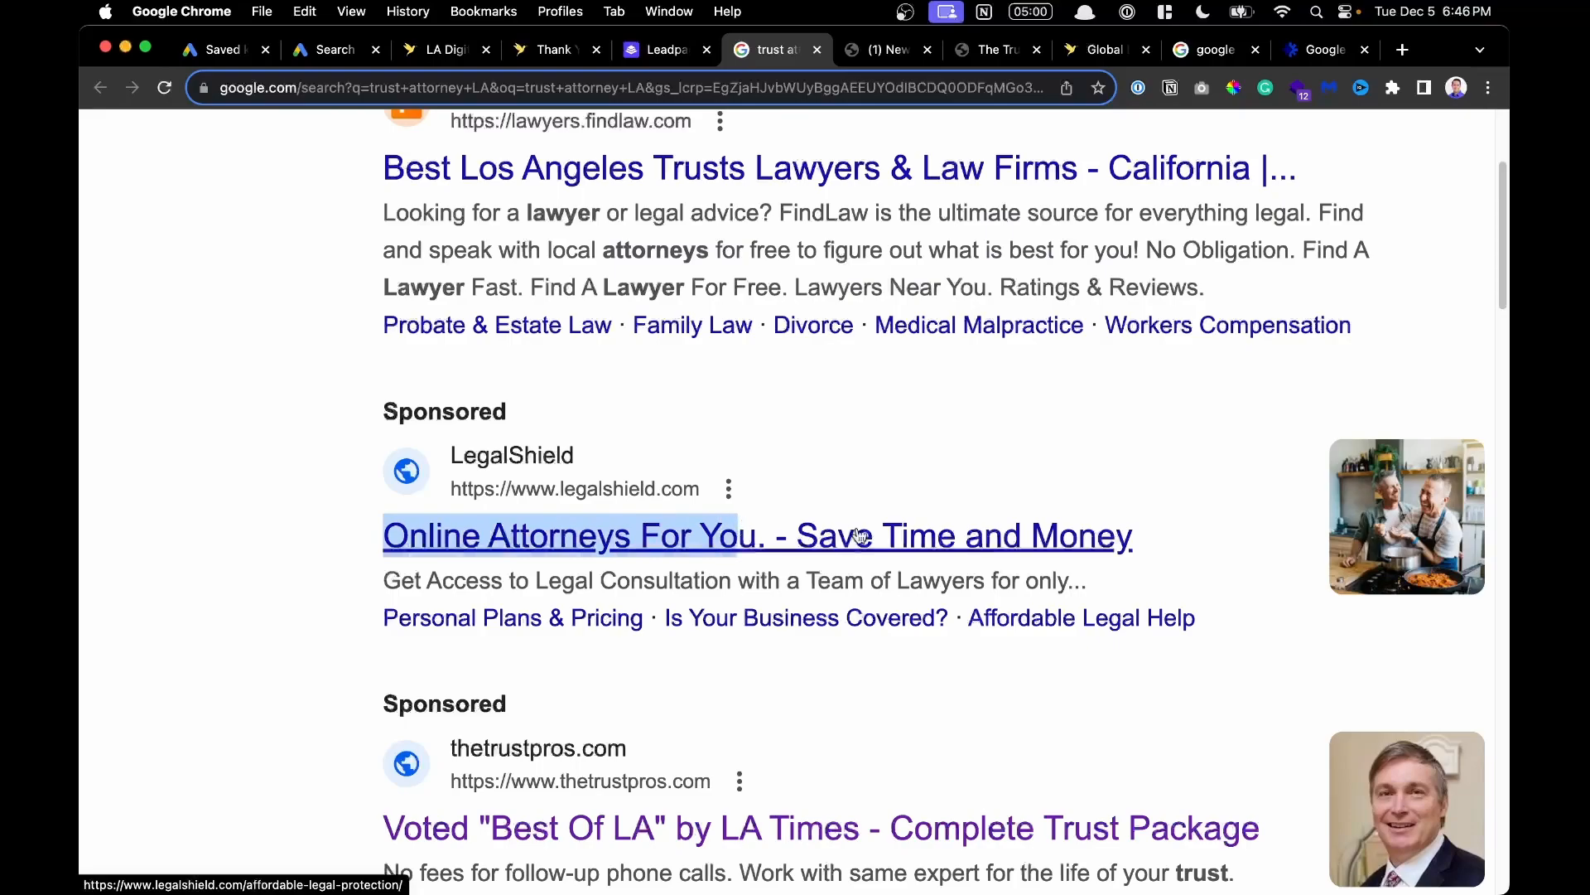
{"action": "scroll", "coordinate": [986, 584], "scroll_direction": "down", "scroll_amount": 4}
{"action": "left_click_drag", "start_coordinate": [1267, 458], "coordinate": [891, 464]}
{"action": "key", "text": "super+c"}
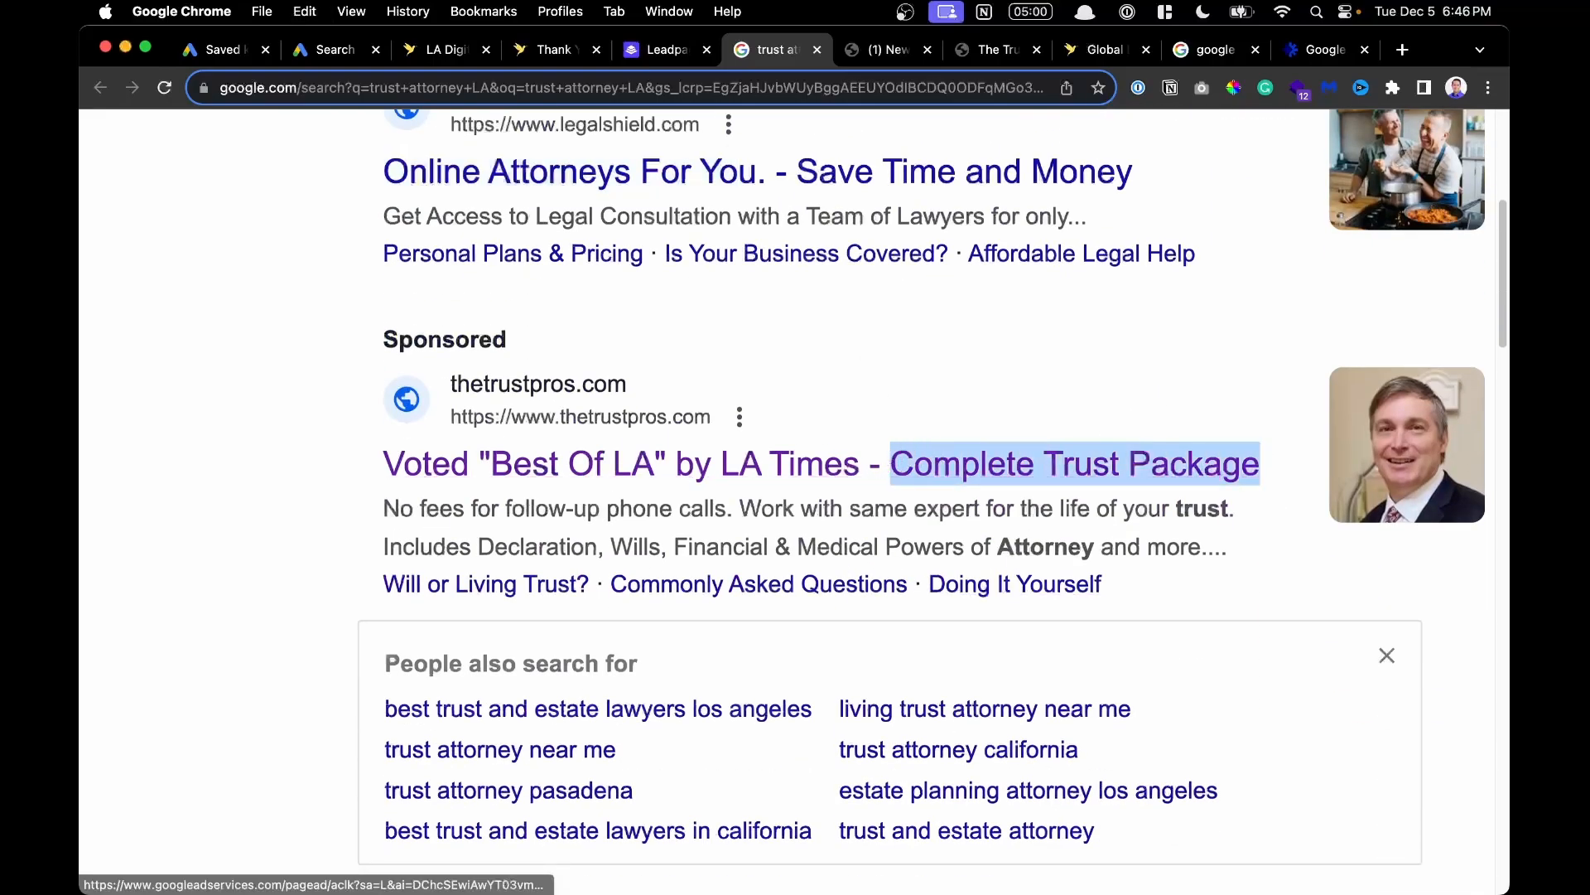
{"action": "left_click", "coordinate": [659, 50]}
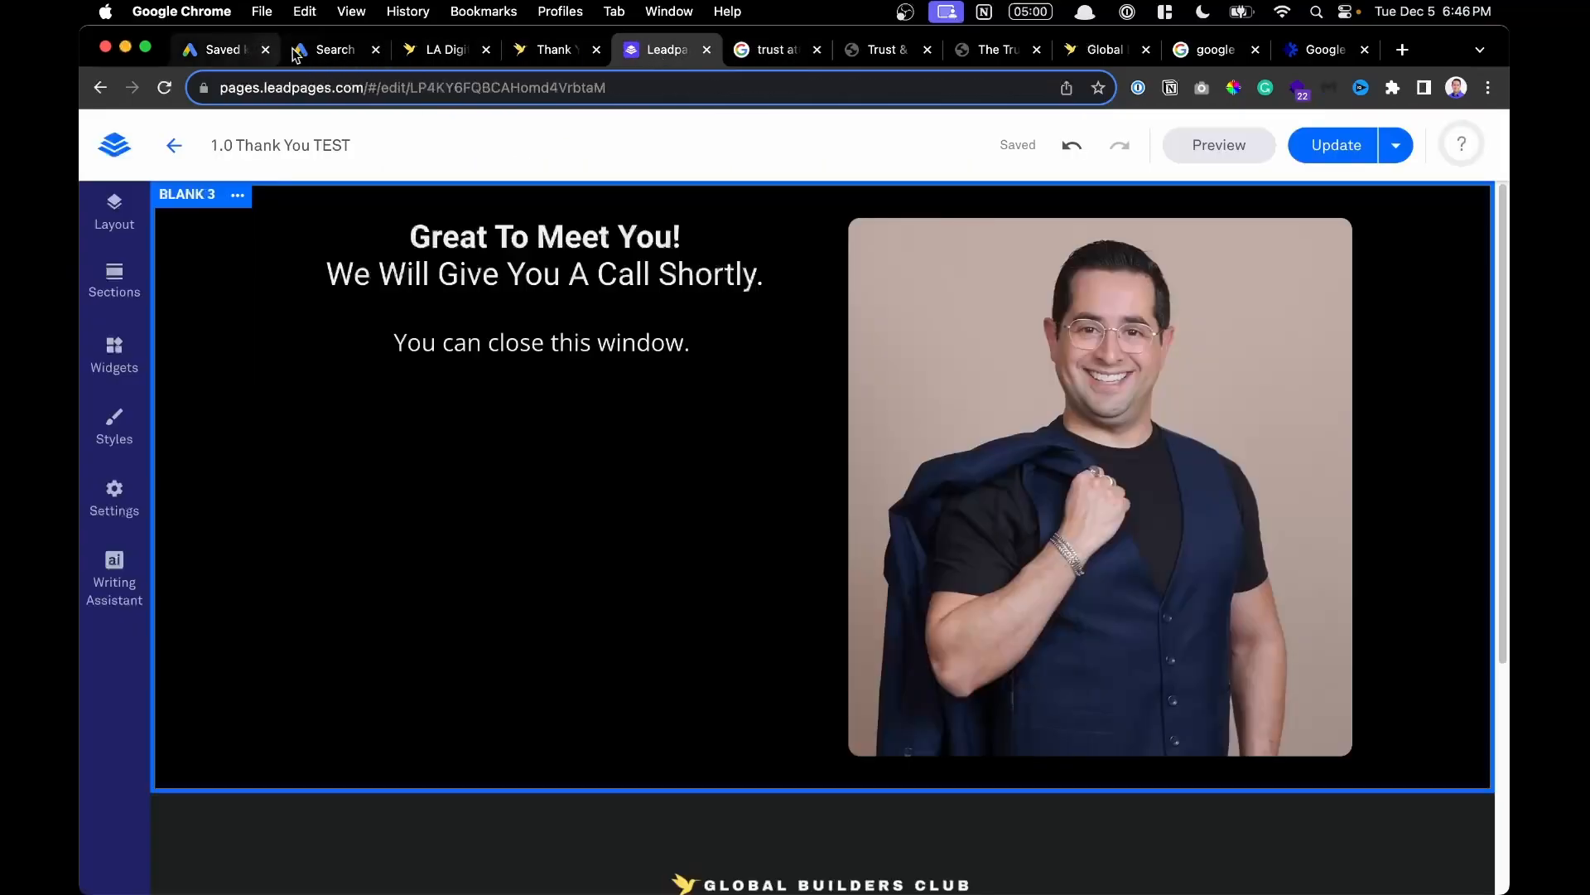
{"action": "left_click", "coordinate": [291, 51]}
{"action": "left_click", "coordinate": [389, 408]}
{"action": "key", "text": "super+v"}
Enter "Trust And Will Attorney" as the second headline and "Trust Attorney Near Me" as the third headline.
{"action": "left_click", "coordinate": [395, 505]}
{"action": "type", "text": "Trust a"}
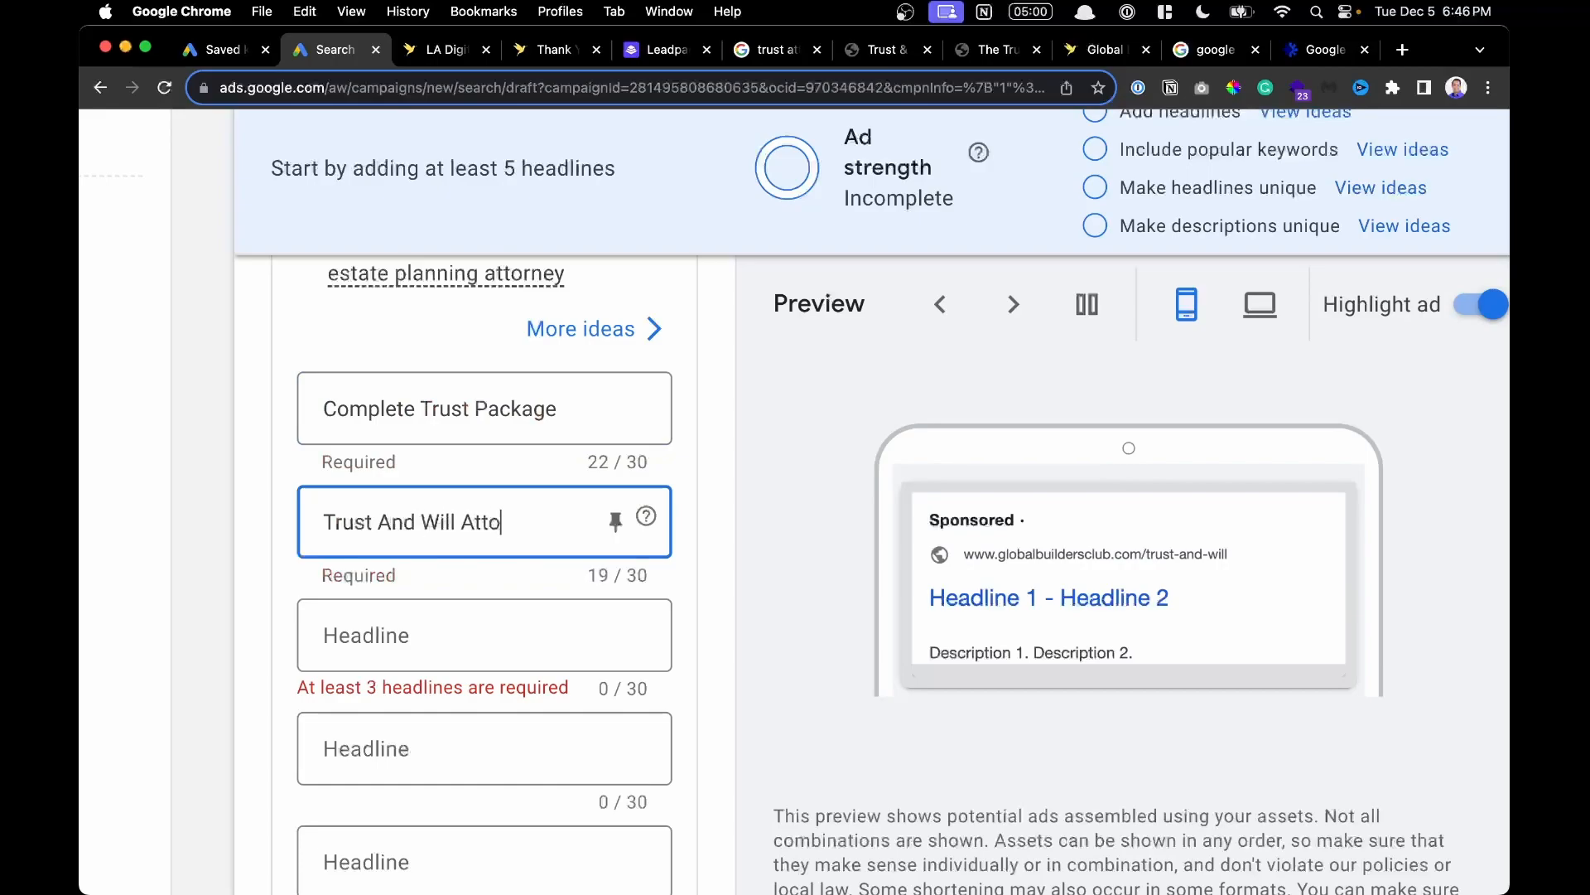
{"action": "key", "text": "Tab"}
{"action": "key", "text": "Tab"}
{"action": "key", "text": "Tab"}
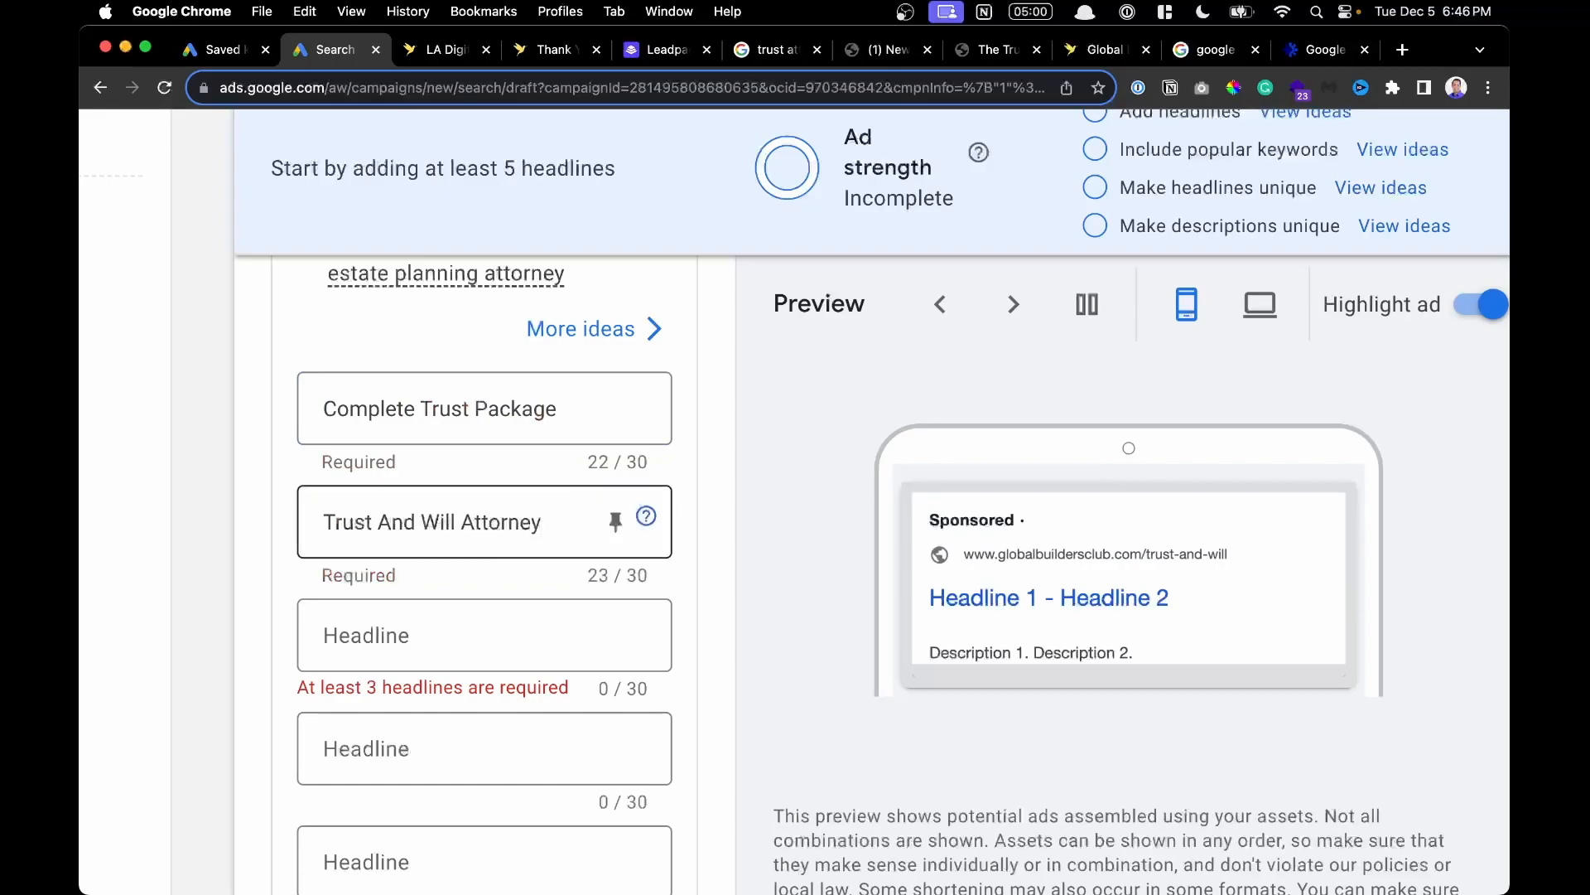
{"action": "type", "text": "T"}
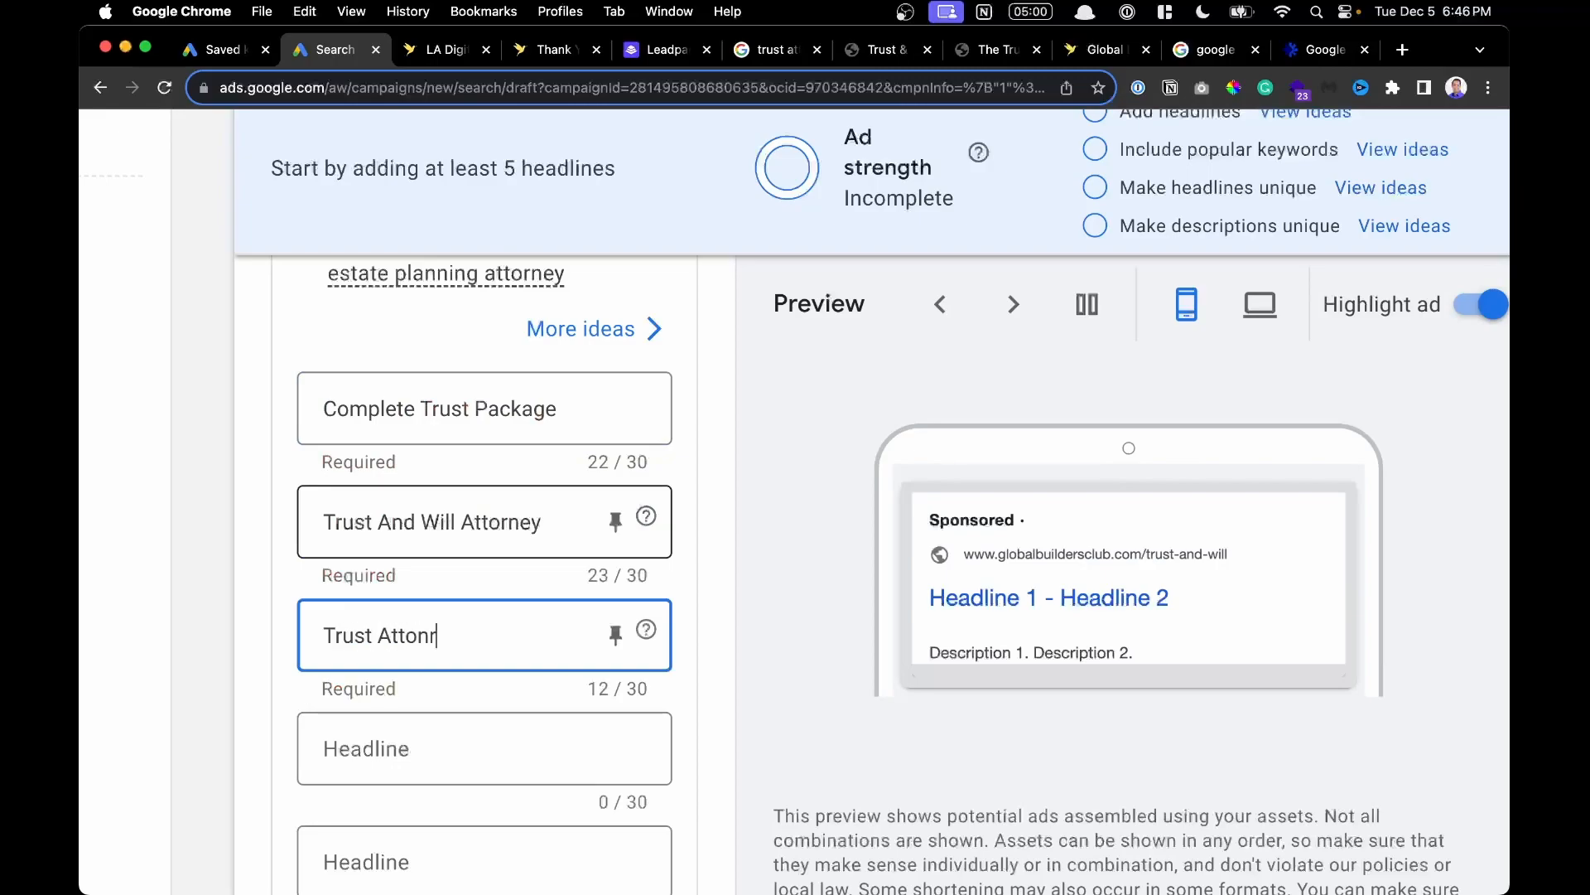
{"action": "type", "text": "rust Attorney Near Me"}
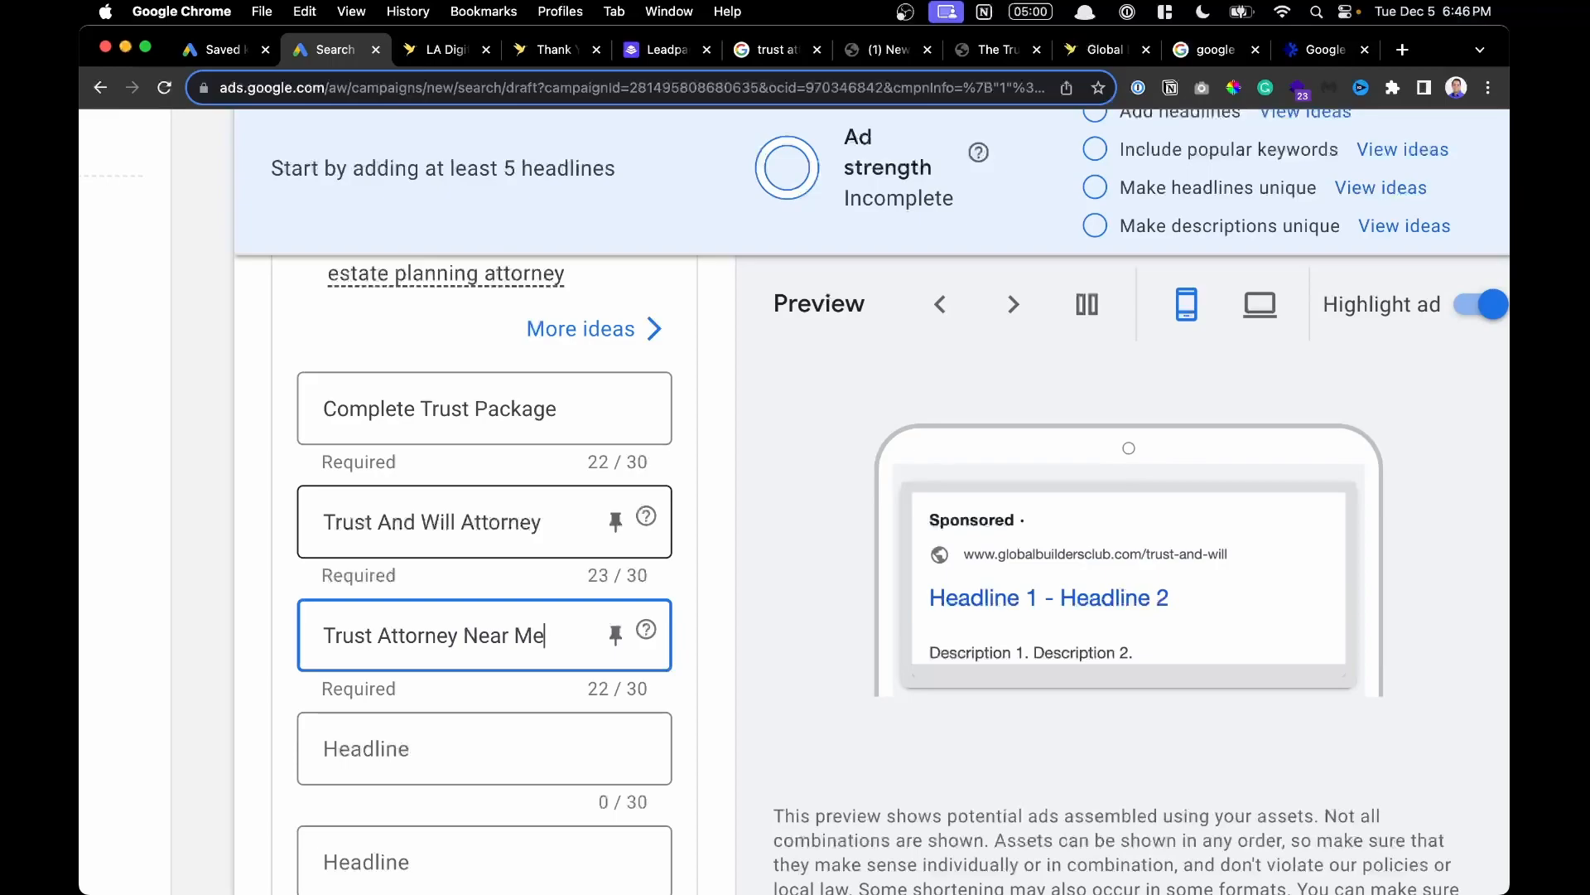
{"action": "scroll", "coordinate": [485, 580], "scroll_direction": "down", "scroll_amount": 1}
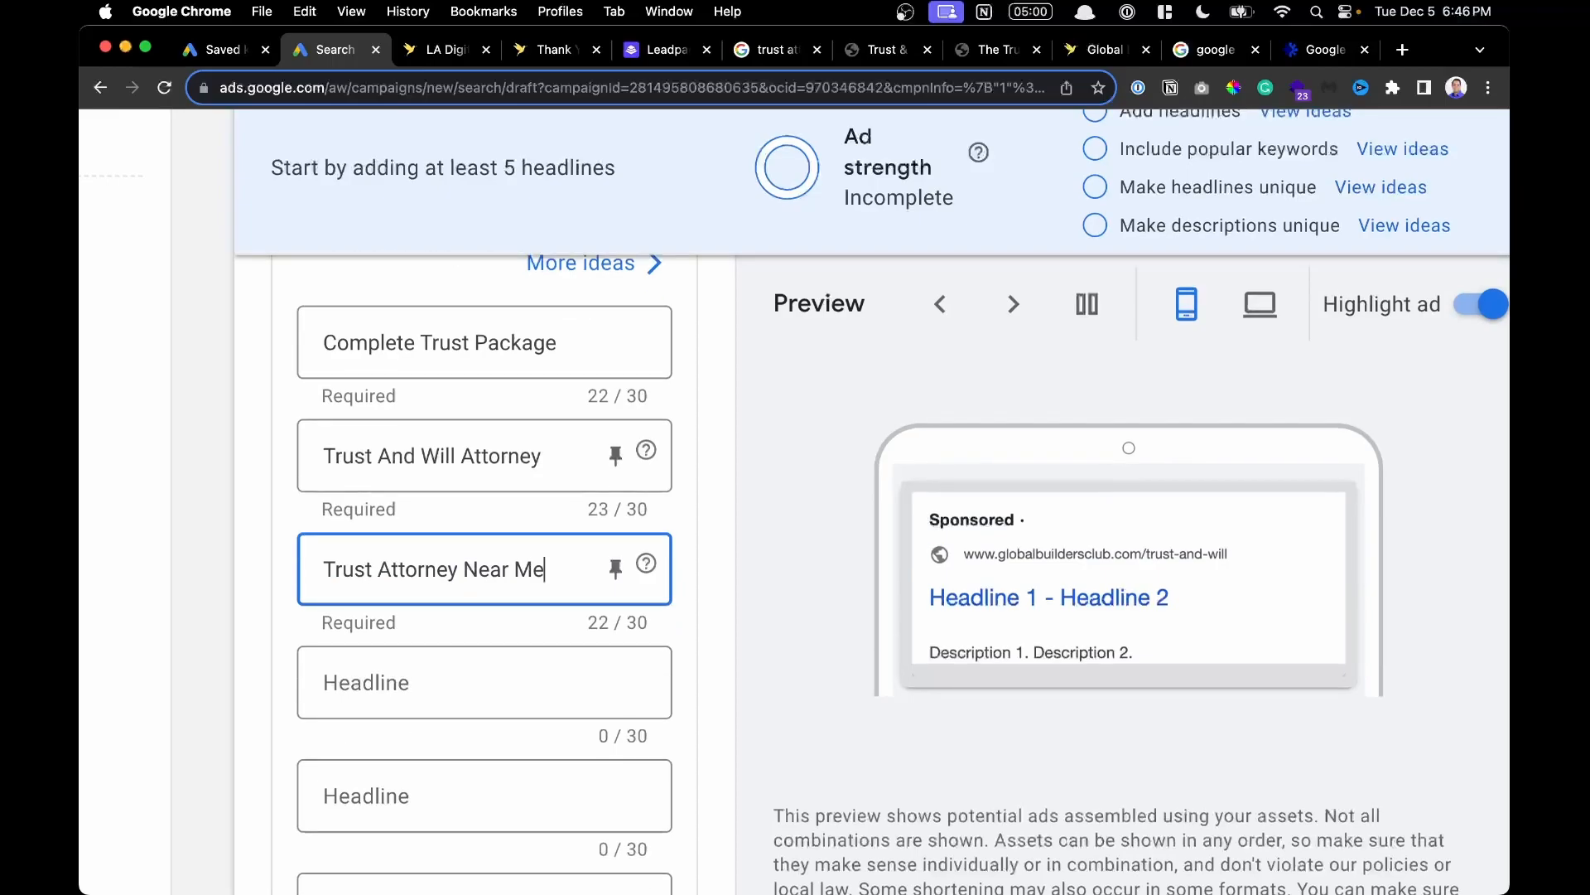
{"action": "key", "text": "ctrl+minus"}
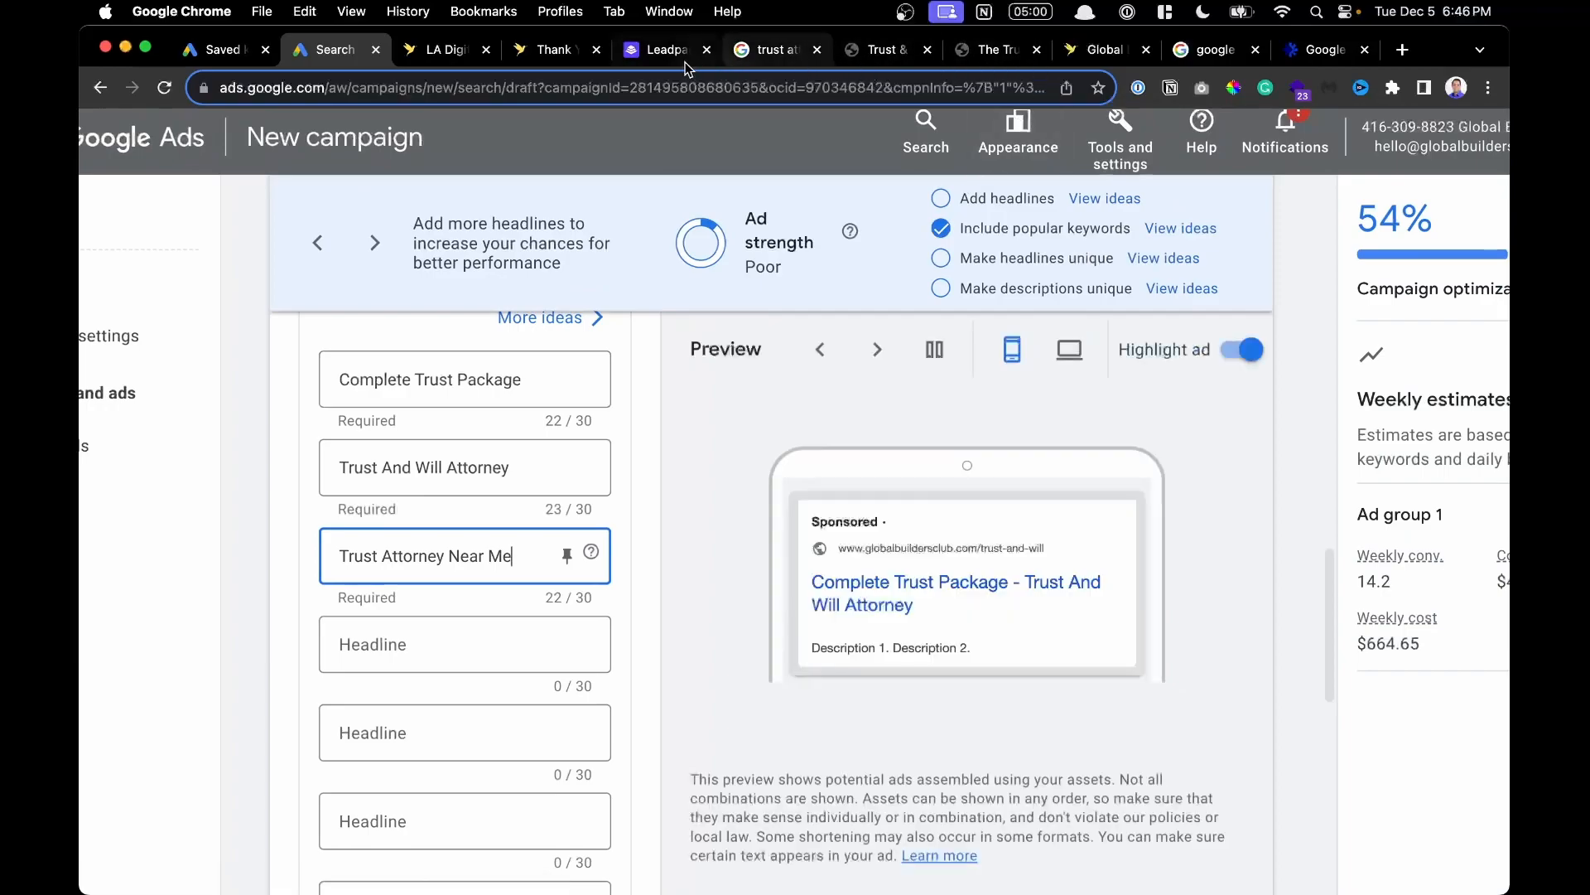
Copy "Trust & Estate Planning" from the Stone Sallus result in the Google search and paste it as the fourth headline.
{"action": "left_click", "coordinate": [767, 50]}
{"action": "scroll", "coordinate": [699, 301], "scroll_direction": "down", "scroll_amount": 10}
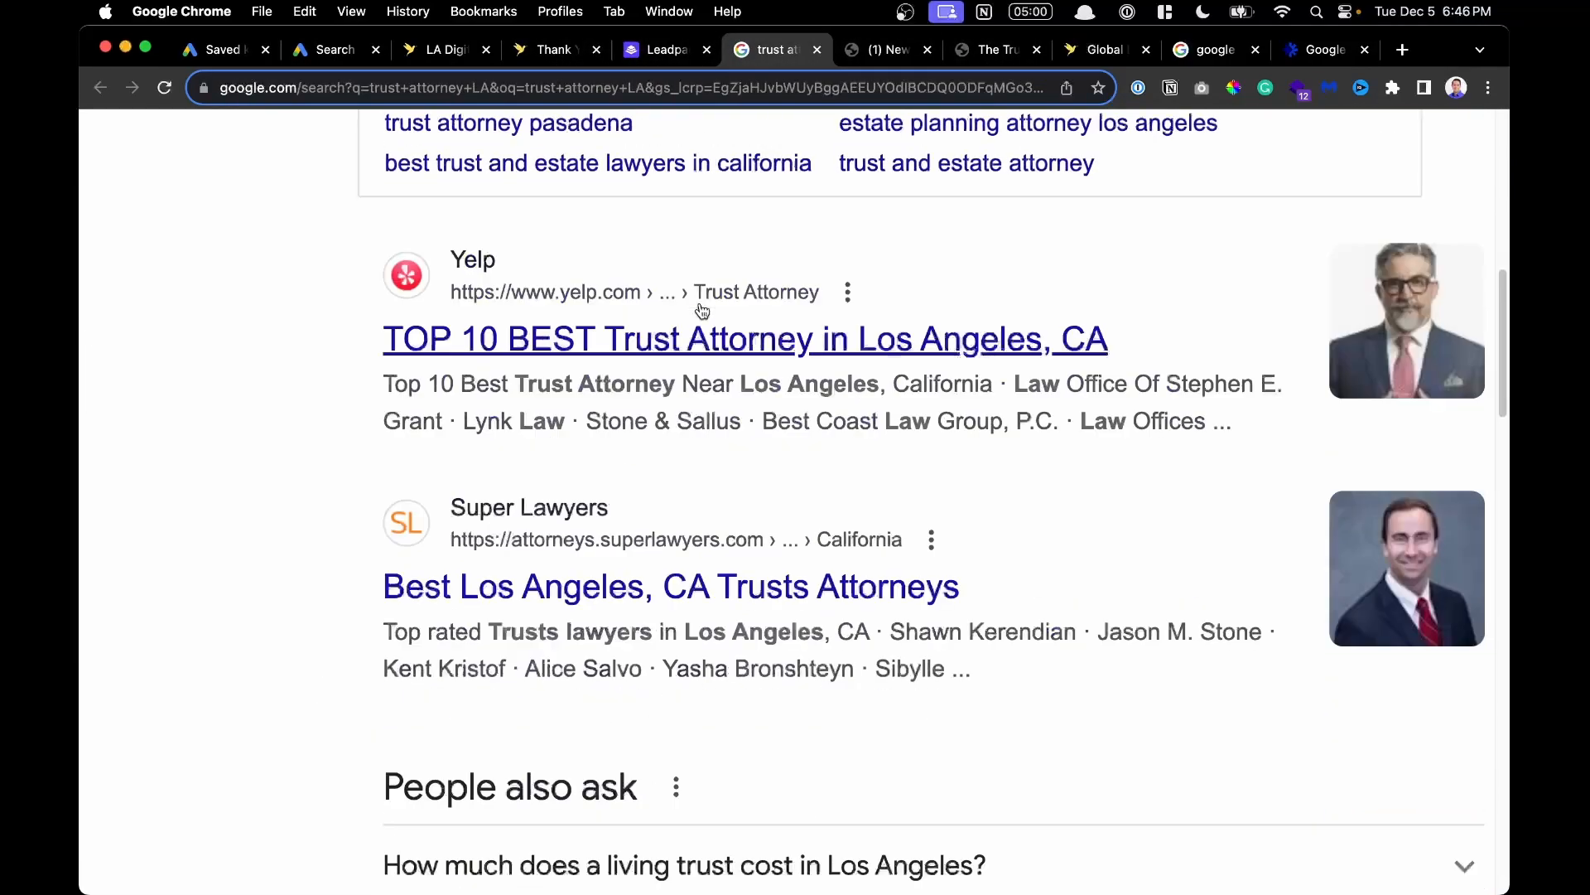
{"action": "scroll", "coordinate": [699, 308], "scroll_direction": "down", "scroll_amount": 10}
{"action": "scroll", "coordinate": [167, 362], "scroll_direction": "up", "scroll_amount": 2}
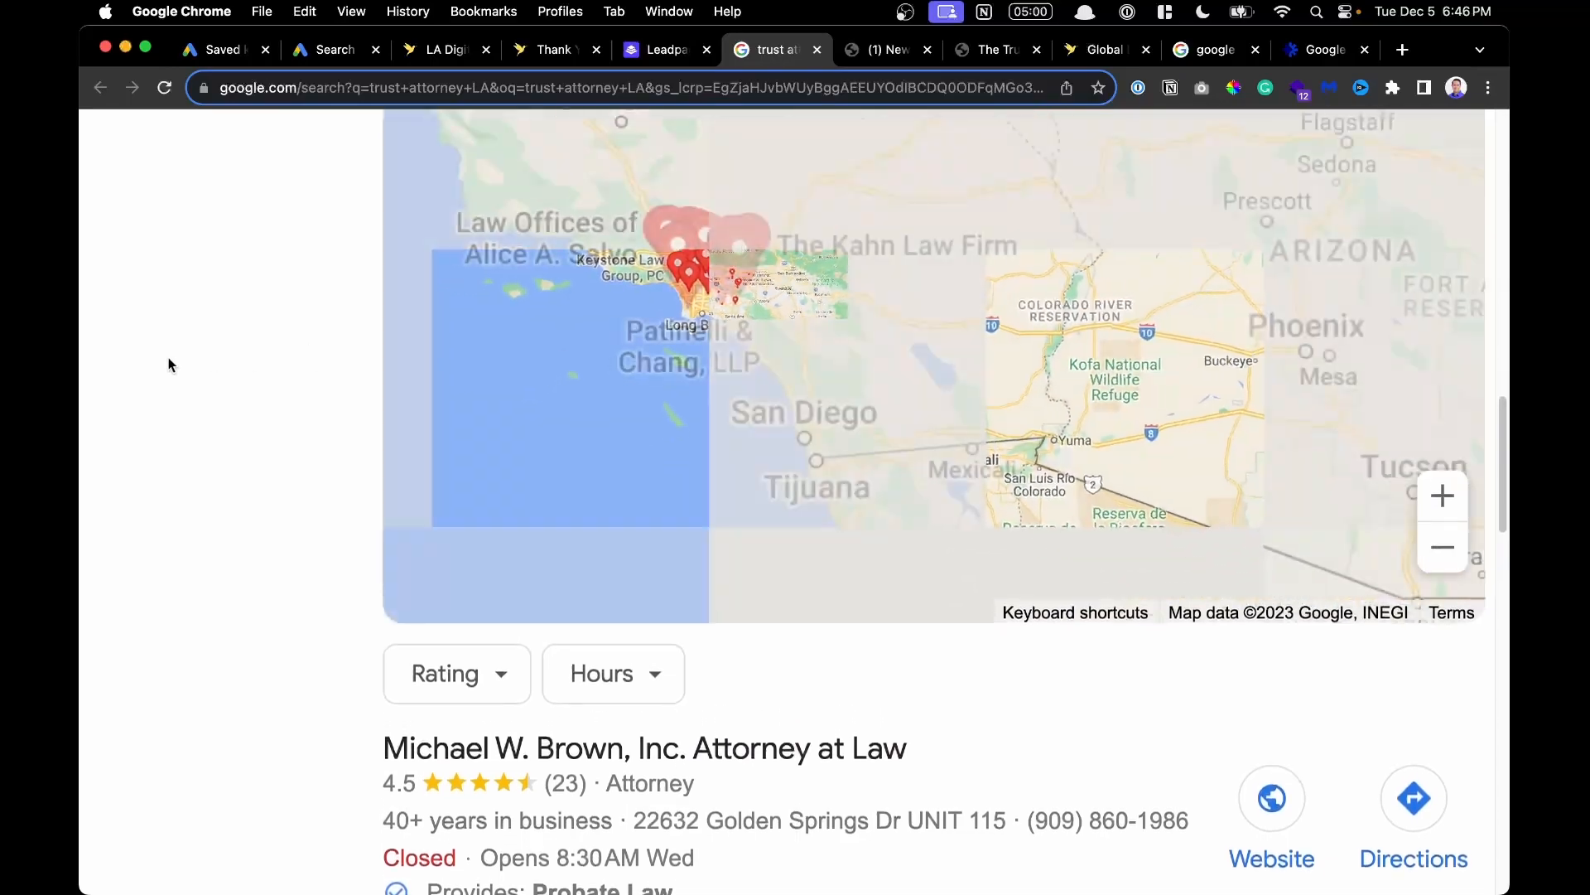
{"action": "scroll", "coordinate": [312, 416], "scroll_direction": "down", "scroll_amount": 15}
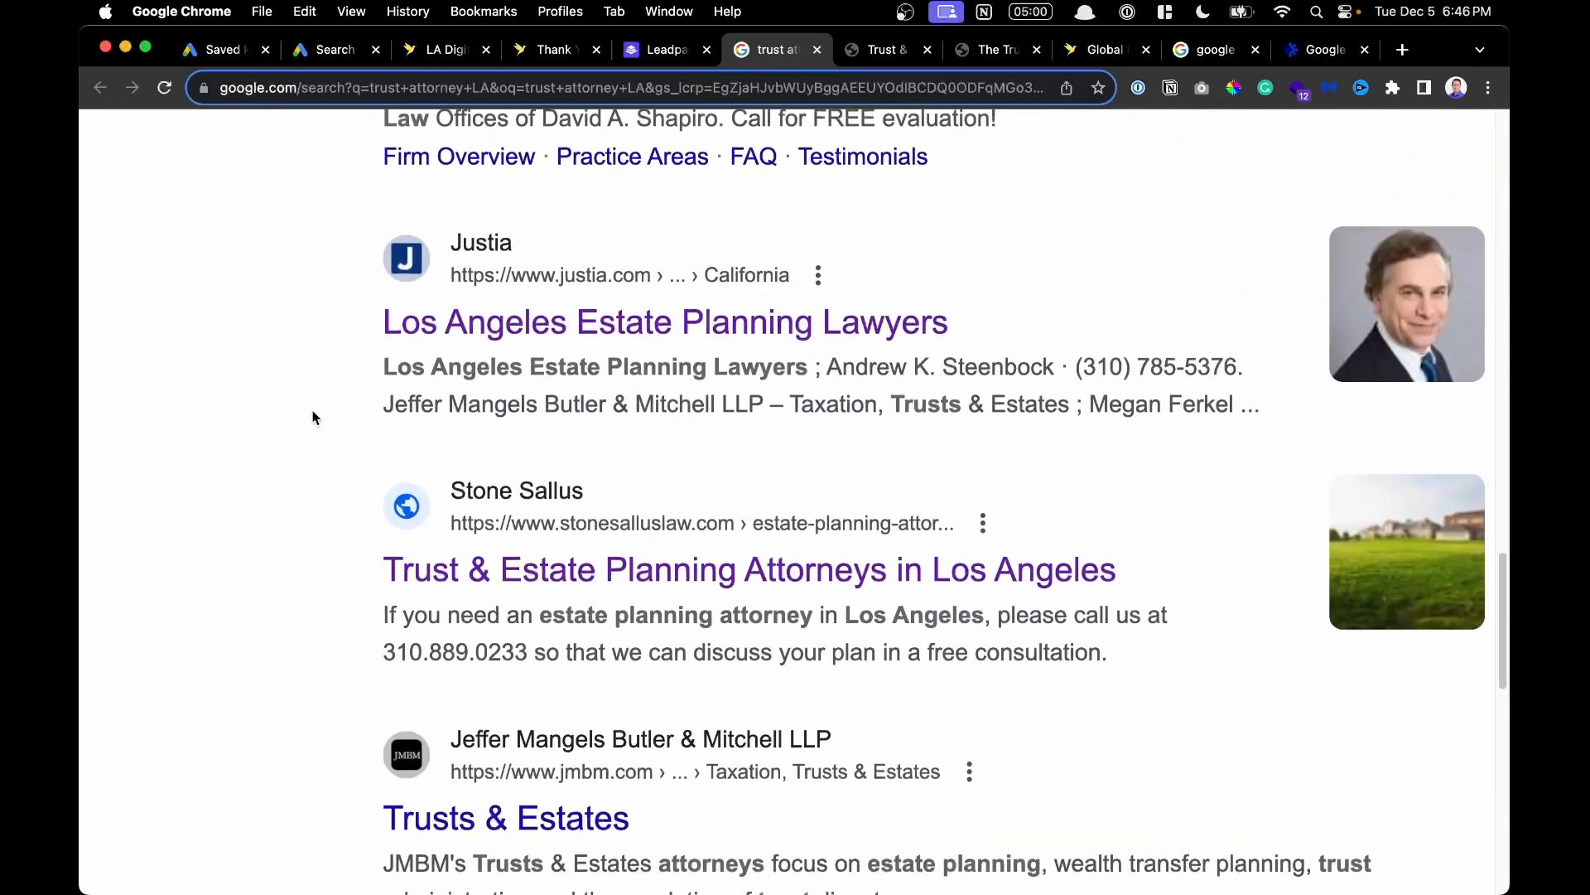
{"action": "left_click_drag", "start_coordinate": [340, 551], "coordinate": [737, 583]}
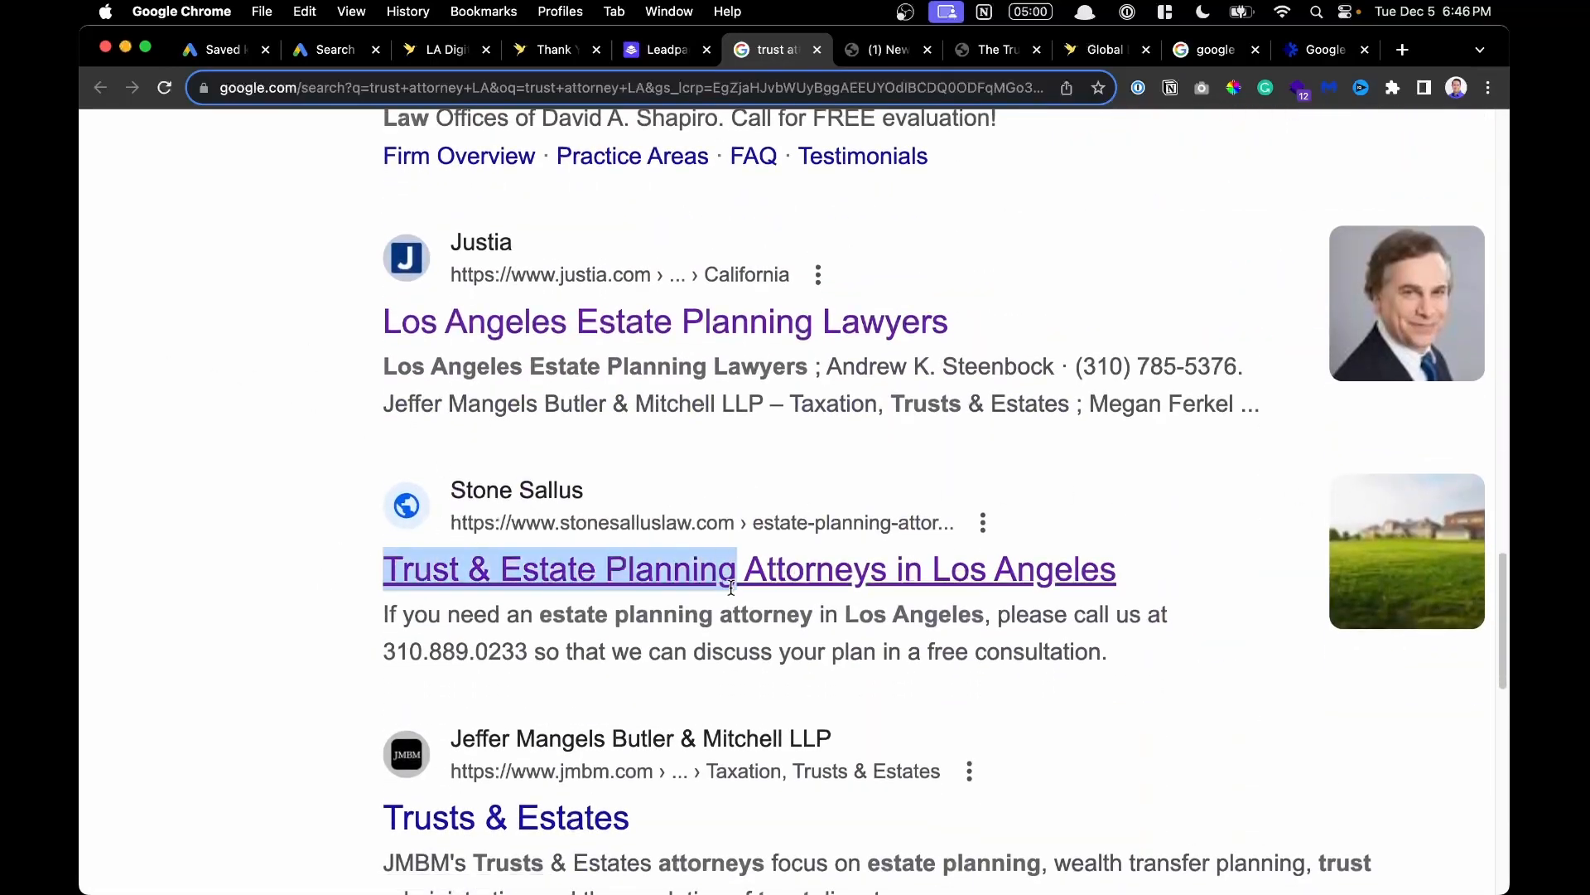
{"action": "left_click", "coordinate": [330, 49]}
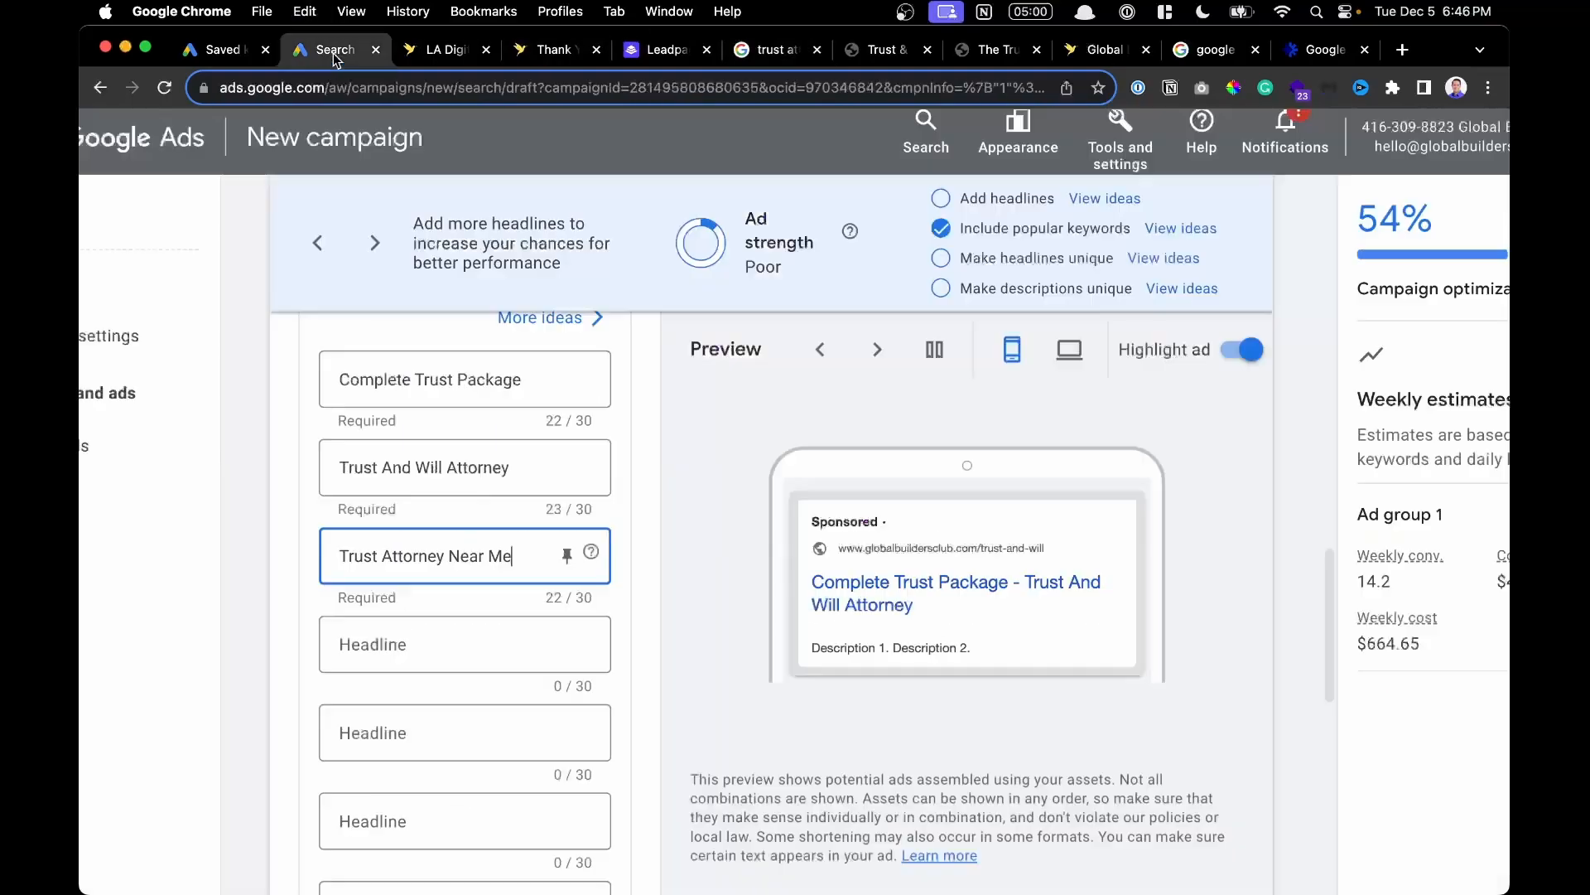
{"action": "left_click", "coordinate": [452, 645]}
{"action": "key", "text": "cmd+v"}
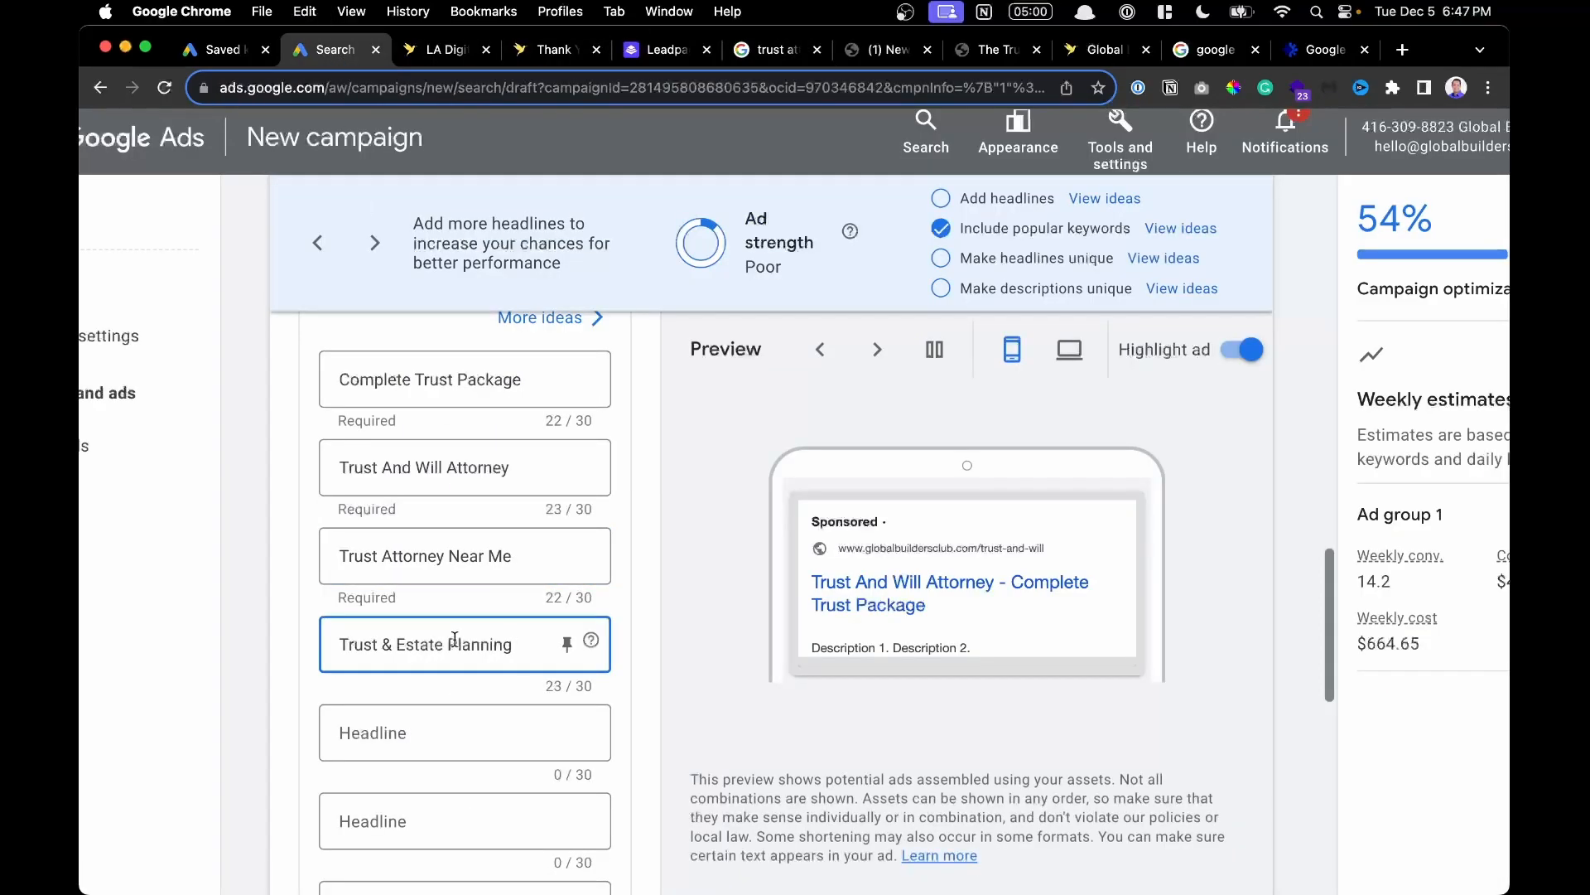
{"action": "scroll", "coordinate": [477, 609], "scroll_direction": "up", "scroll_amount": 1}
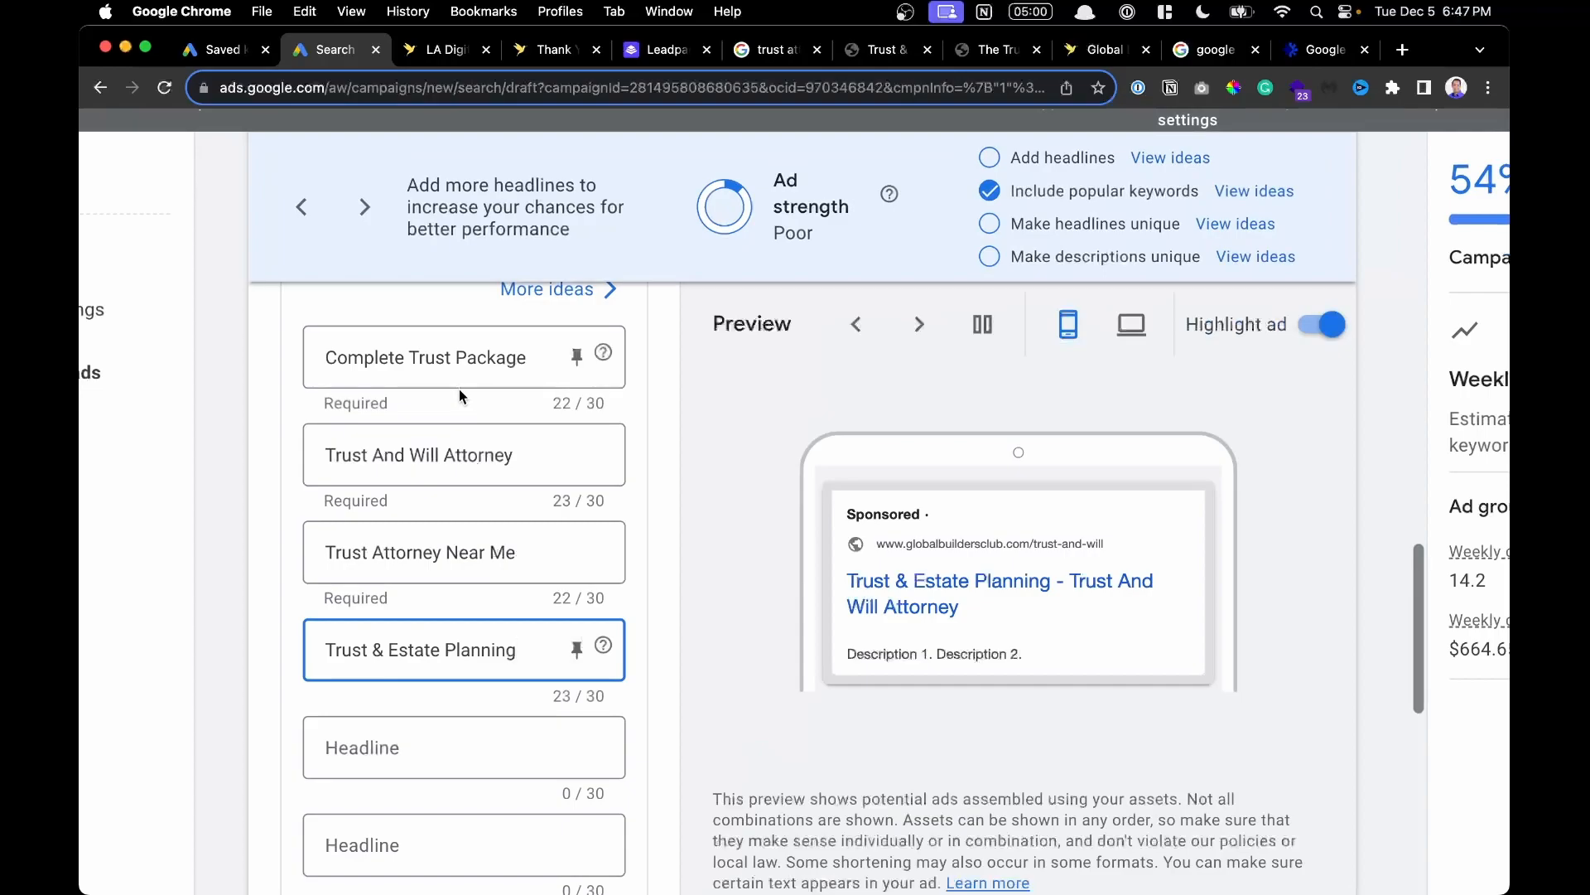
{"action": "scroll", "coordinate": [461, 398], "scroll_direction": "up", "scroll_amount": 2}
{"action": "scroll", "coordinate": [461, 398], "scroll_direction": "up", "scroll_amount": 1}
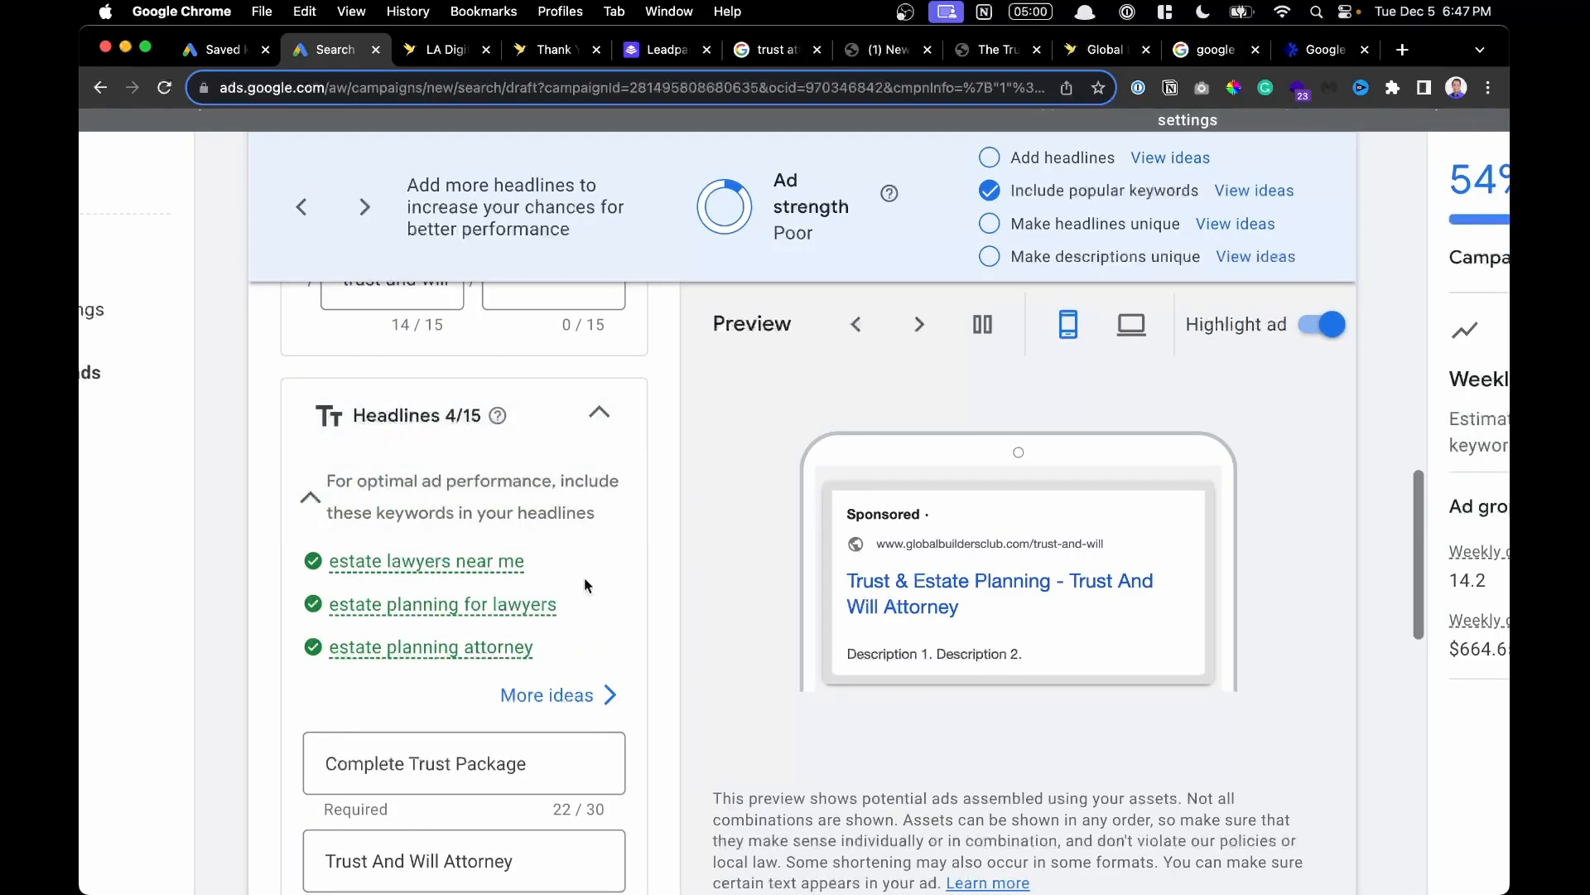
Review the pin positions for the "Complete Trust Package" headline and pin "Trust And Will Attorney" to show only in position 1.
{"action": "scroll", "coordinate": [602, 627], "scroll_direction": "down", "scroll_amount": 2}
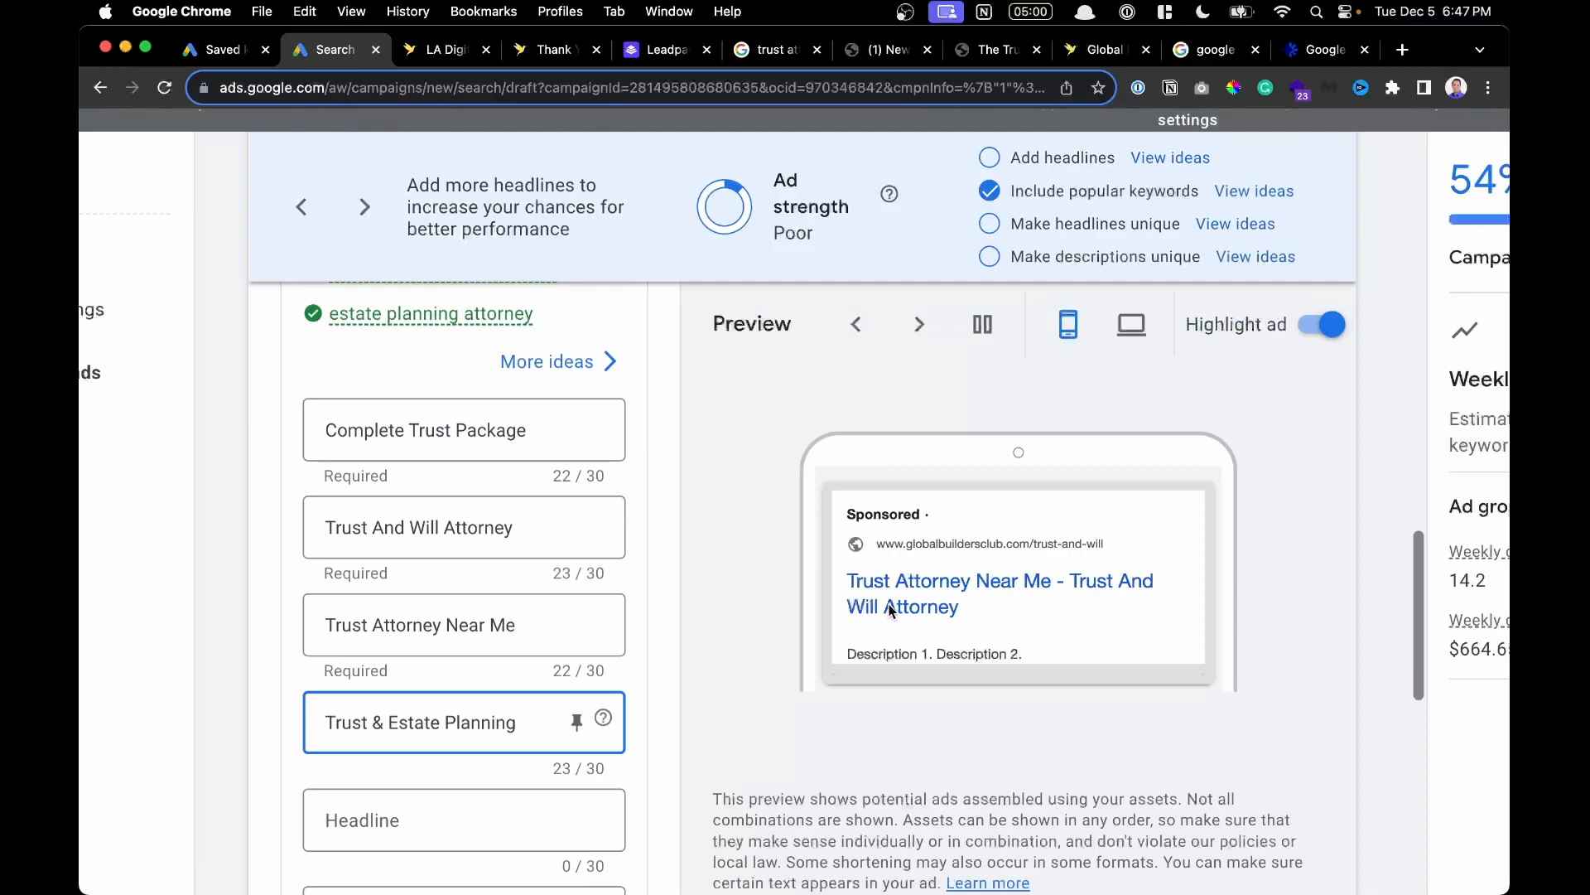
{"action": "left_click", "coordinate": [578, 430]}
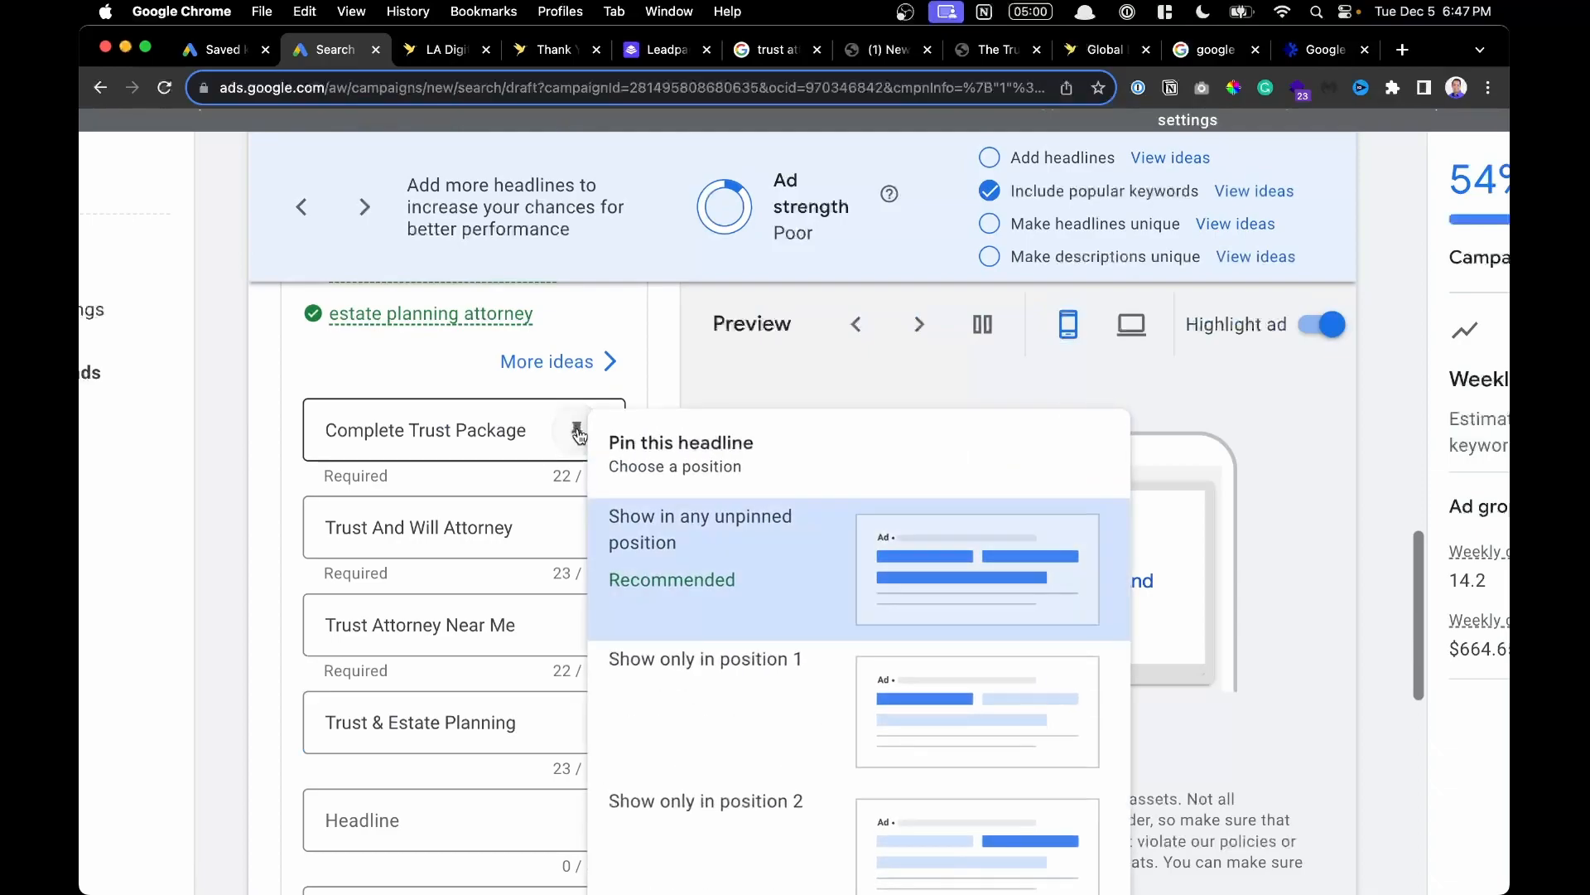
{"action": "scroll", "coordinate": [879, 587], "scroll_direction": "down", "scroll_amount": 2}
{"action": "scroll", "coordinate": [880, 588], "scroll_direction": "down", "scroll_amount": 1}
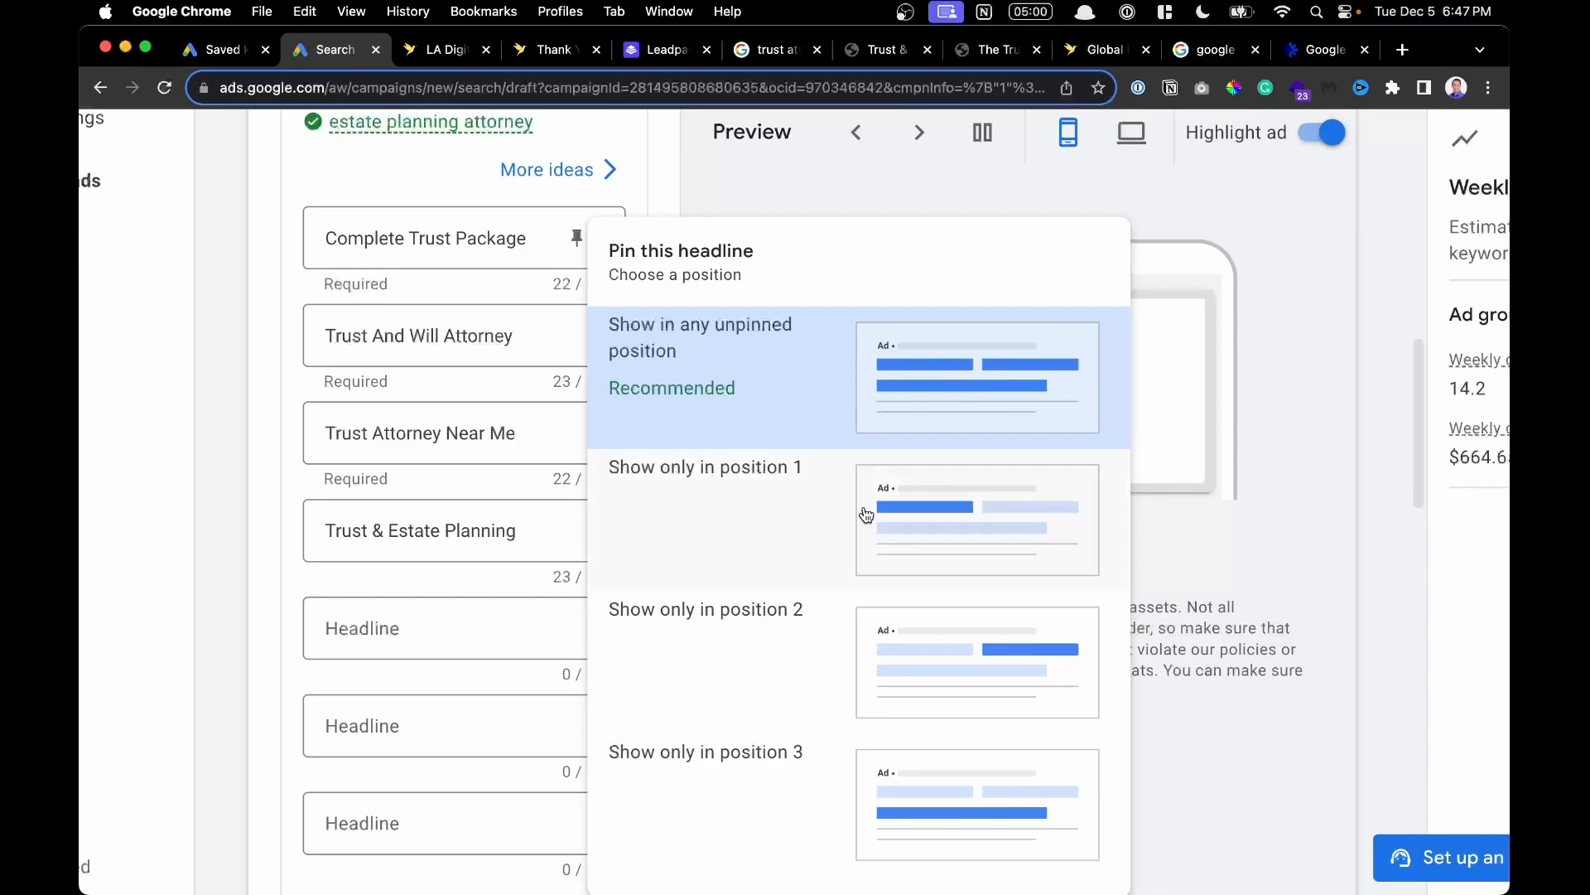
{"action": "scroll", "coordinate": [866, 514], "scroll_direction": "up", "scroll_amount": 3}
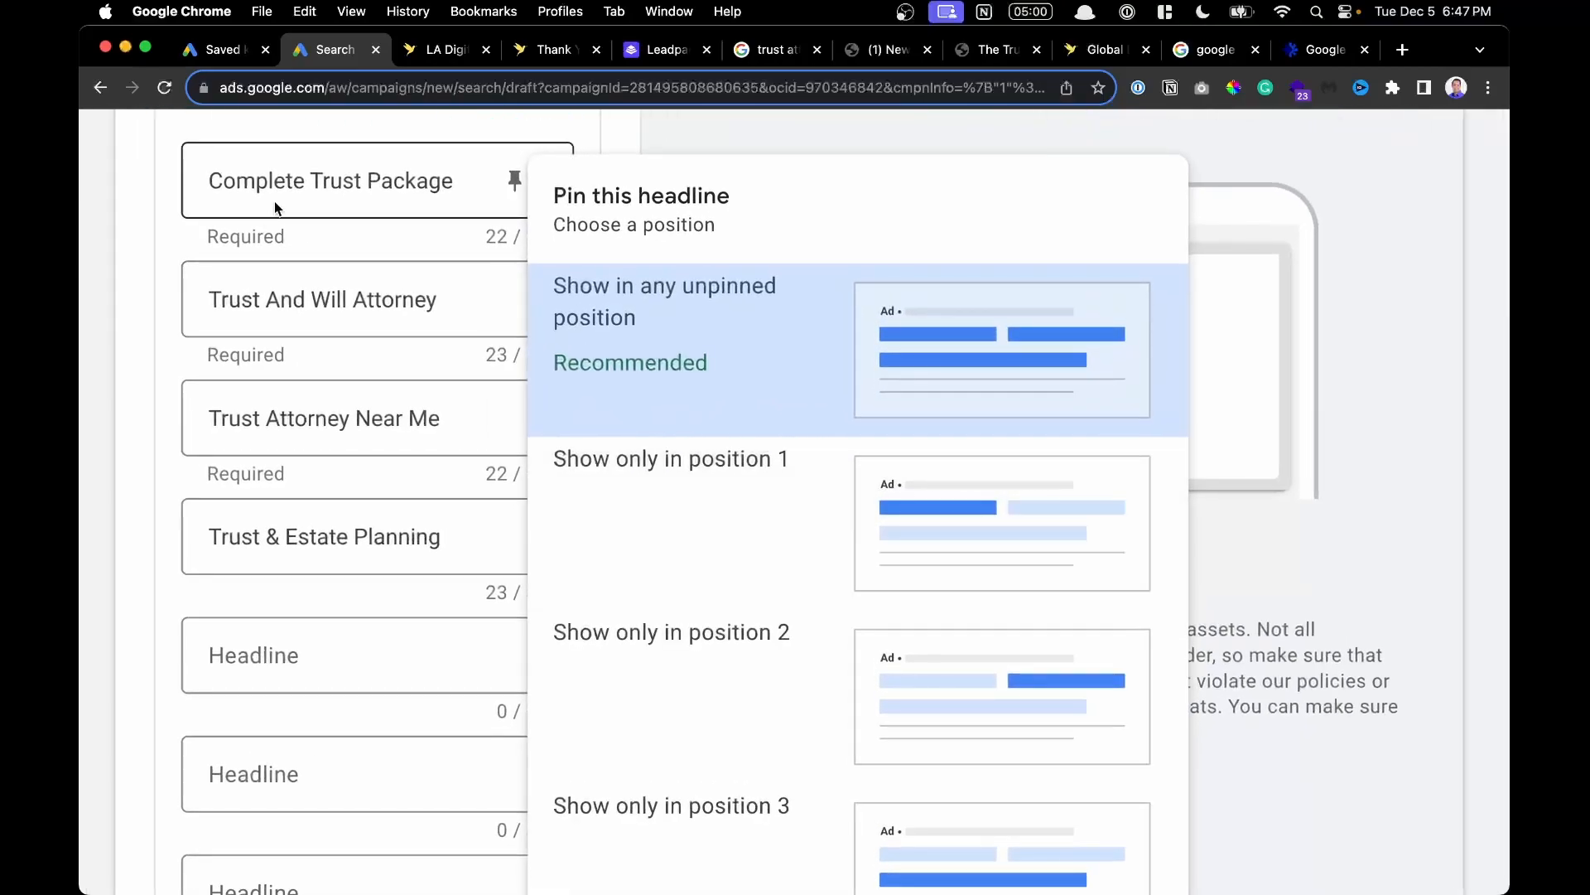
{"action": "left_click", "coordinate": [418, 300]}
{"action": "left_click", "coordinate": [514, 298]}
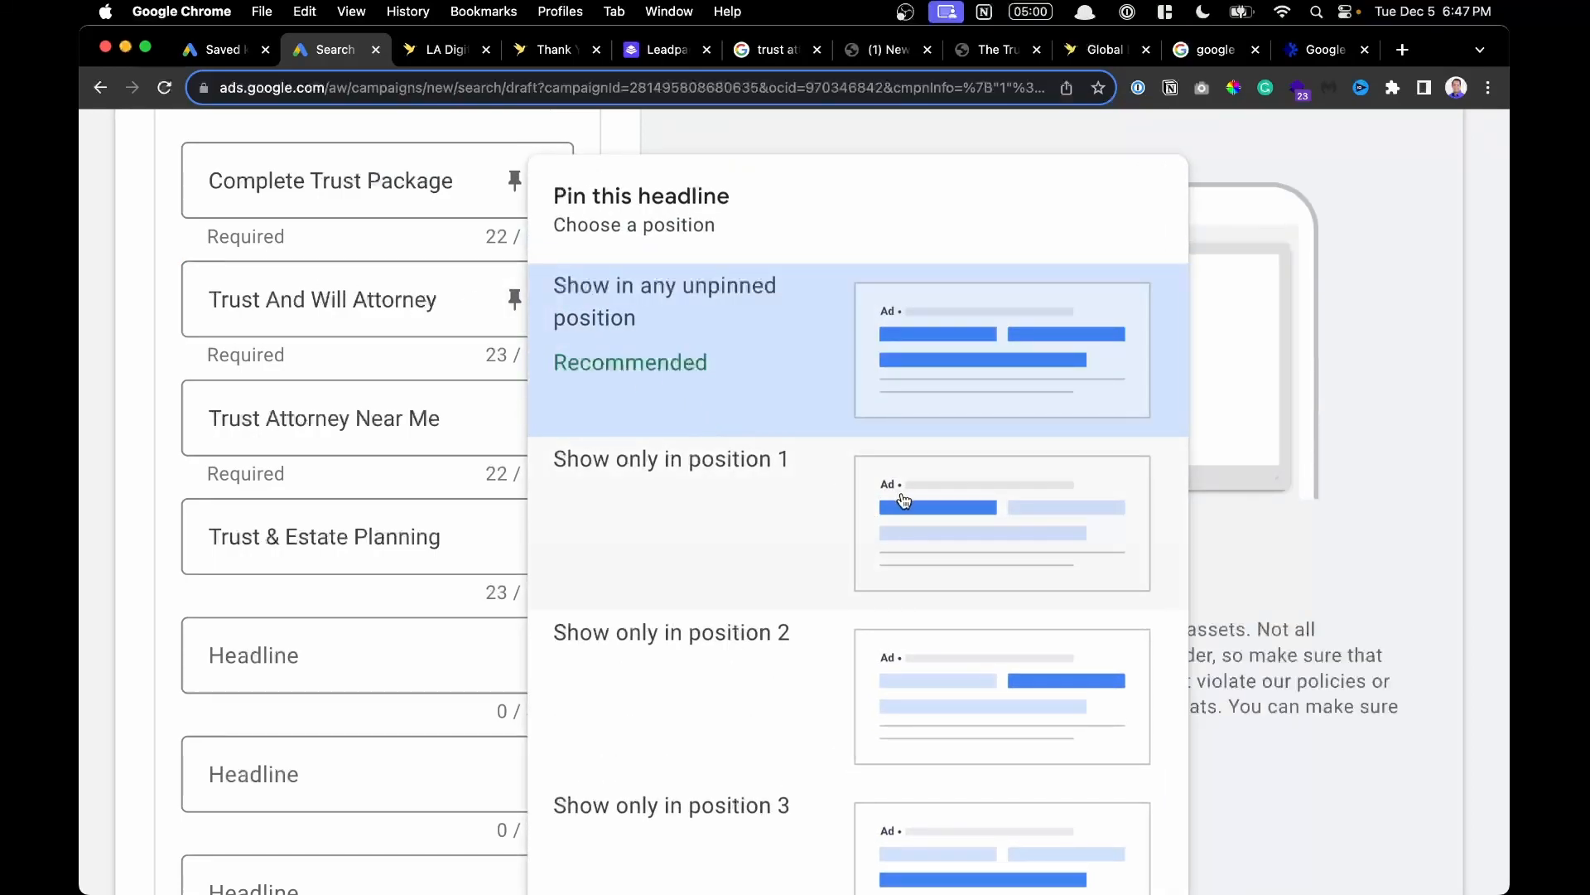
{"action": "left_click", "coordinate": [882, 509]}
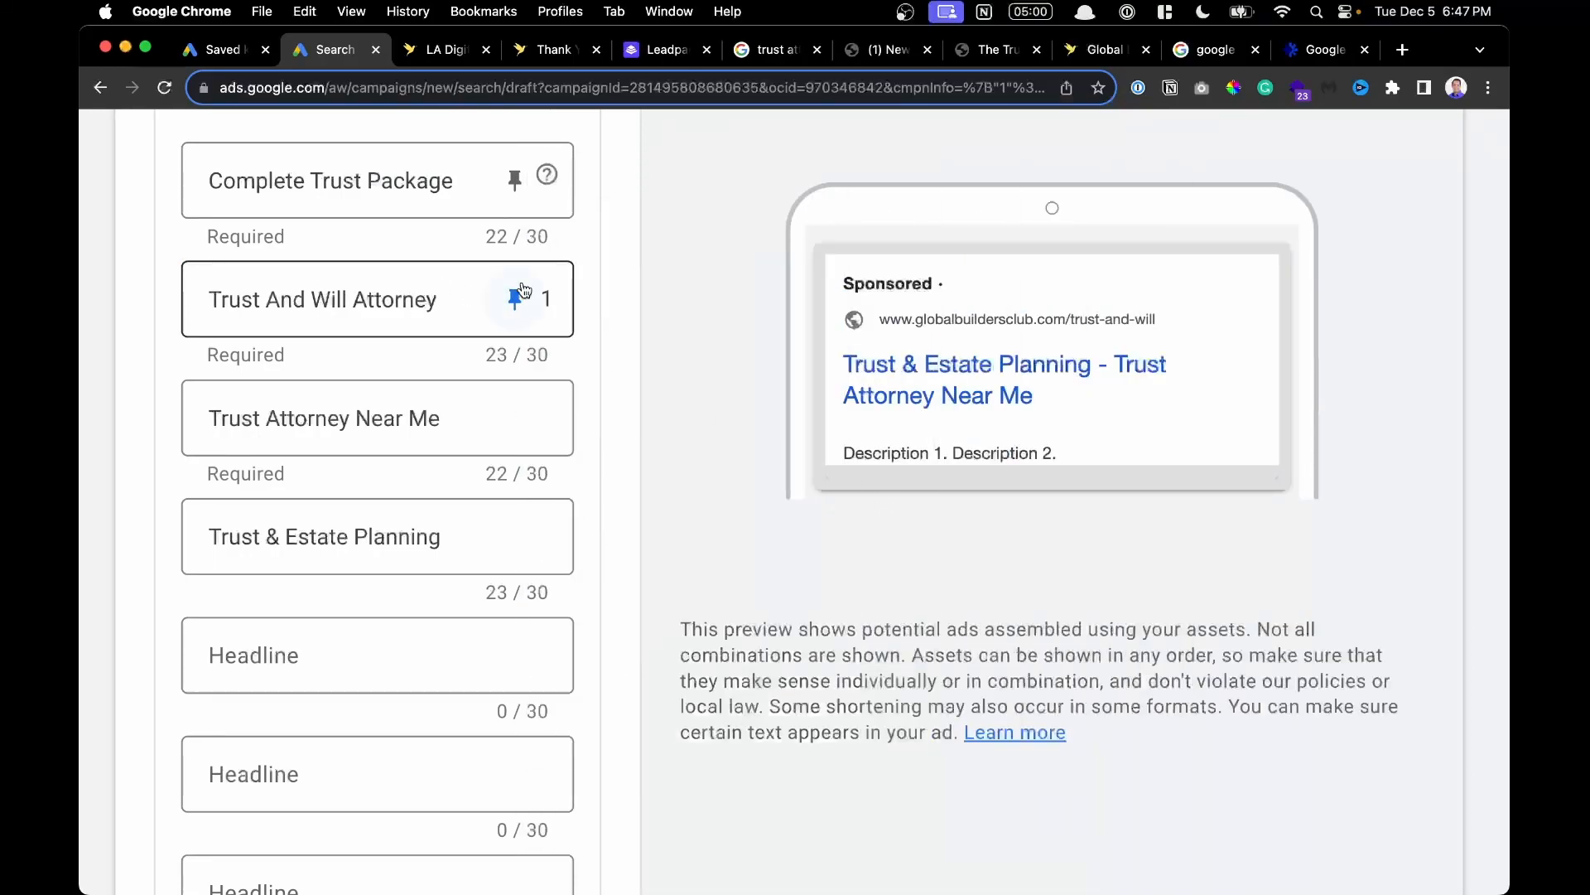
Set the "Trust And Will Attorney" headline back to show in any unpinned position.
{"action": "left_click", "coordinate": [514, 180]}
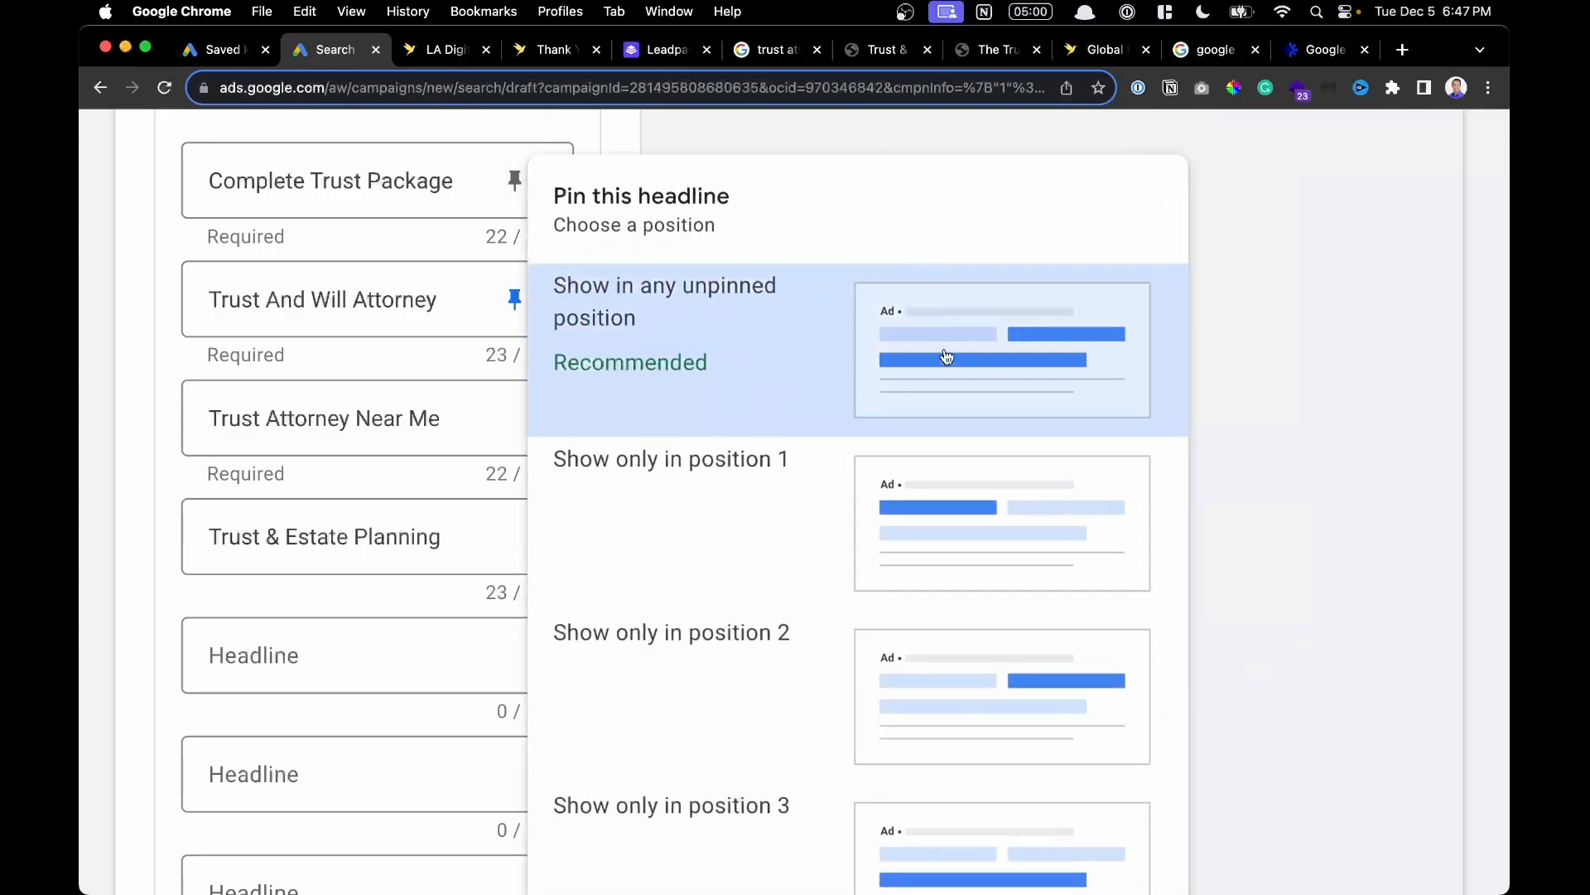
{"action": "left_click", "coordinate": [492, 180]}
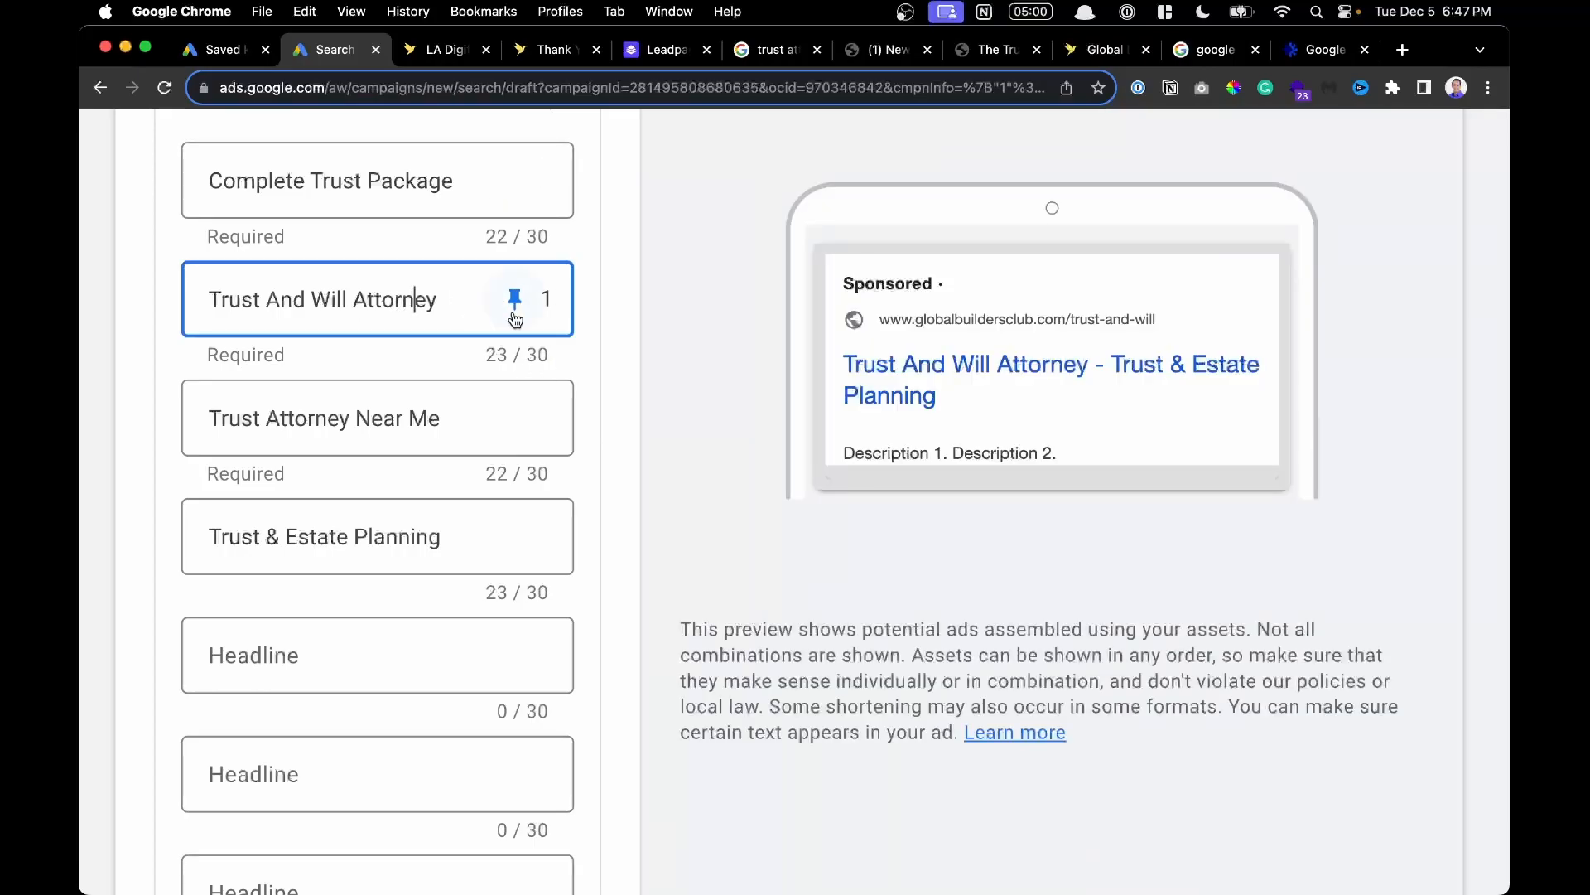
{"action": "left_click", "coordinate": [515, 303]}
{"action": "scroll", "coordinate": [840, 602], "scroll_direction": "down", "scroll_amount": 2}
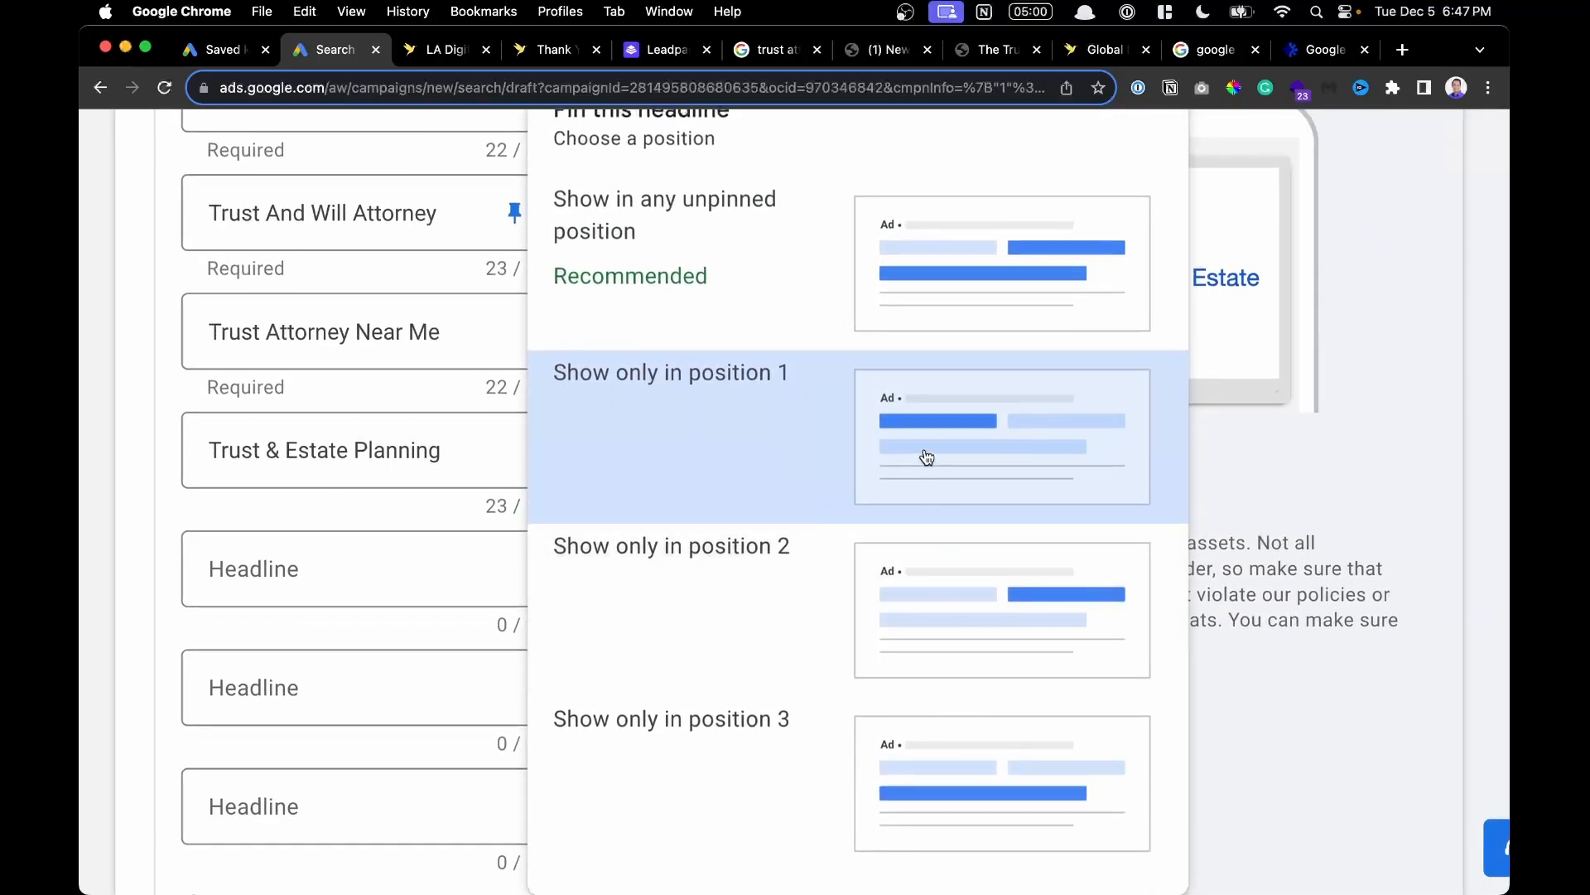
{"action": "left_click", "coordinate": [1094, 439]}
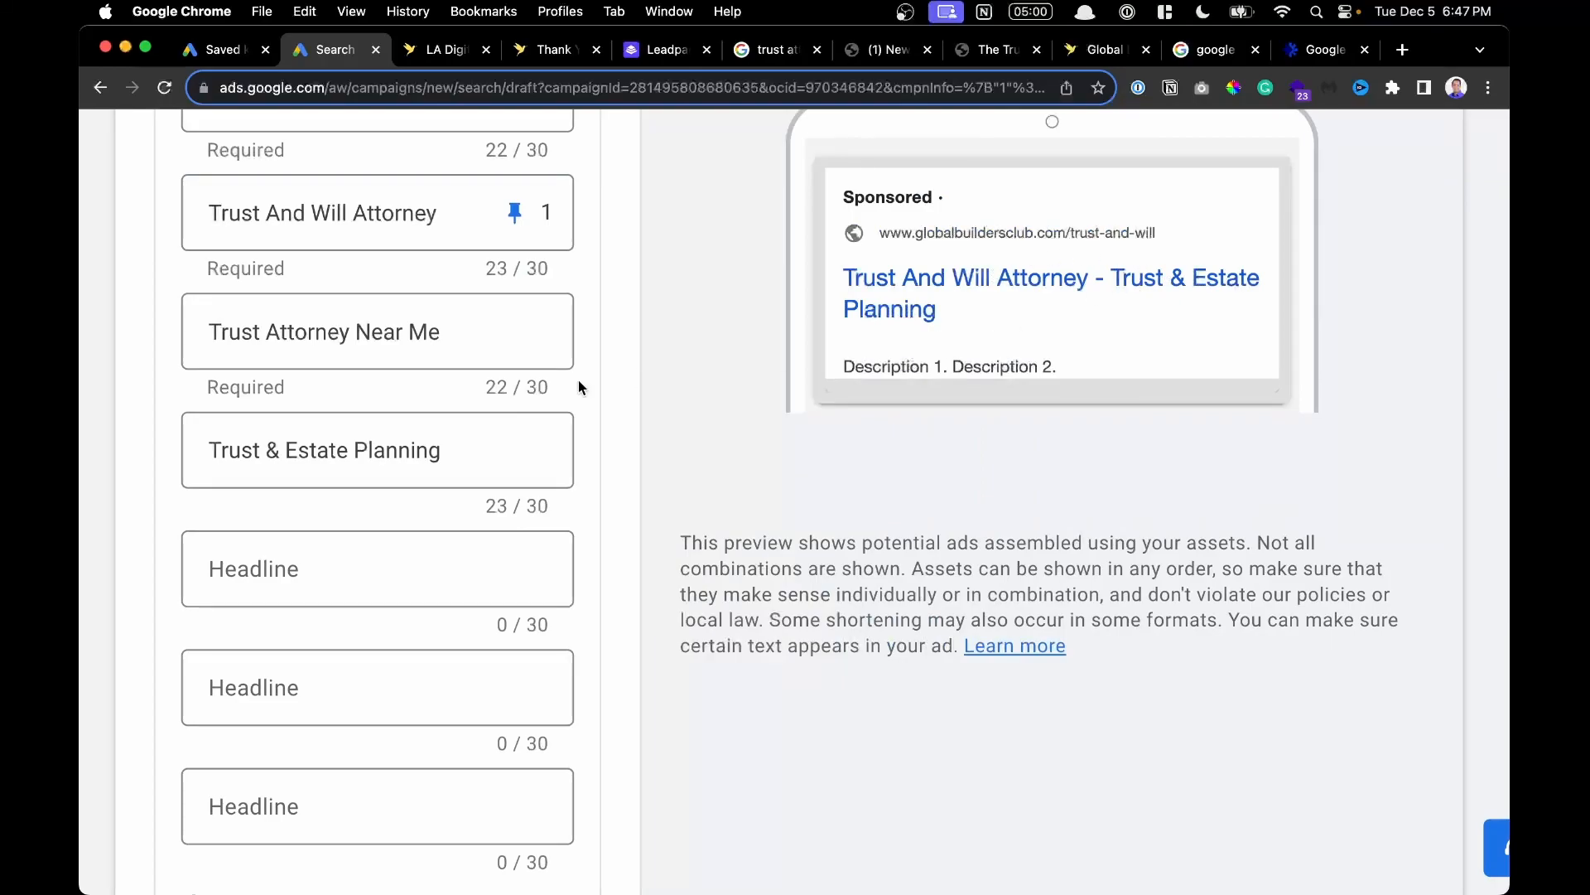
{"action": "left_click", "coordinate": [514, 213]}
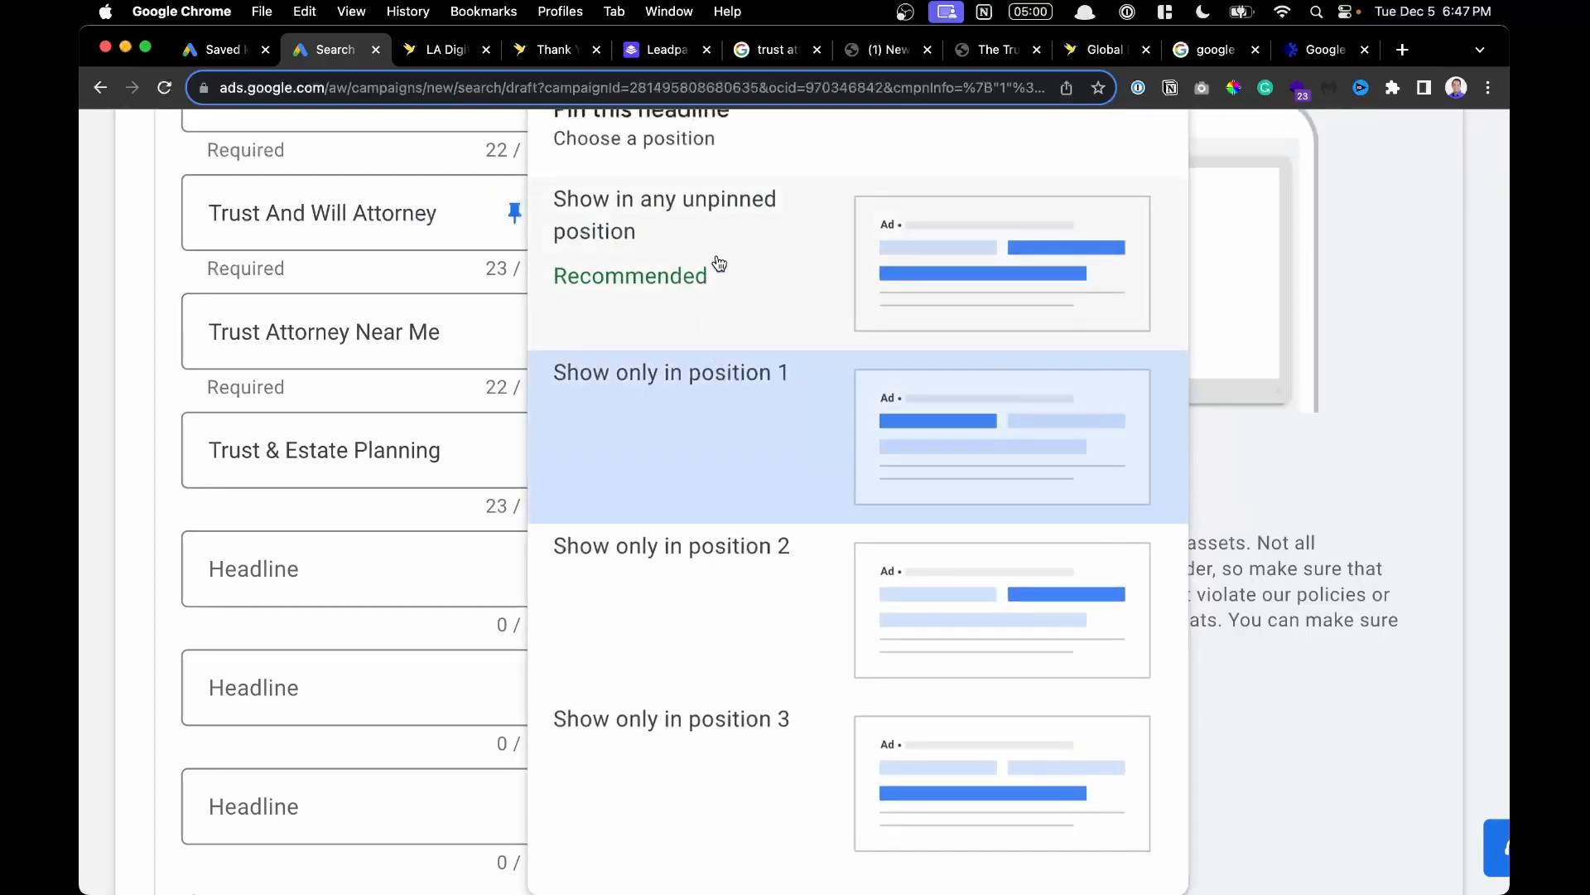
{"action": "left_click", "coordinate": [717, 267]}
{"action": "scroll", "coordinate": [501, 356], "scroll_direction": "up", "scroll_amount": 2}
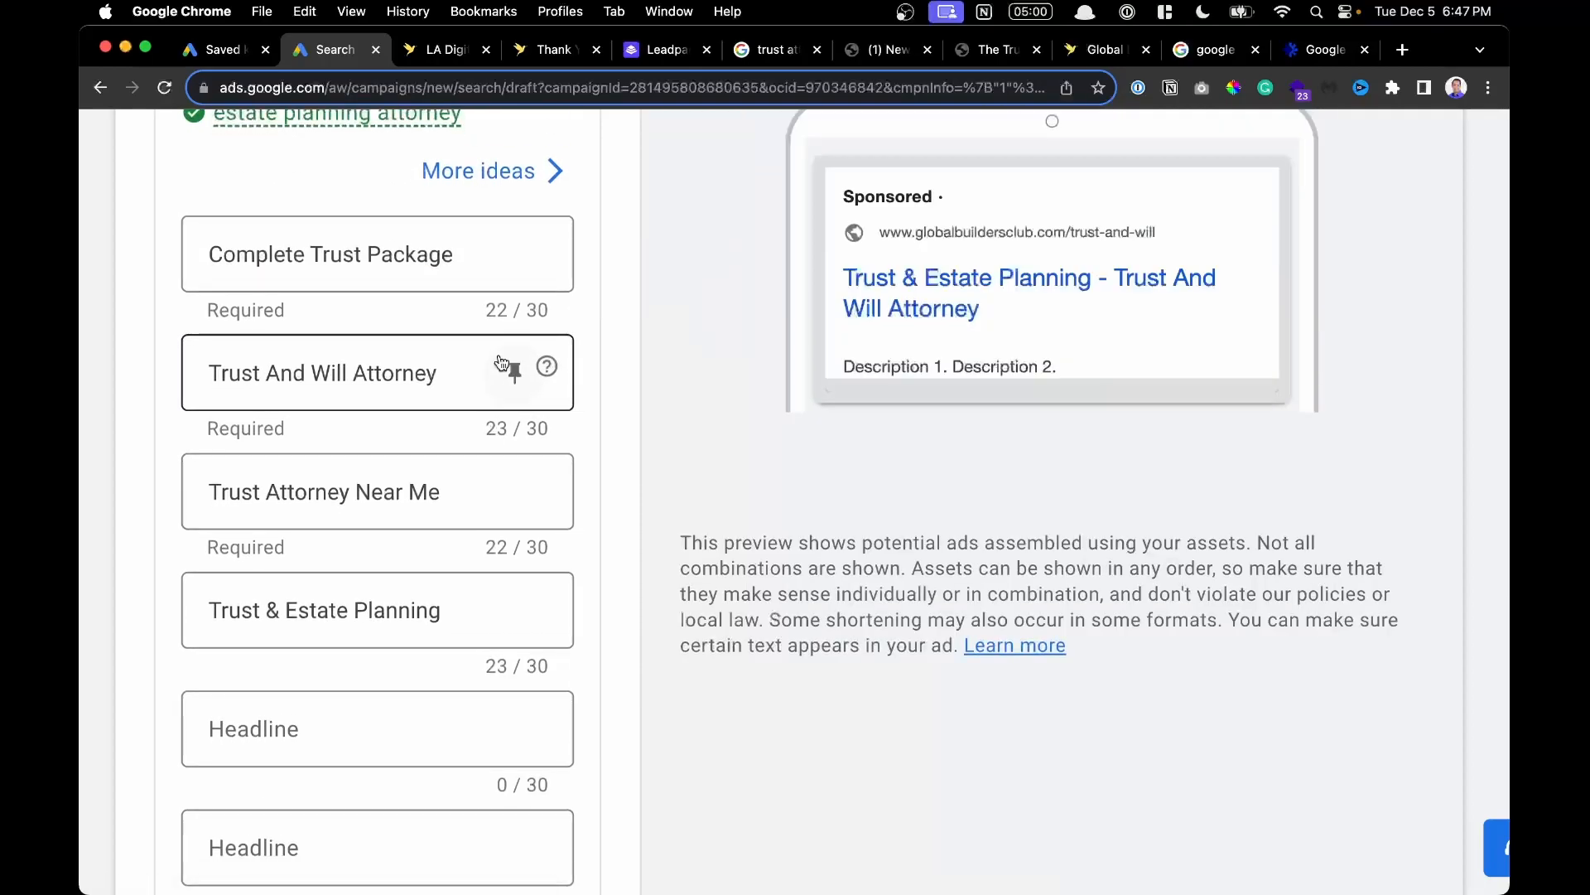
Copy "Los Angeles Estate Planning Lawyers" from the Justia result in the trust attorney LA search and paste it as the first description.
{"action": "scroll", "coordinate": [501, 363], "scroll_direction": "down", "scroll_amount": 10}
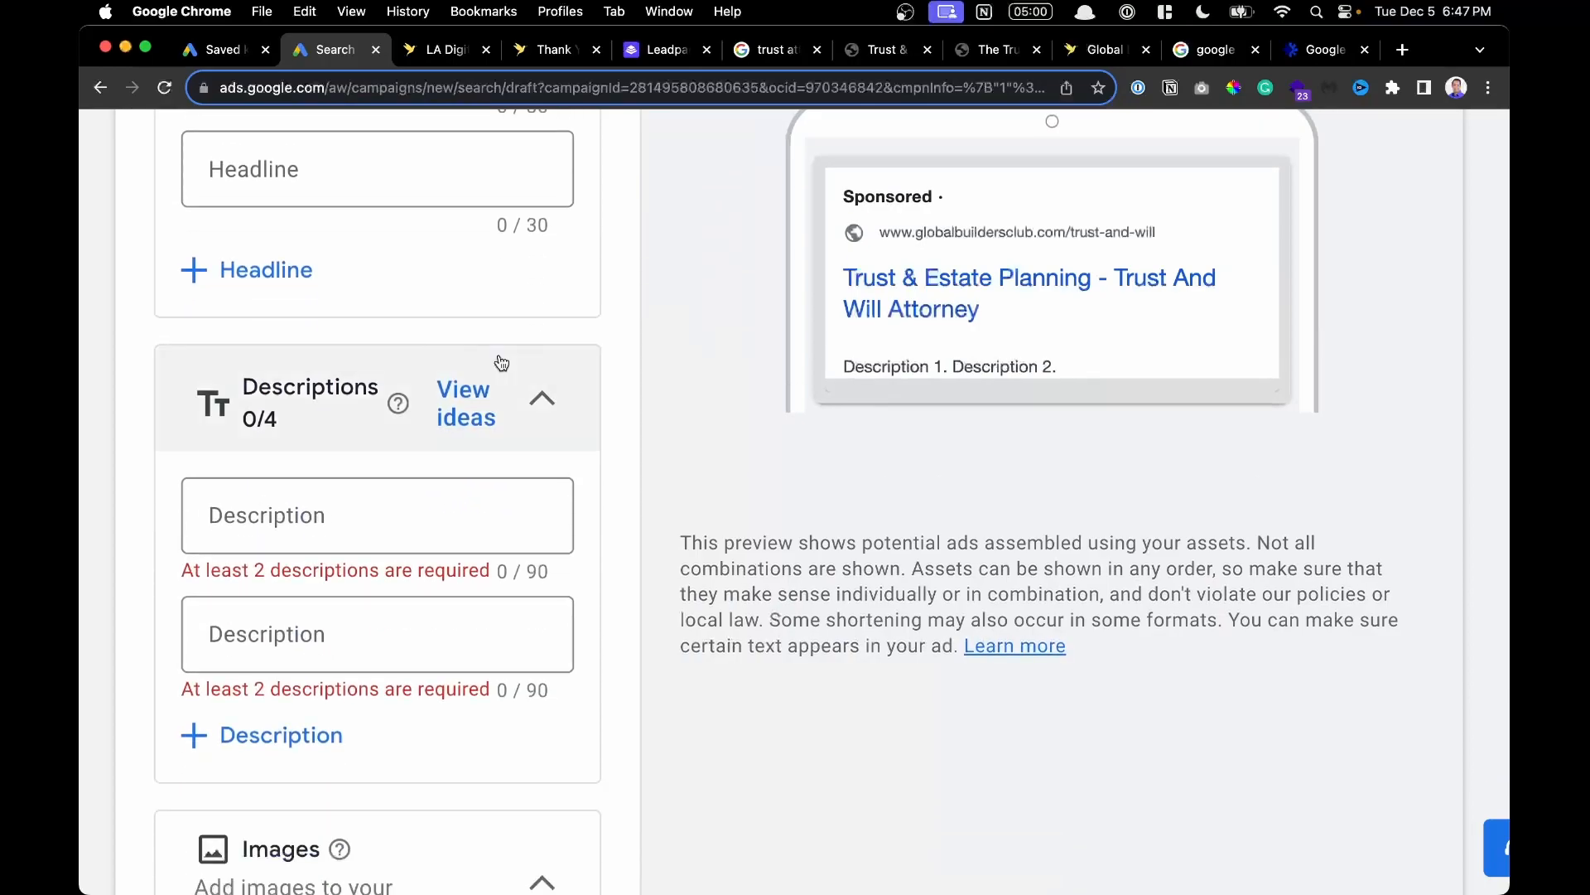
{"action": "scroll", "coordinate": [501, 363], "scroll_direction": "down", "scroll_amount": 1}
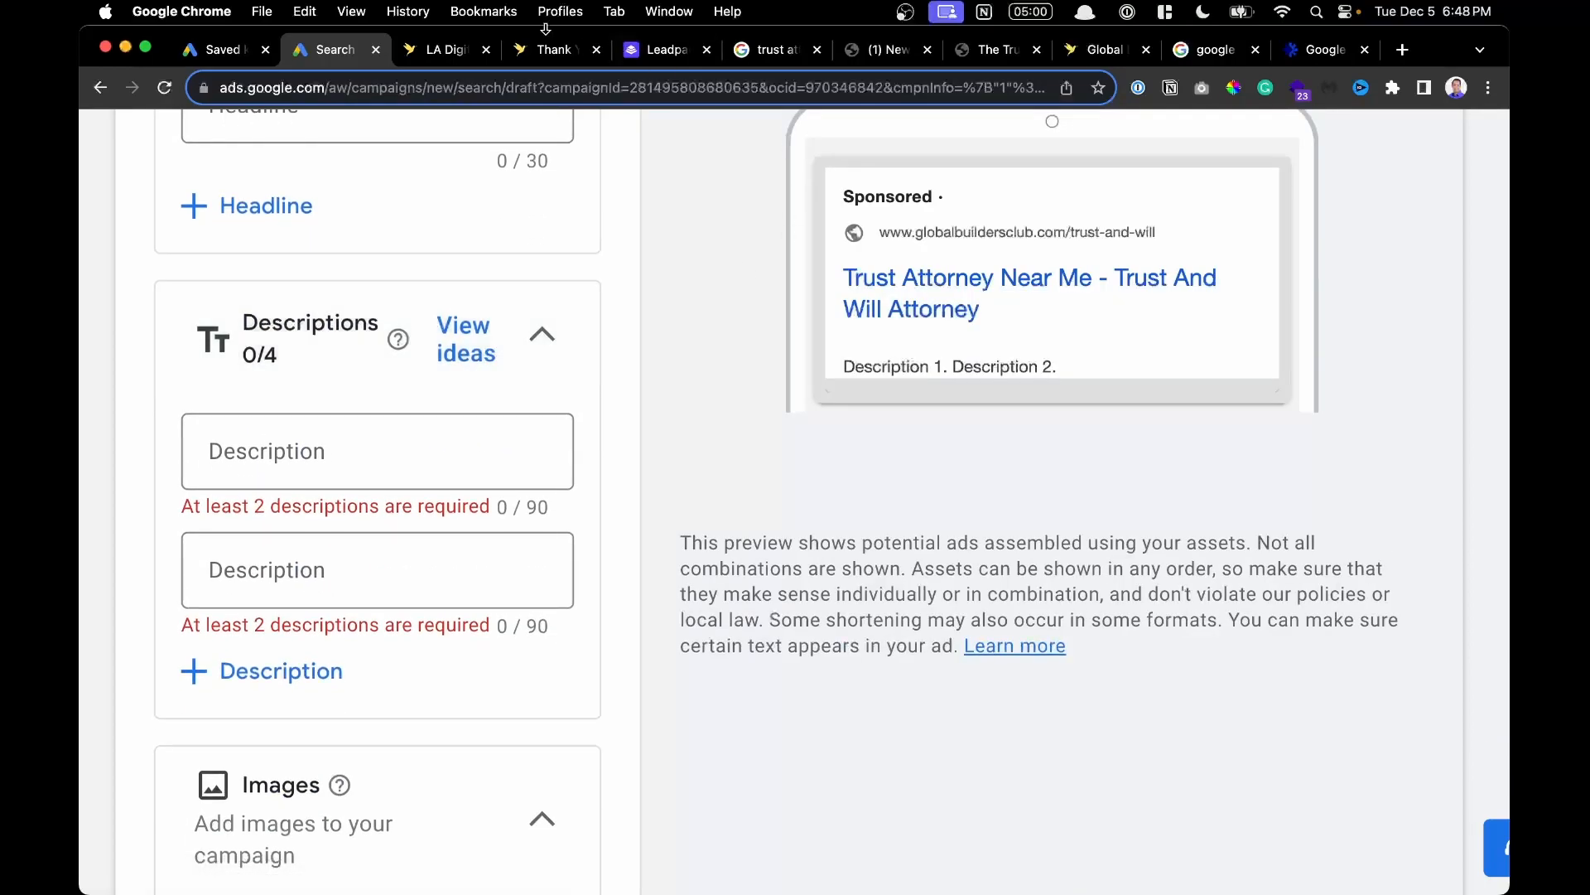
{"action": "left_click", "coordinate": [862, 50]}
{"action": "left_click", "coordinate": [770, 49]}
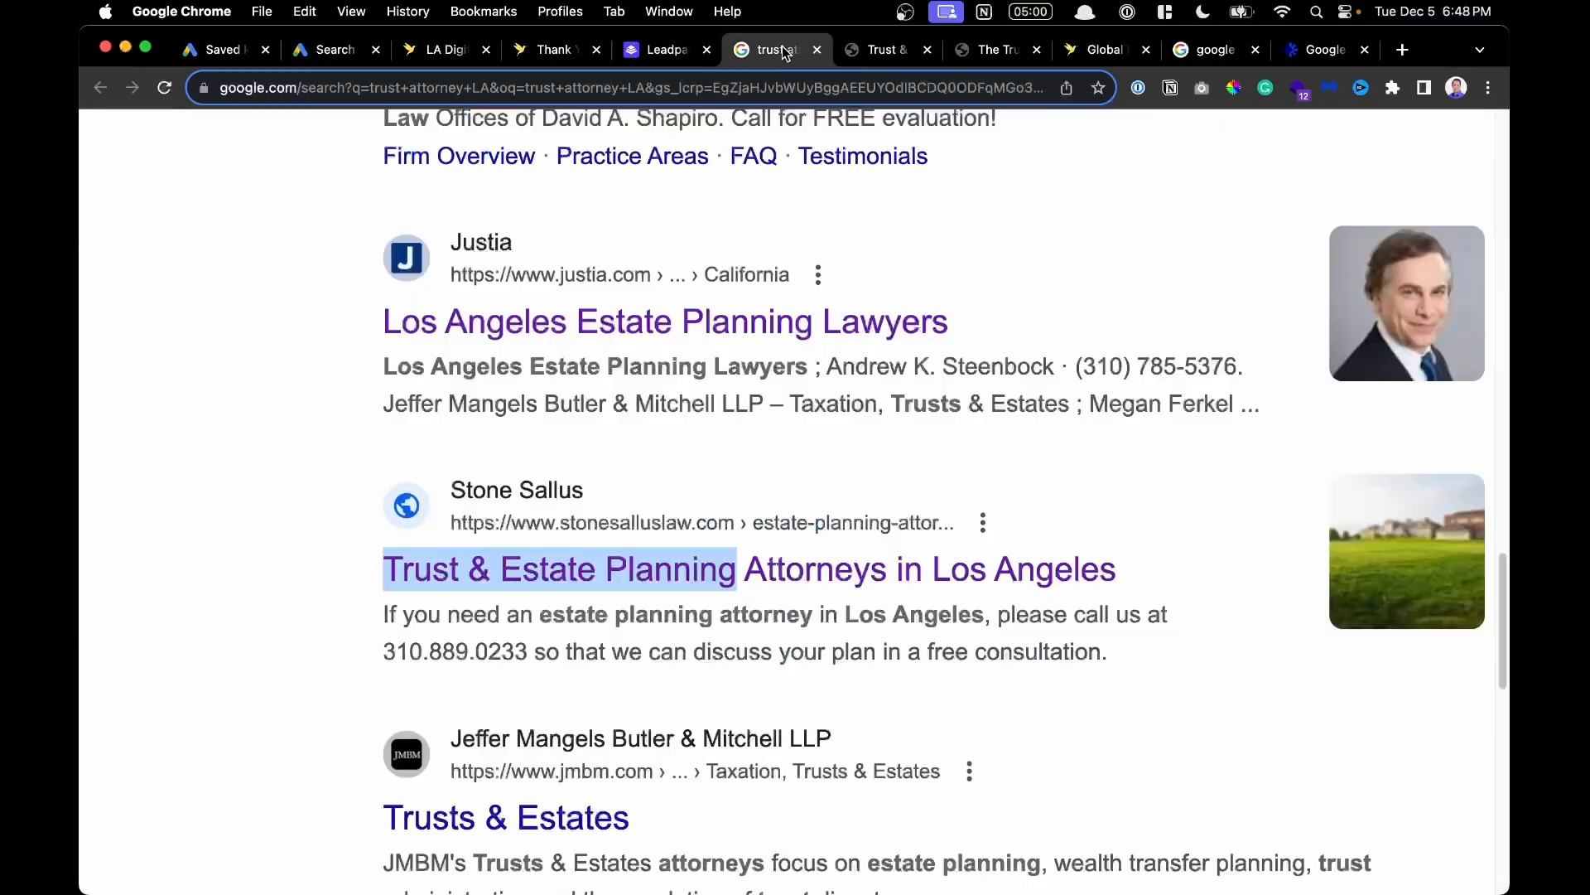
{"action": "scroll", "coordinate": [488, 406], "scroll_direction": "down", "scroll_amount": 1}
{"action": "mouse_move", "coordinate": [373, 283]}
{"action": "left_mouse_down"}
{"action": "mouse_move", "coordinate": [589, 284]}
{"action": "mouse_move", "coordinate": [791, 251]}
{"action": "mouse_move", "coordinate": [281, 255]}
{"action": "mouse_move", "coordinate": [381, 280]}
{"action": "left_mouse_up"}
{"action": "key", "text": "super+c"}
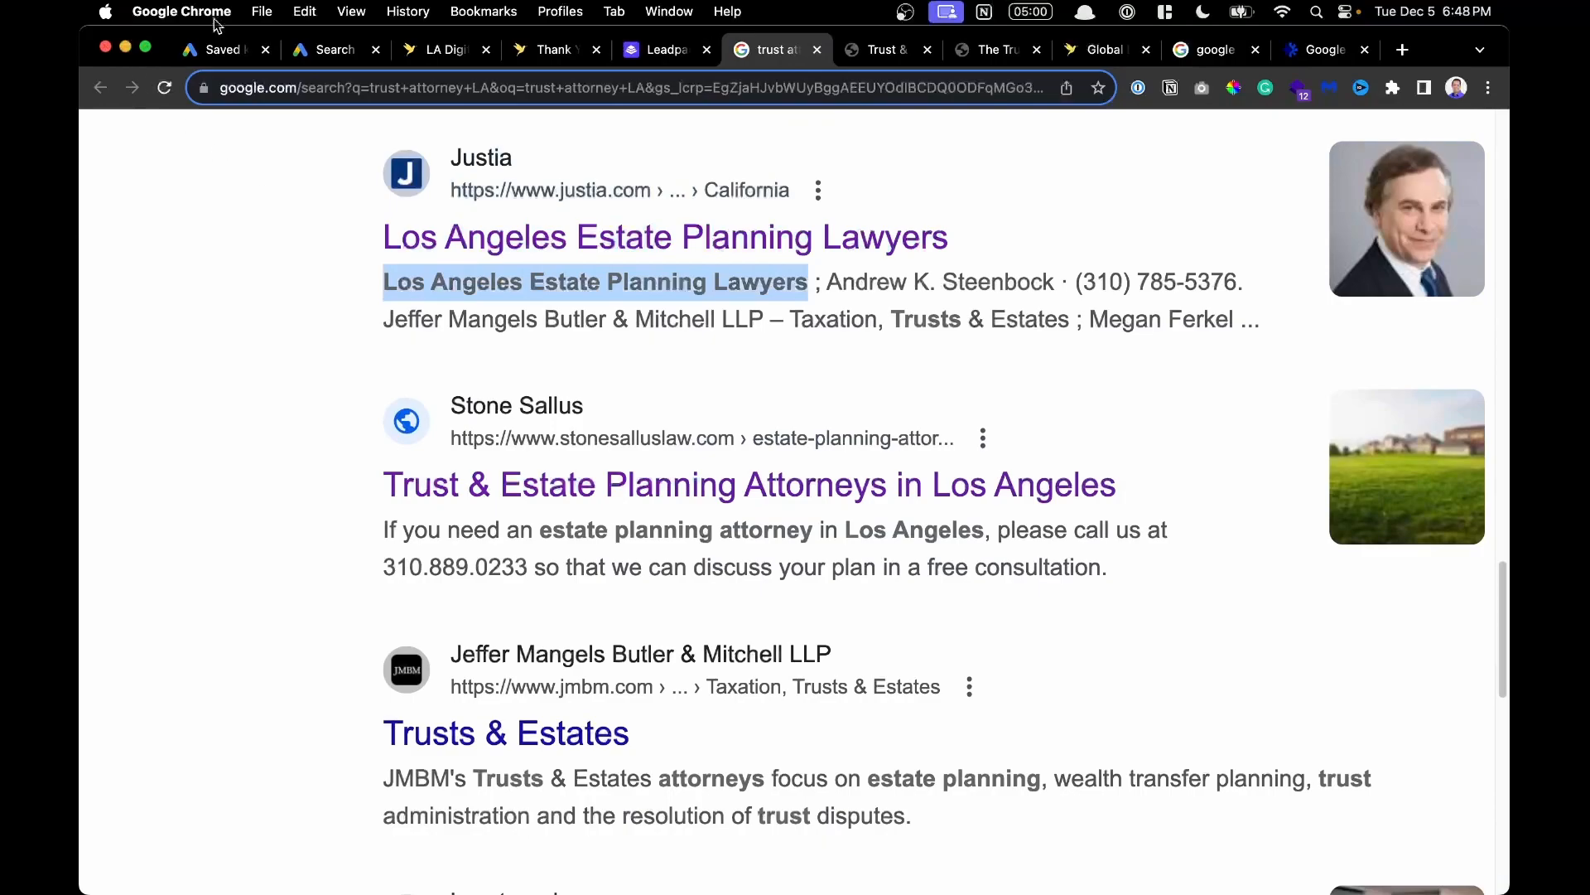
{"action": "left_click", "coordinate": [430, 51]}
{"action": "left_click", "coordinate": [331, 50]}
{"action": "left_click", "coordinate": [339, 444]}
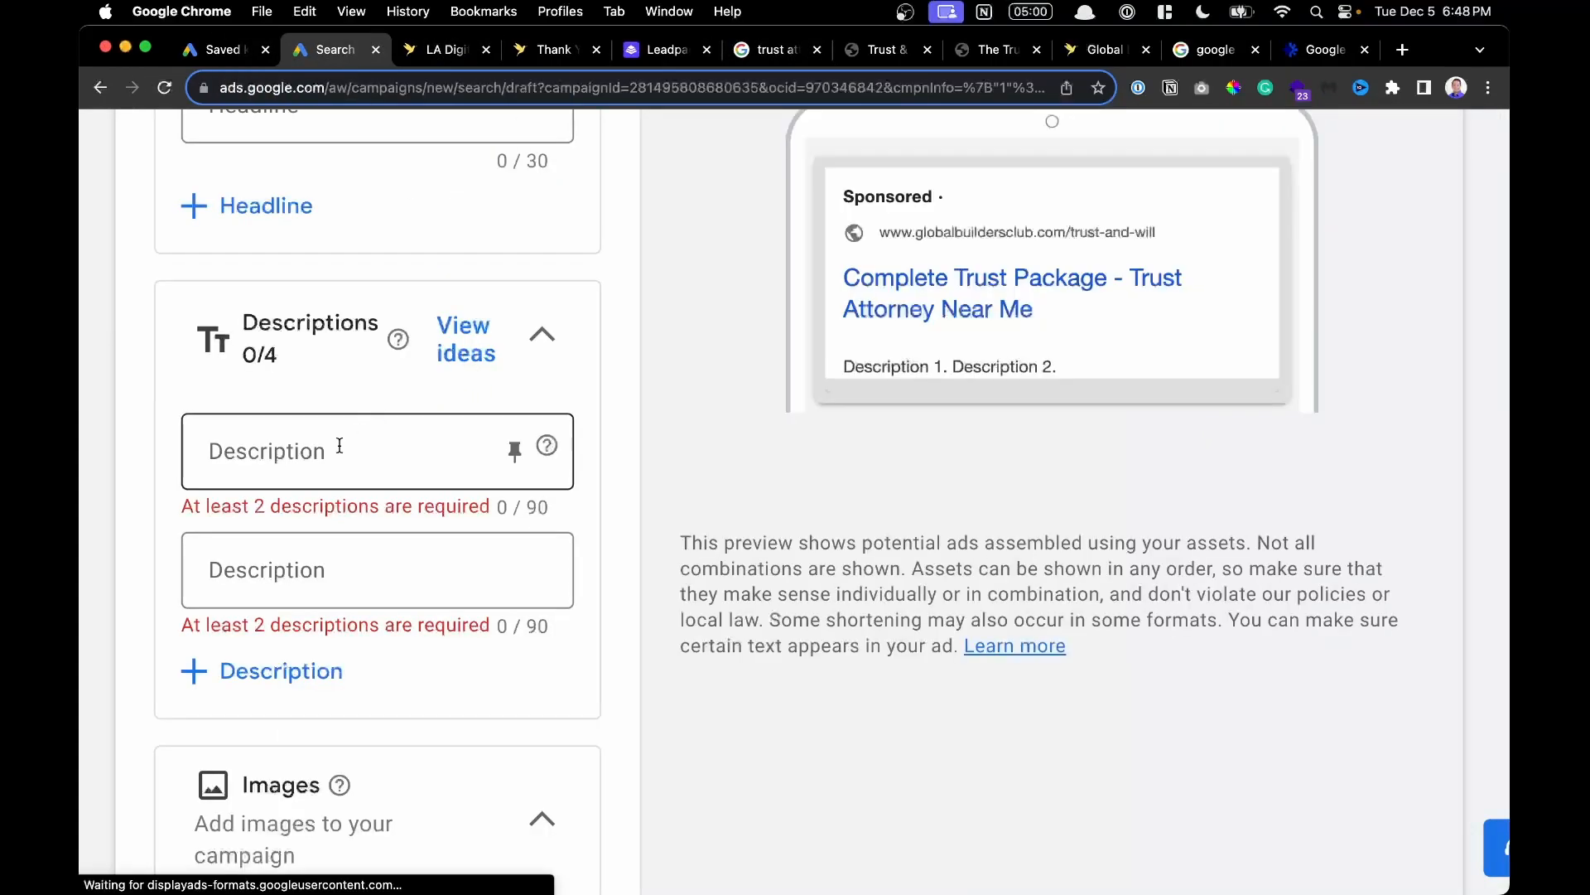
{"action": "key", "text": "super+v"}
Copy "Trusts & Estates attorneys focus on estate planning" from the jmbm.com search result and paste it as the second description.
{"action": "left_click", "coordinate": [884, 57]}
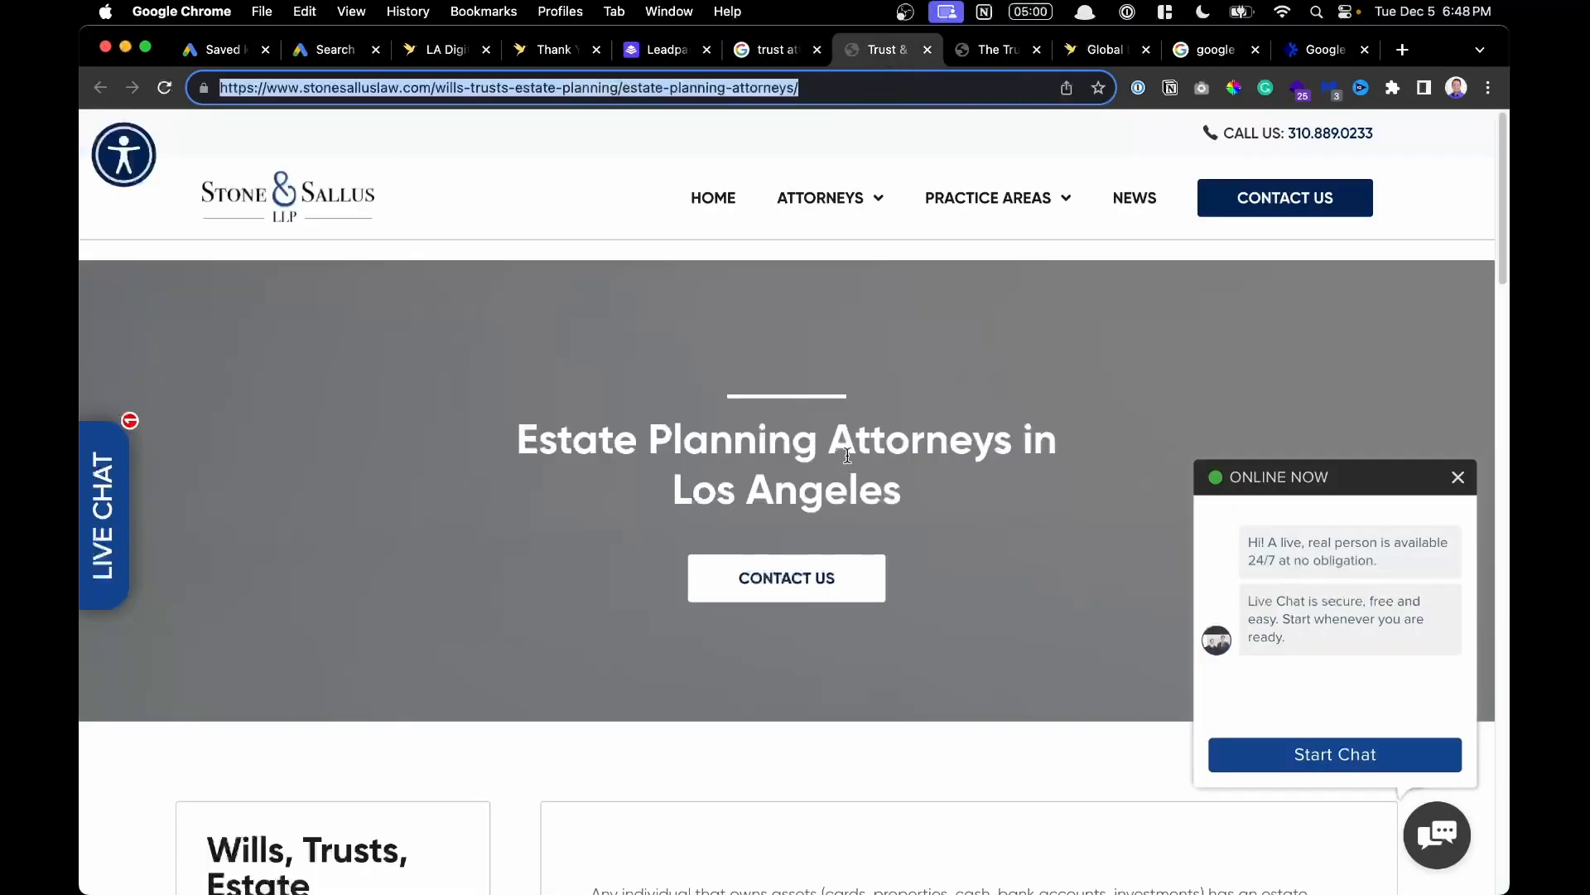
{"action": "left_click", "coordinate": [754, 52]}
{"action": "scroll", "coordinate": [764, 528], "scroll_direction": "down", "scroll_amount": 2}
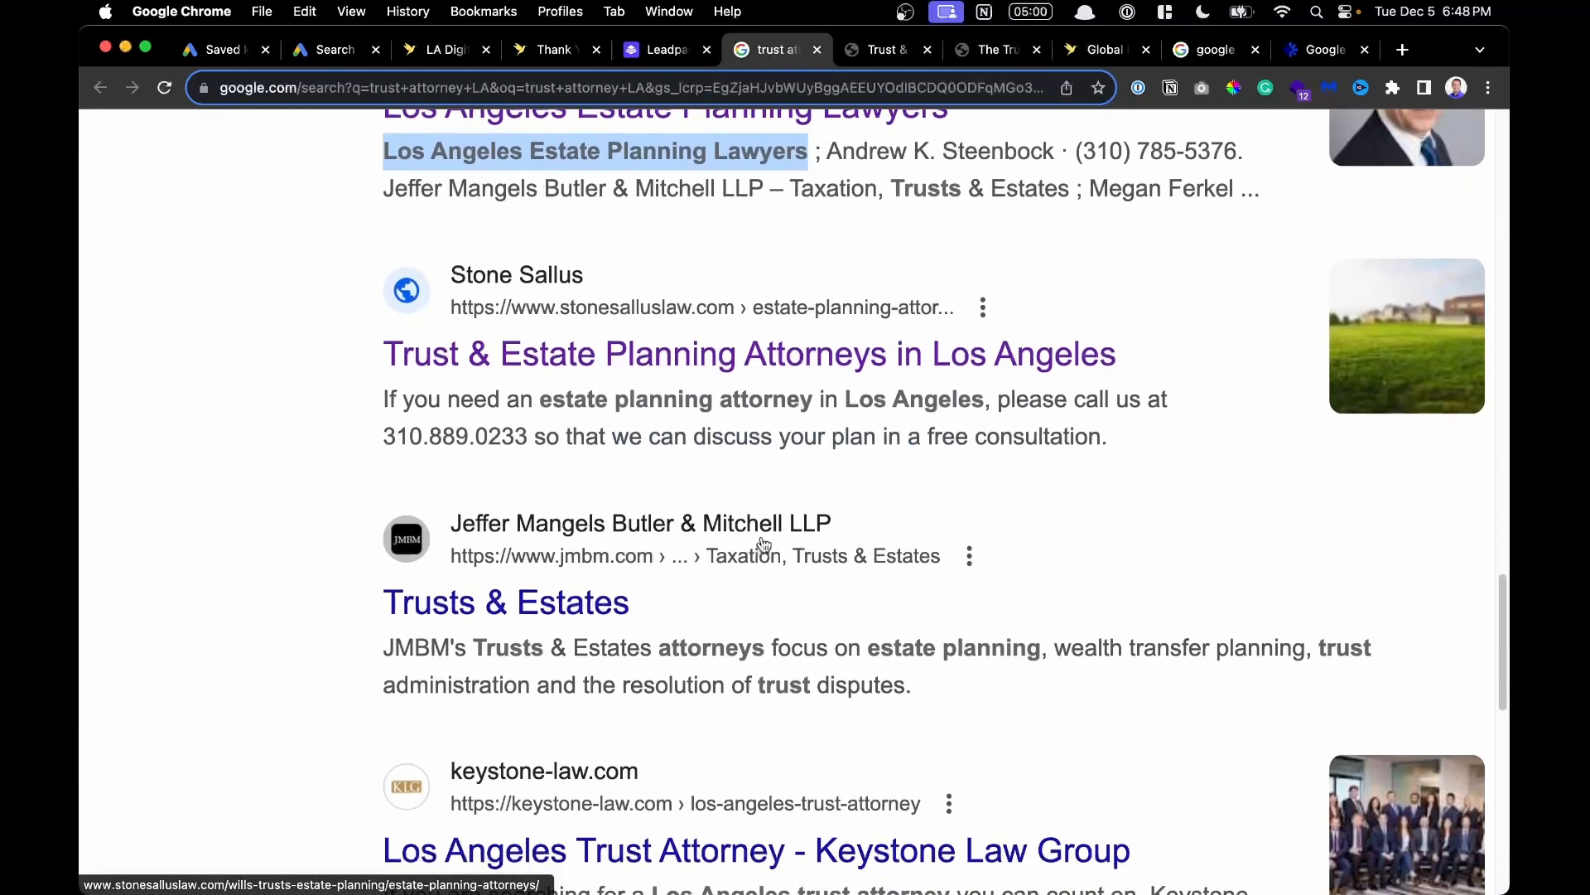
{"action": "left_click_drag", "start_coordinate": [474, 647], "coordinate": [1042, 641]}
{"action": "key", "text": "super+c"}
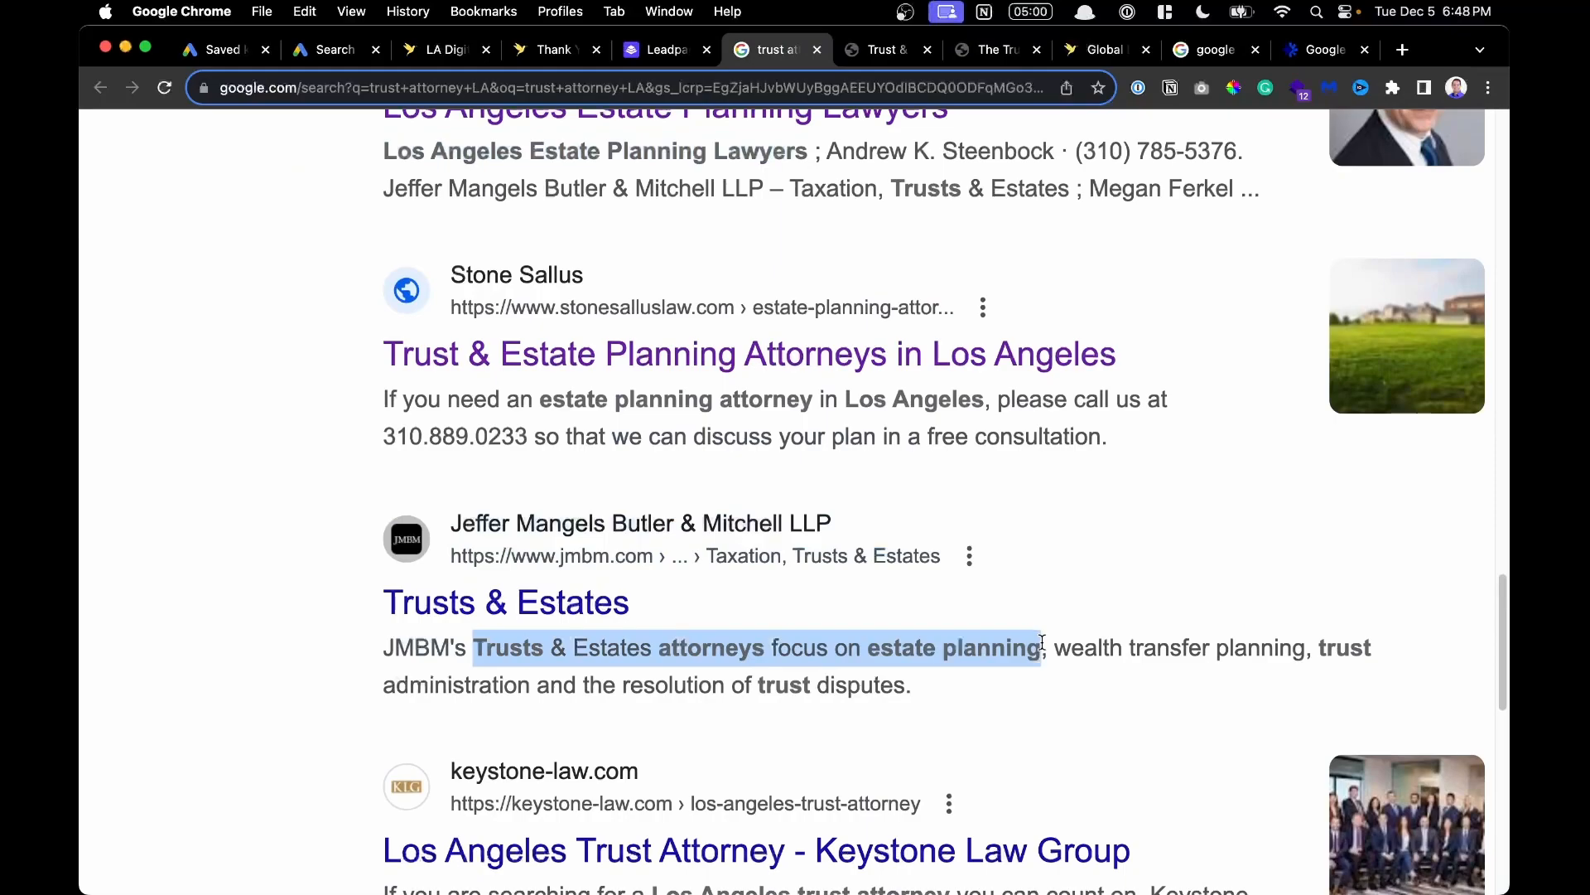
{"action": "left_click", "coordinate": [306, 36]}
{"action": "left_click", "coordinate": [320, 584]}
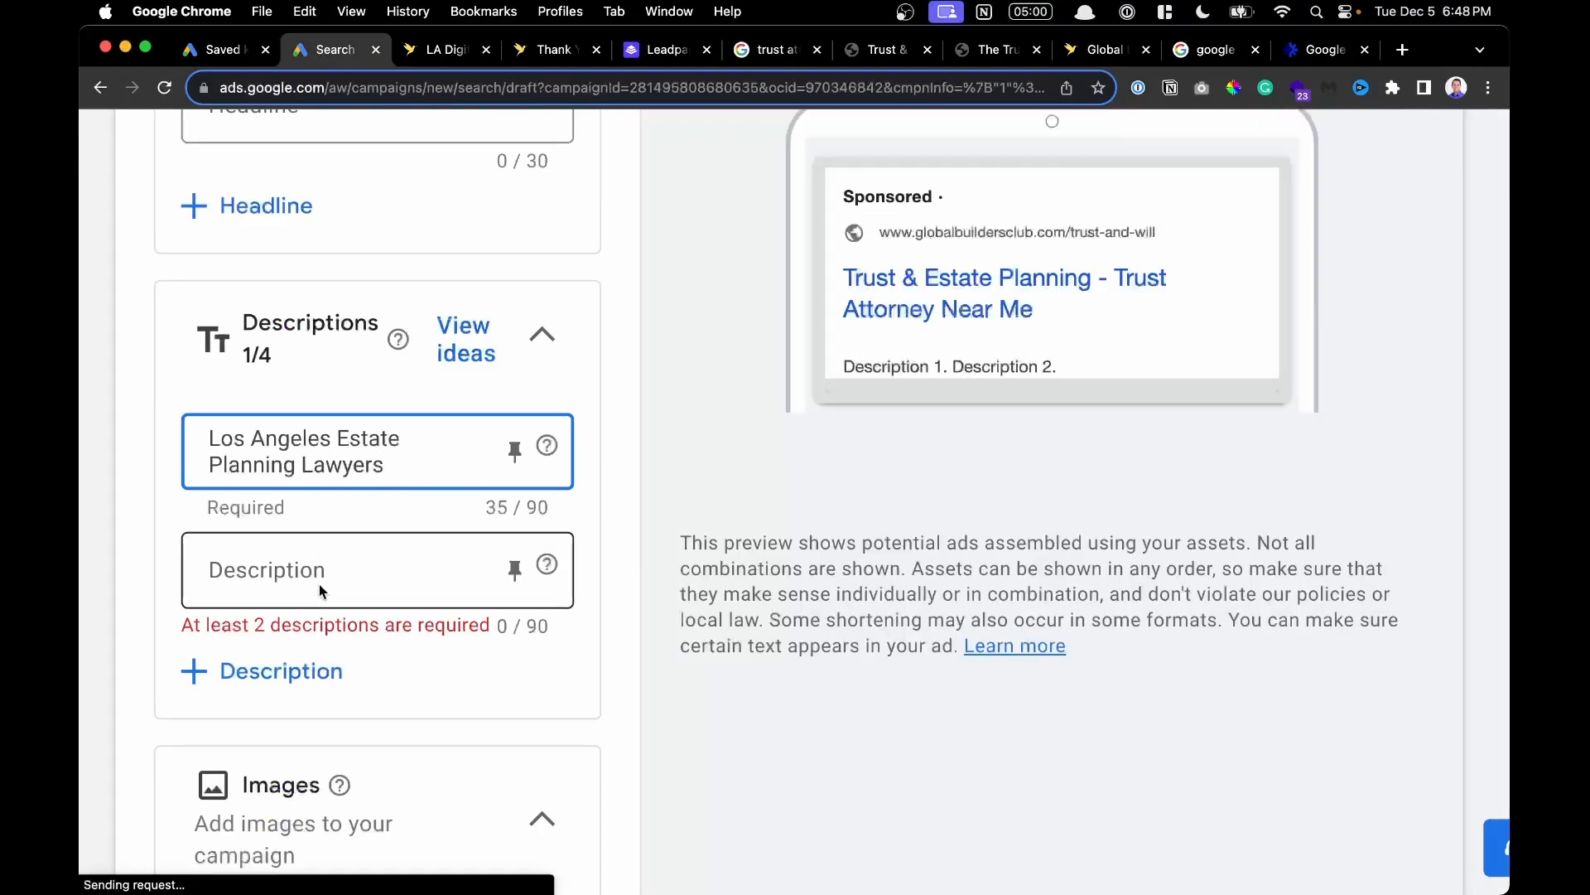
{"action": "key", "text": "super+v"}
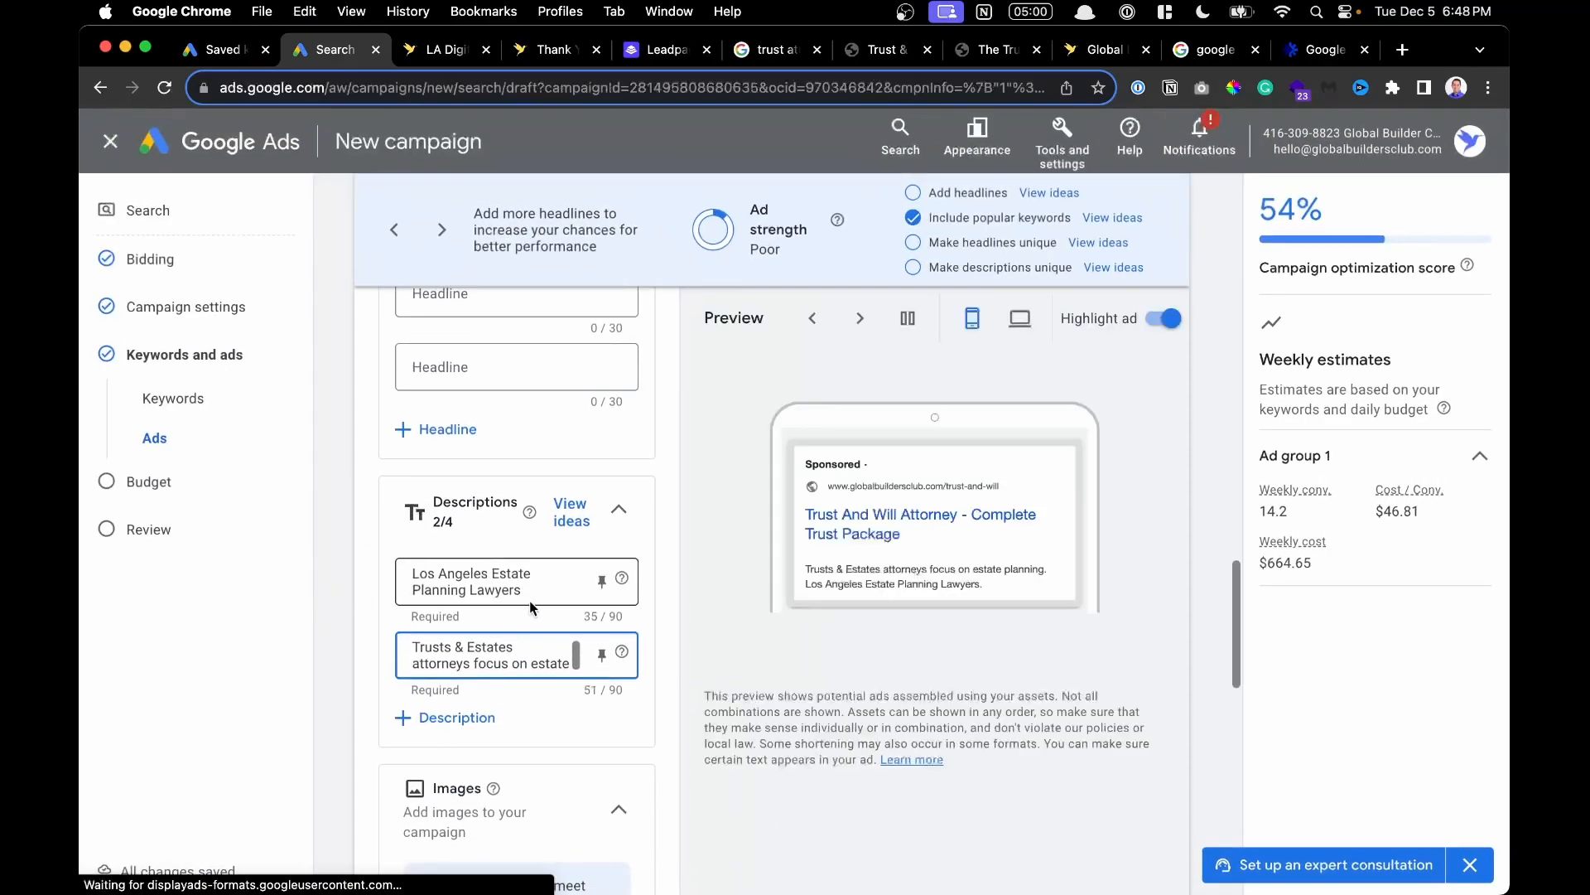
Add an empty third description field, check the descriptions in the ad preview and open the description suggestions.
{"action": "left_click", "coordinate": [454, 717]}
{"action": "scroll", "coordinate": [450, 433], "scroll_direction": "up", "scroll_amount": 1}
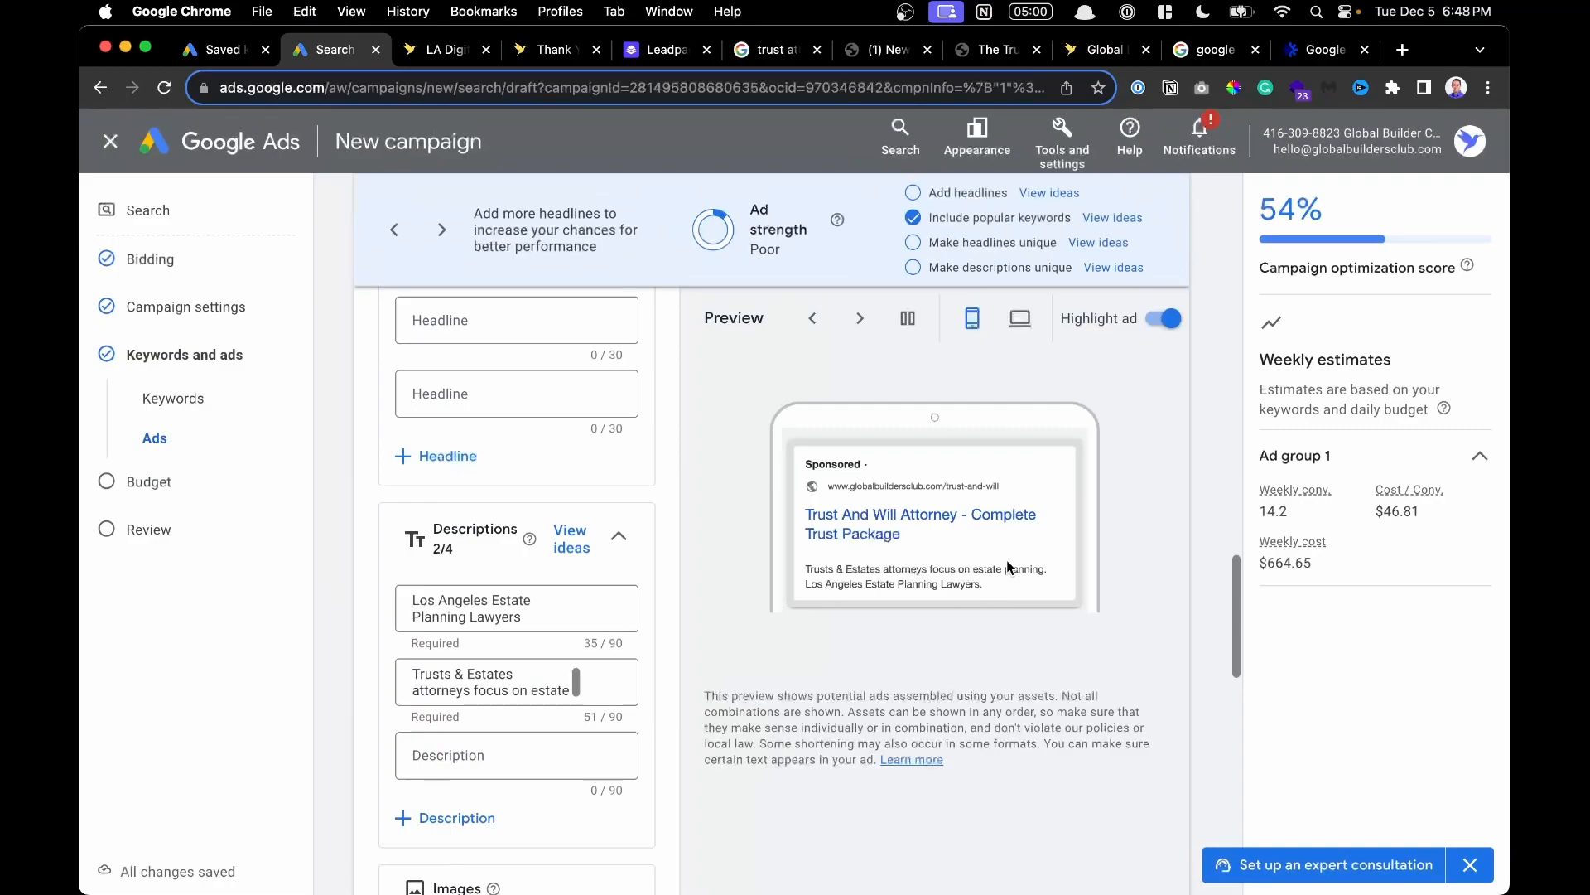
{"action": "scroll", "coordinate": [1008, 568], "scroll_direction": "up", "scroll_amount": 5}
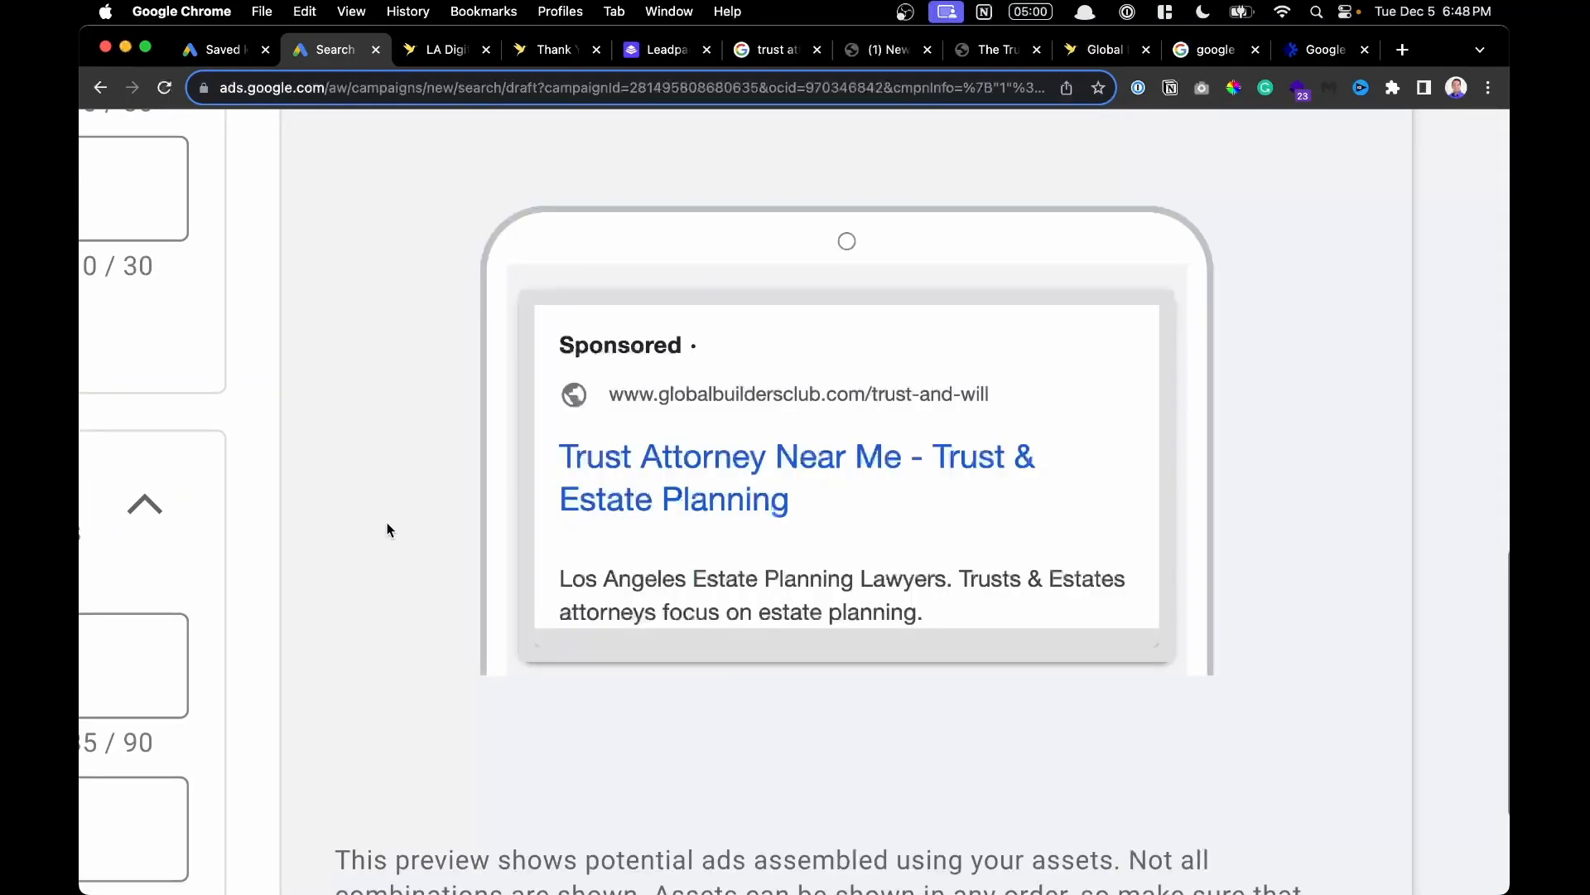
{"action": "scroll", "coordinate": [387, 530], "scroll_direction": "down", "scroll_amount": 5}
{"action": "left_click", "coordinate": [369, 519]}
Start adding a campaign-level business name and enter "LA Attorney".
{"action": "scroll", "coordinate": [265, 564], "scroll_direction": "down", "scroll_amount": 5}
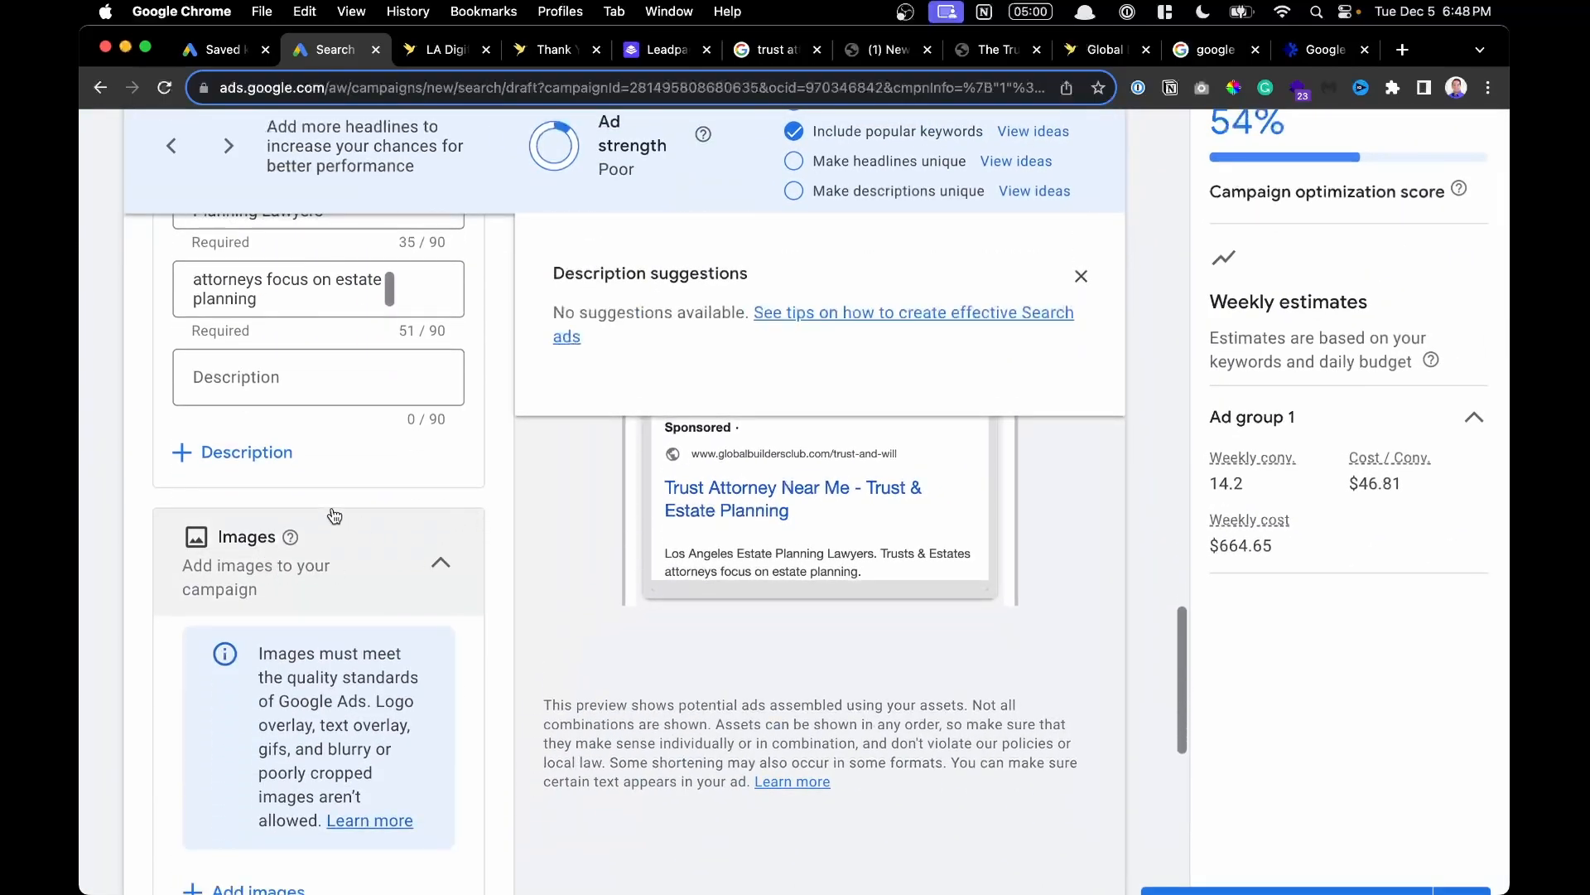
{"action": "scroll", "coordinate": [332, 510], "scroll_direction": "down", "scroll_amount": 3}
{"action": "scroll", "coordinate": [331, 507], "scroll_direction": "down", "scroll_amount": 4}
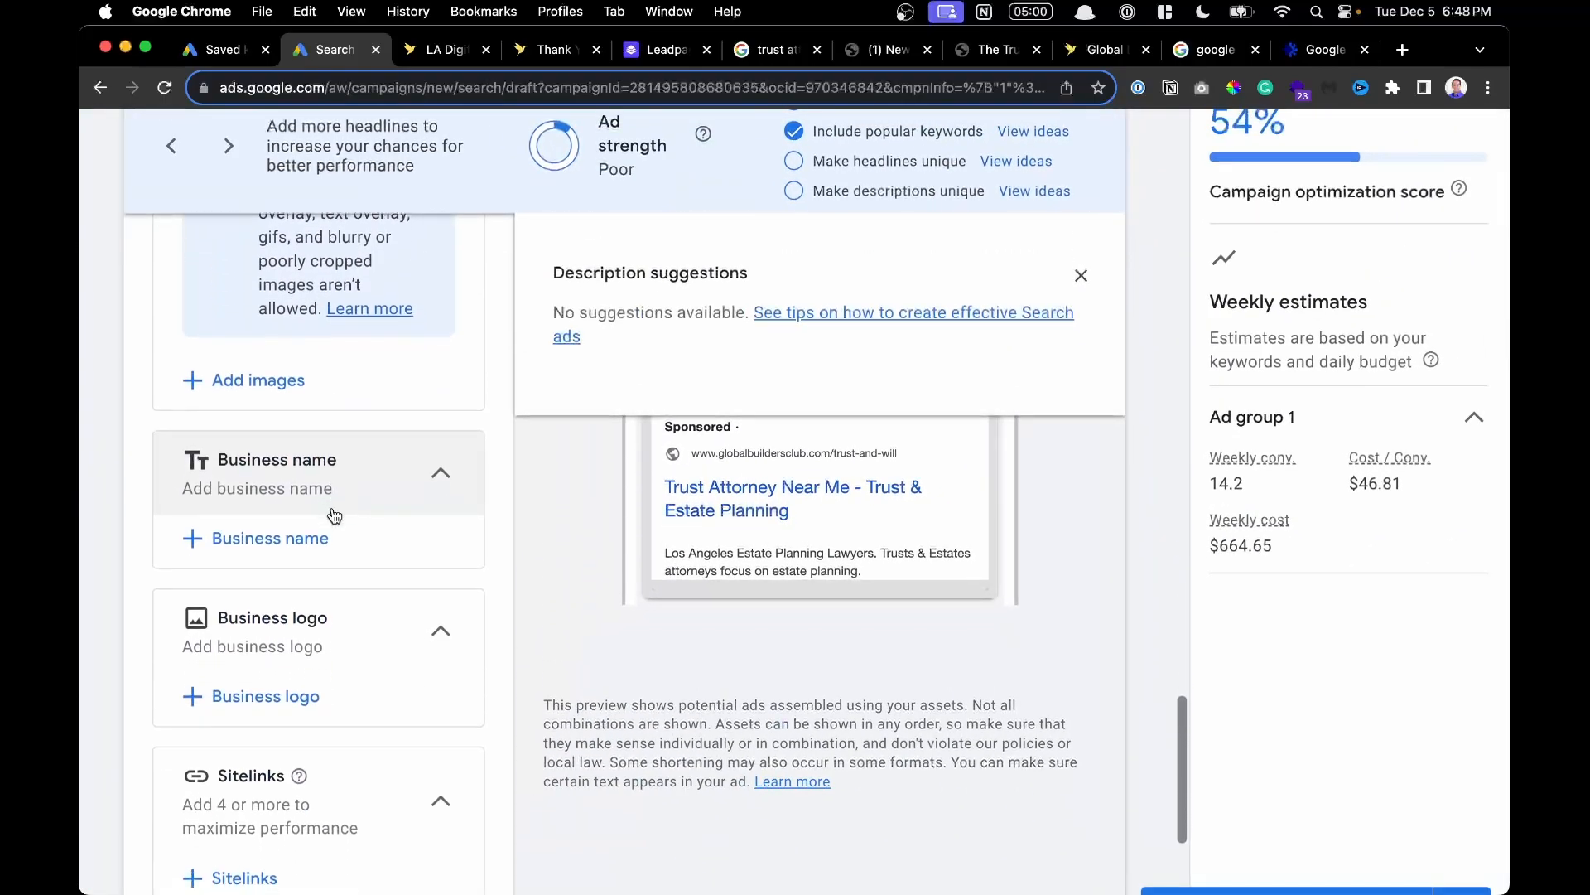
{"action": "left_click", "coordinate": [277, 548]}
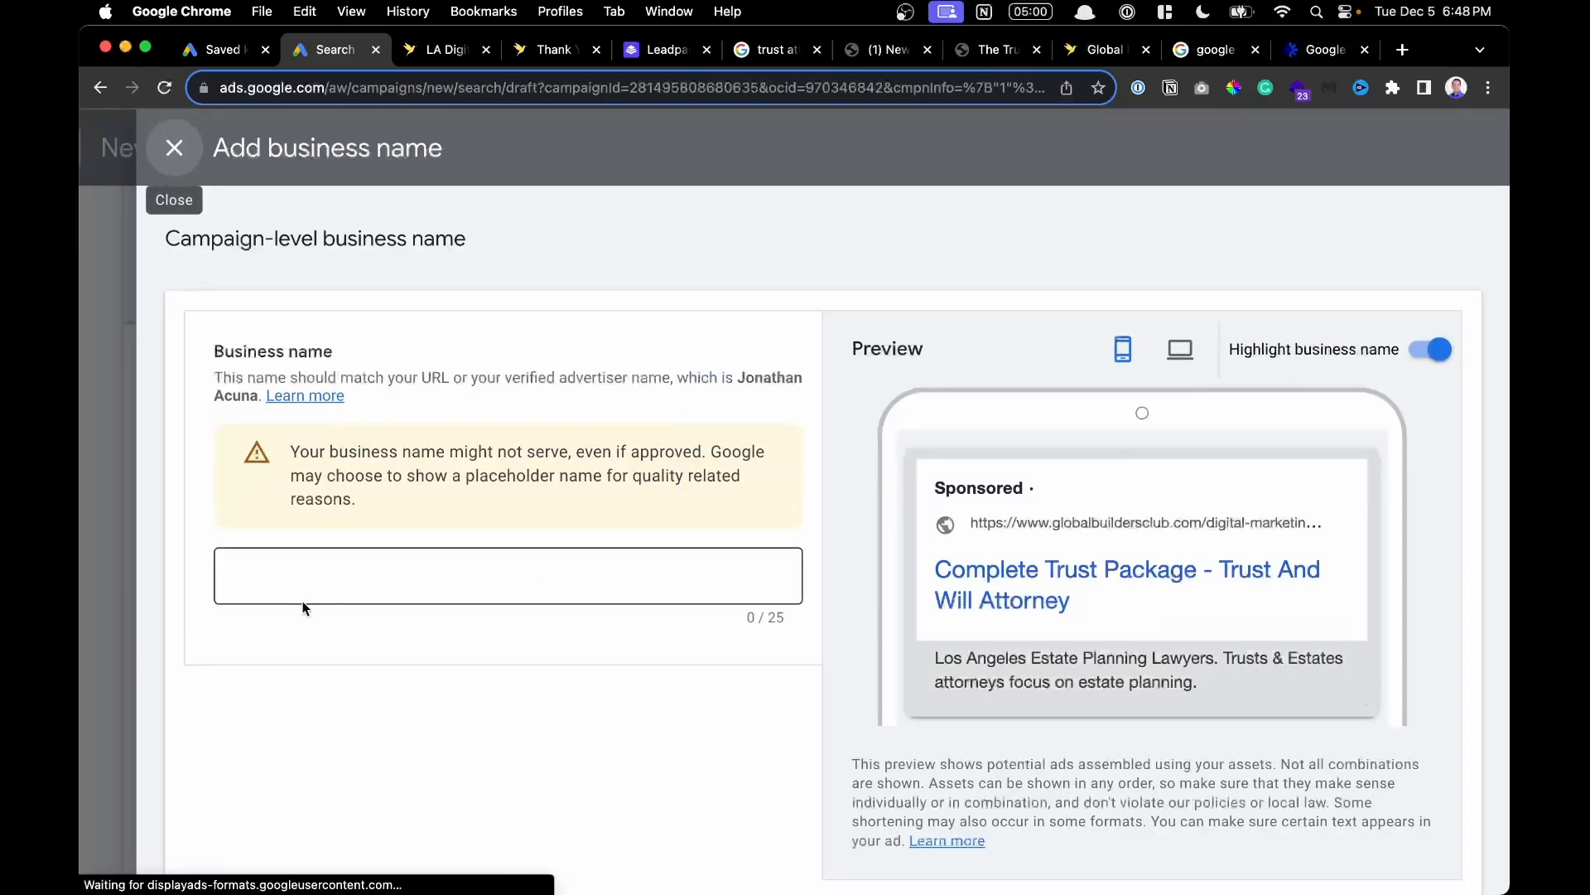
{"action": "left_click", "coordinate": [340, 593]}
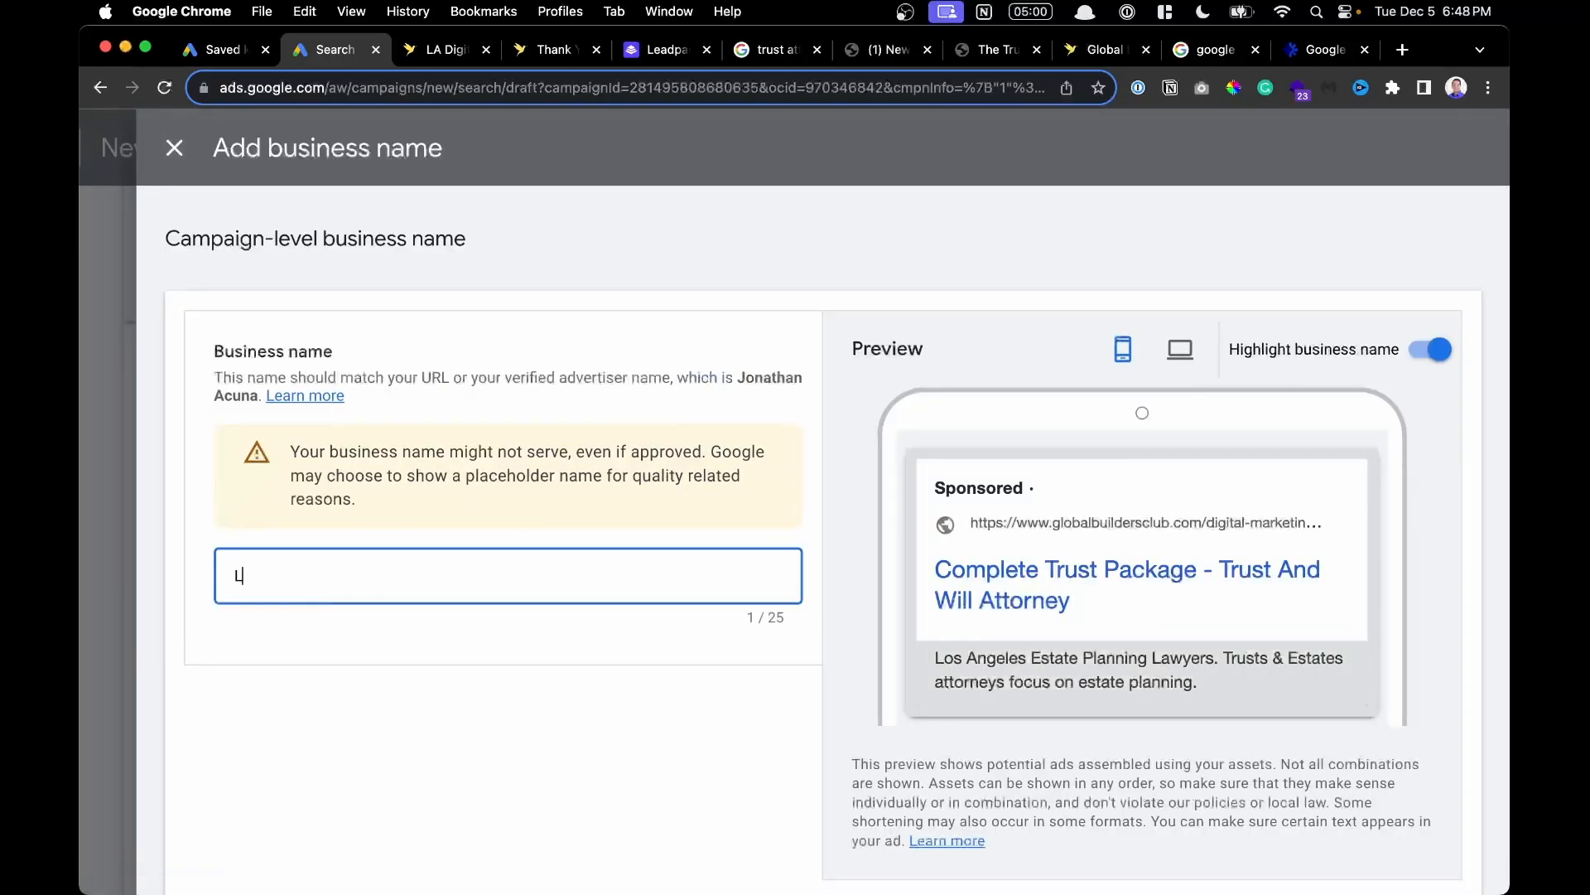
{"action": "type", "text": "LA Attorn"}
{"action": "key", "text": "BackSpace"}
{"action": "key", "text": "BackSpace"}
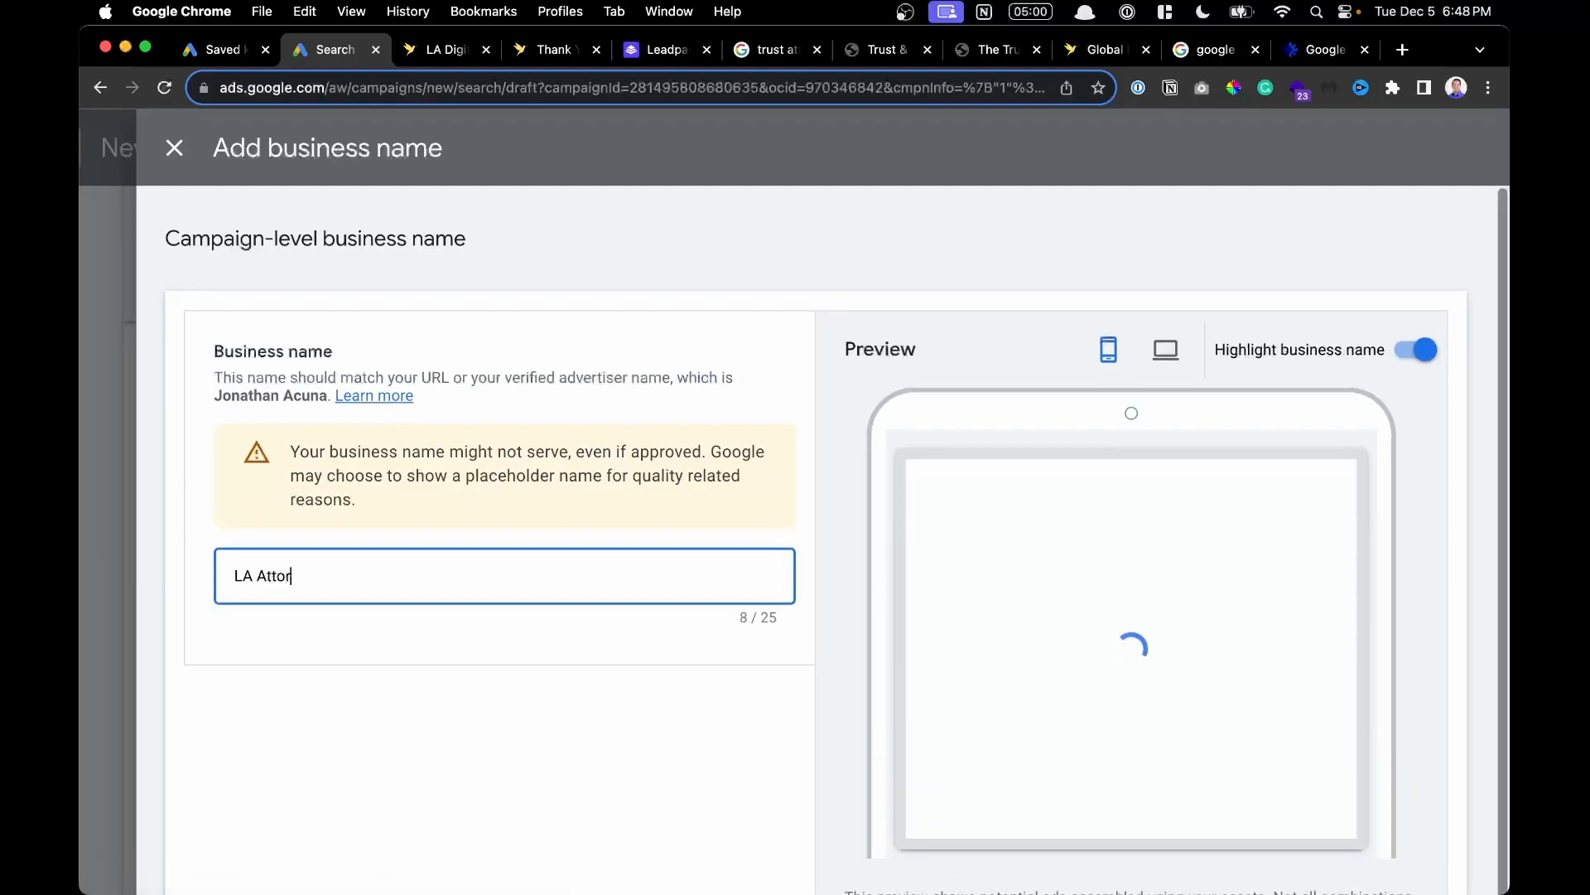
{"action": "type", "text": "rney"}
{"action": "key", "text": "super+a"}
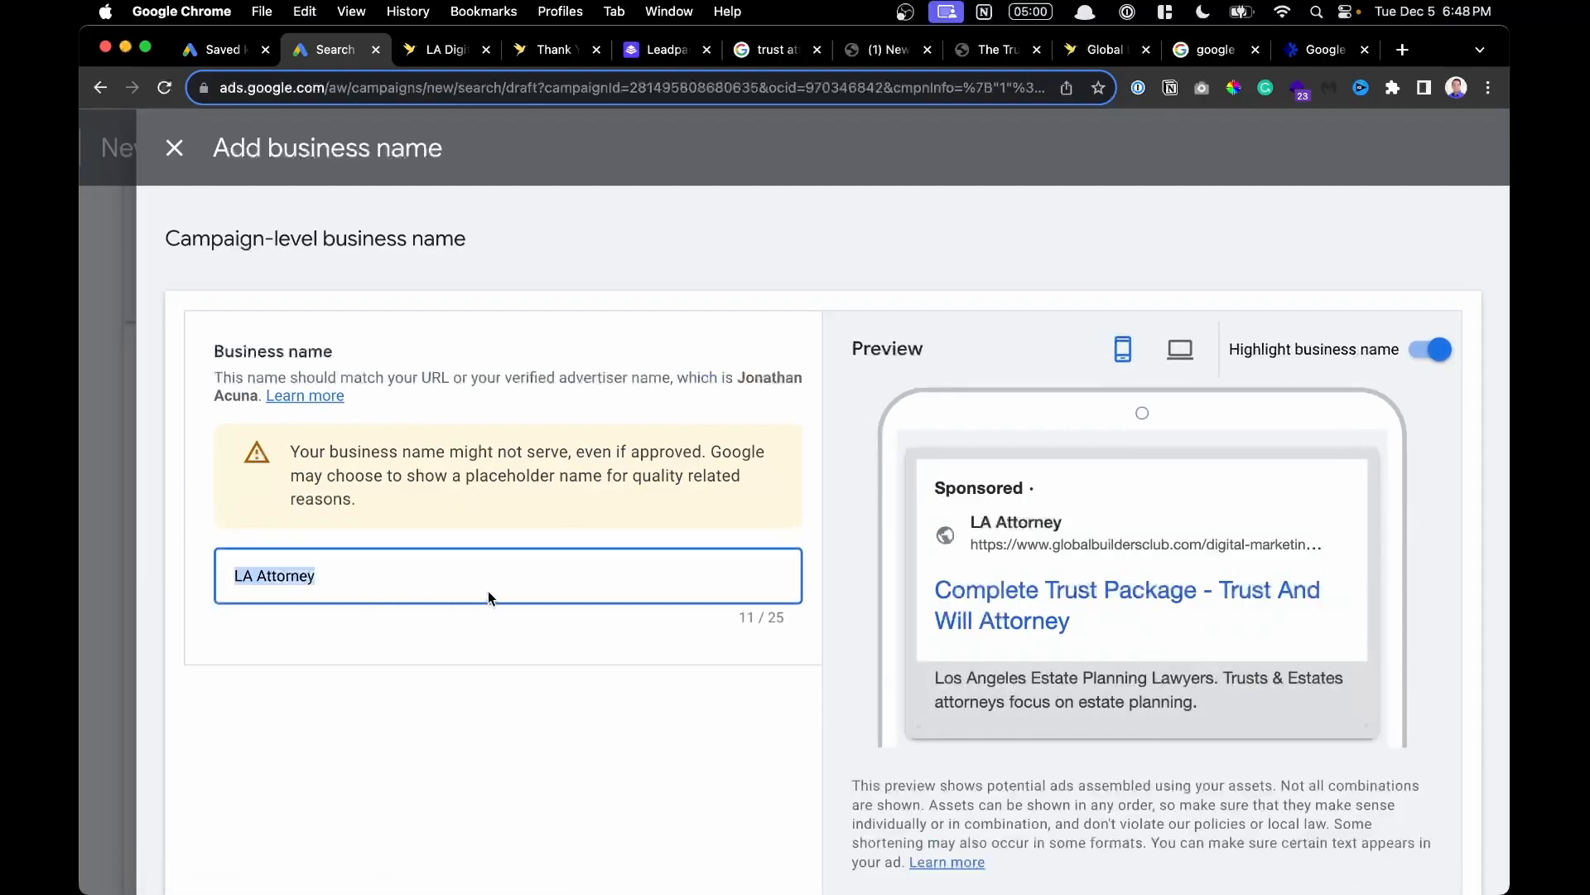
{"action": "left_click", "coordinate": [411, 570]}
{"action": "key", "text": "super+a"}
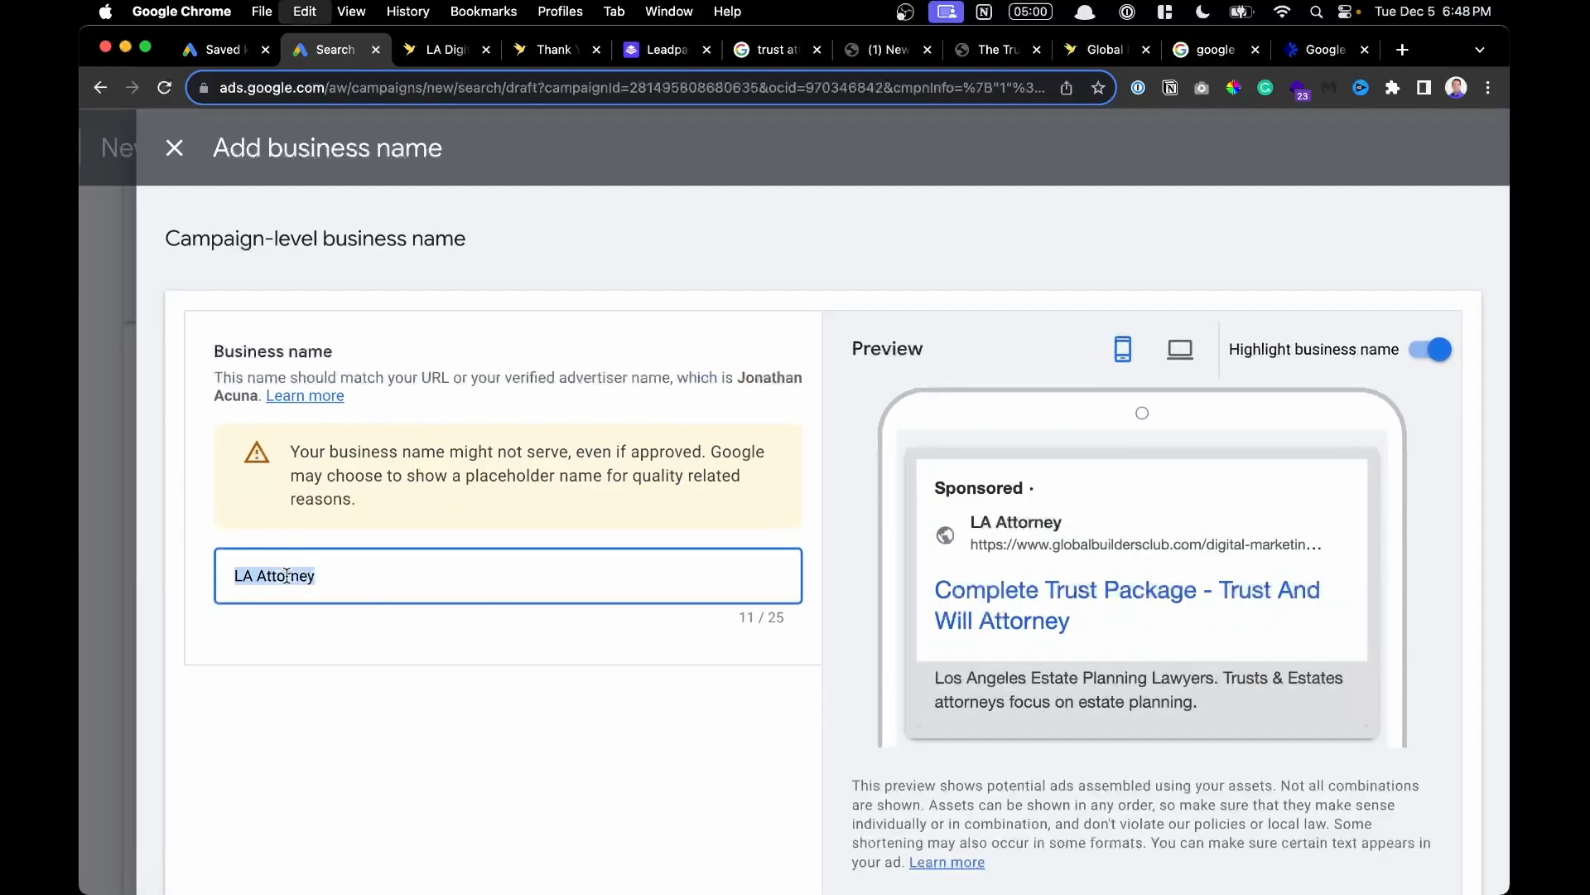
{"action": "type", "text": "LA Attorney"}
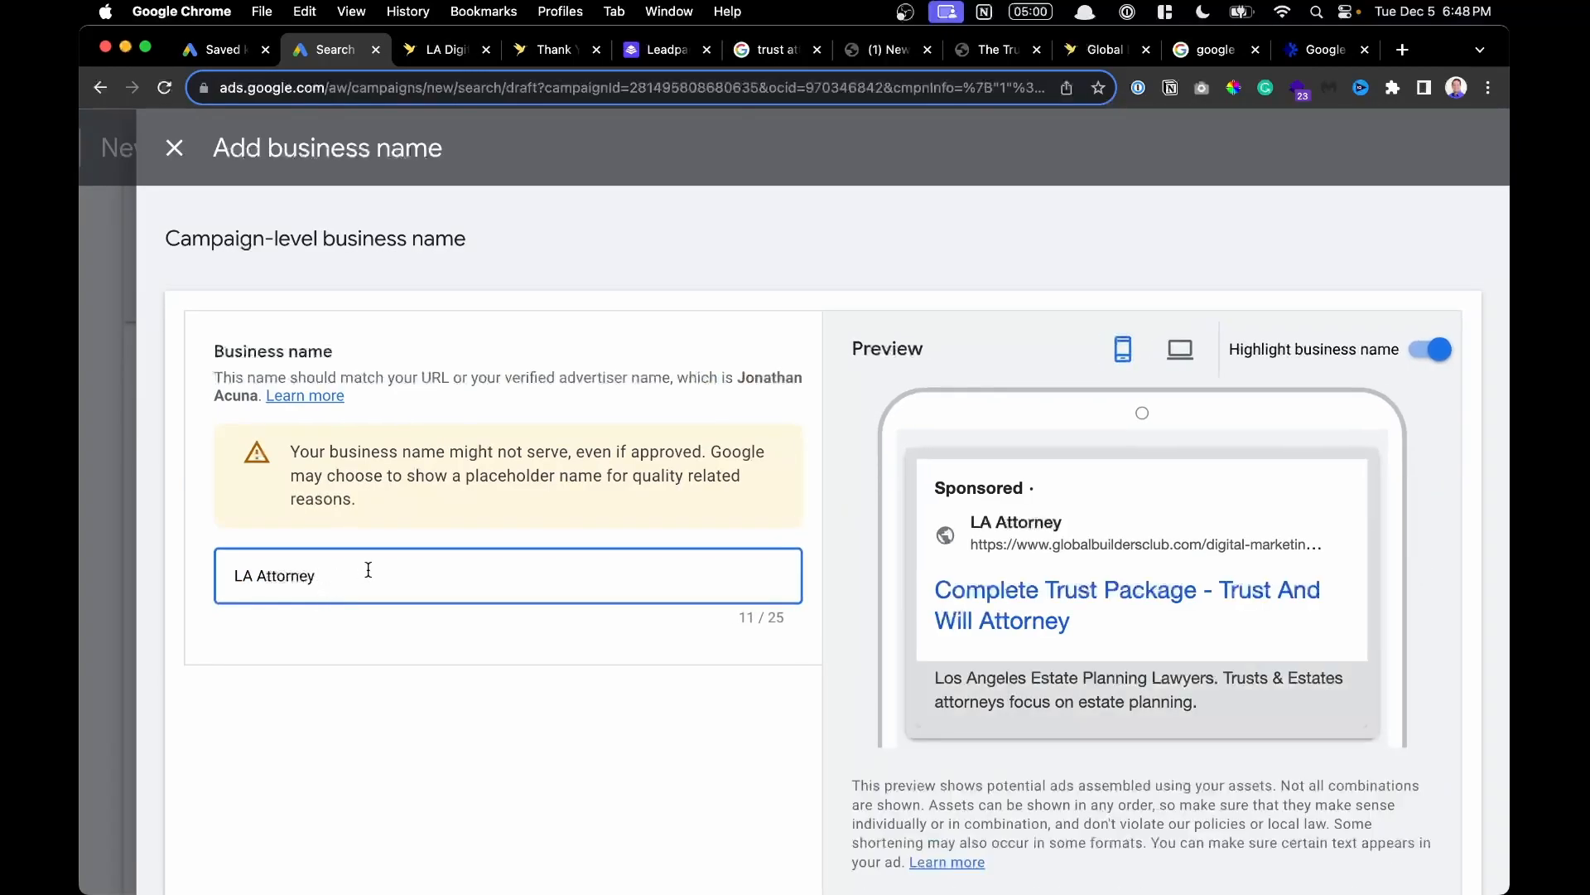
Check the business name in the ad preview and close it without saving the change.
{"action": "scroll", "coordinate": [439, 559], "scroll_direction": "down", "scroll_amount": 1}
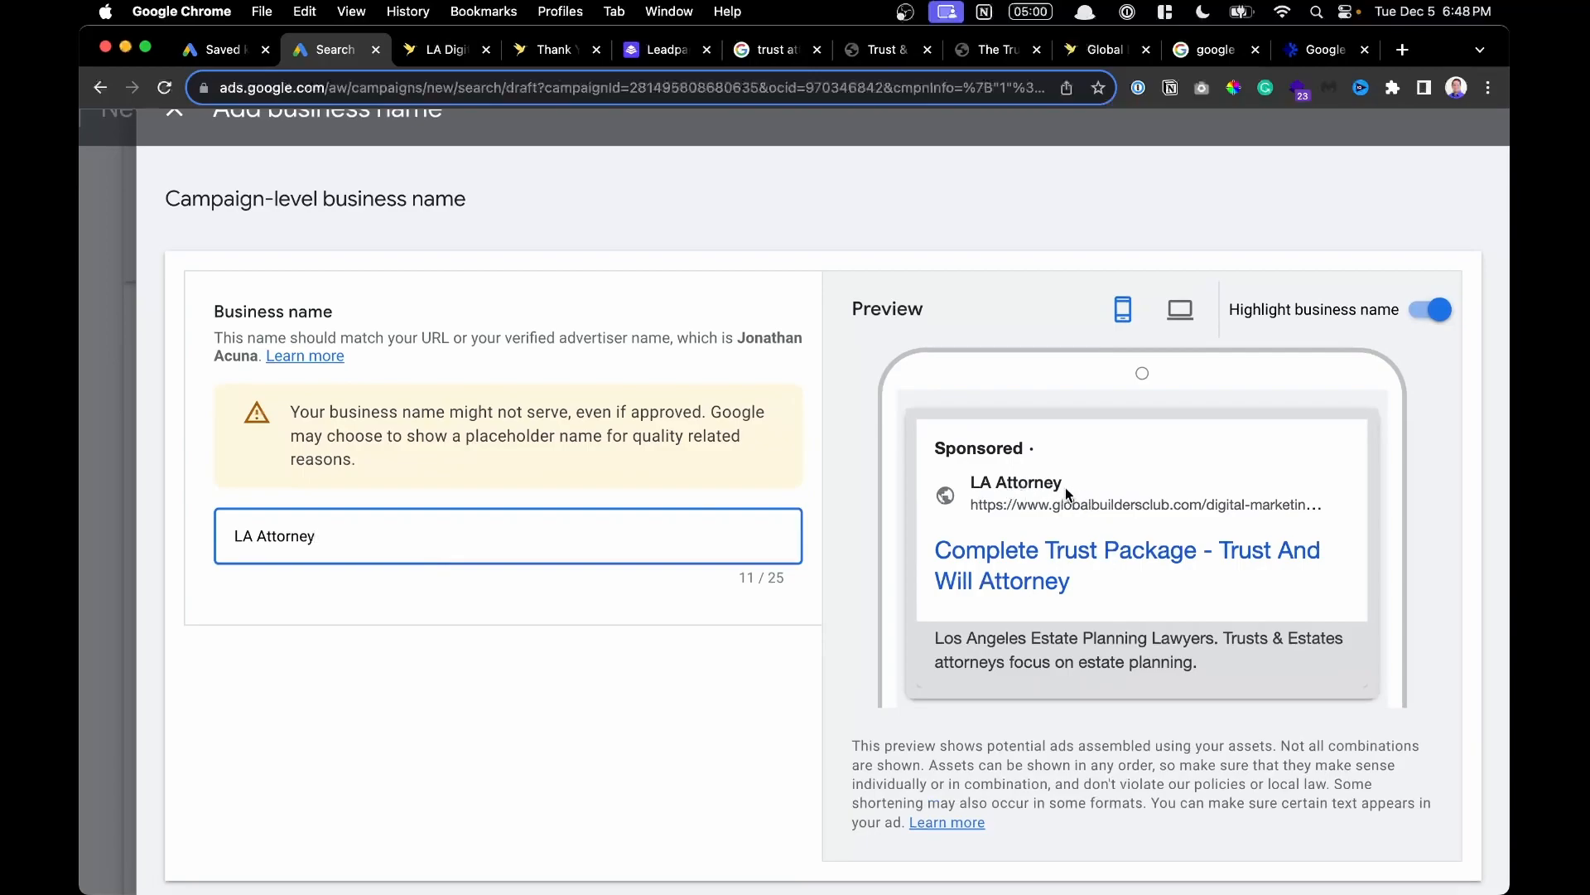
{"action": "scroll", "coordinate": [1023, 501], "scroll_direction": "down", "scroll_amount": 5}
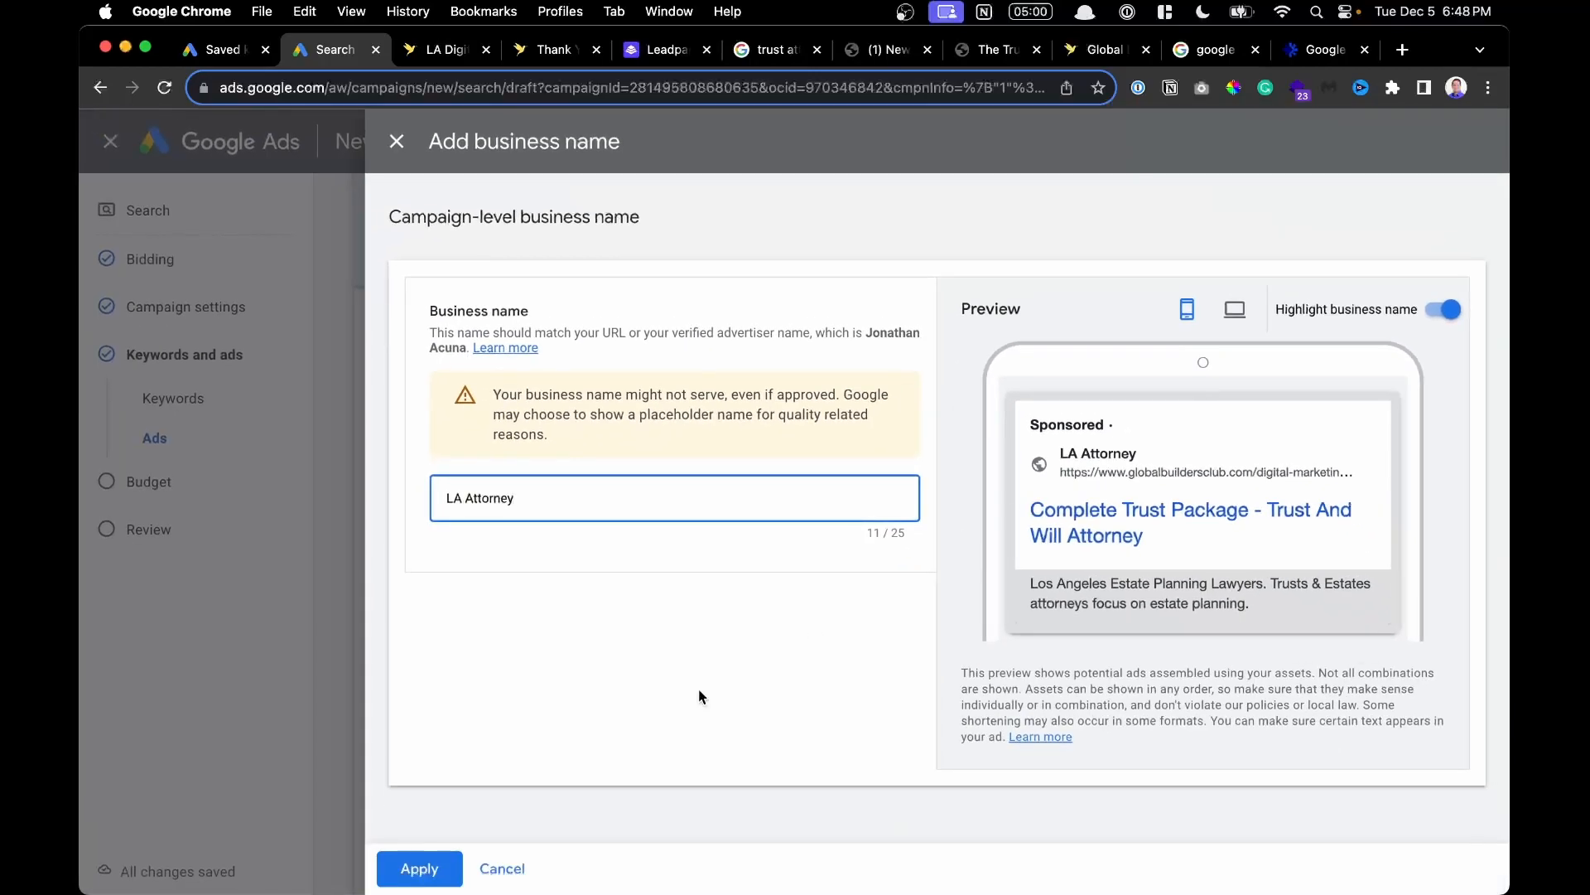
{"action": "left_click", "coordinate": [495, 871]}
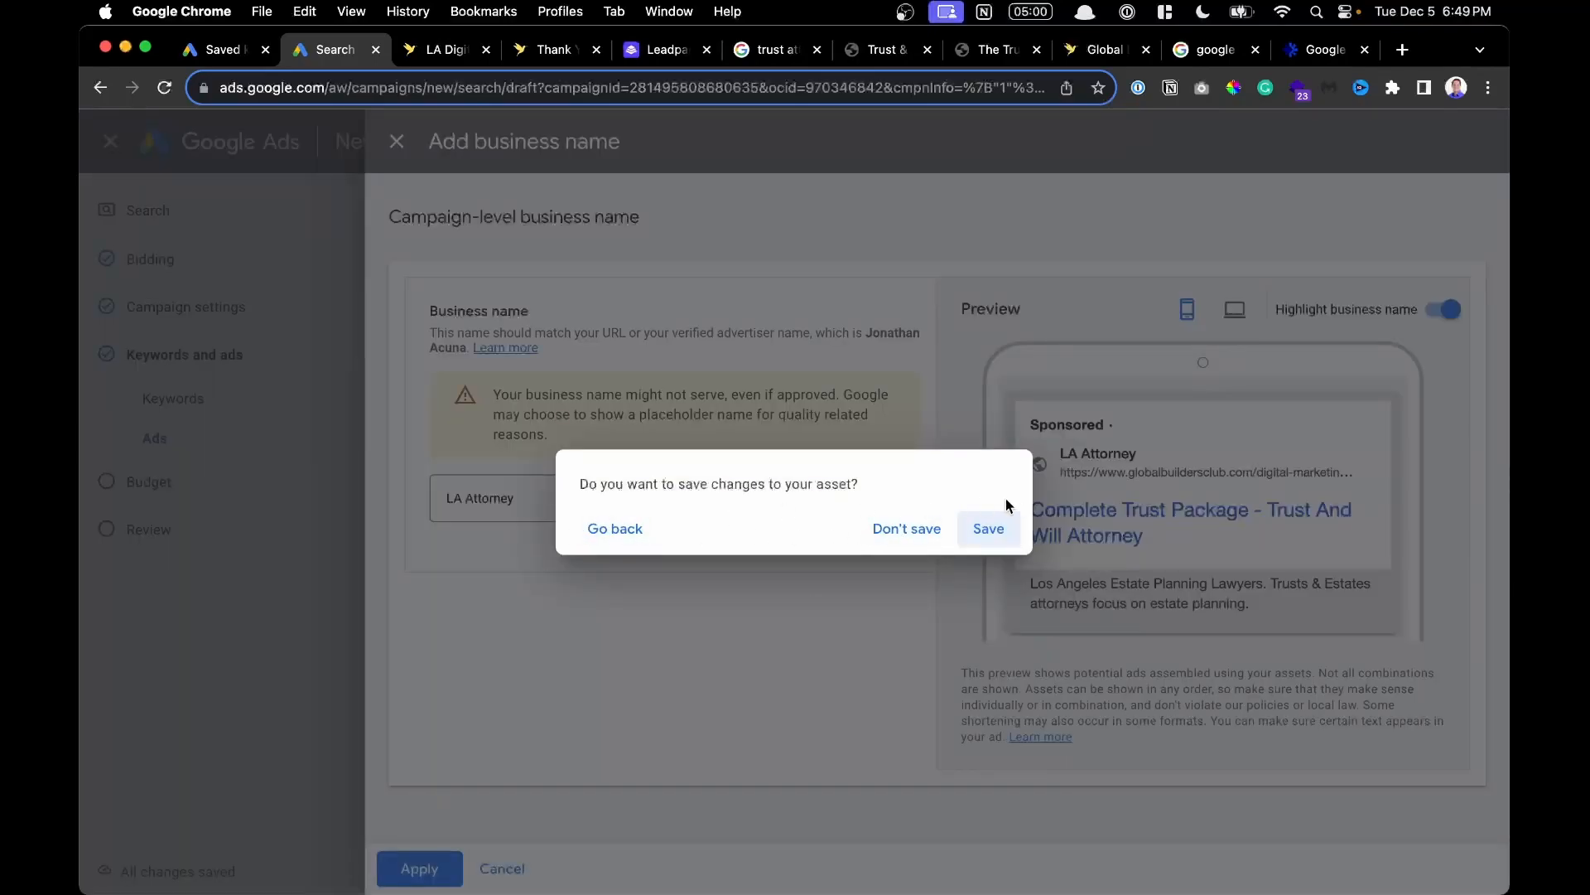
{"action": "left_click", "coordinate": [916, 527]}
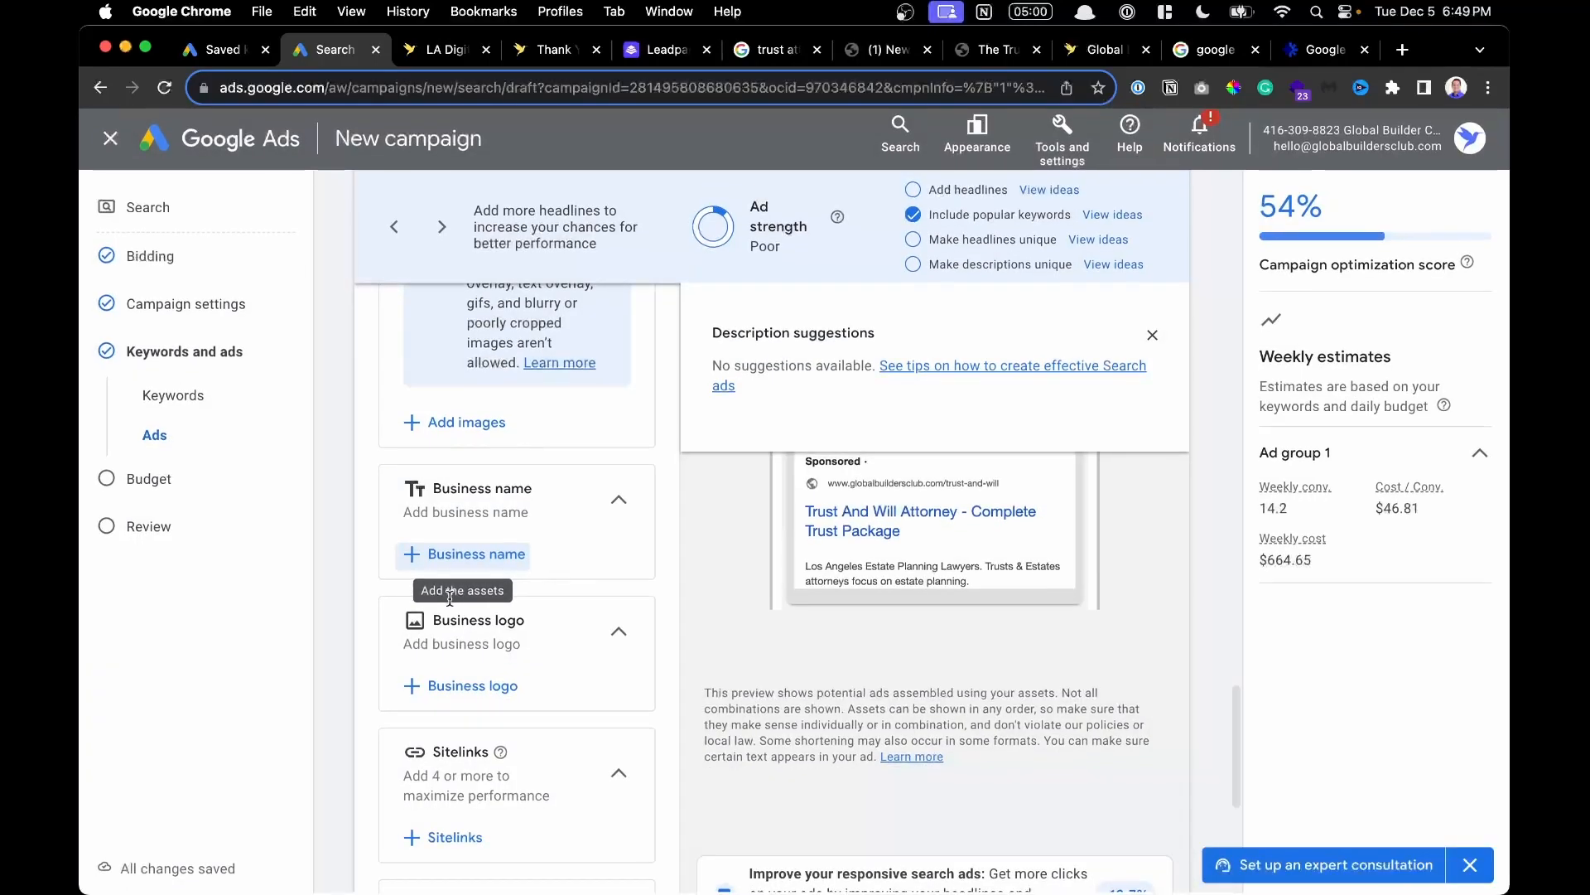
Start adding a campaign-level business logo and select the first green logo in the asset library.
{"action": "scroll", "coordinate": [450, 598], "scroll_direction": "up", "scroll_amount": 3}
{"action": "left_click", "coordinate": [514, 734]}
{"action": "scroll", "coordinate": [682, 603], "scroll_direction": "down", "scroll_amount": 2}
{"action": "scroll", "coordinate": [683, 604], "scroll_direction": "down", "scroll_amount": 3}
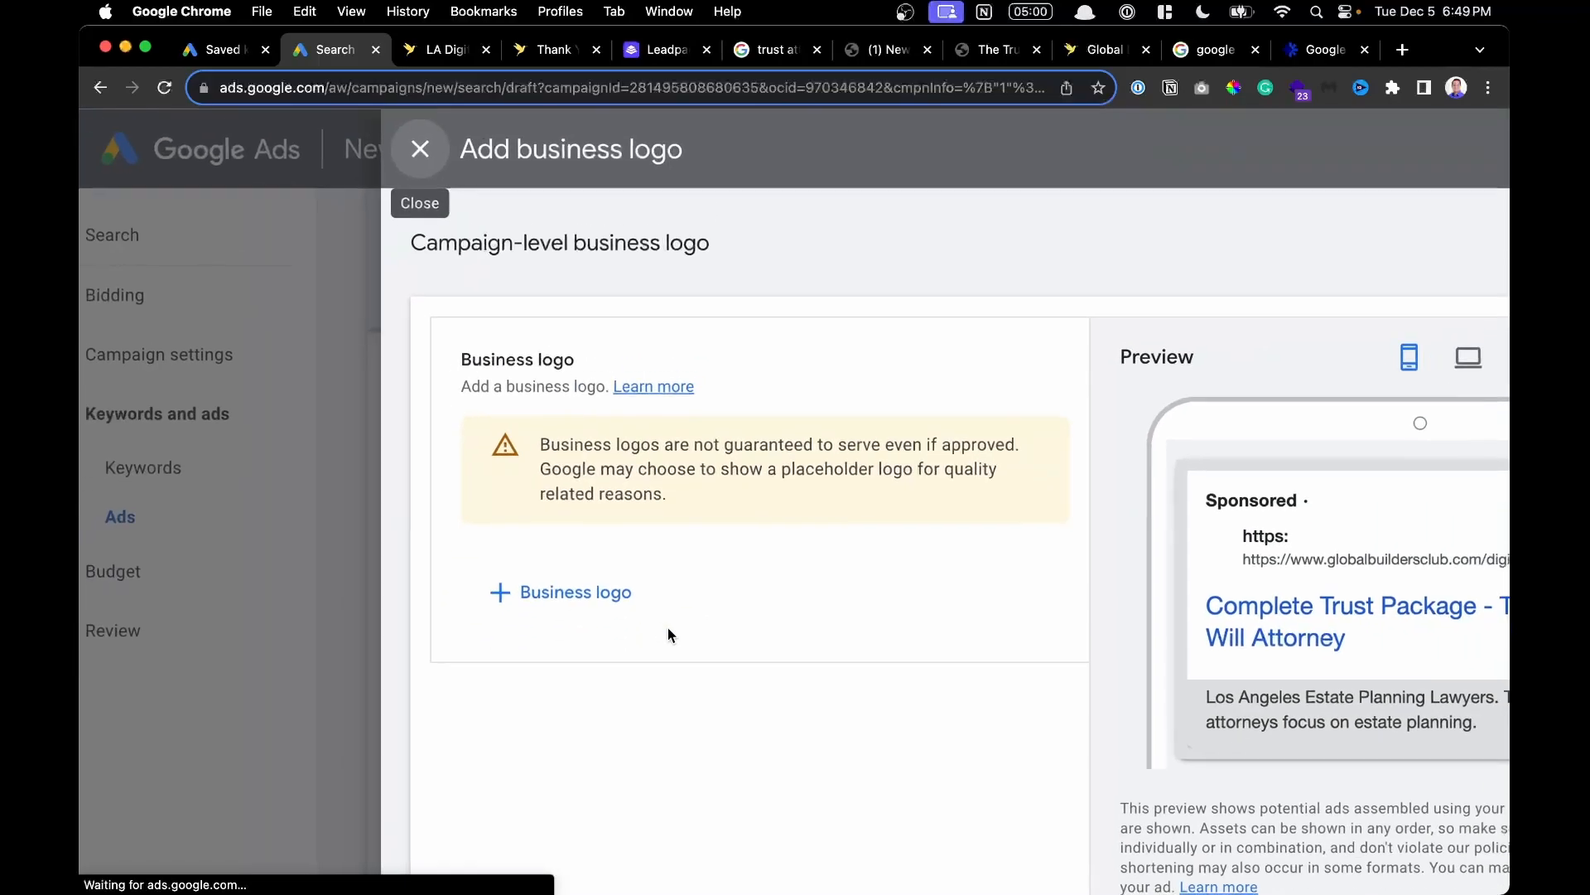
{"action": "scroll", "coordinate": [667, 628], "scroll_direction": "up", "scroll_amount": 2}
{"action": "left_click", "coordinate": [566, 607]}
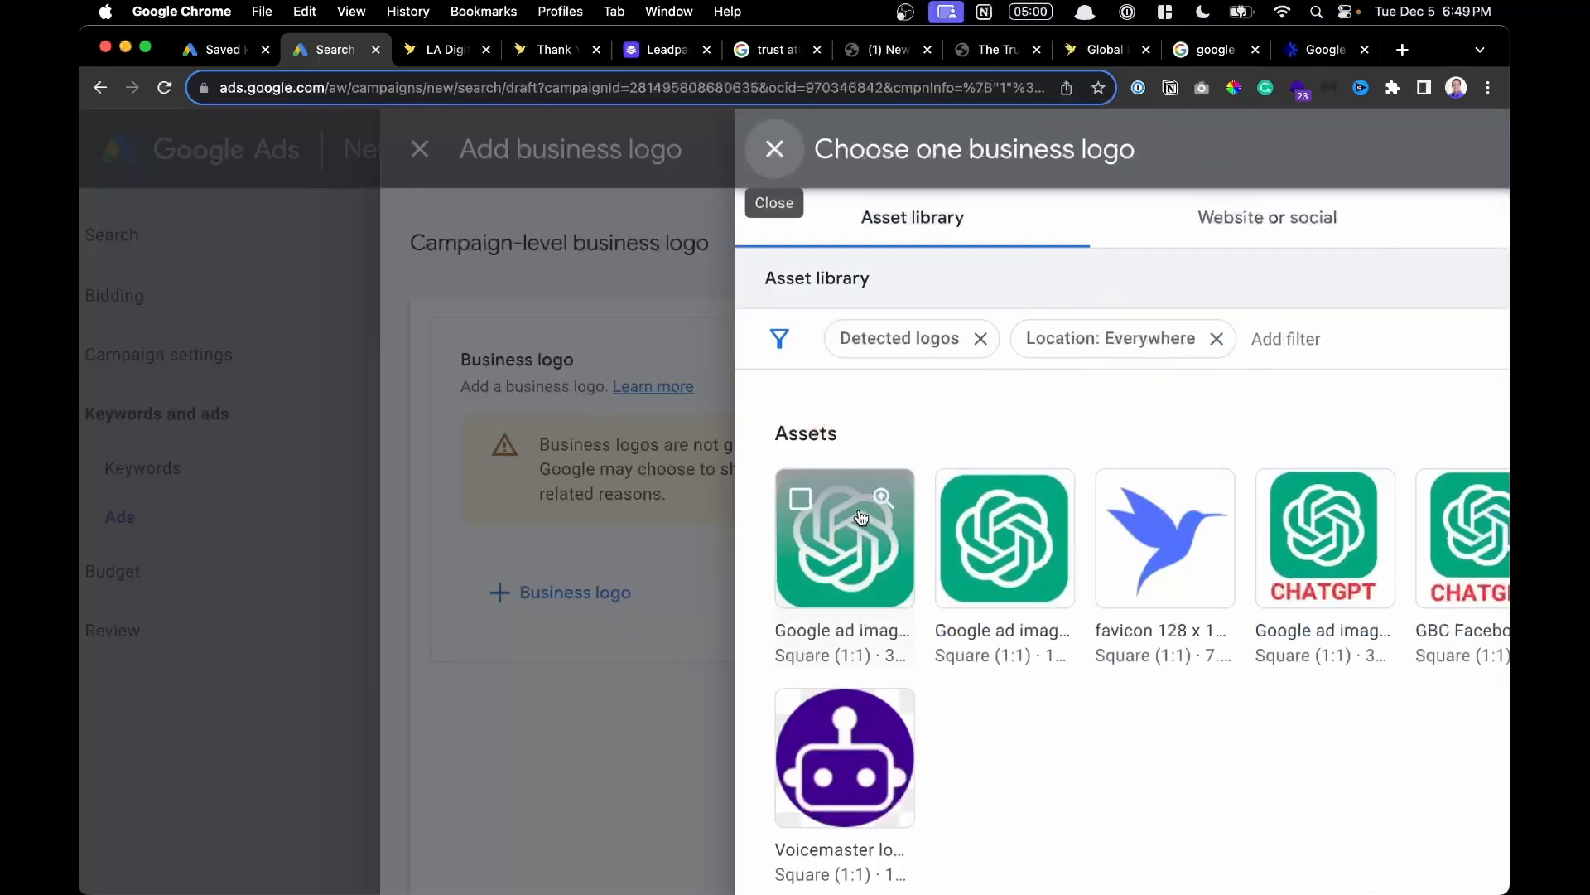
{"action": "left_click", "coordinate": [808, 497]}
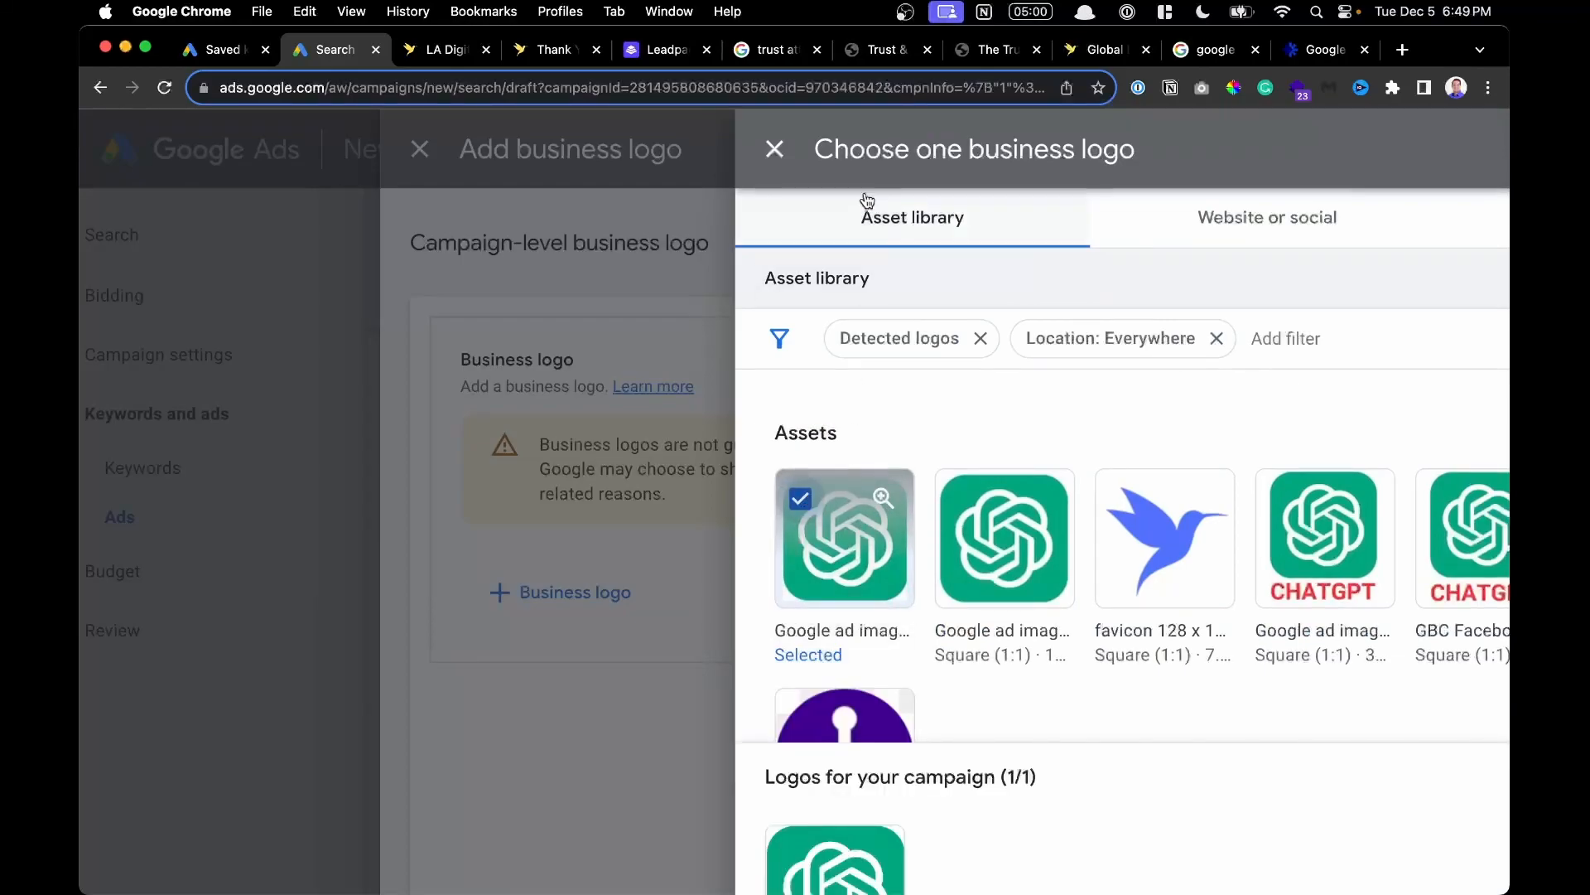
Look over the other logo assets and the upload options, and confirm the selected green logo.
{"action": "scroll", "coordinate": [832, 363], "scroll_direction": "down", "scroll_amount": 3}
{"action": "scroll", "coordinate": [1098, 217], "scroll_direction": "down", "scroll_amount": 3}
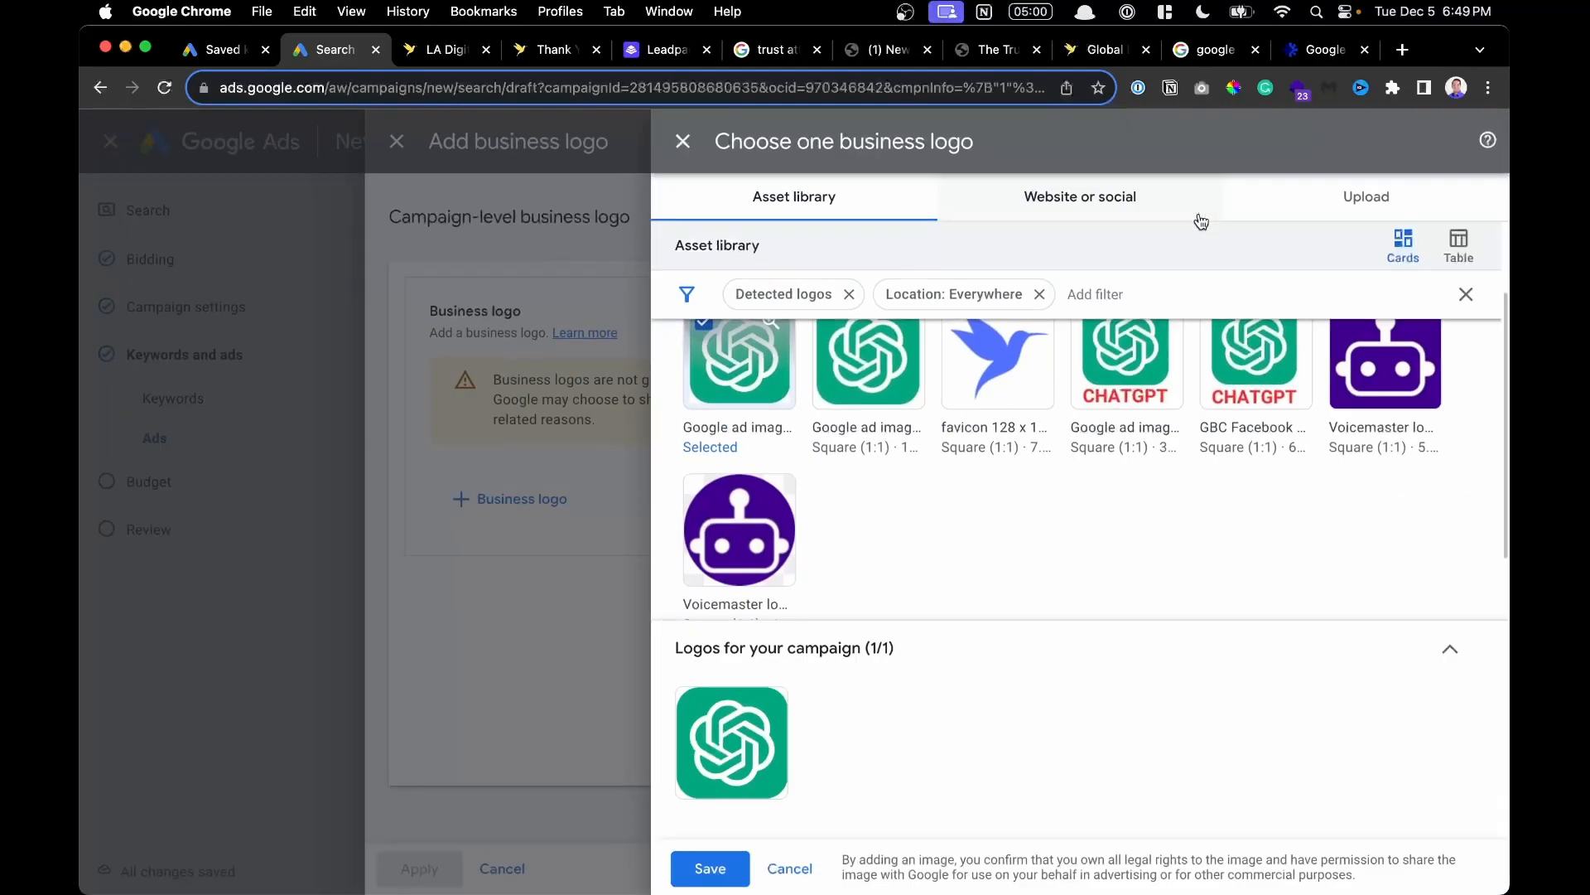
{"action": "scroll", "coordinate": [1189, 365], "scroll_direction": "up", "scroll_amount": 3}
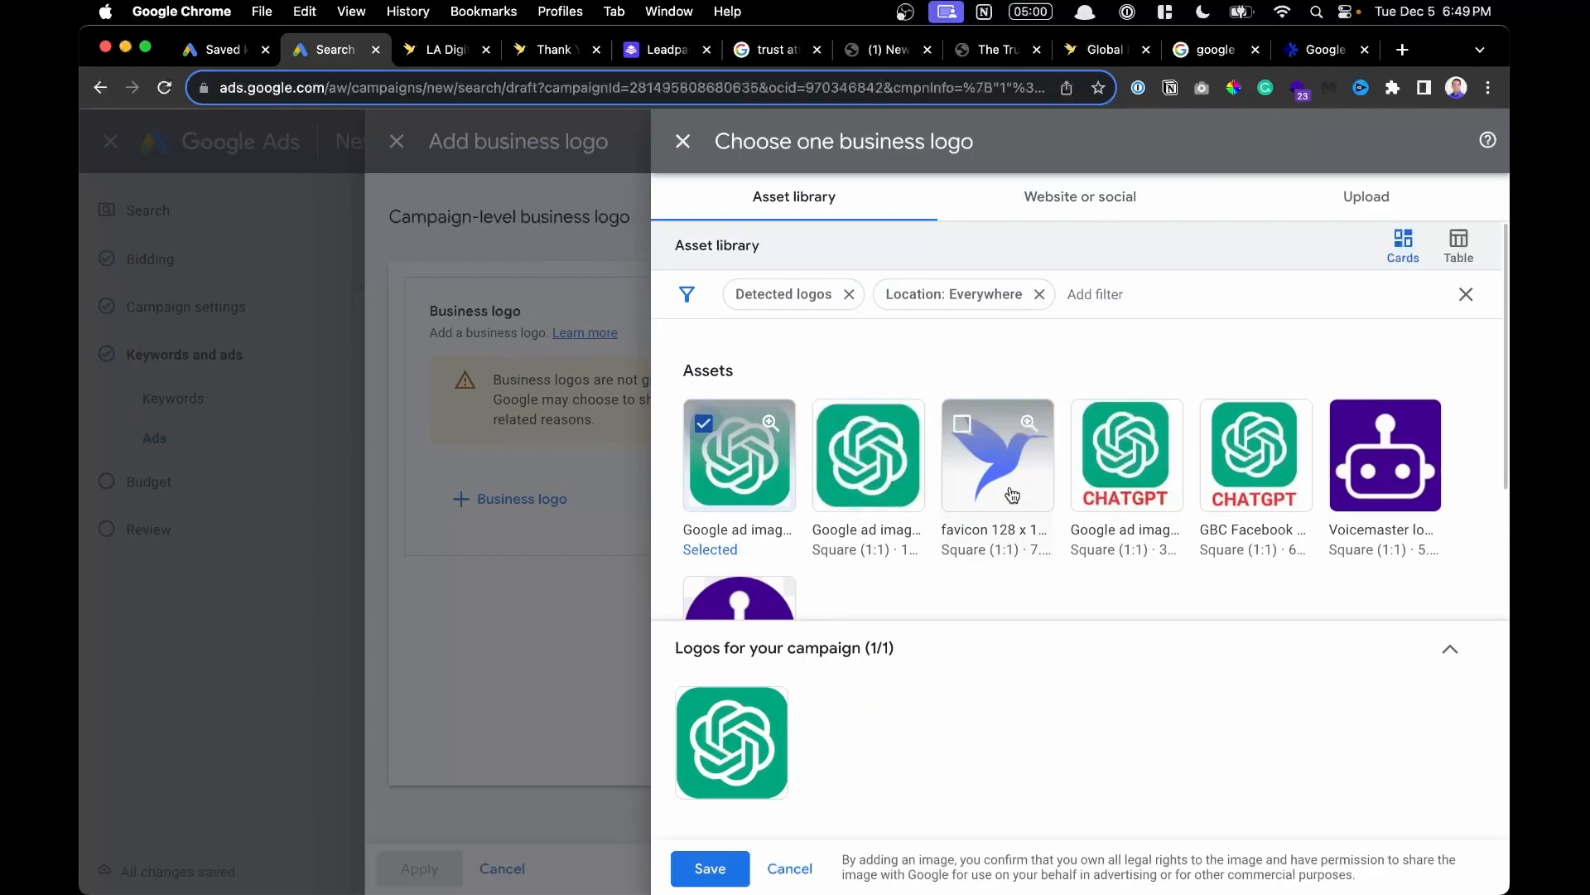
{"action": "left_click", "coordinate": [1351, 212]}
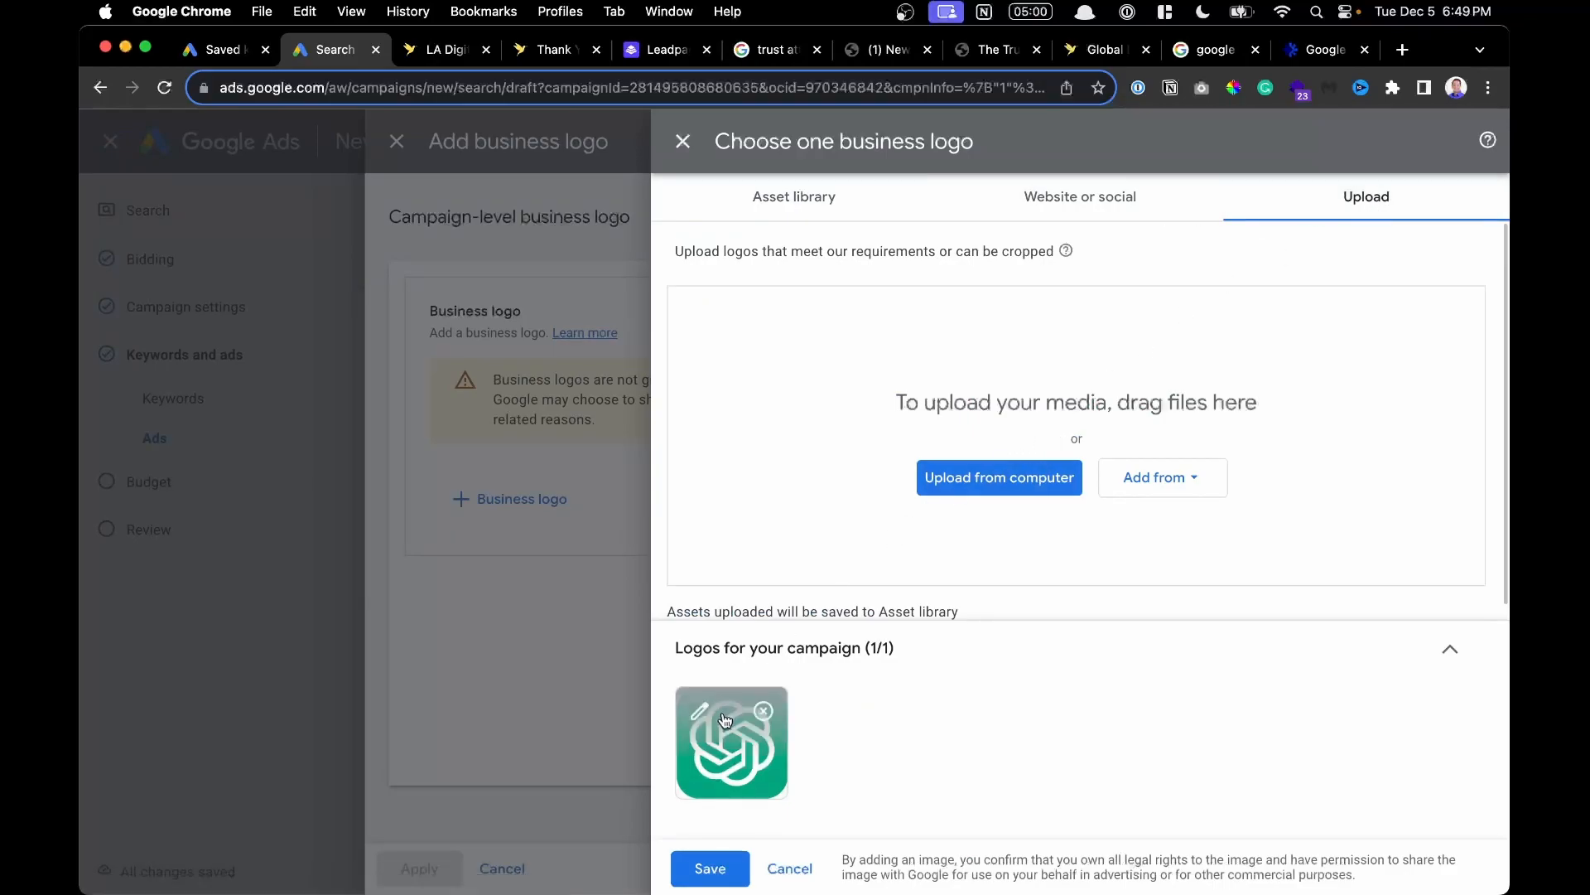
{"action": "left_click", "coordinate": [714, 870]}
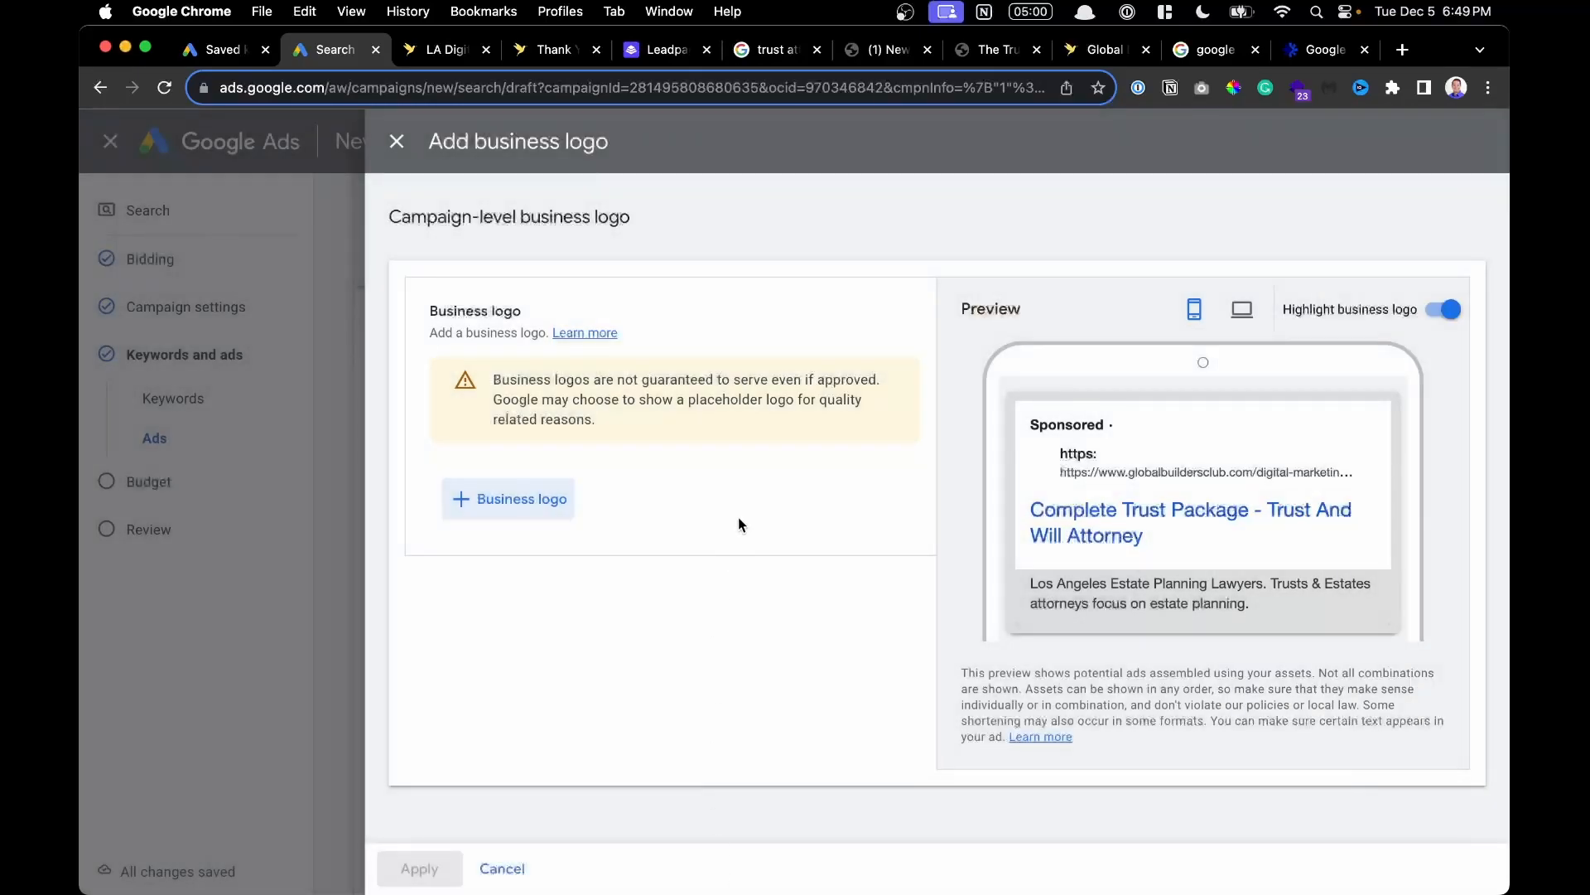
Check the green logo in the ad preview and save it as the campaign's business logo.
{"action": "scroll", "coordinate": [1076, 474], "scroll_direction": "up", "scroll_amount": 5}
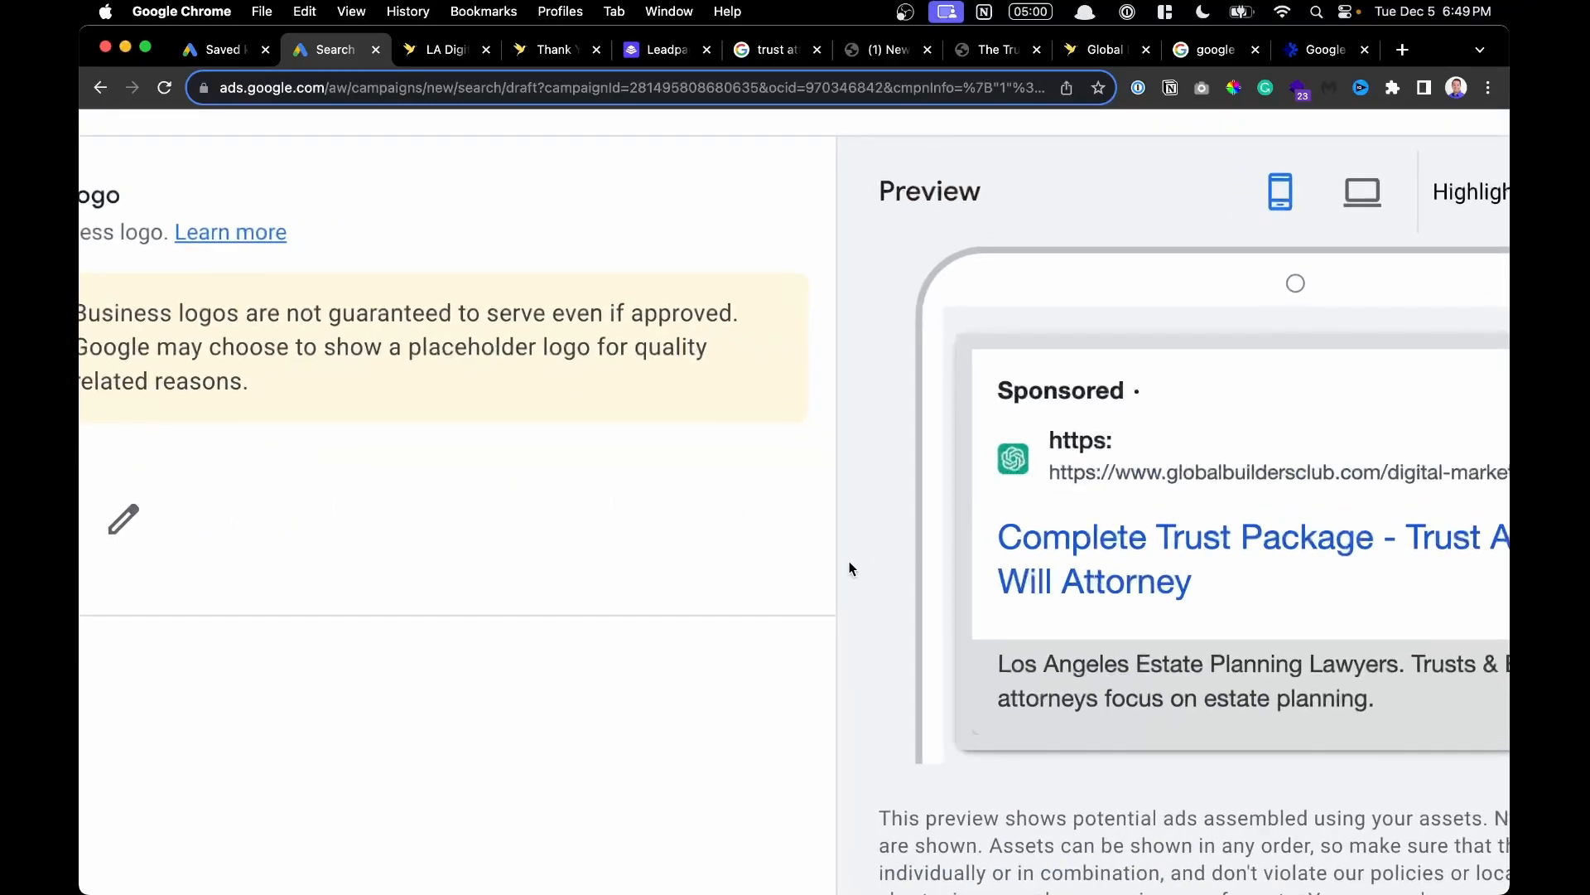
{"action": "scroll", "coordinate": [848, 560], "scroll_direction": "down", "scroll_amount": 5}
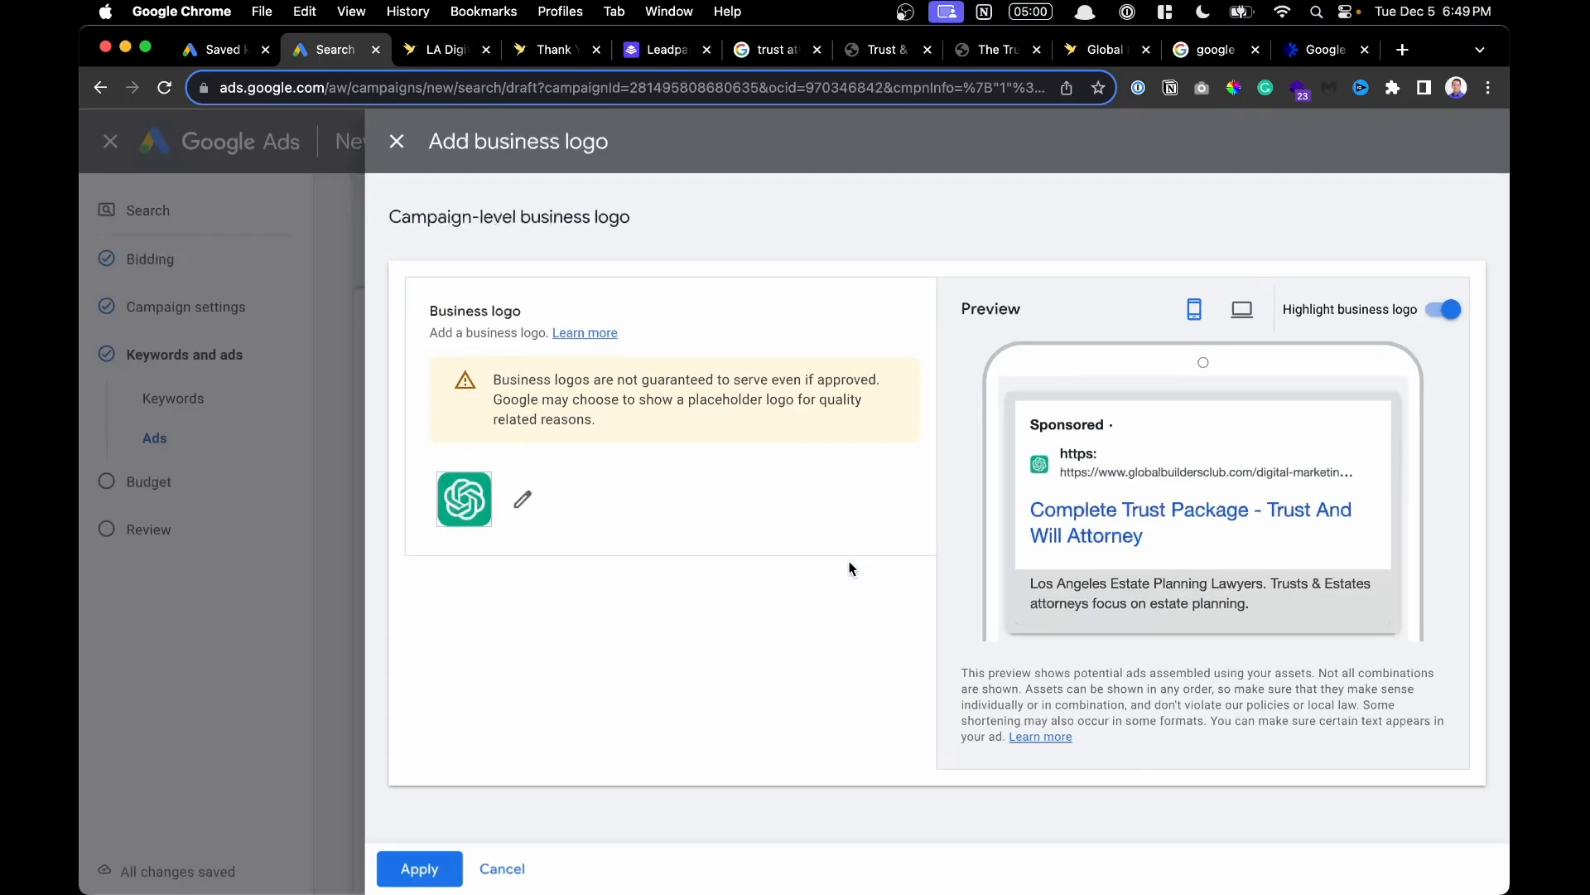
{"action": "left_click", "coordinate": [487, 869]}
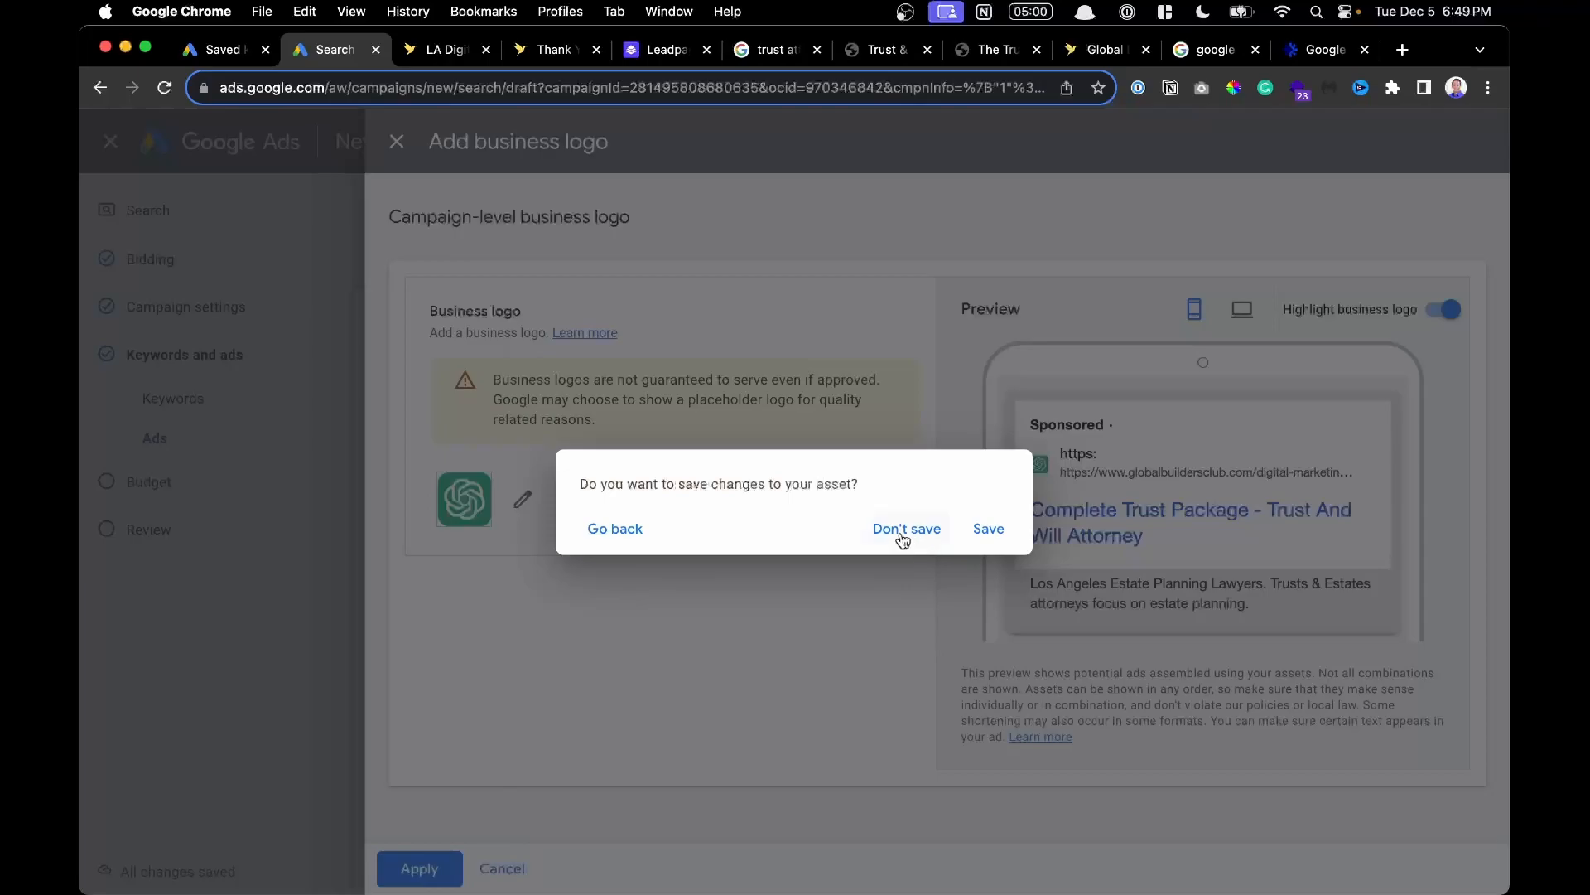
{"action": "left_click", "coordinate": [985, 528]}
Start adding sitelinks to the campaign and open a blank form for creating new ones.
{"action": "scroll", "coordinate": [522, 487], "scroll_direction": "down", "scroll_amount": 3}
{"action": "scroll", "coordinate": [492, 546], "scroll_direction": "down", "scroll_amount": 1}
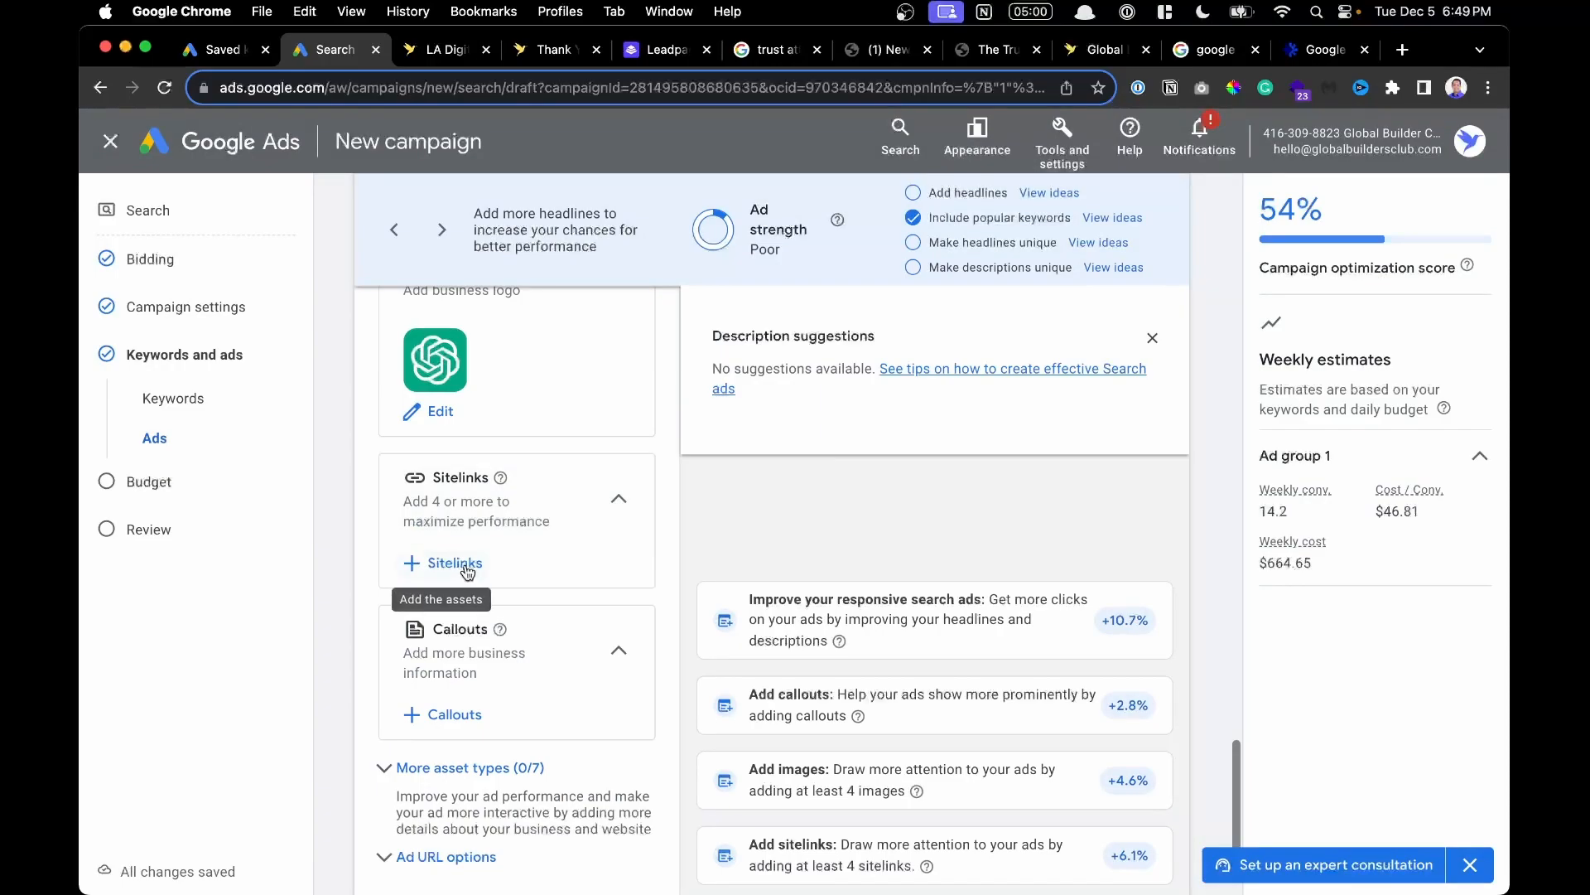
{"action": "left_click", "coordinate": [465, 566]}
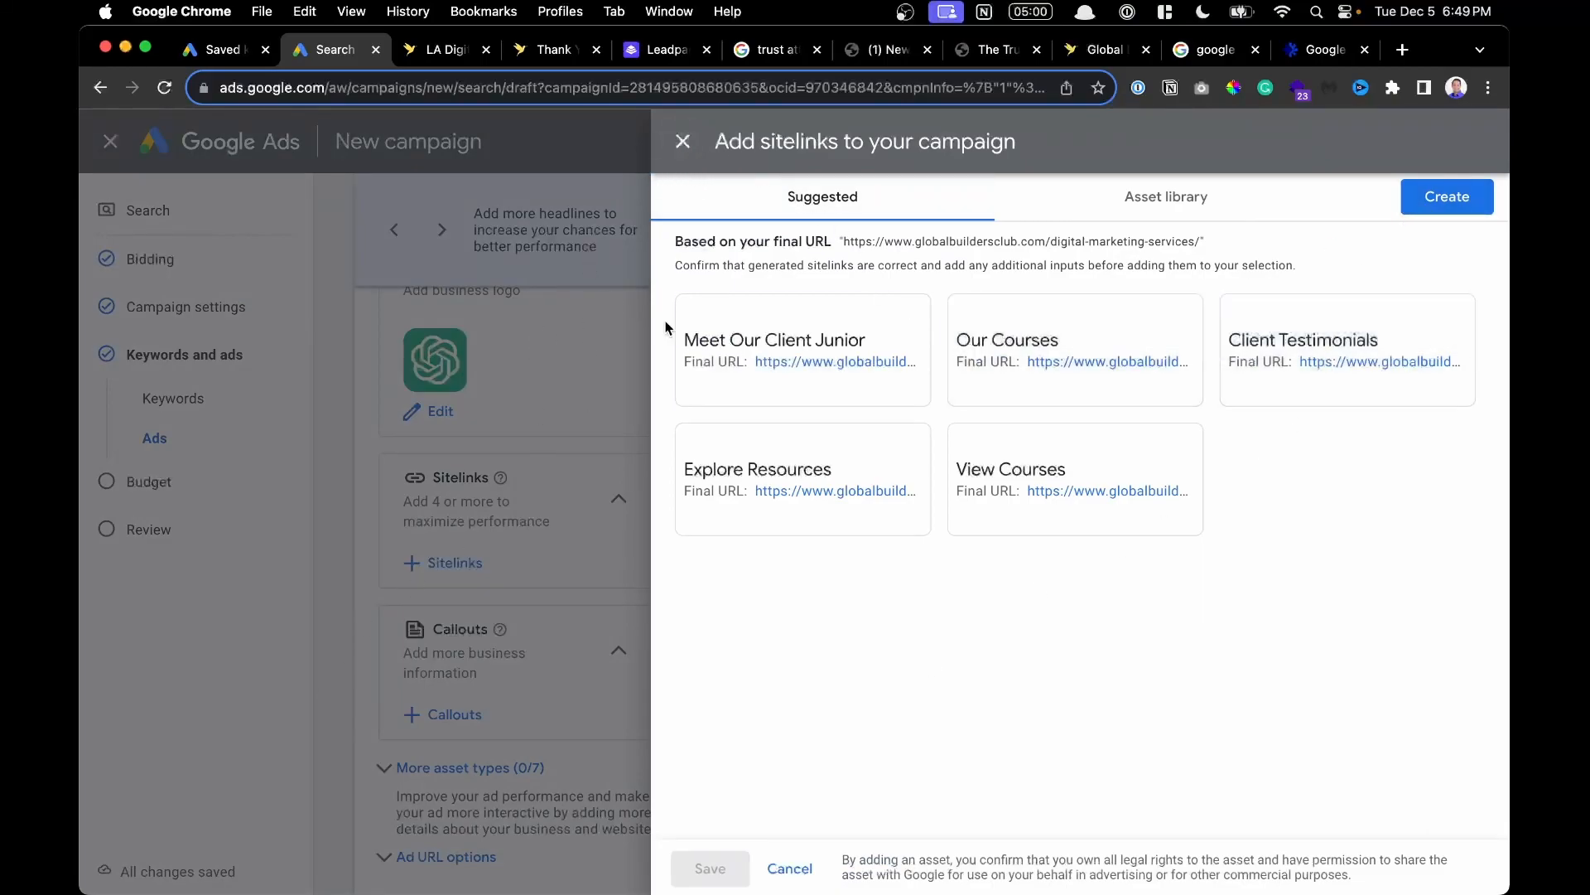
{"action": "left_click", "coordinate": [1445, 199]}
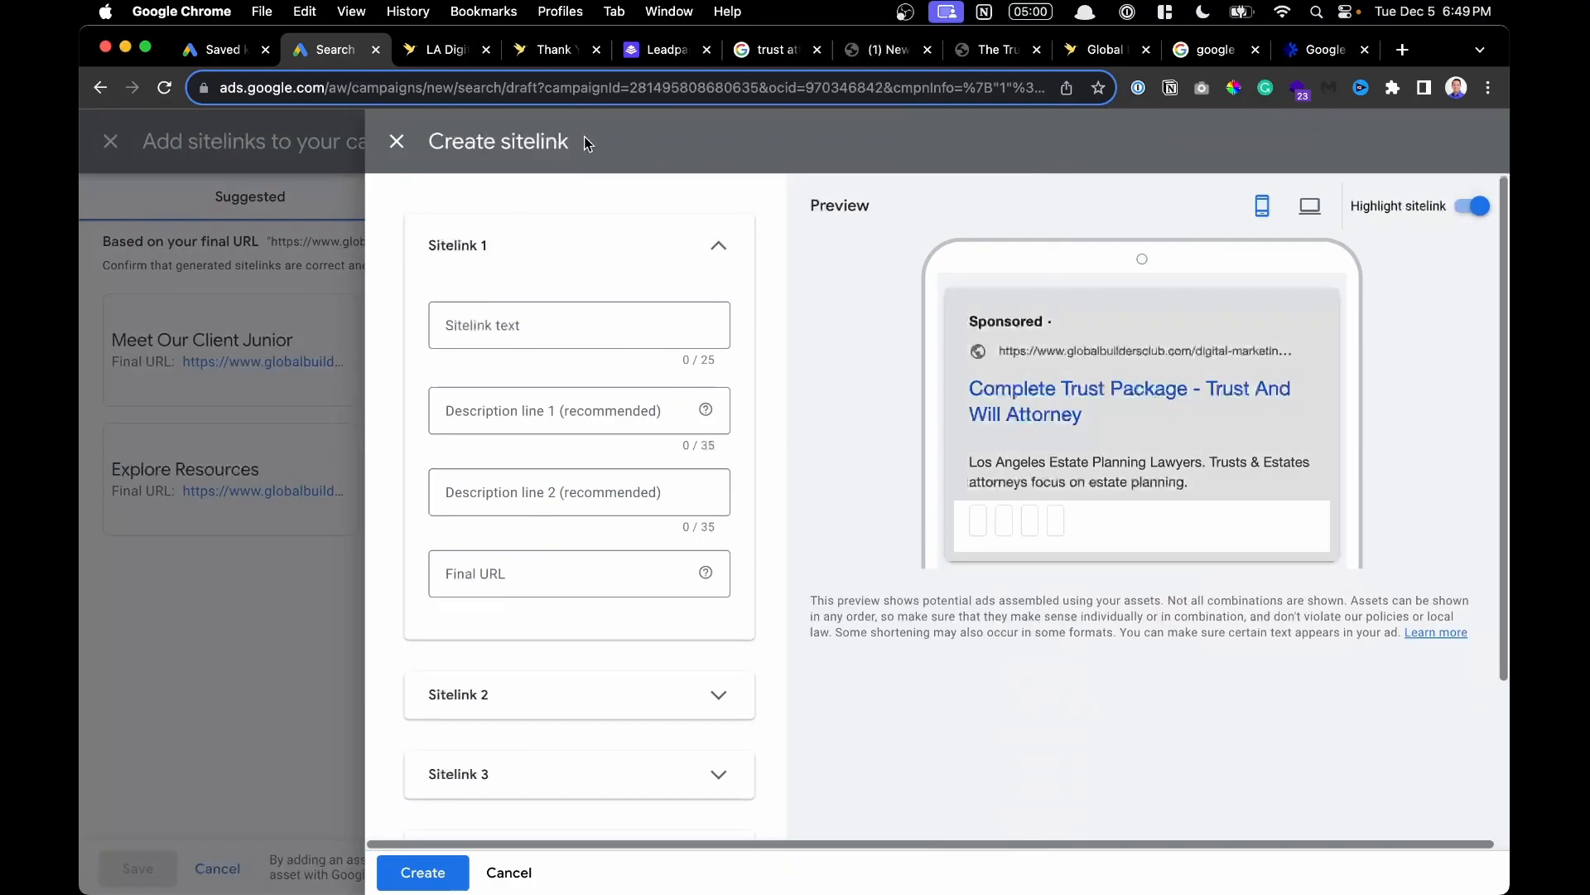
Look through the trust attorney LA search results for an example of an ad with sitelinks.
{"action": "left_click", "coordinate": [767, 49]}
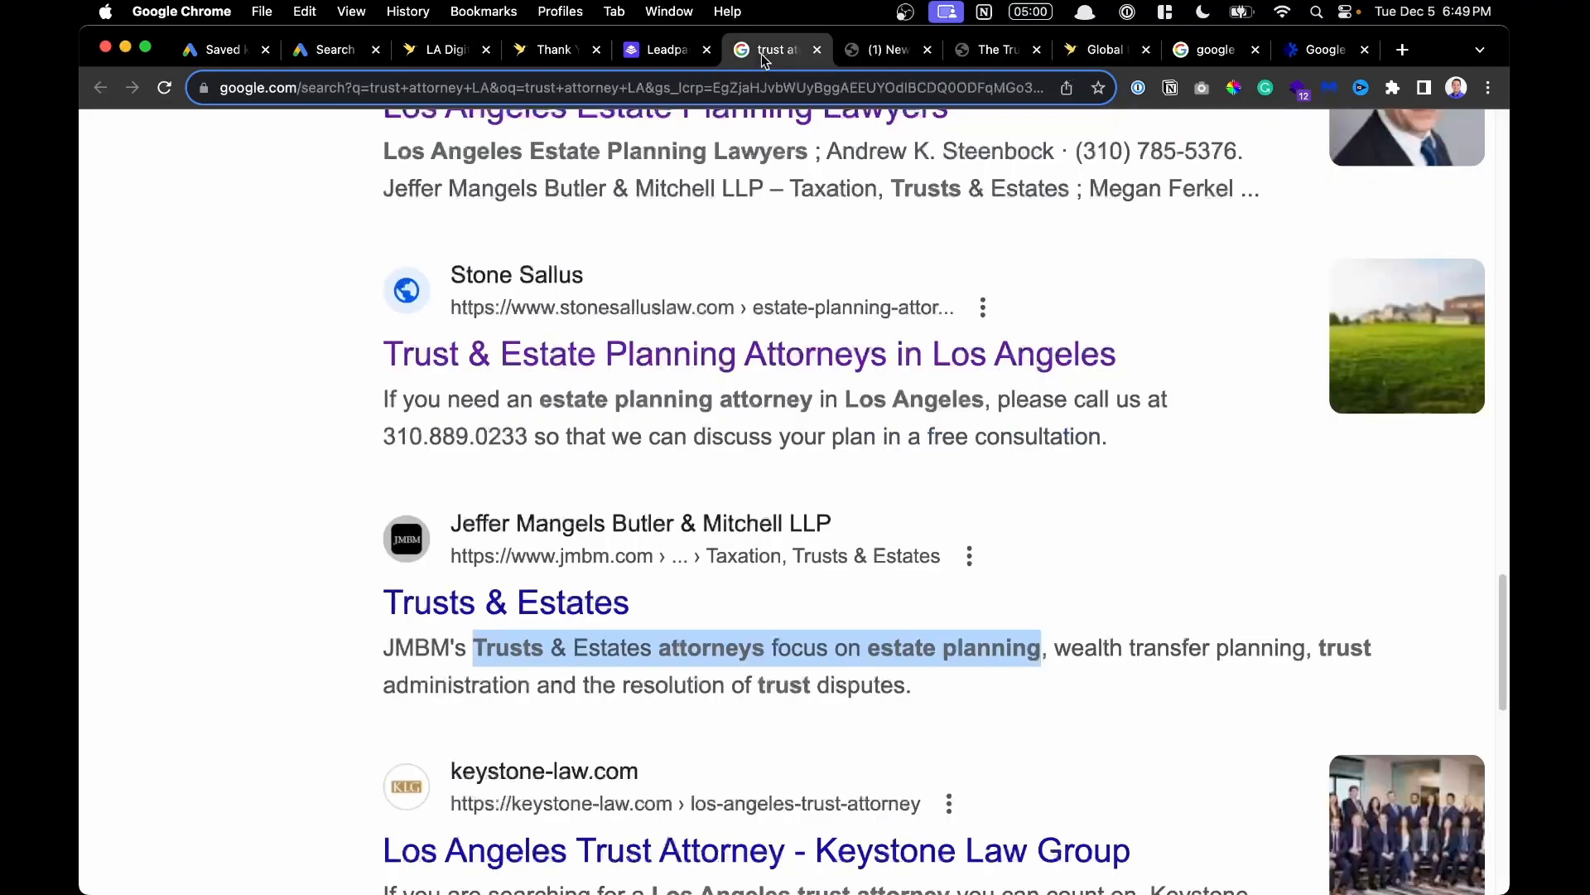
{"action": "scroll", "coordinate": [567, 356], "scroll_direction": "down", "scroll_amount": 3}
{"action": "scroll", "coordinate": [566, 355], "scroll_direction": "down", "scroll_amount": 15}
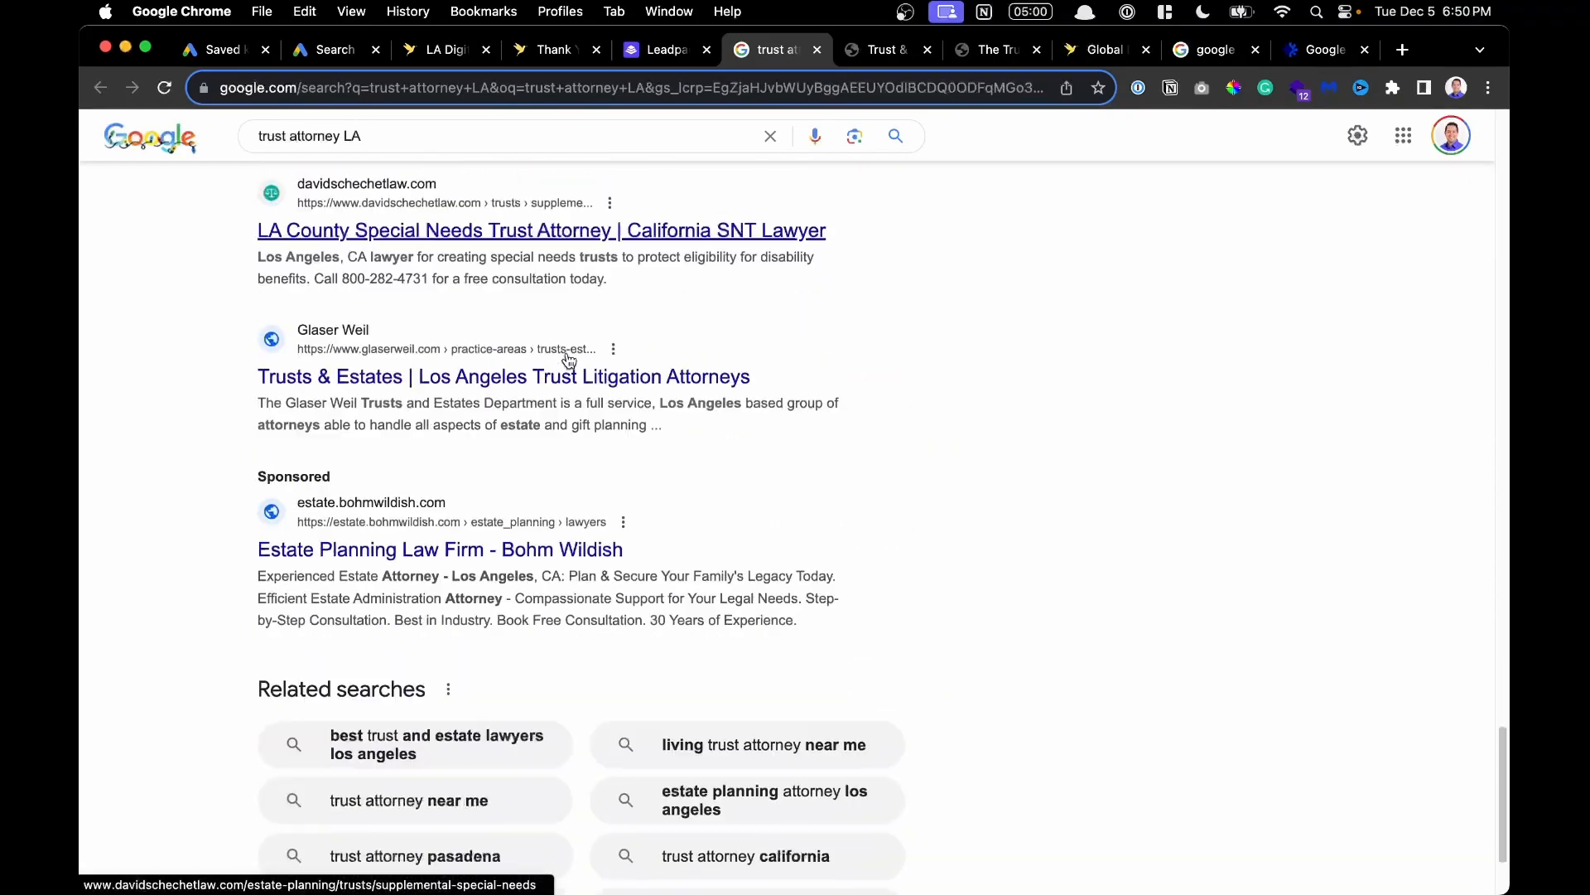
{"action": "scroll", "coordinate": [568, 357], "scroll_direction": "down", "scroll_amount": 15}
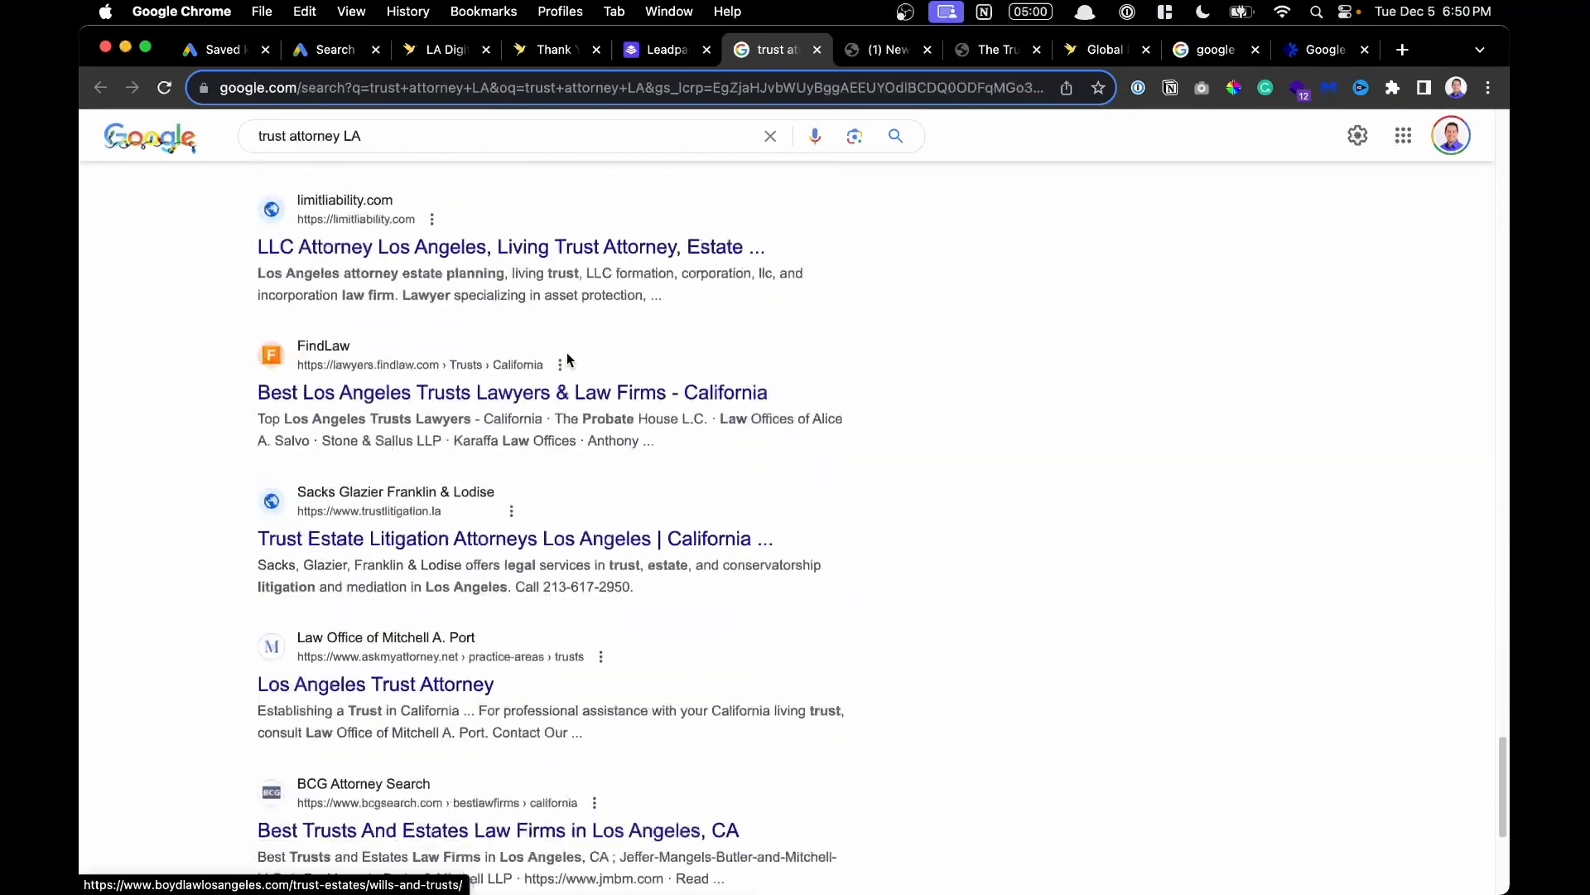
{"action": "scroll", "coordinate": [568, 361], "scroll_direction": "down", "scroll_amount": 10}
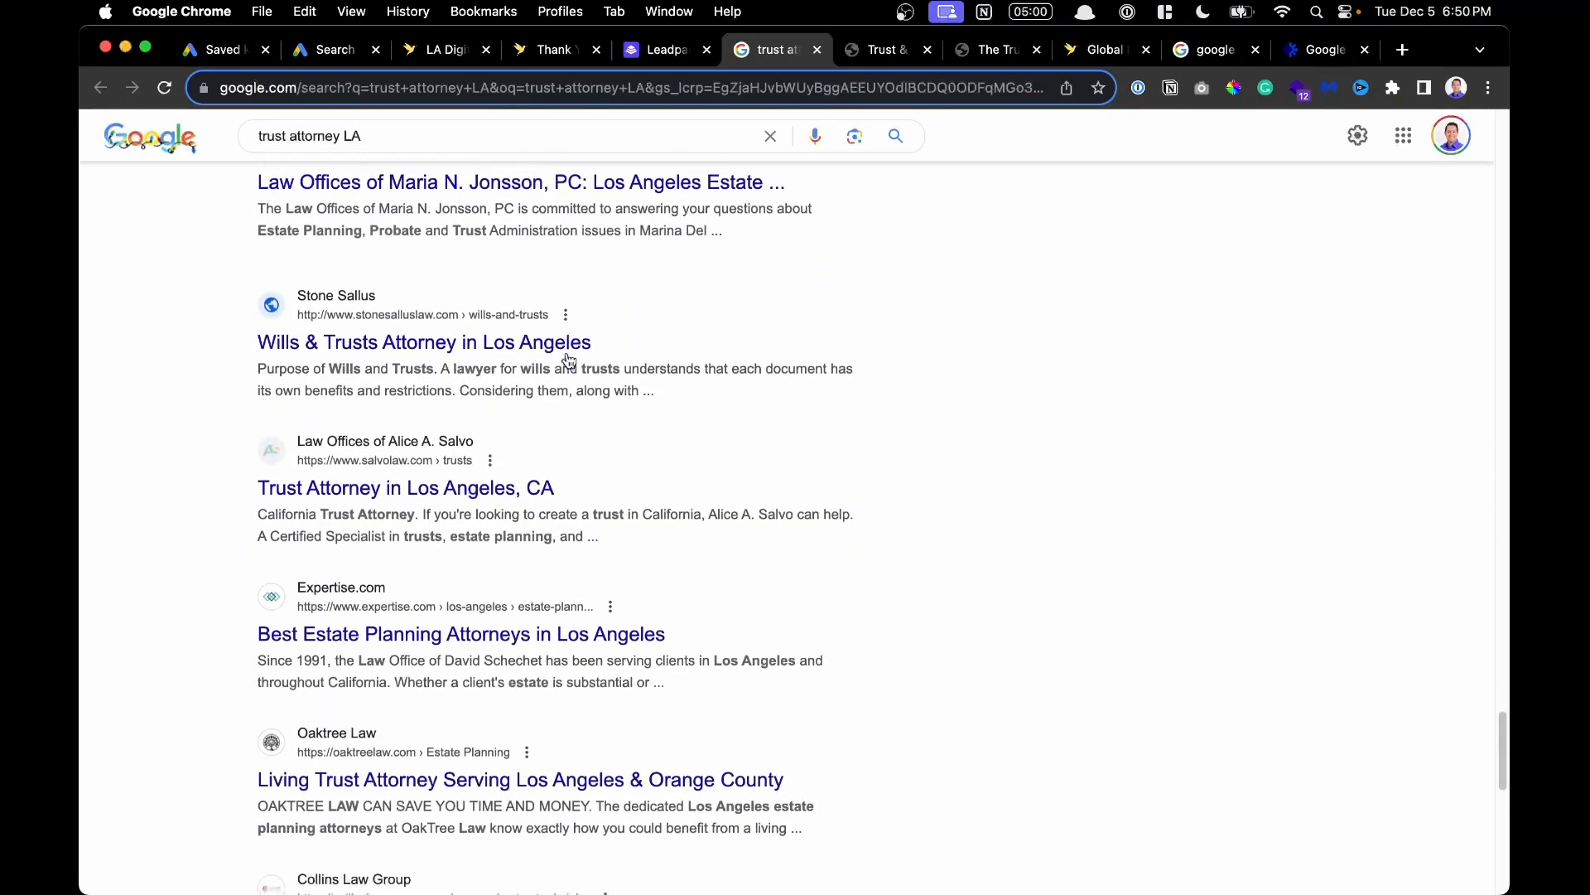
{"action": "scroll", "coordinate": [568, 360], "scroll_direction": "down", "scroll_amount": 12}
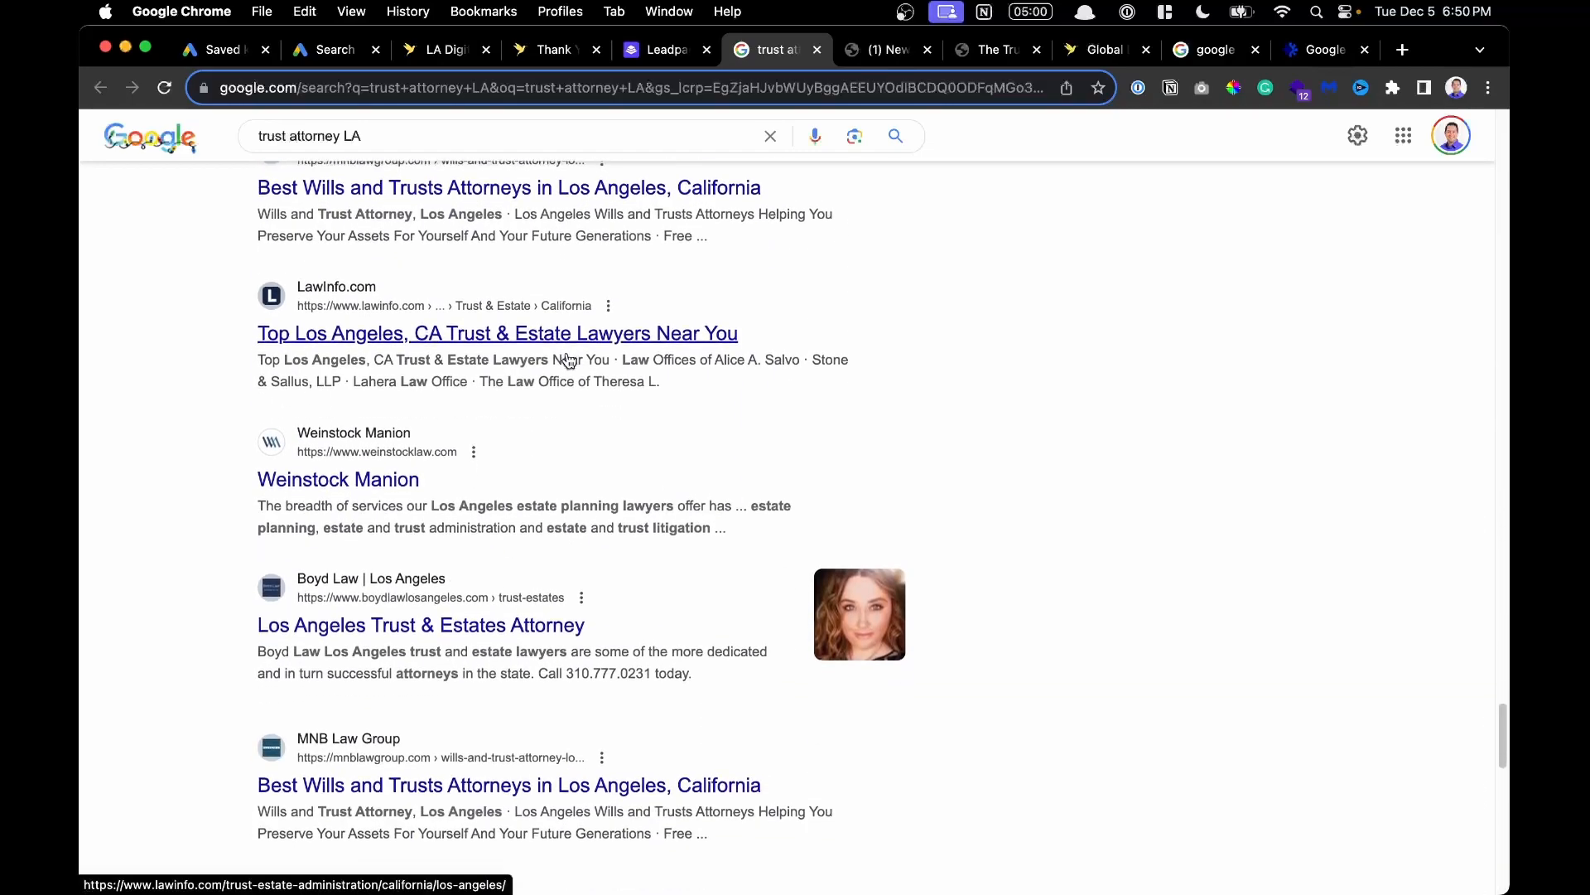
Search Google for "digital marketing agency los angeles" and examine the sitelinks in the sponsored results.
{"action": "left_click", "coordinate": [431, 134]}
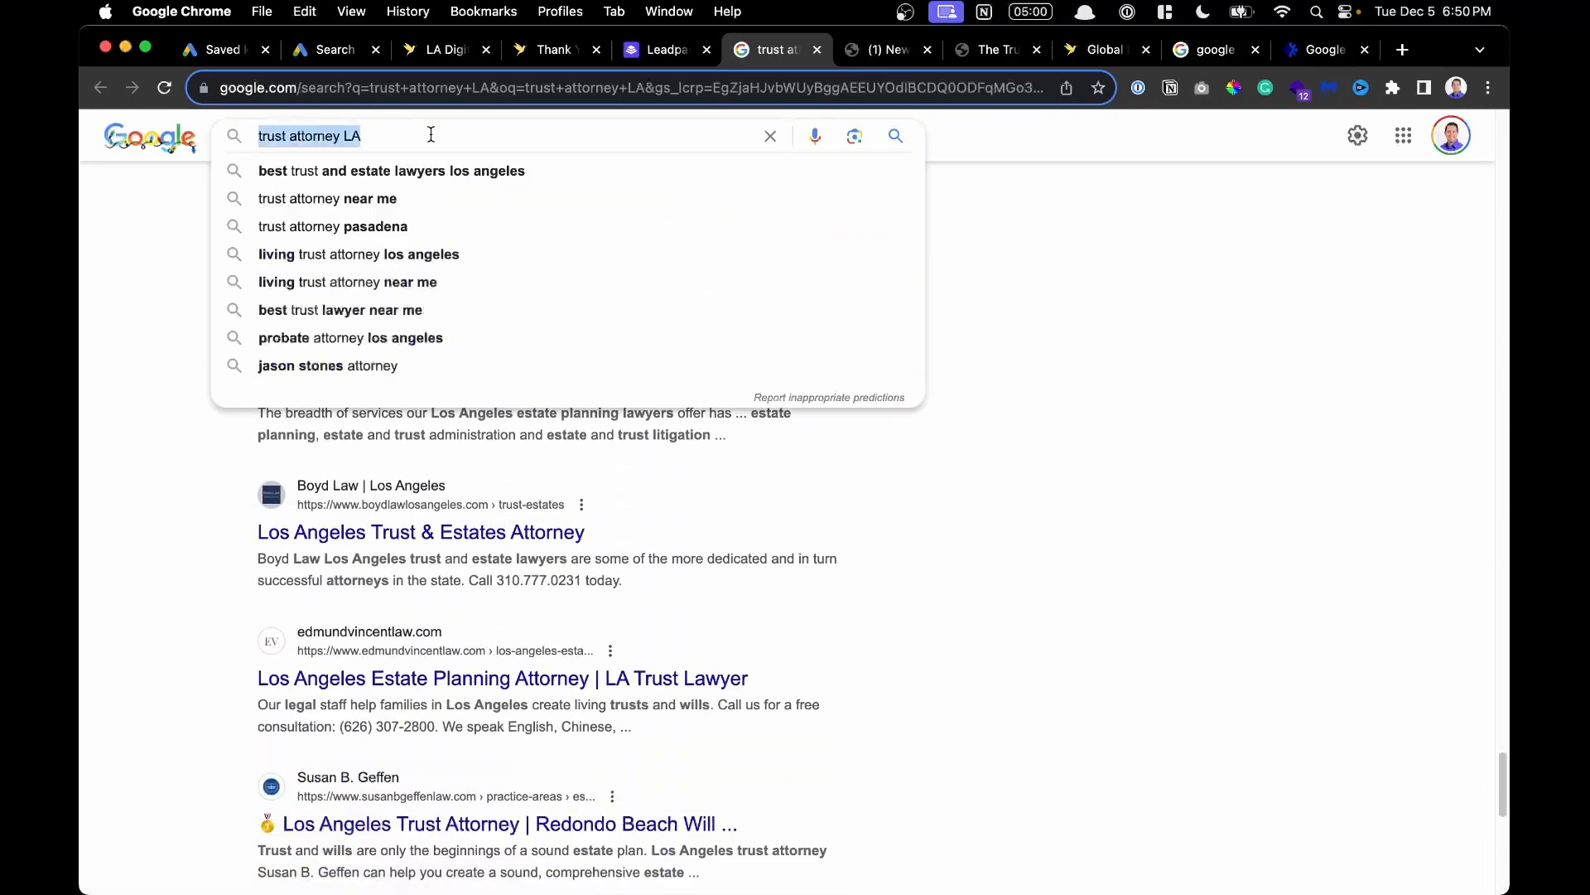
{"action": "type", "text": "LA"}
{"action": "key", "text": "BackSpace"}
{"action": "key", "text": "BackSpace"}
{"action": "type", "text": "digi"}
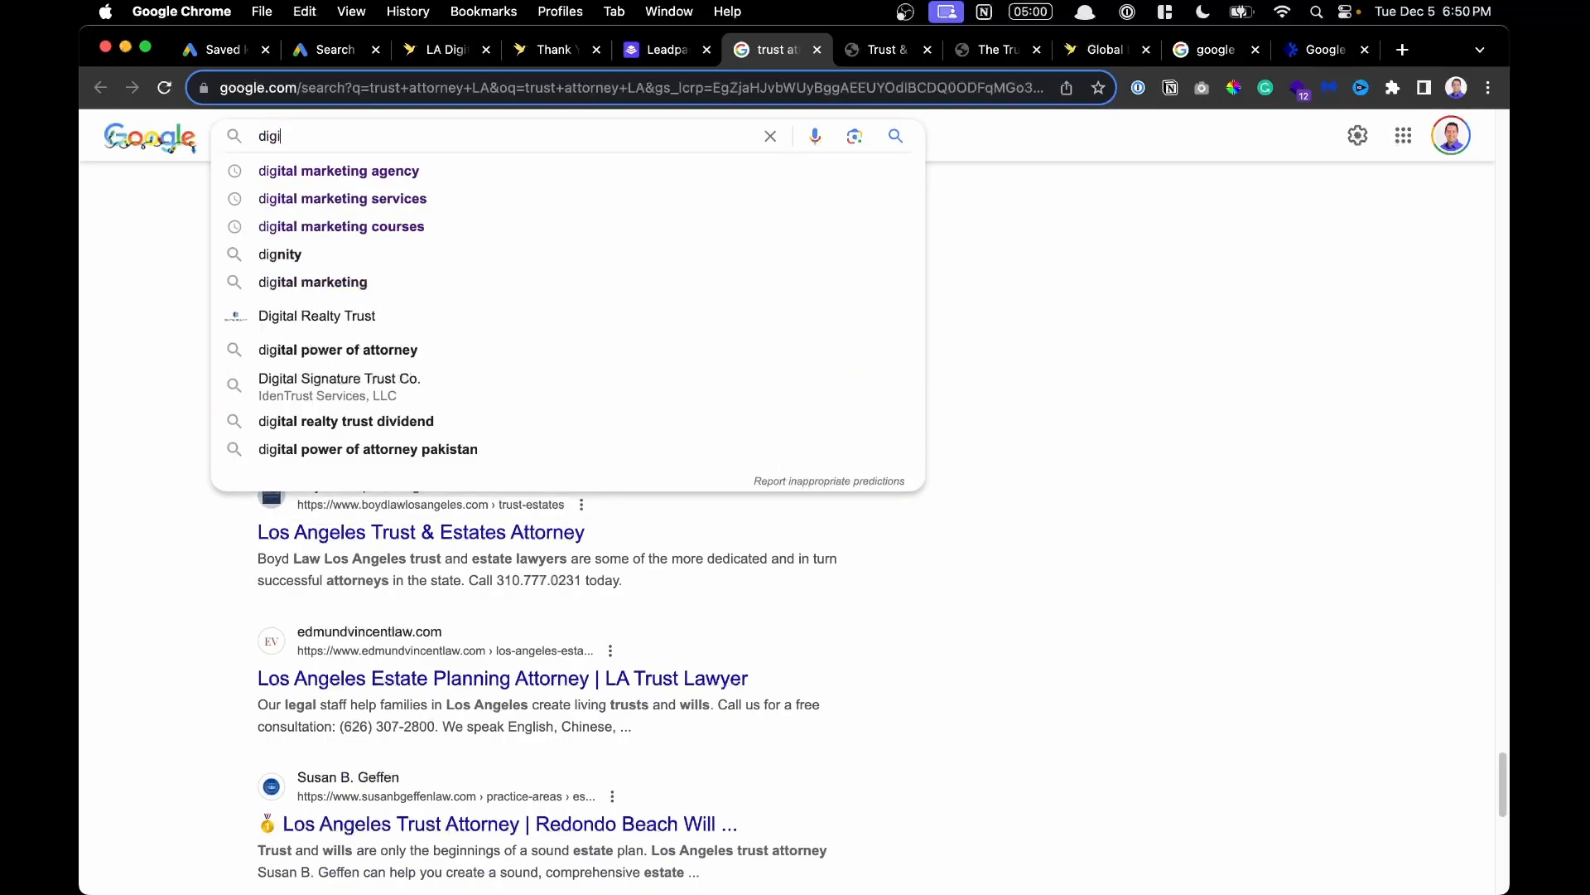
{"action": "type", "text": "tal marketing agency "}
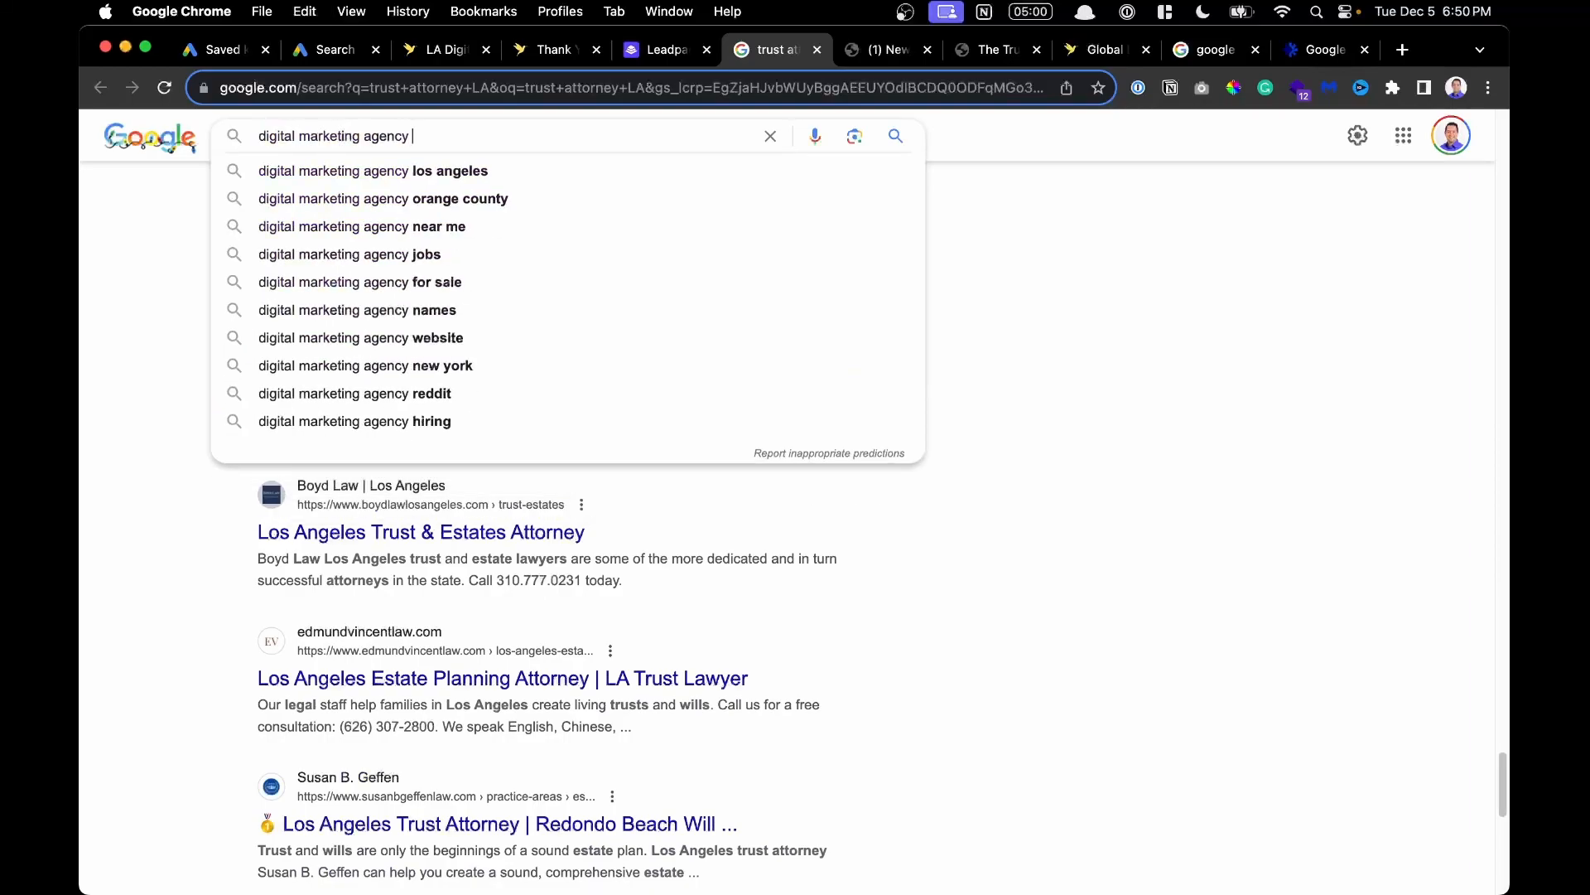
{"action": "type", "text": "los angeles"}
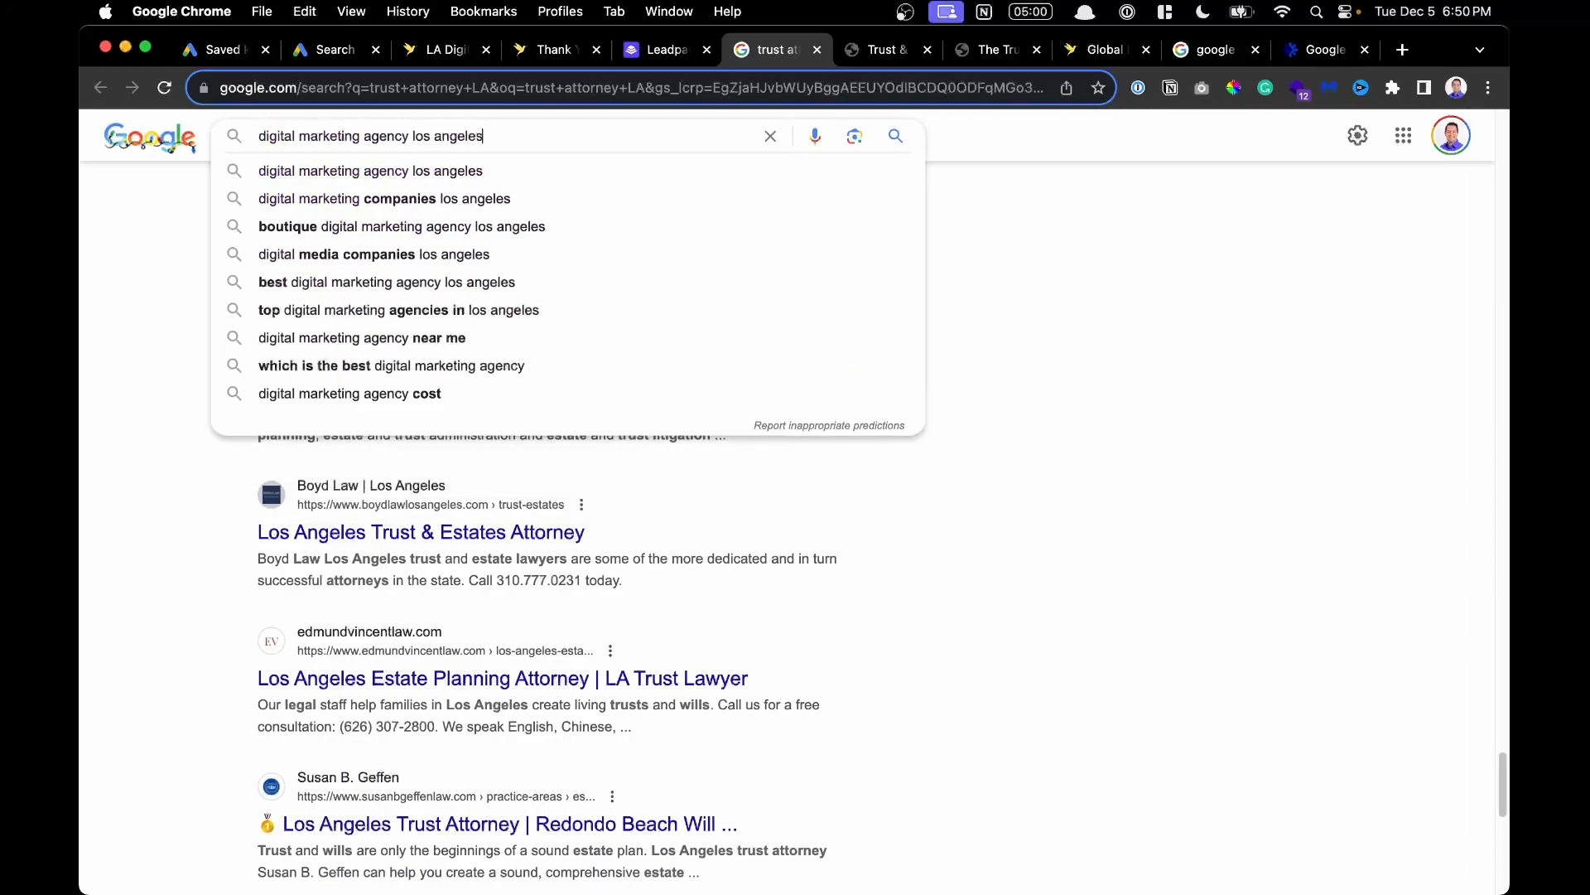
{"action": "key", "text": "Return"}
{"action": "scroll", "coordinate": [326, 530], "scroll_direction": "up", "scroll_amount": 5}
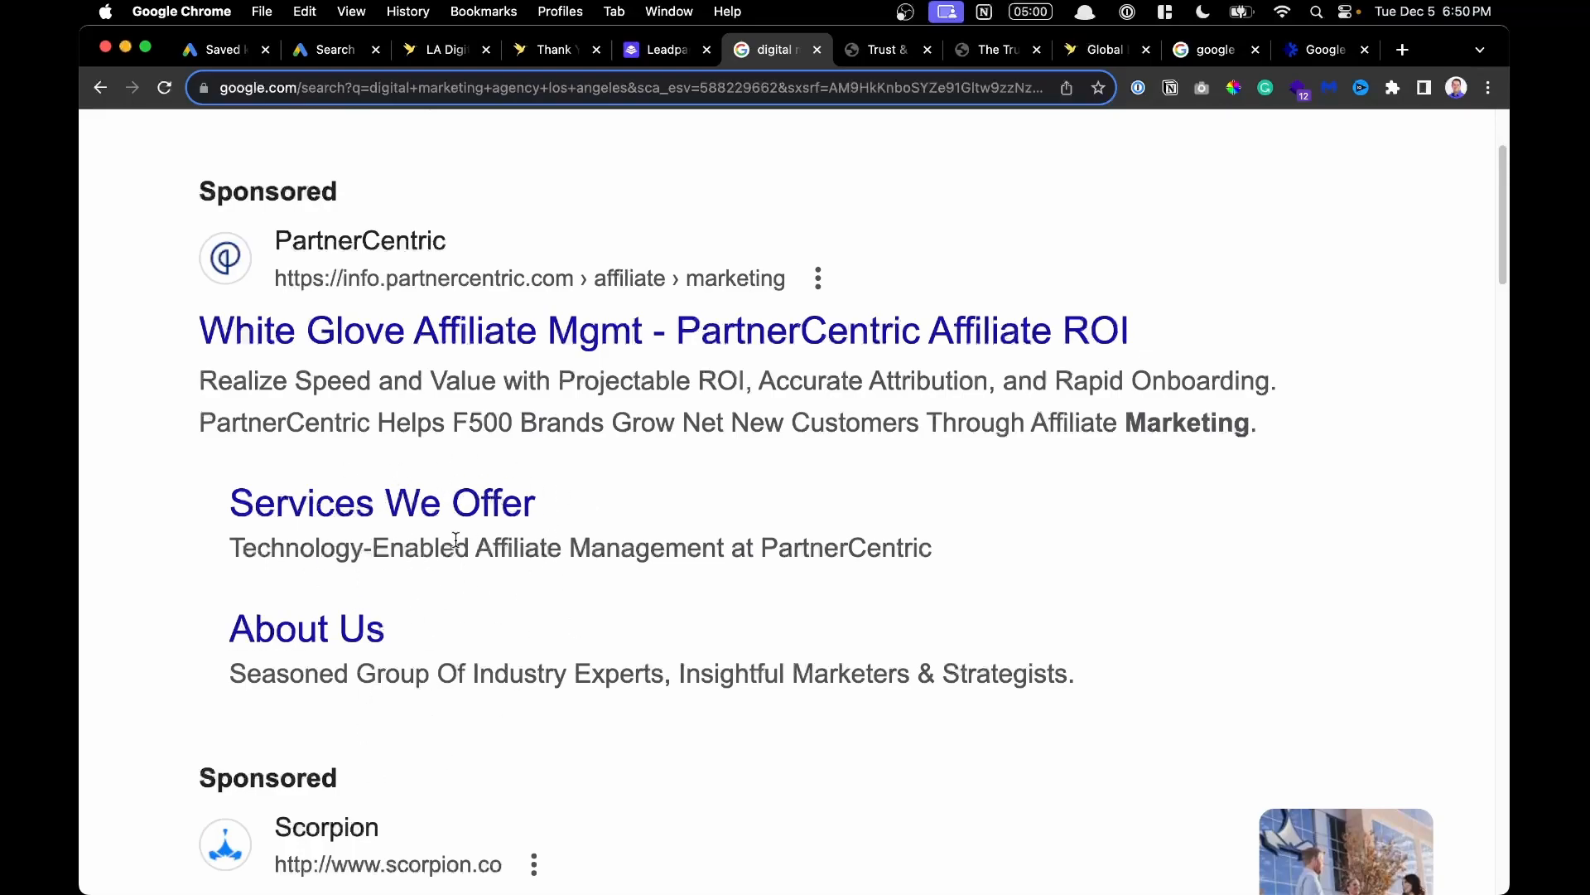
{"action": "scroll", "coordinate": [456, 539], "scroll_direction": "down", "scroll_amount": 2}
{"action": "scroll", "coordinate": [373, 530], "scroll_direction": "down", "scroll_amount": 3}
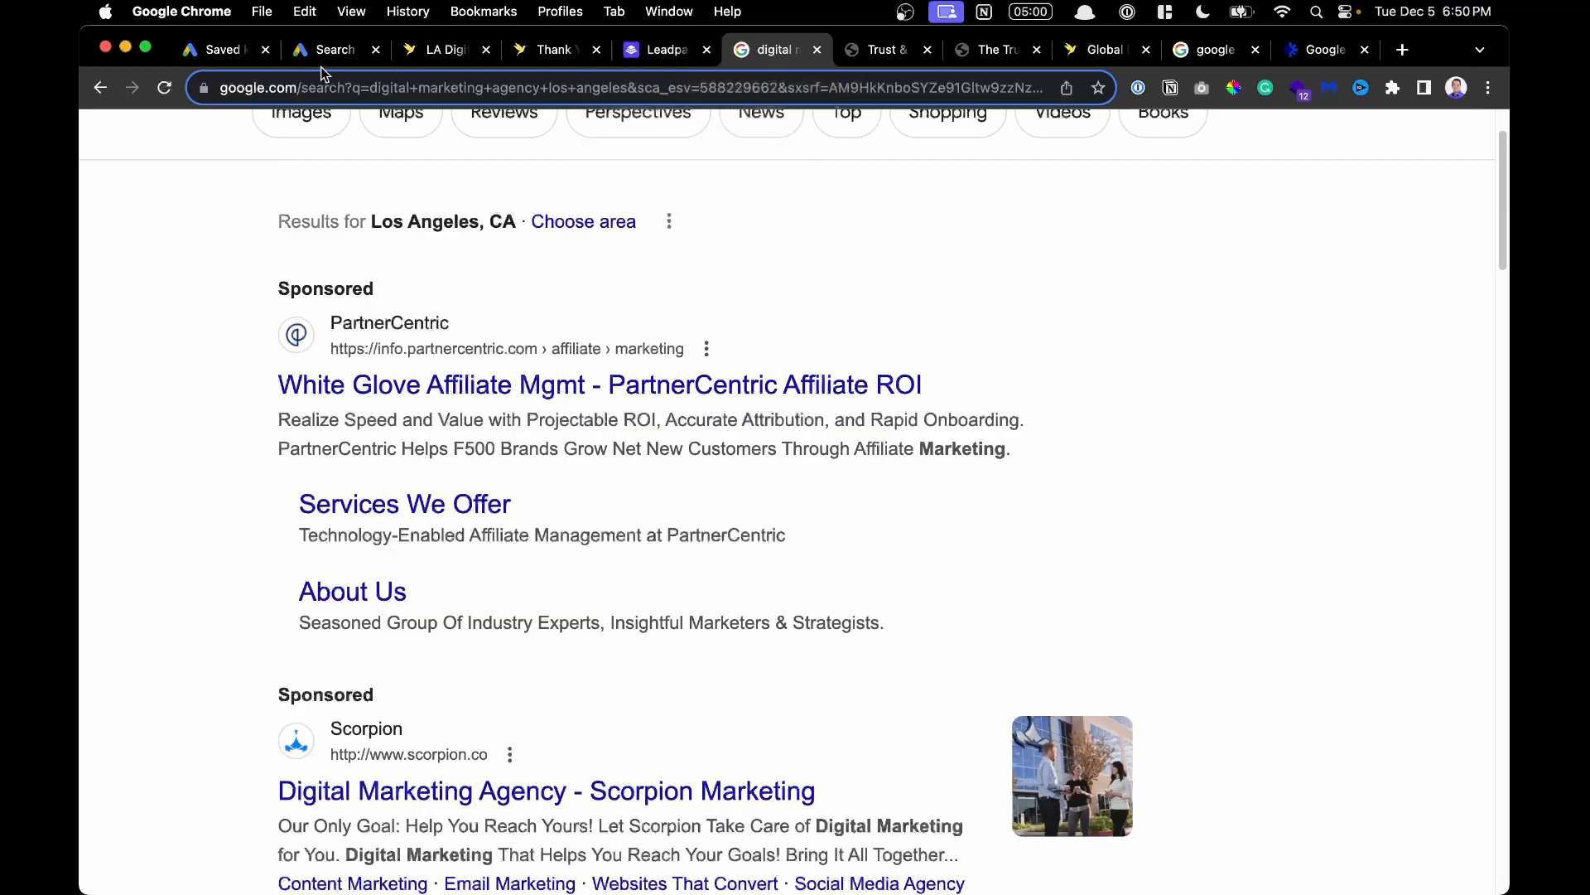
View the live digital marketing services page and open the Lead Pages Analytics bookmark to reach Leadpages.
{"action": "left_click", "coordinate": [679, 55]}
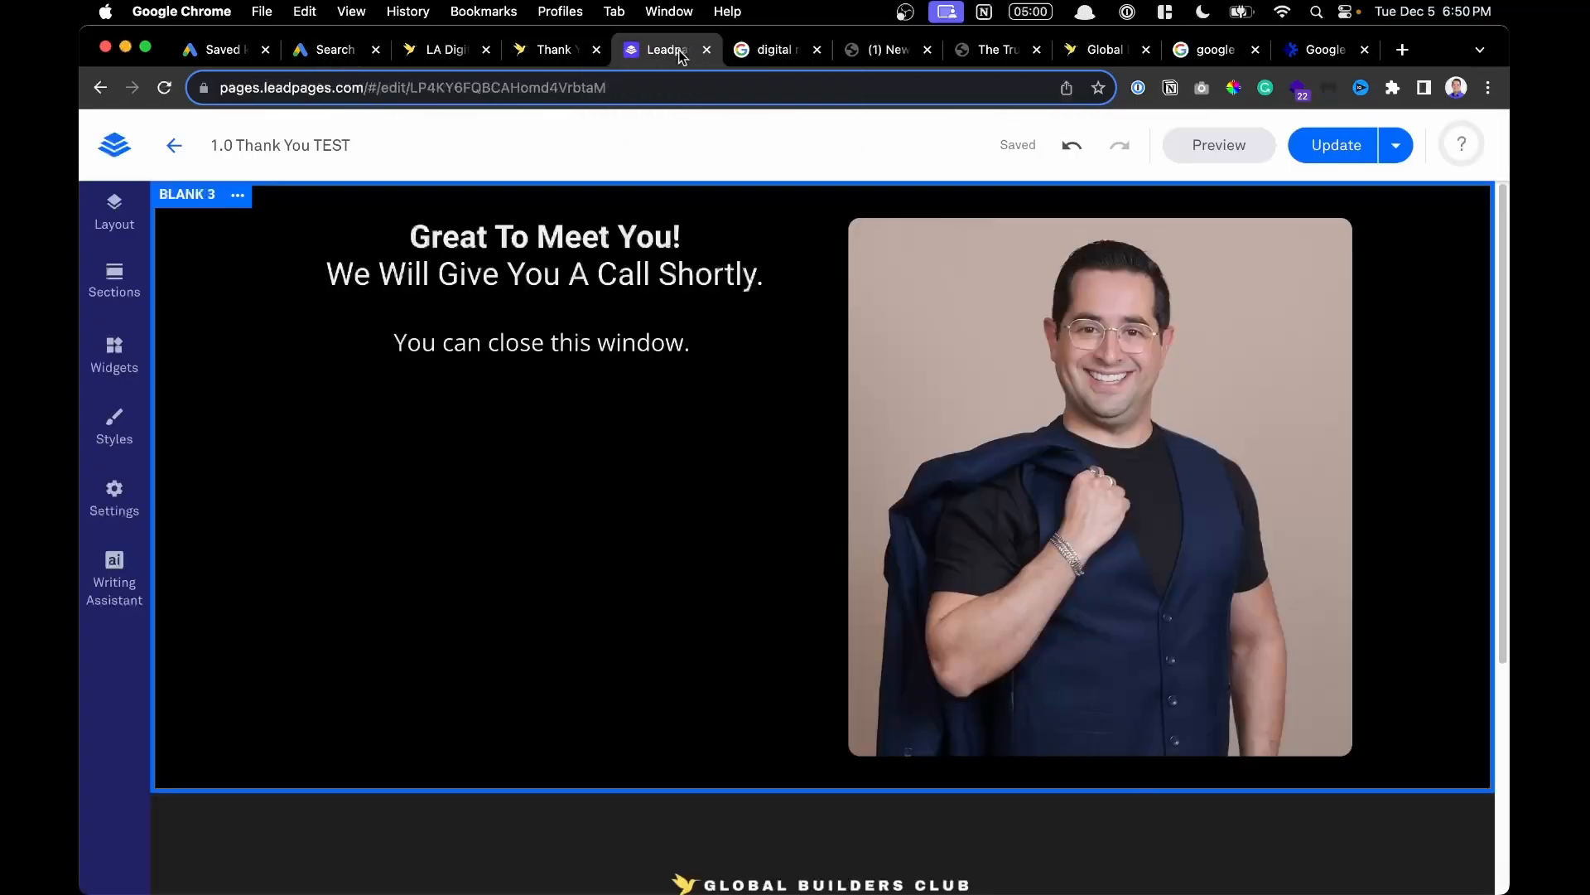
{"action": "left_click", "coordinate": [548, 59]}
{"action": "left_click", "coordinate": [435, 49]}
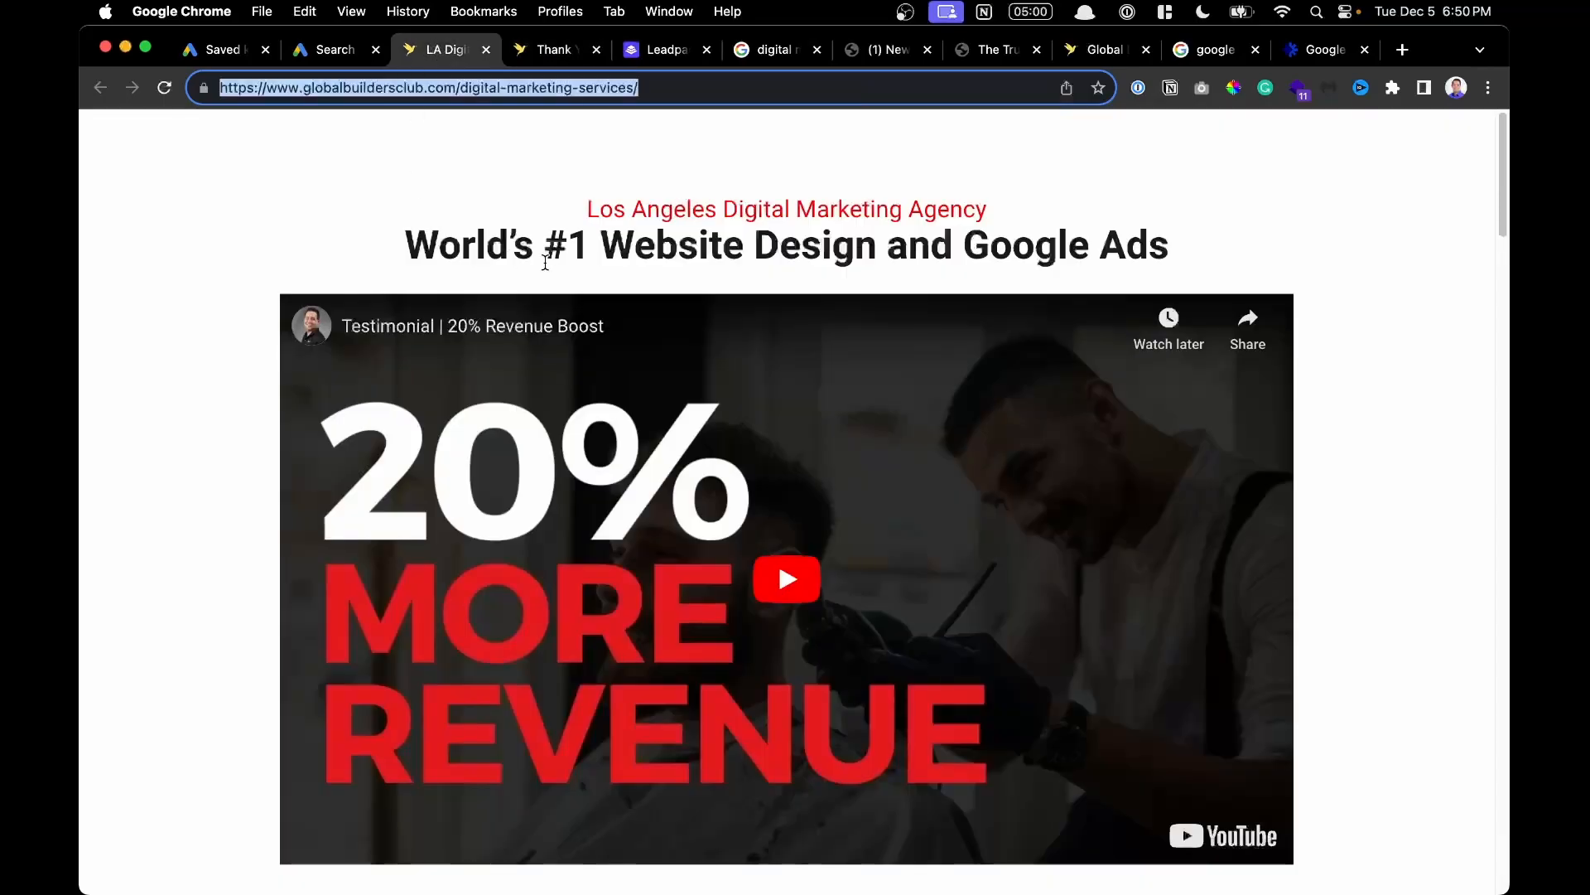
{"action": "key", "text": "alt+space"}
{"action": "type", "text": "lead"}
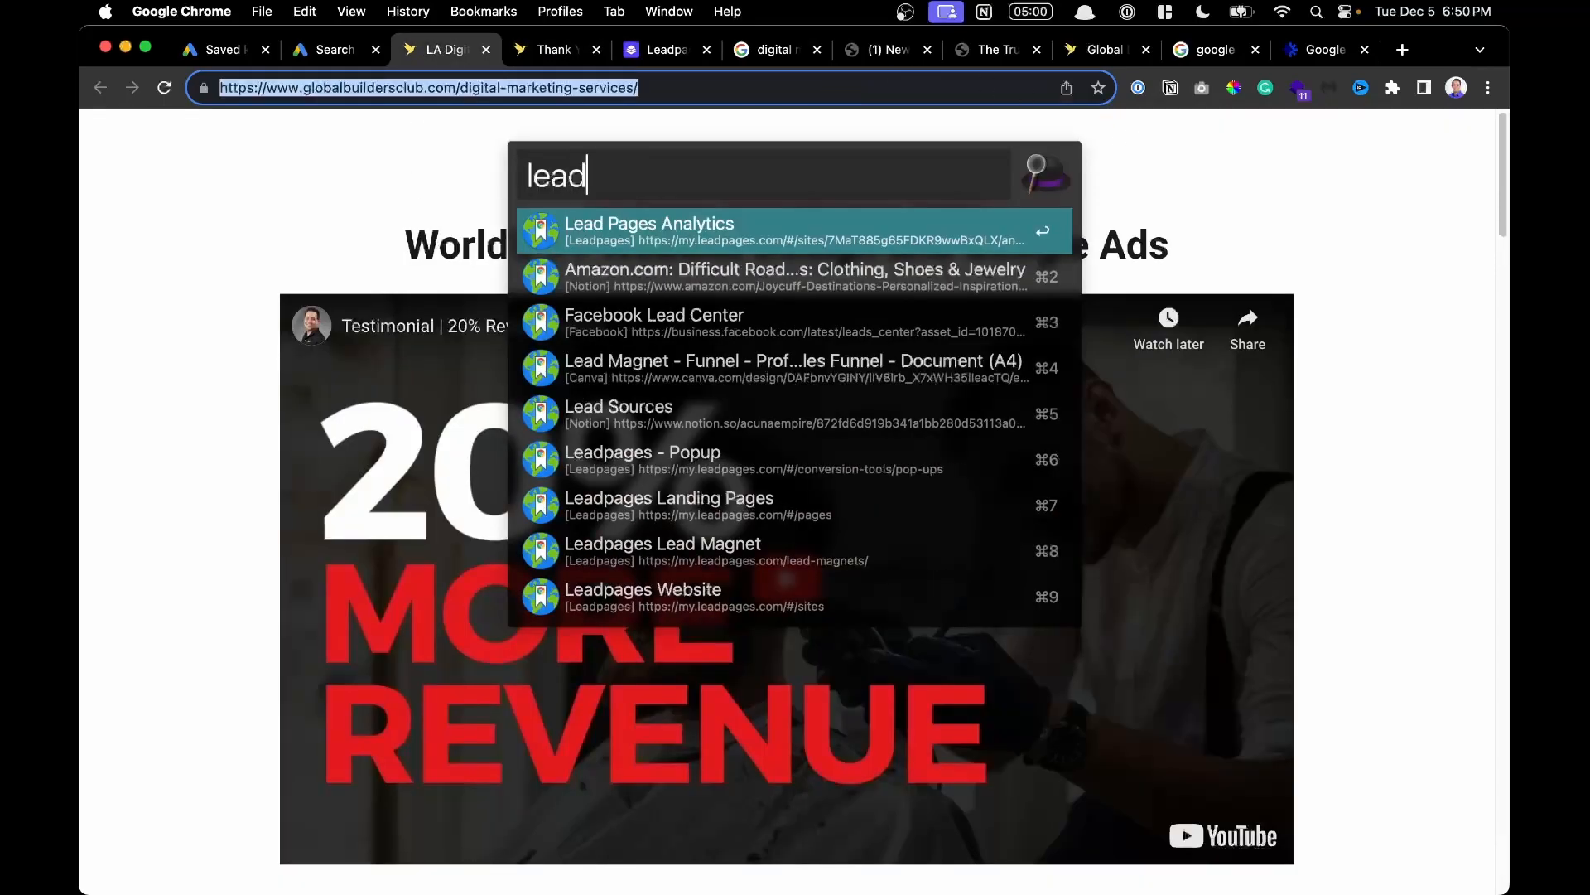
{"action": "key", "text": "Return"}
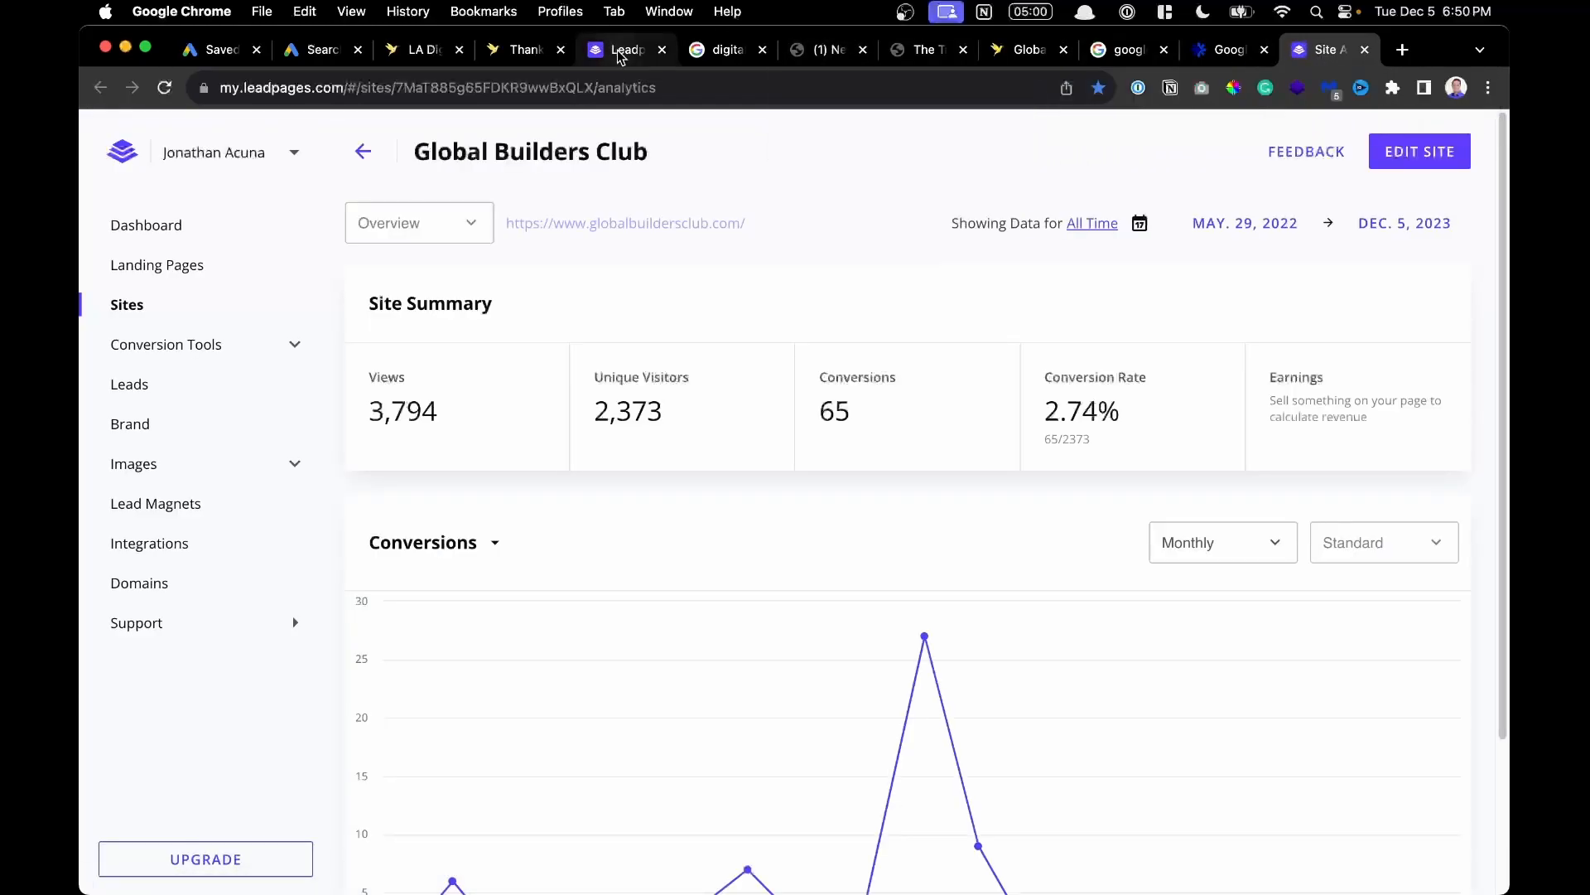
Open the 0.0 Website Development landing page in the Leadpages editor and locate its testimonials section.
{"action": "left_click", "coordinate": [226, 270]}
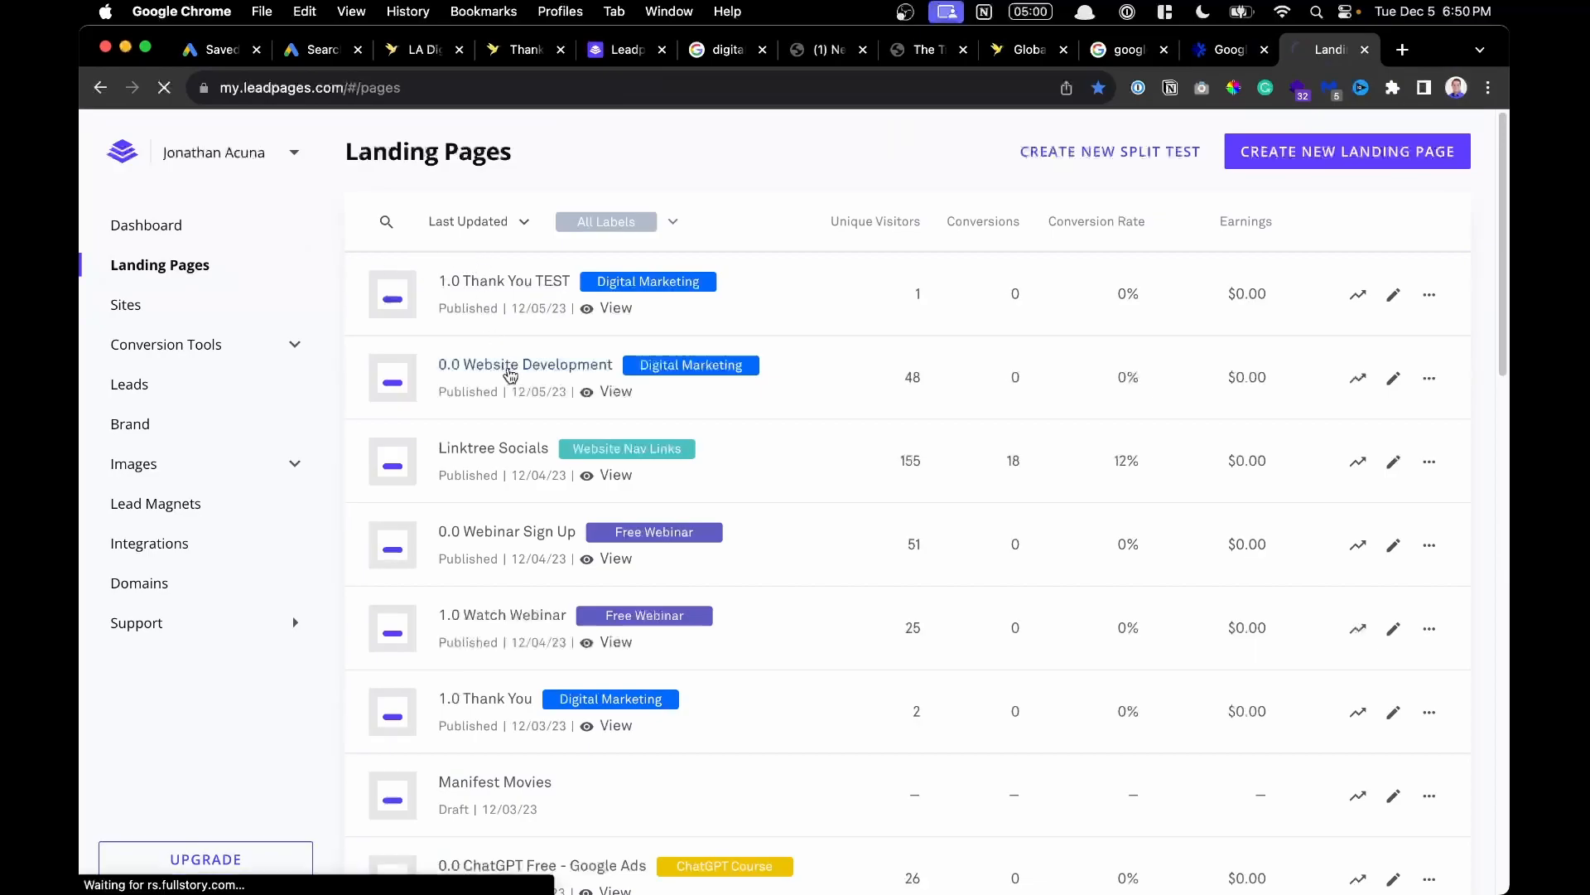
{"action": "left_click", "coordinate": [510, 374]}
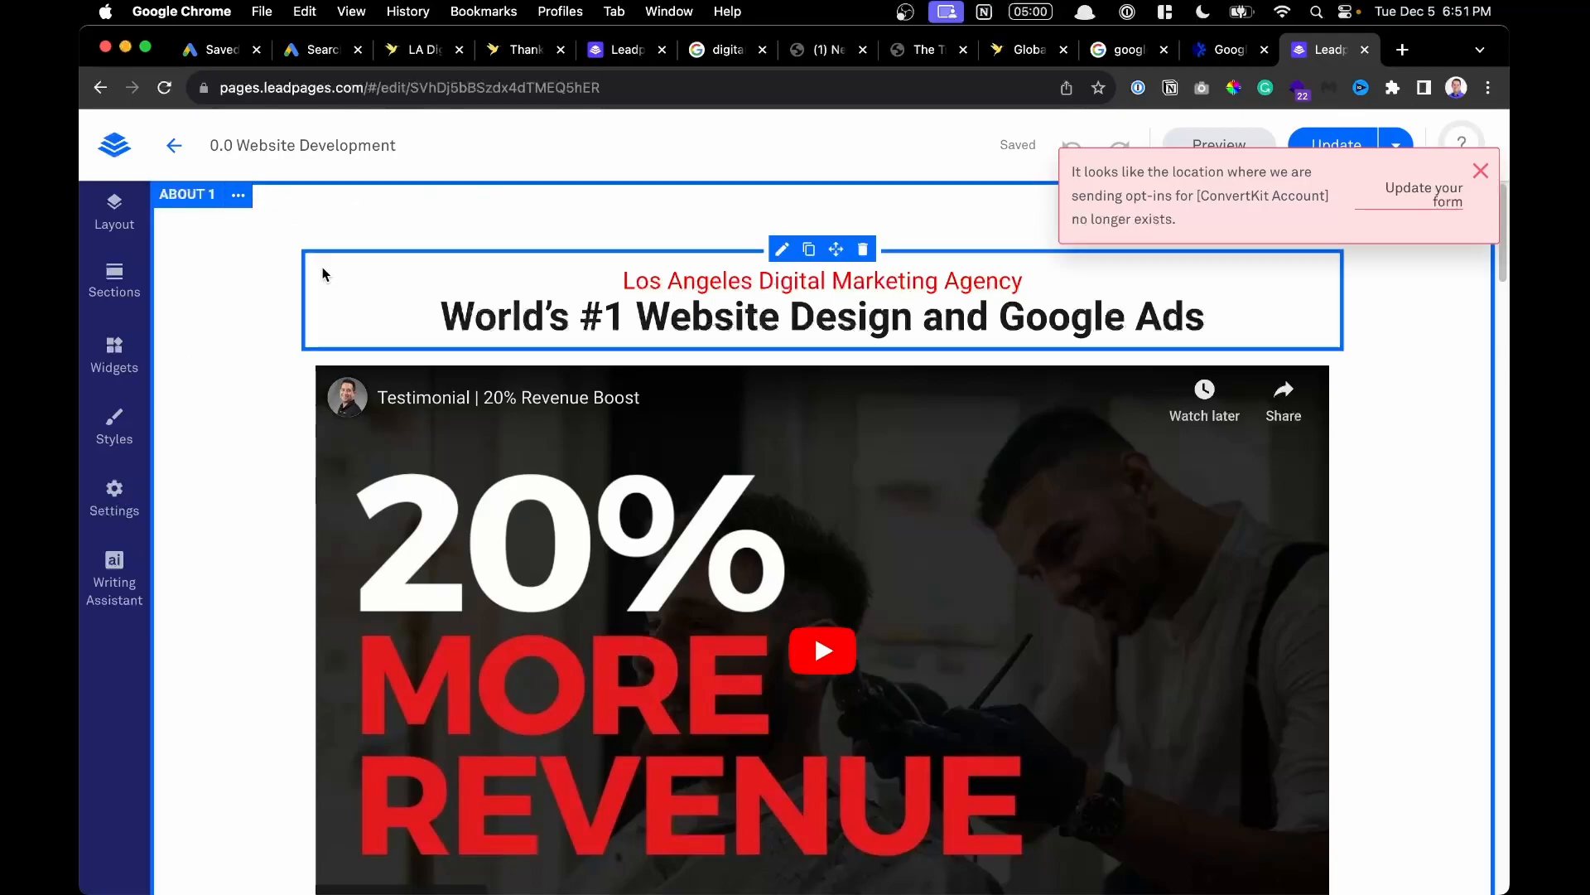
{"action": "scroll", "coordinate": [323, 270], "scroll_direction": "down", "scroll_amount": 10}
{"action": "scroll", "coordinate": [323, 273], "scroll_direction": "down", "scroll_amount": 5}
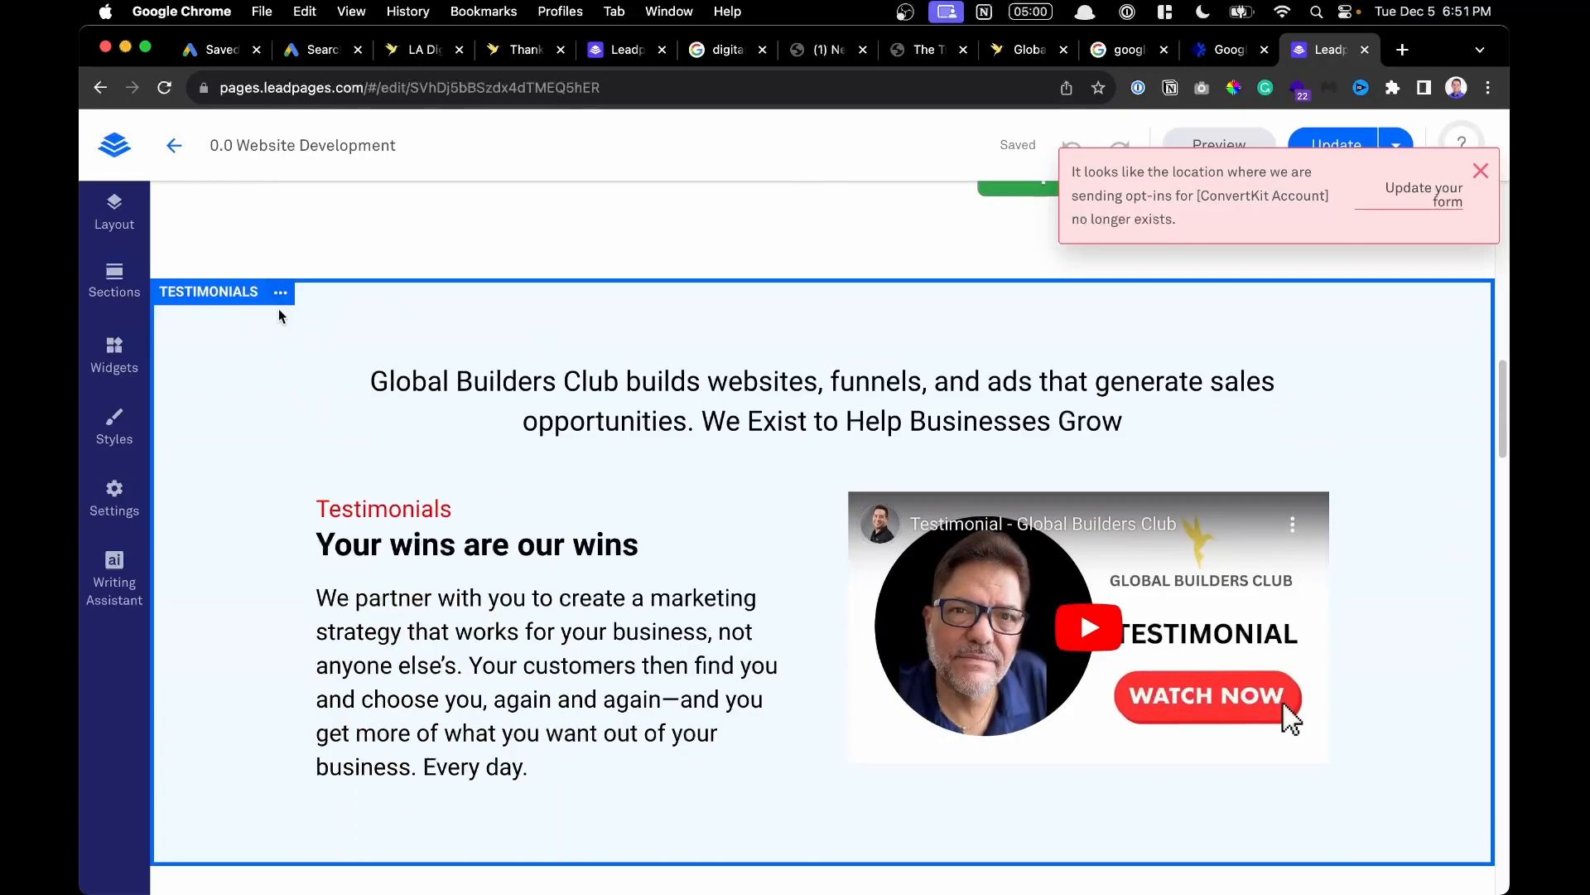
Copy the name of the testimonials section from the page layout without changing it.
{"action": "left_click", "coordinate": [281, 293]}
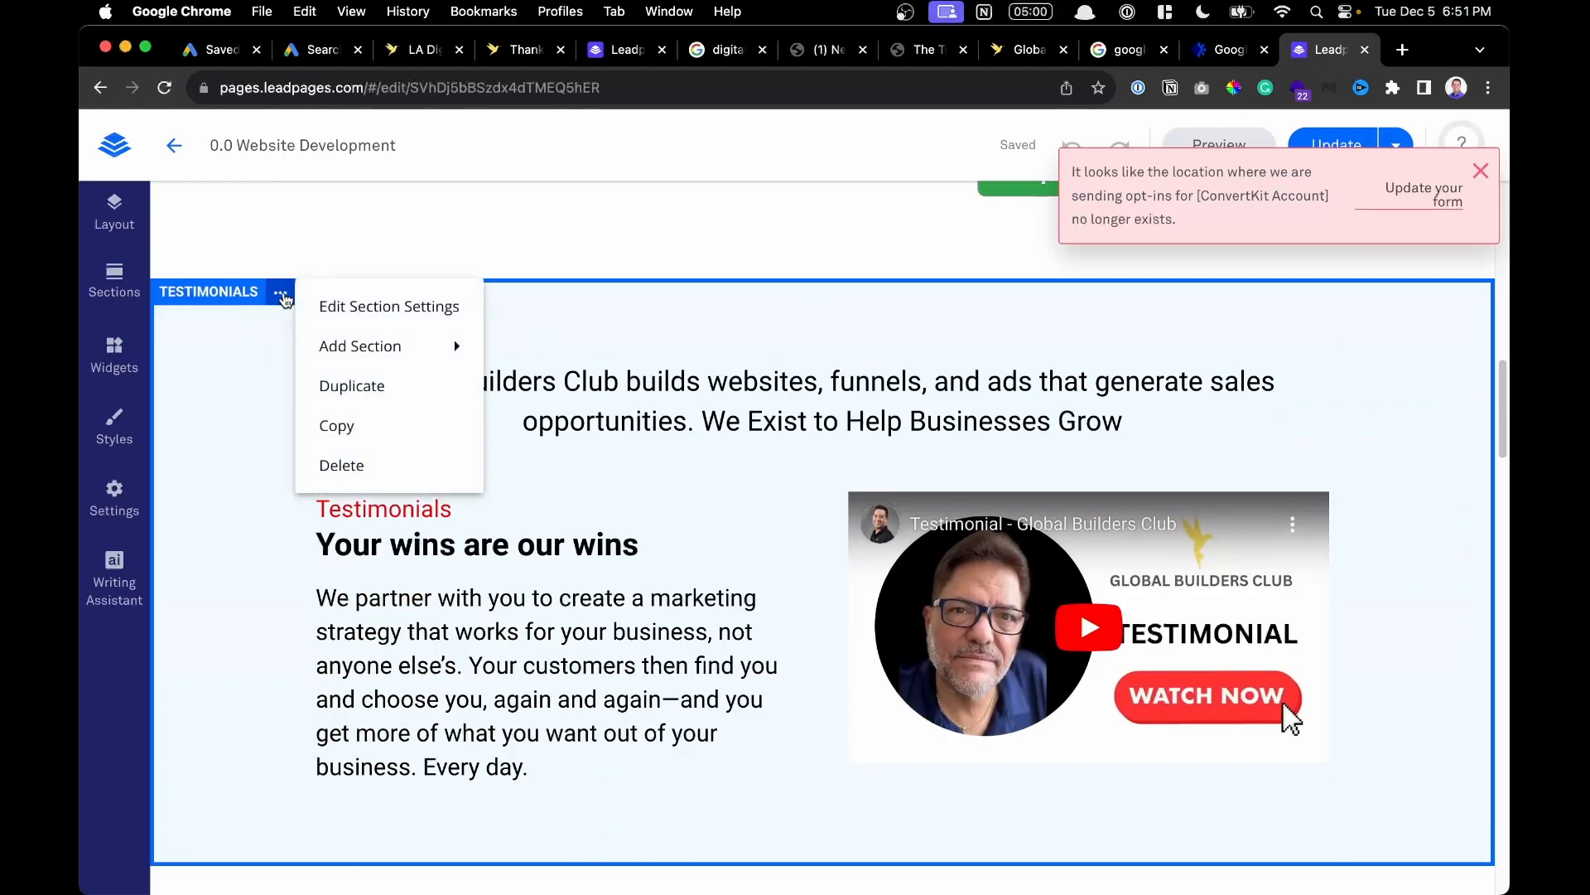
{"action": "left_click", "coordinate": [368, 309]}
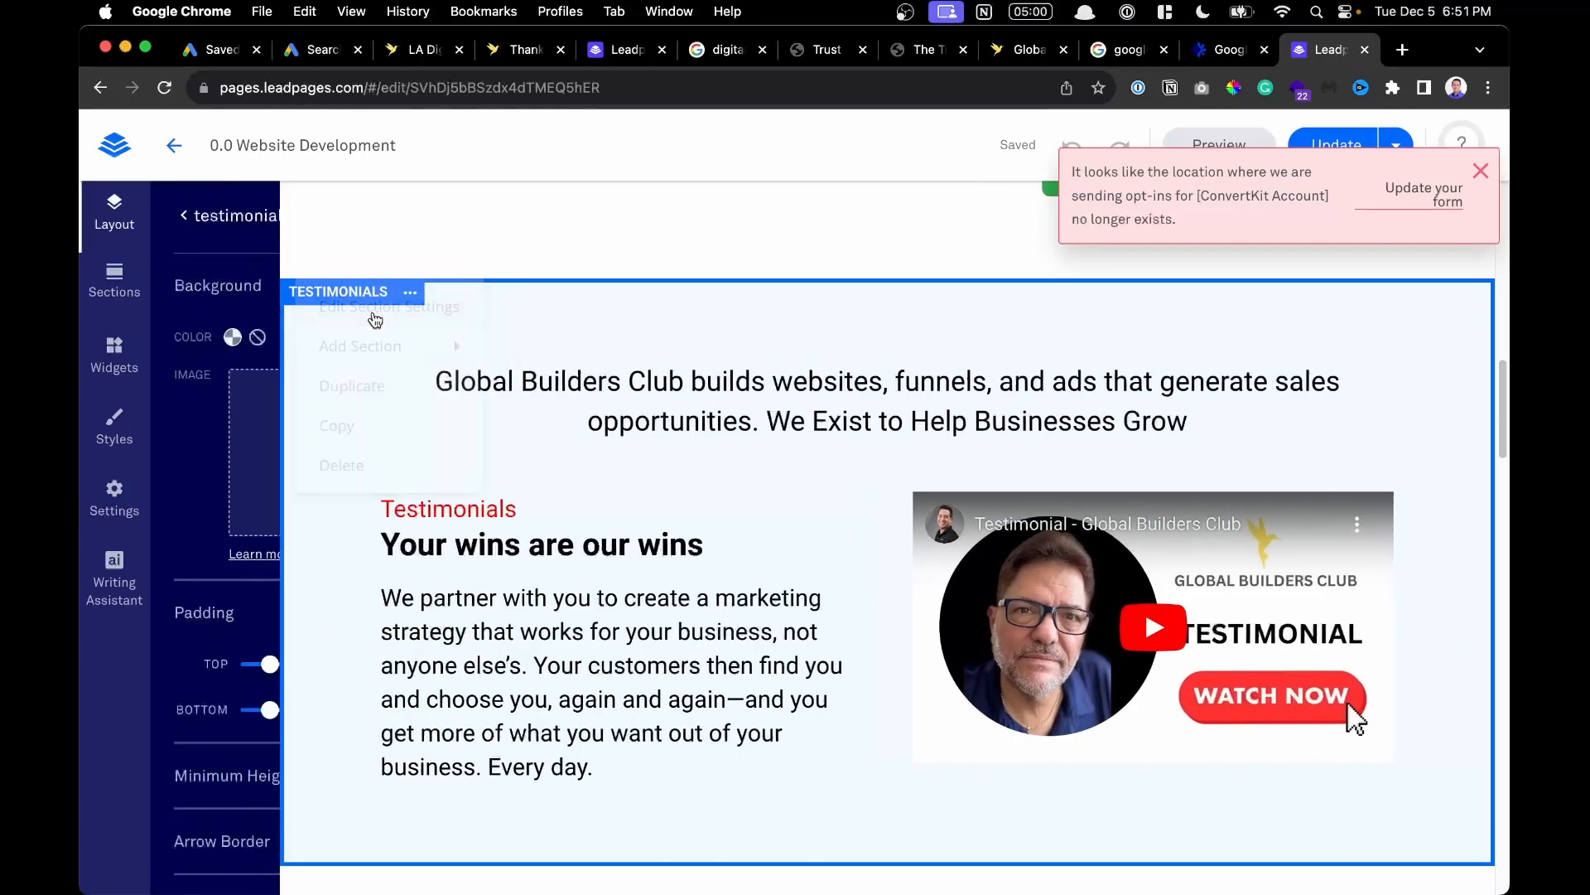
{"action": "left_click", "coordinate": [184, 220]}
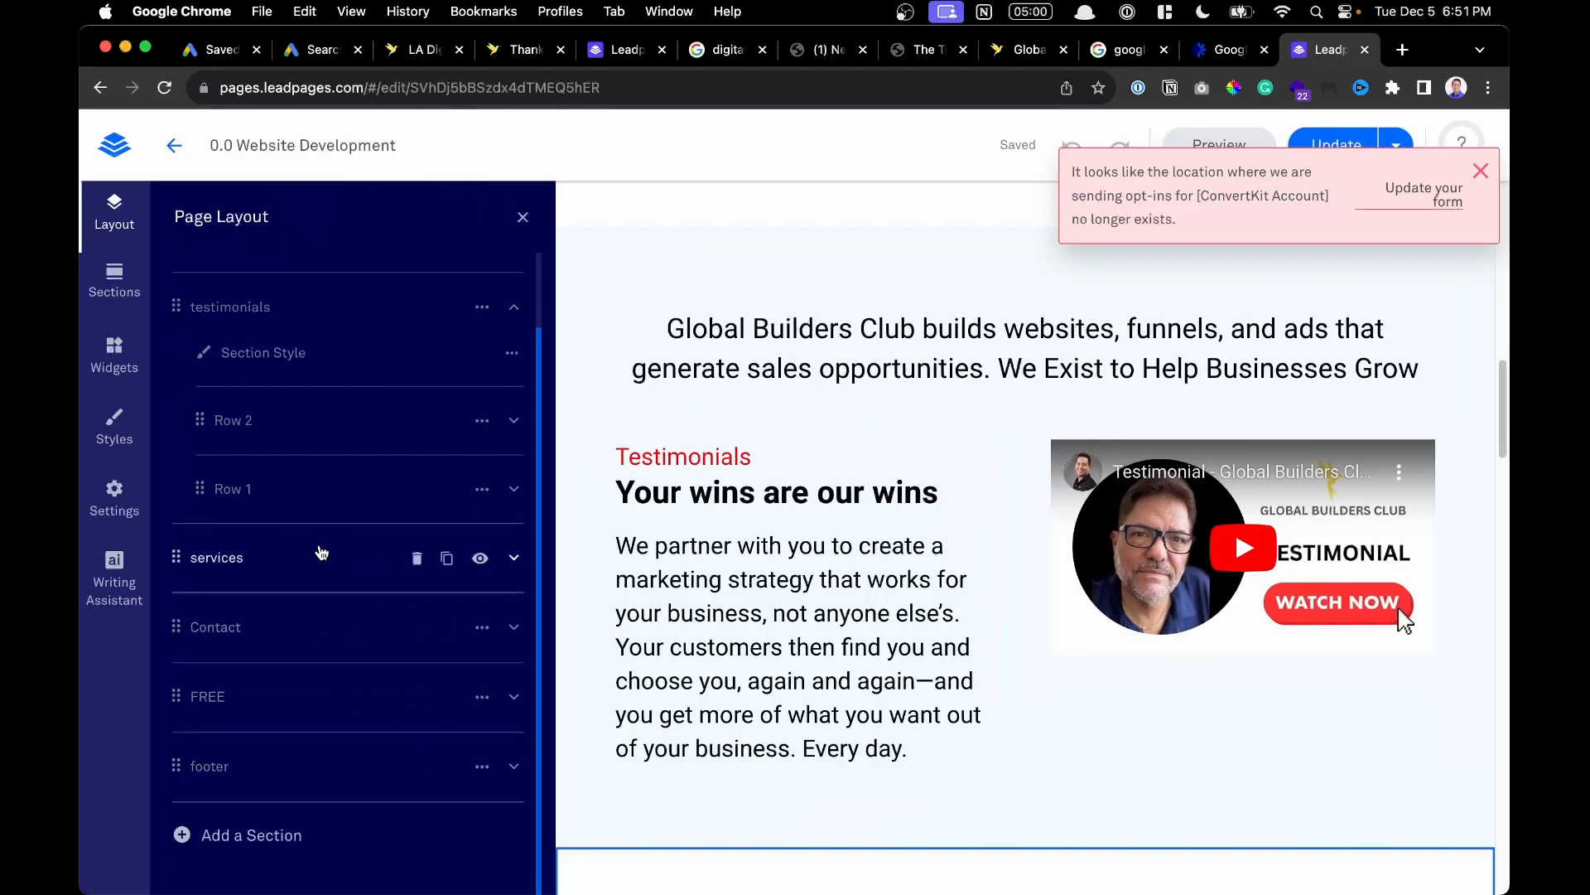
{"action": "scroll", "coordinate": [320, 555], "scroll_direction": "up", "scroll_amount": 1}
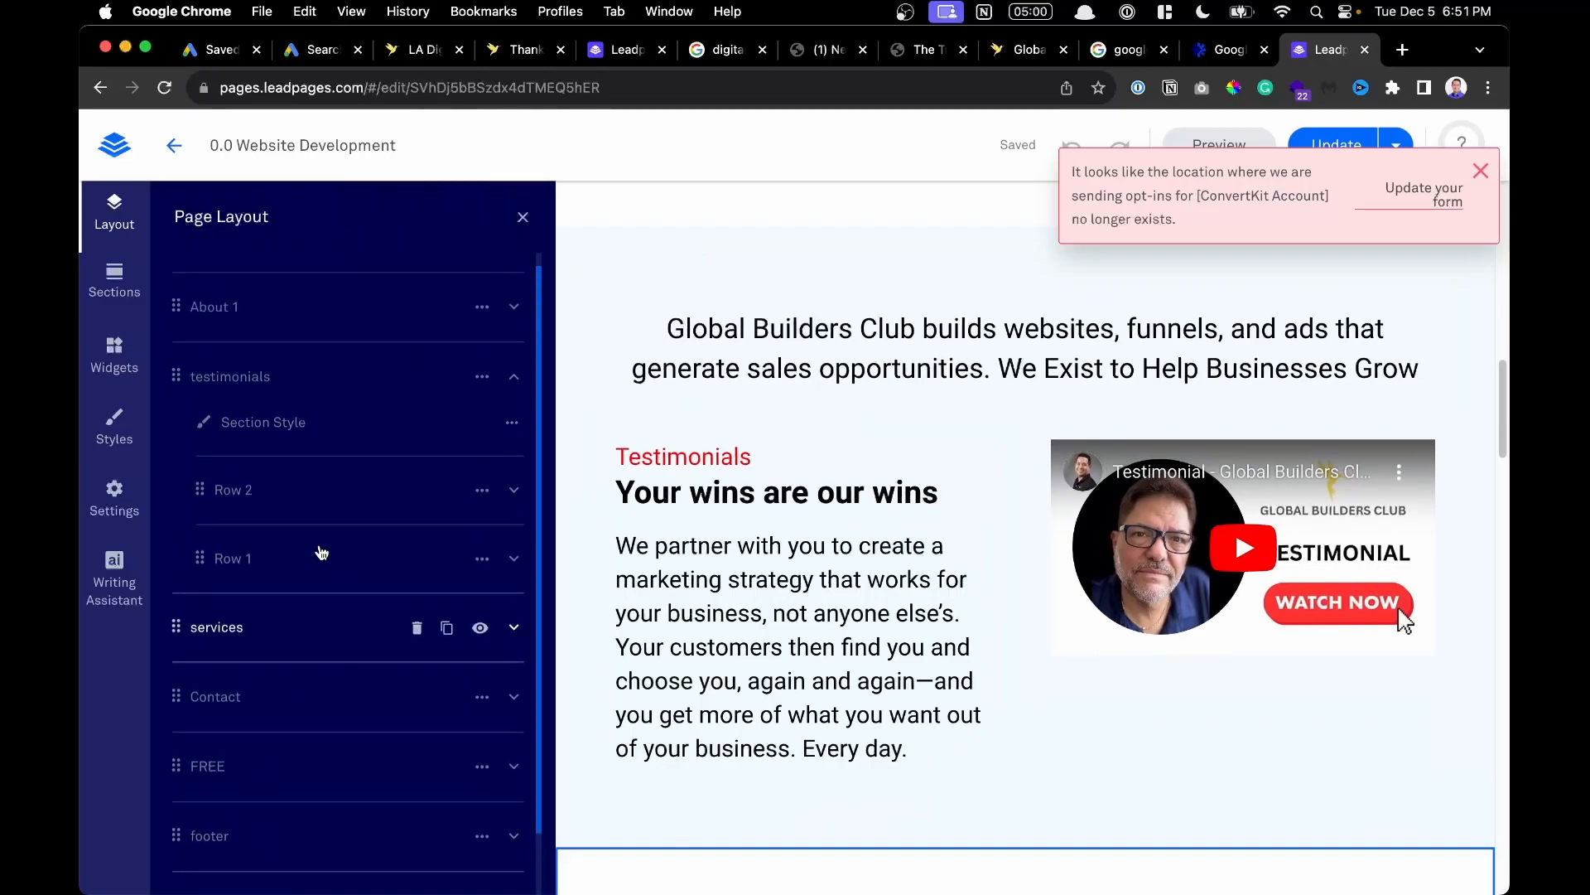
{"action": "left_click", "coordinate": [277, 376]}
{"action": "left_click_drag", "start_coordinate": [303, 377], "coordinate": [105, 367]}
{"action": "key", "text": "super+c"}
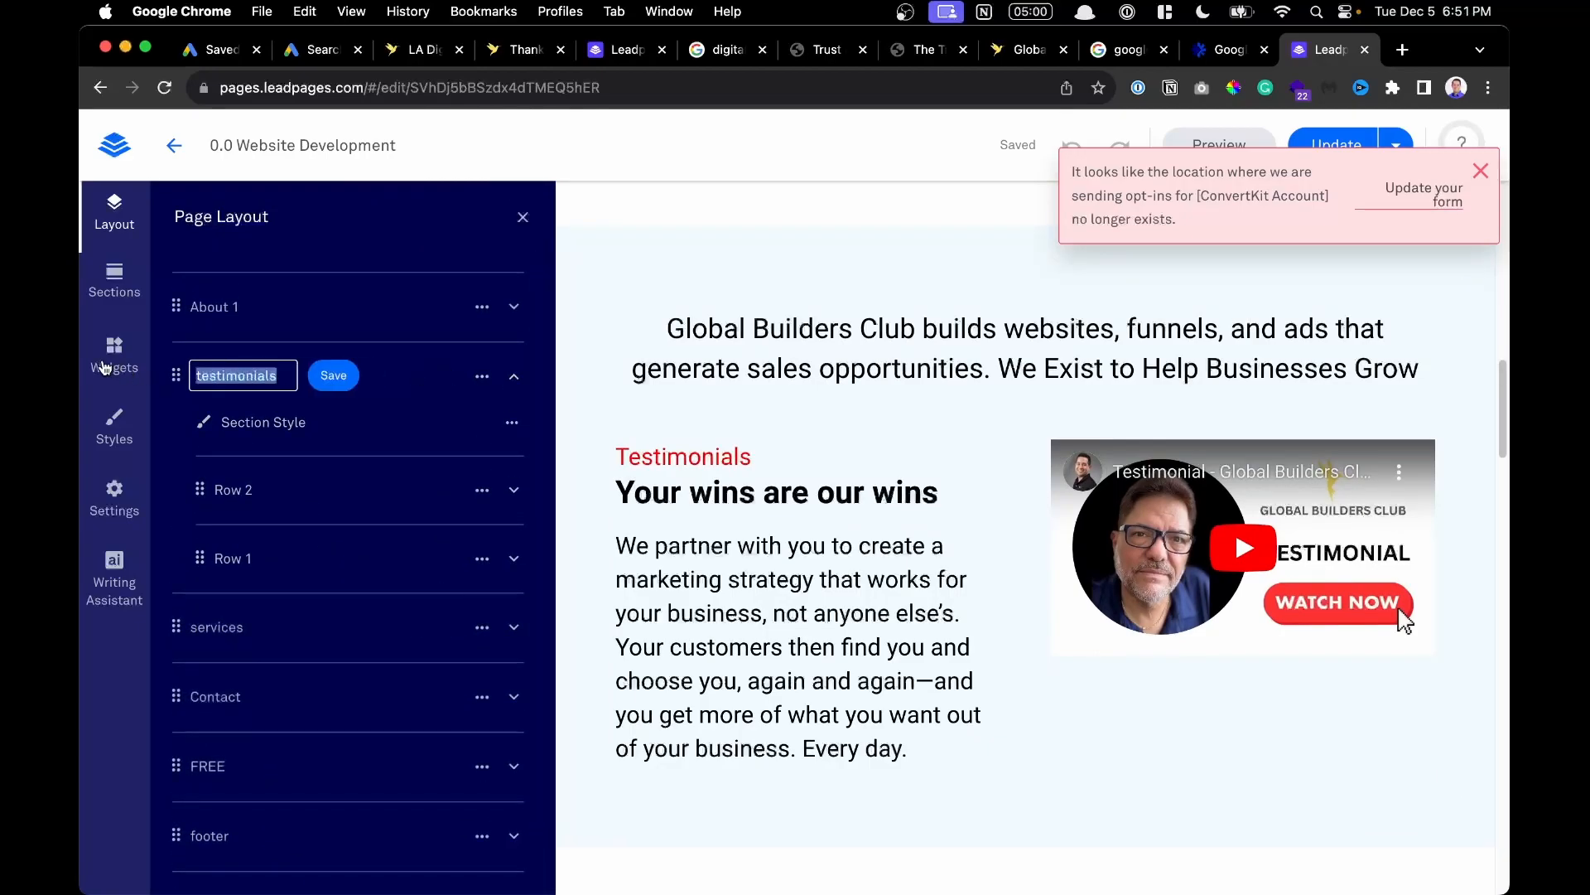
{"action": "left_click", "coordinate": [523, 219]}
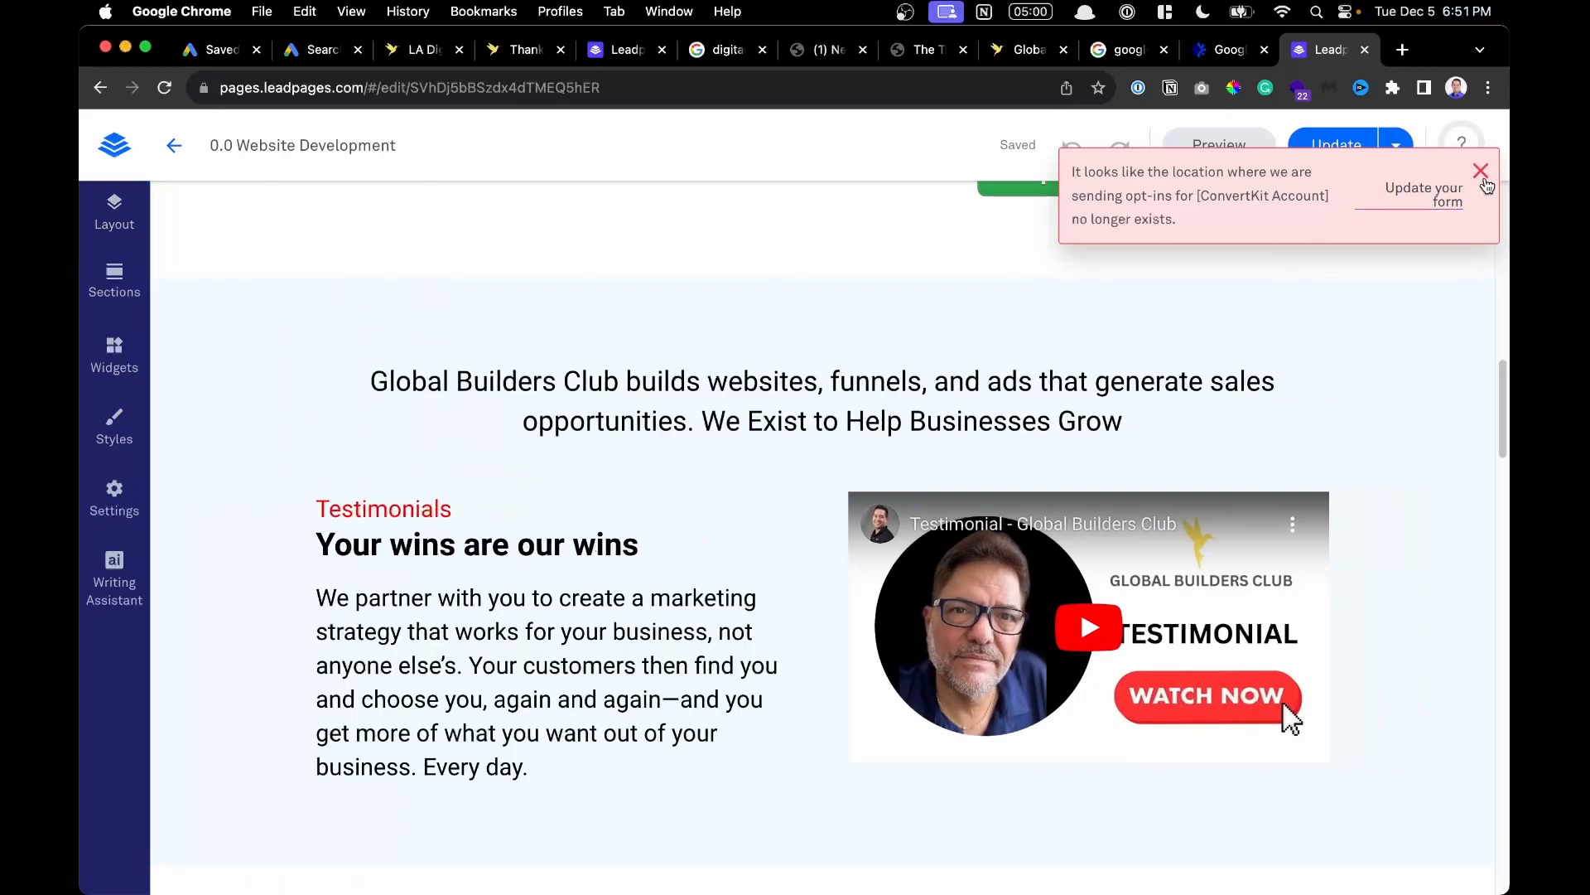
Dismiss the opt-in warning, open the published version of the landing page and close its Christmas discount banner.
{"action": "left_click", "coordinate": [1481, 171]}
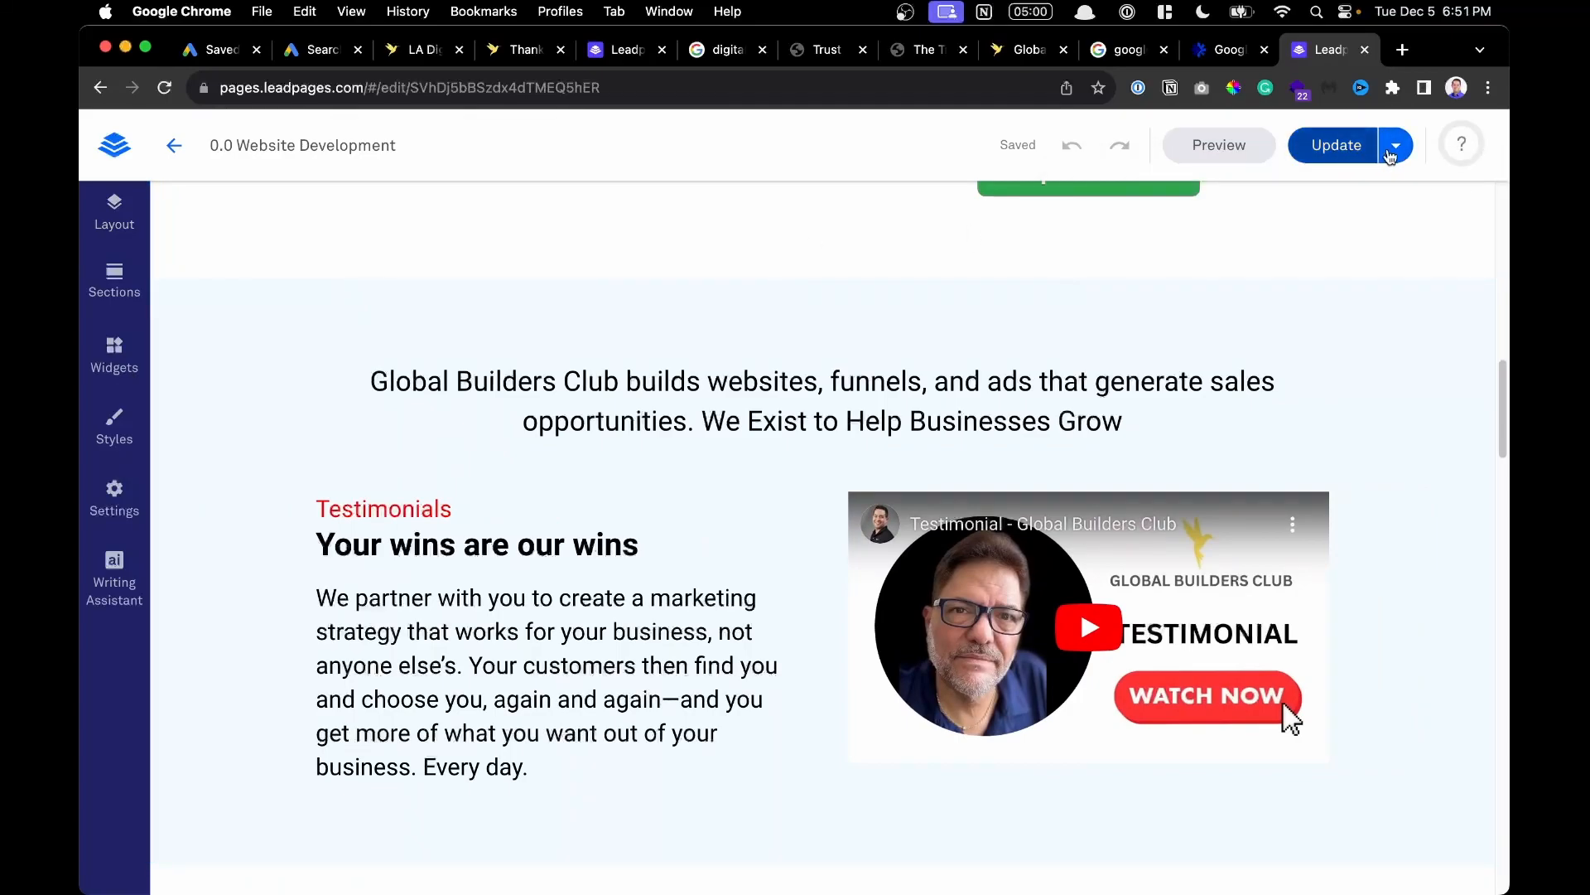
{"action": "left_click", "coordinate": [1398, 154]}
{"action": "left_click", "coordinate": [1314, 250]}
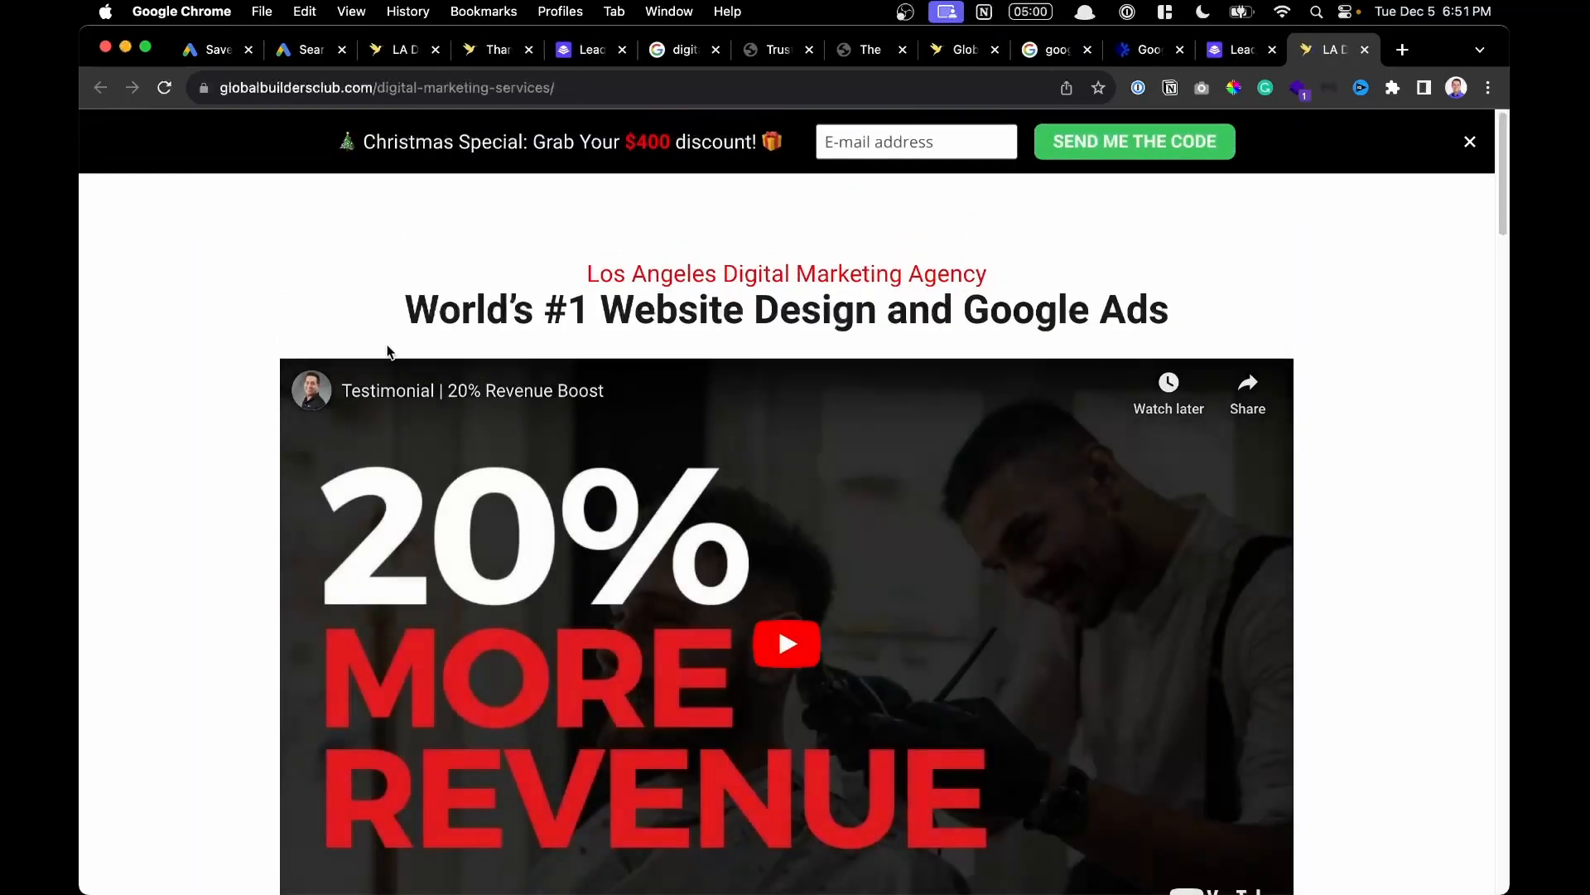
{"action": "left_click", "coordinate": [1468, 145]}
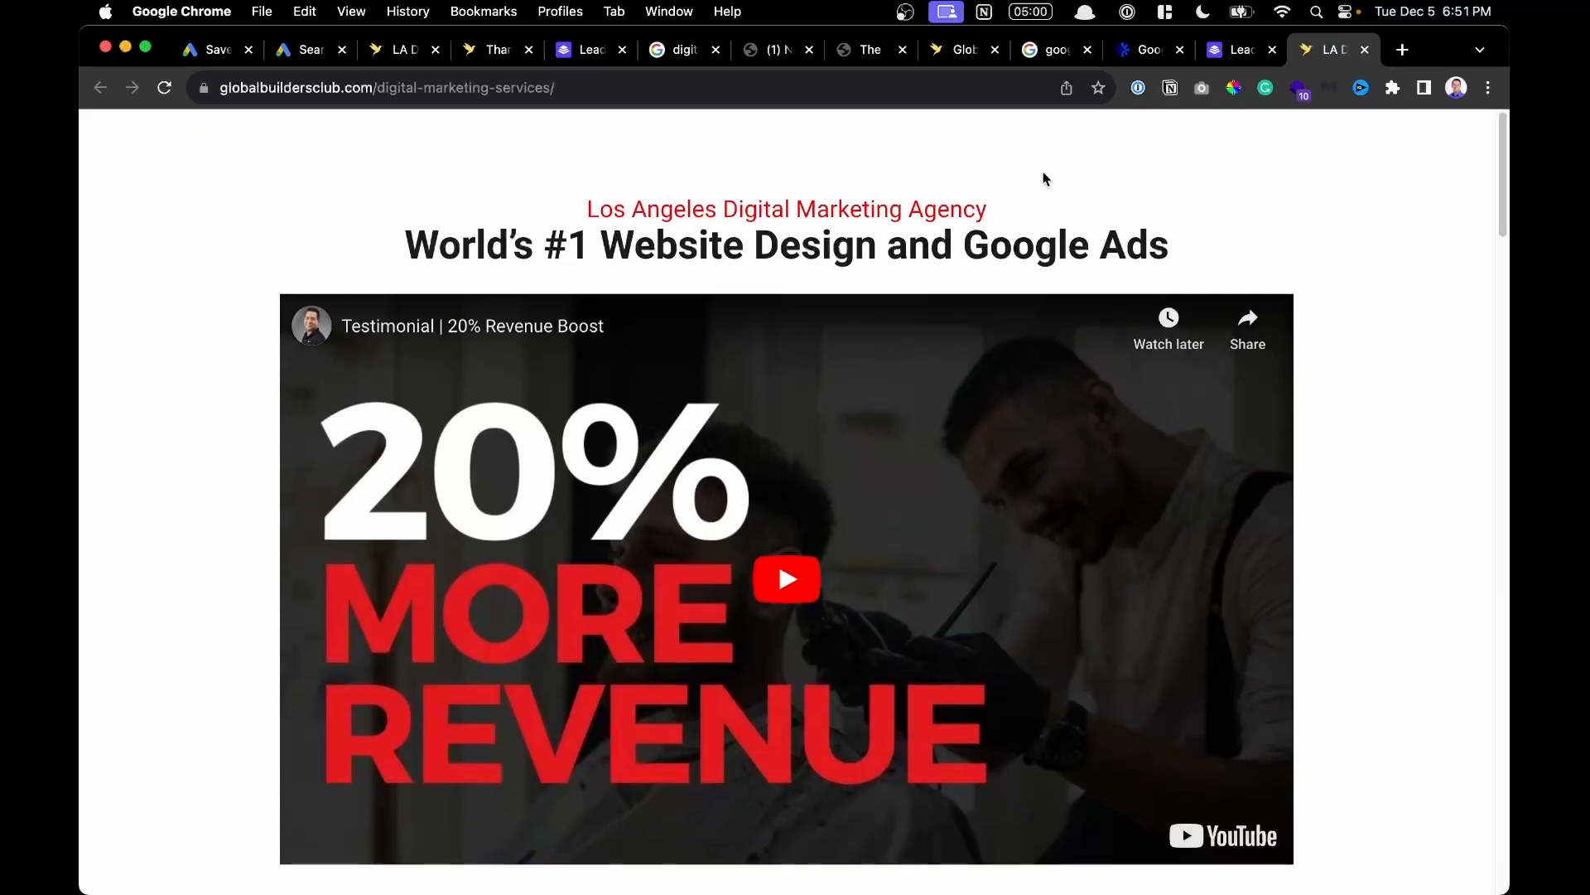
Append #testimonials to the live digital marketing services page address, load it and check the section it leads to.
{"action": "left_click", "coordinate": [583, 88]}
{"action": "left_click", "coordinate": [579, 88]}
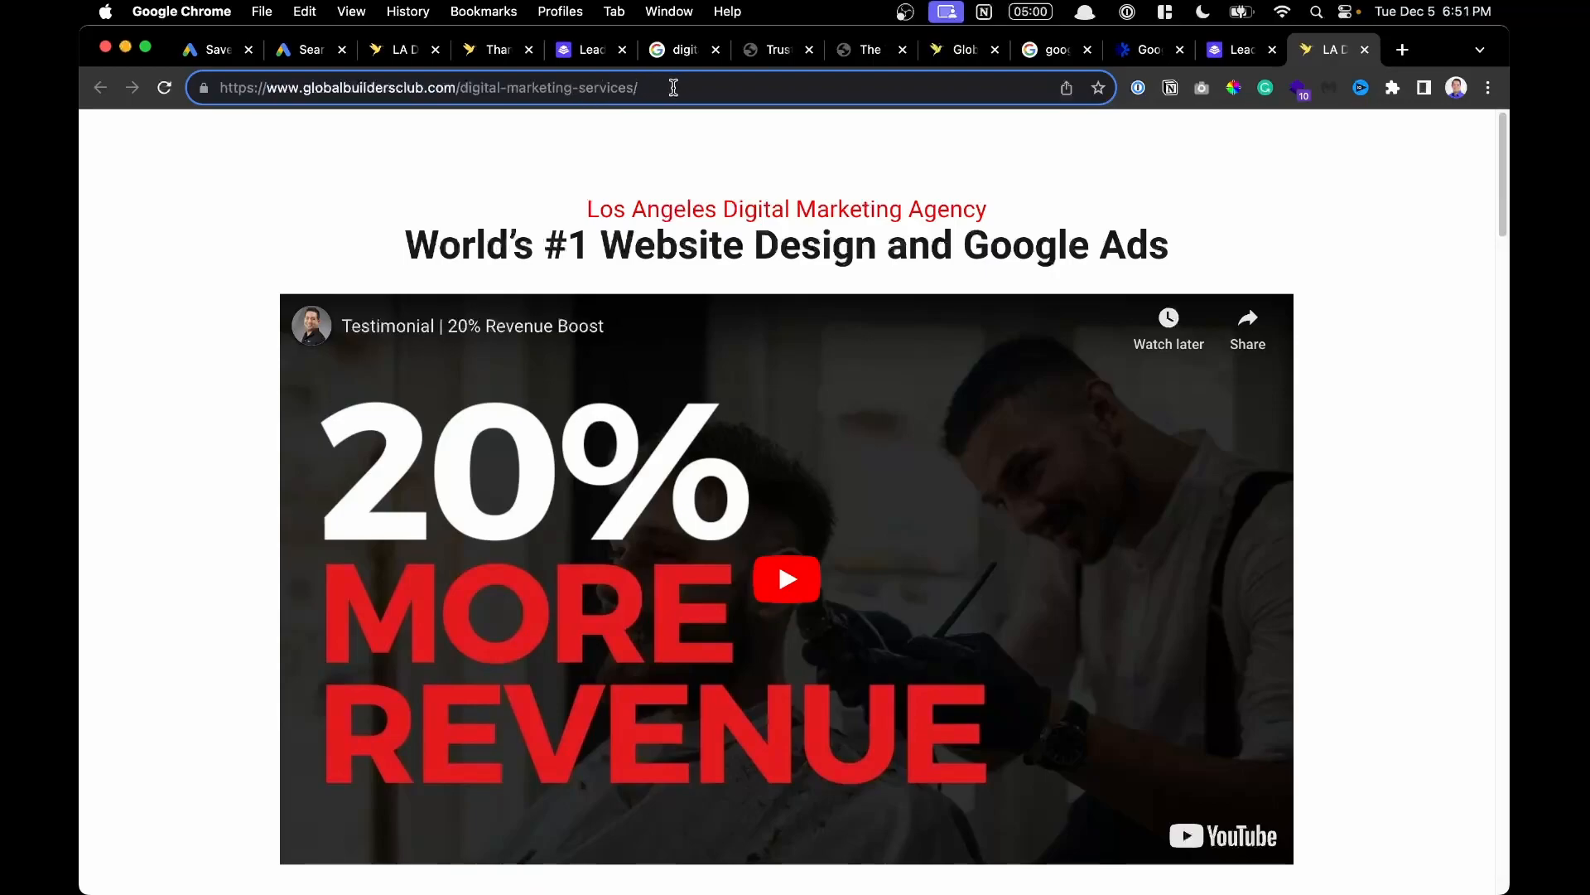
{"action": "type", "text": "#"}
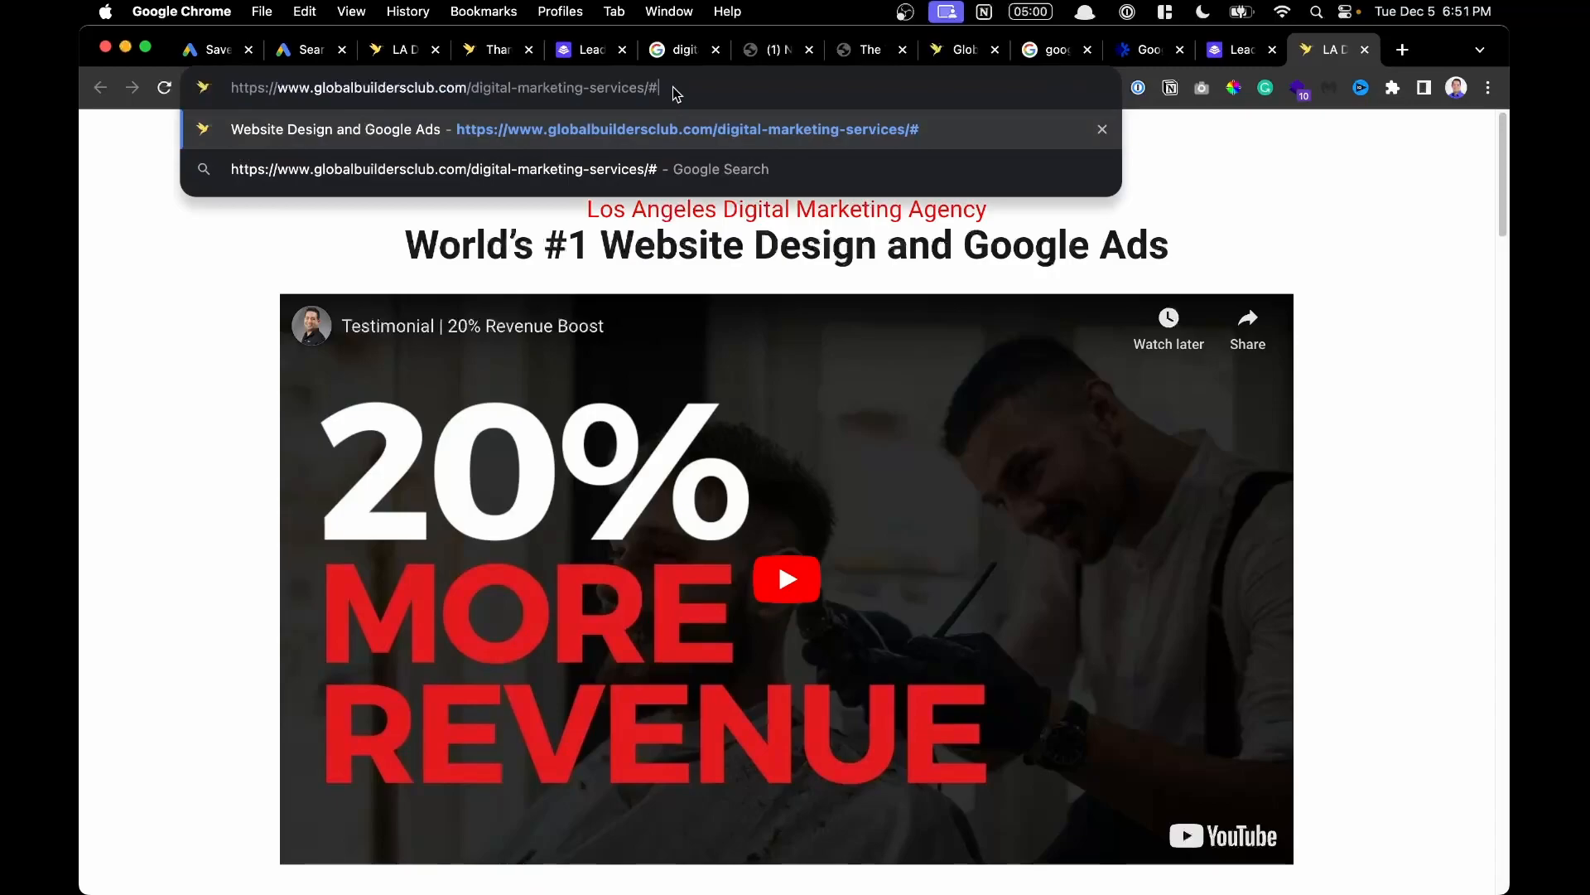
{"action": "key", "text": "super+v"}
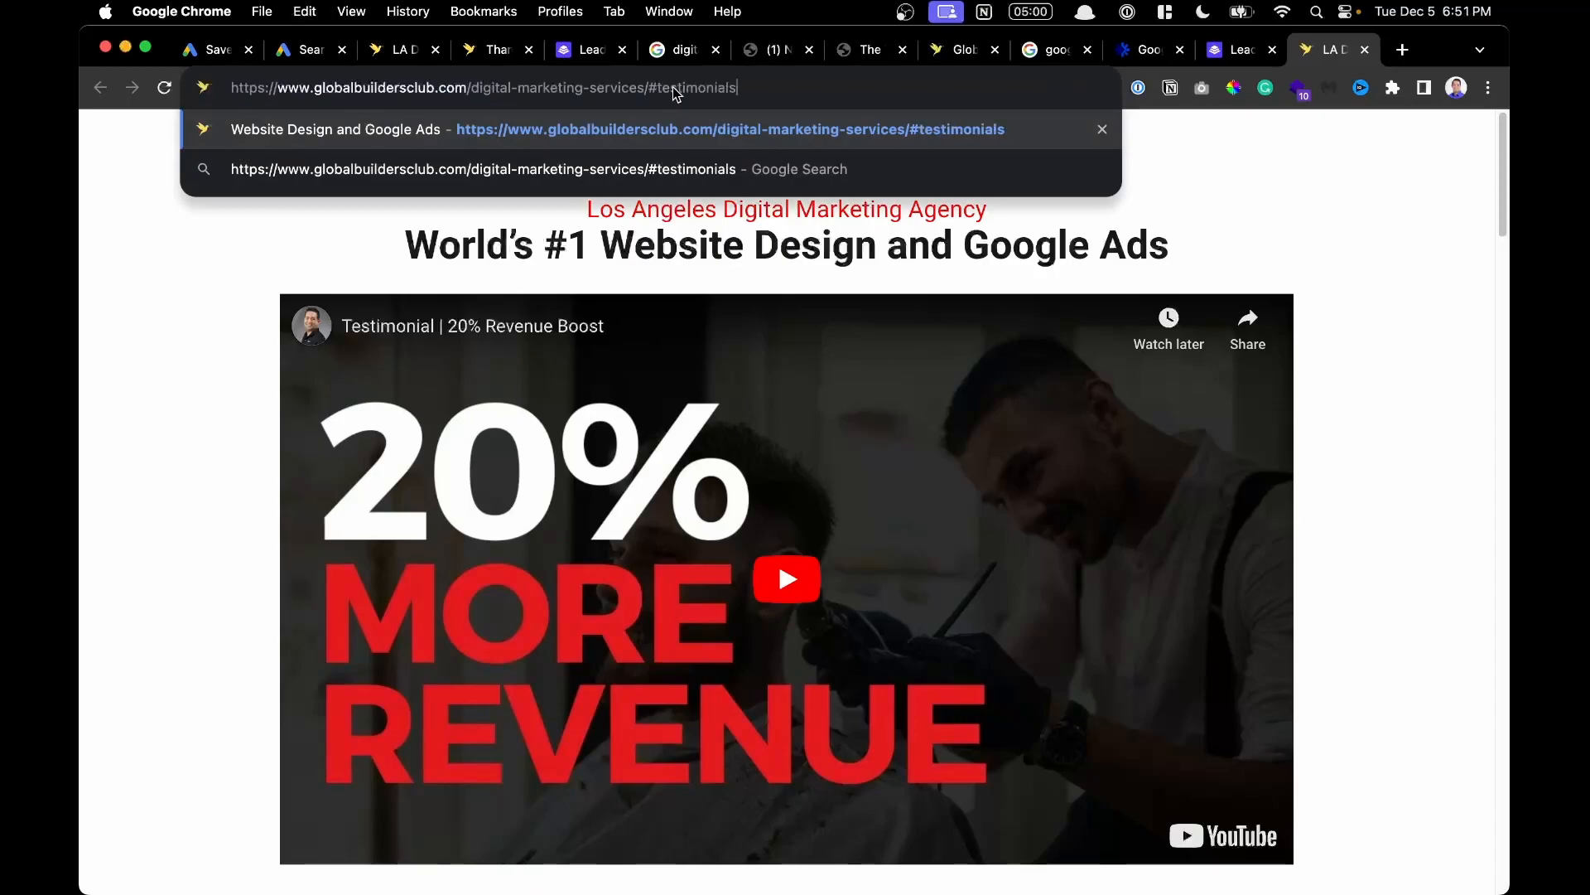
{"action": "left_click", "coordinate": [698, 90]}
{"action": "left_click_drag", "start_coordinate": [627, 89], "coordinate": [733, 82]}
{"action": "left_click", "coordinate": [731, 77]}
{"action": "key", "text": "super+a"}
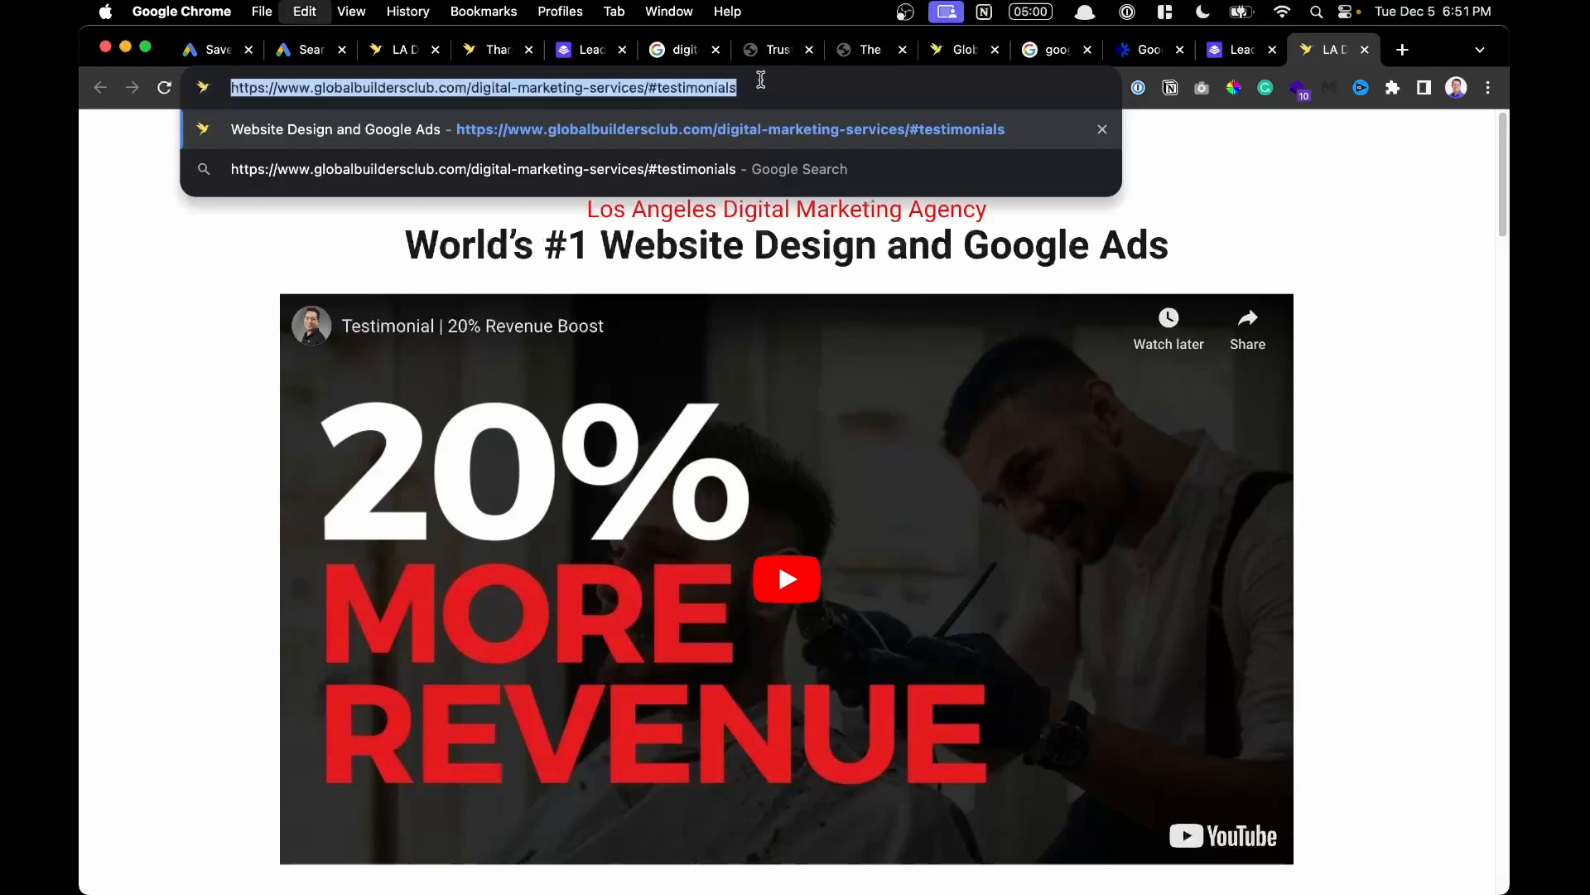
{"action": "key", "text": "Return"}
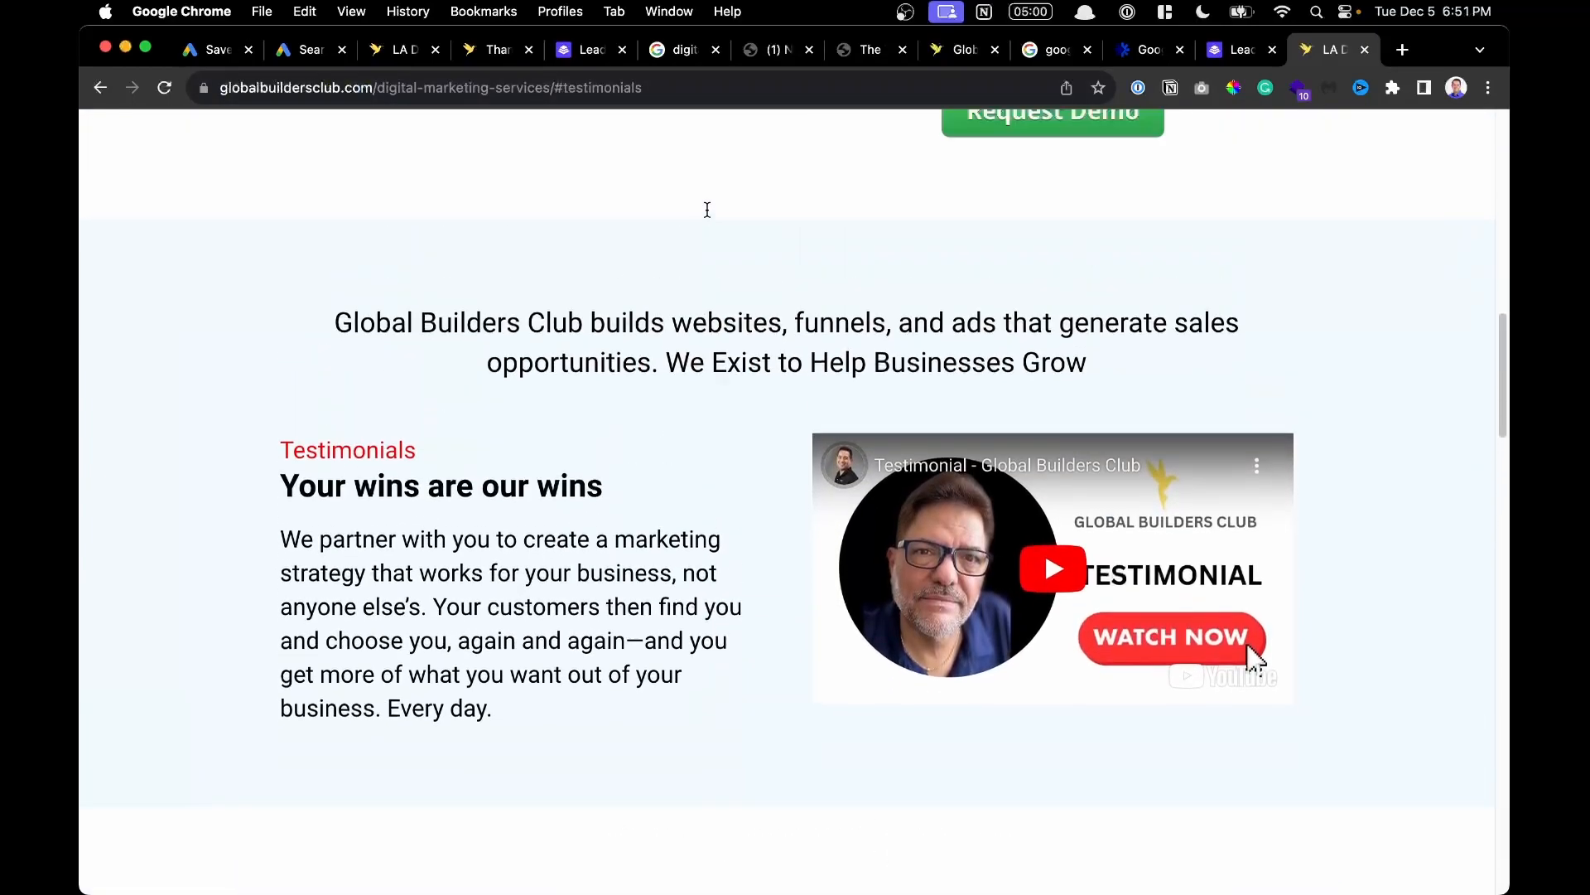
{"action": "scroll", "coordinate": [707, 212], "scroll_direction": "down", "scroll_amount": 10}
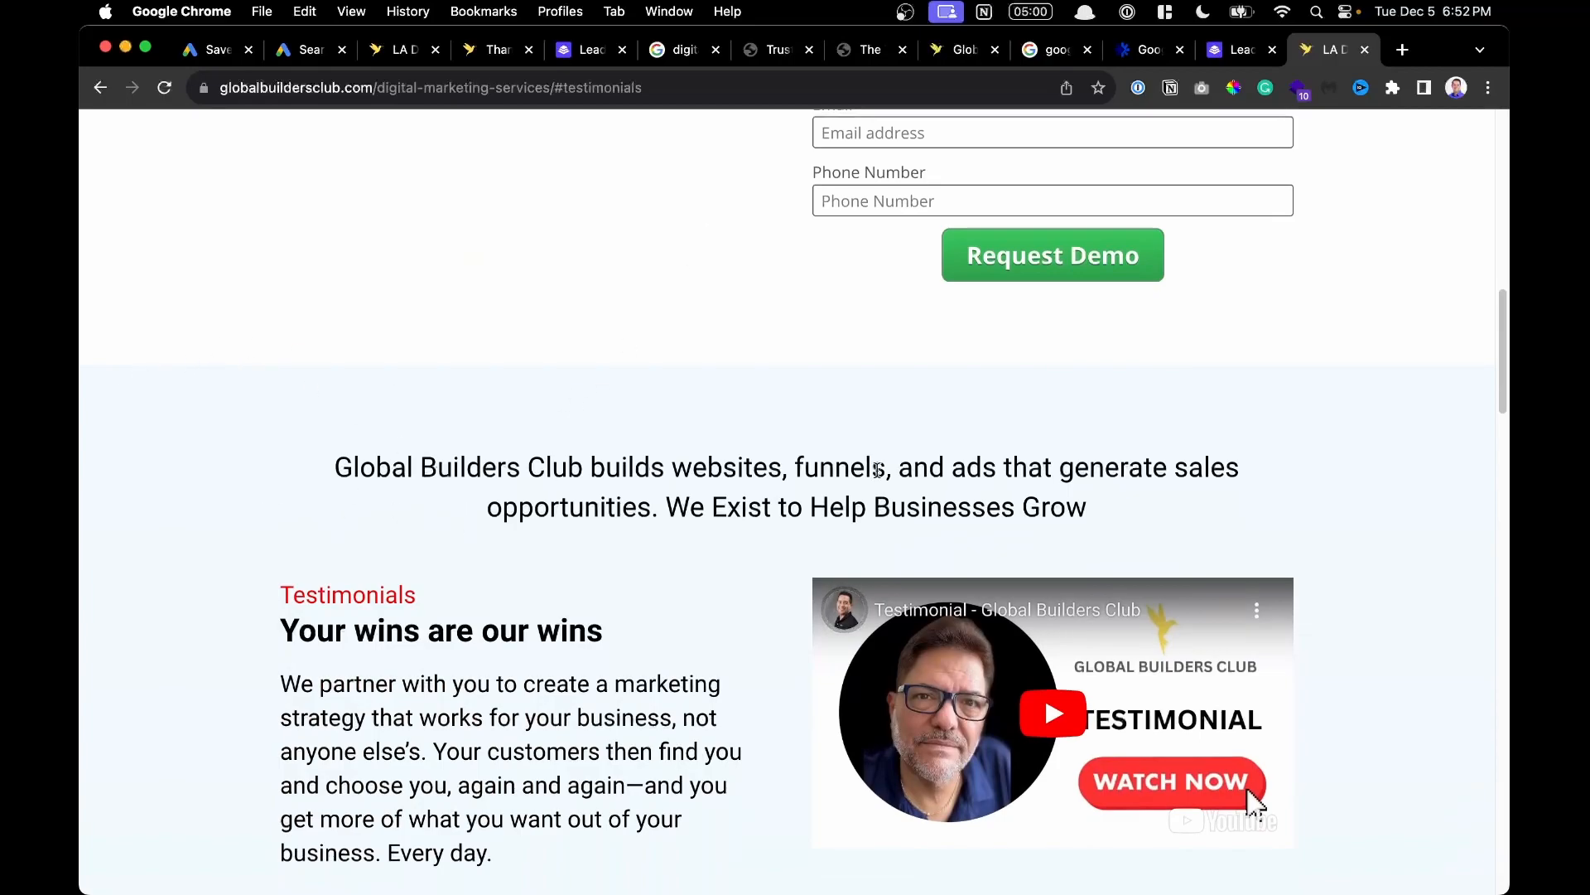
{"action": "scroll", "coordinate": [843, 447], "scroll_direction": "down", "scroll_amount": 2}
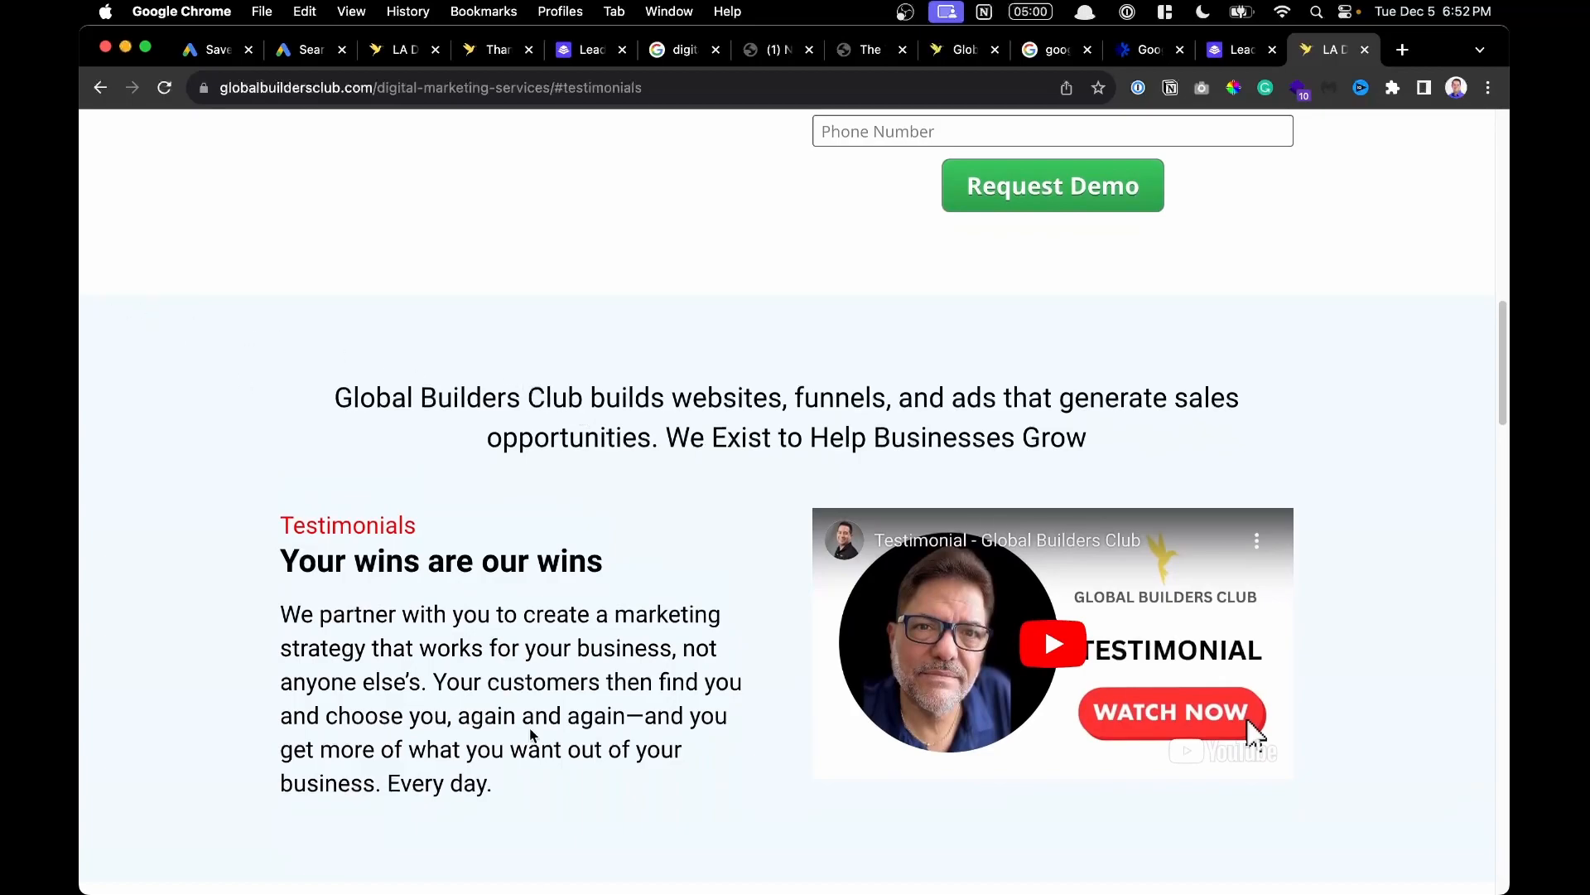
Copy the full #testimonials address of the live page, reload it to test the anchor and close the discount banner.
{"action": "left_click", "coordinate": [1240, 49]}
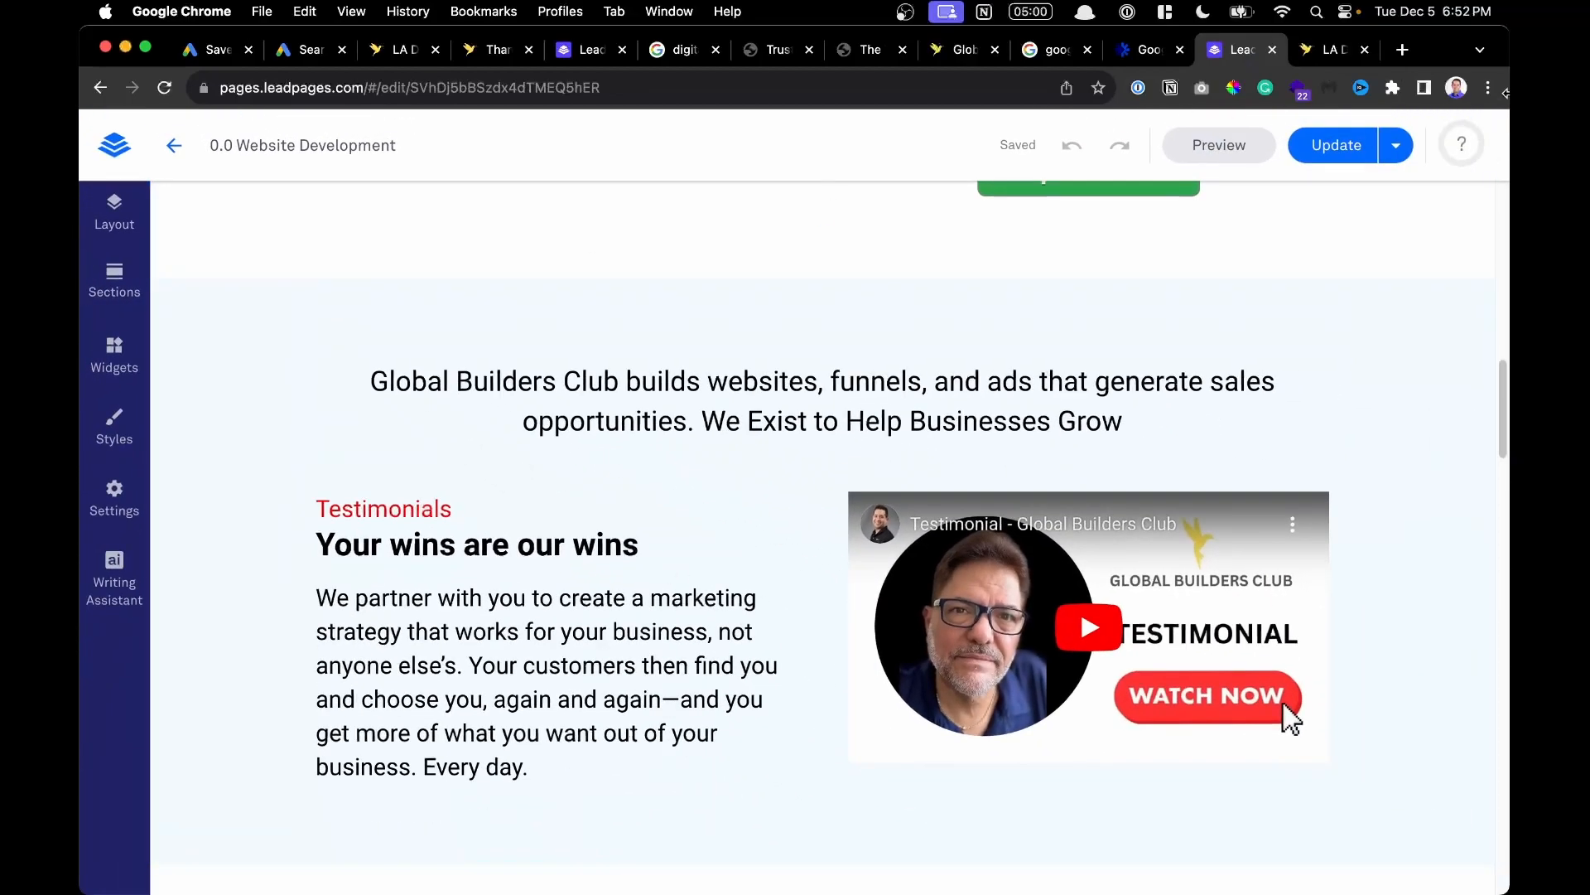
{"action": "left_click", "coordinate": [1324, 53]}
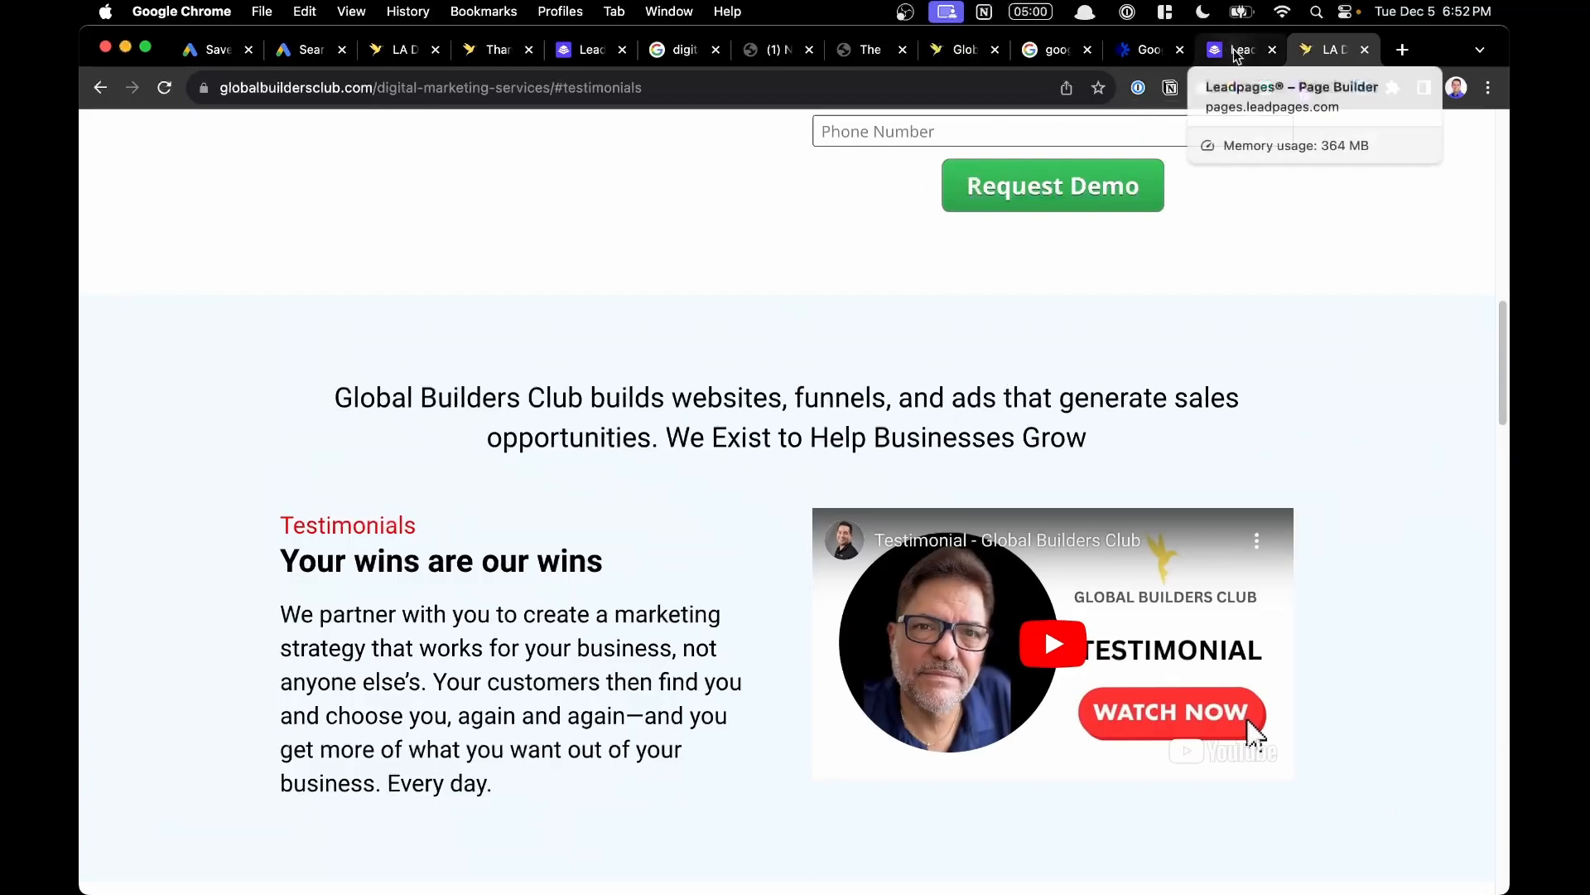
{"action": "left_click", "coordinate": [497, 91]}
{"action": "key", "text": "super+c"}
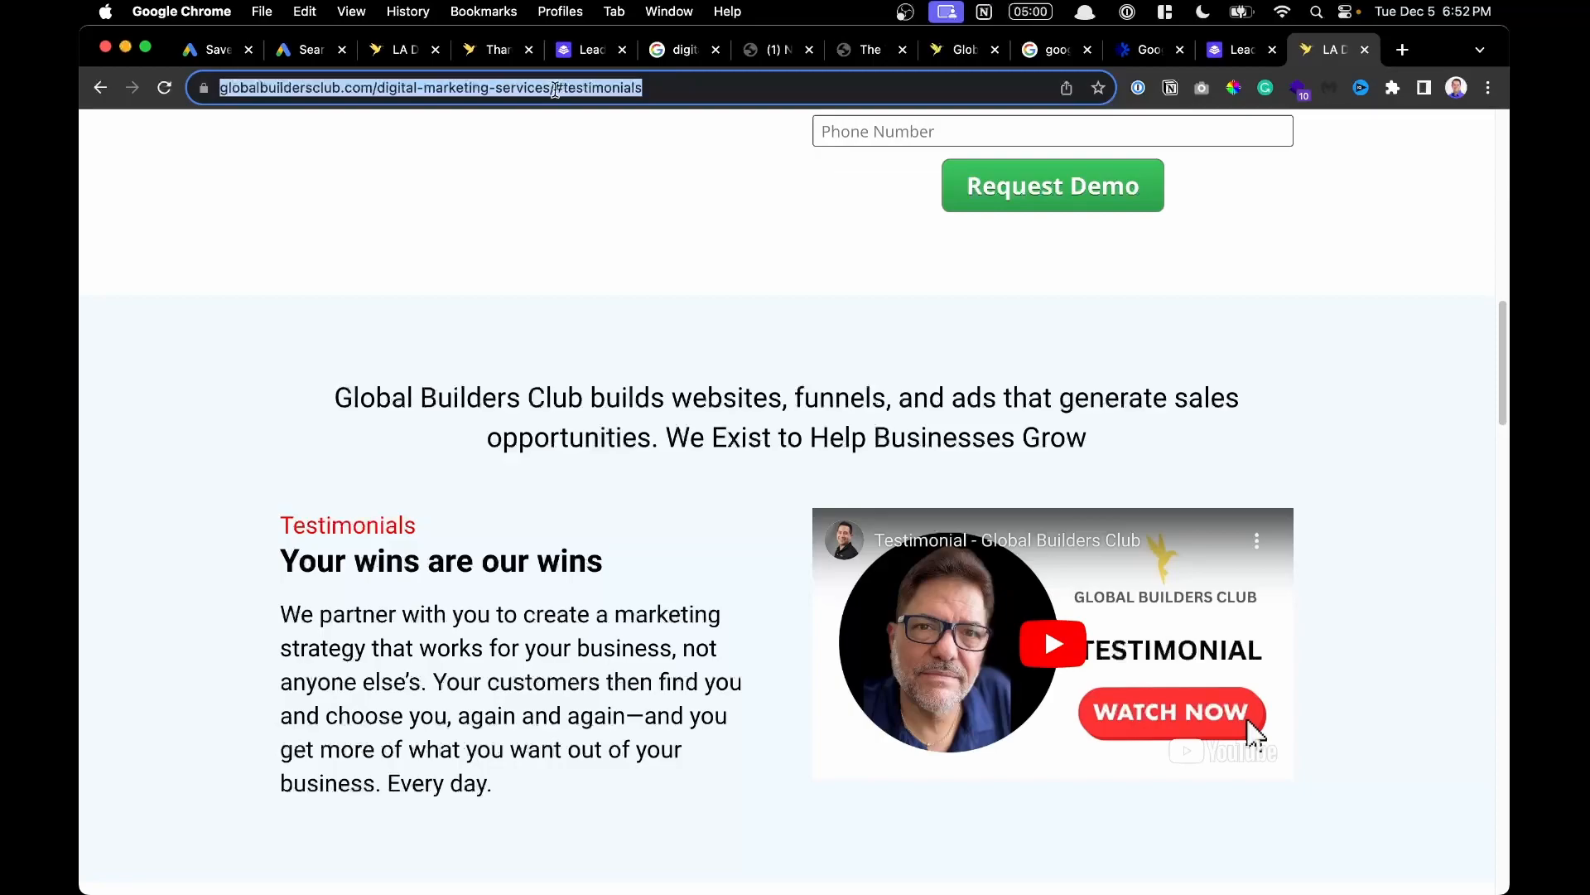
{"action": "left_click", "coordinate": [642, 85]}
{"action": "key", "text": "Return"}
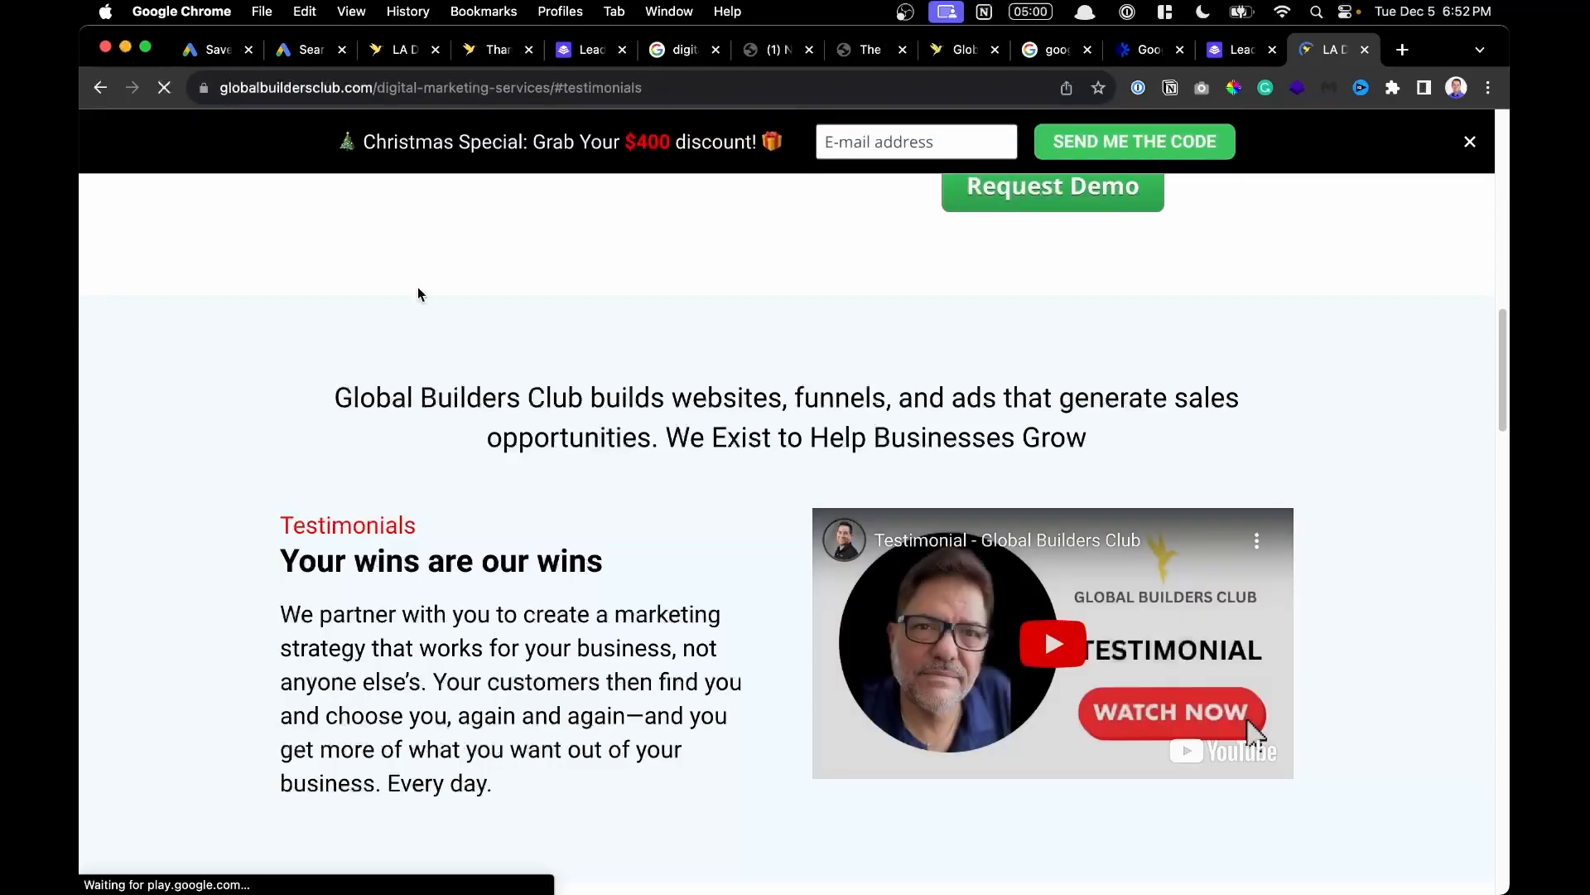
{"action": "left_click", "coordinate": [1471, 139]}
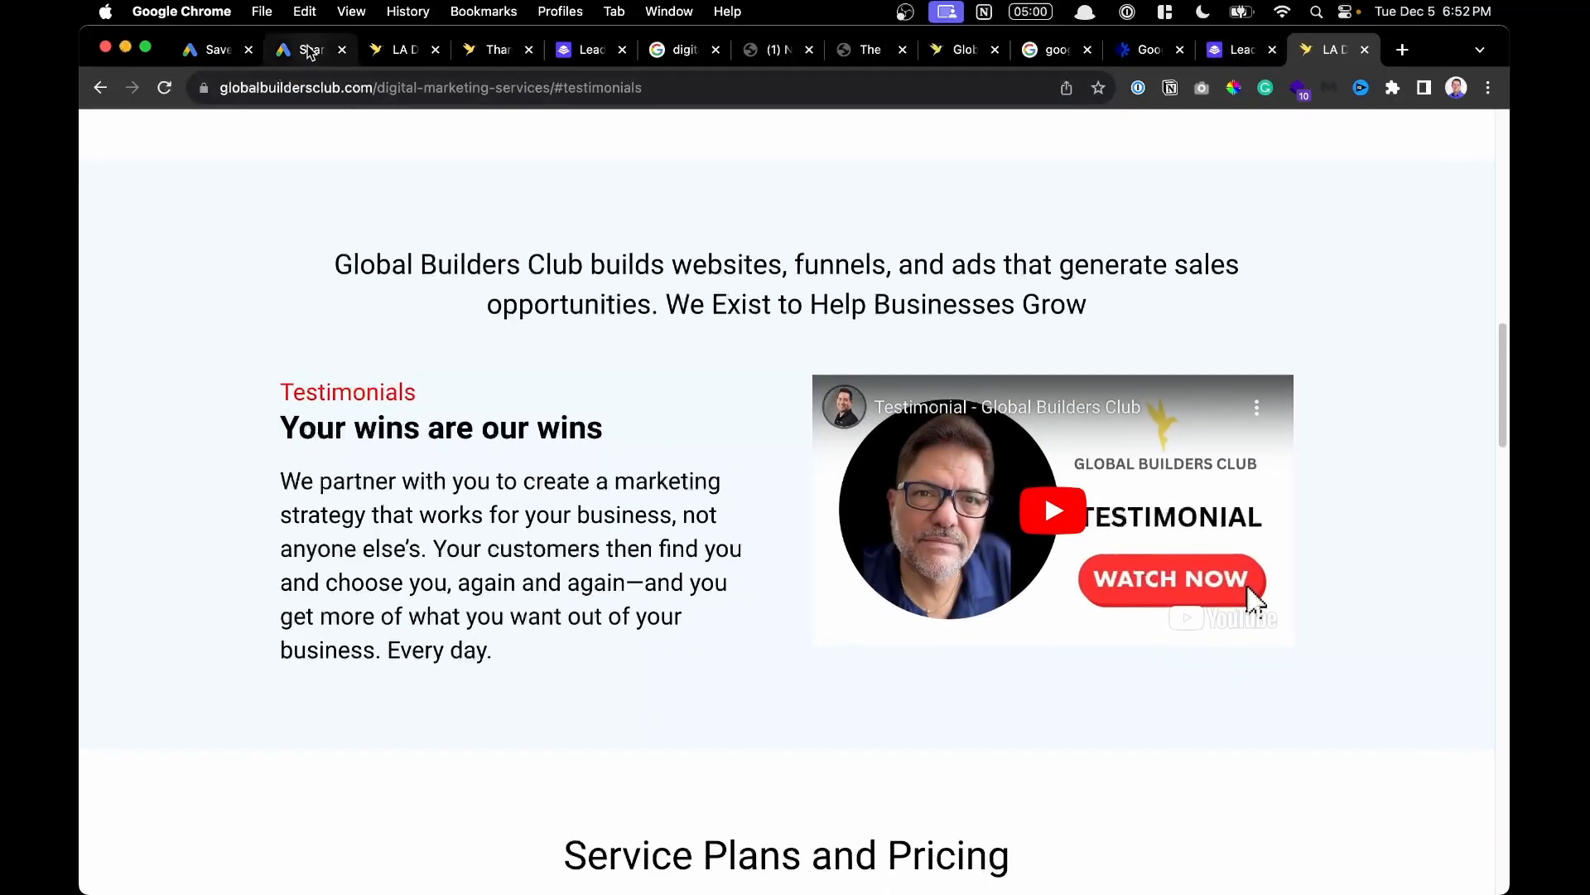
Switch to the Google Ads sitelink form and set the first sitelink's text to "Testimonials".
{"action": "left_click", "coordinate": [309, 51]}
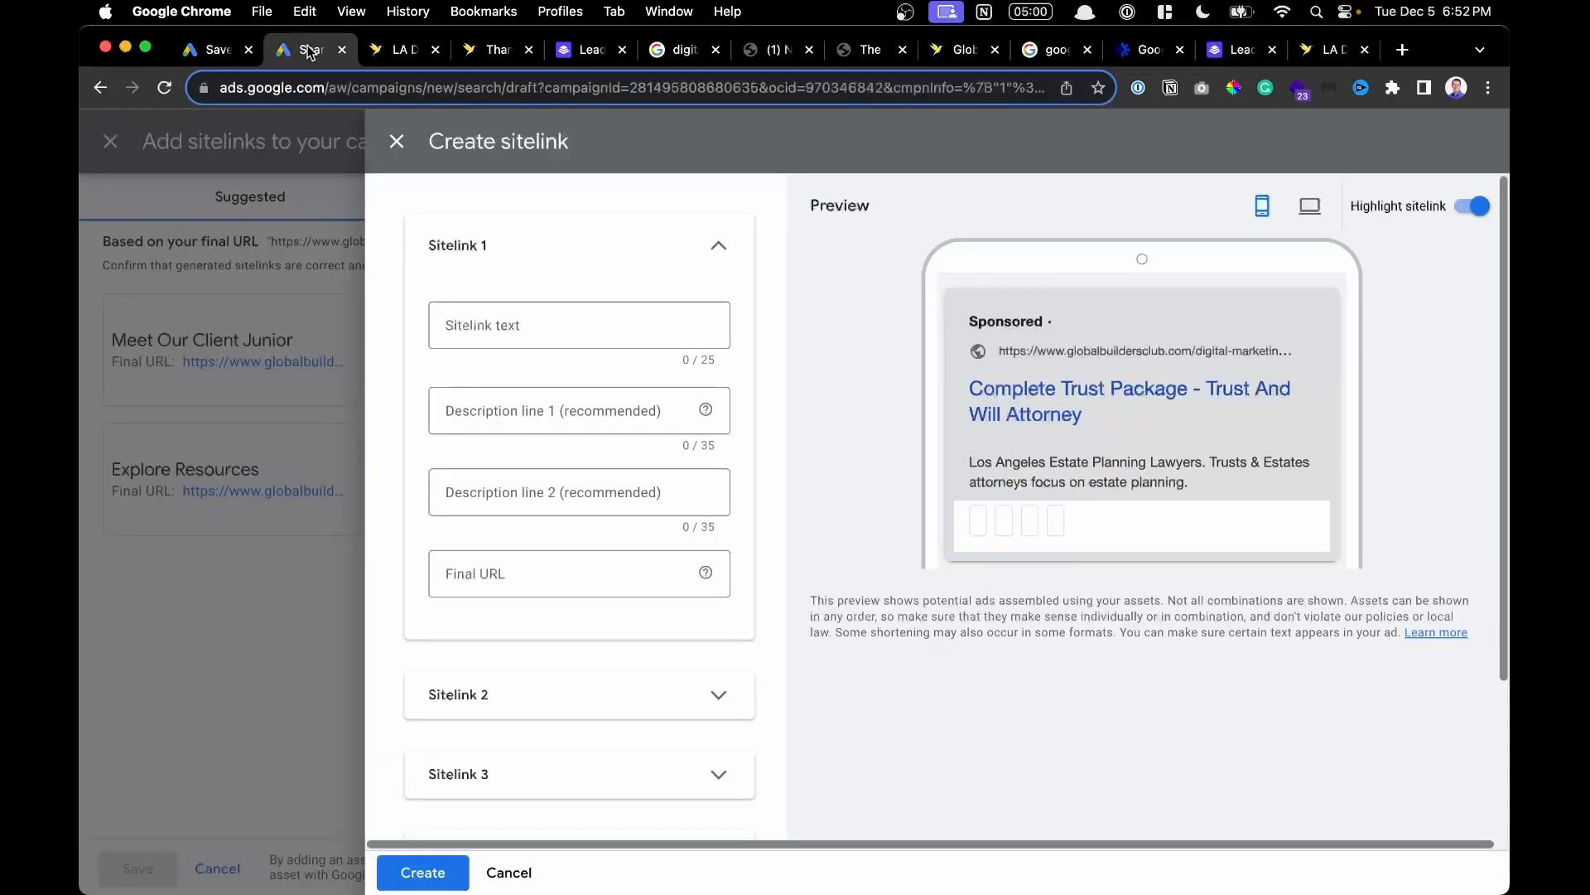
{"action": "left_click", "coordinate": [517, 324]}
{"action": "type", "text": "Tes"}
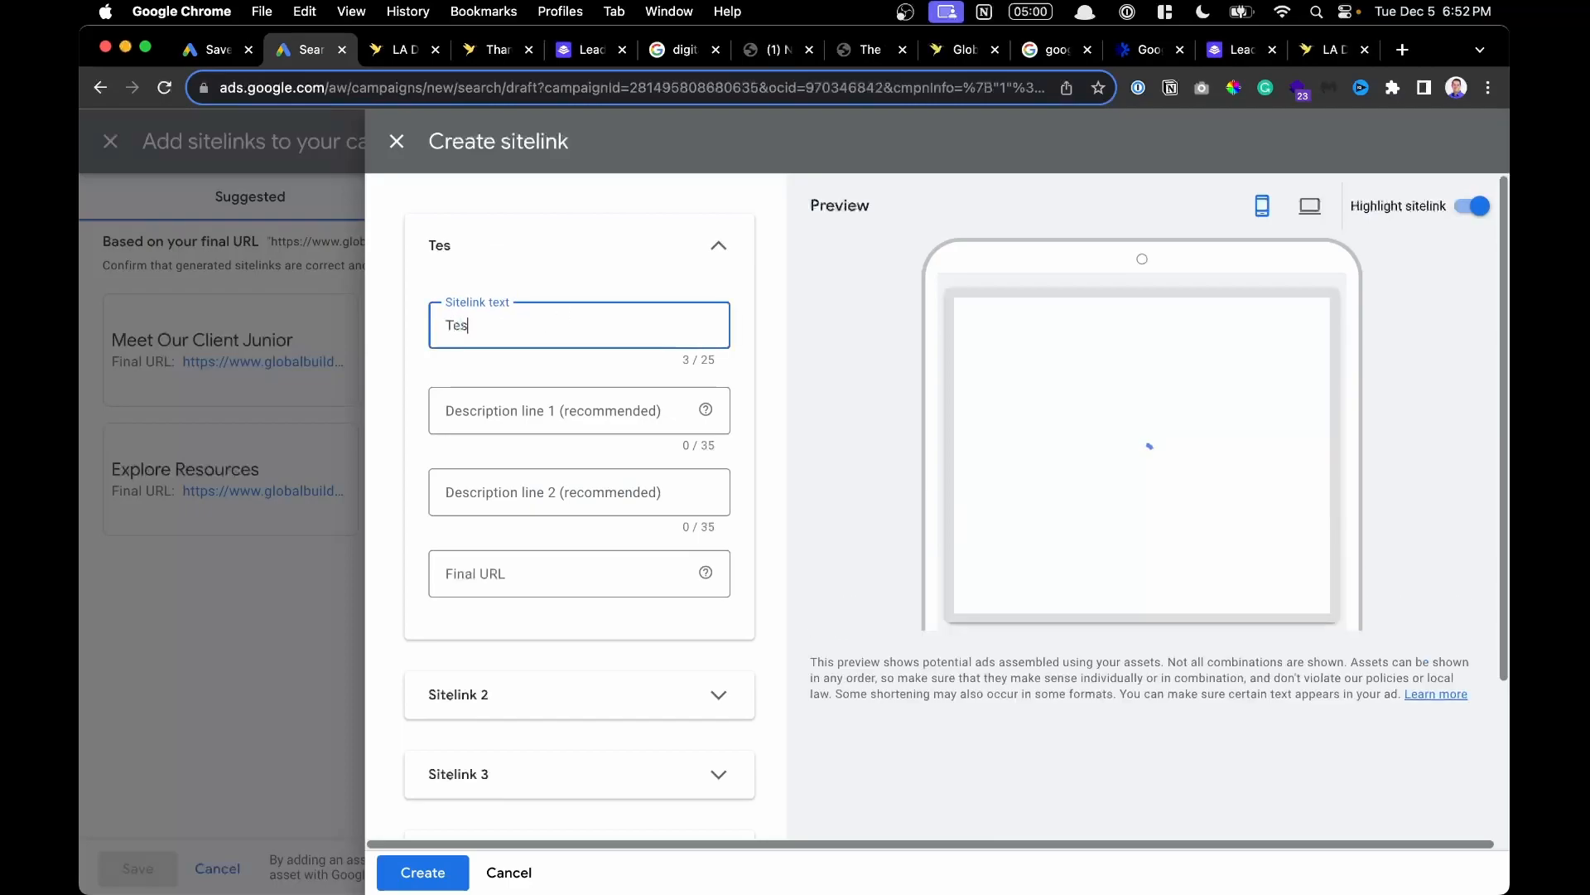
{"action": "type", "text": "timonials"}
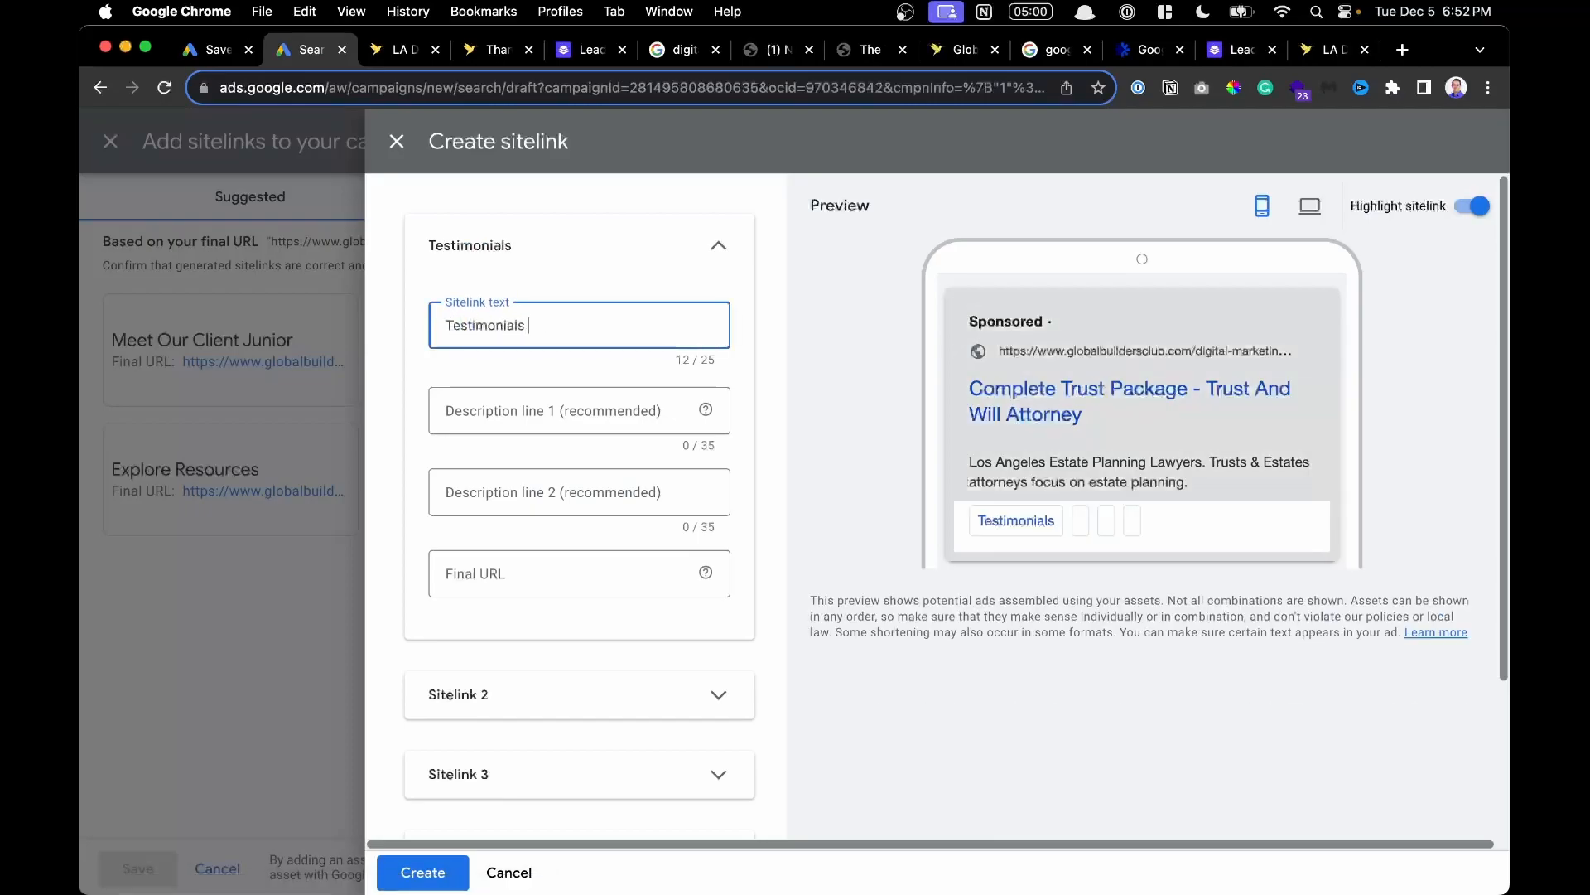
Enter "Check out Our 5 star reviews" as description line 1 of the Testimonials sitelink.
{"action": "left_click", "coordinate": [493, 398]}
{"action": "type", "text": "C"}
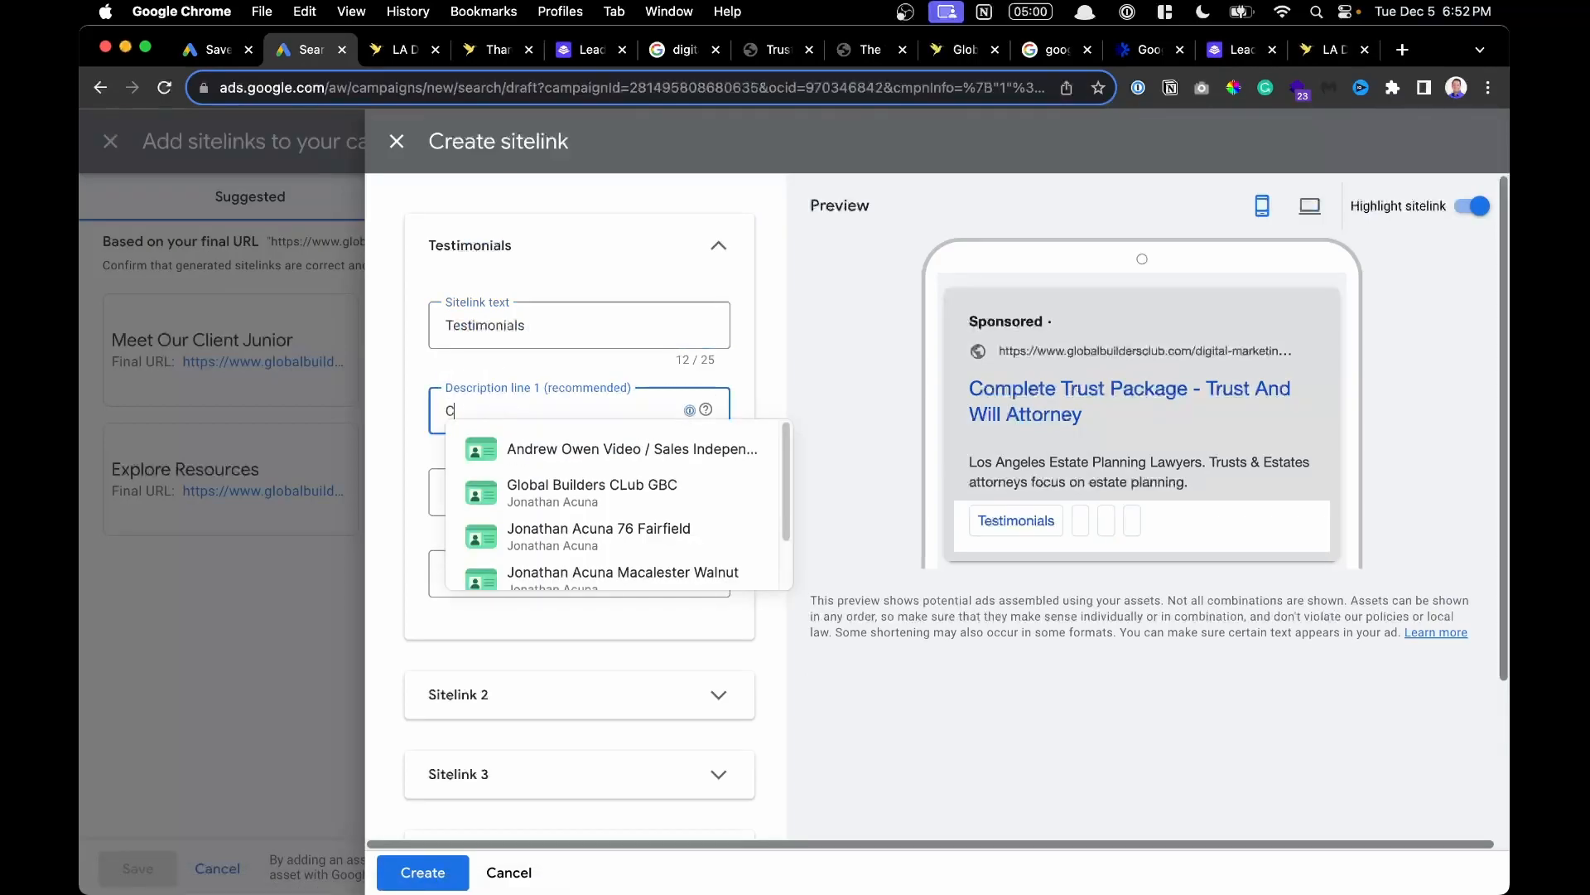
{"action": "type", "text": "heck out Our "}
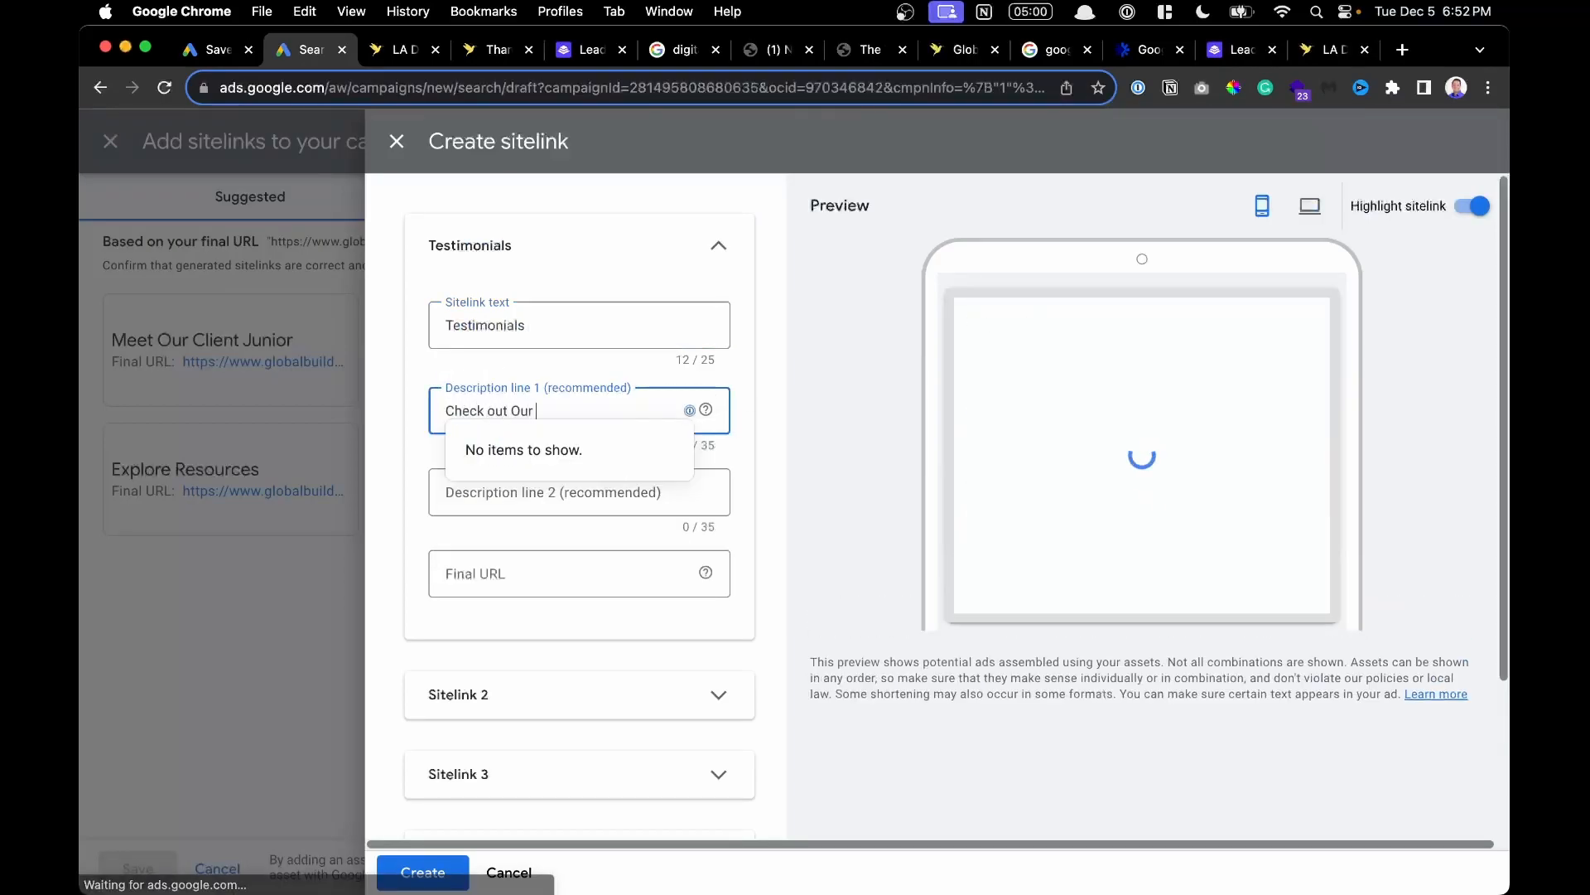
{"action": "type", "text": "5 star w"}
{"action": "key", "text": "BackSpace"}
{"action": "key", "text": "BackSpace"}
{"action": "key", "text": "BackSpace"}
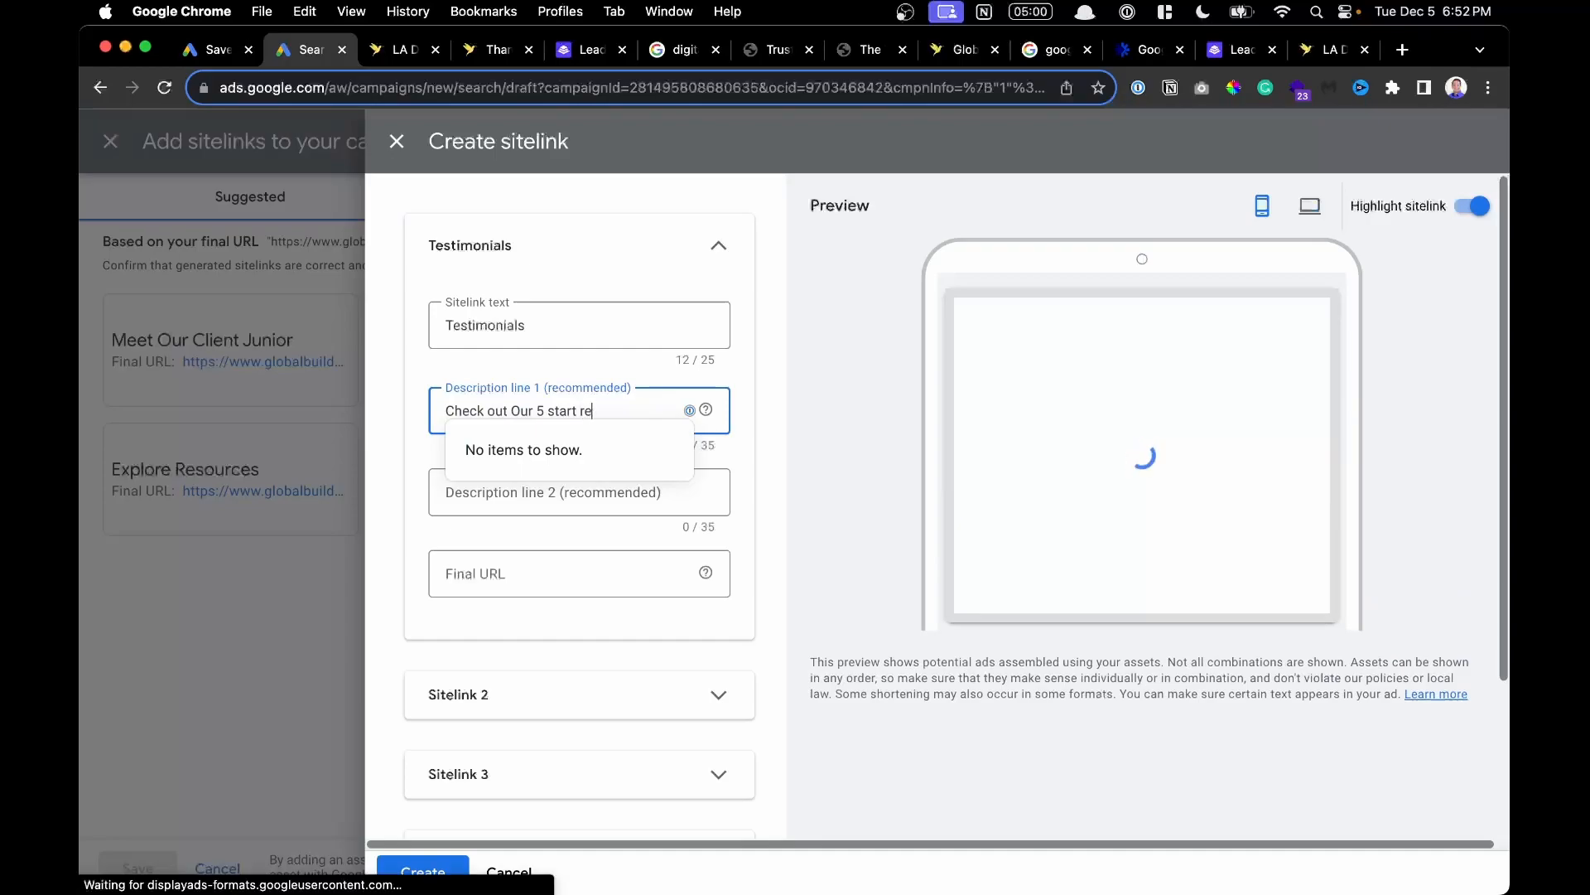
{"action": "type", "text": "r review"}
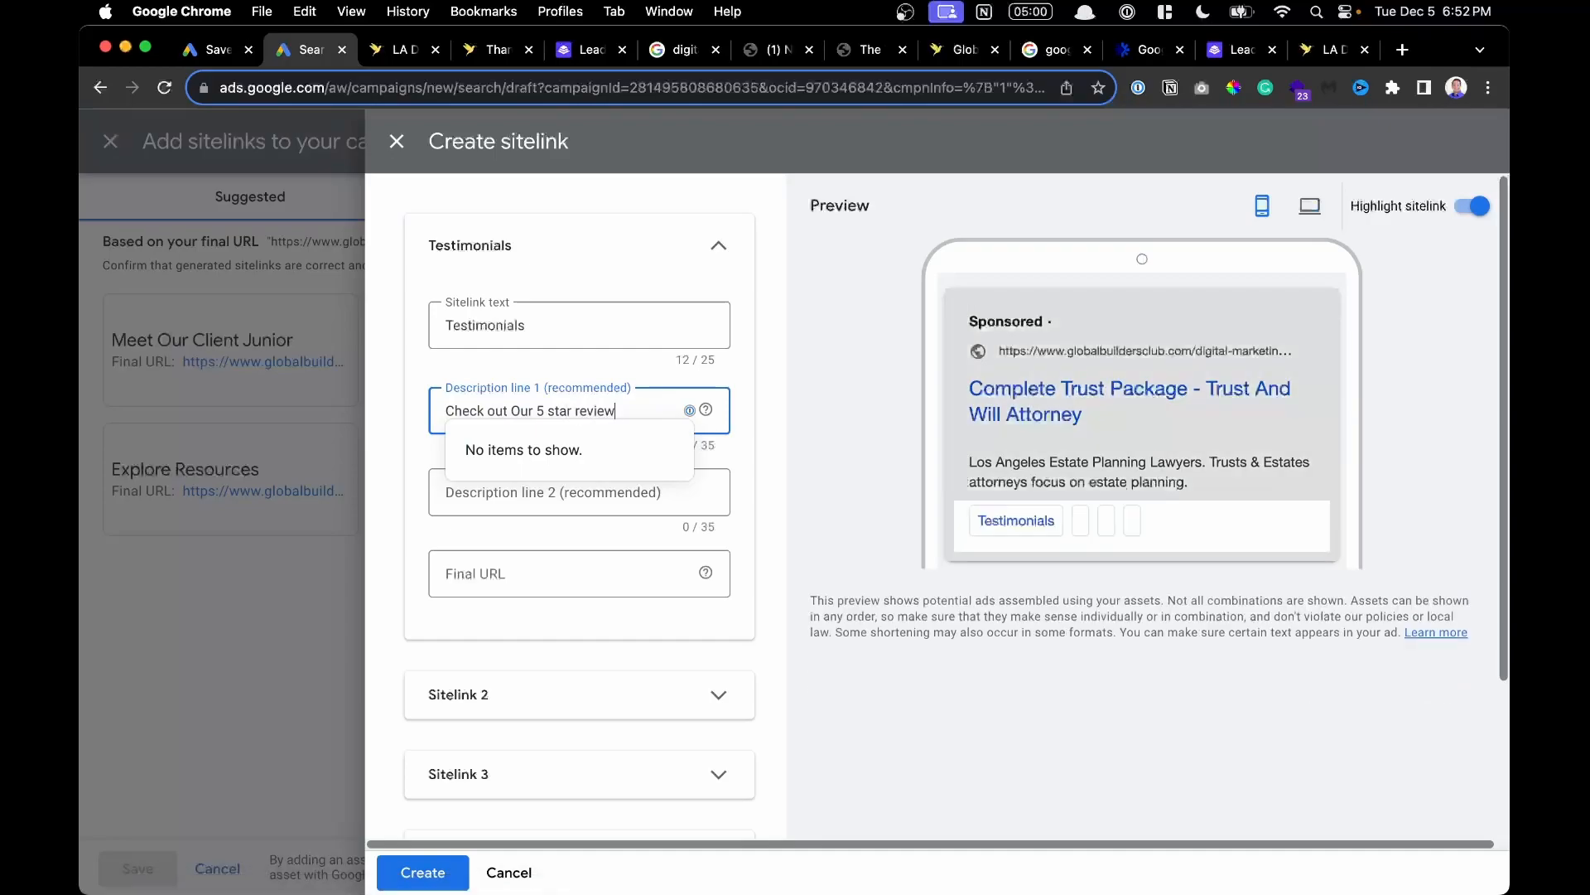
{"action": "type", "text": "s"}
Enter "Become The Next Success Story" as description line 2 of the Testimonials sitelink.
{"action": "left_click", "coordinate": [494, 495]}
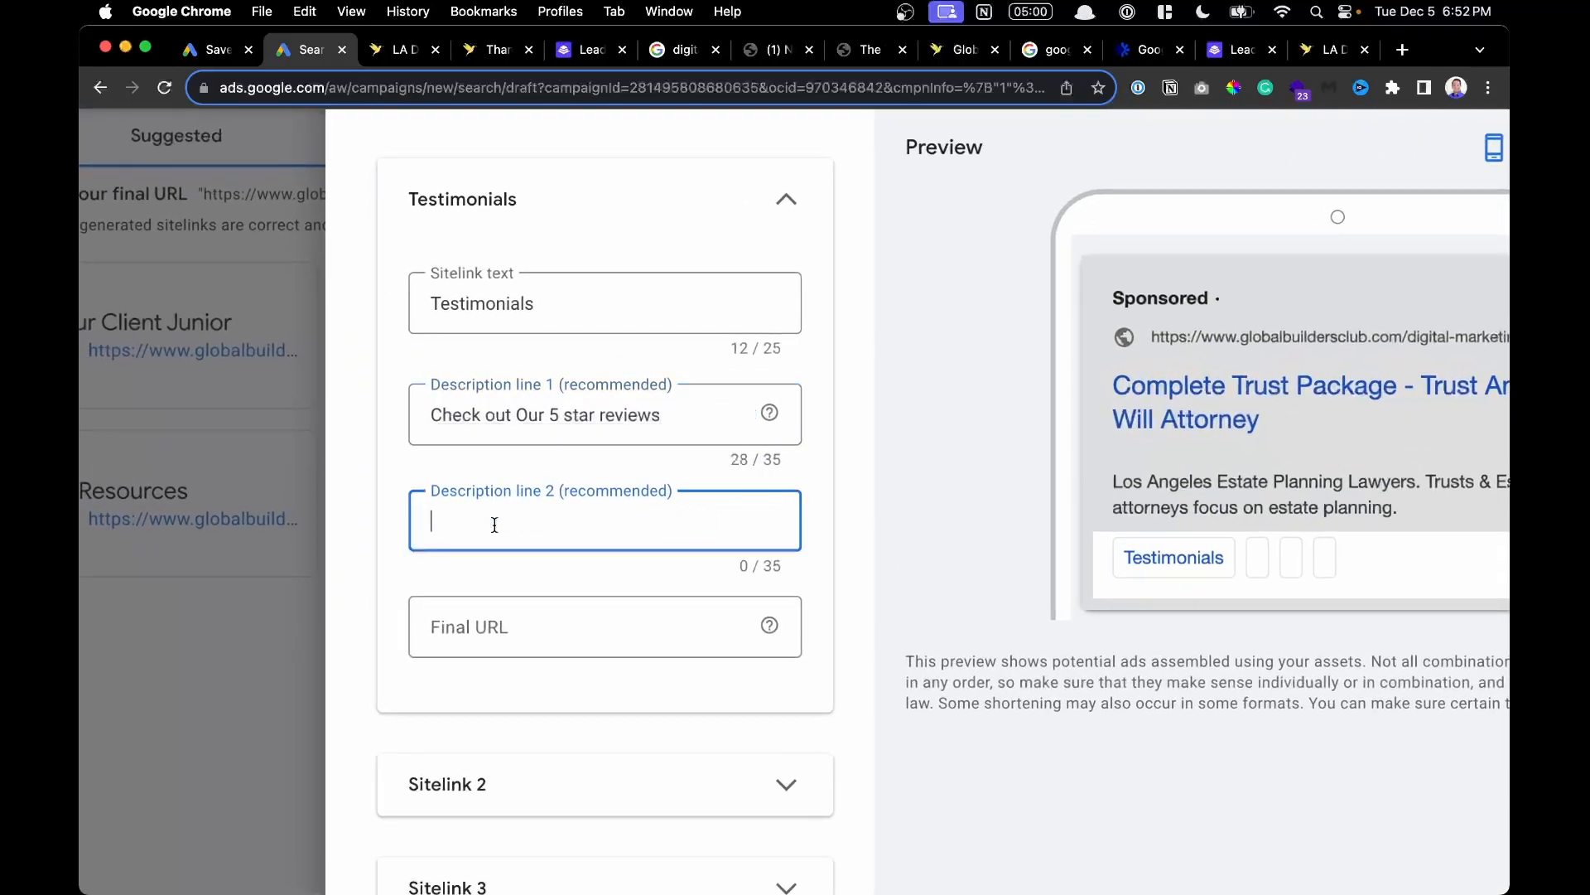
{"action": "type", "text": "Become"}
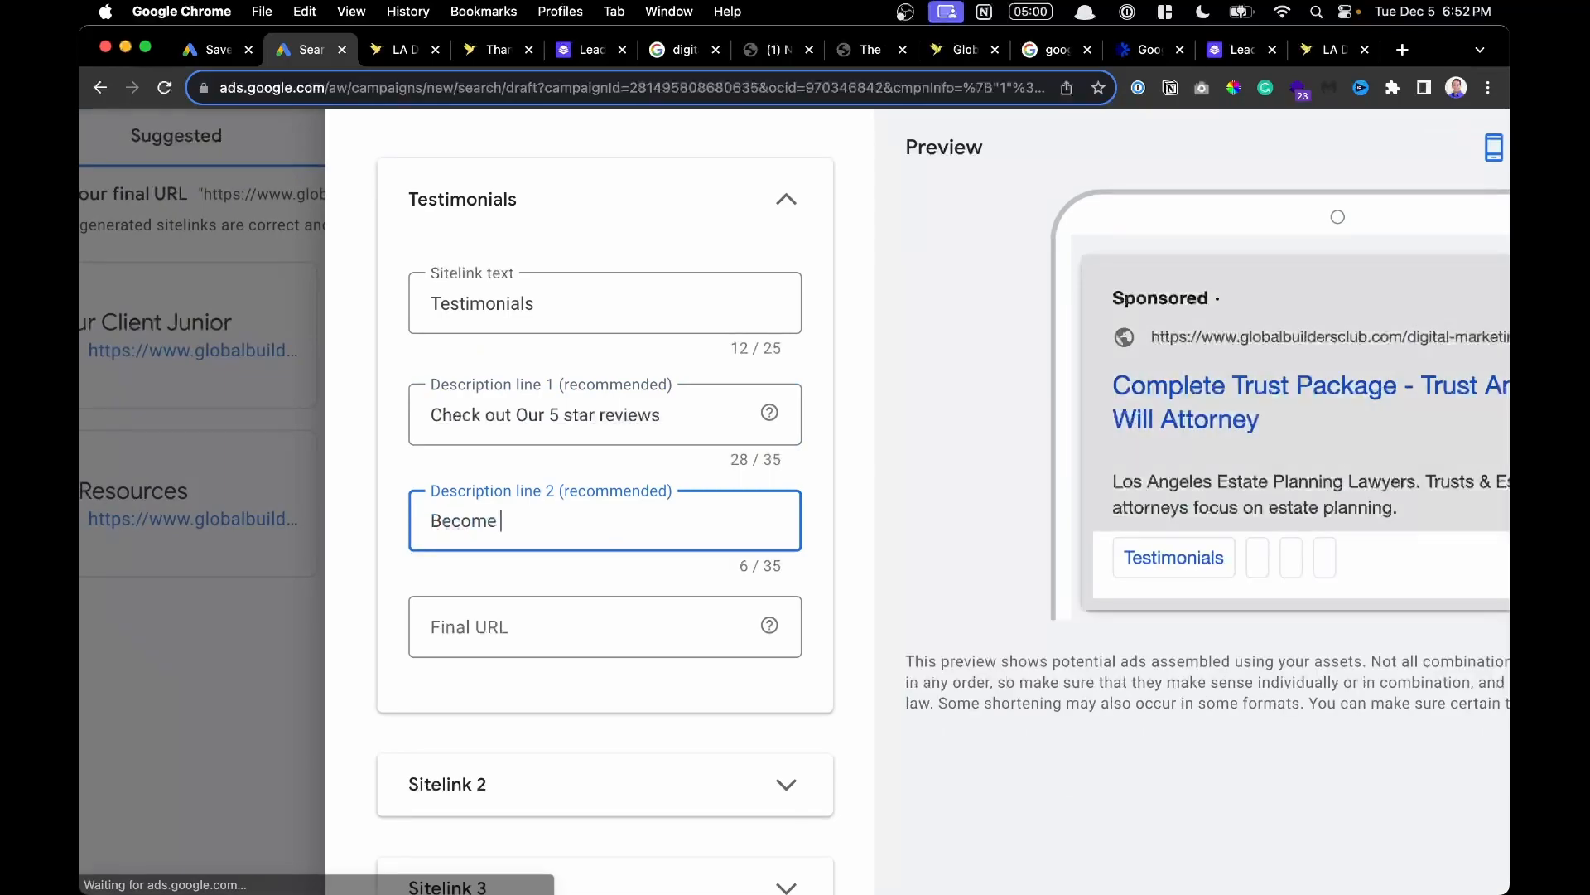
{"action": "type", "text": " The Next"}
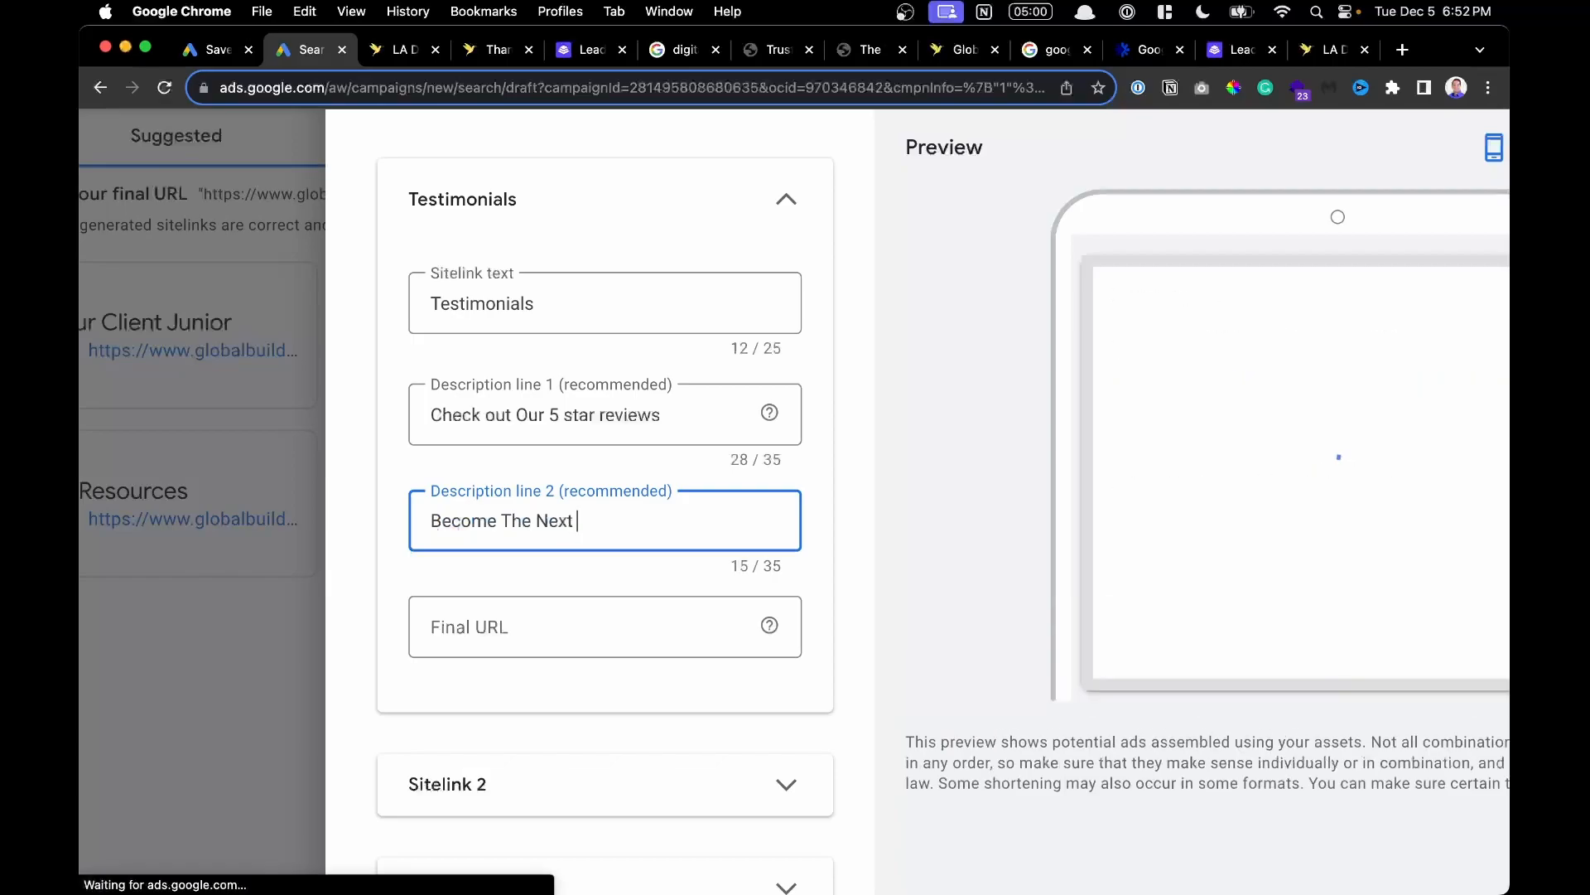
{"action": "type", "text": " Success"}
{"action": "type", "text": "Story"}
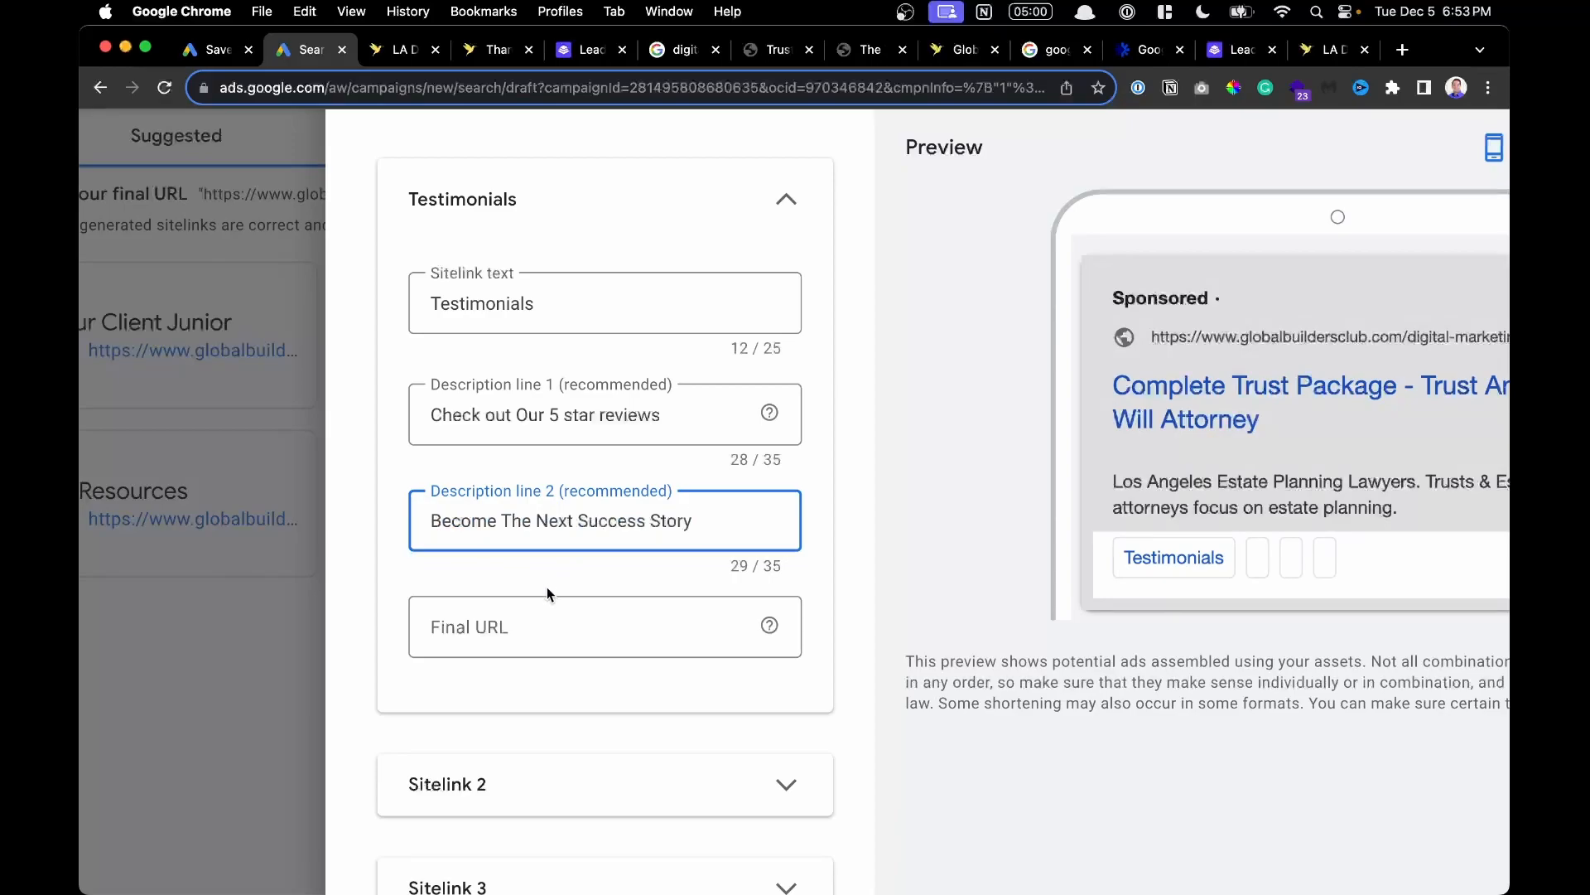
Set the Testimonials sitelink's final URL to the copied page address ending in digital-marketing-services/#testimonials.
{"action": "left_click", "coordinate": [497, 629]}
{"action": "key", "text": "super+v"}
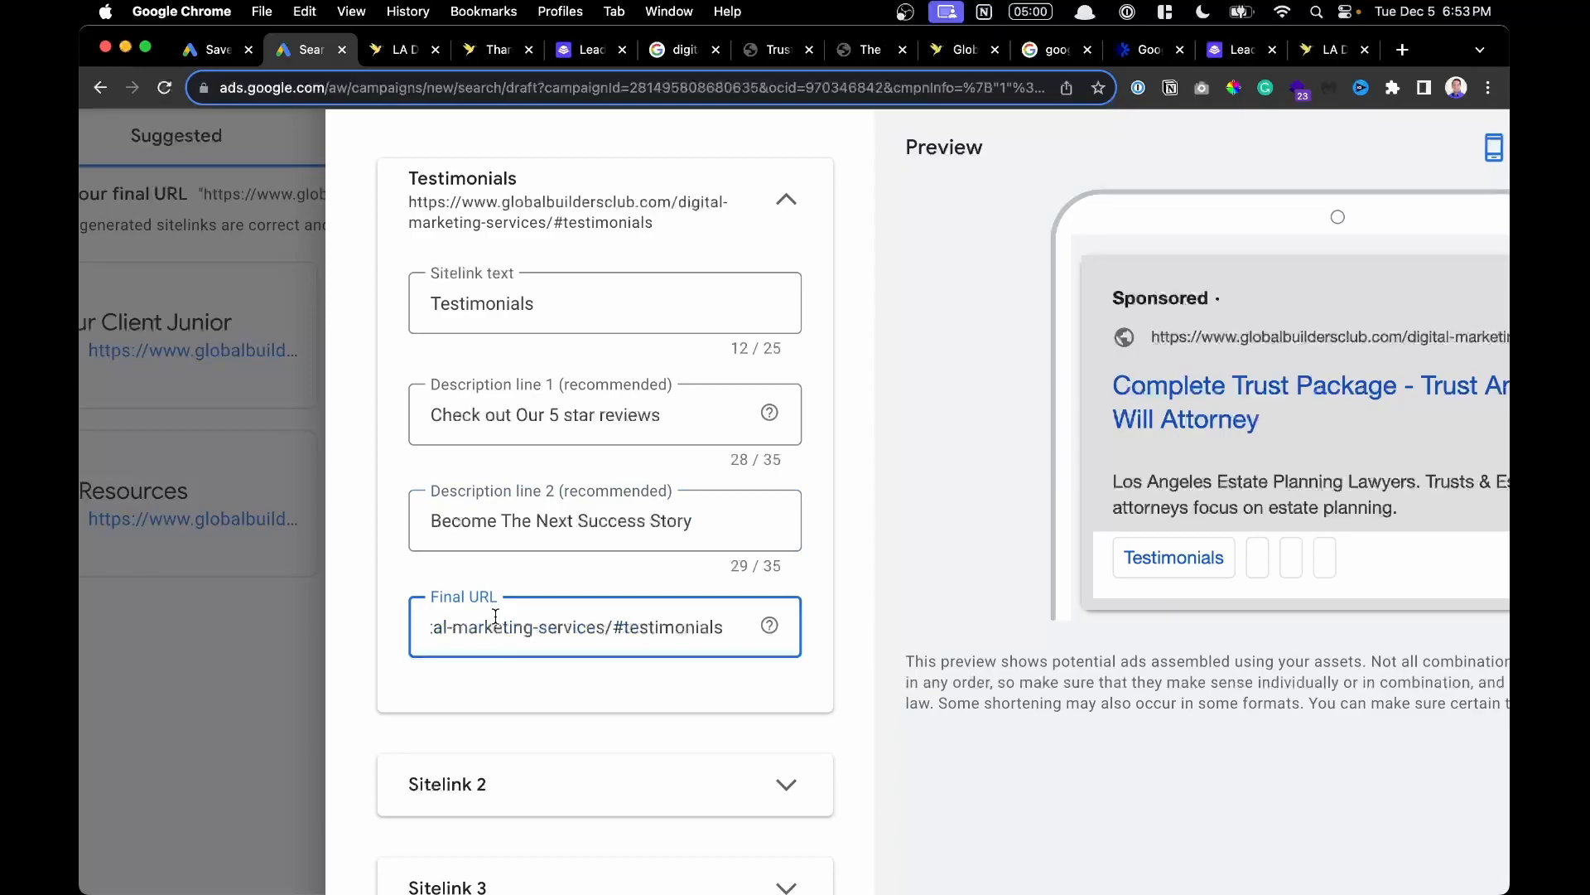
Examine the Testimonials sitelink's final URL from the domain to its #testimonials anchor.
{"action": "scroll", "coordinate": [496, 646], "scroll_direction": "up", "scroll_amount": 5, "text": "ctrl"}
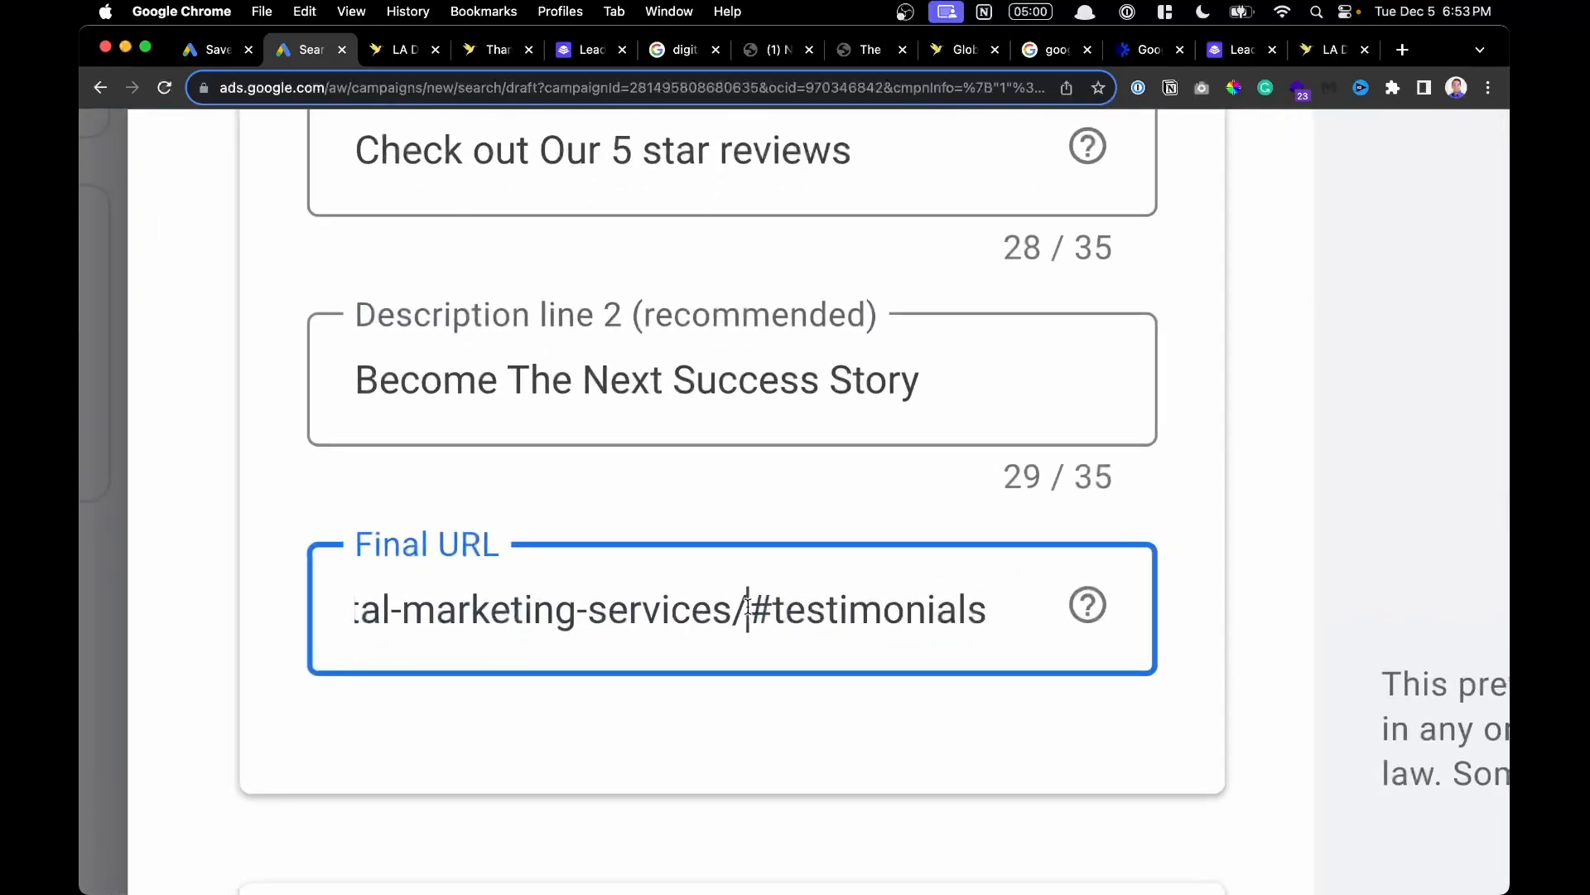
{"action": "scroll", "coordinate": [748, 607], "scroll_direction": "left", "scroll_amount": 10}
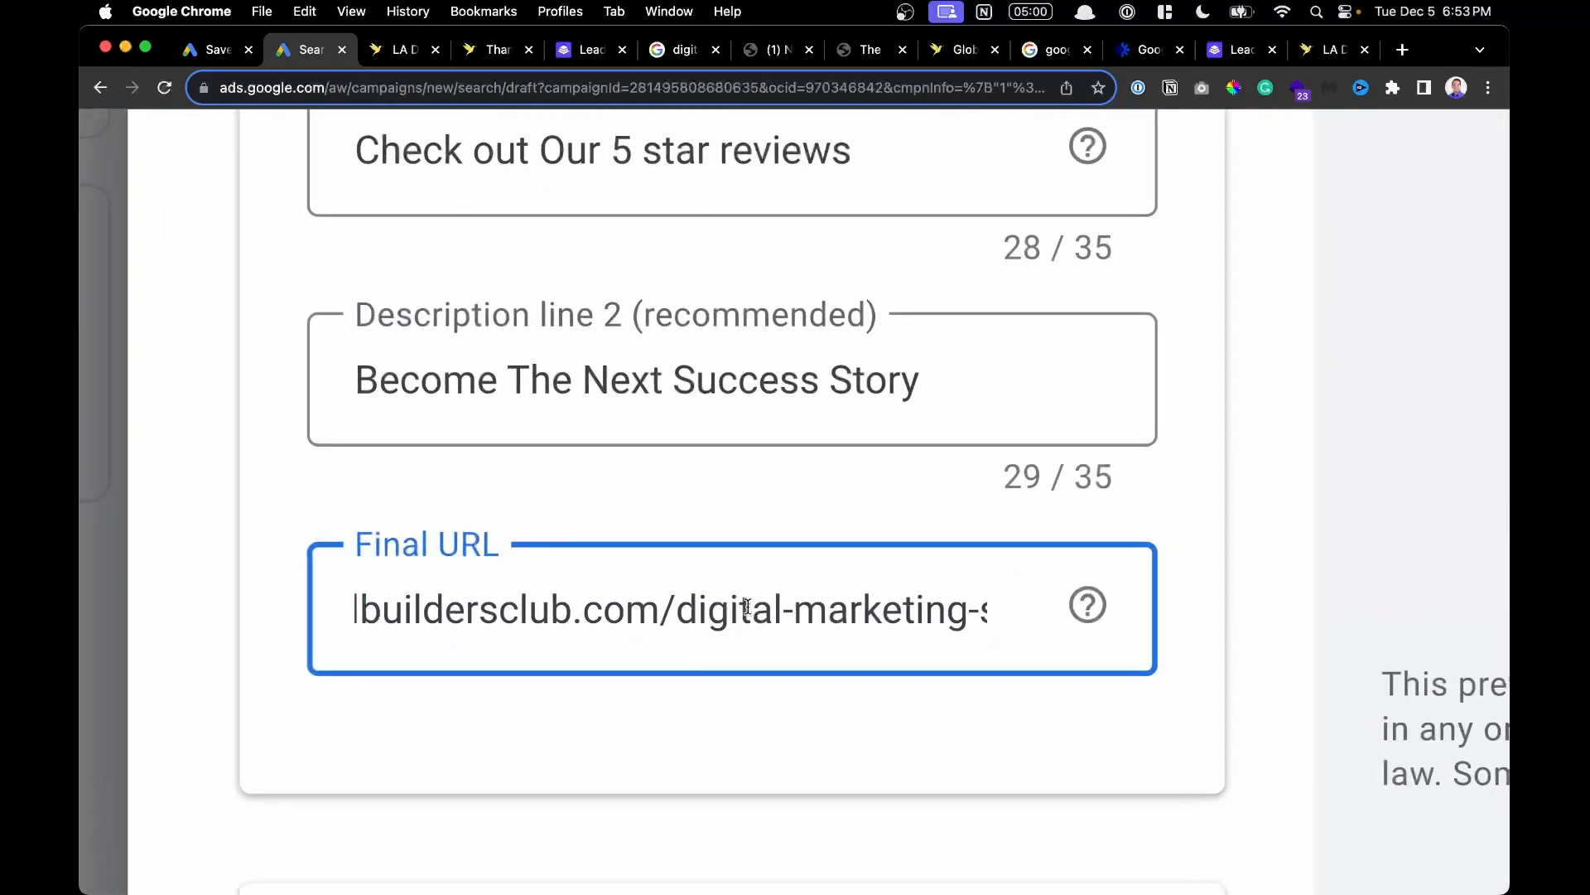
{"action": "scroll", "coordinate": [748, 608], "scroll_direction": "right", "scroll_amount": 10}
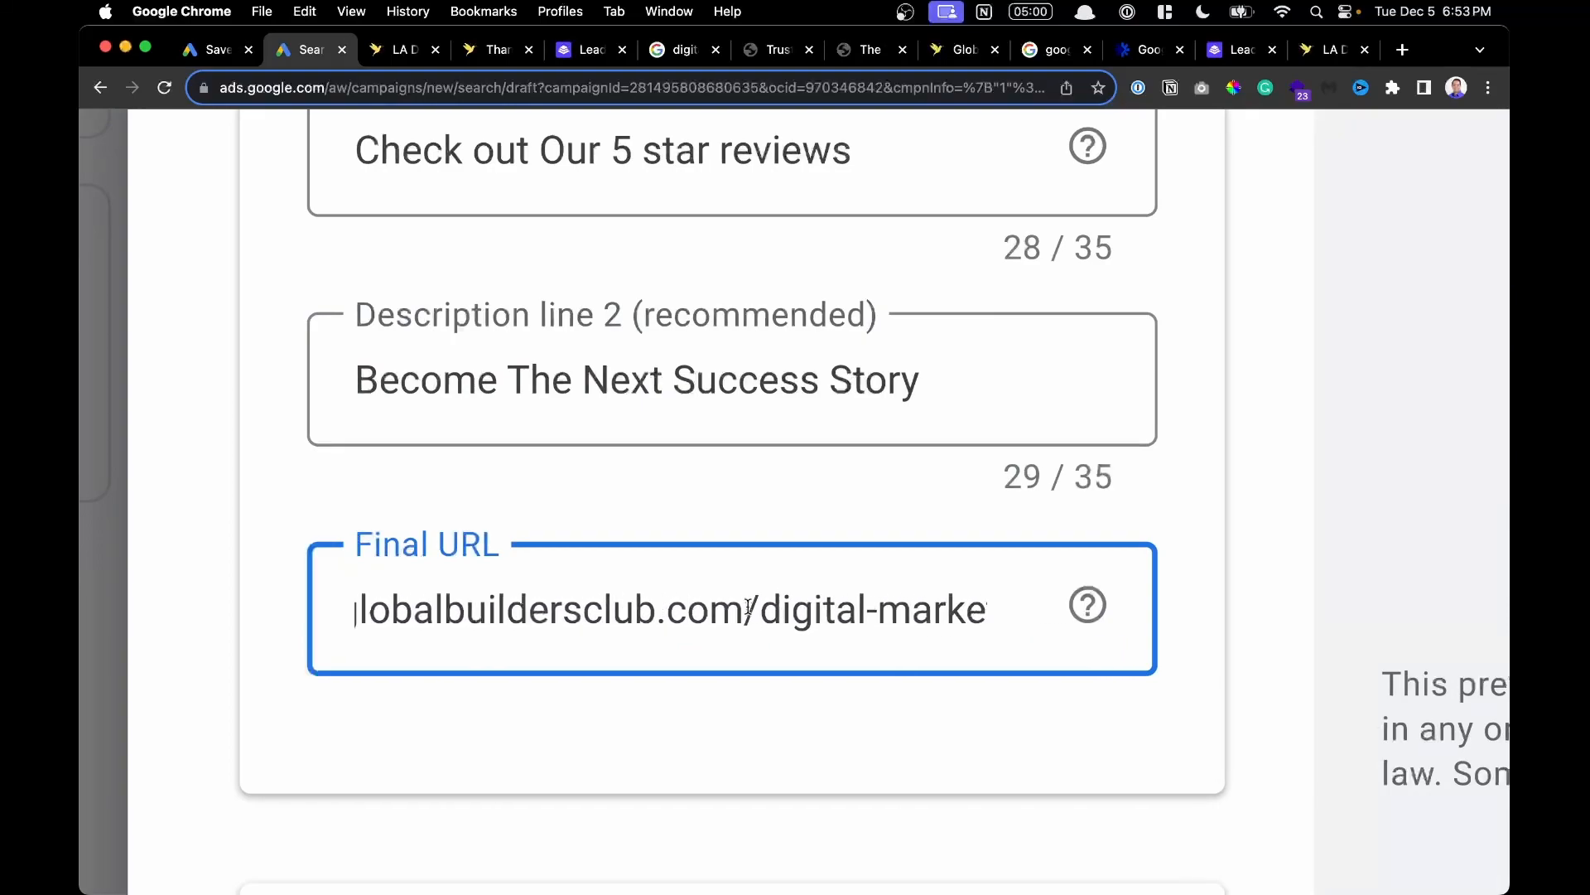
{"action": "scroll", "coordinate": [748, 607], "scroll_direction": "right", "scroll_amount": 3}
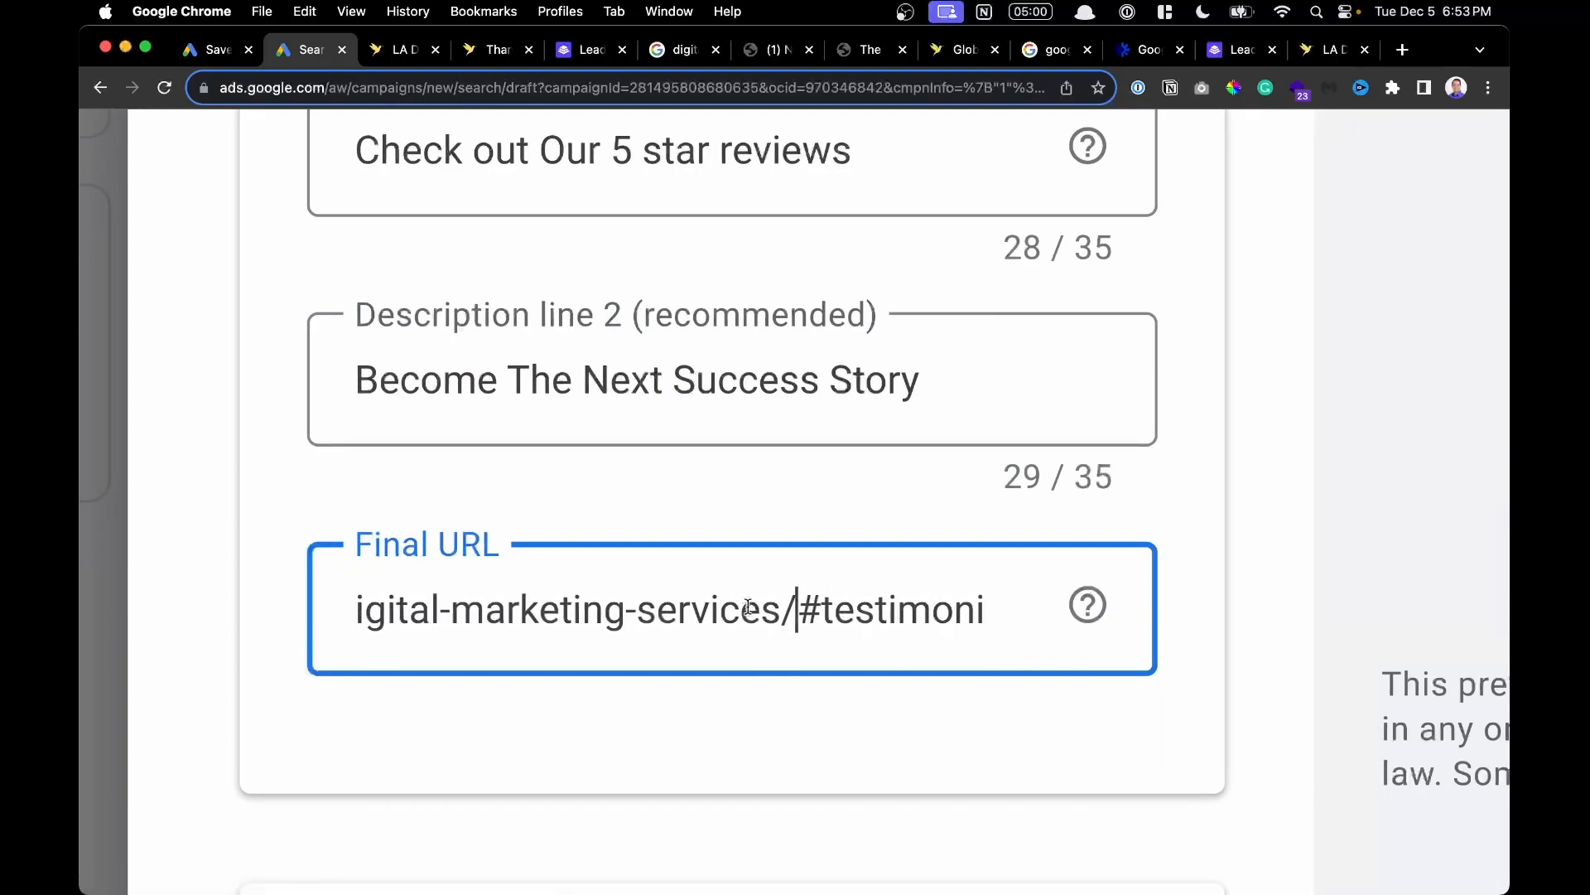
{"action": "scroll", "coordinate": [748, 607], "scroll_direction": "left", "scroll_amount": 3}
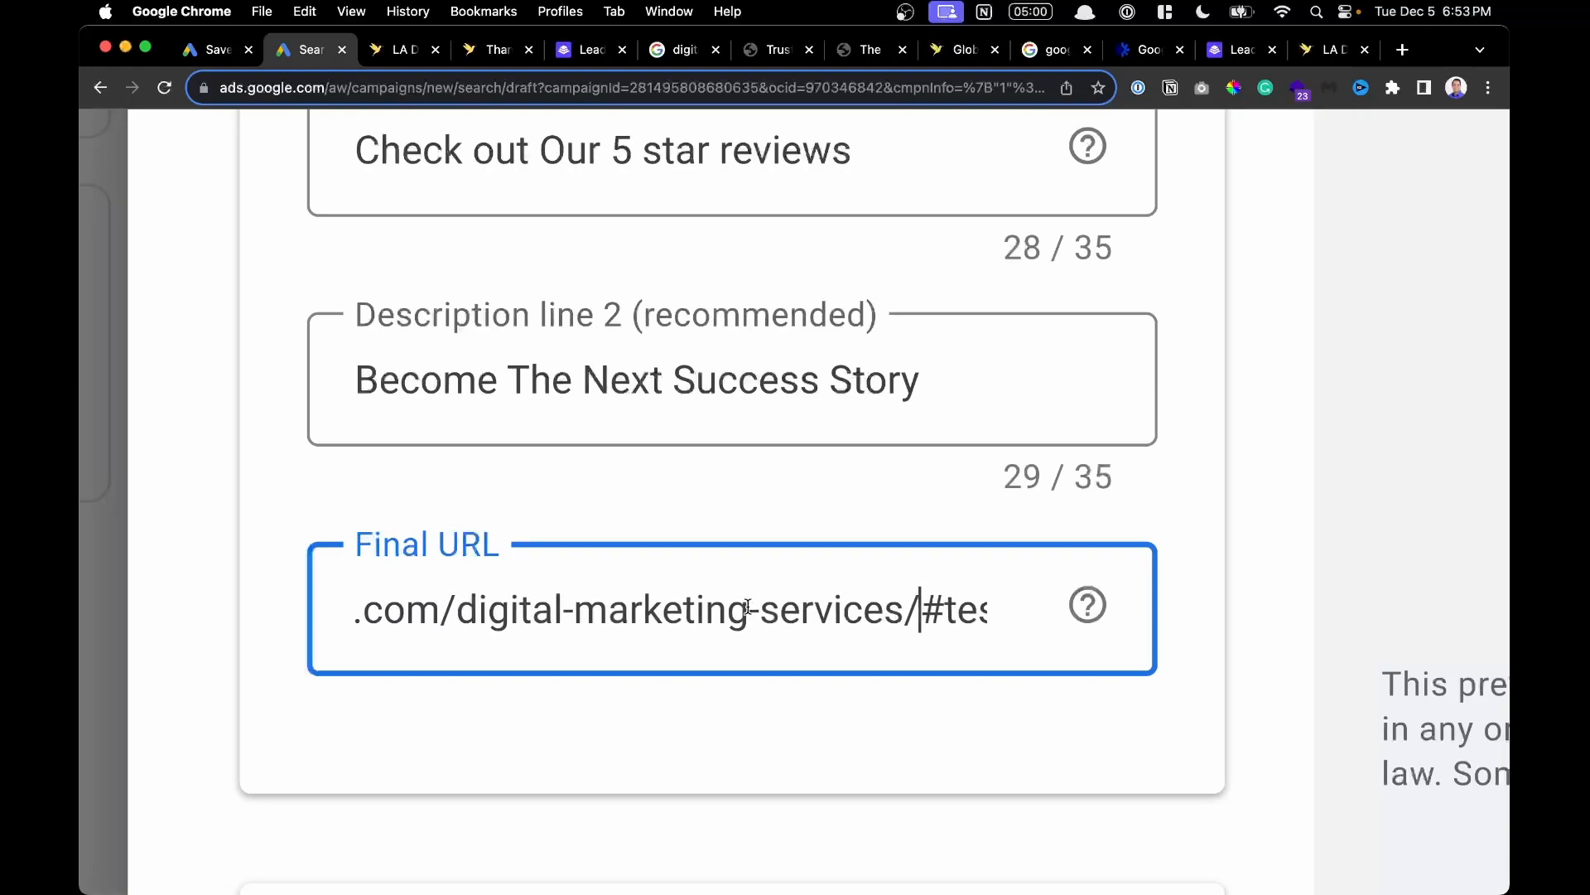
{"action": "left_click_drag", "start_coordinate": [824, 607], "coordinate": [841, 607]}
{"action": "scroll", "coordinate": [840, 607], "scroll_direction": "right", "scroll_amount": 2}
{"action": "double_click", "coordinate": [844, 605]}
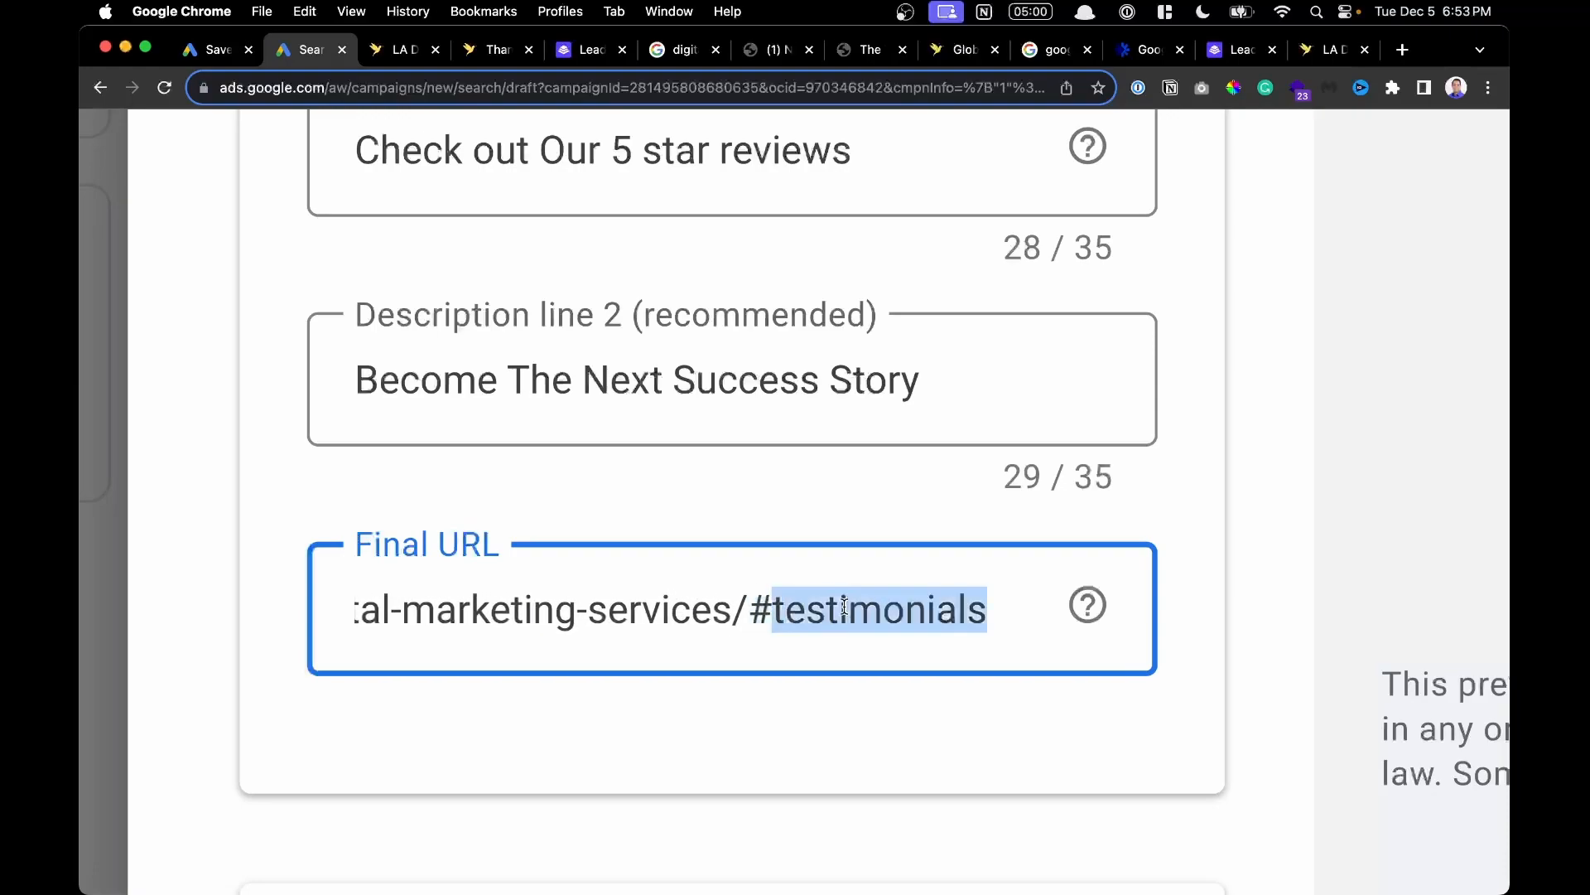
{"action": "scroll", "coordinate": [820, 622], "scroll_direction": "down", "scroll_amount": 3}
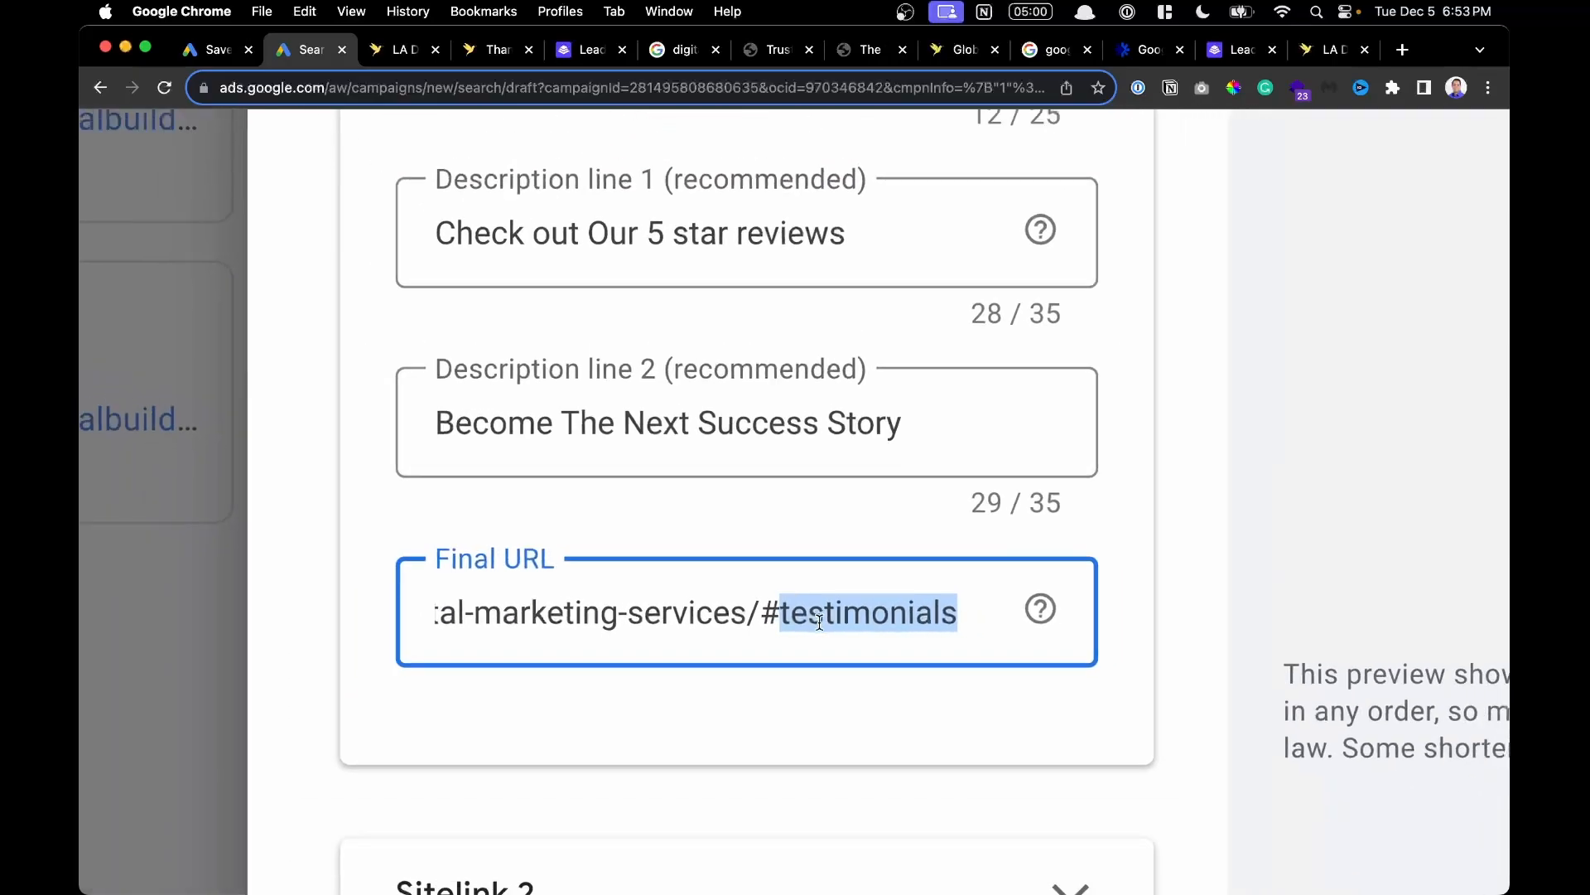
{"action": "scroll", "coordinate": [820, 622], "scroll_direction": "down", "scroll_amount": 3}
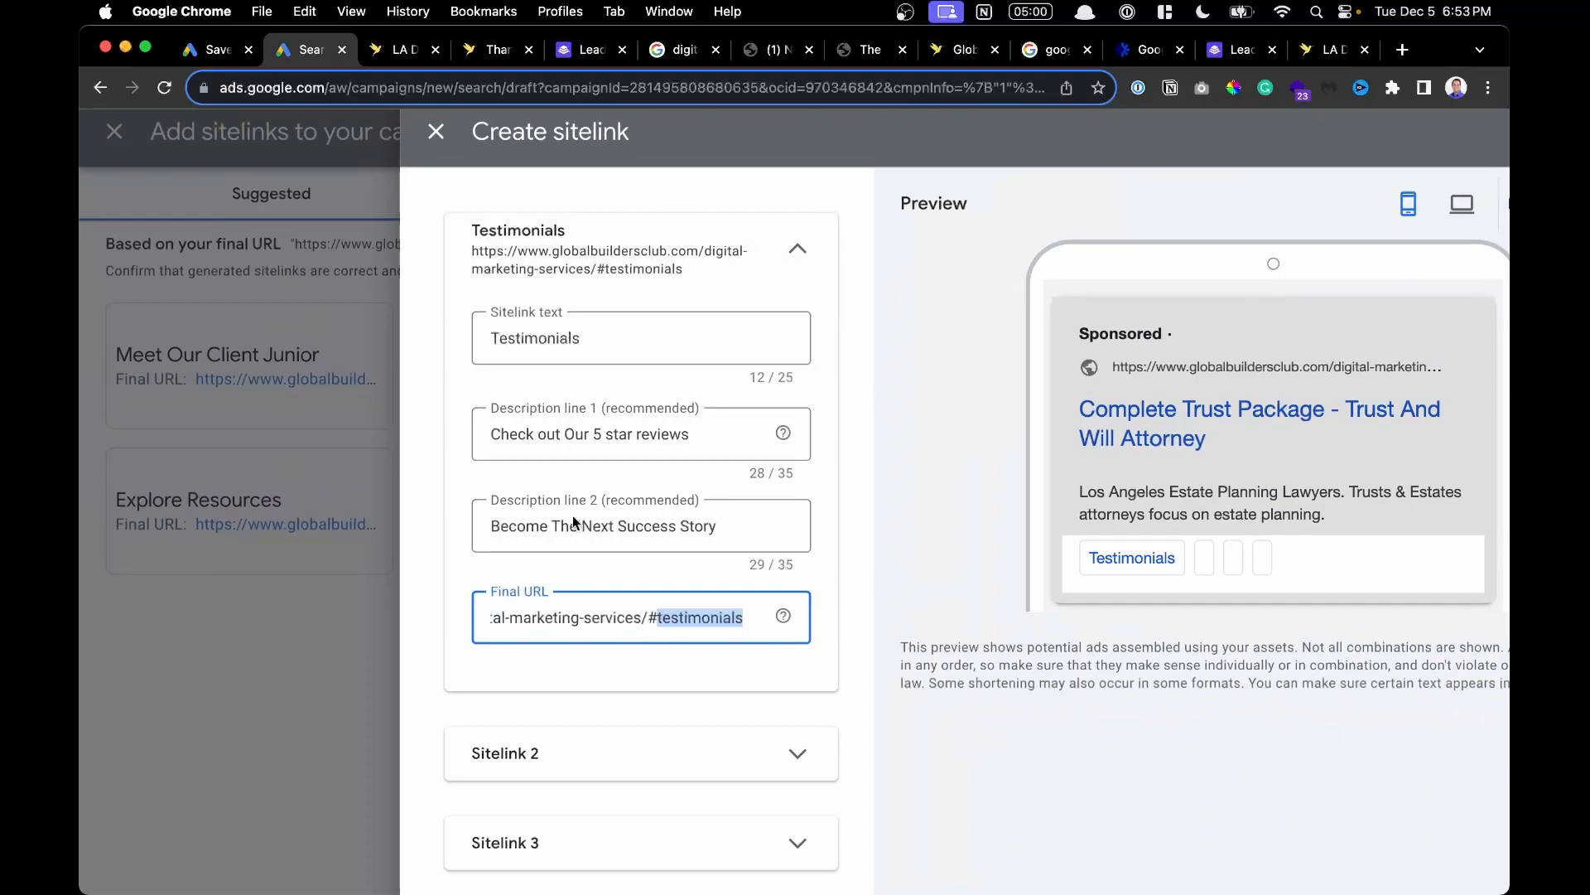
Create the Testimonials sitelink, leaving the other sitelink entries empty.
{"action": "scroll", "coordinate": [552, 809], "scroll_direction": "down", "scroll_amount": 3}
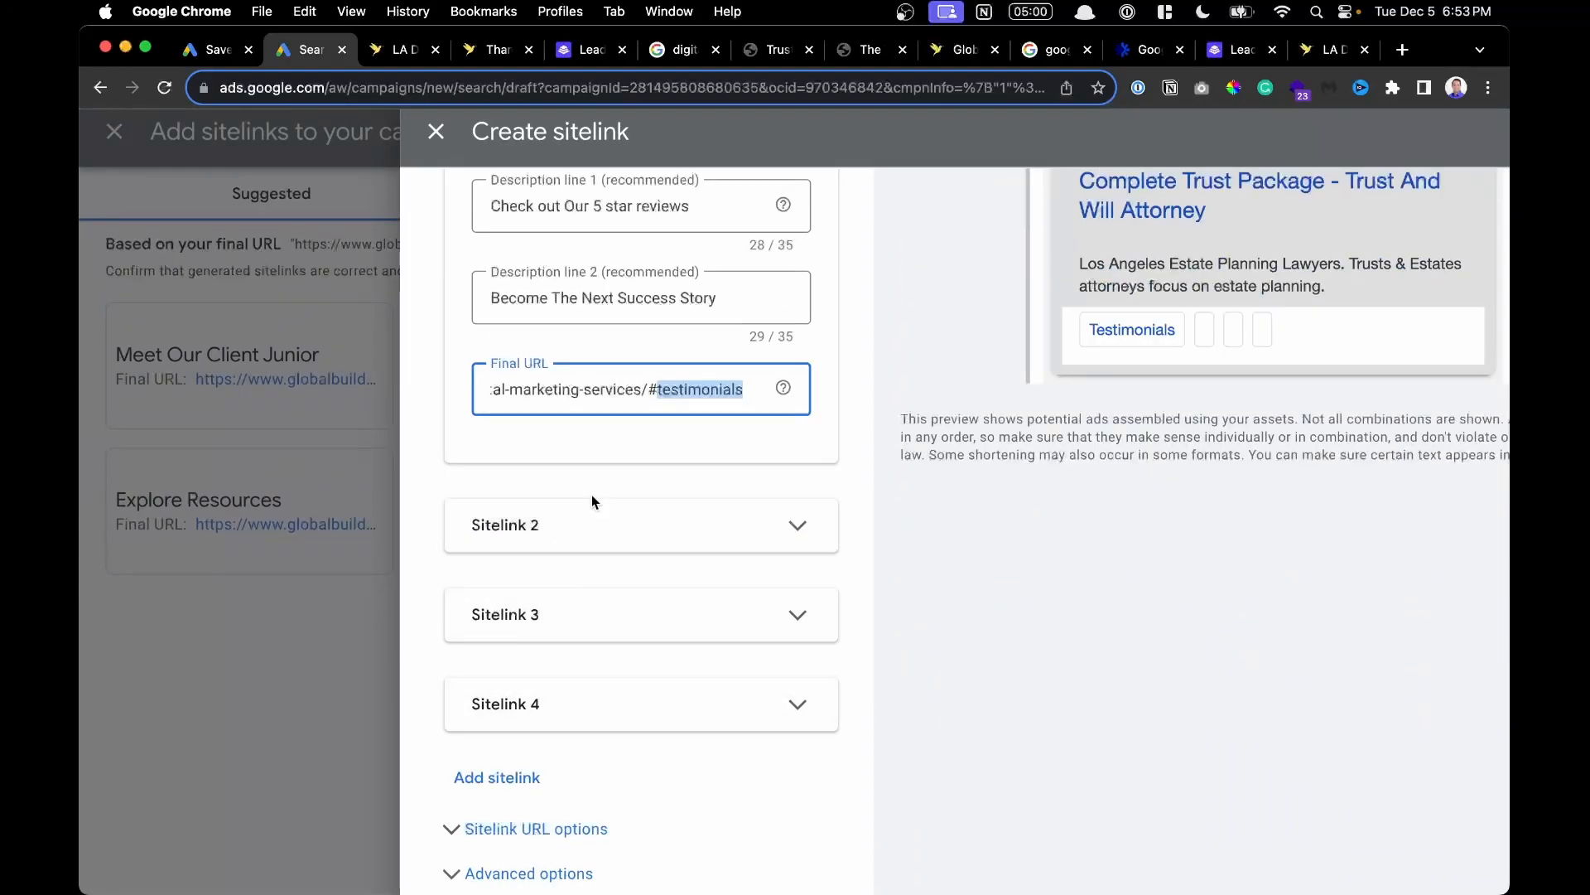
{"action": "left_click", "coordinate": [573, 532]}
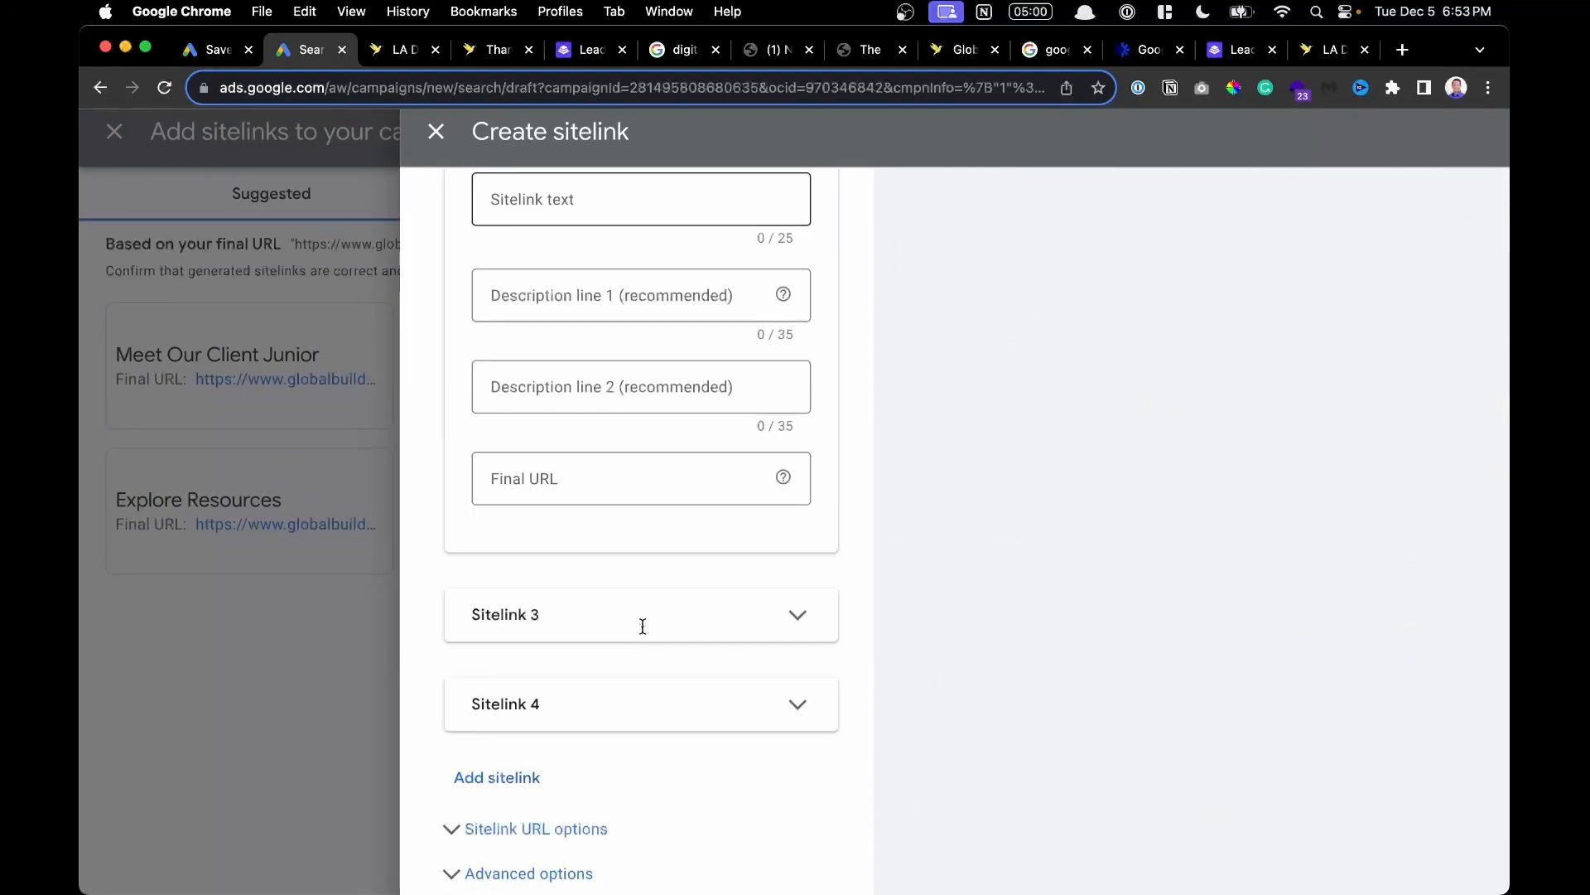
{"action": "scroll", "coordinate": [798, 785], "scroll_direction": "down", "scroll_amount": 2}
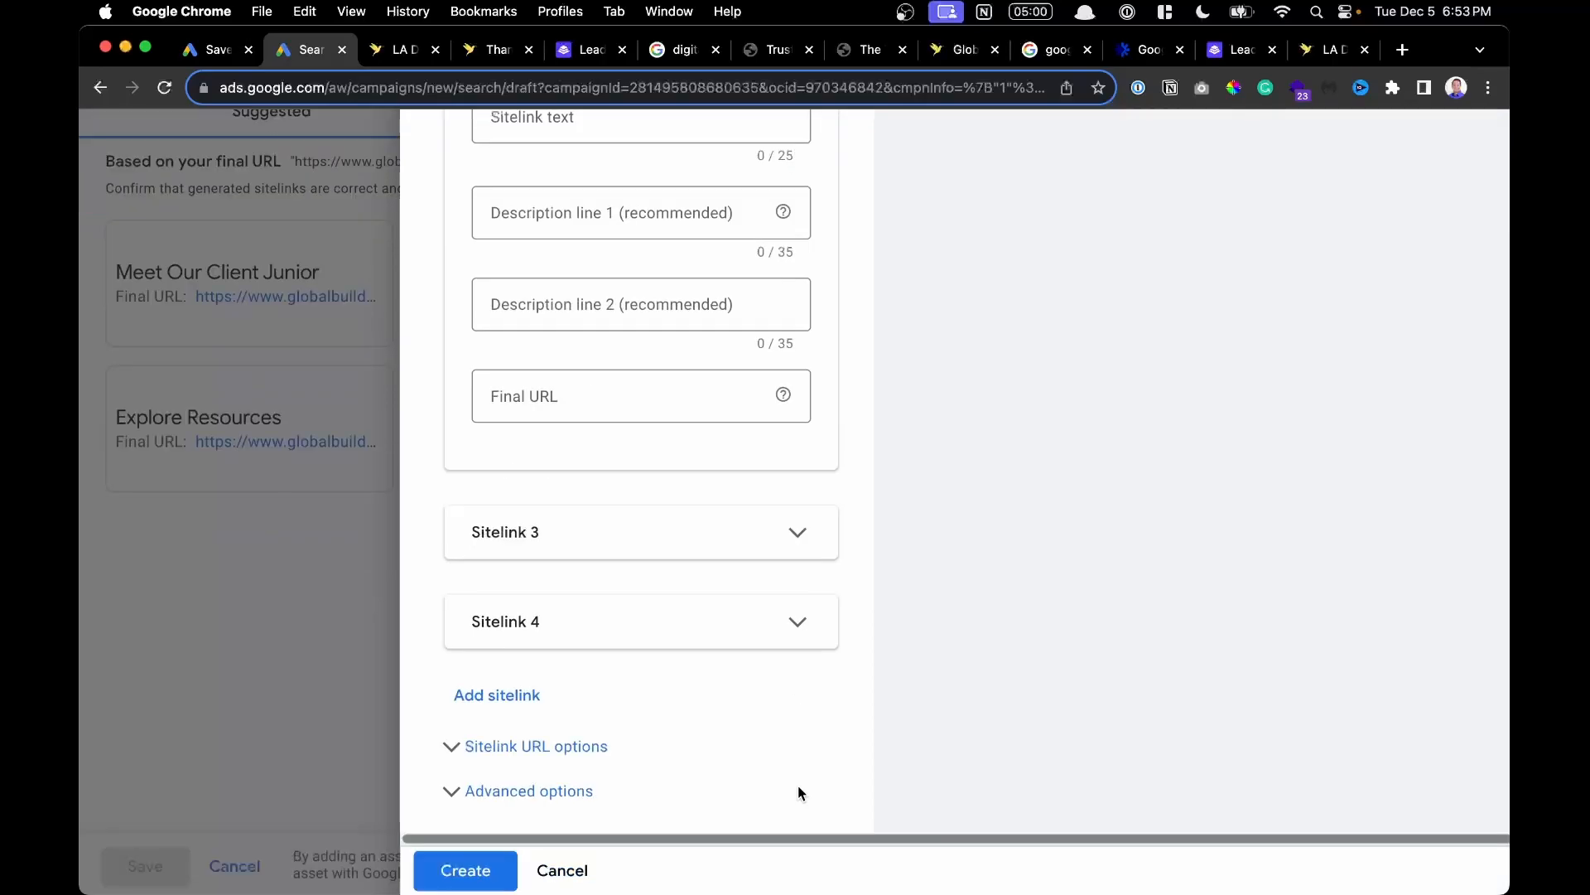
{"action": "left_click", "coordinate": [466, 870]}
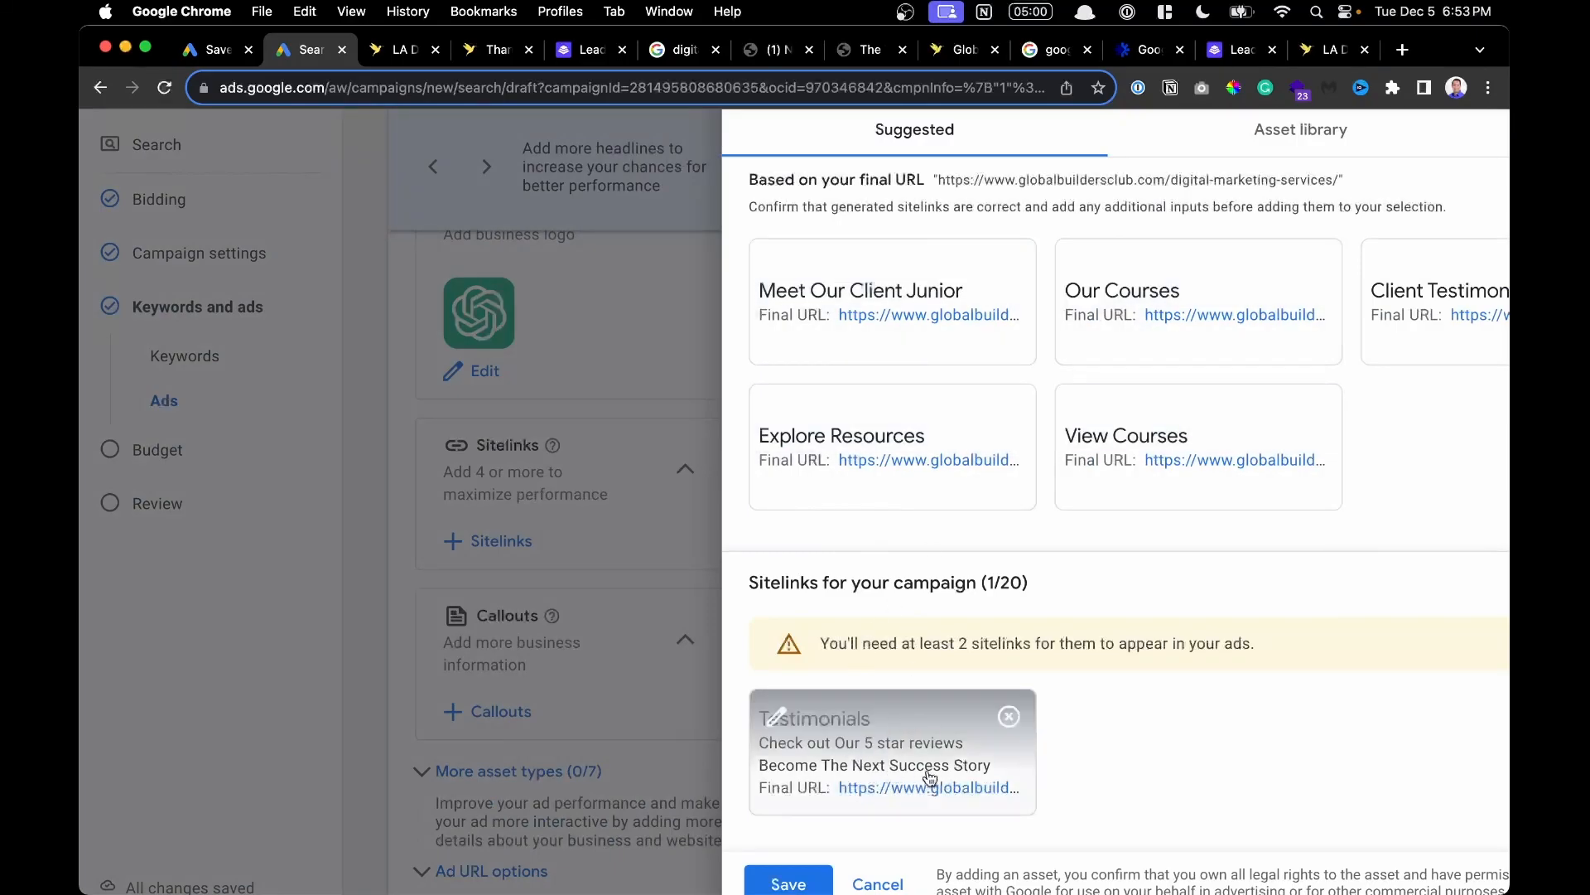
Create the suggested "View Courses" sitelink with its given URL and save the campaign's sitelinks.
{"action": "left_click", "coordinate": [1139, 438]}
{"action": "mouse_move", "coordinate": [479, 797]}
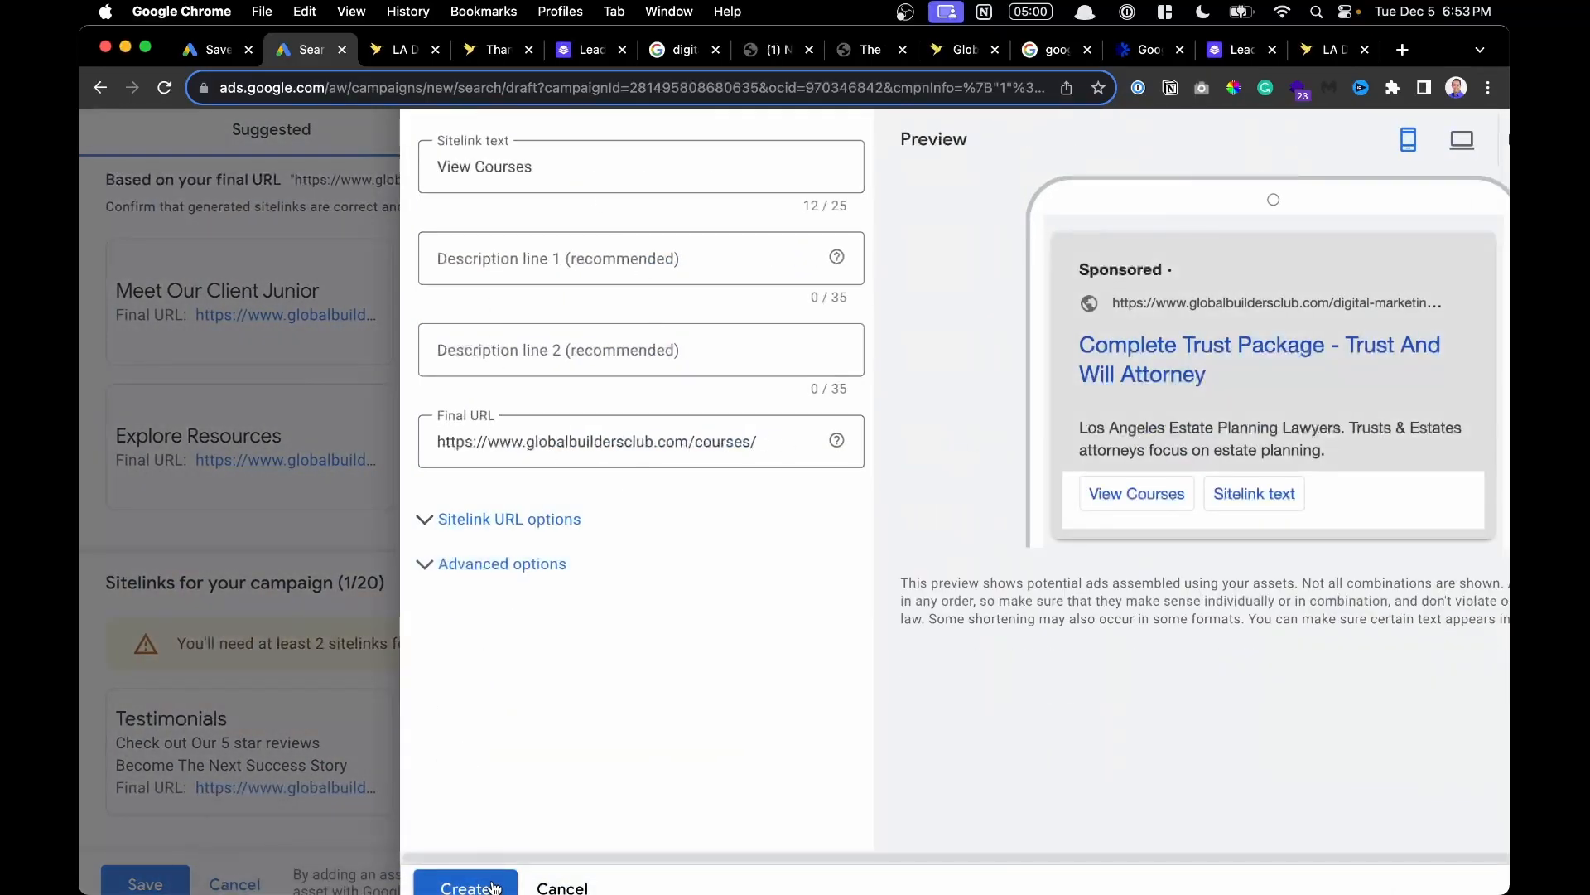
{"action": "left_click", "coordinate": [492, 886]}
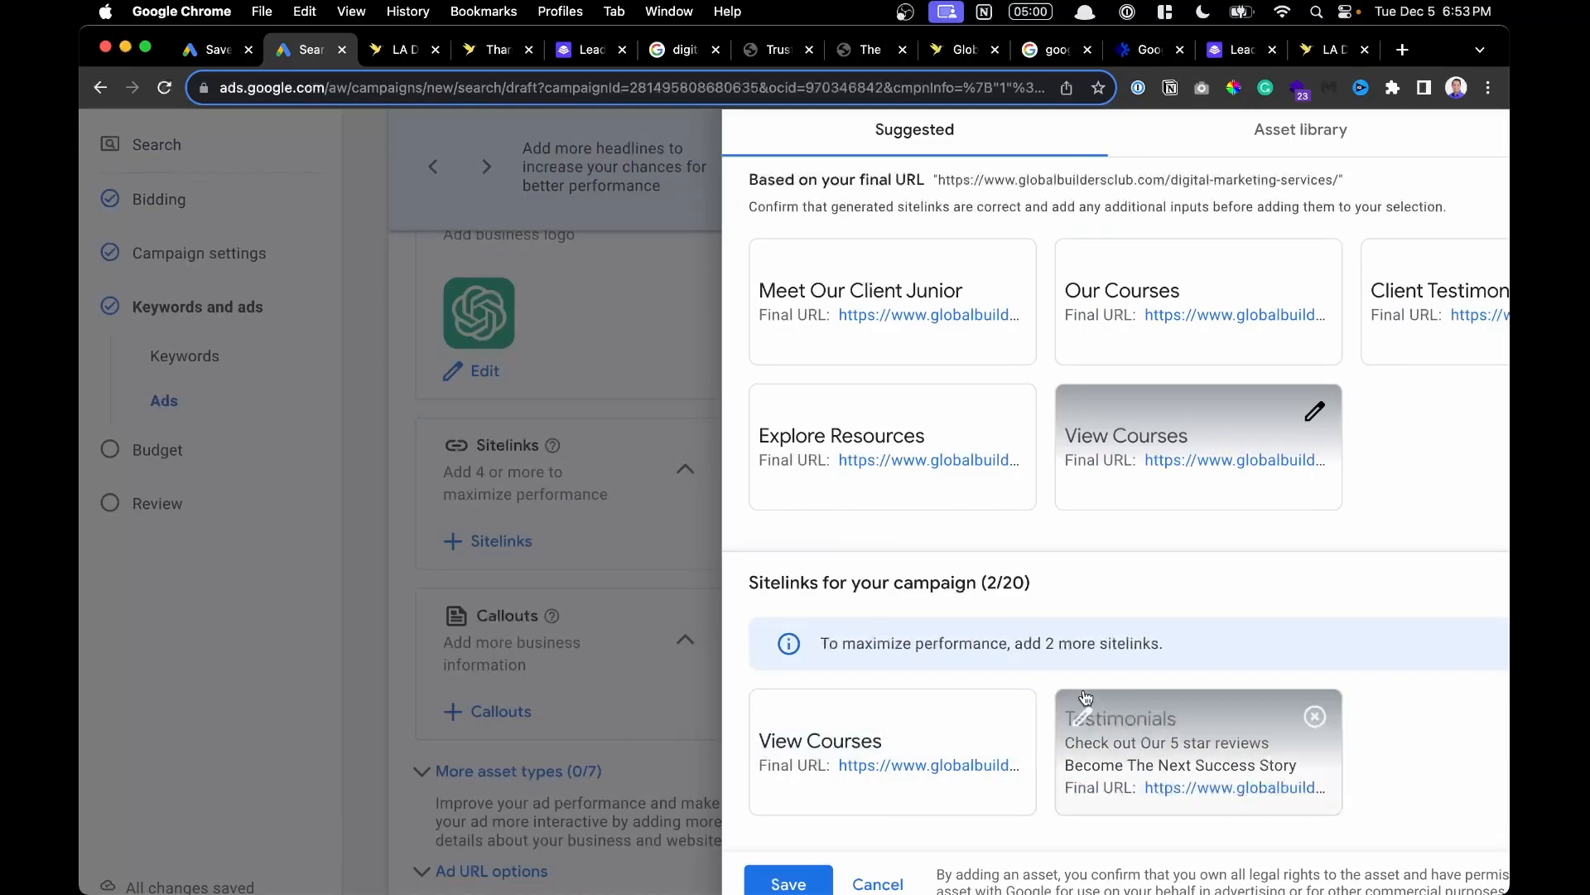
{"action": "left_click", "coordinate": [800, 883]}
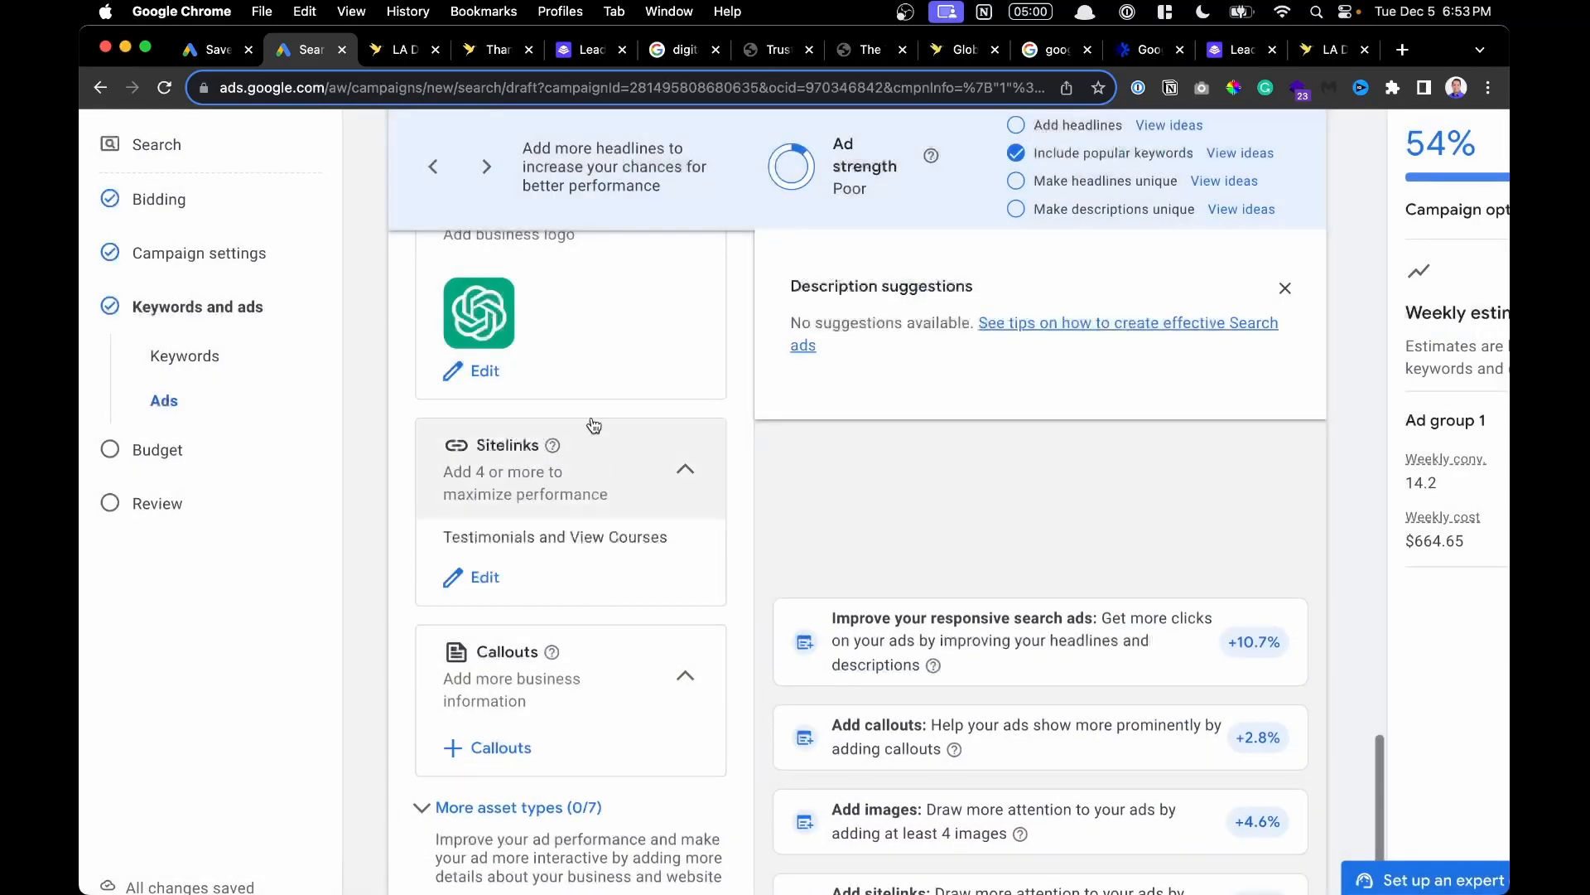
Start adding new campaign-level callouts and set callout text 1 to "Open 5 Days A Week".
{"action": "scroll", "coordinate": [489, 570], "scroll_direction": "down", "scroll_amount": 1}
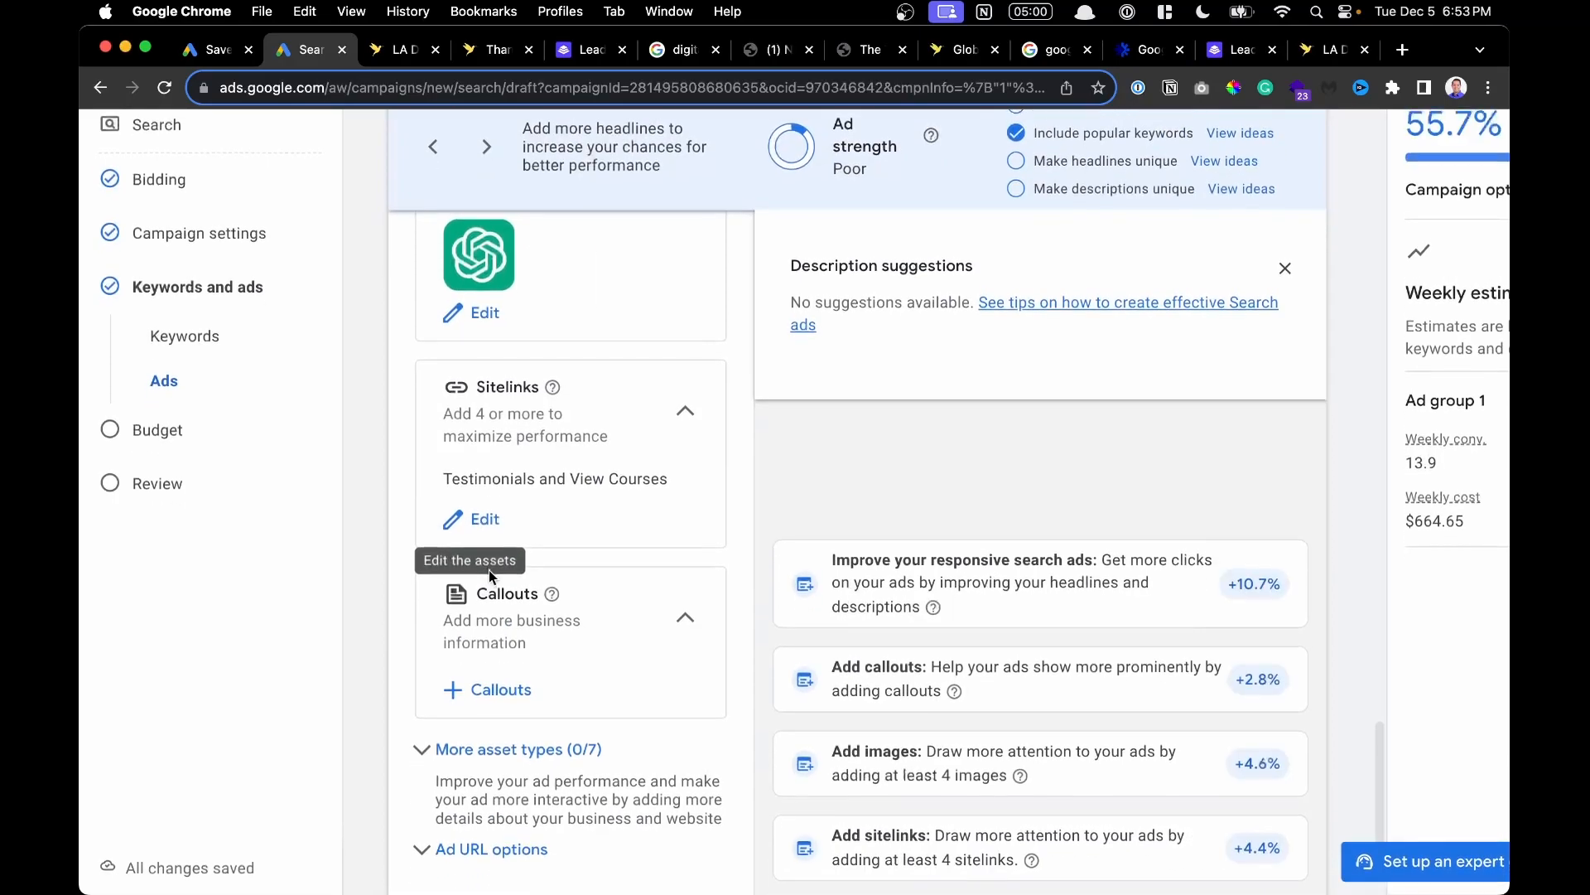
{"action": "left_click", "coordinate": [519, 690]}
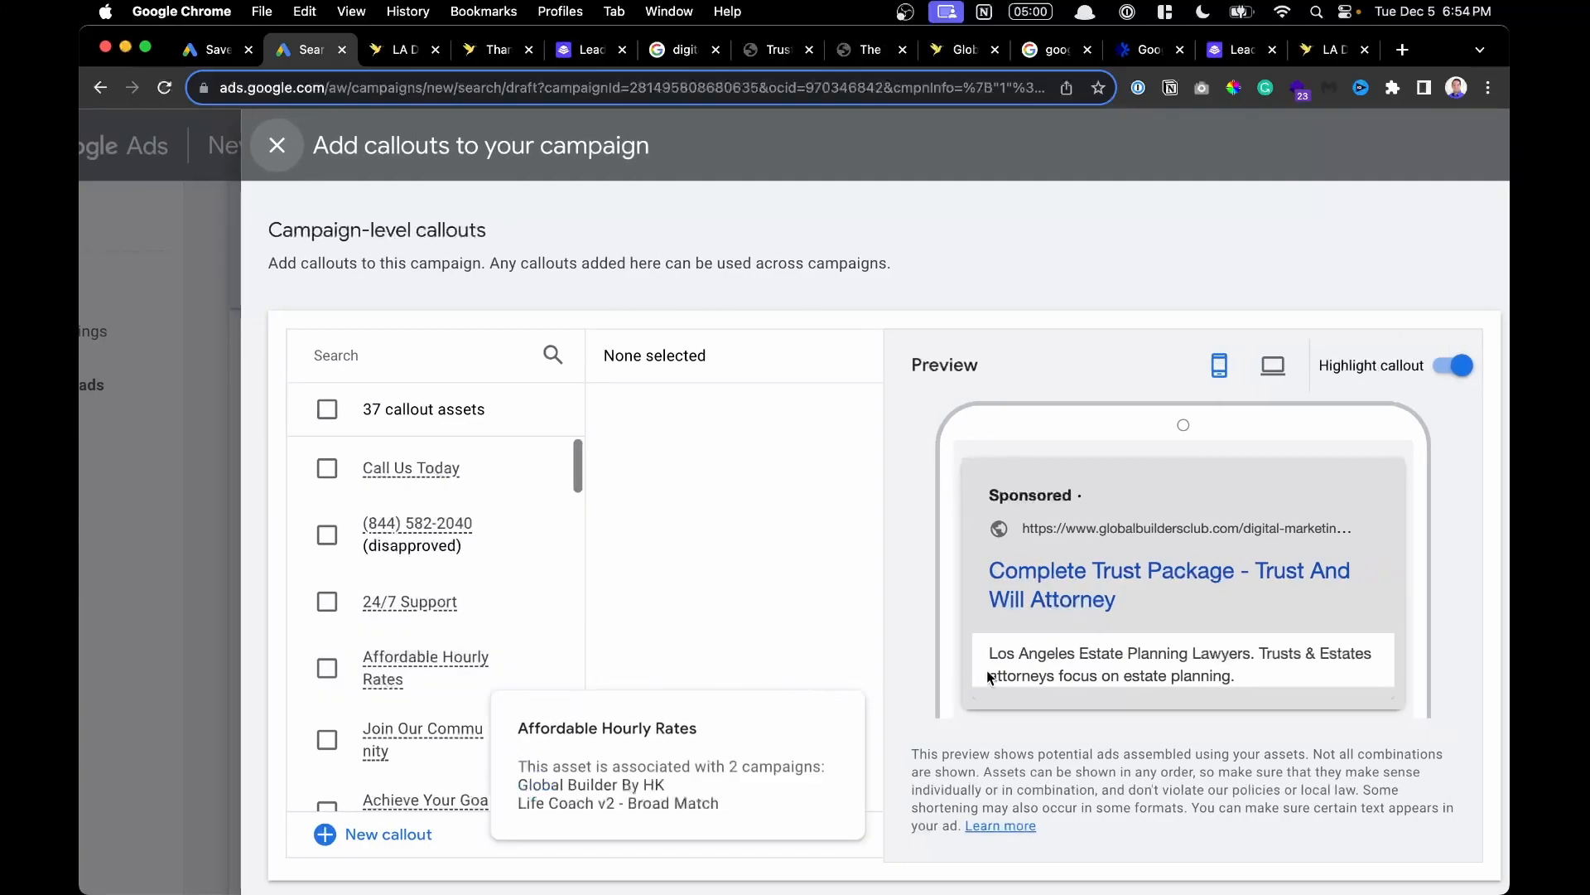
{"action": "scroll", "coordinate": [1249, 665], "scroll_direction": "up", "scroll_amount": 5}
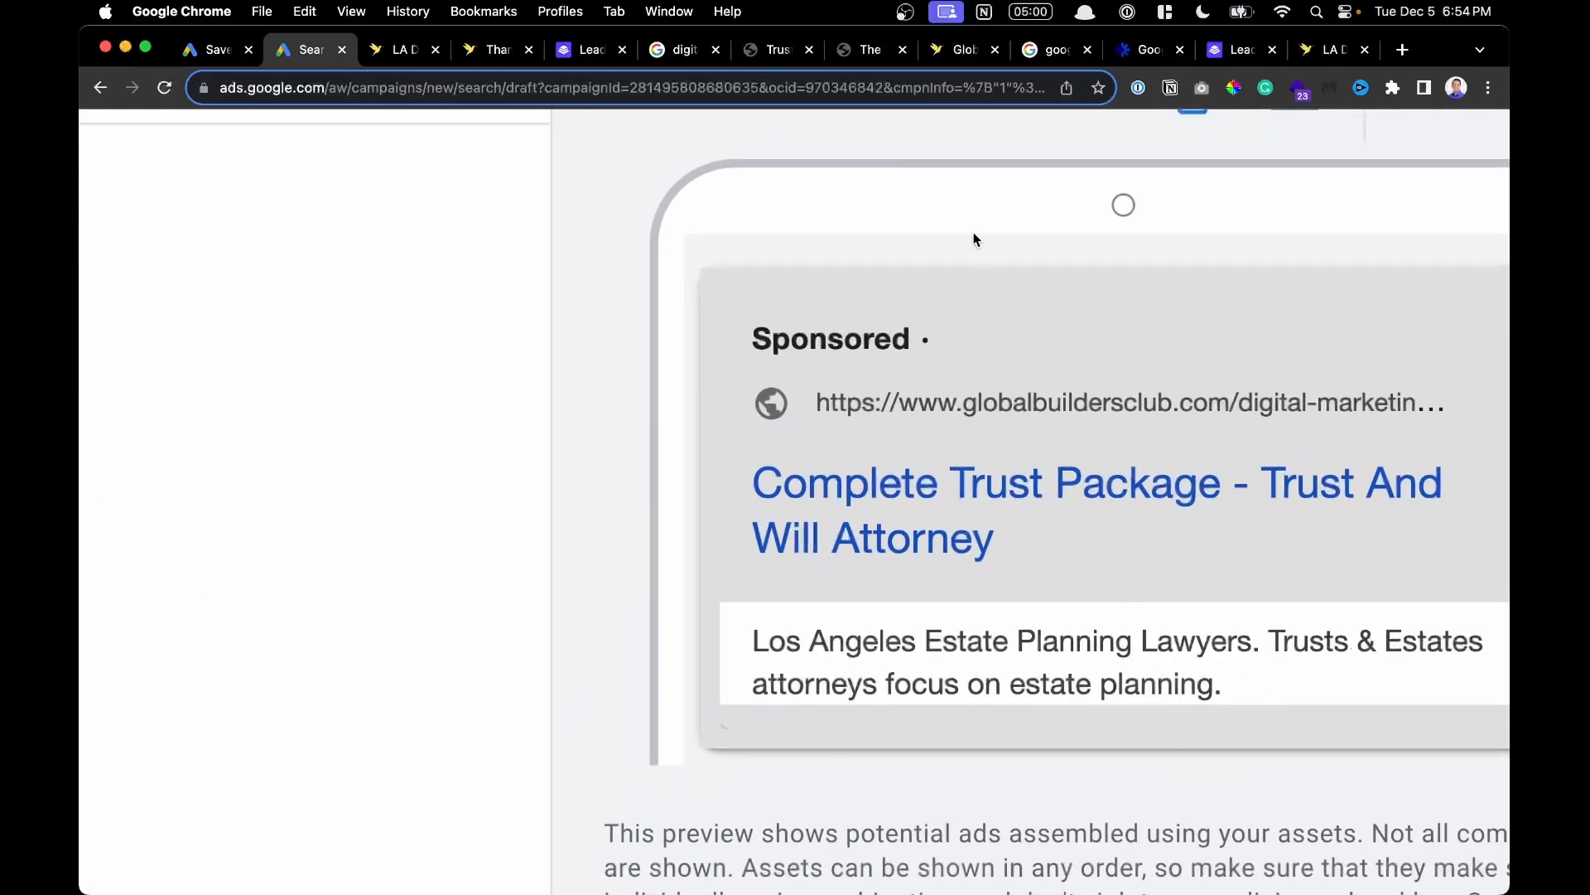
{"action": "scroll", "coordinate": [1217, 658], "scroll_direction": "down", "scroll_amount": 5}
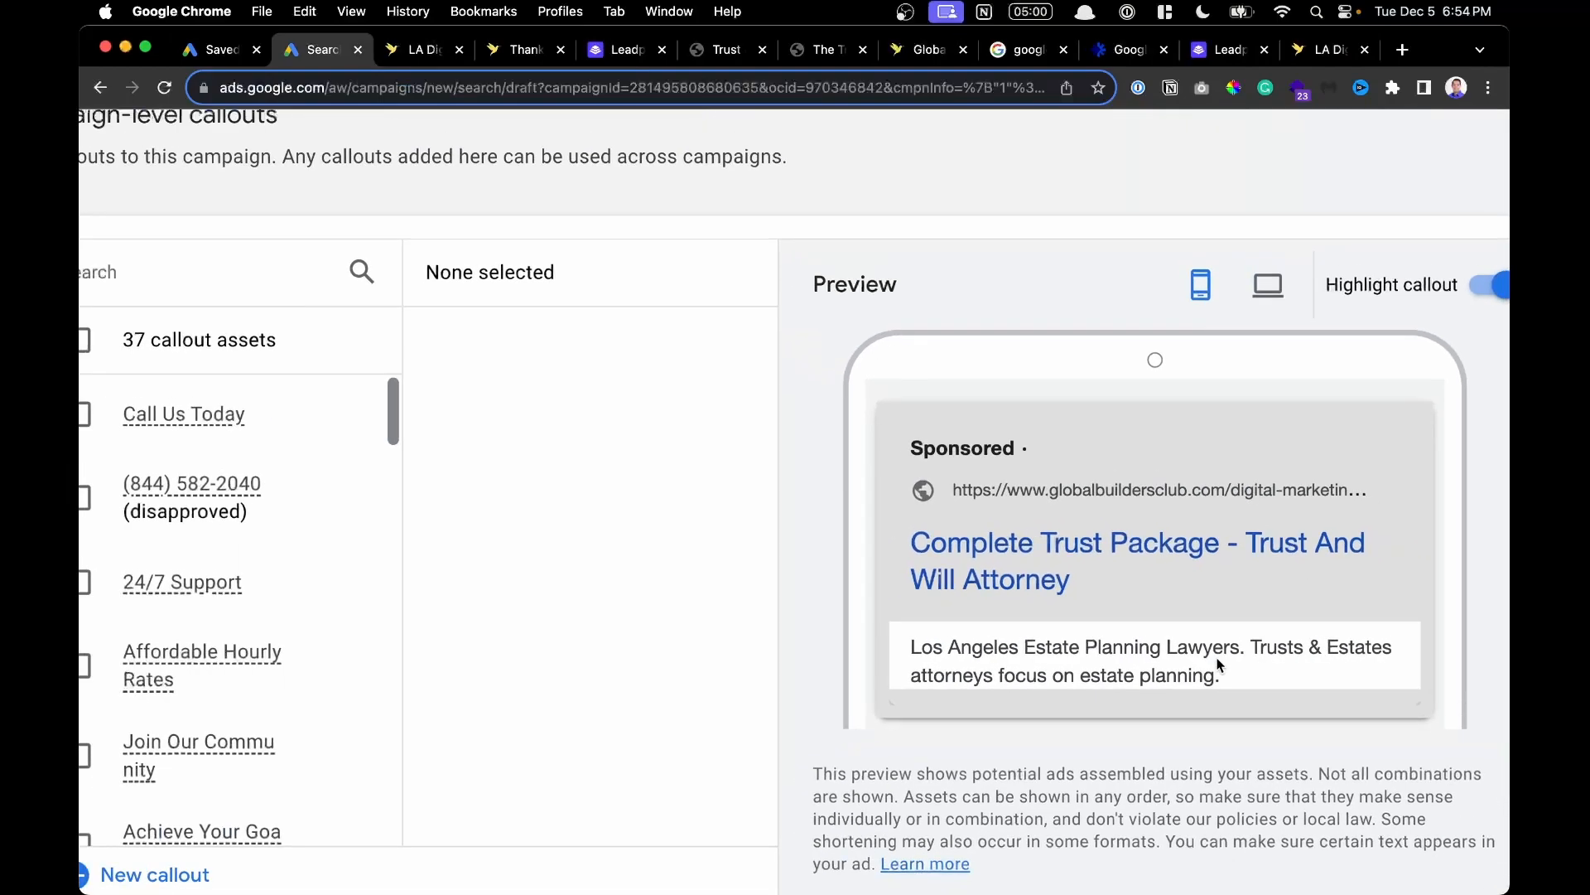
{"action": "scroll", "coordinate": [101, 425], "scroll_direction": "left", "scroll_amount": 3}
{"action": "scroll", "coordinate": [389, 549], "scroll_direction": "down", "scroll_amount": 1}
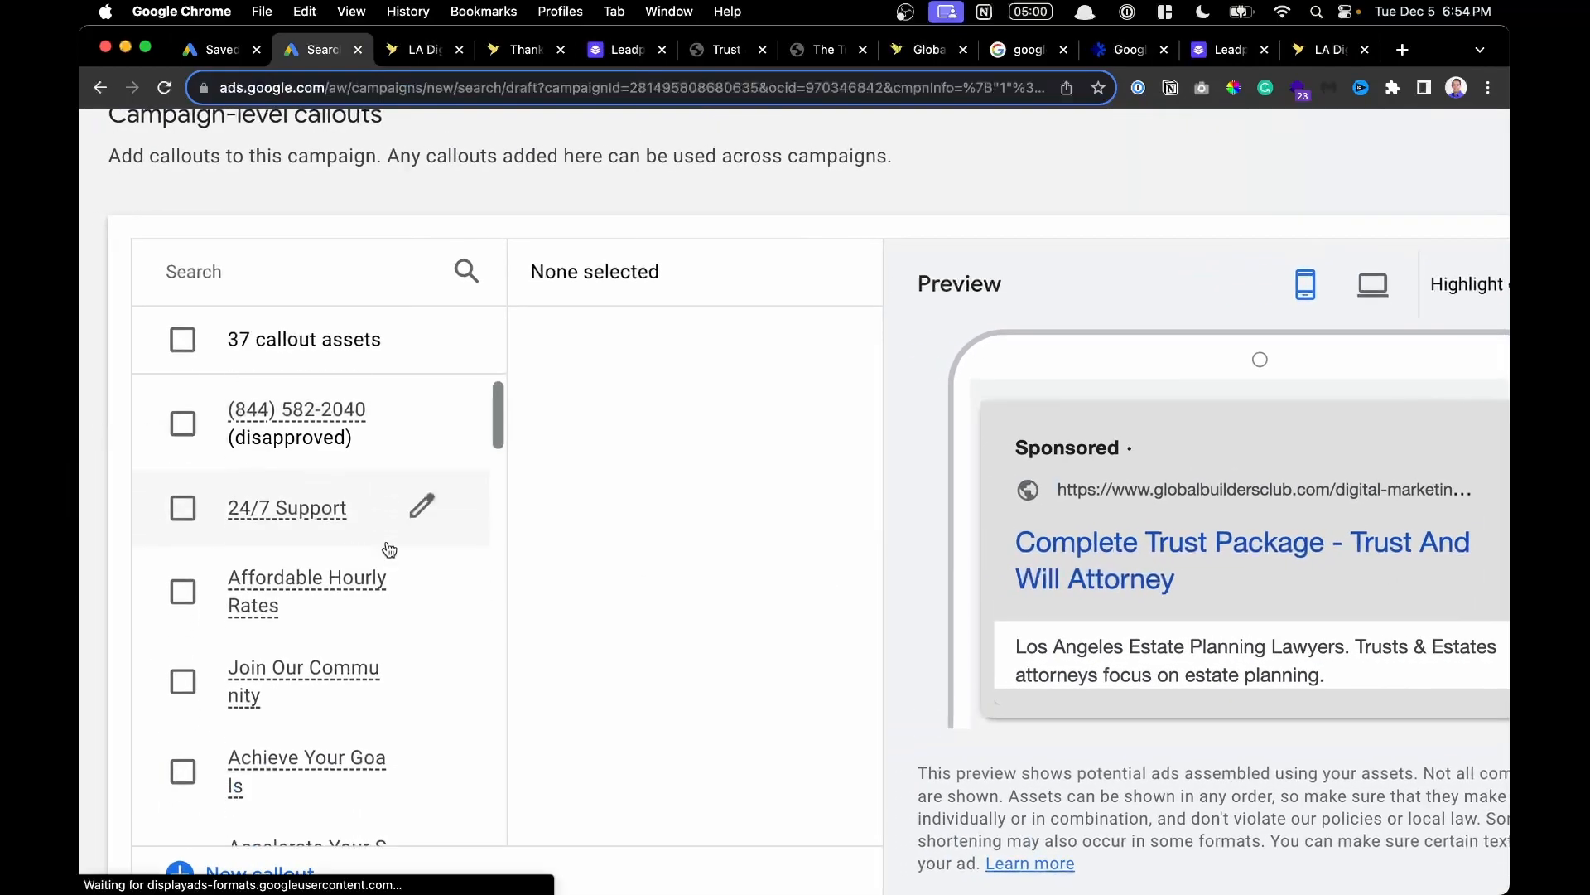
{"action": "scroll", "coordinate": [389, 550], "scroll_direction": "down", "scroll_amount": 1}
{"action": "left_click", "coordinate": [255, 880]}
{"action": "left_click", "coordinate": [271, 314]}
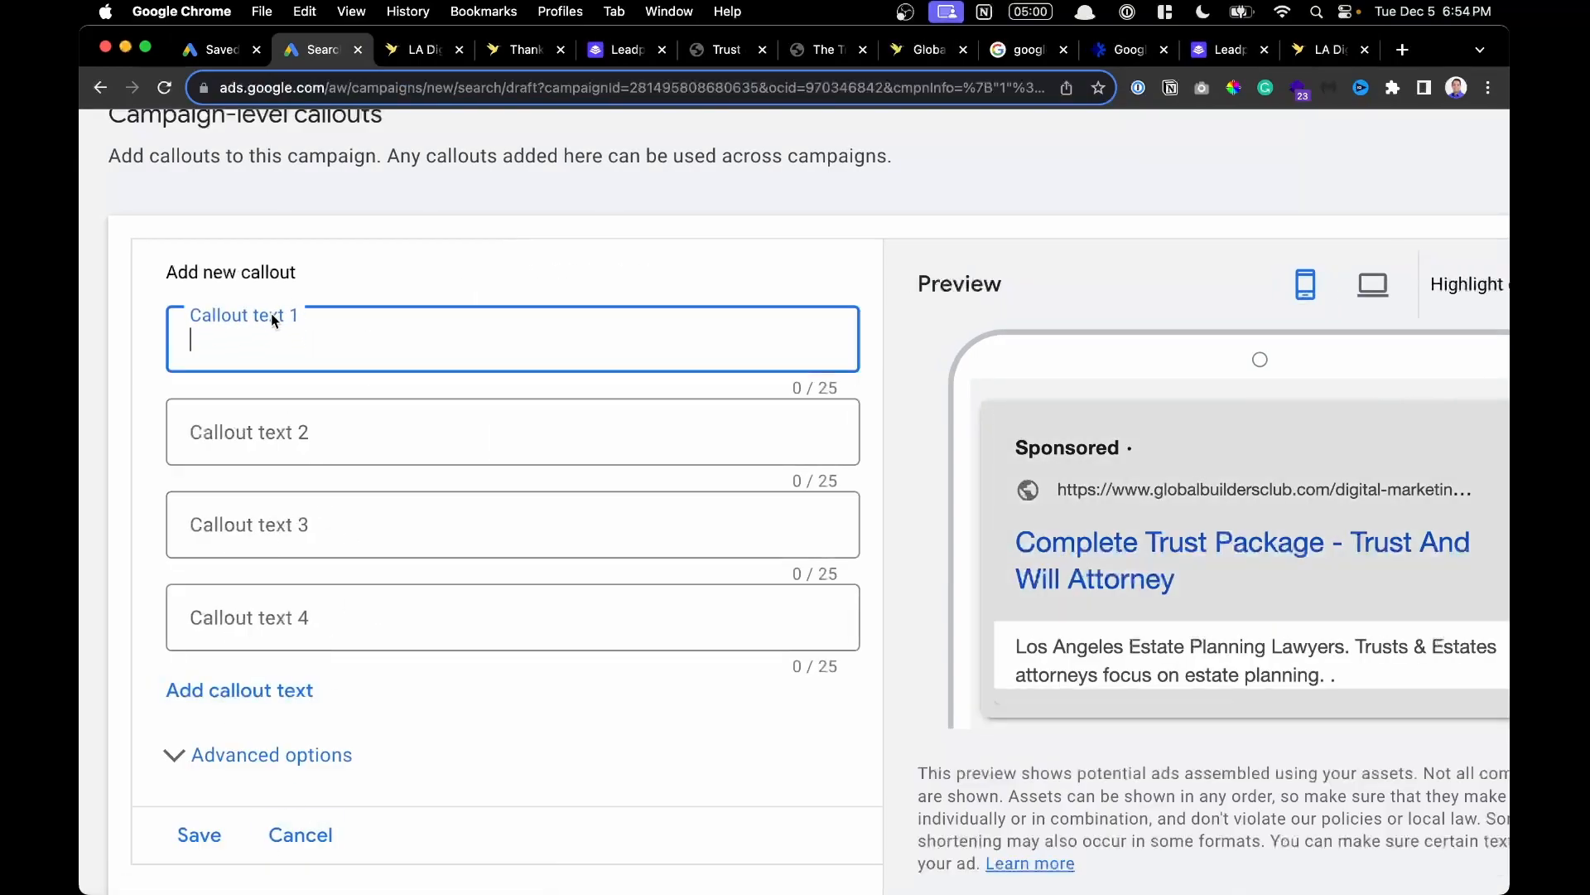
{"action": "type", "text": "Open 5 D"}
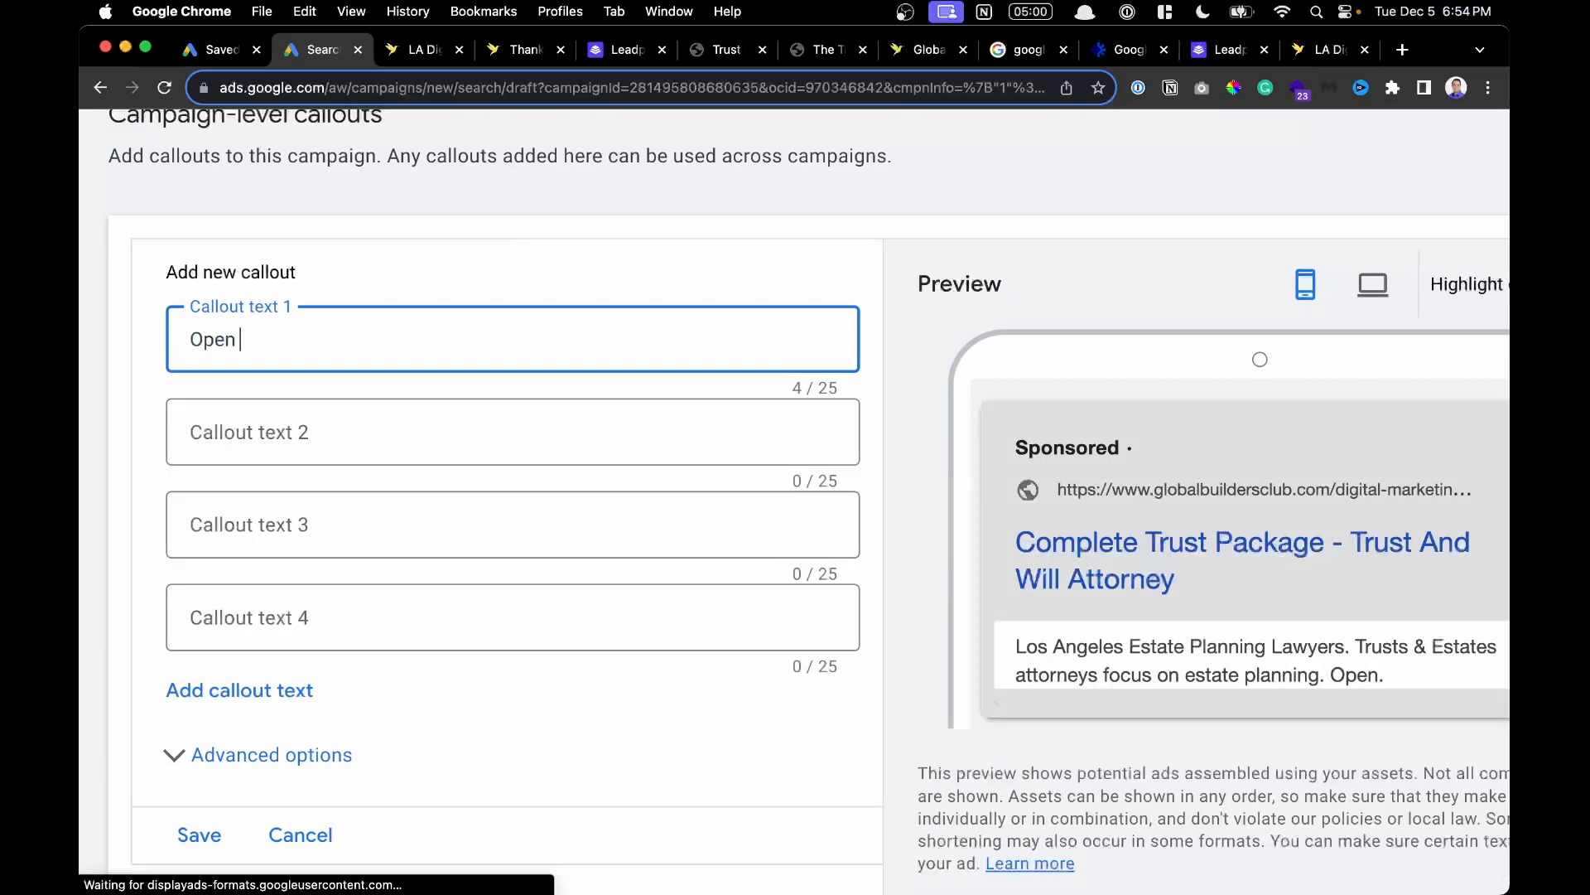
{"action": "type", "text": "ays A Week"}
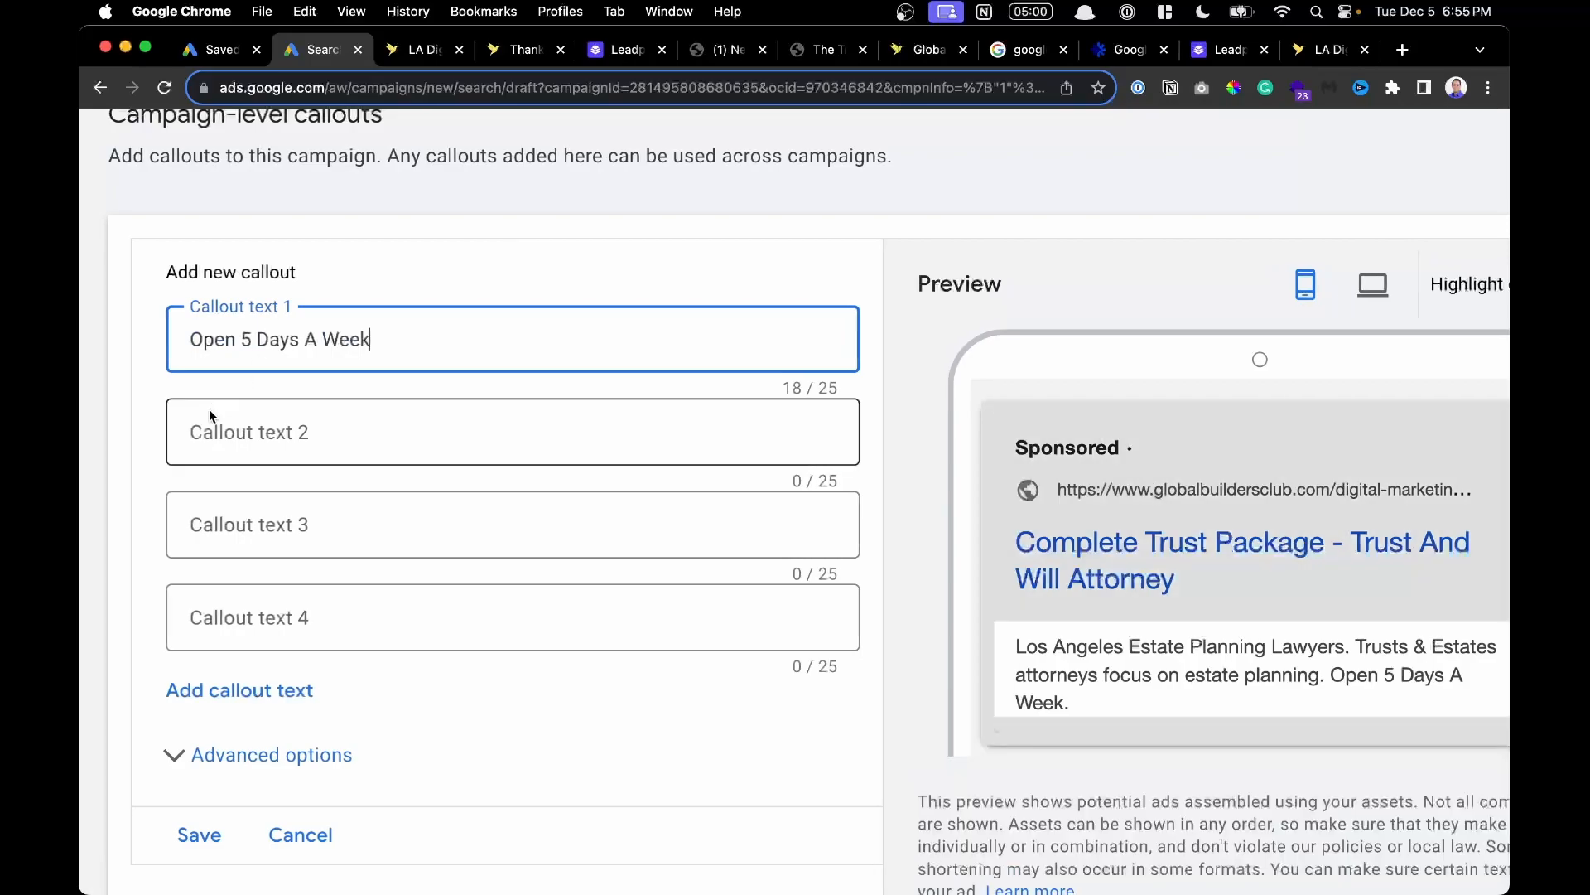
Set callout text 2 to "Trust And Will" and callout text 3 to "Estate Planning Attorney", and save the new callouts.
{"action": "left_click", "coordinate": [209, 410]}
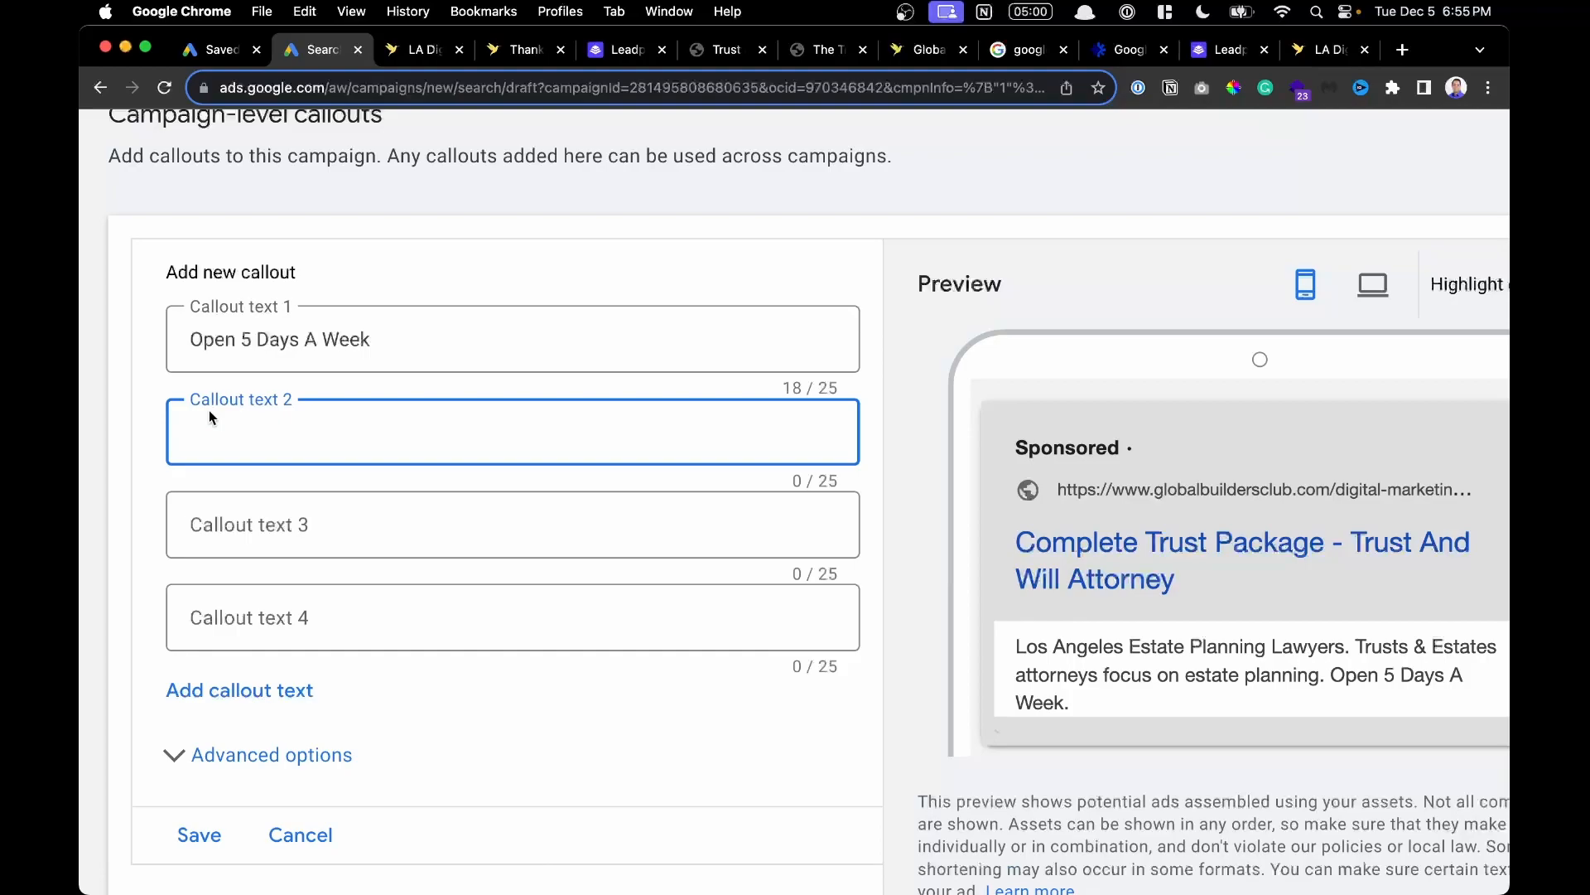
{"action": "type", "text": "Trust And Will"}
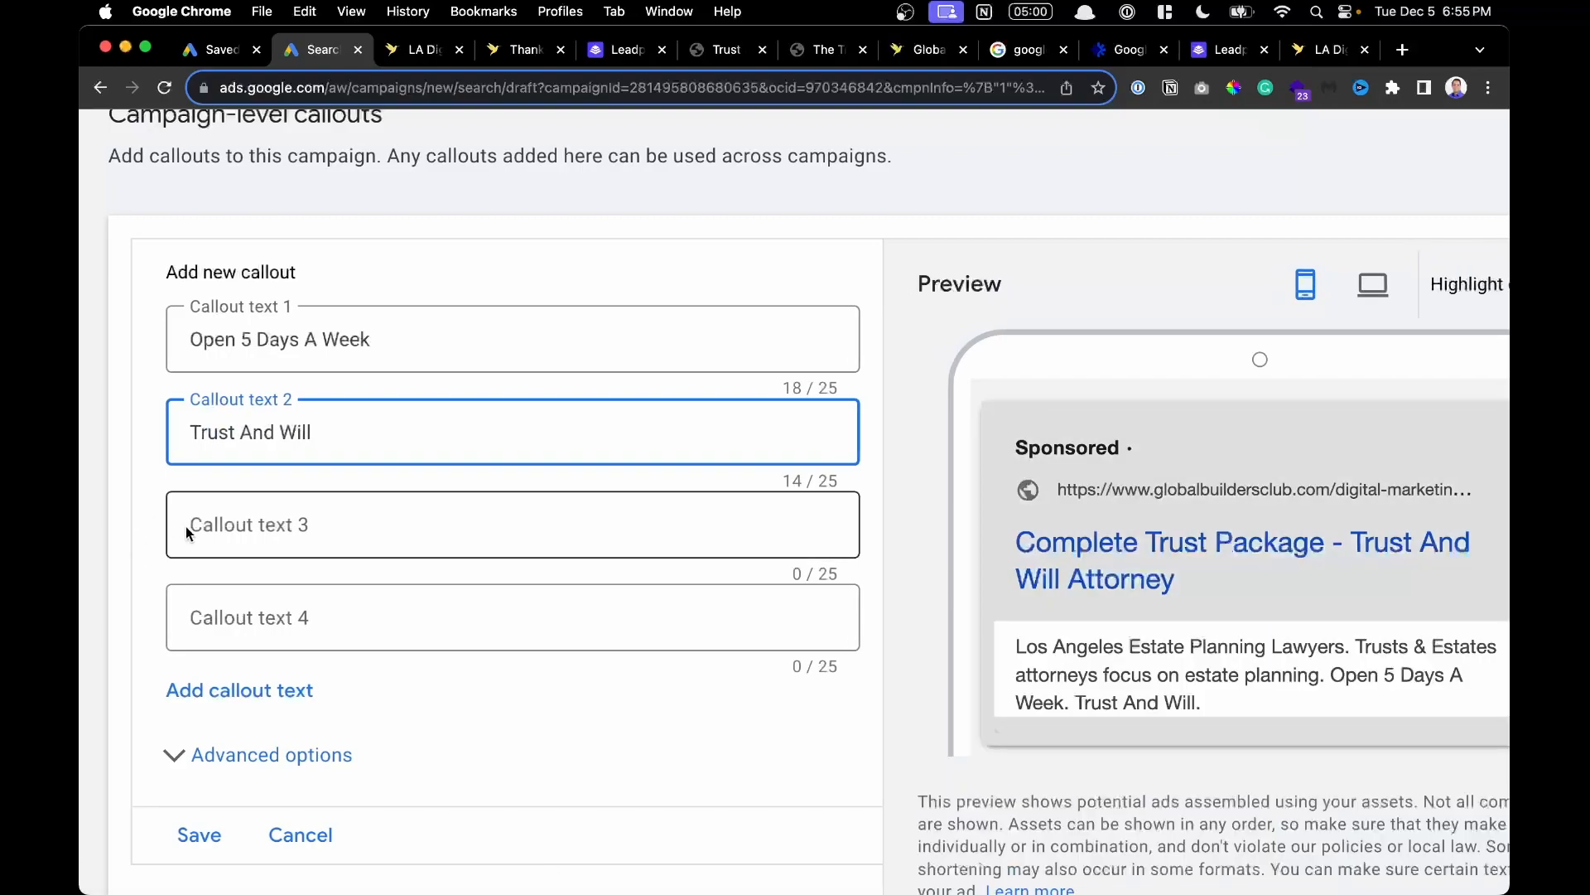
{"action": "left_click", "coordinate": [272, 547]}
{"action": "type", "text": "Estate Planning Attorney"}
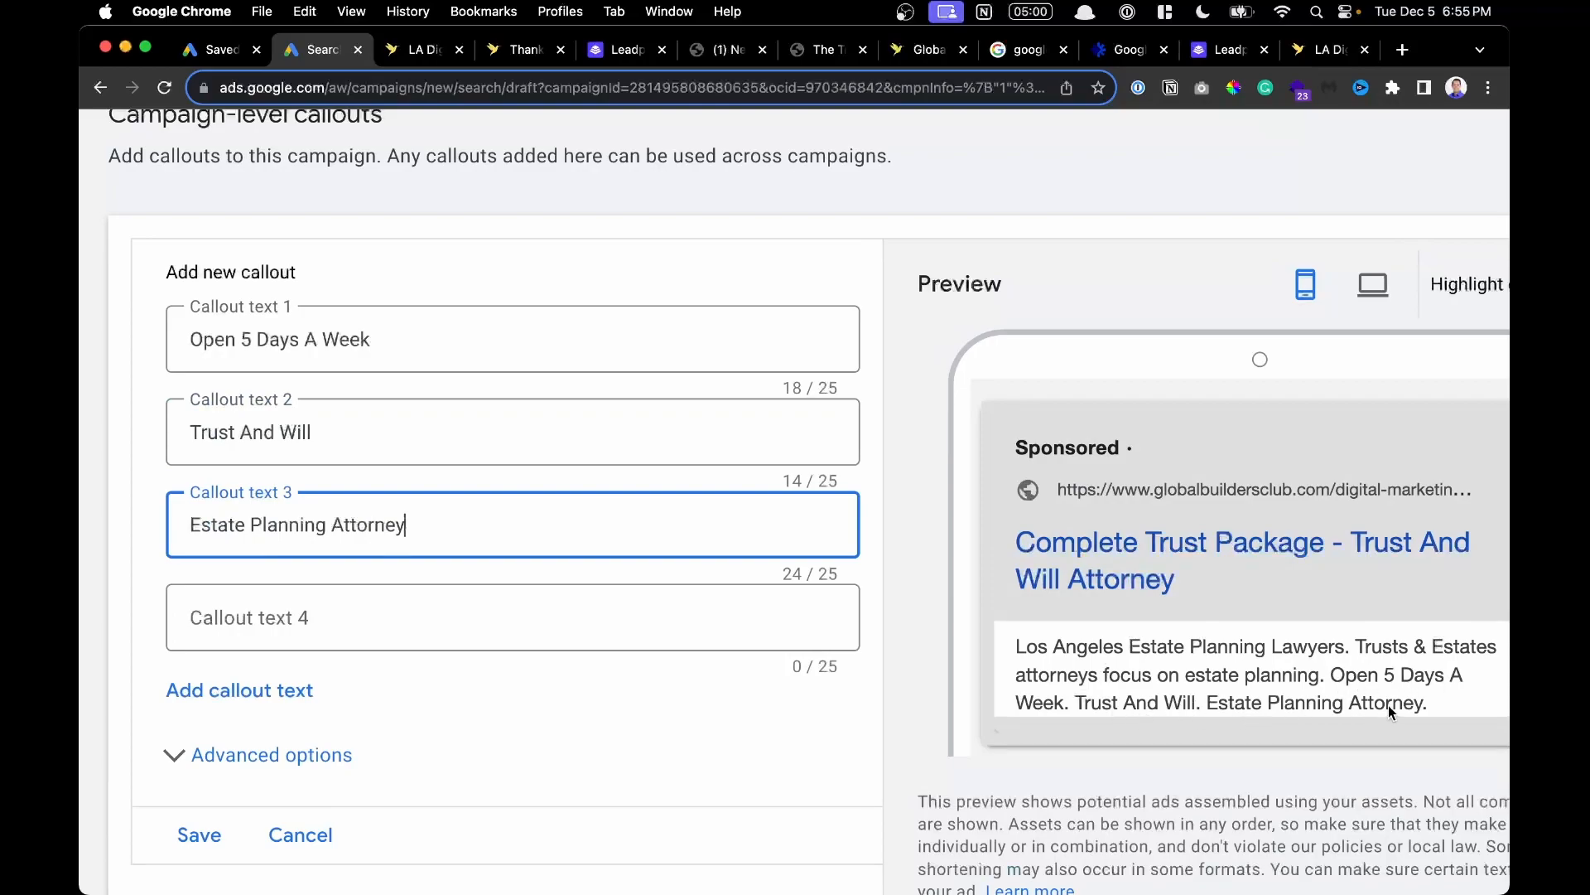
{"action": "key", "text": "super+minus"}
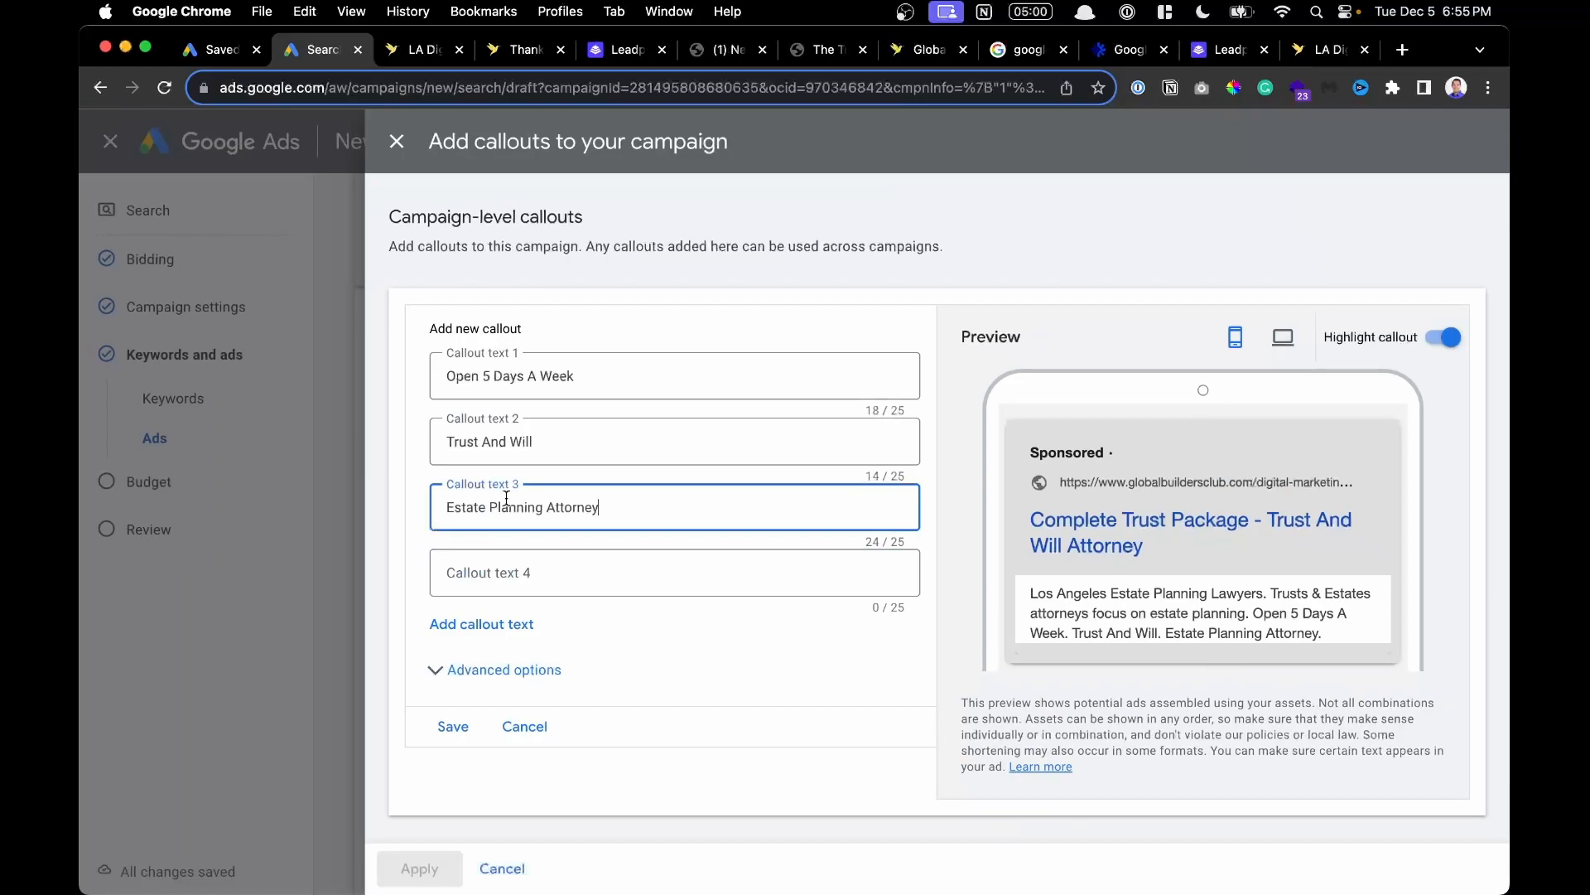
{"action": "left_click", "coordinate": [441, 724]}
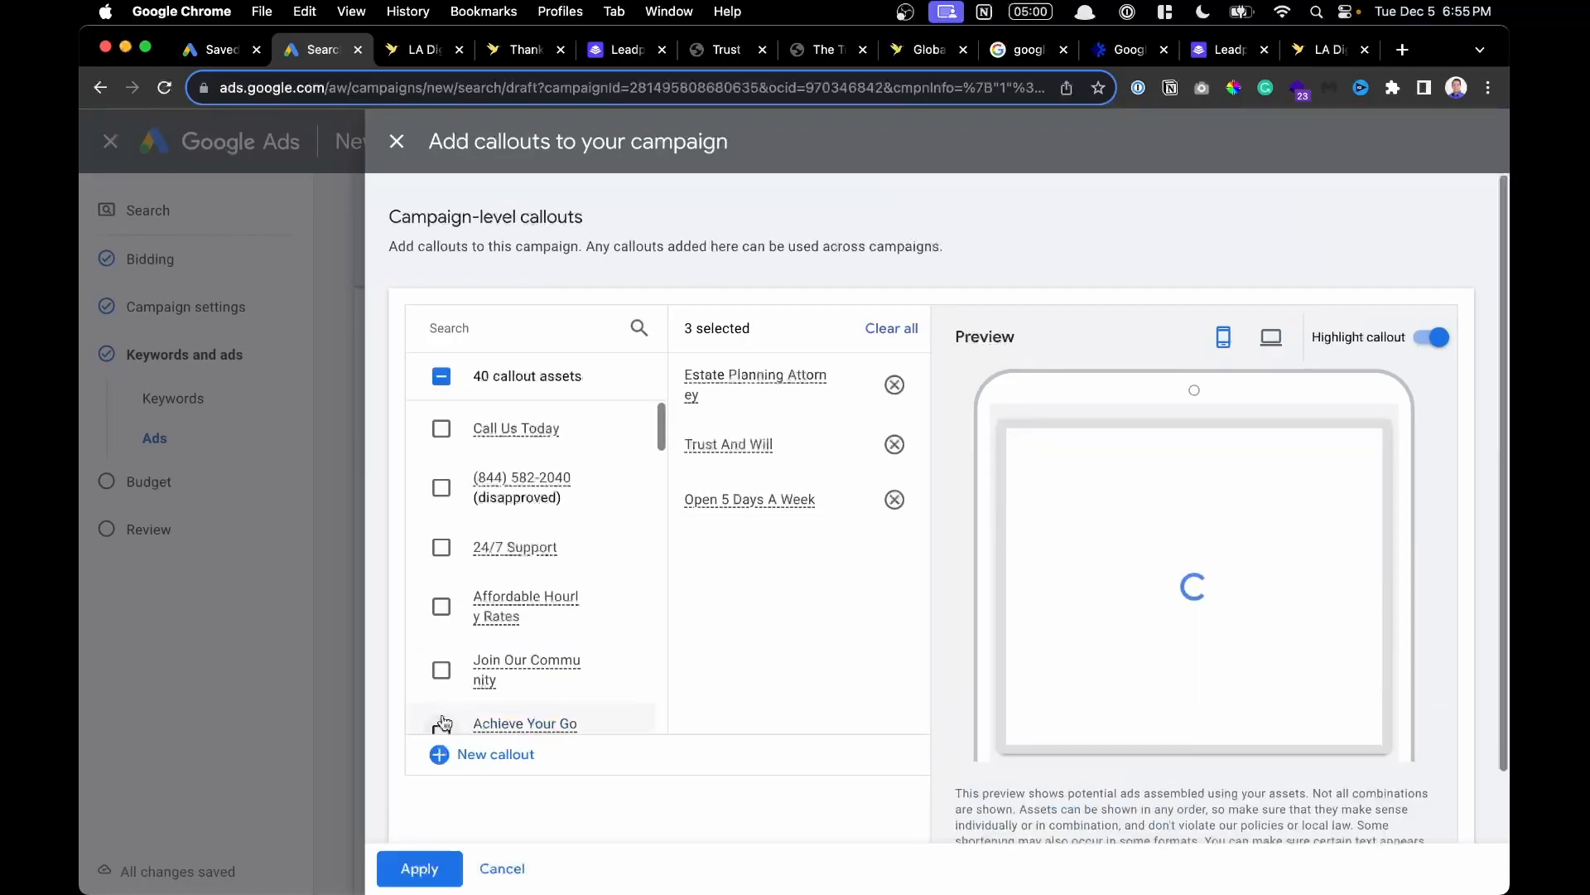
Add the existing "24/7 Support" callout to the selection and apply the callouts to the campaign.
{"action": "left_click", "coordinate": [442, 546]}
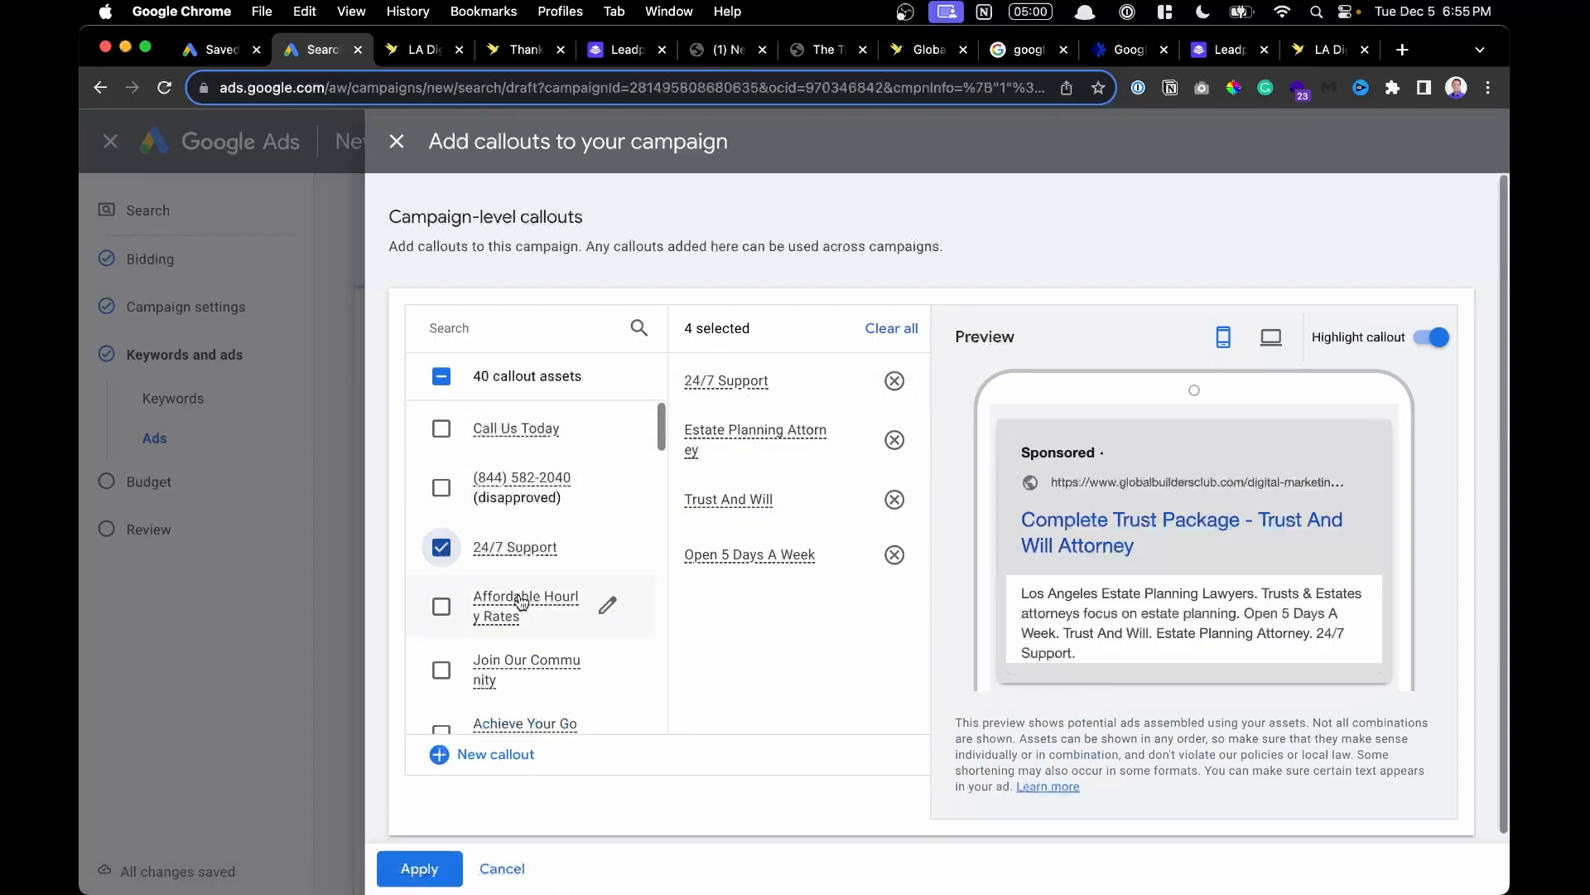
{"action": "left_click", "coordinate": [441, 547]}
{"action": "left_click", "coordinate": [441, 547]}
{"action": "scroll", "coordinate": [441, 672], "scroll_direction": "down", "scroll_amount": 2}
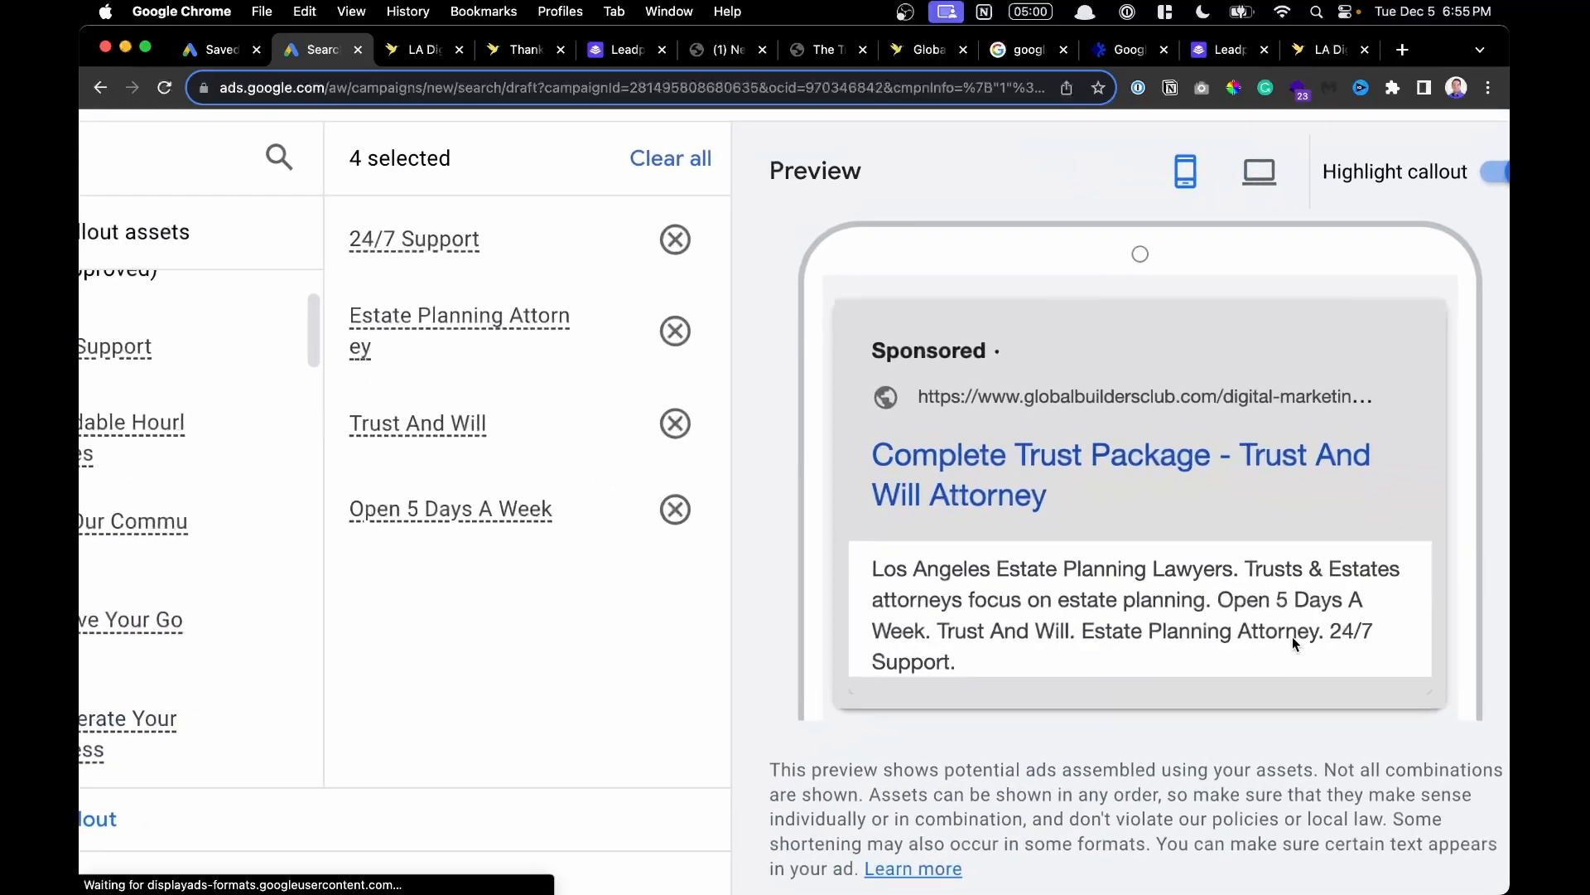
{"action": "scroll", "coordinate": [1088, 634], "scroll_direction": "down", "scroll_amount": 5}
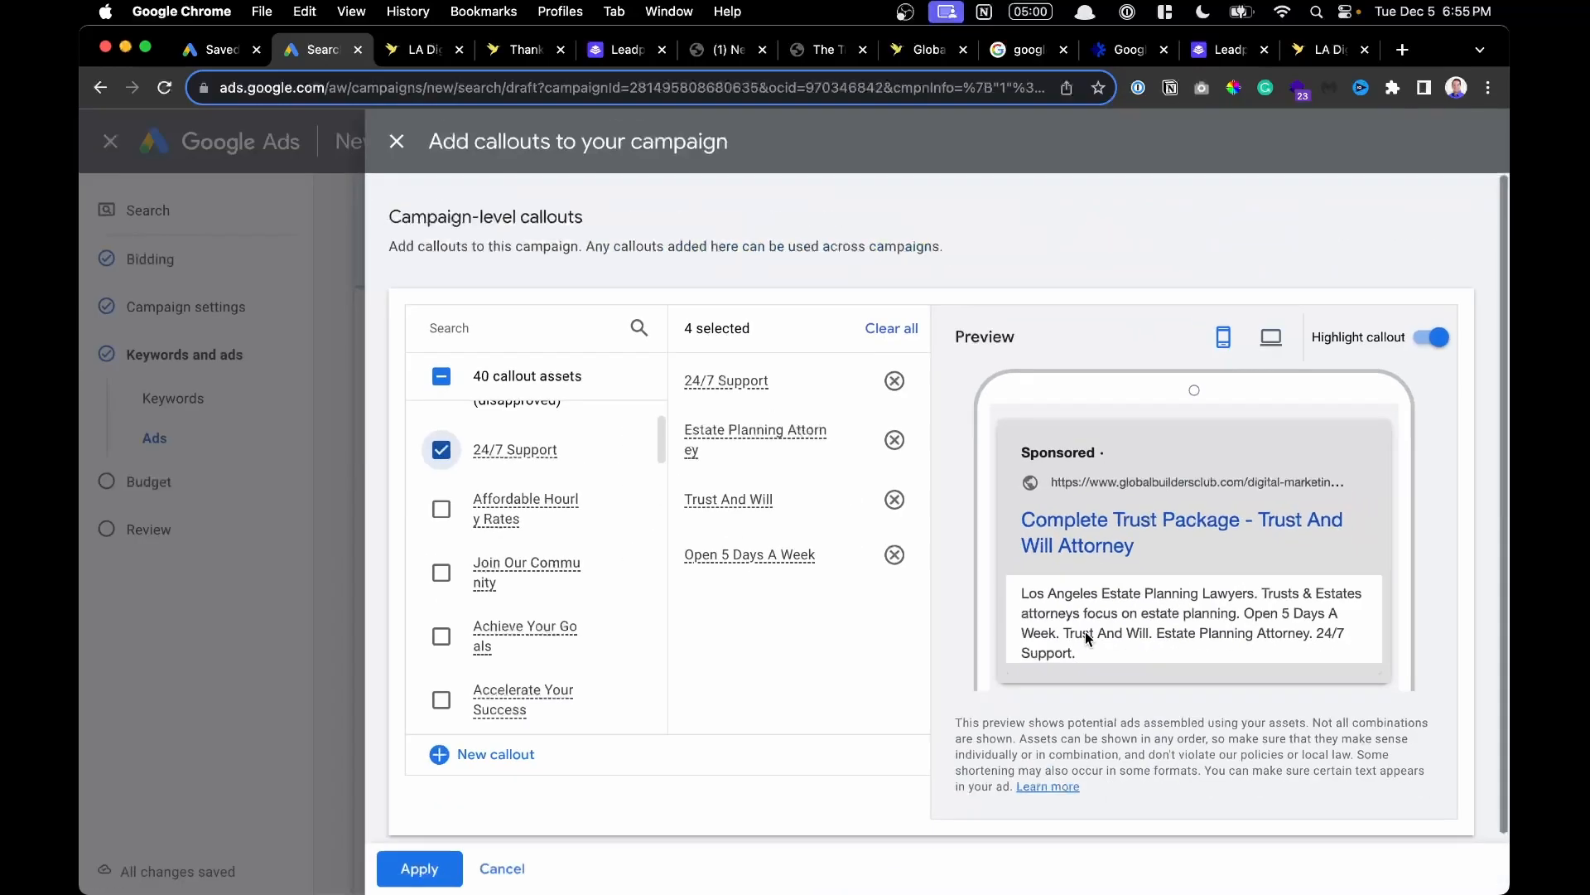
{"action": "left_click", "coordinate": [454, 866]}
Expand the list of additional asset types for the ad.
{"action": "scroll", "coordinate": [553, 650], "scroll_direction": "down", "scroll_amount": 3}
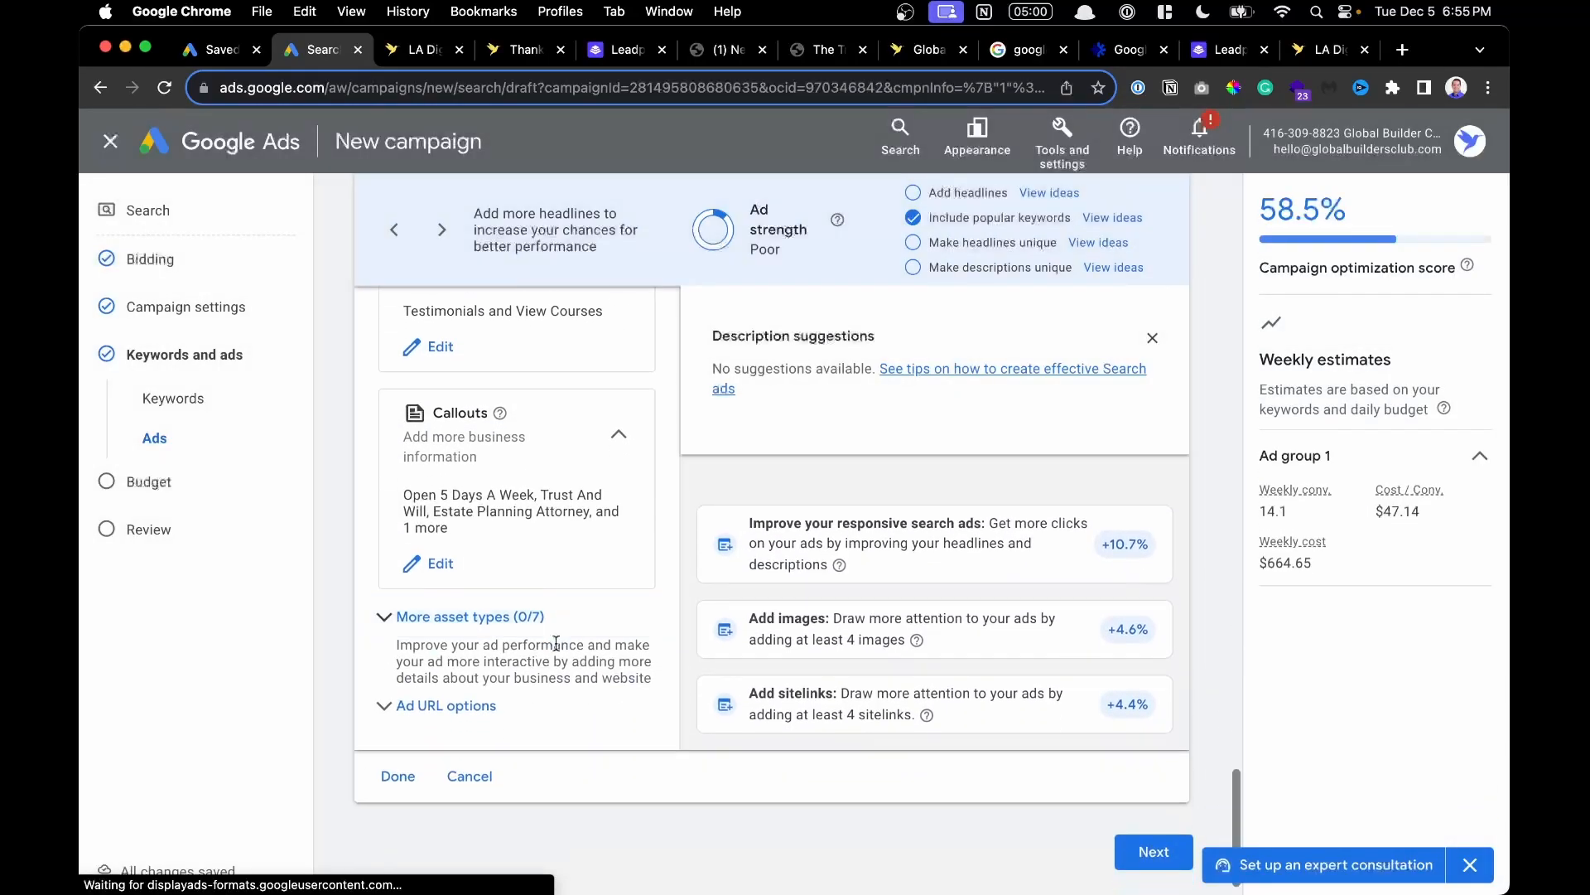
{"action": "left_click", "coordinate": [519, 580]}
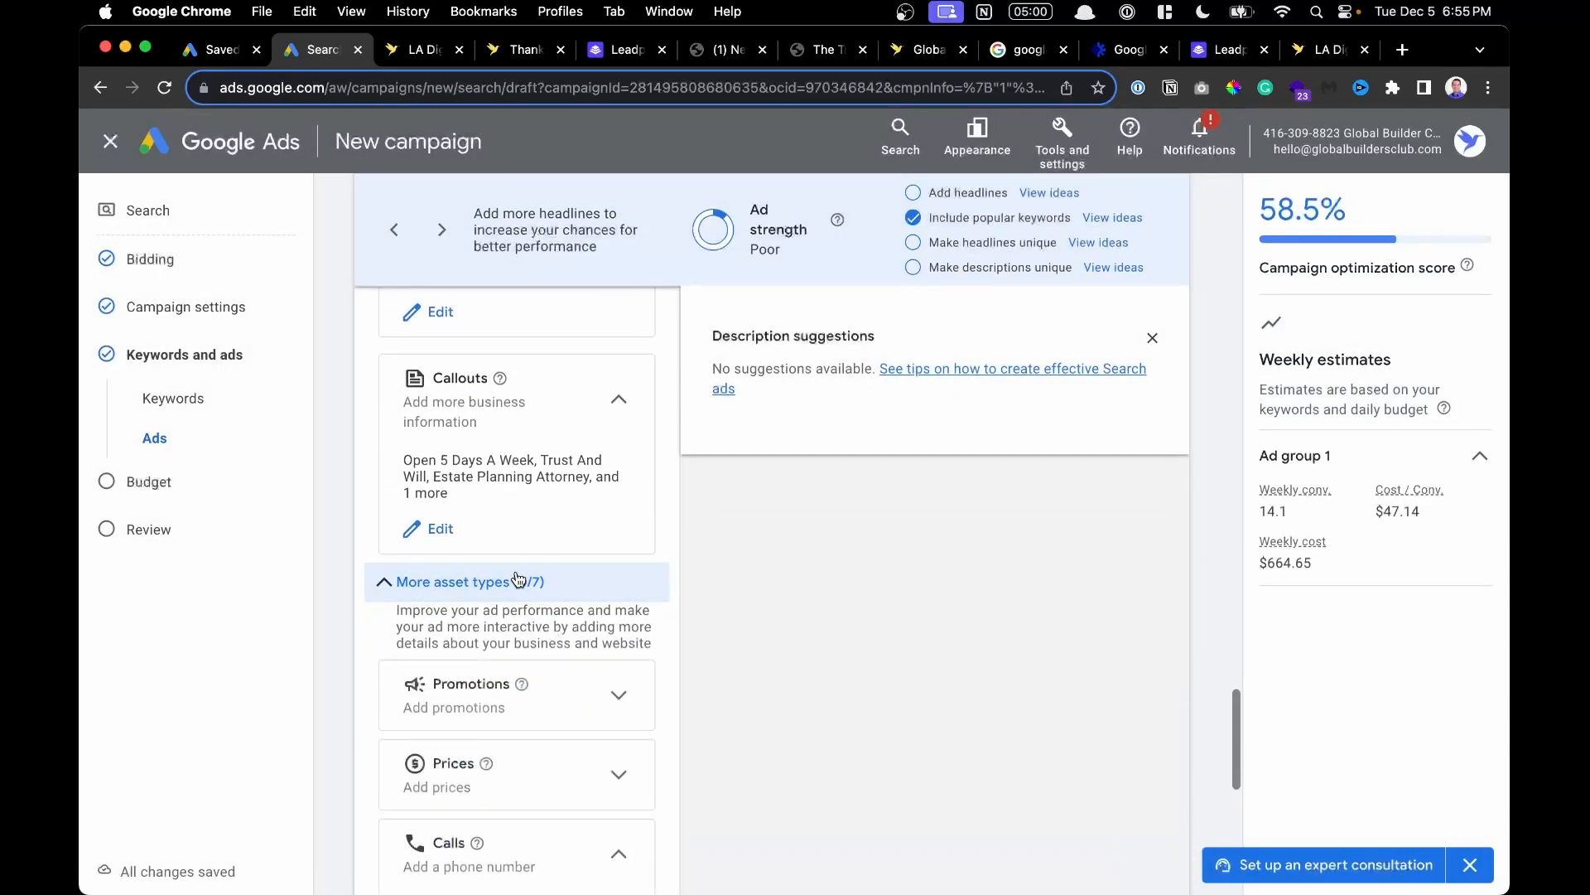
{"action": "scroll", "coordinate": [519, 580], "scroll_direction": "down", "scroll_amount": 8}
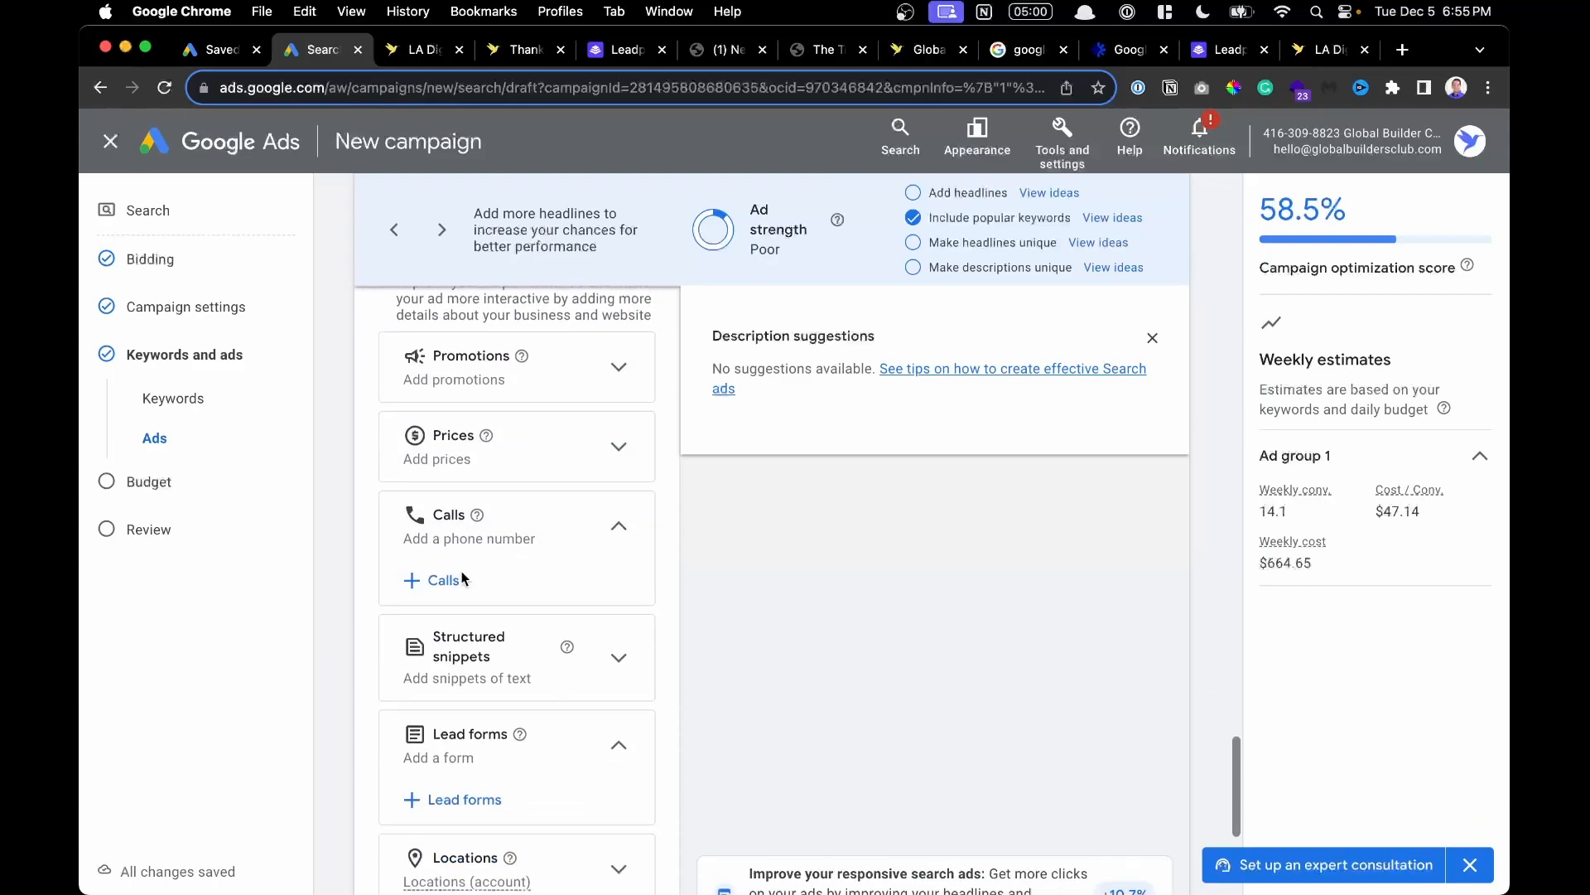
Try a campaign-level call asset by entering a United States phone number and previewing the call line, and discard it.
{"action": "left_click", "coordinate": [442, 581]}
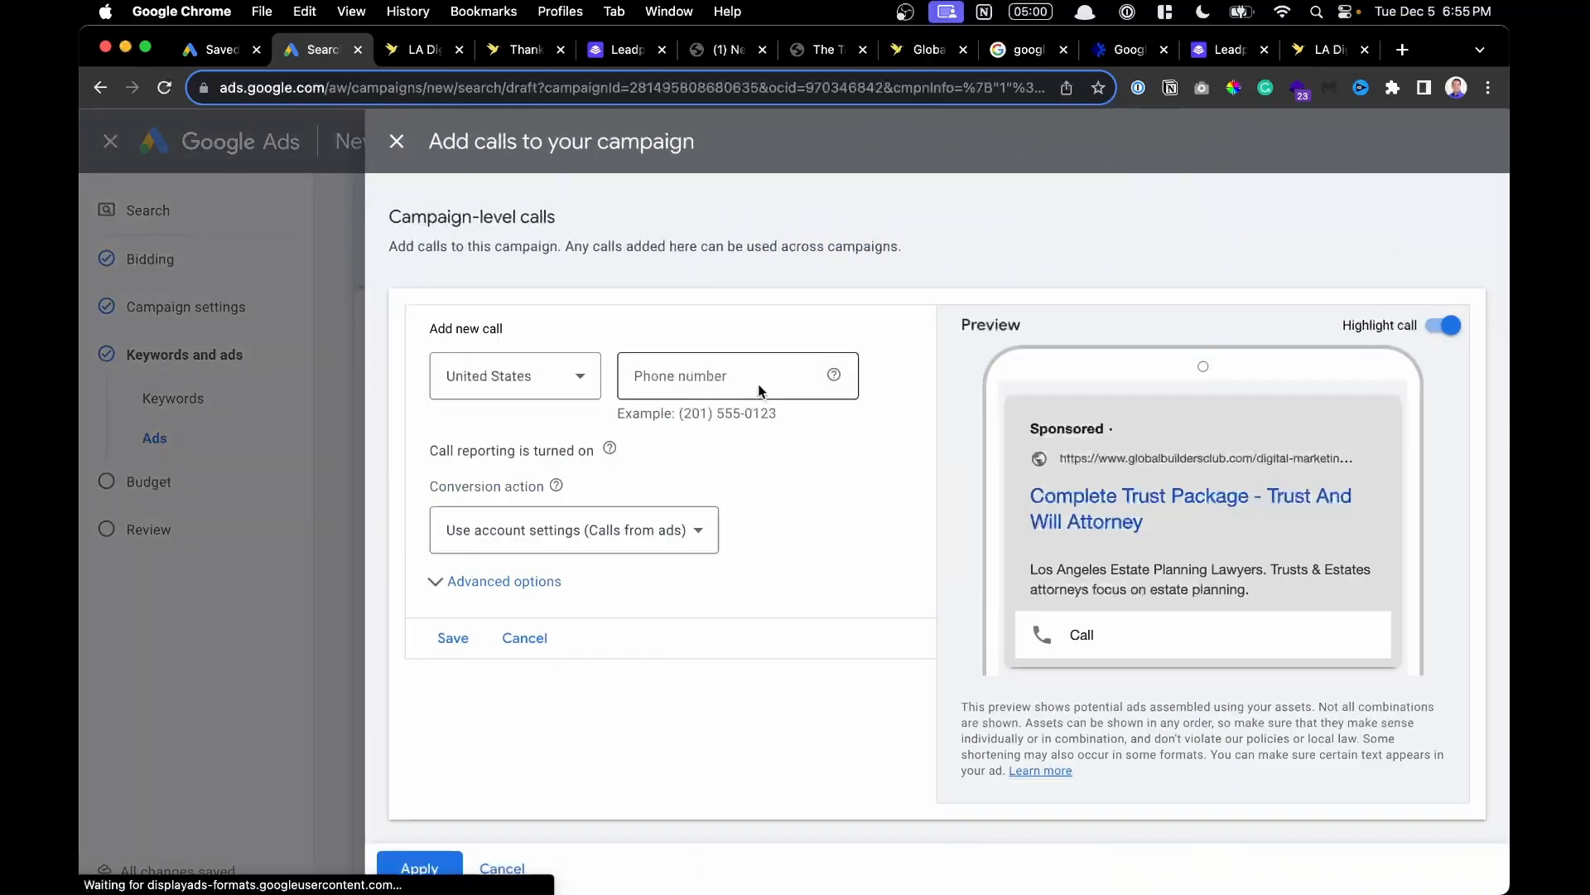
{"action": "left_click", "coordinate": [671, 379]}
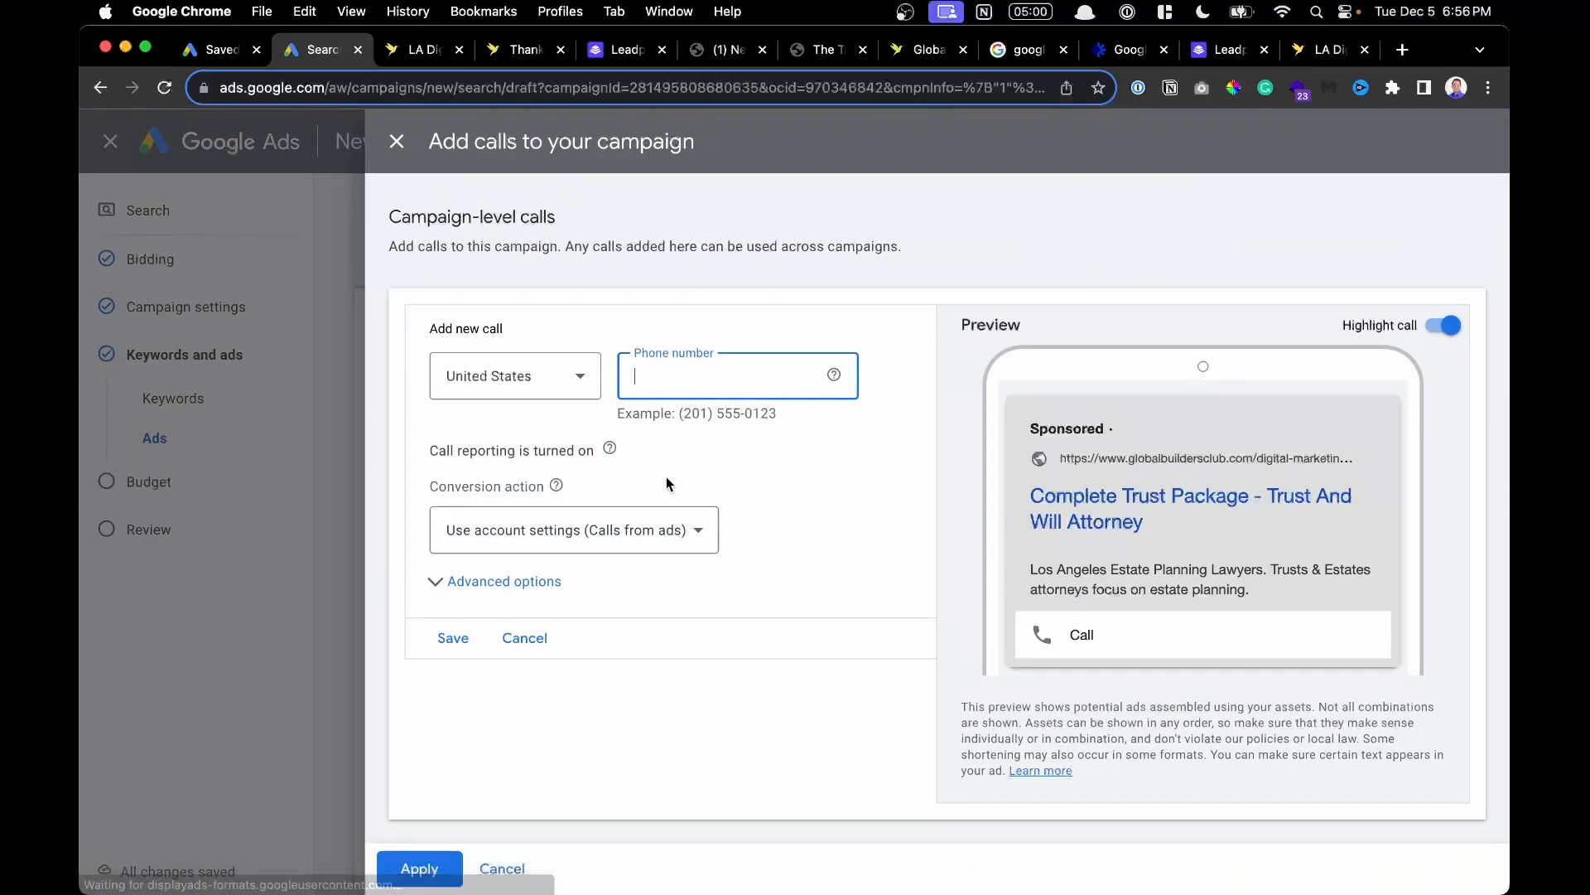
{"action": "left_click", "coordinate": [627, 531]}
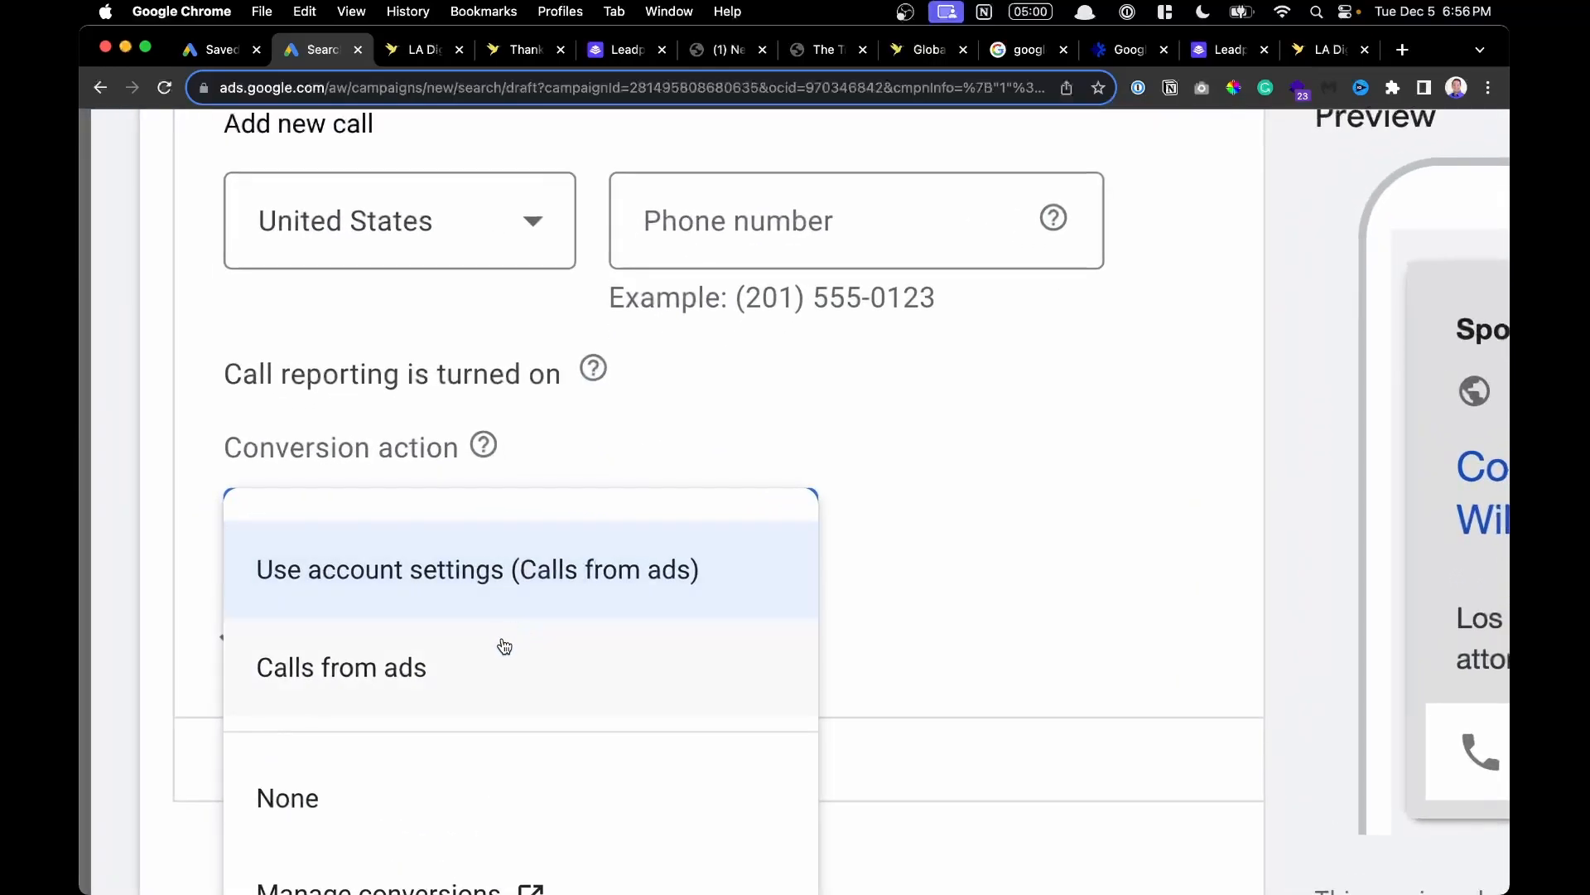
{"action": "scroll", "coordinate": [504, 646], "scroll_direction": "right", "scroll_amount": 5}
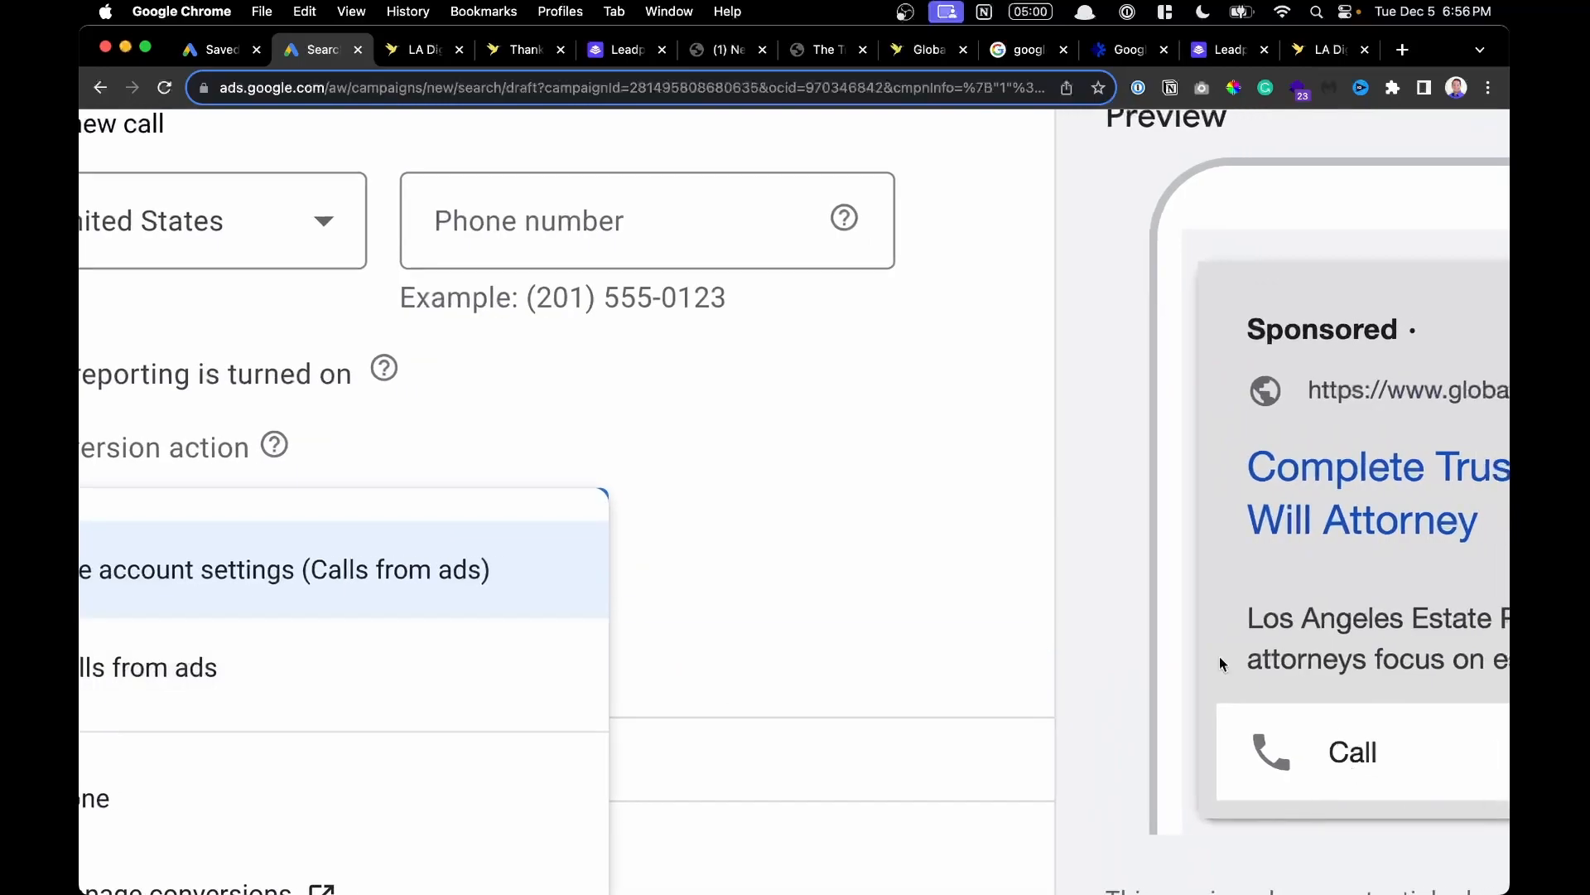
{"action": "left_click", "coordinate": [534, 226]}
{"action": "type", "text": "555"}
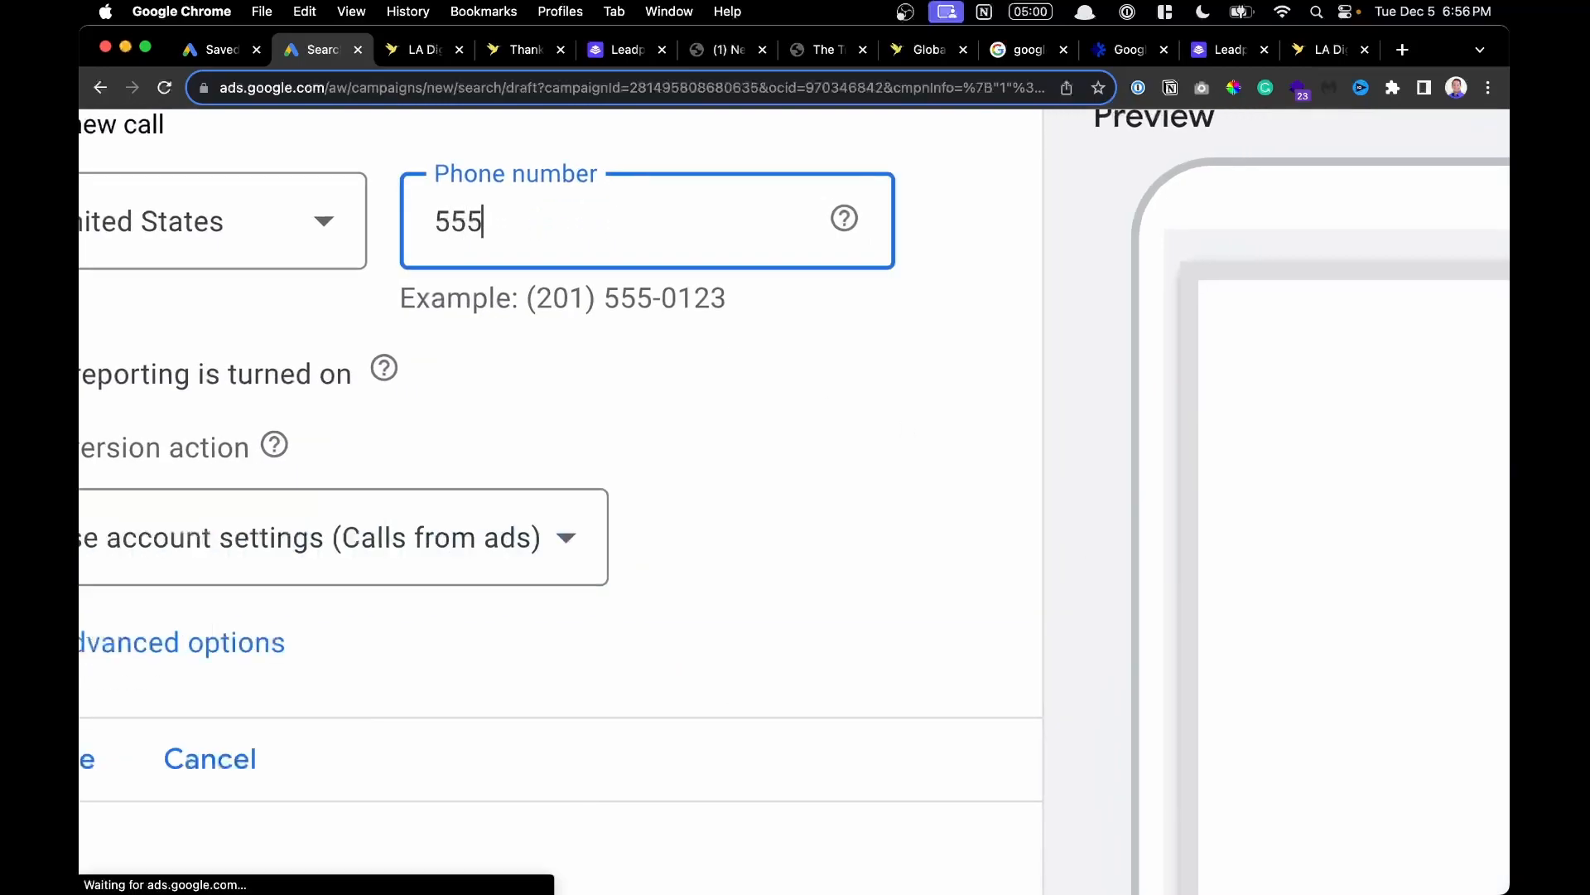
{"action": "type", "text": "5555555"}
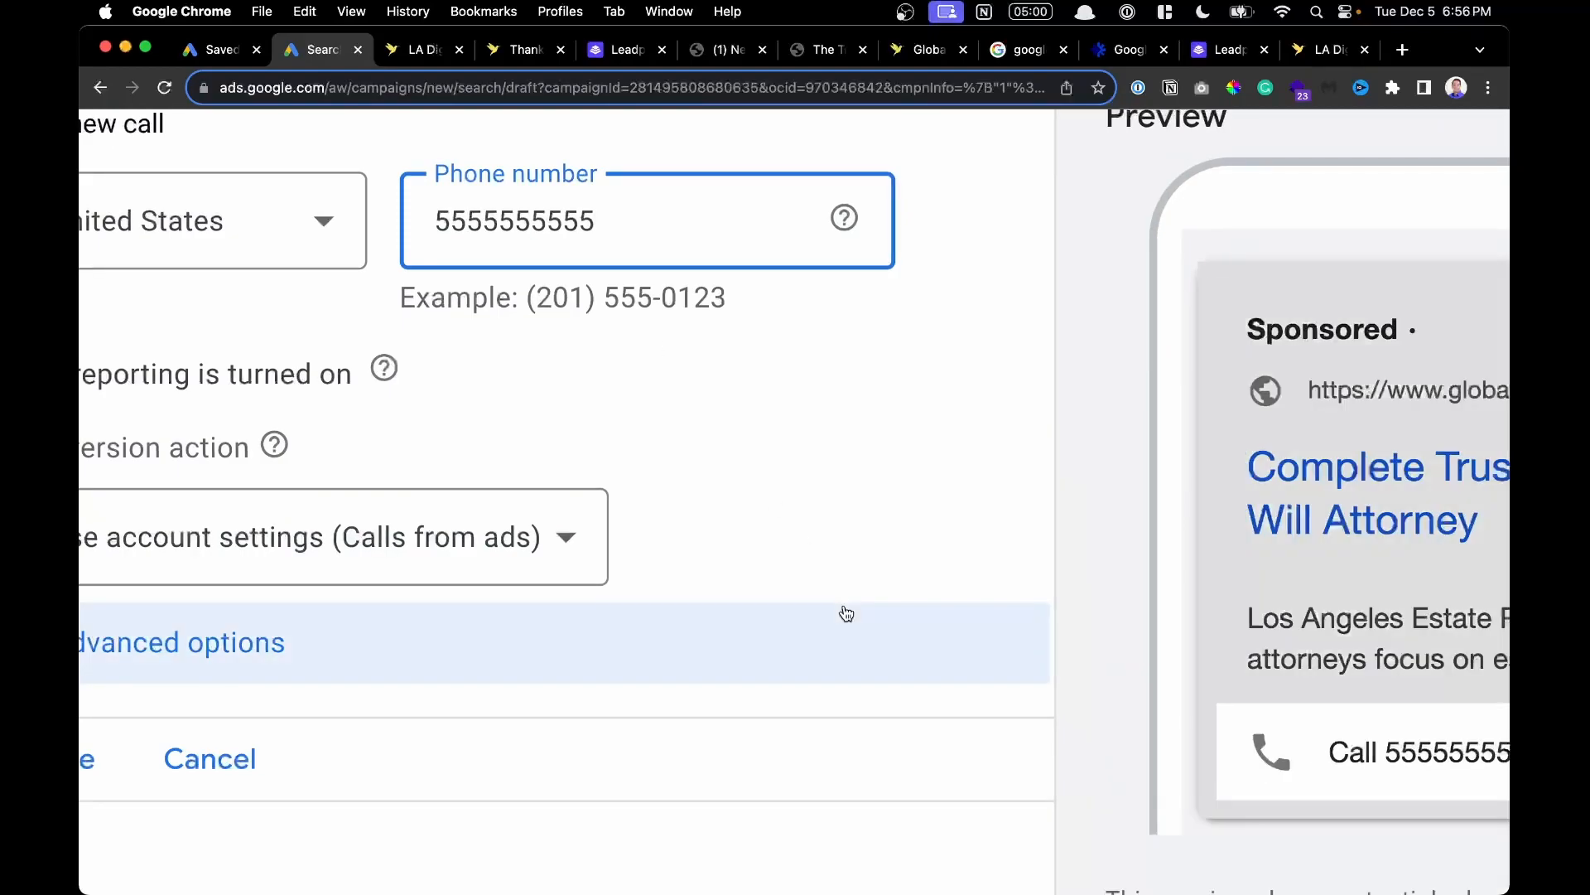
{"action": "scroll", "coordinate": [846, 613], "scroll_direction": "right", "scroll_amount": 5}
{"action": "scroll", "coordinate": [1297, 723], "scroll_direction": "right", "scroll_amount": 5}
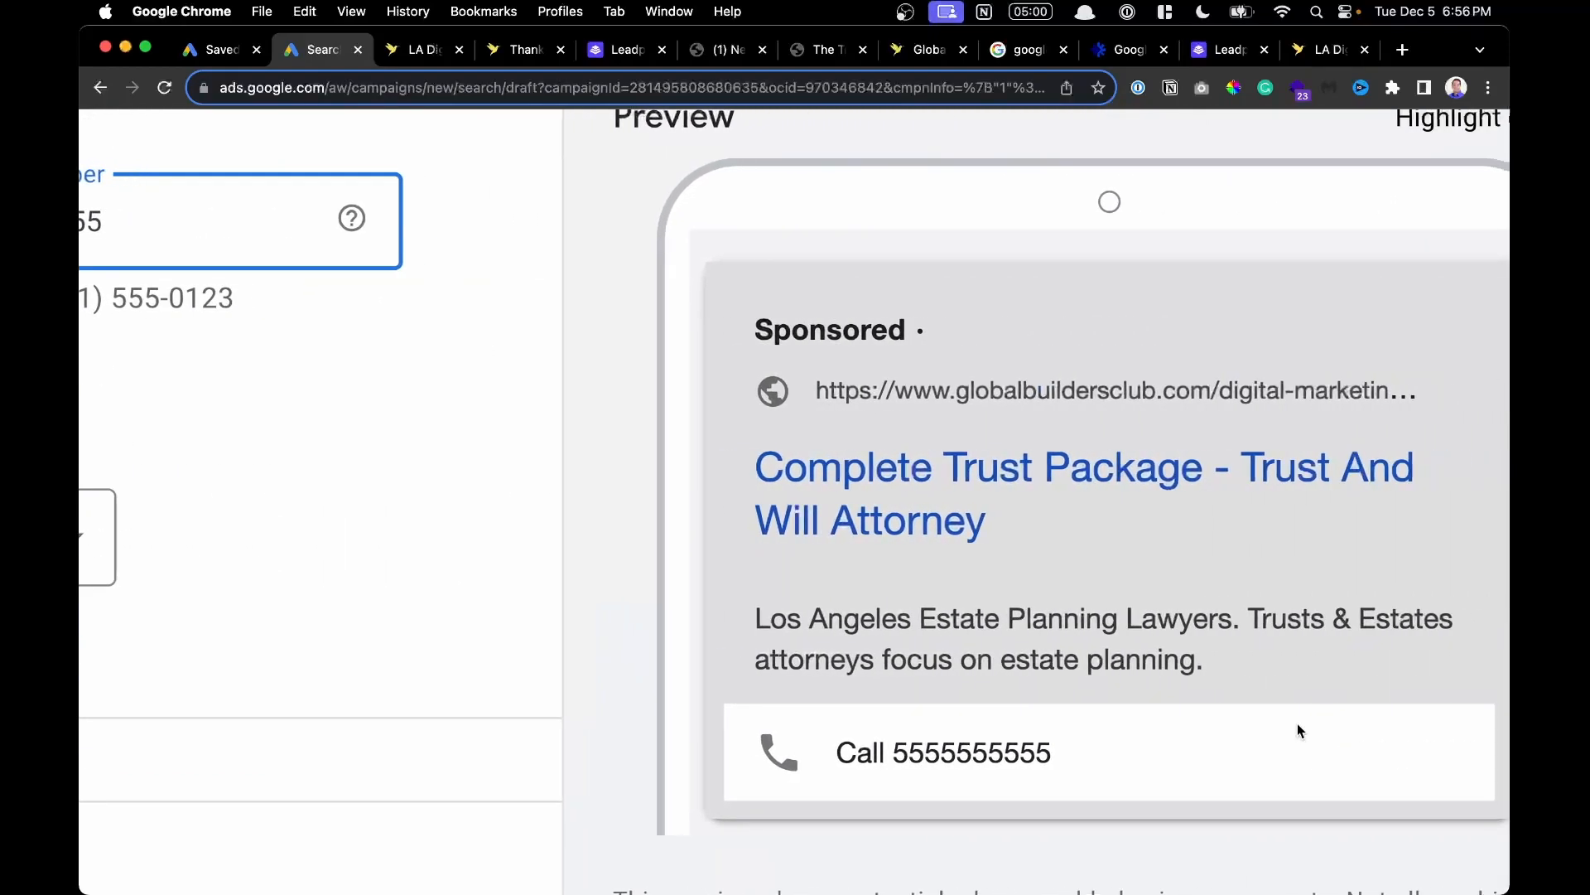
{"action": "scroll", "coordinate": [944, 764], "scroll_direction": "down", "scroll_amount": 5}
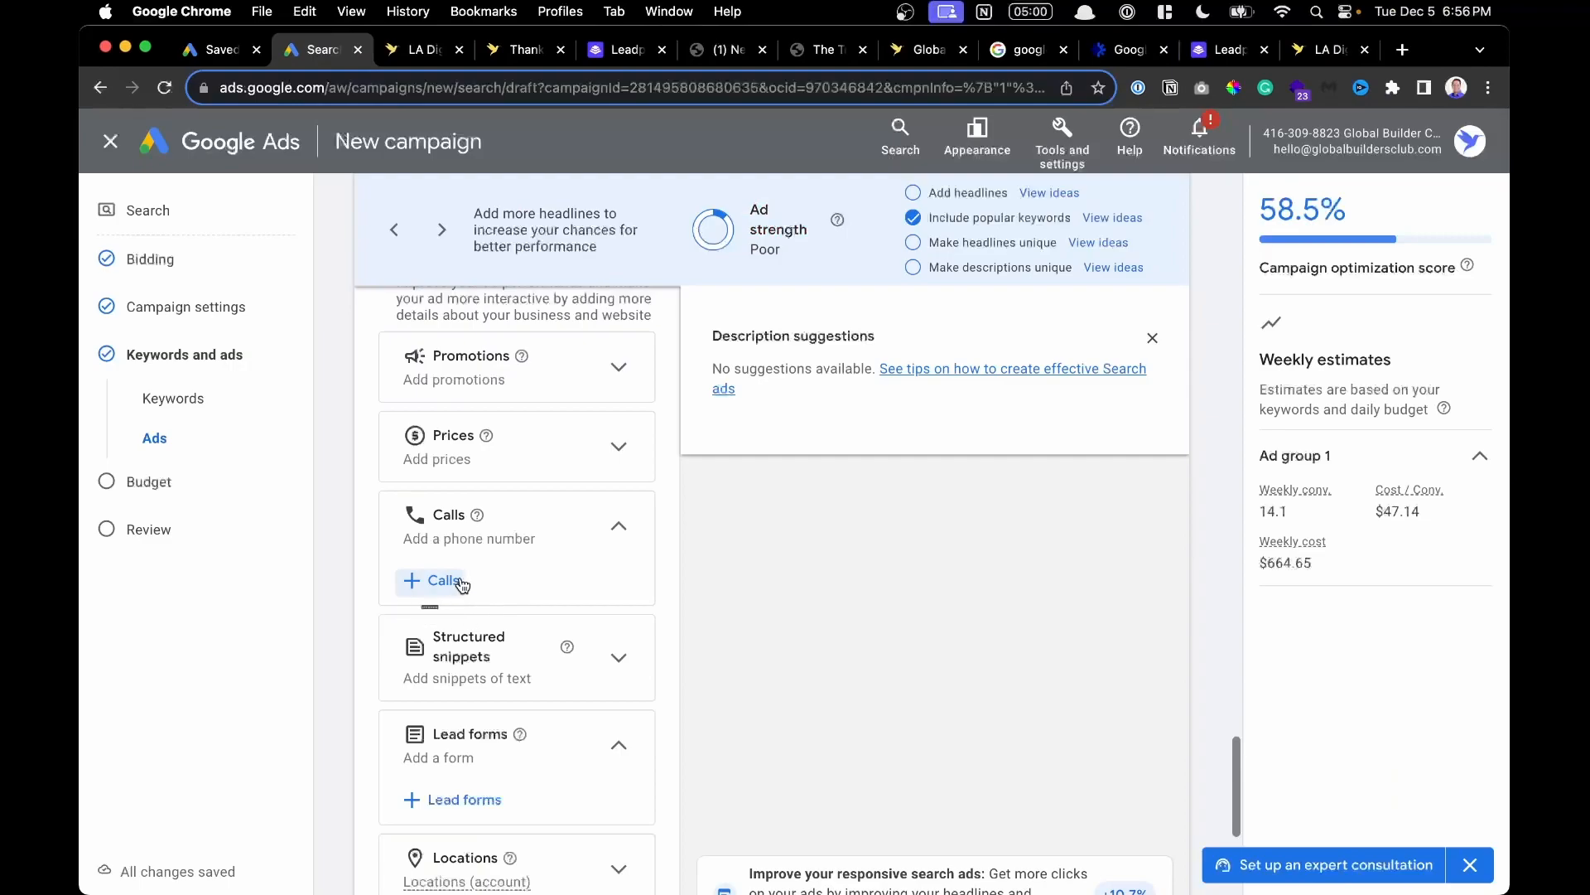
Open the campaign's lead forms and start creating a new lead form.
{"action": "scroll", "coordinate": [464, 584], "scroll_direction": "down", "scroll_amount": 3}
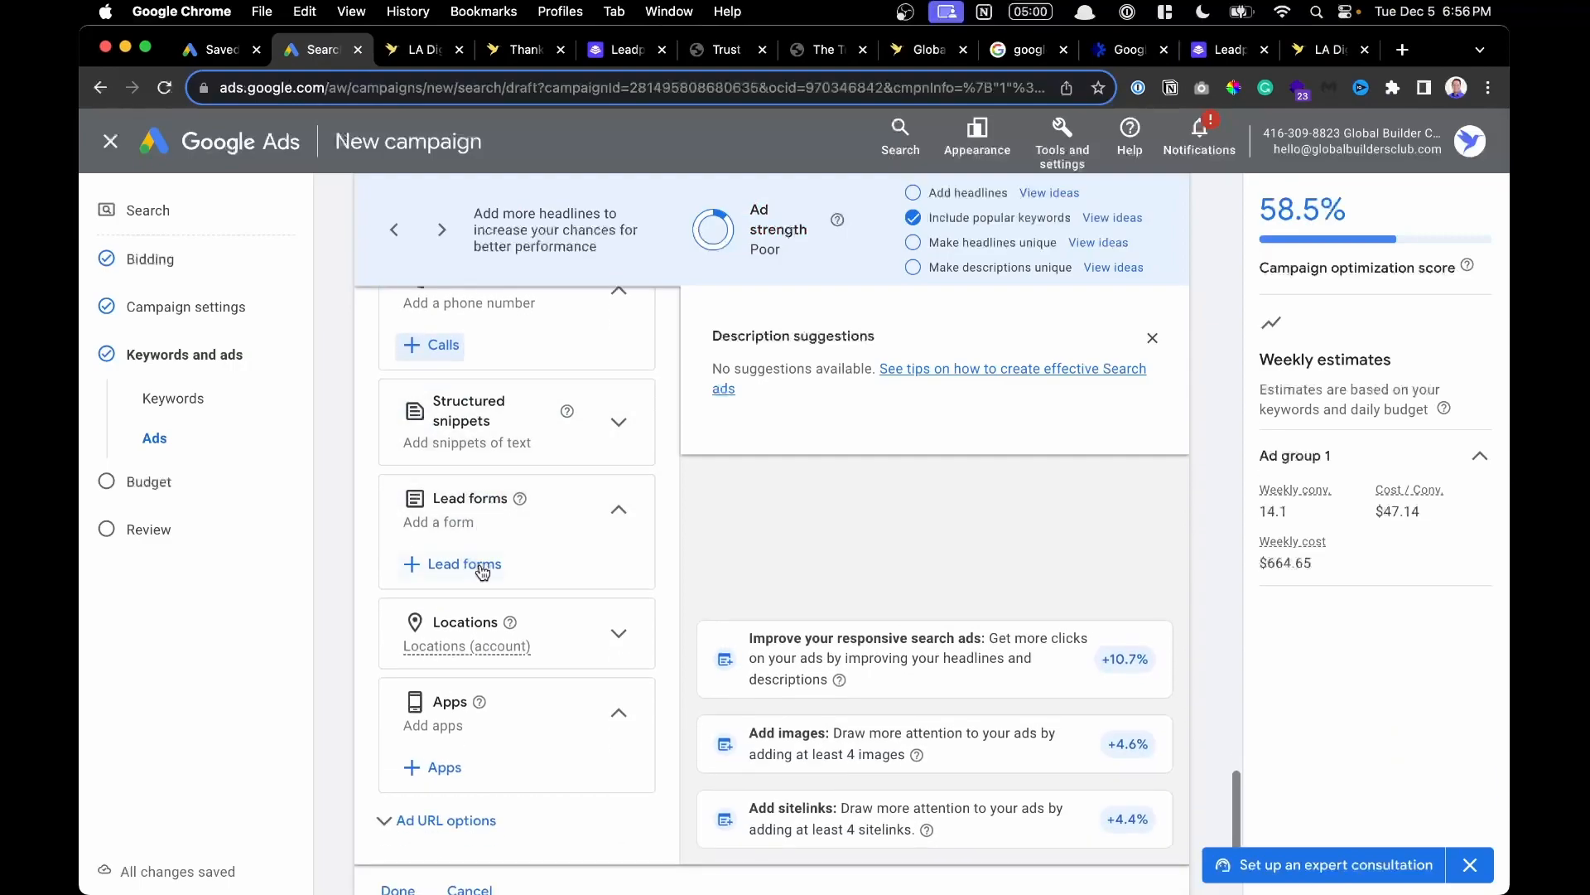
{"action": "left_click", "coordinate": [482, 567]}
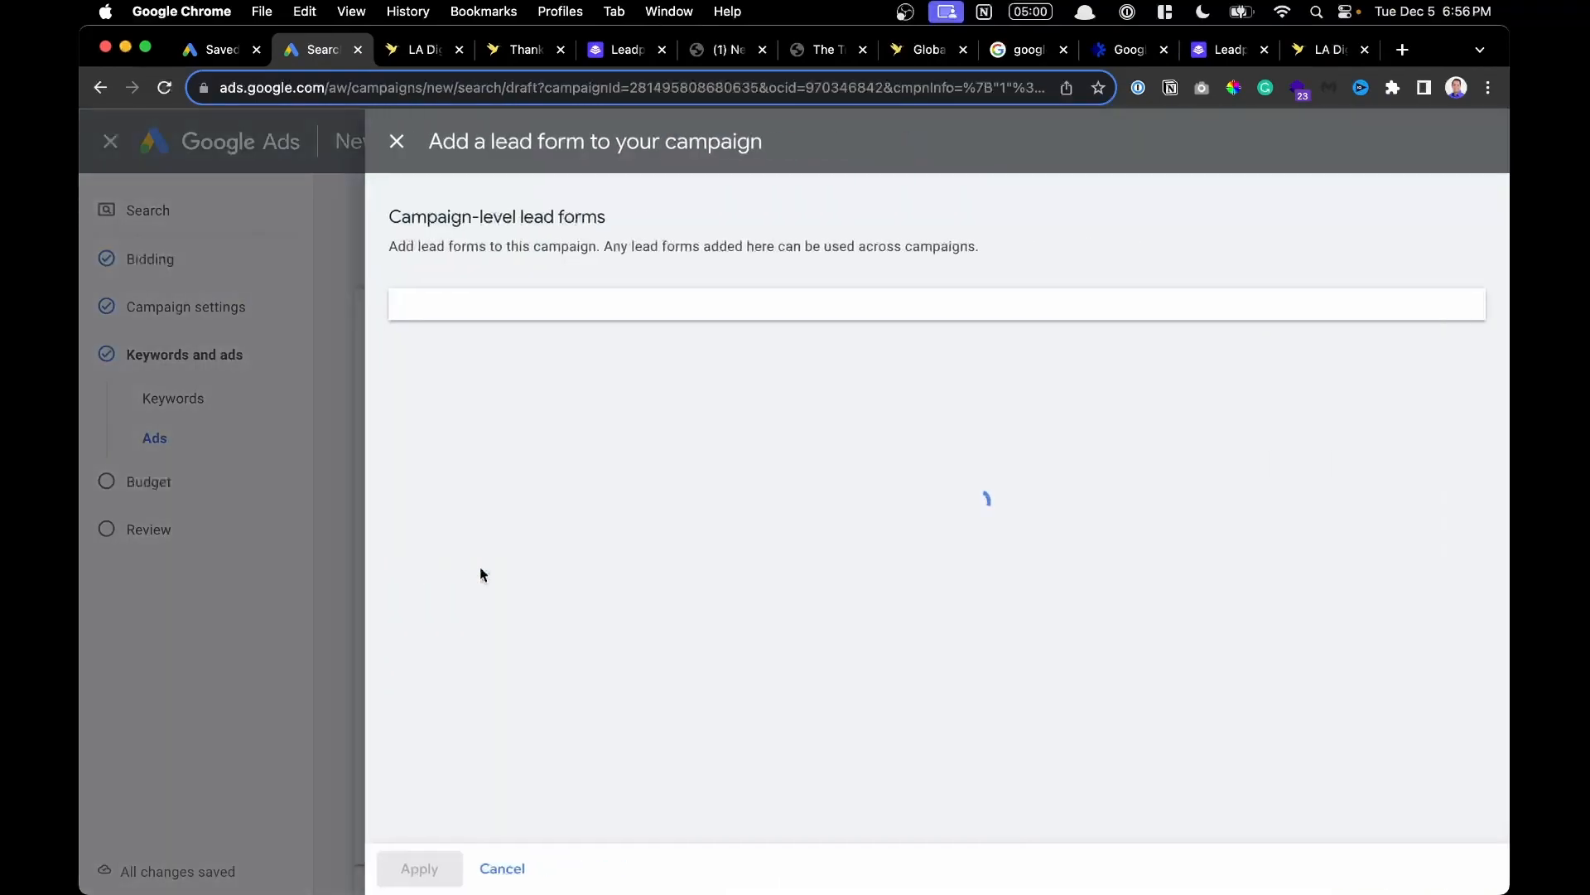
{"action": "scroll", "coordinate": [493, 566], "scroll_direction": "down", "scroll_amount": 1}
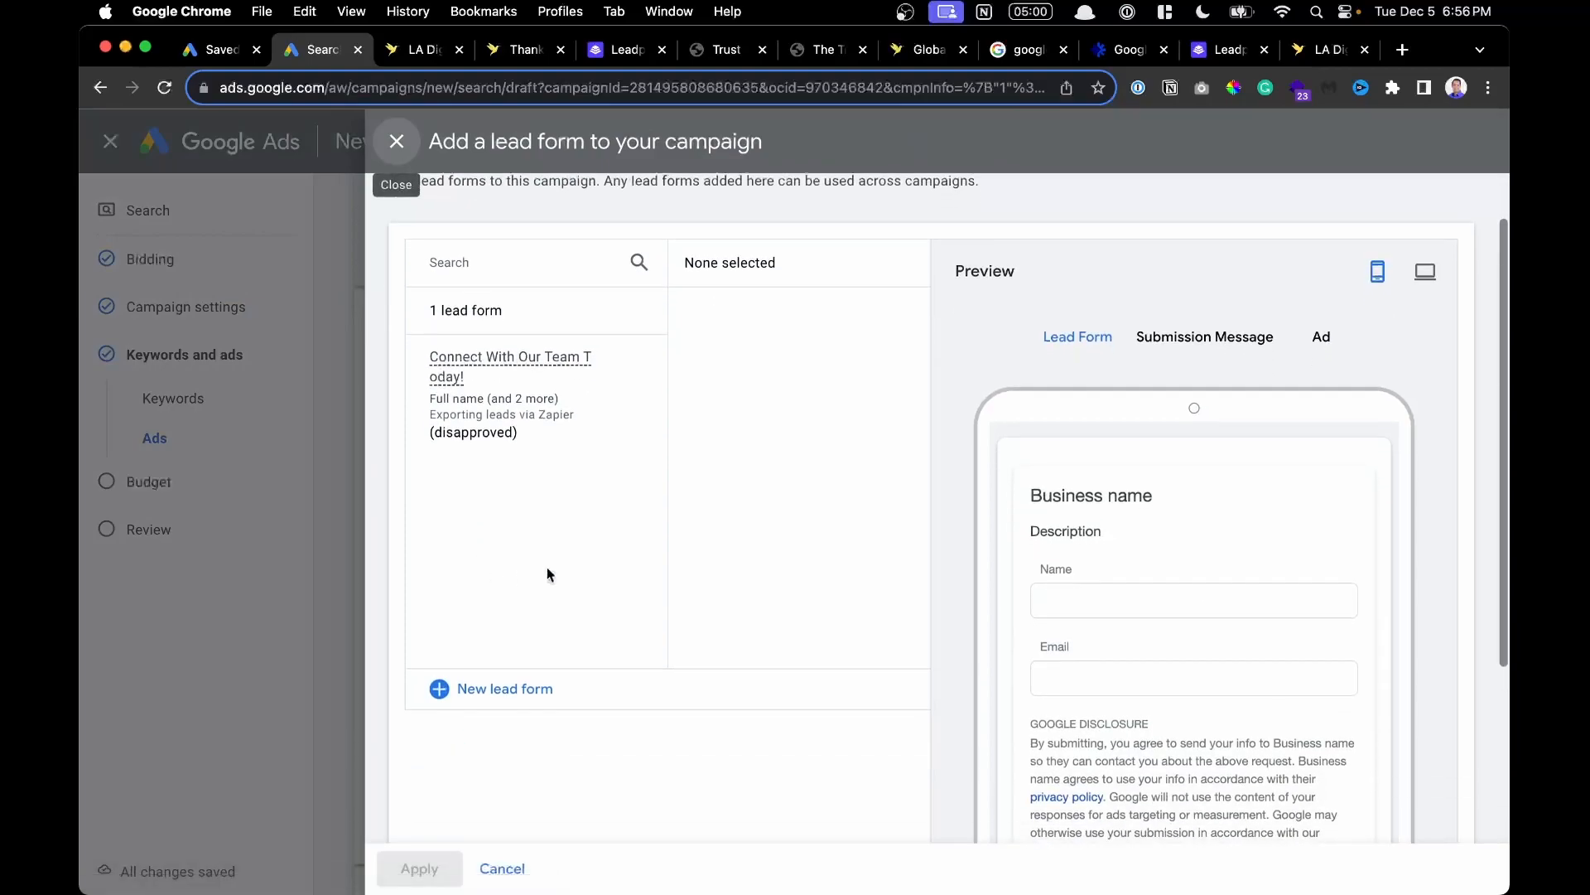
{"action": "scroll", "coordinate": [1095, 626], "scroll_direction": "down", "scroll_amount": 1}
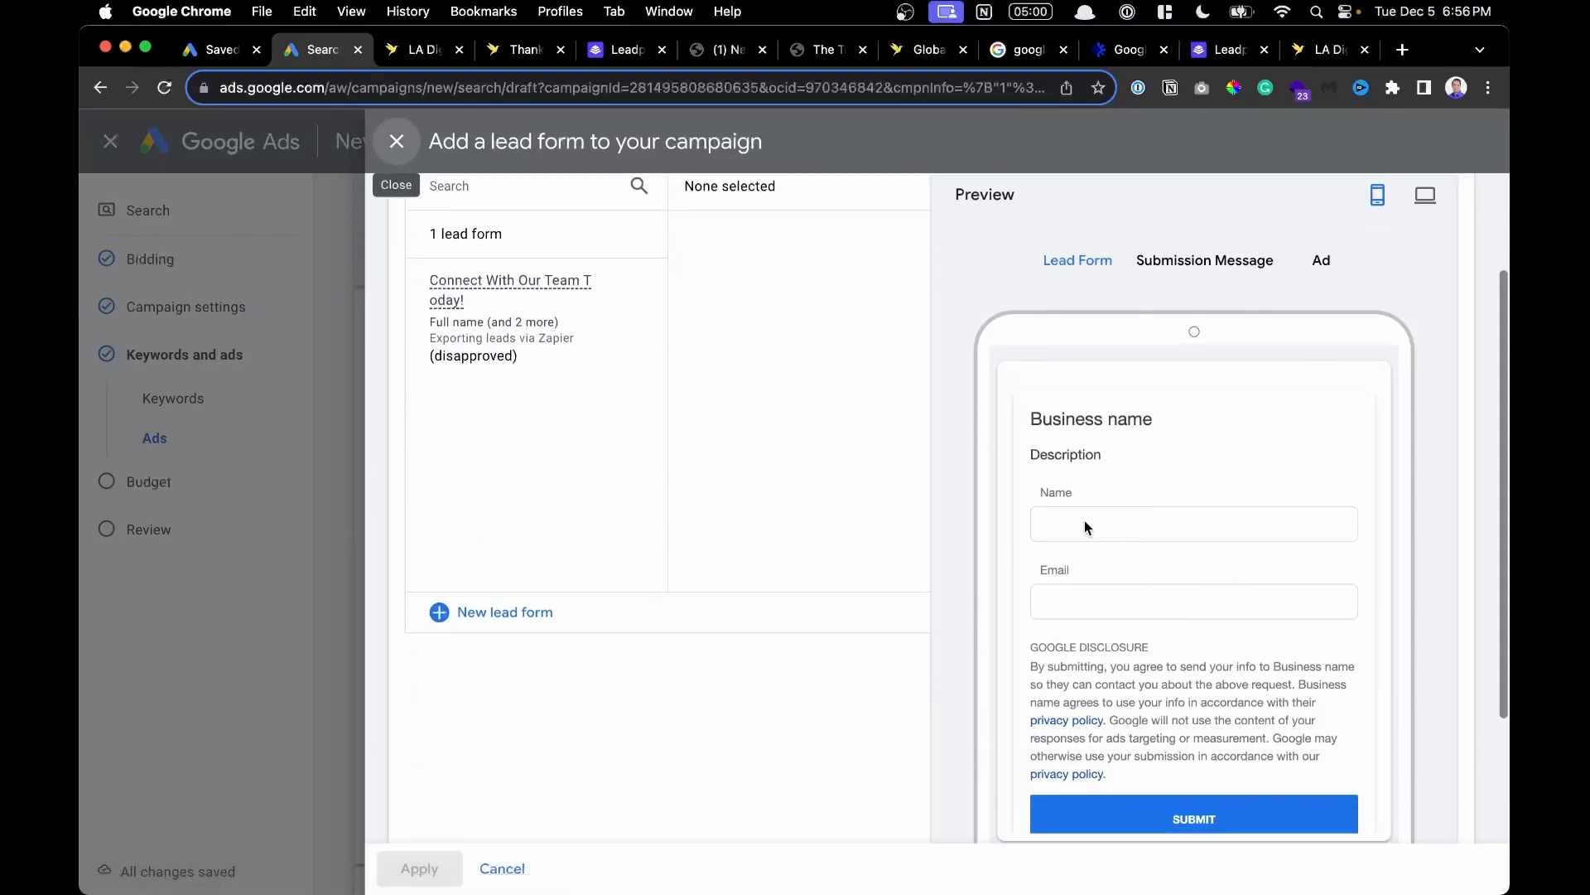
{"action": "scroll", "coordinate": [1056, 633], "scroll_direction": "up", "scroll_amount": 1}
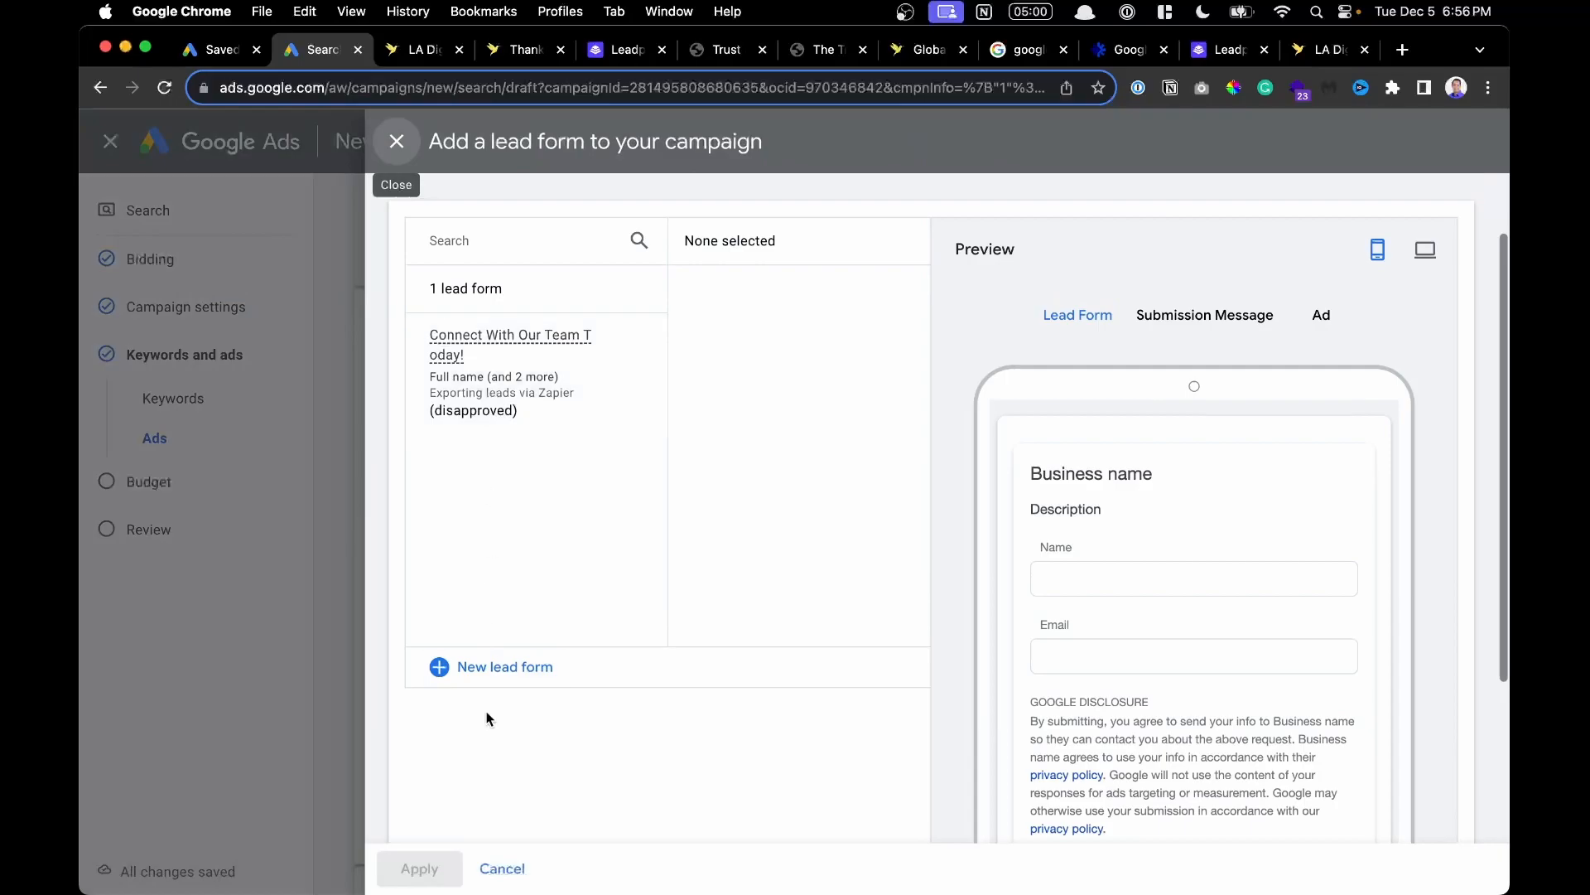
{"action": "left_click", "coordinate": [507, 669]}
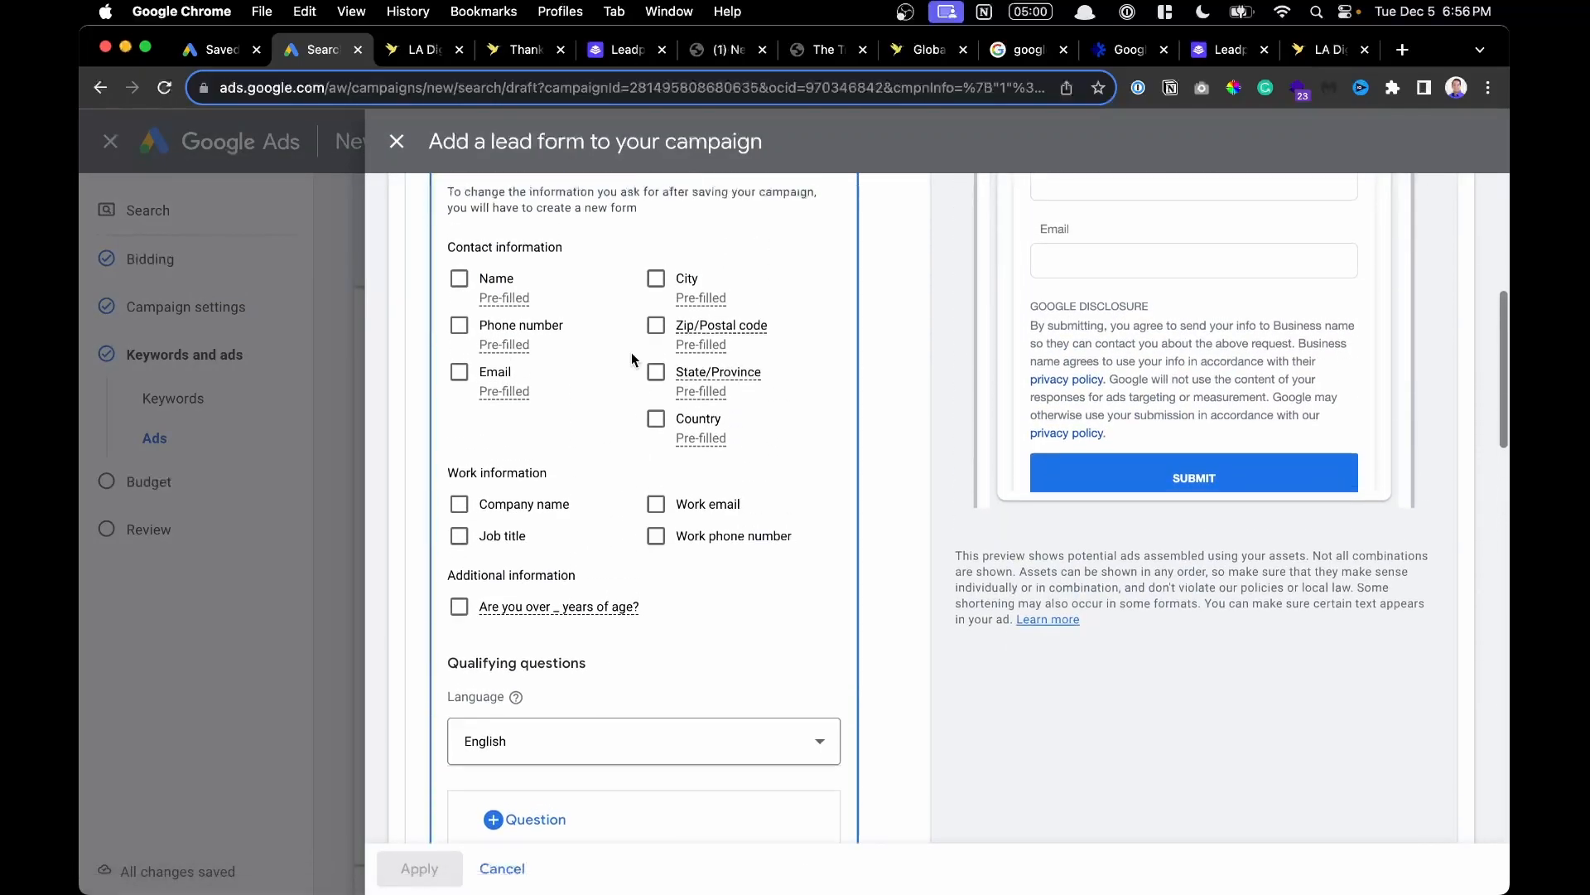
Set the lead form's headline to "Trust and Will Form" and its business name to "LA Trust Attorney".
{"action": "left_click", "coordinate": [544, 305]}
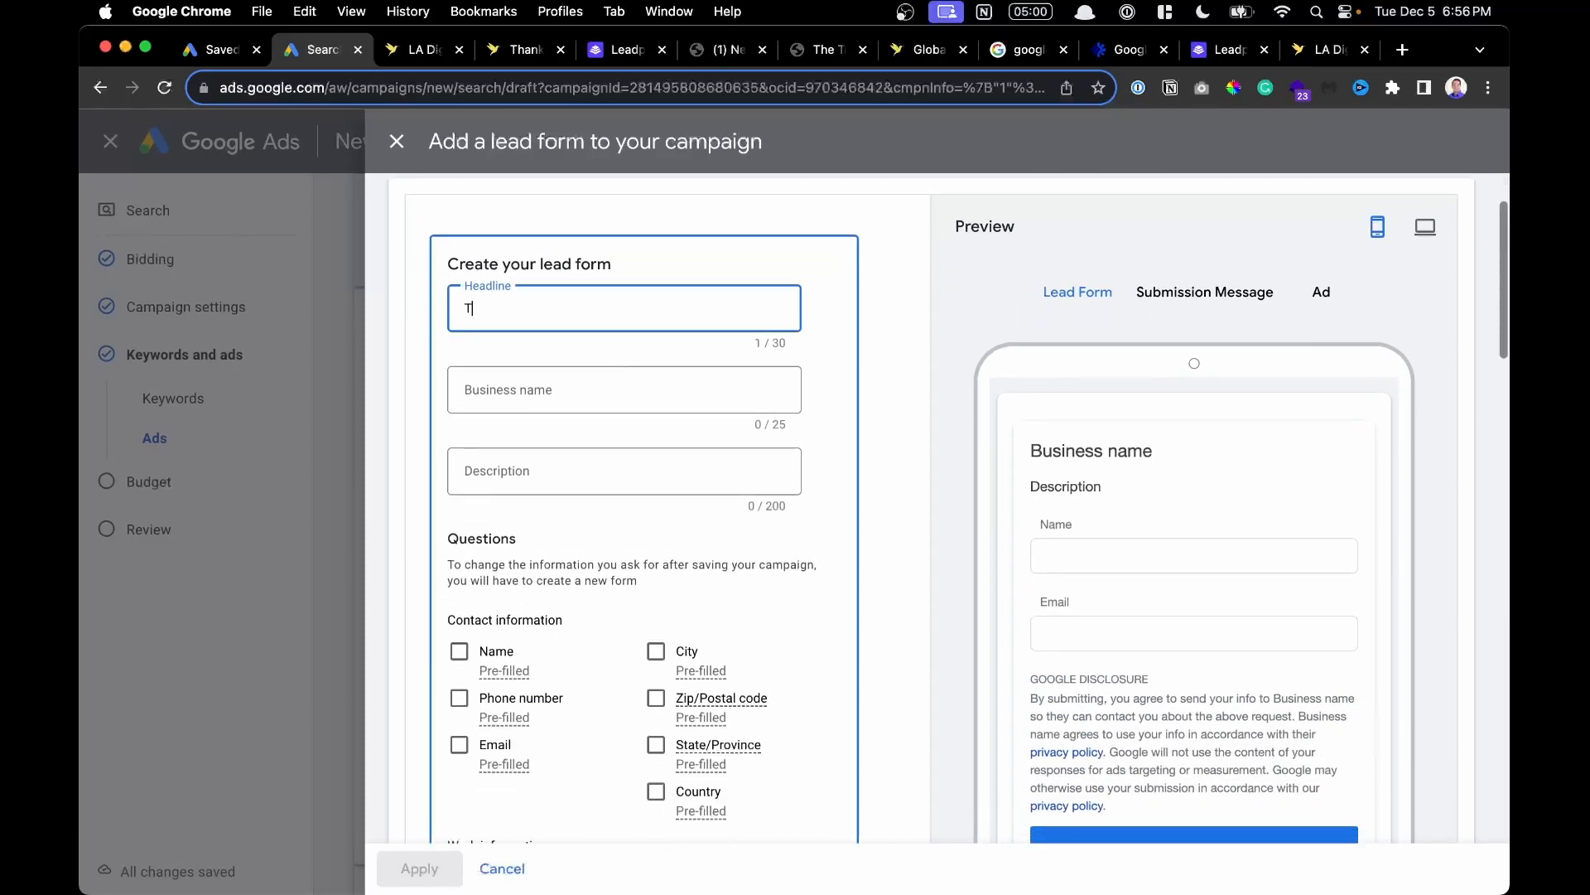
{"action": "type", "text": "Trust and Will Form"}
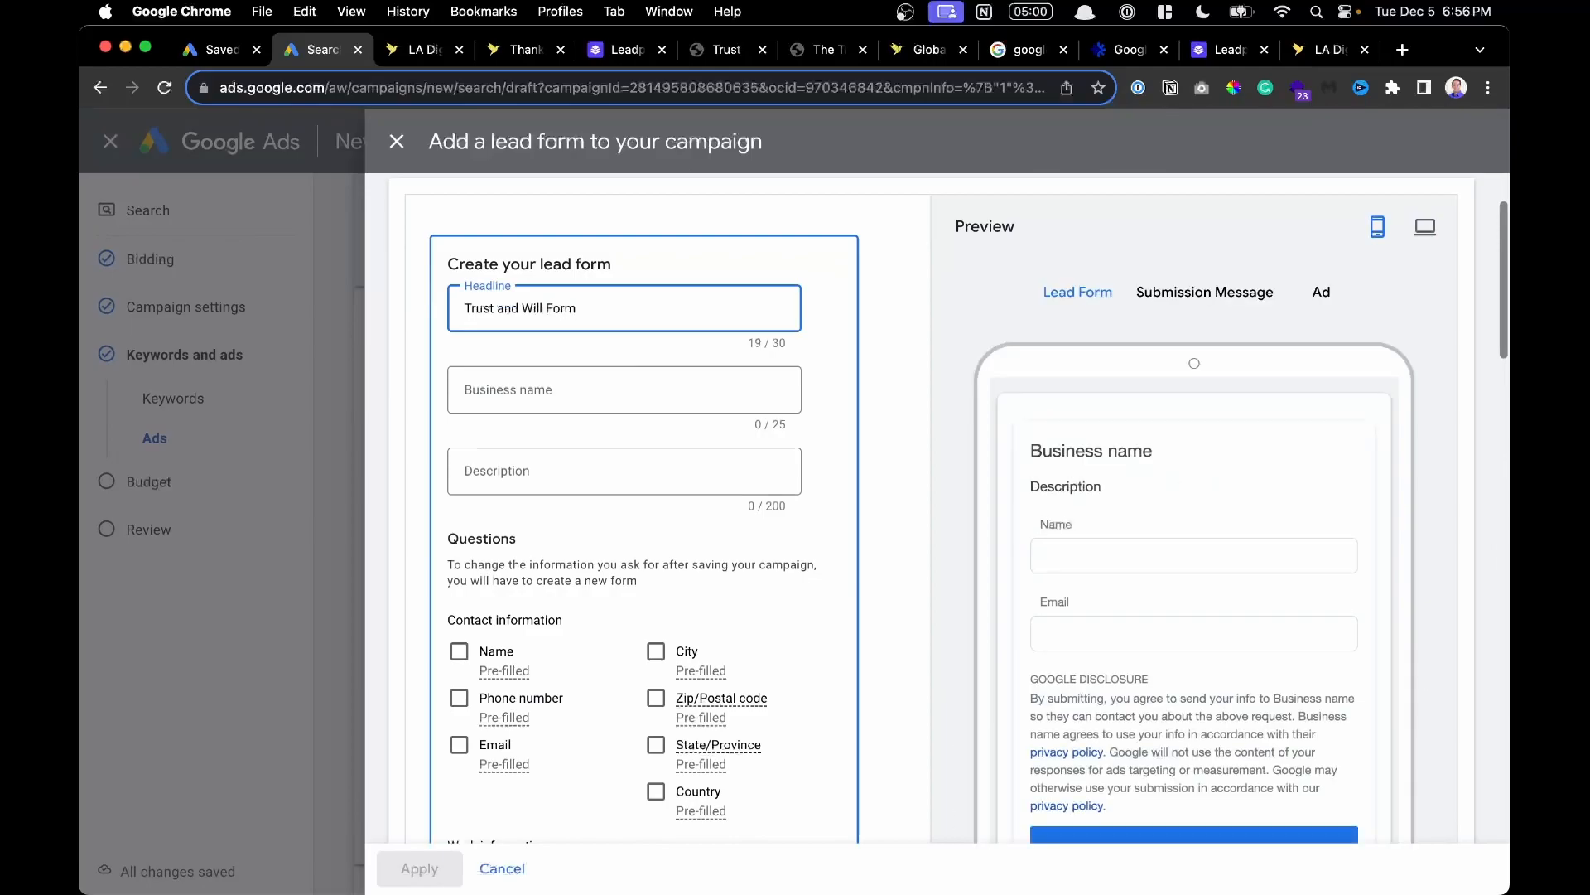
{"action": "left_click", "coordinate": [517, 392]}
{"action": "type", "text": "LA A"}
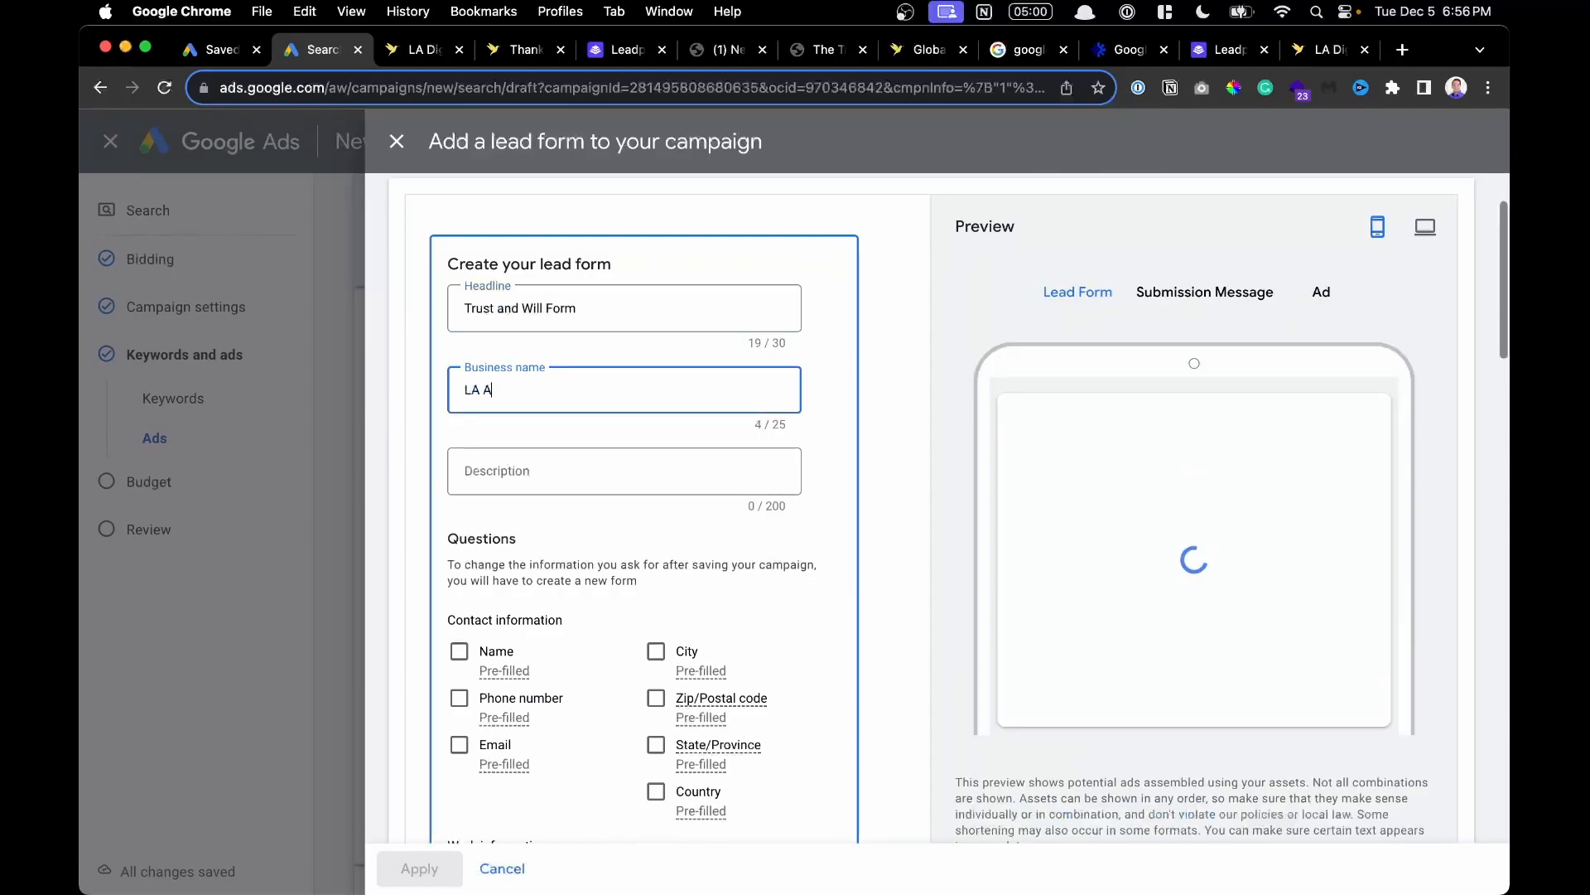
{"action": "key", "text": "BackSpace"}
{"action": "type", "text": "Trust Attor"}
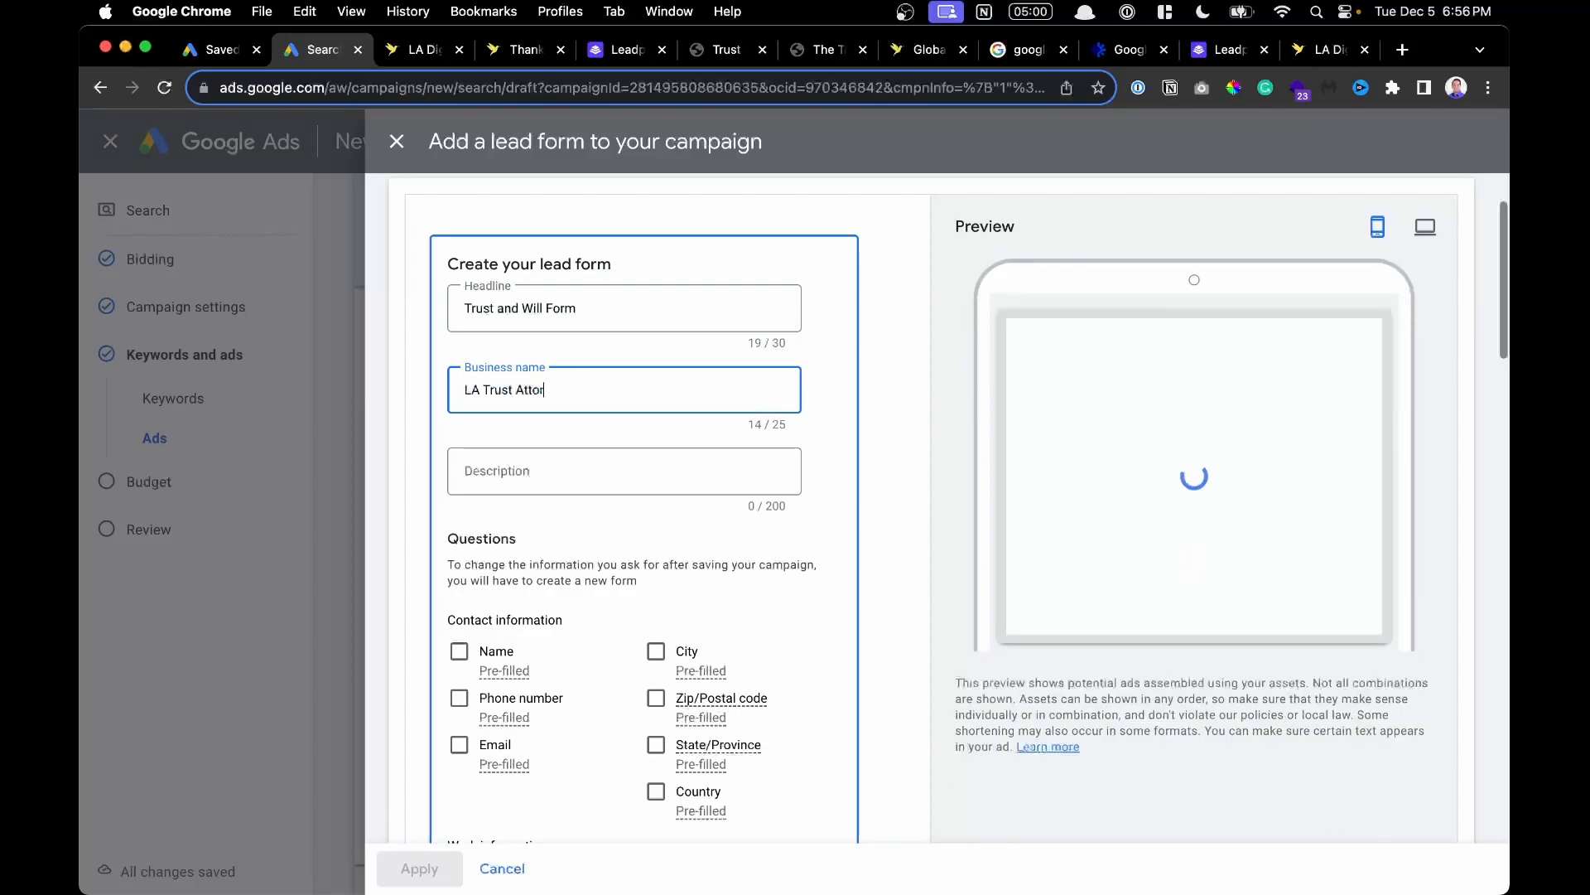
{"action": "type", "text": "ney"}
Set the lead form's description to "#1 Los Angeles Trust and Will Attorney. Contact Us Today".
{"action": "left_click", "coordinate": [582, 466]}
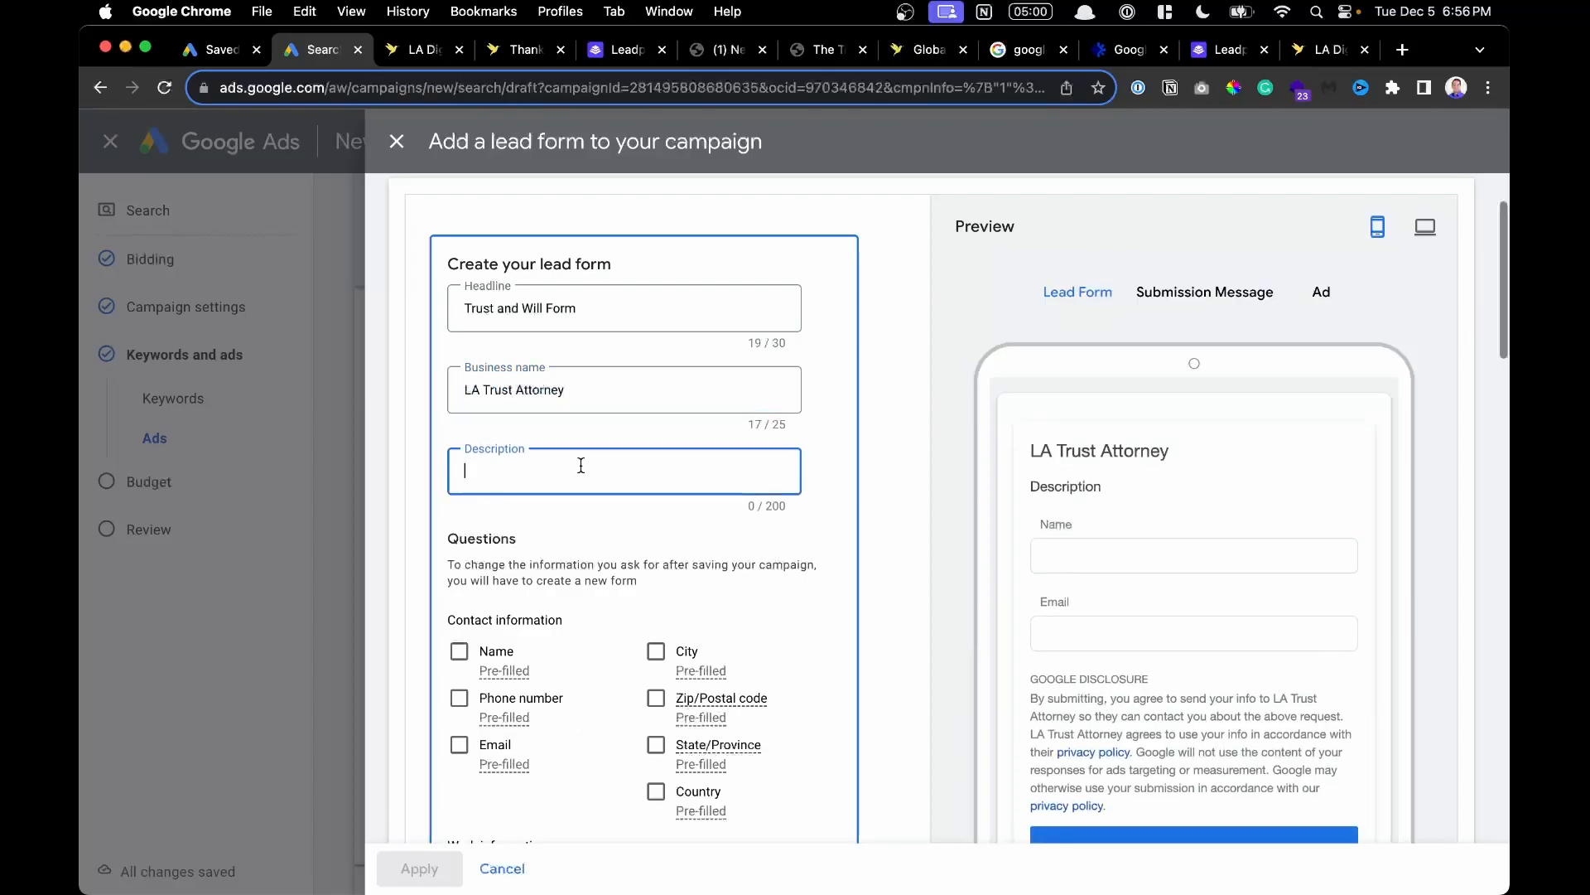
{"action": "type", "text": "#"}
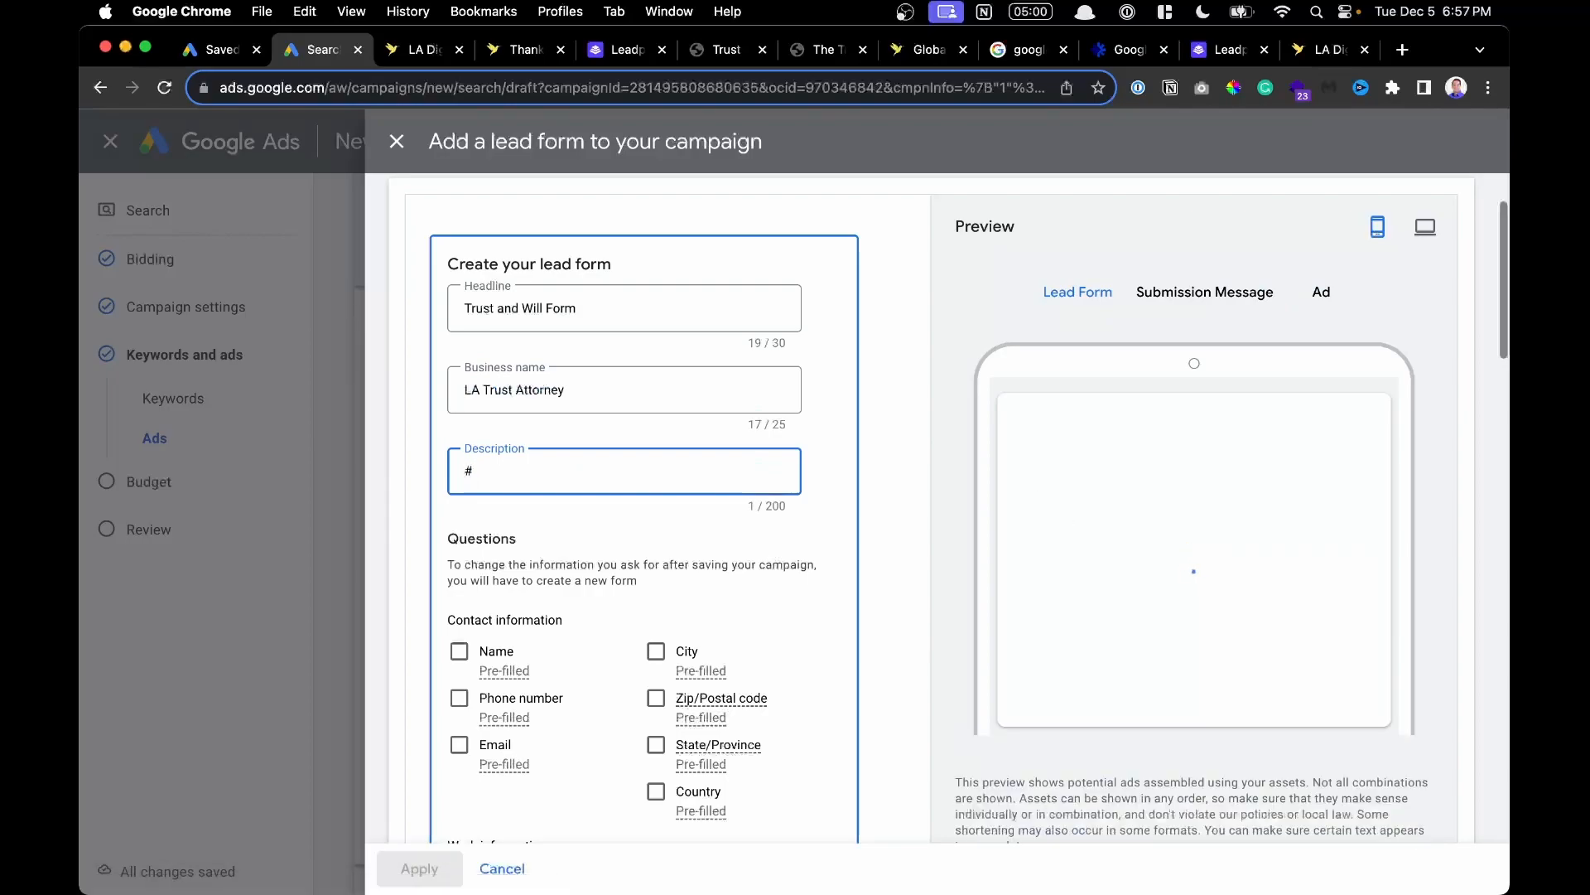
{"action": "type", "text": "`1 Los Angeles Trust and Will Atton"}
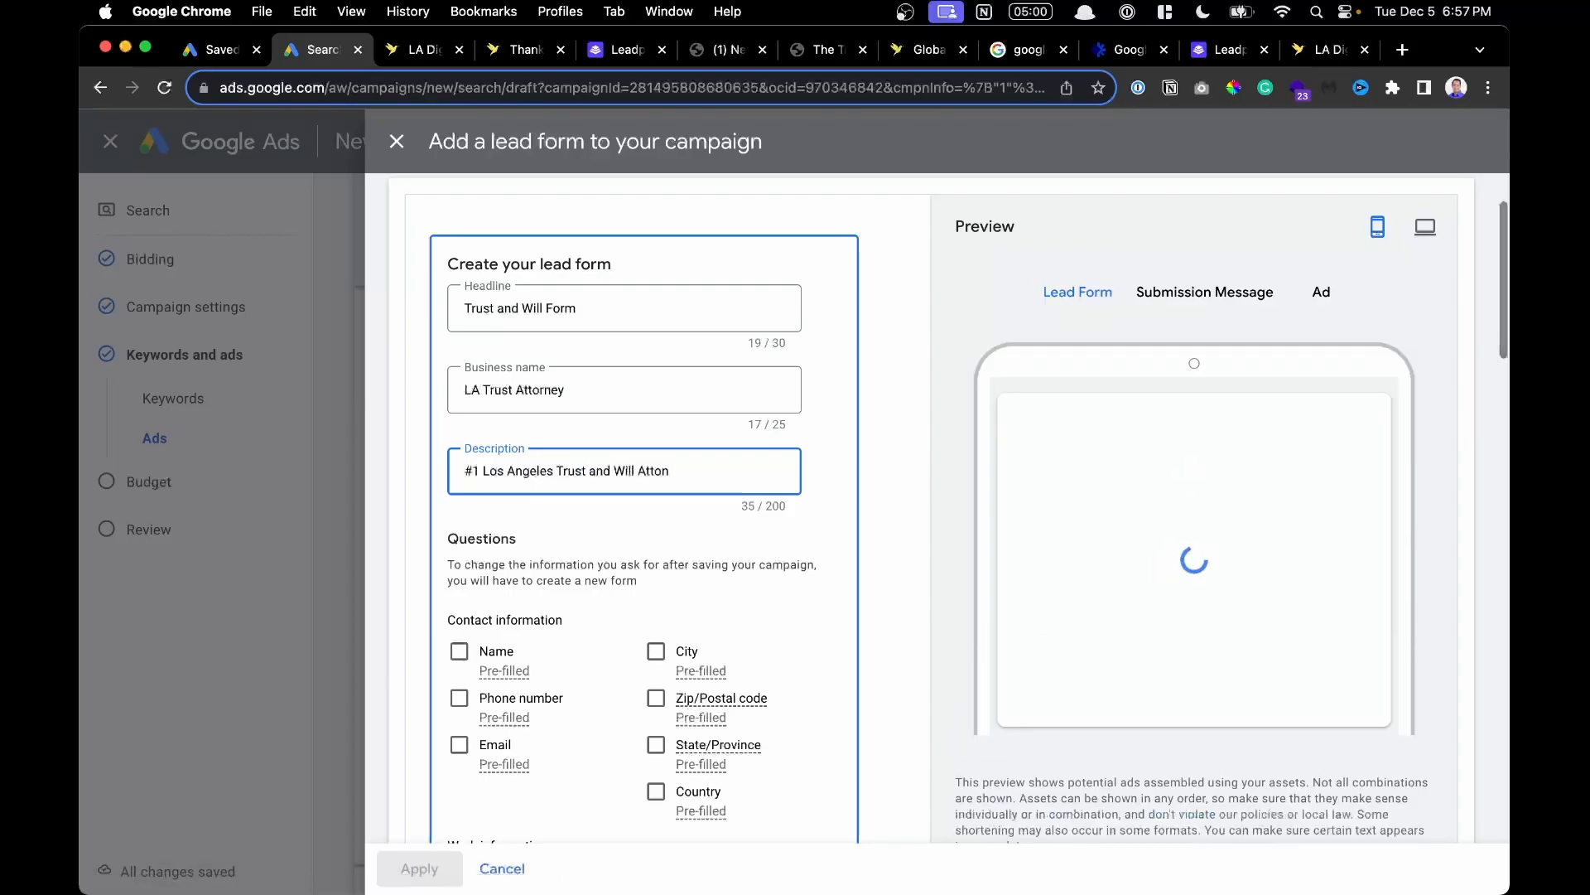
{"action": "key", "text": "BackSpace"}
{"action": "type", "text": "rney. Contact Us Today"}
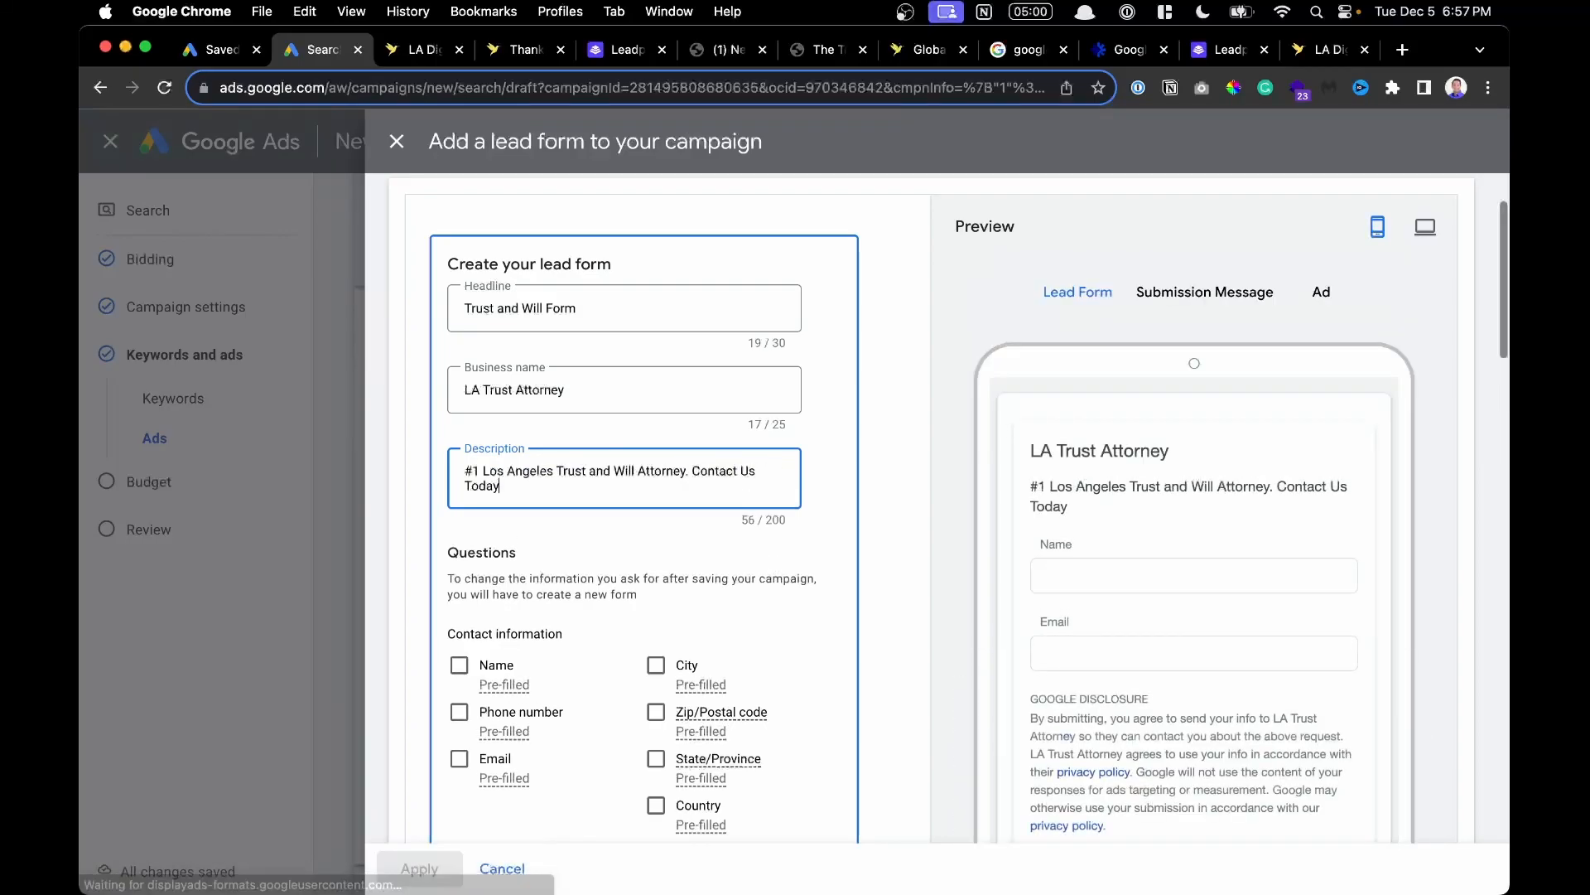
Include name, phone number and email as the lead form's contact information questions.
{"action": "scroll", "coordinate": [1273, 493], "scroll_direction": "up", "scroll_amount": 3}
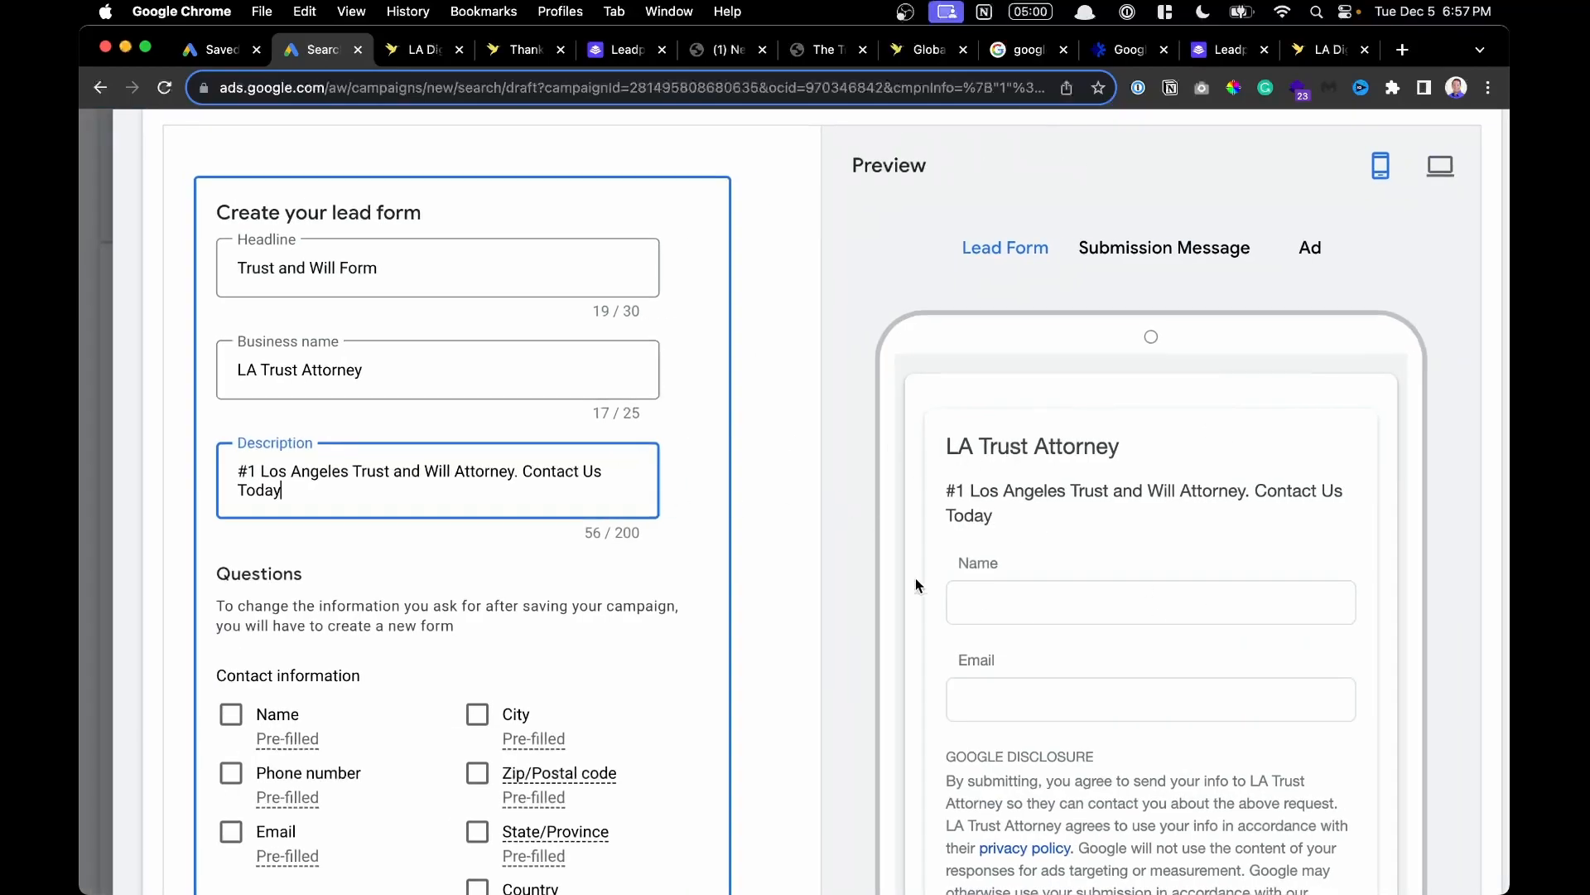
{"action": "scroll", "coordinate": [916, 579], "scroll_direction": "down", "scroll_amount": 3}
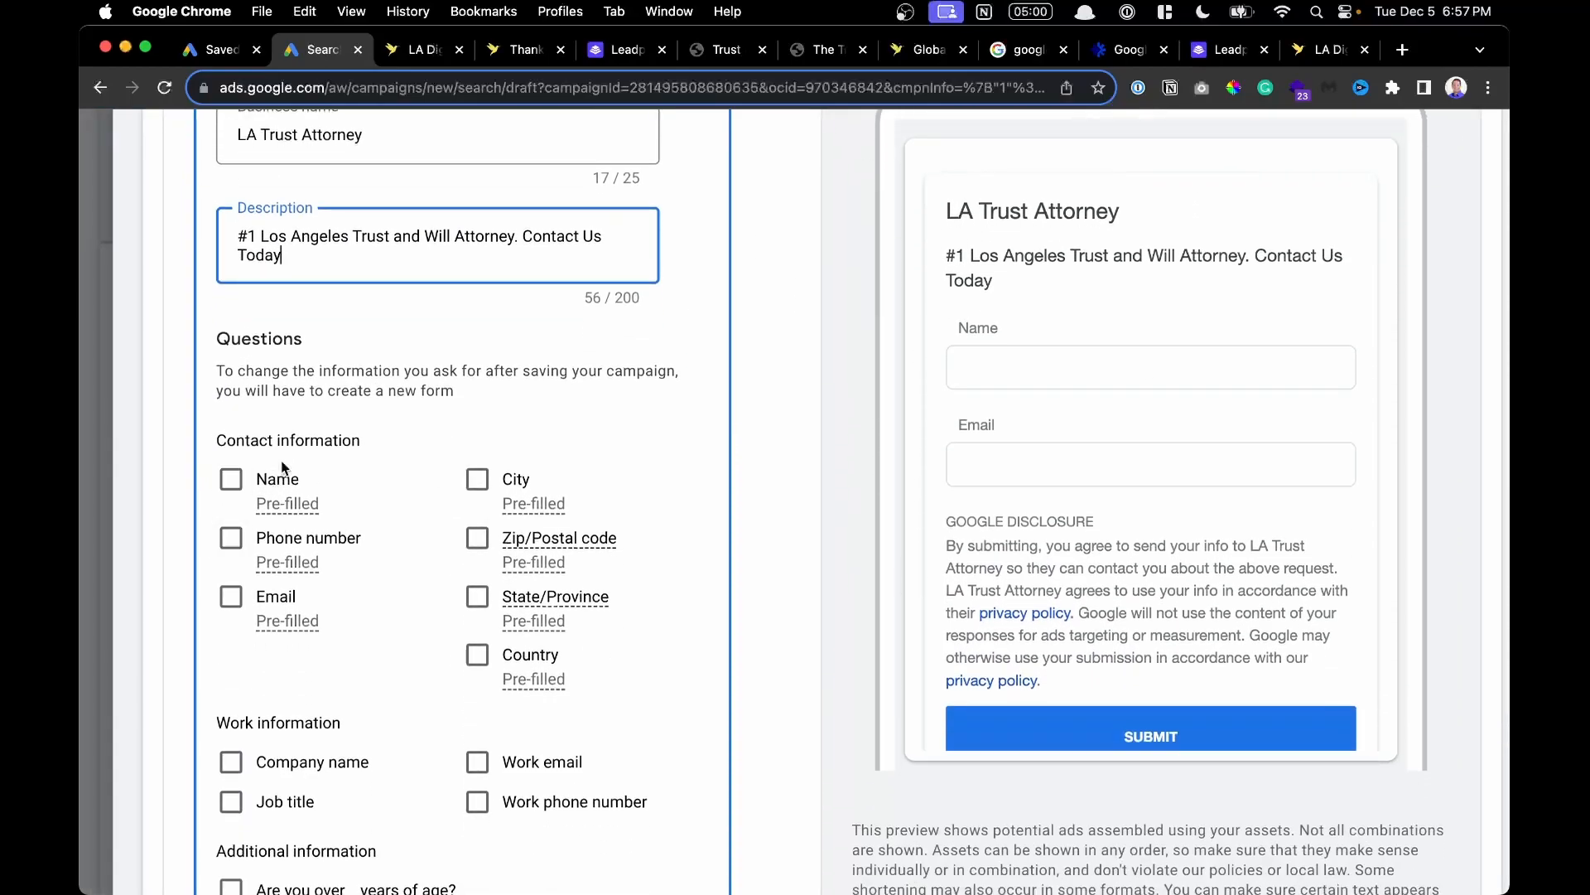
{"action": "left_click", "coordinate": [232, 480]}
{"action": "left_click", "coordinate": [232, 631]}
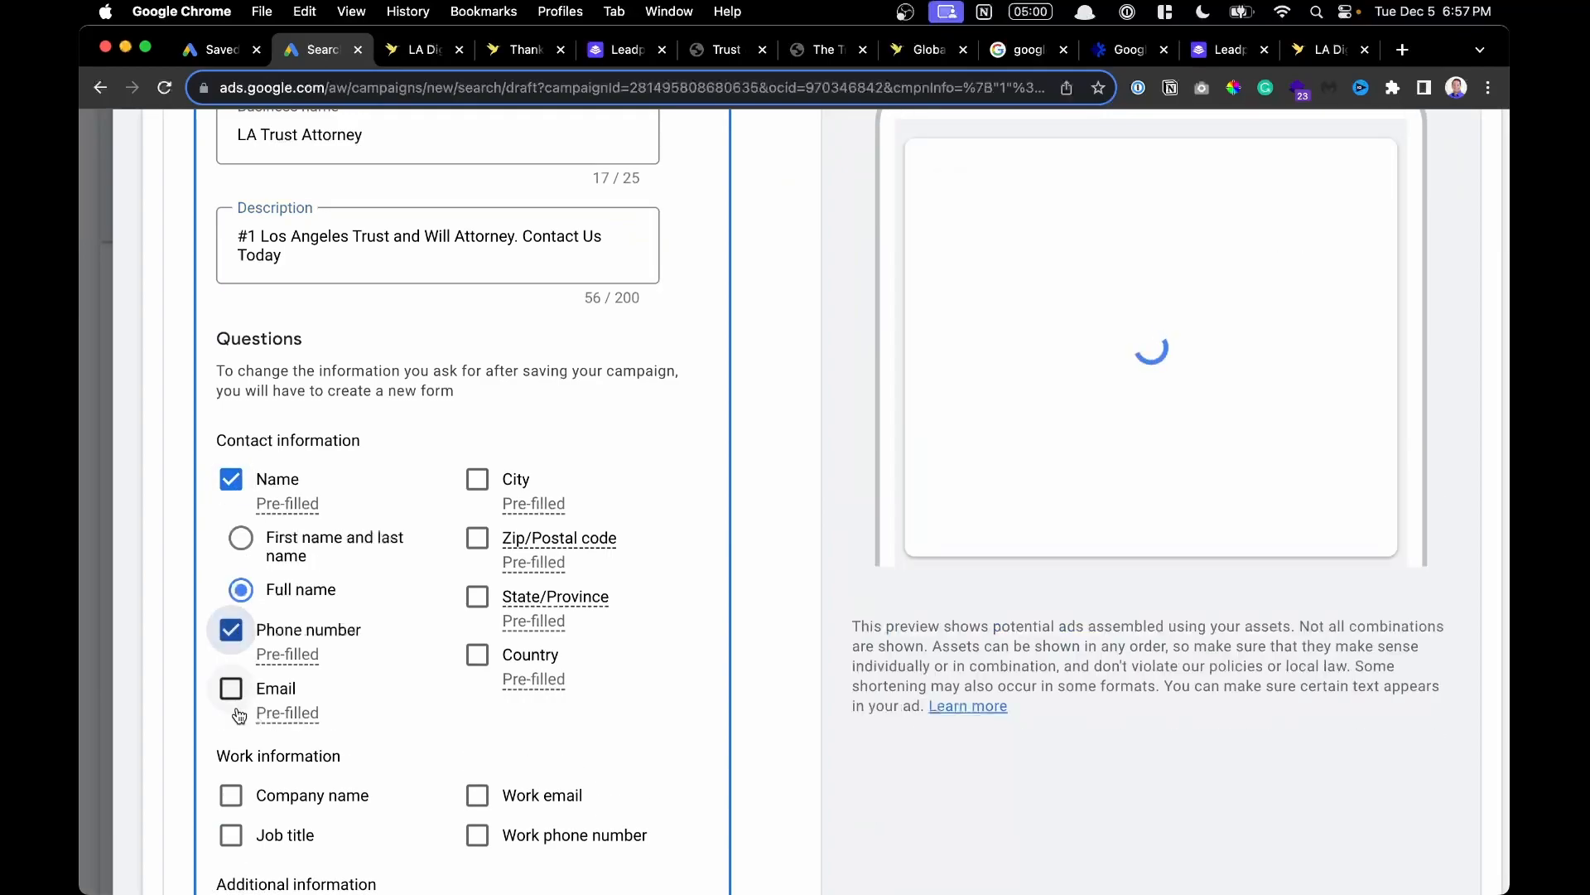
{"action": "left_click", "coordinate": [231, 688]}
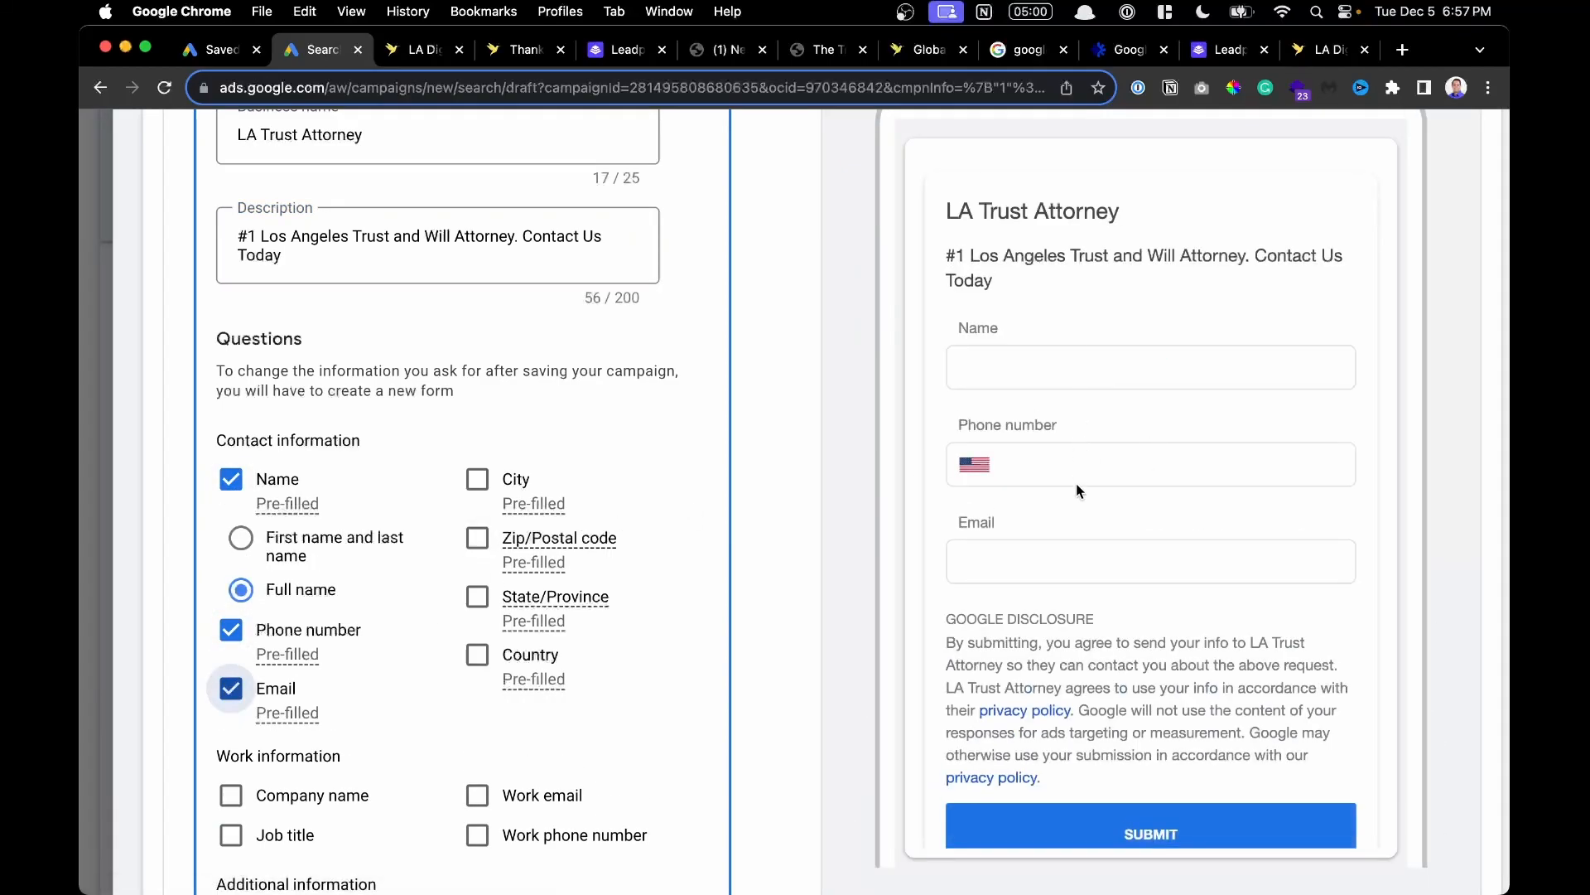
Set the form submission message's headline to "Thank You" and its description to "We Will Contact You Shortly".
{"action": "scroll", "coordinate": [669, 490], "scroll_direction": "down", "scroll_amount": 1}
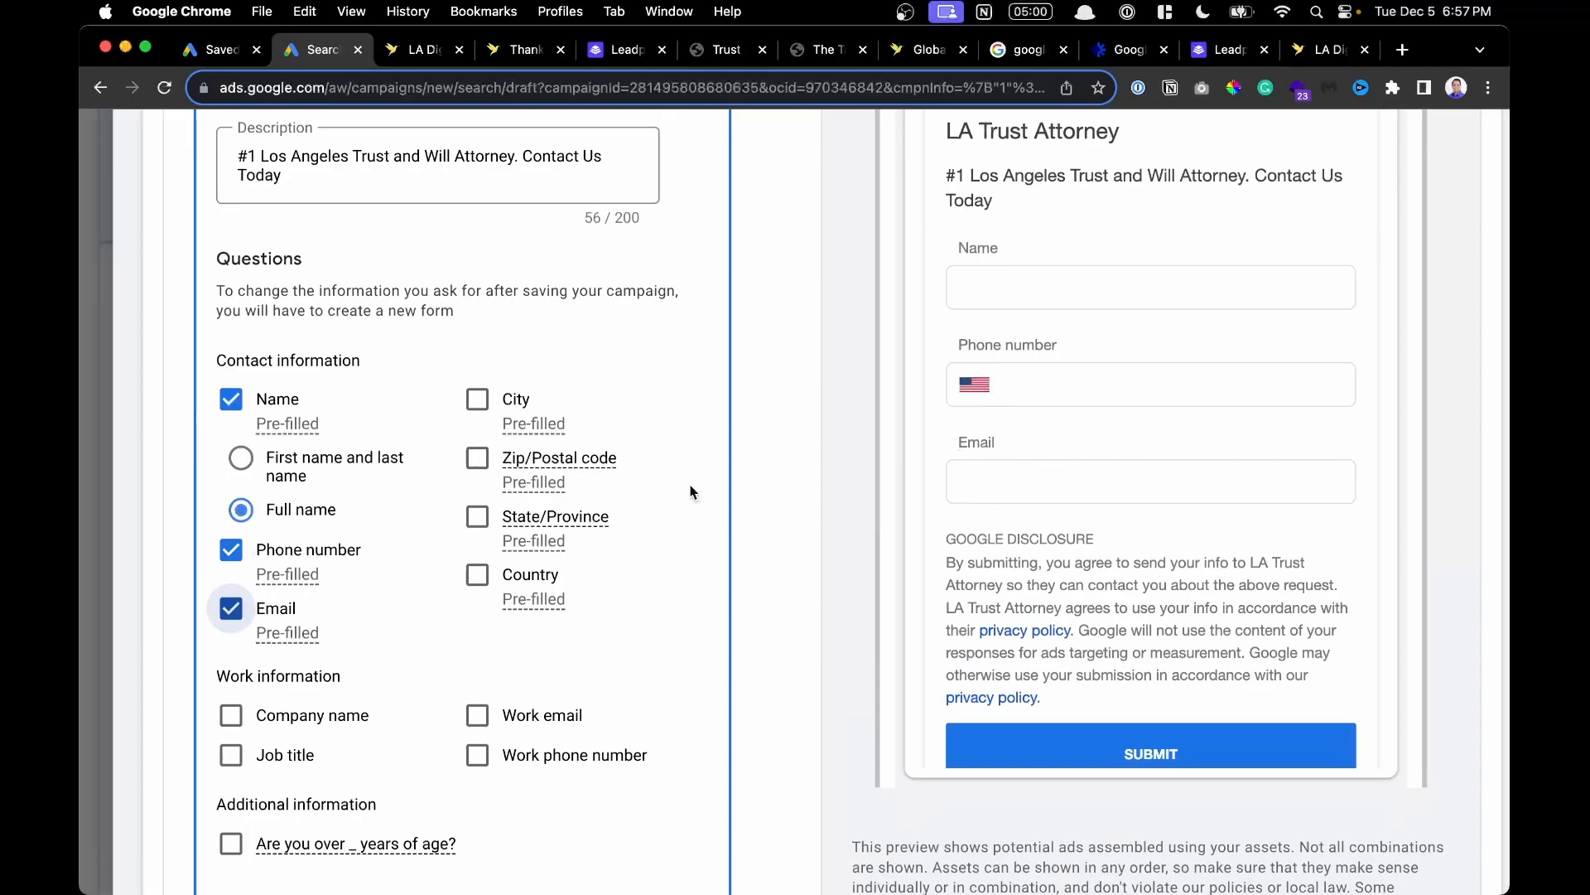
{"action": "scroll", "coordinate": [688, 511], "scroll_direction": "down", "scroll_amount": 3}
{"action": "scroll", "coordinate": [688, 512], "scroll_direction": "down", "scroll_amount": 5}
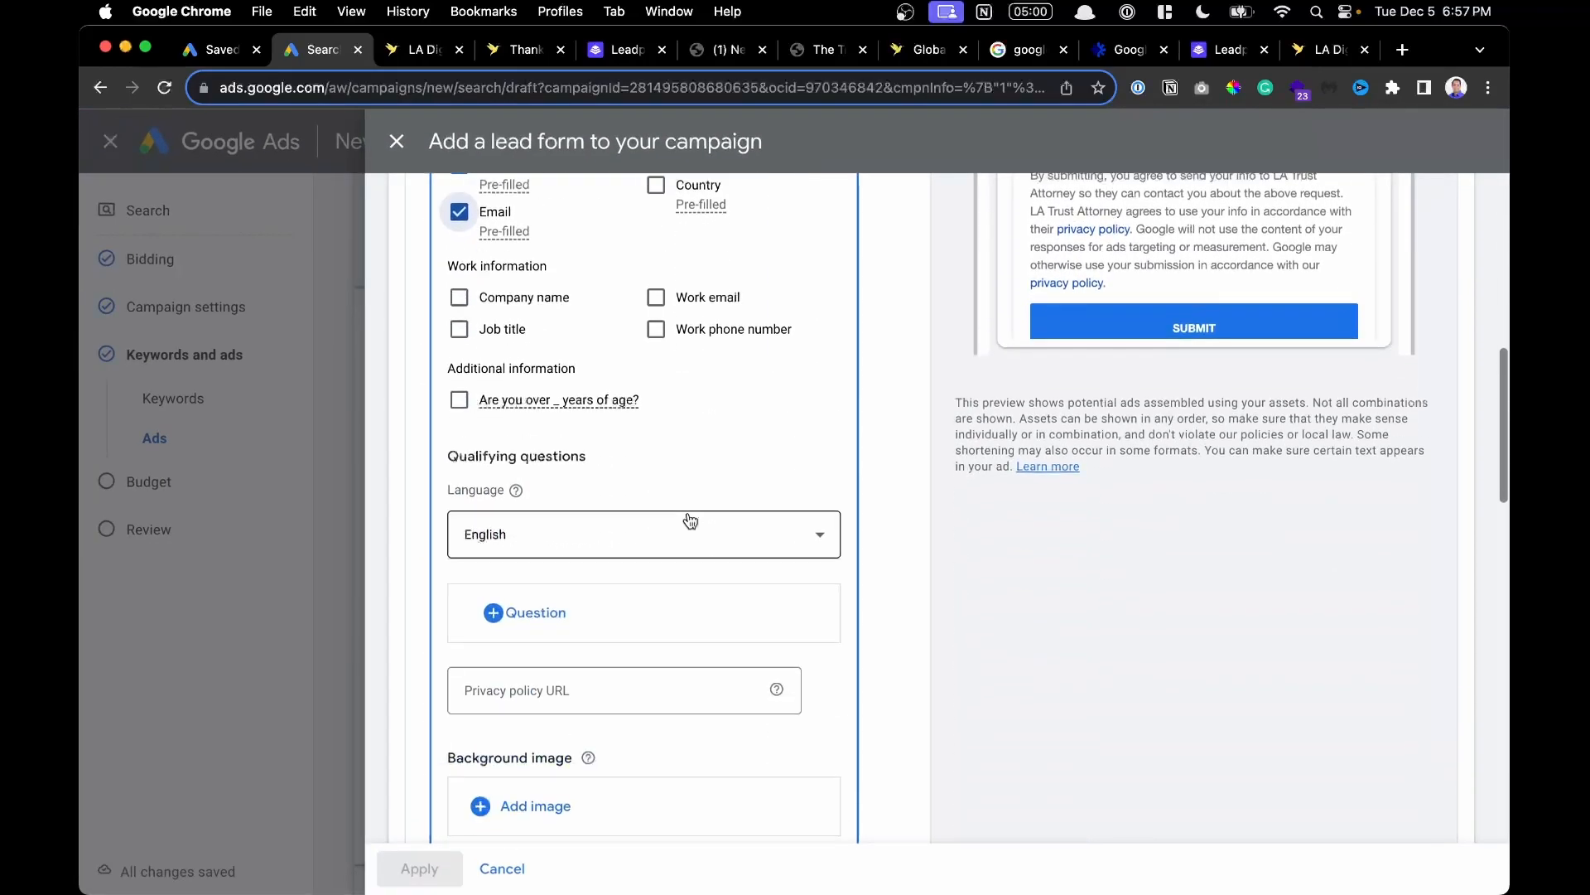
{"action": "scroll", "coordinate": [688, 519], "scroll_direction": "down", "scroll_amount": 2}
{"action": "scroll", "coordinate": [628, 556], "scroll_direction": "down", "scroll_amount": 4}
{"action": "scroll", "coordinate": [581, 605], "scroll_direction": "down", "scroll_amount": 1}
{"action": "left_click", "coordinate": [580, 646]}
{"action": "left_click", "coordinate": [564, 557]}
{"action": "type", "text": "Than"}
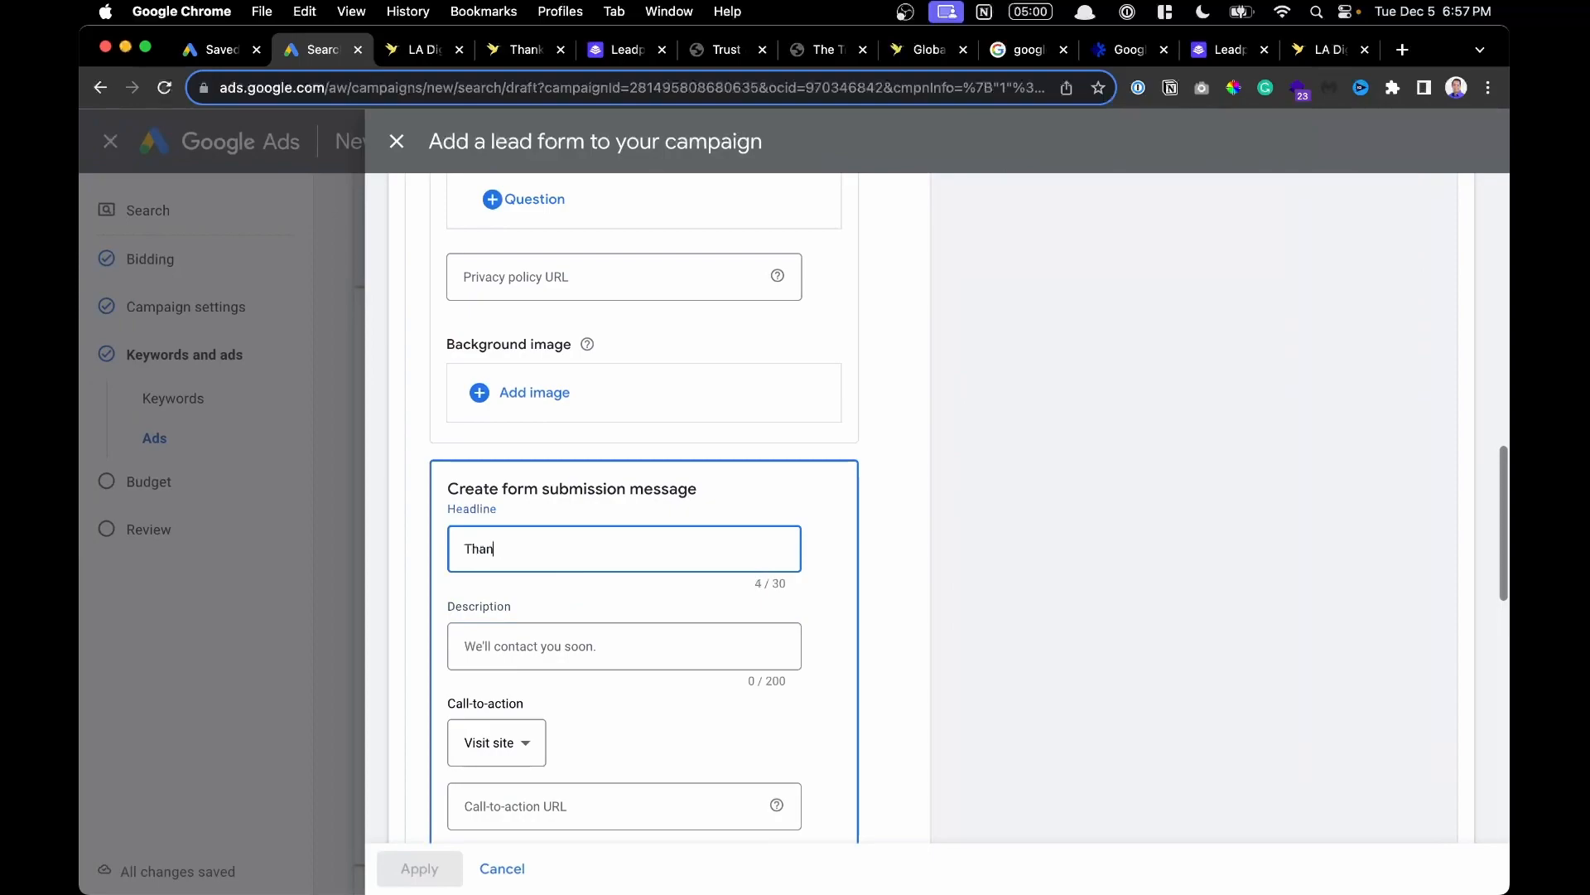
{"action": "type", "text": "k you"}
{"action": "key", "text": "Tab"}
{"action": "type", "text": "We Will Contact"}
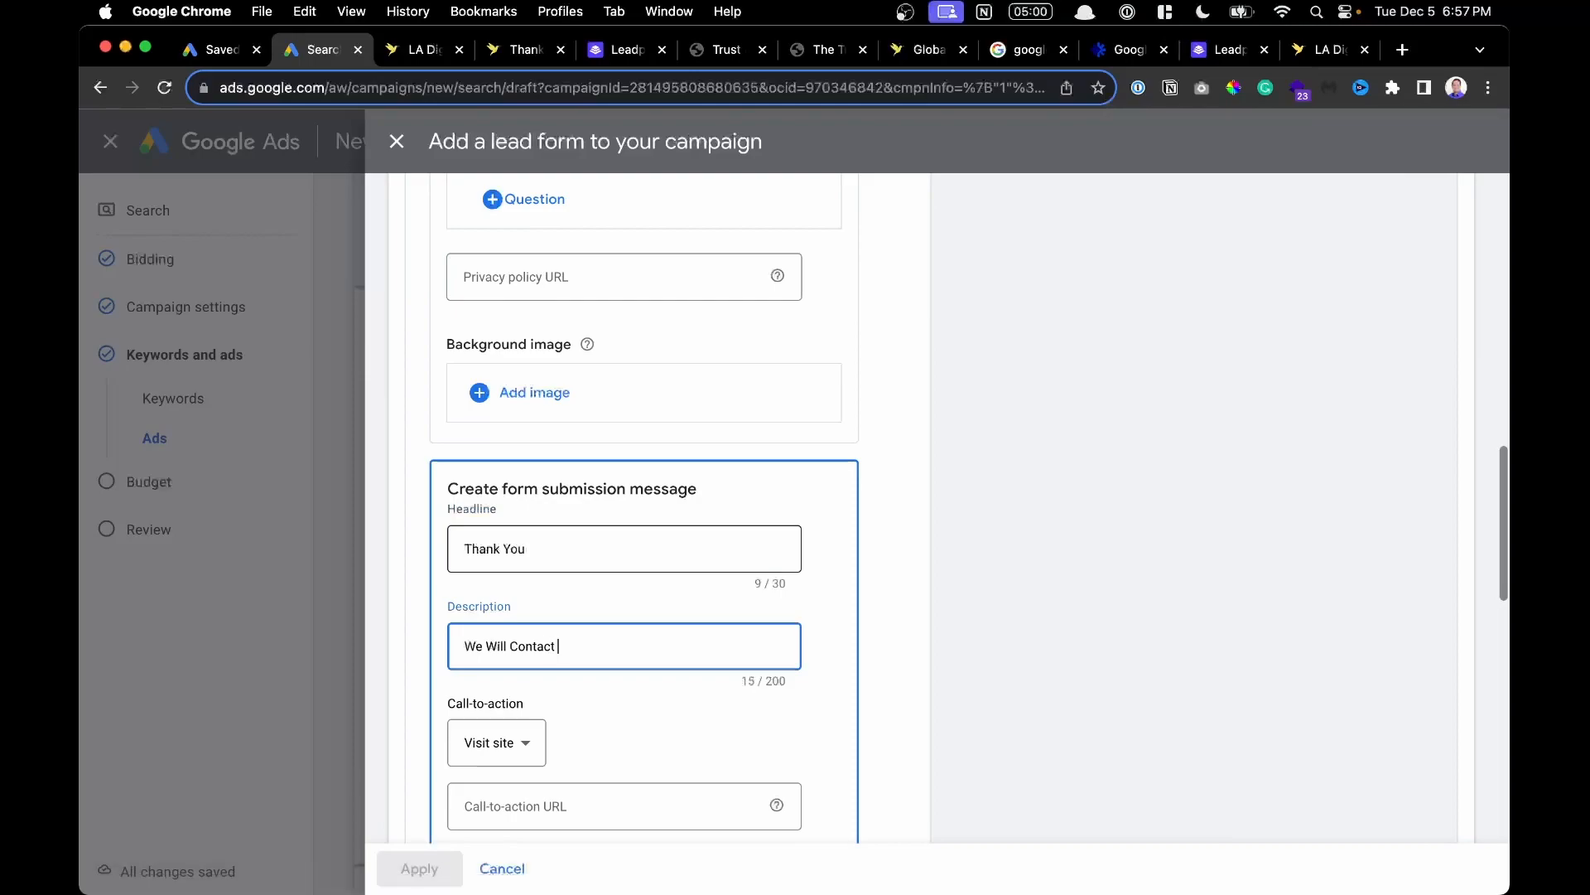
{"action": "type", "text": " You Shortly"}
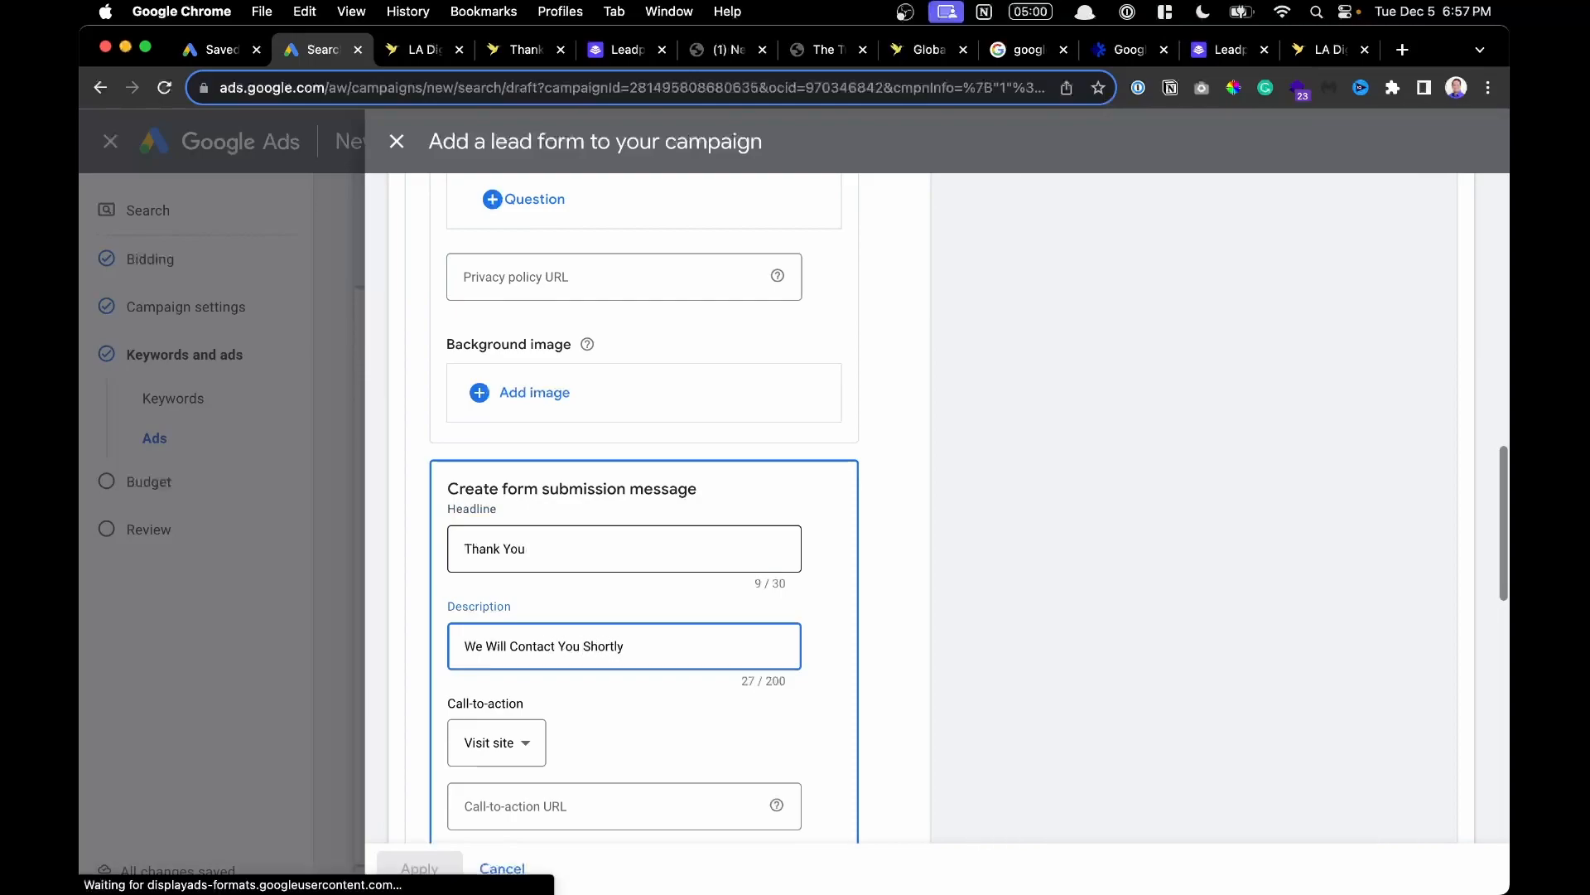
{"action": "scroll", "coordinate": [644, 497], "scroll_direction": "up", "scroll_amount": 4}
{"action": "scroll", "coordinate": [643, 497], "scroll_direction": "up", "scroll_amount": 1}
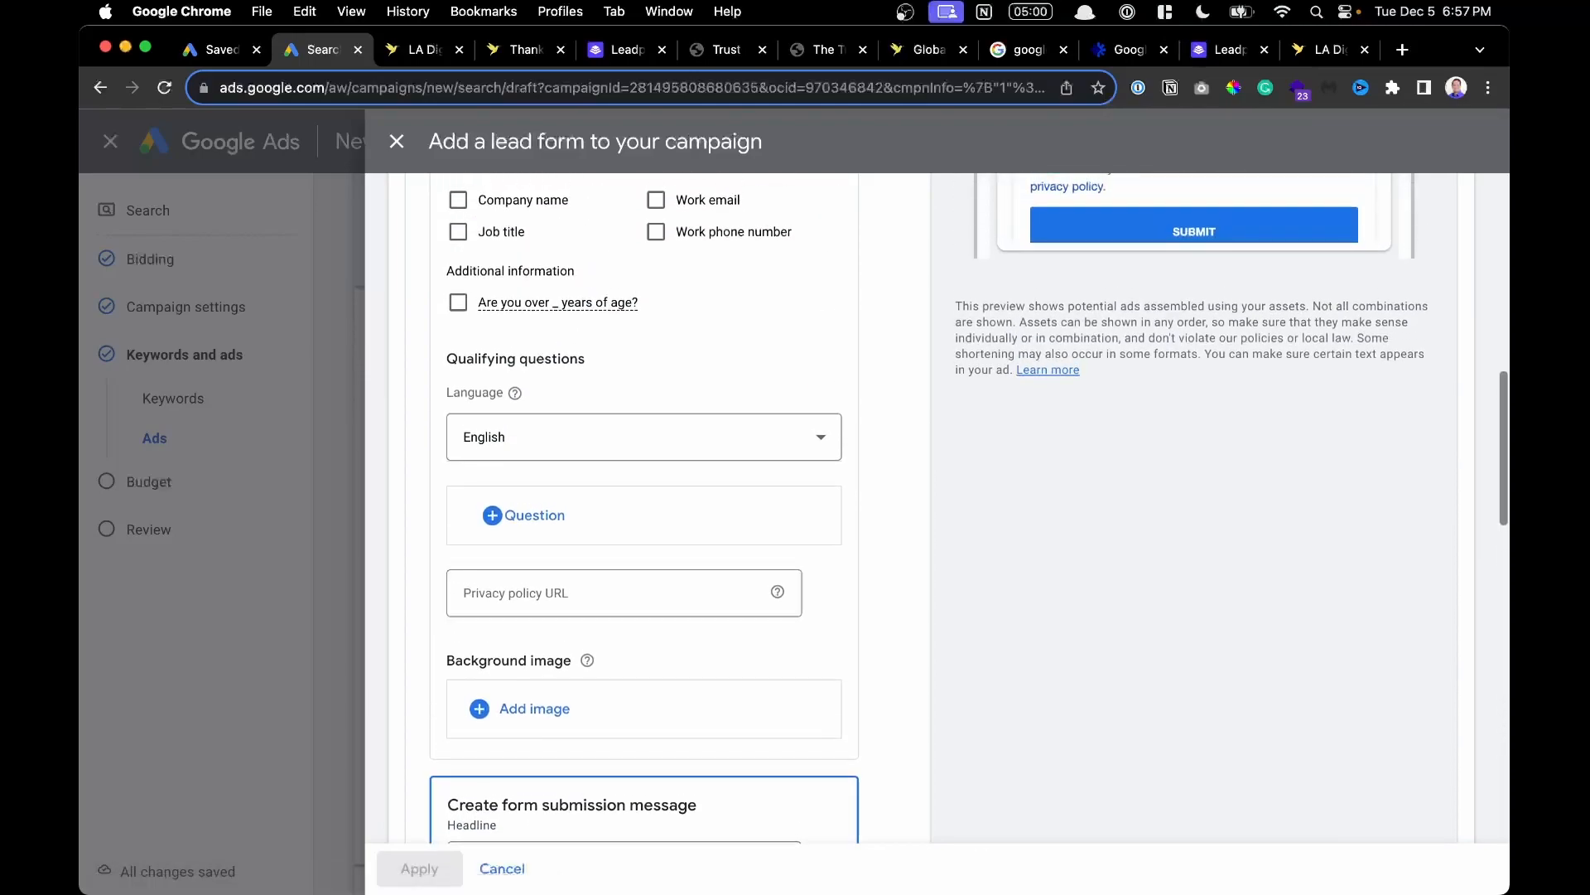
{"action": "left_click", "coordinate": [497, 593]}
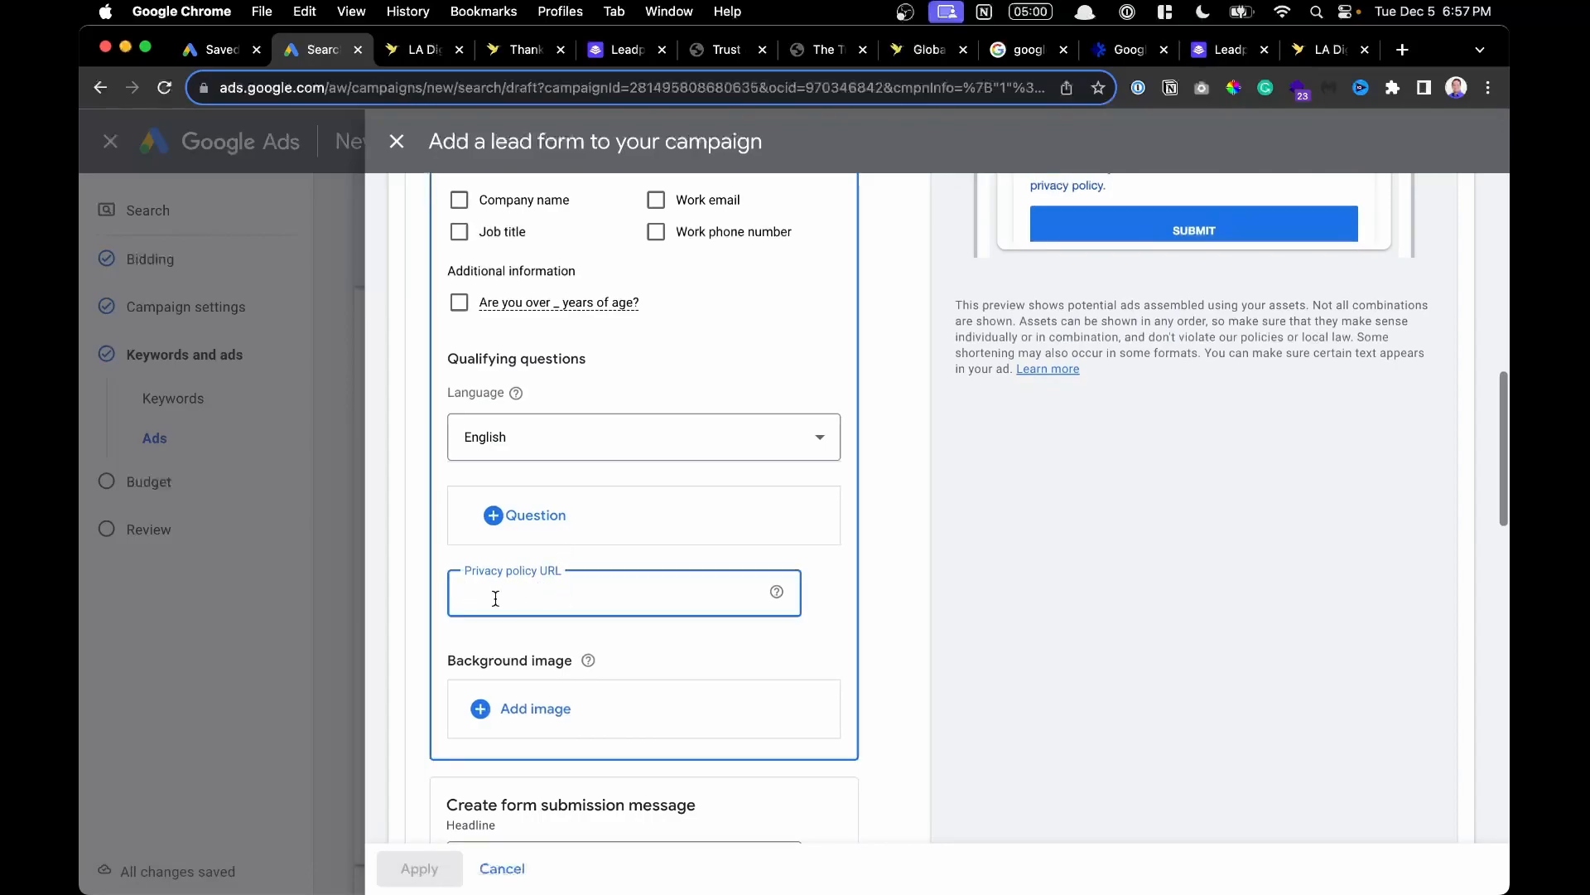
{"action": "key", "text": "super+shift+space"}
{"action": "key", "text": "Down"}
{"action": "key", "text": "Return"}
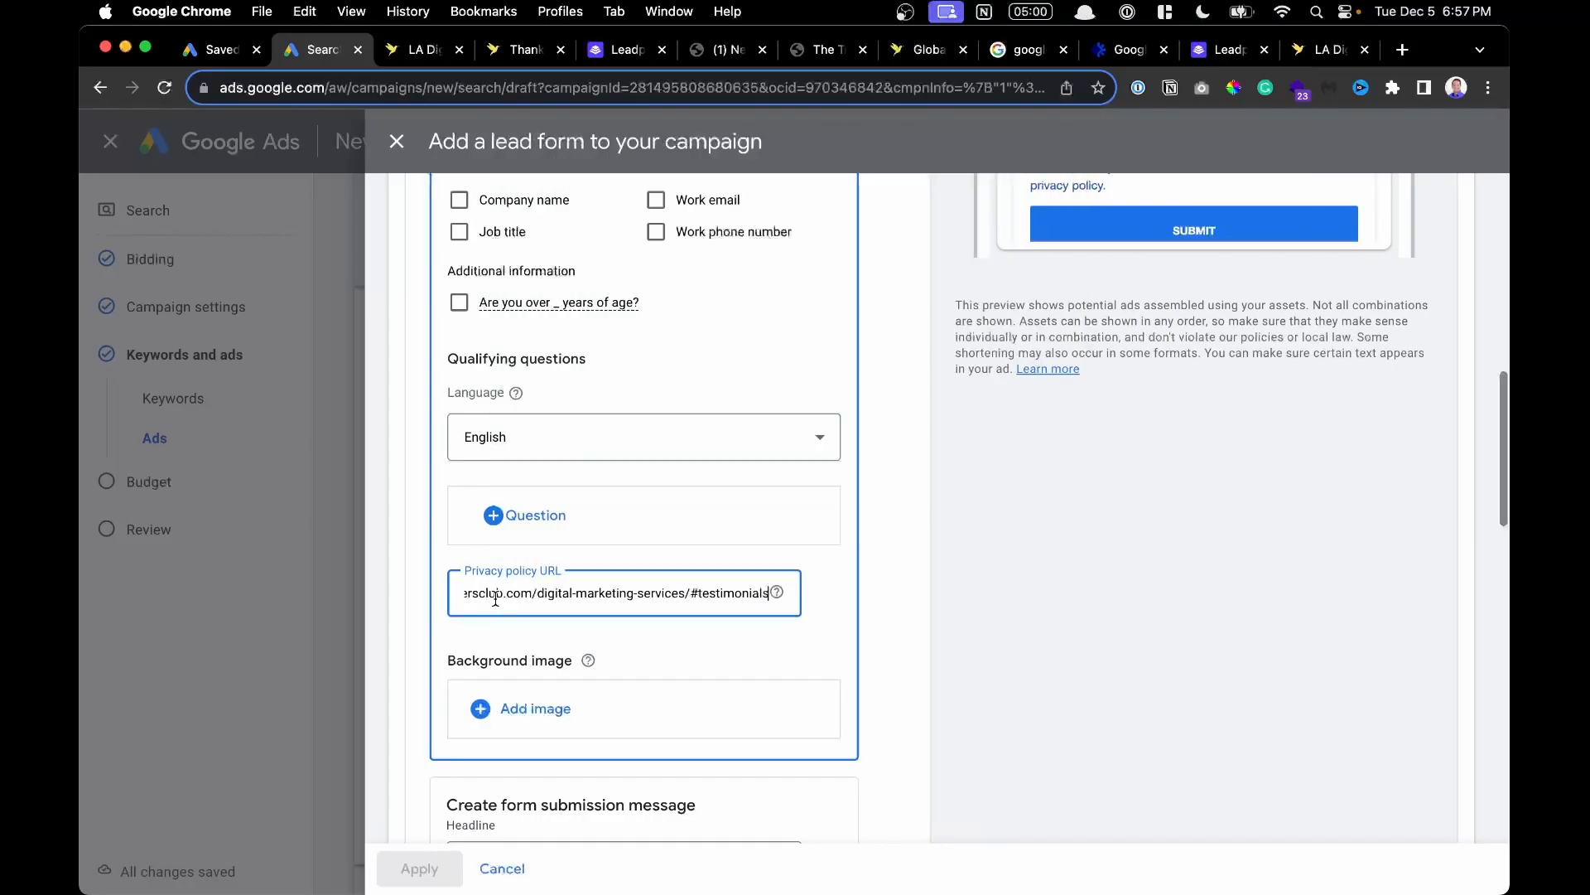
{"action": "left_click_drag", "start_coordinate": [537, 593], "coordinate": [772, 593]}
{"action": "type", "text": "privacy"}
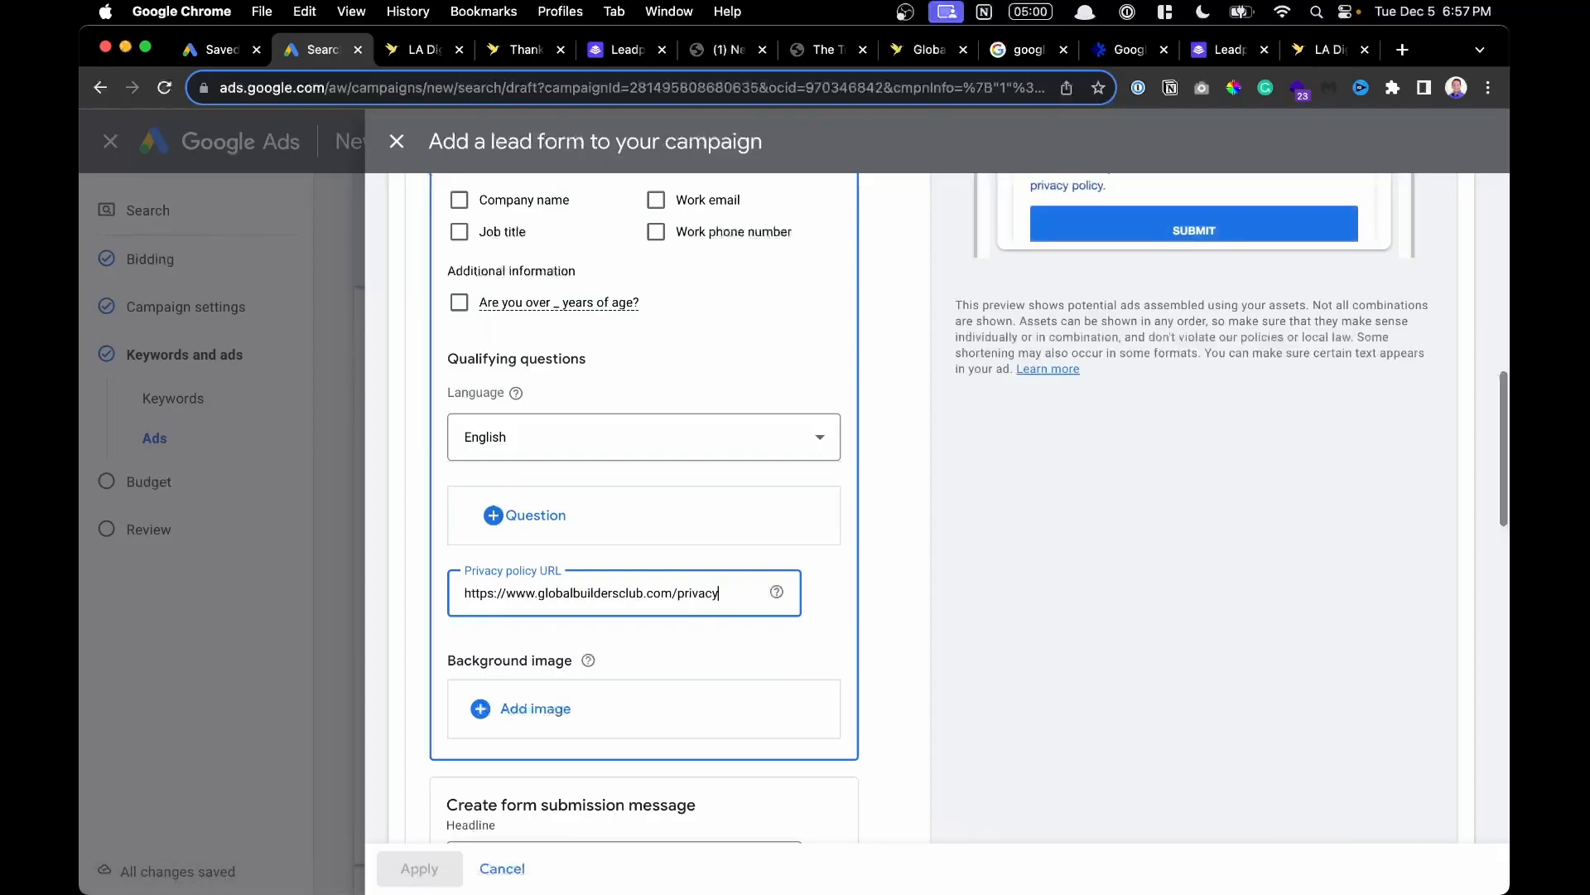
Fill the form submission message's call-to-action URL with the copied globalbuildersclub.com/digital-marketing-services/#testimonials address.
{"action": "scroll", "coordinate": [521, 621], "scroll_direction": "down", "scroll_amount": 6}
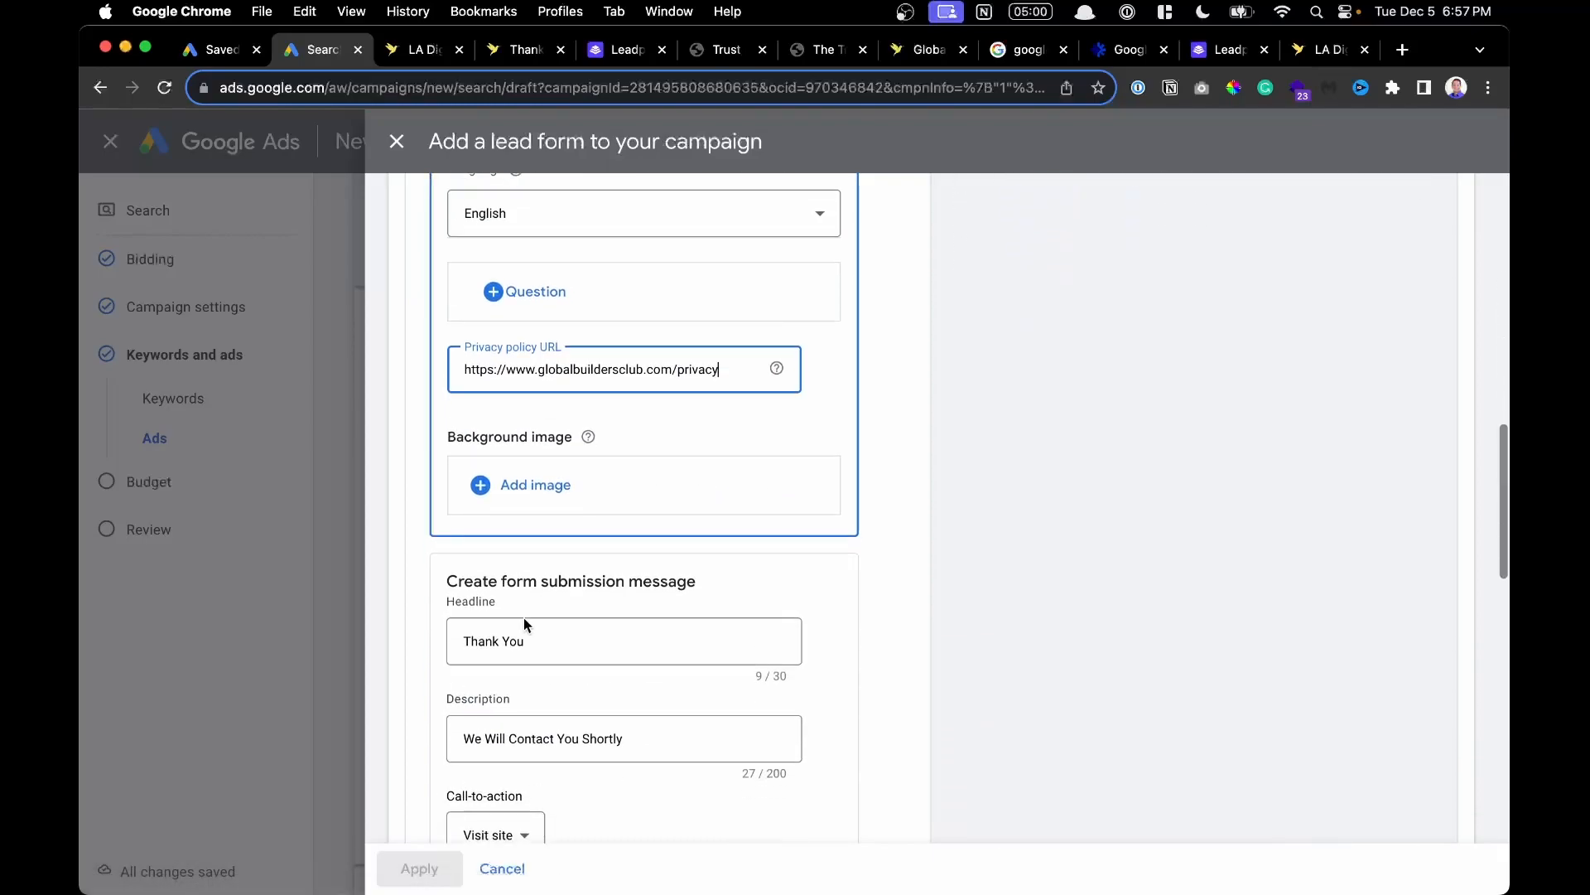
{"action": "scroll", "coordinate": [522, 636], "scroll_direction": "down", "scroll_amount": 2}
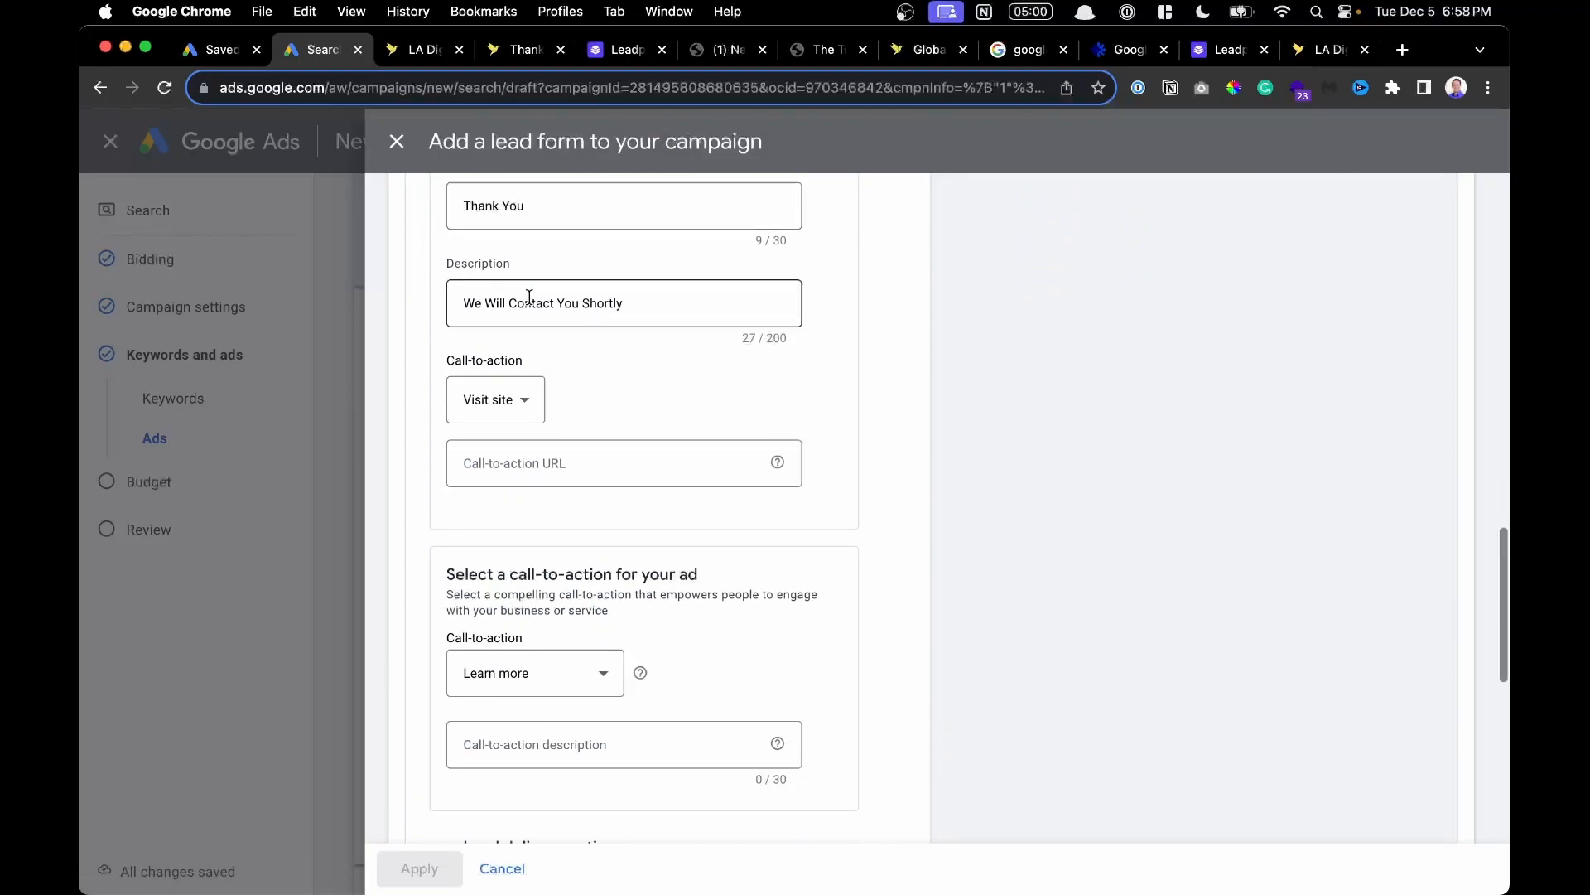
{"action": "left_click", "coordinate": [530, 462]}
{"action": "key", "text": "super+v"}
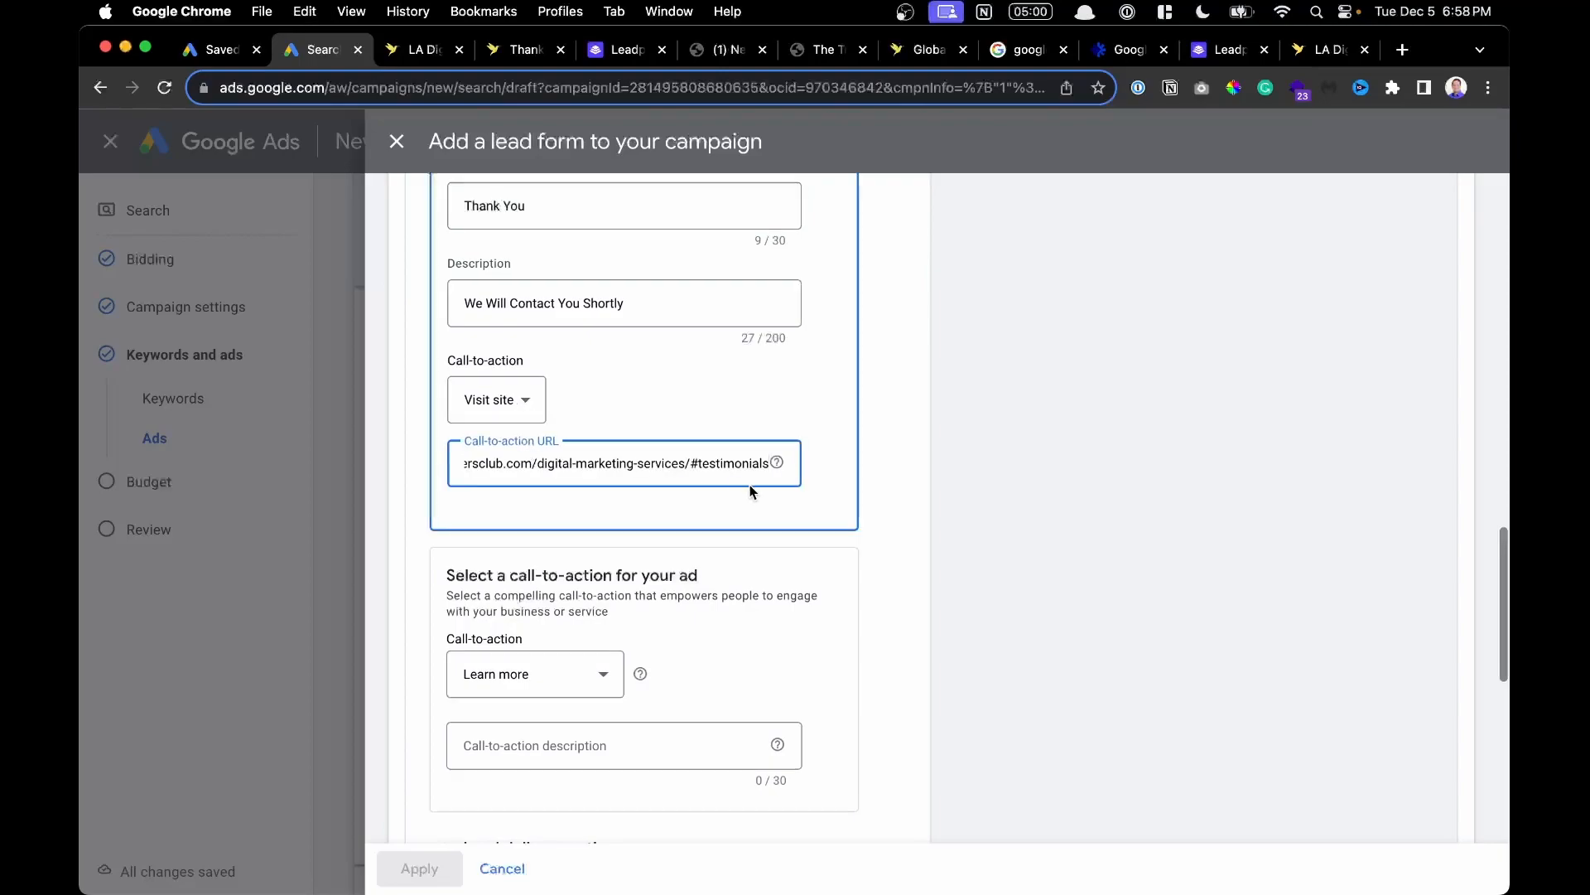
Set the lead form ad's call-to-action to Get started with the description "Contact Us Today".
{"action": "scroll", "coordinate": [704, 473], "scroll_direction": "down", "scroll_amount": 4}
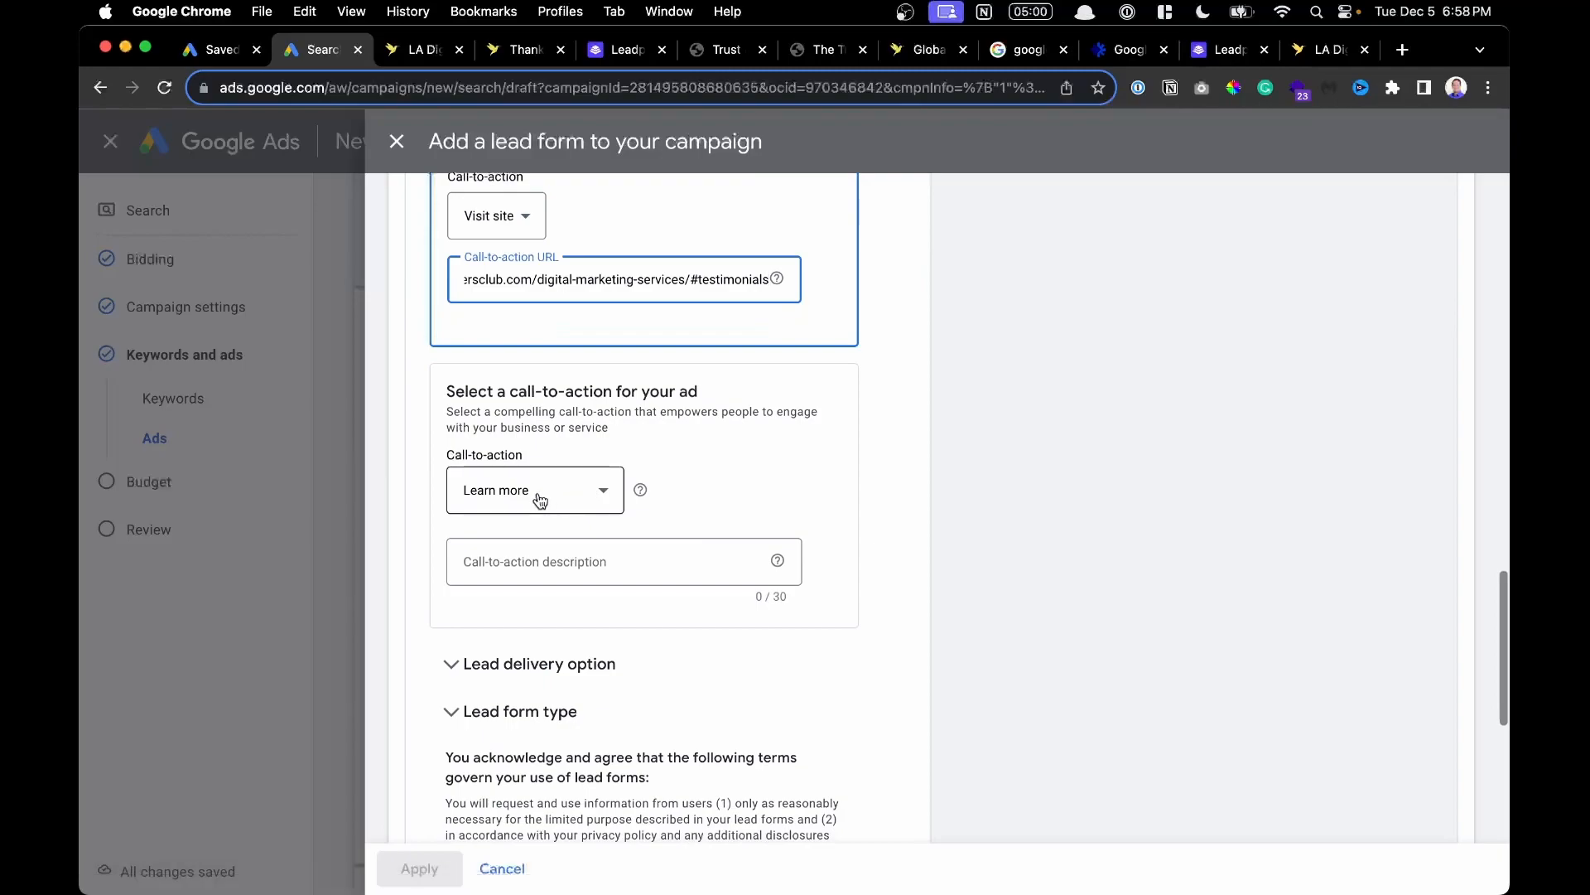
{"action": "left_click", "coordinate": [539, 499]}
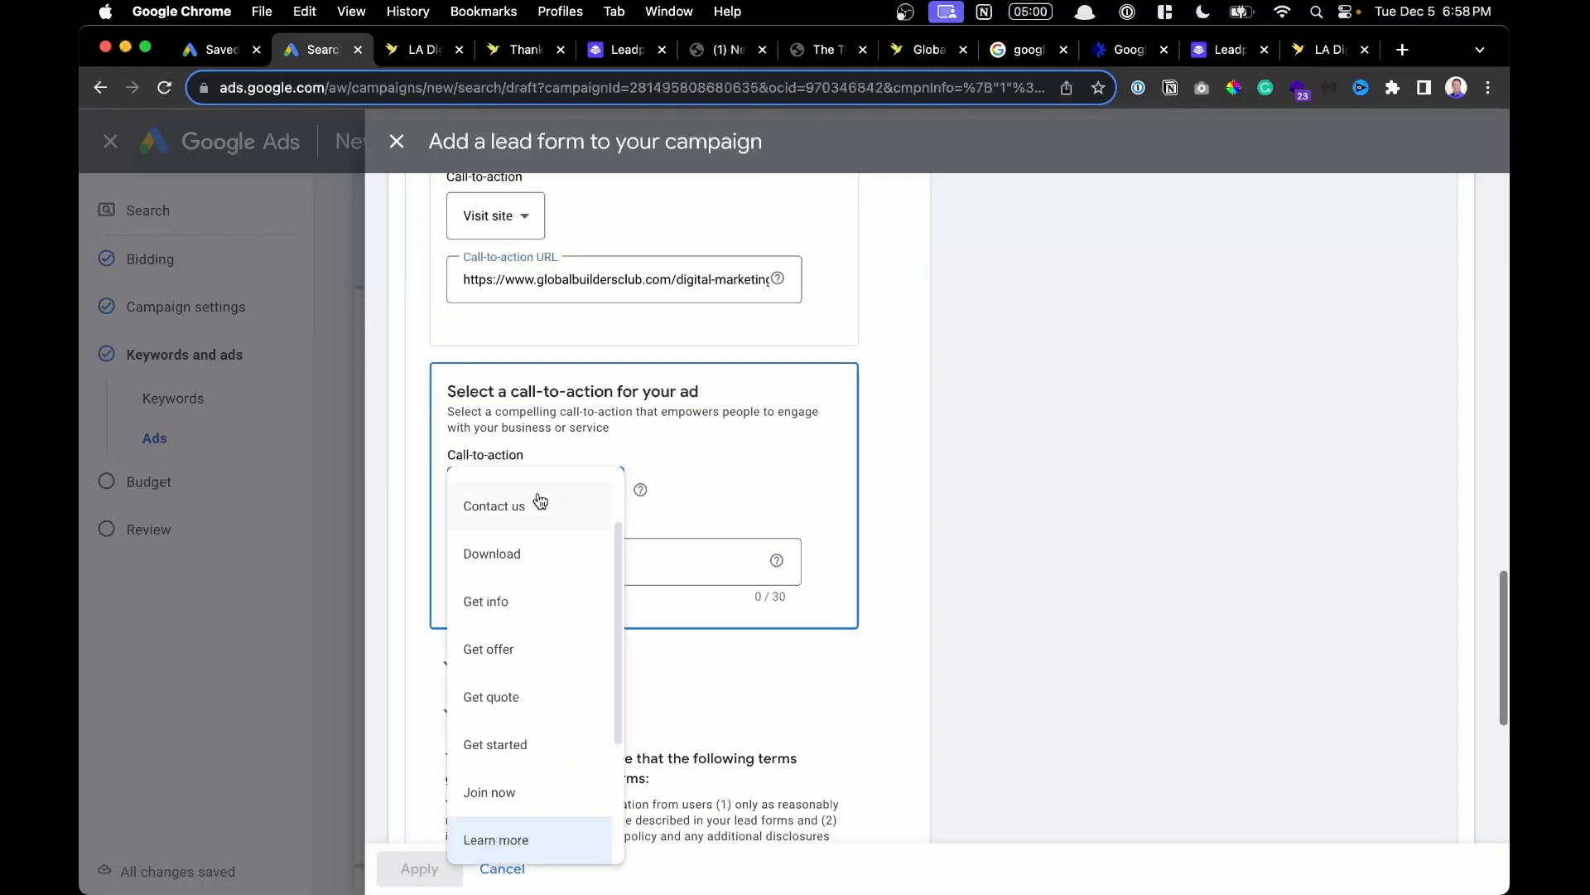
{"action": "left_click", "coordinate": [532, 749]}
{"action": "left_click", "coordinate": [517, 556]}
{"action": "type", "text": "Conta"}
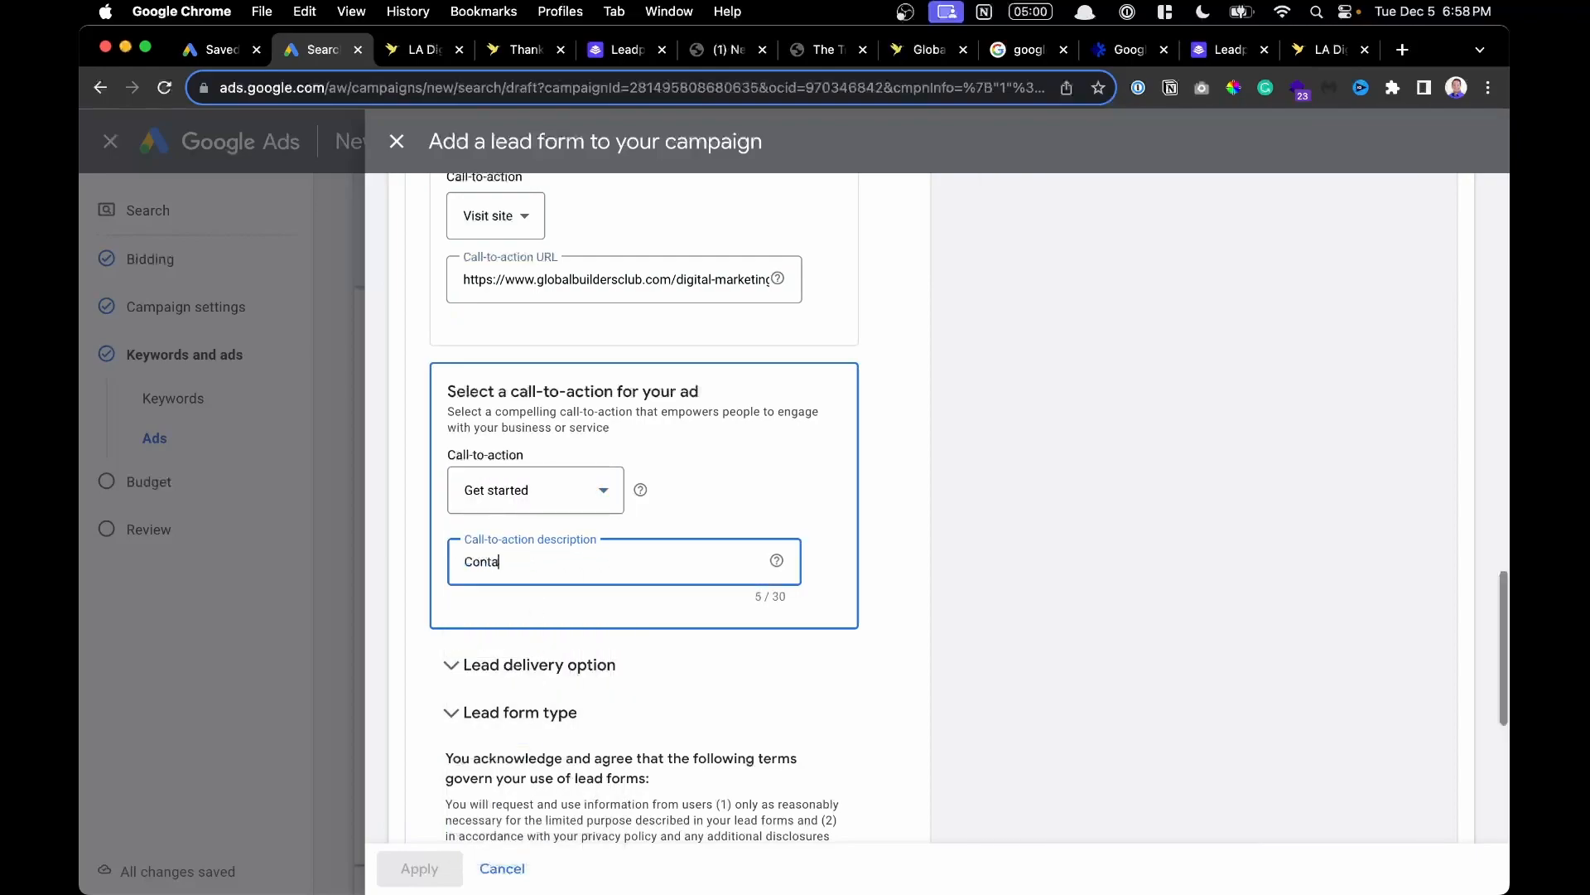
{"action": "type", "text": "ct Us T"}
{"action": "key", "text": "BackSpace"}
{"action": "key", "text": "BackSpace"}
{"action": "key", "text": "BackSpace"}
{"action": "type", "text": "s Today"}
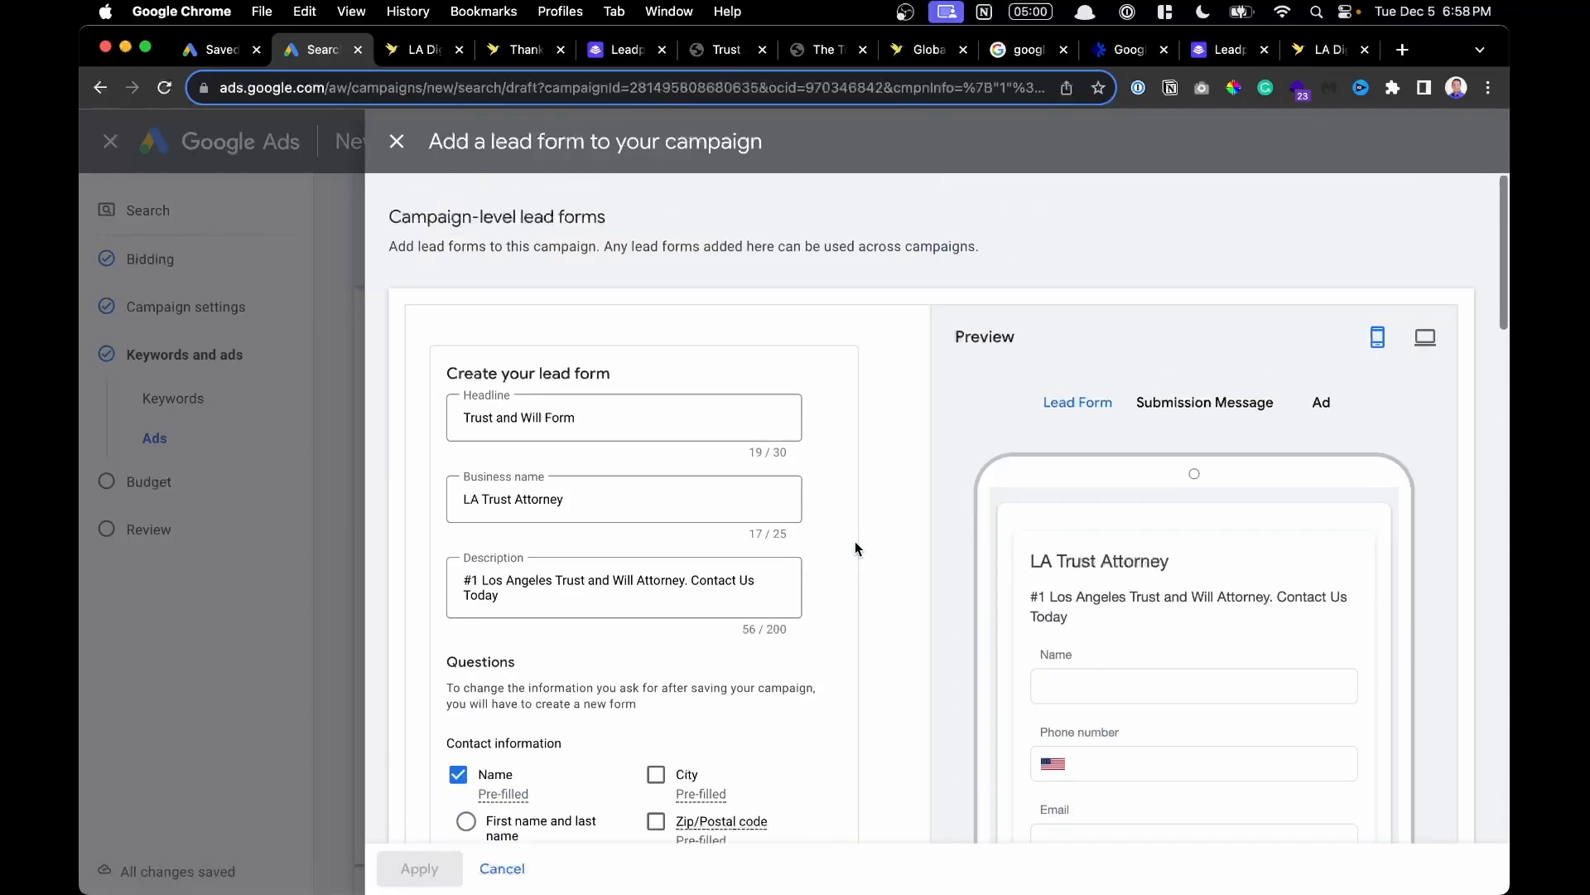
Preview the submission message, the ad and the lead form, and leave the lead form setup without saving it.
{"action": "left_click", "coordinate": [1155, 420]}
{"action": "left_click", "coordinate": [1322, 405]}
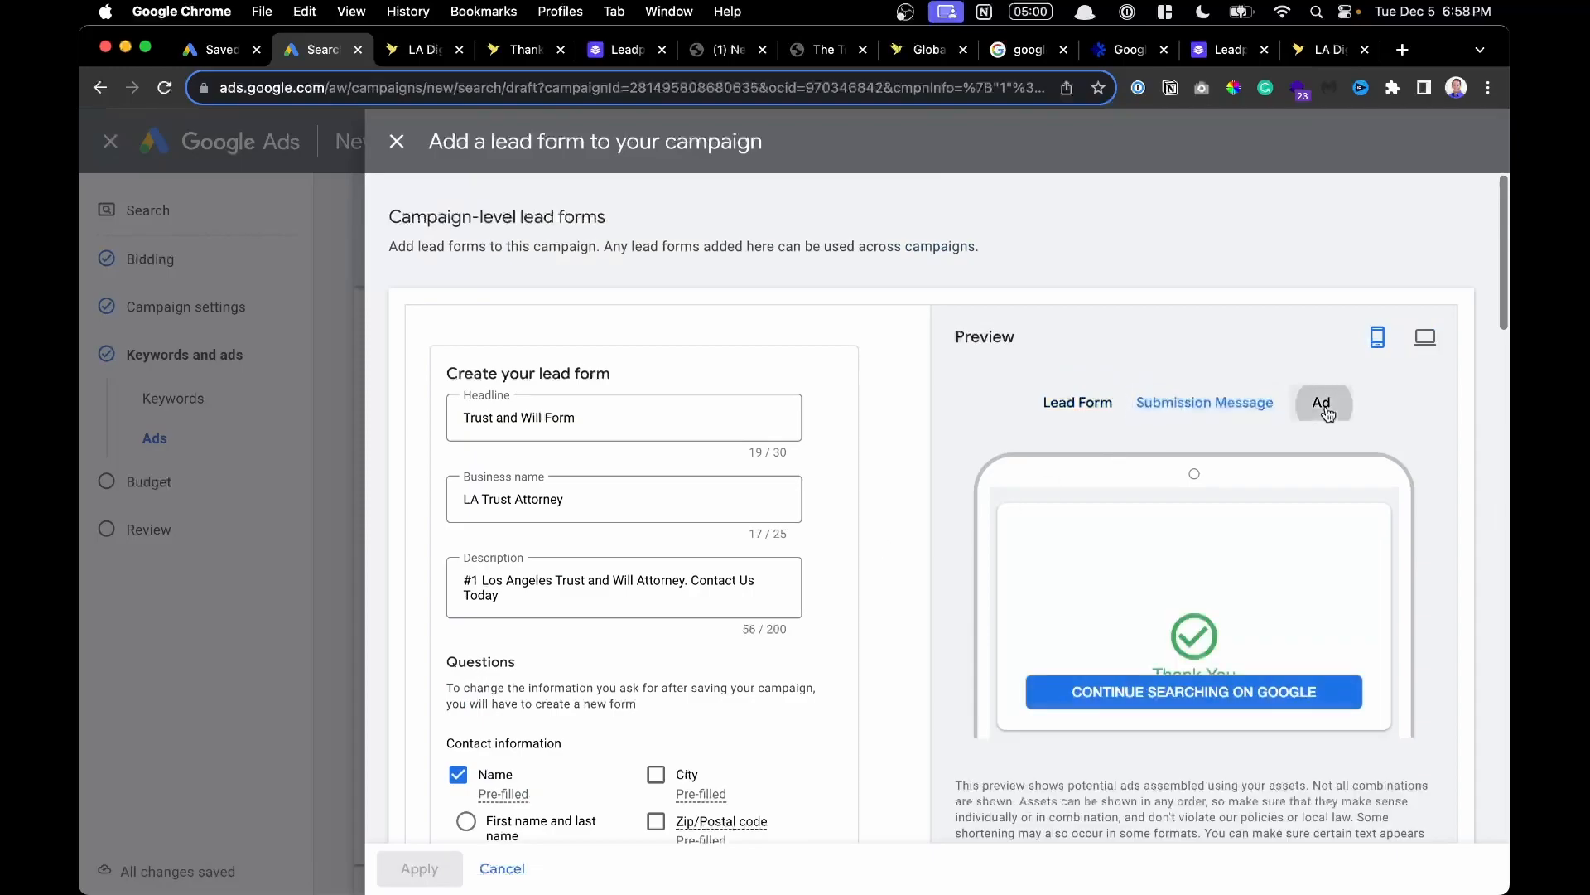
{"action": "scroll", "coordinate": [982, 455], "scroll_direction": "down", "scroll_amount": 2}
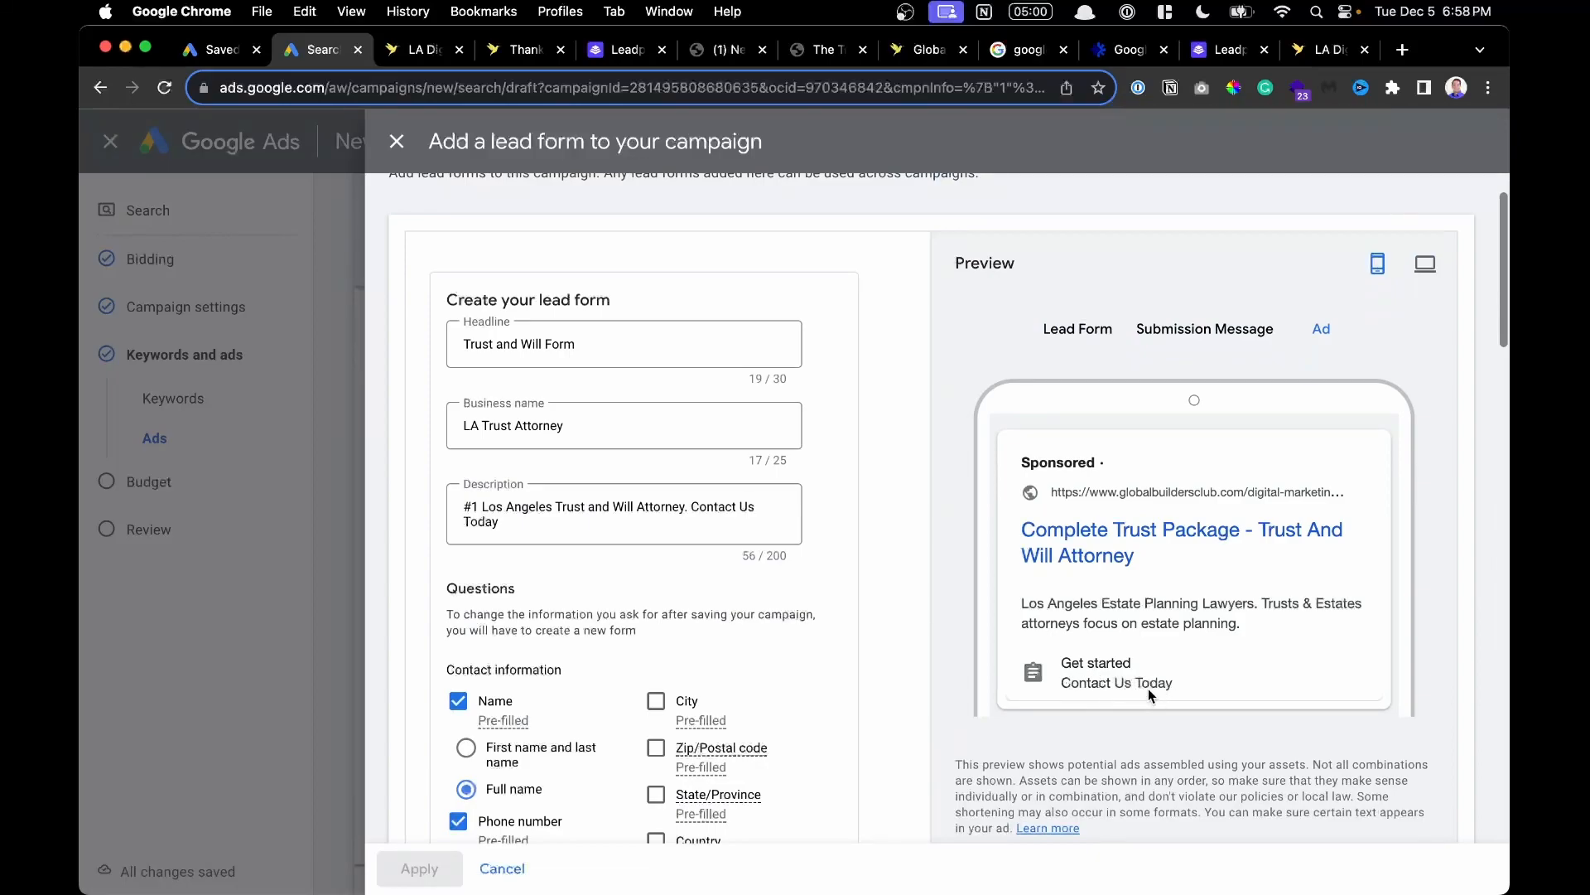
{"action": "scroll", "coordinate": [1140, 681], "scroll_direction": "down", "scroll_amount": 5}
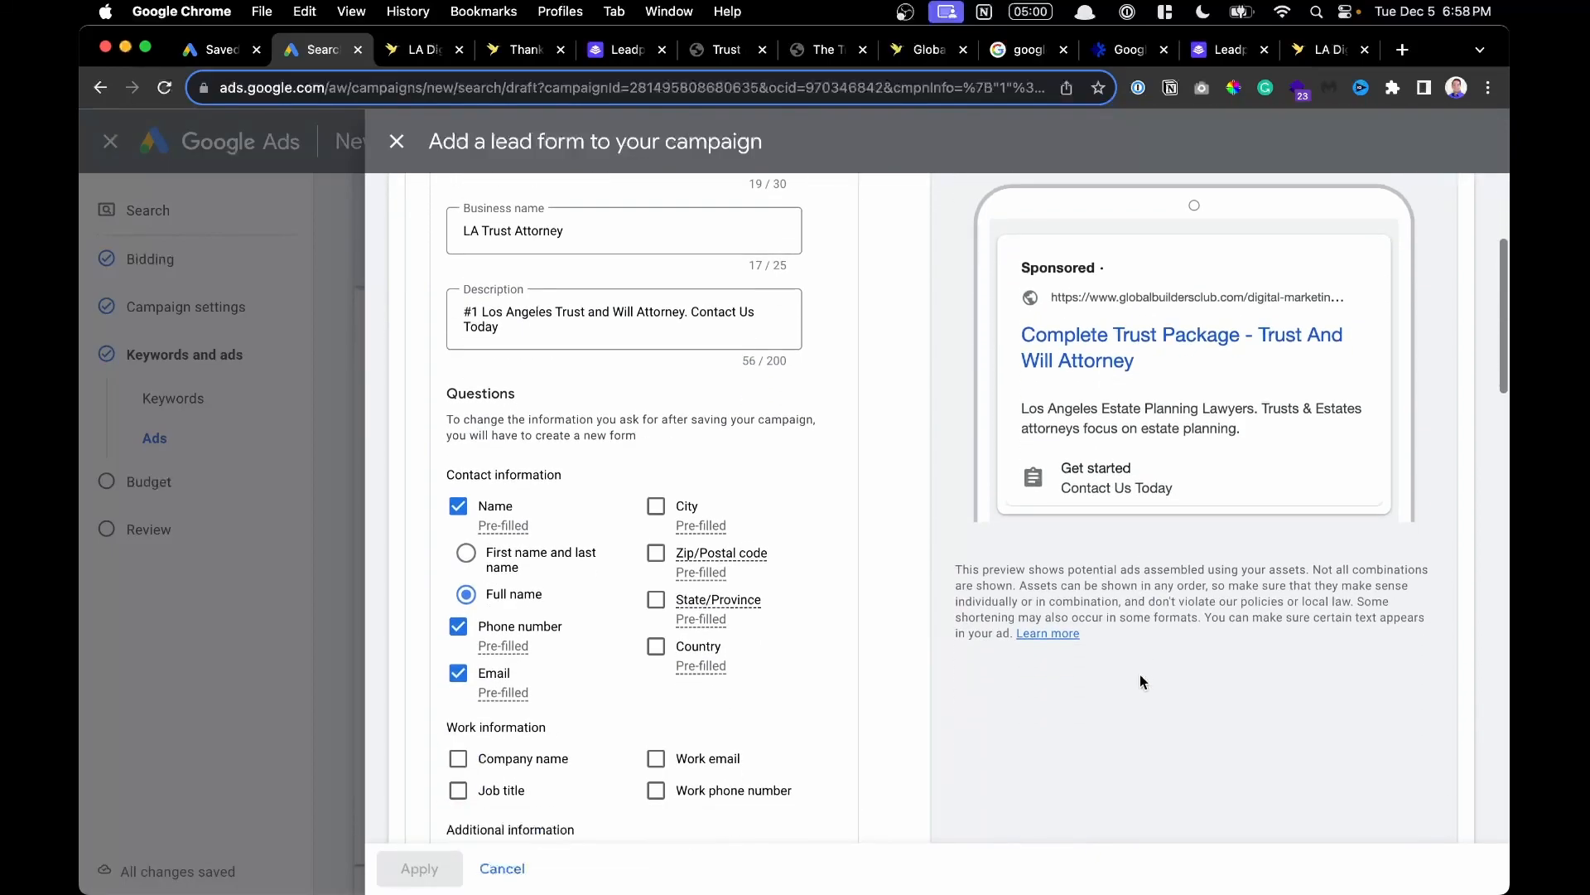
{"action": "scroll", "coordinate": [832, 456], "scroll_direction": "up", "scroll_amount": 5}
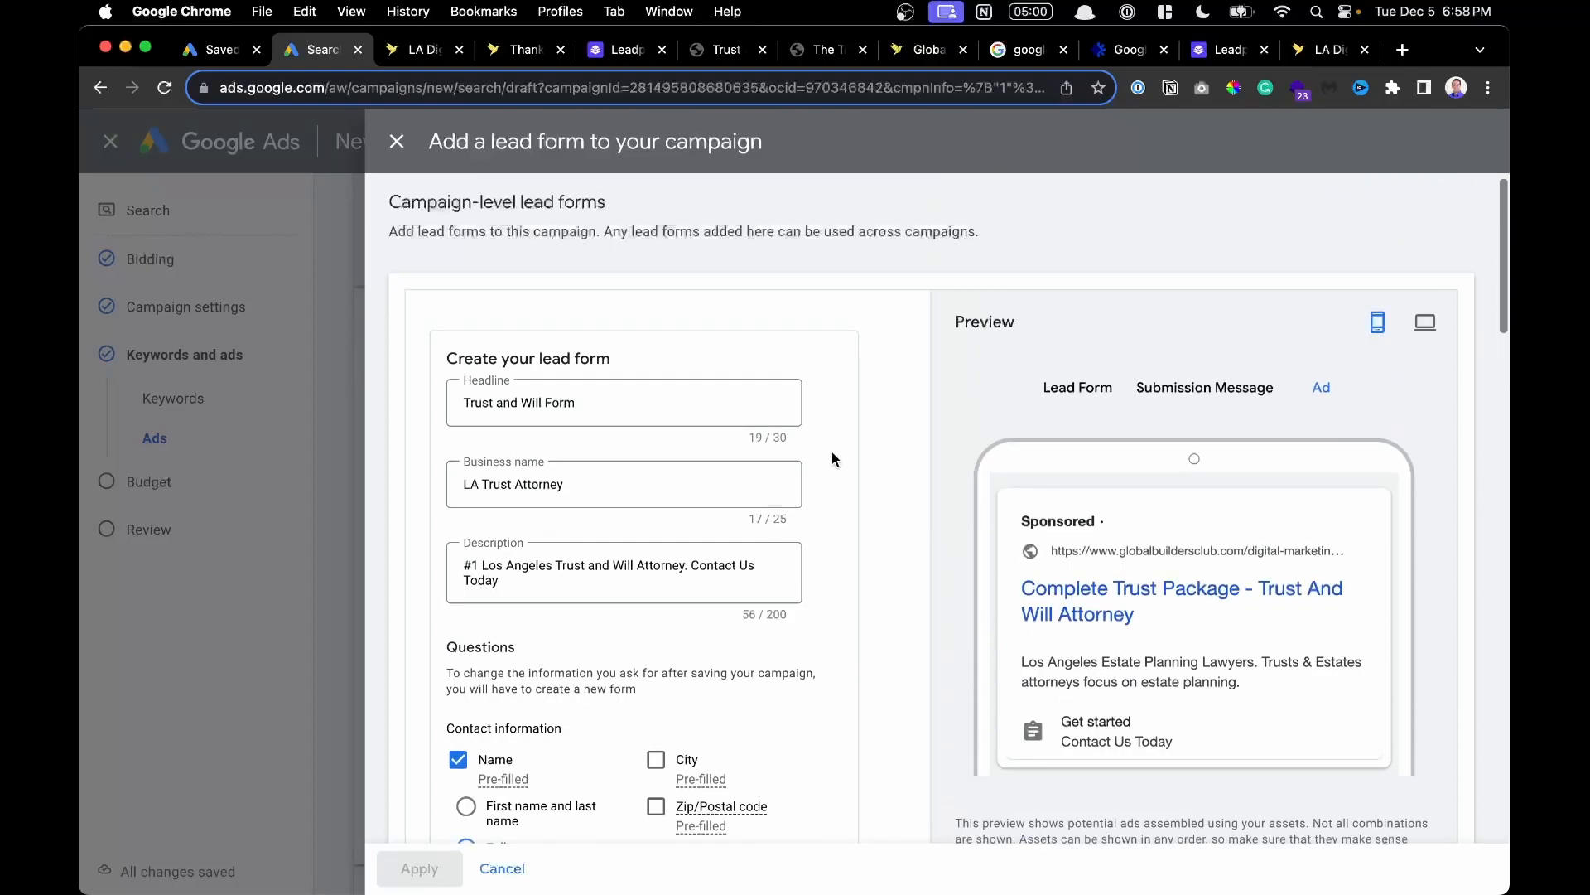
{"action": "left_click", "coordinate": [1079, 386]}
{"action": "scroll", "coordinate": [1083, 391], "scroll_direction": "down", "scroll_amount": 3}
{"action": "scroll", "coordinate": [1084, 391], "scroll_direction": "down", "scroll_amount": 1}
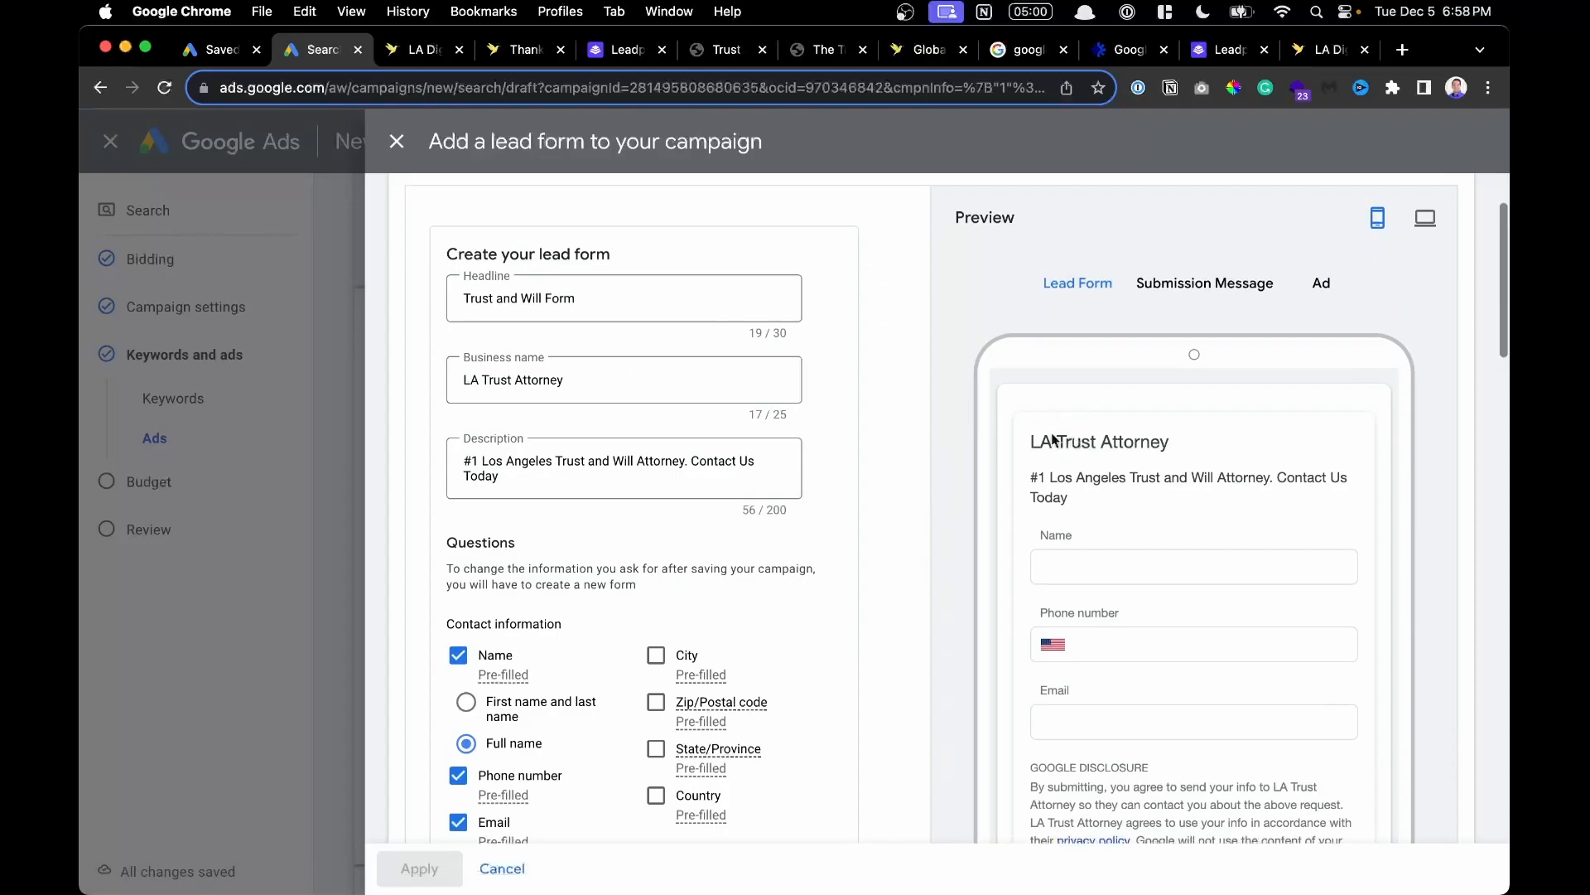
{"action": "scroll", "coordinate": [1135, 478], "scroll_direction": "down", "scroll_amount": 2}
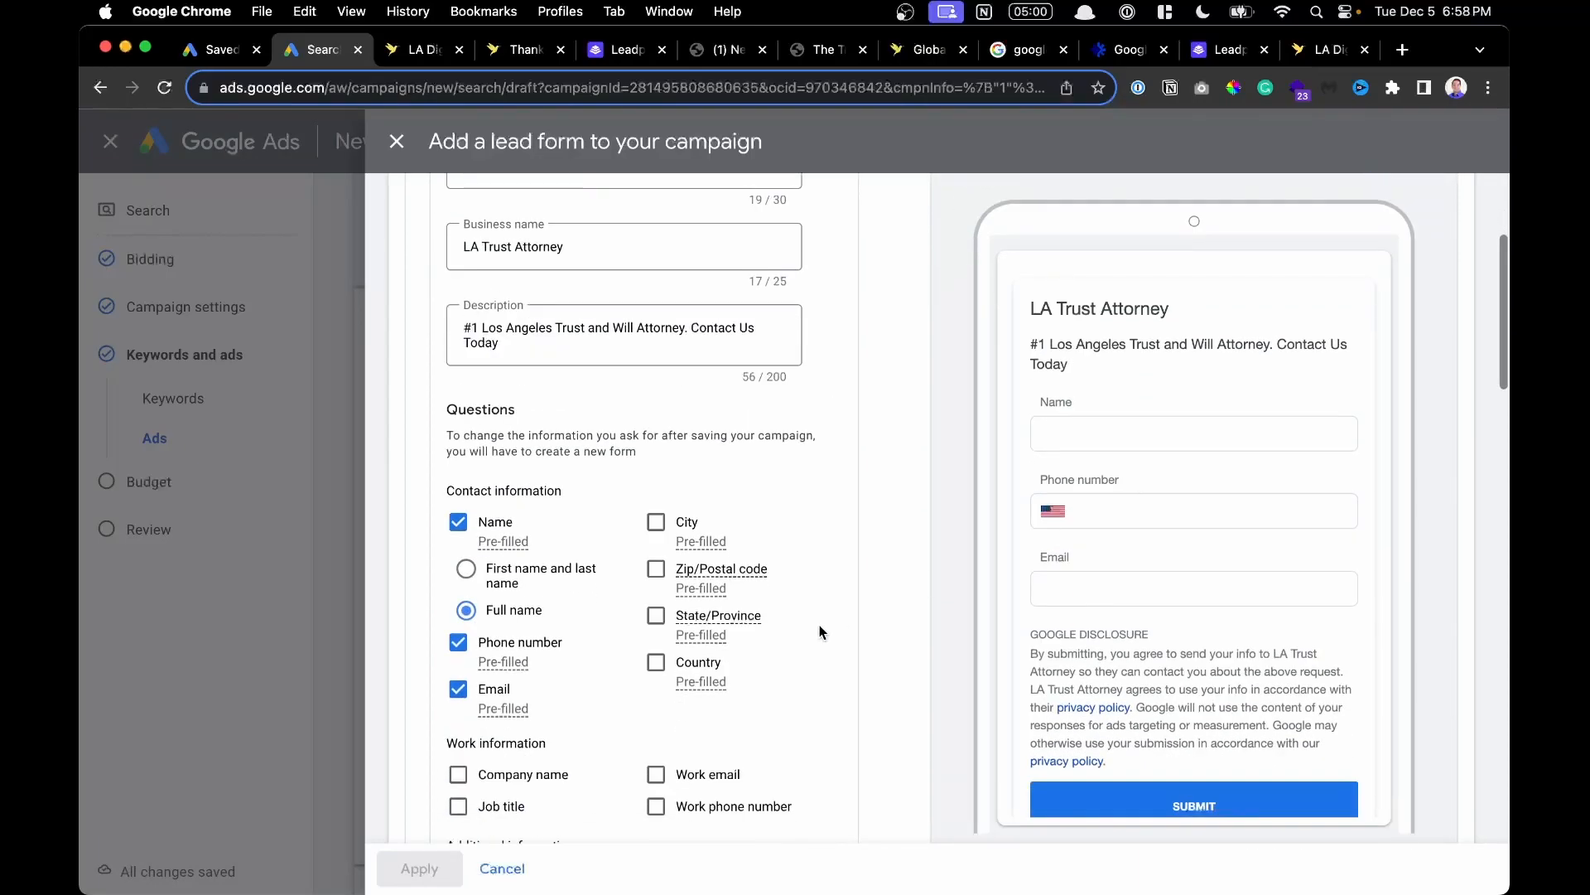
{"action": "scroll", "coordinate": [1046, 481], "scroll_direction": "down", "scroll_amount": 3}
{"action": "scroll", "coordinate": [725, 544], "scroll_direction": "down", "scroll_amount": 15}
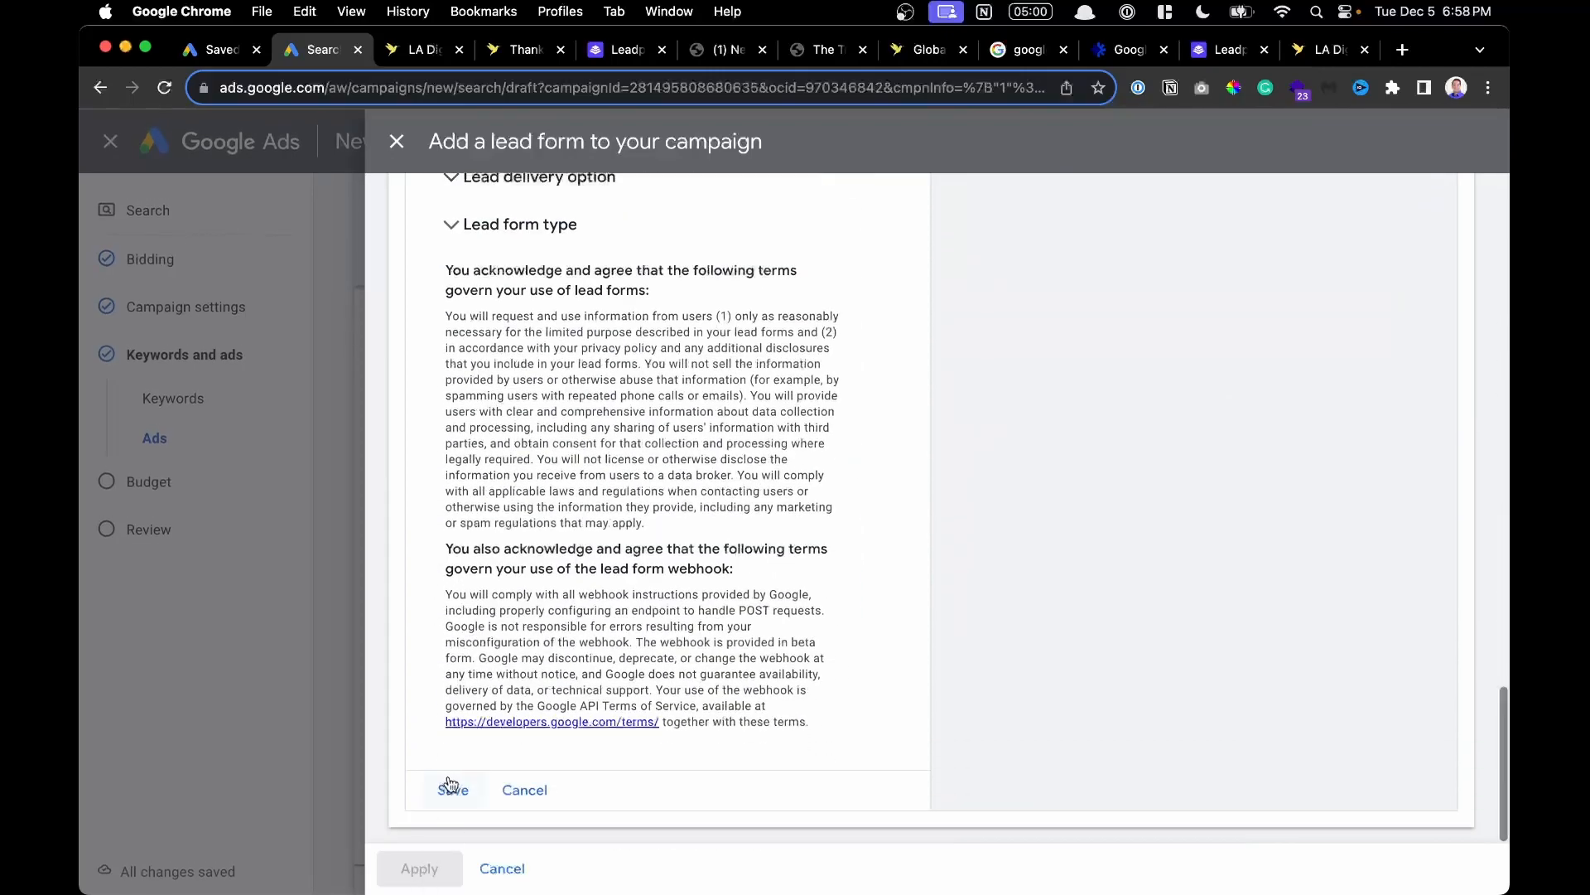
{"action": "left_click", "coordinate": [519, 866]}
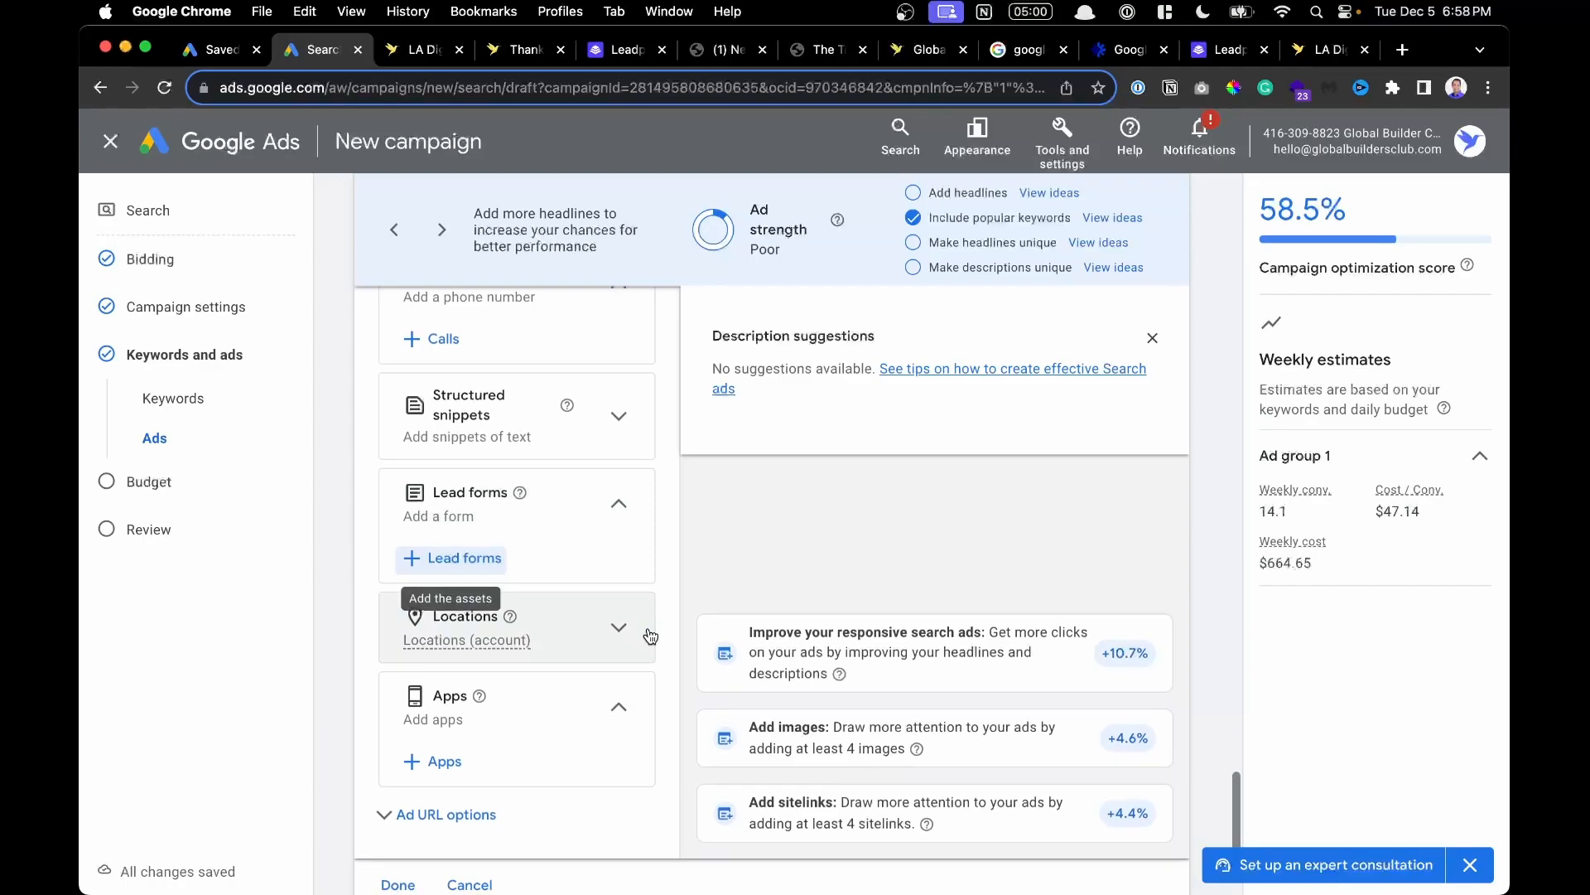
Review the ad's assets and descriptions, view the image asset library, and close it without adding images.
{"action": "scroll", "coordinate": [648, 634], "scroll_direction": "down", "scroll_amount": 1}
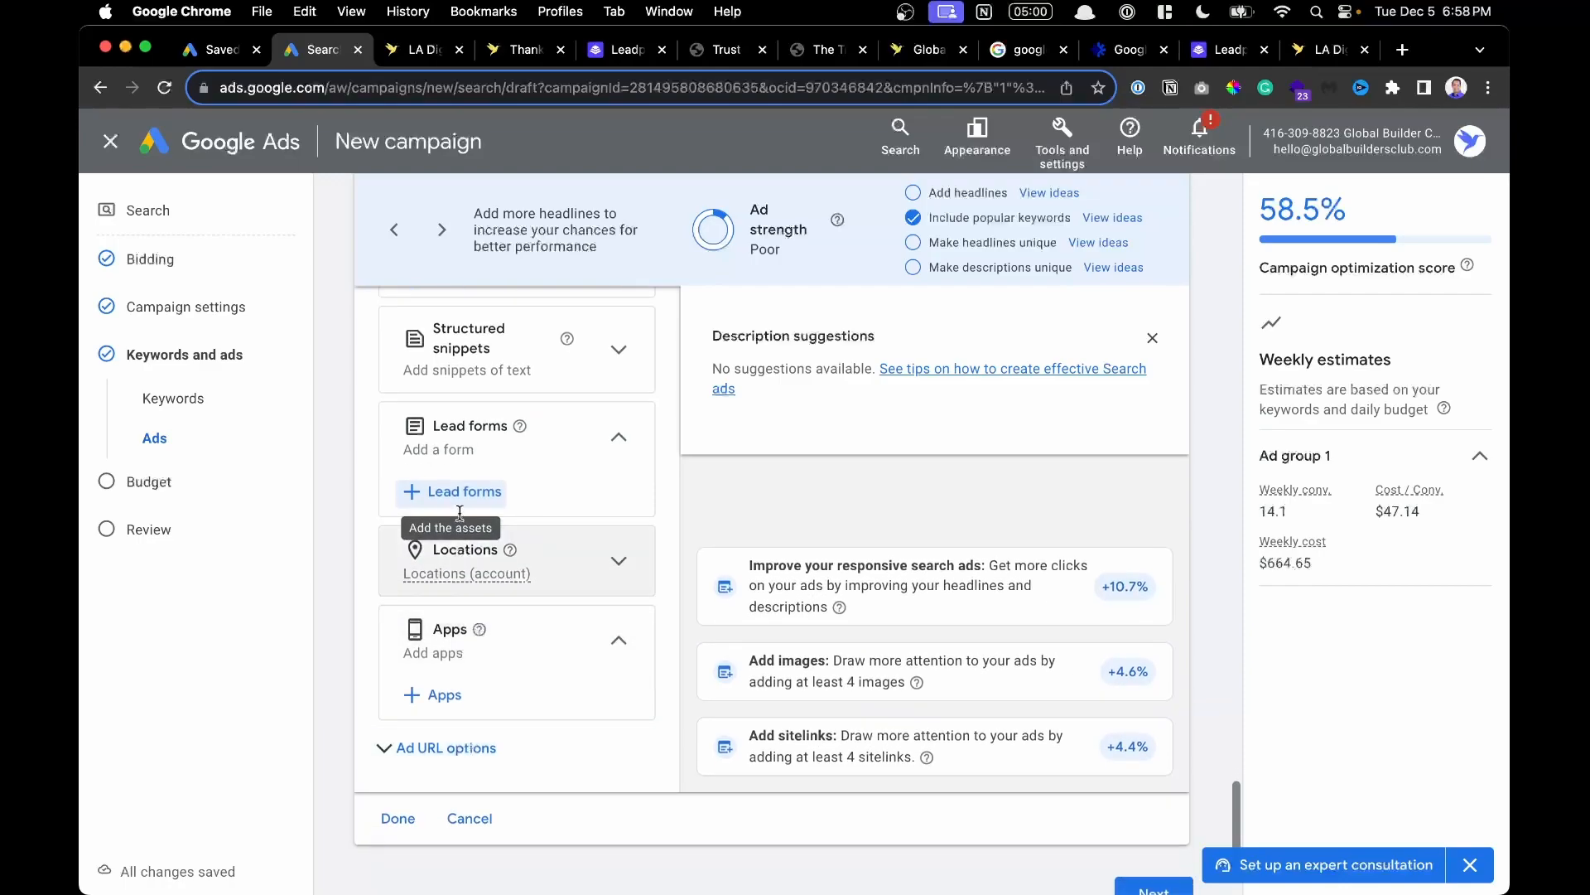
{"action": "scroll", "coordinate": [555, 480], "scroll_direction": "up", "scroll_amount": 5}
{"action": "scroll", "coordinate": [554, 482], "scroll_direction": "up", "scroll_amount": 10}
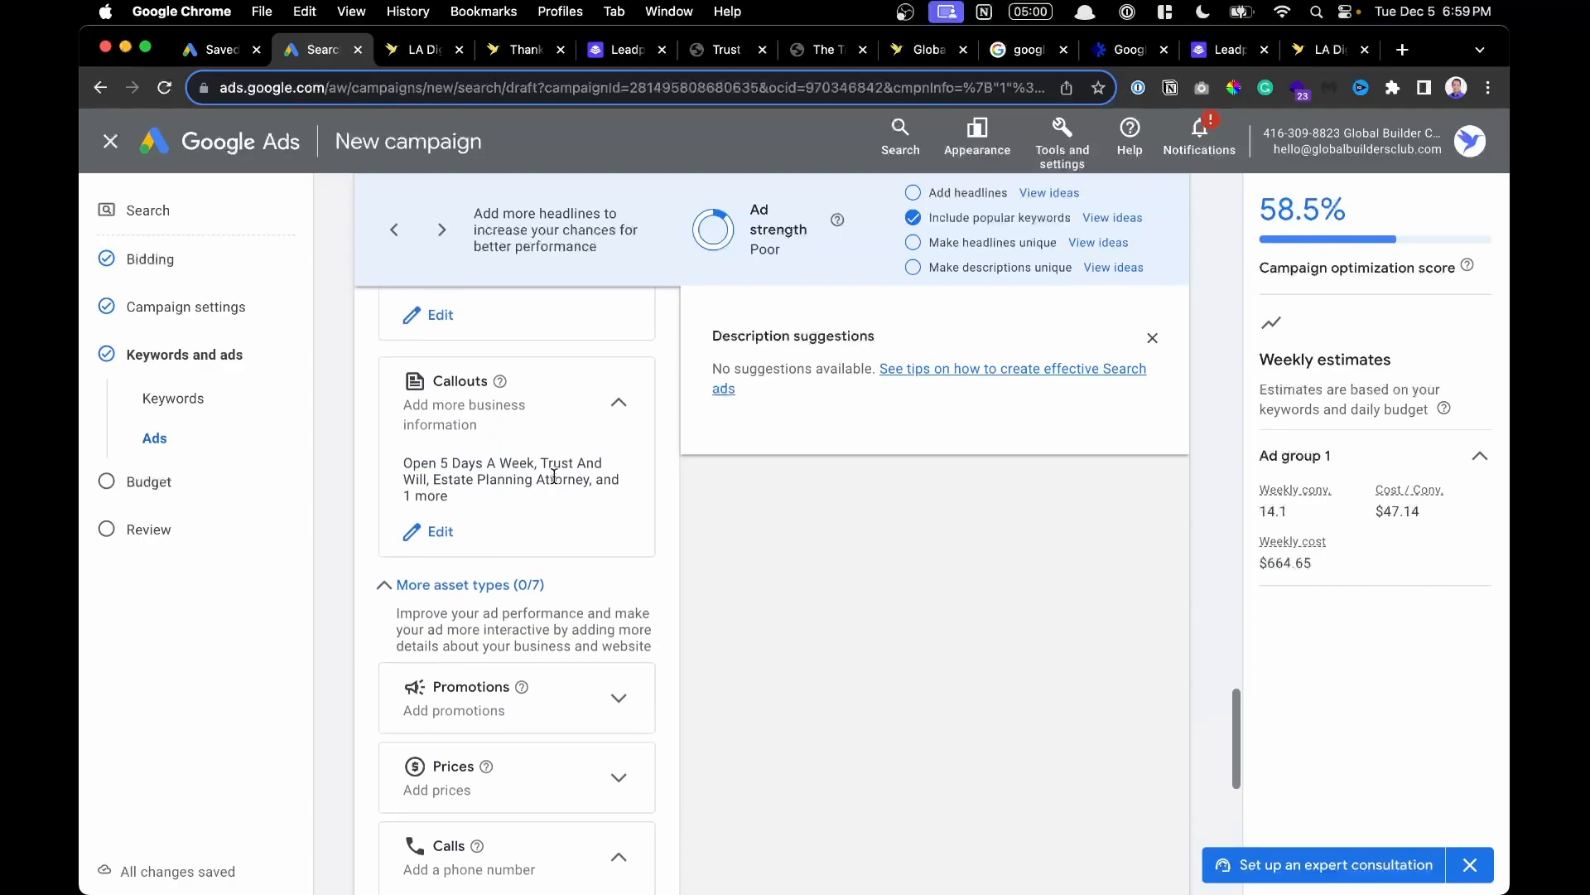
{"action": "scroll", "coordinate": [554, 476], "scroll_direction": "up", "scroll_amount": 5}
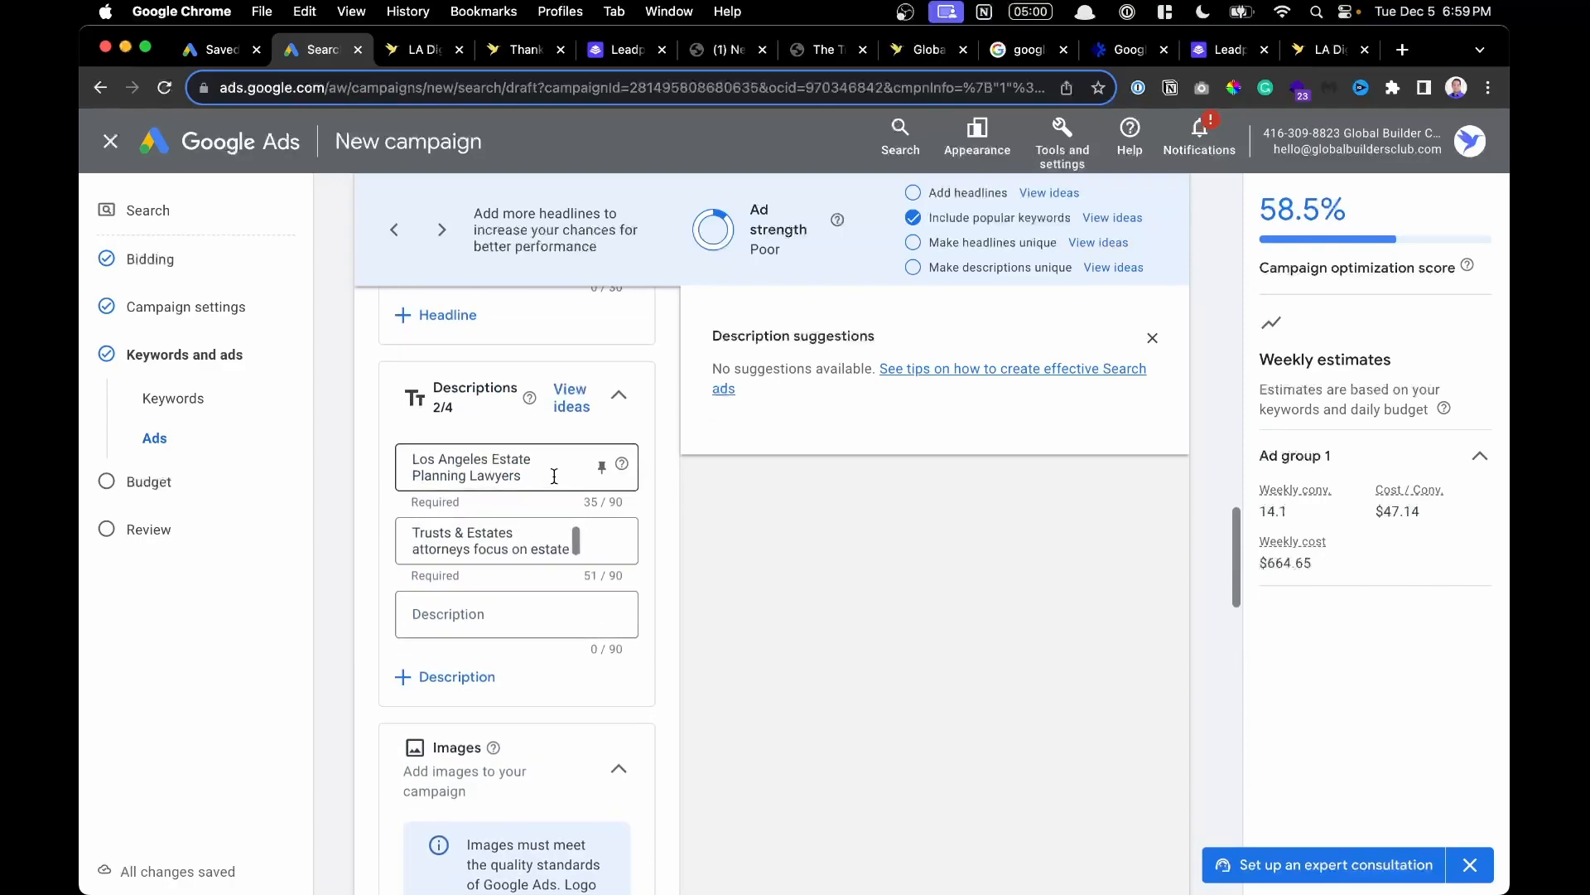
{"action": "scroll", "coordinate": [554, 481], "scroll_direction": "down", "scroll_amount": 4}
{"action": "left_click", "coordinate": [460, 738]}
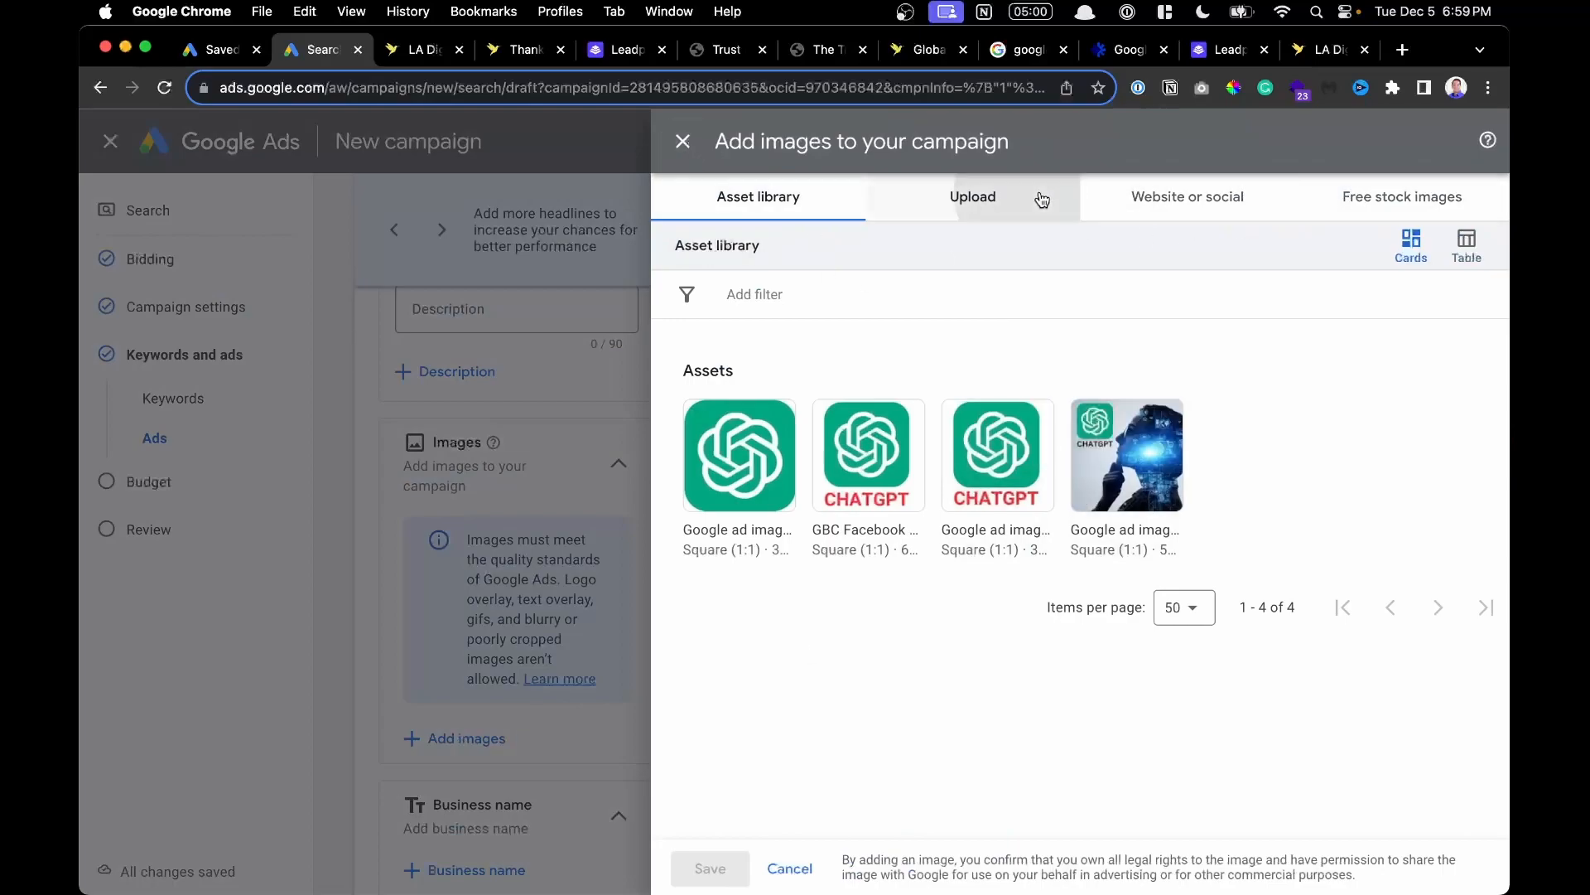
{"action": "left_click", "coordinate": [682, 151]}
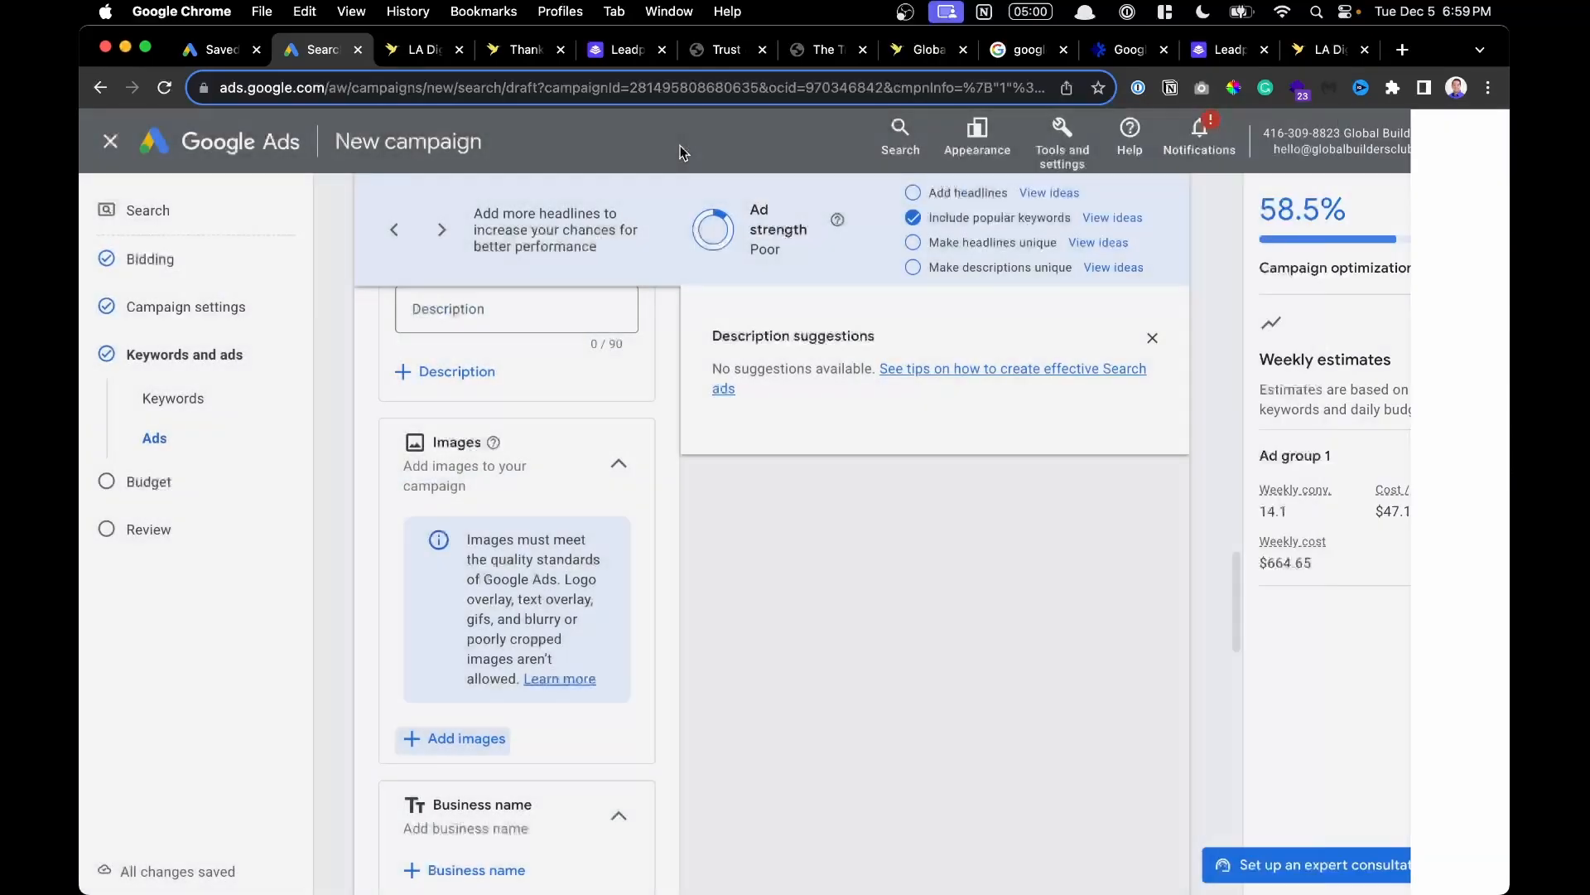
Finish editing the search ad and continue to the budget settings after checking the entered keywords.
{"action": "scroll", "coordinate": [529, 696], "scroll_direction": "up", "scroll_amount": 8}
{"action": "scroll", "coordinate": [528, 693], "scroll_direction": "down", "scroll_amount": 10}
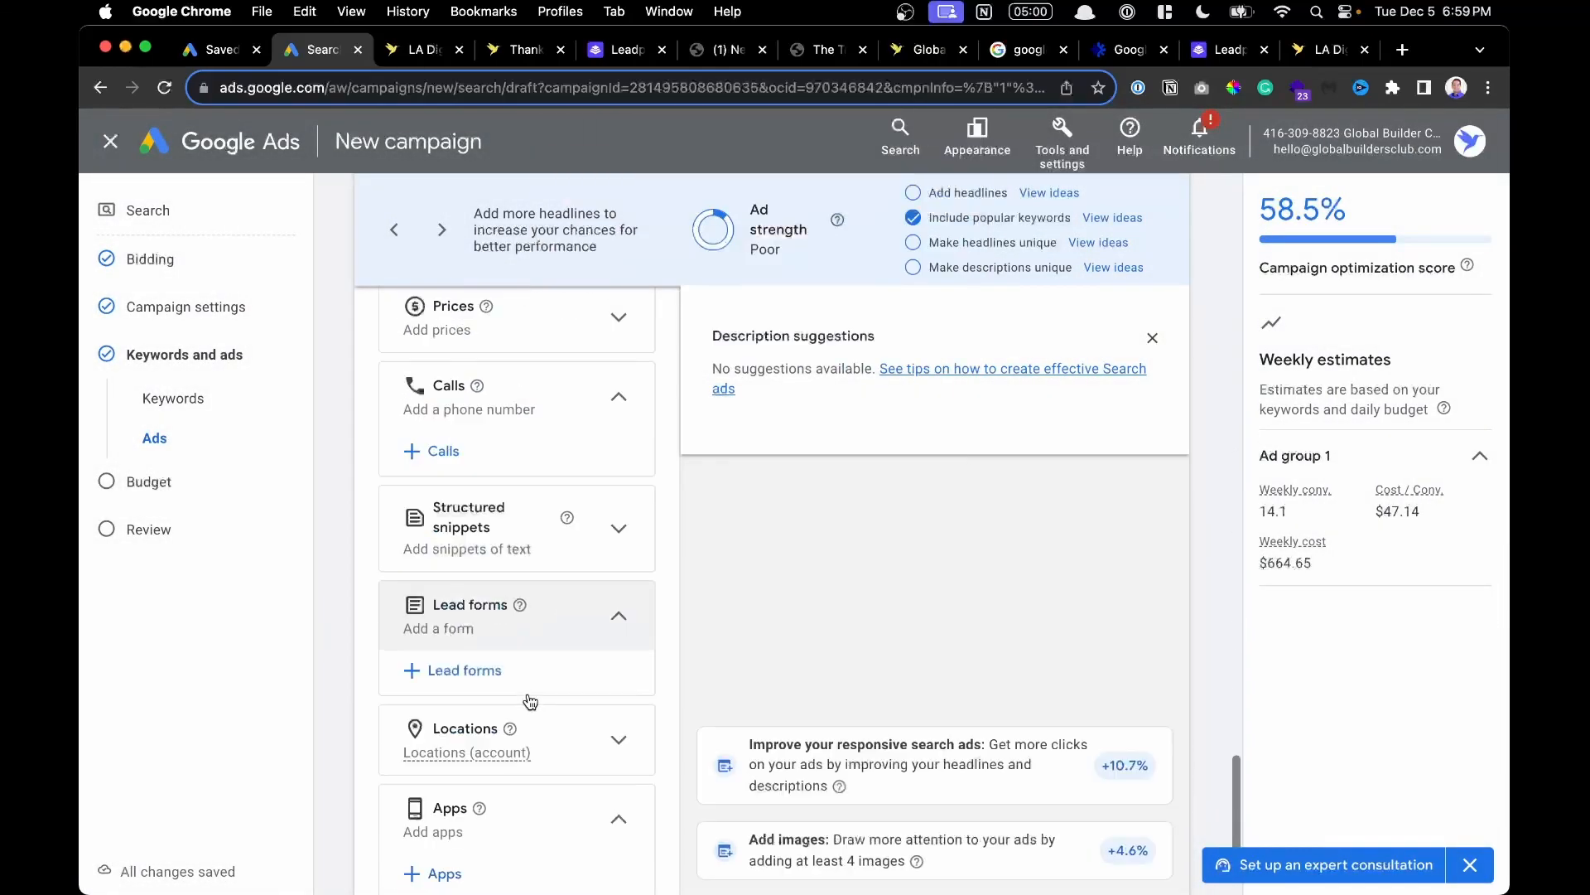
{"action": "left_click", "coordinate": [398, 741]}
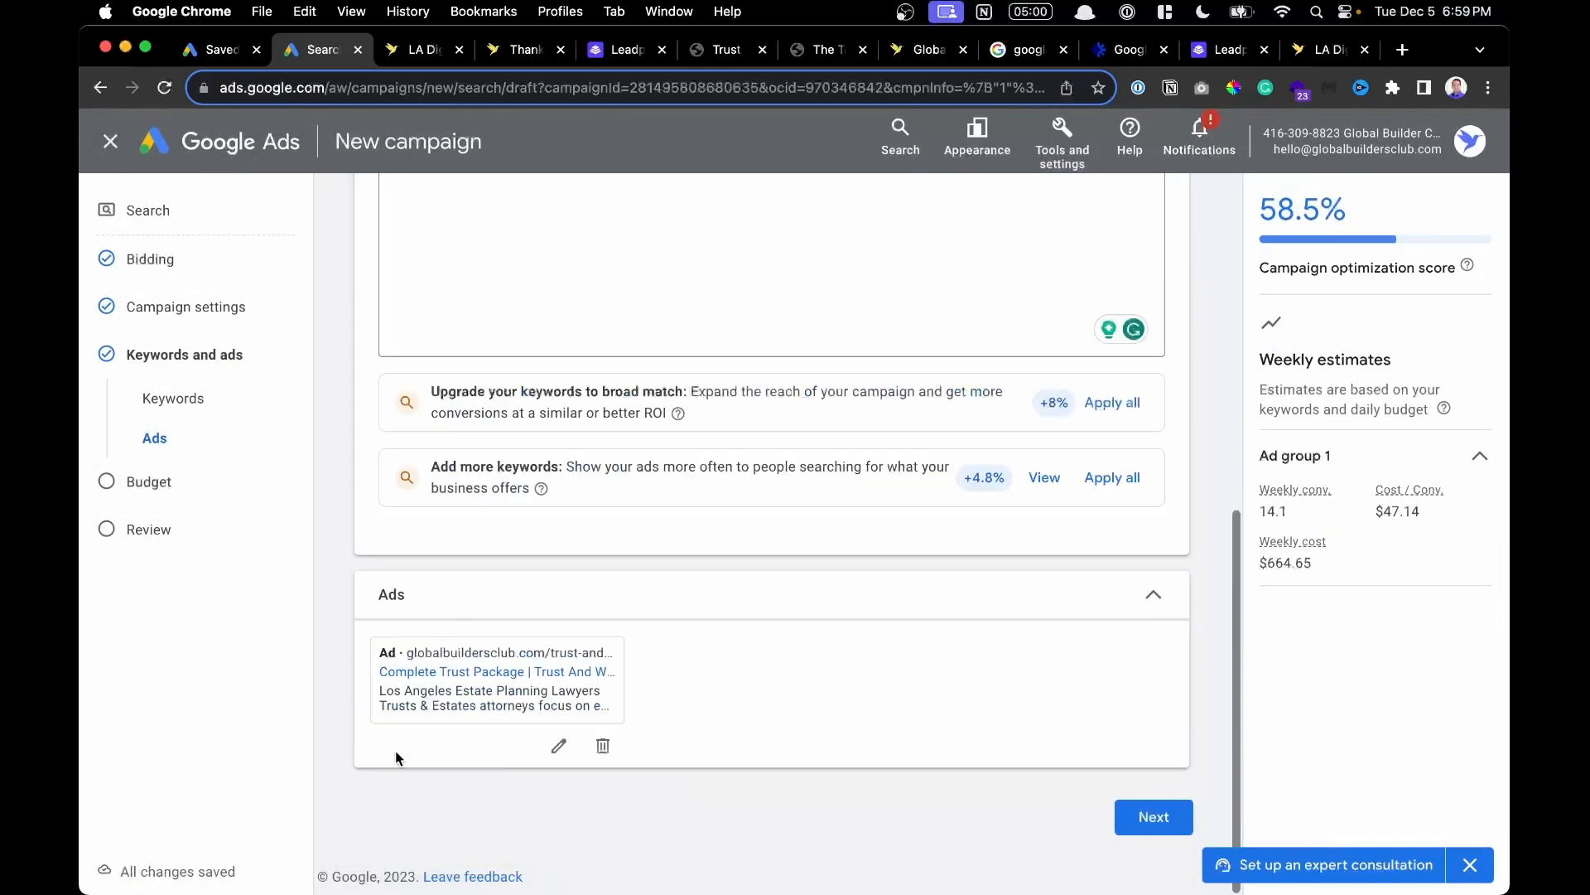
{"action": "scroll", "coordinate": [483, 662], "scroll_direction": "up", "scroll_amount": 3}
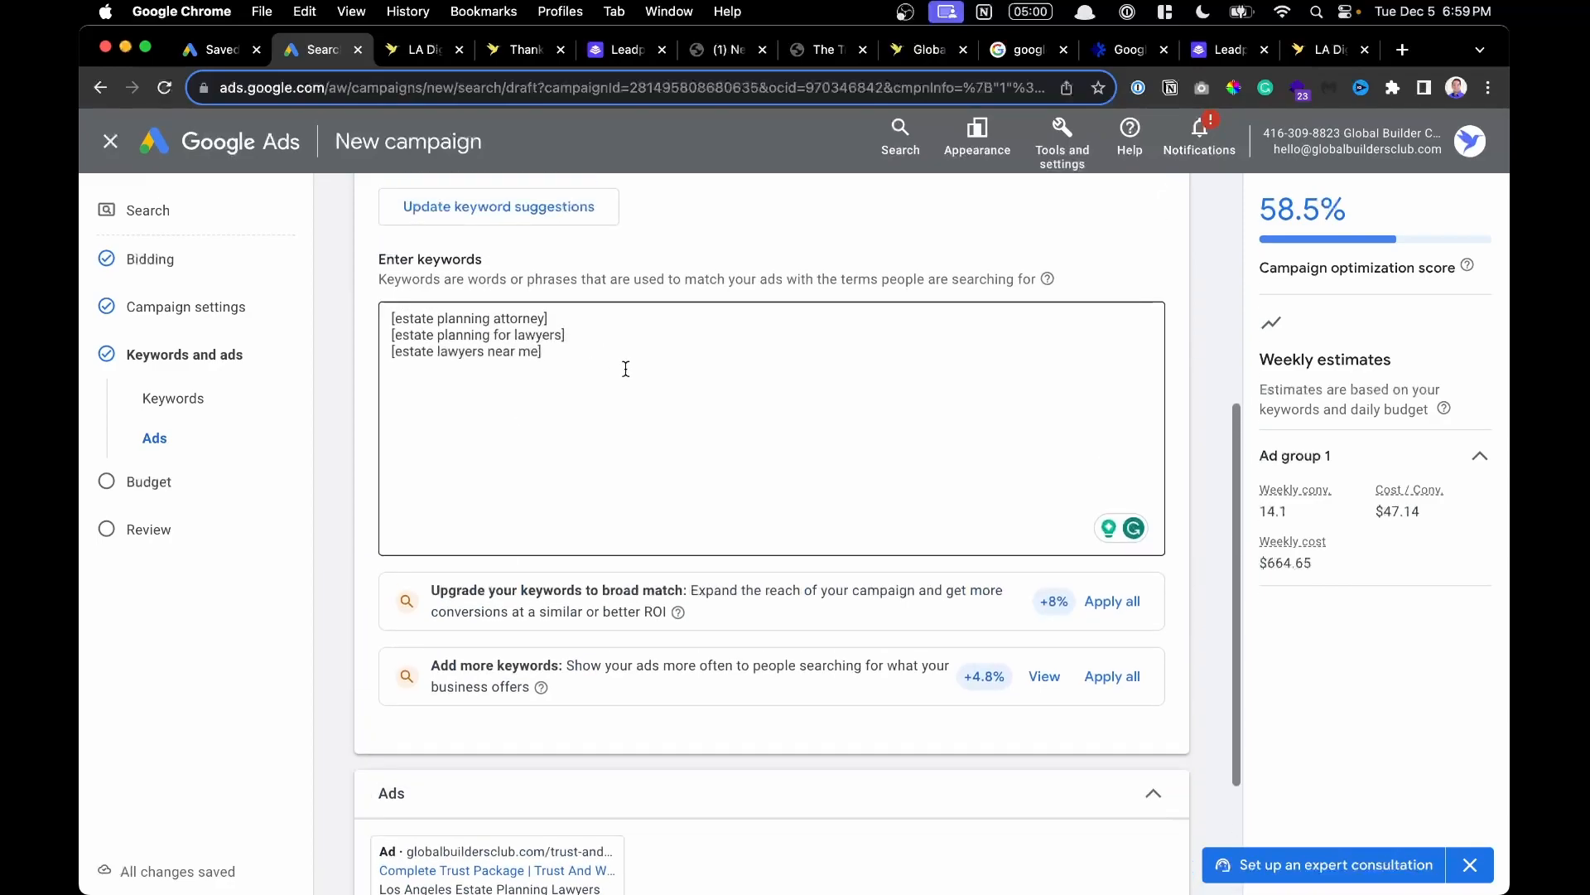
{"action": "left_click_drag", "start_coordinate": [625, 366], "coordinate": [396, 315]}
{"action": "scroll", "coordinate": [711, 409], "scroll_direction": "down", "scroll_amount": 3}
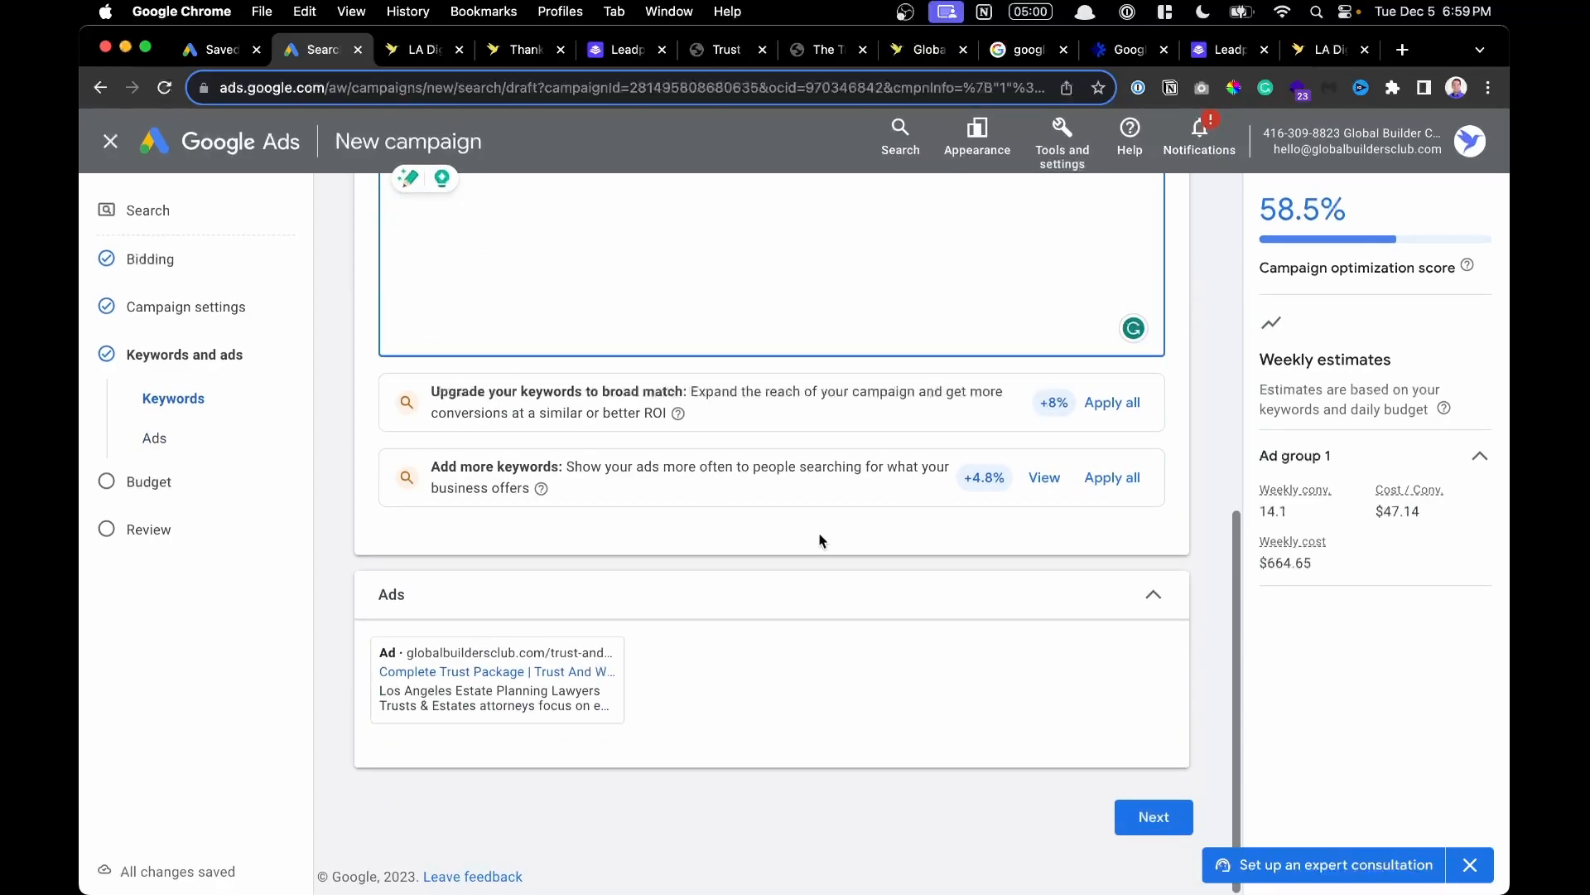
{"action": "left_click", "coordinate": [1147, 827]}
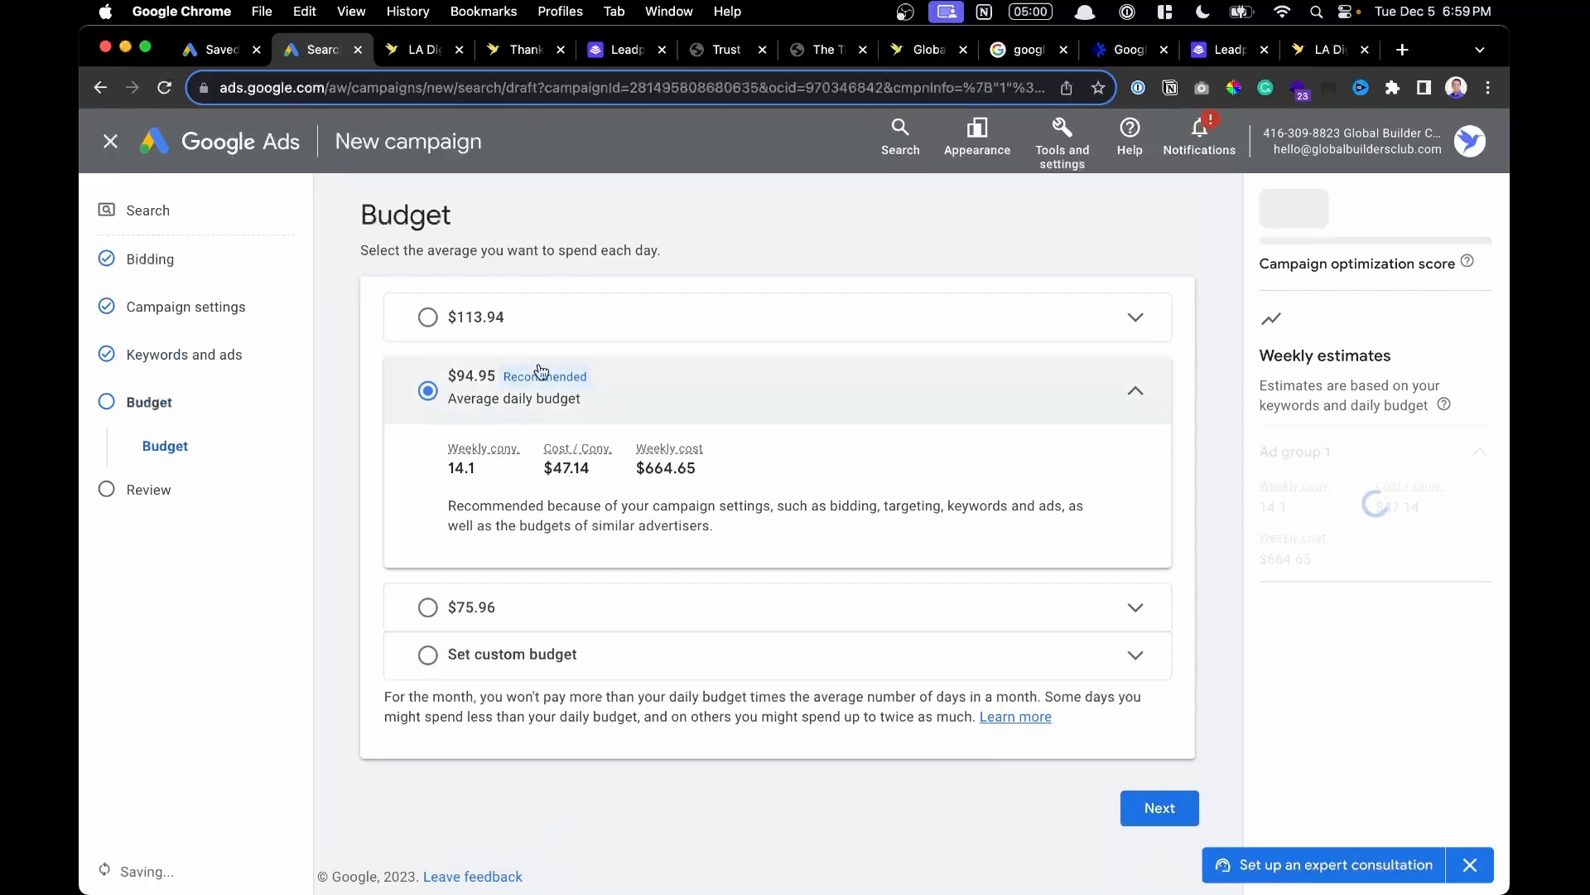
Set a custom average daily budget of $30 for the campaign.
{"action": "left_click", "coordinate": [453, 655]}
{"action": "left_click", "coordinate": [530, 568]}
{"action": "left_click_drag", "start_coordinate": [522, 569], "coordinate": [451, 573]}
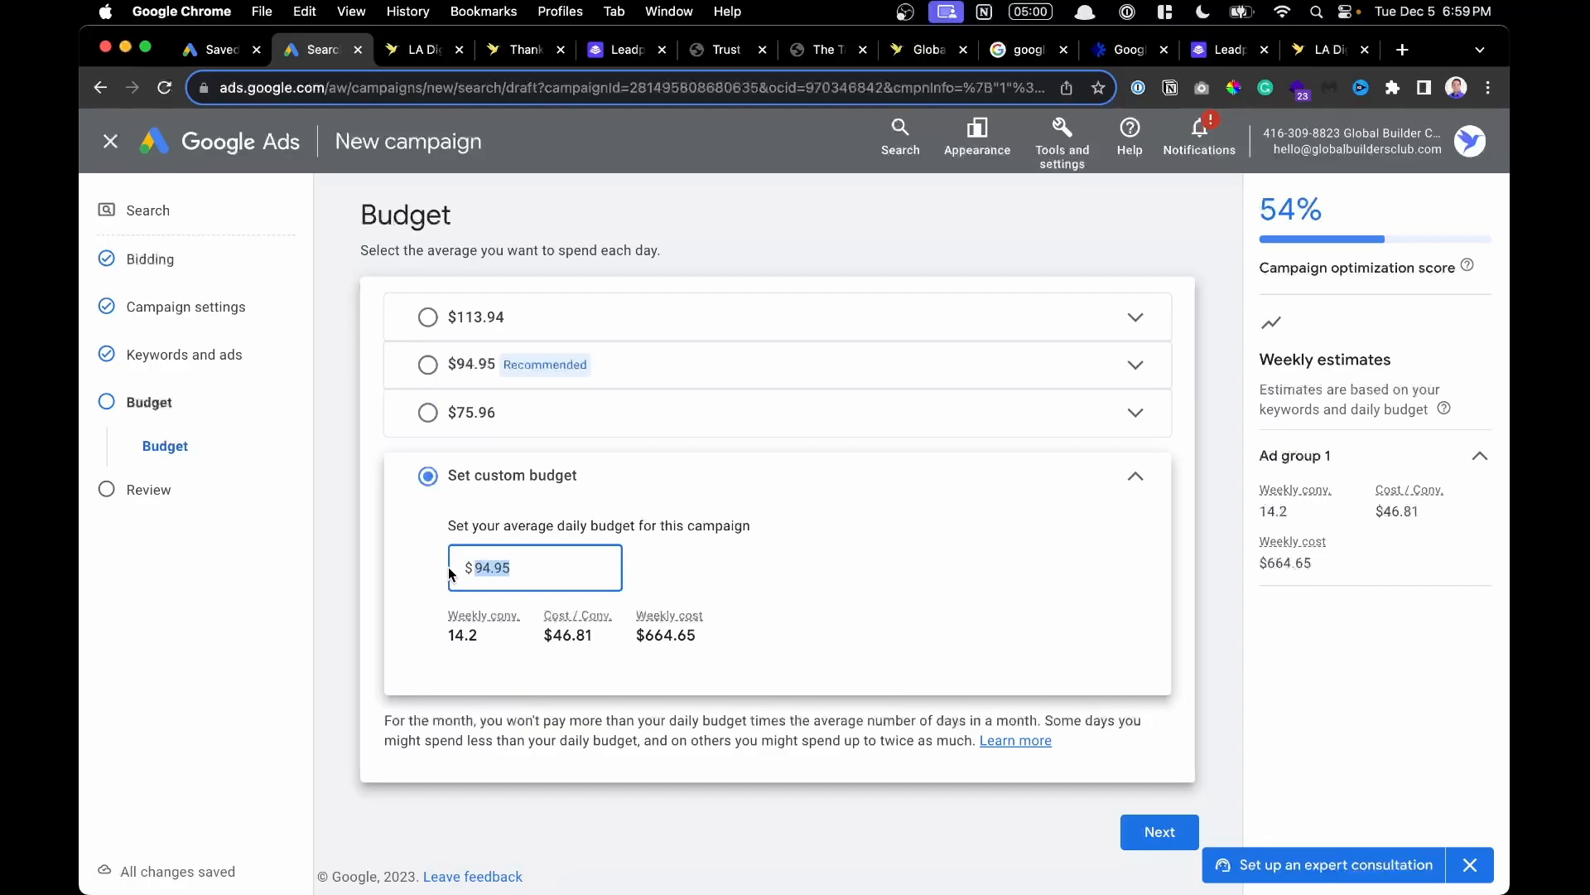
{"action": "type", "text": "30"}
{"action": "left_click", "coordinate": [753, 594]}
{"action": "scroll", "coordinate": [729, 630], "scroll_direction": "down", "scroll_amount": 2}
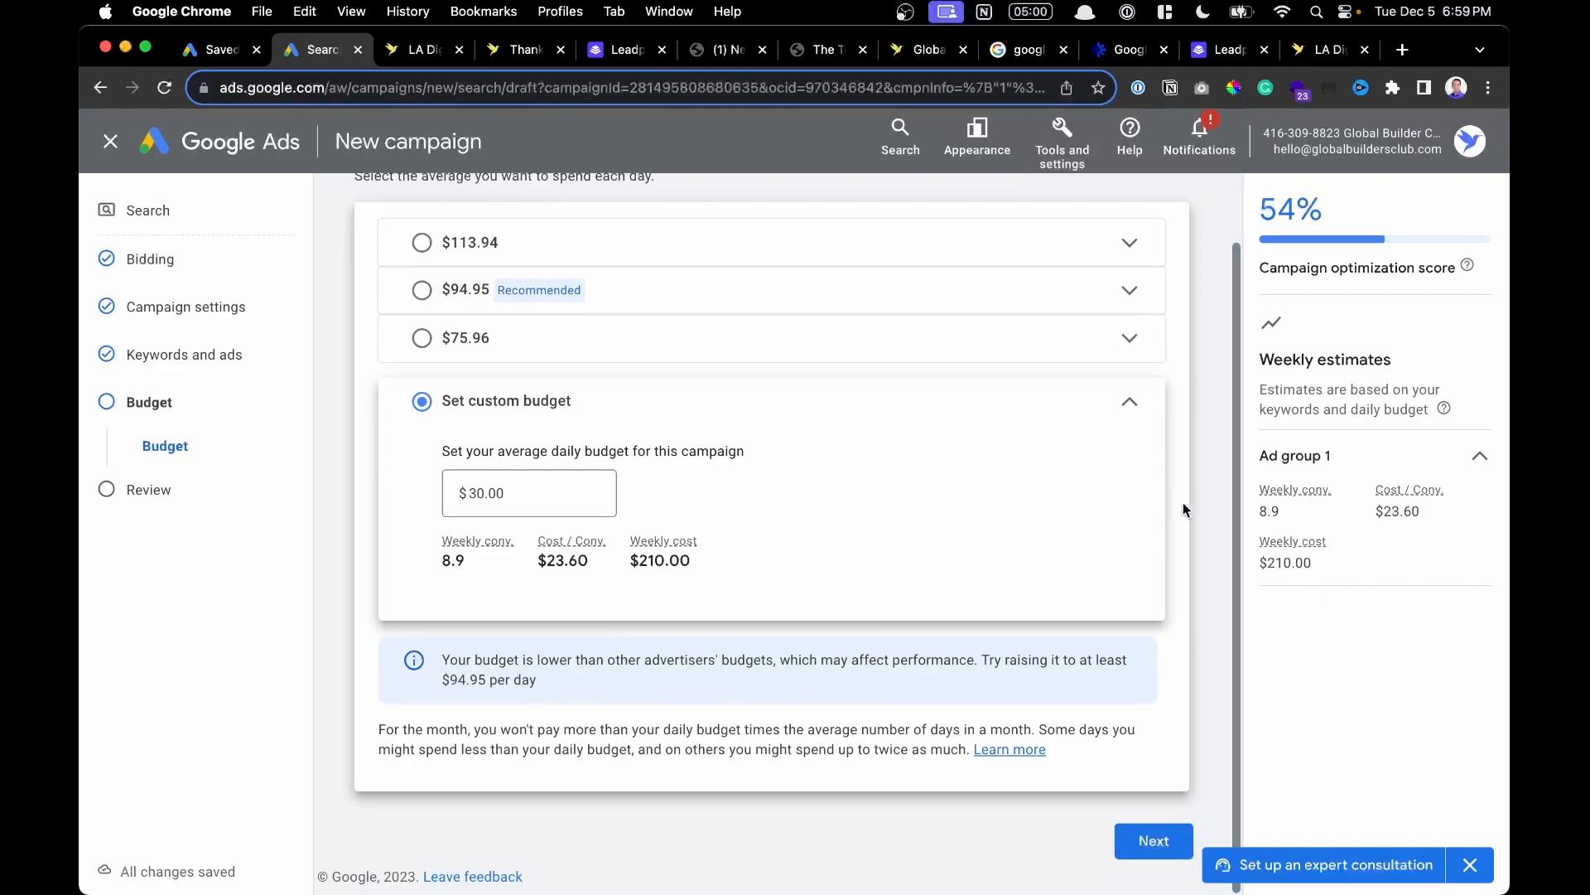
Continue to the campaign review and agree to the identity confirmation.
{"action": "left_click", "coordinate": [1157, 853]}
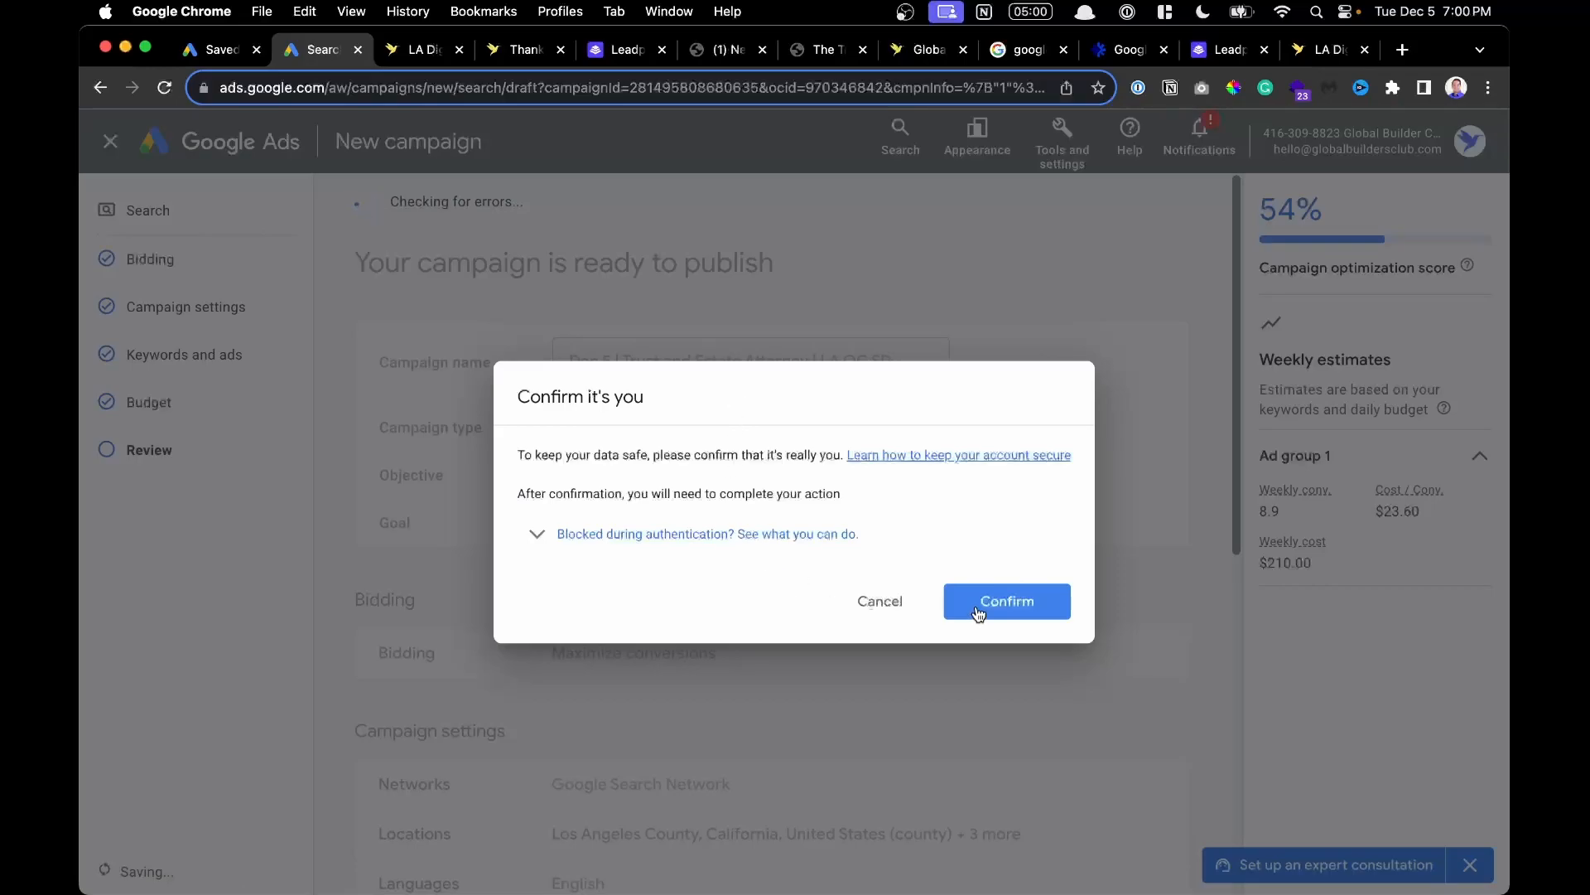
{"action": "left_click", "coordinate": [979, 611]}
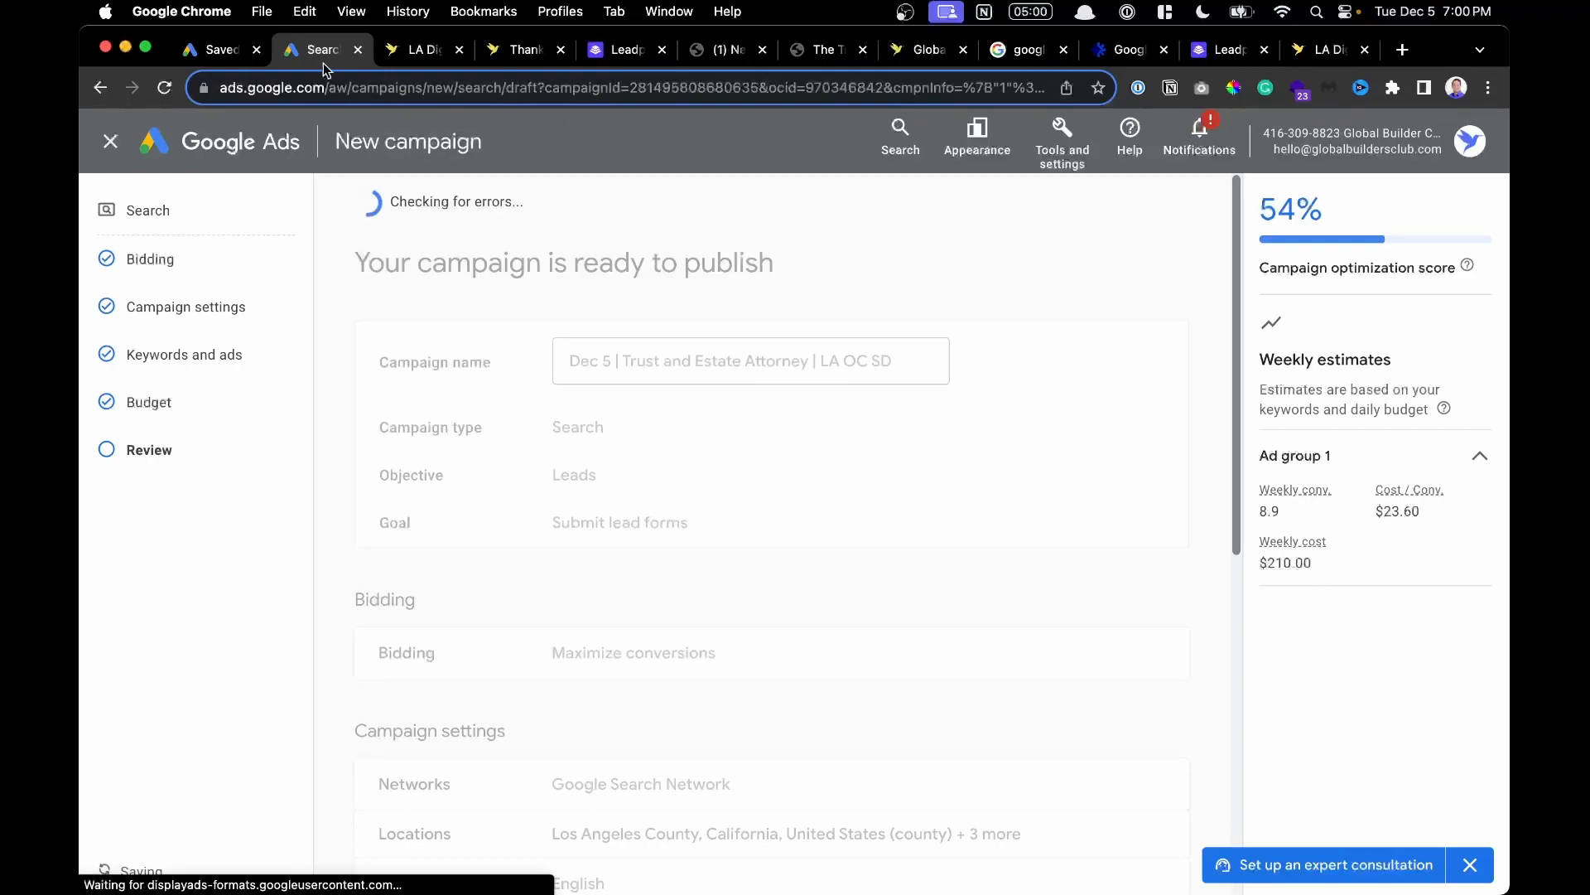
Place the saved keywords tab after the campaign draft tab and leave the keyword plan for the account's campaign overview.
{"action": "left_click_drag", "start_coordinate": [232, 53], "coordinate": [345, 59]}
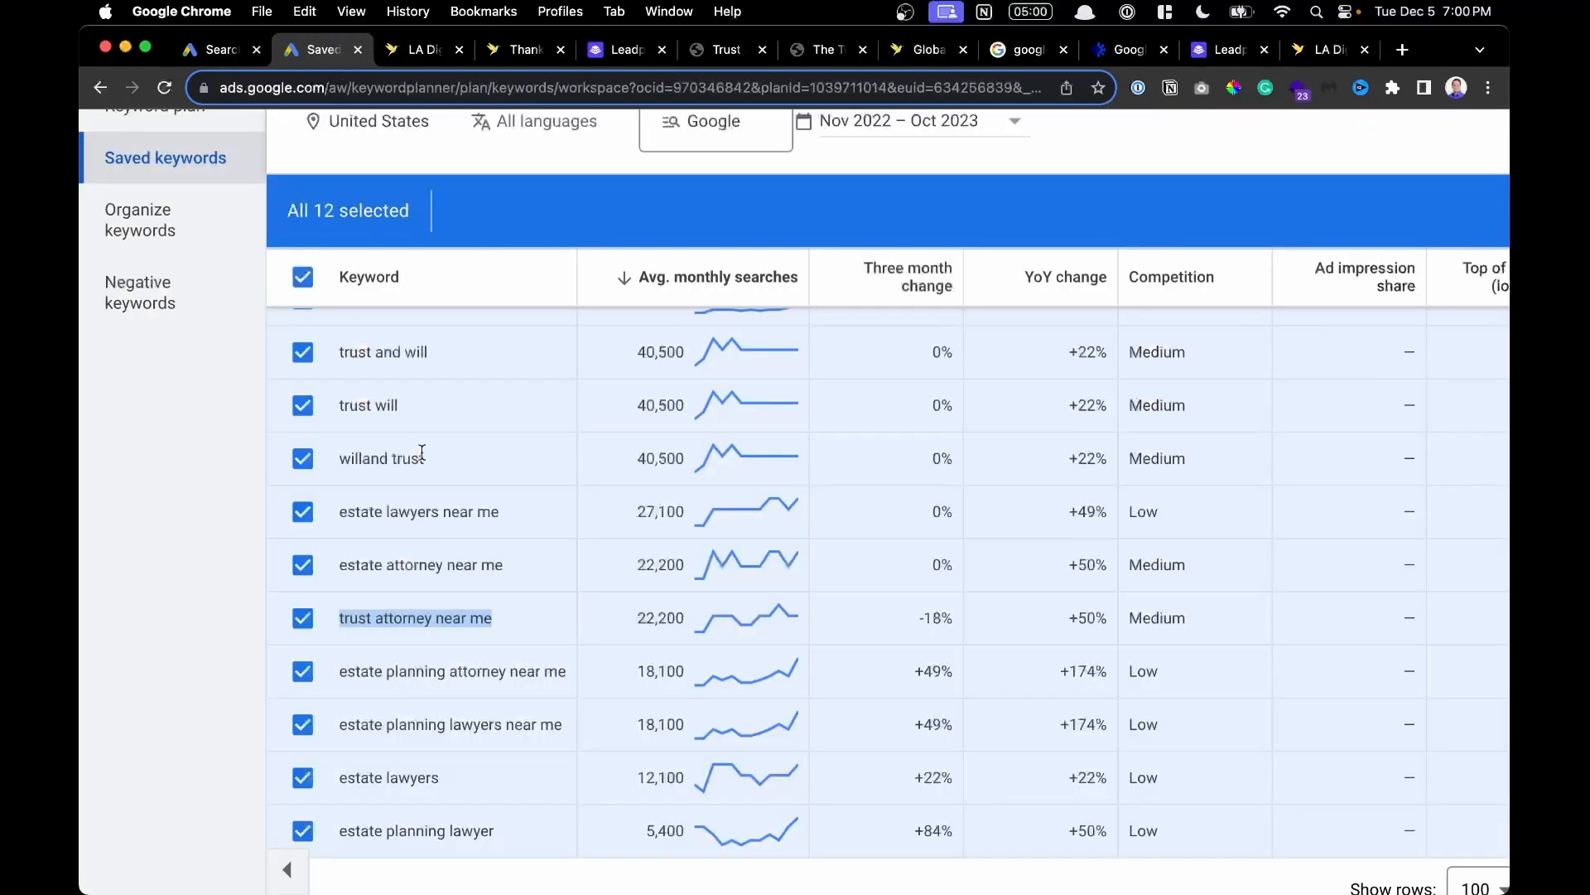
{"action": "key", "text": "super+minus"}
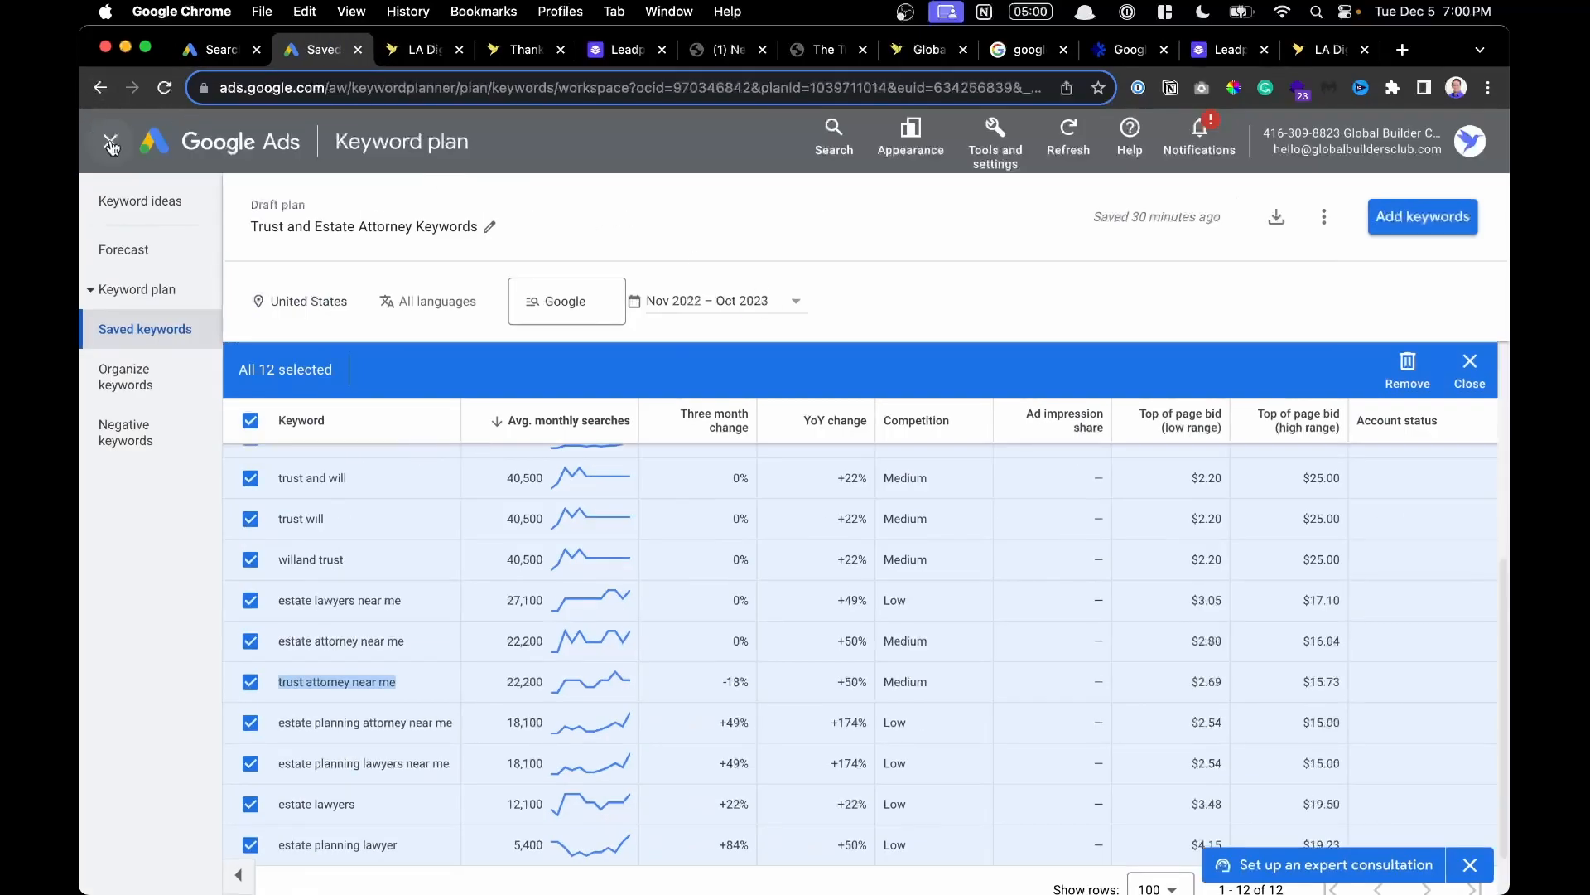
{"action": "left_click", "coordinate": [110, 140]}
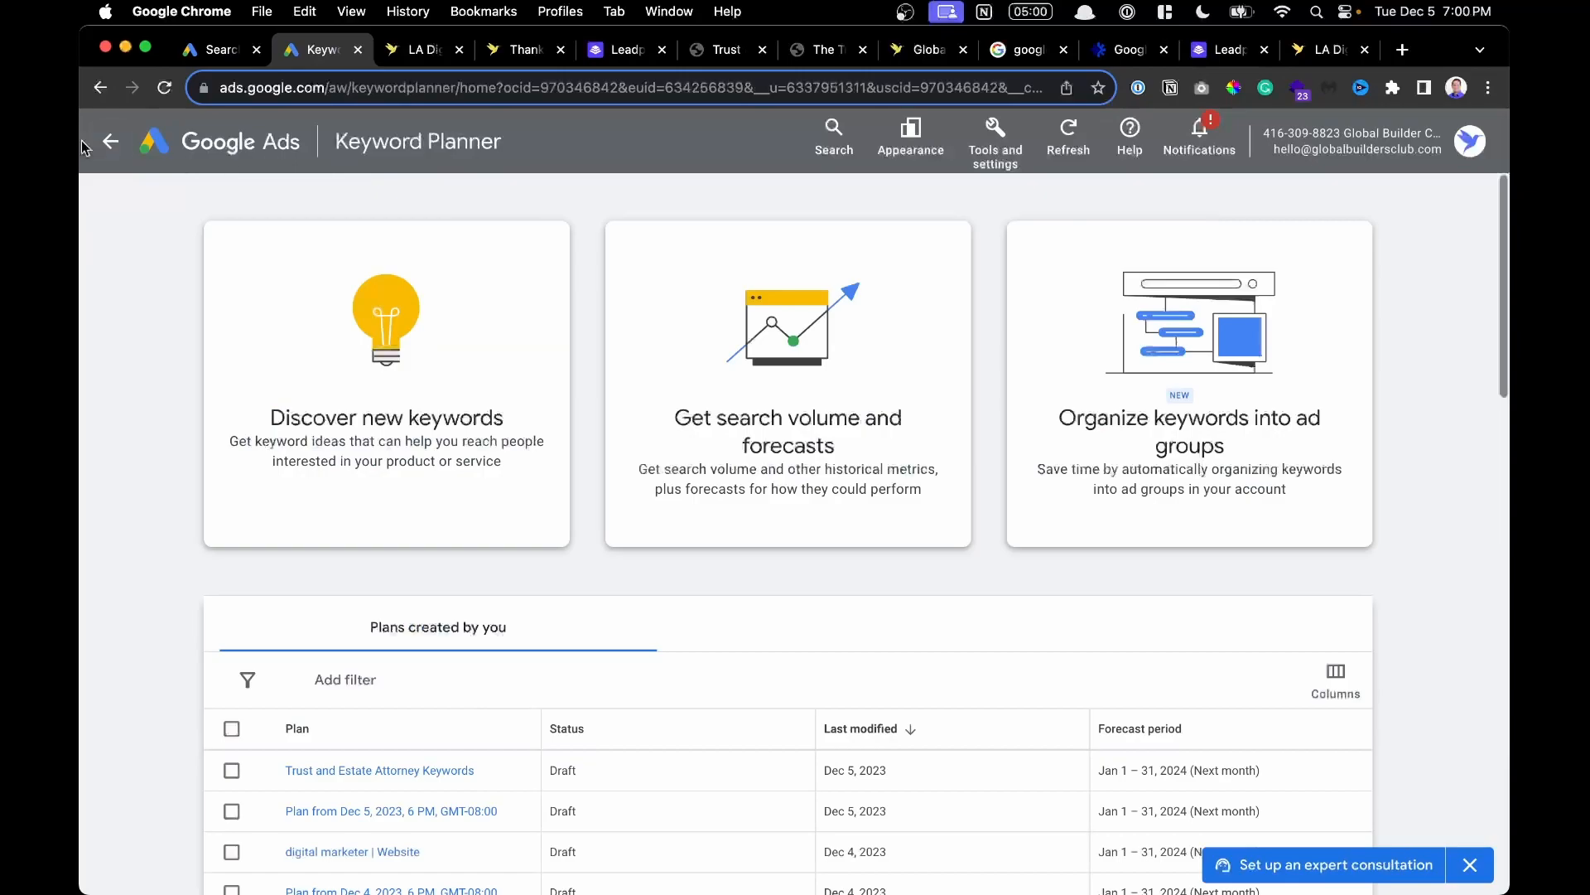
{"action": "left_click", "coordinate": [106, 145]}
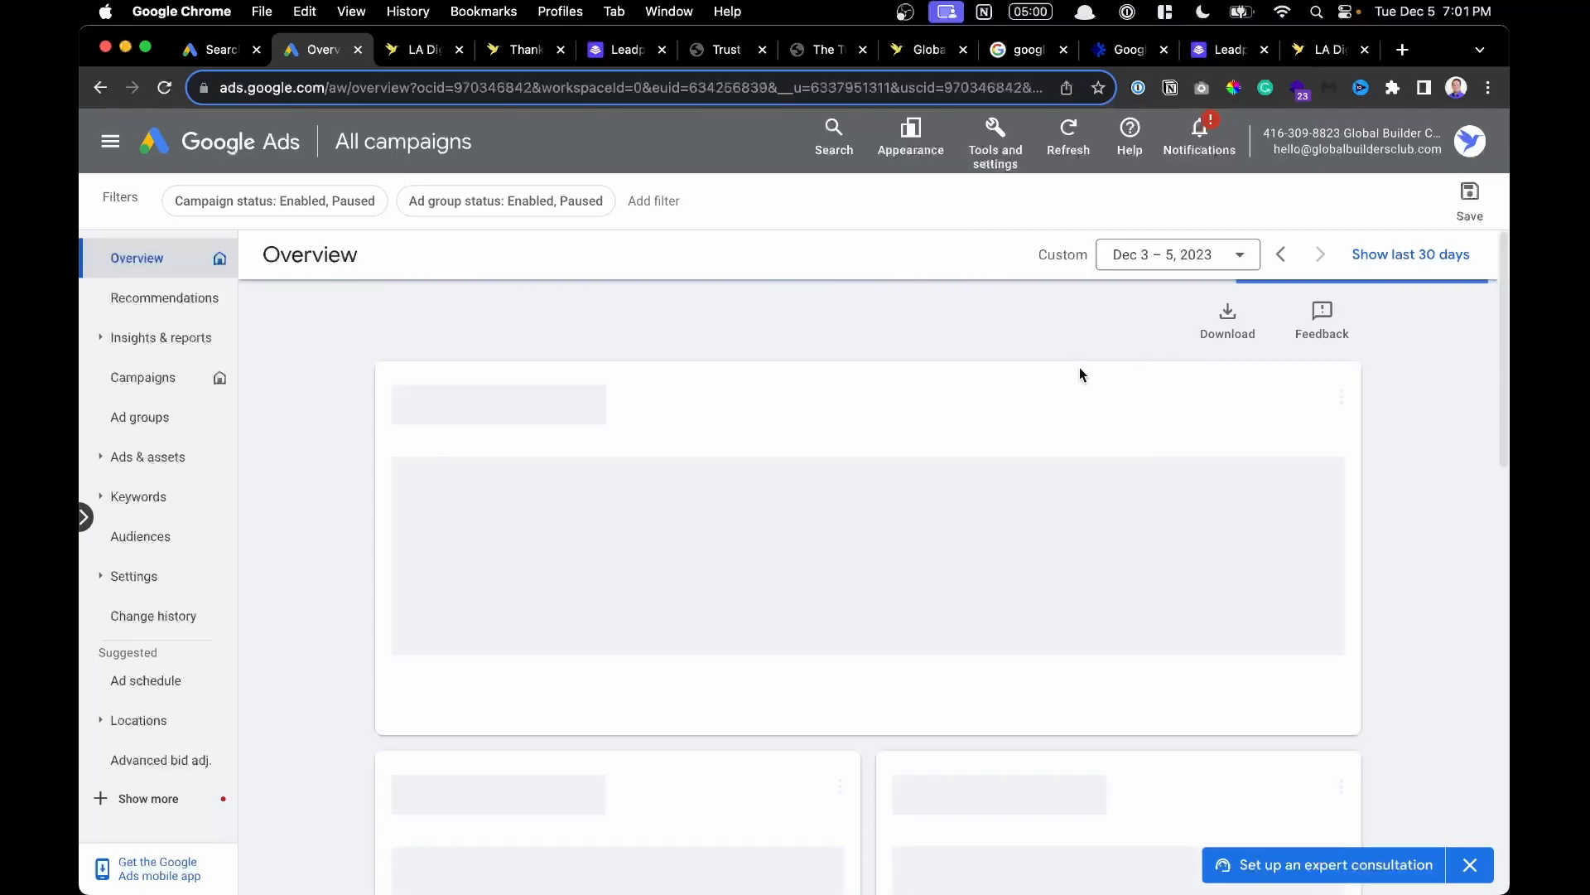
Examine the digital marketing landing page with its consultation form and the thank-you page, and return to the campaign overview.
{"action": "left_click", "coordinate": [420, 50]}
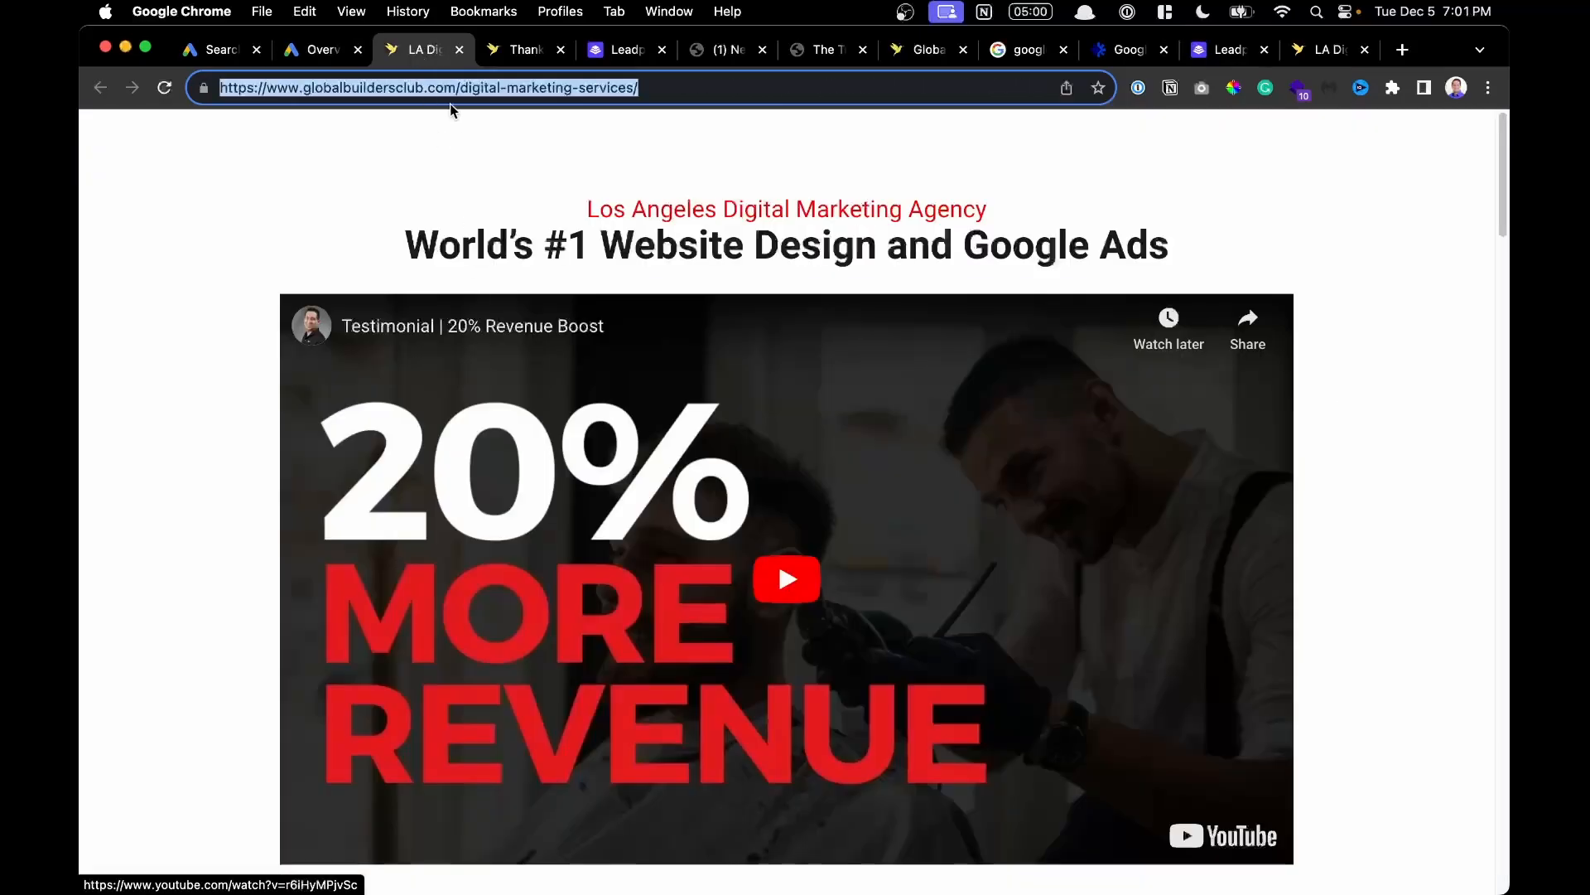
{"action": "scroll", "coordinate": [881, 456], "scroll_direction": "down", "scroll_amount": 8}
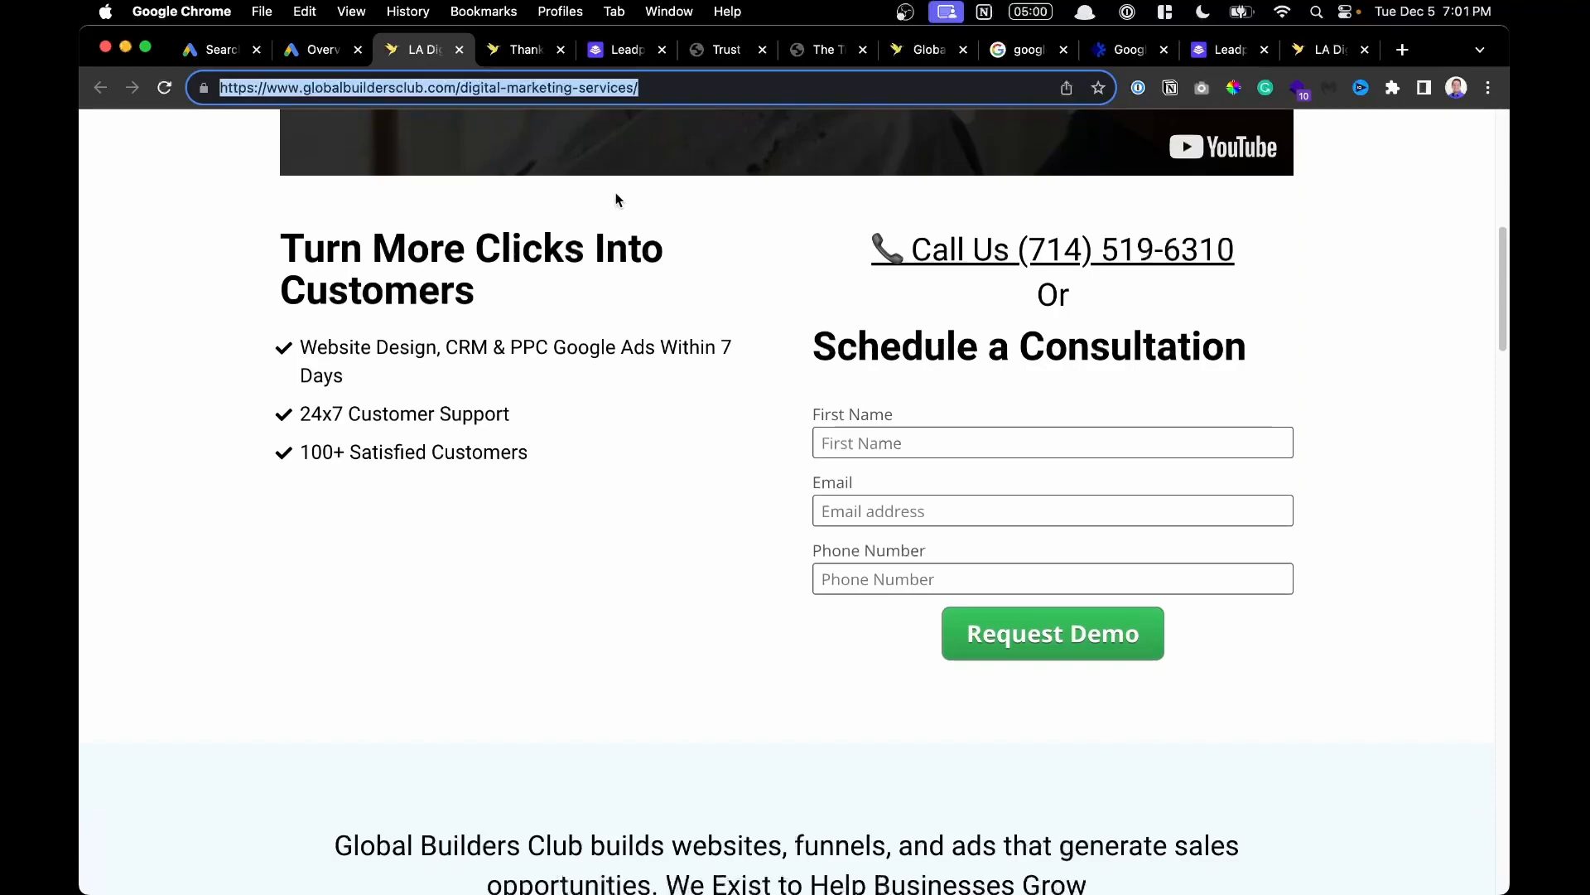
{"action": "left_click", "coordinate": [521, 50]}
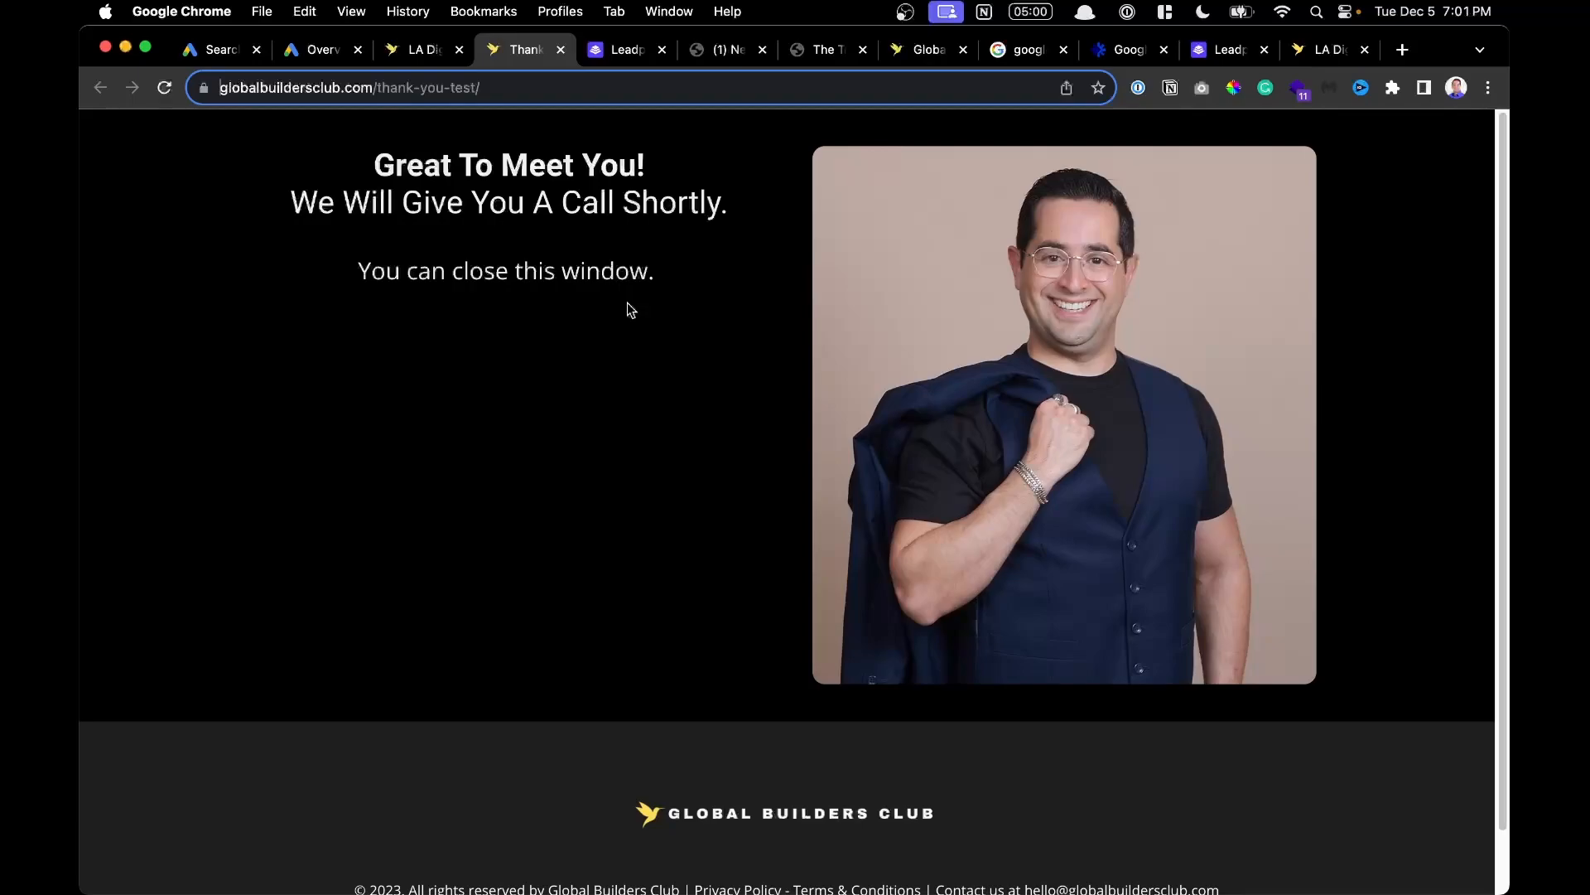
{"action": "left_click", "coordinate": [414, 51]}
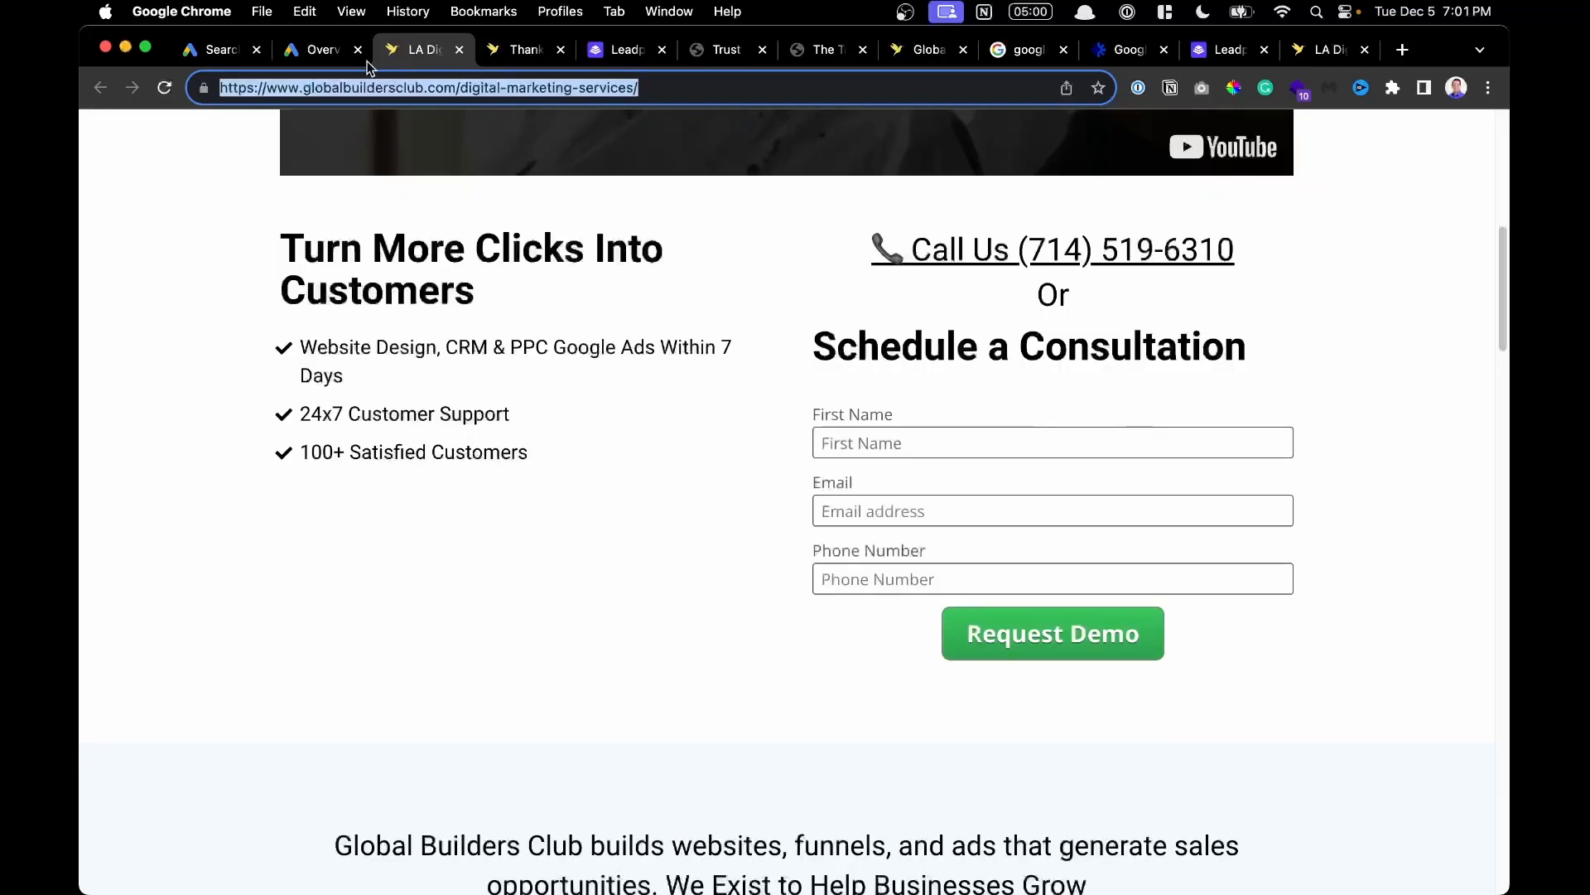
{"action": "left_click", "coordinate": [323, 53]}
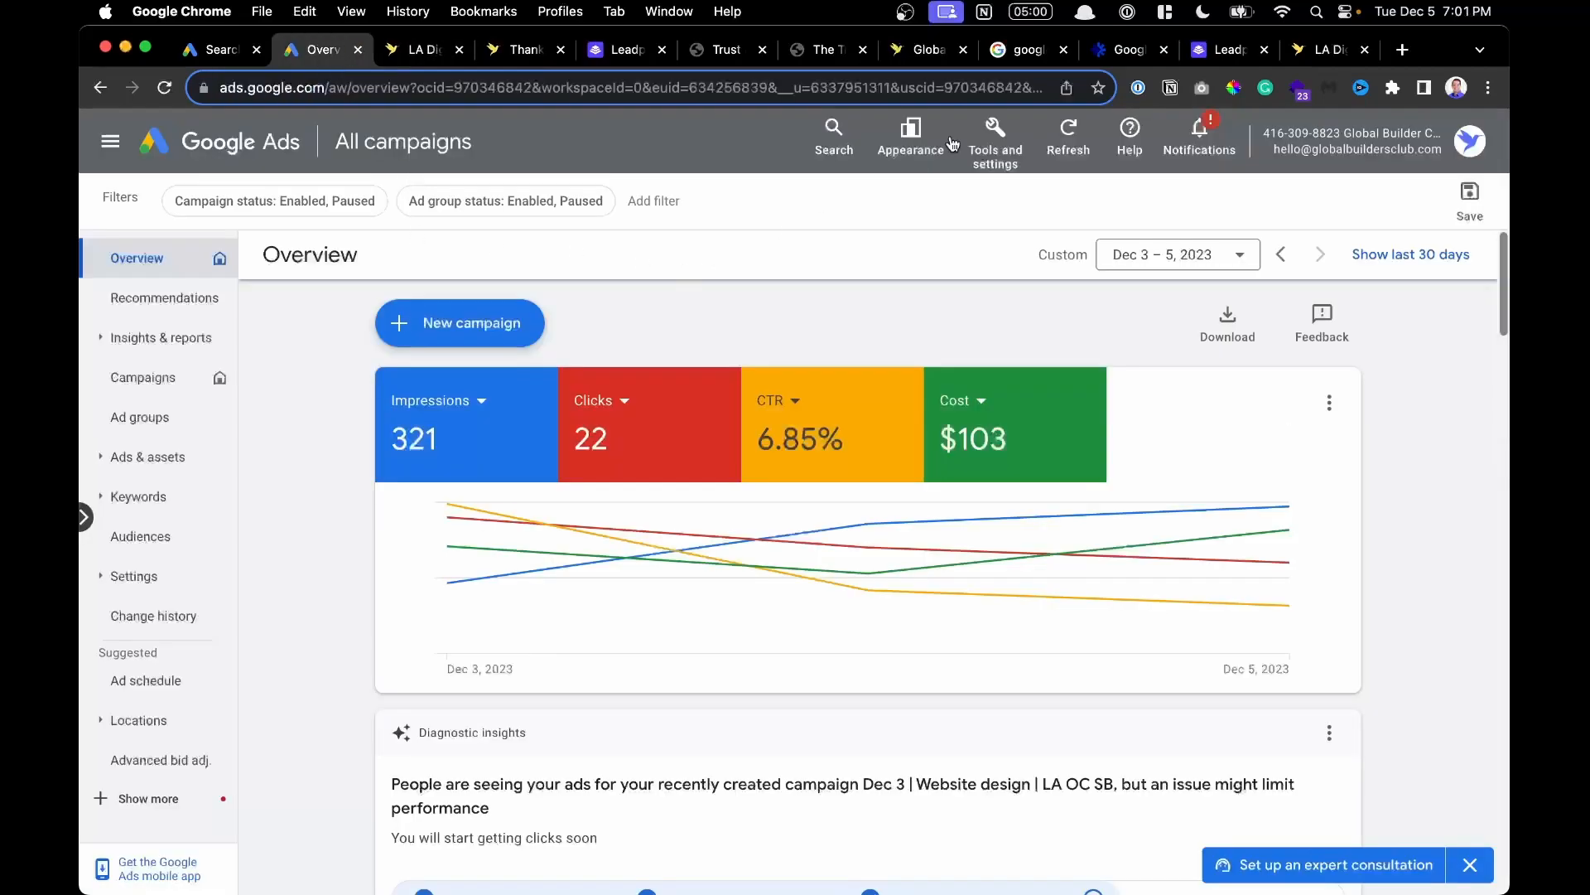
Open the account's conversions summary and start a new conversion action that tracks website activity.
{"action": "left_click", "coordinate": [976, 143]}
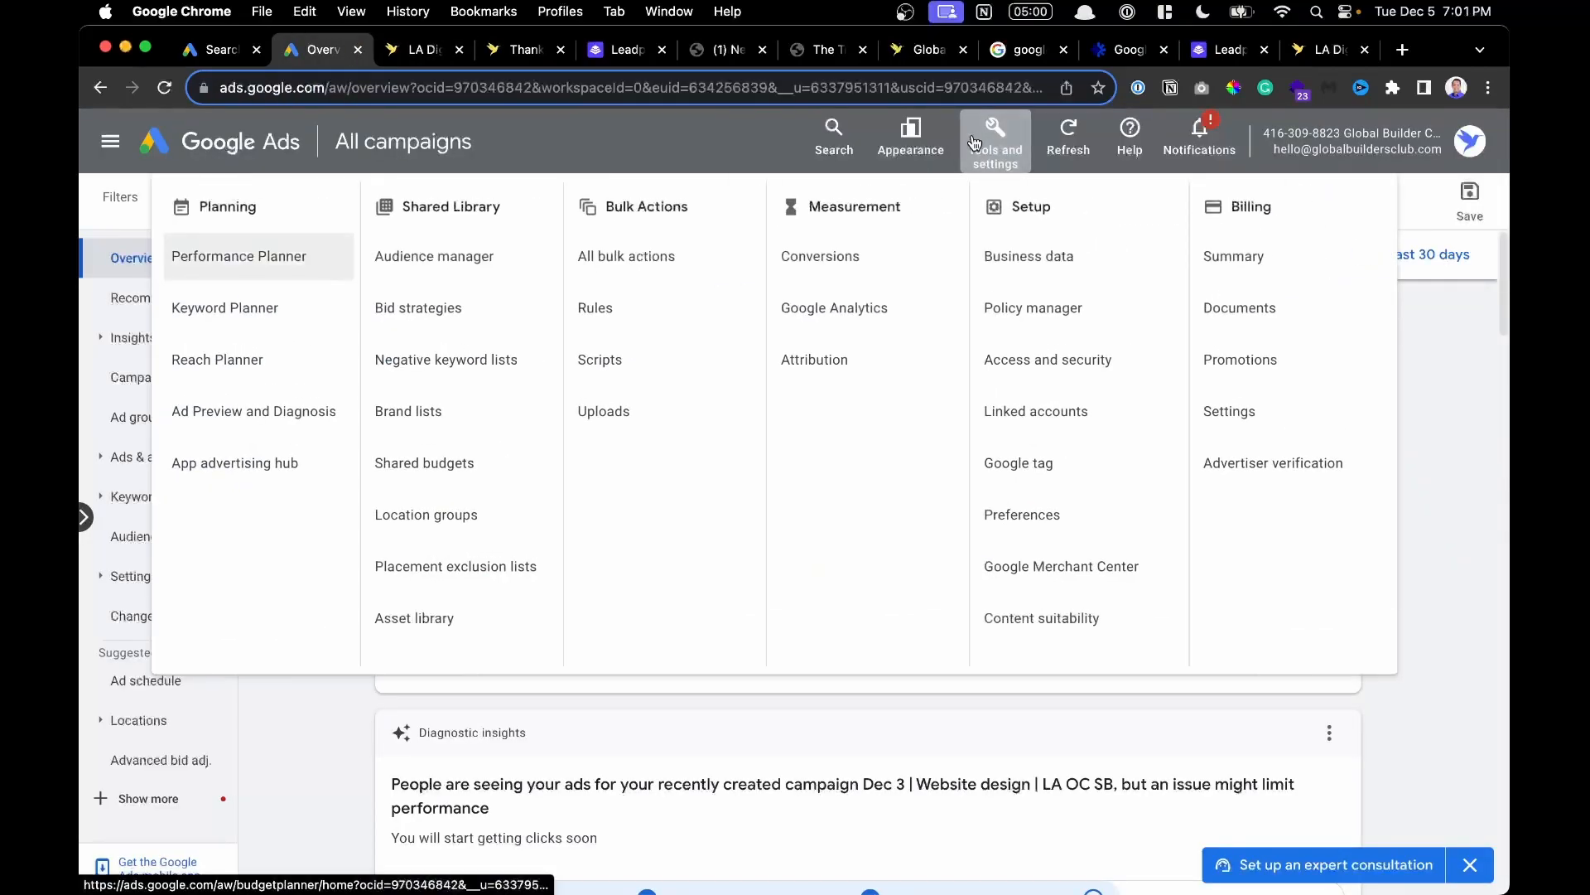
{"action": "left_click", "coordinate": [905, 247]}
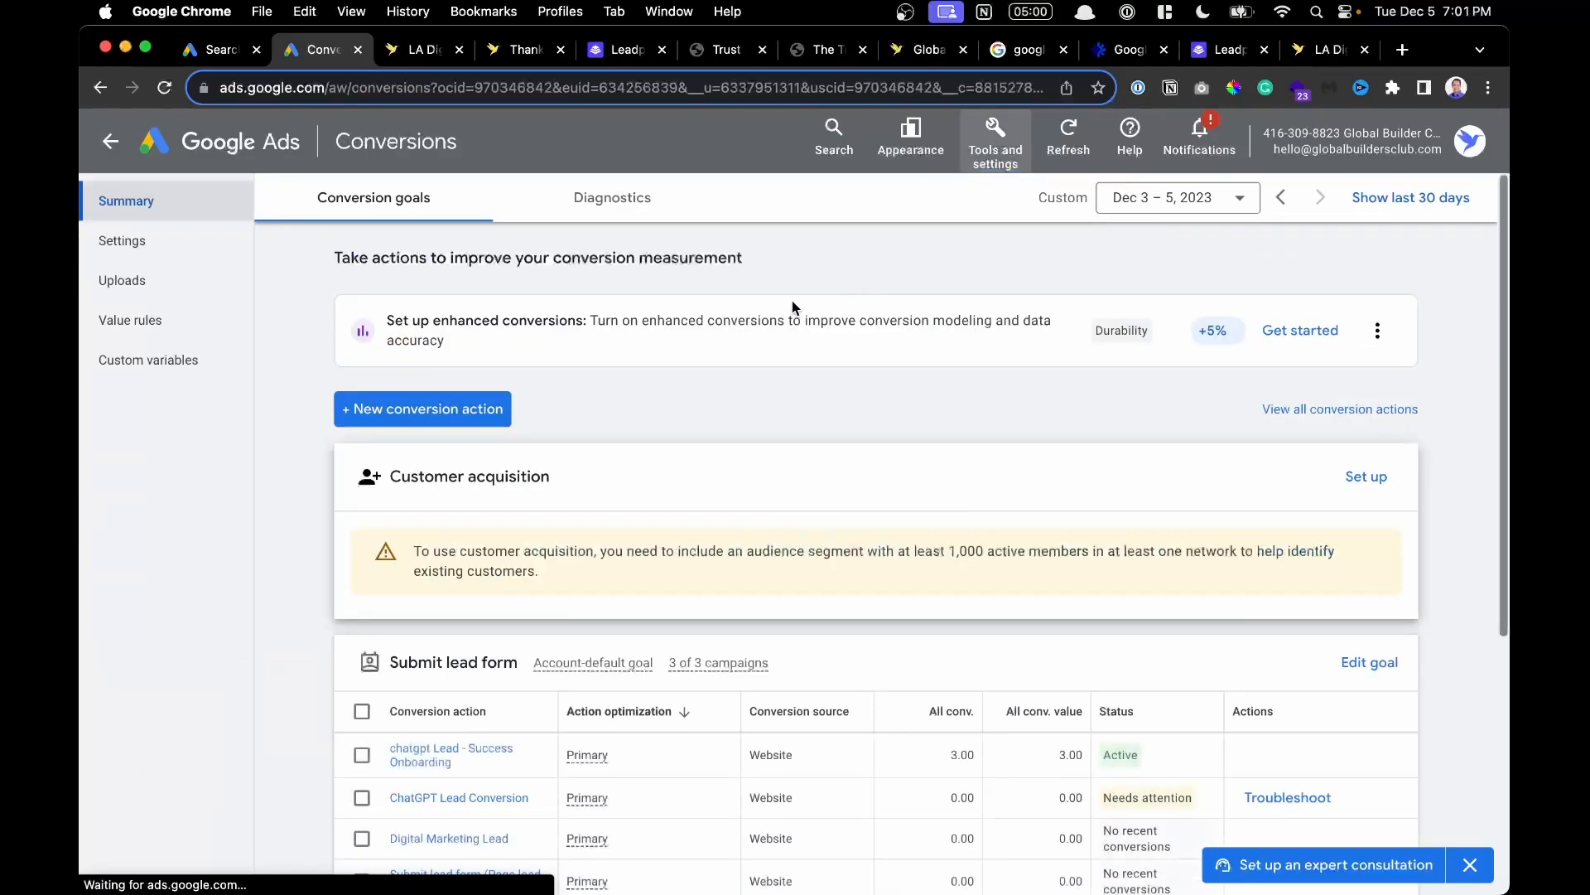
{"action": "scroll", "coordinate": [769, 316], "scroll_direction": "down", "scroll_amount": 2}
{"action": "scroll", "coordinate": [770, 315], "scroll_direction": "down", "scroll_amount": 4}
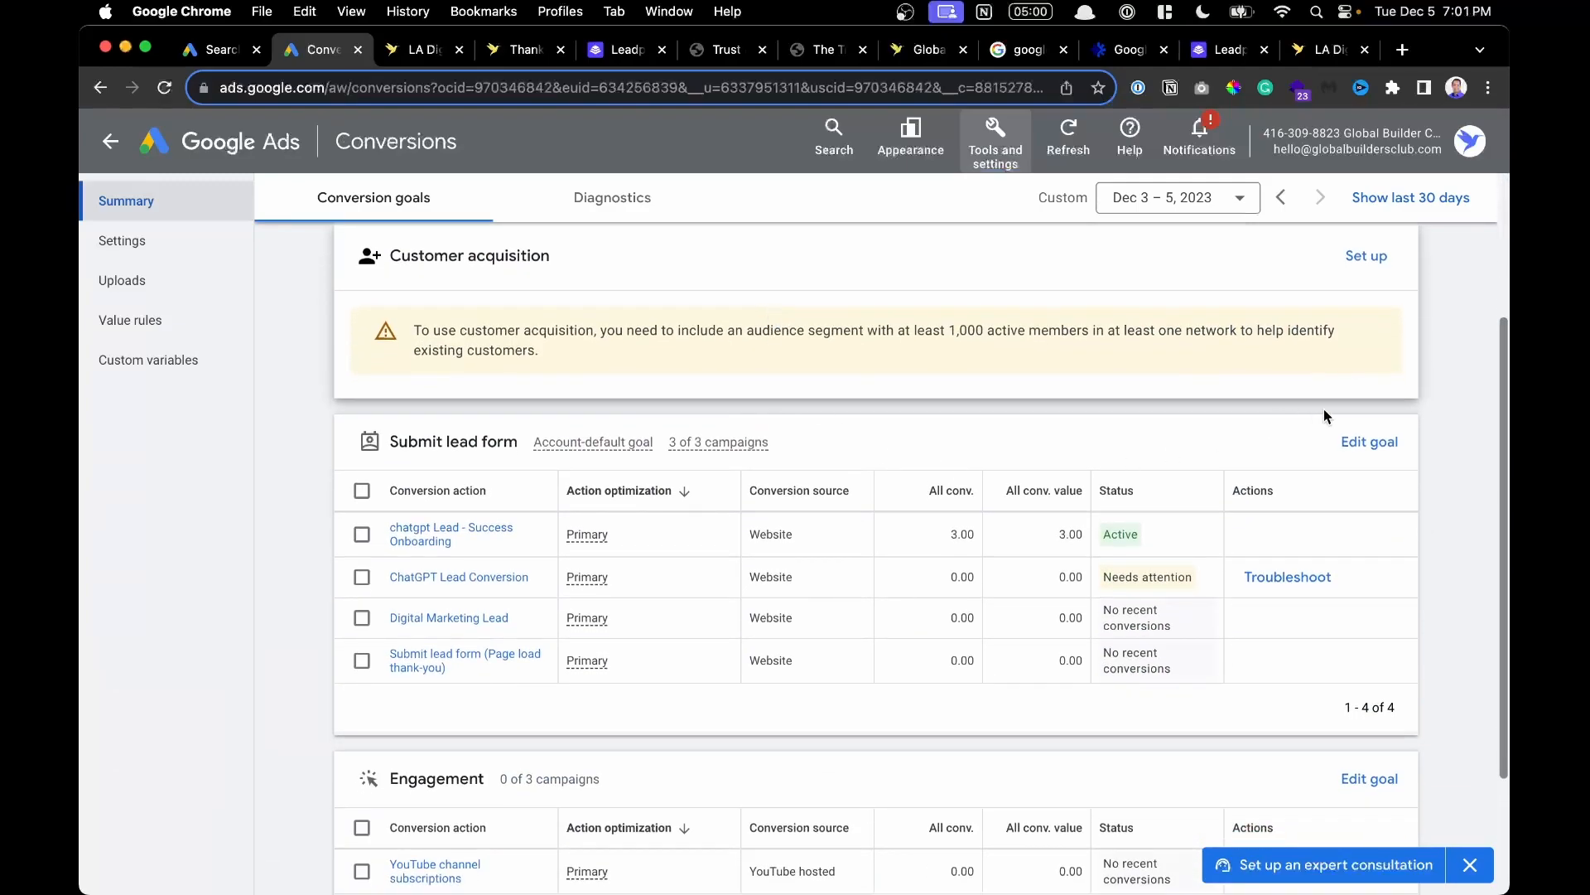
{"action": "scroll", "coordinate": [606, 433], "scroll_direction": "up", "scroll_amount": 2}
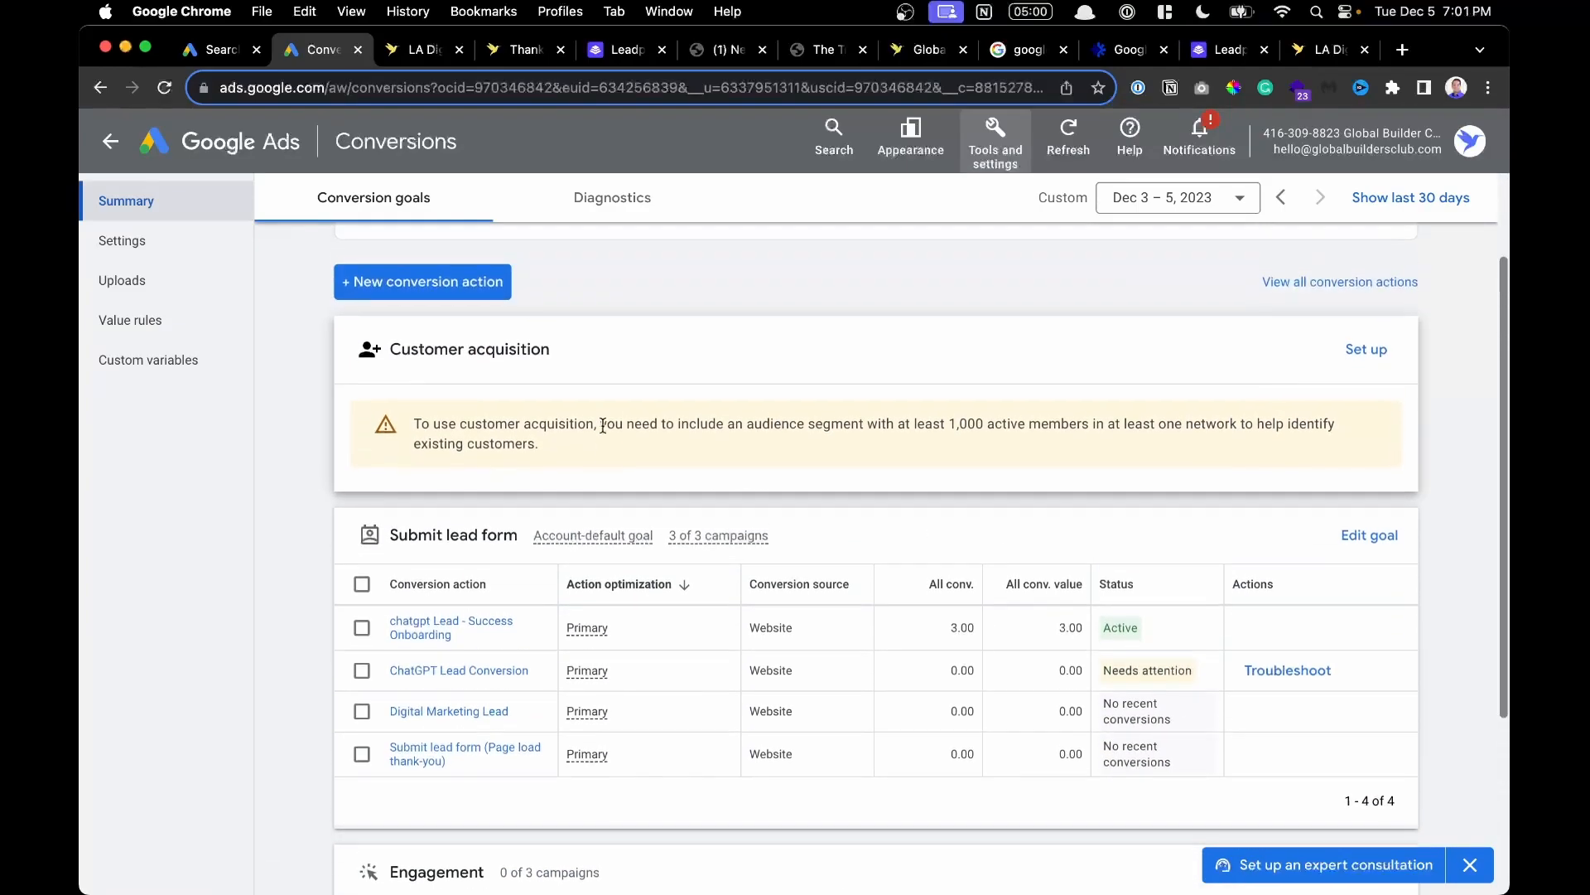
{"action": "left_click", "coordinate": [430, 285]}
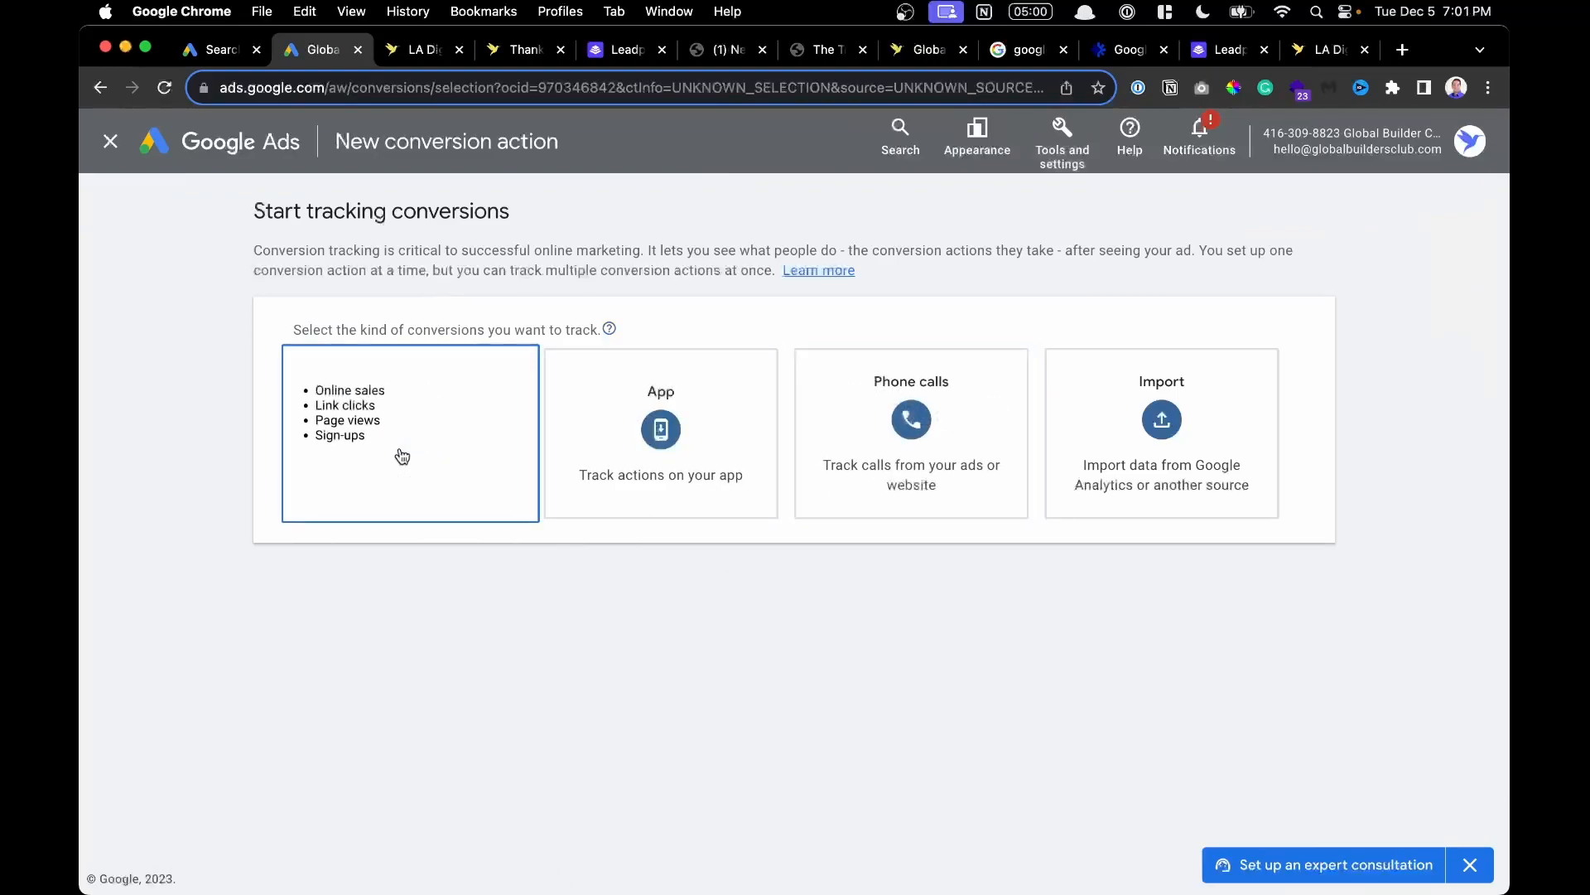
{"action": "left_click_drag", "start_coordinate": [402, 457], "coordinate": [472, 590]}
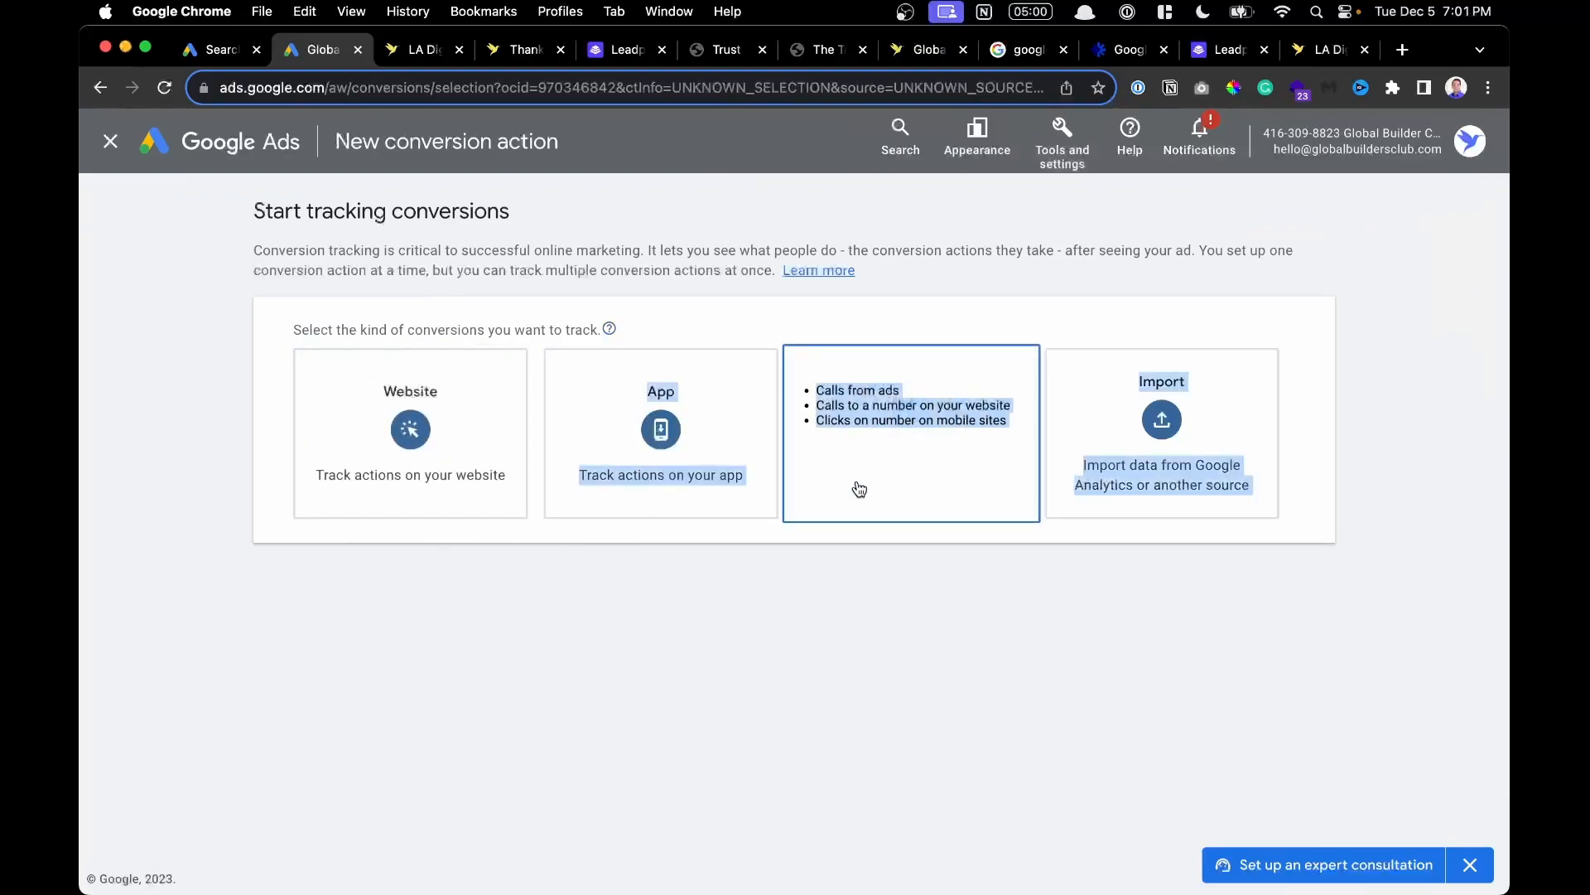
{"action": "left_click", "coordinate": [330, 486]}
{"action": "left_click", "coordinate": [381, 440]}
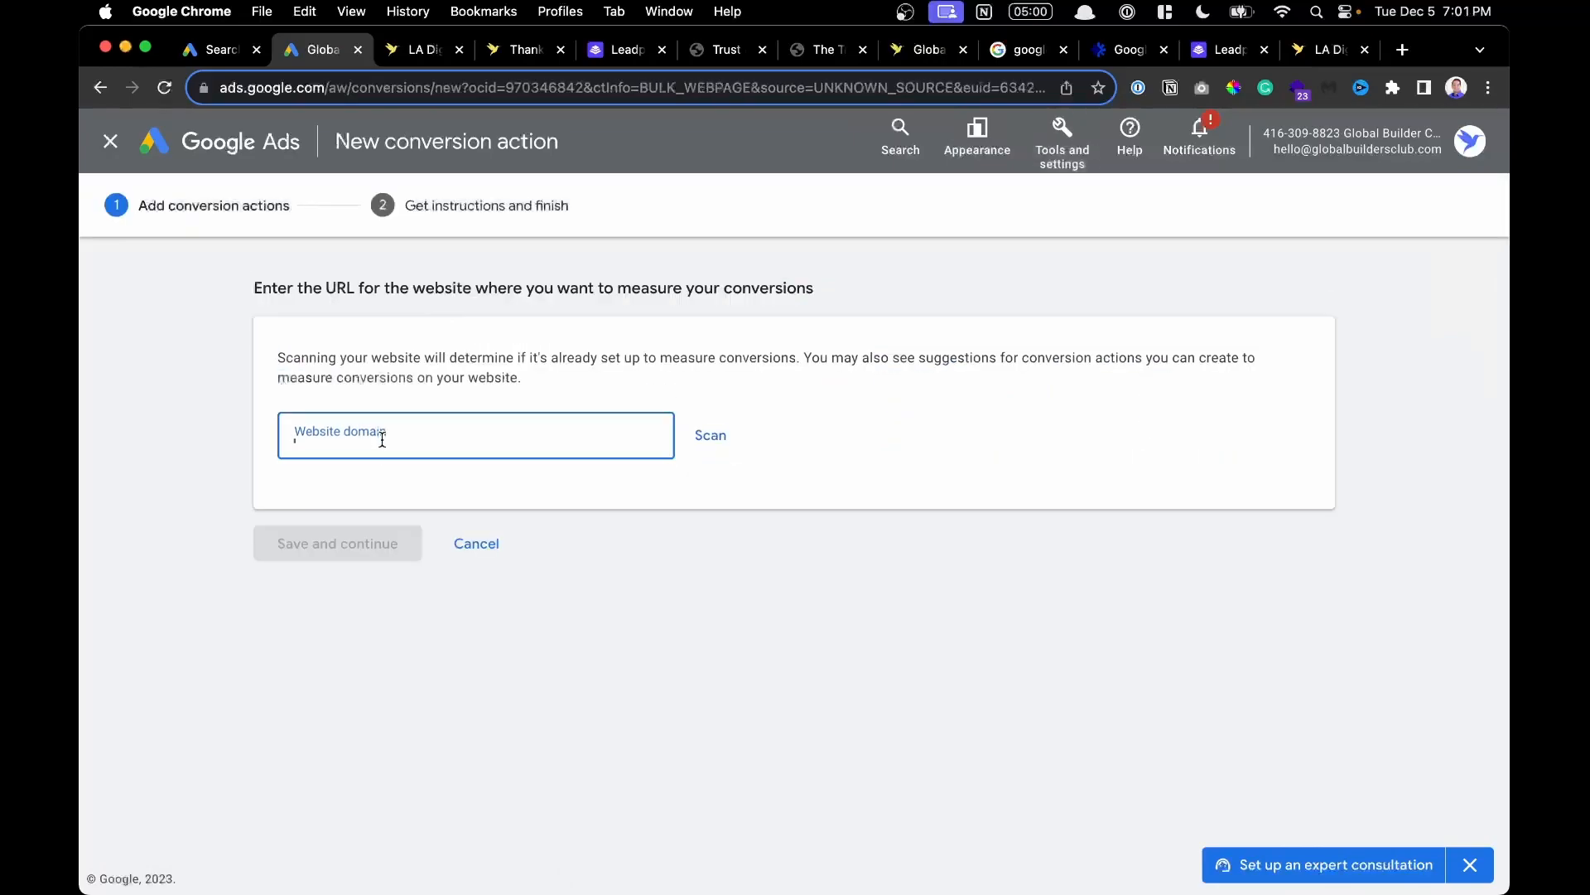
{"action": "left_click", "coordinate": [509, 50]}
{"action": "key", "text": "super+l"}
{"action": "key", "text": "super+c"}
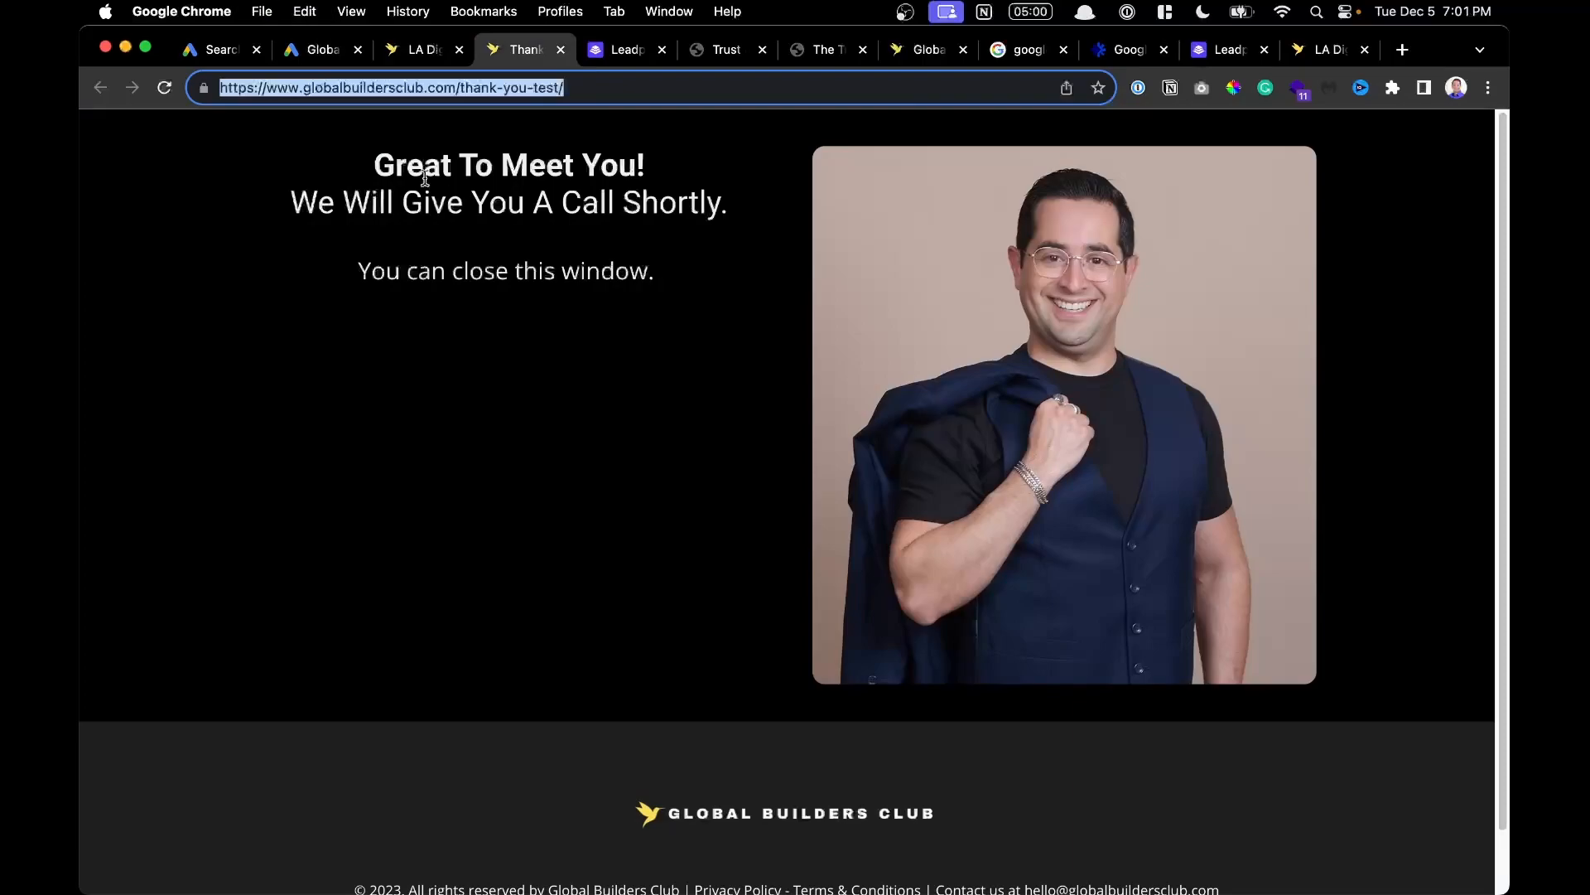
{"action": "left_click", "coordinate": [323, 50]}
{"action": "key", "text": "super+v"}
{"action": "left_click", "coordinate": [710, 435]}
{"action": "scroll", "coordinate": [708, 436], "scroll_direction": "down", "scroll_amount": 3}
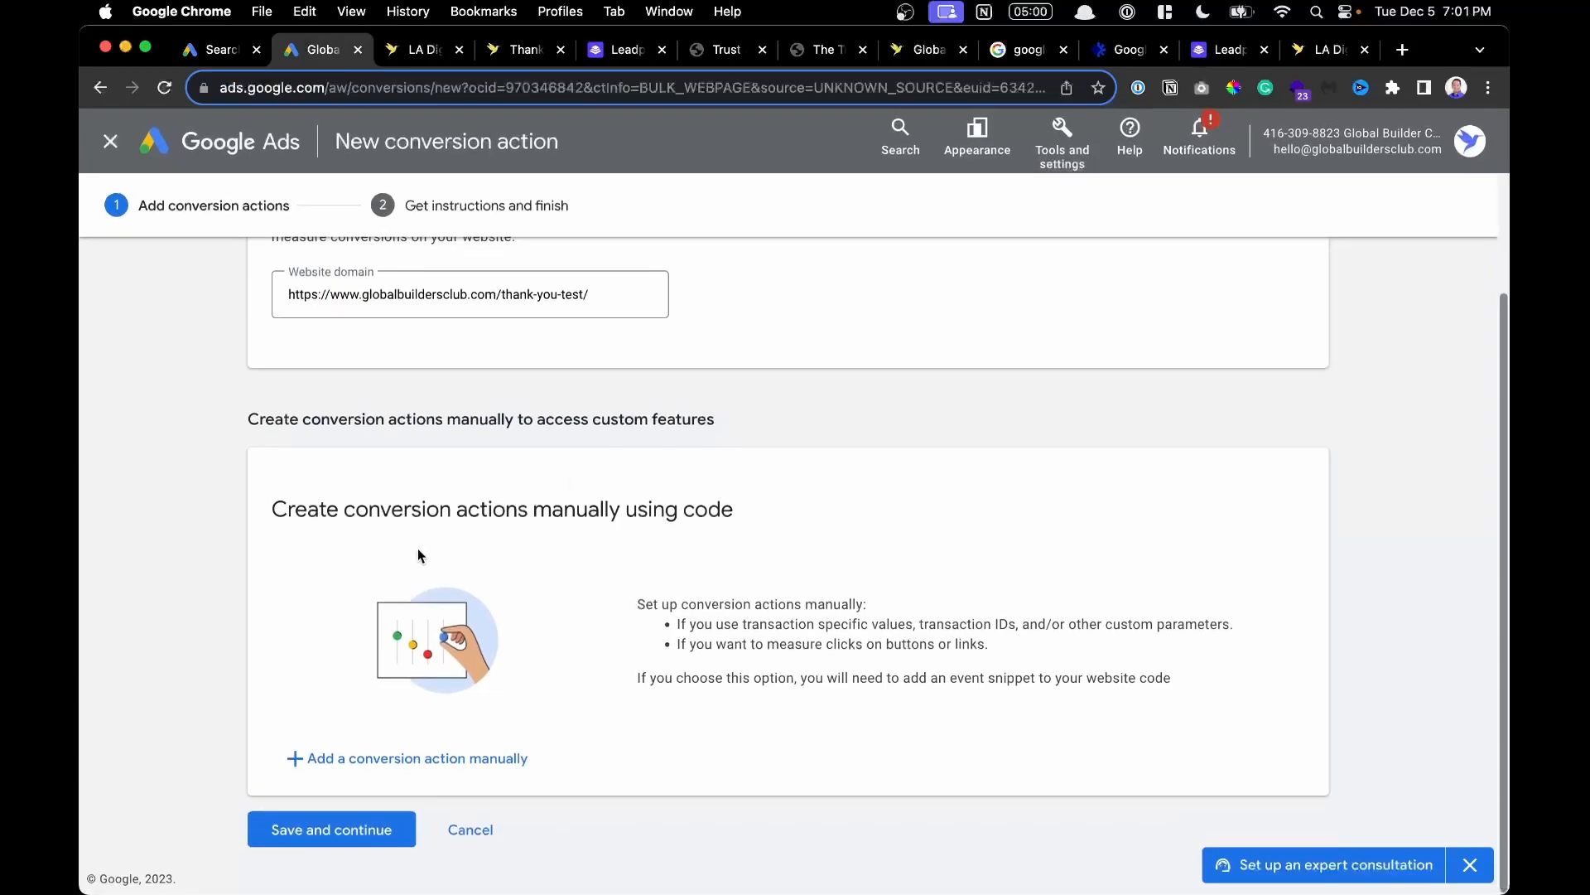
Add a conversion action manually and assign it the Submit lead form goal category.
{"action": "left_click", "coordinate": [375, 759]}
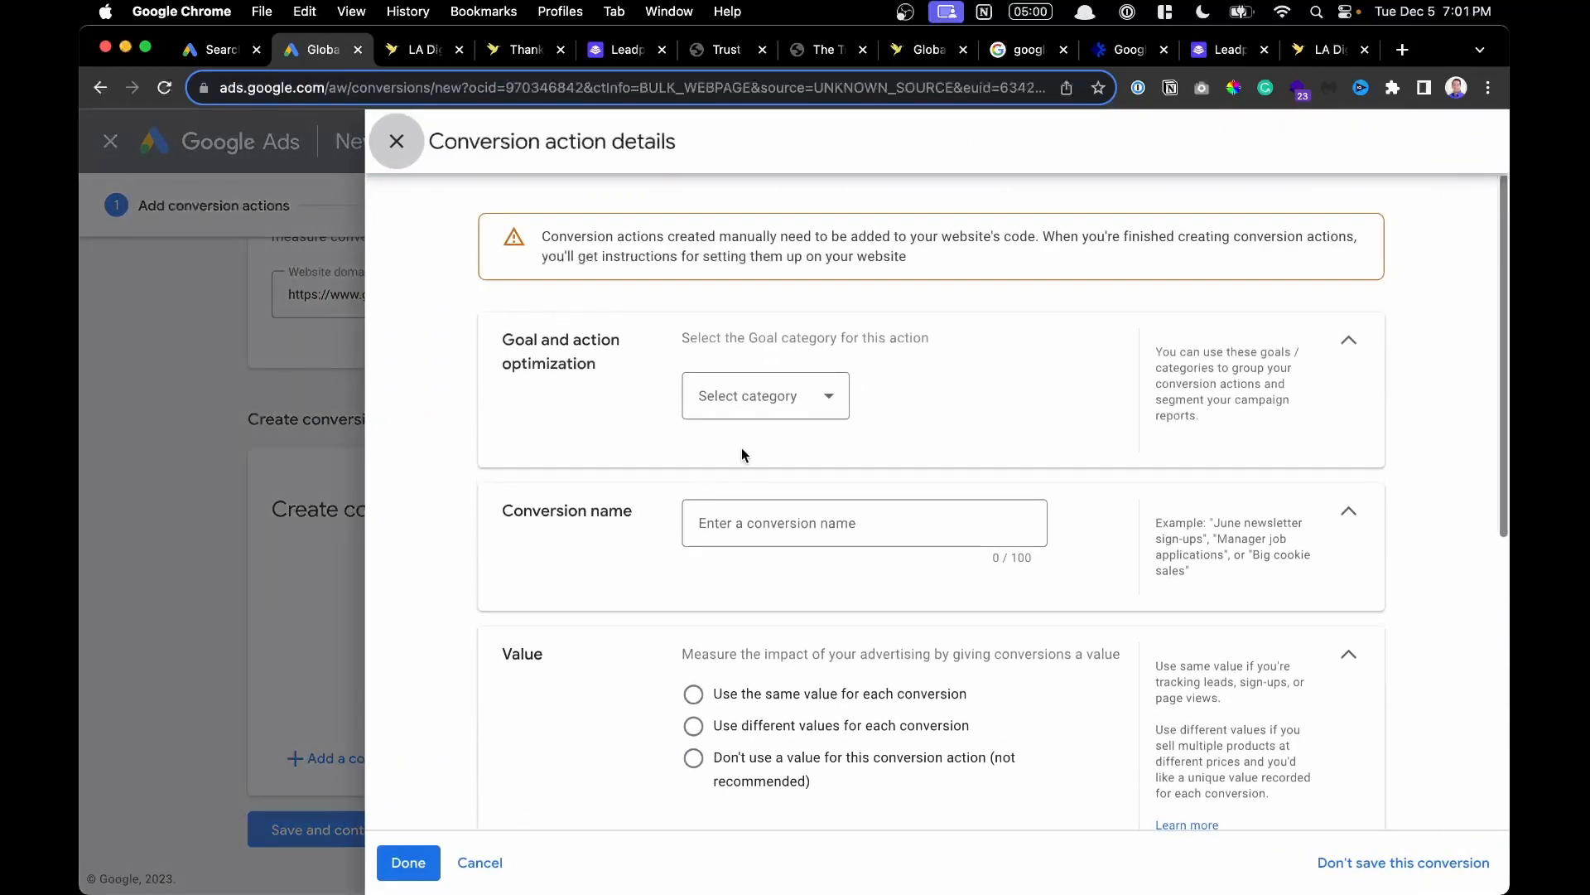
{"action": "left_click", "coordinate": [783, 412]}
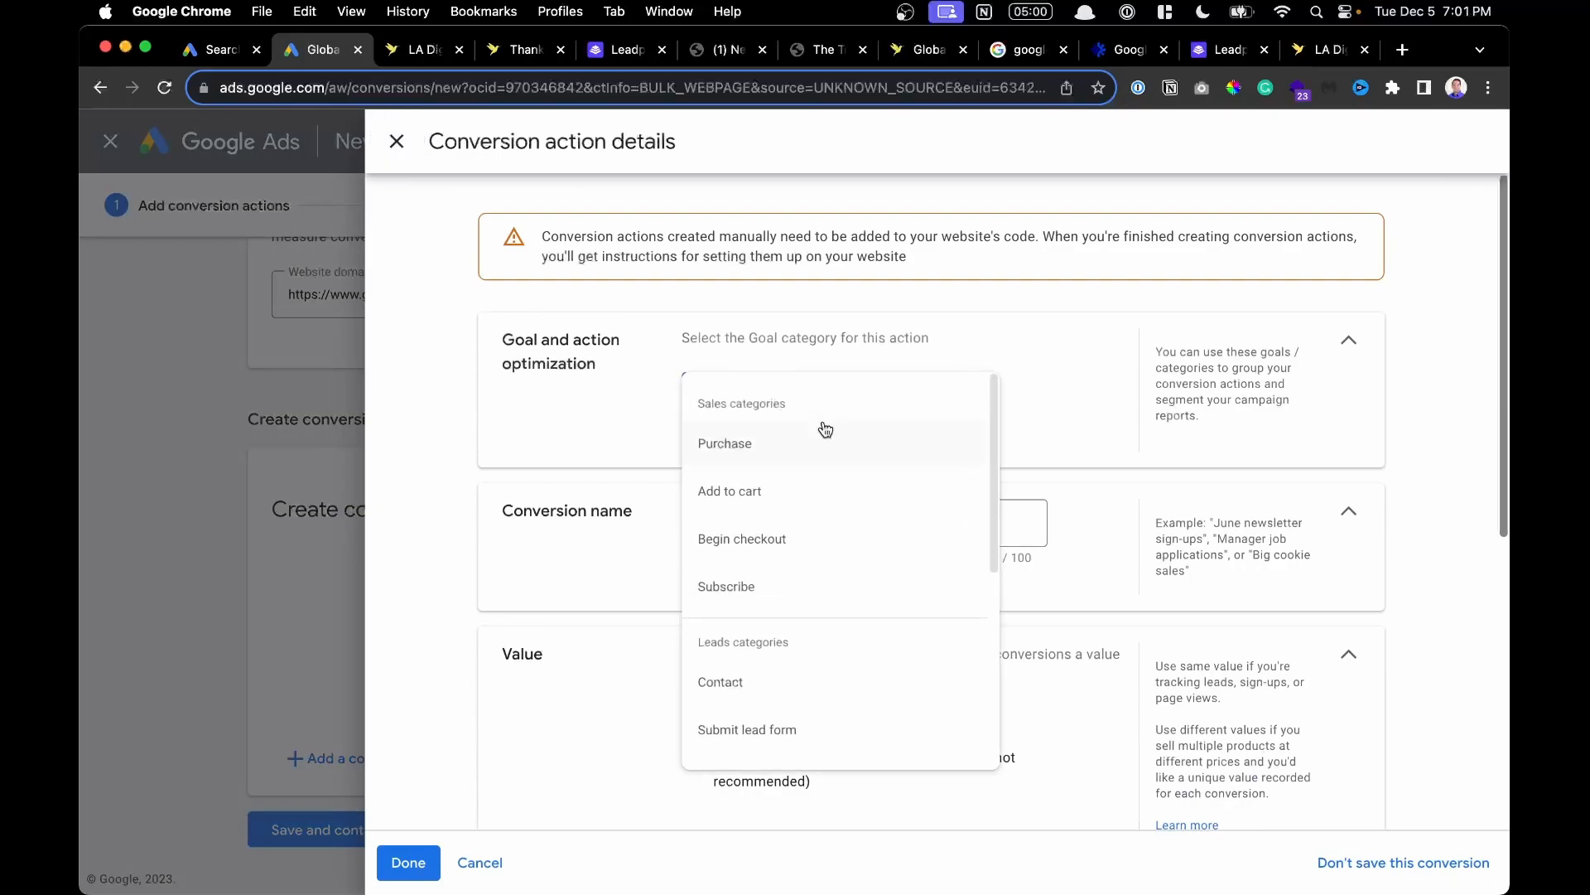
{"action": "scroll", "coordinate": [820, 428], "scroll_direction": "down", "scroll_amount": 2}
{"action": "scroll", "coordinate": [825, 428], "scroll_direction": "down", "scroll_amount": 1}
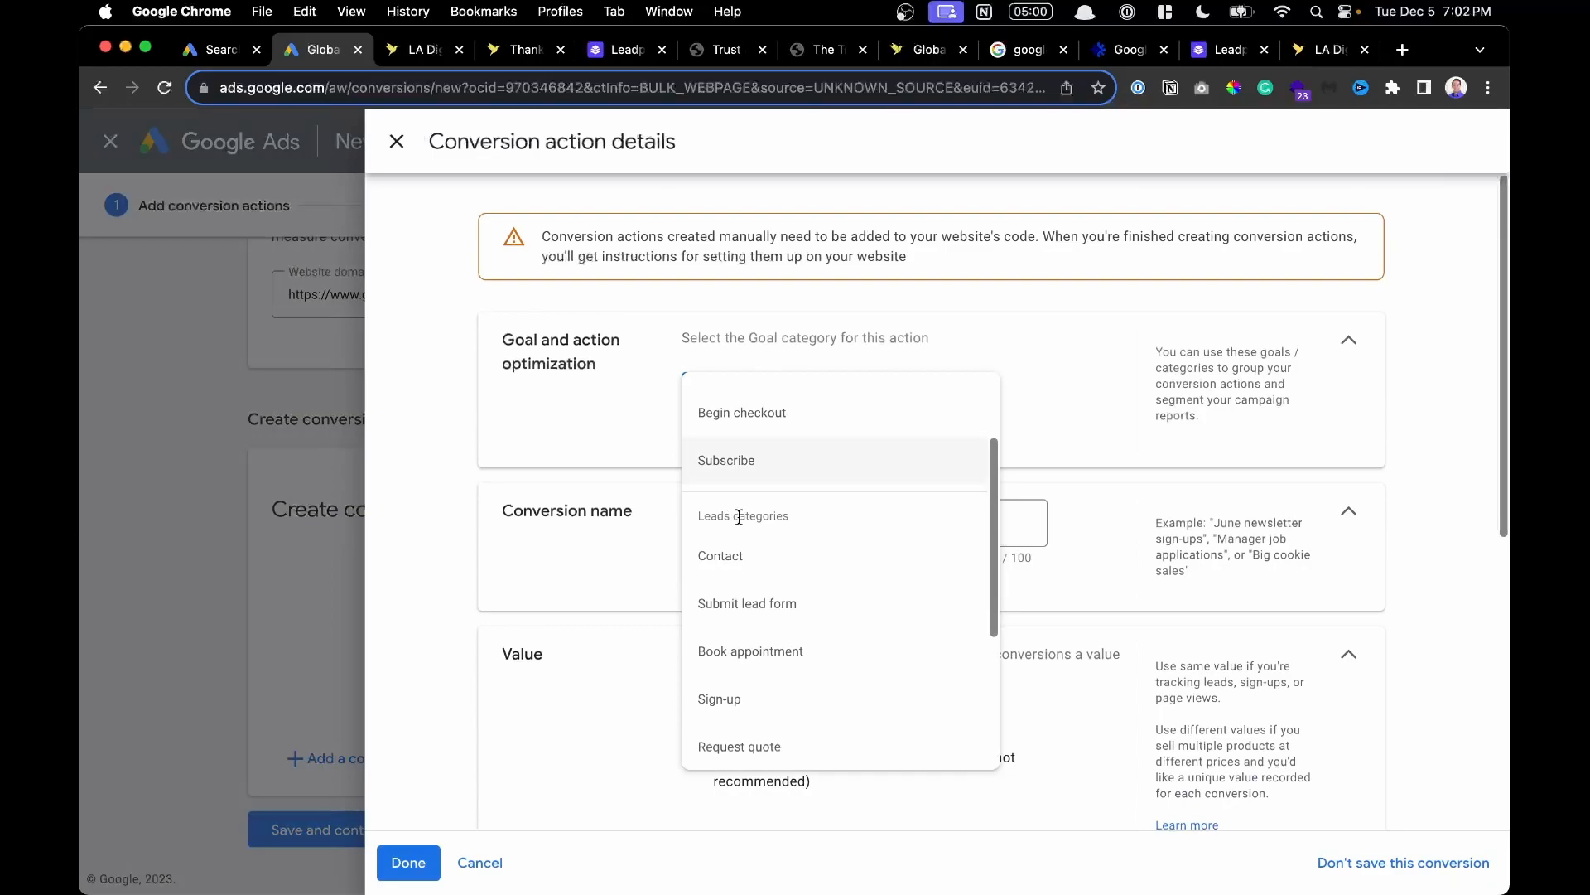
{"action": "scroll", "coordinate": [739, 517], "scroll_direction": "up", "scroll_amount": 3}
{"action": "scroll", "coordinate": [739, 517], "scroll_direction": "up", "scroll_amount": 3}
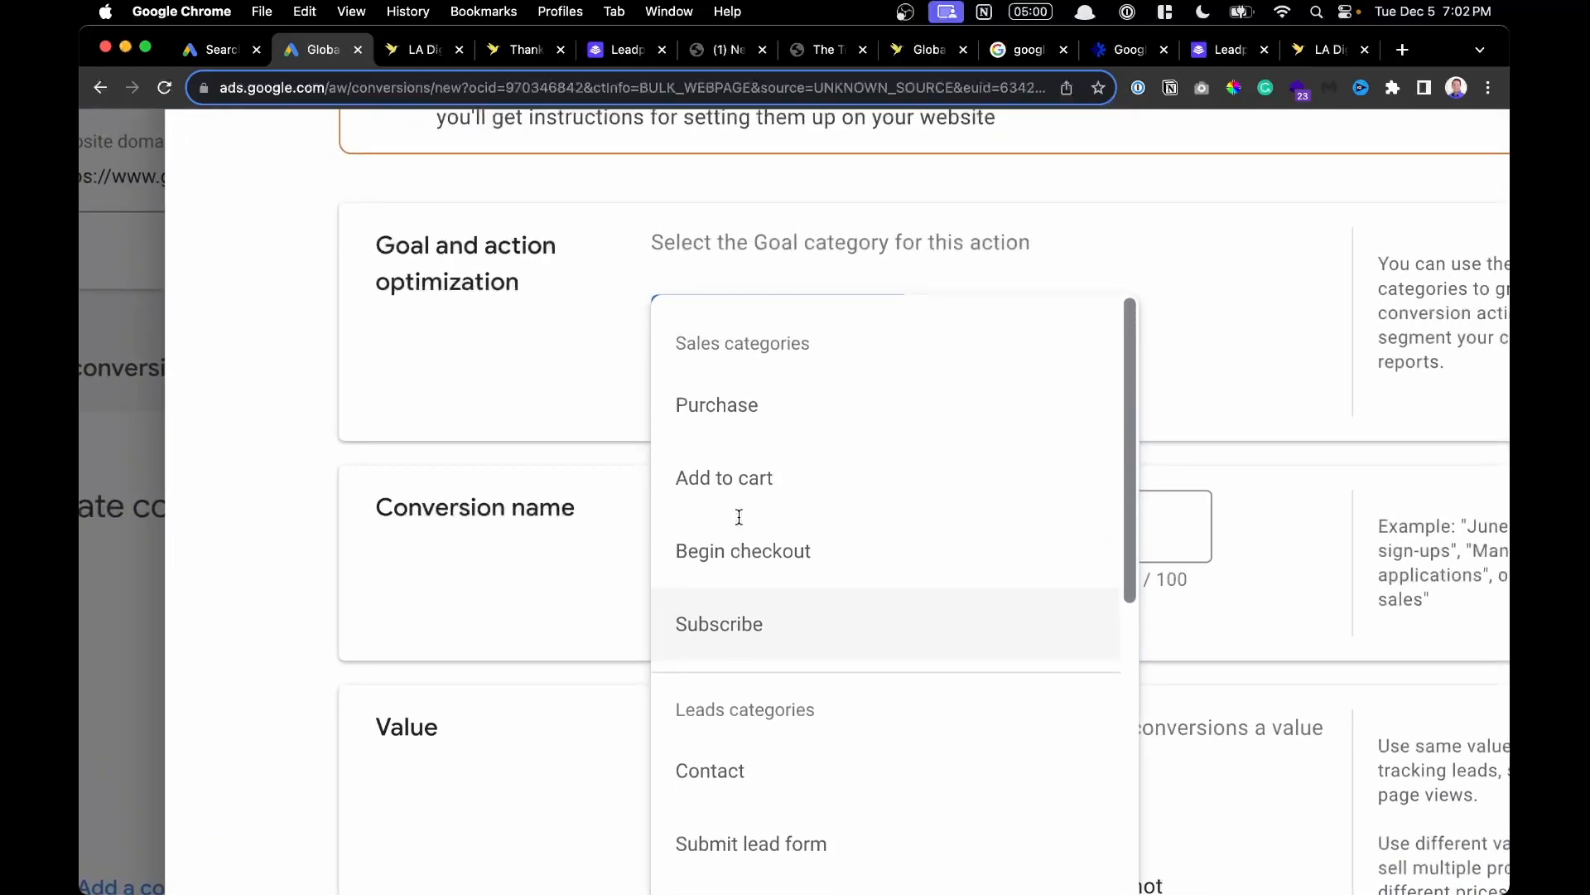
{"action": "scroll", "coordinate": [759, 497], "scroll_direction": "down", "scroll_amount": 2}
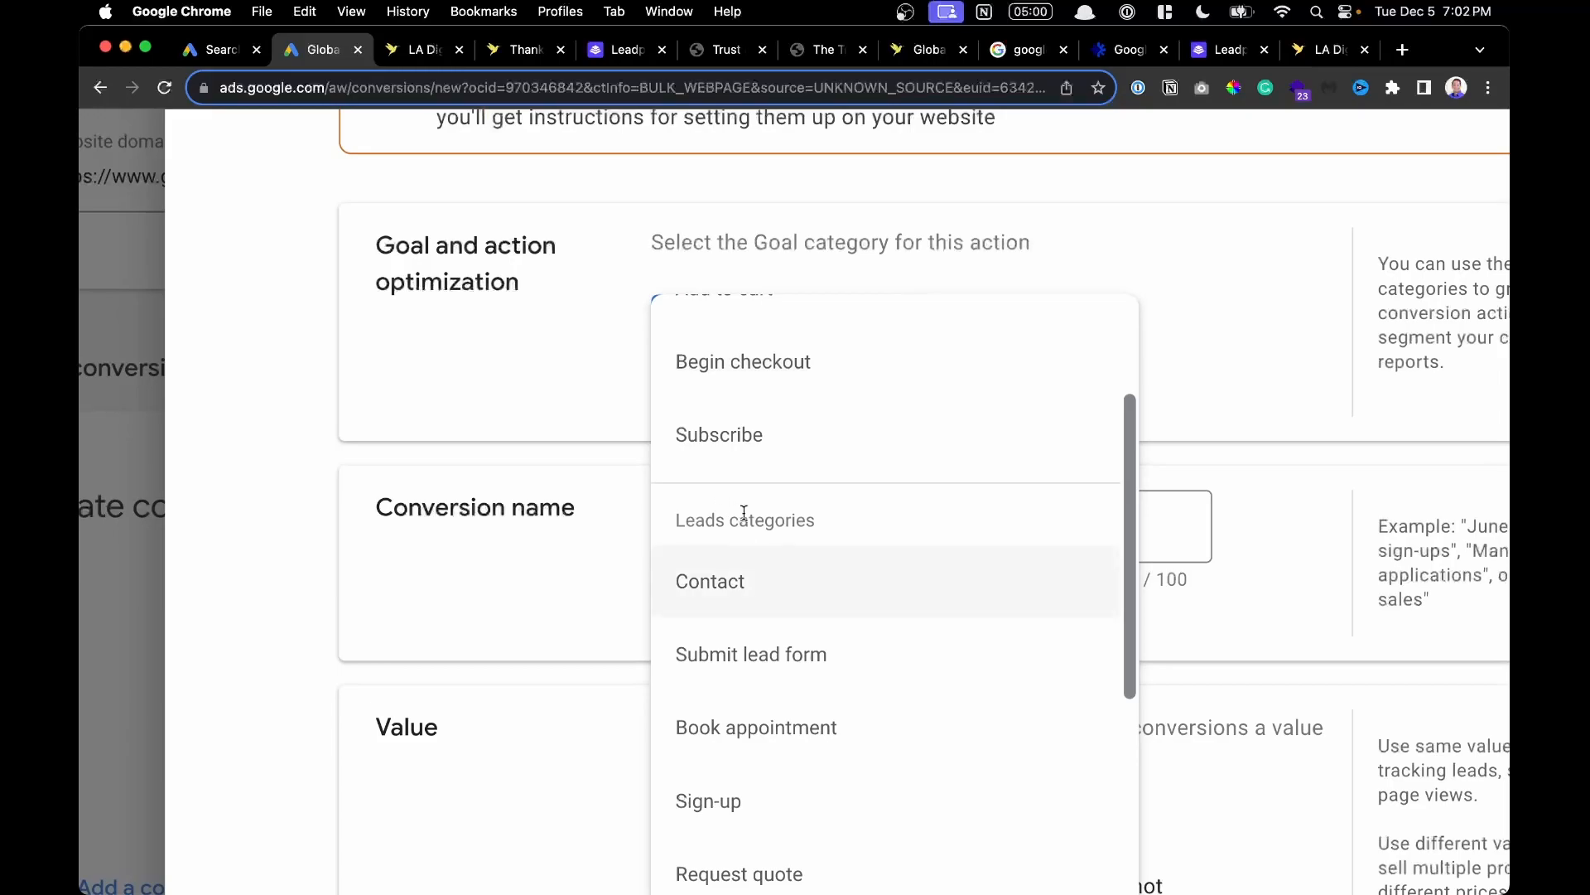
{"action": "scroll", "coordinate": [735, 729], "scroll_direction": "down", "scroll_amount": 5}
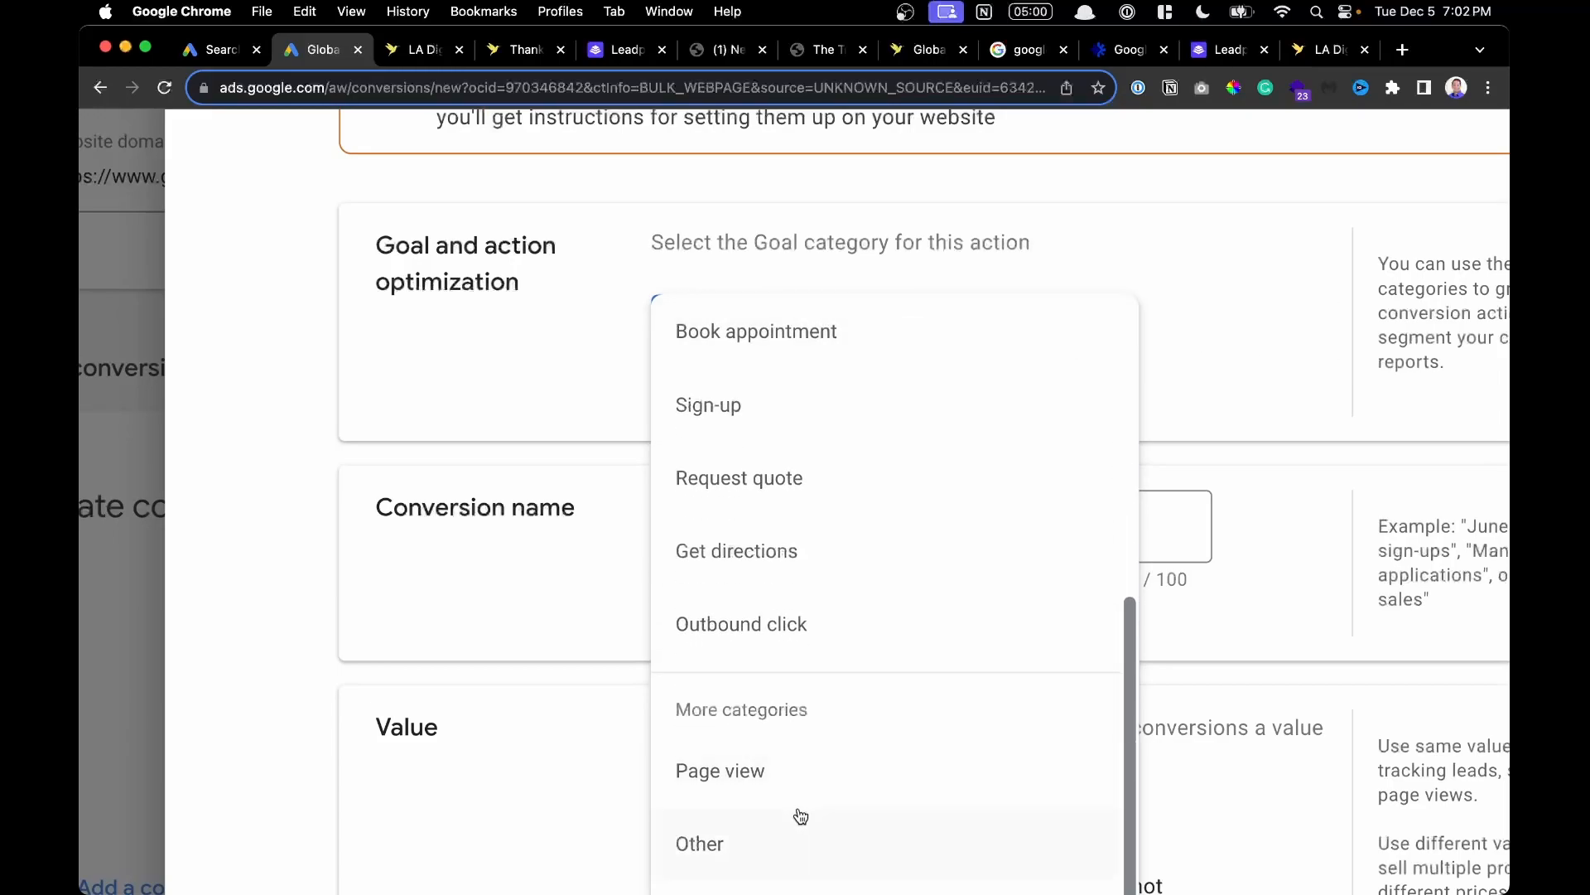
{"action": "scroll", "coordinate": [775, 461], "scroll_direction": "up", "scroll_amount": 1}
{"action": "scroll", "coordinate": [774, 461], "scroll_direction": "up", "scroll_amount": 4}
{"action": "scroll", "coordinate": [772, 454], "scroll_direction": "down", "scroll_amount": 1}
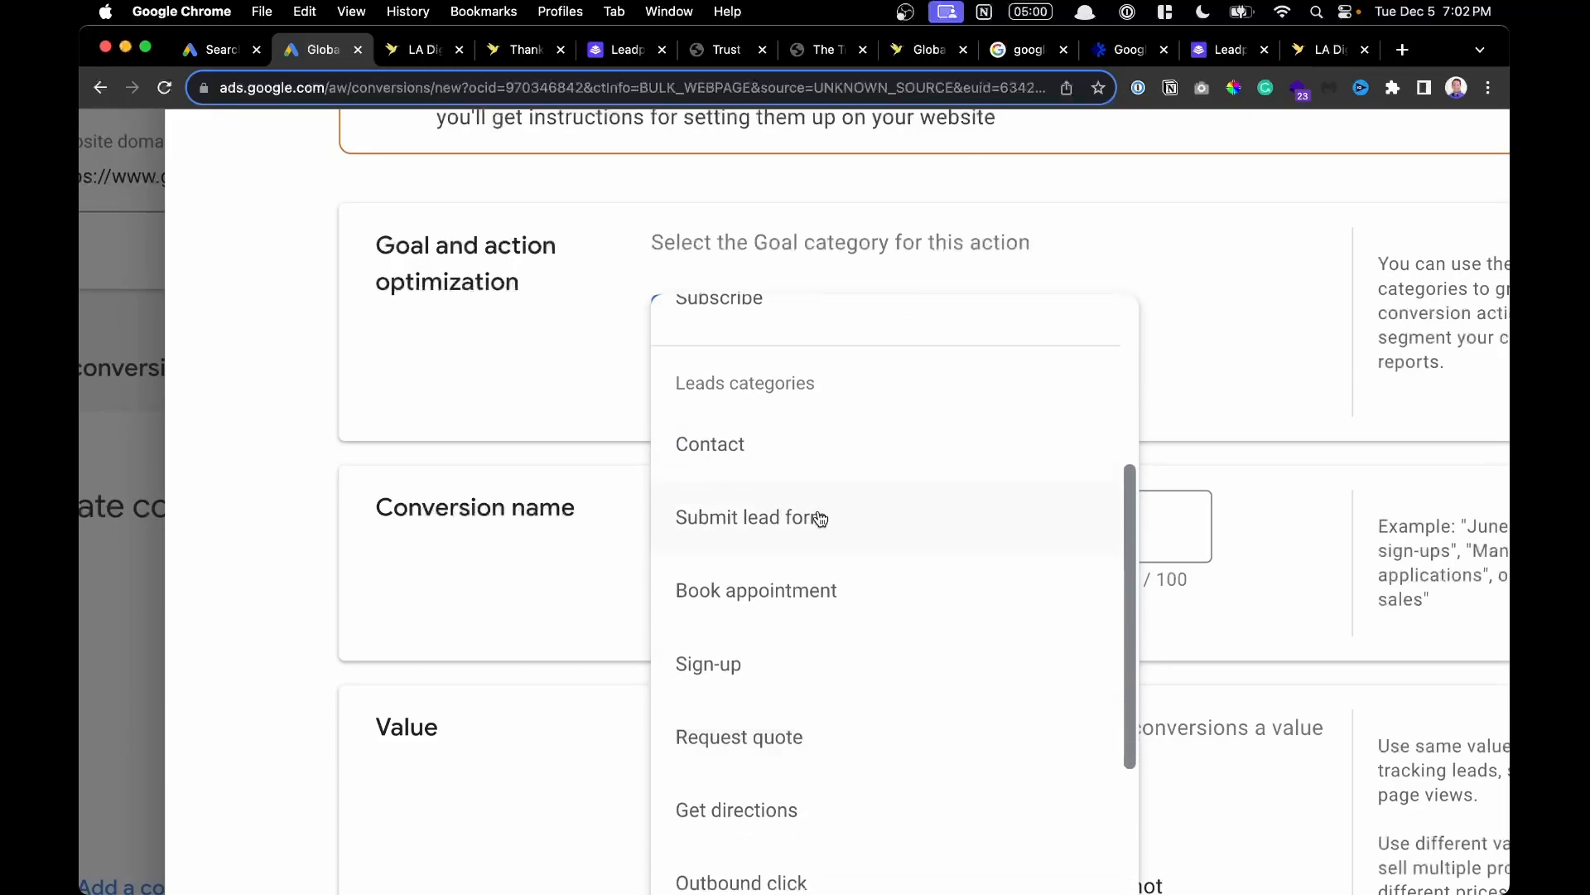
{"action": "left_click", "coordinate": [805, 520]}
Name the conversion "trust attorney Conversion".
{"action": "scroll", "coordinate": [820, 398], "scroll_direction": "down", "scroll_amount": 4}
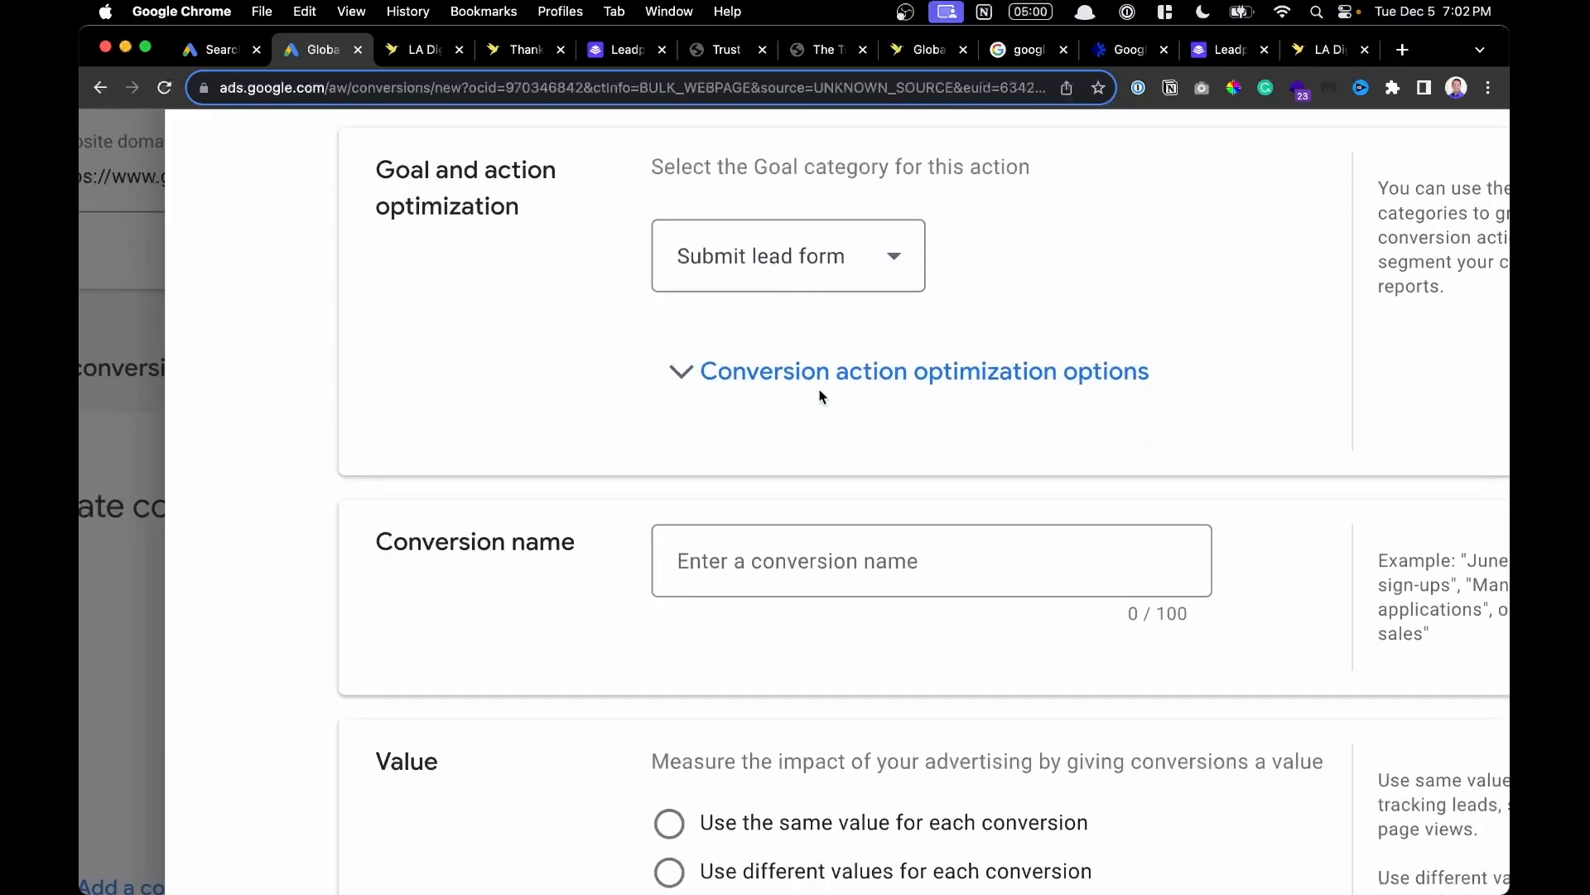
{"action": "left_click", "coordinate": [818, 329]}
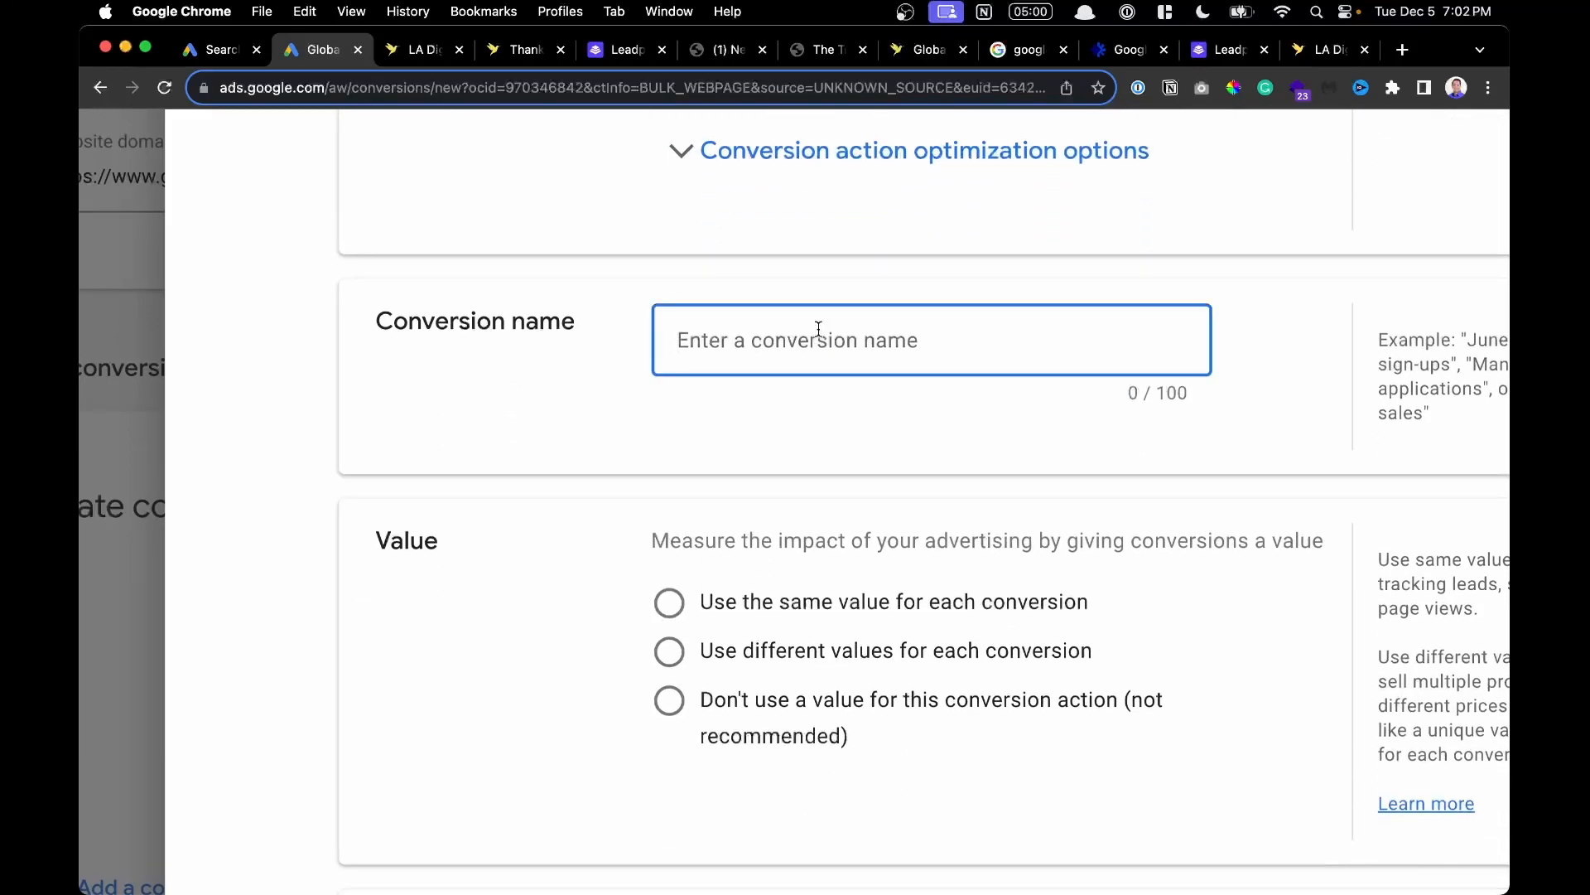
{"action": "type", "text": "trust at"}
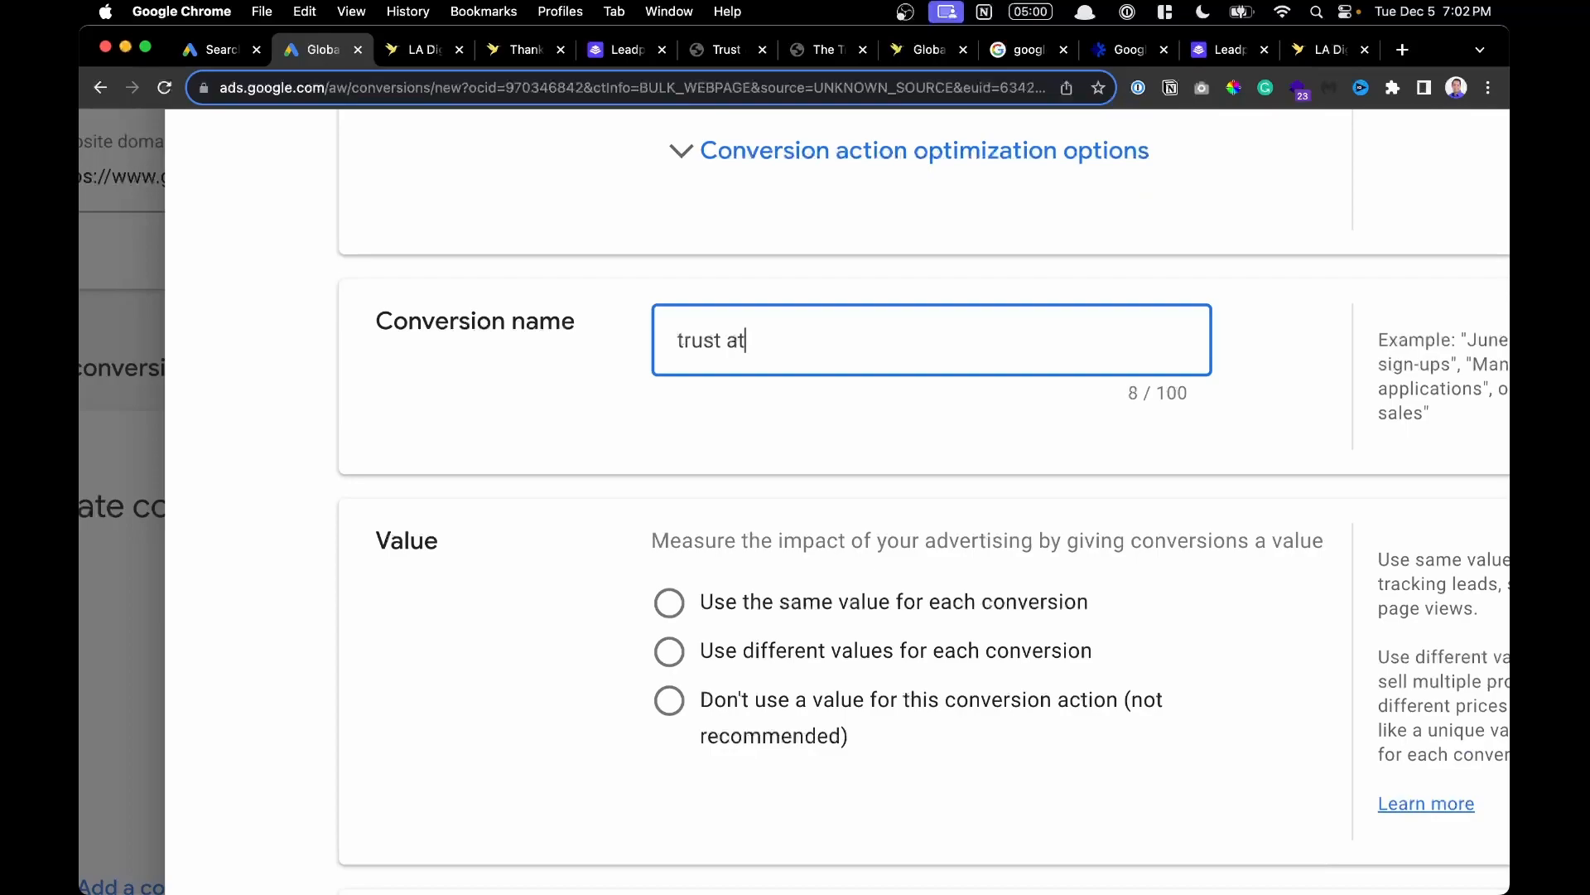
{"action": "type", "text": "torney Conversion"}
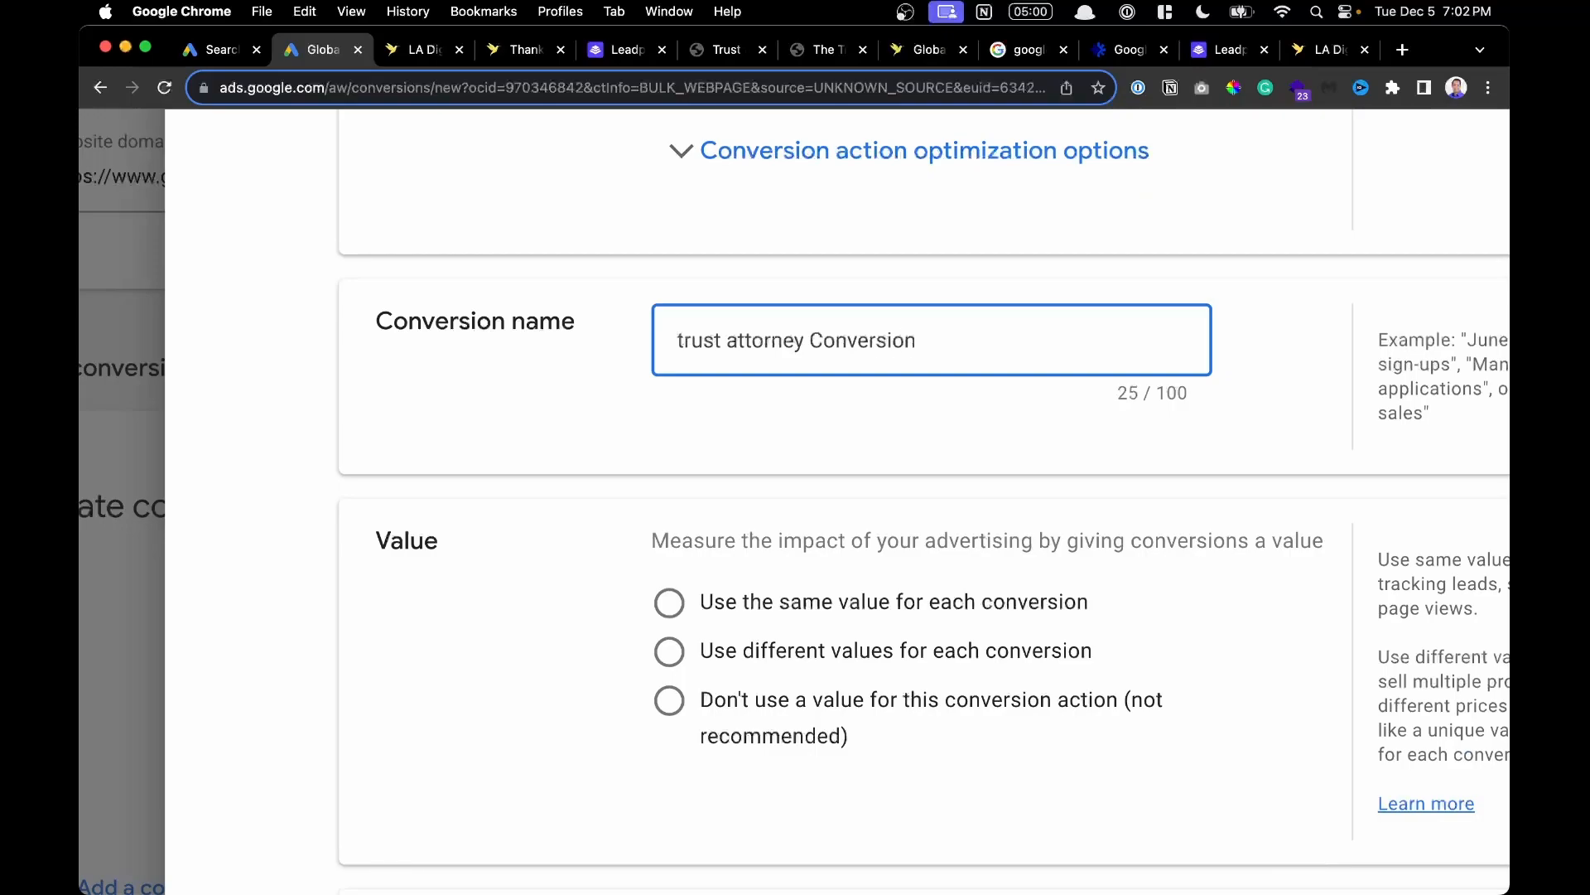
Use the same value for each conversion and count every conversion per interaction.
{"action": "scroll", "coordinate": [916, 380], "scroll_direction": "down", "scroll_amount": 2}
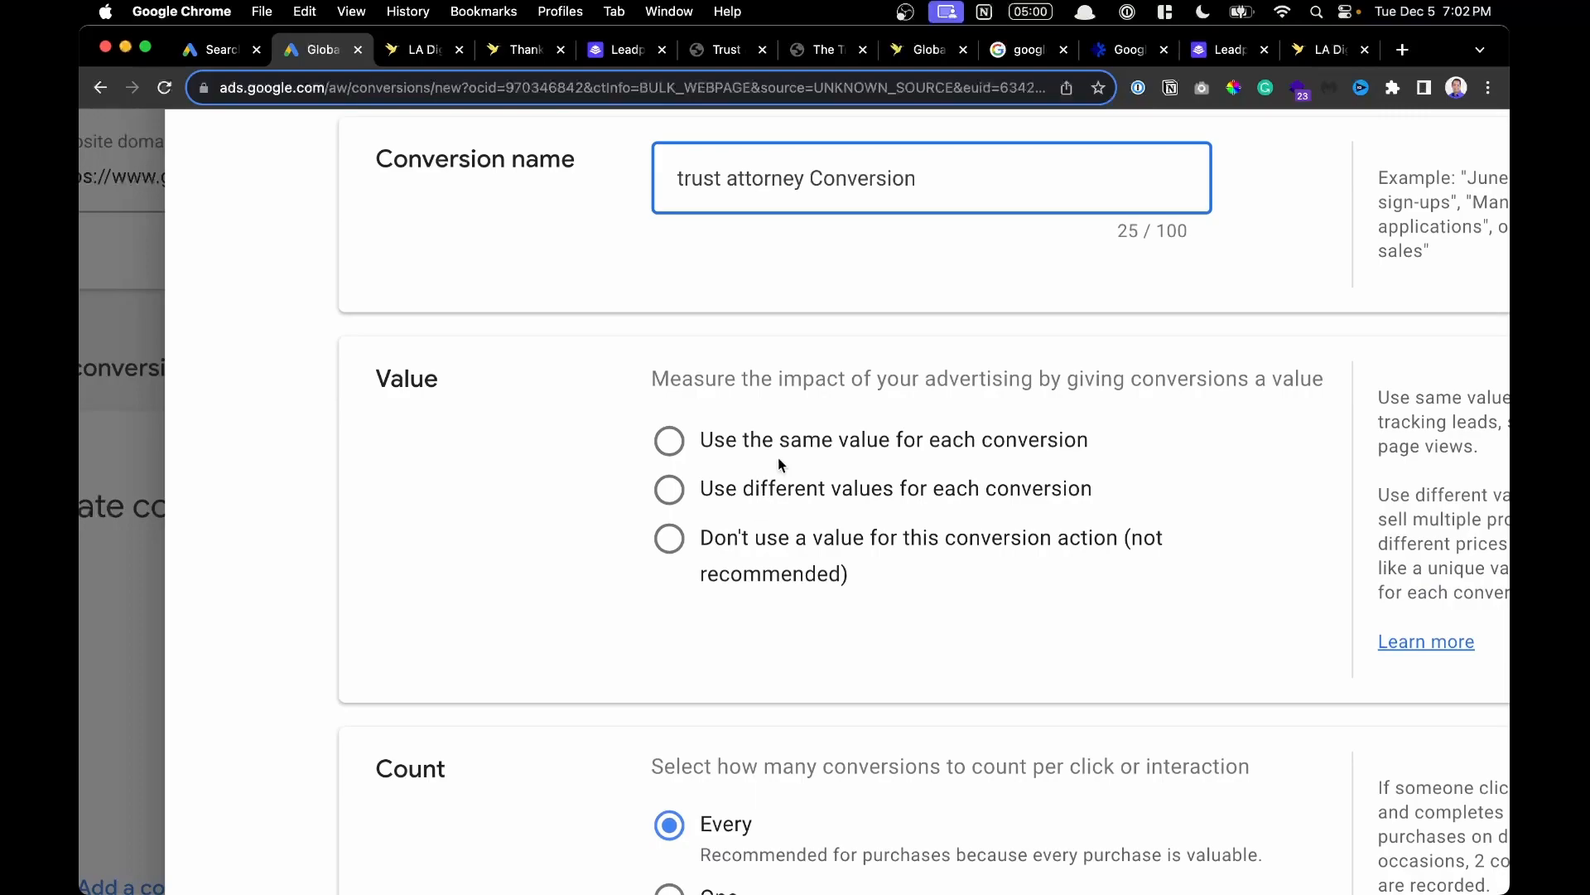
{"action": "left_click", "coordinate": [797, 447]}
{"action": "scroll", "coordinate": [1016, 568], "scroll_direction": "down", "scroll_amount": 6}
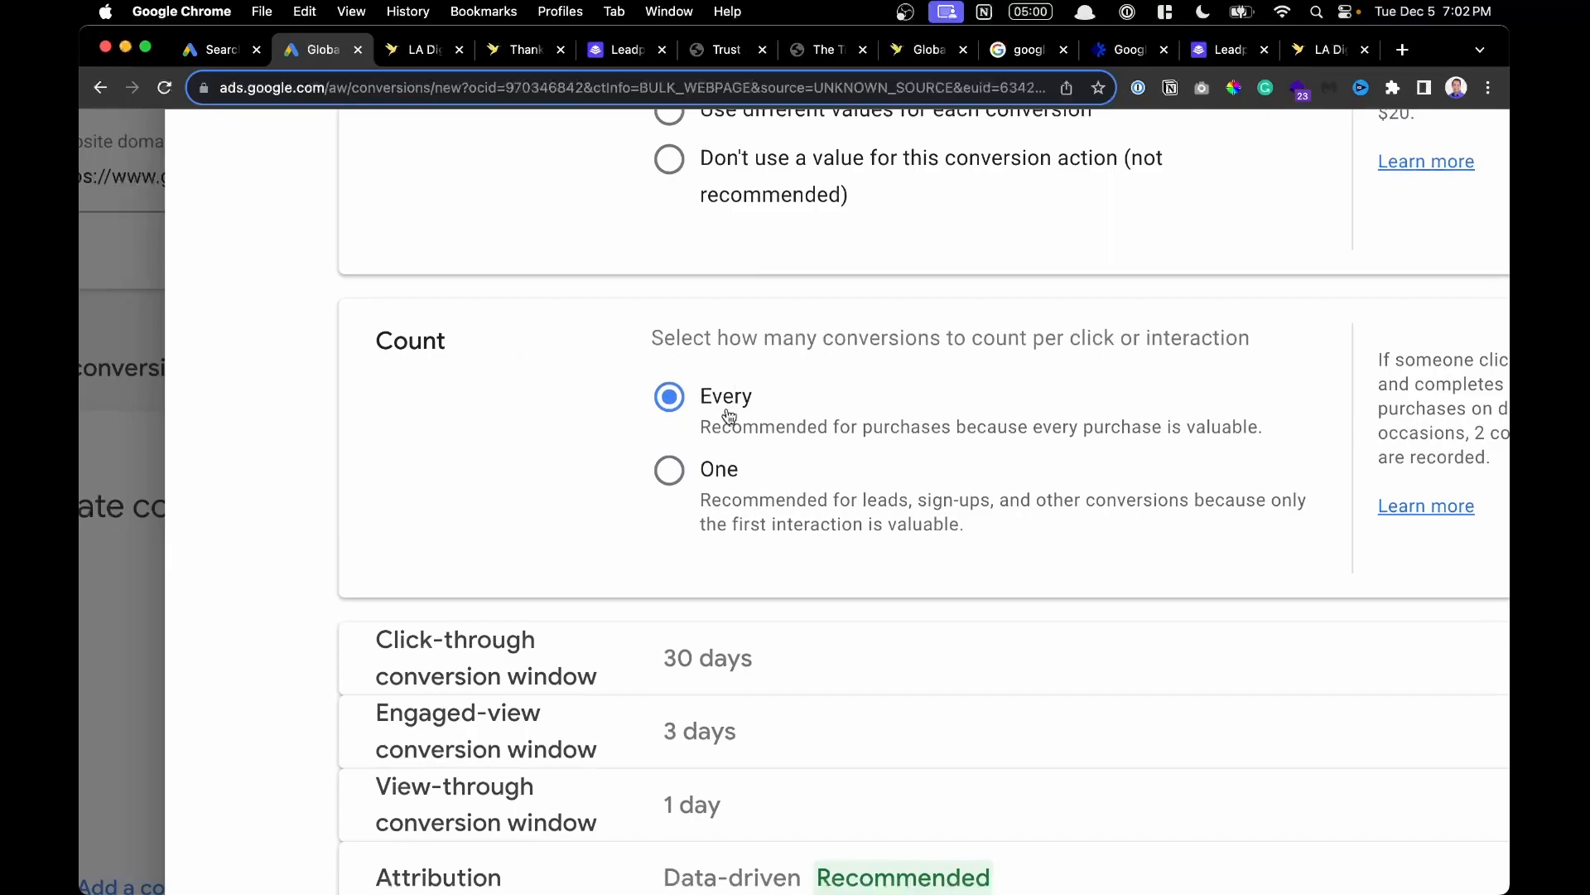
{"action": "left_click", "coordinate": [697, 474]}
{"action": "left_click_drag", "start_coordinate": [833, 510], "coordinate": [1129, 509]}
{"action": "left_click_drag", "start_coordinate": [743, 427], "coordinate": [1009, 429]}
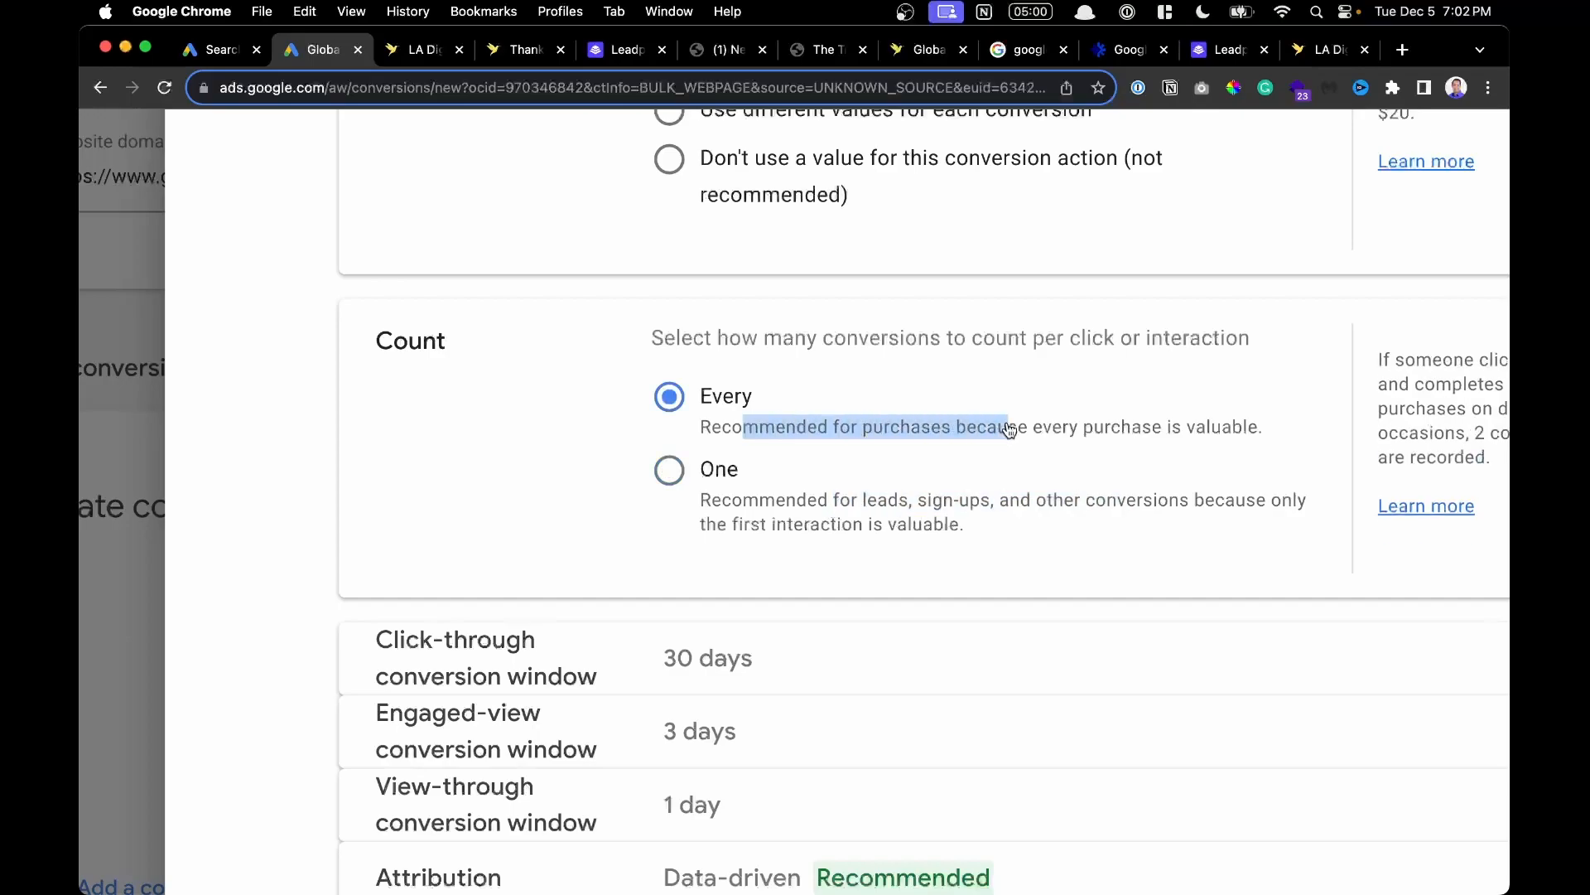
{"action": "scroll", "coordinate": [1009, 429], "scroll_direction": "down", "scroll_amount": 2}
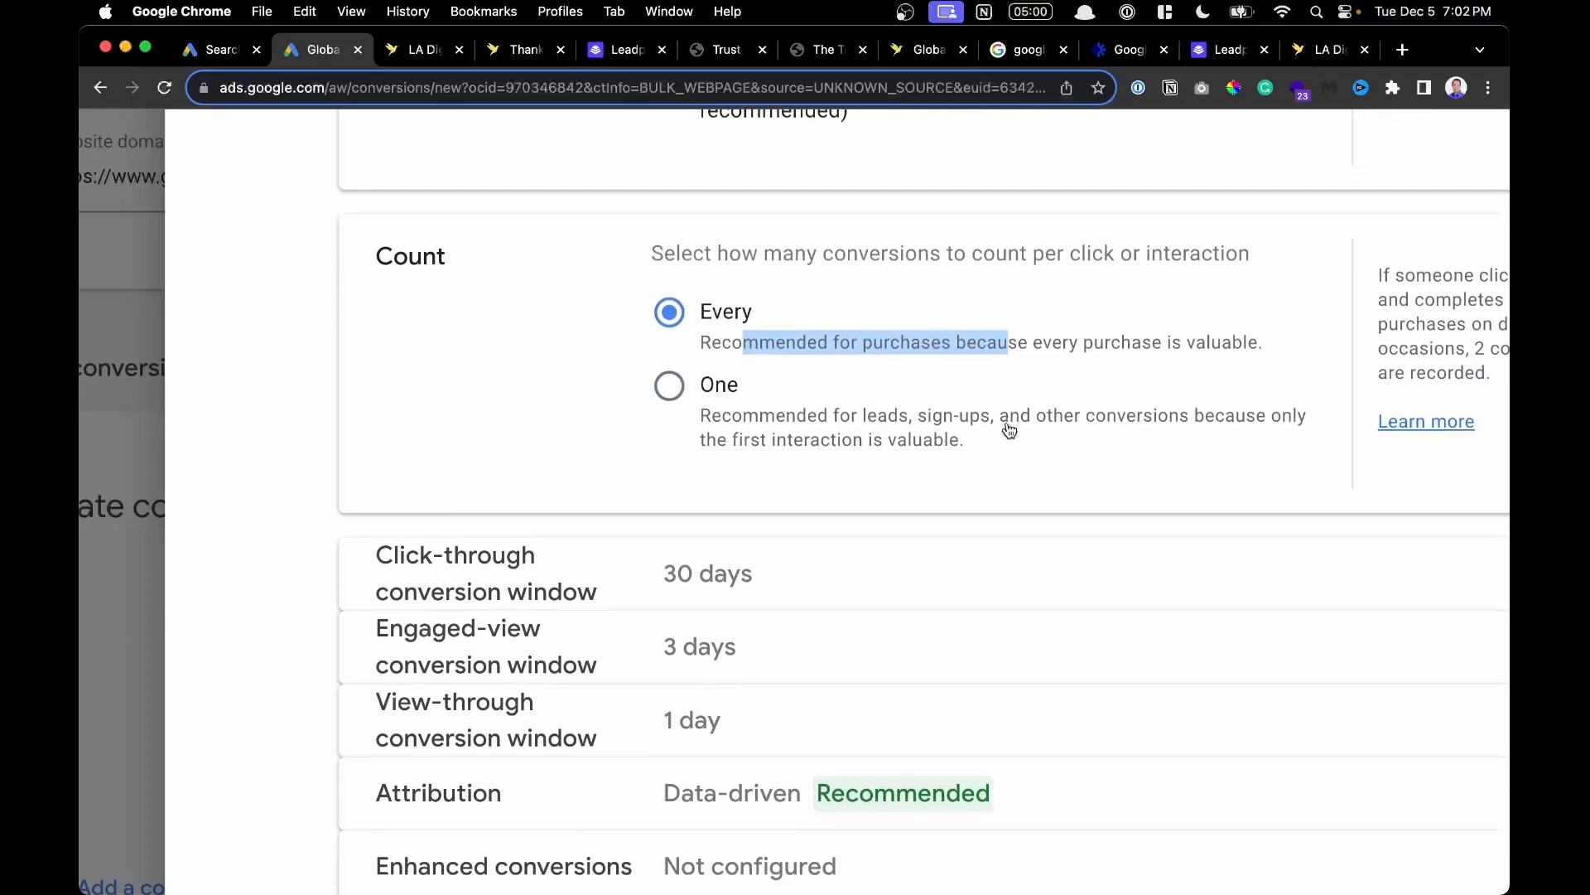
Expand the click-through conversion window and attribution model settings to examine them.
{"action": "scroll", "coordinate": [1008, 426], "scroll_direction": "down", "scroll_amount": 4}
{"action": "left_click", "coordinate": [820, 423]}
{"action": "scroll", "coordinate": [820, 414], "scroll_direction": "down", "scroll_amount": 8}
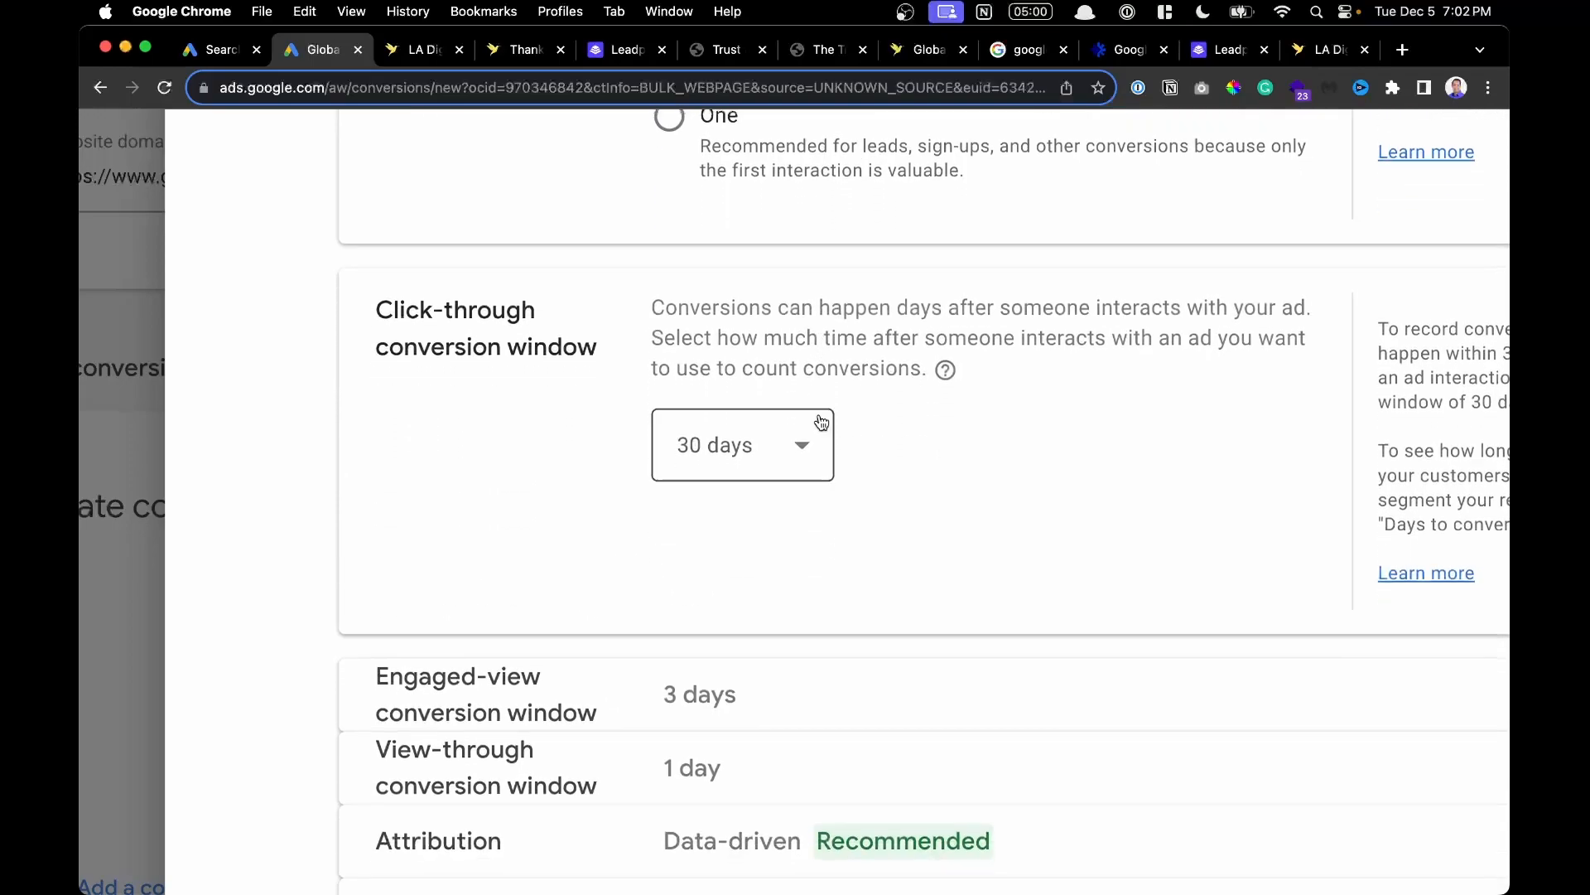
{"action": "left_click", "coordinate": [813, 651]}
{"action": "scroll", "coordinate": [870, 618], "scroll_direction": "down", "scroll_amount": 3}
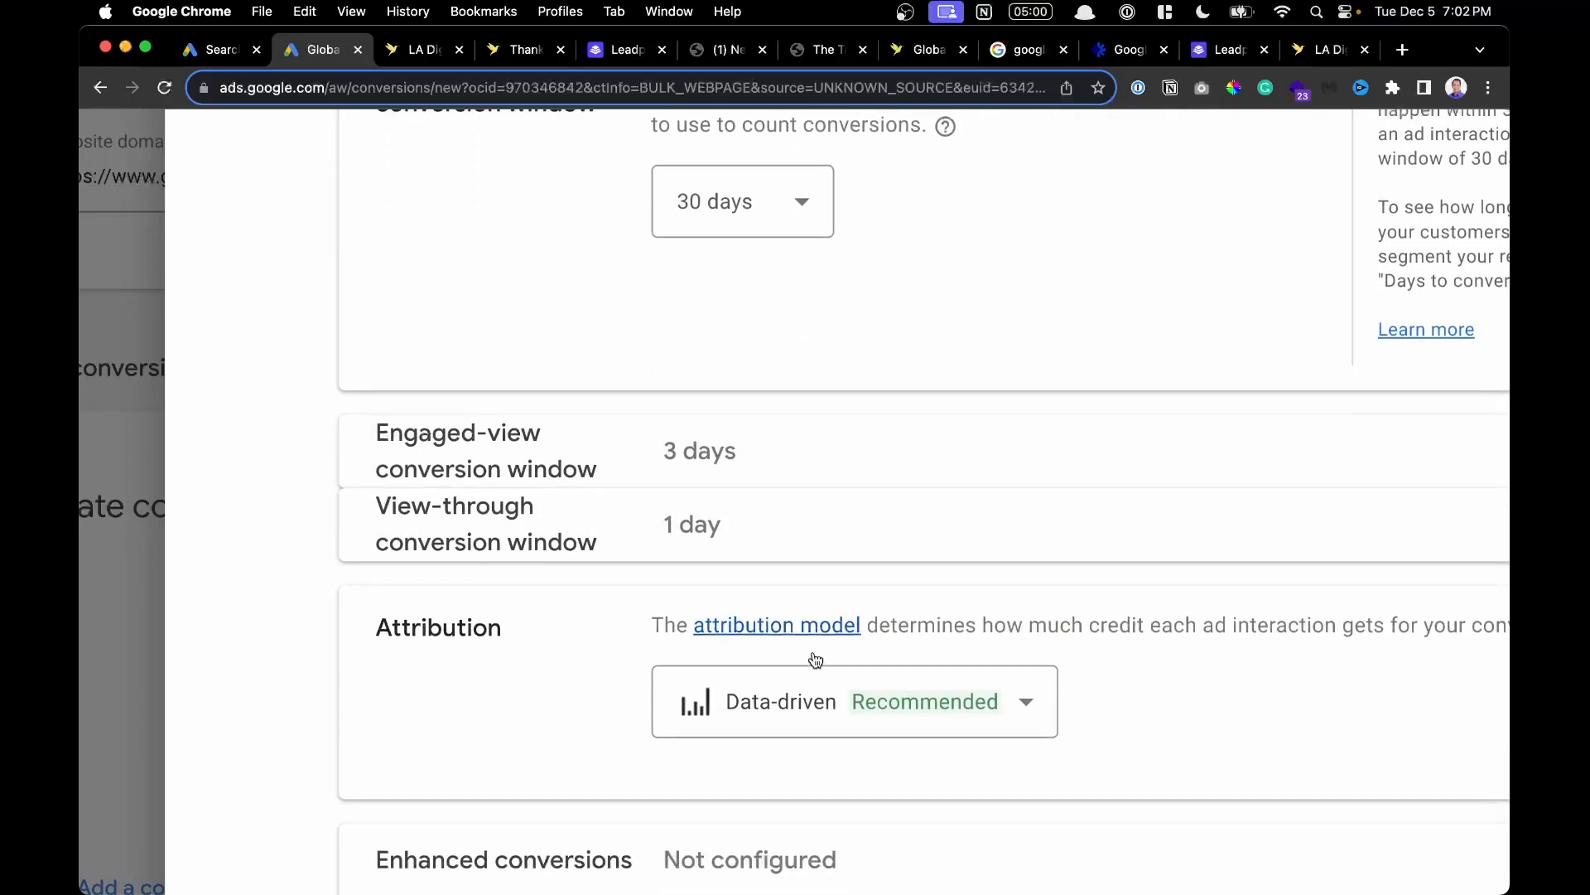
Turn off Enhanced CPC for campaigns using manual CPC bidding and complete the conversion action details.
{"action": "key", "text": "super+0"}
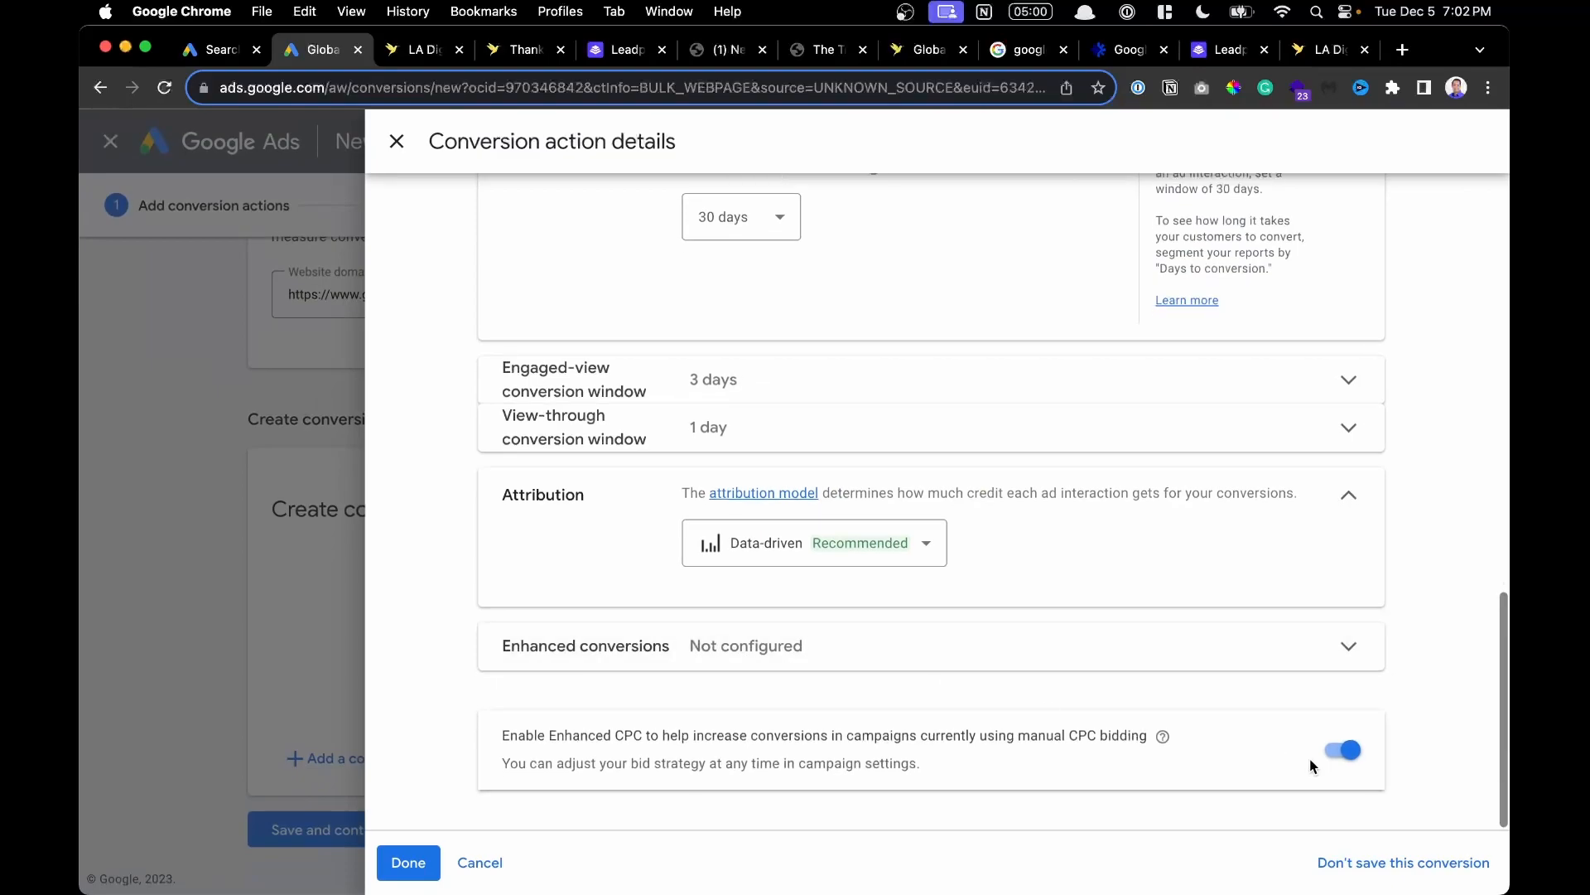
{"action": "left_click", "coordinate": [1337, 754]}
{"action": "scroll", "coordinate": [1304, 770], "scroll_direction": "up", "scroll_amount": 8}
{"action": "scroll", "coordinate": [1306, 767], "scroll_direction": "down", "scroll_amount": 8}
{"action": "left_click", "coordinate": [402, 861]}
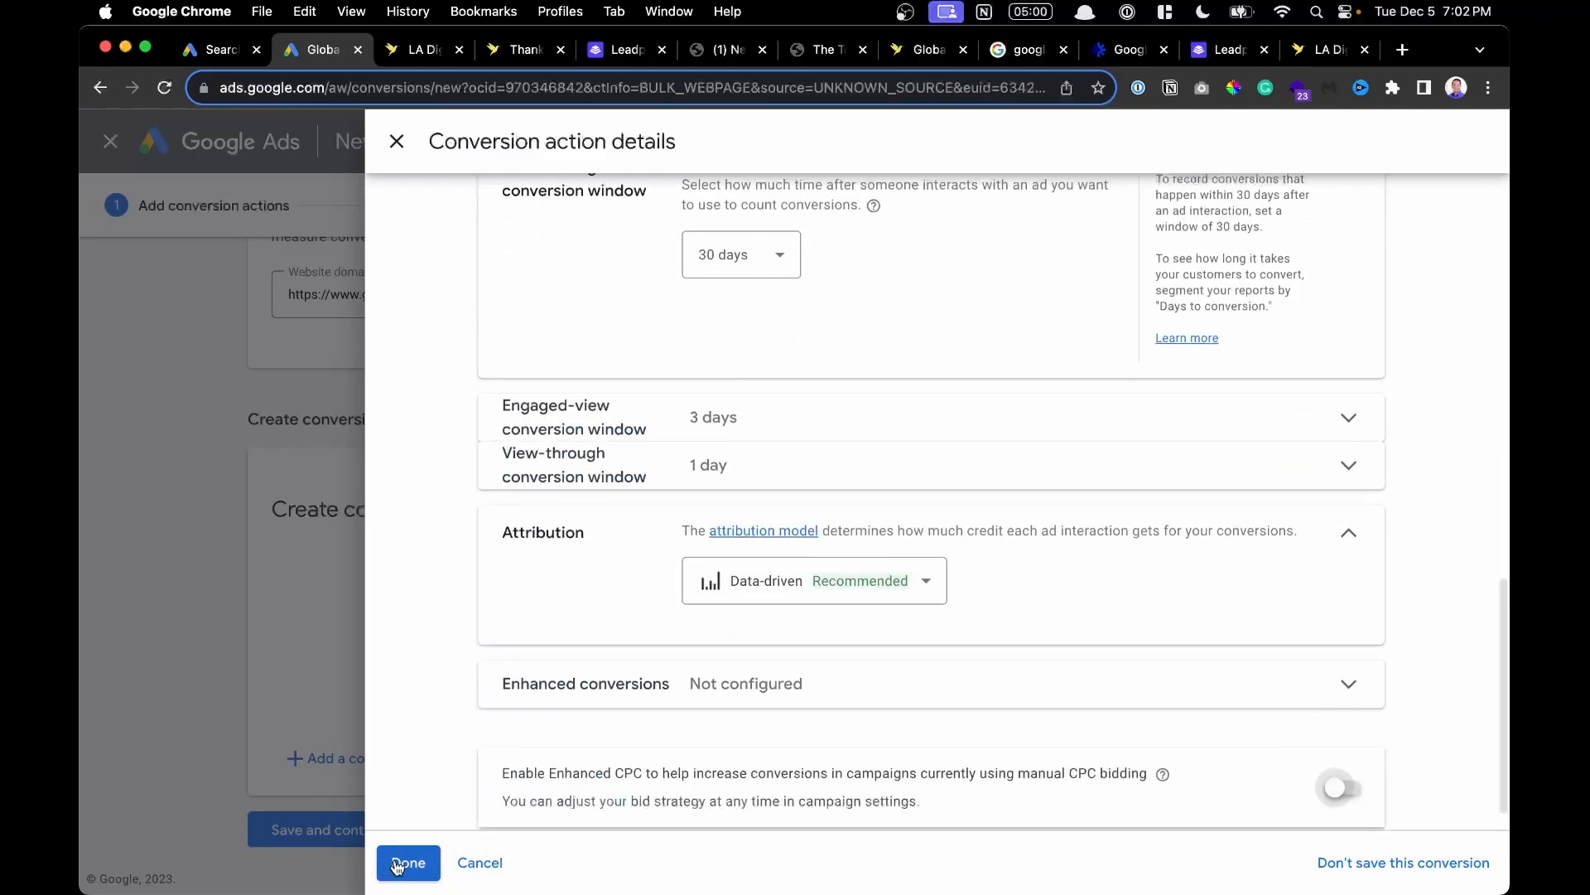
Save the new conversion action and finish its setup without installing a Google tag.
{"action": "scroll", "coordinate": [519, 644], "scroll_direction": "down", "scroll_amount": 3}
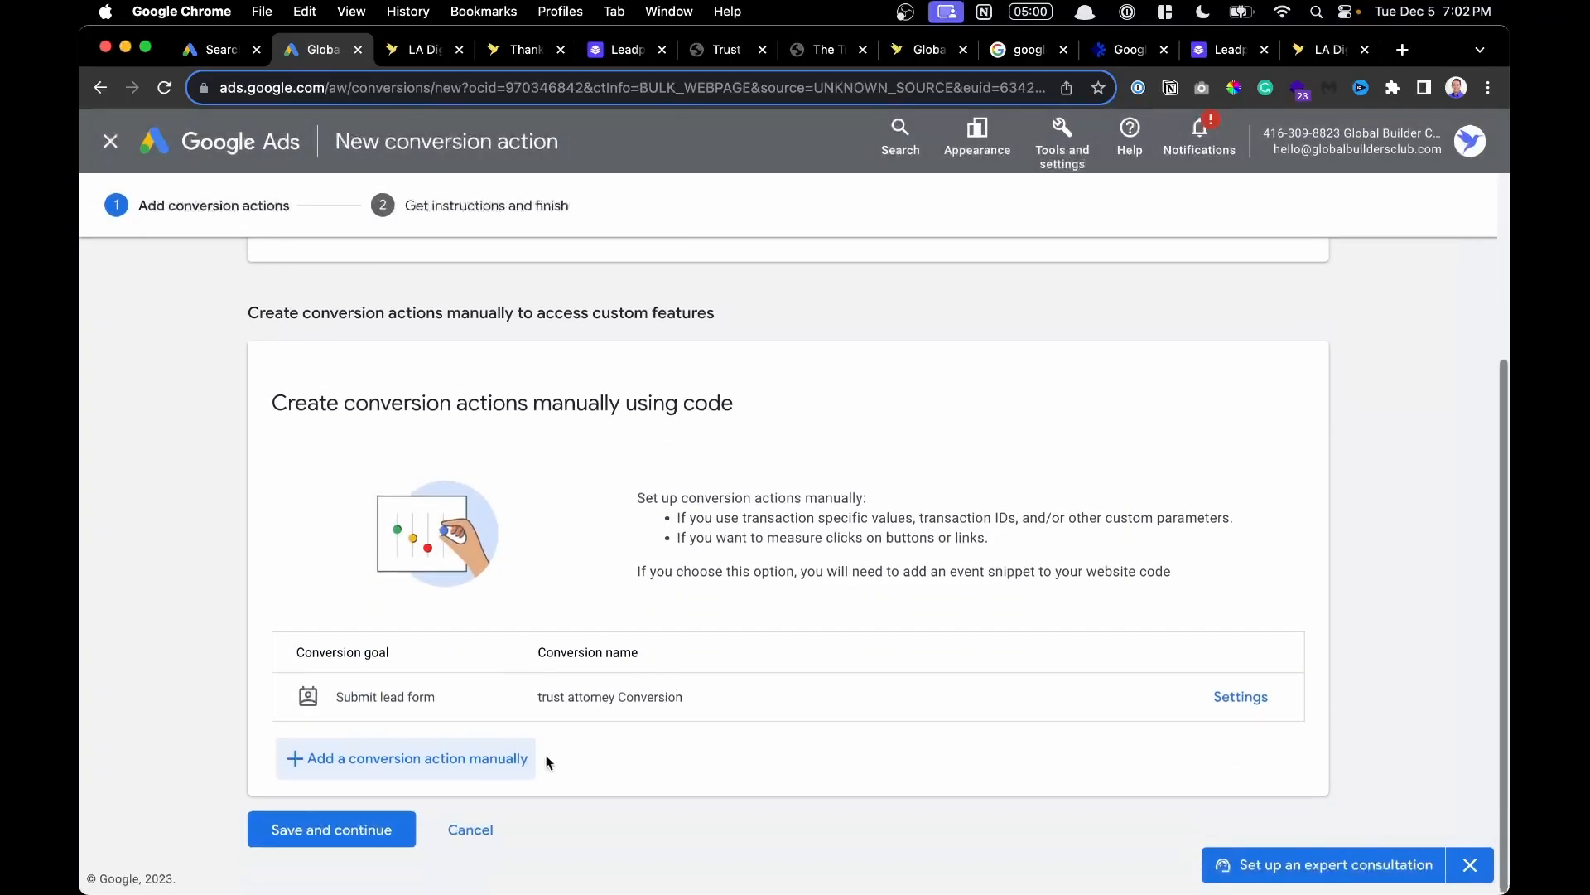
{"action": "left_click", "coordinate": [331, 828]}
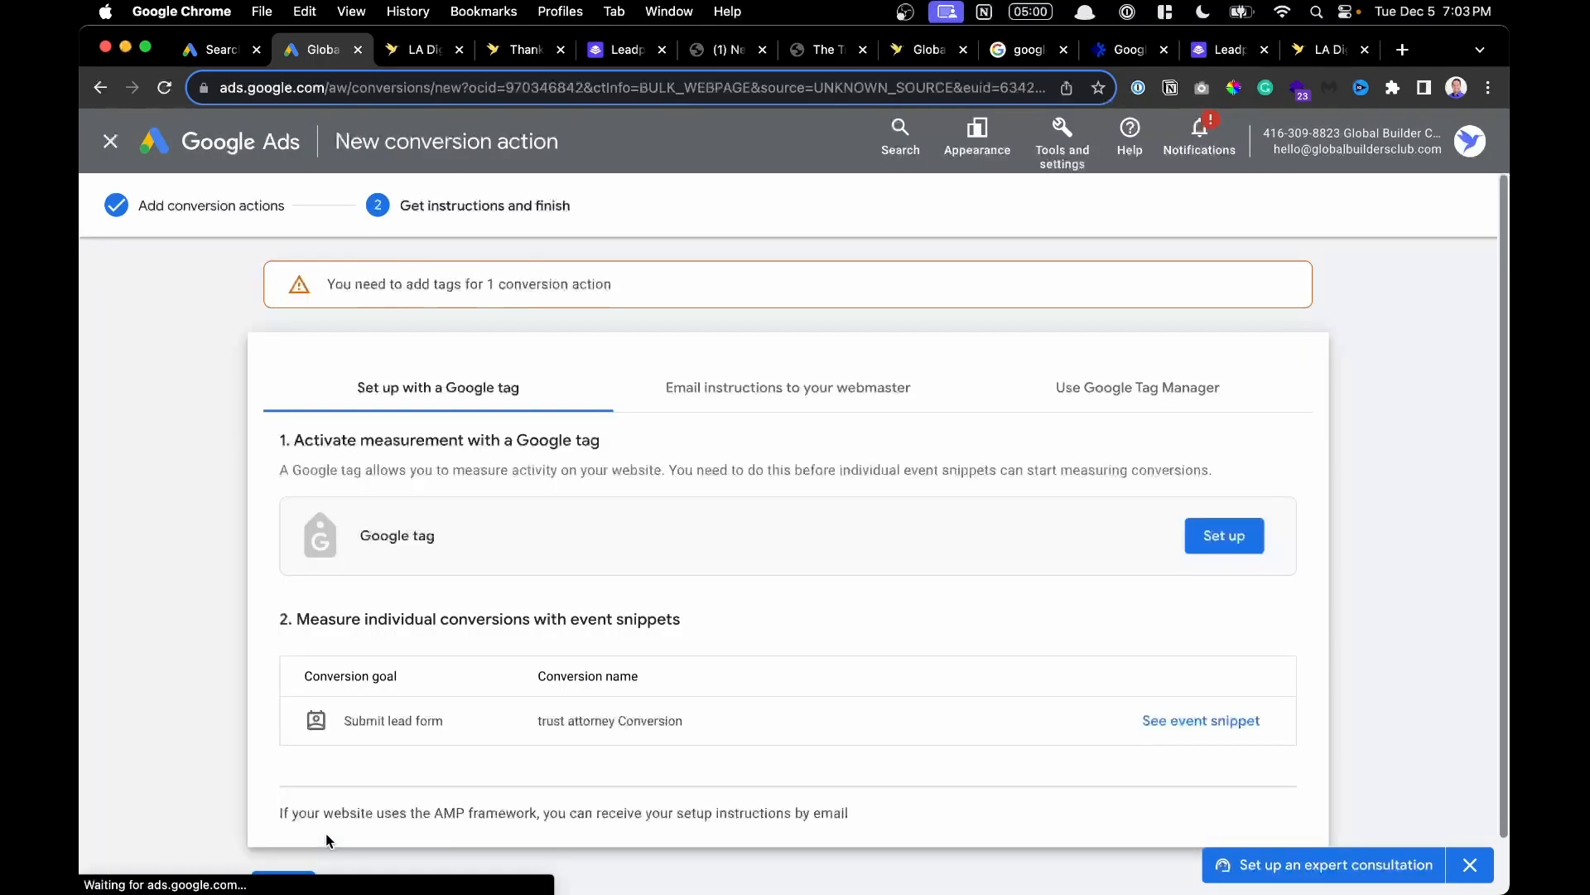
{"action": "scroll", "coordinate": [673, 656], "scroll_direction": "down", "scroll_amount": 2}
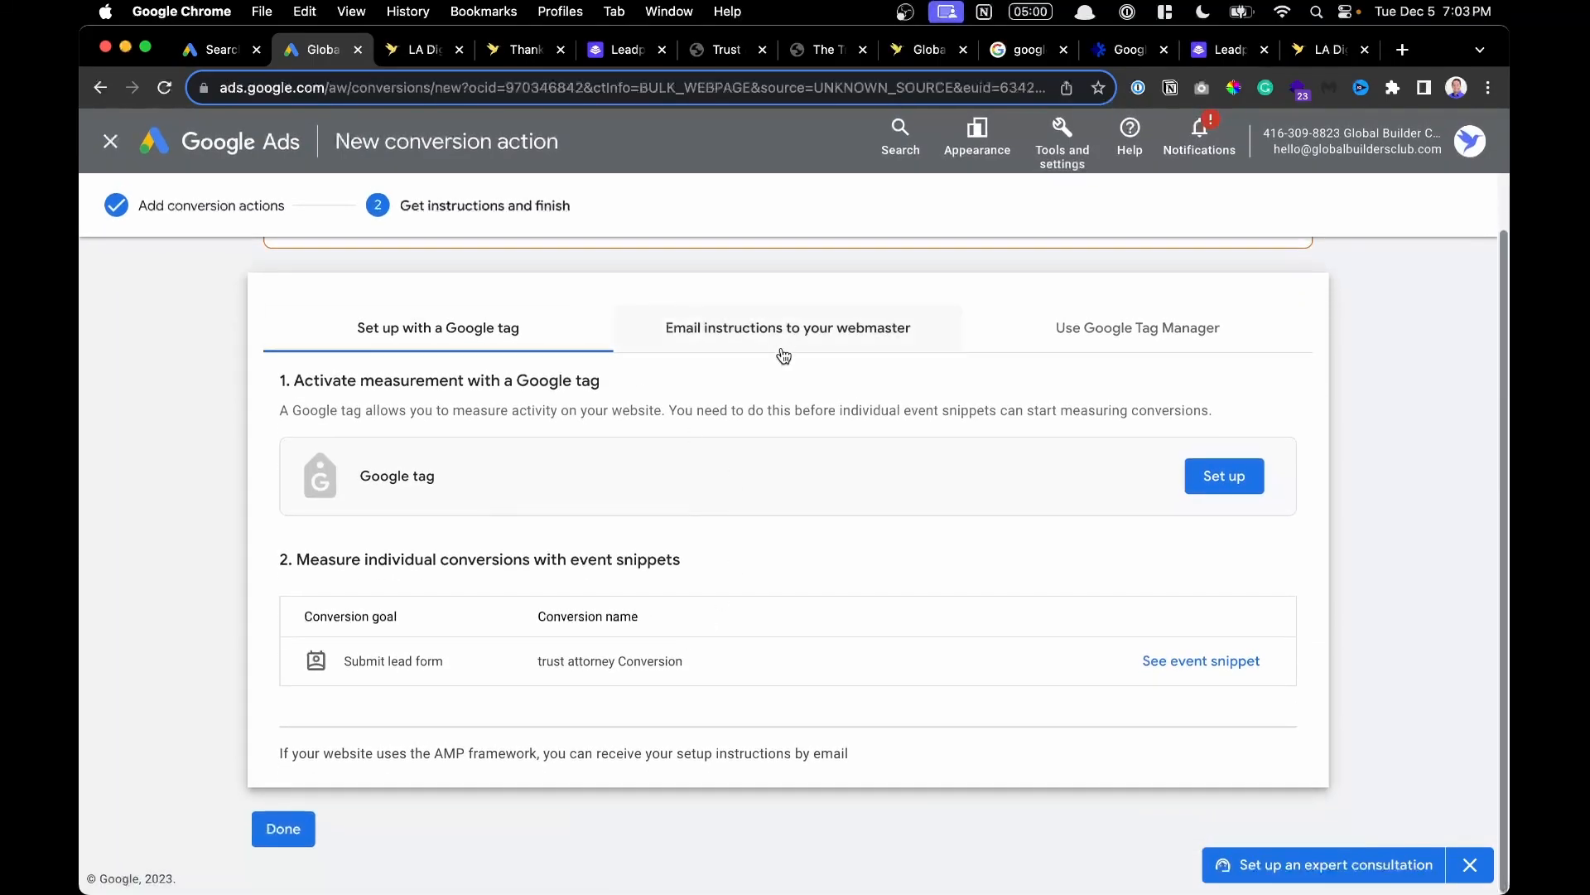
{"action": "left_click", "coordinate": [284, 831]}
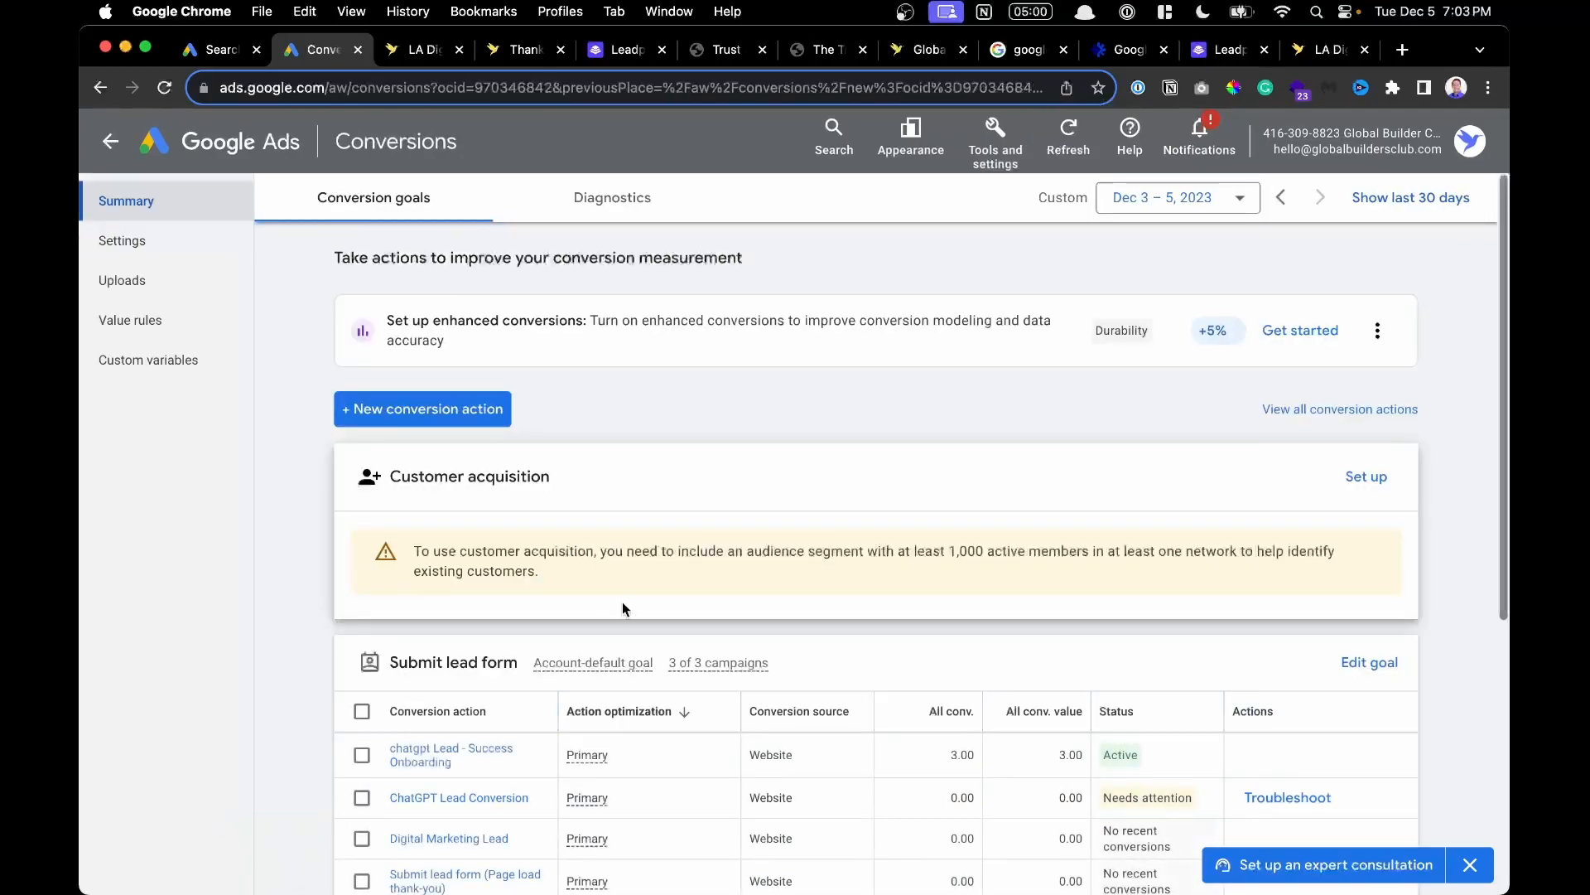
Examine the trust attorney Conversion entry and its status among the submit lead form conversion actions.
{"action": "scroll", "coordinate": [623, 602], "scroll_direction": "down", "scroll_amount": 5}
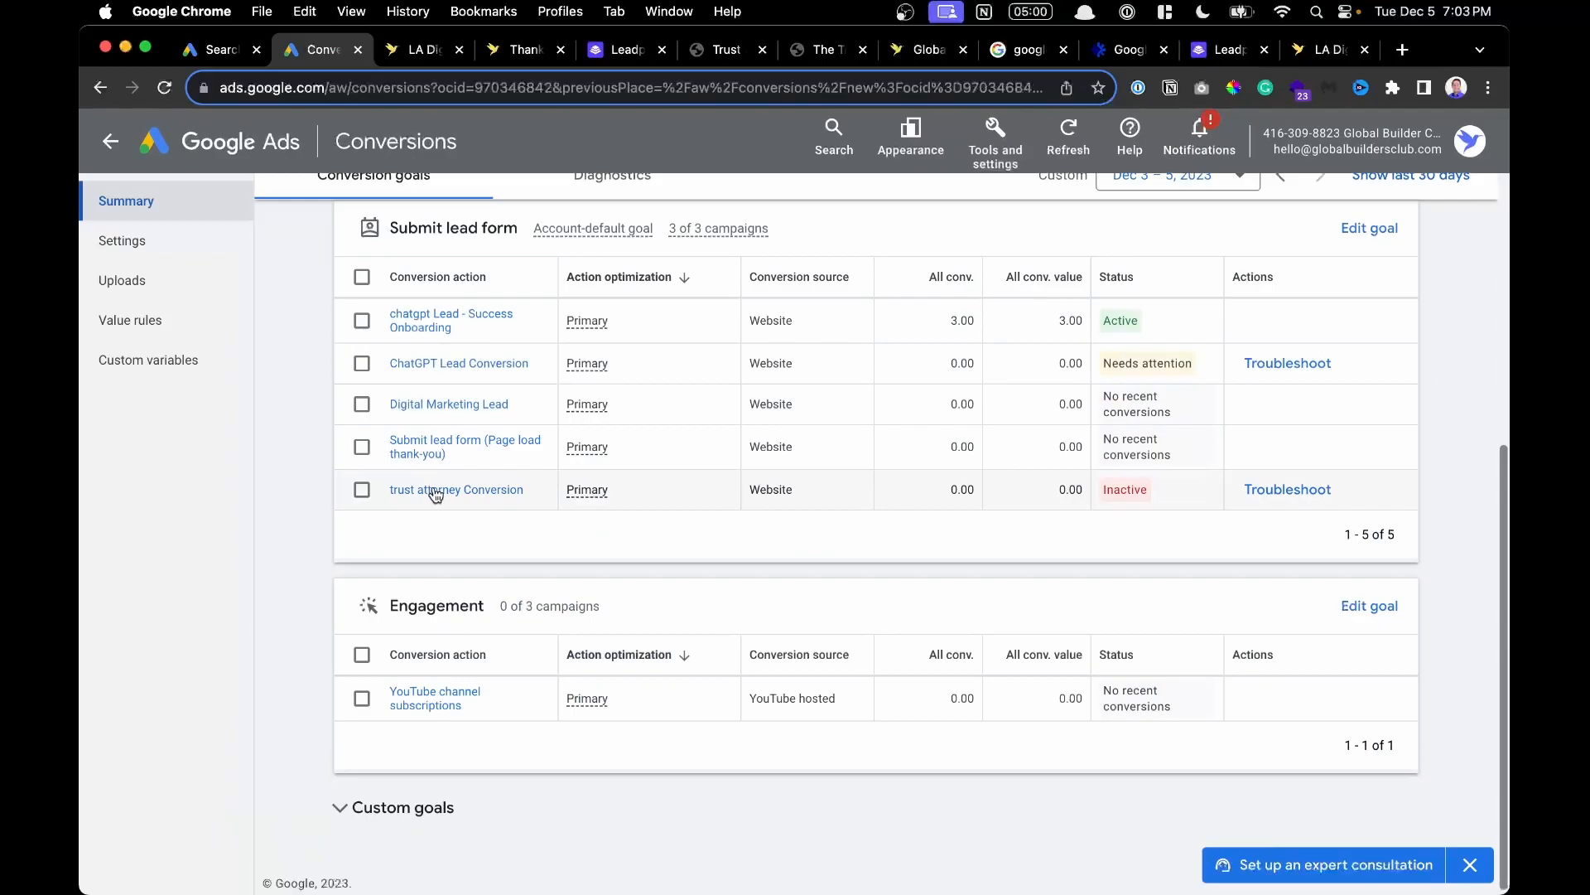
{"action": "scroll", "coordinate": [434, 489], "scroll_direction": "up", "scroll_amount": 5}
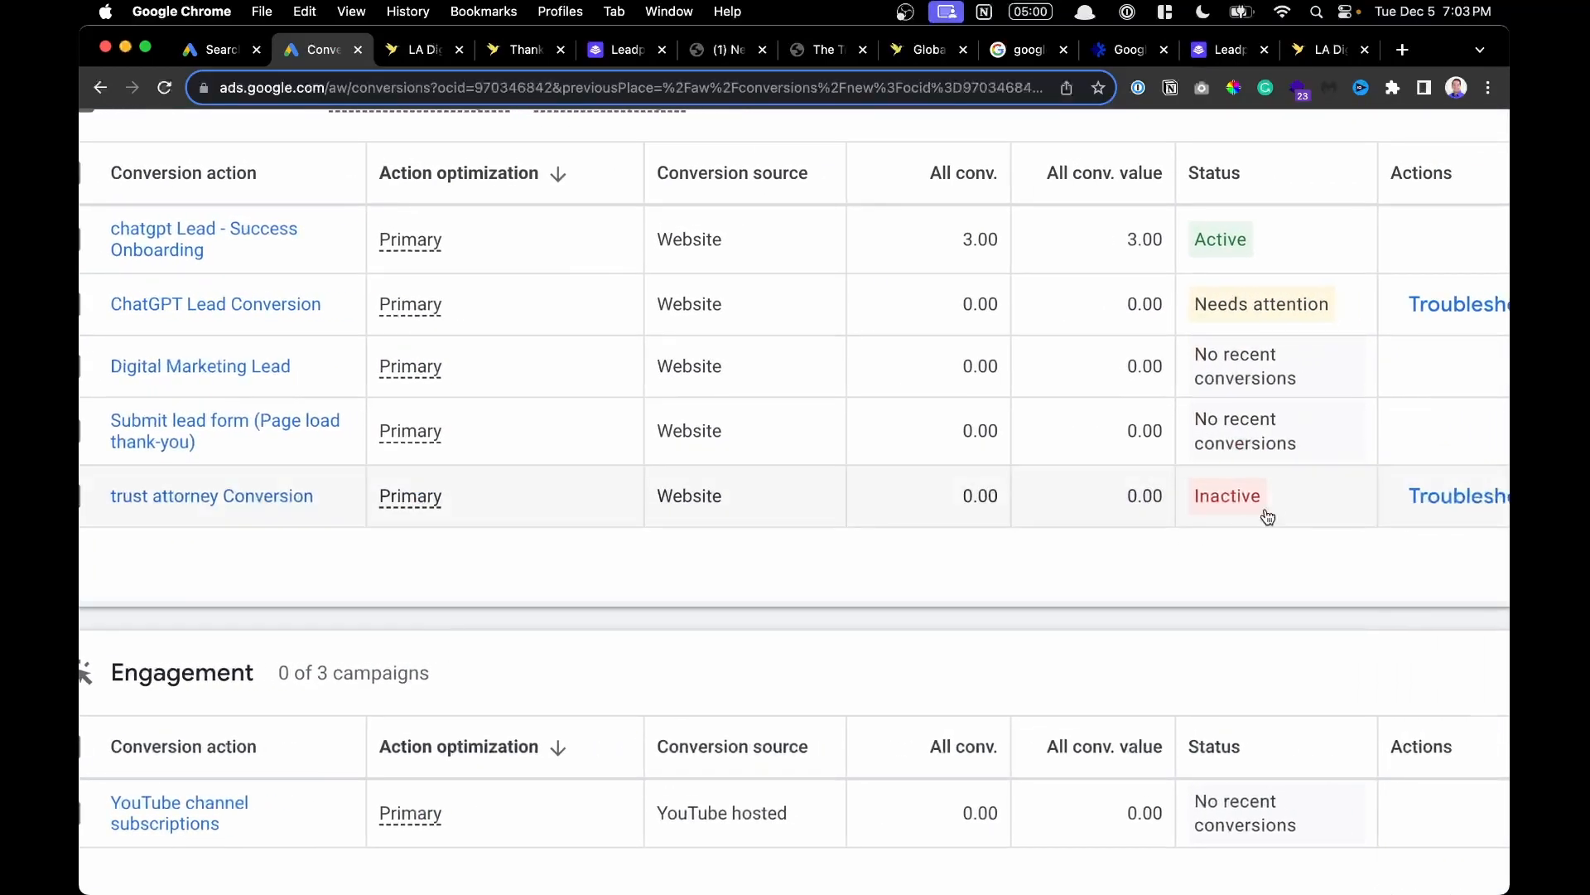
{"action": "mouse_move", "coordinate": [1255, 509]}
{"action": "scroll", "coordinate": [1255, 509], "scroll_direction": "down", "scroll_amount": 3}
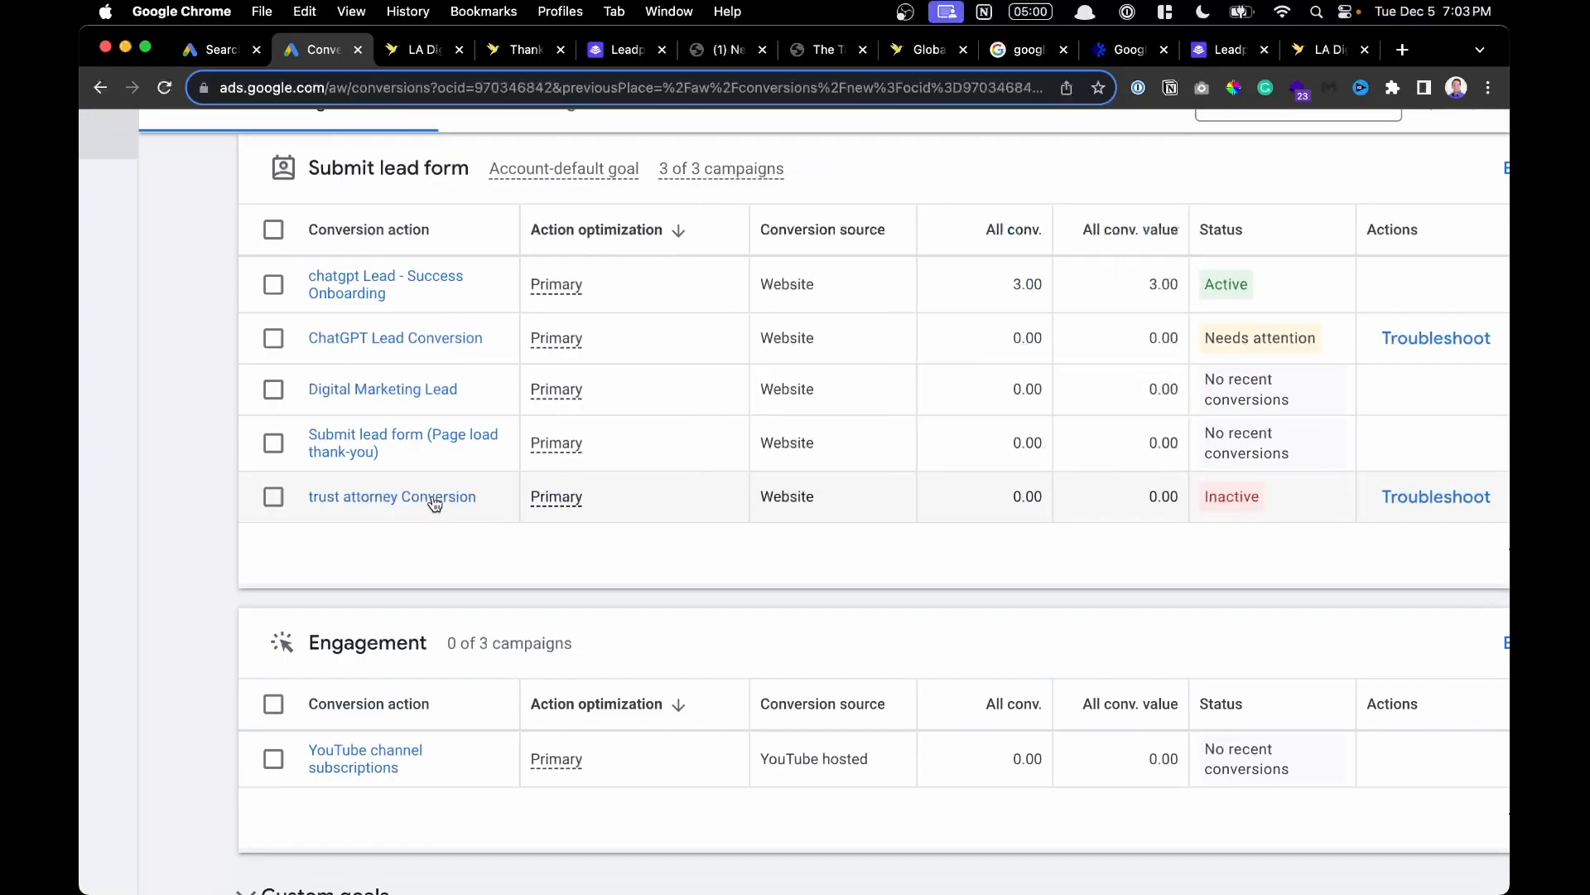
Open the trust attorney Conversion details and choose to install its tag yourself in the tag setup.
{"action": "left_click", "coordinate": [432, 497]}
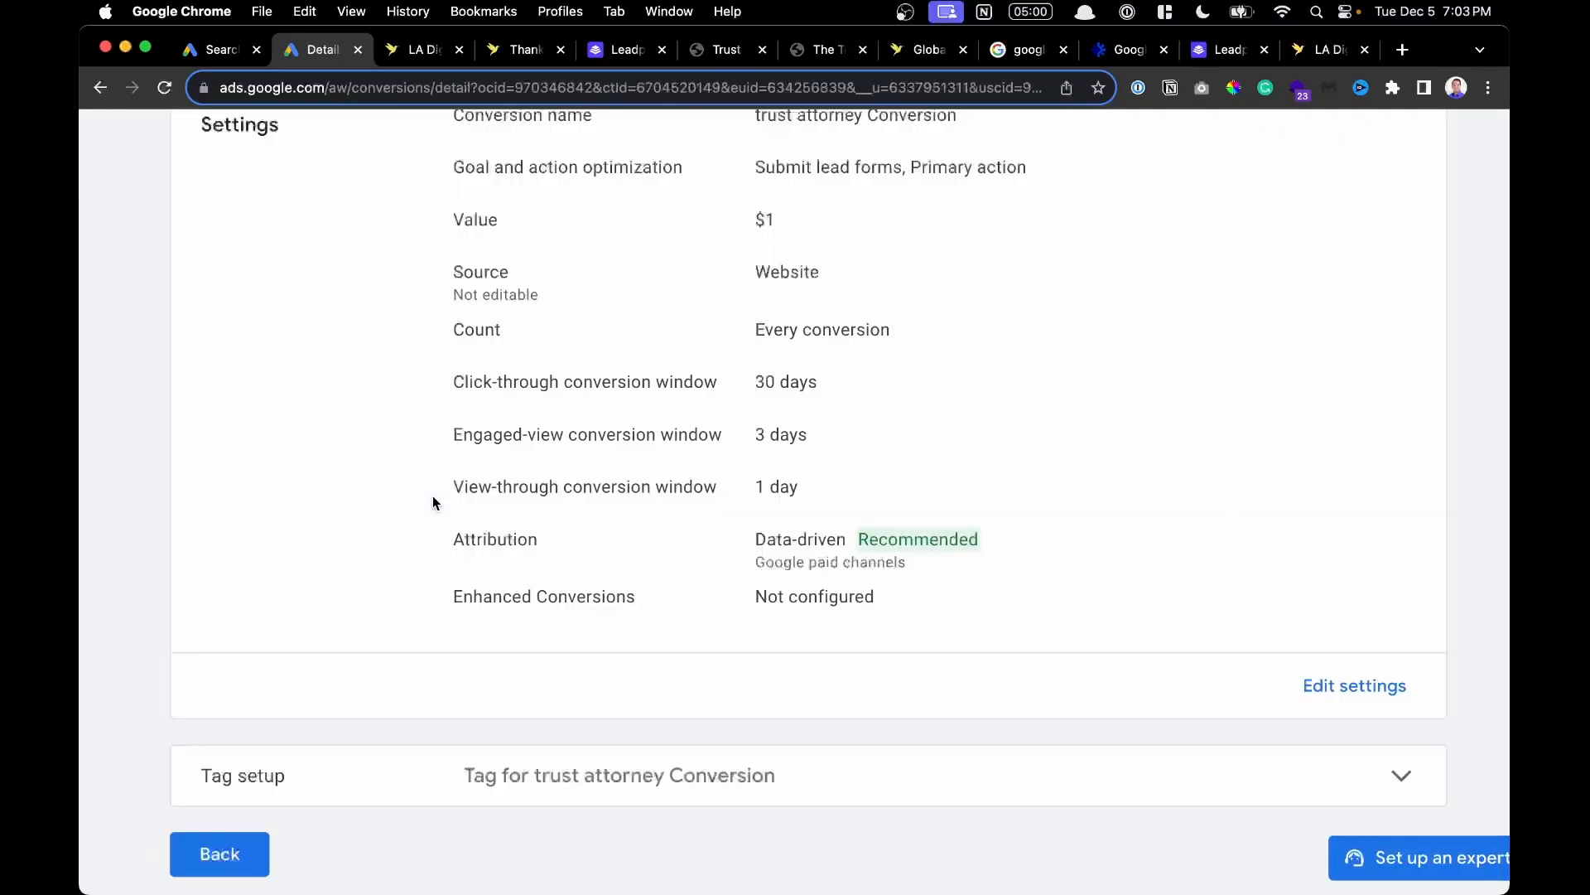
{"action": "scroll", "coordinate": [616, 760], "scroll_direction": "down", "scroll_amount": 3}
{"action": "scroll", "coordinate": [617, 761], "scroll_direction": "up", "scroll_amount": 4}
{"action": "left_click", "coordinate": [703, 671]}
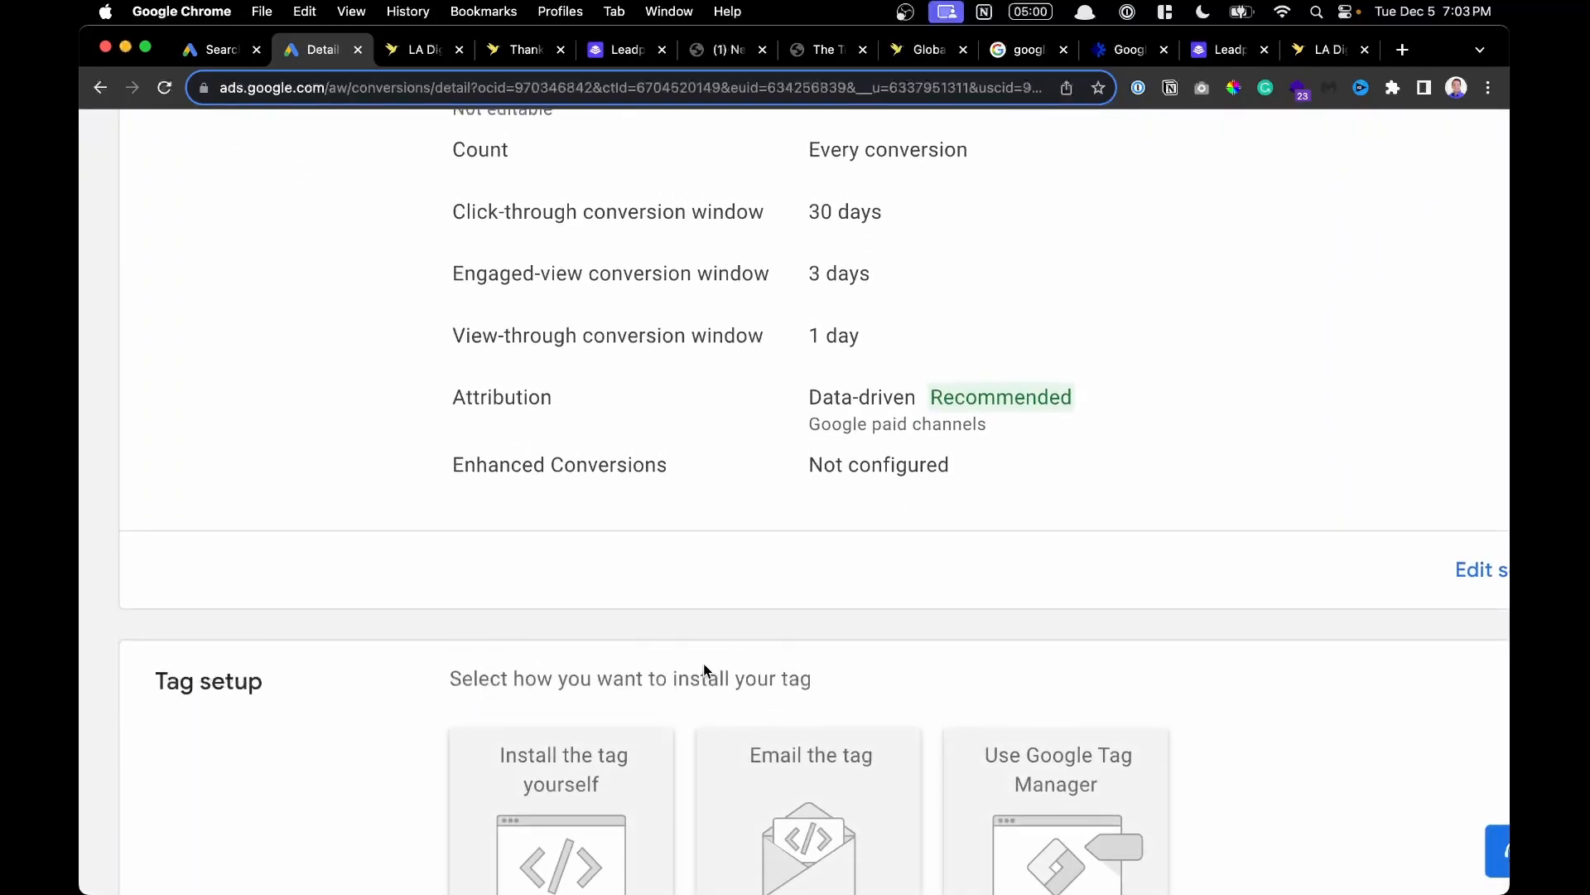
{"action": "scroll", "coordinate": [703, 667], "scroll_direction": "down", "scroll_amount": 2}
{"action": "scroll", "coordinate": [703, 670], "scroll_direction": "down", "scroll_amount": 2}
{"action": "left_click", "coordinate": [589, 735]}
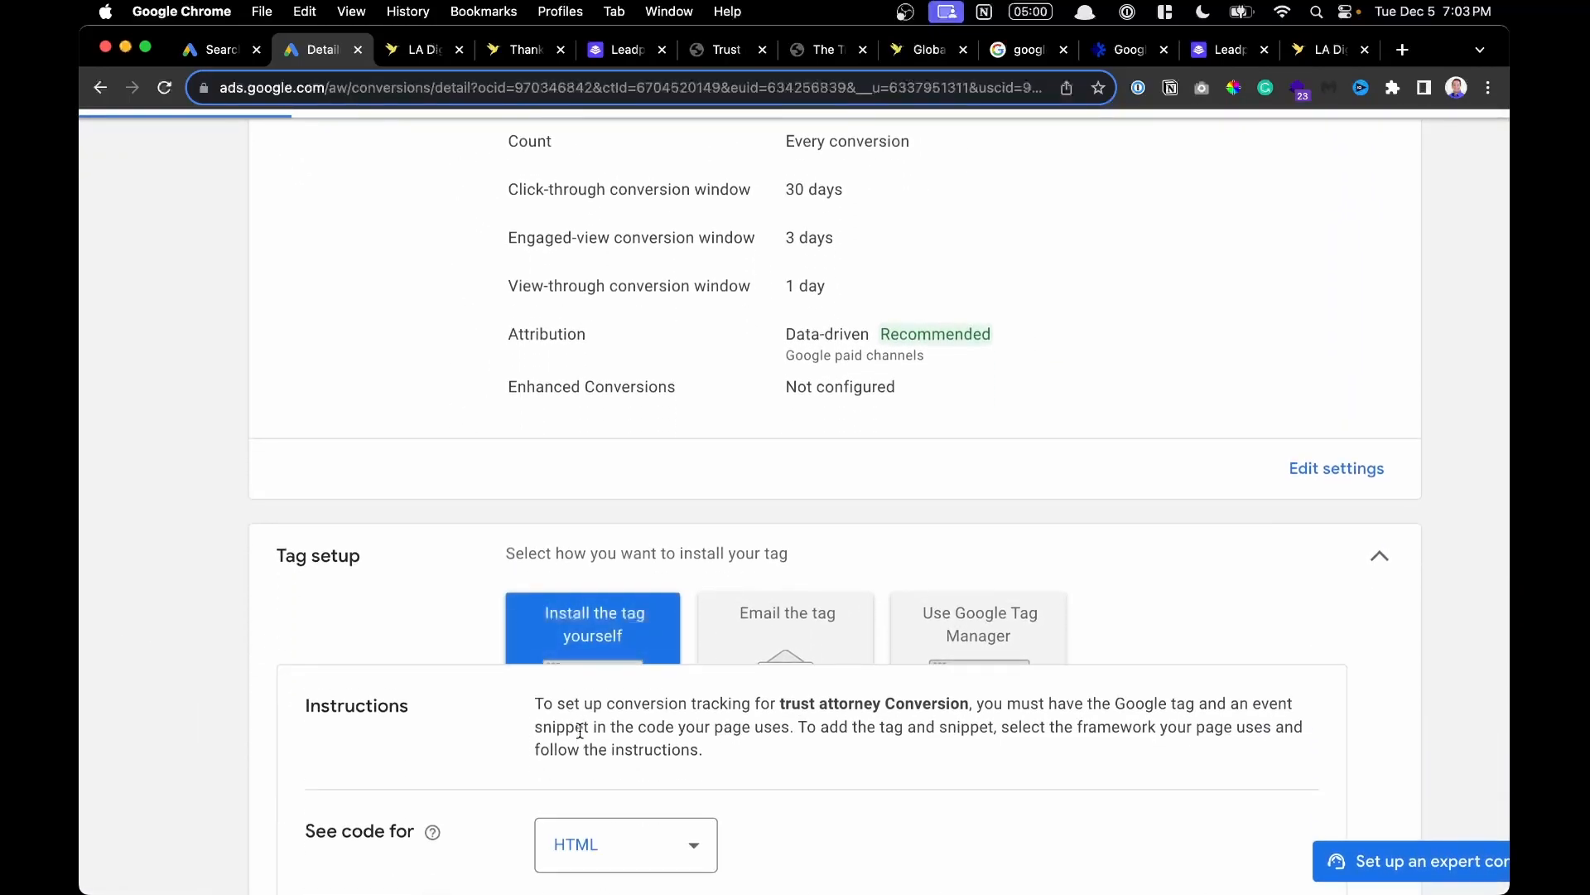
Examine the HTML Google tag and the page-load event snippet in the installation instructions.
{"action": "scroll", "coordinate": [579, 735], "scroll_direction": "down", "scroll_amount": 5}
{"action": "scroll", "coordinate": [582, 737], "scroll_direction": "down", "scroll_amount": 3}
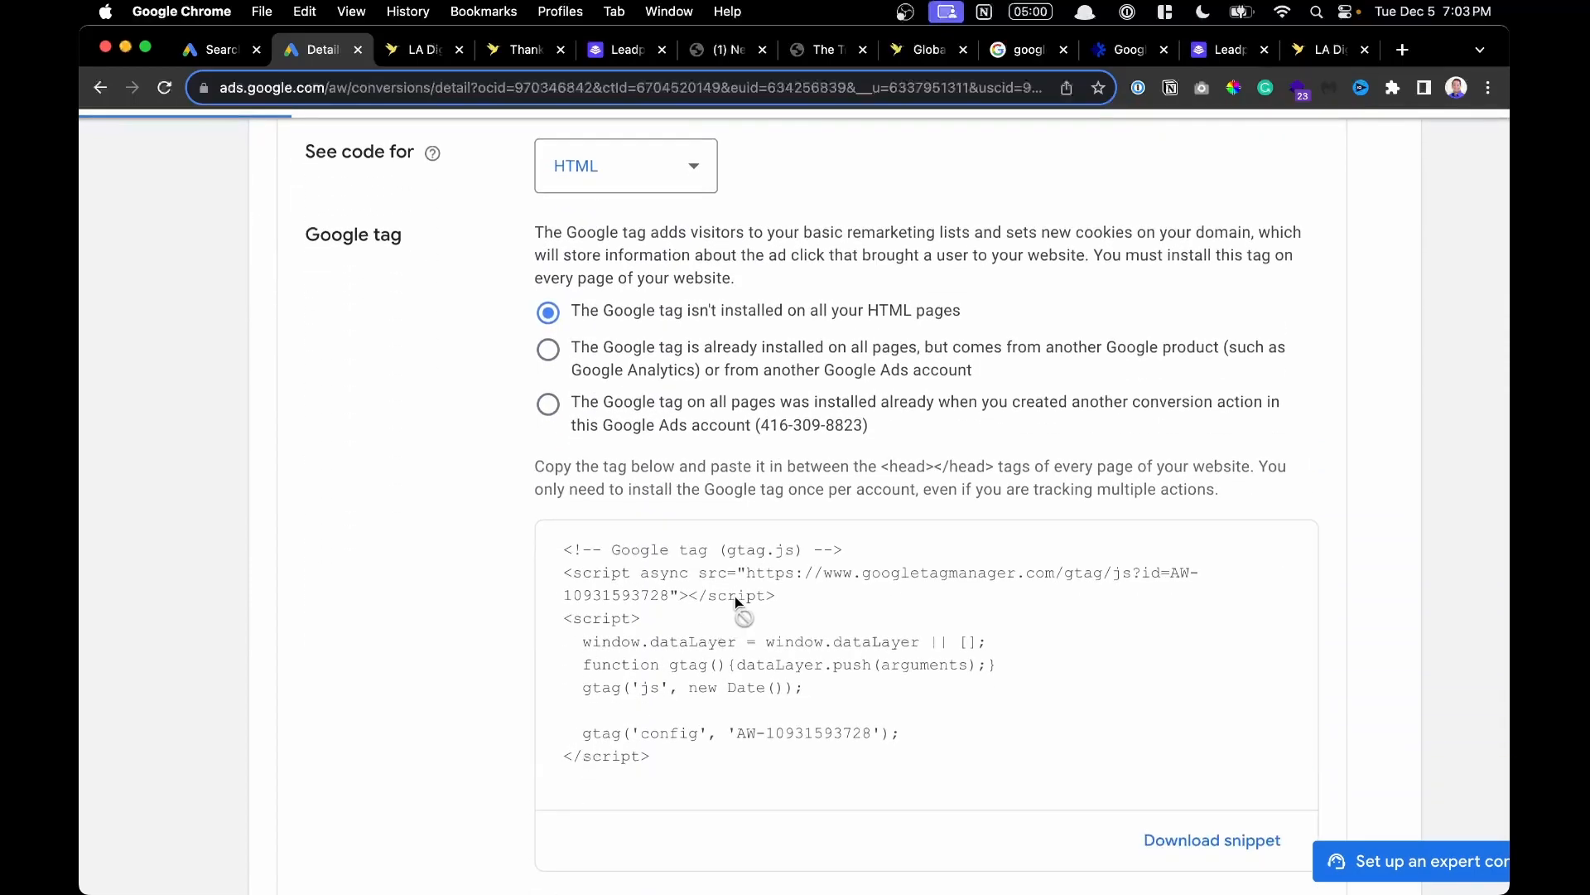
{"action": "scroll", "coordinate": [734, 595], "scroll_direction": "down", "scroll_amount": 2}
{"action": "scroll", "coordinate": [734, 595], "scroll_direction": "up", "scroll_amount": 2}
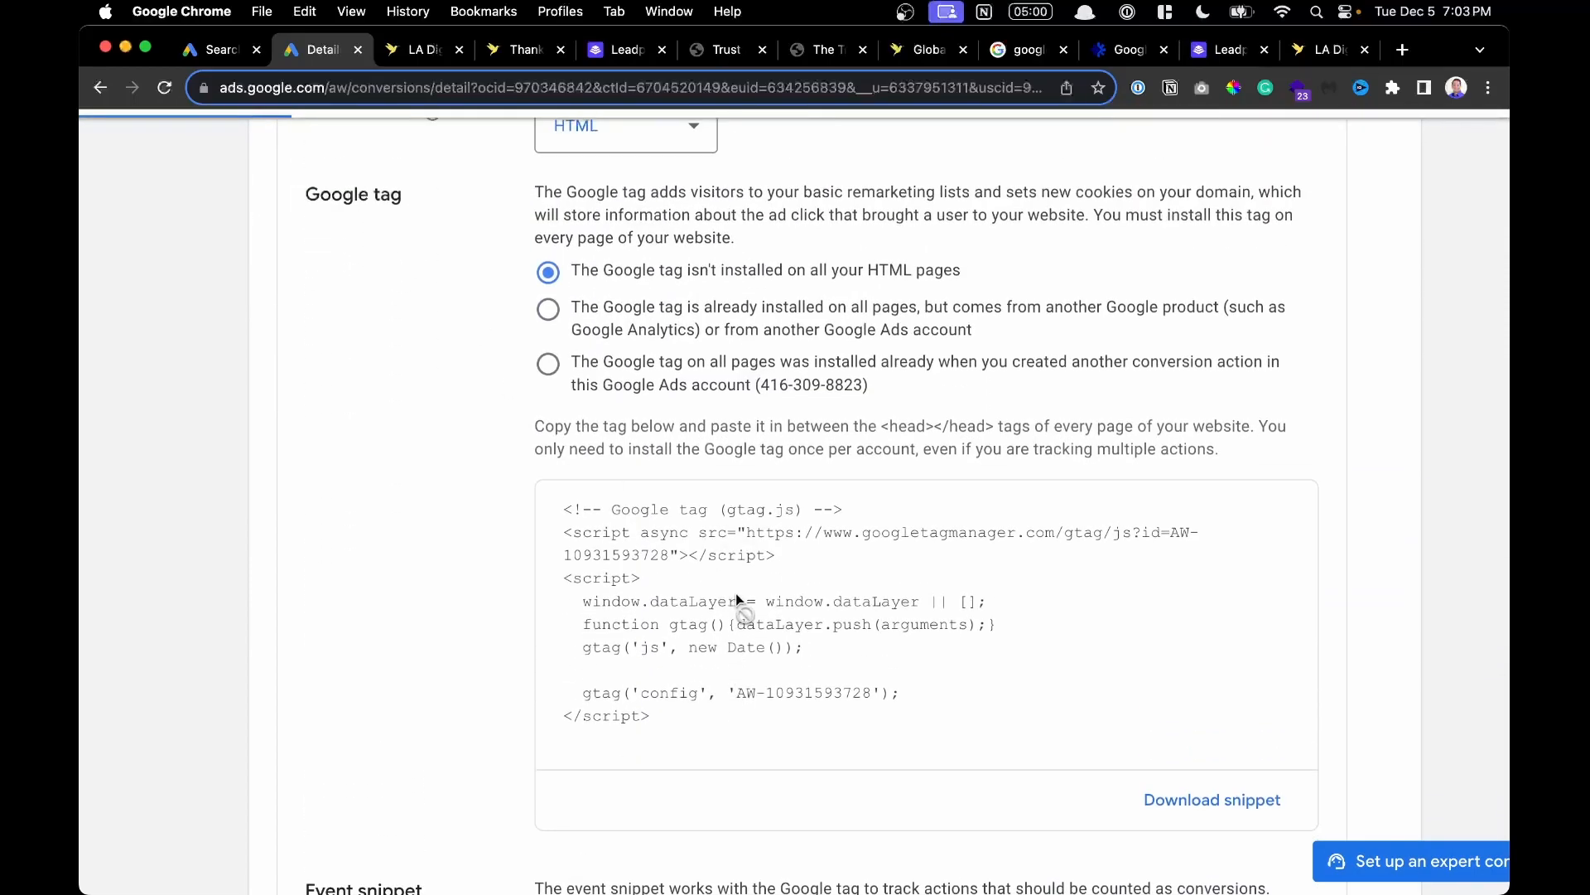
{"action": "scroll", "coordinate": [713, 571], "scroll_direction": "down", "scroll_amount": 1}
{"action": "left_click_drag", "start_coordinate": [663, 656], "coordinate": [550, 449]}
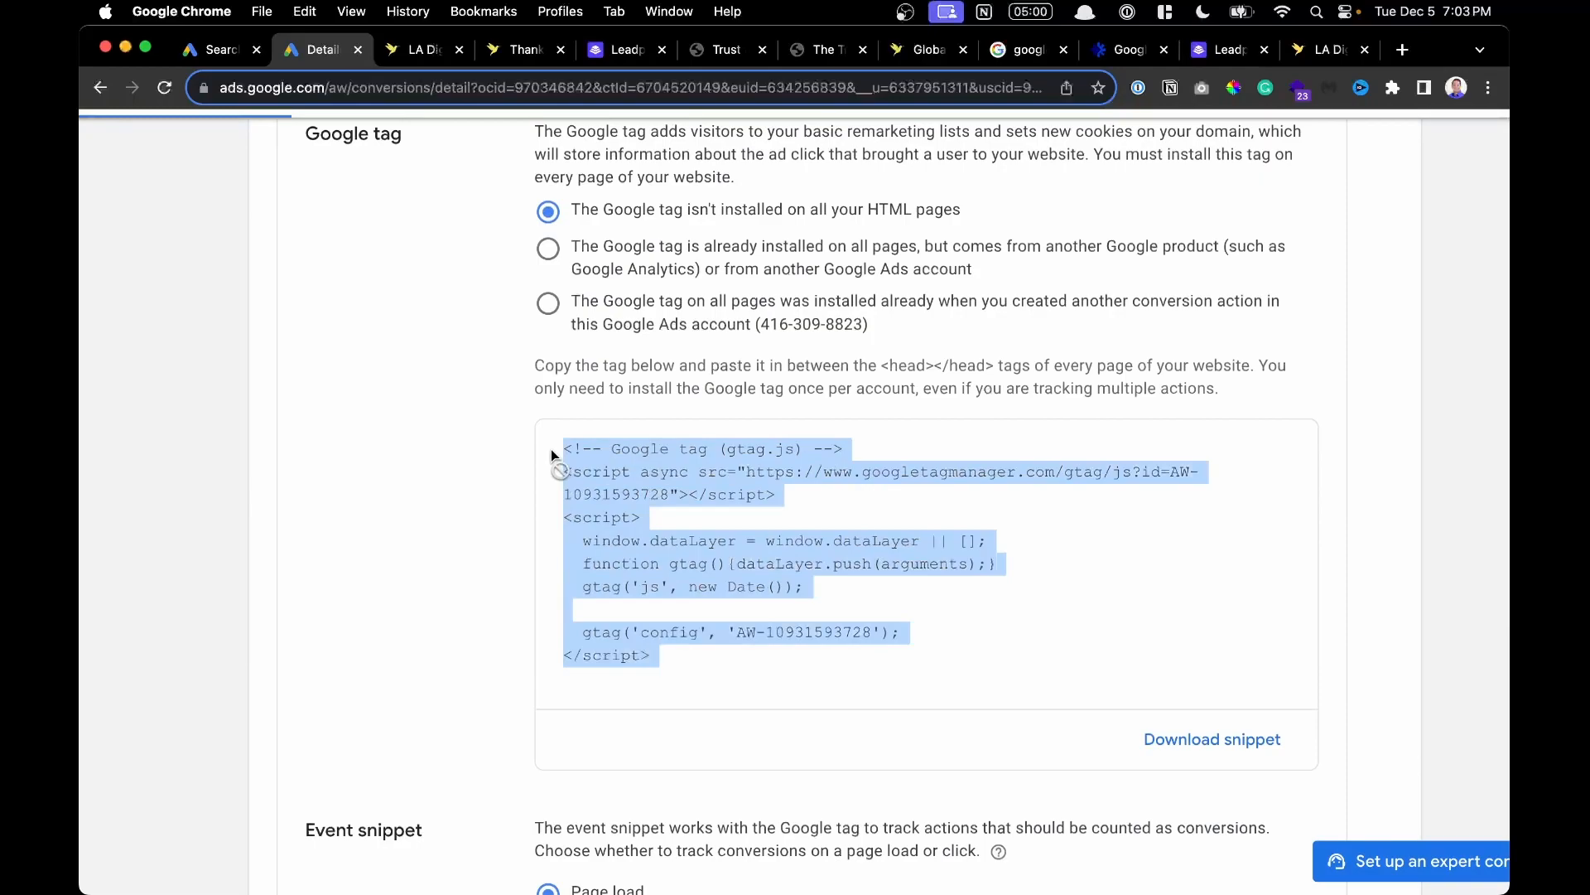
{"action": "scroll", "coordinate": [550, 449], "scroll_direction": "down", "scroll_amount": 5}
{"action": "left_click_drag", "start_coordinate": [656, 705], "coordinate": [548, 611]}
{"action": "scroll", "coordinate": [660, 276], "scroll_direction": "up", "scroll_amount": 3}
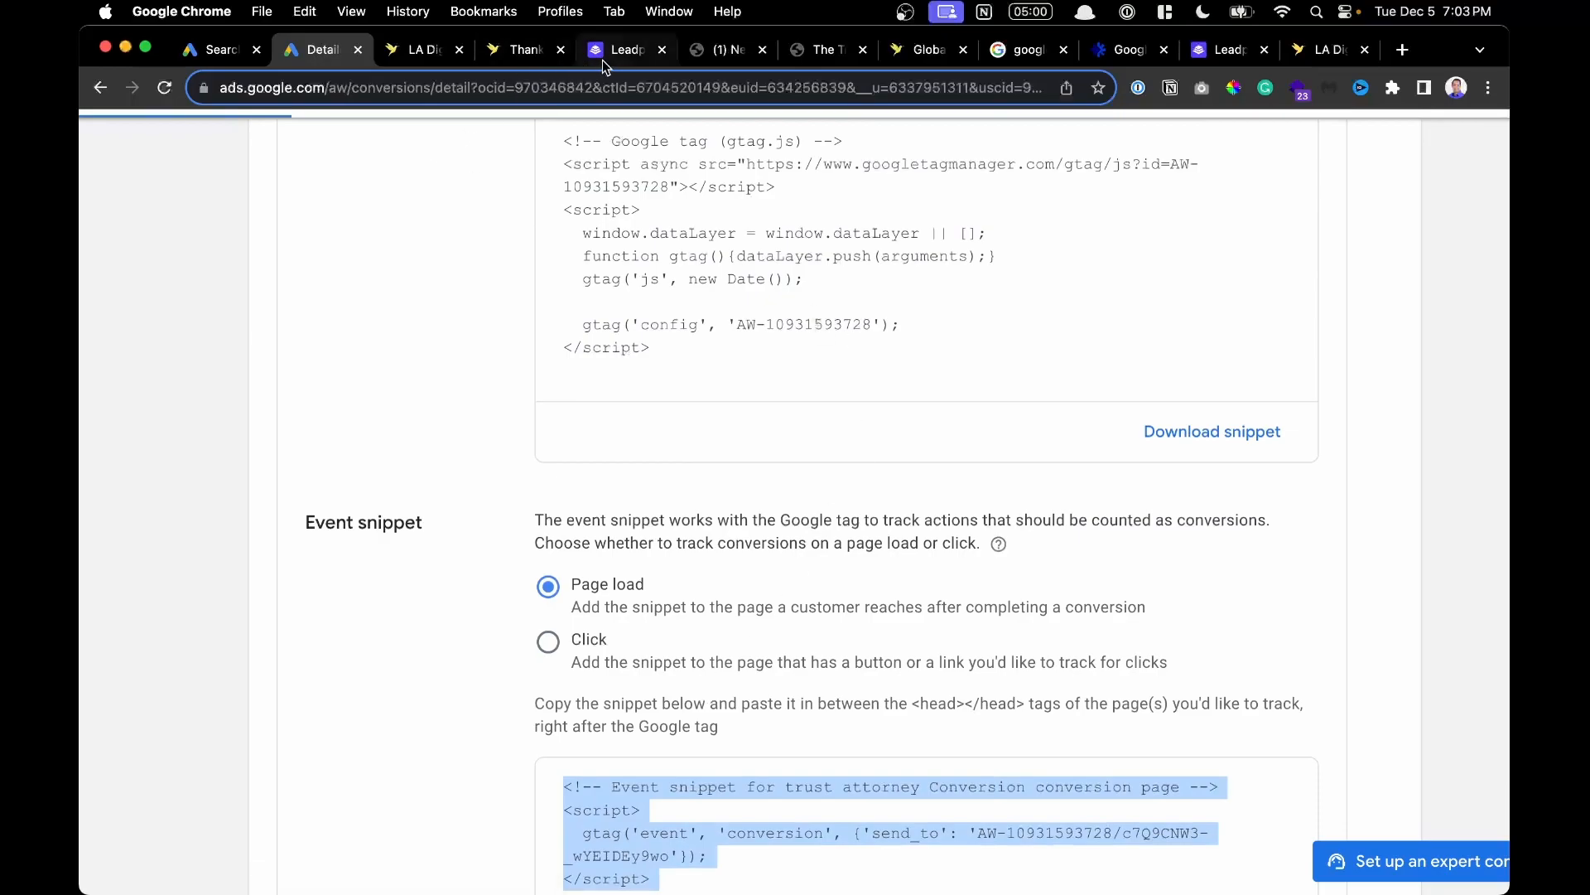
Switch to the 1.0 Thank You TEST page in Leadpages and open its analytics page settings at the head section tracking code.
{"action": "left_click", "coordinate": [598, 52]}
{"action": "left_click_drag", "start_coordinate": [583, 51], "coordinate": [414, 50]}
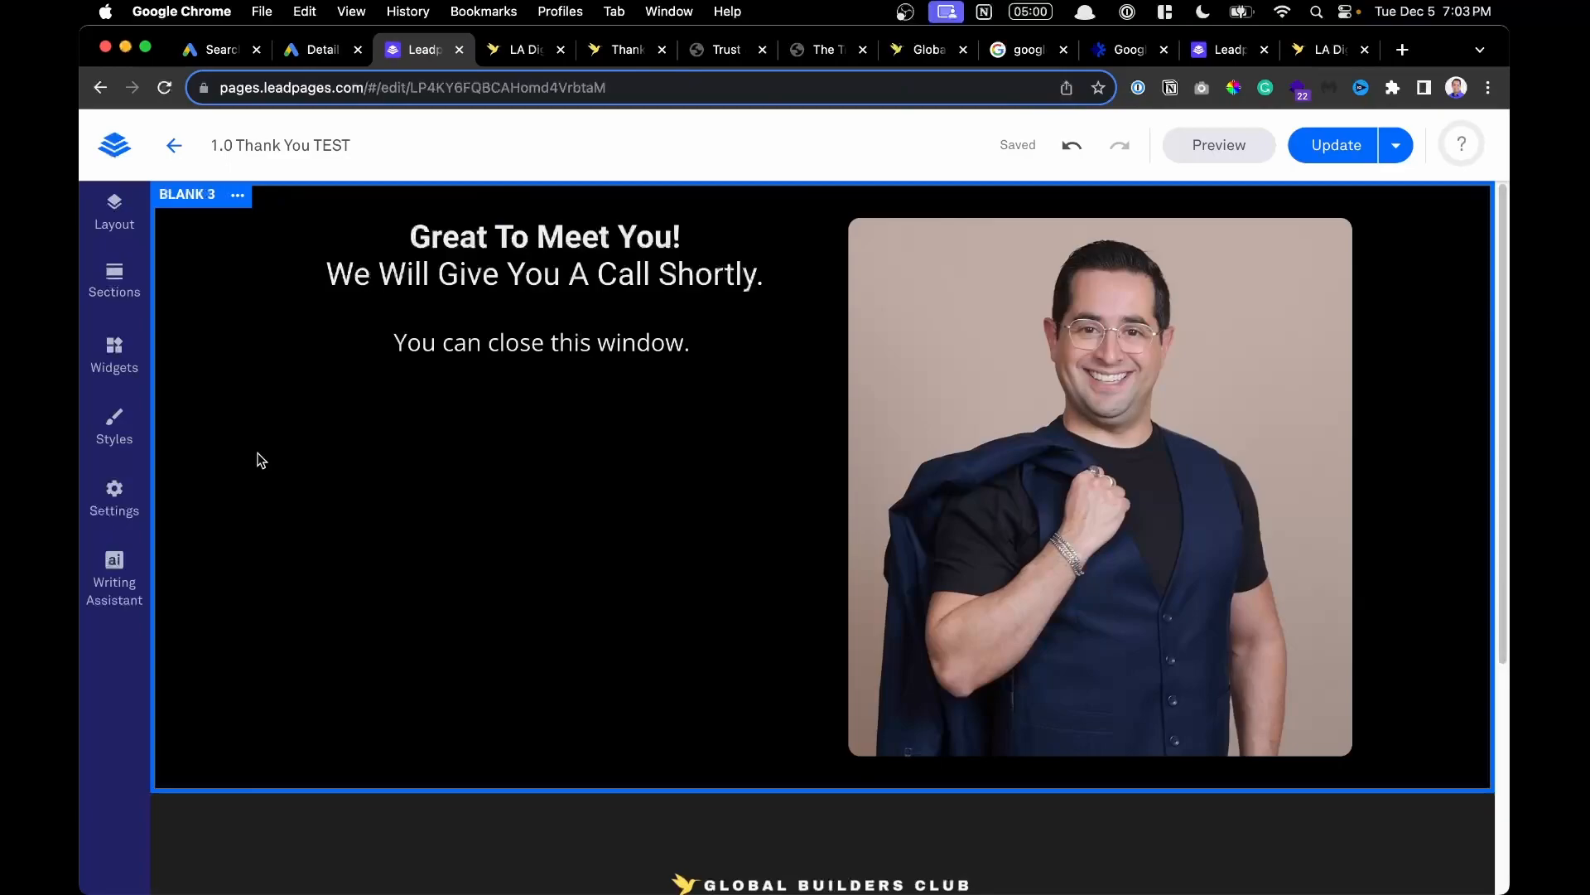
{"action": "left_click", "coordinate": [106, 504]}
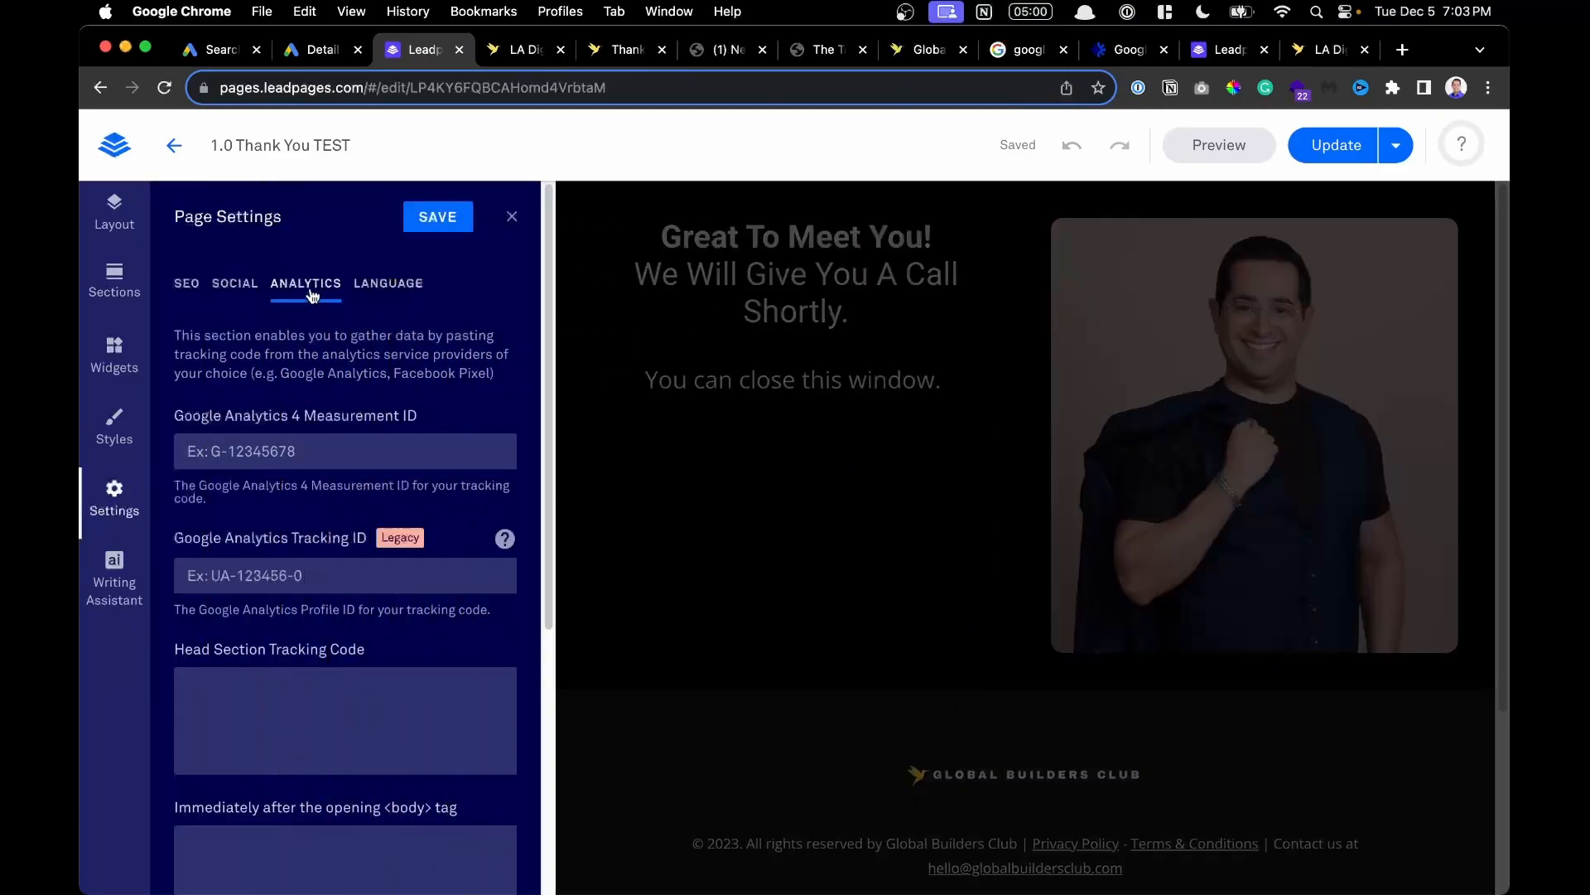
{"action": "scroll", "coordinate": [299, 514], "scroll_direction": "down", "scroll_amount": 3}
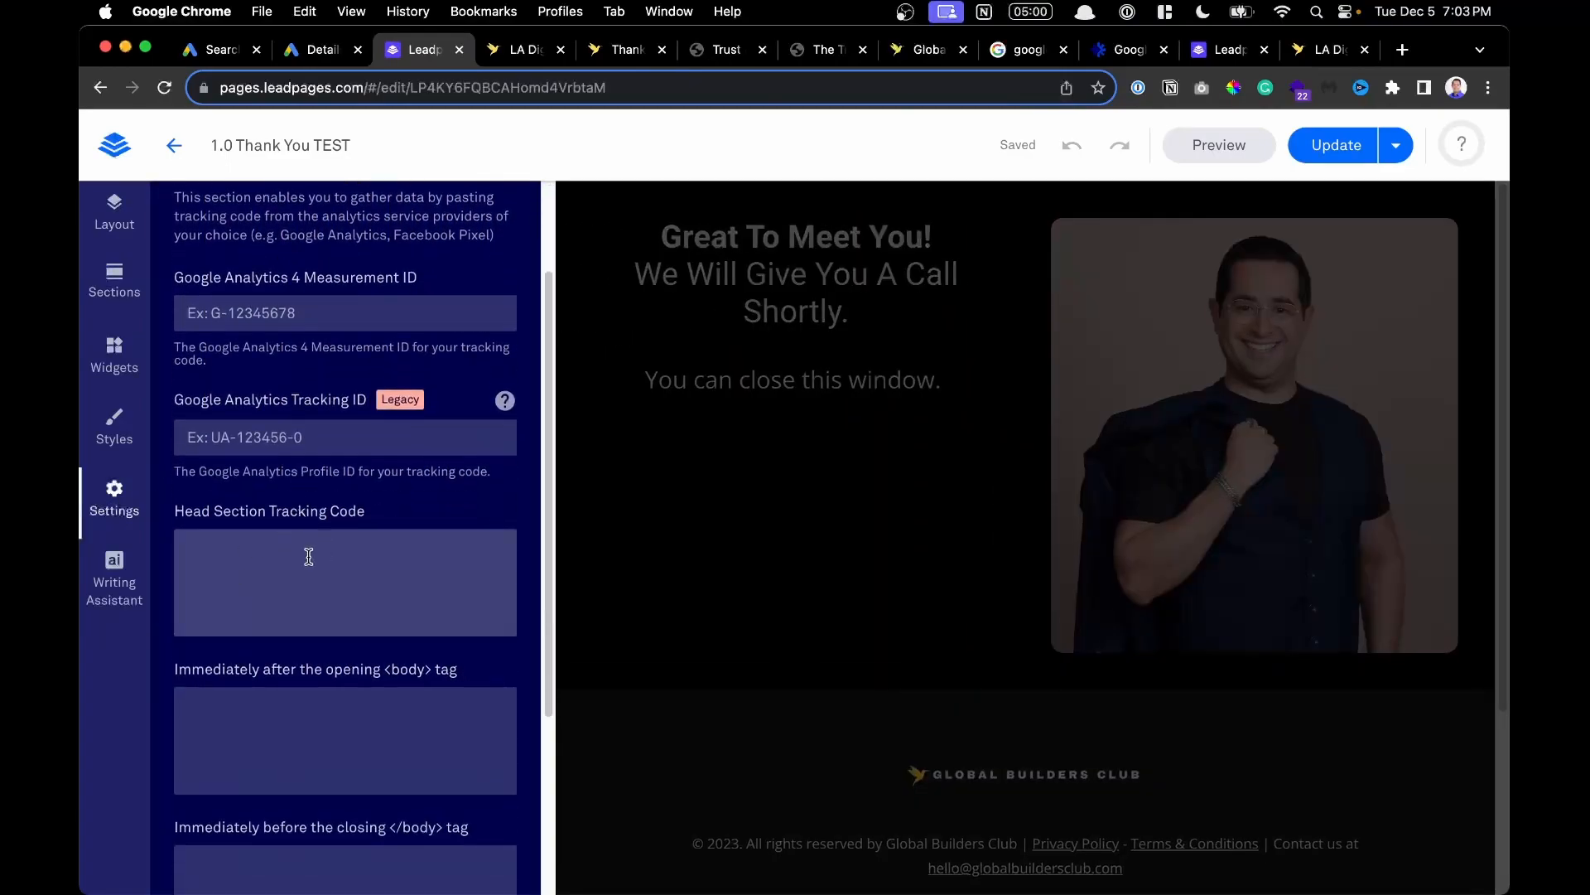
{"action": "scroll", "coordinate": [224, 574], "scroll_direction": "up", "scroll_amount": 5}
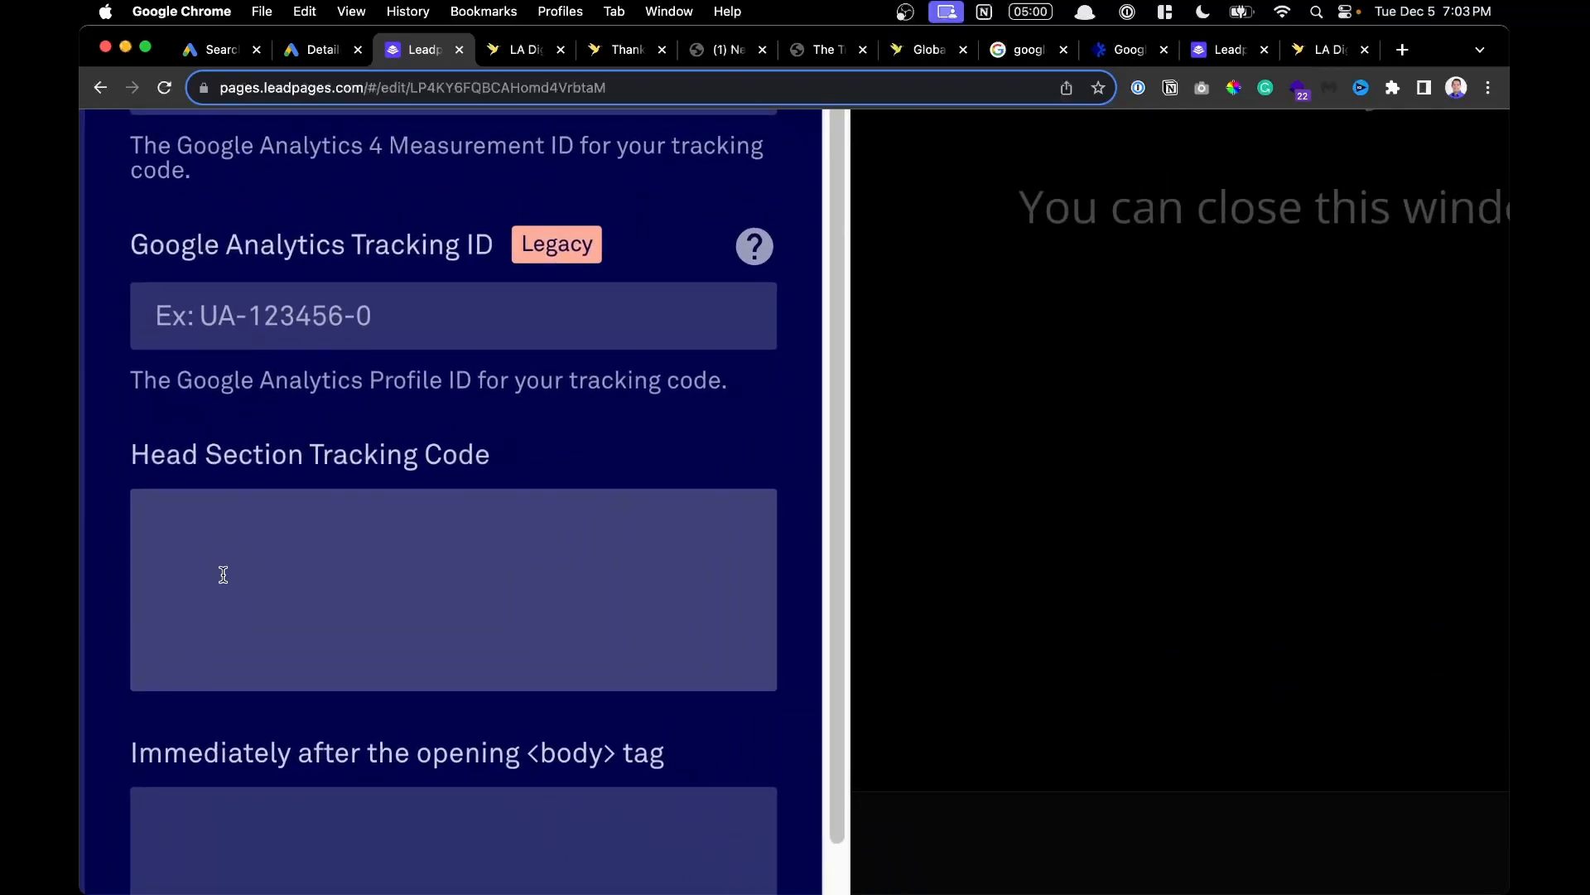
Copy the Google tag code from Google Ads into the thank-you page's Head Section Tracking Code in Leadpages.
{"action": "left_click", "coordinate": [318, 49]}
{"action": "scroll", "coordinate": [699, 630], "scroll_direction": "up", "scroll_amount": 2}
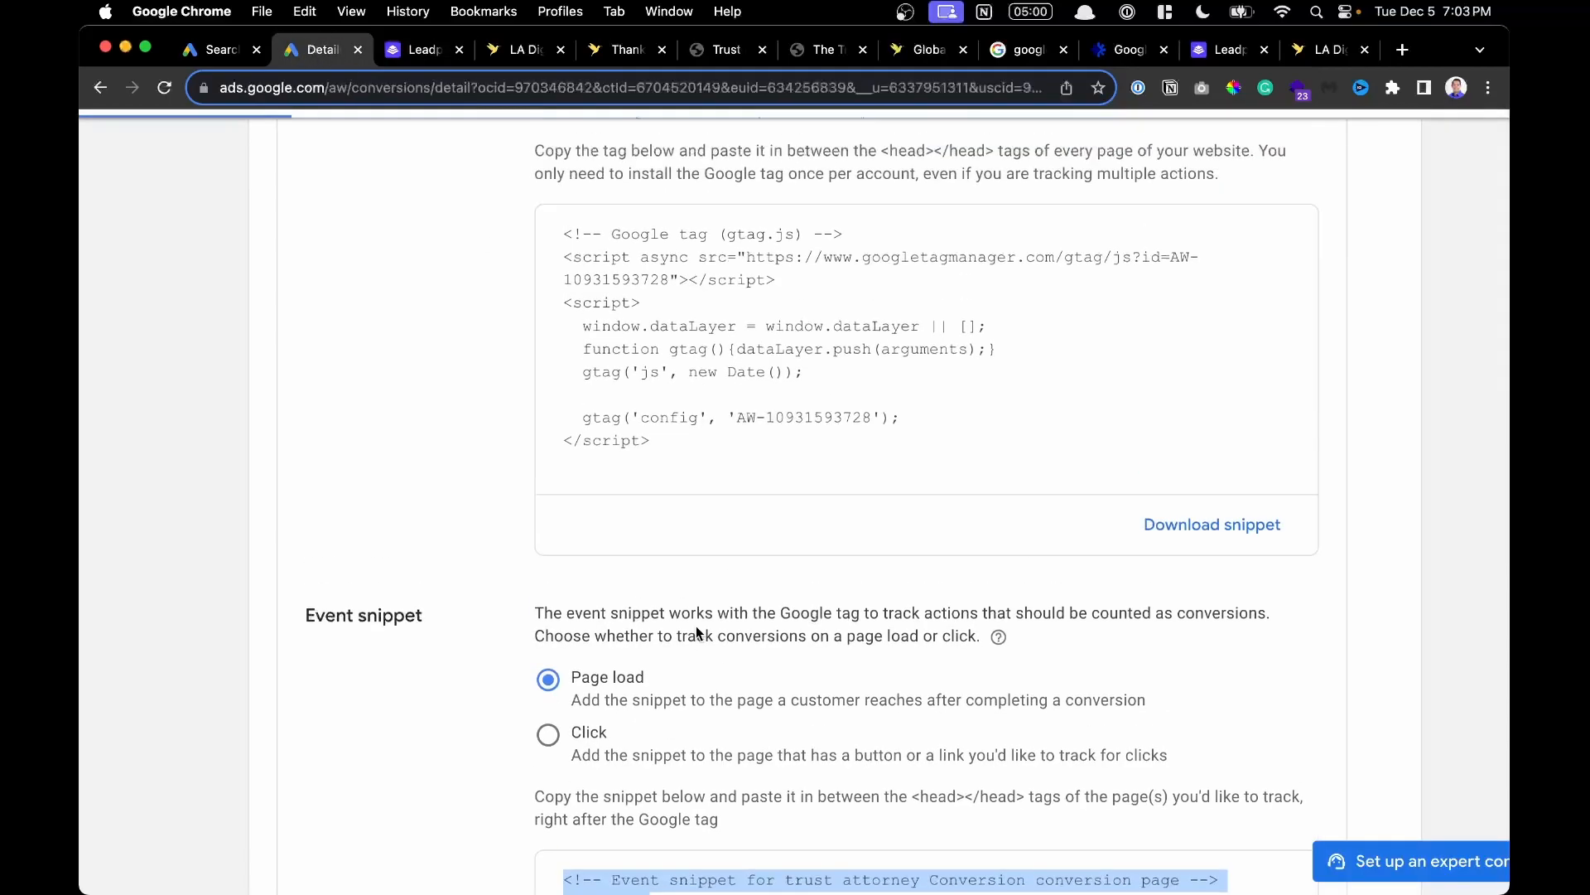
{"action": "left_click_drag", "start_coordinate": [634, 530], "coordinate": [549, 341]}
{"action": "key", "text": "super+c"}
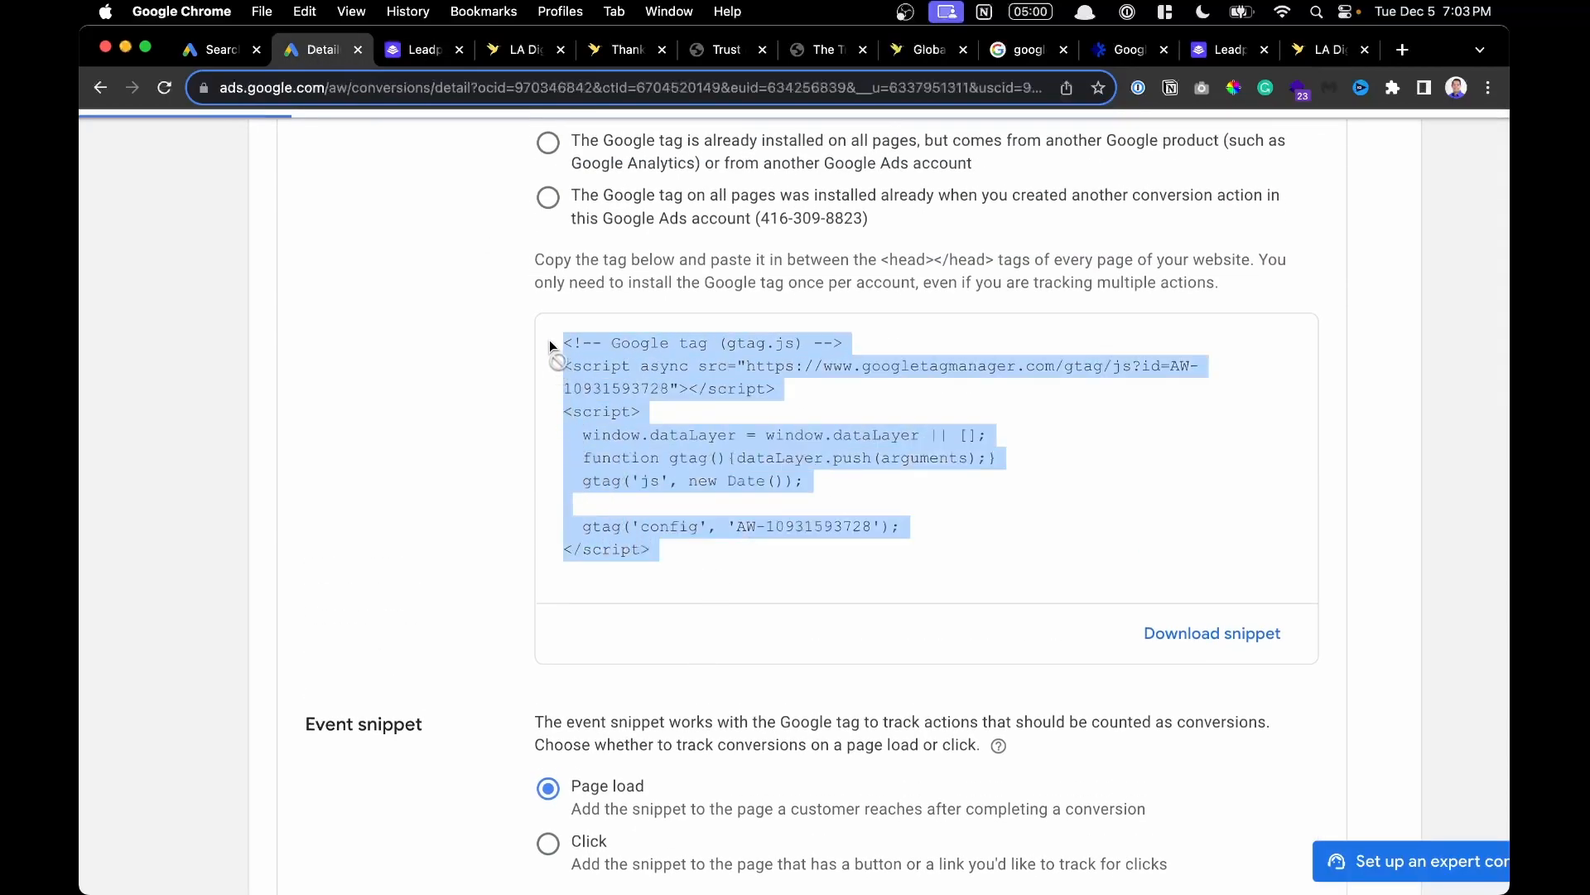
{"action": "left_click", "coordinate": [420, 51]}
{"action": "left_click", "coordinate": [405, 543]}
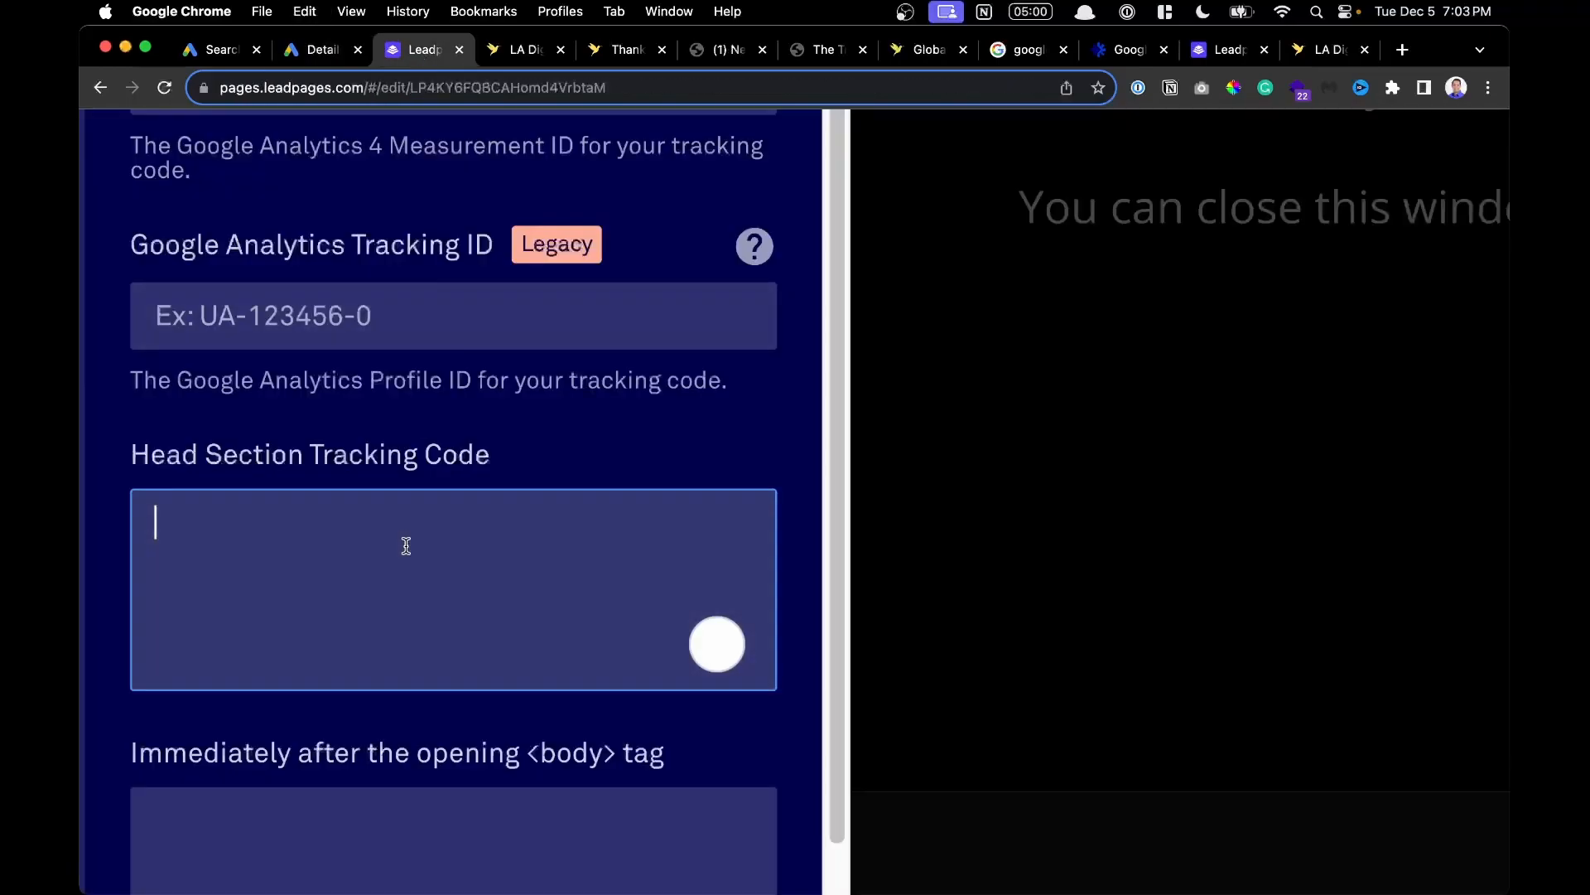
{"action": "key", "text": "super+v"}
{"action": "scroll", "coordinate": [452, 590], "scroll_direction": "up", "scroll_amount": 5}
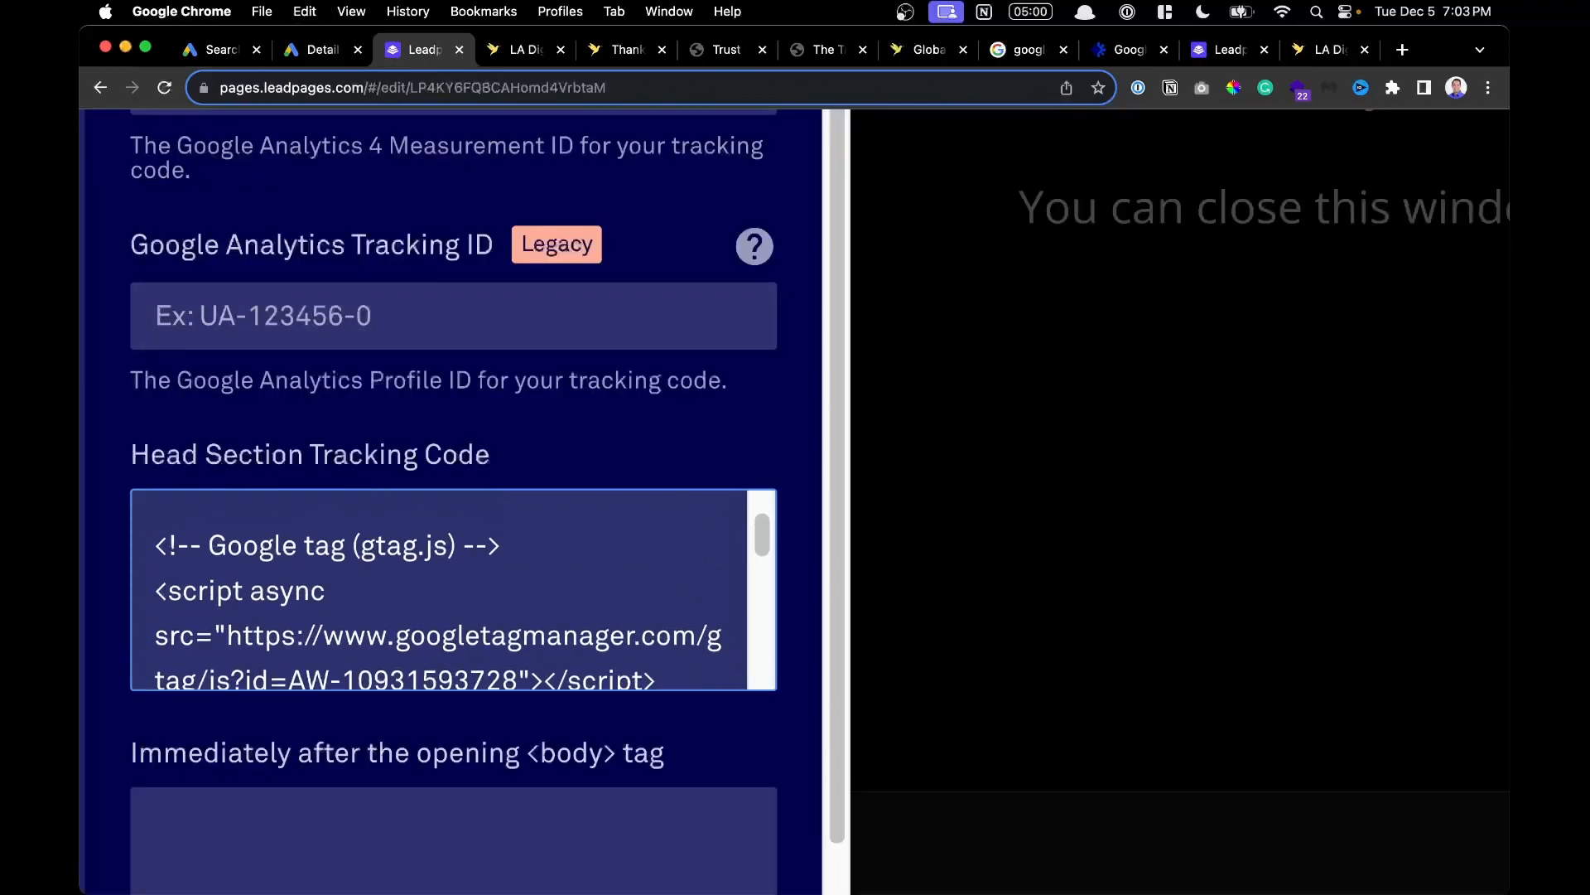
Add the trust attorney Conversion event snippet from Google Ads to the Leadpages Head Section Tracking Code, above the Google tag.
{"action": "left_click", "coordinate": [323, 51]}
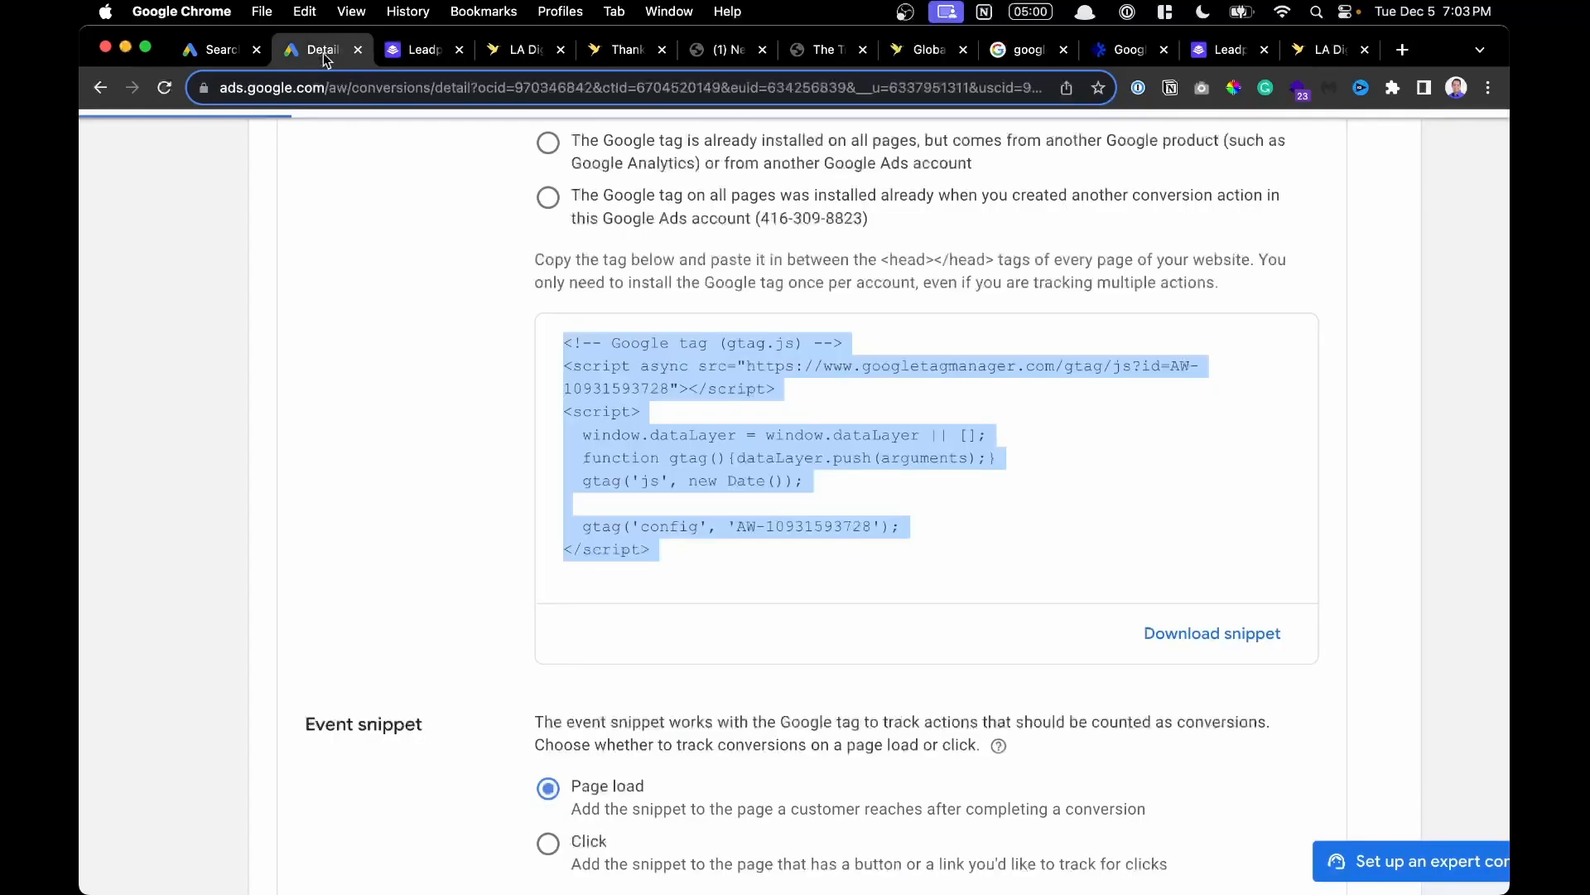
{"action": "scroll", "coordinate": [660, 547], "scroll_direction": "down", "scroll_amount": 5}
{"action": "left_click_drag", "start_coordinate": [666, 737], "coordinate": [512, 629]}
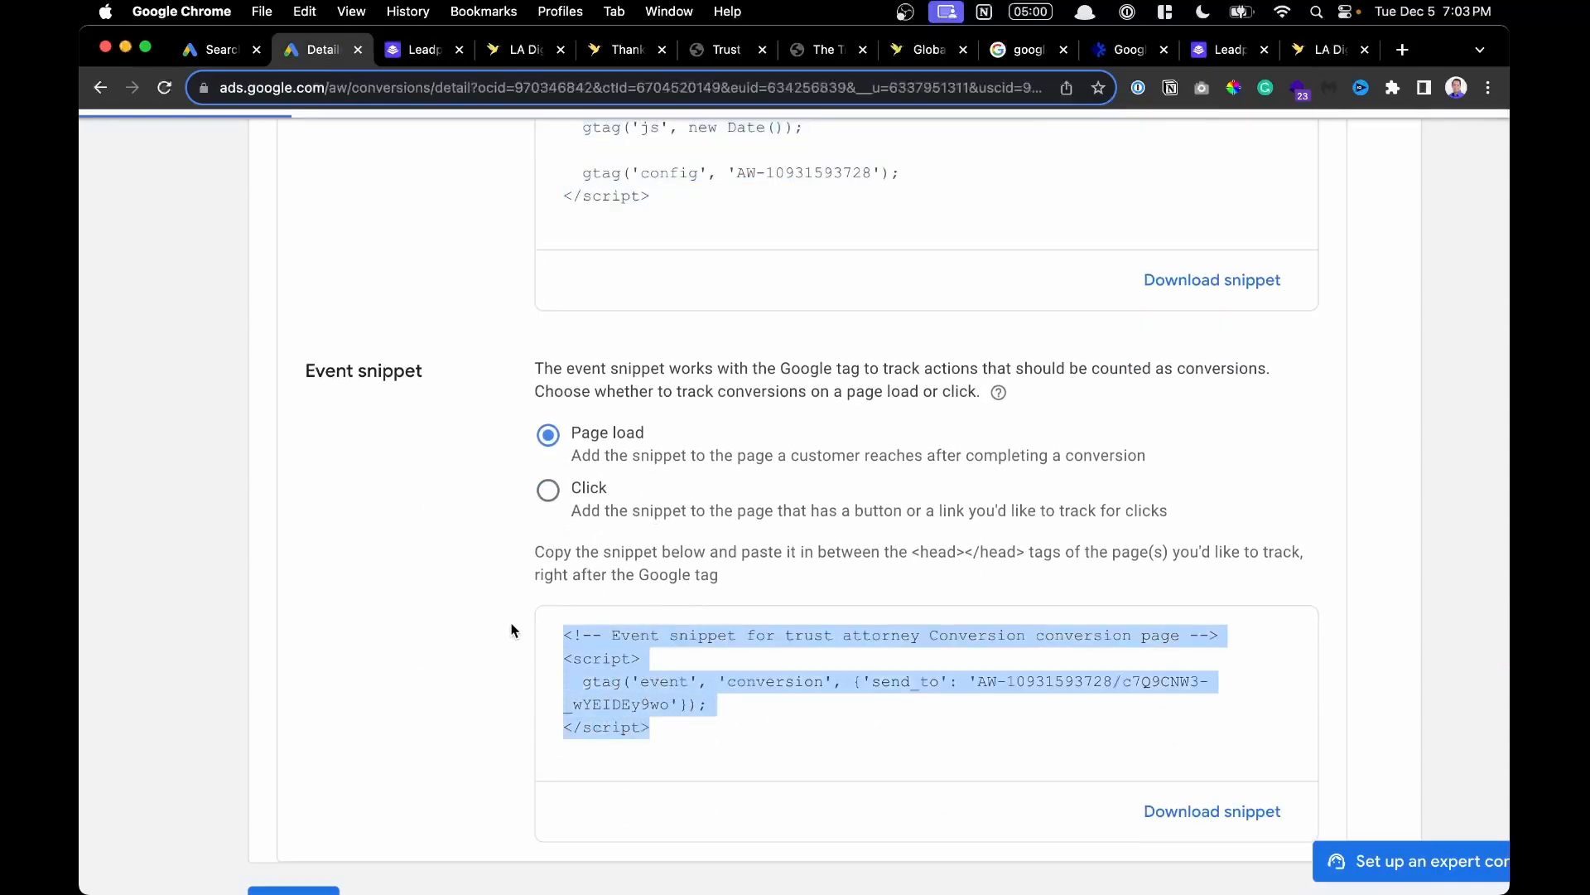
{"action": "left_click", "coordinate": [424, 50]}
{"action": "key", "text": "super+v"}
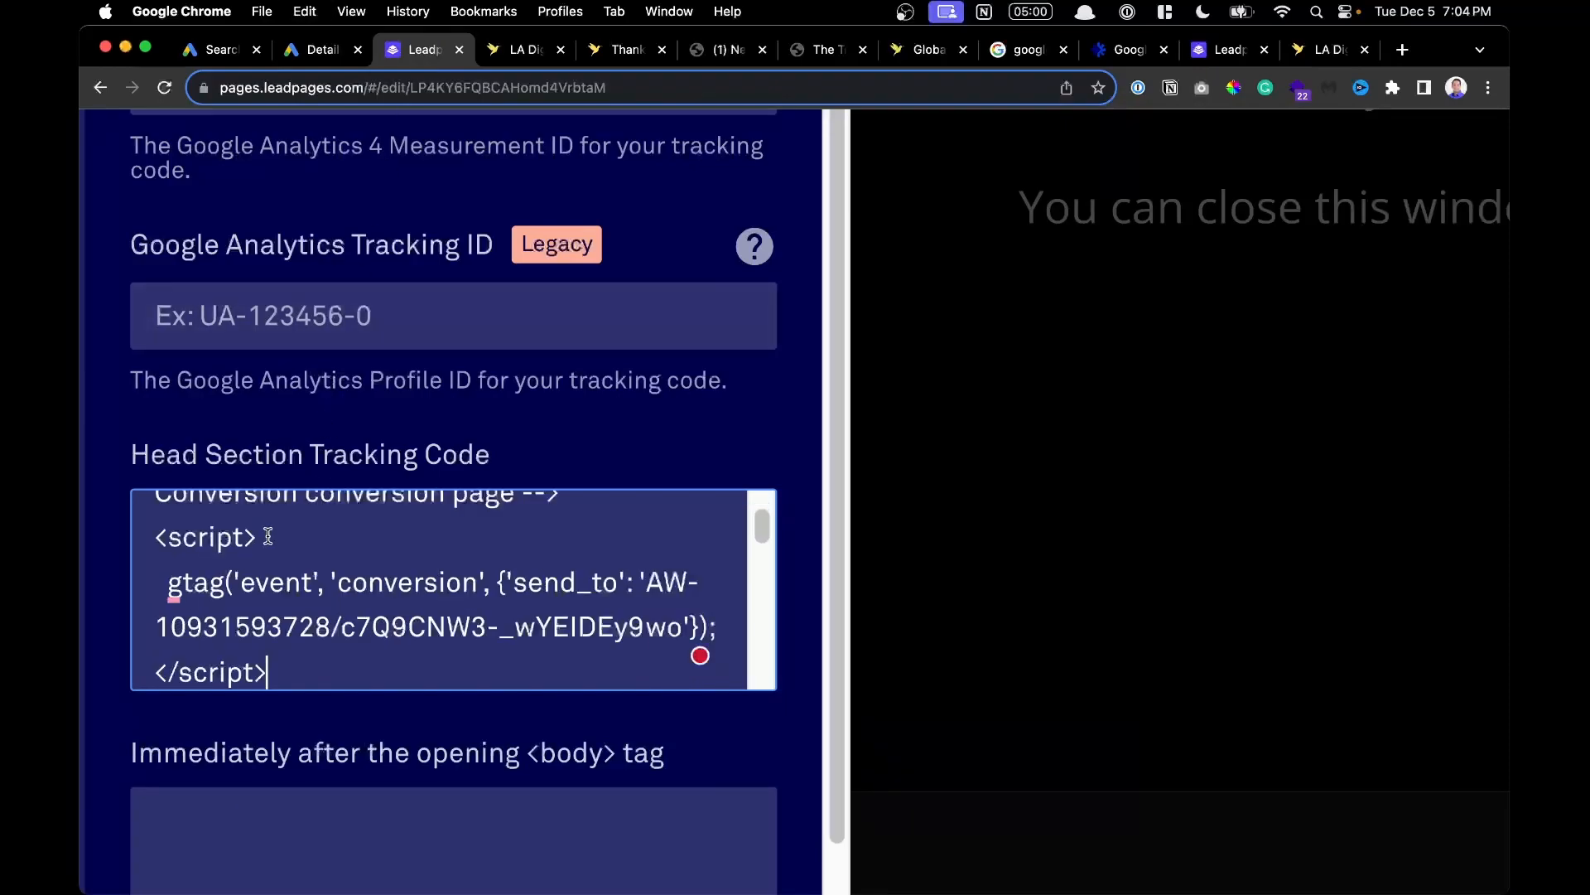
{"action": "scroll", "coordinate": [268, 536], "scroll_direction": "down", "scroll_amount": 4}
{"action": "scroll", "coordinate": [268, 537], "scroll_direction": "up", "scroll_amount": 2}
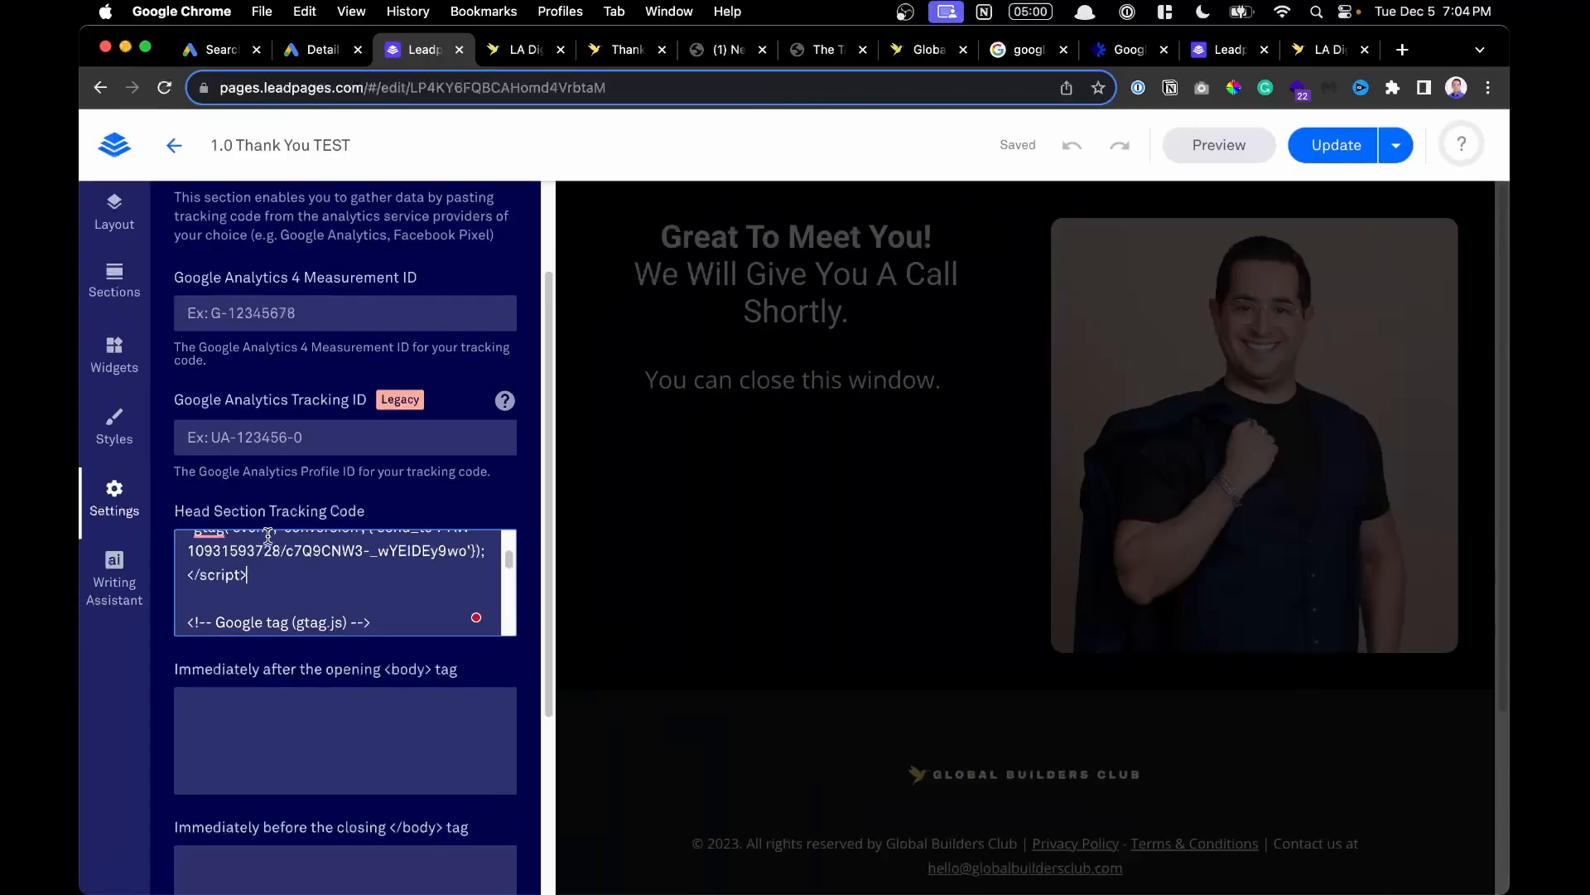
{"action": "scroll", "coordinate": [593, 232], "scroll_direction": "up", "scroll_amount": 3}
Save the page settings and publish the update to the 1.0 Thank You TEST page.
{"action": "left_click", "coordinate": [439, 229]}
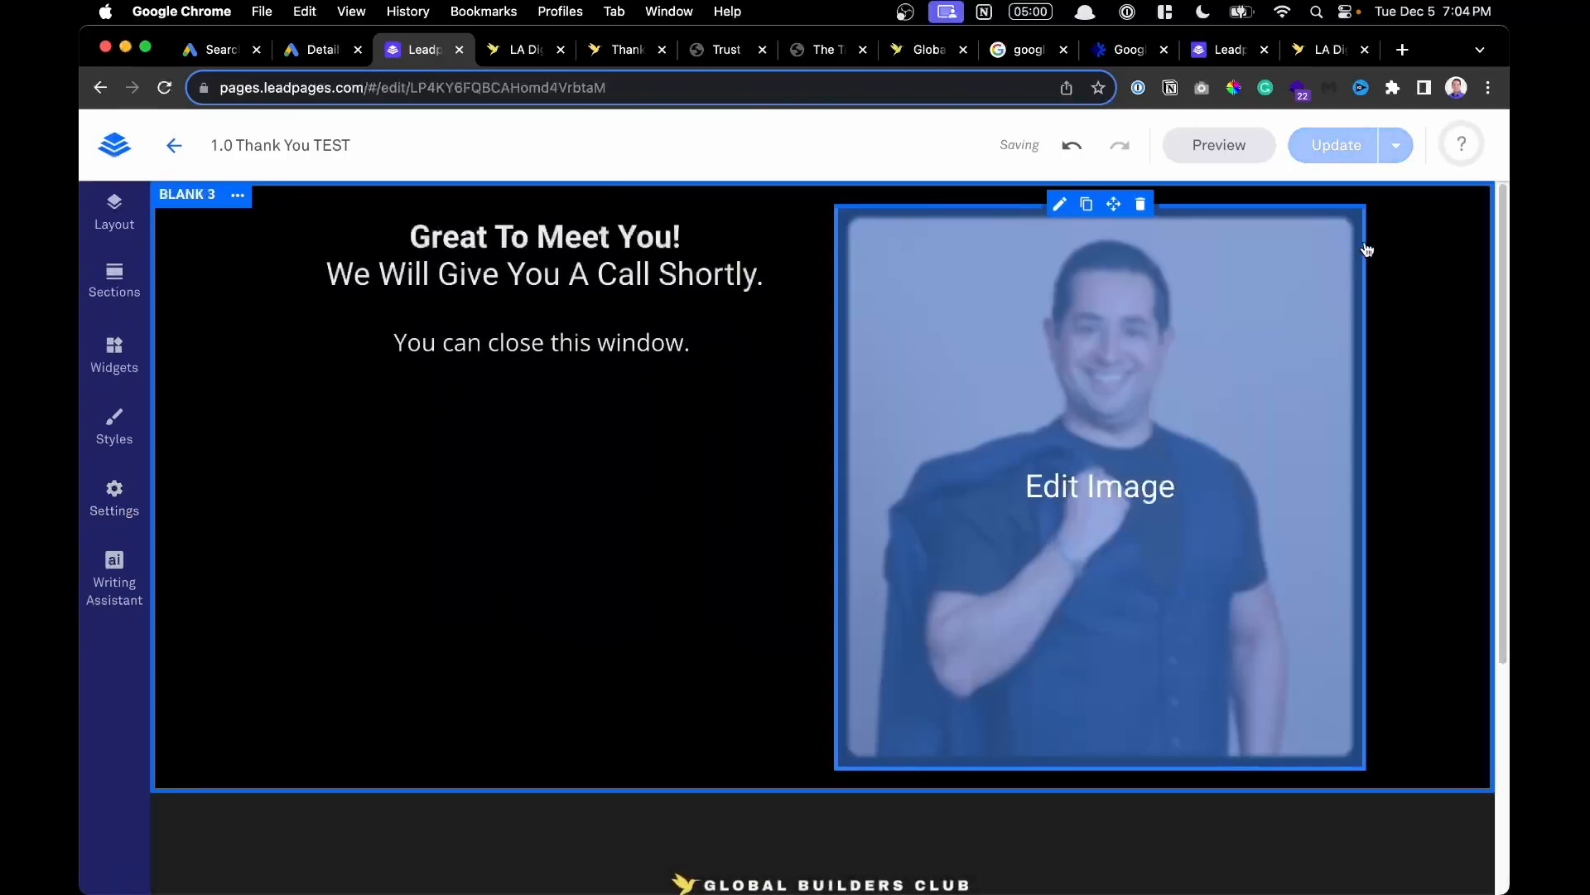
{"action": "left_click", "coordinate": [1337, 147]}
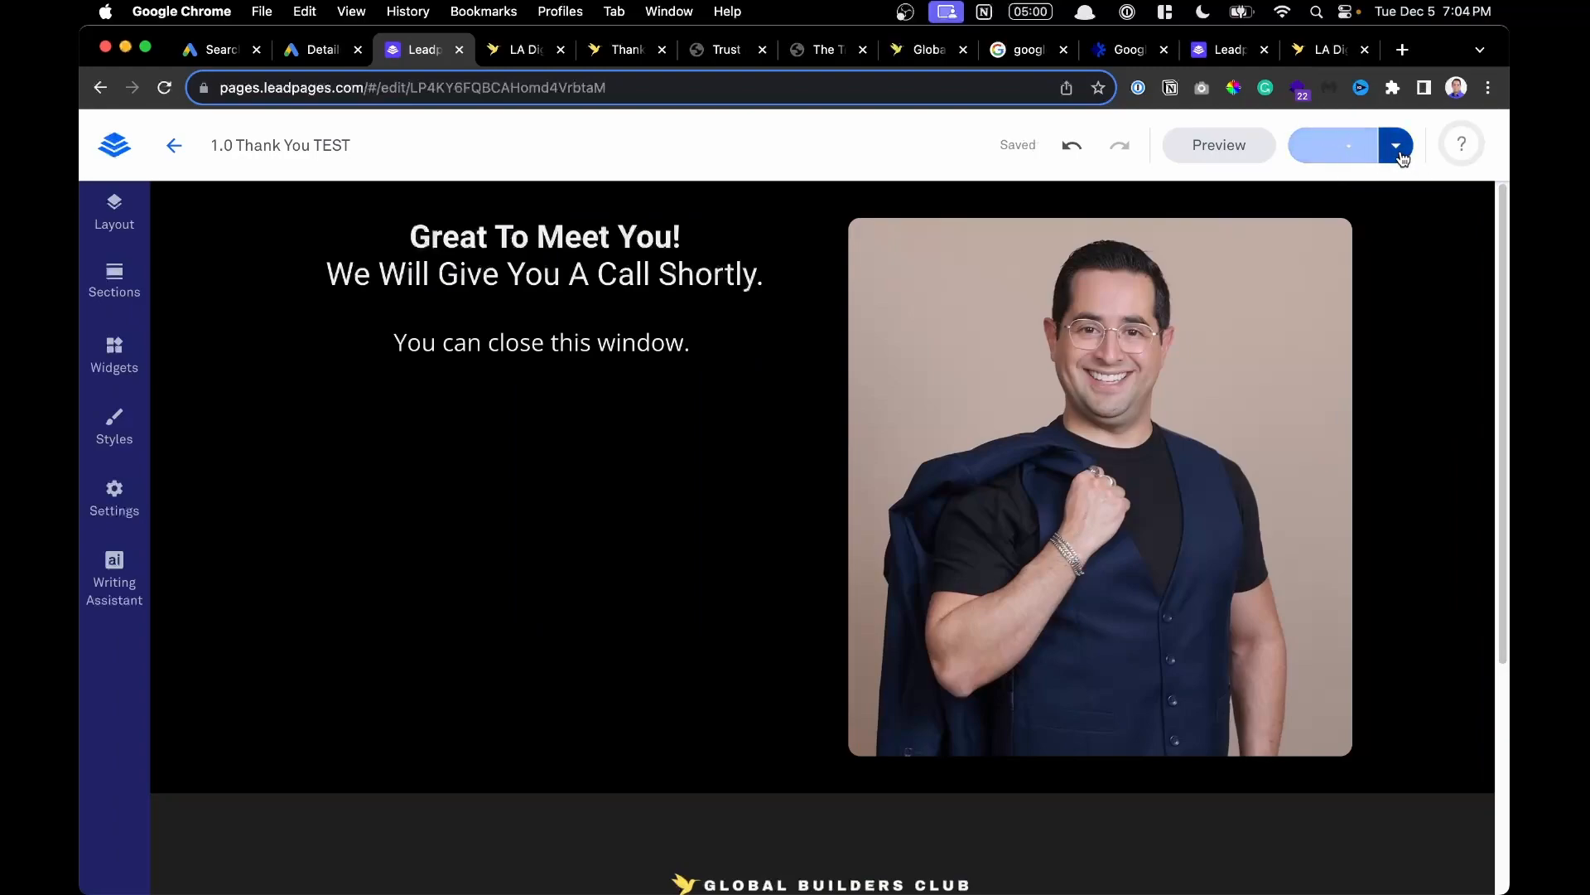
{"action": "left_click", "coordinate": [1299, 89]}
{"action": "left_click", "coordinate": [1330, 87]}
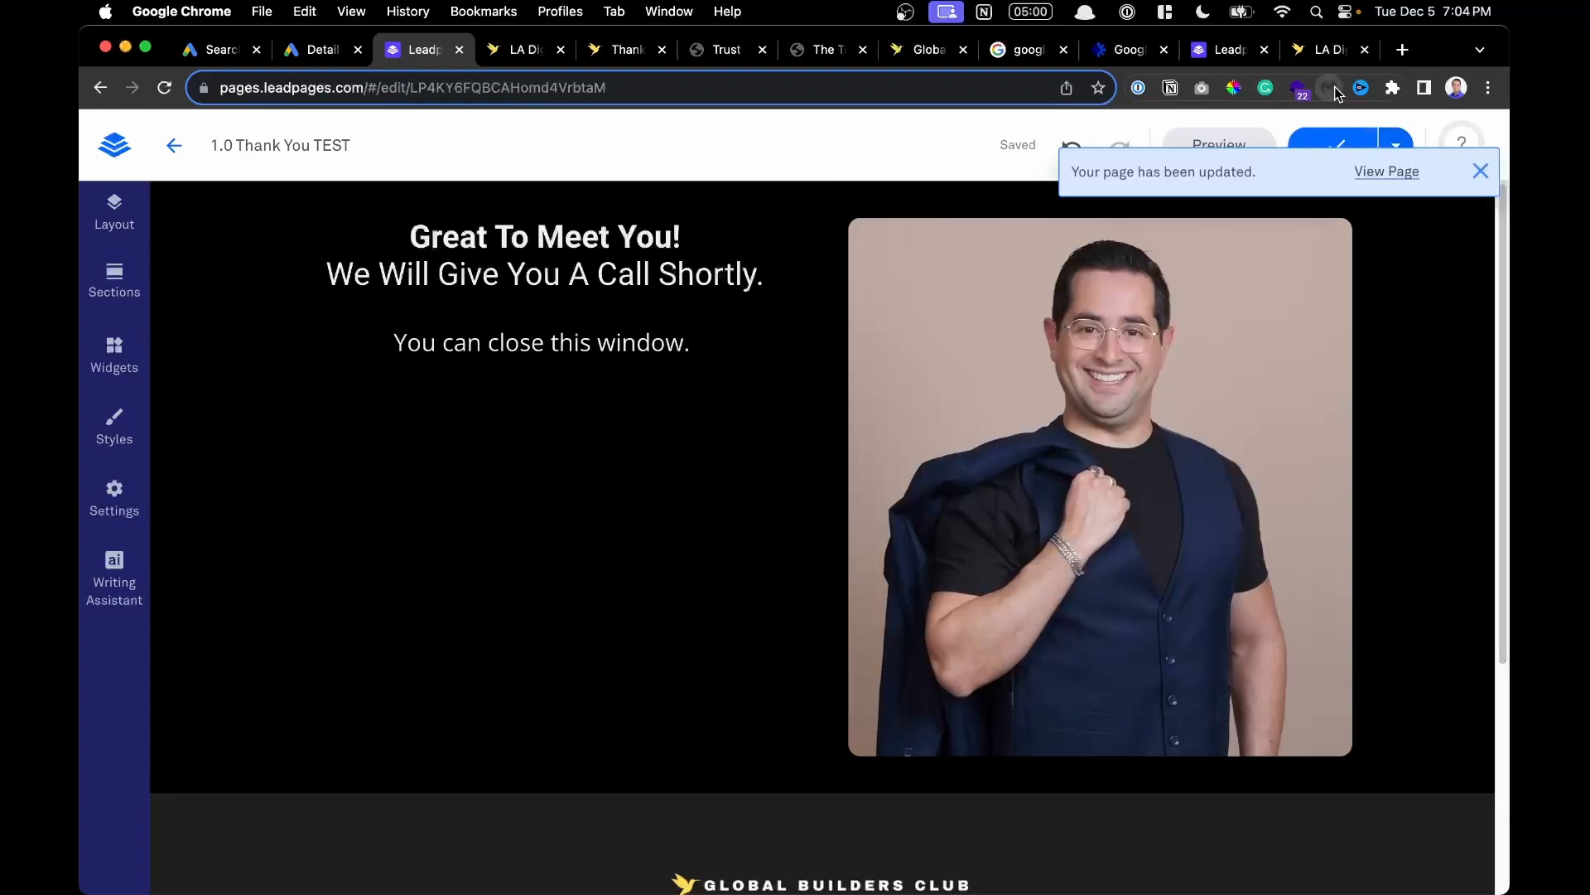
{"action": "left_click", "coordinate": [1481, 169]}
{"action": "left_click", "coordinate": [1482, 171]}
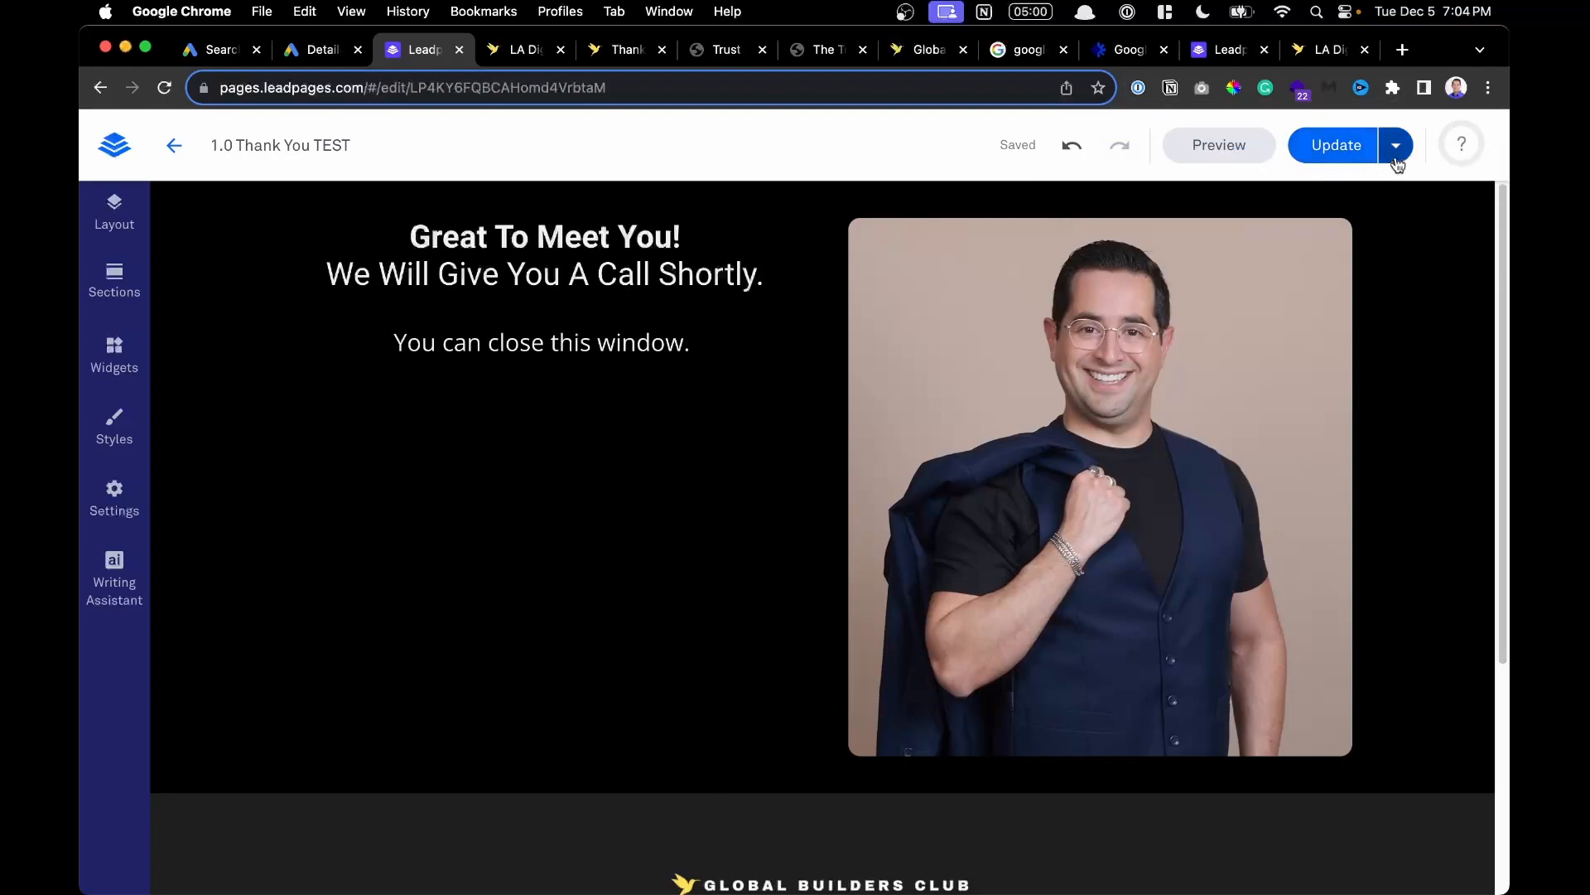
View the published thank-you page, copy its URL and return to the page editor.
{"action": "left_click", "coordinate": [1397, 148]}
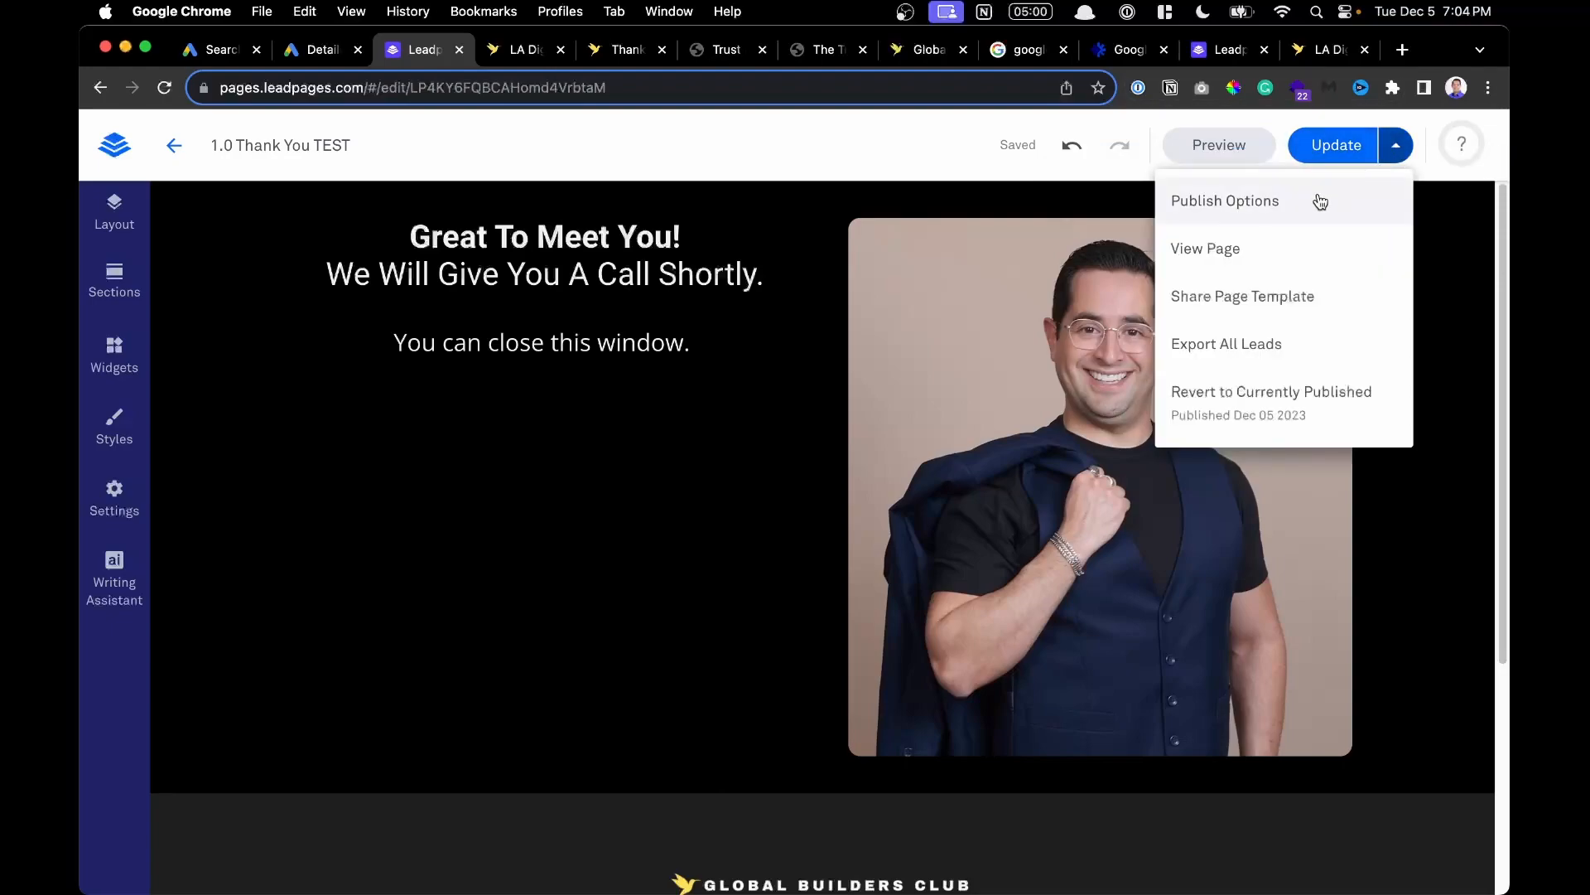
{"action": "left_click", "coordinate": [1275, 249]}
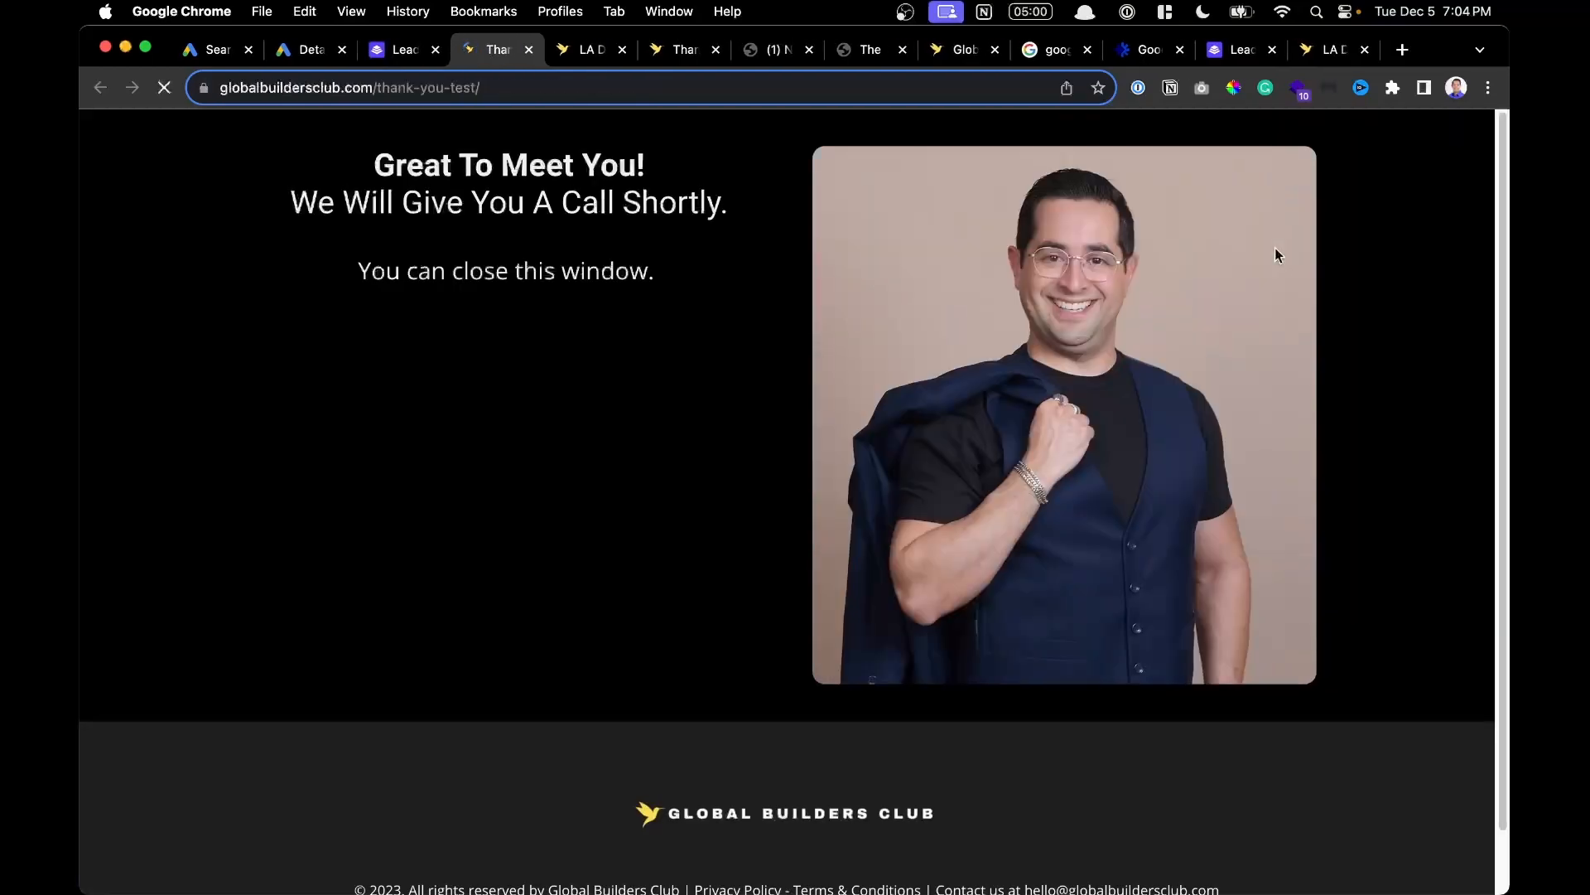
{"action": "key", "text": "super+l"}
{"action": "key", "text": "super+c"}
{"action": "key", "text": "super+w"}
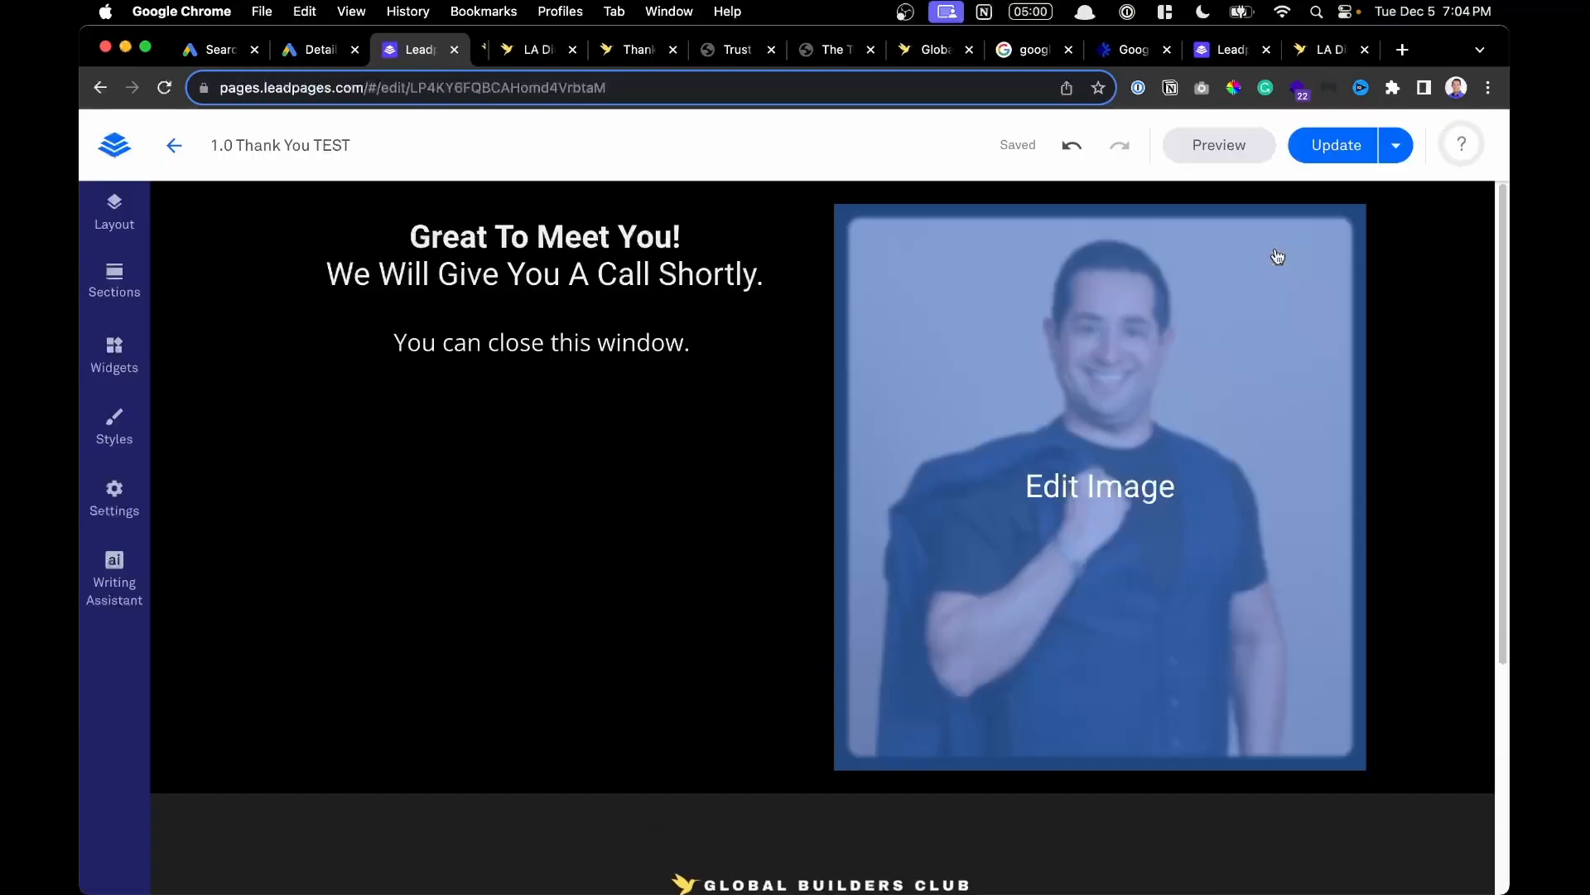
Check the saved head section tracking code and return to the submit lead form actions in the Google Ads conversions summary.
{"action": "left_click", "coordinate": [139, 481]}
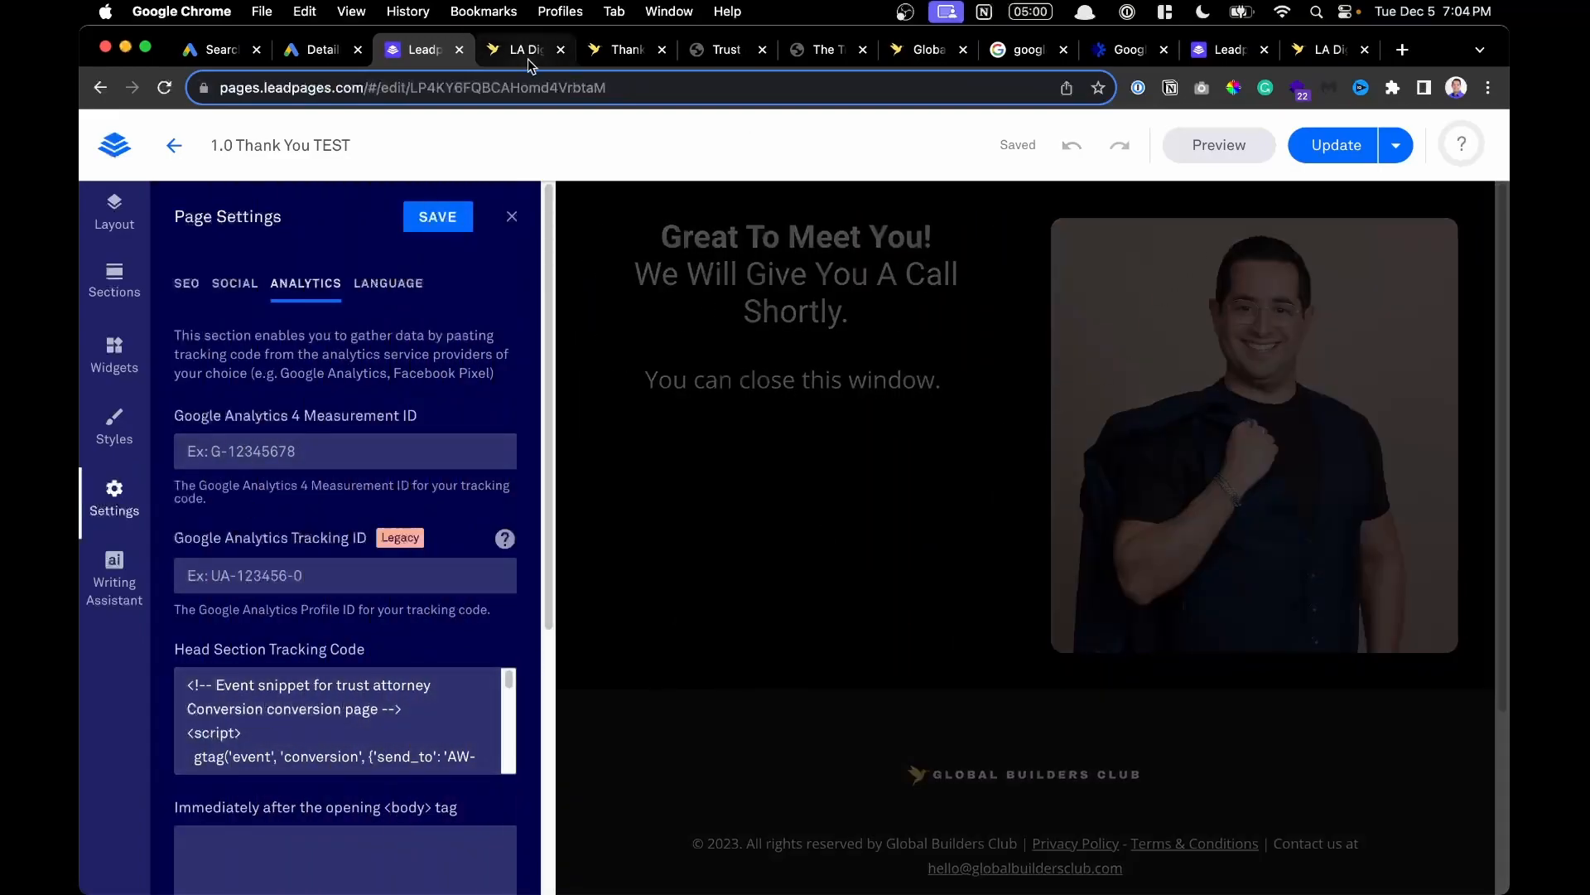
{"action": "left_click", "coordinate": [292, 50]}
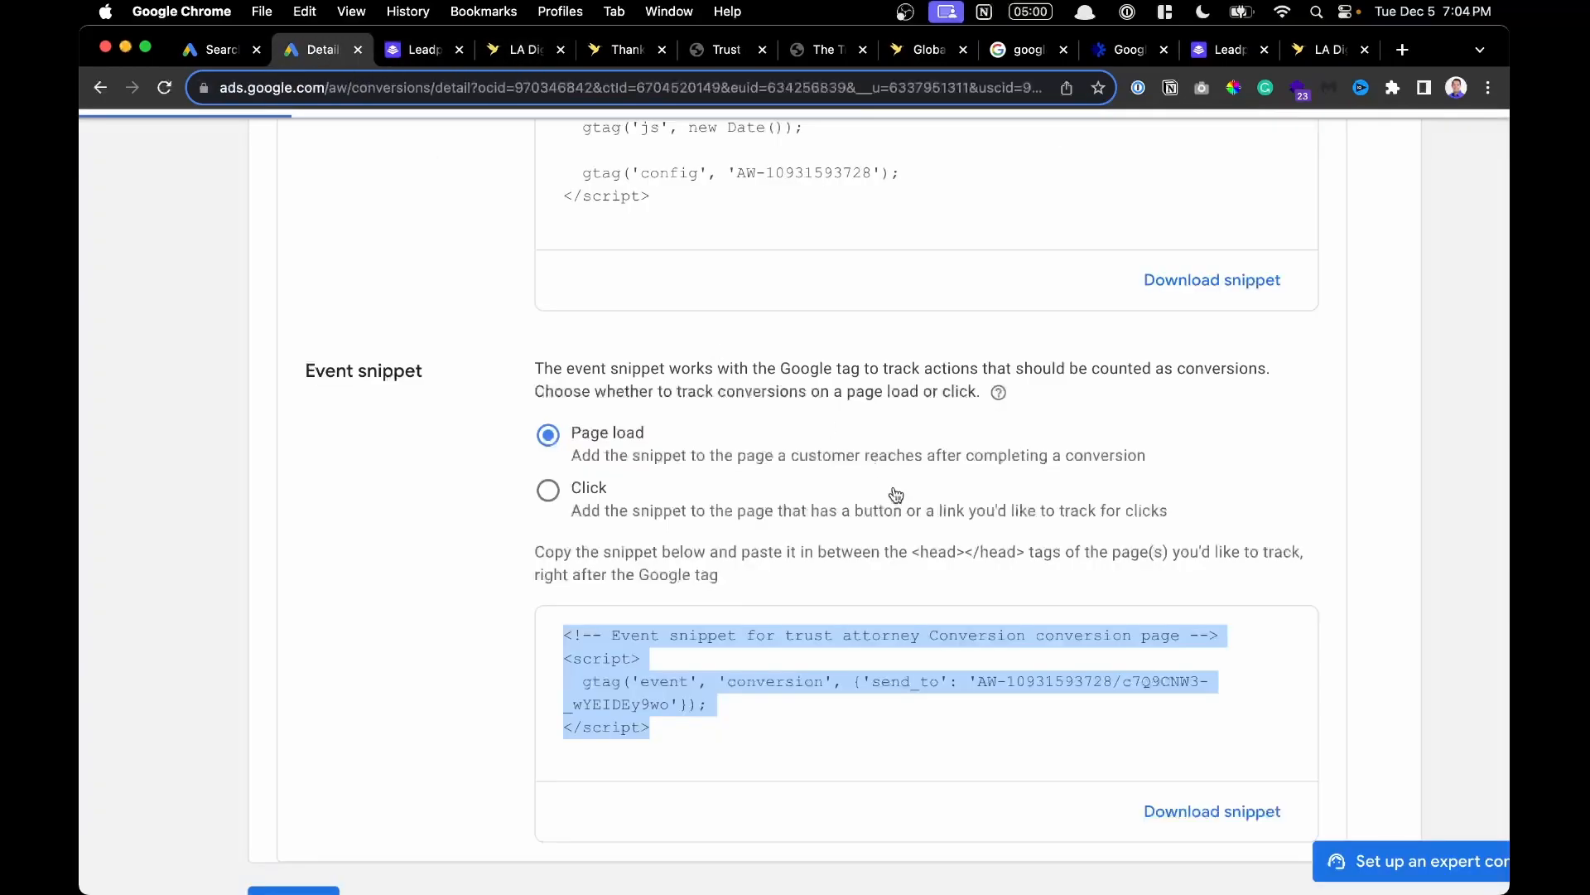
{"action": "scroll", "coordinate": [733, 306], "scroll_direction": "up", "scroll_amount": 3}
{"action": "scroll", "coordinate": [734, 307], "scroll_direction": "down", "scroll_amount": 3}
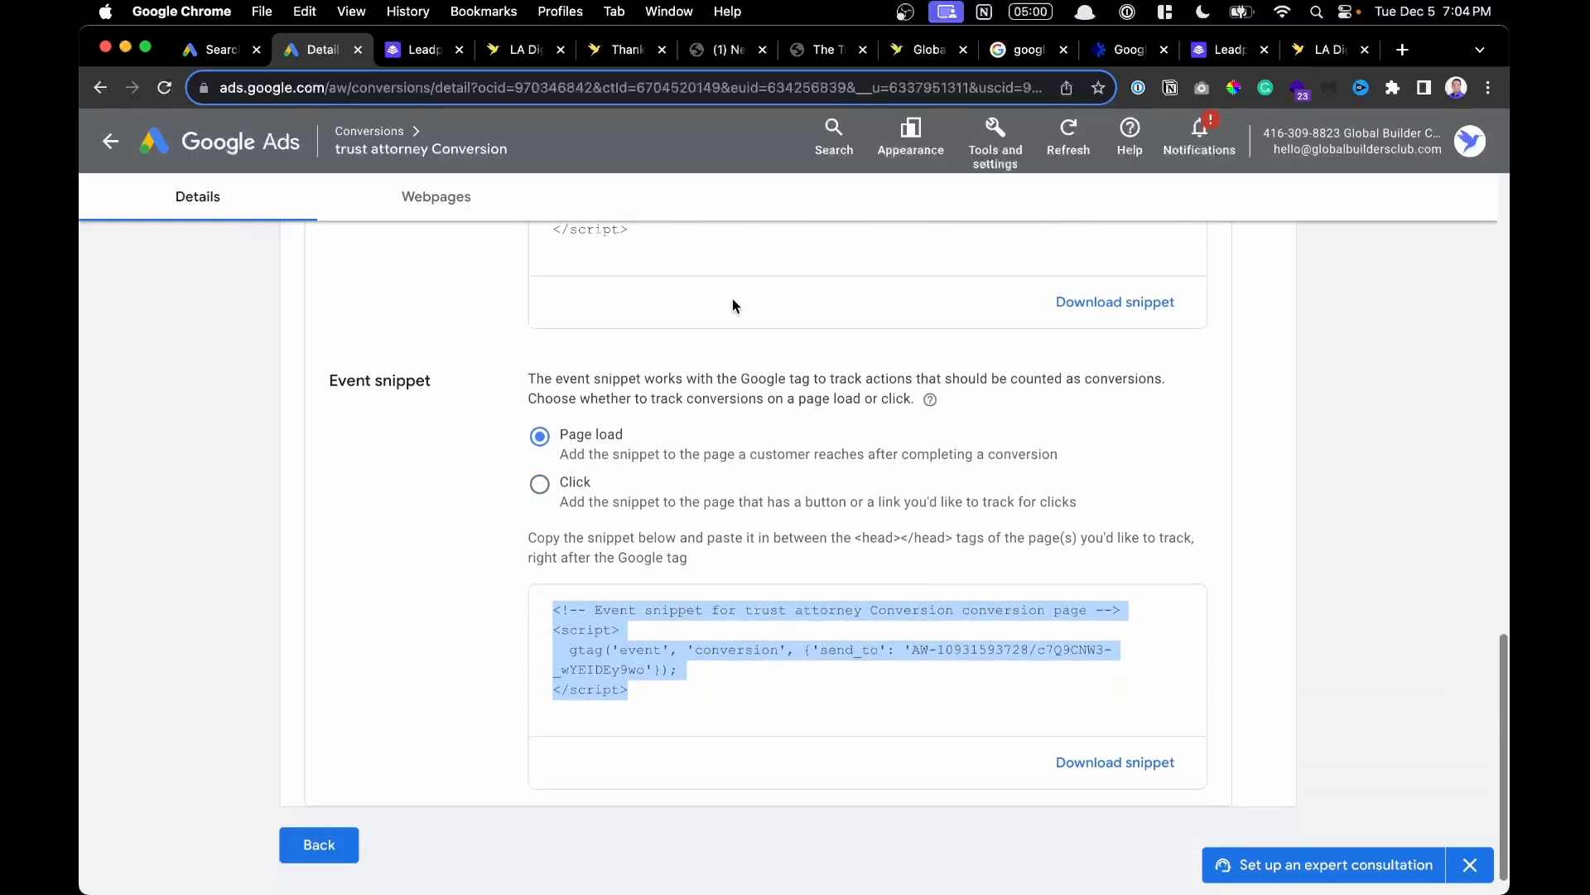
{"action": "scroll", "coordinate": [733, 306], "scroll_direction": "down", "scroll_amount": 1}
{"action": "left_click", "coordinate": [325, 816]}
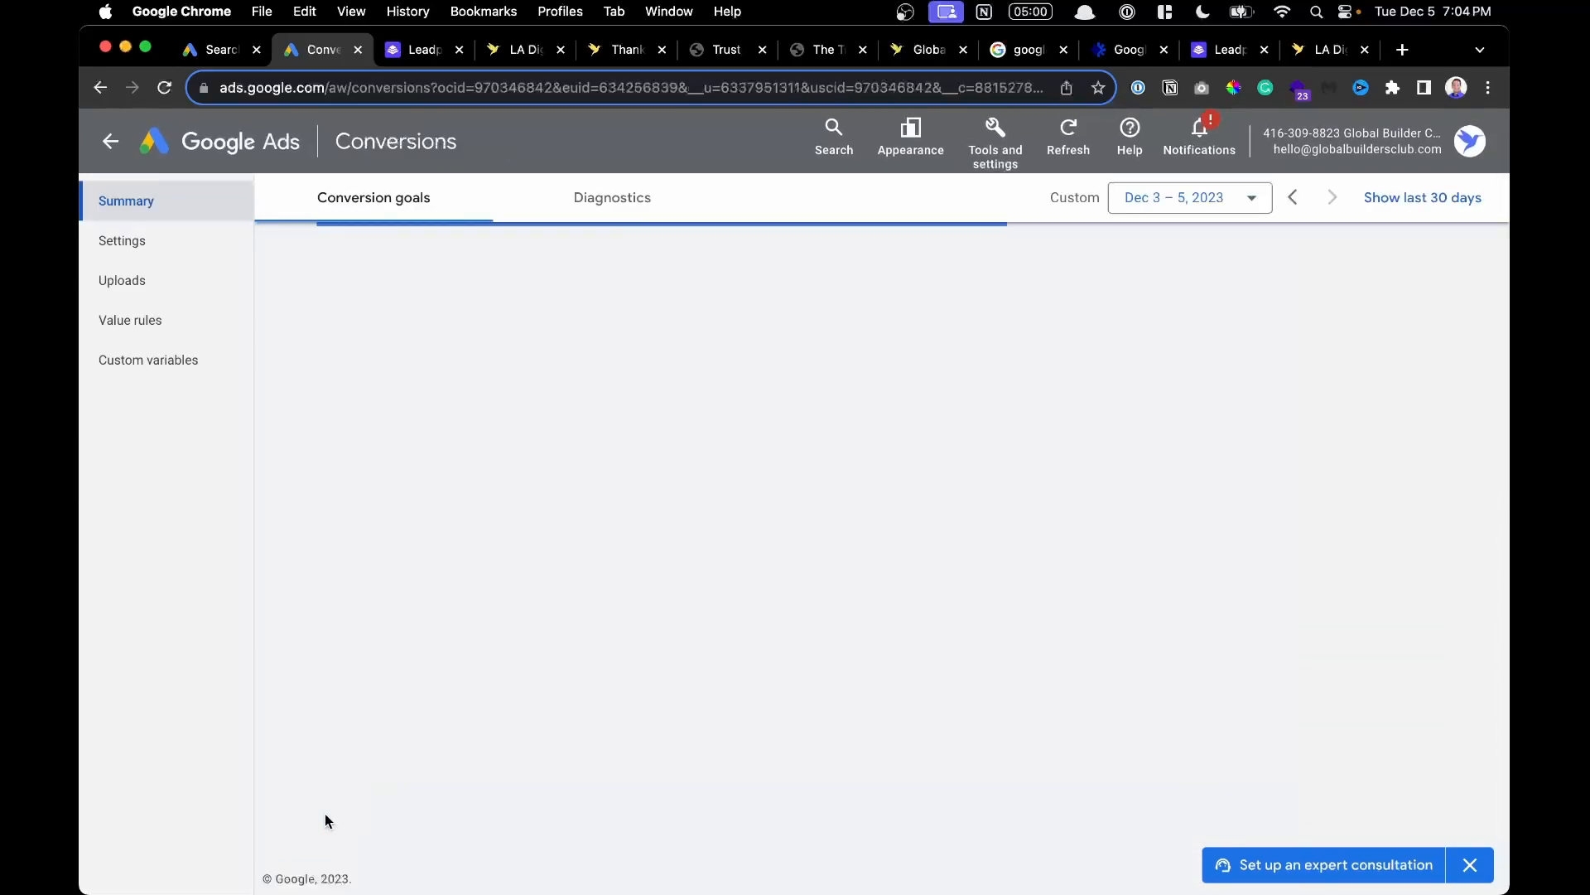
{"action": "scroll", "coordinate": [620, 716], "scroll_direction": "down", "scroll_amount": 1}
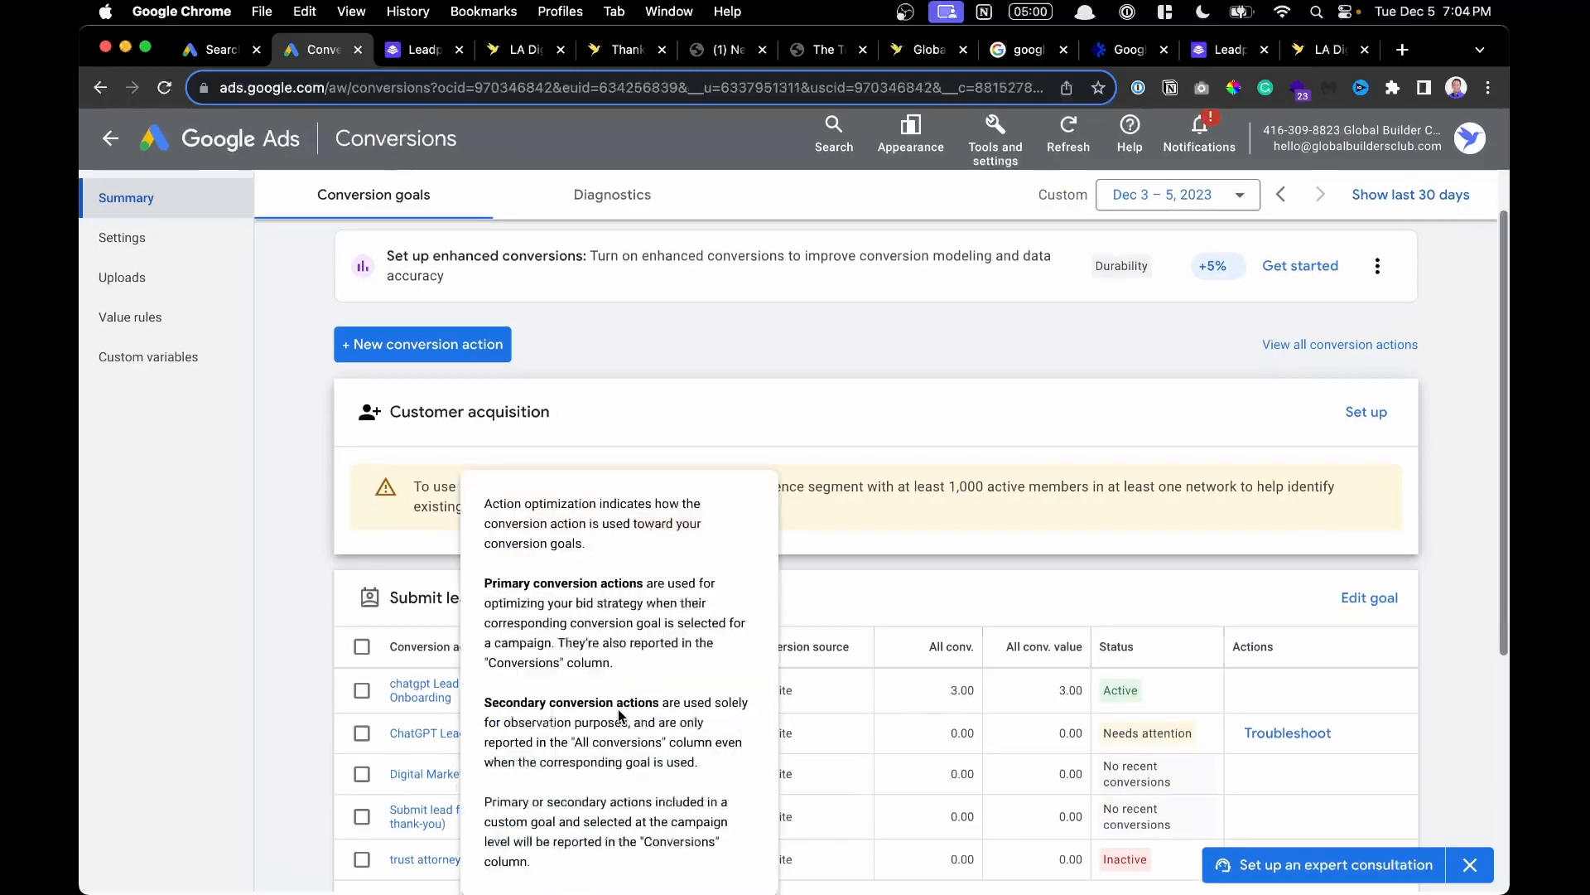
{"action": "scroll", "coordinate": [1071, 733], "scroll_direction": "down", "scroll_amount": 2}
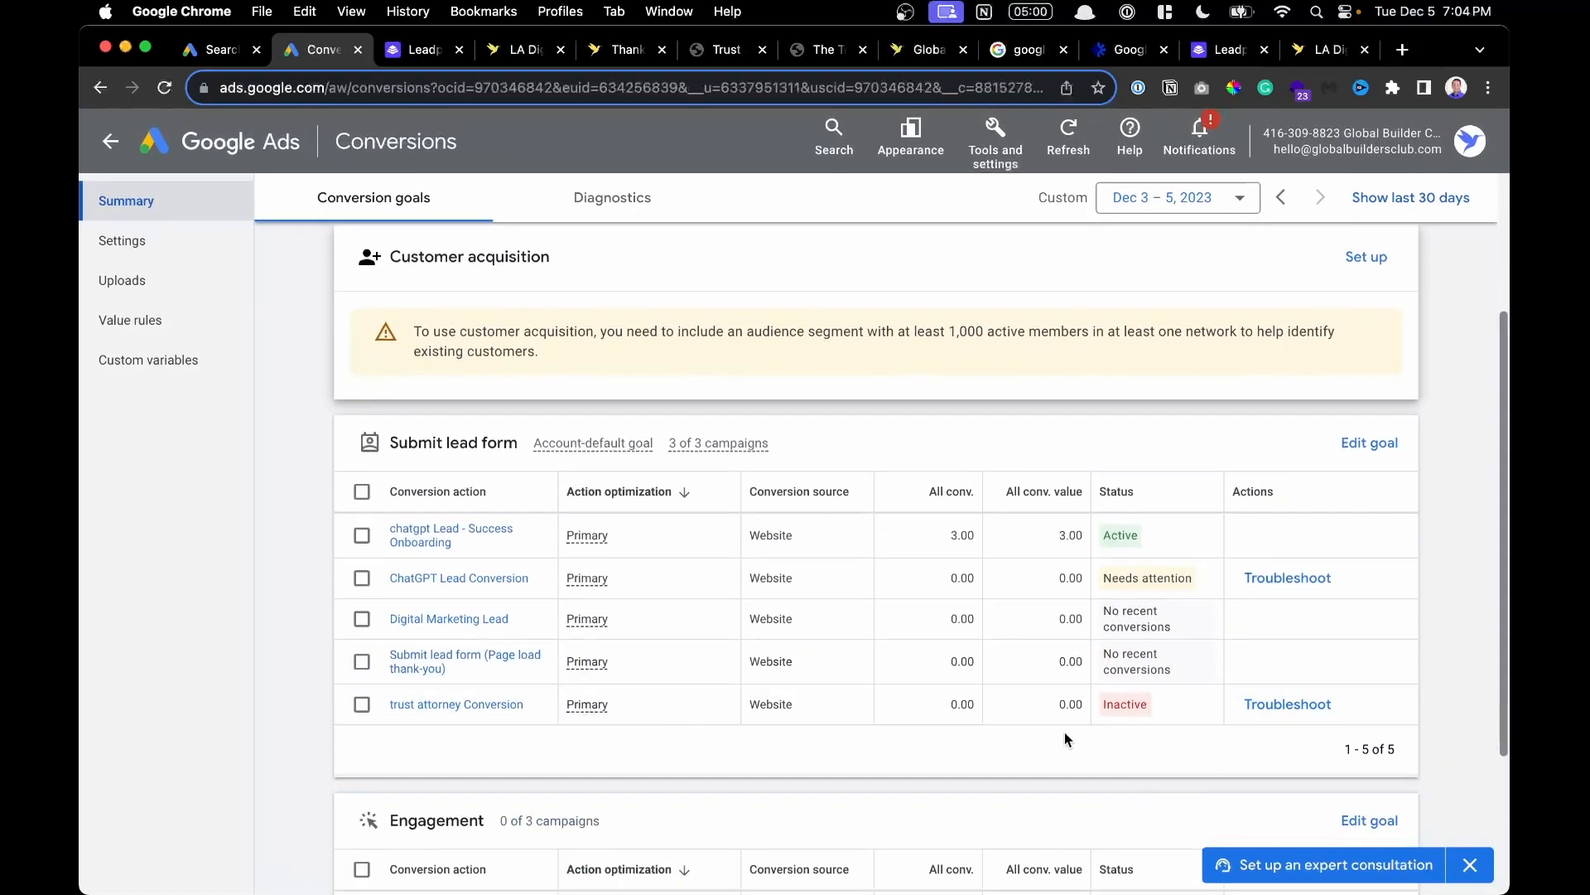
{"action": "left_click", "coordinate": [1309, 703]}
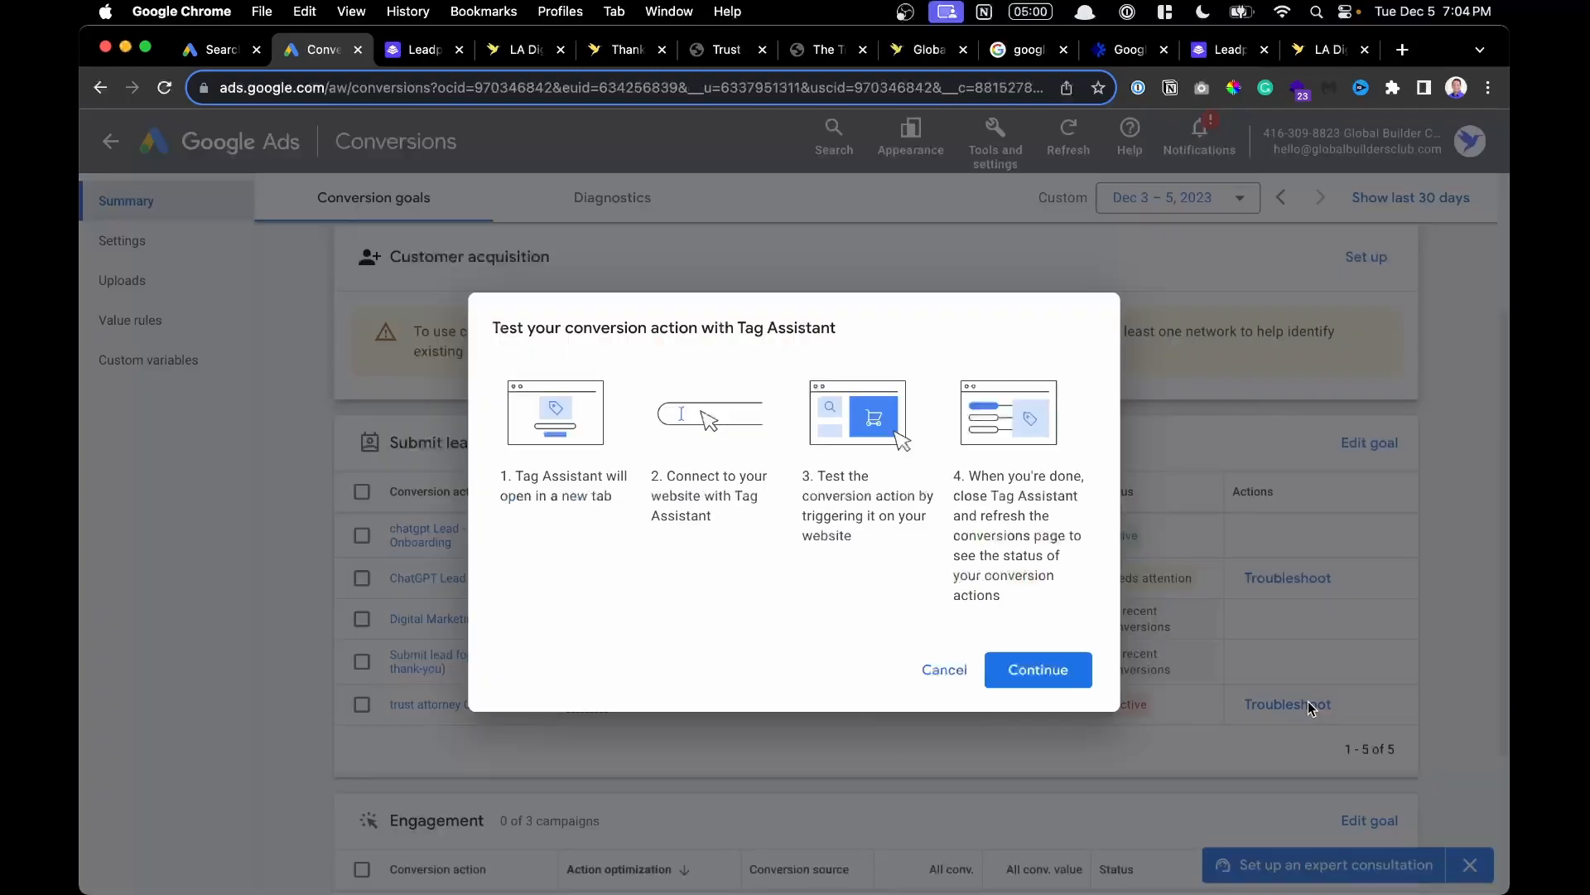
{"action": "left_click", "coordinate": [1054, 677]}
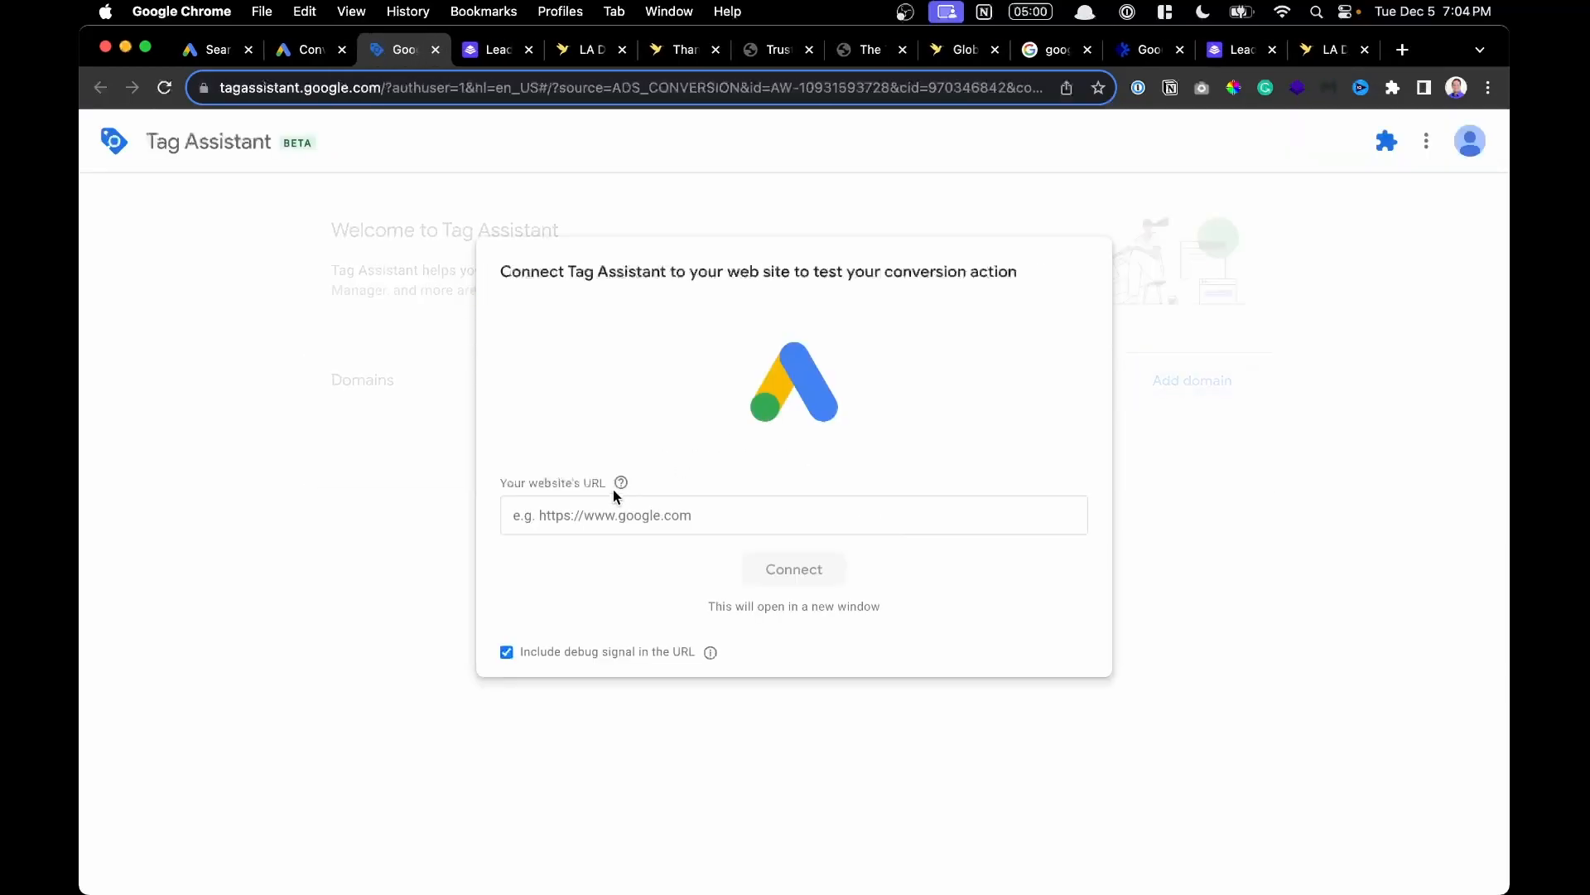
{"action": "left_click", "coordinate": [595, 499]}
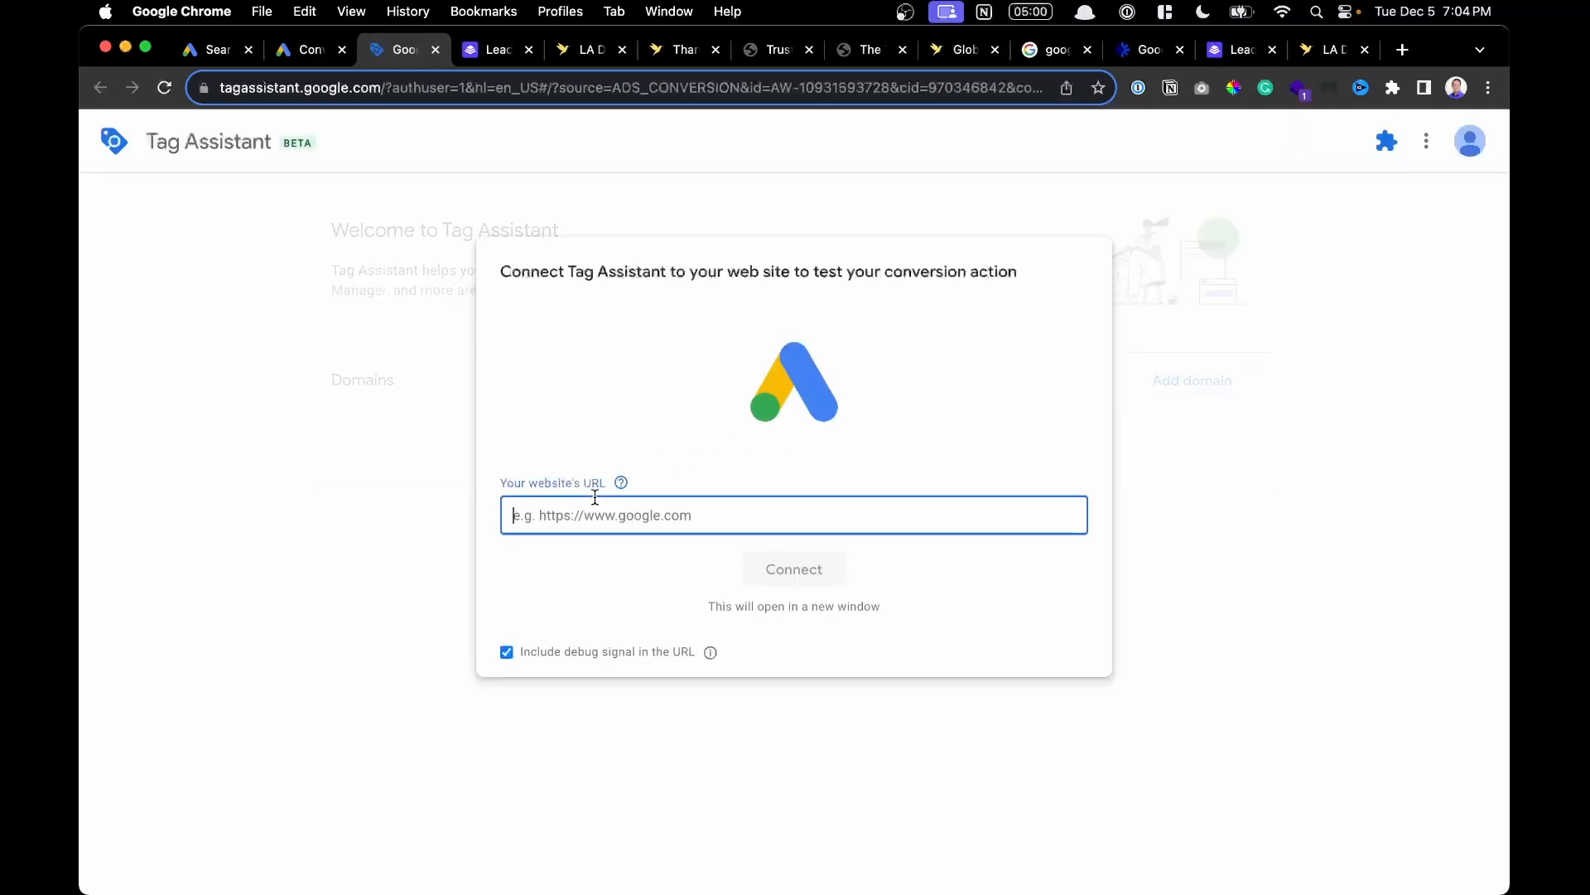
{"action": "scroll", "coordinate": [595, 497], "scroll_direction": "up", "scroll_amount": 3}
{"action": "key", "text": "super+v"}
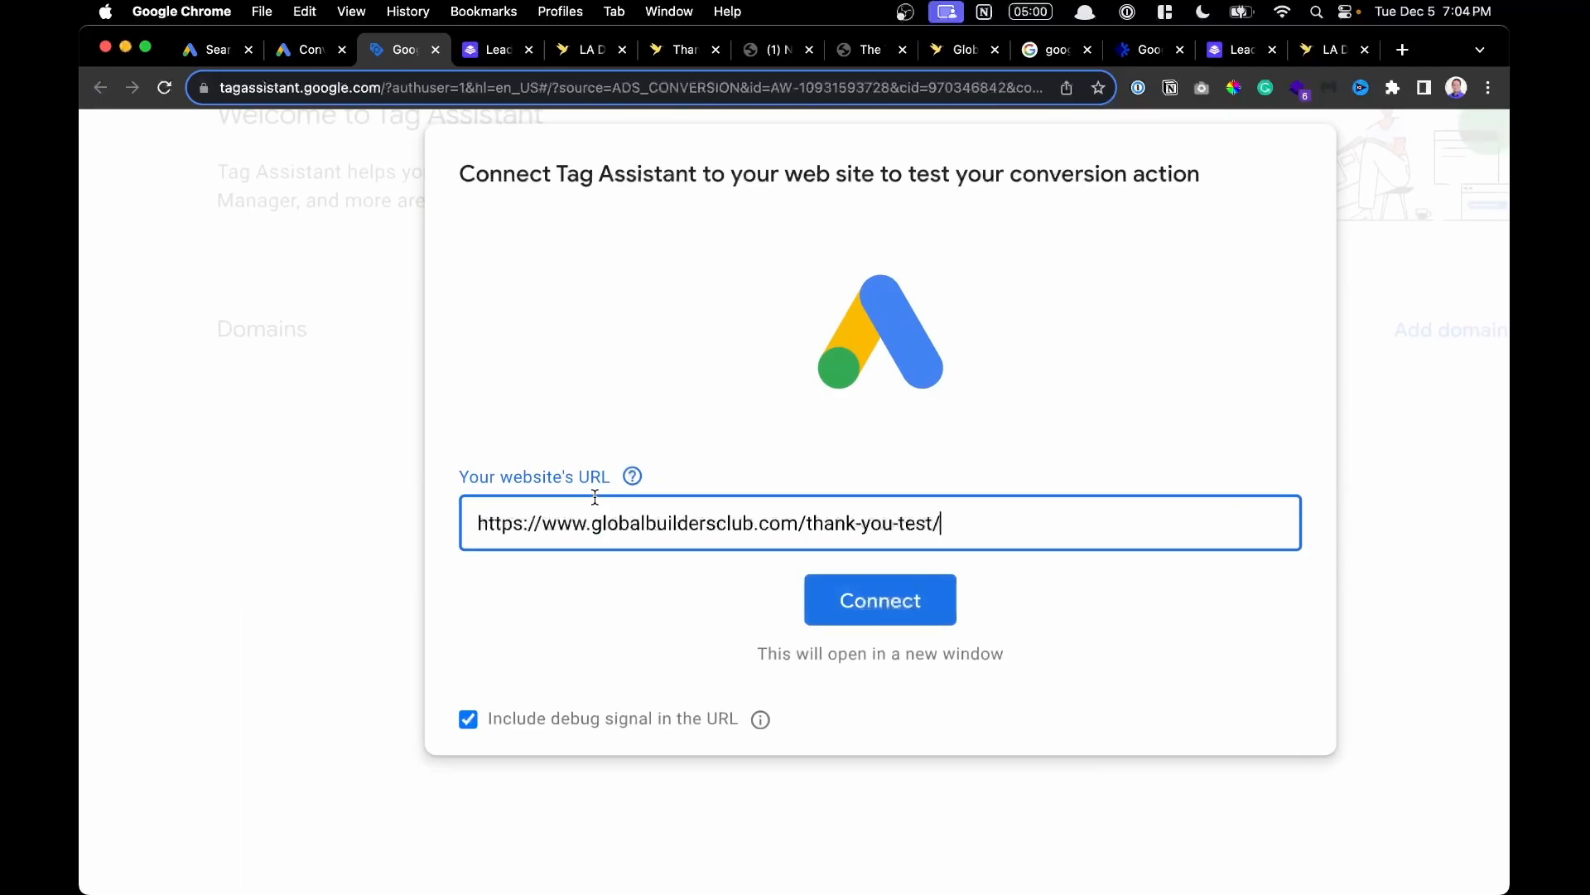
{"action": "left_click", "coordinate": [918, 600]}
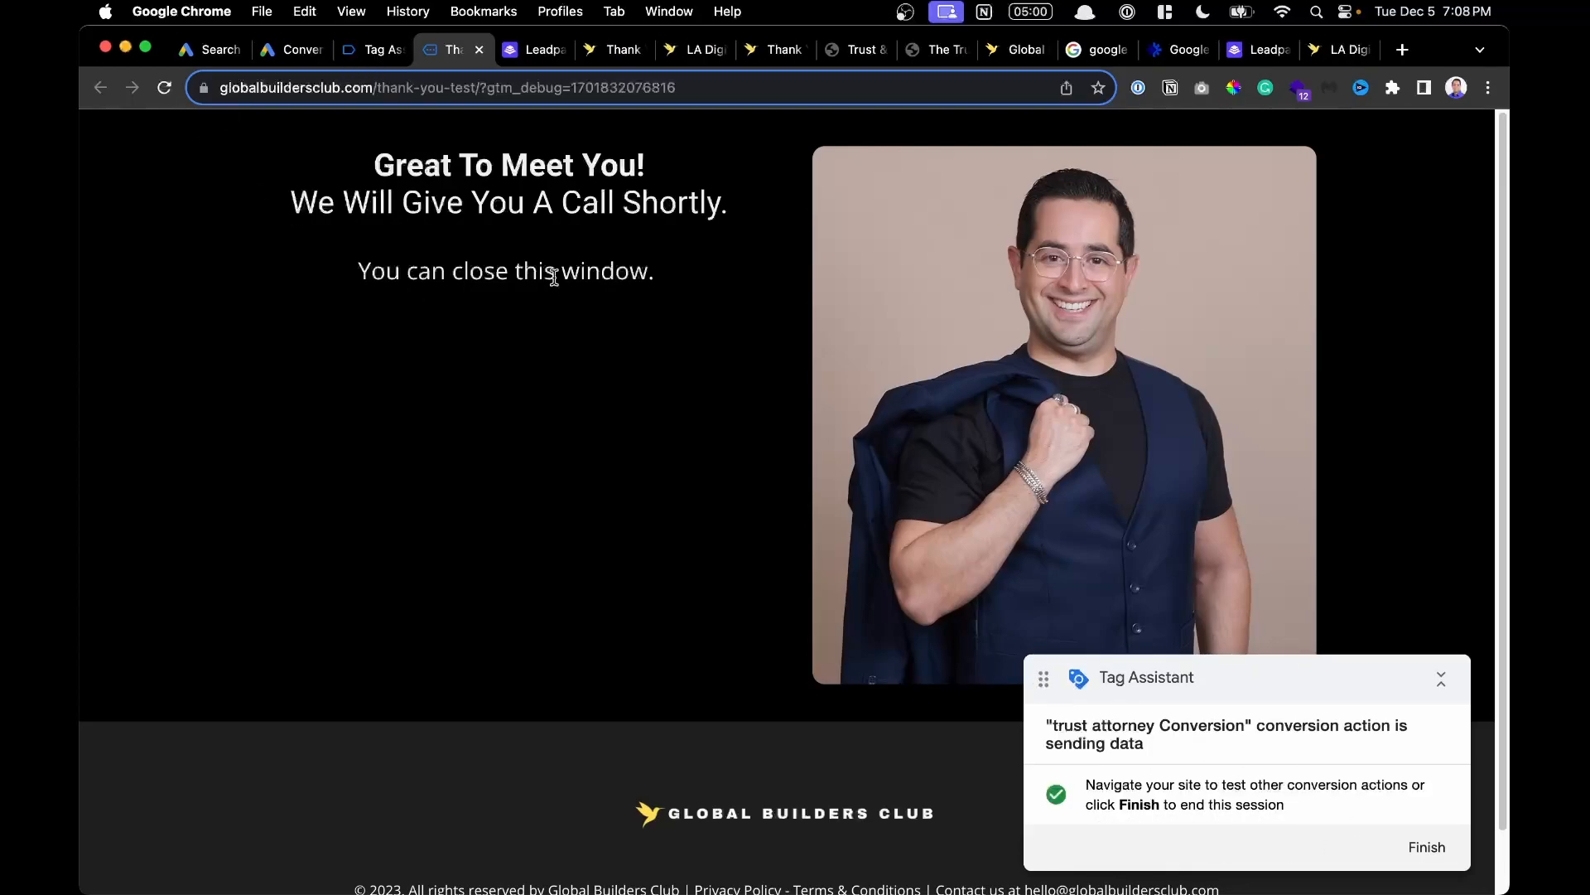
Examine the hits sent for the trust attorney Conversion in the Tag Assistant summary.
{"action": "left_click", "coordinate": [357, 55]}
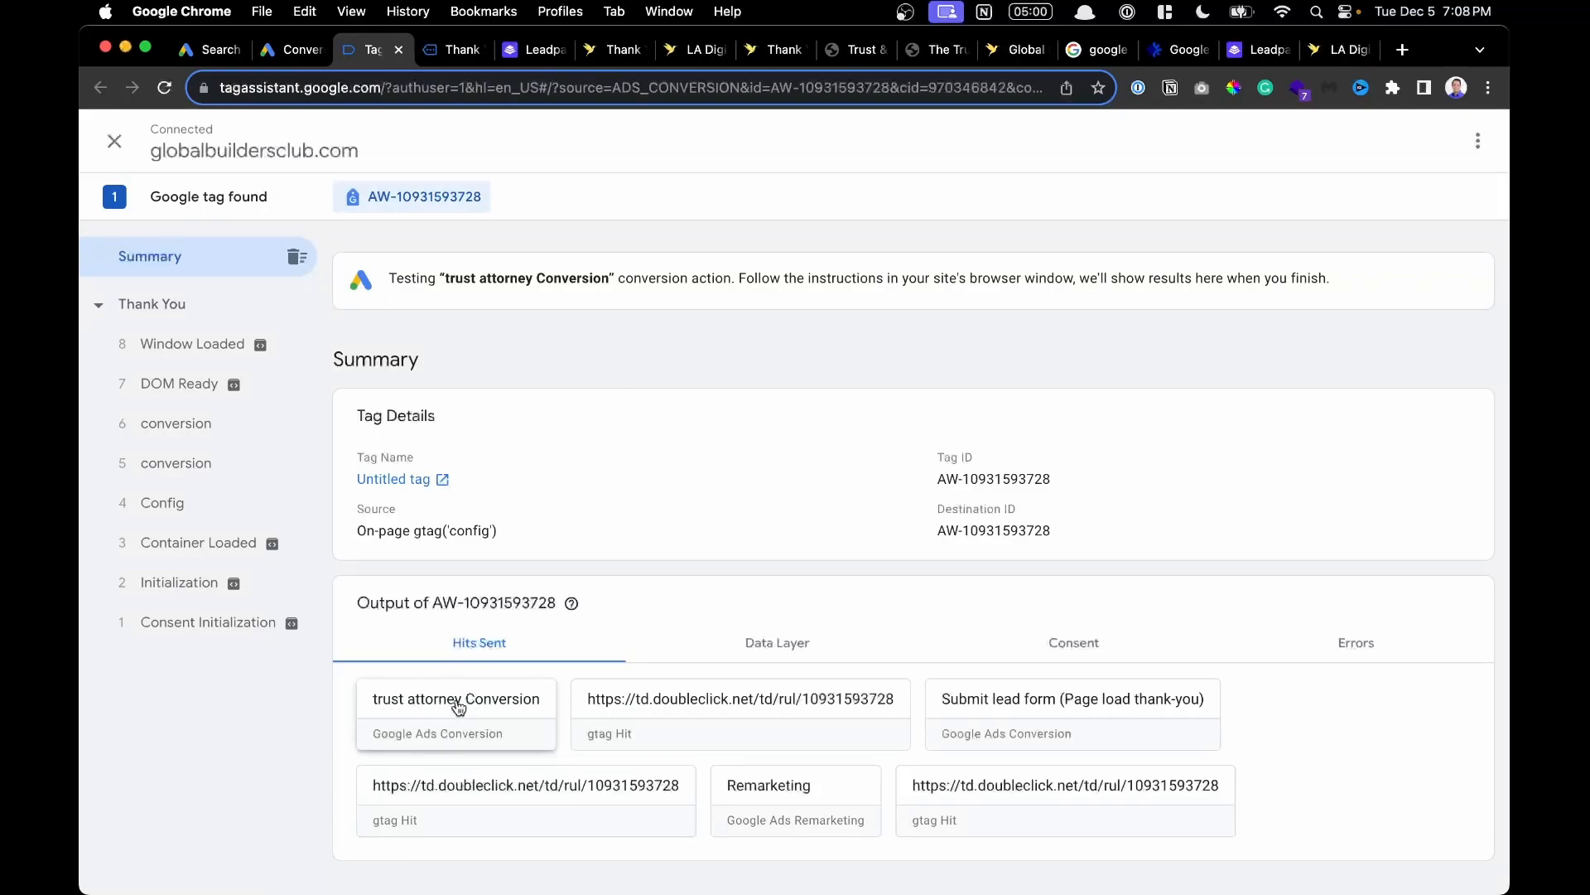
{"action": "scroll", "coordinate": [437, 604], "scroll_direction": "up", "scroll_amount": 2}
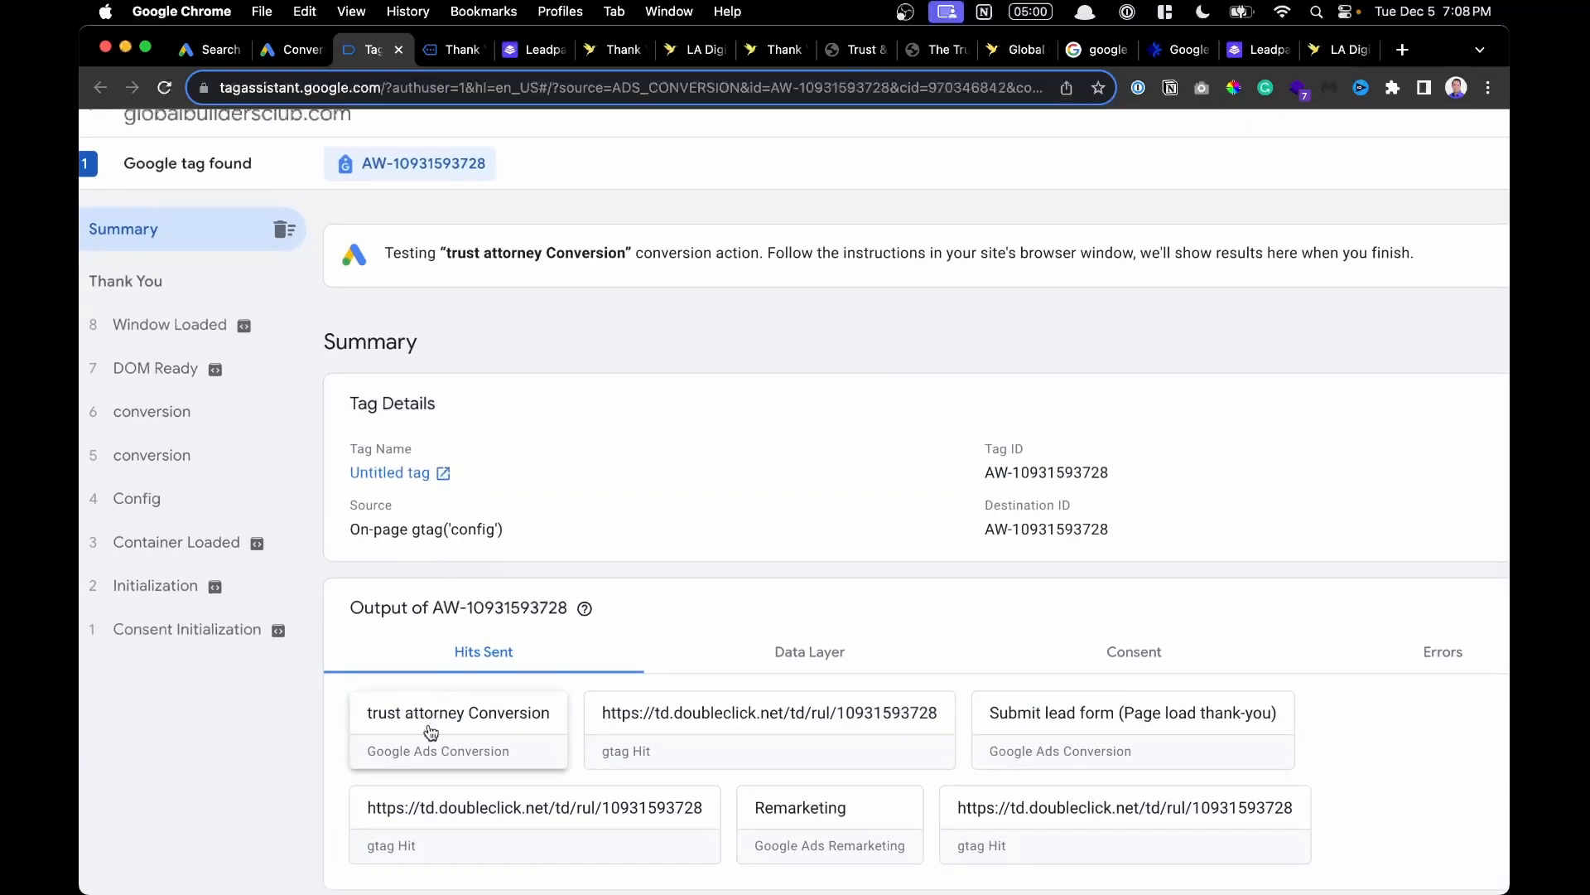
{"action": "scroll", "coordinate": [430, 731], "scroll_direction": "up", "scroll_amount": 2}
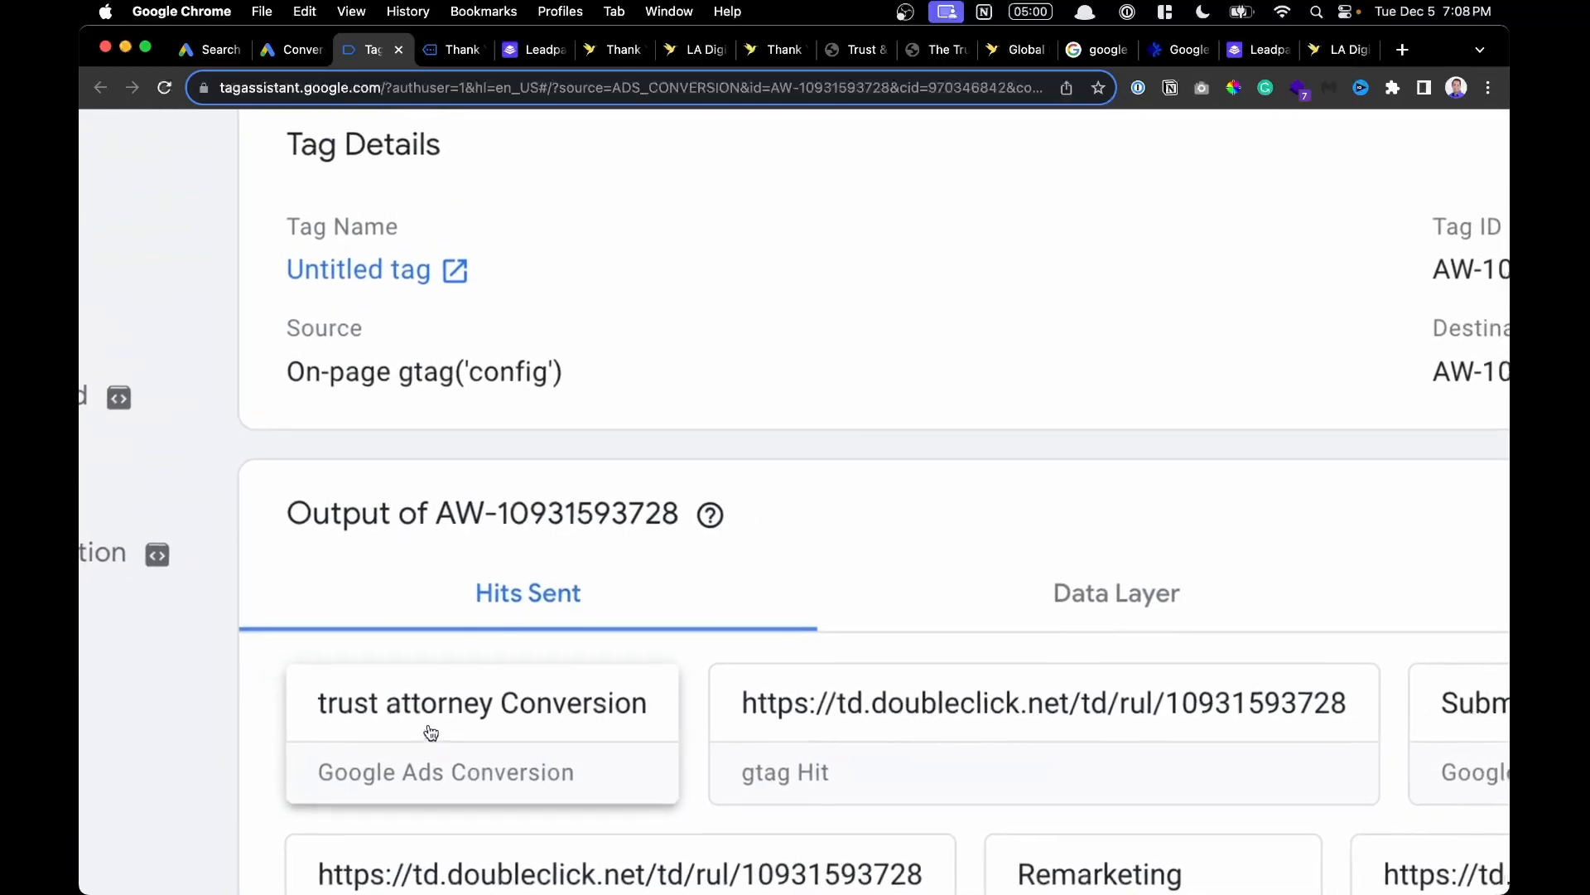
{"action": "scroll", "coordinate": [430, 731], "scroll_direction": "down", "scroll_amount": 4}
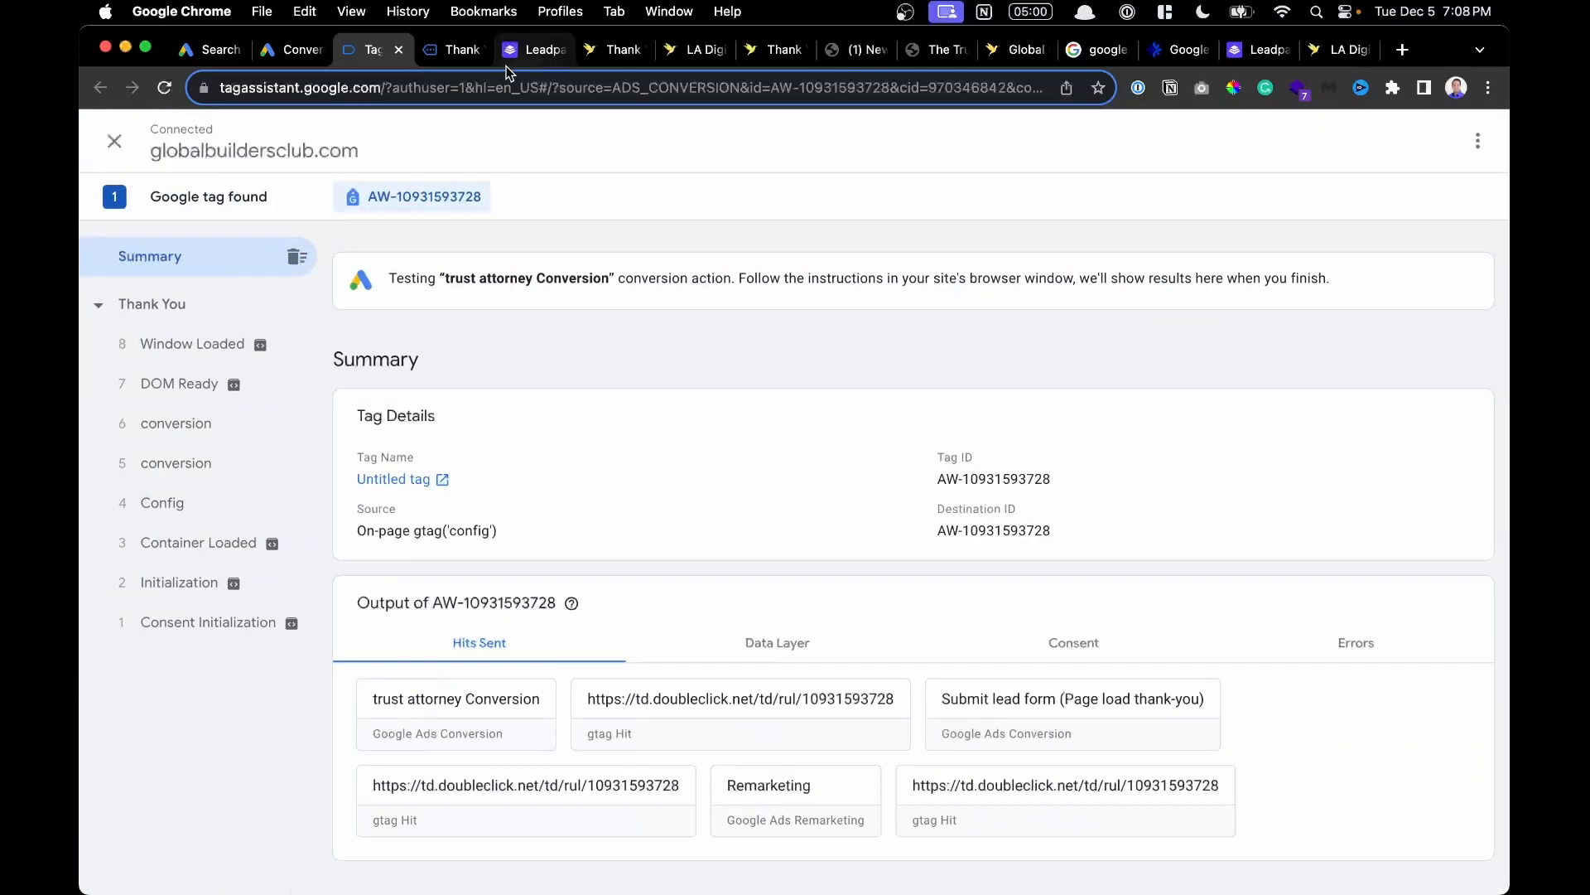
{"action": "left_click", "coordinate": [439, 61]}
{"action": "left_click", "coordinate": [387, 64]}
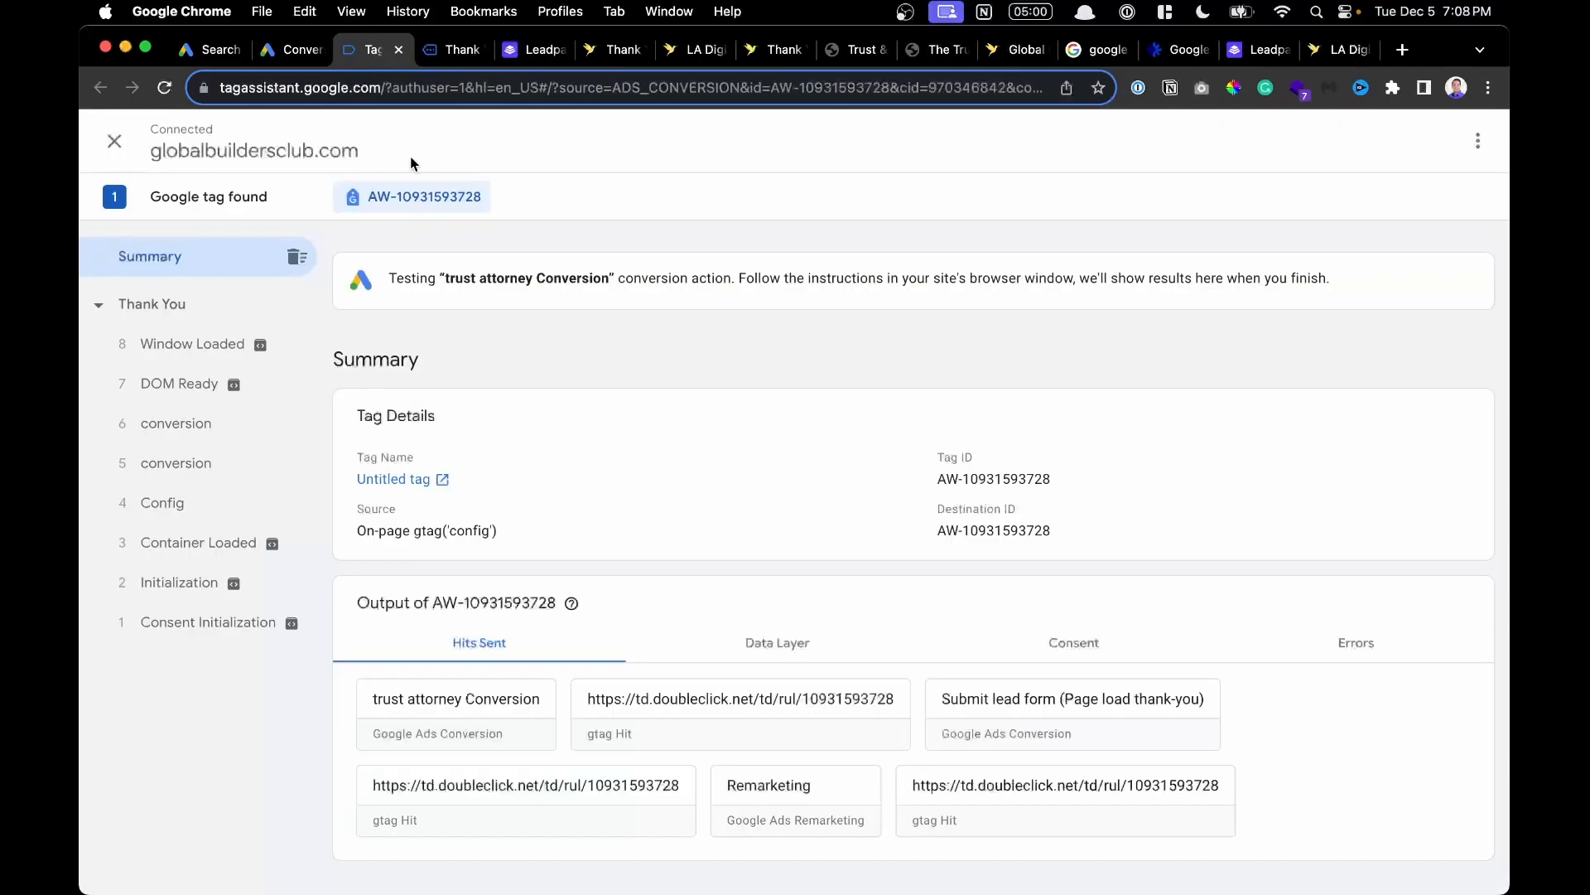
{"action": "key", "text": "super+t"}
{"action": "type", "text": "https://www.globalbuildersclub.com/thank-you-test/"}
{"action": "key", "text": "Return"}
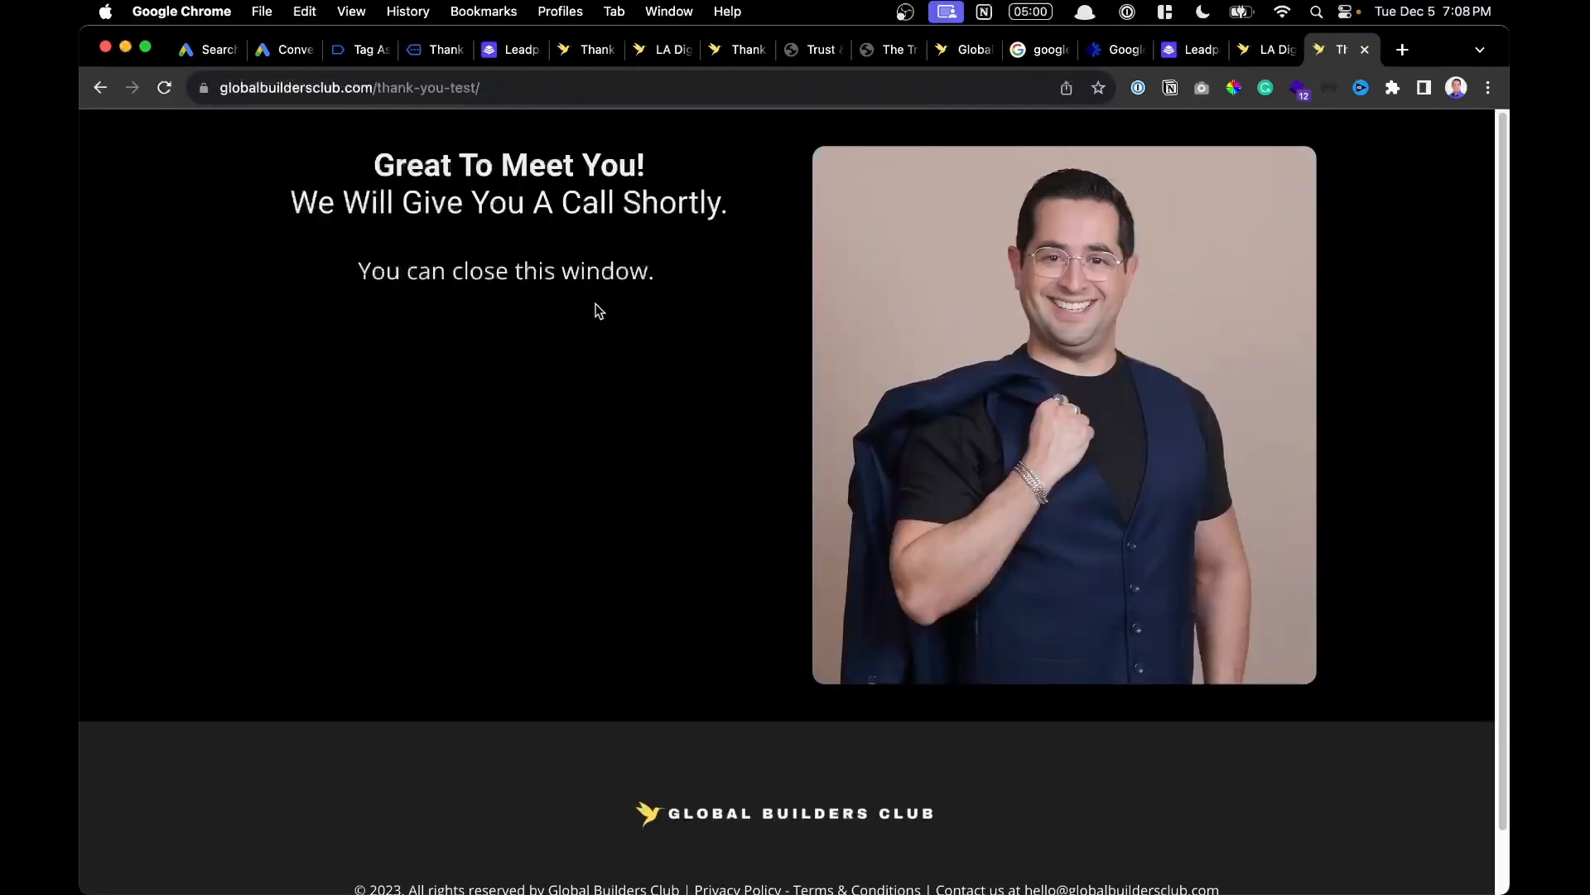
{"action": "key", "text": "super+w"}
{"action": "key", "text": "super+shift+n"}
{"action": "type", "text": "https://www.globalbuildersclub.com/thank-you-test/"}
{"action": "key", "text": "Return"}
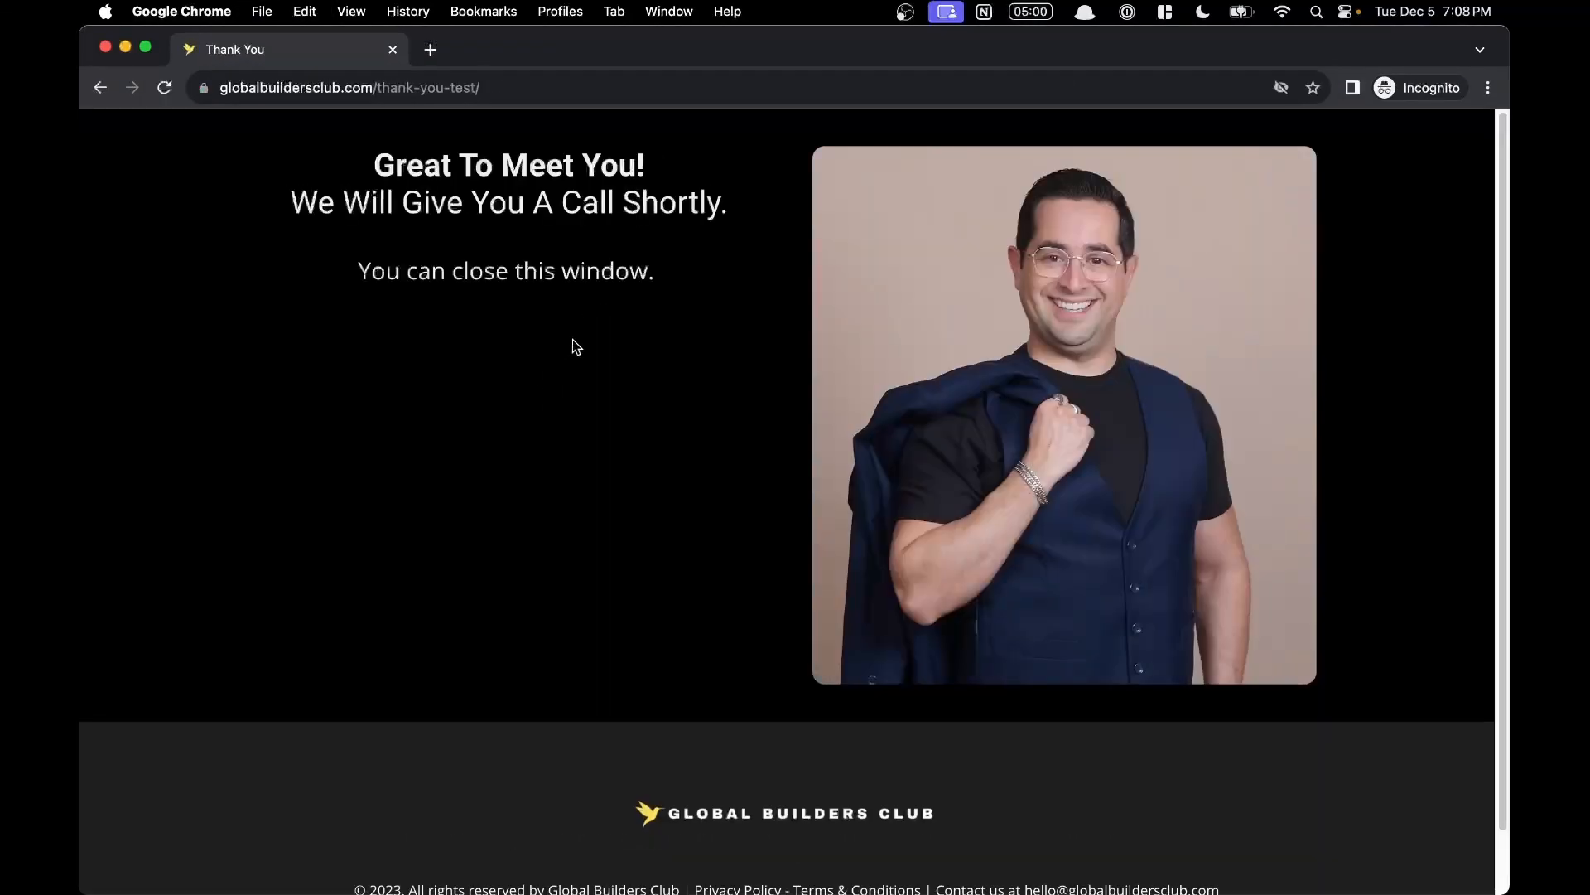
{"action": "key", "text": "super+w"}
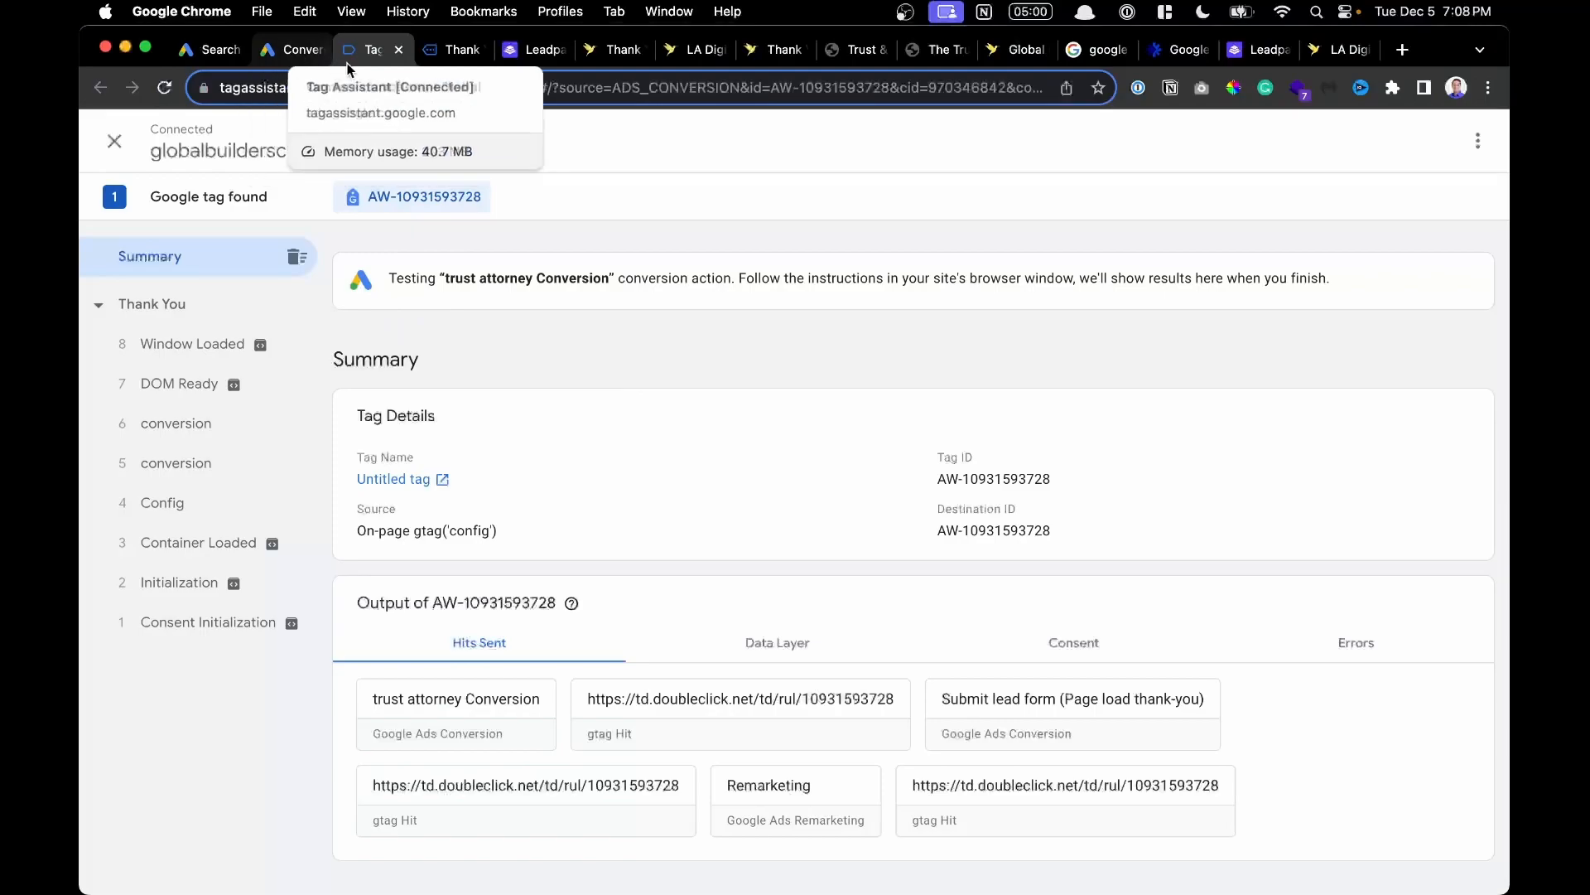
Close the Tag Assistant and debug thank-you pages and return to the Google Ads conversions summary.
{"action": "left_click", "coordinate": [399, 50]}
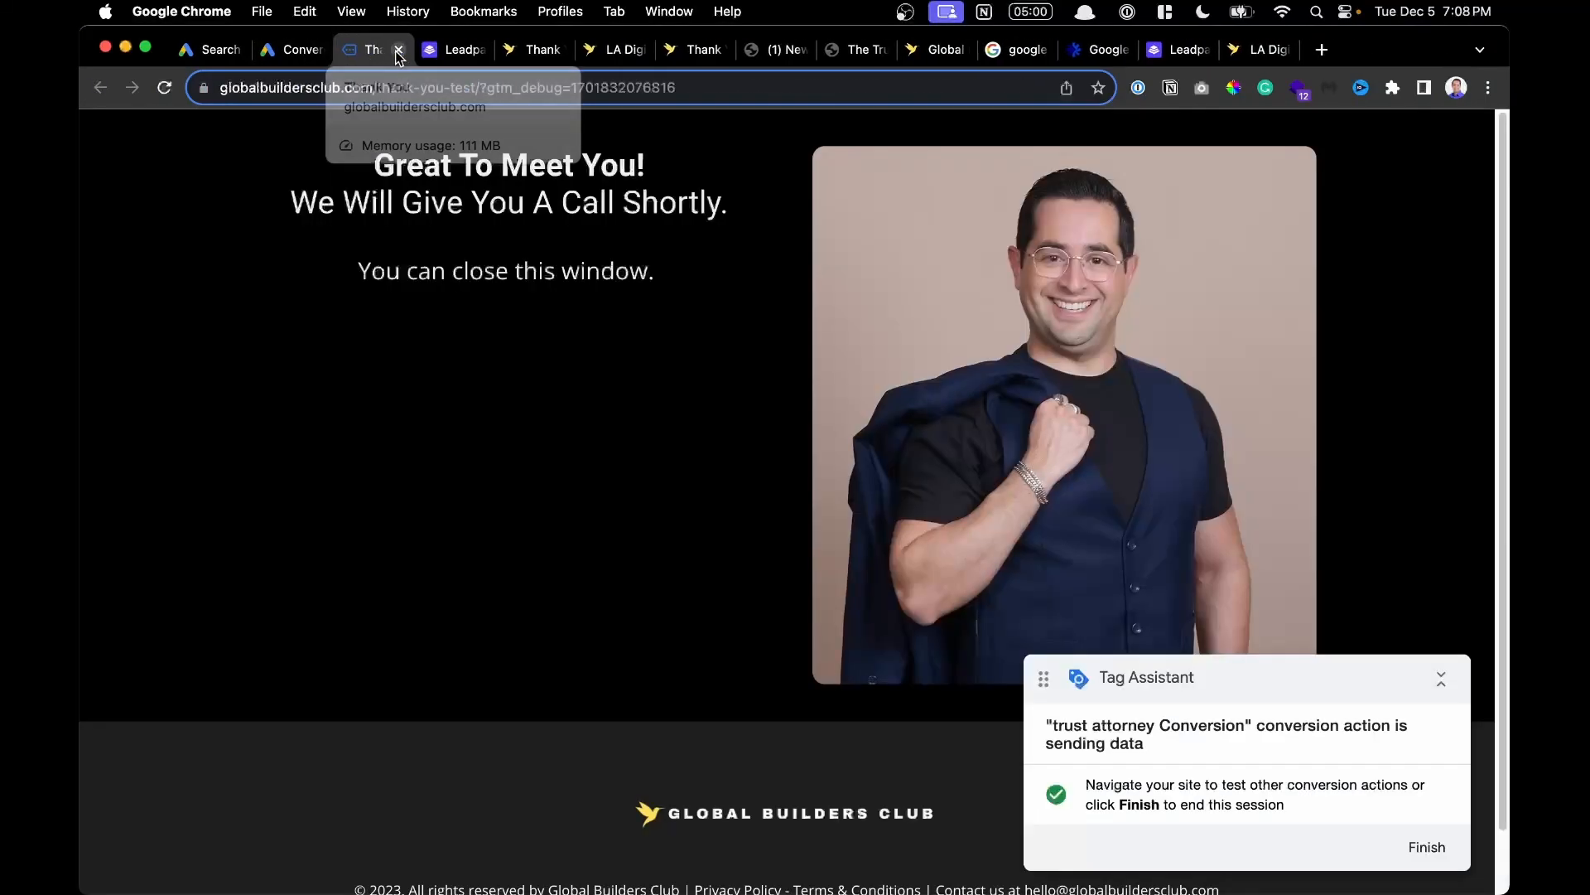
{"action": "left_click", "coordinate": [398, 50]}
{"action": "left_click", "coordinate": [300, 52]}
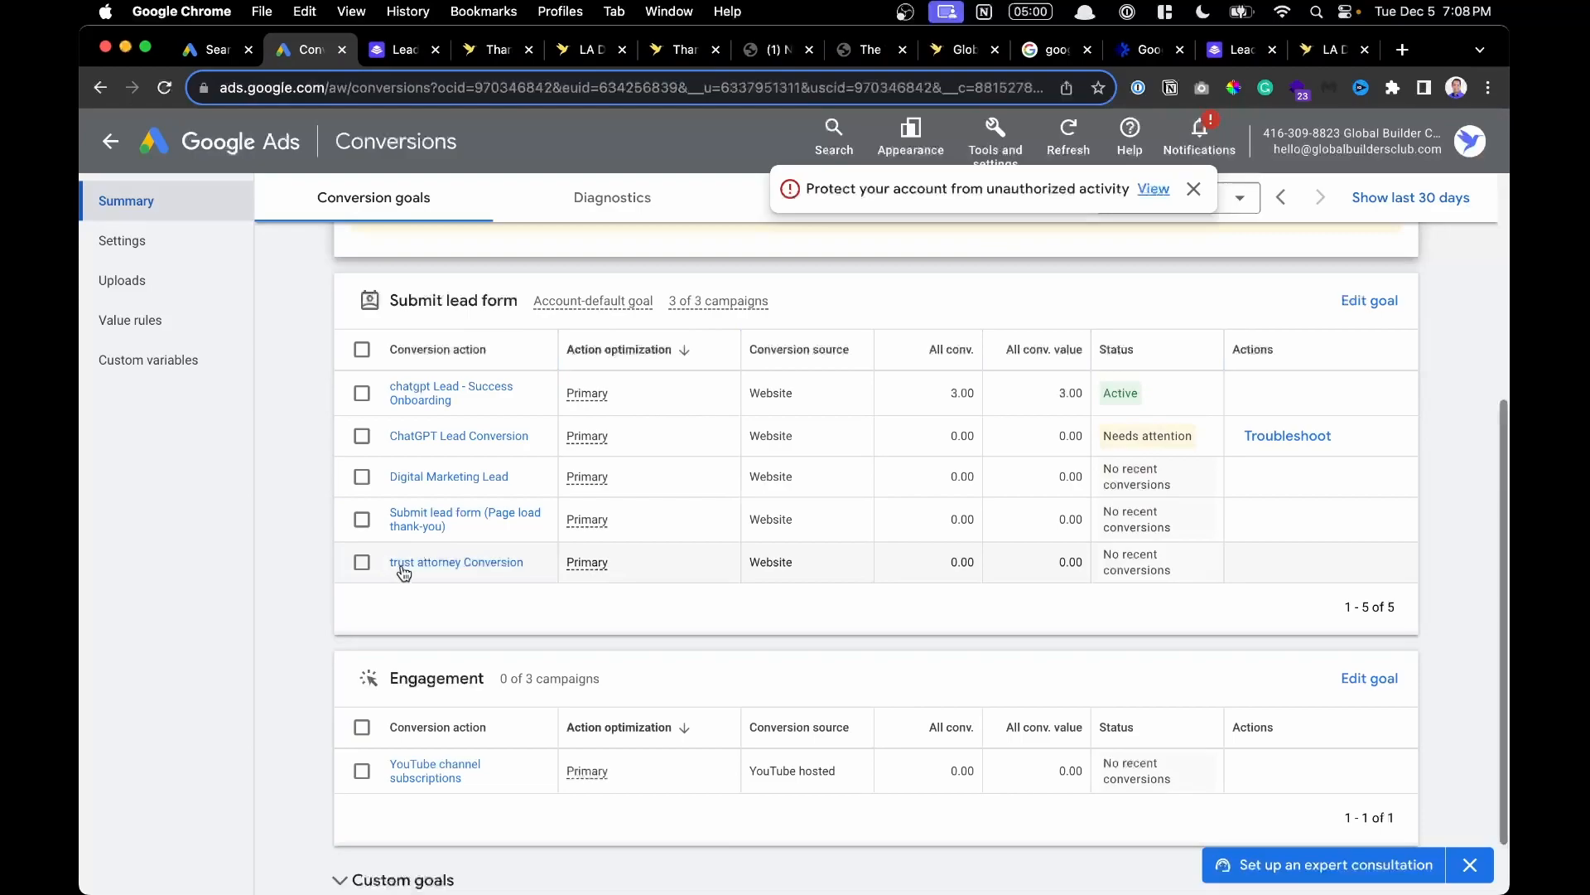
Check the status details of the trust attorney Conversion among the submit lead form actions.
{"action": "scroll", "coordinate": [403, 572], "scroll_direction": "up", "scroll_amount": 5}
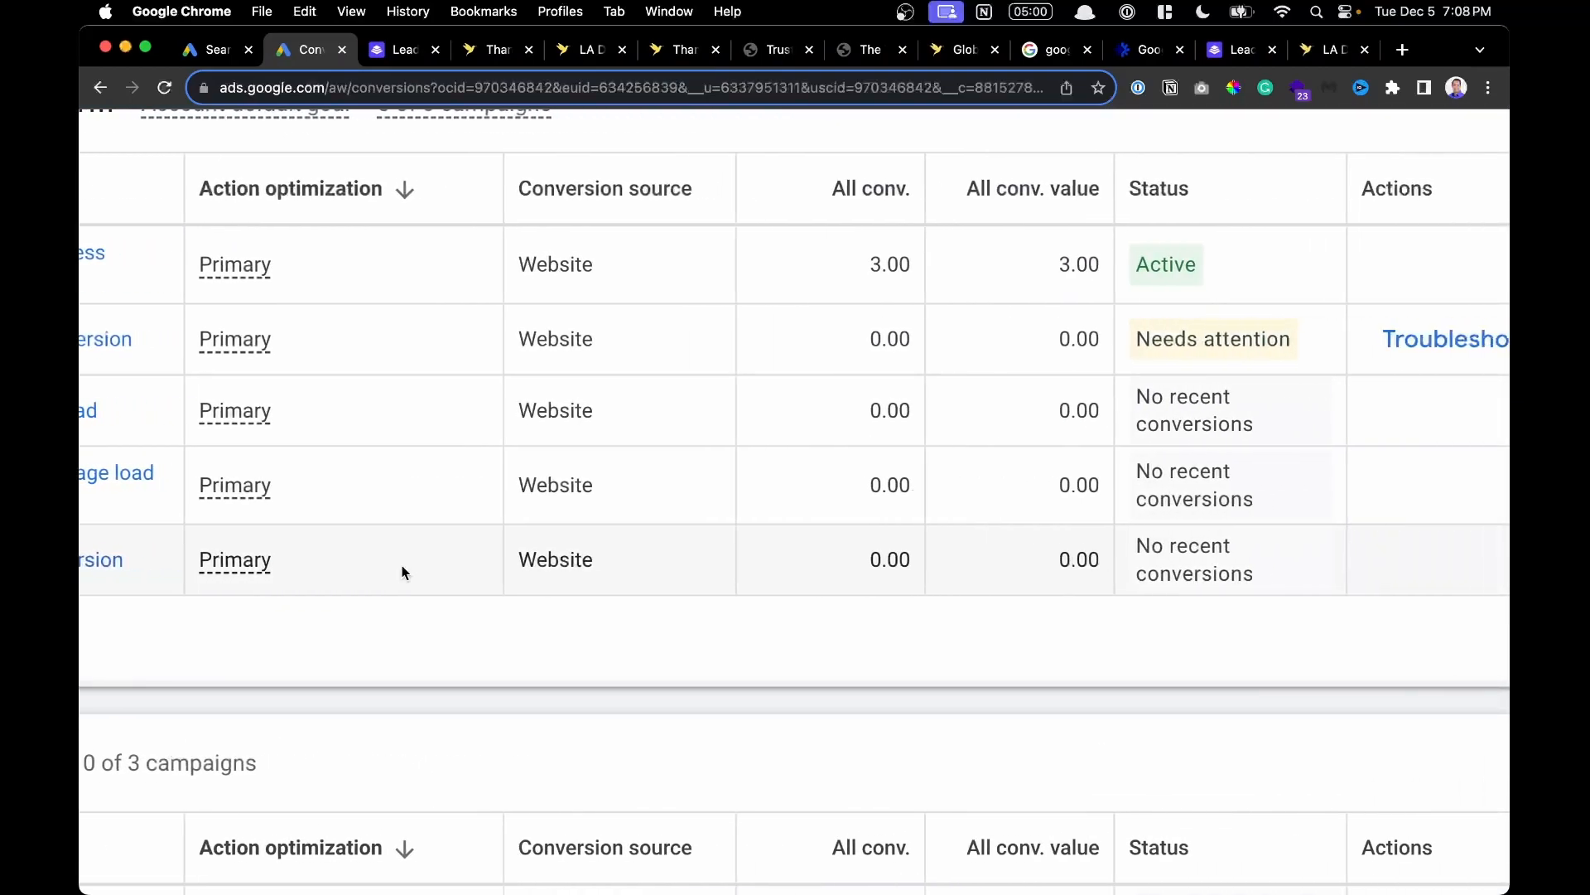
{"action": "scroll", "coordinate": [401, 568], "scroll_direction": "right", "scroll_amount": 5}
{"action": "mouse_move", "coordinate": [945, 580]}
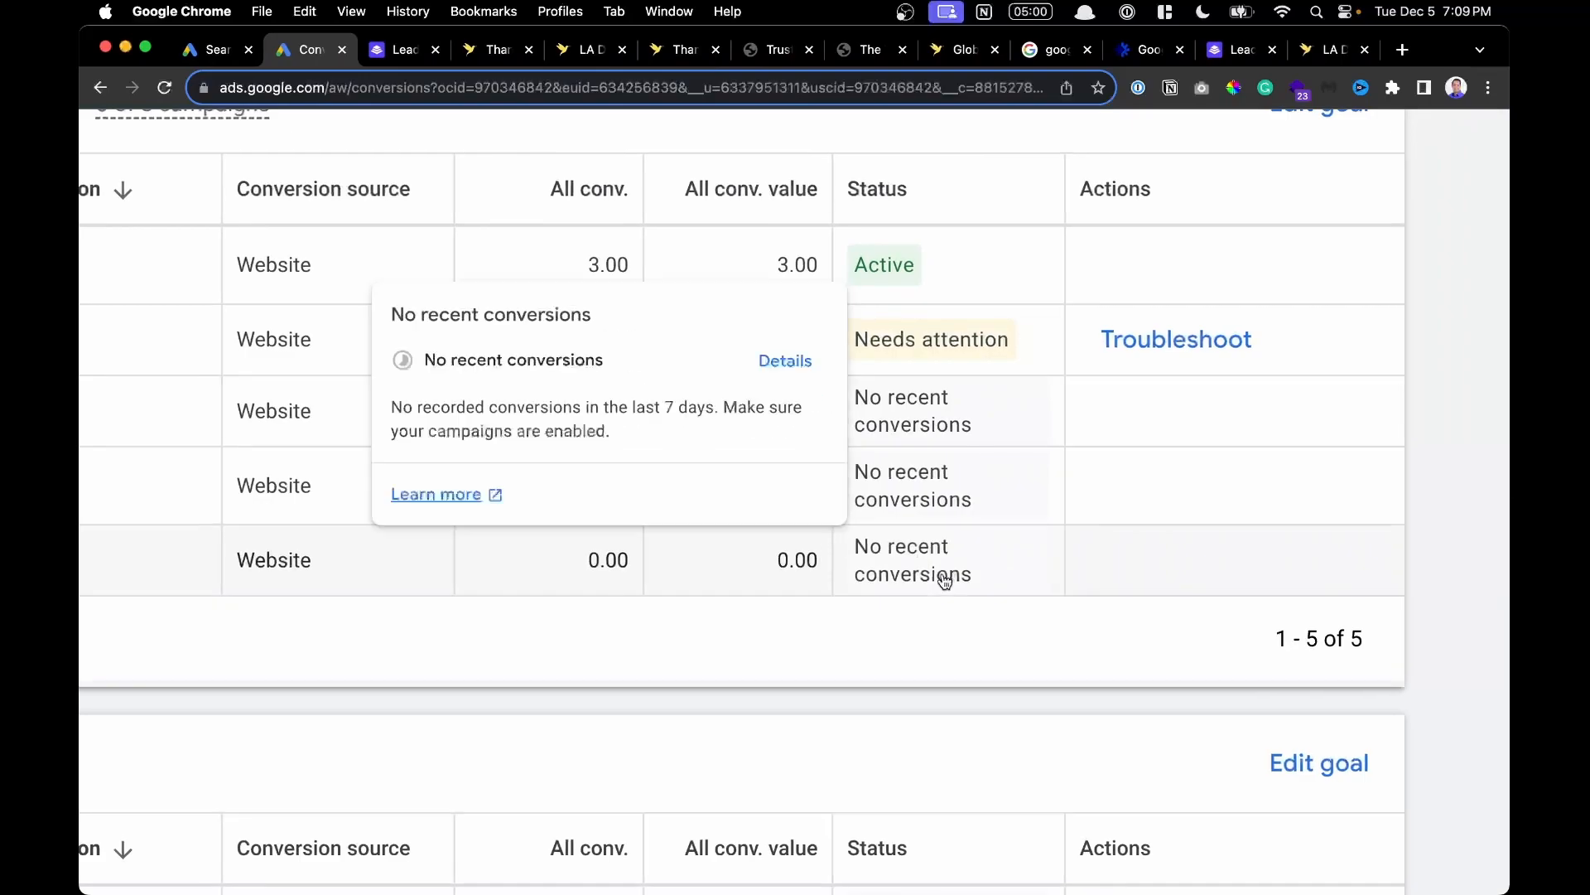
{"action": "scroll", "coordinate": [945, 580], "scroll_direction": "down", "scroll_amount": 5}
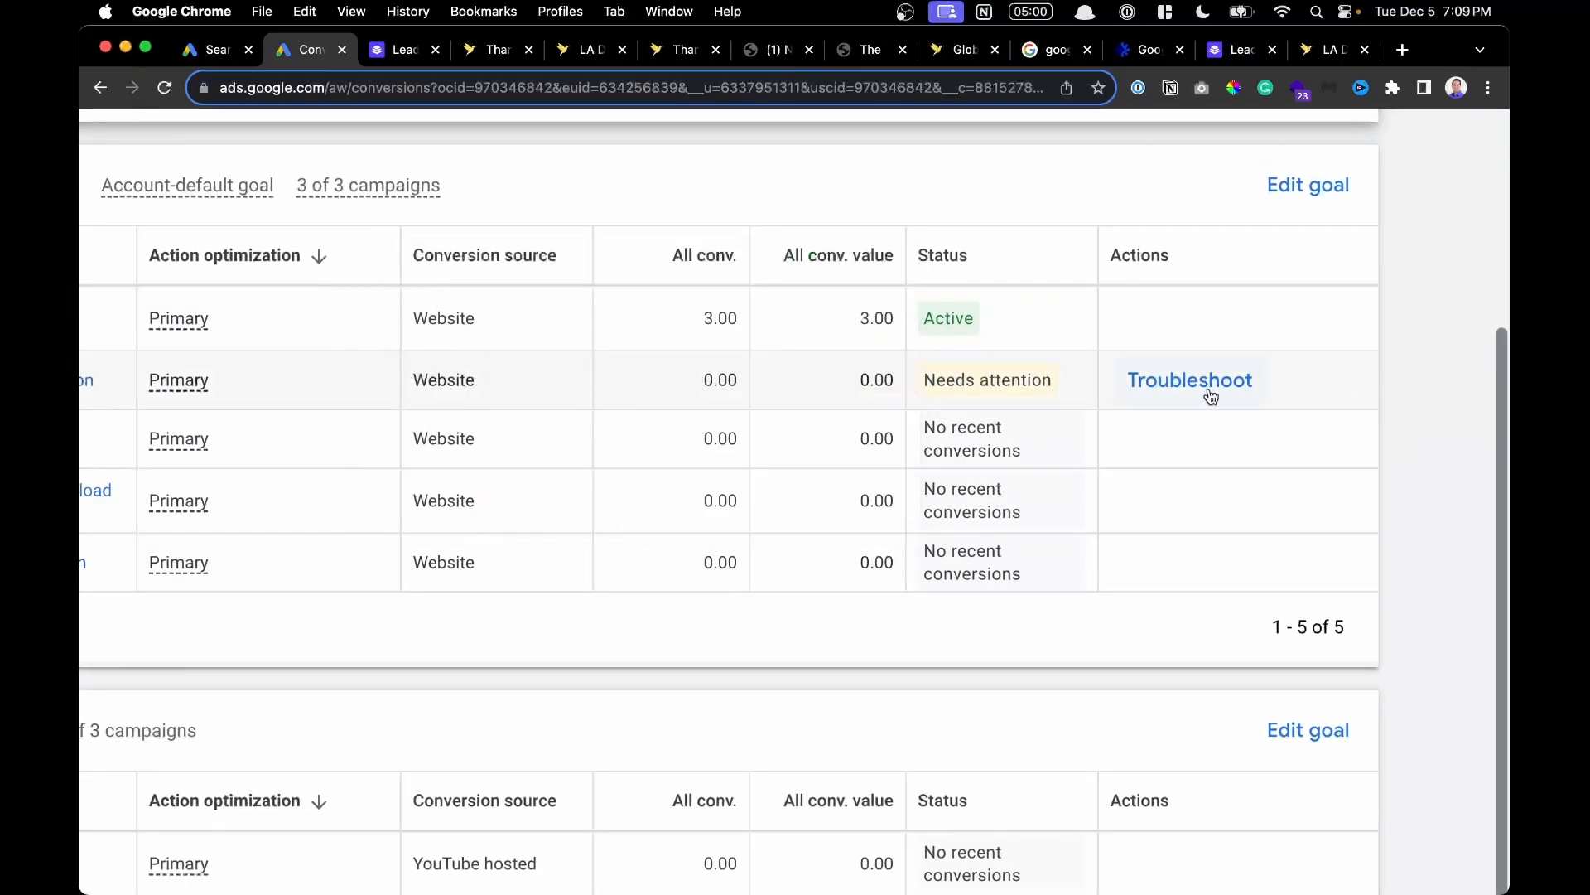
{"action": "mouse_move", "coordinate": [1044, 565]}
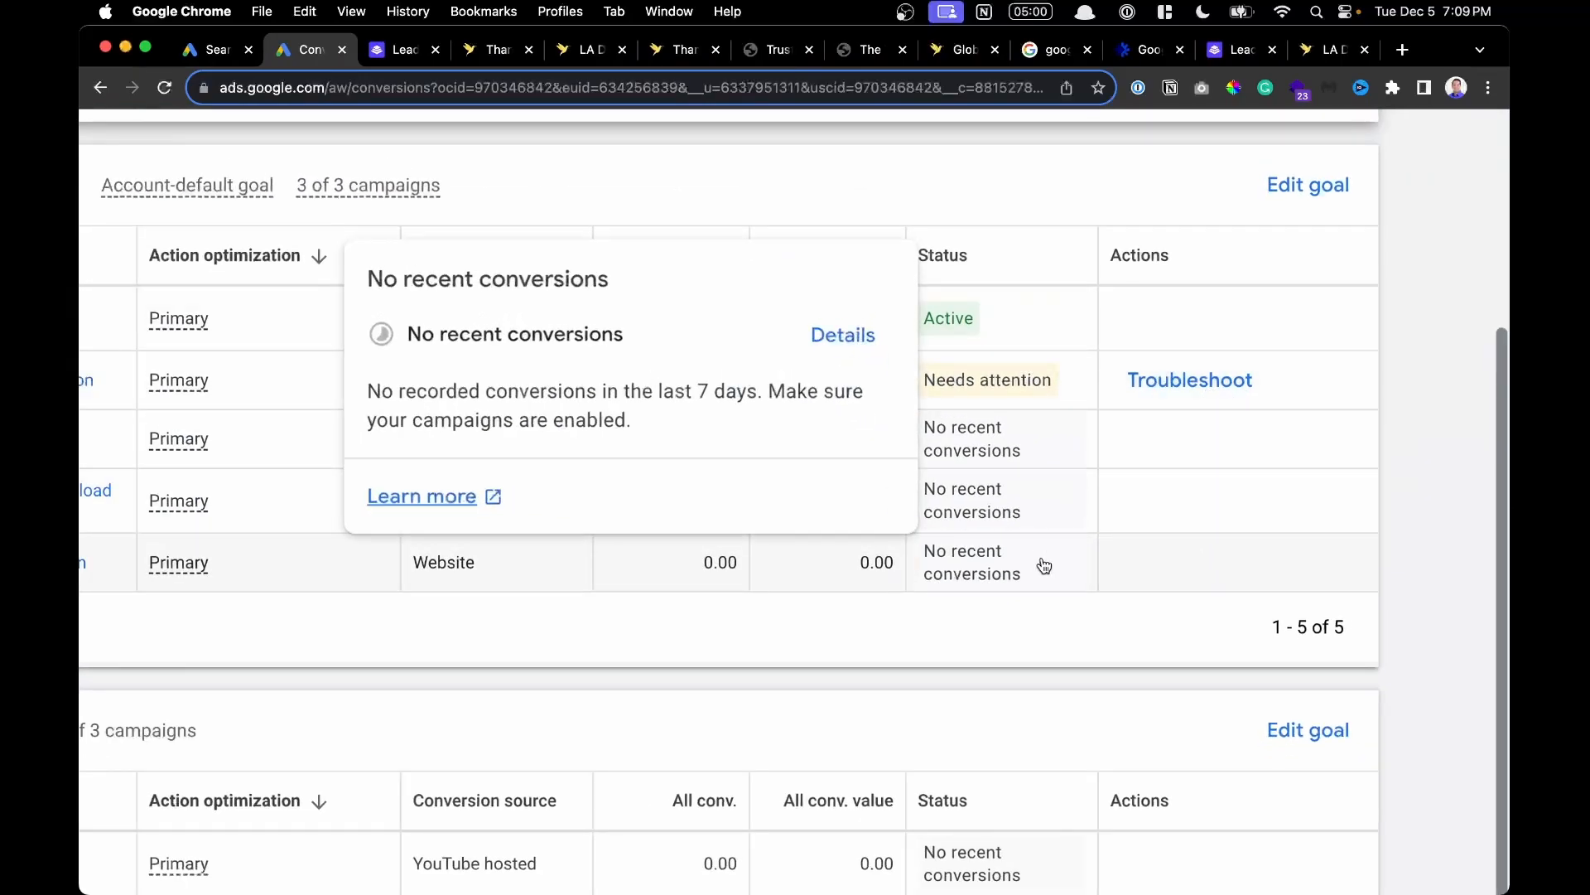
{"action": "scroll", "coordinate": [1044, 566], "scroll_direction": "down", "scroll_amount": 5}
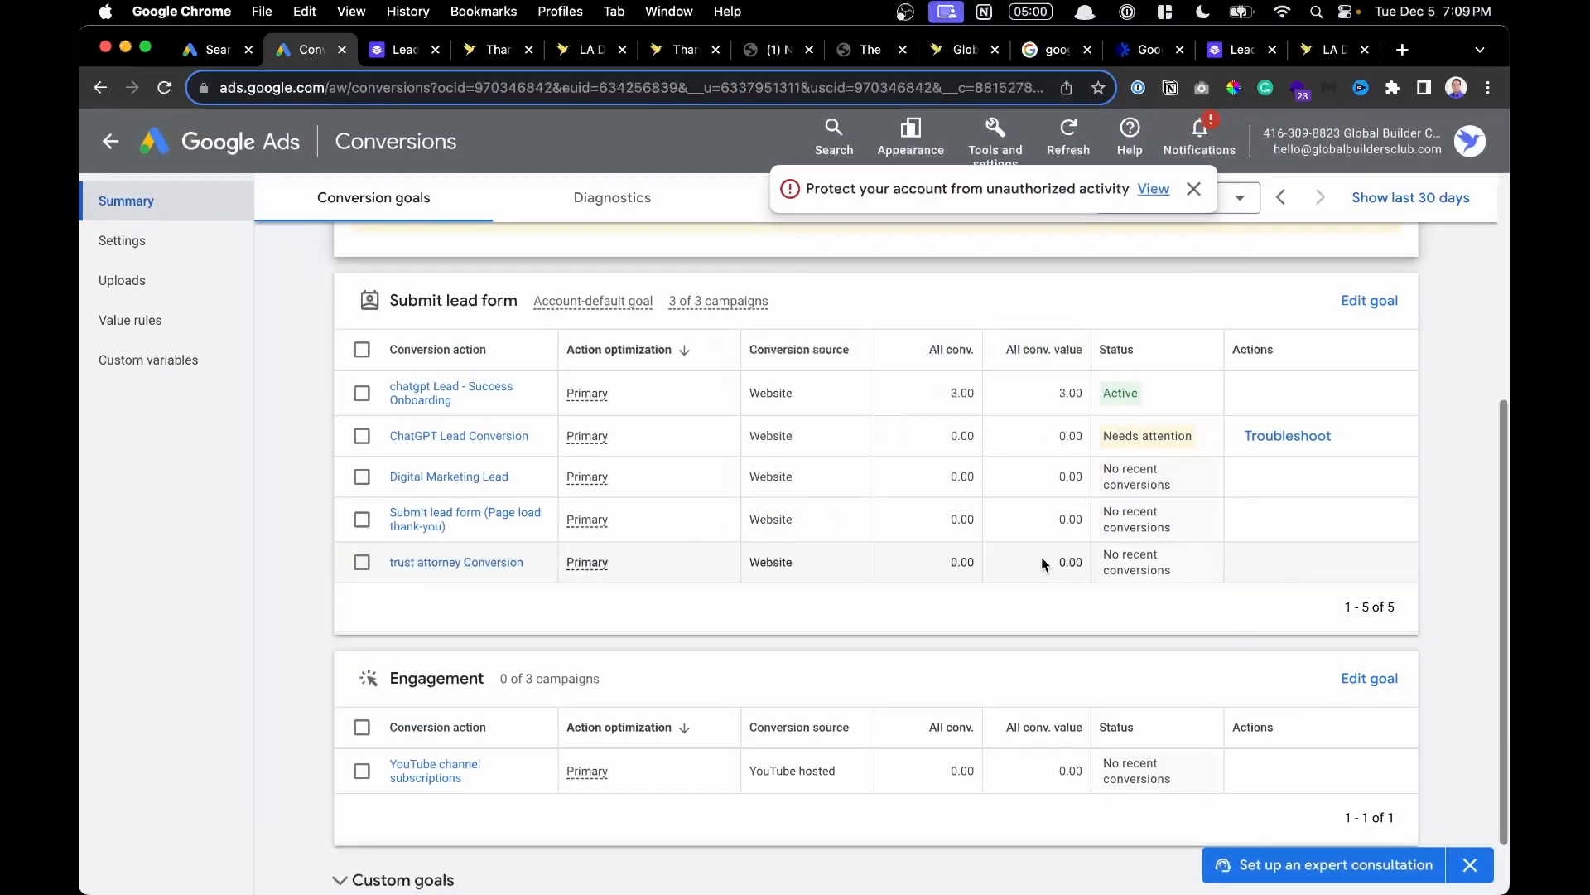
{"action": "scroll", "coordinate": [1041, 557], "scroll_direction": "up", "scroll_amount": 2}
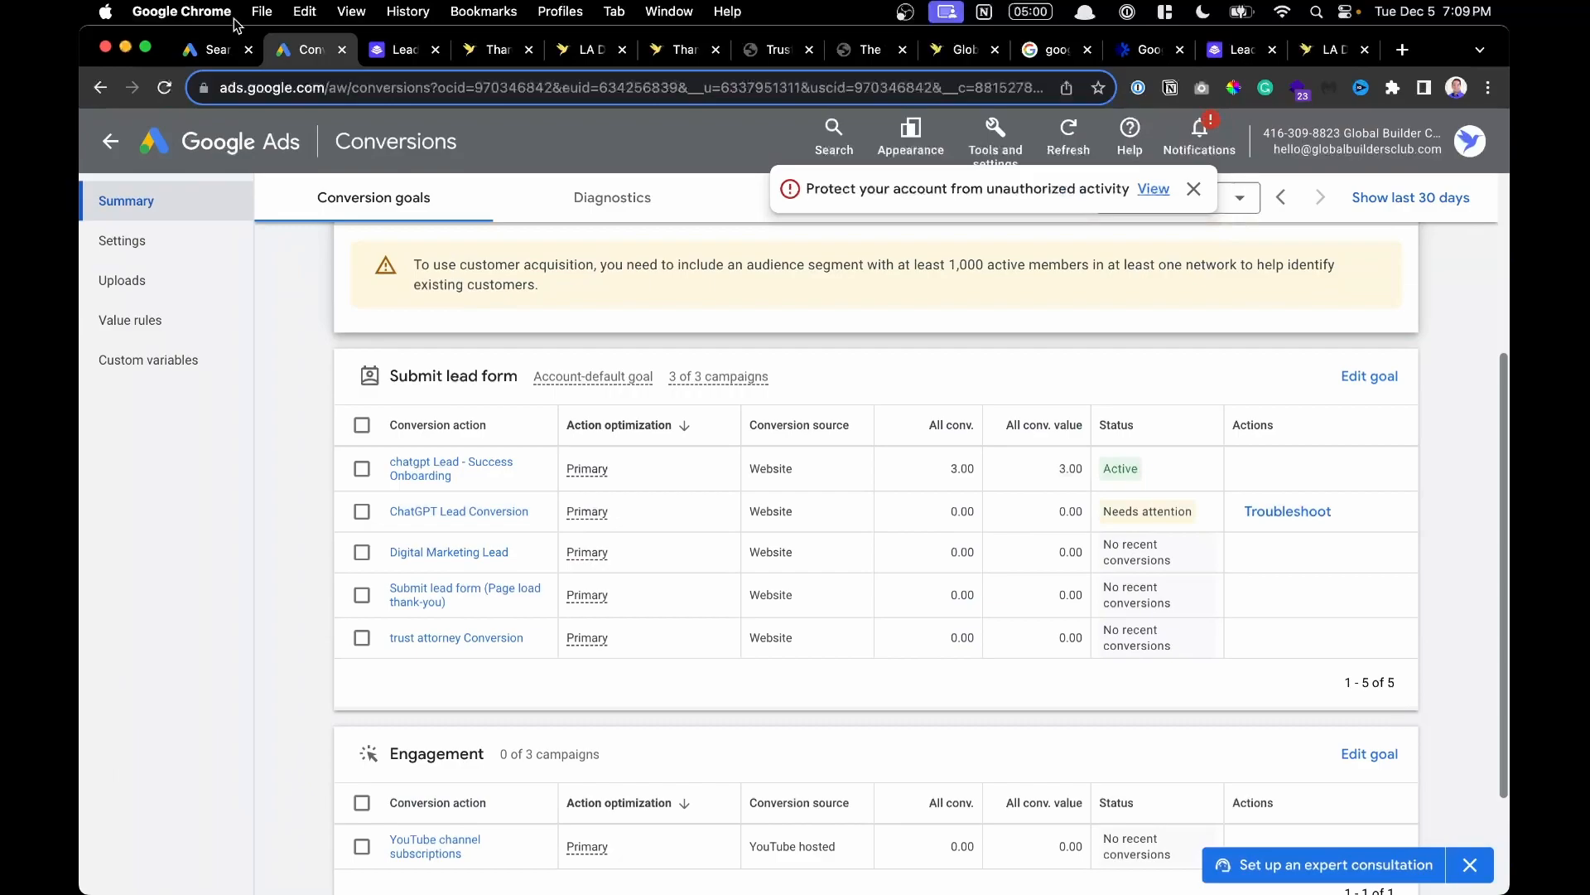
Look over the draft trust and estate attorney campaign's review page and return to the conversions summary.
{"action": "left_click", "coordinate": [214, 49]}
{"action": "scroll", "coordinate": [534, 384], "scroll_direction": "down", "scroll_amount": 8}
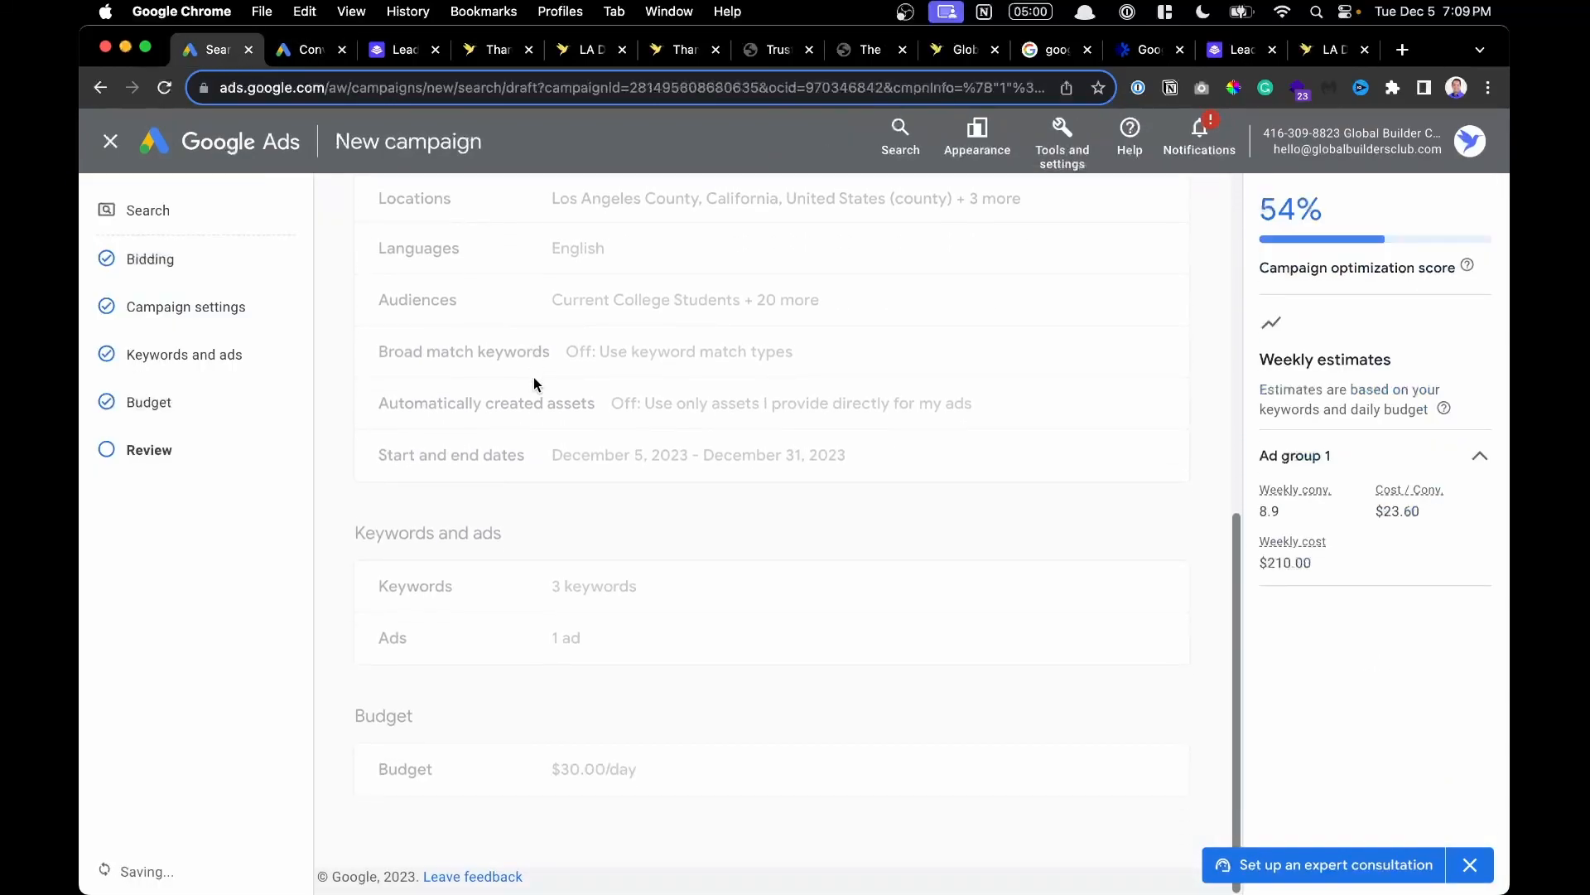
{"action": "left_click", "coordinate": [310, 50]}
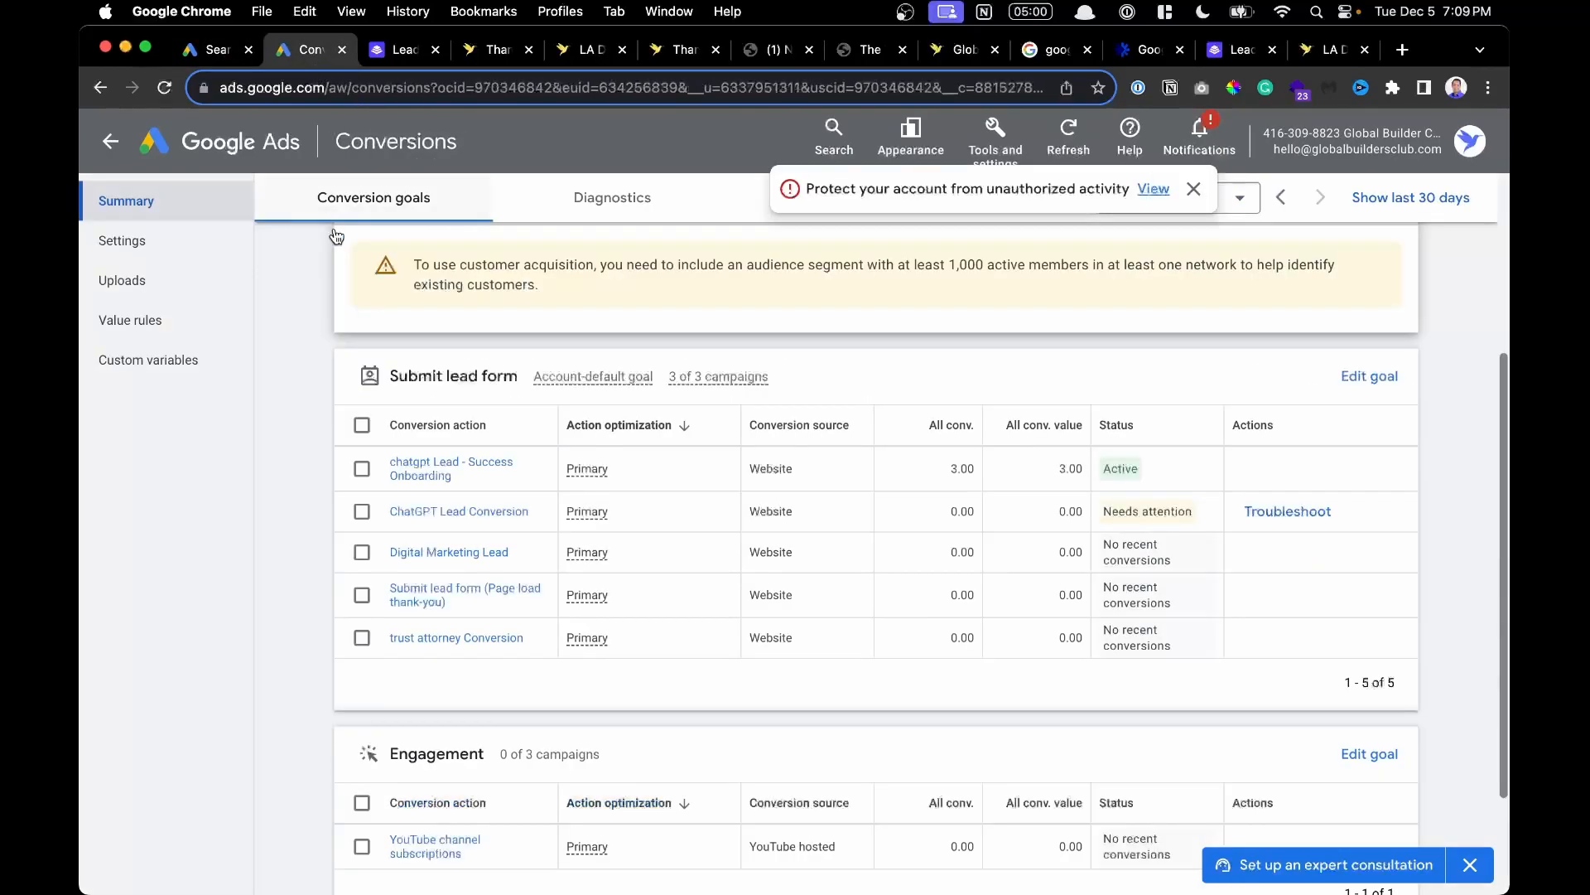
Open the settings of the Dec 3 | Marketing Agency | LA OC SB campaign from the account's campaign list.
{"action": "left_click", "coordinate": [126, 146]}
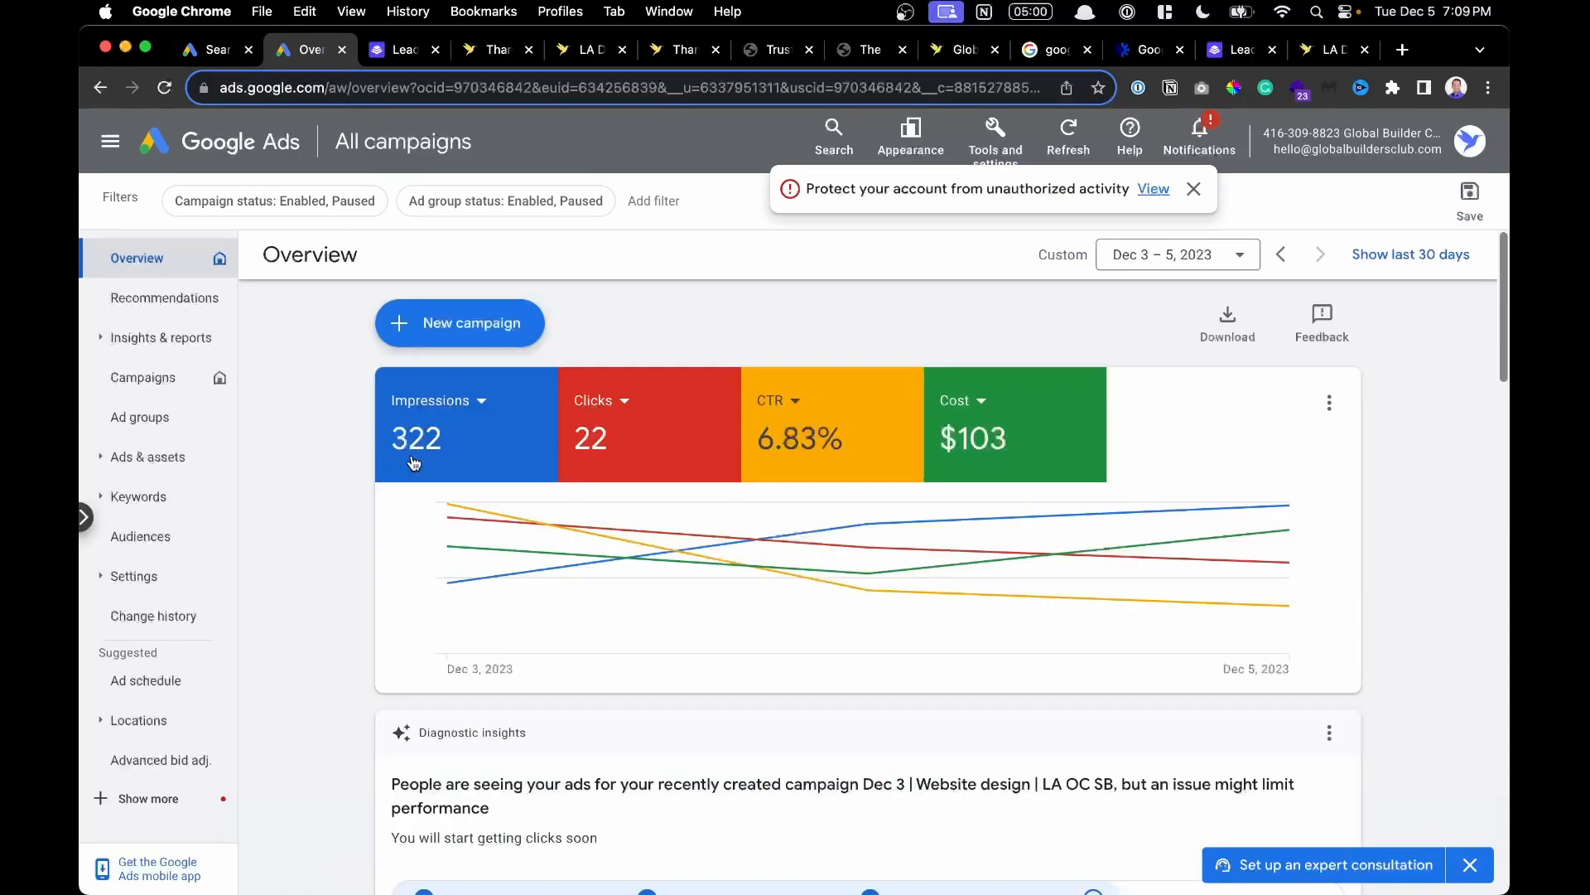
{"action": "left_click", "coordinate": [170, 387]}
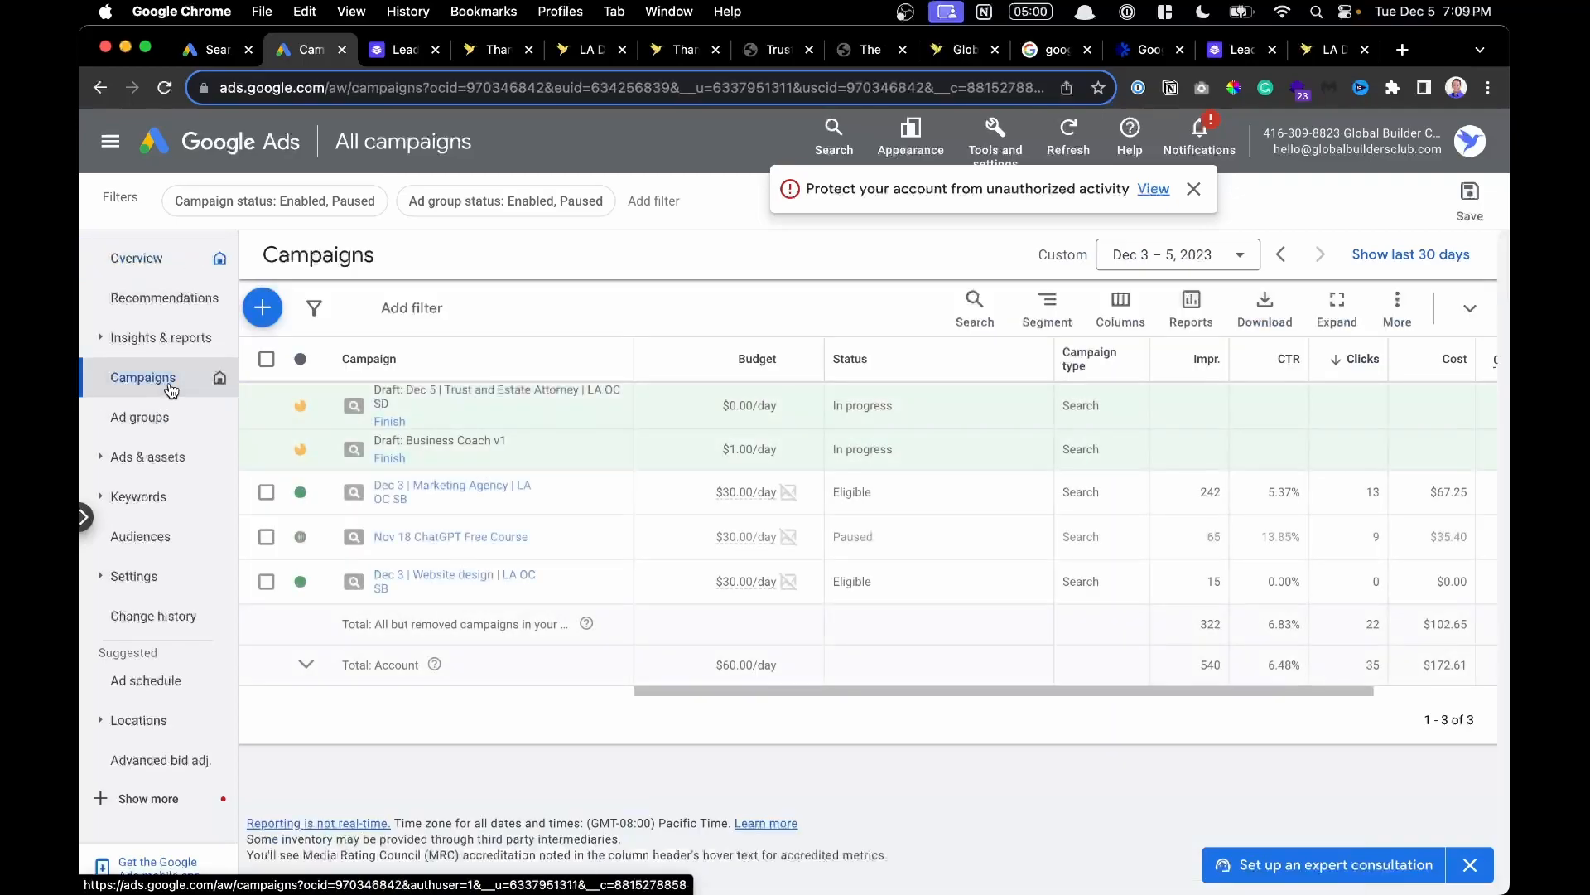
{"action": "scroll", "coordinate": [435, 359], "scroll_direction": "down", "scroll_amount": 1}
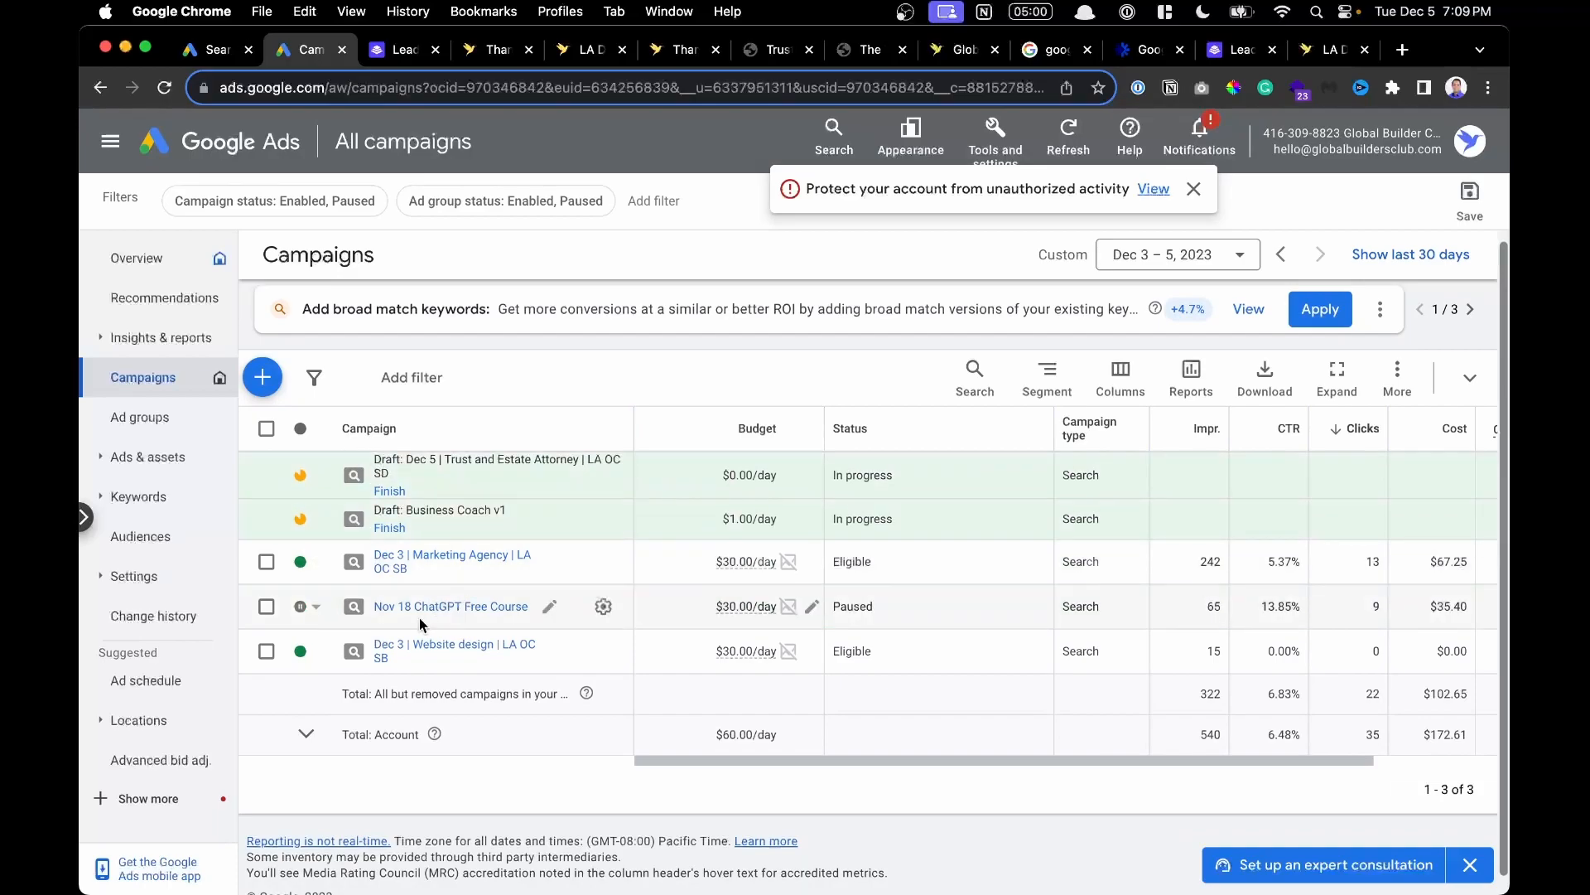
{"action": "left_click", "coordinate": [458, 555]}
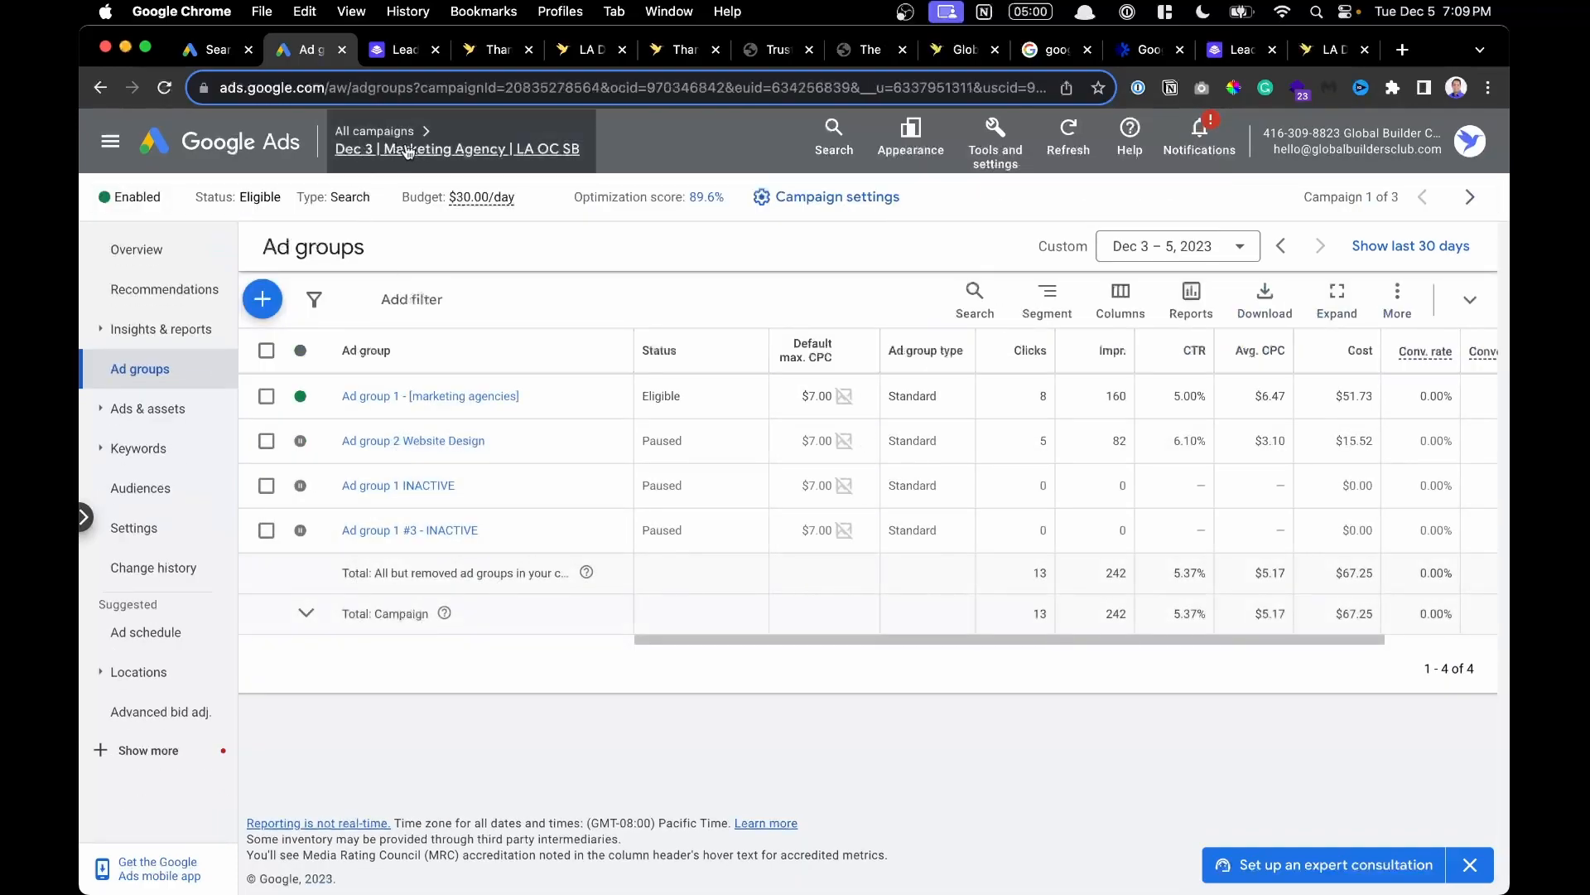
{"action": "left_click", "coordinate": [158, 534]}
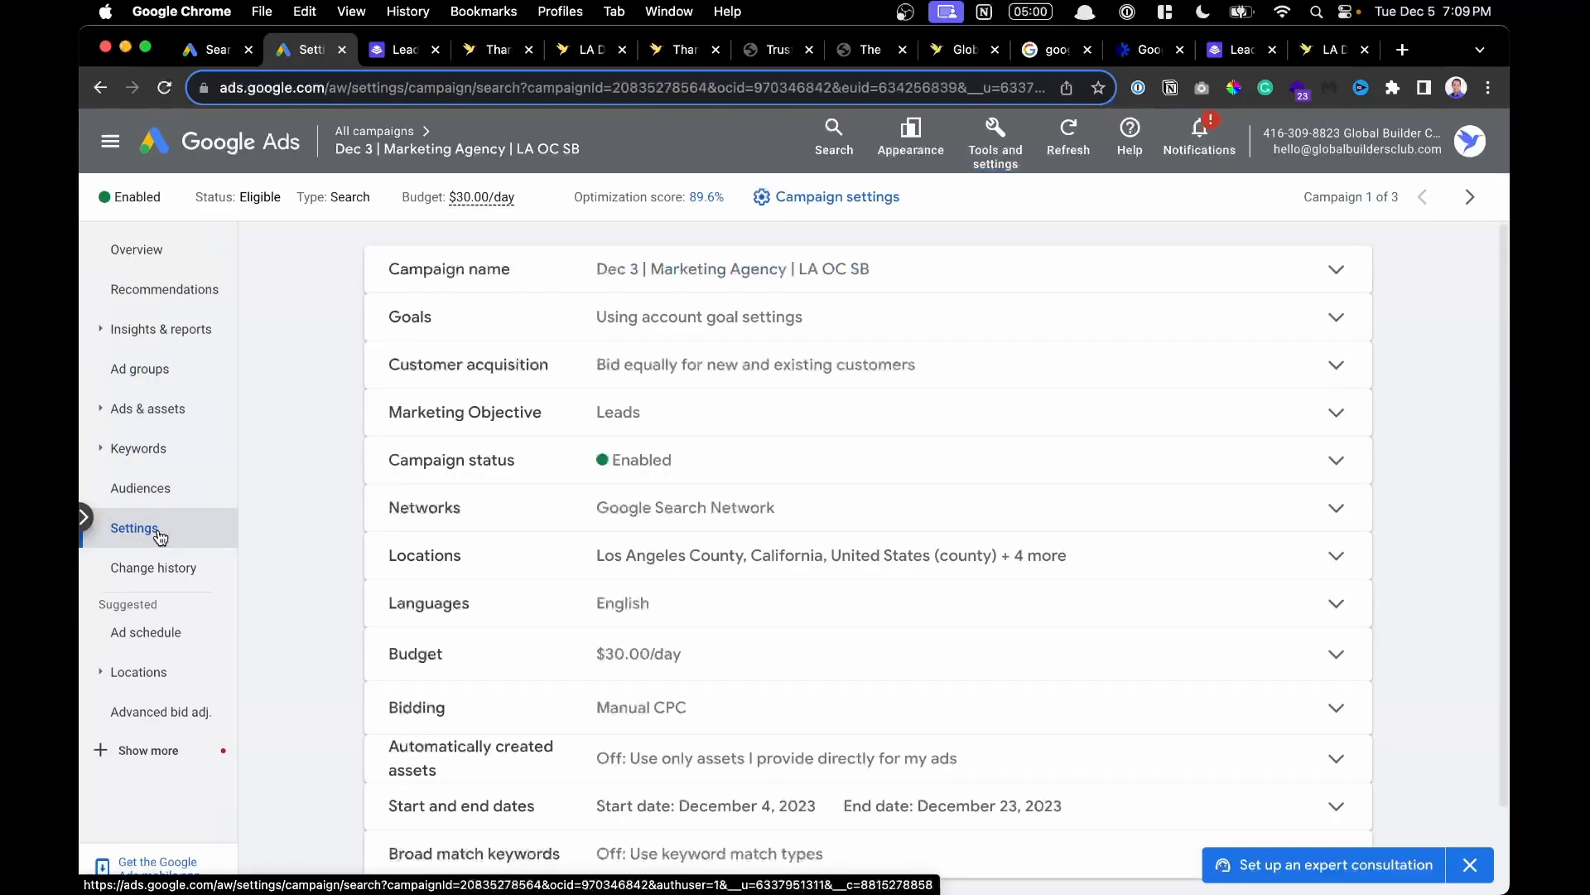
Change the campaign's bid strategy to Manual CPC, leaving Enhanced CPC off, and save the bidding setting.
{"action": "scroll", "coordinate": [754, 514], "scroll_direction": "down", "scroll_amount": 1}
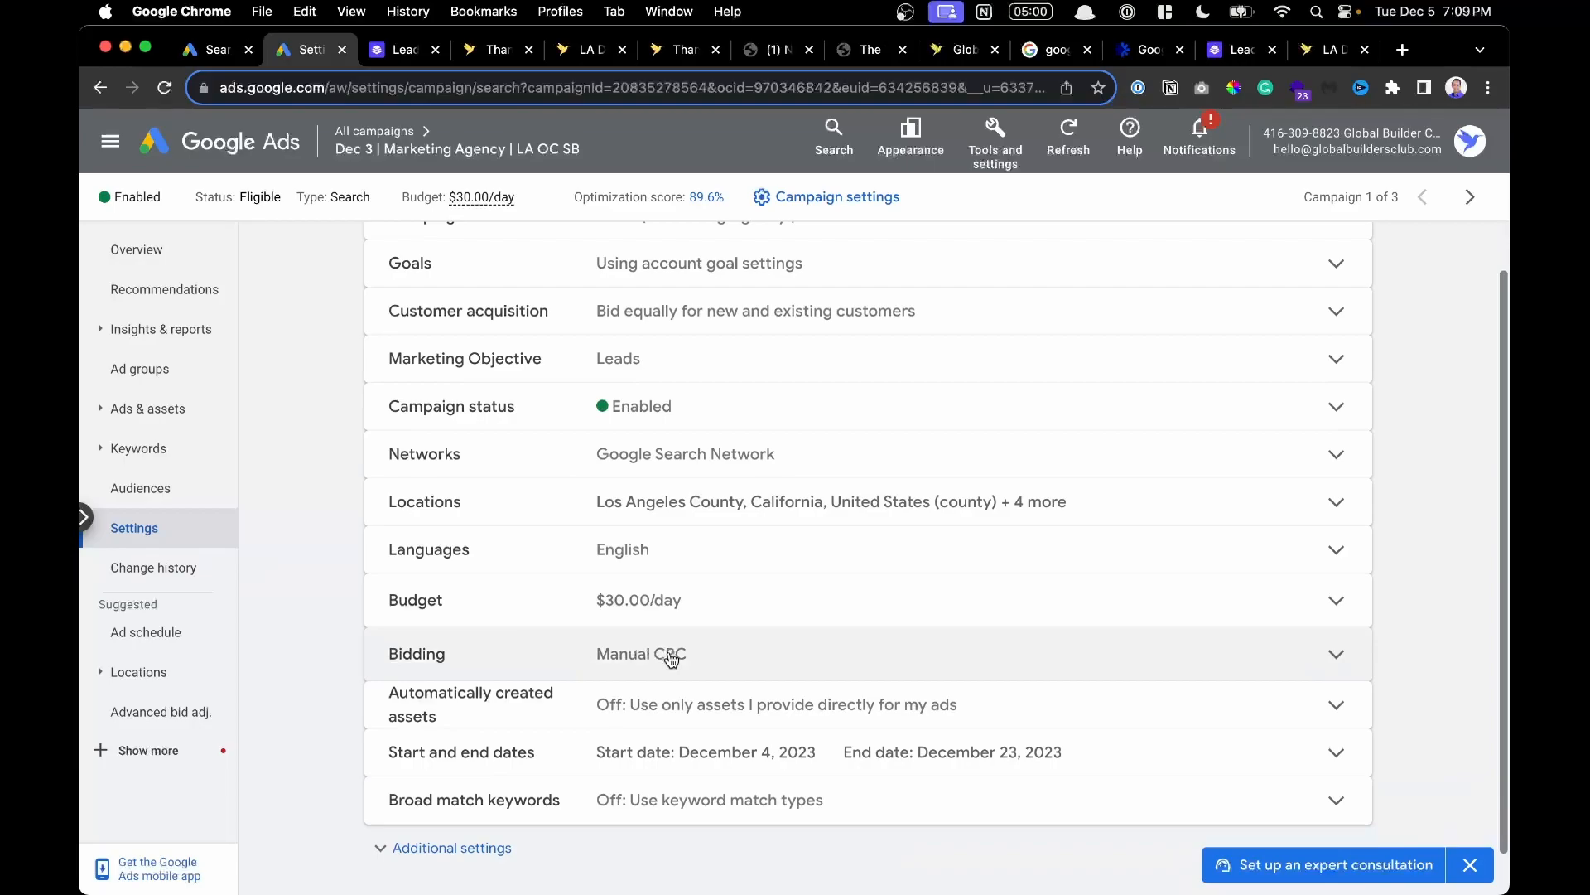
{"action": "left_click", "coordinate": [670, 659]}
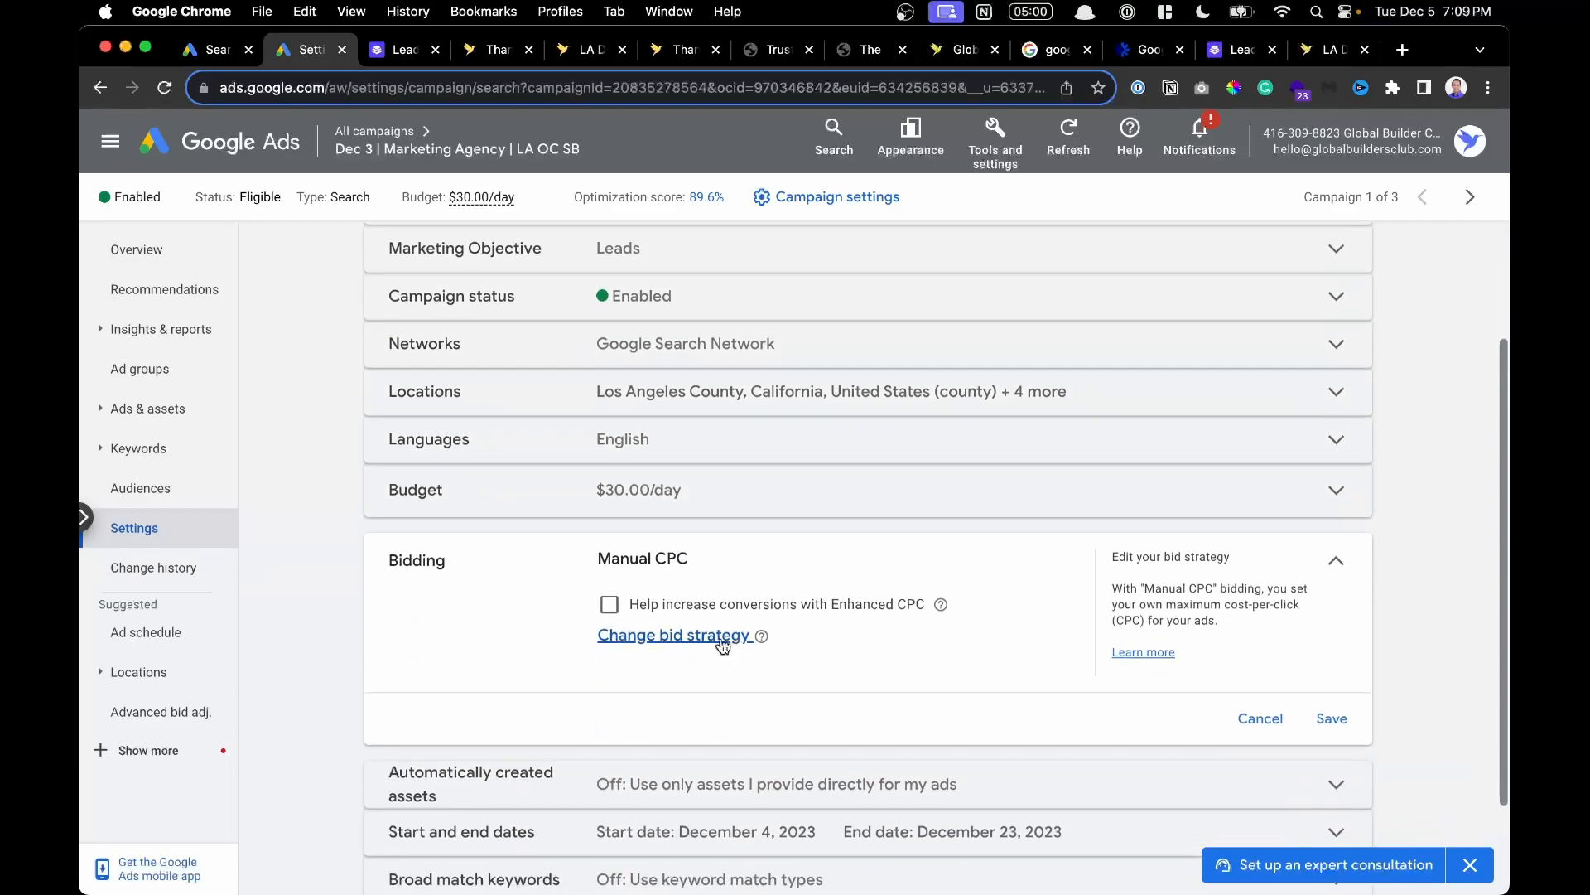
{"action": "scroll", "coordinate": [730, 642], "scroll_direction": "up", "scroll_amount": 3}
{"action": "left_click", "coordinate": [728, 639]}
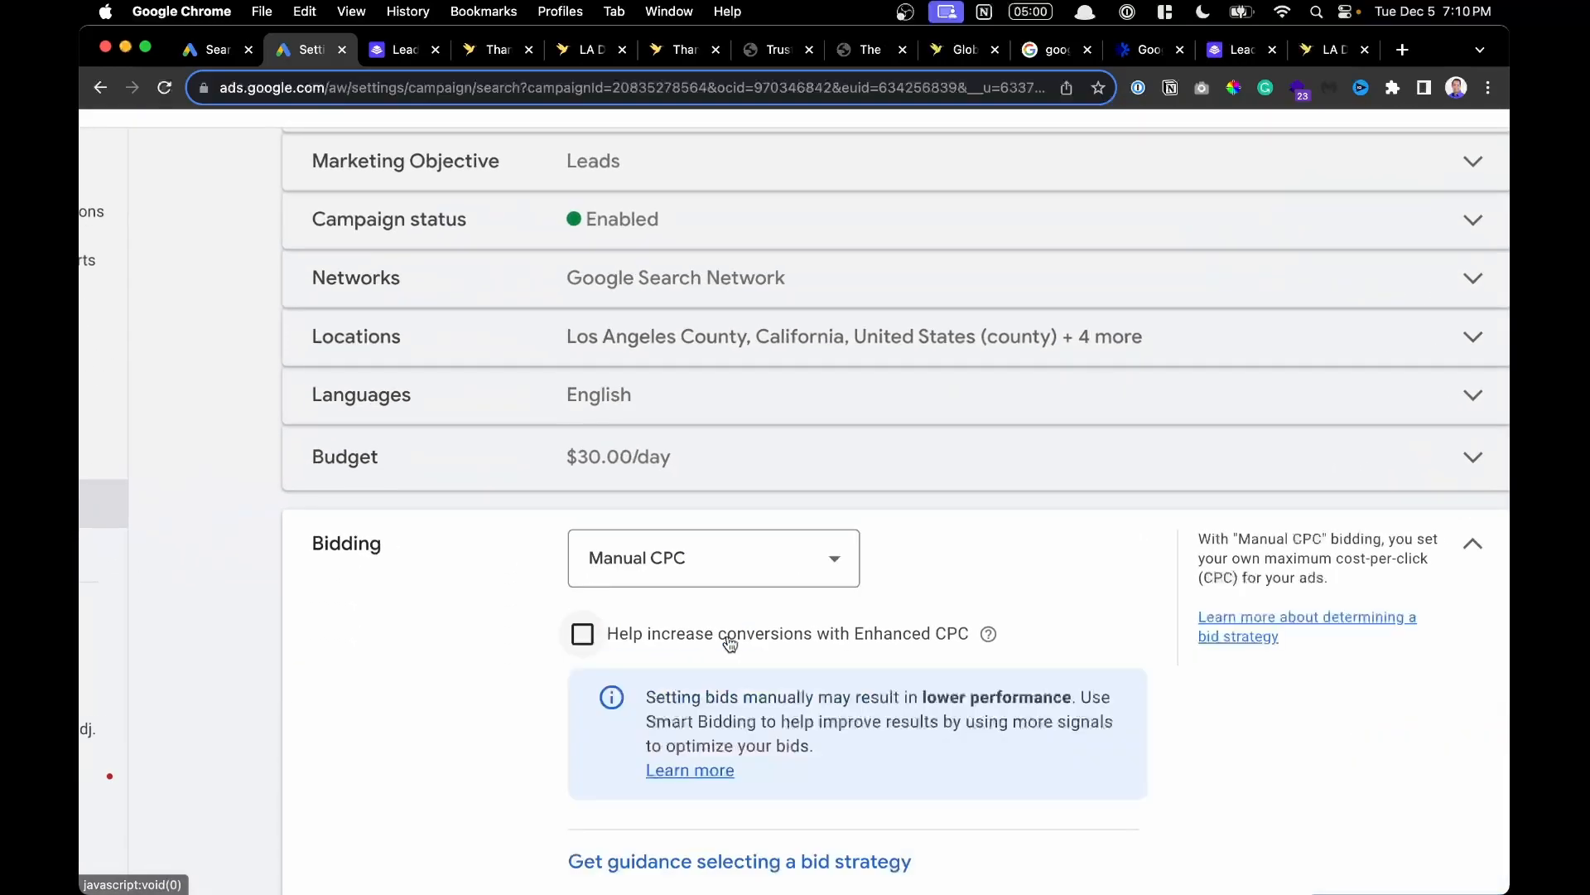
{"action": "left_click", "coordinate": [735, 446]}
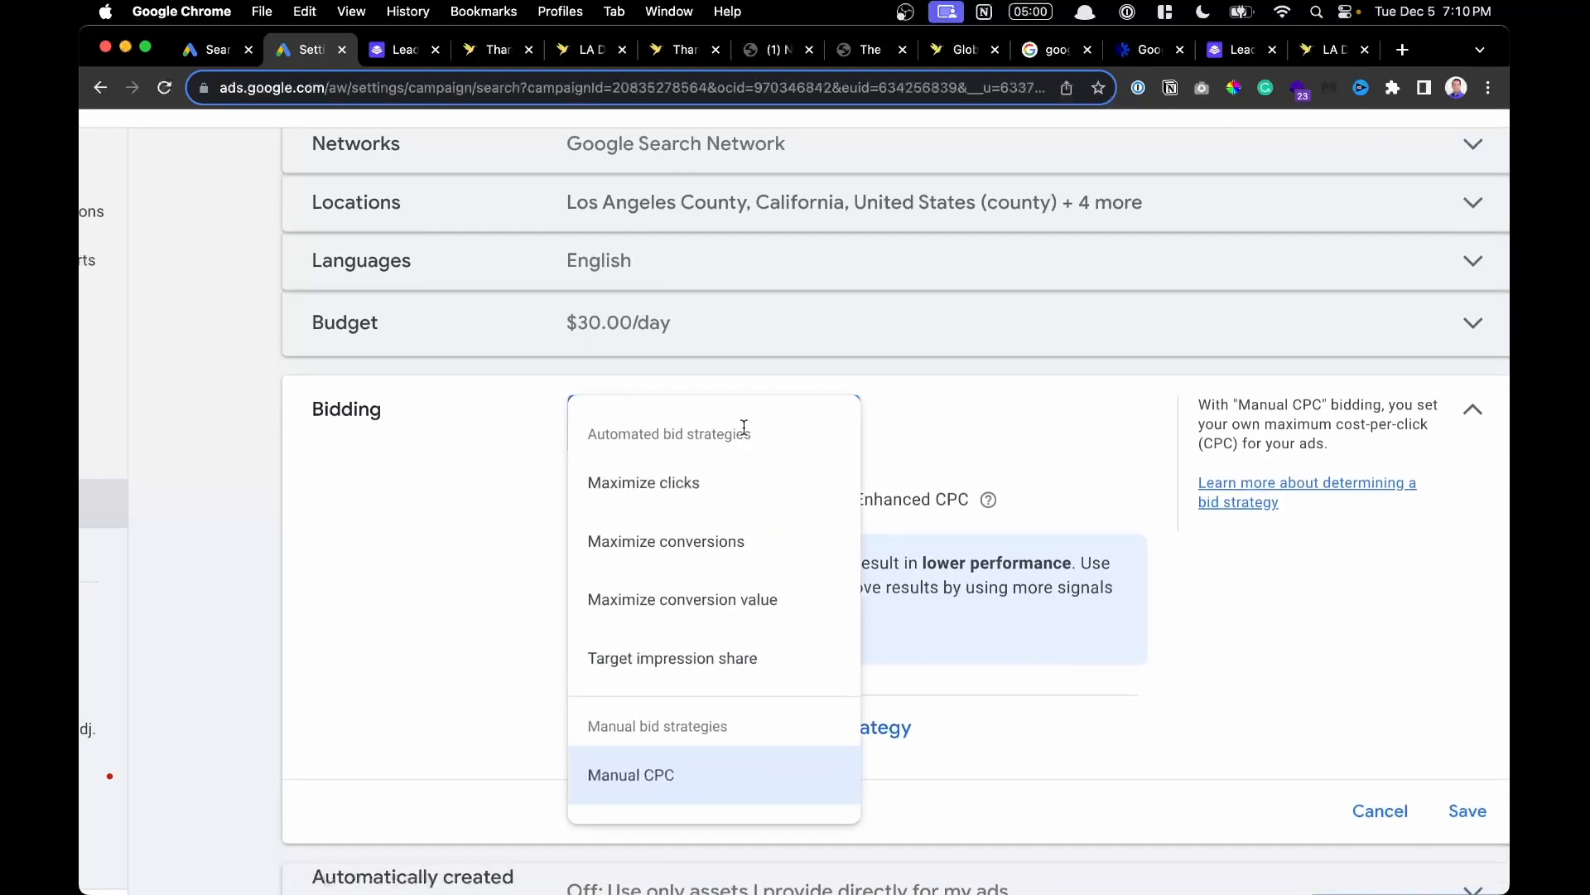
{"action": "left_click", "coordinate": [667, 779]}
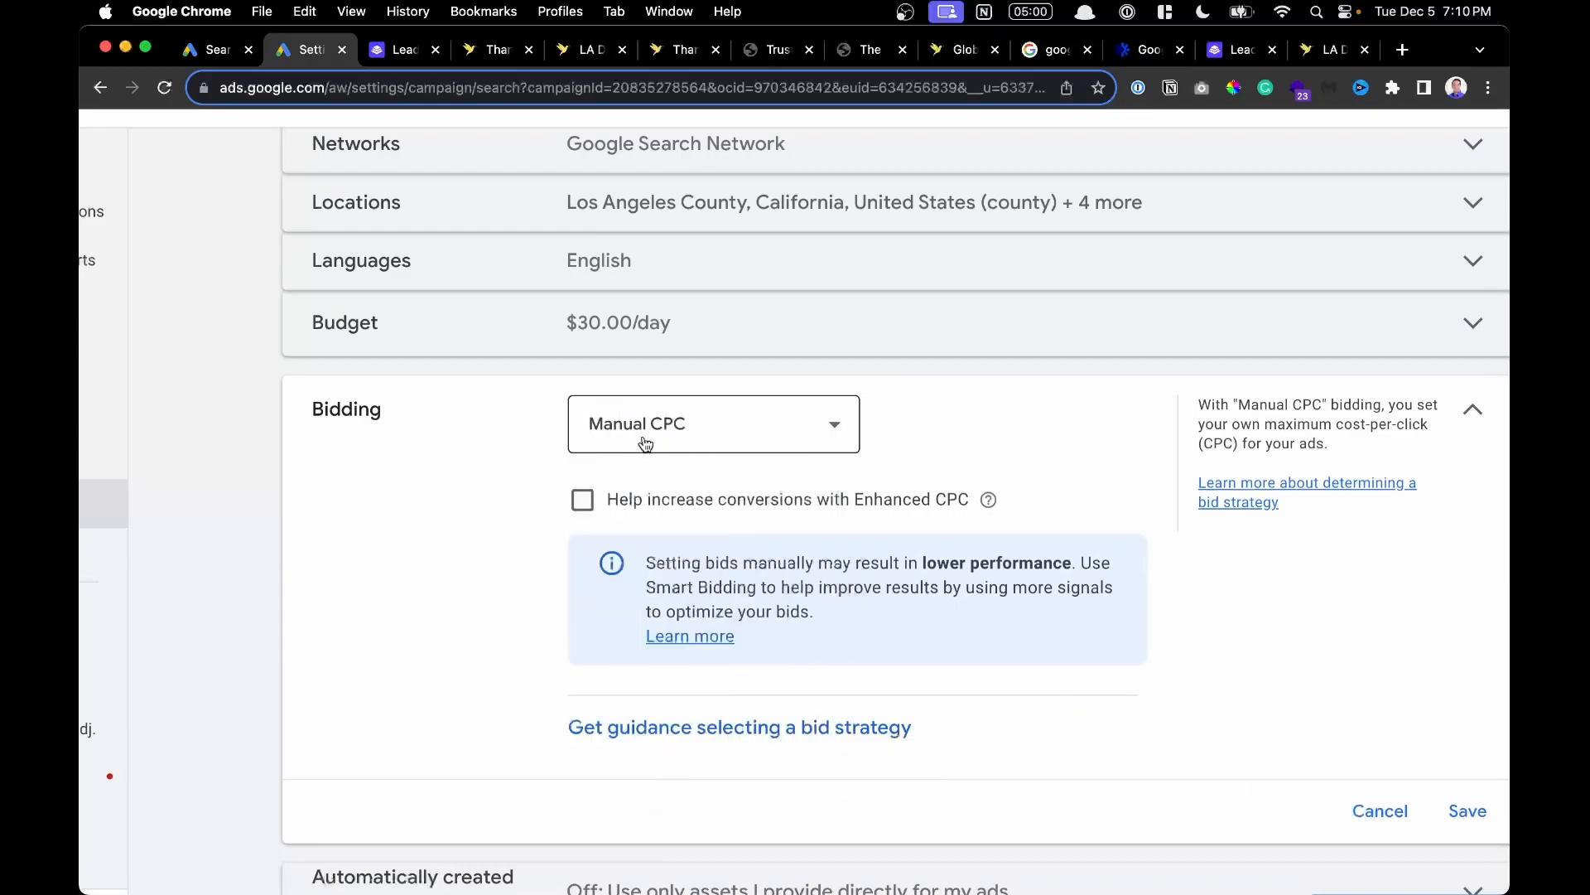
{"action": "scroll", "coordinate": [717, 435], "scroll_direction": "down", "scroll_amount": 3}
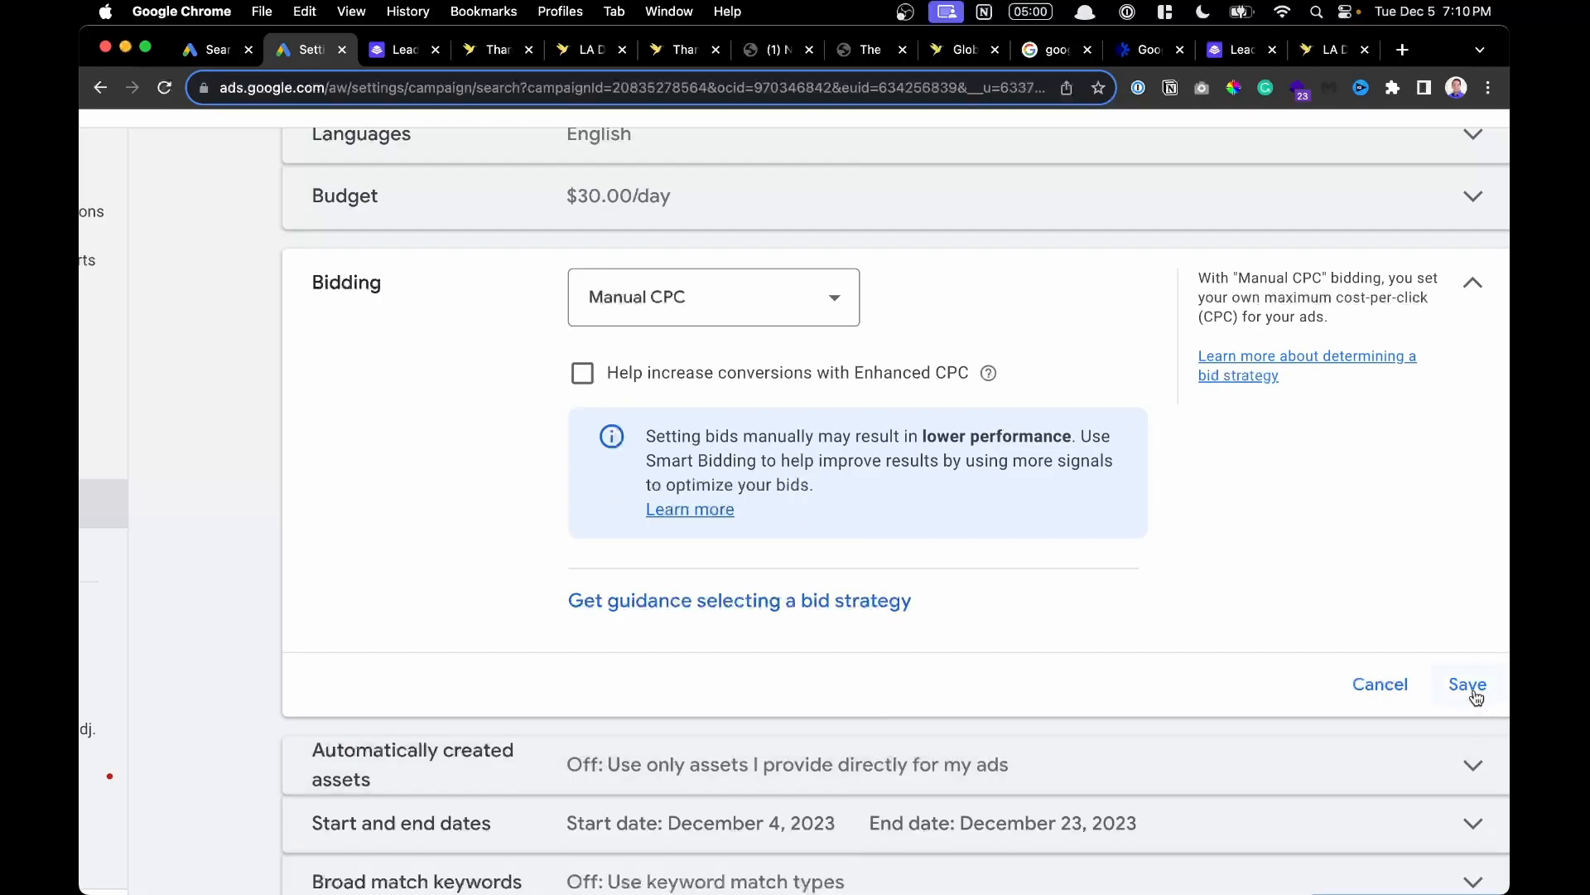
{"action": "left_click", "coordinate": [1469, 686]}
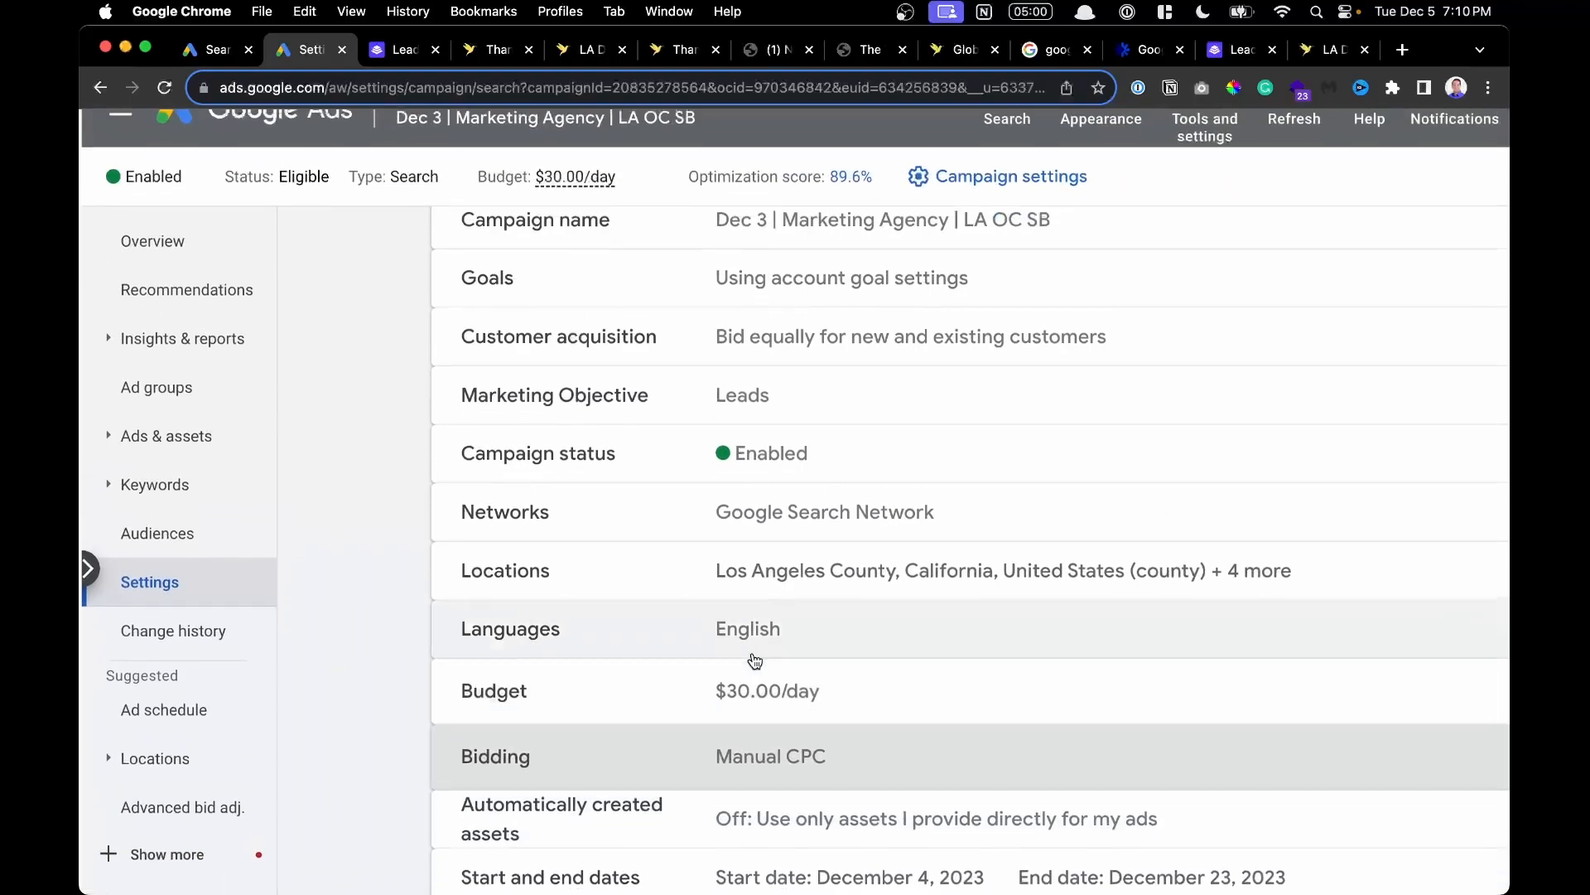
Open the campaign's ad groups and check the default max. CPC bid of Ad group 1 - [marketing agencies] without changing it.
{"action": "left_click", "coordinate": [196, 390]}
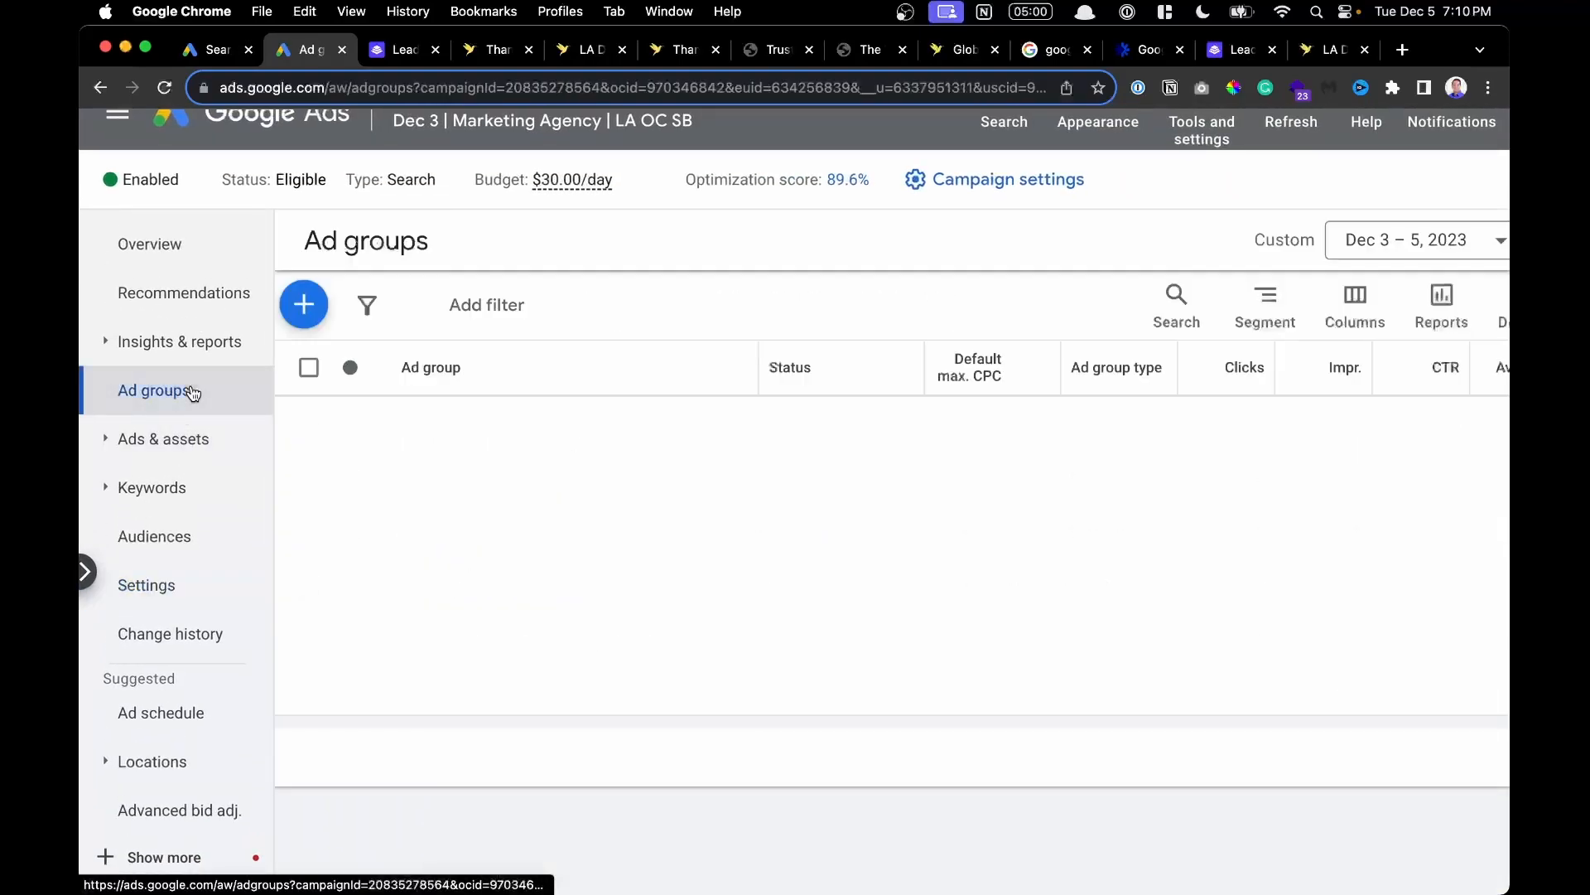
{"action": "mouse_move", "coordinate": [986, 373]}
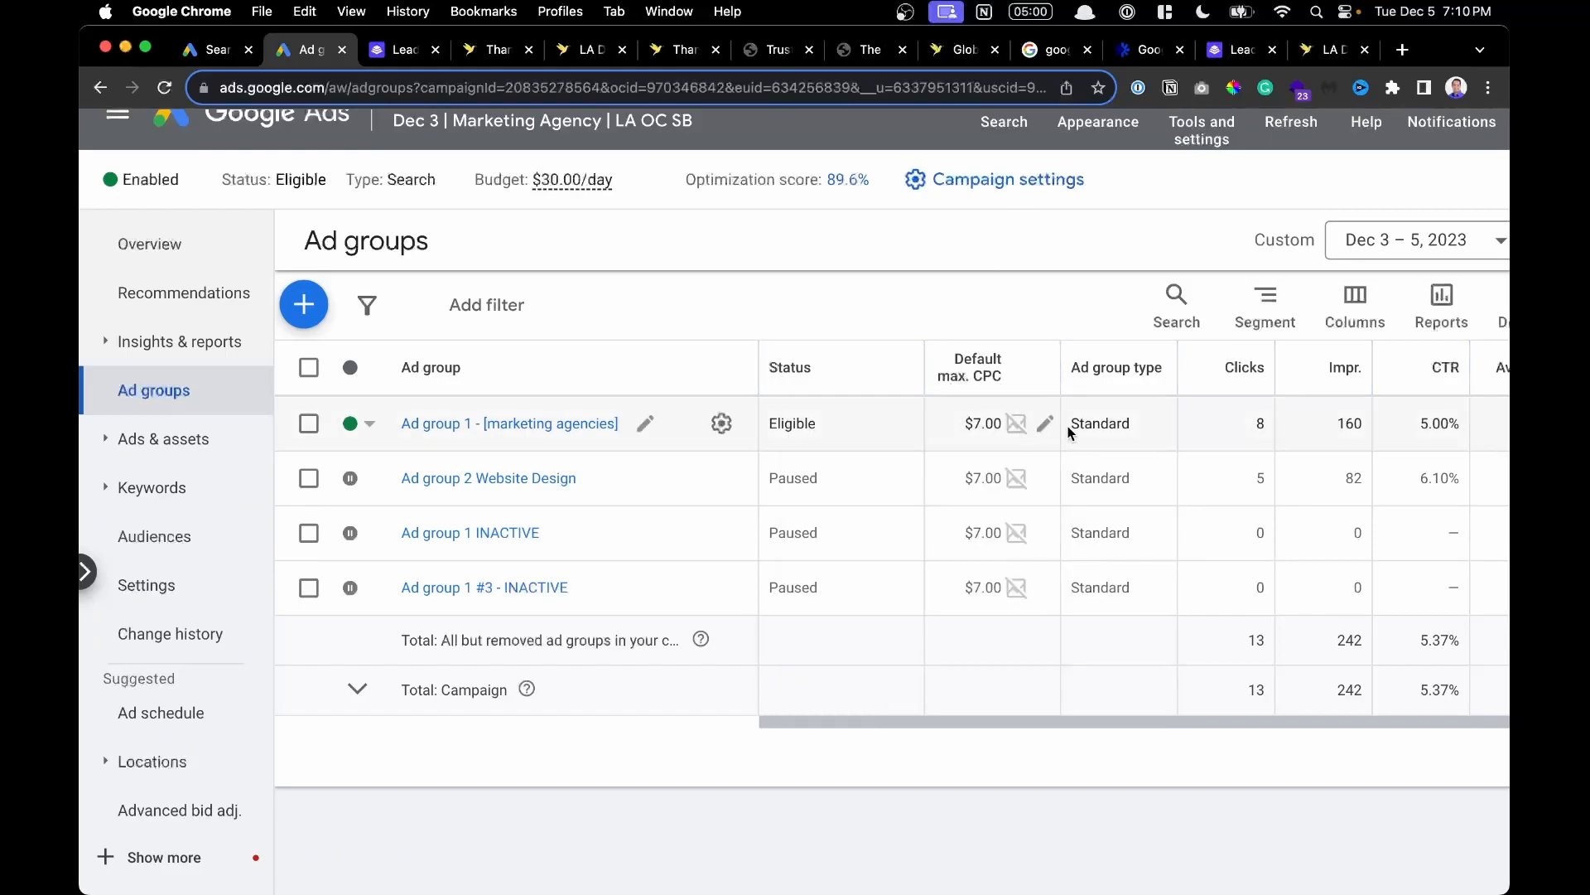
{"action": "left_click", "coordinate": [1058, 427]}
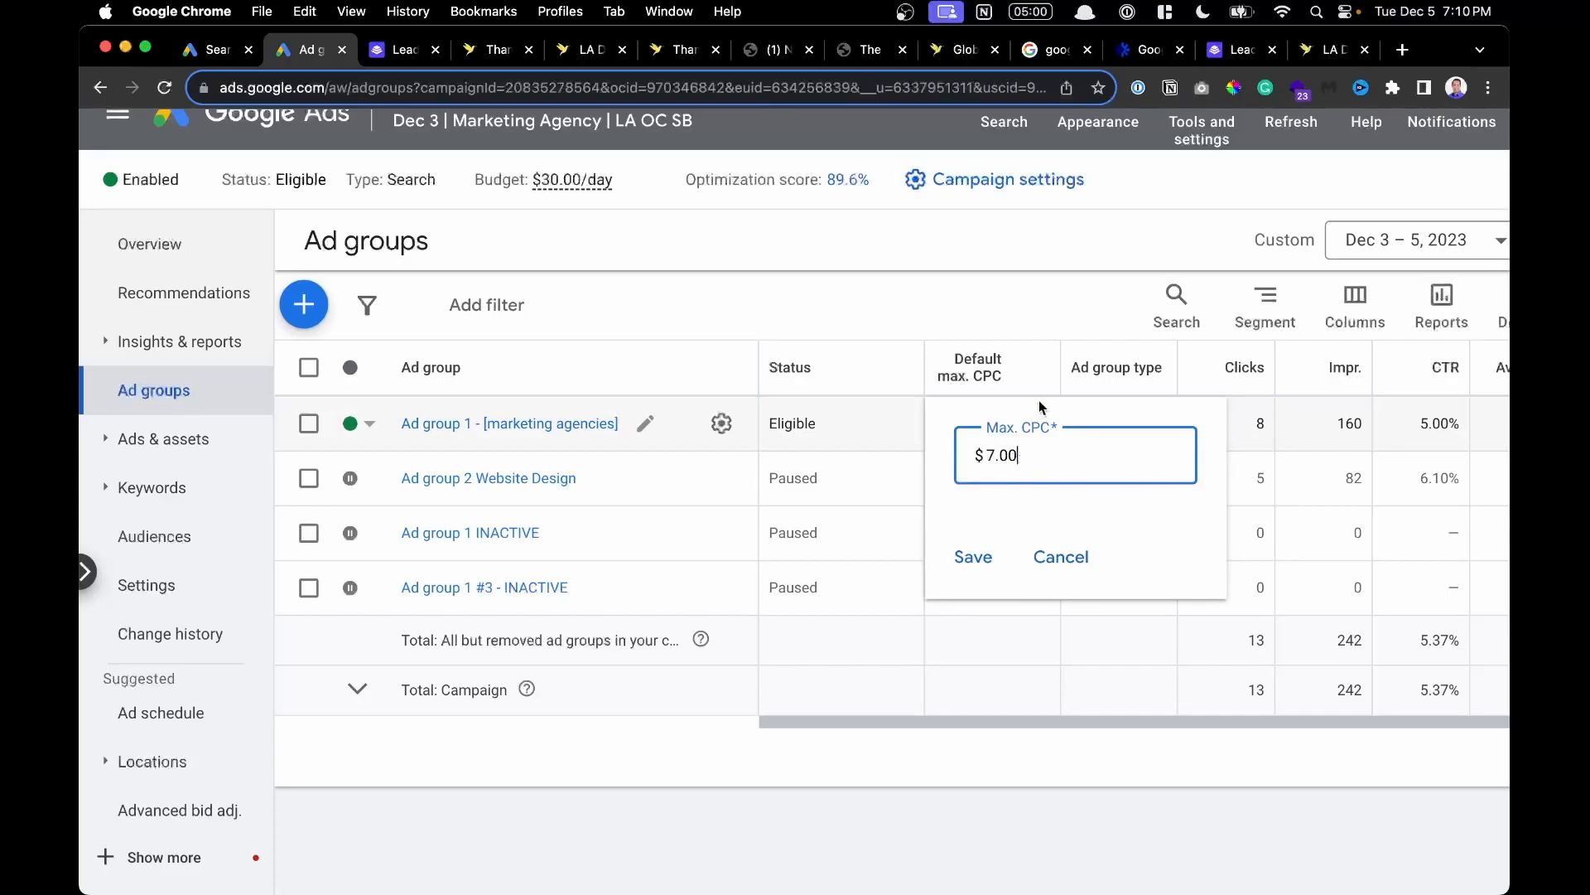
{"action": "left_click", "coordinate": [1066, 565]}
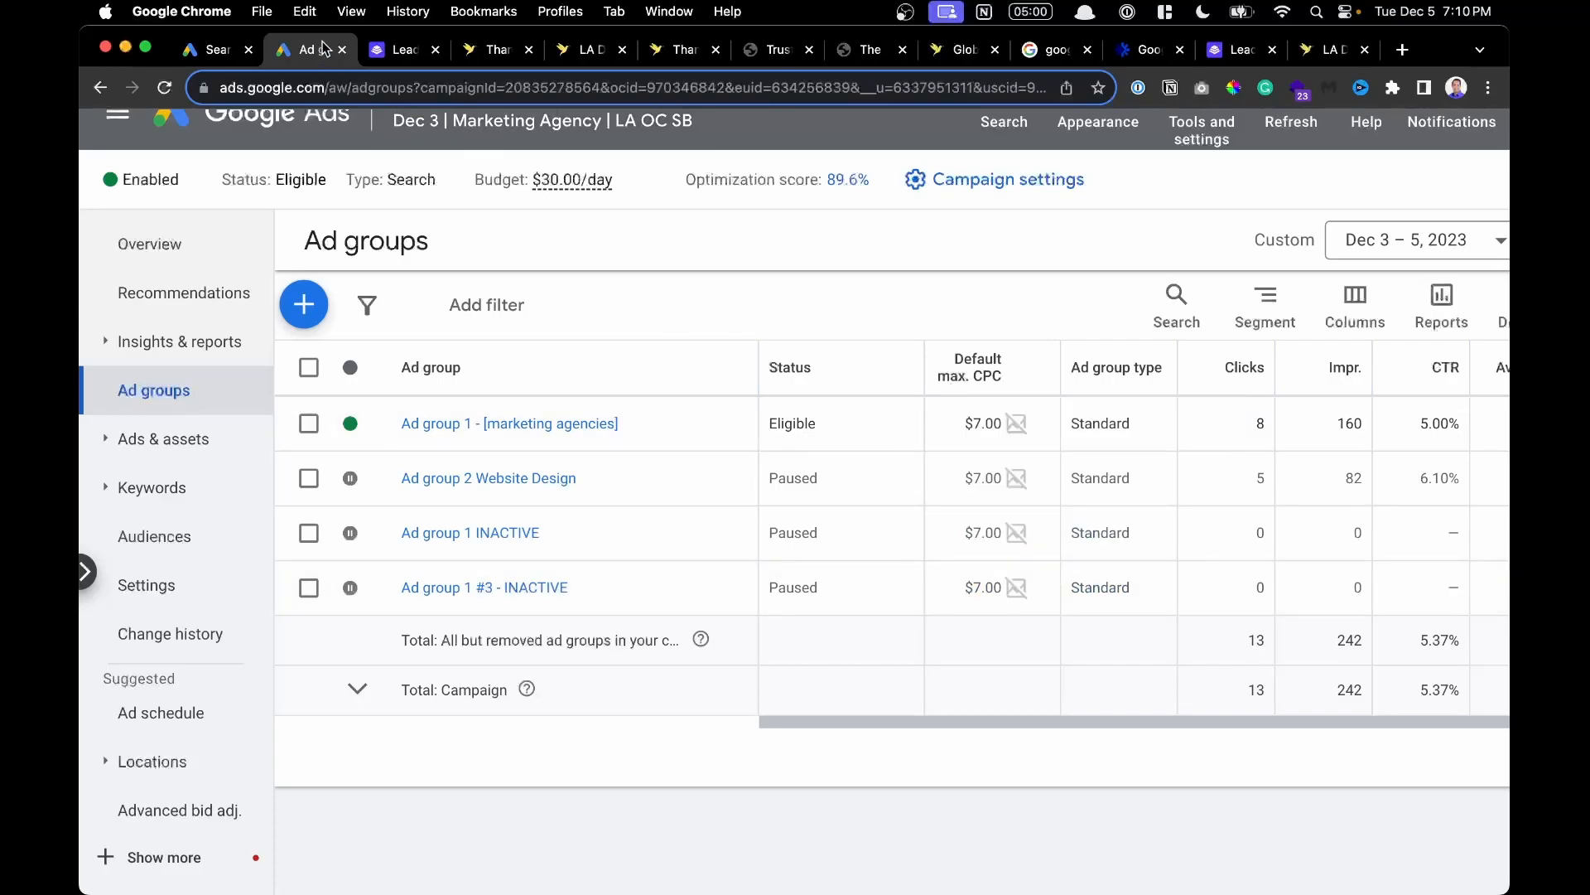
Examine the ad groups' default max. CPC, clicks, impressions, CTR, average CPC and cost, focusing on Ad group 1 - [marketing agencies].
{"action": "scroll", "coordinate": [937, 245], "scroll_direction": "down", "scroll_amount": 1}
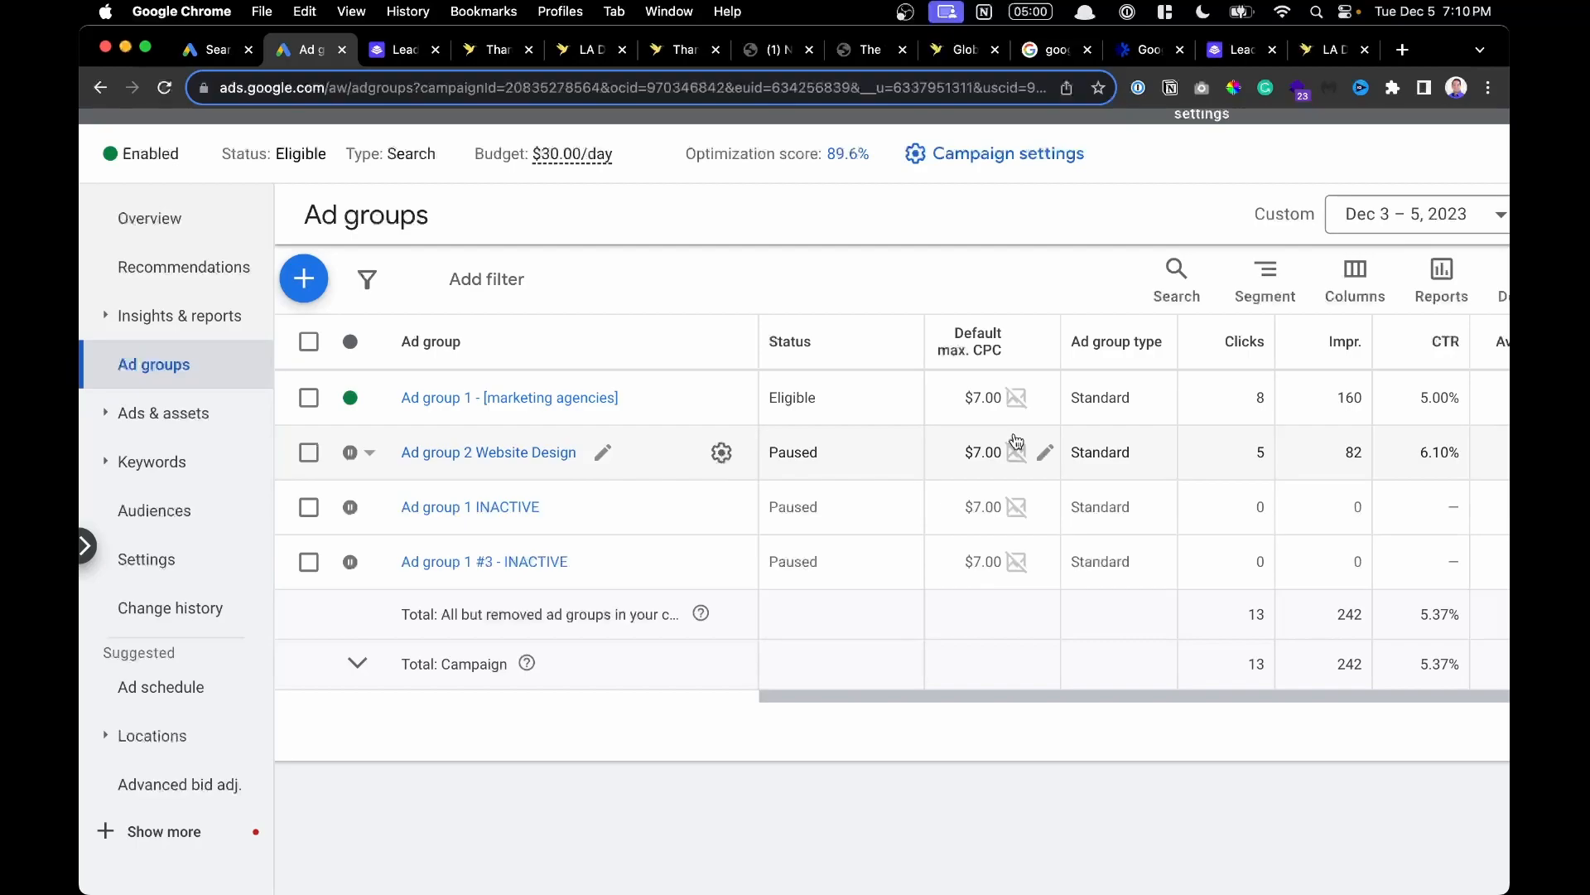
{"action": "mouse_move", "coordinate": [555, 157]}
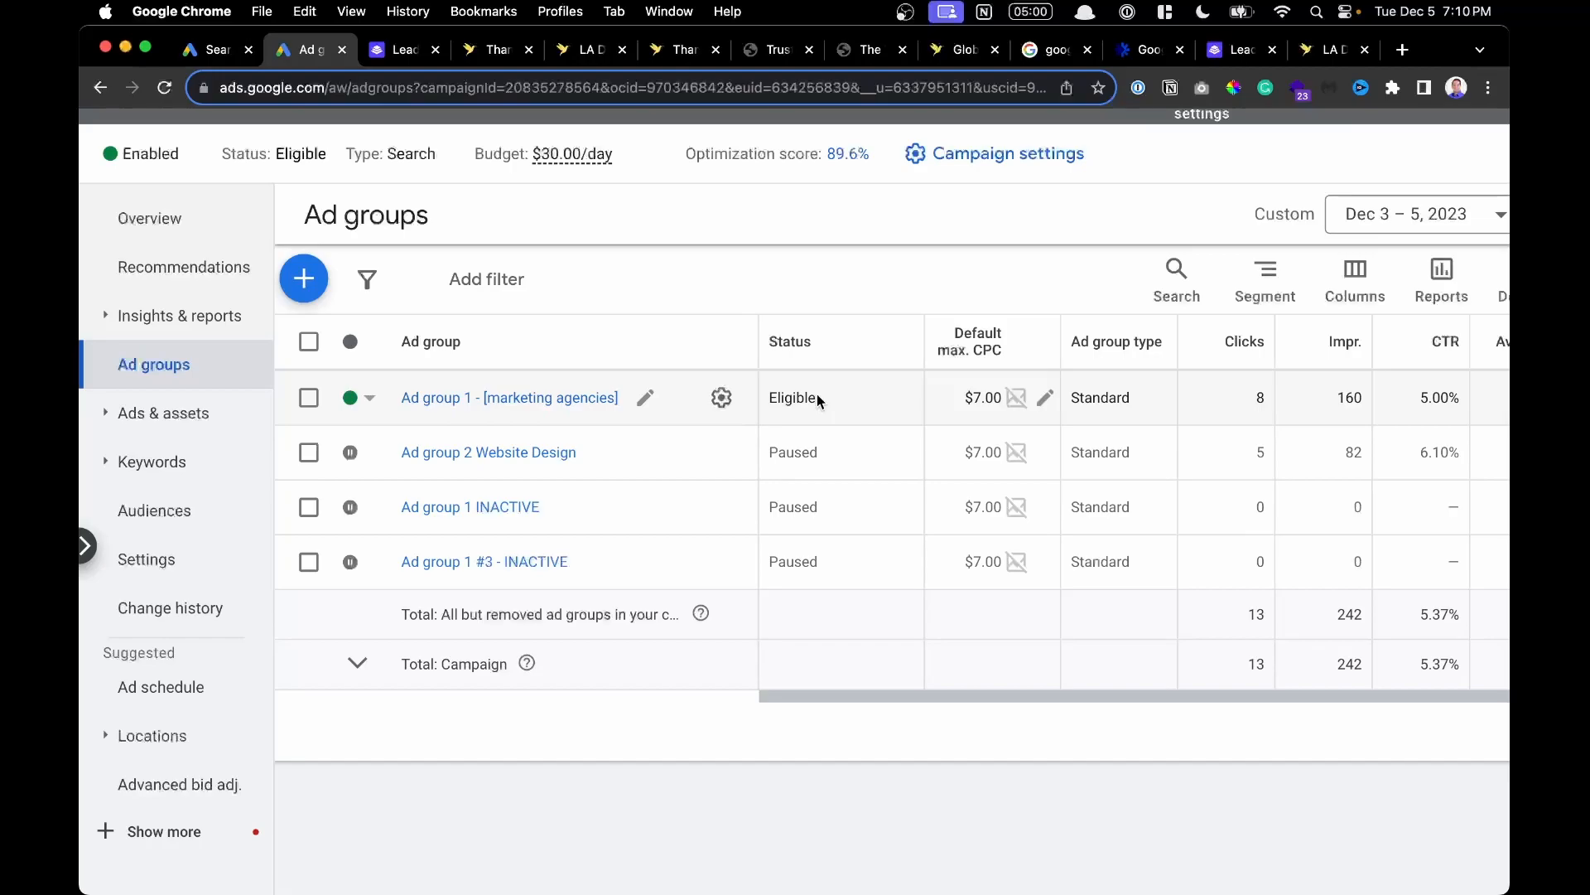
{"action": "scroll", "coordinate": [969, 401], "scroll_direction": "right", "scroll_amount": 3}
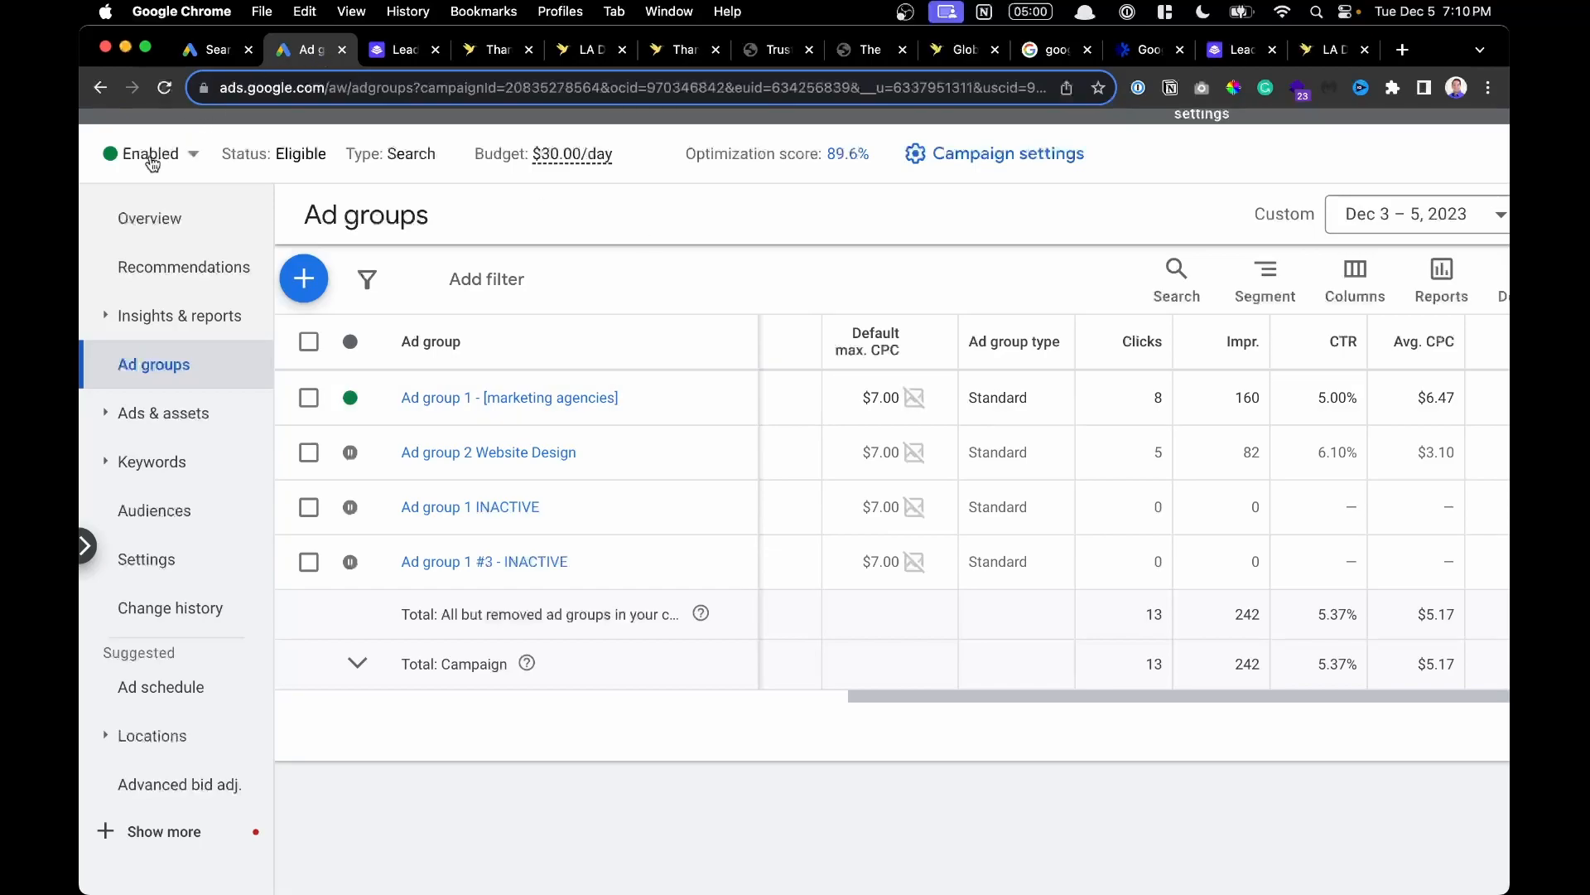
{"action": "key", "text": "super+minus"}
{"action": "key", "text": "super+minus"}
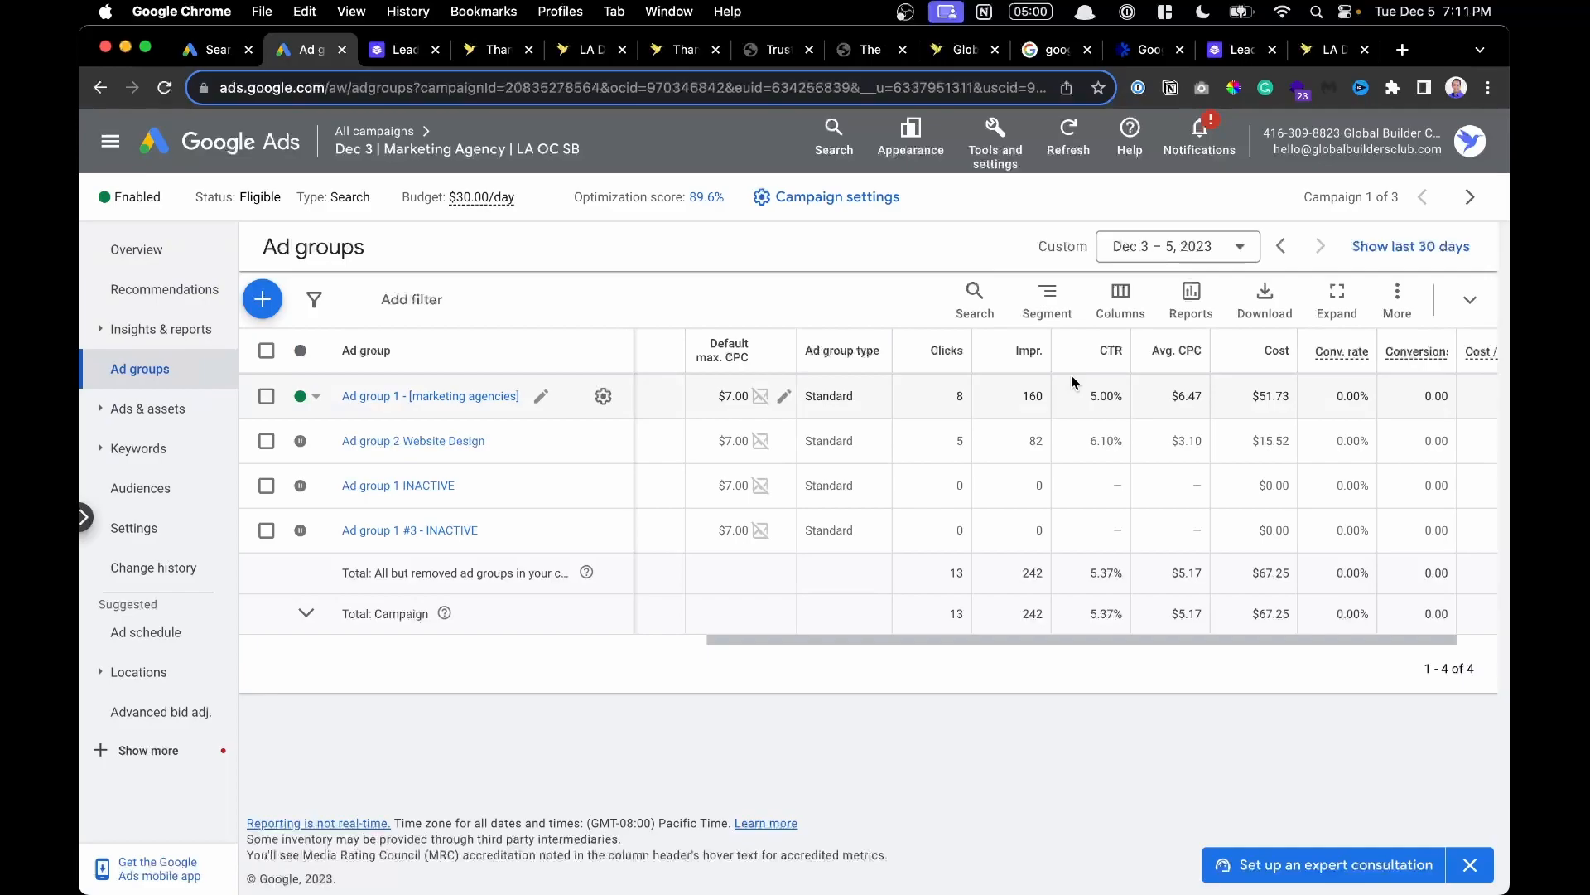
{"action": "scroll", "coordinate": [1015, 328], "scroll_direction": "up", "scroll_amount": 5}
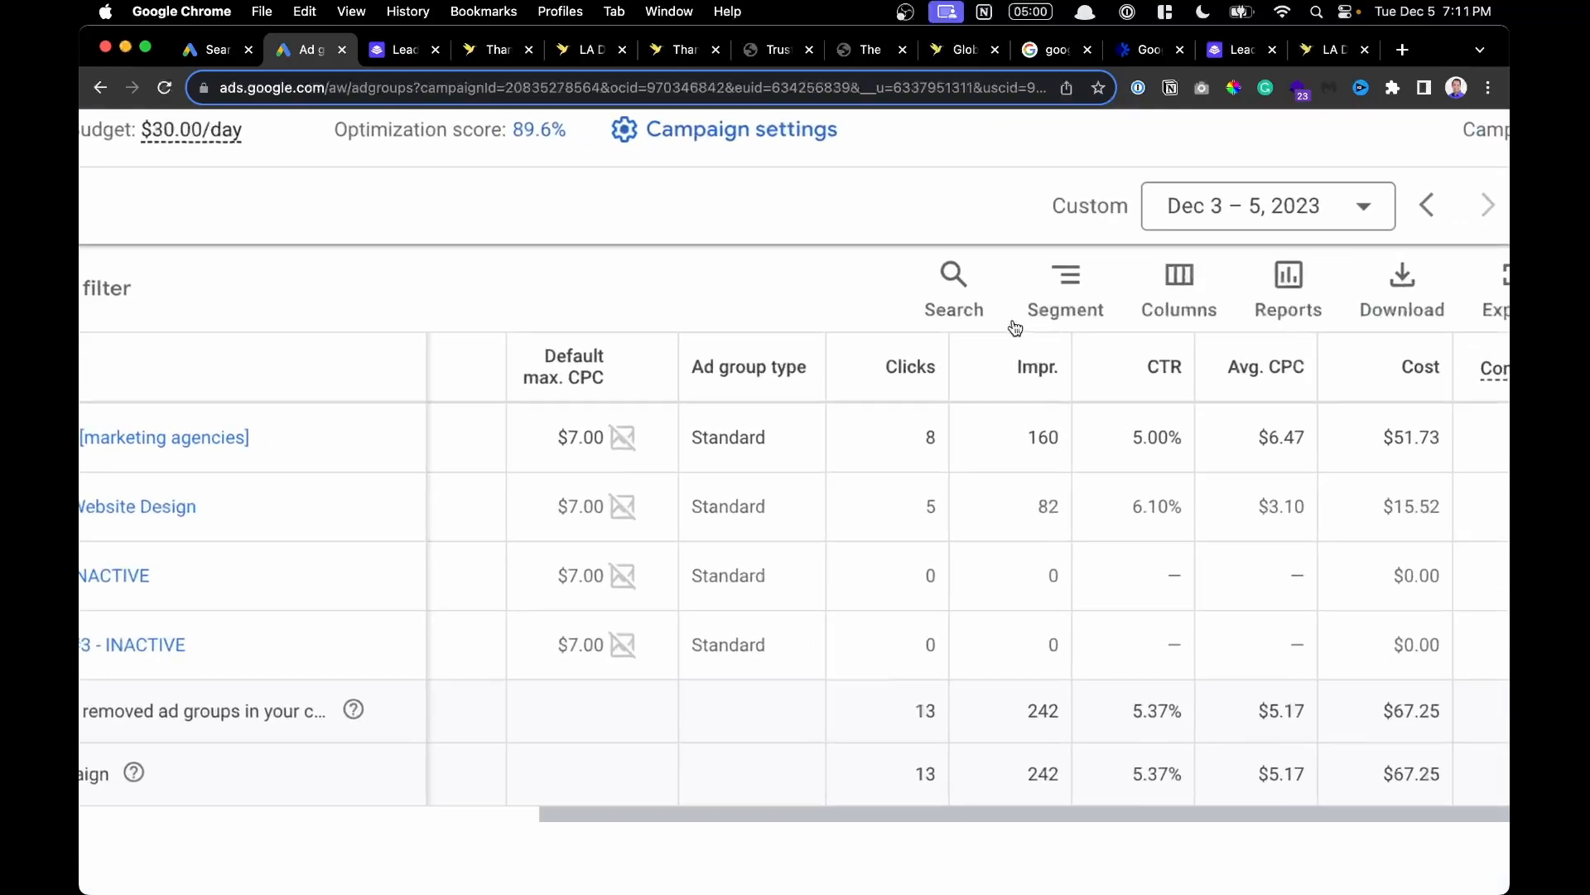
{"action": "scroll", "coordinate": [996, 426], "scroll_direction": "left", "scroll_amount": 3}
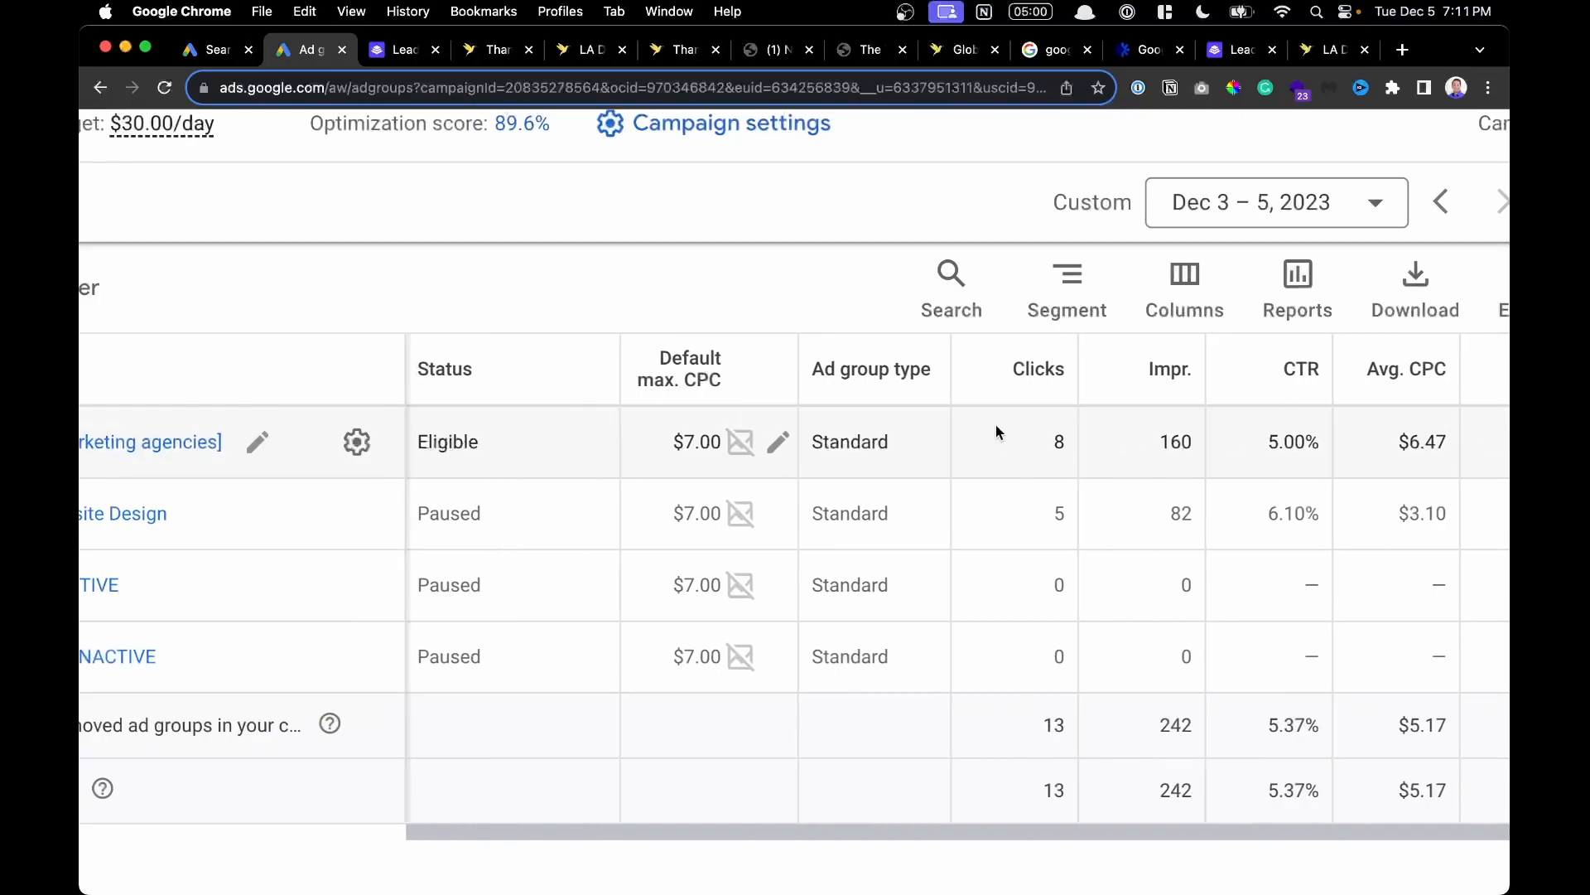
{"action": "scroll", "coordinate": [996, 428], "scroll_direction": "right", "scroll_amount": 4}
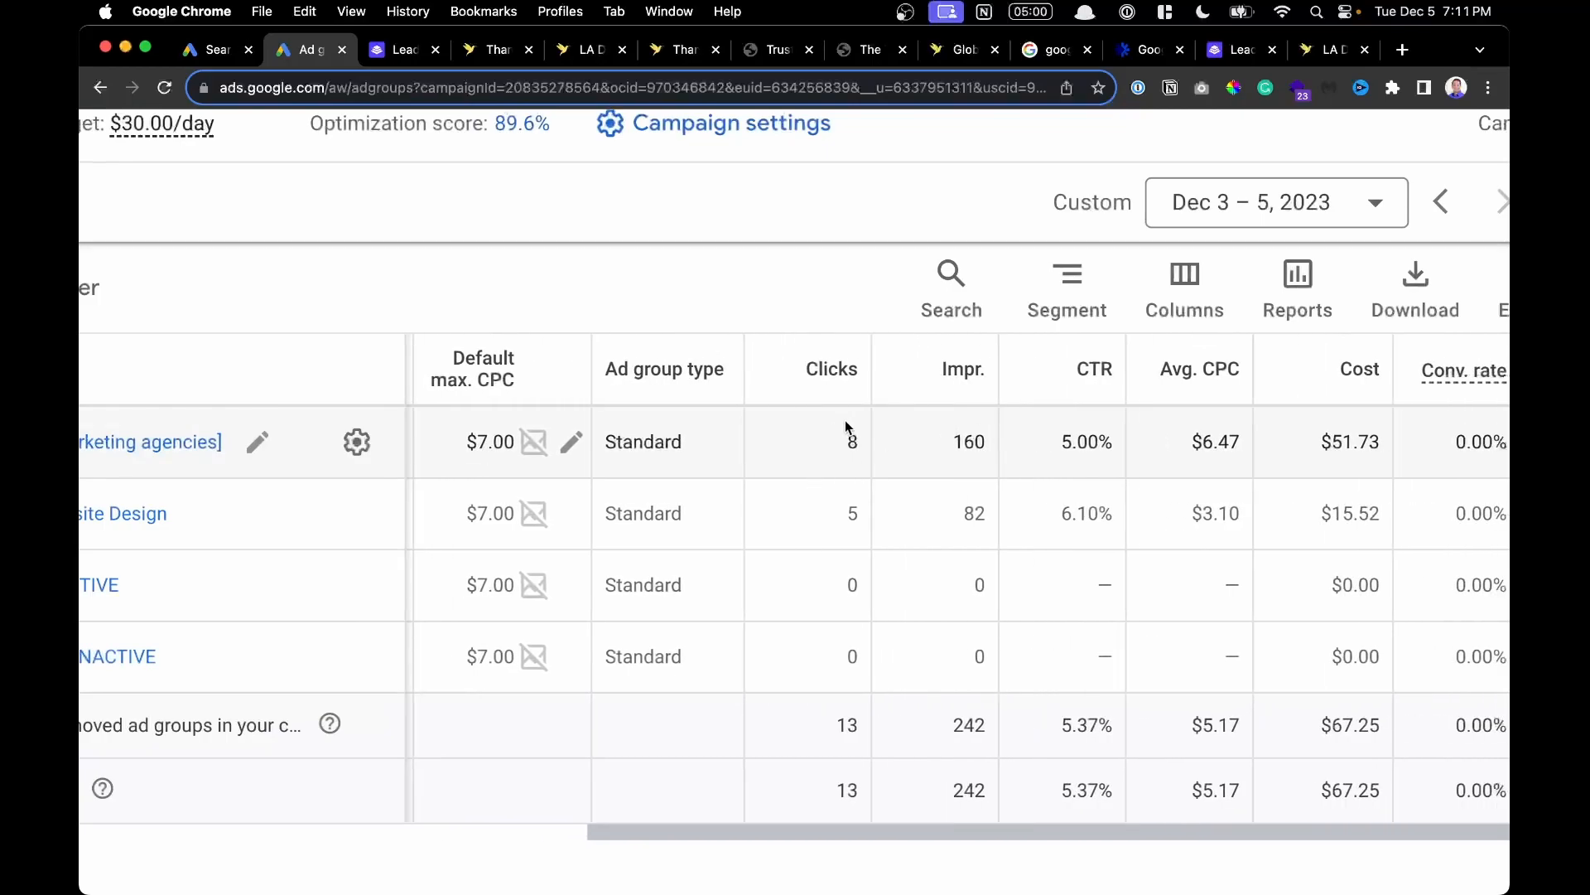
{"action": "left_click_drag", "start_coordinate": [931, 451], "coordinate": [985, 448]}
{"action": "left_click_drag", "start_coordinate": [831, 452], "coordinate": [873, 451]}
{"action": "left_click_drag", "start_coordinate": [1073, 445], "coordinate": [1131, 448]}
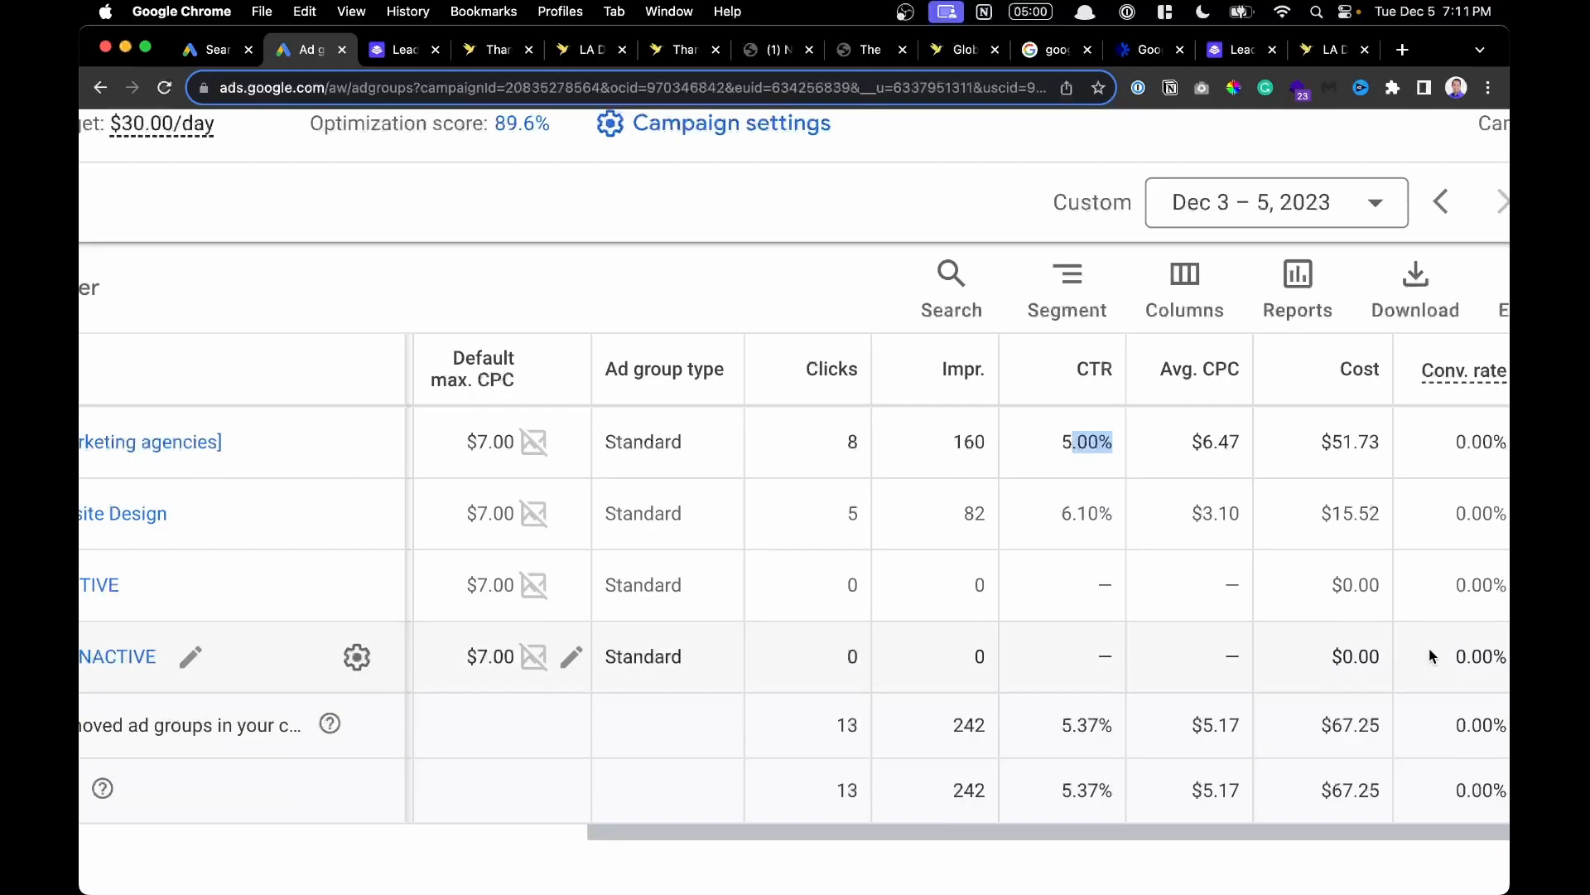
{"action": "scroll", "coordinate": [1429, 648], "scroll_direction": "left", "scroll_amount": 5}
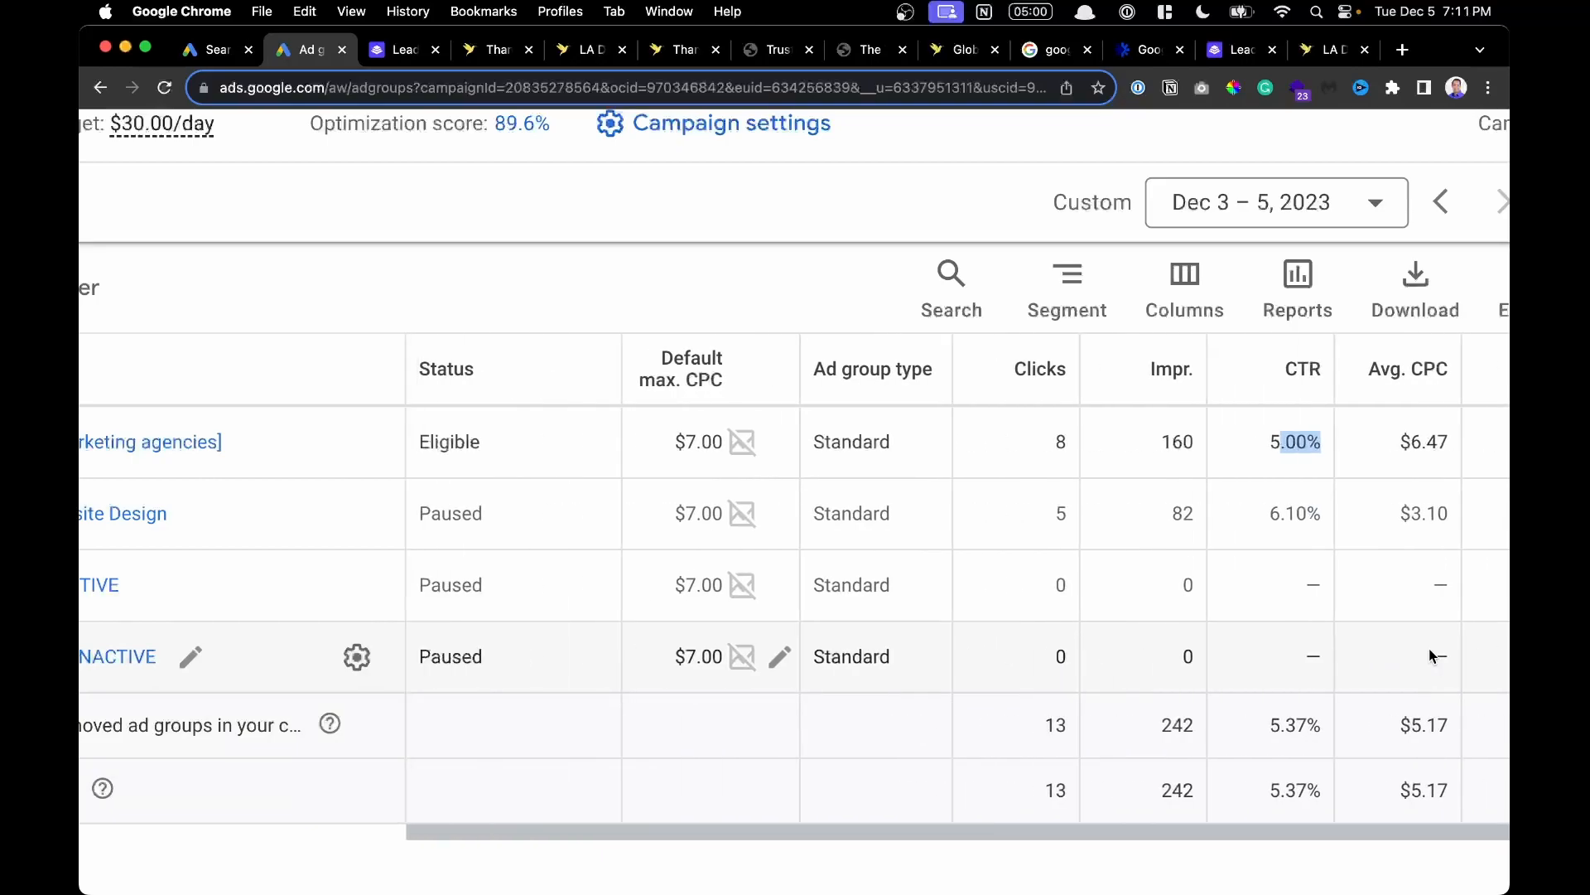
{"action": "scroll", "coordinate": [1439, 480], "scroll_direction": "down", "scroll_amount": 5}
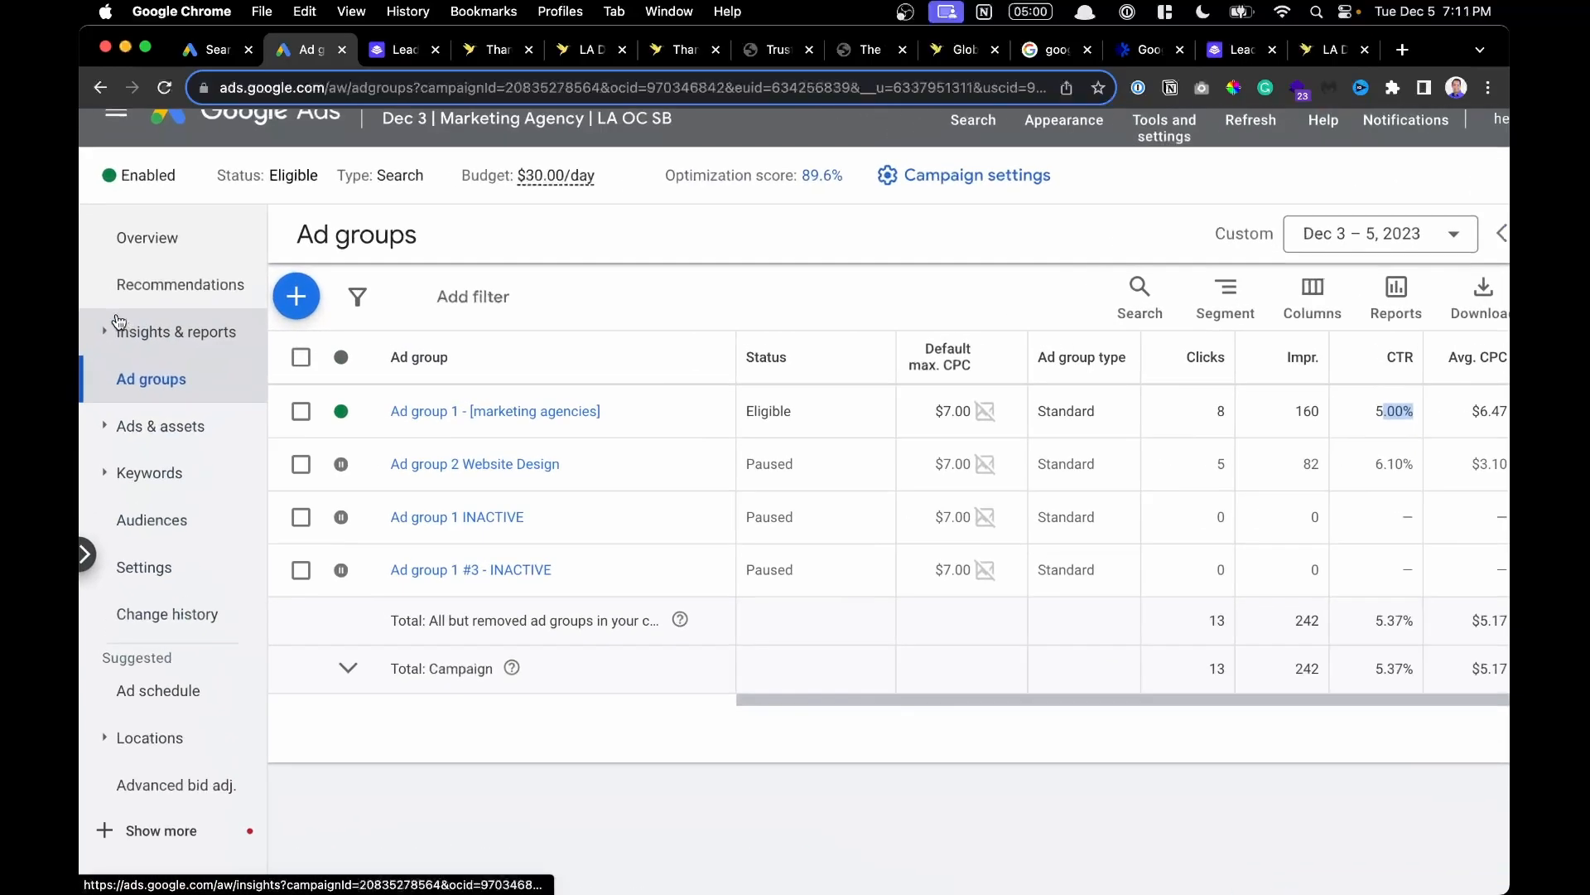
Open the campaign's search terms report from the insights and reports section.
{"action": "left_click", "coordinate": [120, 328]}
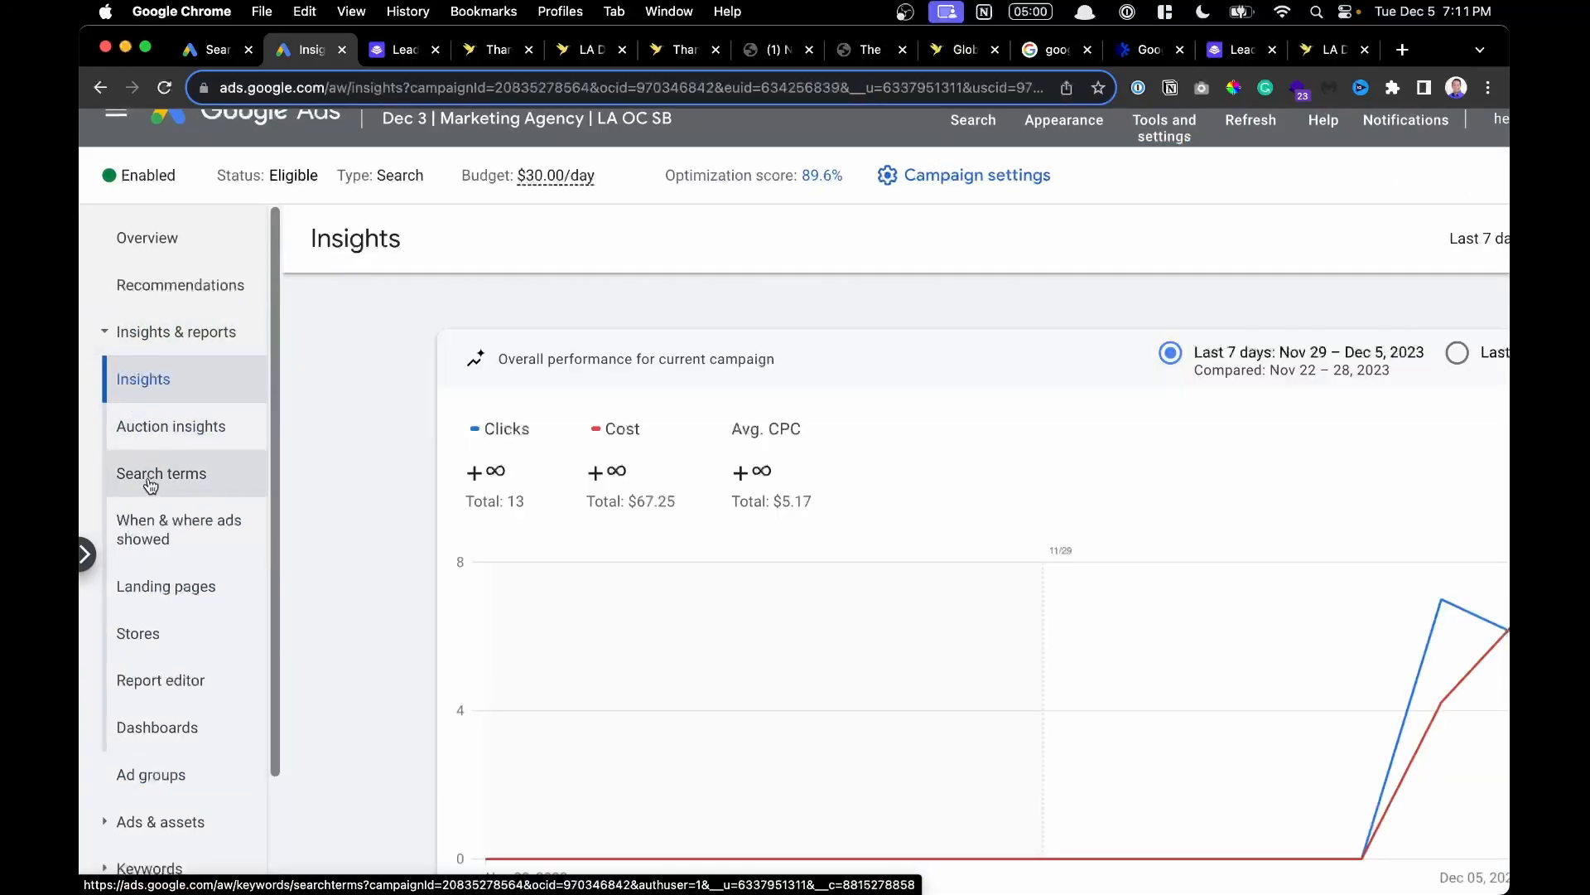
{"action": "left_click", "coordinate": [150, 484]}
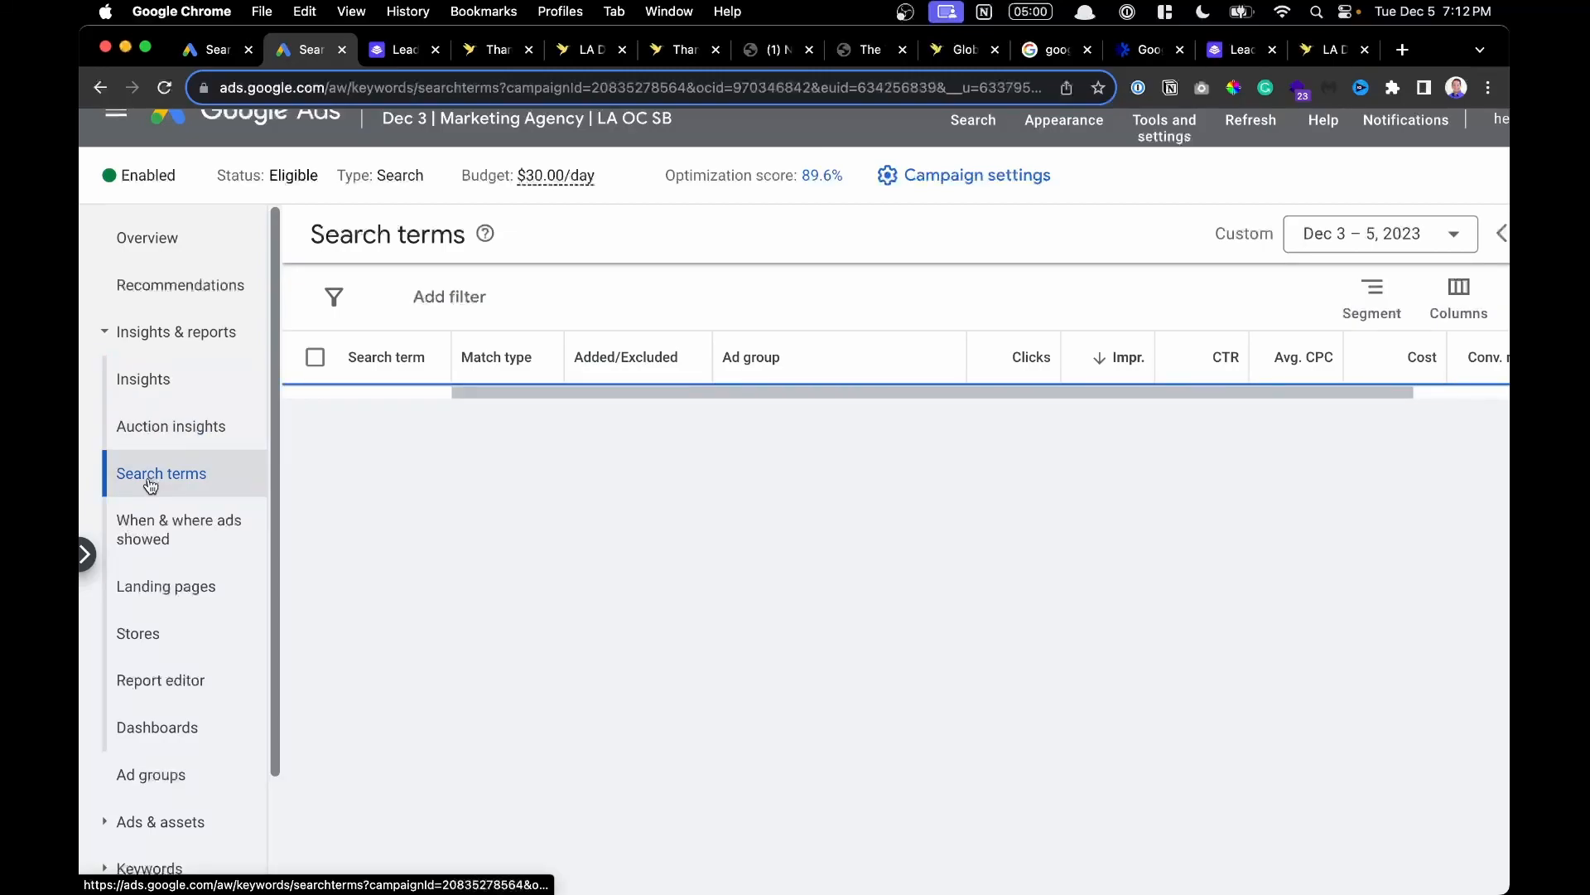
{"action": "scroll", "coordinate": [668, 485], "scroll_direction": "right", "scroll_amount": 3}
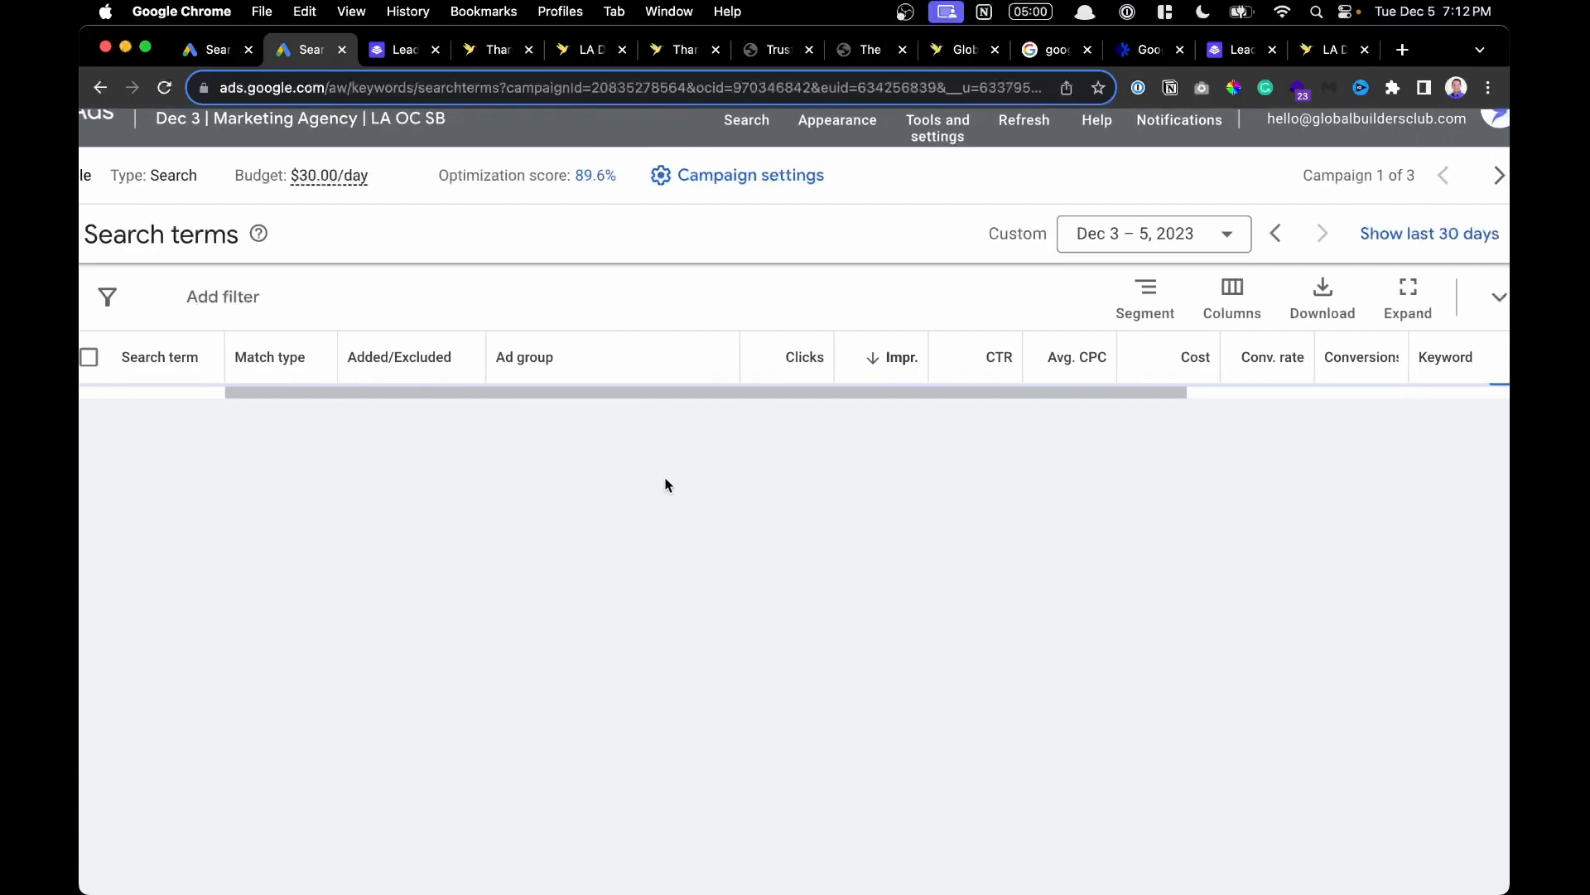
{"action": "left_click", "coordinate": [1093, 235]}
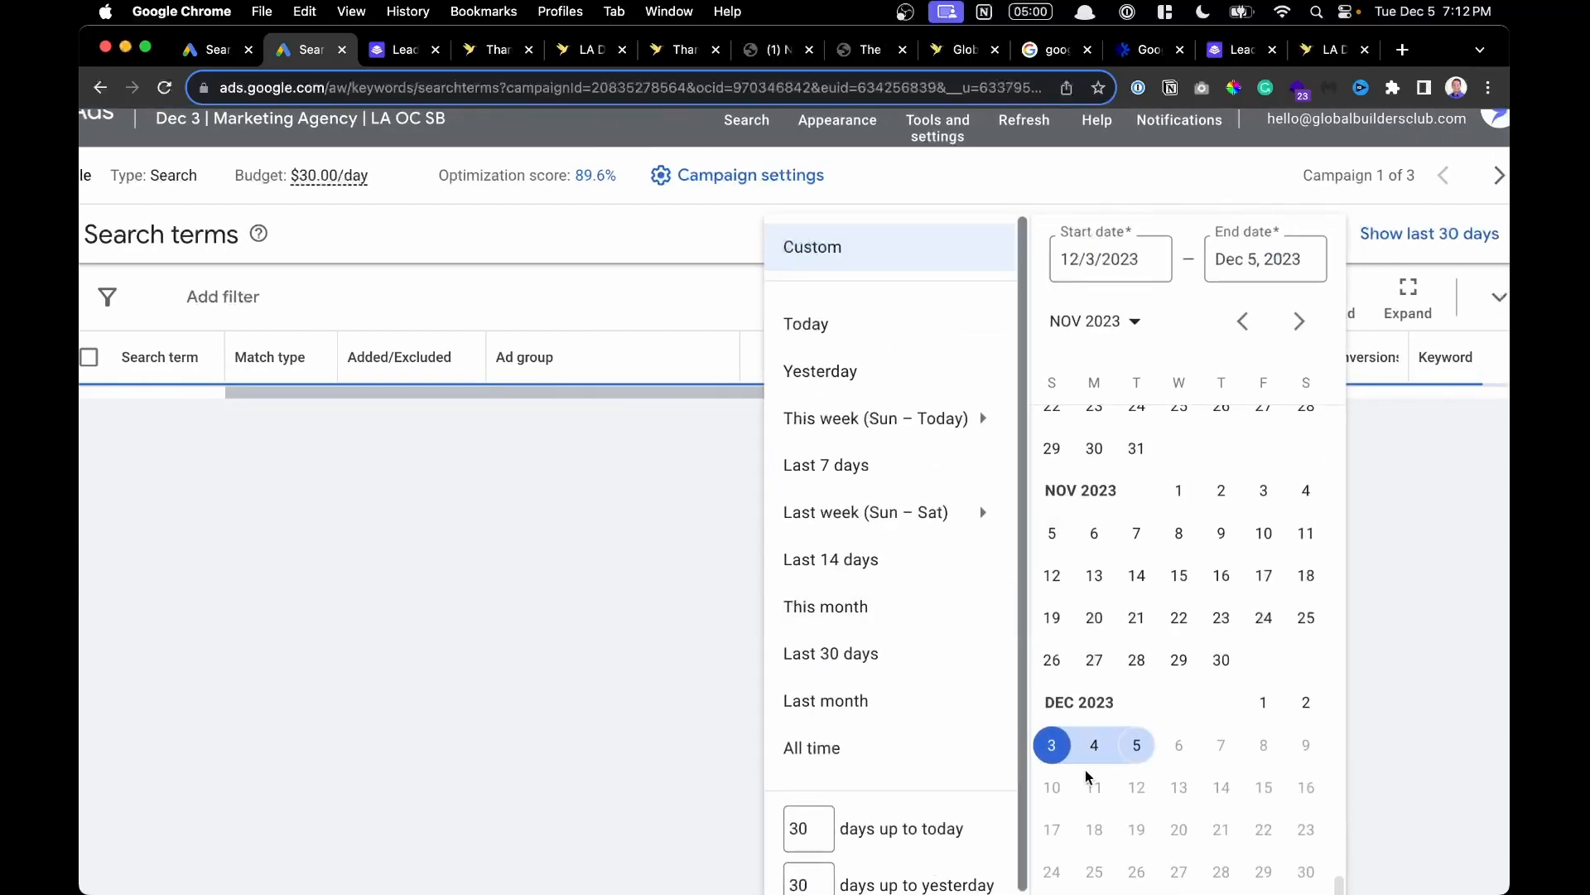
{"action": "left_click", "coordinate": [1052, 748]}
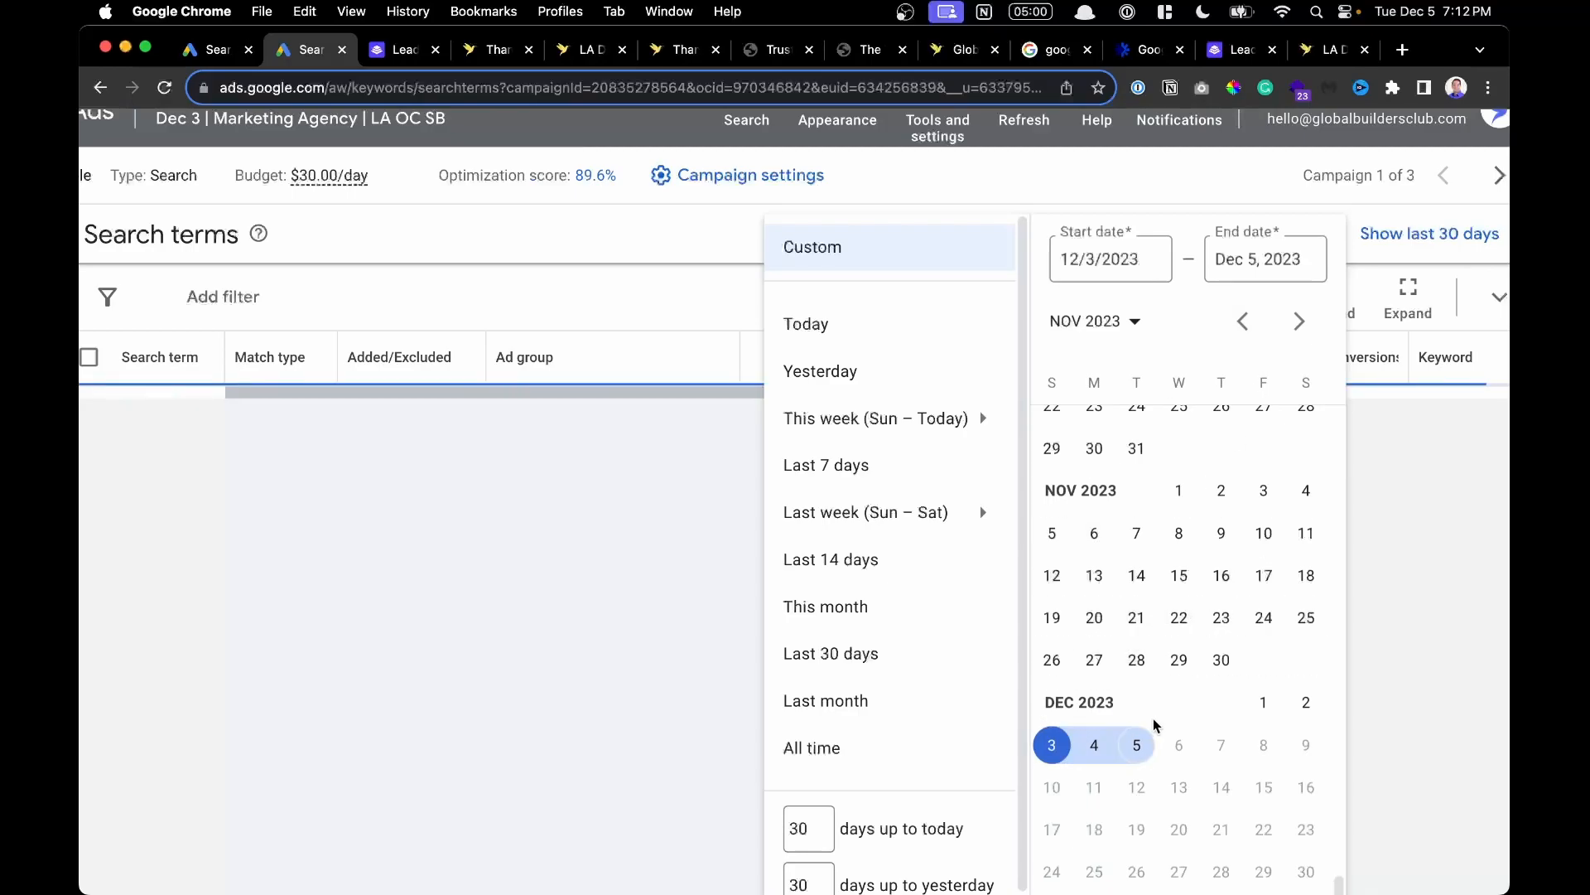
{"action": "left_click", "coordinate": [686, 548]}
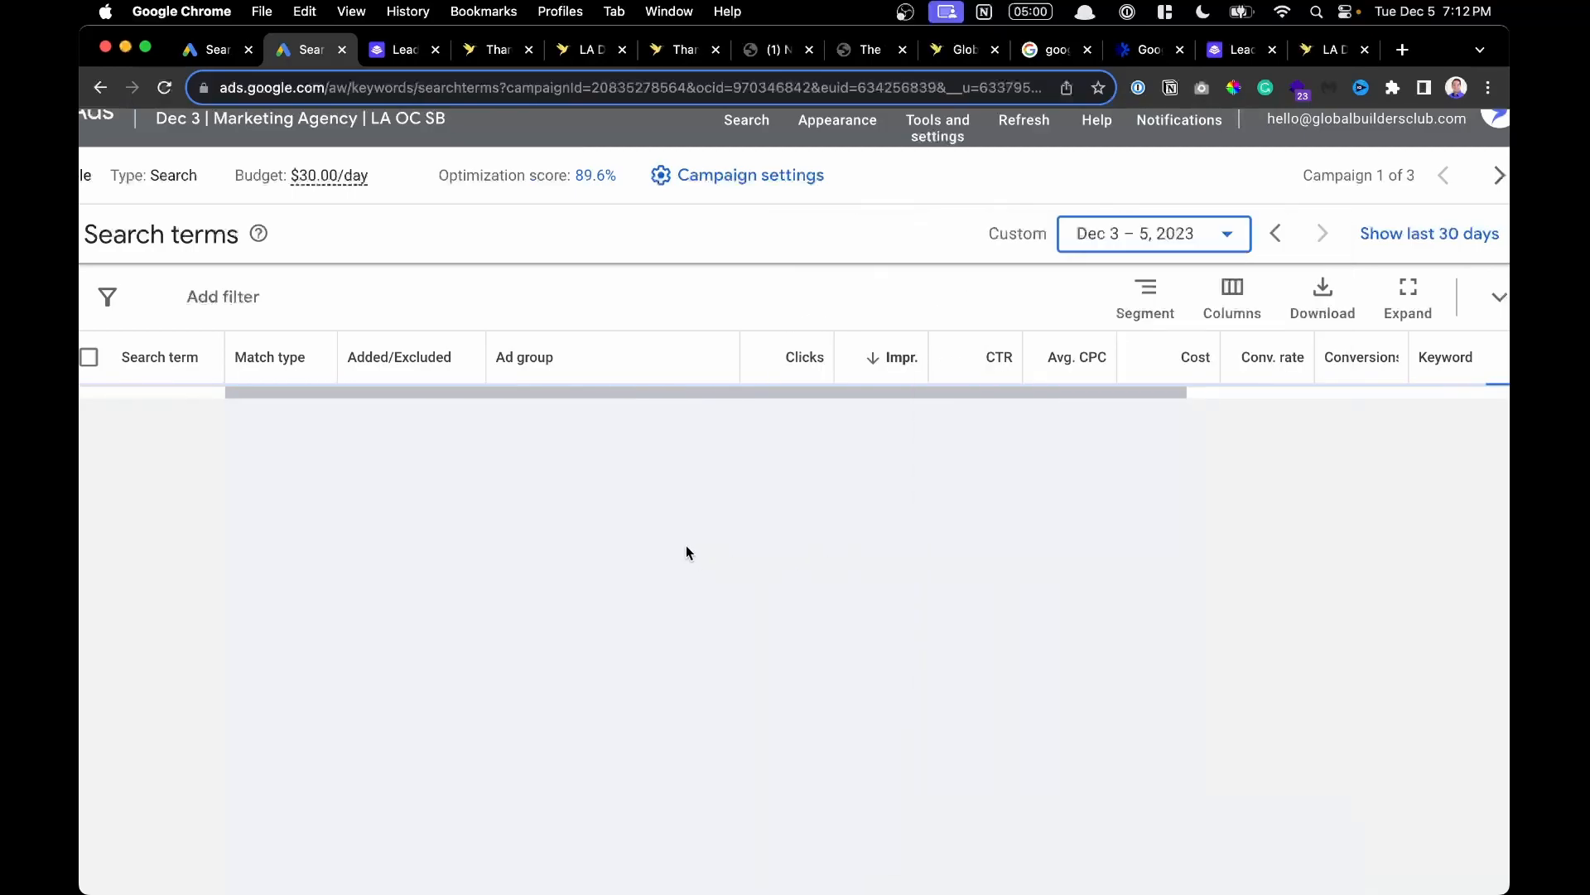
Set the search terms report's date range to the last 30 days.
{"action": "scroll", "coordinate": [686, 548], "scroll_direction": "down", "scroll_amount": 3}
{"action": "scroll", "coordinate": [686, 545], "scroll_direction": "up", "scroll_amount": 3}
{"action": "scroll", "coordinate": [686, 545], "scroll_direction": "down", "scroll_amount": 3}
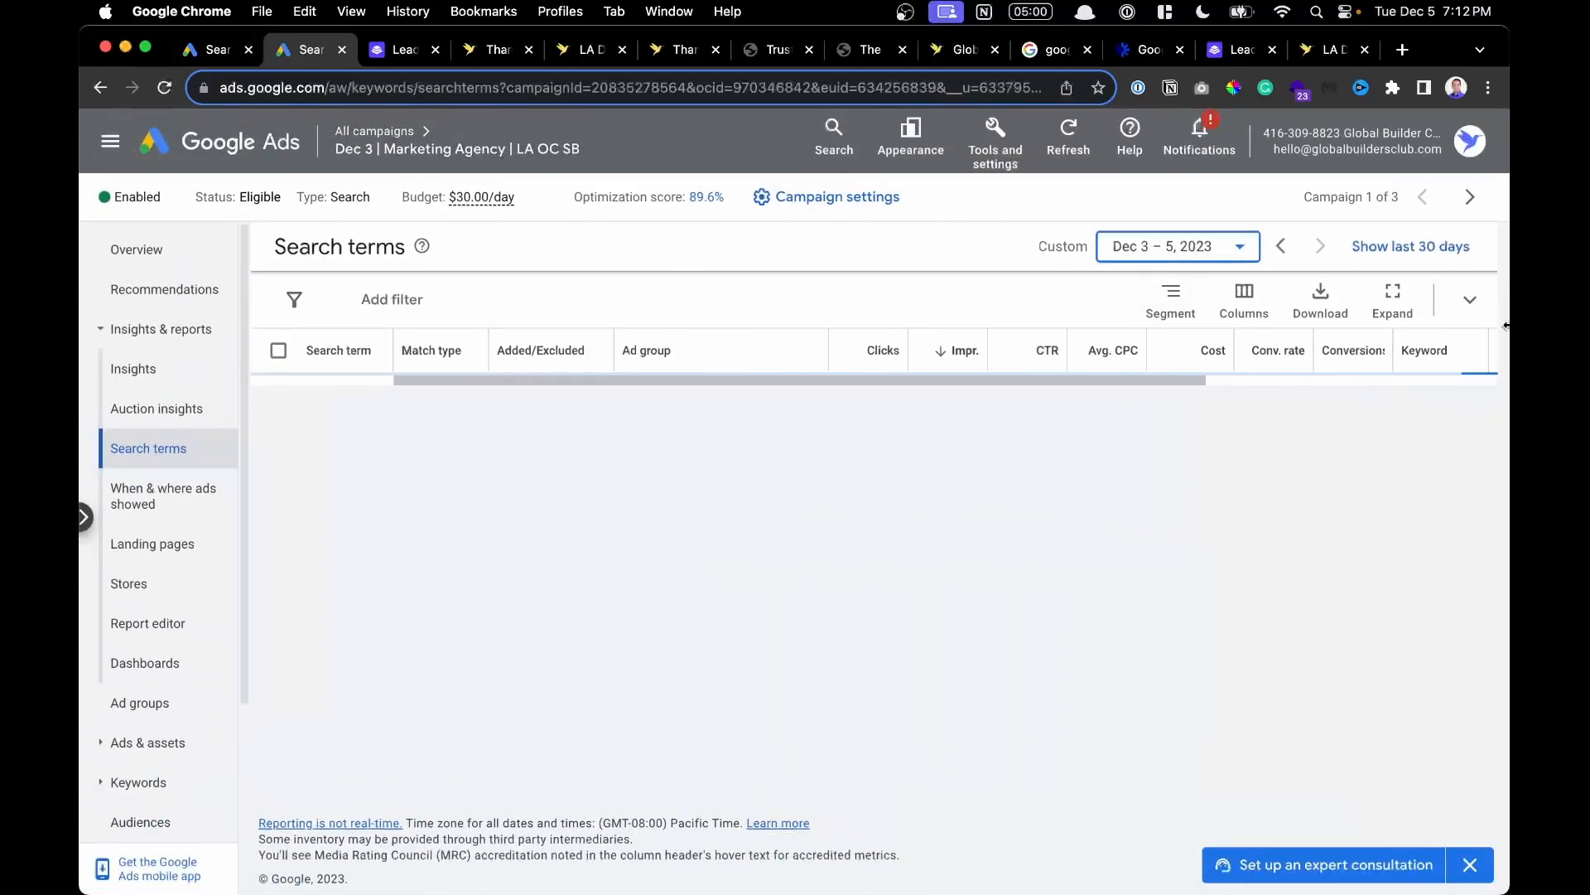
{"action": "left_click", "coordinate": [1421, 260]}
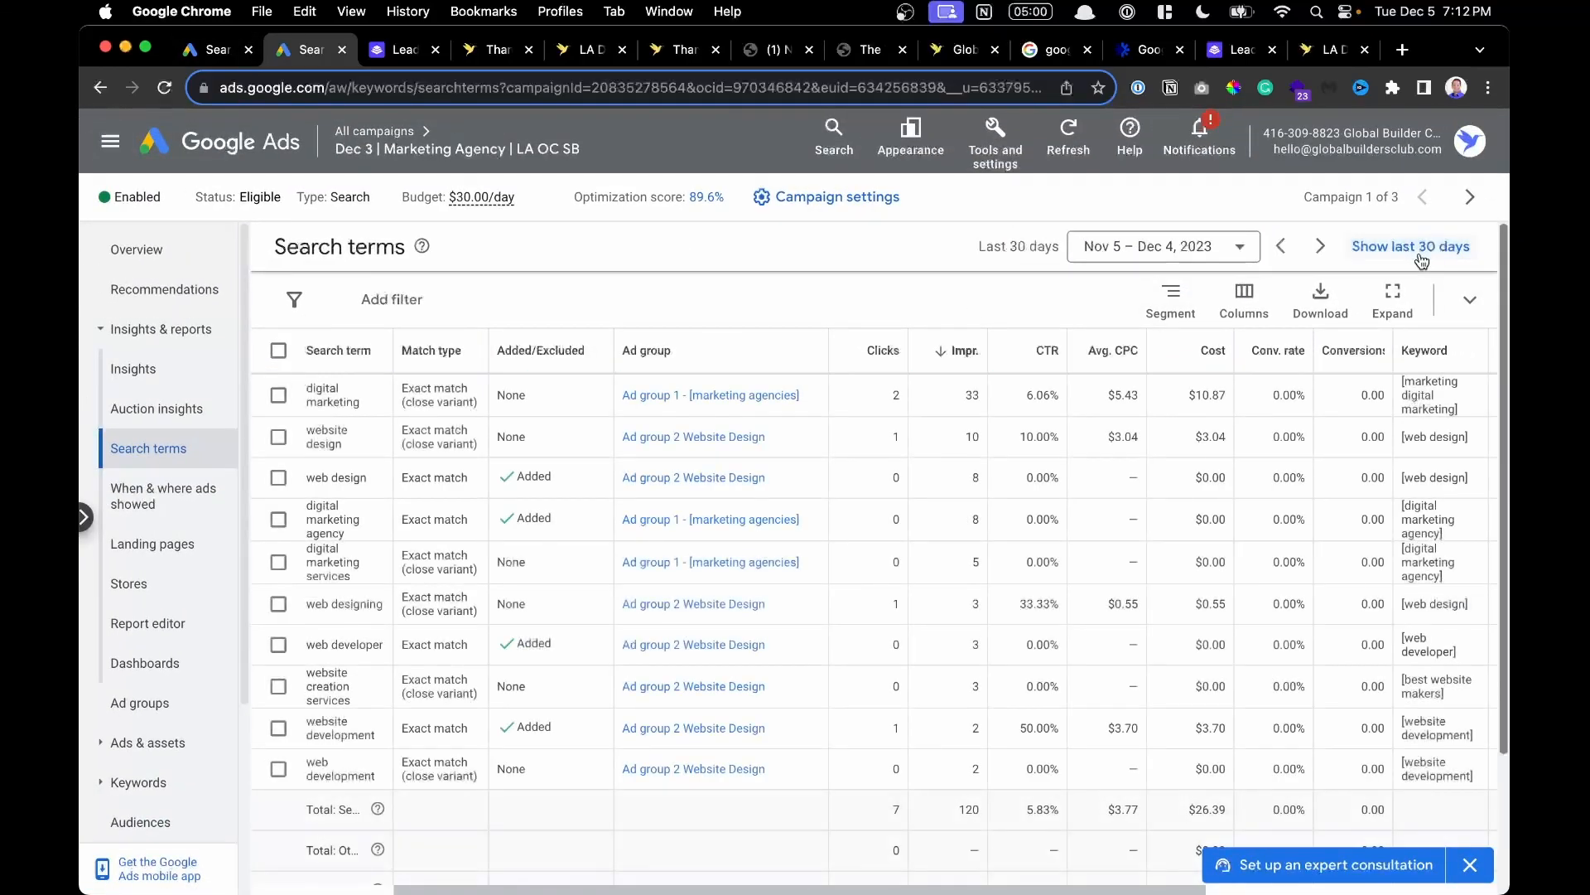
Sort the search terms by clicks and return them to sorting by impressions.
{"action": "scroll", "coordinate": [603, 400], "scroll_direction": "down", "scroll_amount": 2}
{"action": "scroll", "coordinate": [603, 400], "scroll_direction": "up", "scroll_amount": 2}
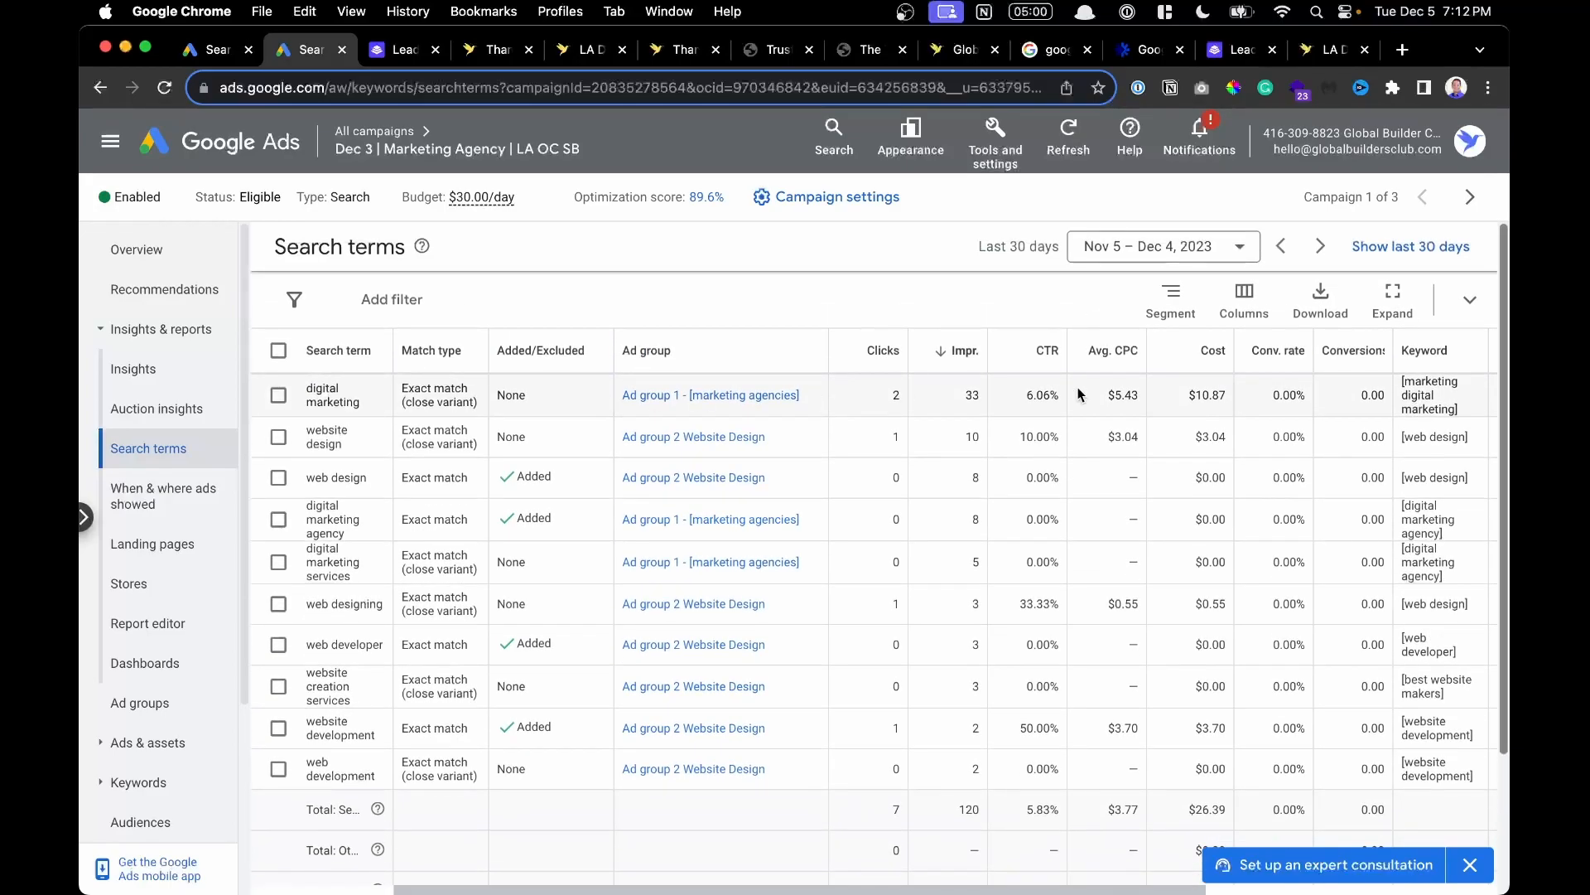
{"action": "left_click", "coordinate": [880, 363]}
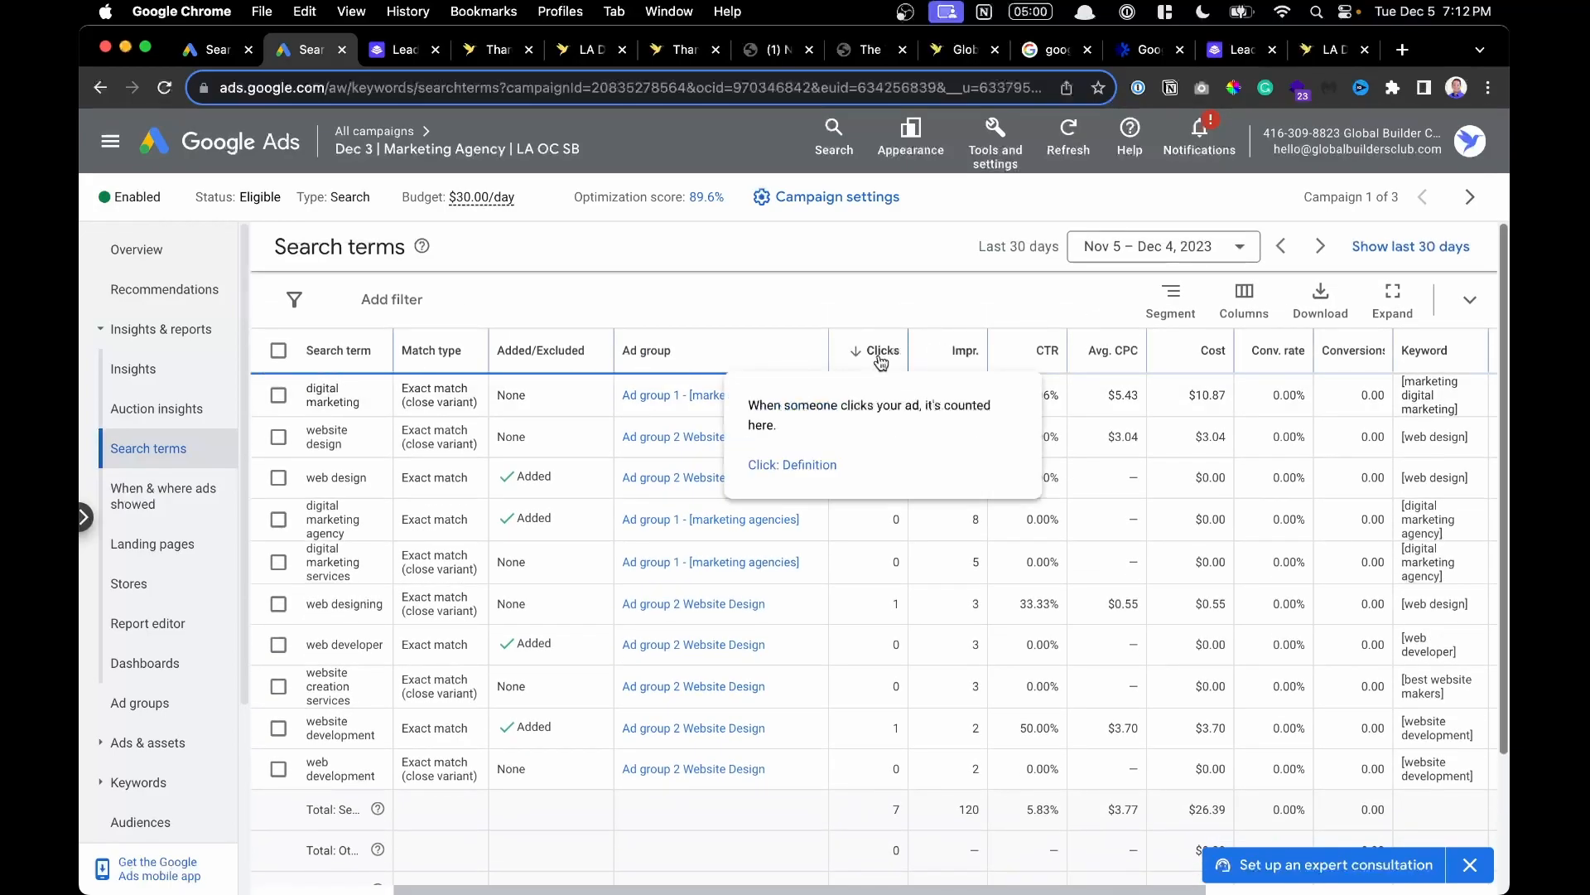
{"action": "left_click", "coordinate": [963, 348]}
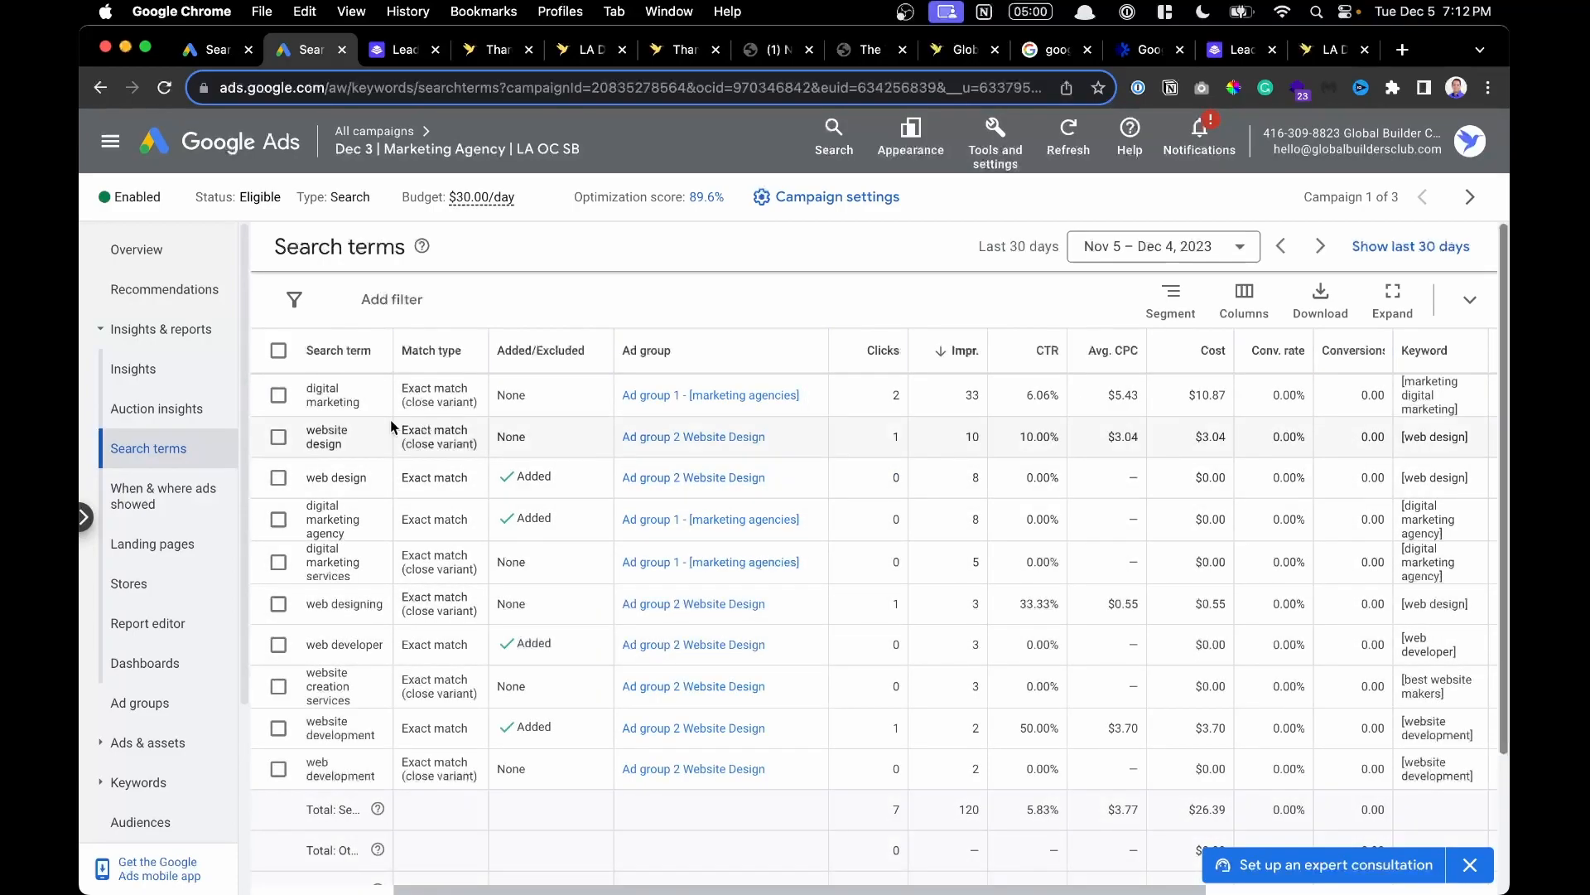
Examine the search terms with their match types, ad groups, clicks, costs, conversions and matched keywords, down to the website creation services term.
{"action": "scroll", "coordinate": [390, 419], "scroll_direction": "up", "scroll_amount": 5}
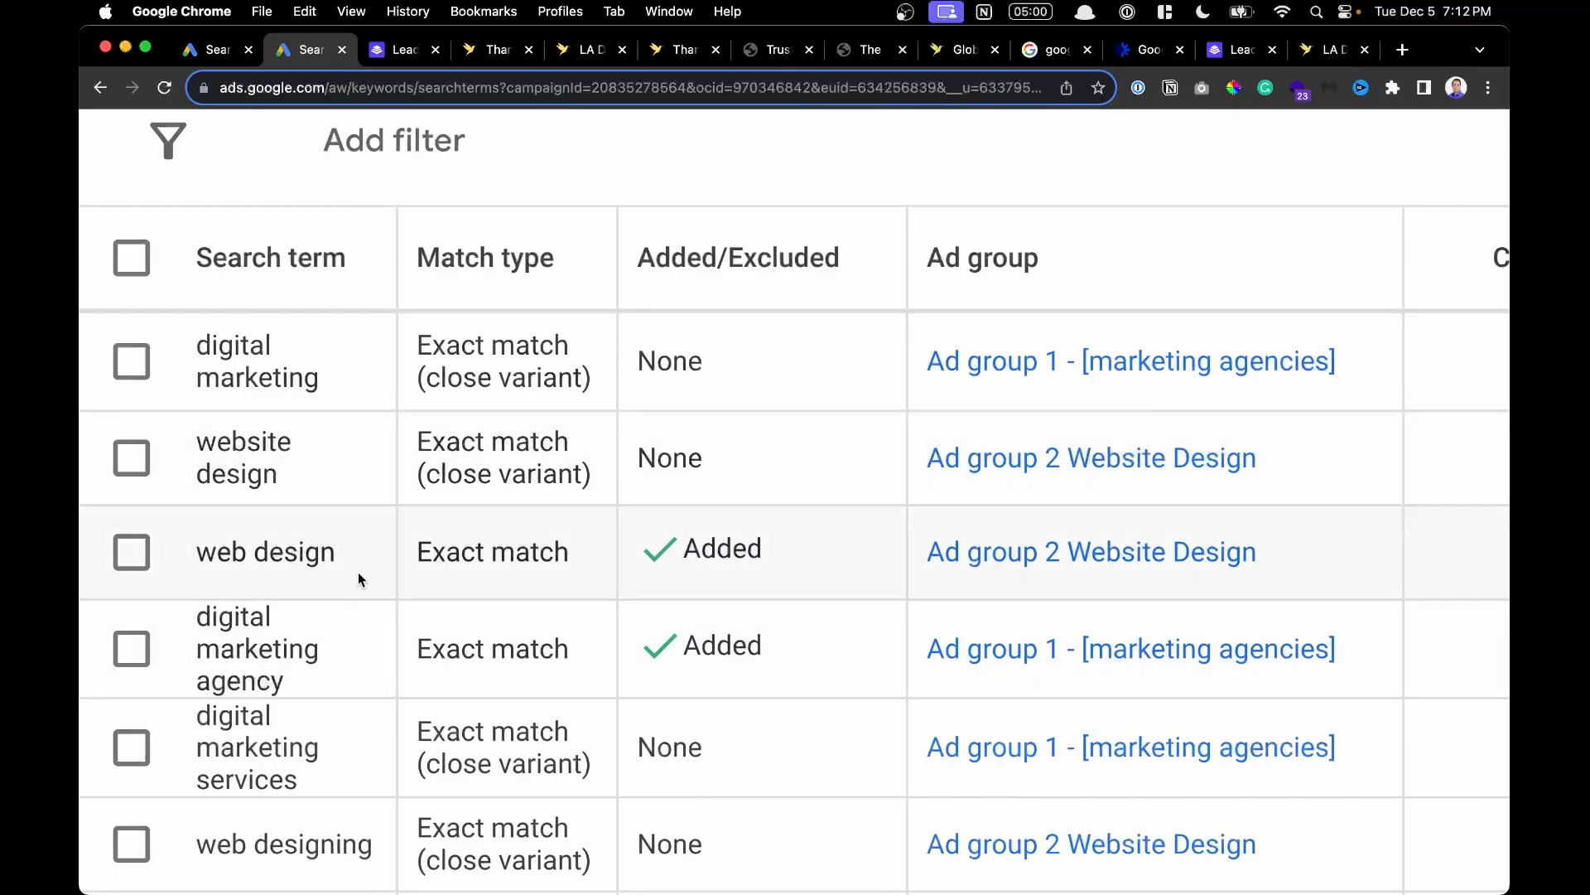
{"action": "scroll", "coordinate": [296, 512], "scroll_direction": "down", "scroll_amount": 5}
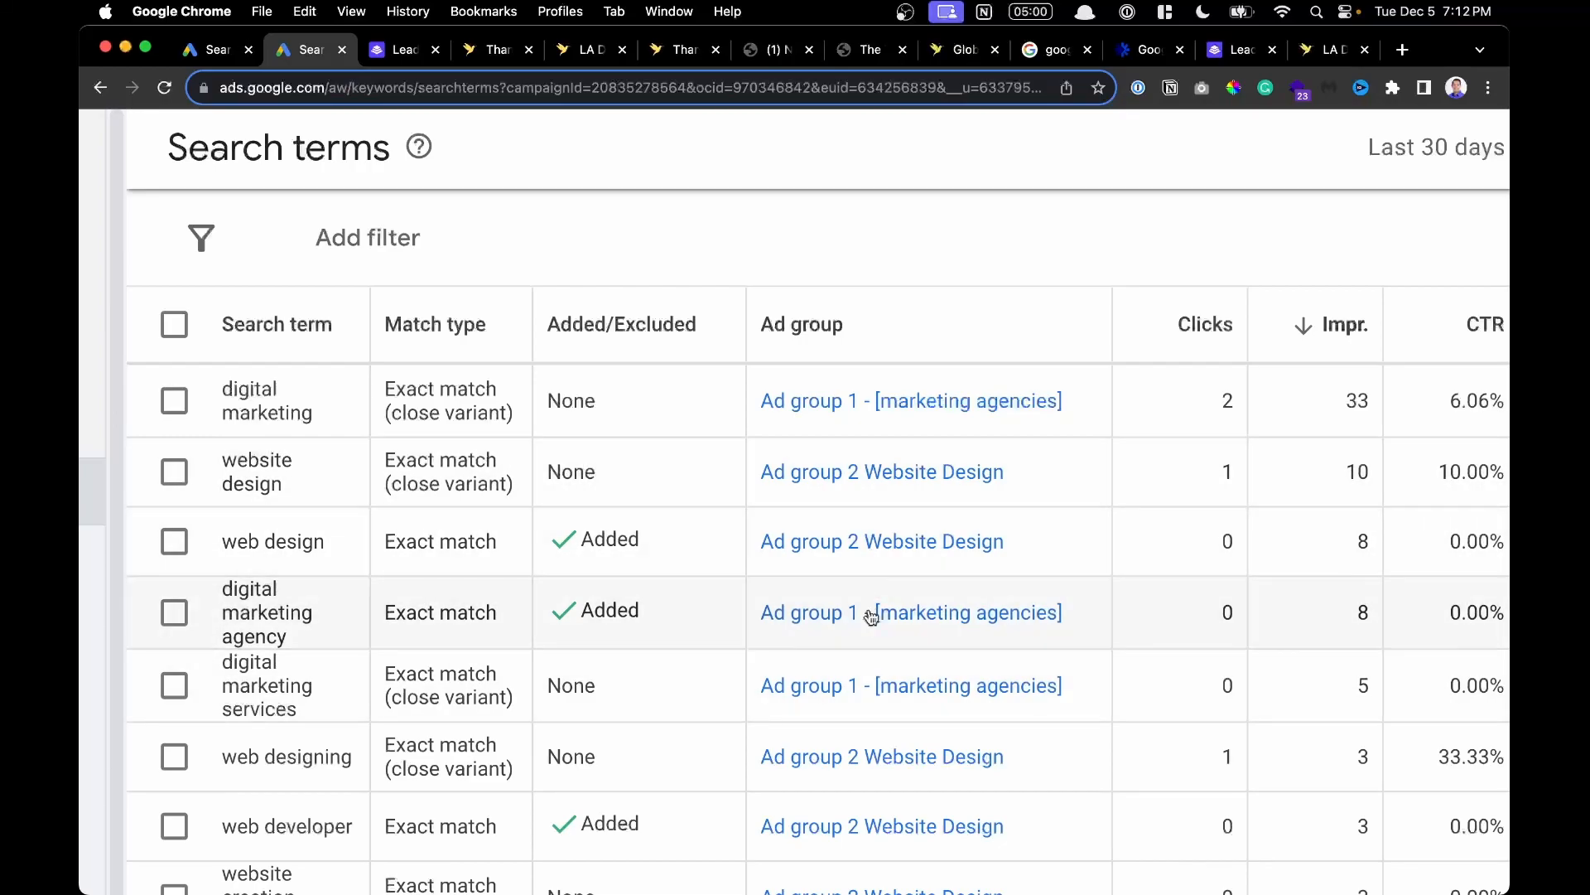
{"action": "scroll", "coordinate": [870, 615], "scroll_direction": "right", "scroll_amount": 5}
{"action": "scroll", "coordinate": [867, 613], "scroll_direction": "right", "scroll_amount": 8}
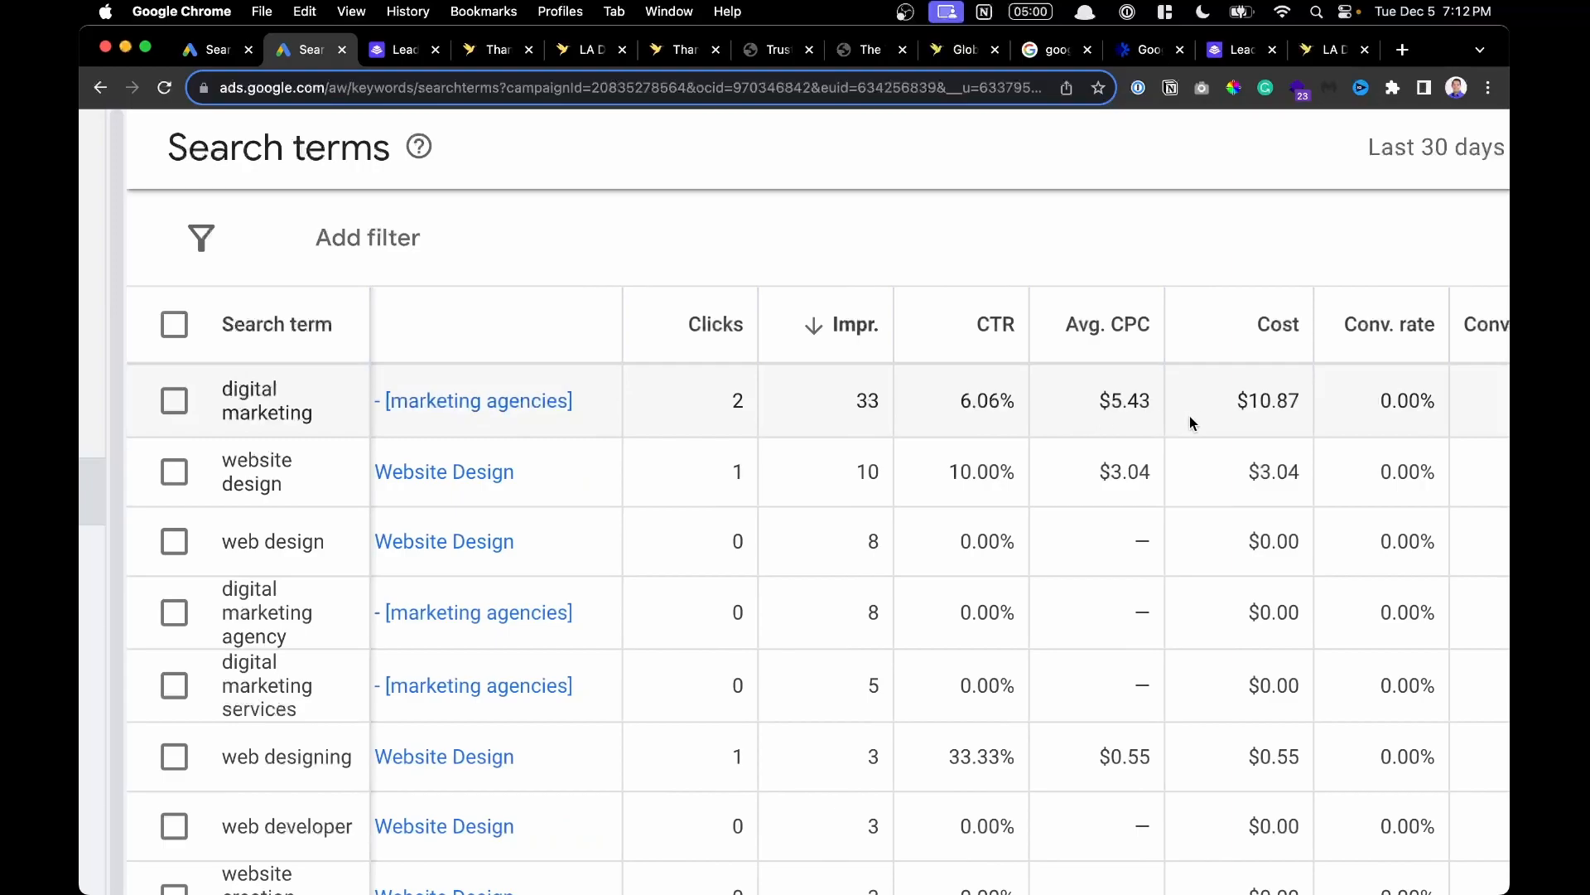
{"action": "scroll", "coordinate": [1265, 422], "scroll_direction": "right", "scroll_amount": 5}
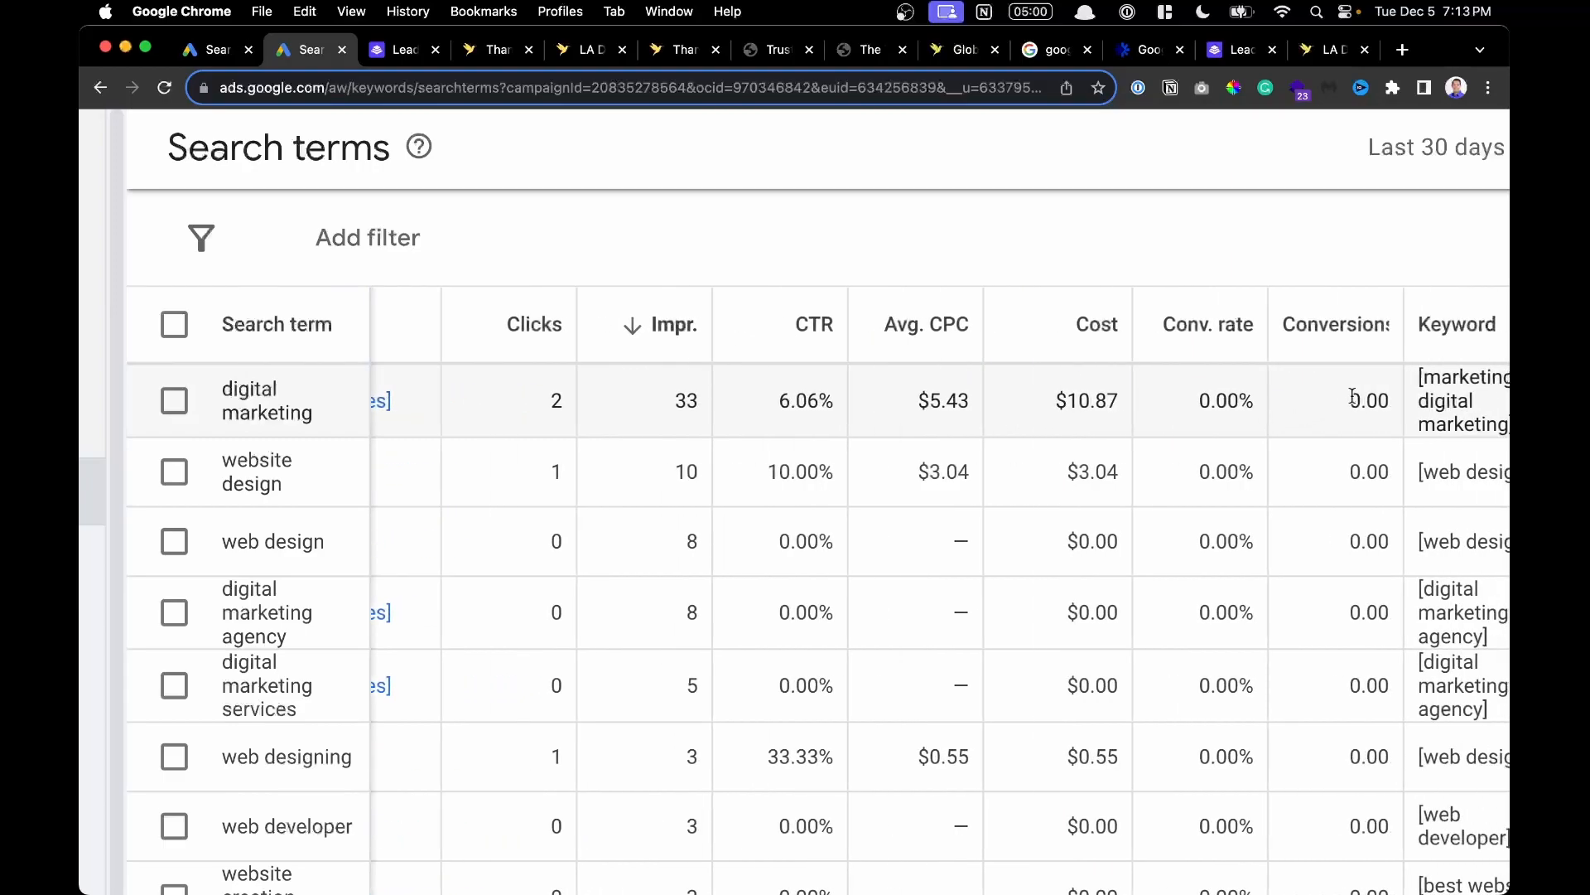
{"action": "scroll", "coordinate": [1360, 403], "scroll_direction": "left", "scroll_amount": 10}
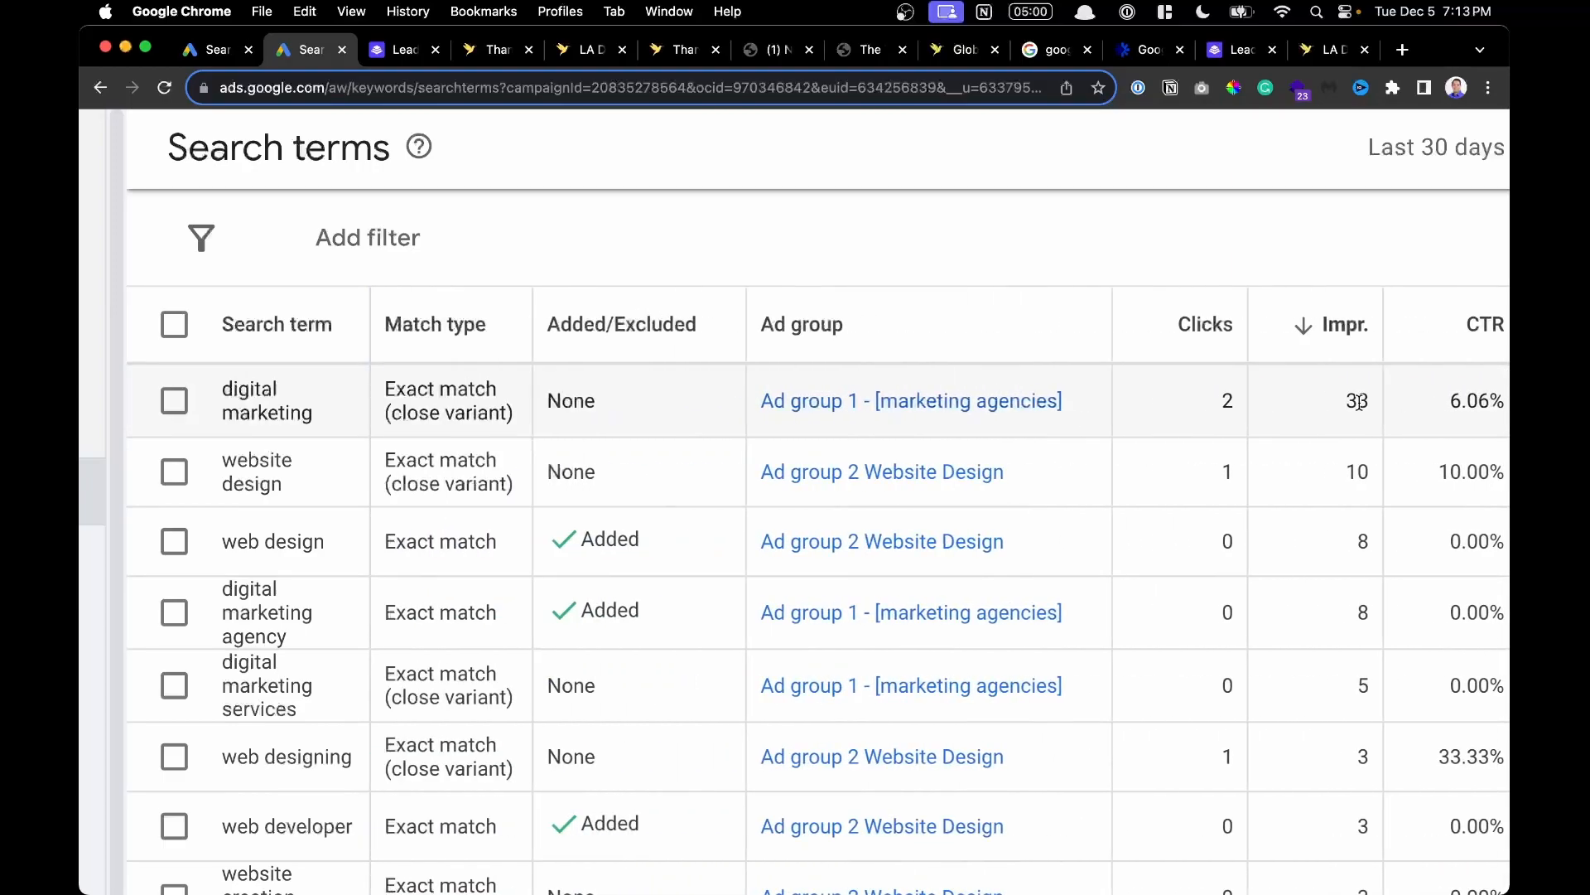
{"action": "key", "text": "super+minus"}
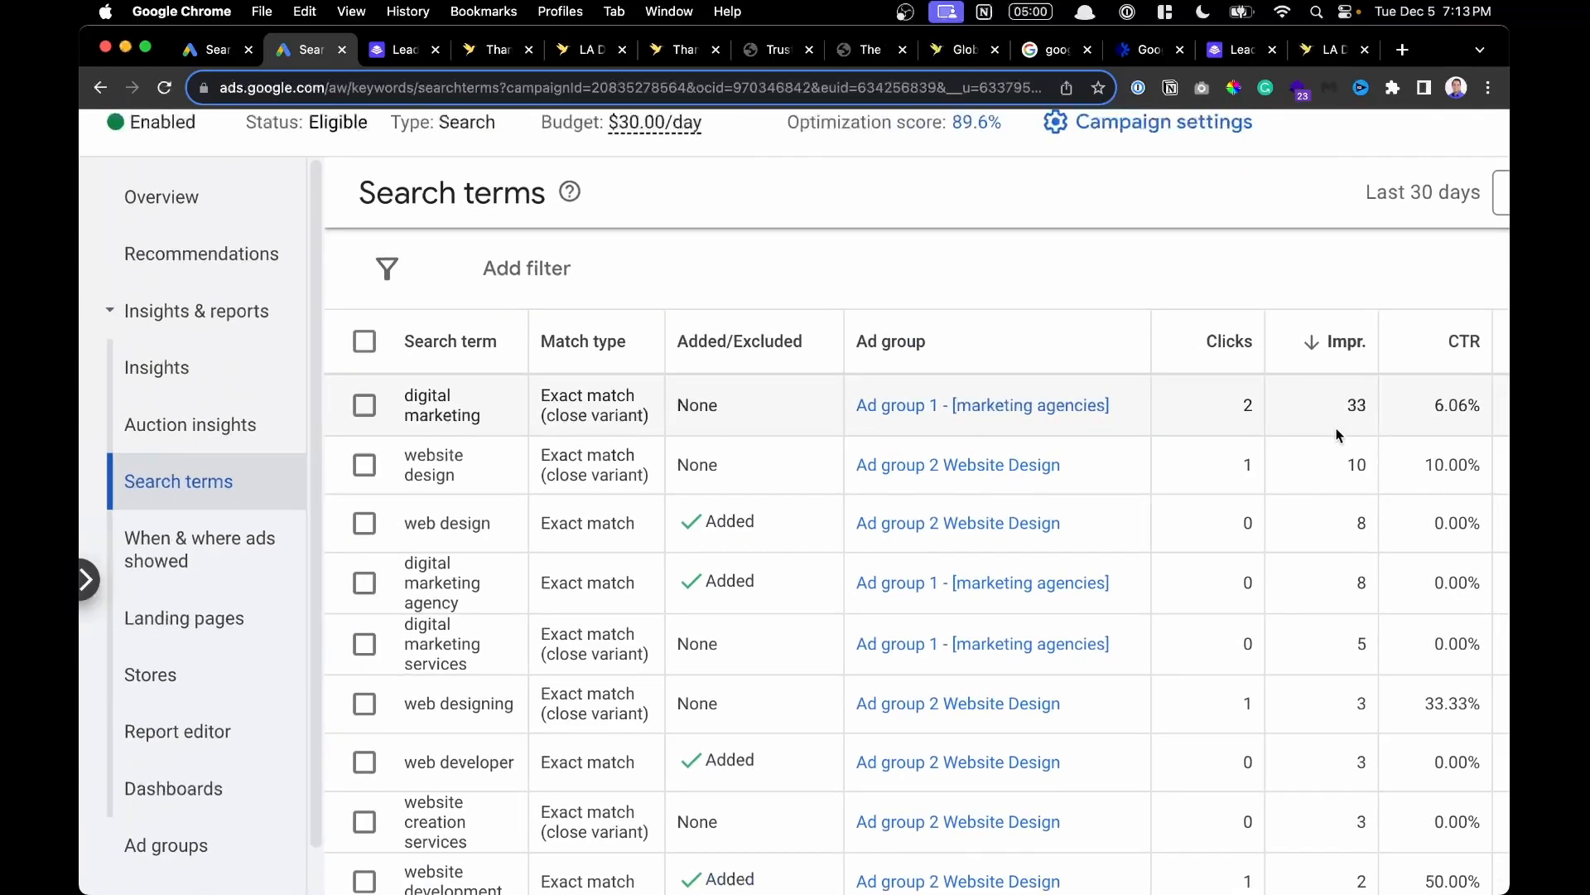
{"action": "scroll", "coordinate": [755, 420], "scroll_direction": "down", "scroll_amount": 1}
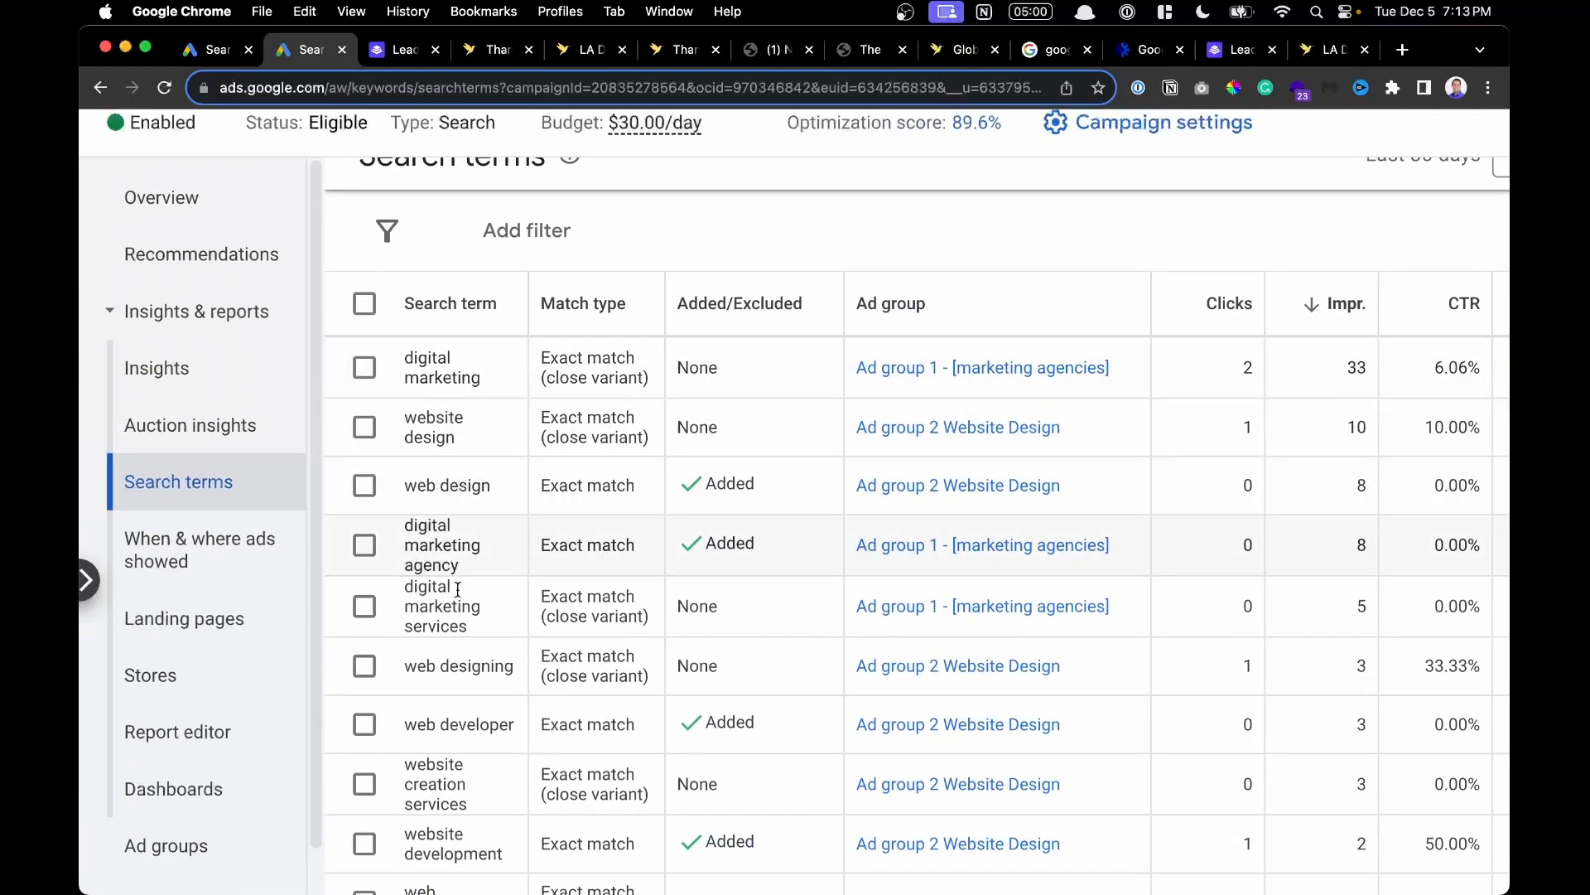
{"action": "scroll", "coordinate": [458, 660], "scroll_direction": "down", "scroll_amount": 1}
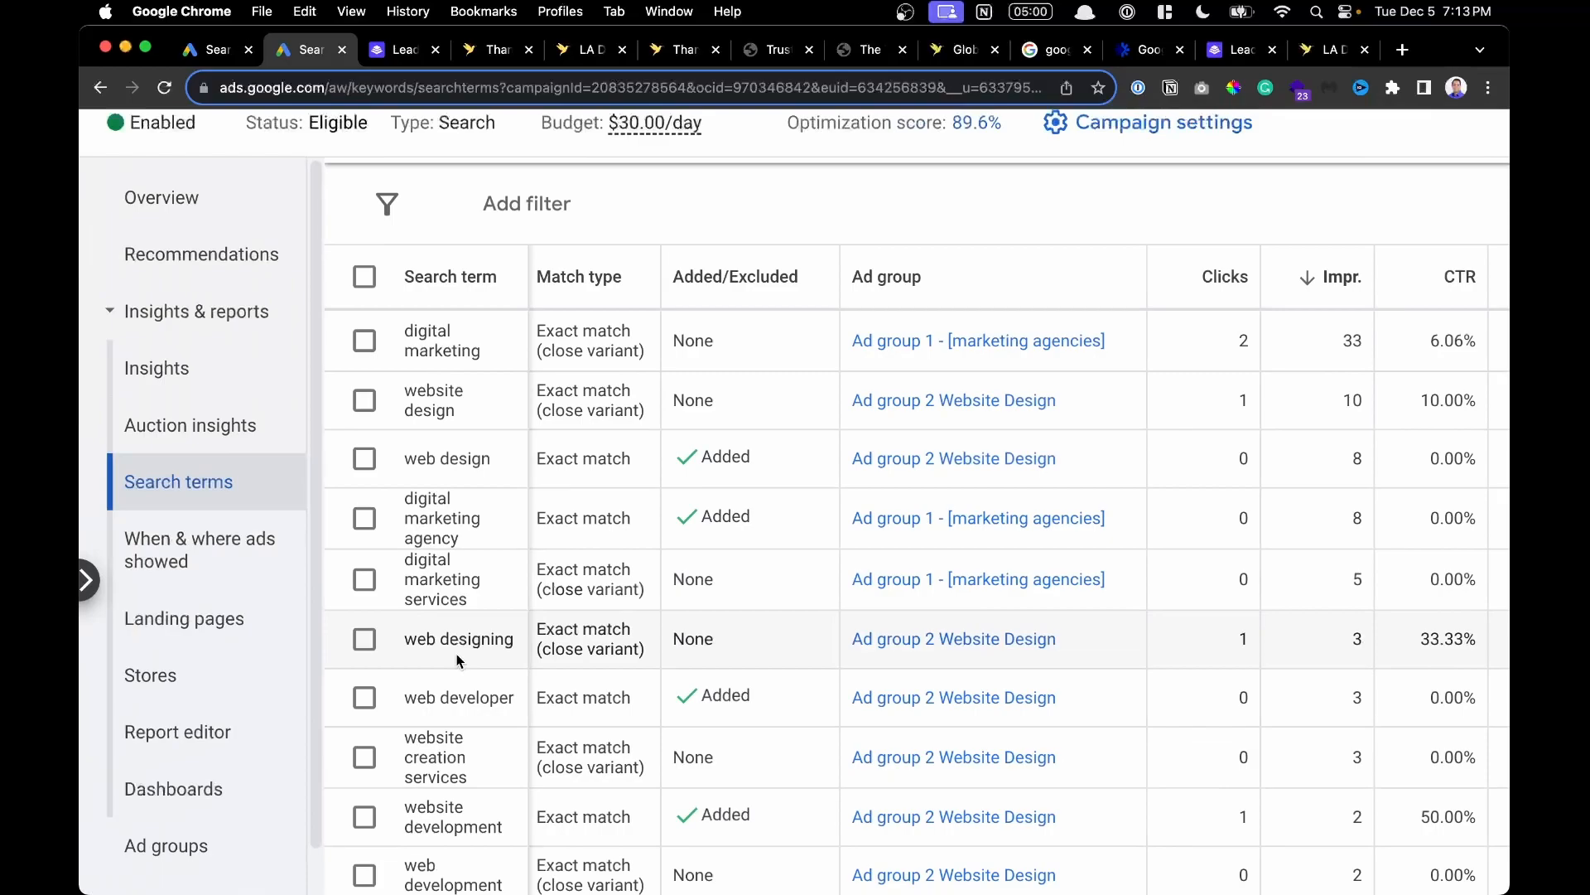
{"action": "scroll", "coordinate": [458, 660], "scroll_direction": "down", "scroll_amount": 3}
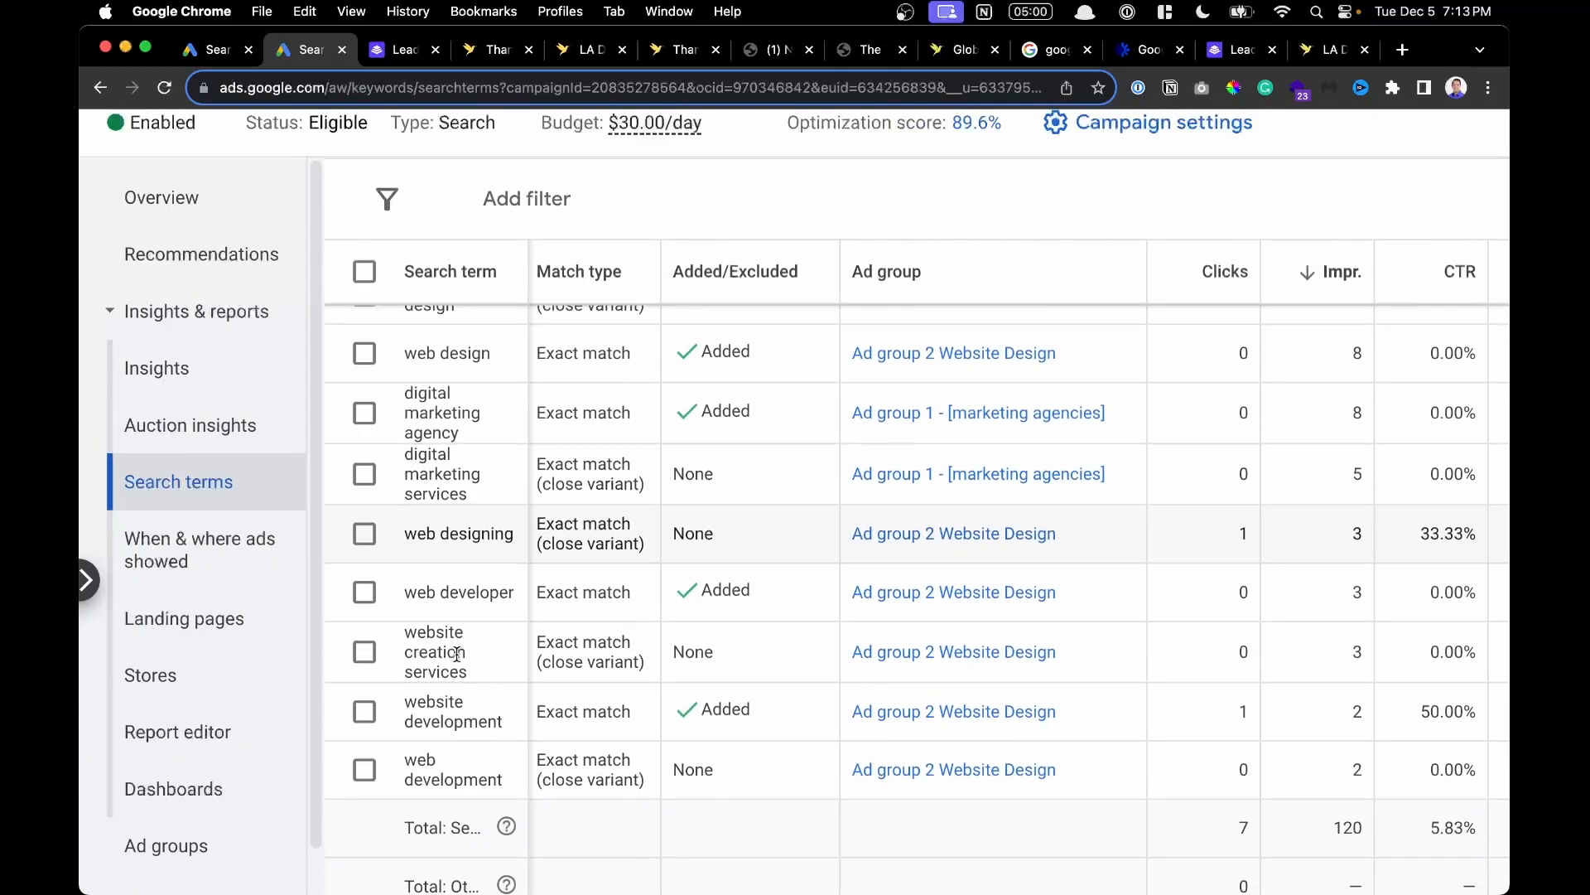
{"action": "double_click", "coordinate": [446, 654]}
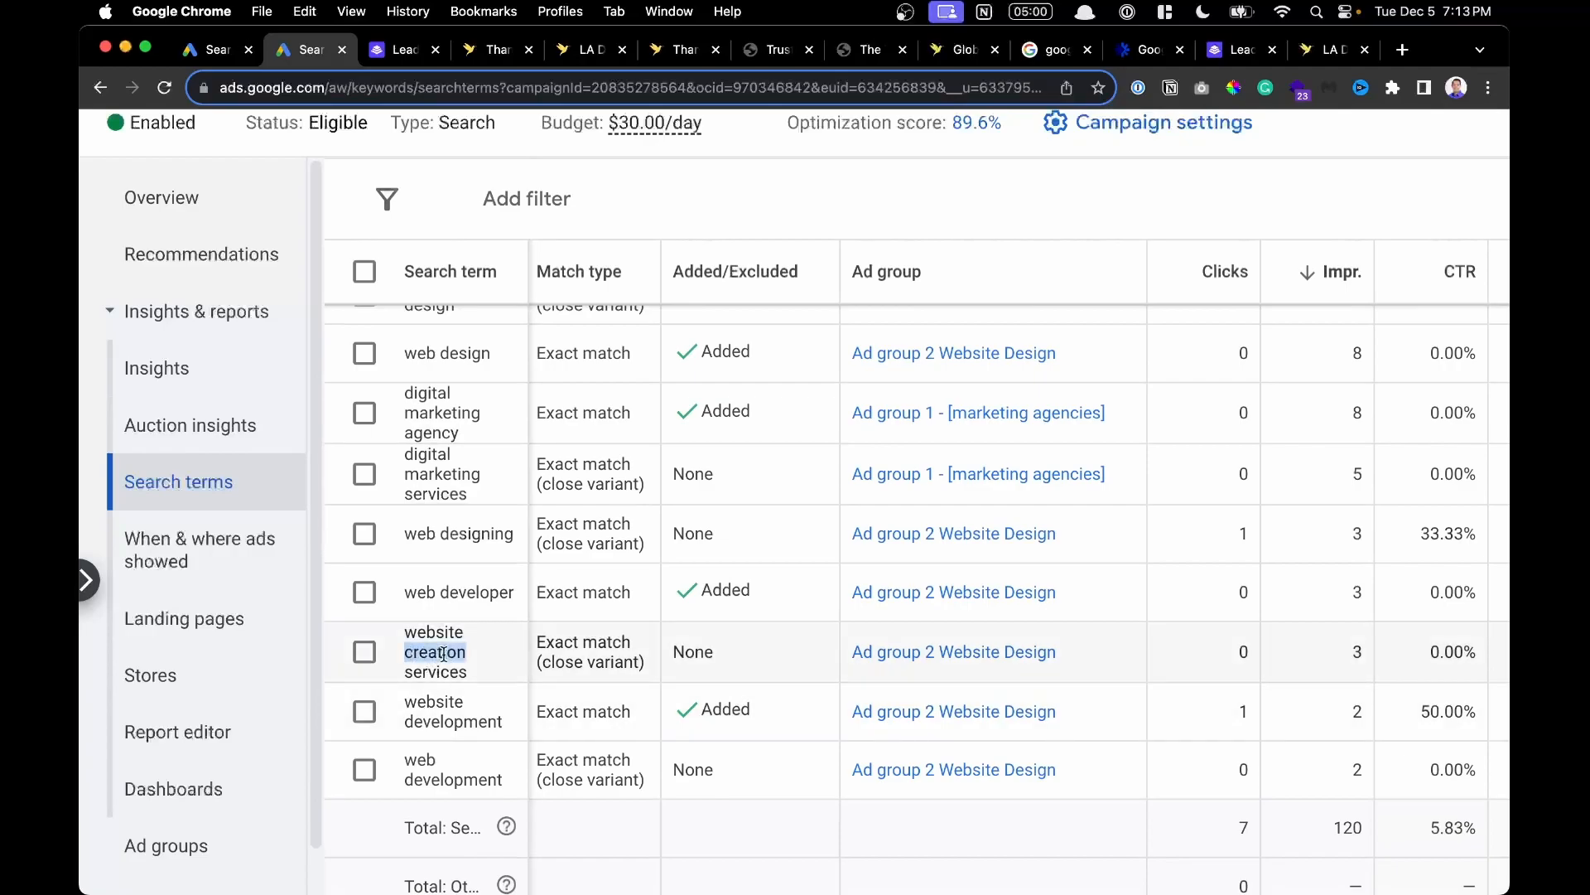
Compare the website creation services search term with its matched keyword [best website makers].
{"action": "scroll", "coordinate": [444, 653], "scroll_direction": "right", "scroll_amount": 10}
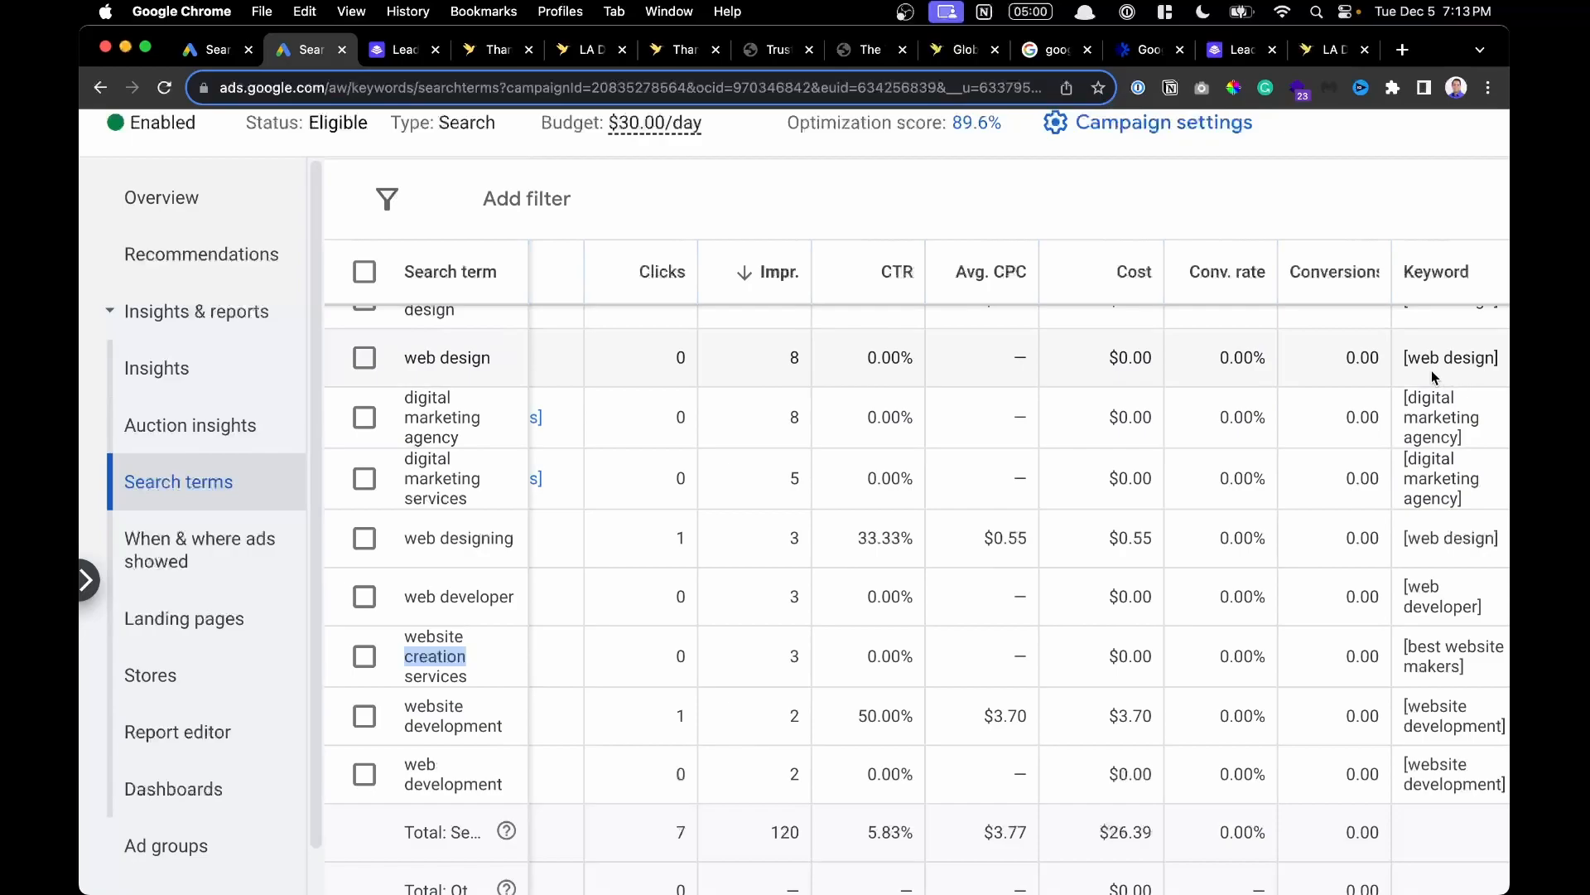
{"action": "triple_click", "coordinate": [1402, 656]}
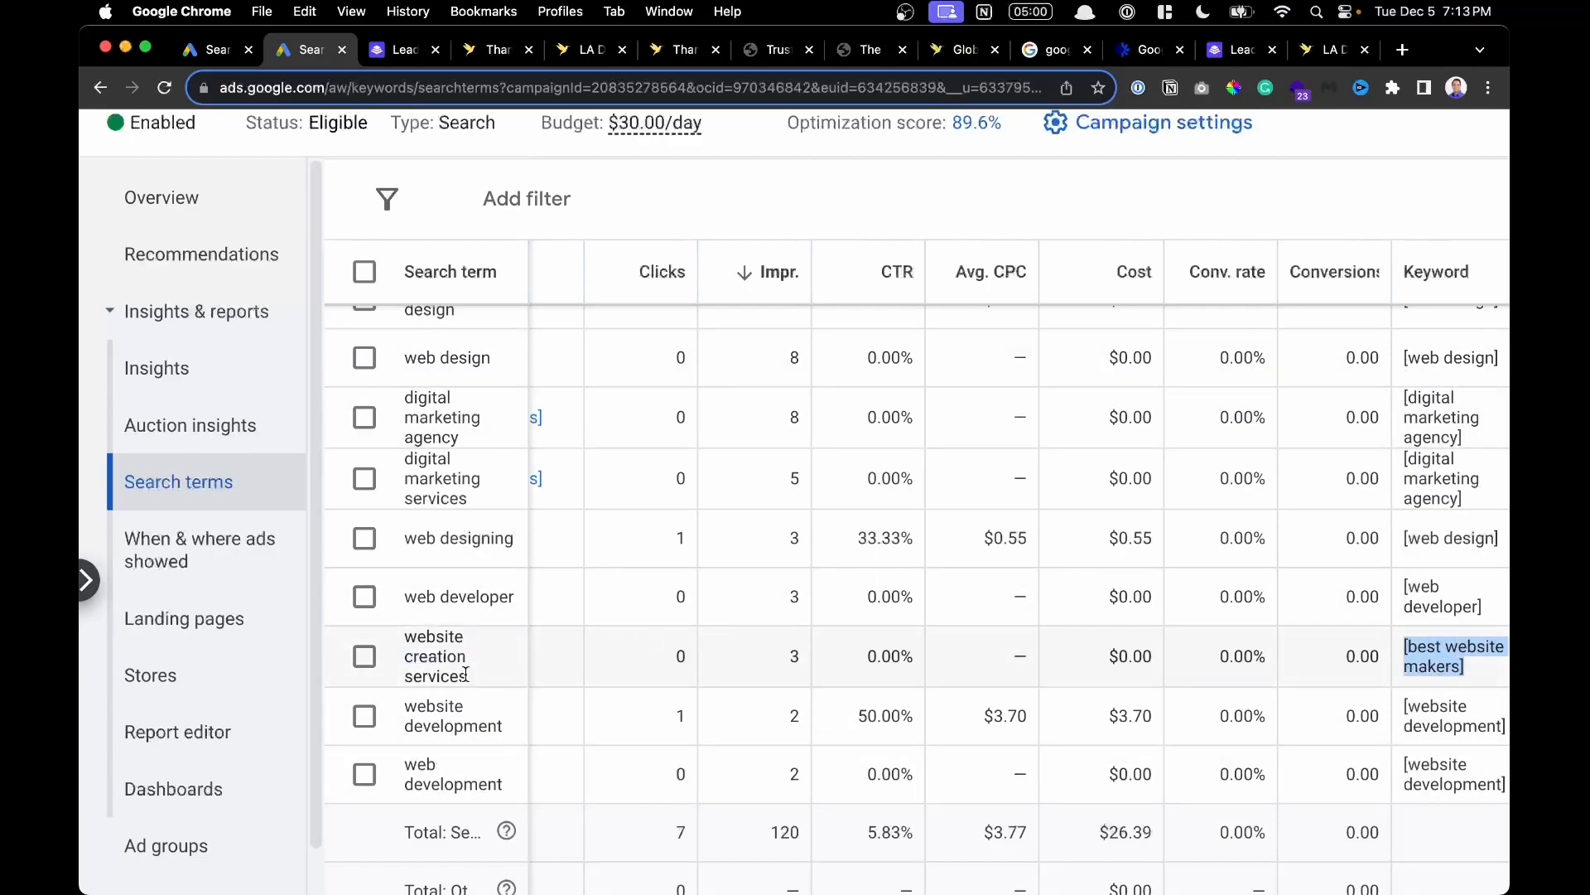
{"action": "left_click_drag", "start_coordinate": [469, 676], "coordinate": [381, 636]}
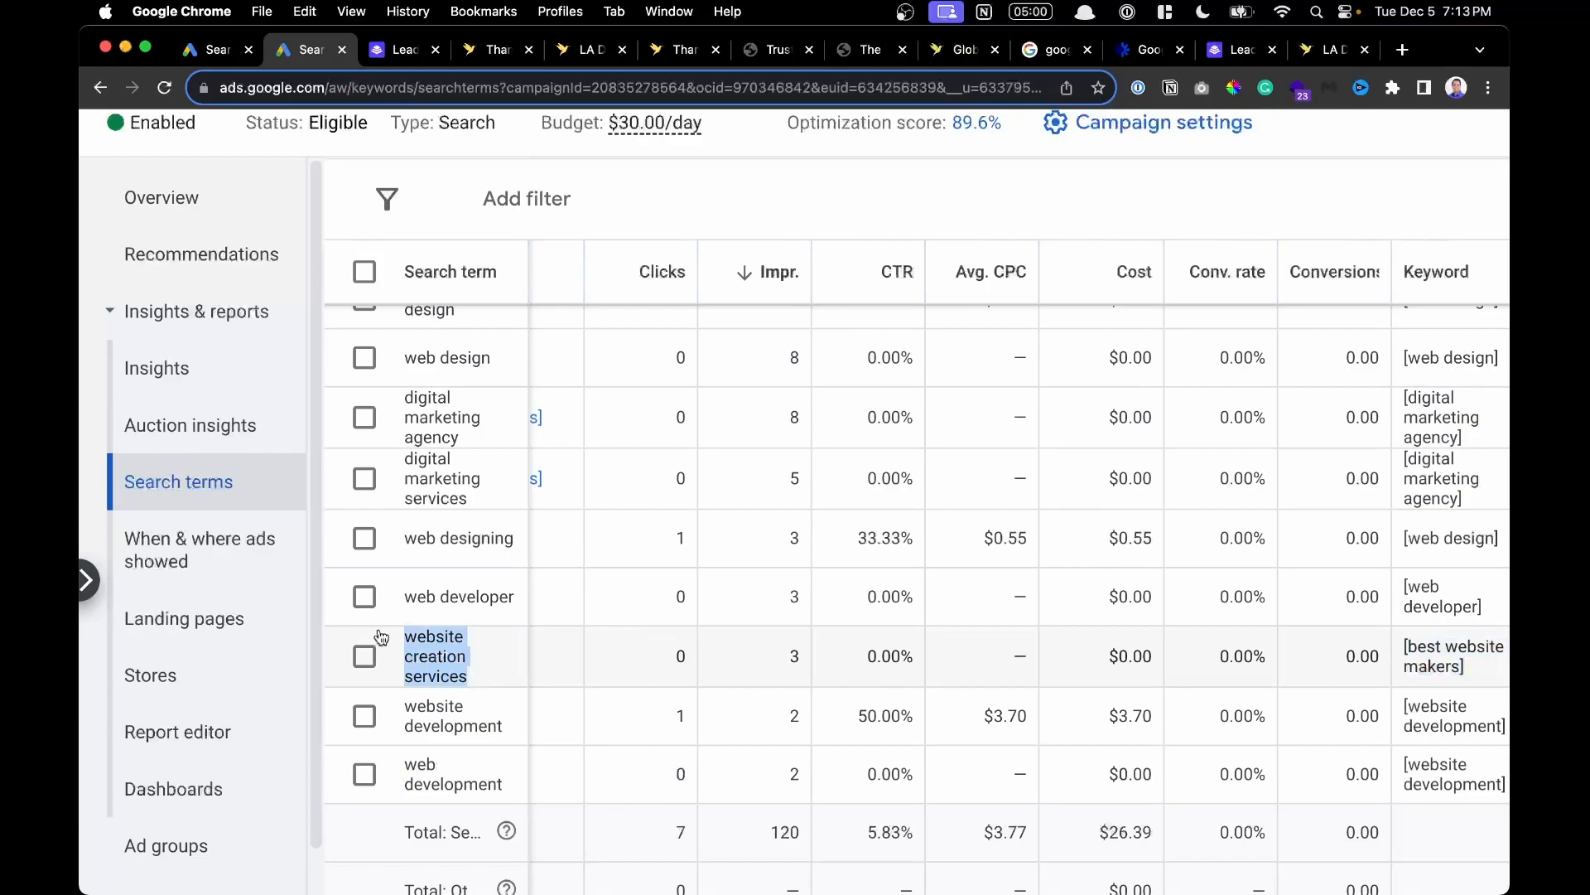
{"action": "left_click", "coordinate": [438, 655]}
{"action": "double_click", "coordinate": [438, 654]}
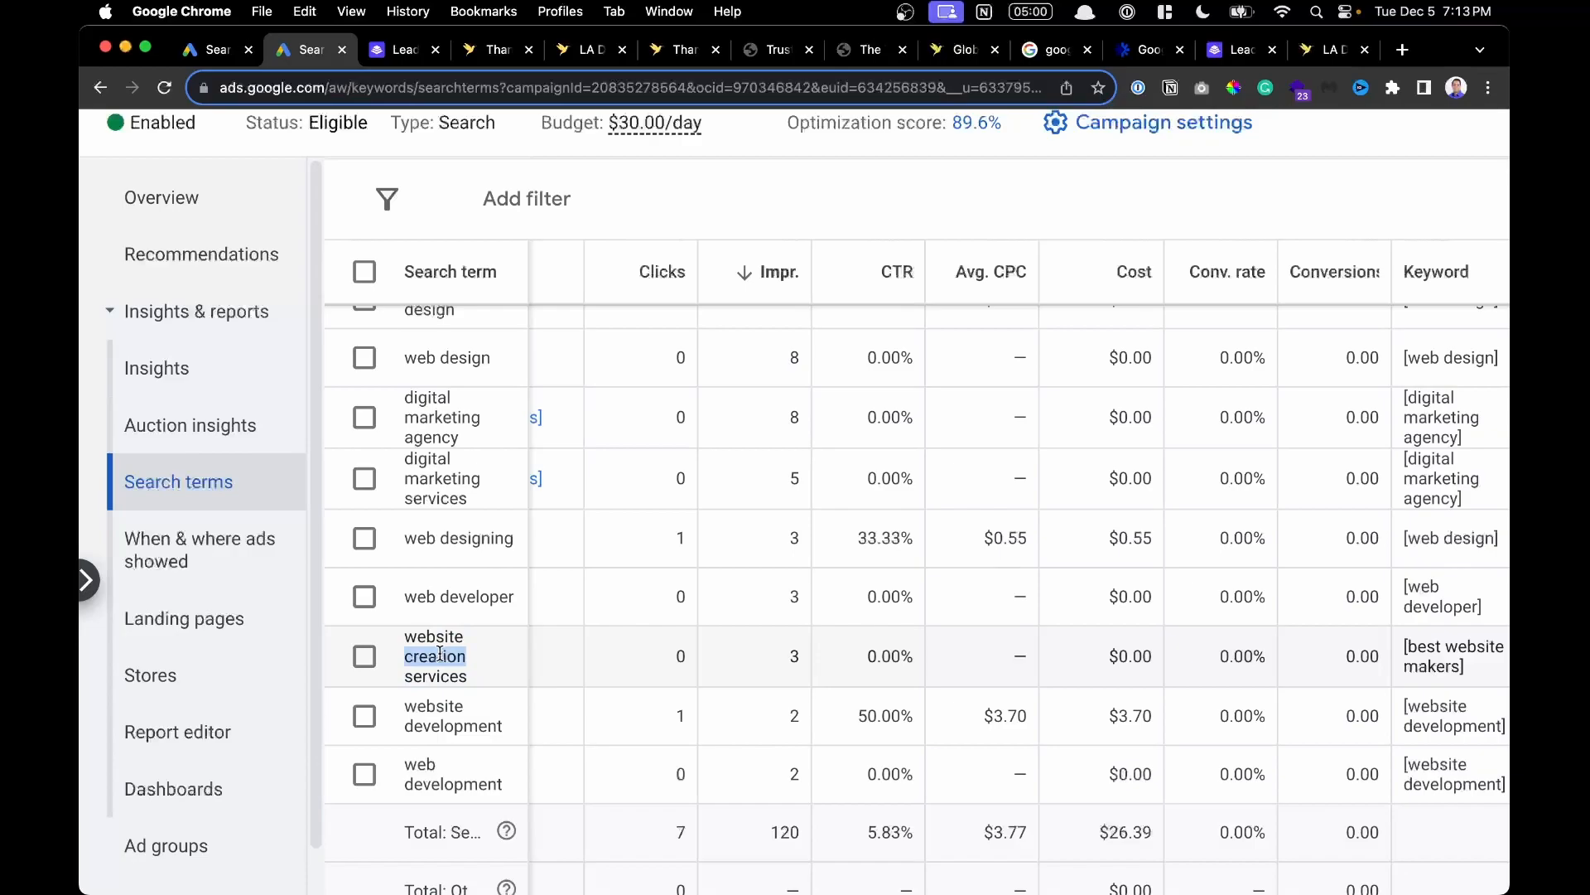
Open the campaign's negative keywords list from the keywords section.
{"action": "scroll", "coordinate": [439, 655], "scroll_direction": "down", "scroll_amount": 3}
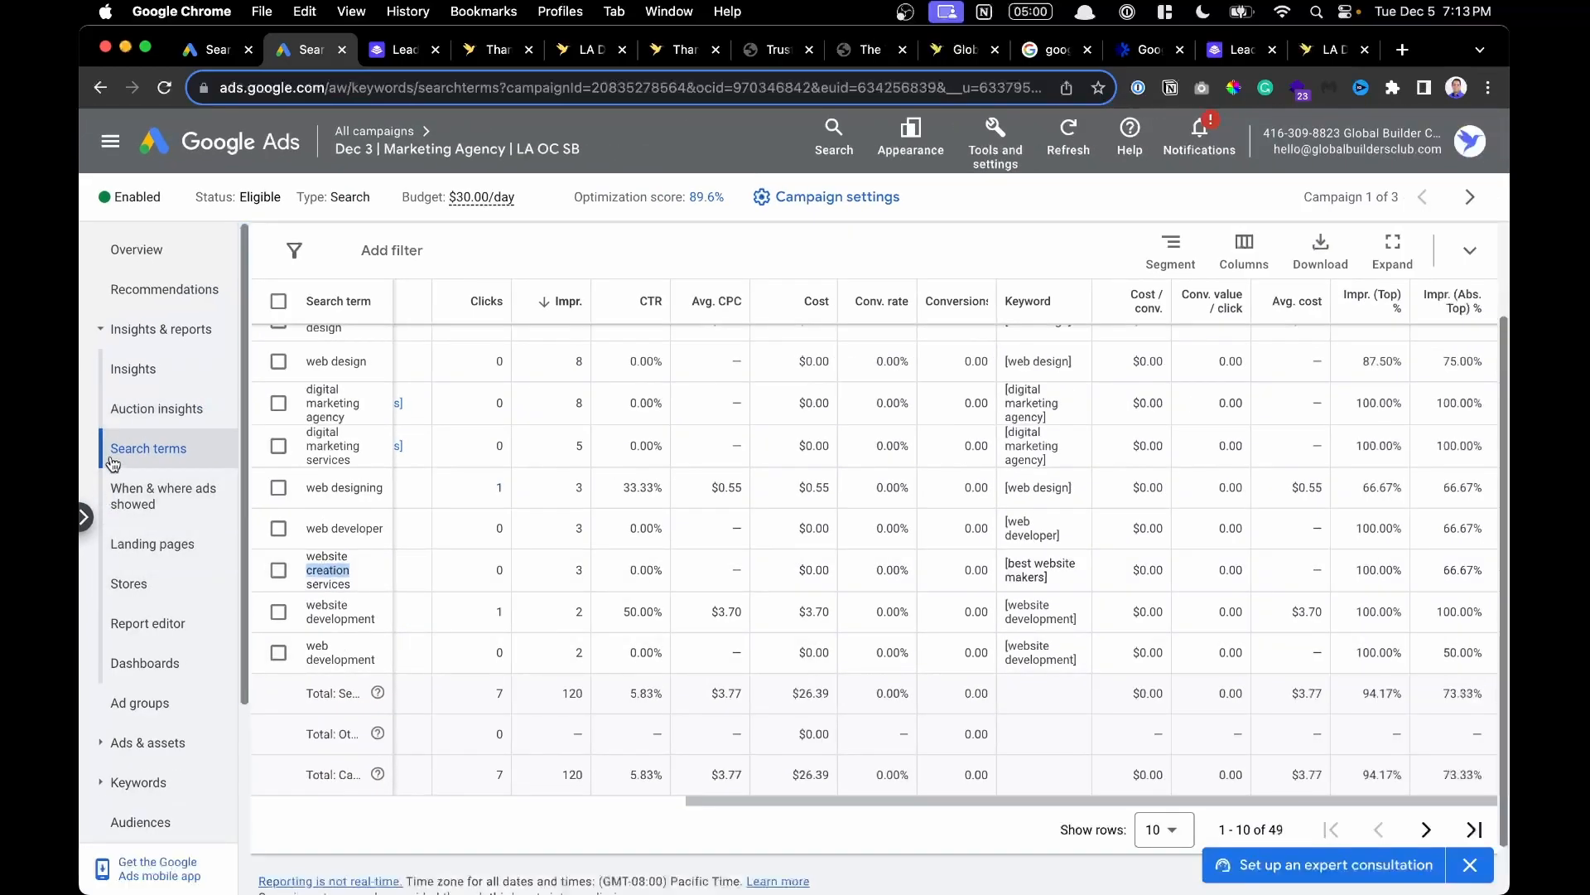
{"action": "scroll", "coordinate": [123, 445], "scroll_direction": "down", "scroll_amount": 3}
{"action": "scroll", "coordinate": [122, 445], "scroll_direction": "down", "scroll_amount": 2}
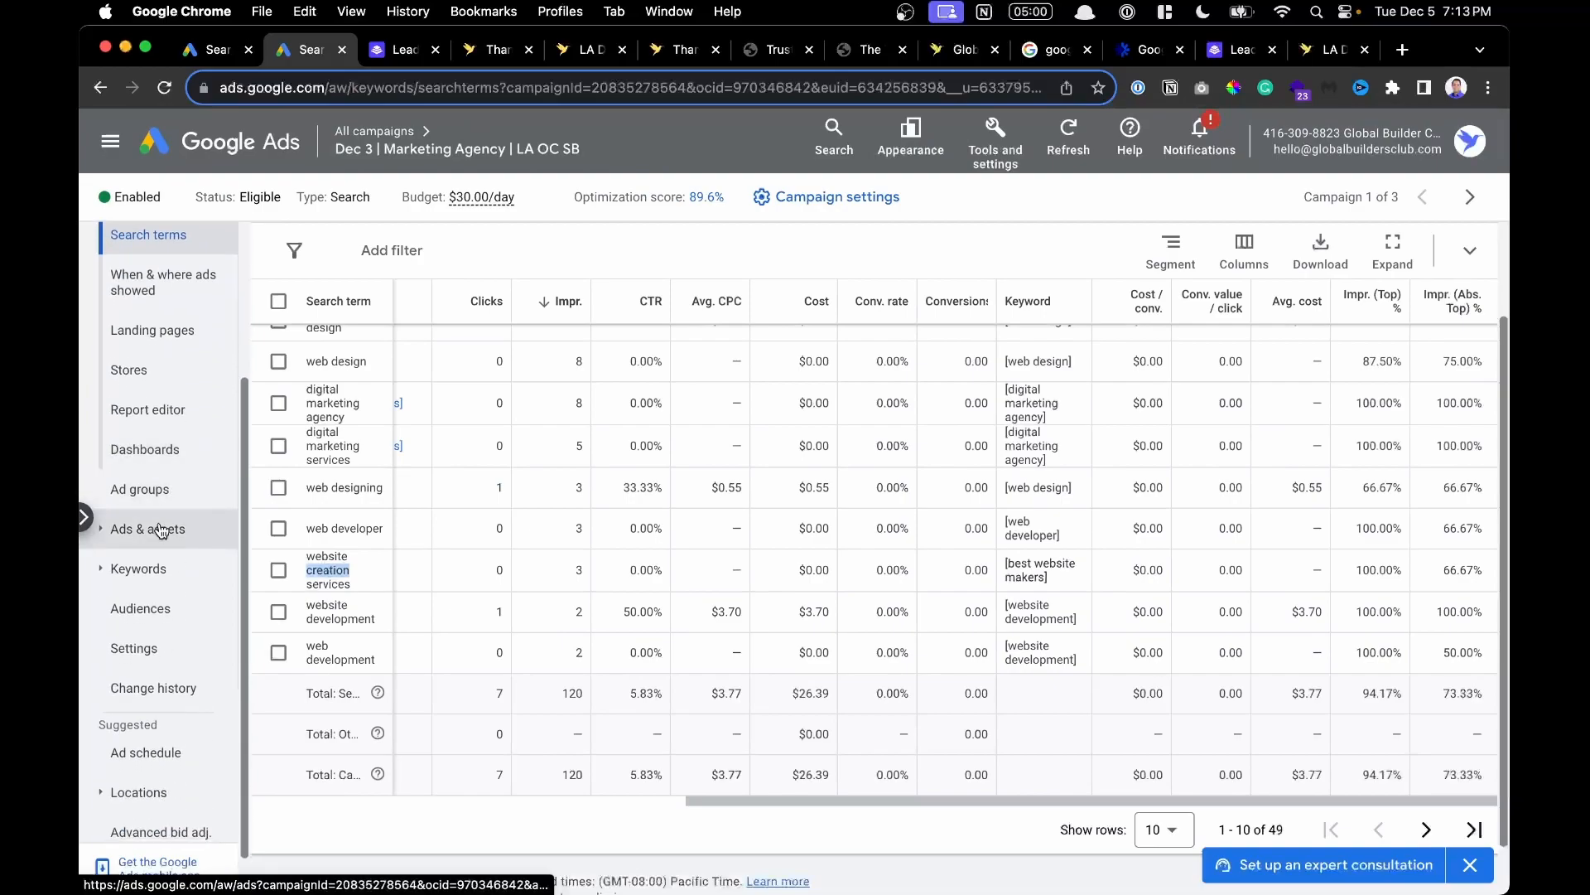
{"action": "left_click", "coordinate": [154, 570]}
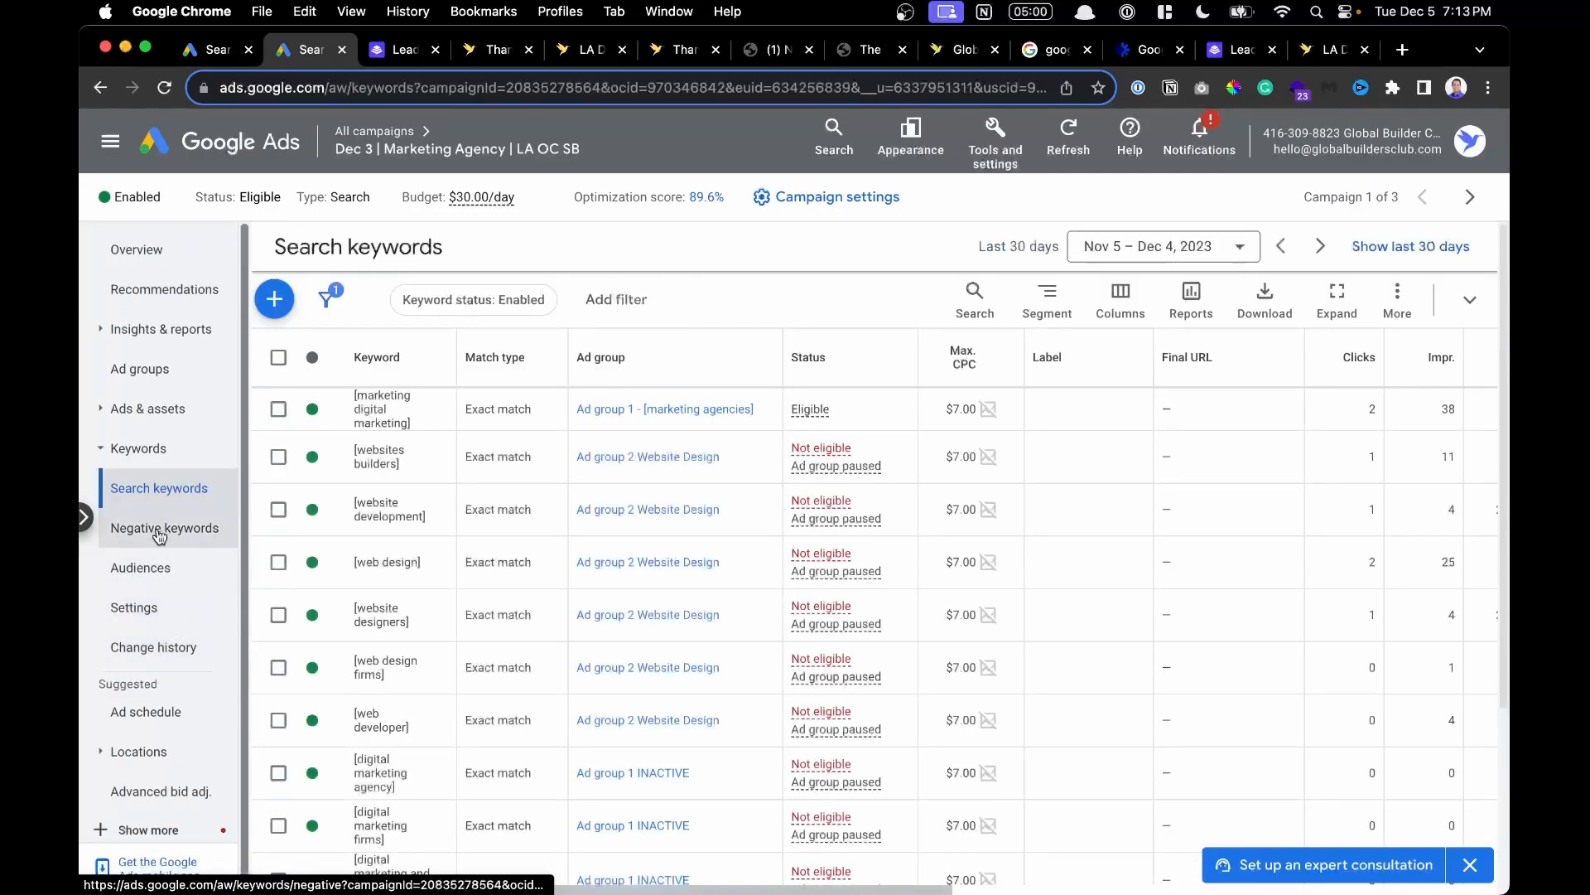
{"action": "left_click", "coordinate": [152, 530]}
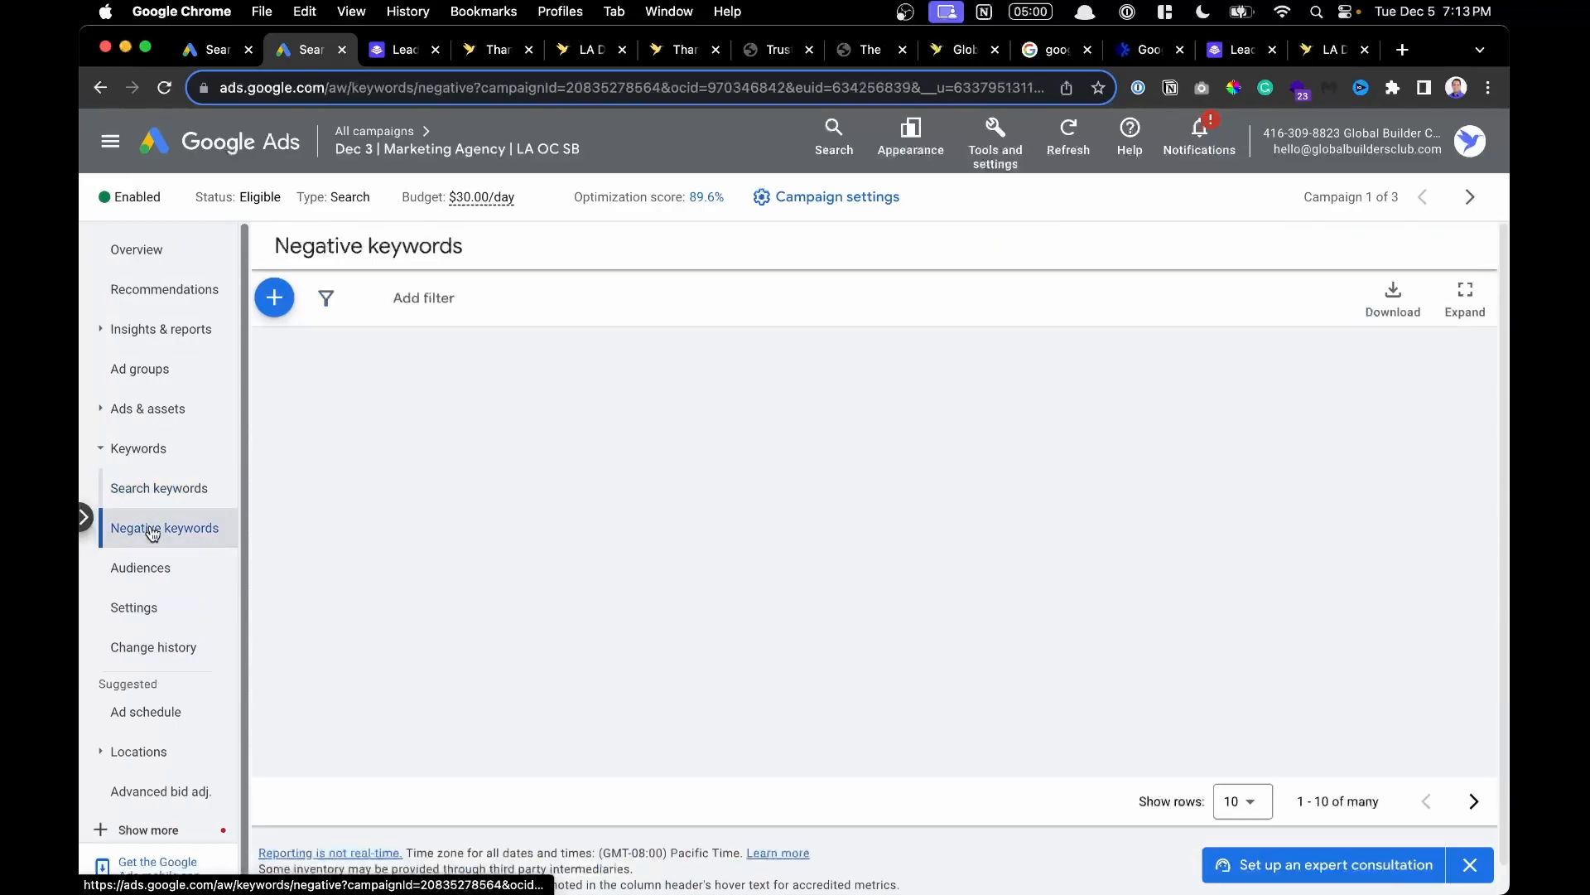
Start adding negative keywords and enter creation as the keyword.
{"action": "left_click", "coordinate": [274, 297]}
{"action": "scroll", "coordinate": [401, 435], "scroll_direction": "down", "scroll_amount": 2}
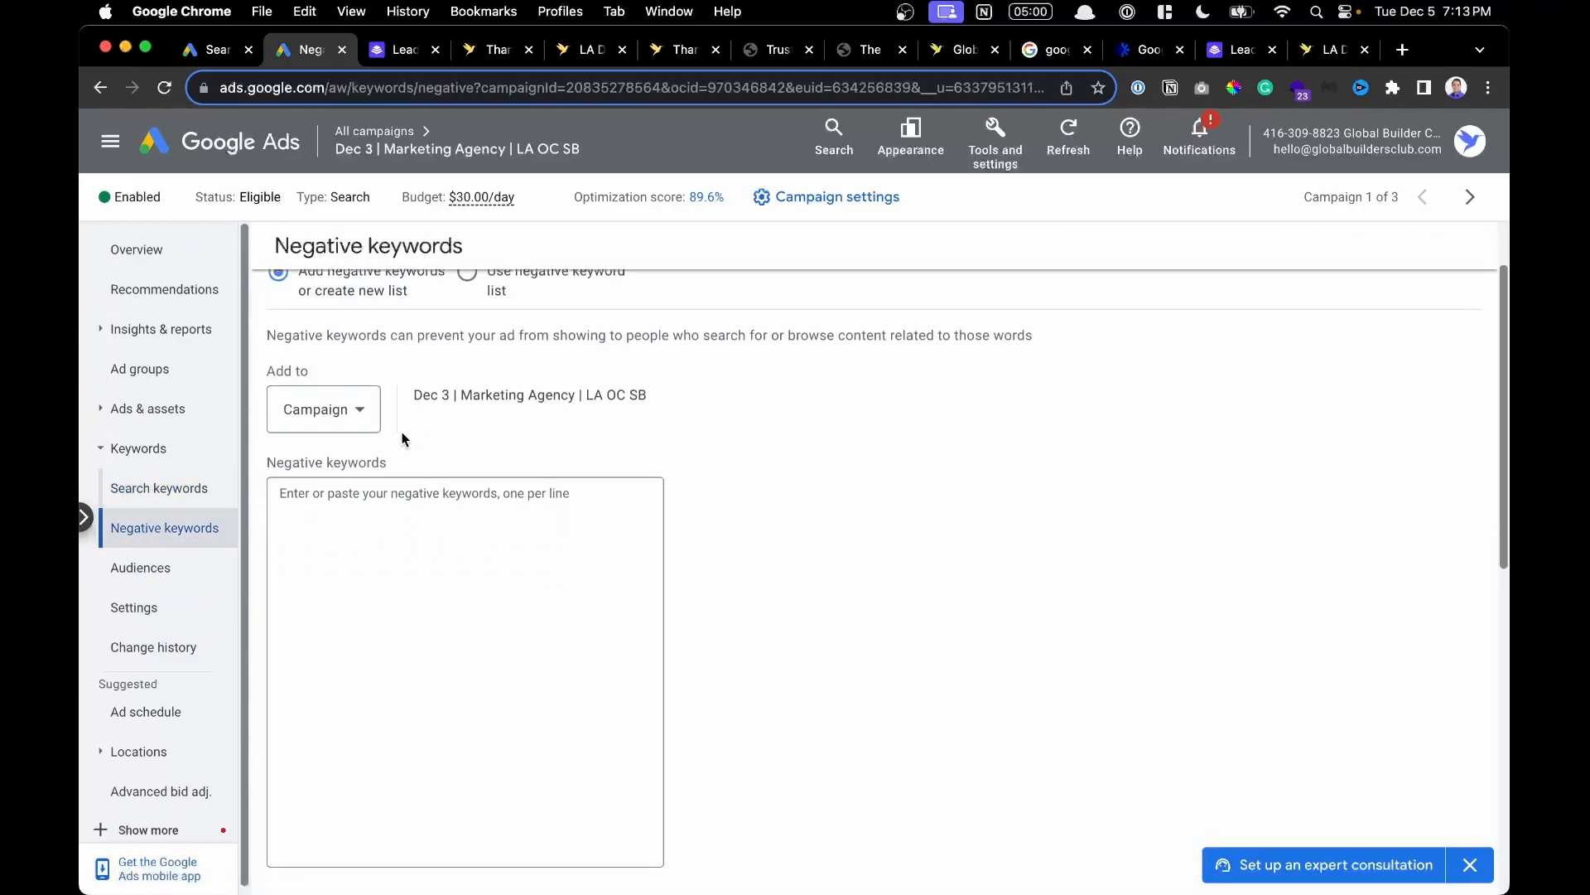
{"action": "left_click", "coordinate": [380, 571]}
{"action": "type", "text": "creatio"}
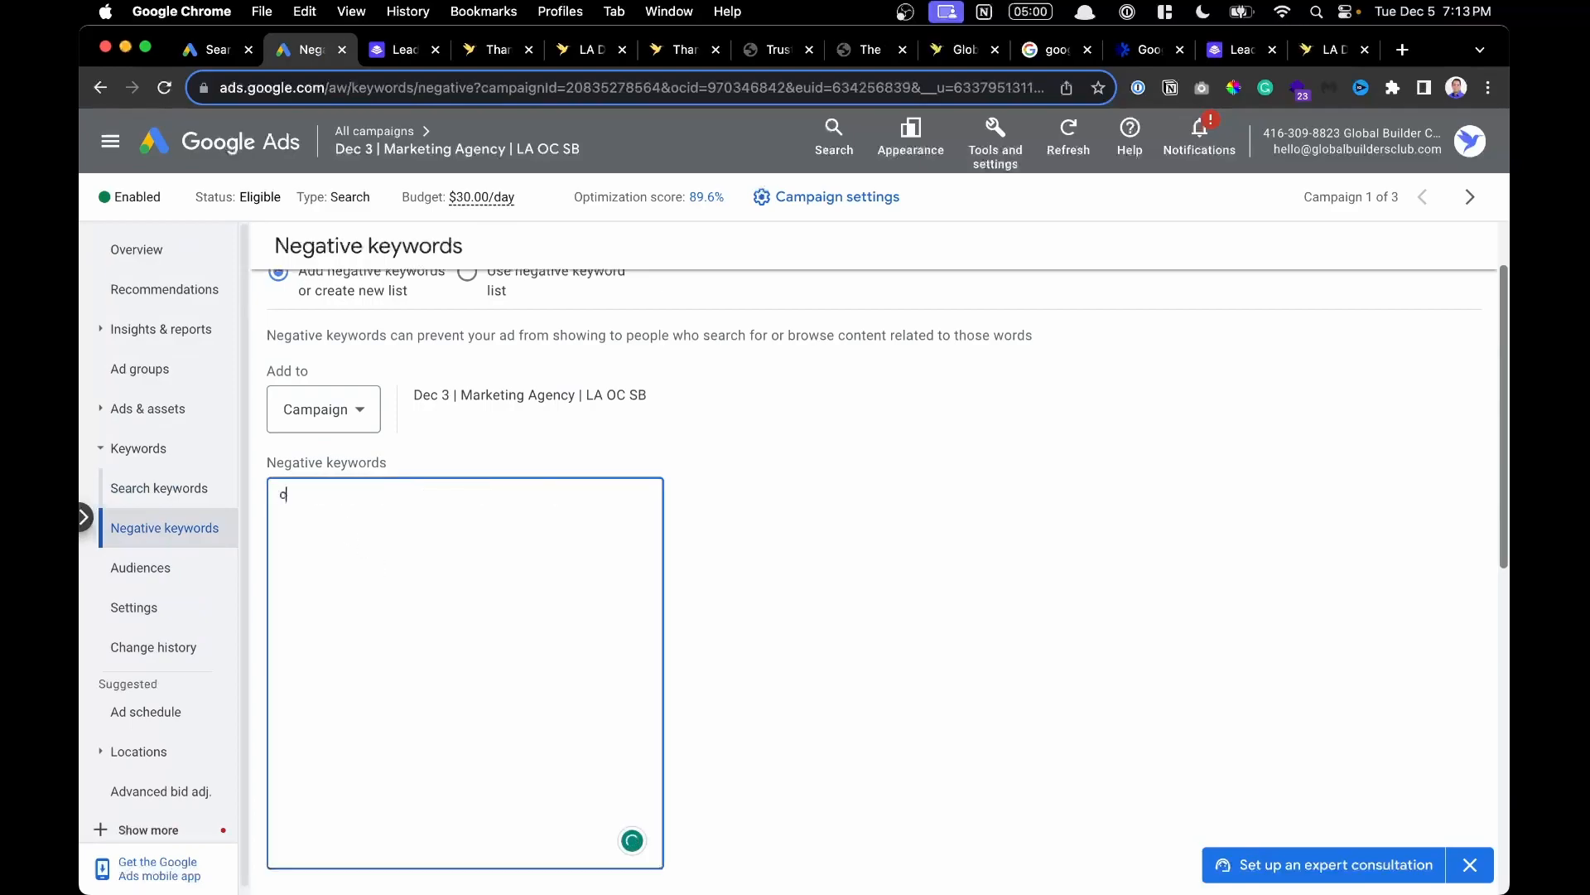
Set the new negative keyword to apply at ad group level to Ad group 1 - [marketing agencies].
{"action": "scroll", "coordinate": [380, 570], "scroll_direction": "up", "scroll_amount": 3}
{"action": "left_click", "coordinate": [364, 395]}
{"action": "left_click", "coordinate": [304, 383]}
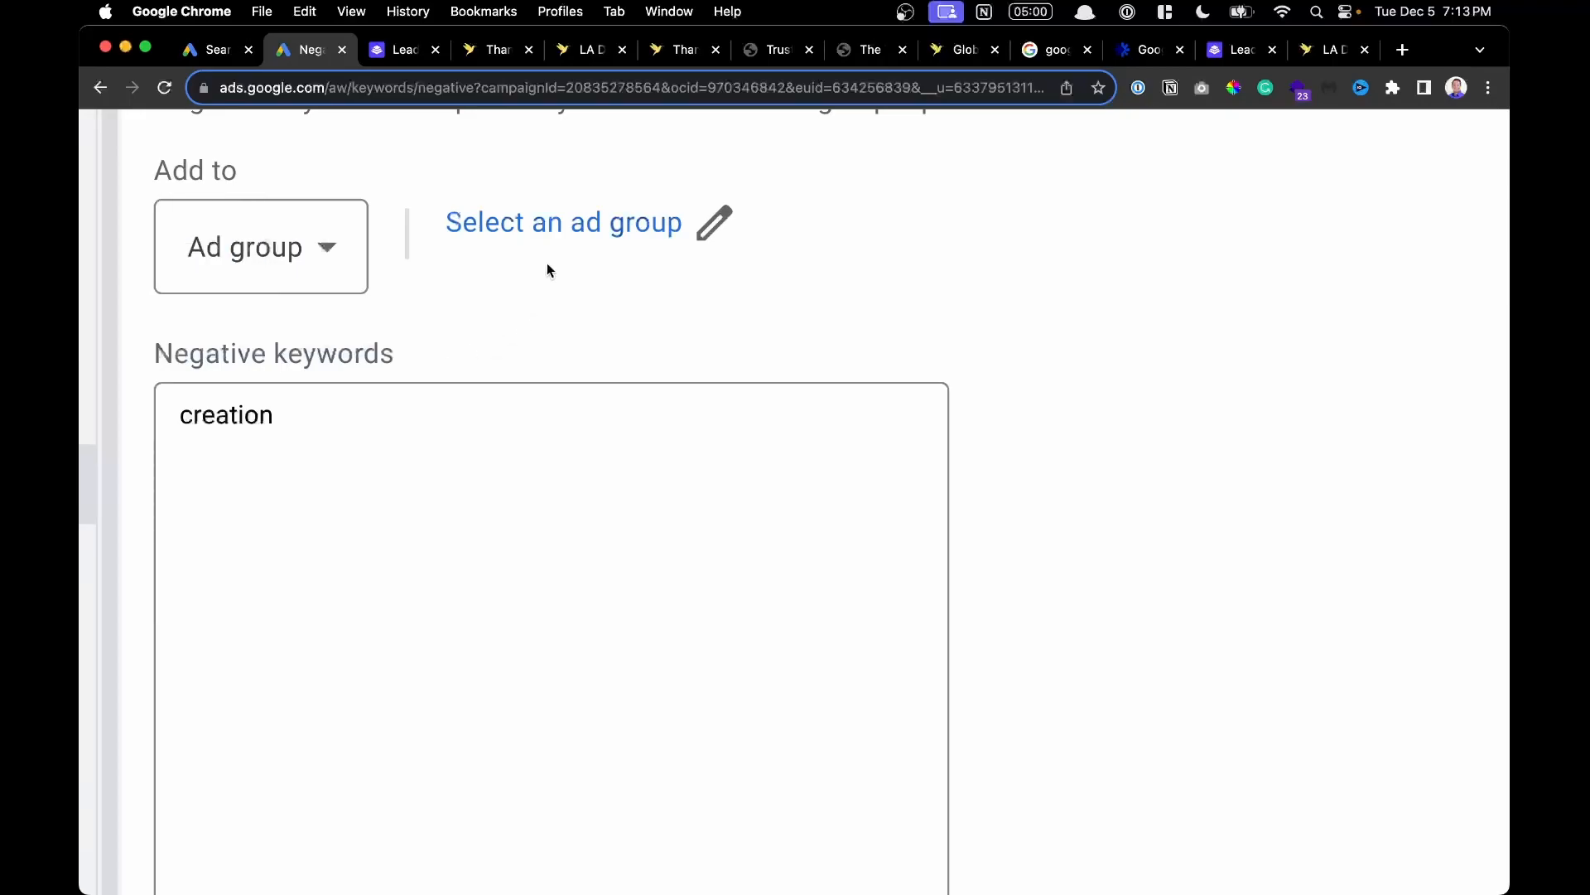
{"action": "left_click", "coordinate": [564, 222]}
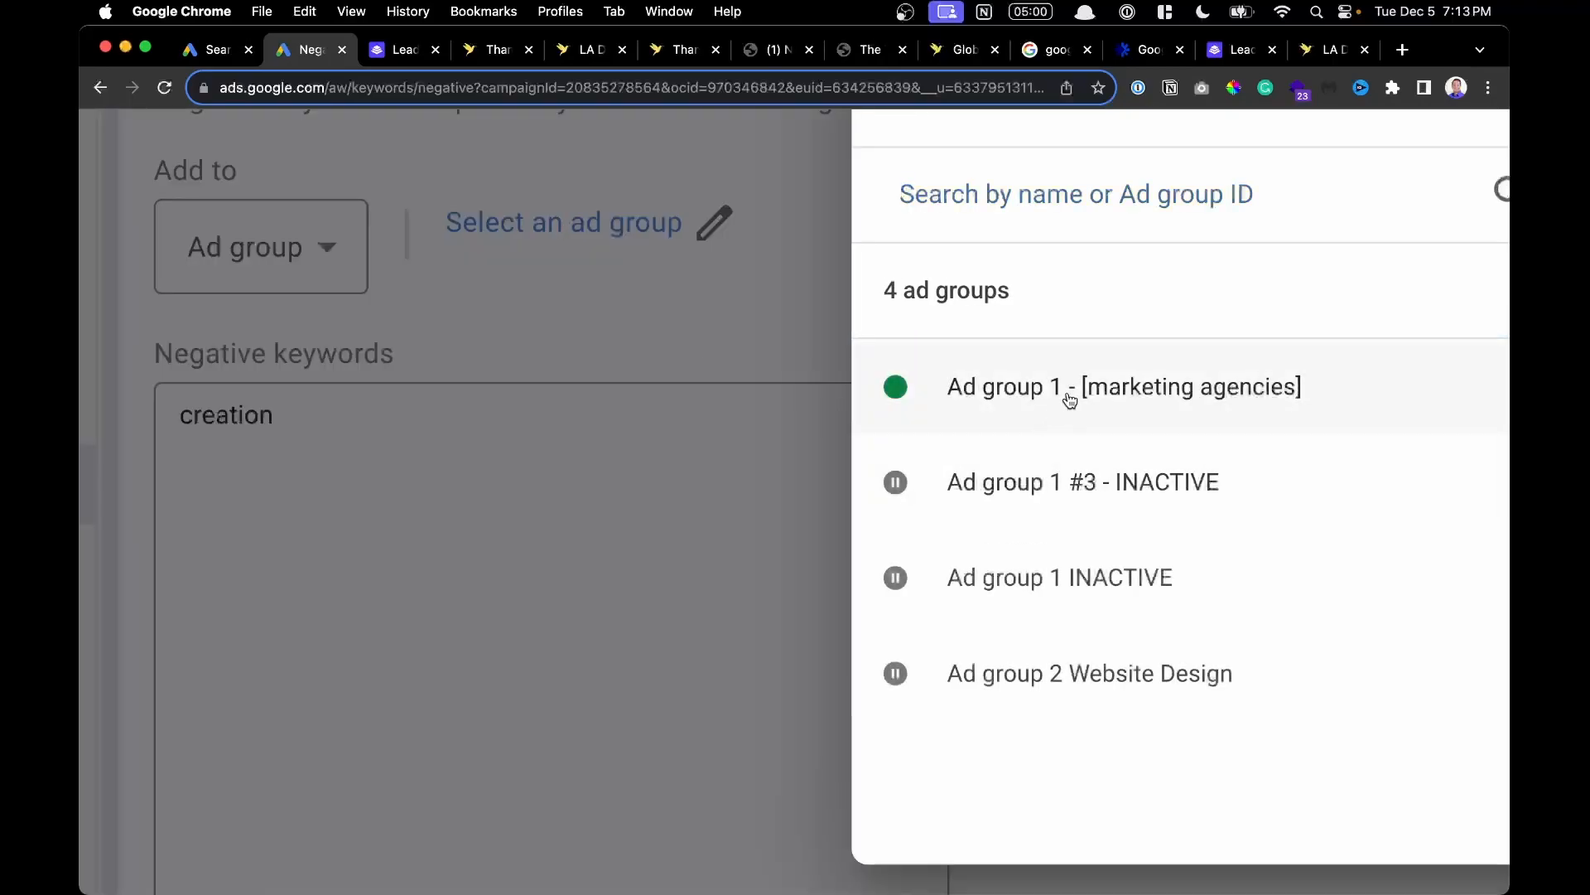
{"action": "left_click", "coordinate": [1068, 397]}
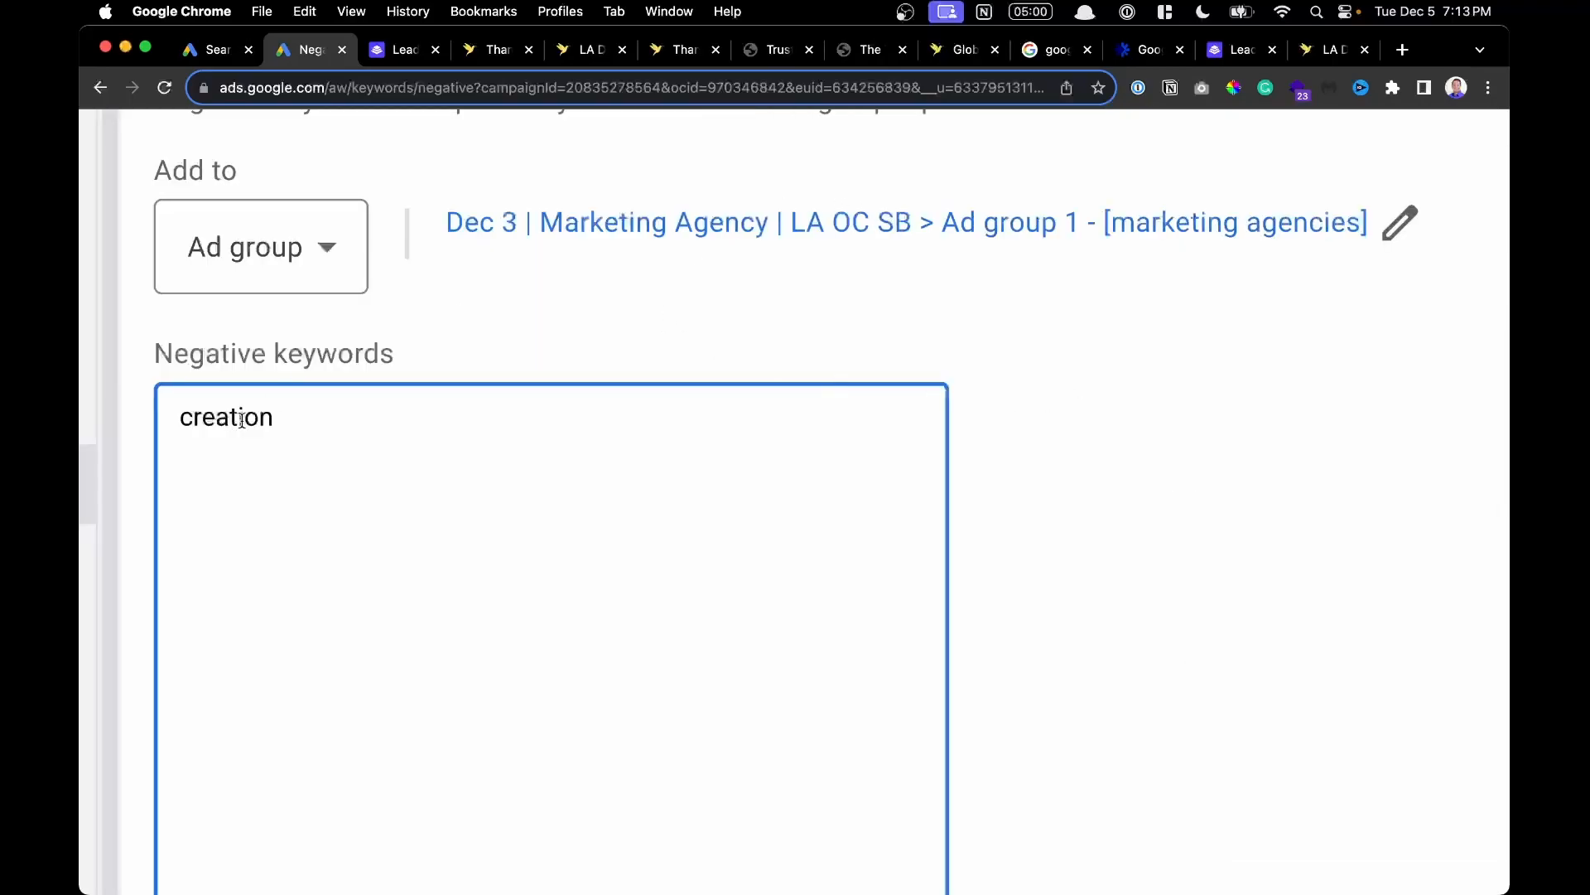
Examine the existing negative keywords and whether each is added to the campaign or to an ad group.
{"action": "scroll", "coordinate": [241, 420], "scroll_direction": "down", "scroll_amount": 3}
{"action": "scroll", "coordinate": [373, 593], "scroll_direction": "down", "scroll_amount": 8}
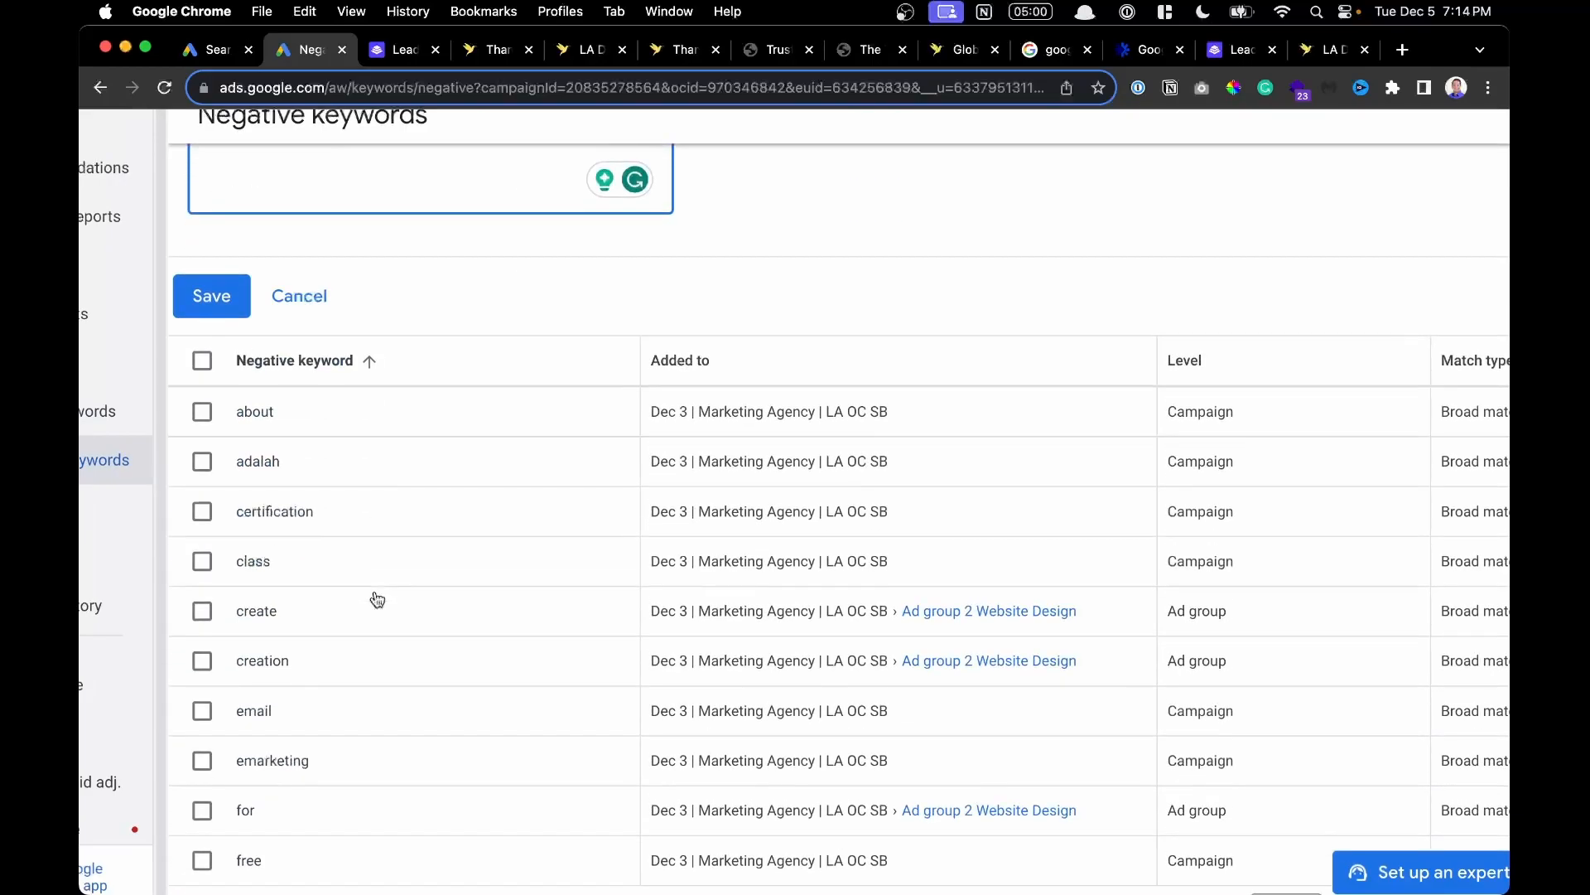
{"action": "scroll", "coordinate": [286, 452], "scroll_direction": "down", "scroll_amount": 2}
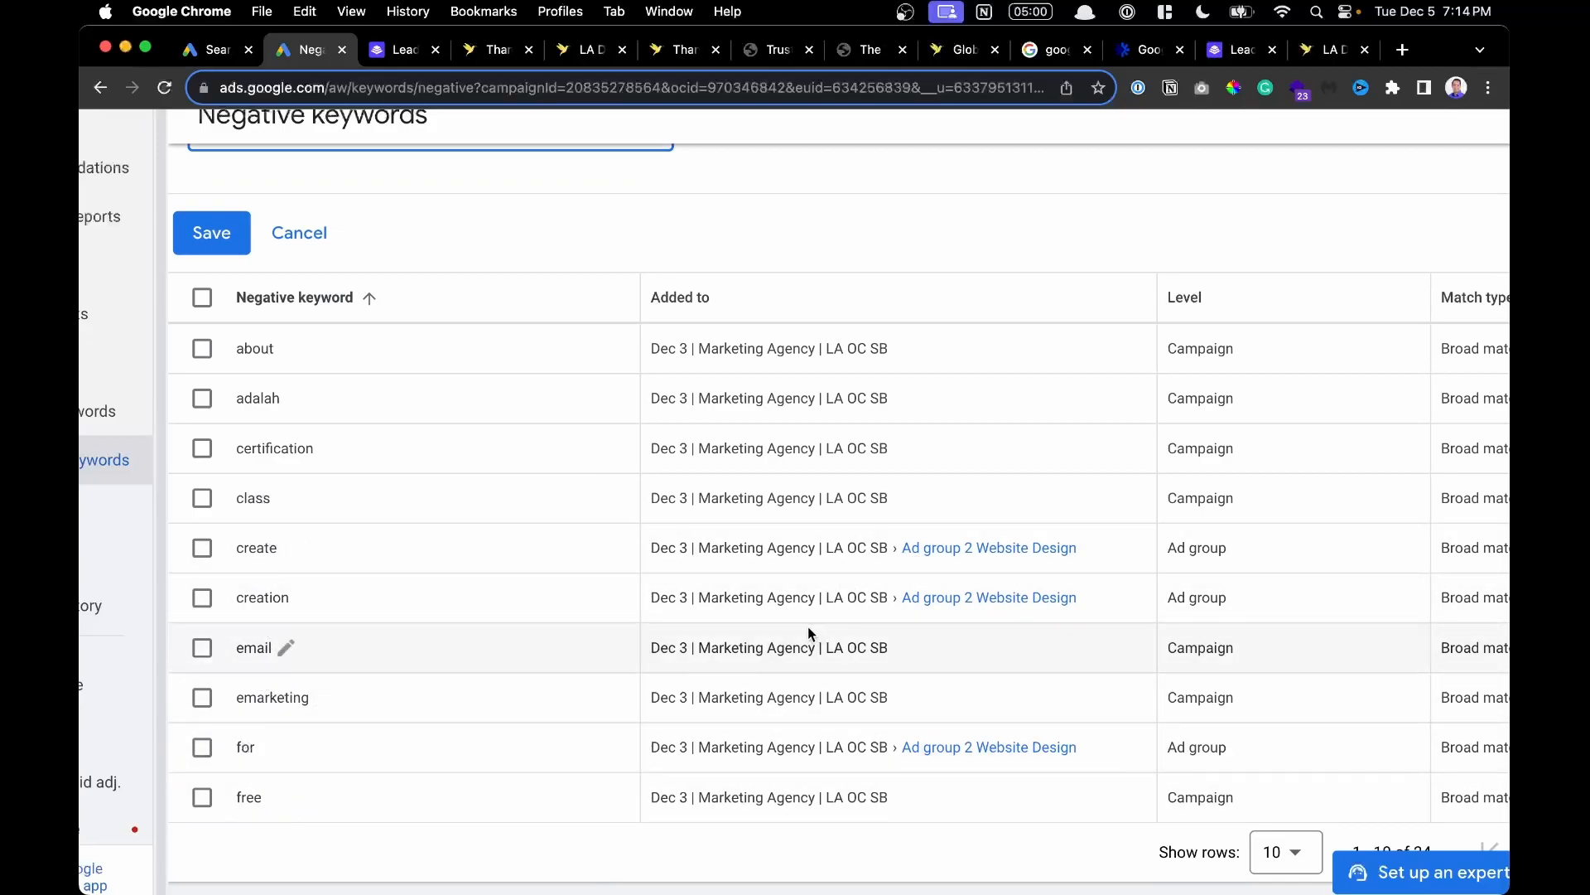
{"action": "scroll", "coordinate": [797, 610], "scroll_direction": "up", "scroll_amount": 5}
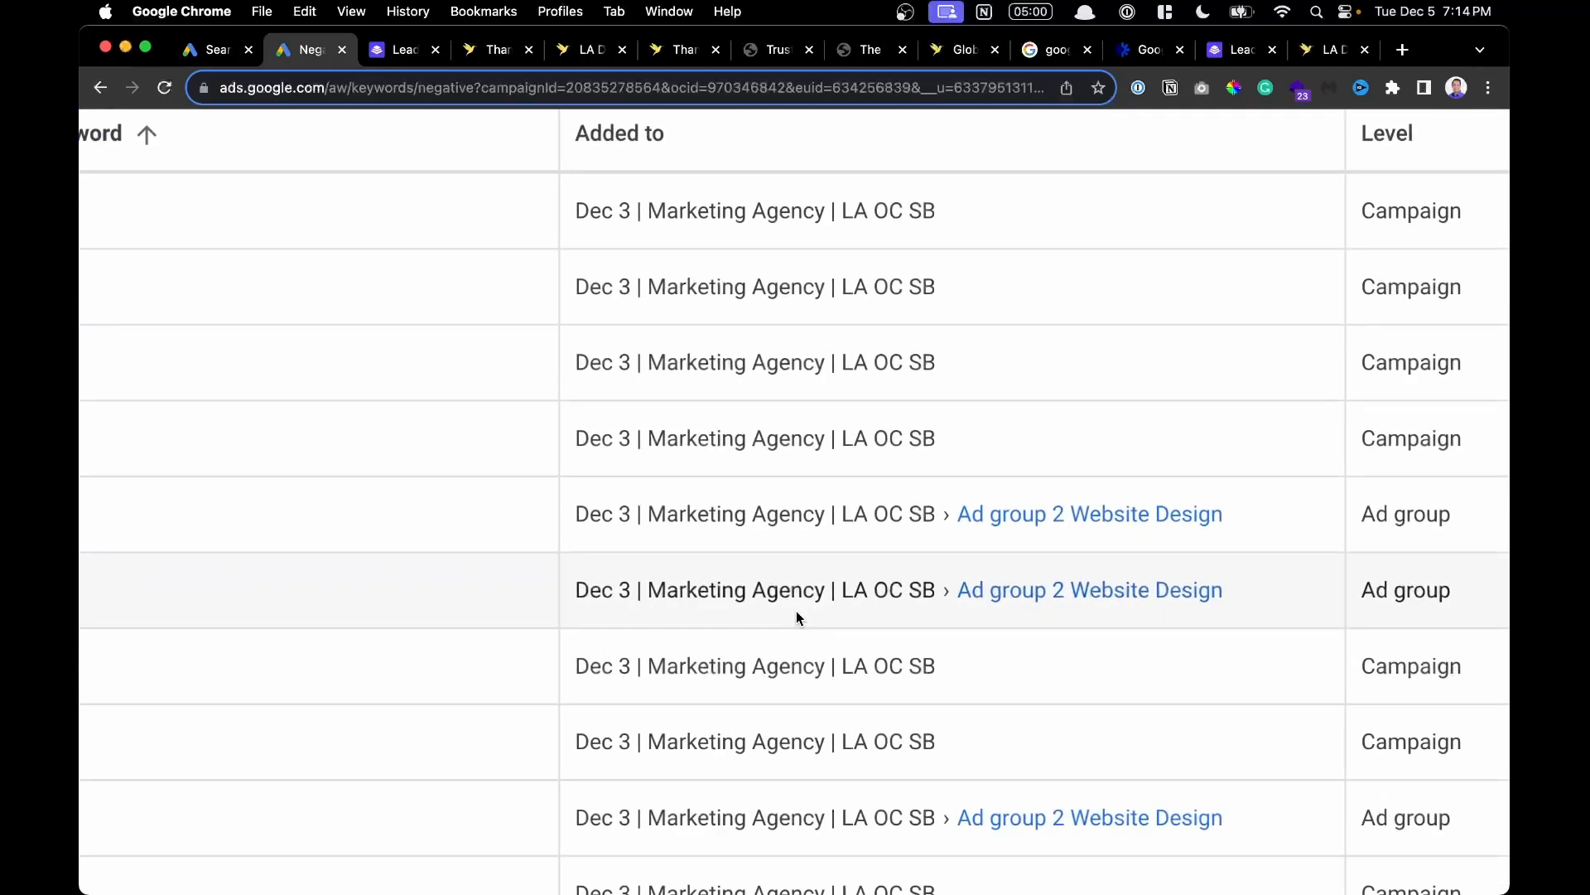
{"action": "scroll", "coordinate": [798, 644], "scroll_direction": "down", "scroll_amount": 5}
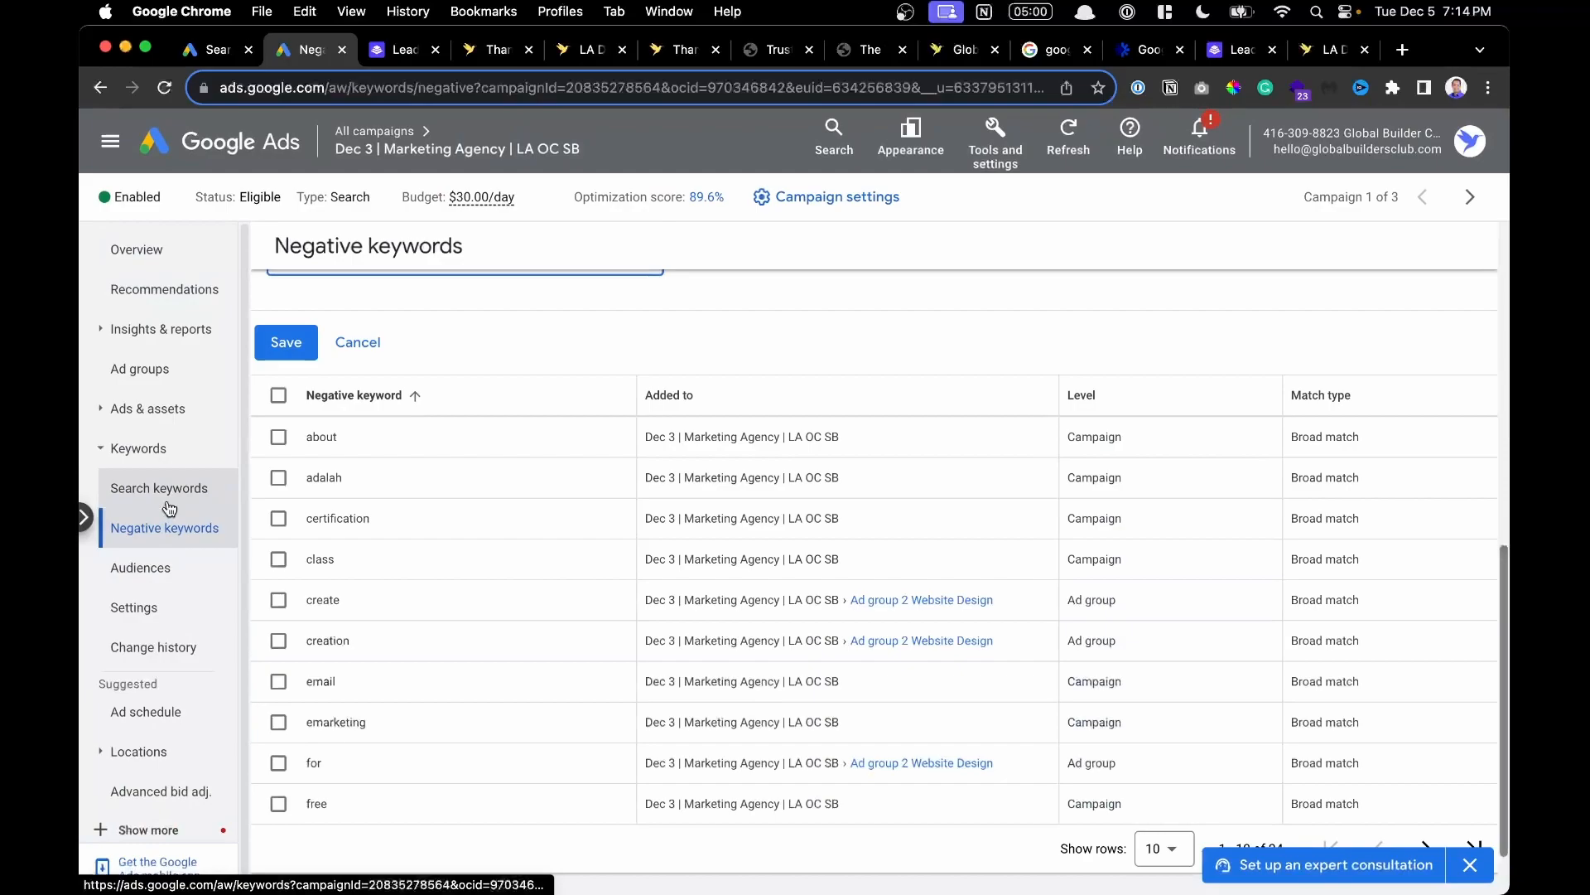
Open the campaign's targeted locations and check the options for narrowing the Orange County results.
{"action": "scroll", "coordinate": [168, 508], "scroll_direction": "down", "scroll_amount": 1}
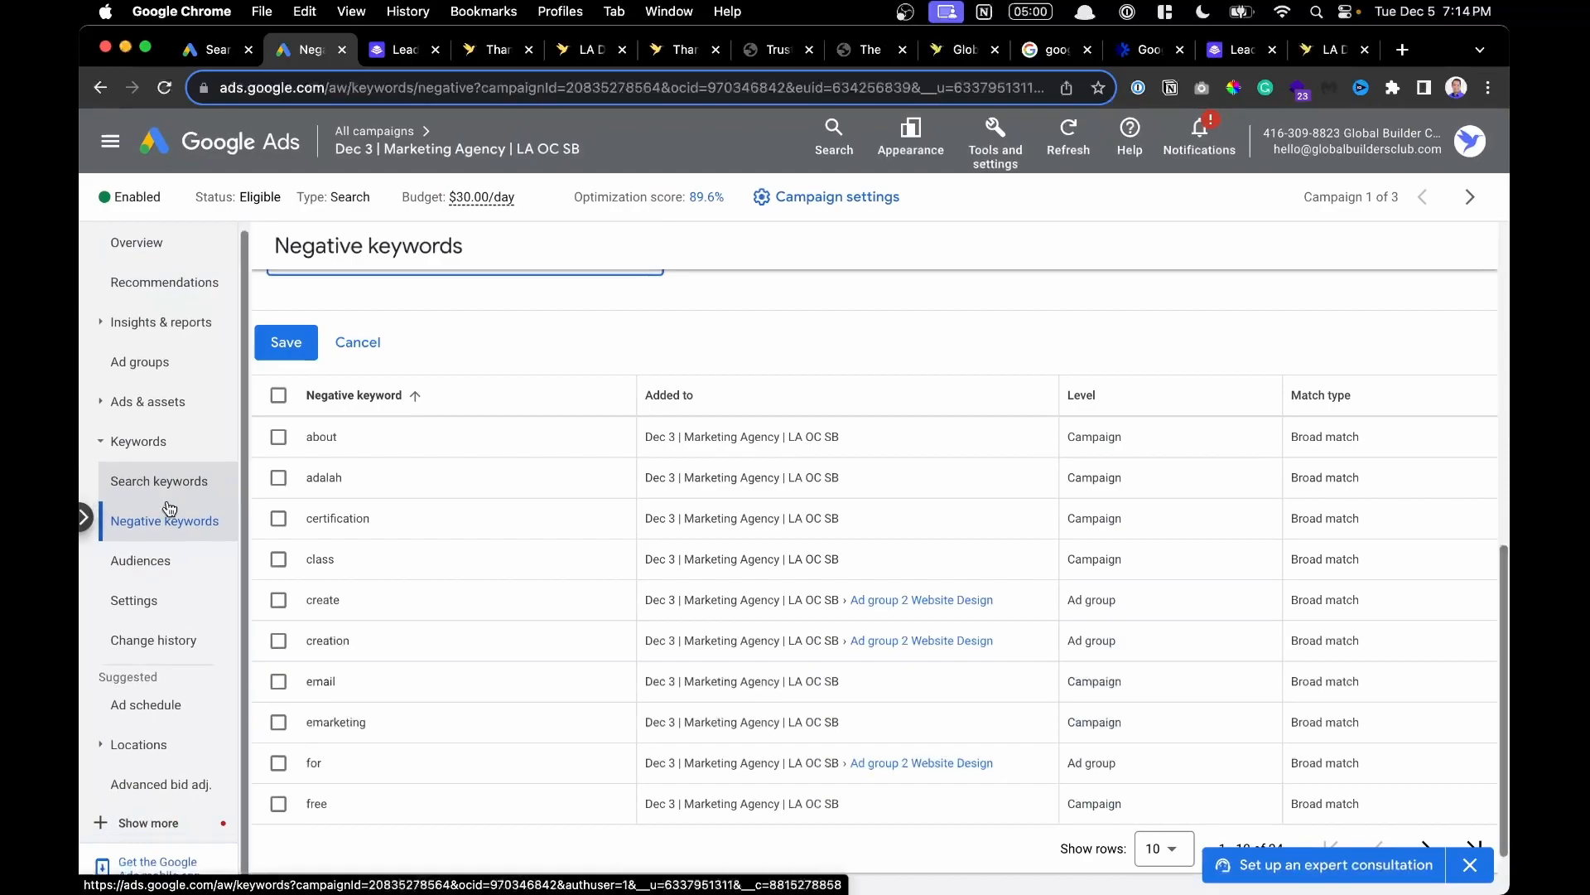
{"action": "left_click", "coordinate": [175, 751]}
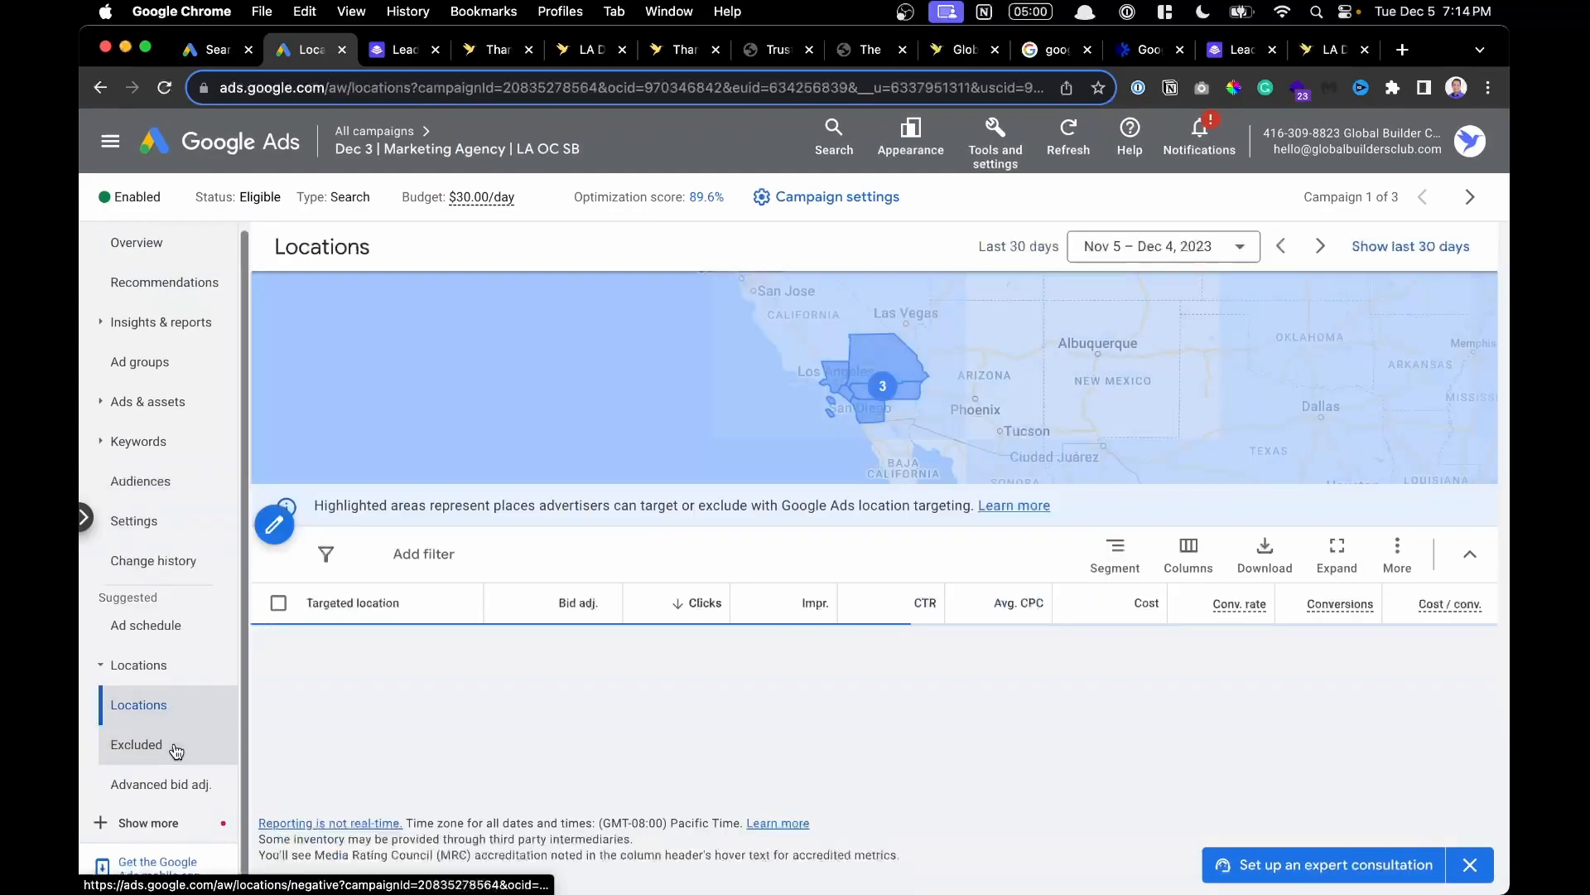
{"action": "scroll", "coordinate": [501, 649], "scroll_direction": "down", "scroll_amount": 2}
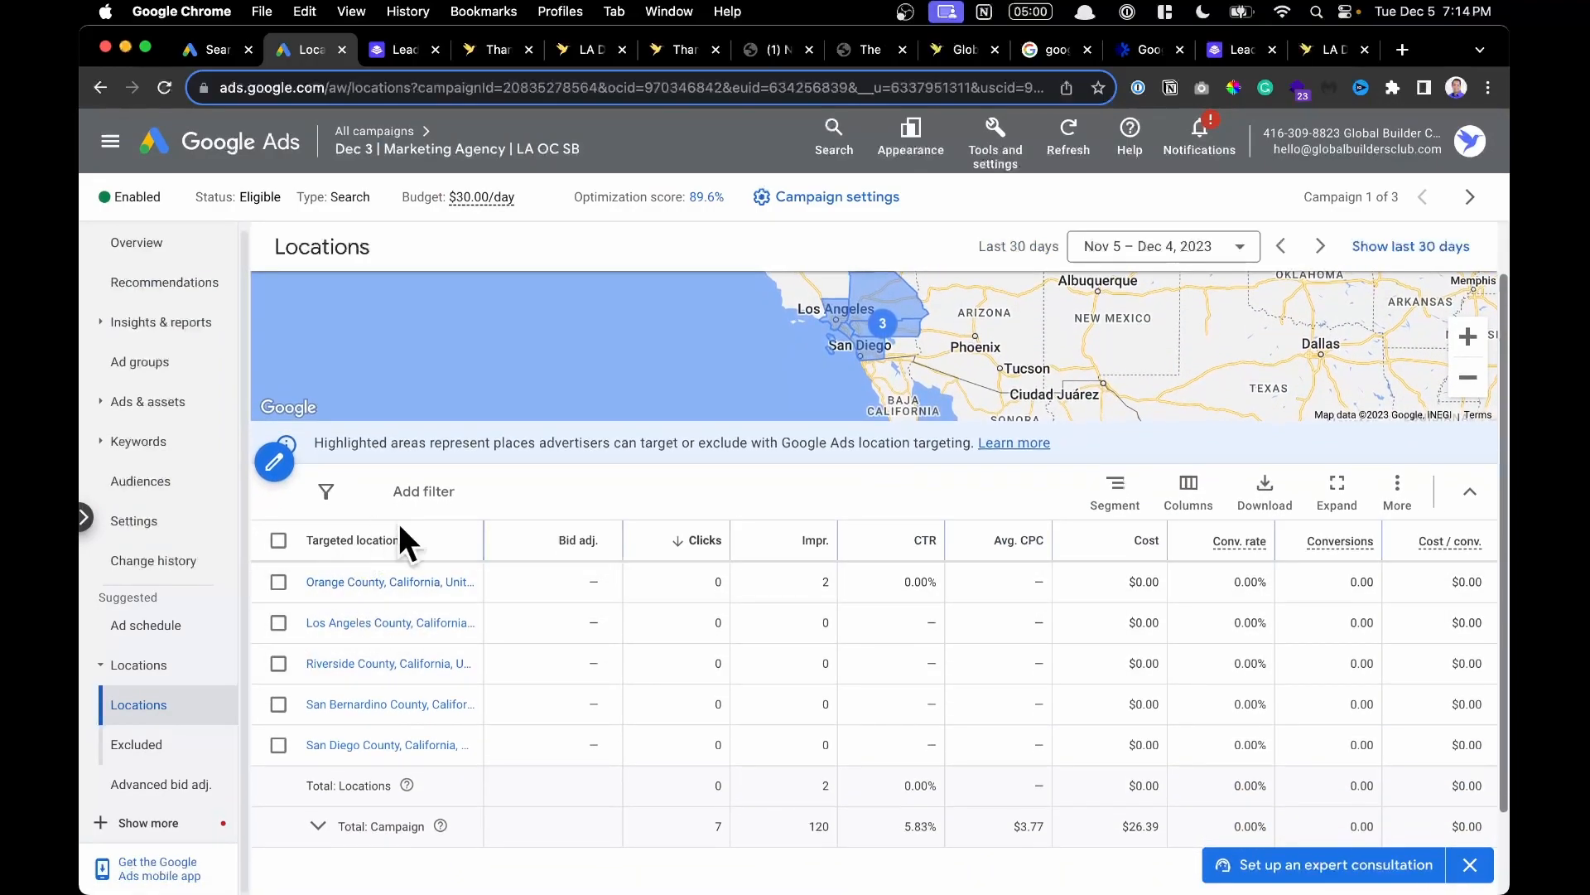
{"action": "left_click", "coordinate": [380, 582]}
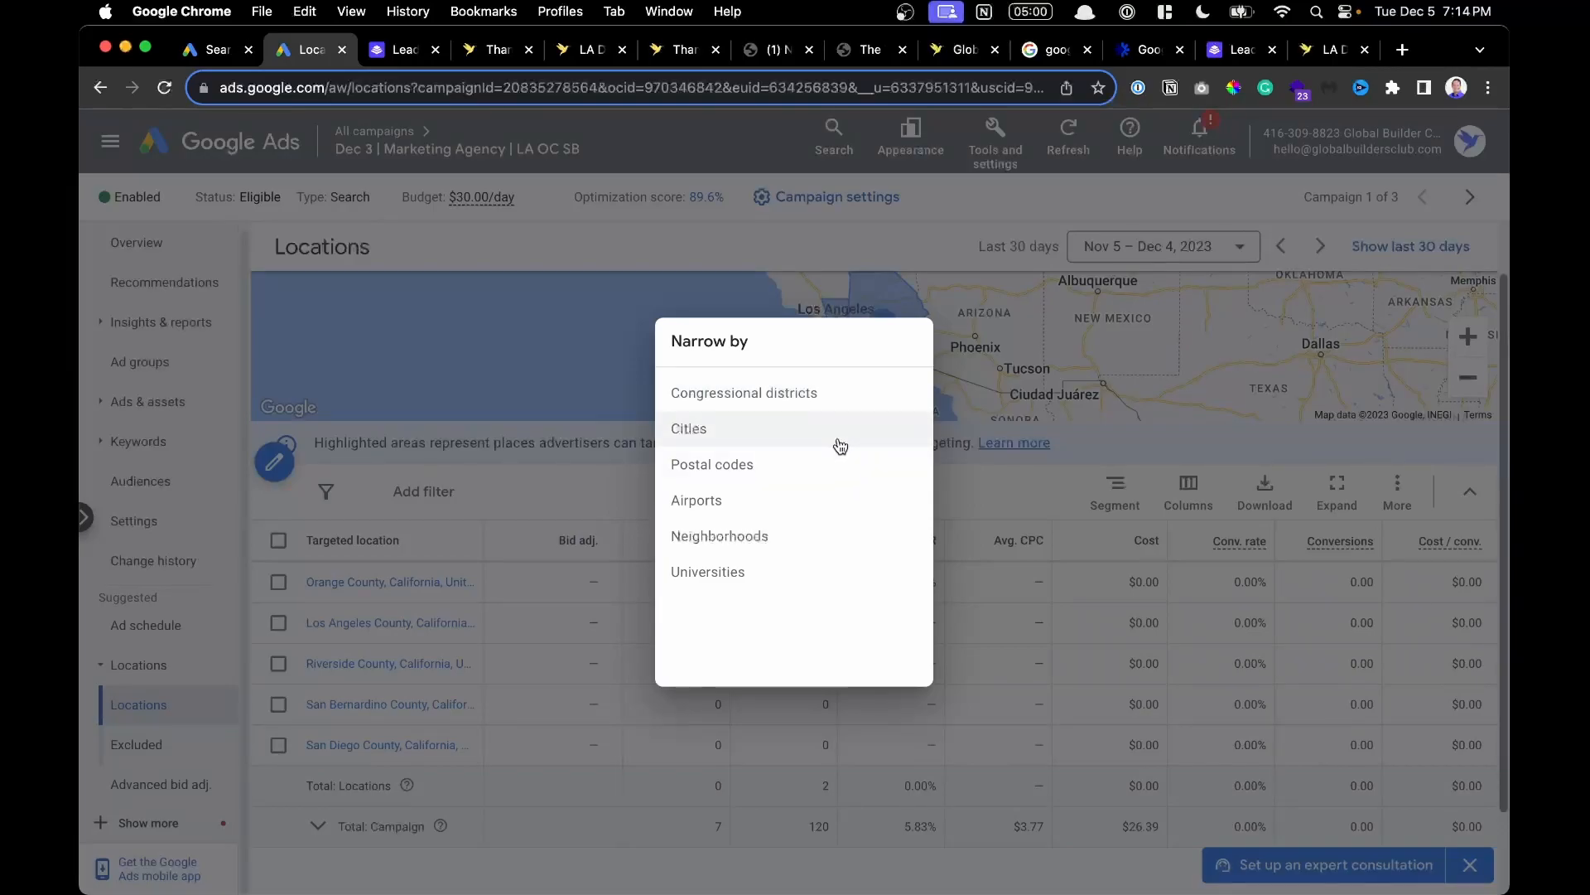
{"action": "left_click", "coordinate": [522, 502]}
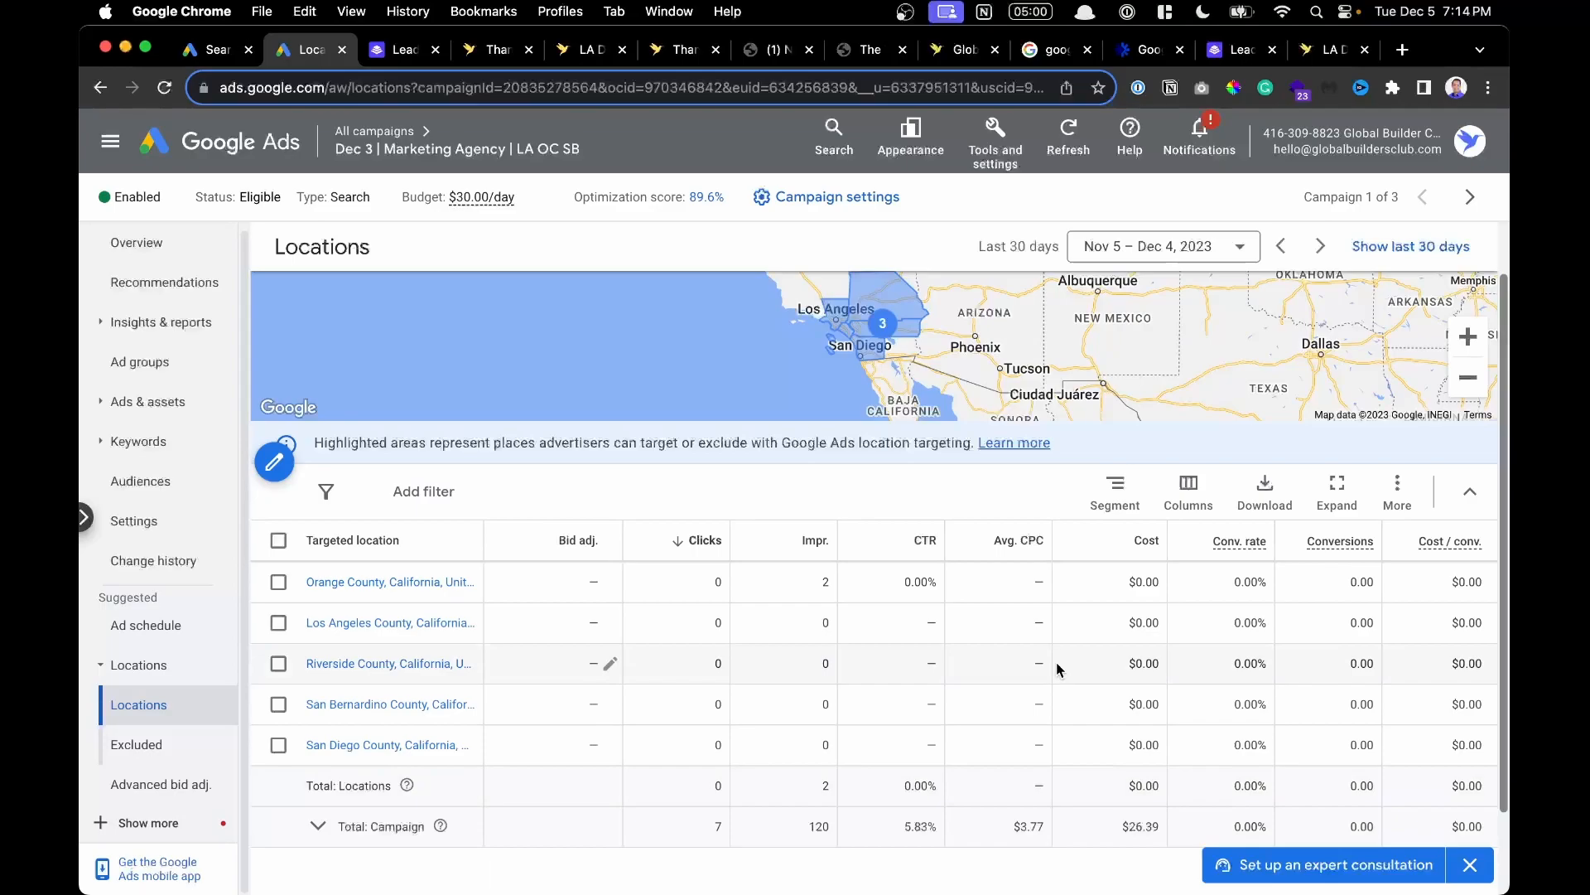
{"action": "scroll", "coordinate": [950, 664], "scroll_direction": "down", "scroll_amount": 1}
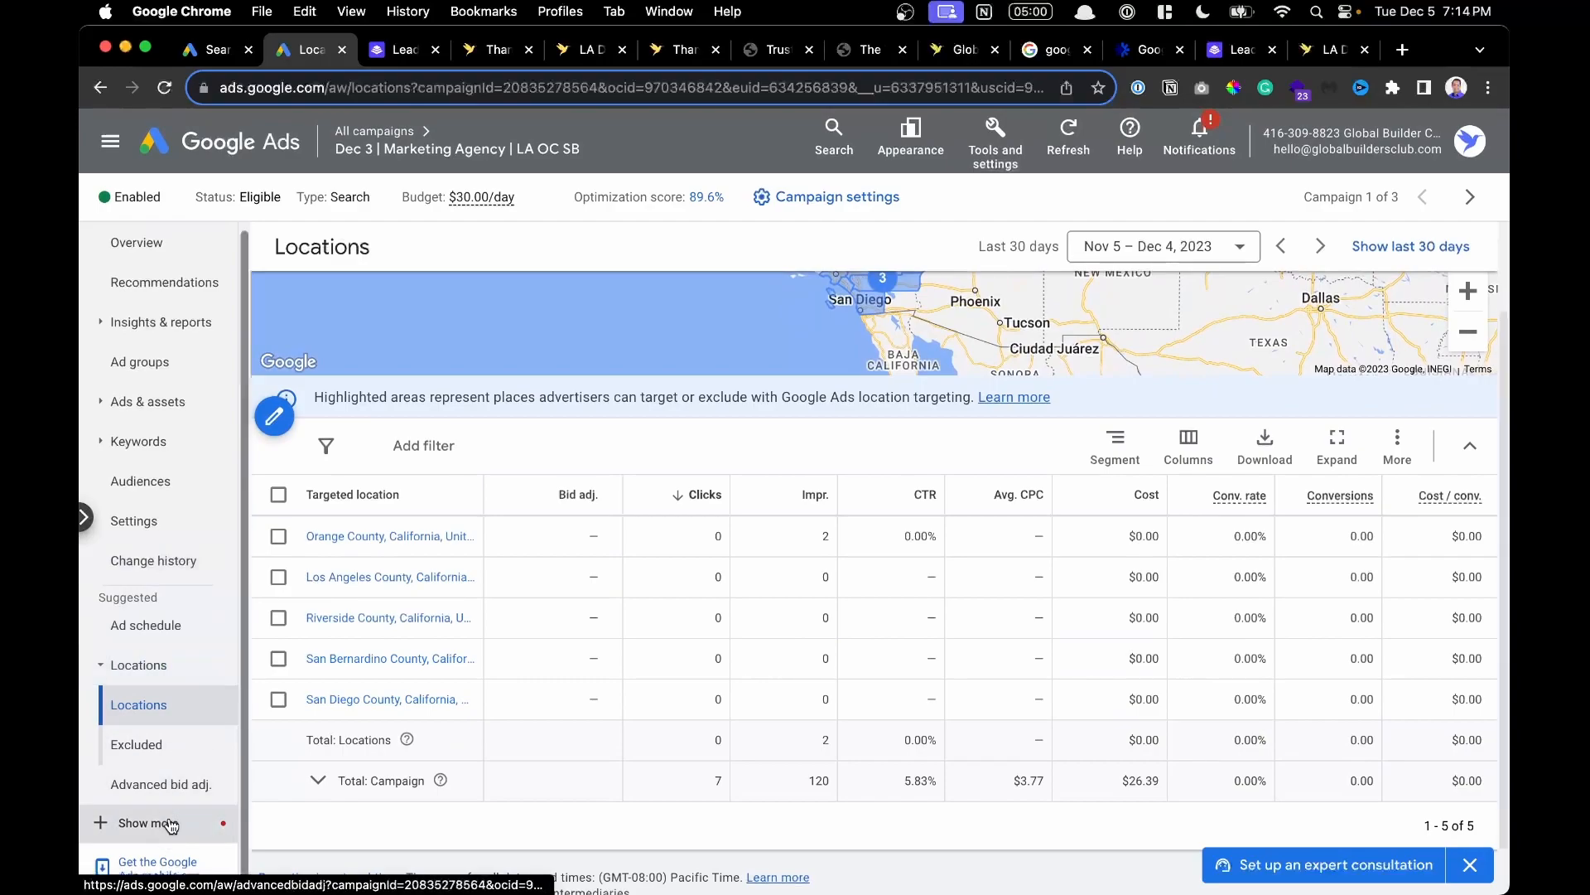
Open the Devices breakdown of when and where ads showed in the insights and reports section.
{"action": "scroll", "coordinate": [187, 331], "scroll_direction": "up", "scroll_amount": 1}
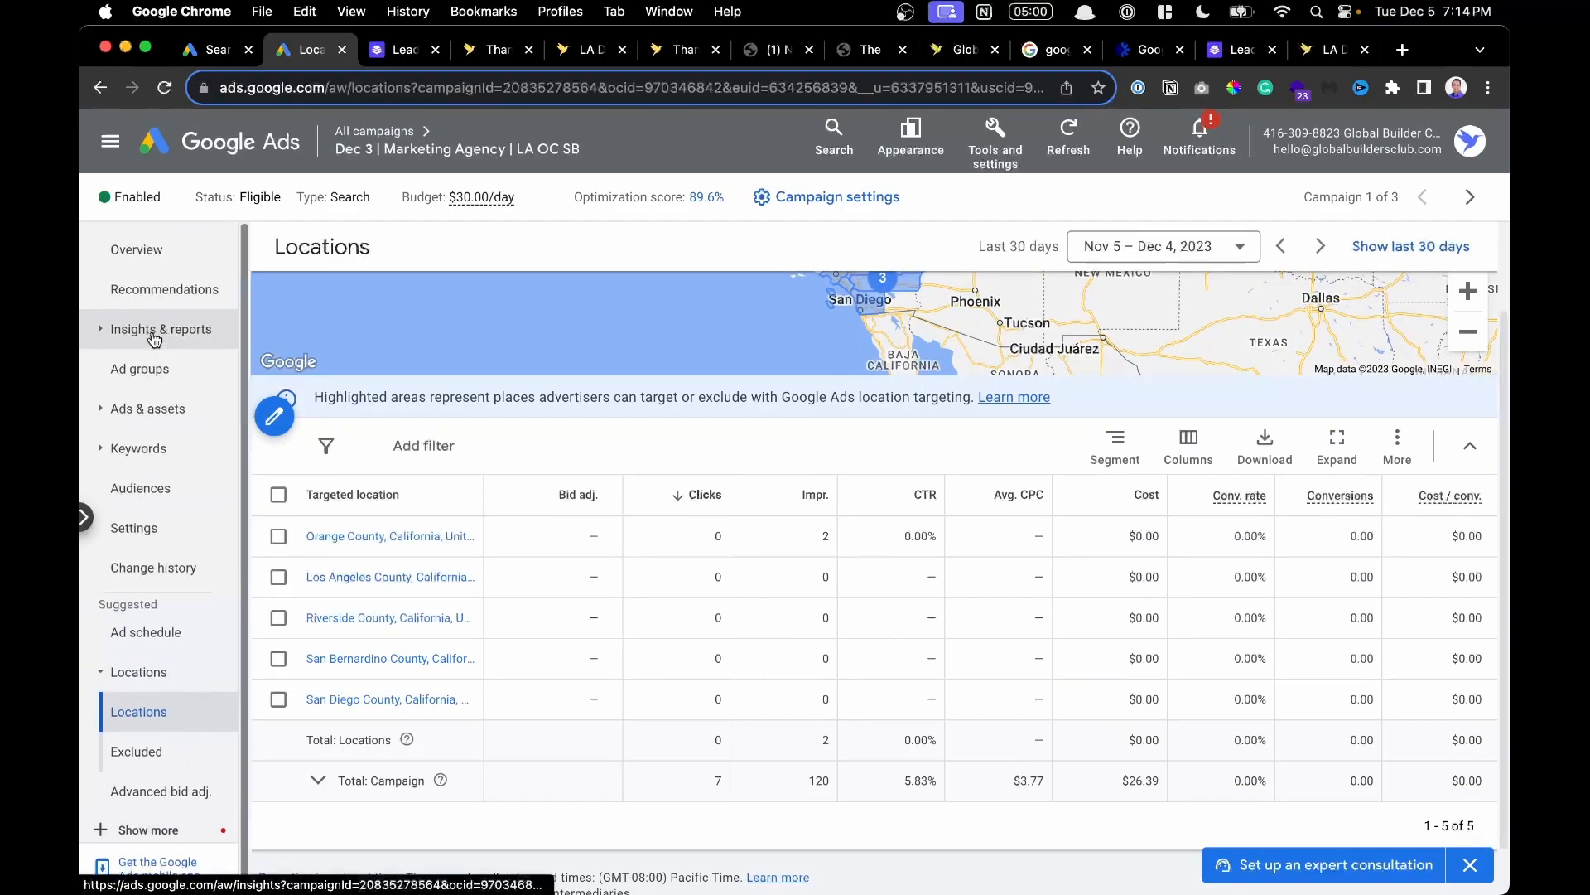
{"action": "left_click", "coordinate": [187, 332]}
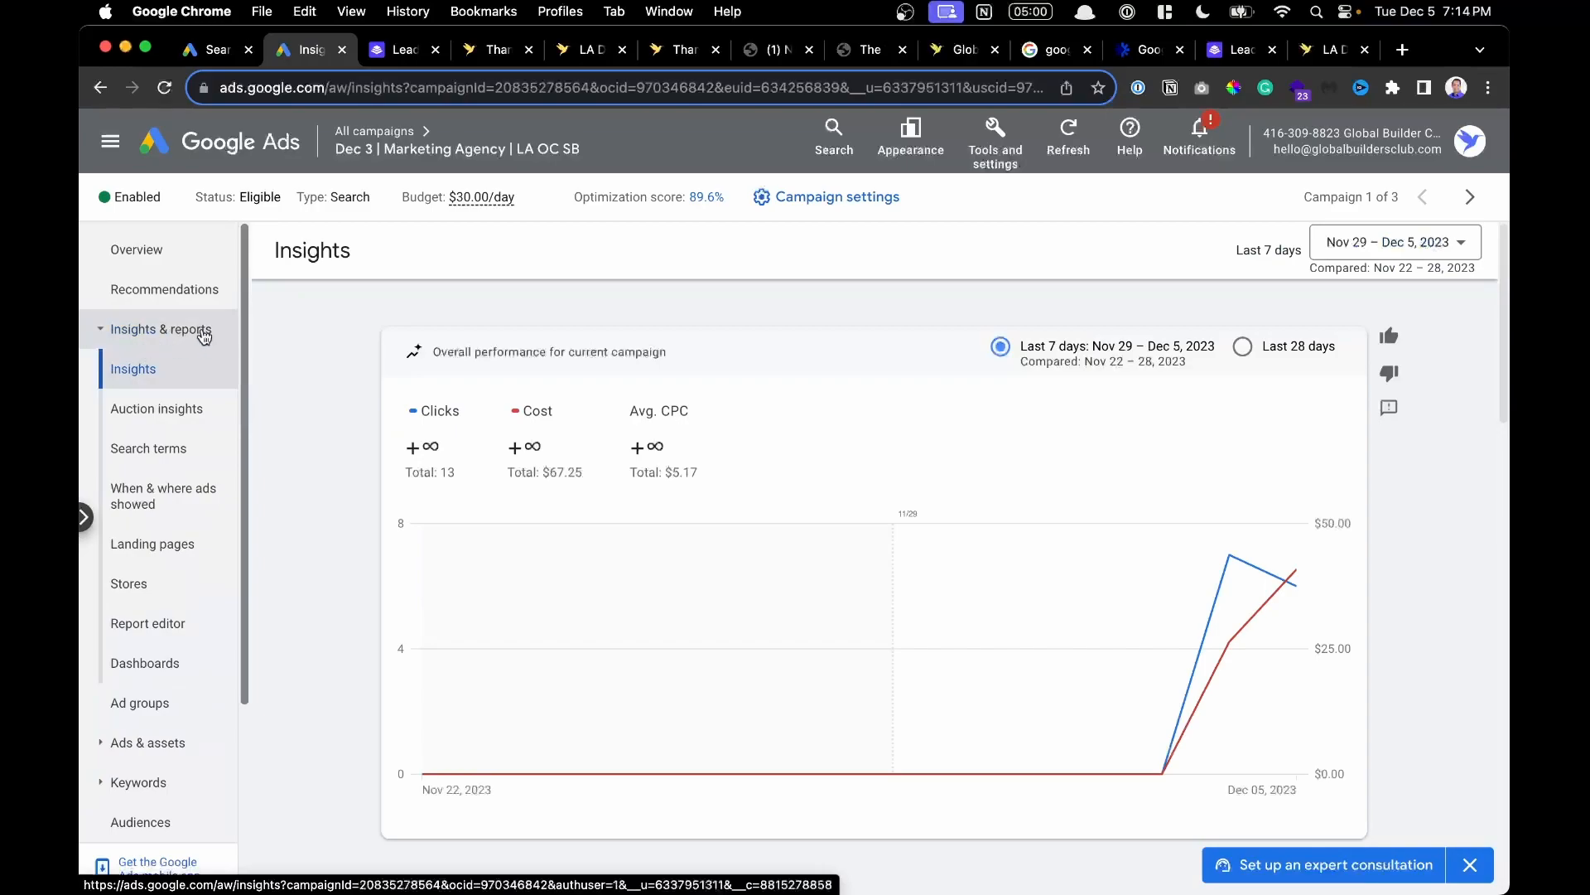
{"action": "left_click", "coordinate": [199, 501]}
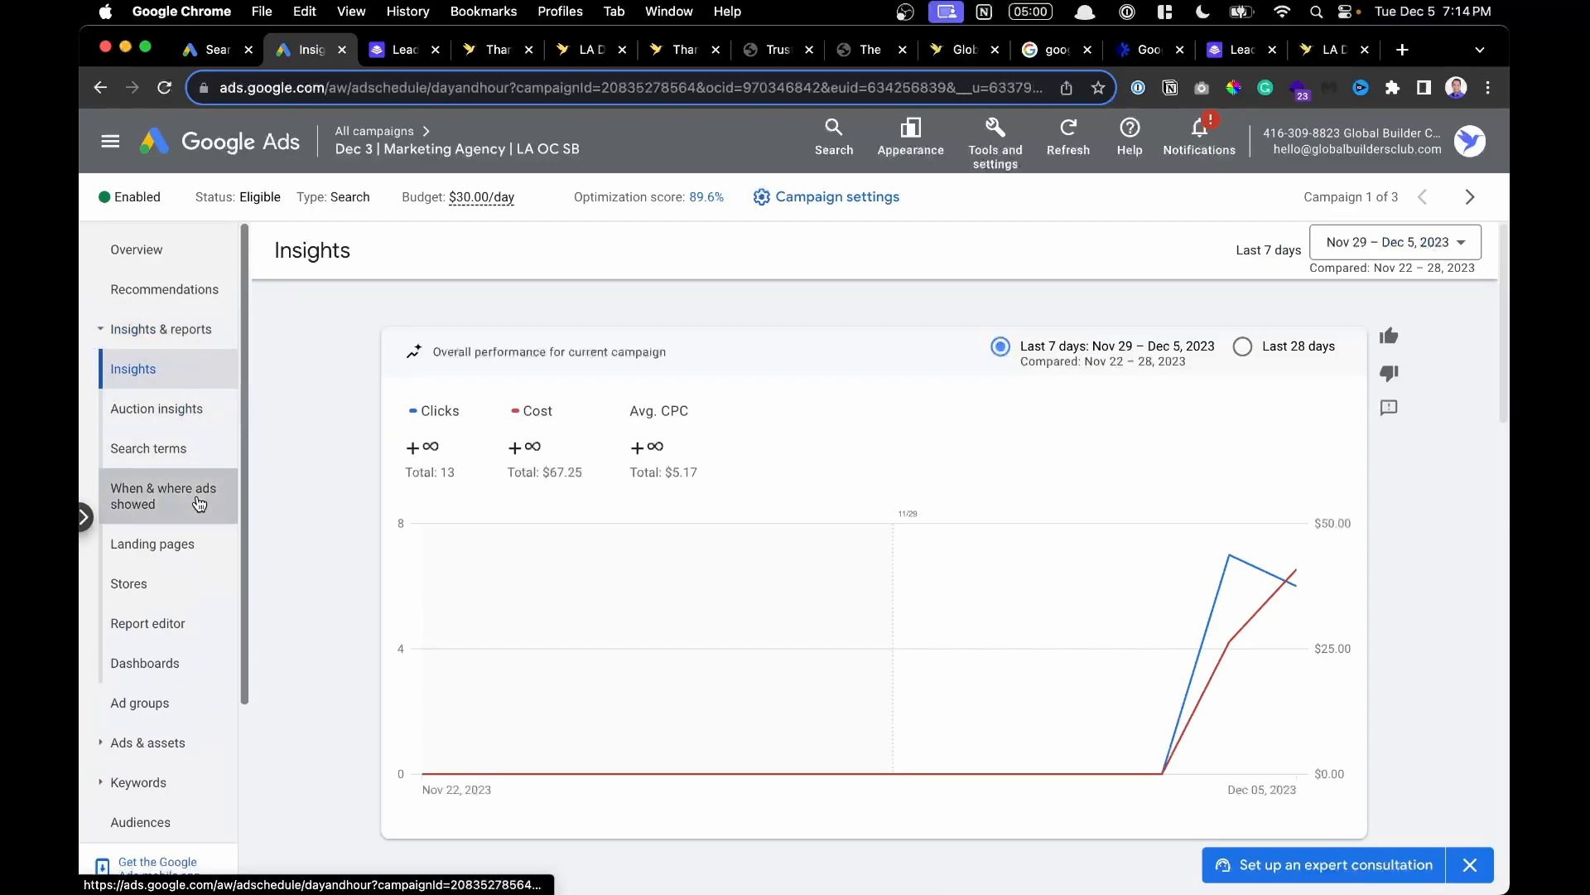
{"action": "left_click", "coordinate": [593, 271]}
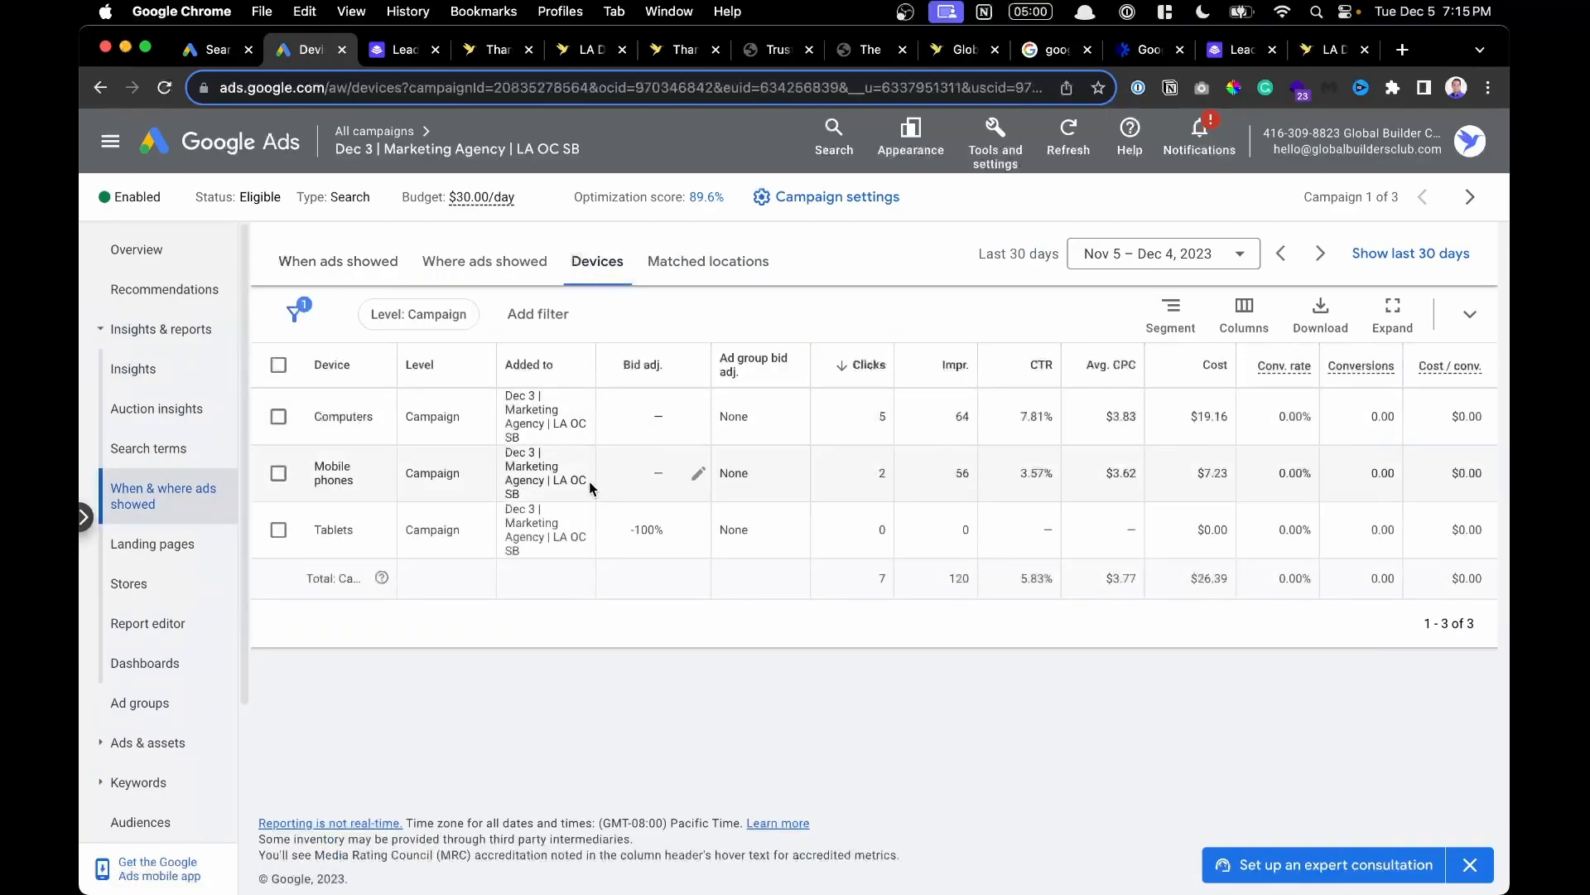
Examine the device table's rows for tablets and mobile phones.
{"action": "scroll", "coordinate": [589, 481], "scroll_direction": "up", "scroll_amount": 5}
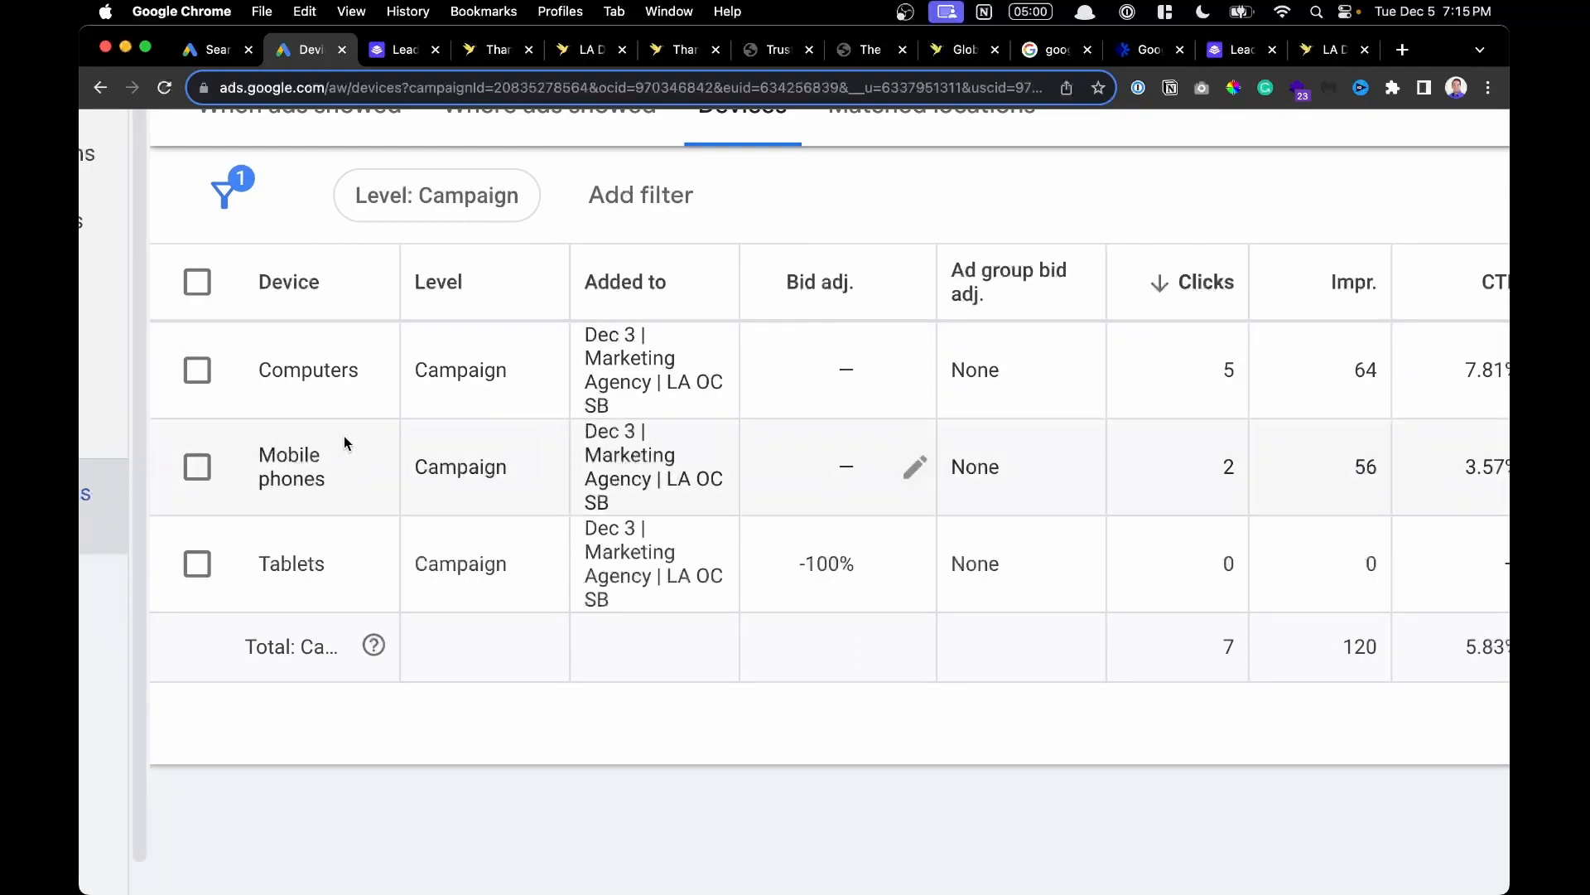
{"action": "left_click_drag", "start_coordinate": [334, 550], "coordinate": [272, 553]}
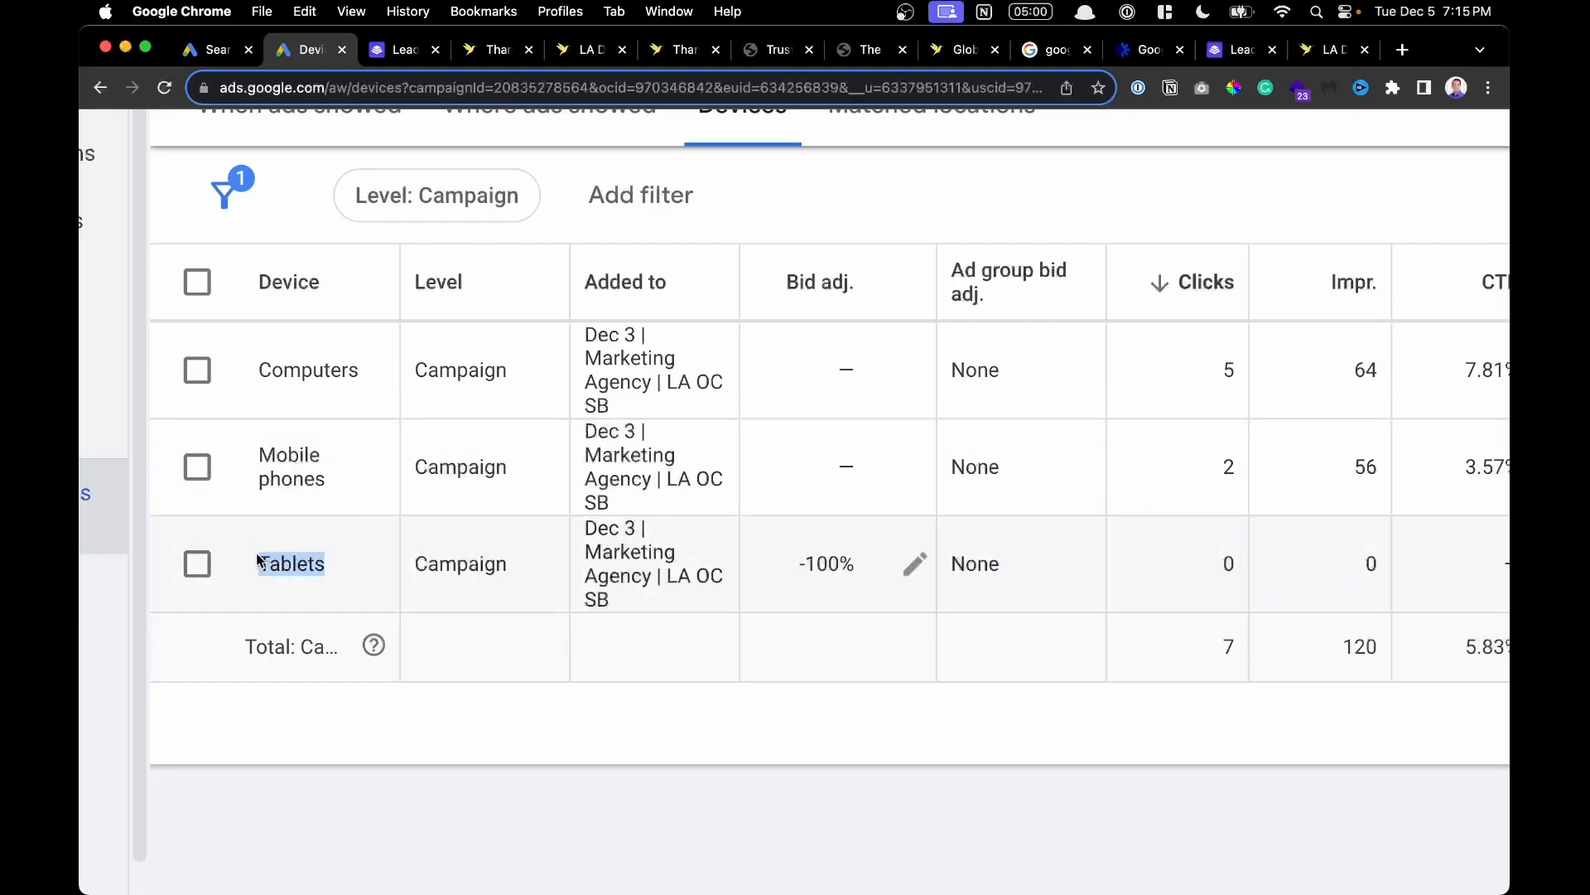
{"action": "left_click_drag", "start_coordinate": [325, 464], "coordinate": [245, 461]}
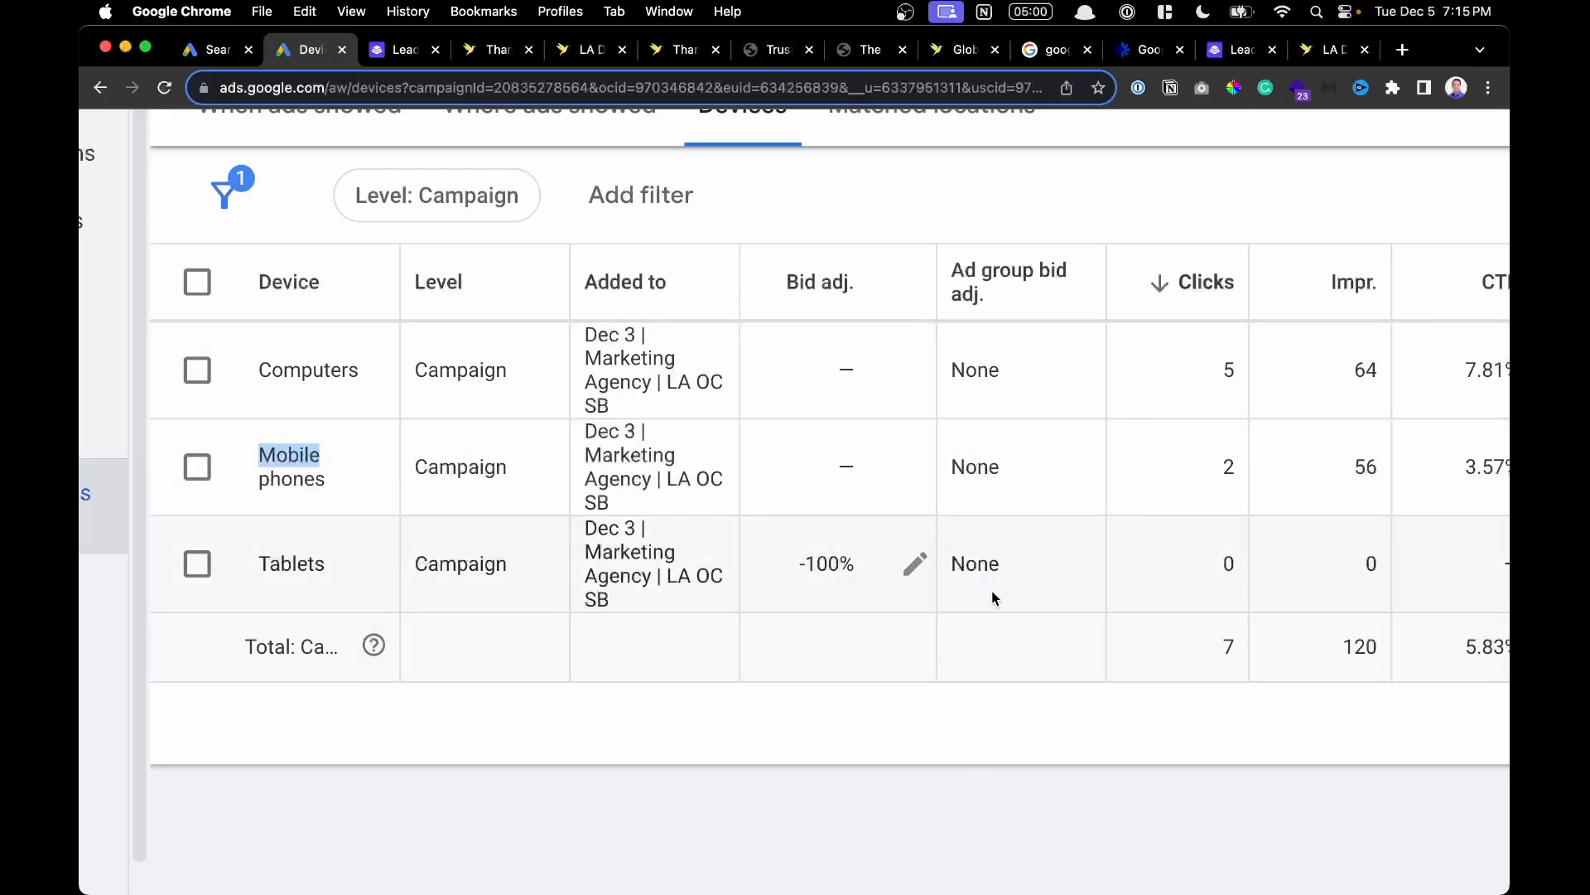
Check the tablets bid adjustment with its increase and decrease options, leaving it at a 100% decrease.
{"action": "left_click", "coordinate": [915, 564]}
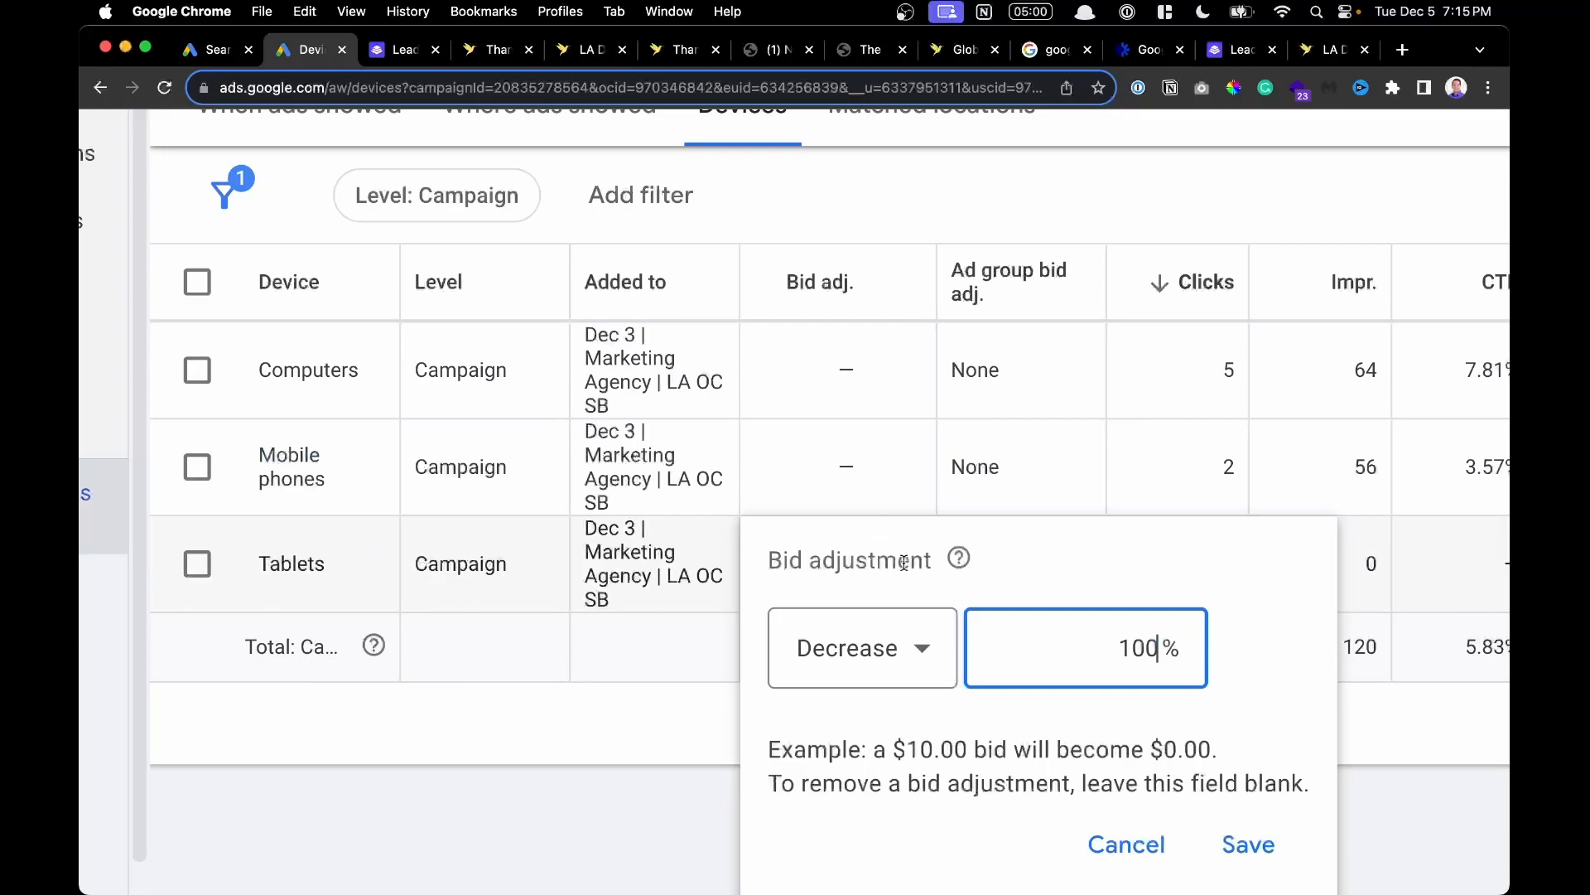
{"action": "left_click", "coordinate": [882, 643]}
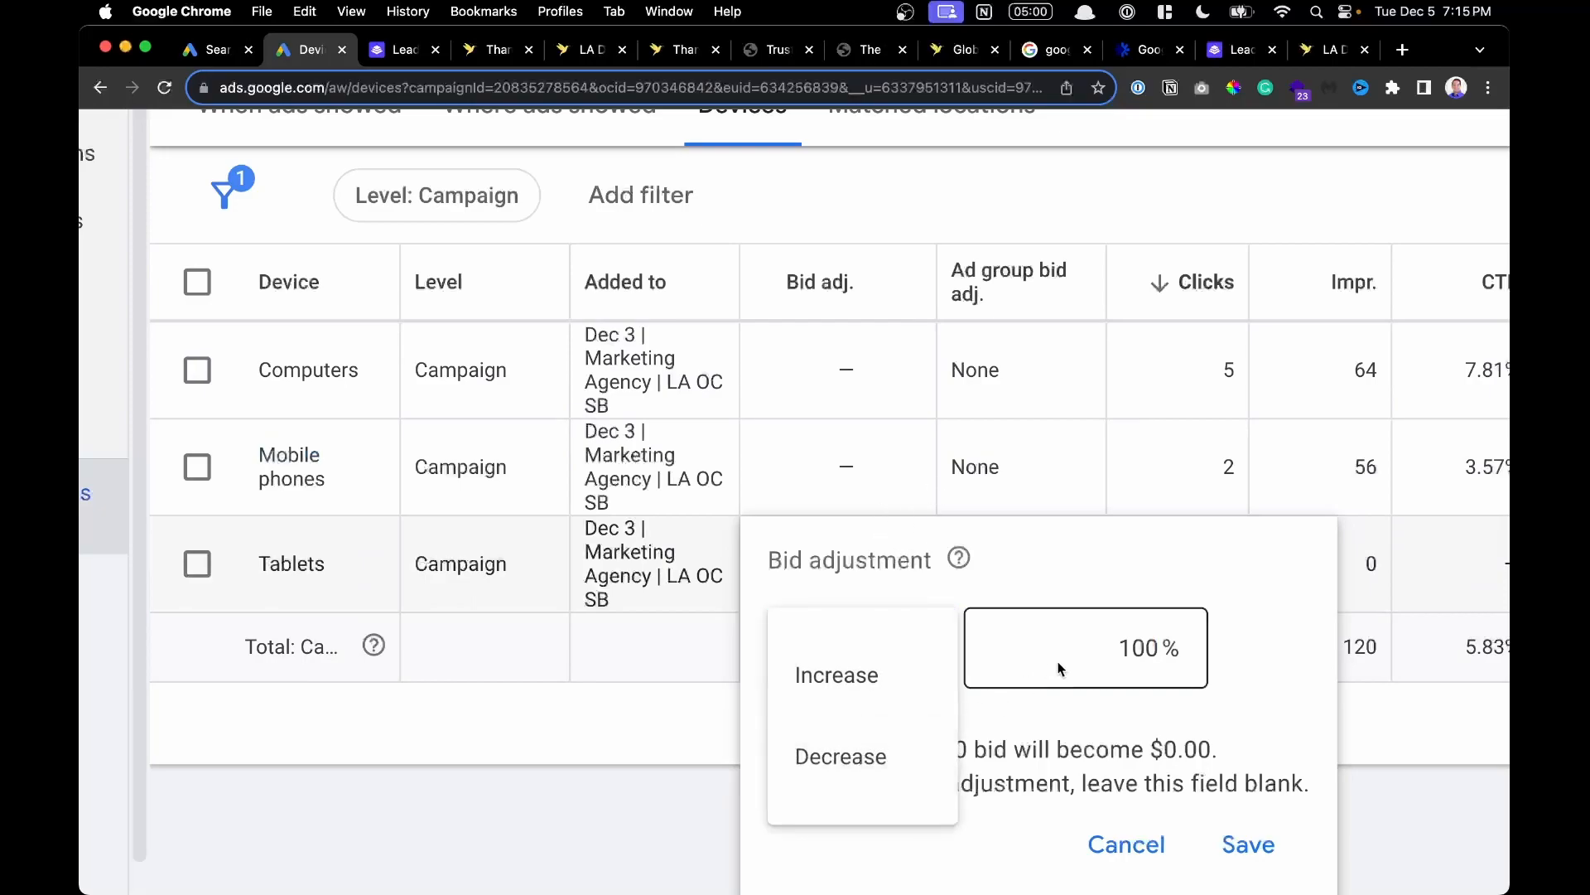
{"action": "left_click", "coordinate": [1093, 649]}
{"action": "left_click_drag", "start_coordinate": [1094, 649], "coordinate": [1185, 659]}
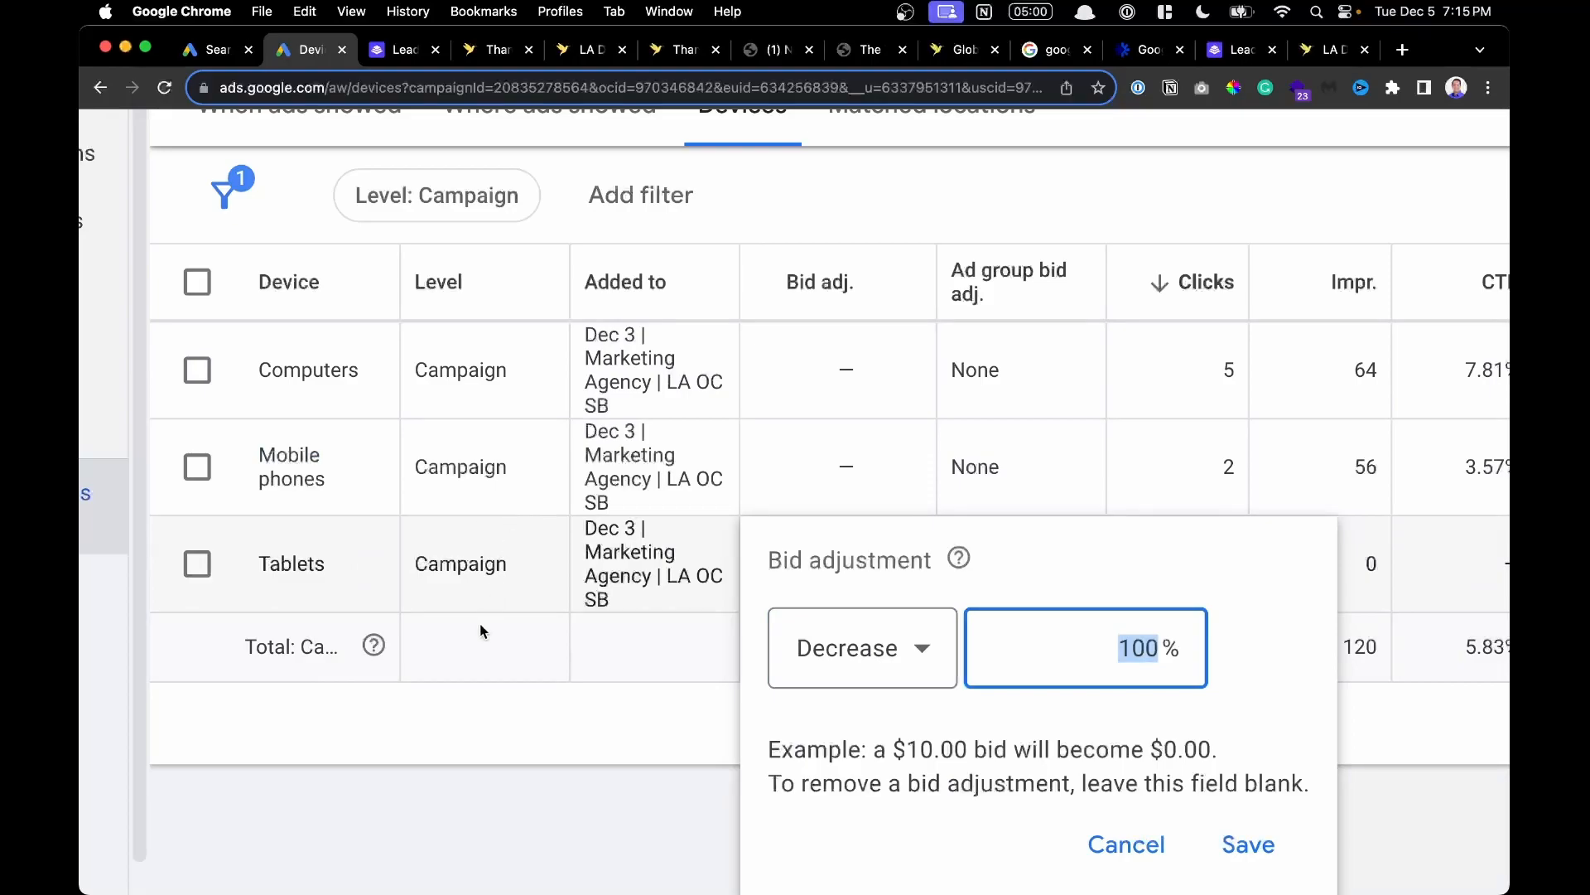
{"action": "key", "text": "Return"}
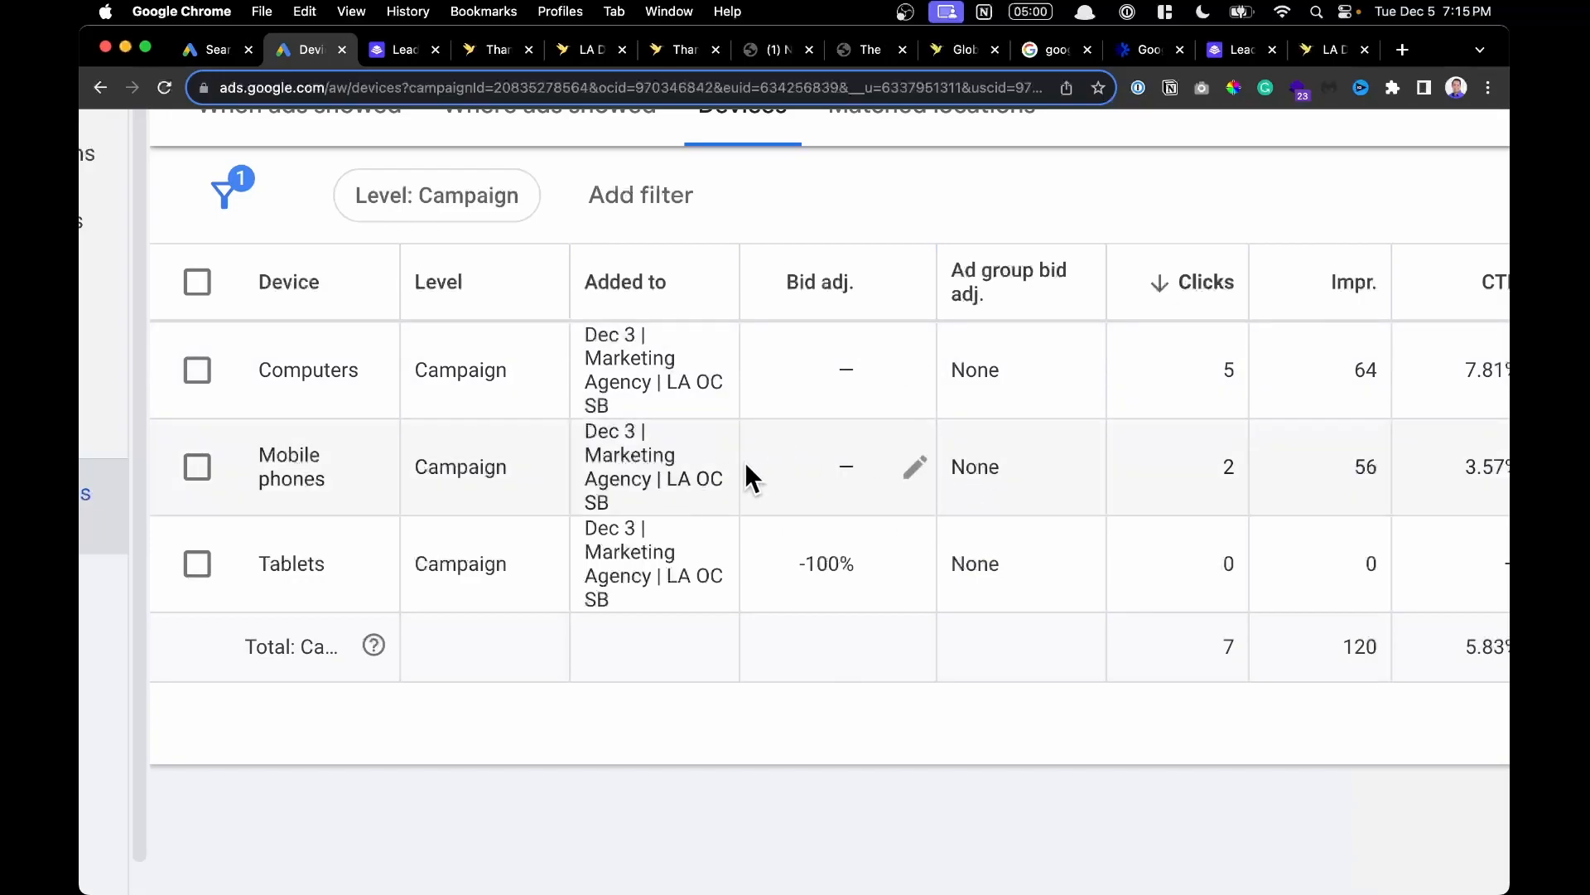
{"action": "key", "text": "super+0"}
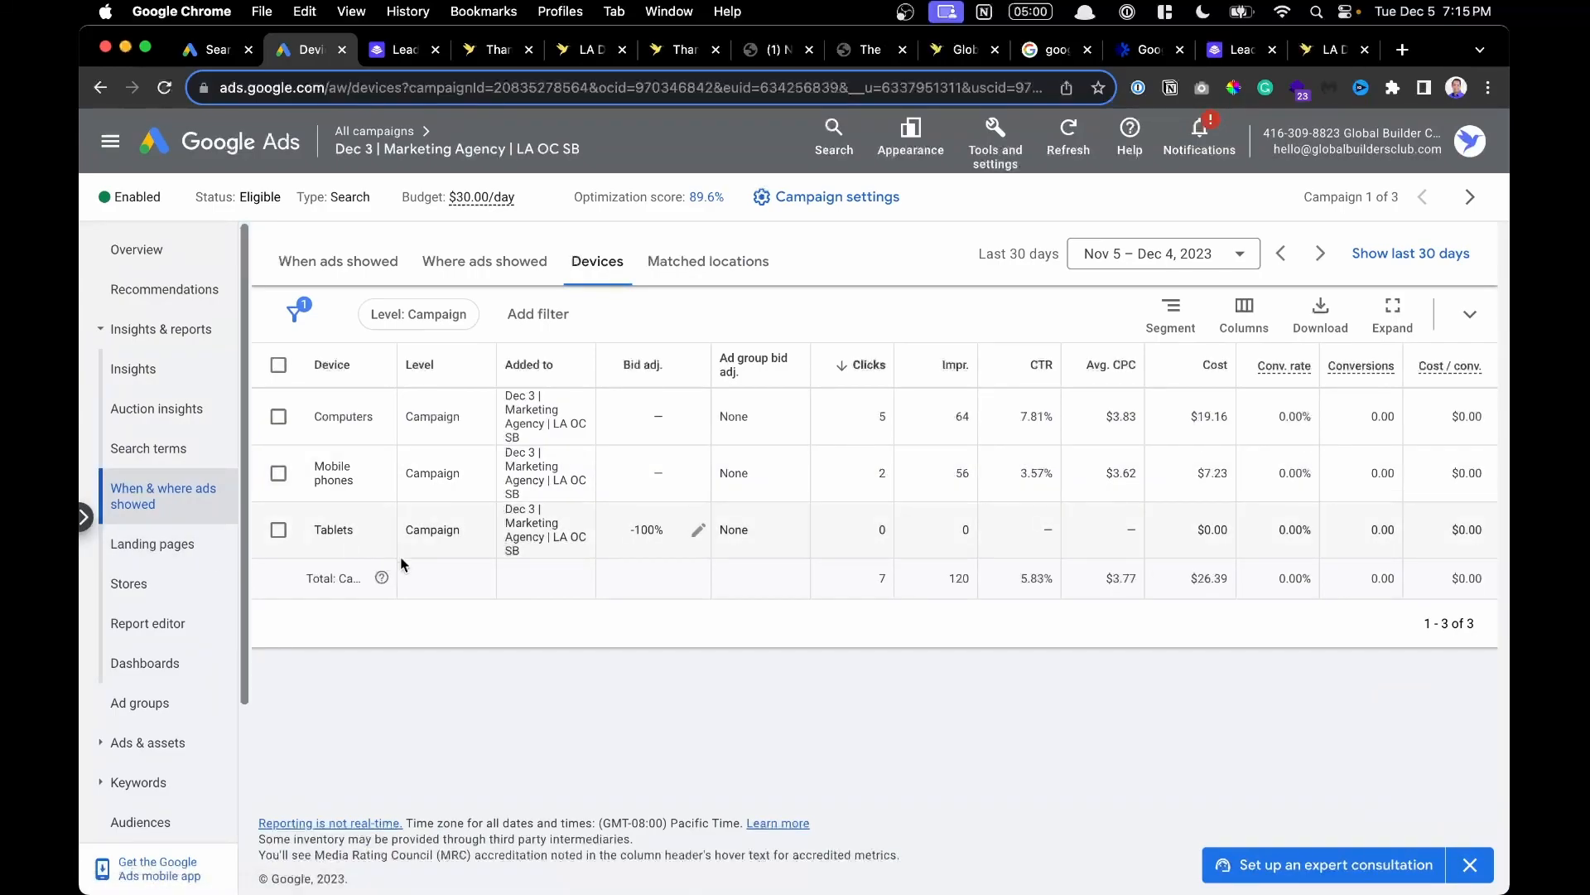
Open the campaign's list of ads and look over its enabled and paused responsive search ads.
{"action": "scroll", "coordinate": [133, 596], "scroll_direction": "down", "scroll_amount": 3}
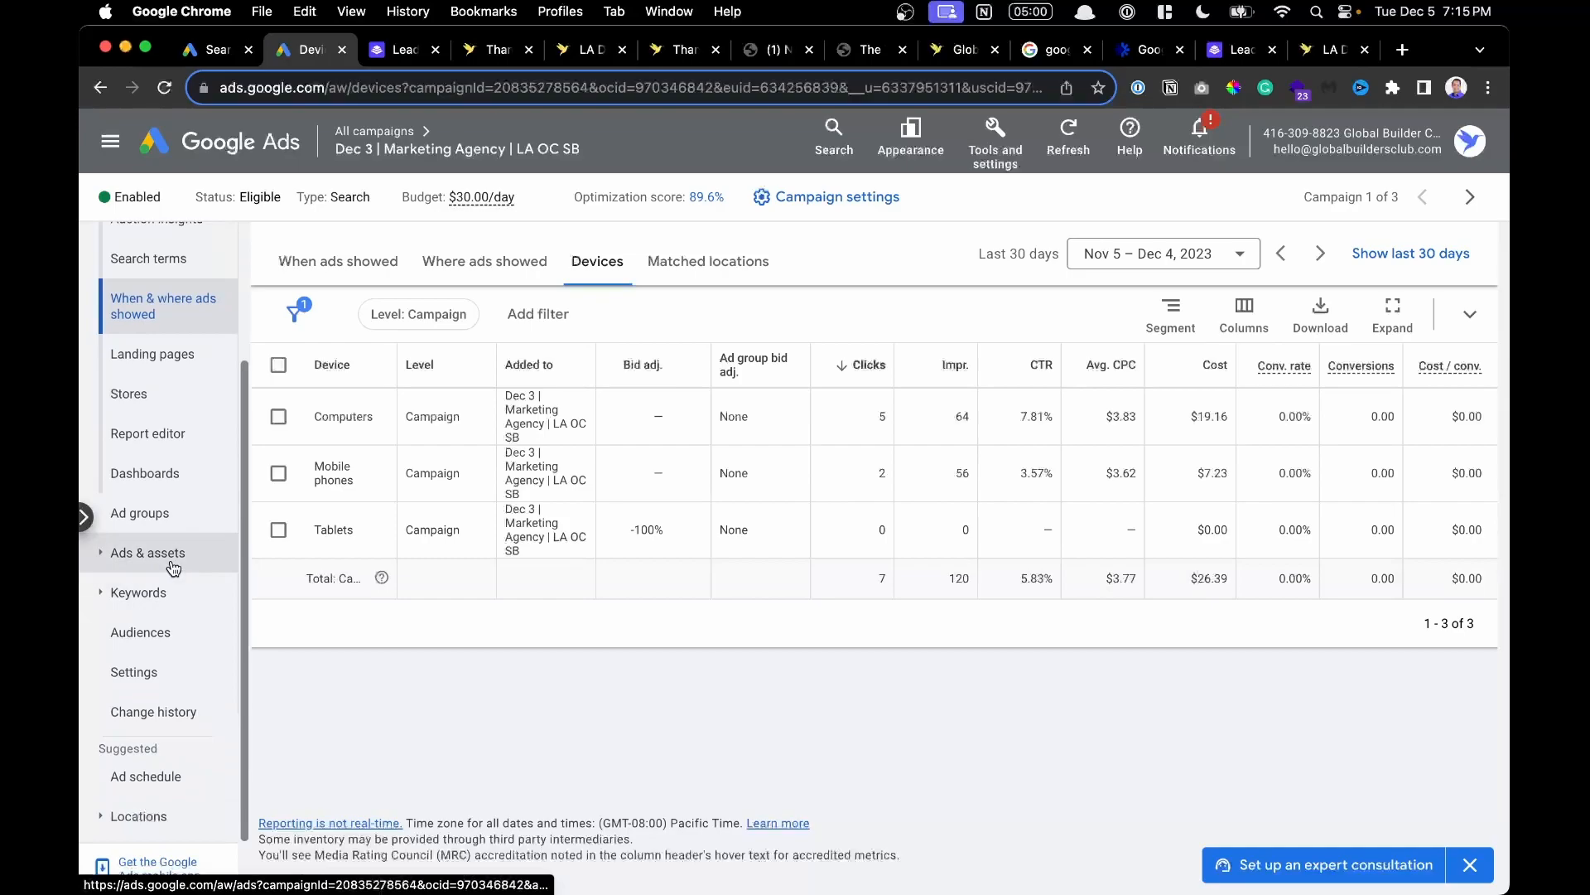
{"action": "left_click", "coordinate": [171, 566]}
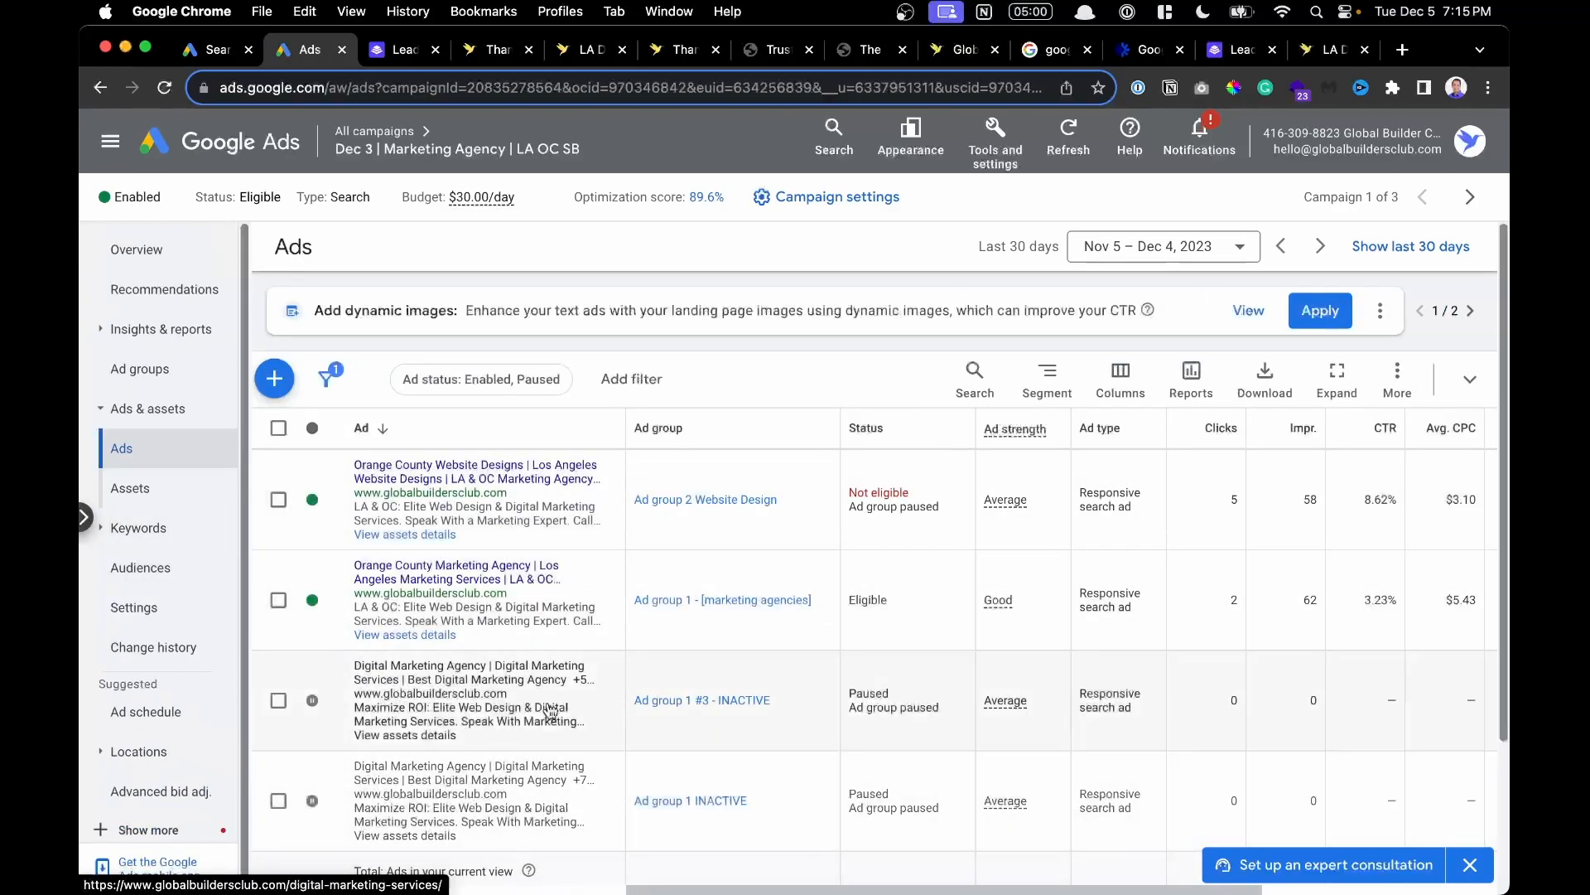
{"action": "scroll", "coordinate": [589, 720], "scroll_direction": "down", "scroll_amount": 2}
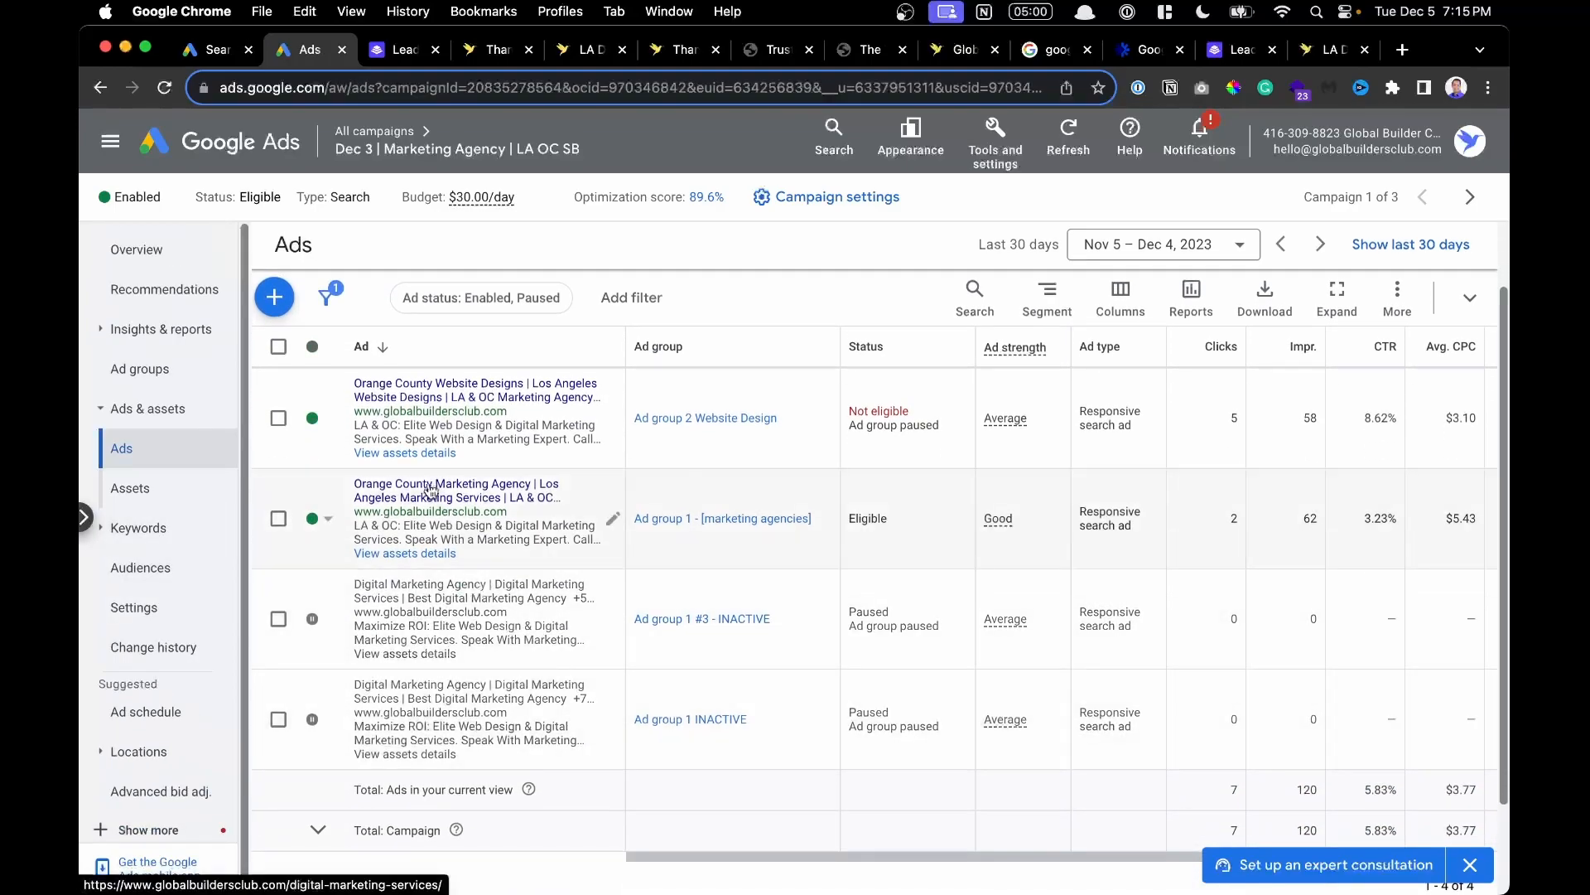
{"action": "scroll", "coordinate": [429, 491], "scroll_direction": "up", "scroll_amount": 5}
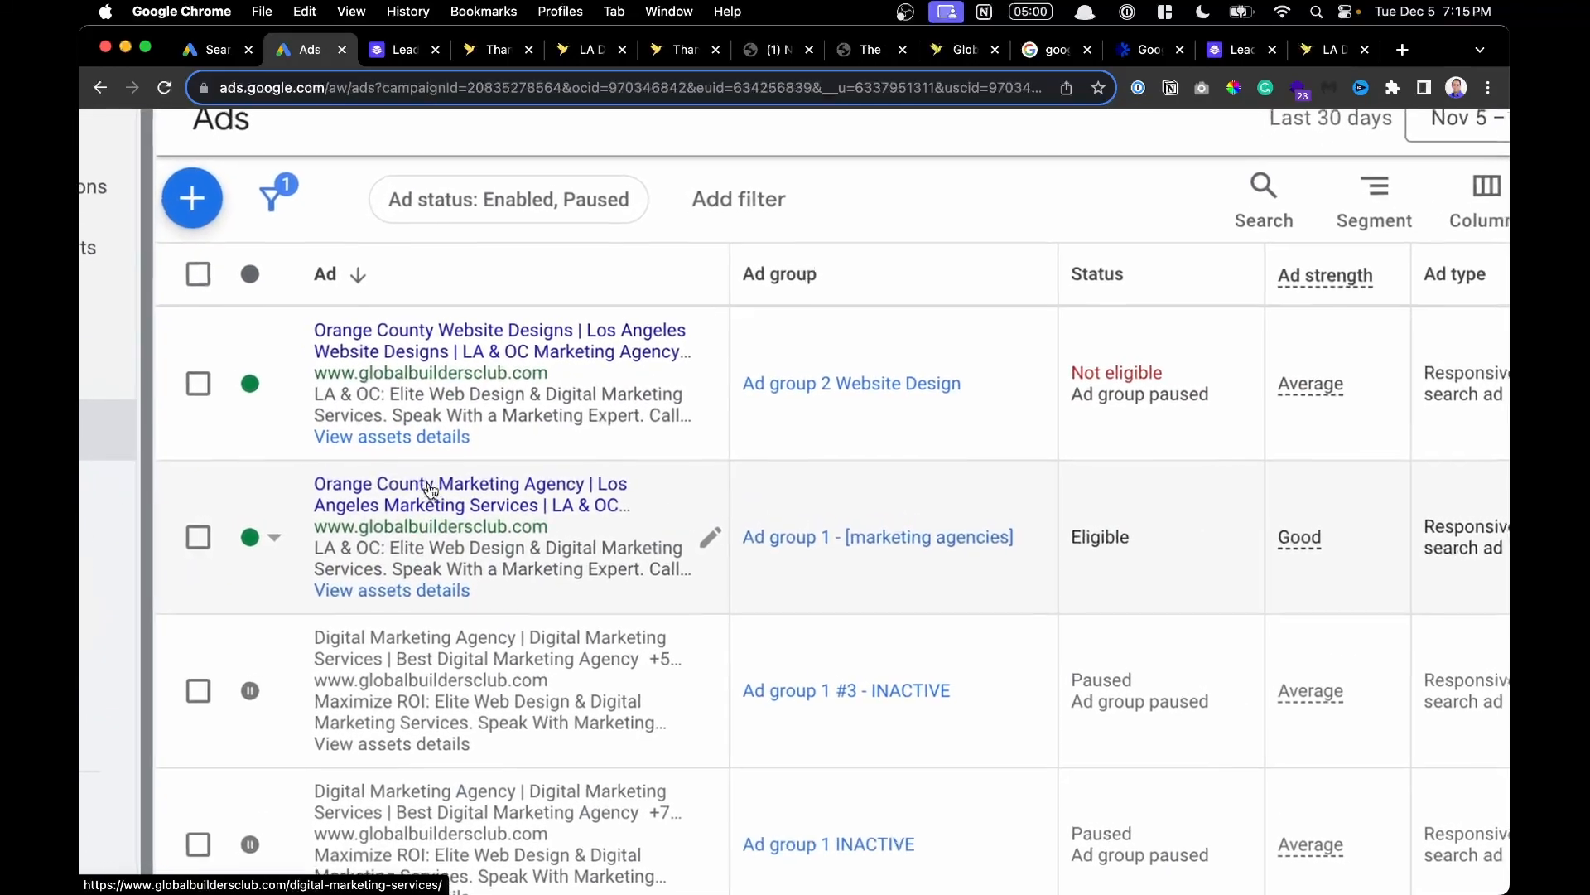
{"action": "scroll", "coordinate": [429, 490], "scroll_direction": "up", "scroll_amount": 3}
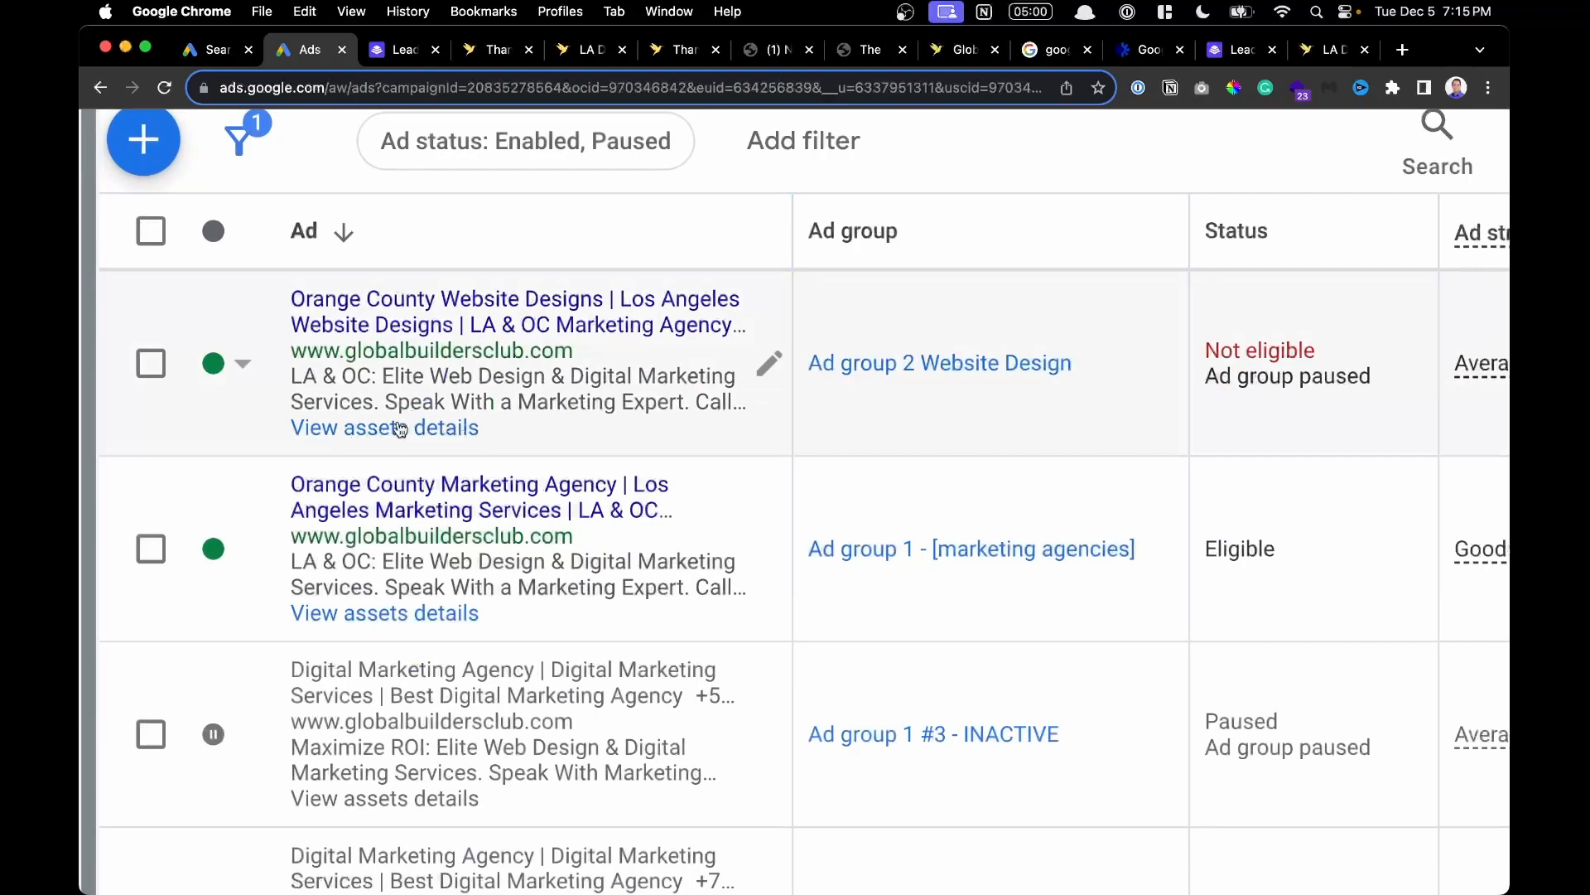
{"action": "scroll", "coordinate": [431, 428], "scroll_direction": "down", "scroll_amount": 6}
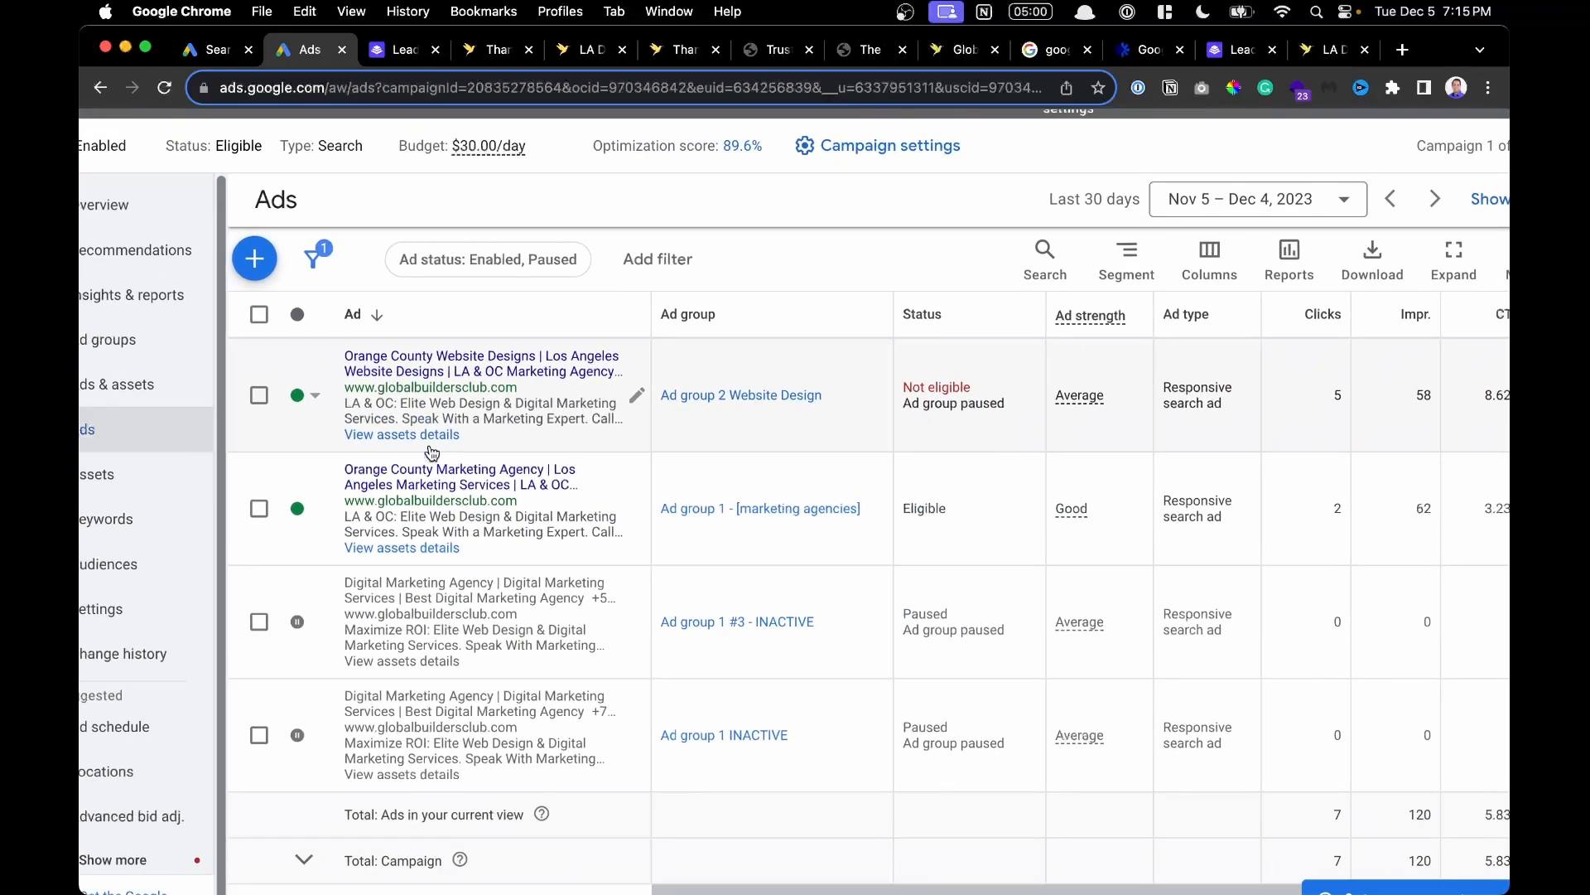
Open the asset details of the Orange County Marketing Agency ad and check which assets are headlines and which are descriptions.
{"action": "left_click", "coordinate": [406, 554]}
{"action": "scroll", "coordinate": [420, 553], "scroll_direction": "up", "scroll_amount": 3}
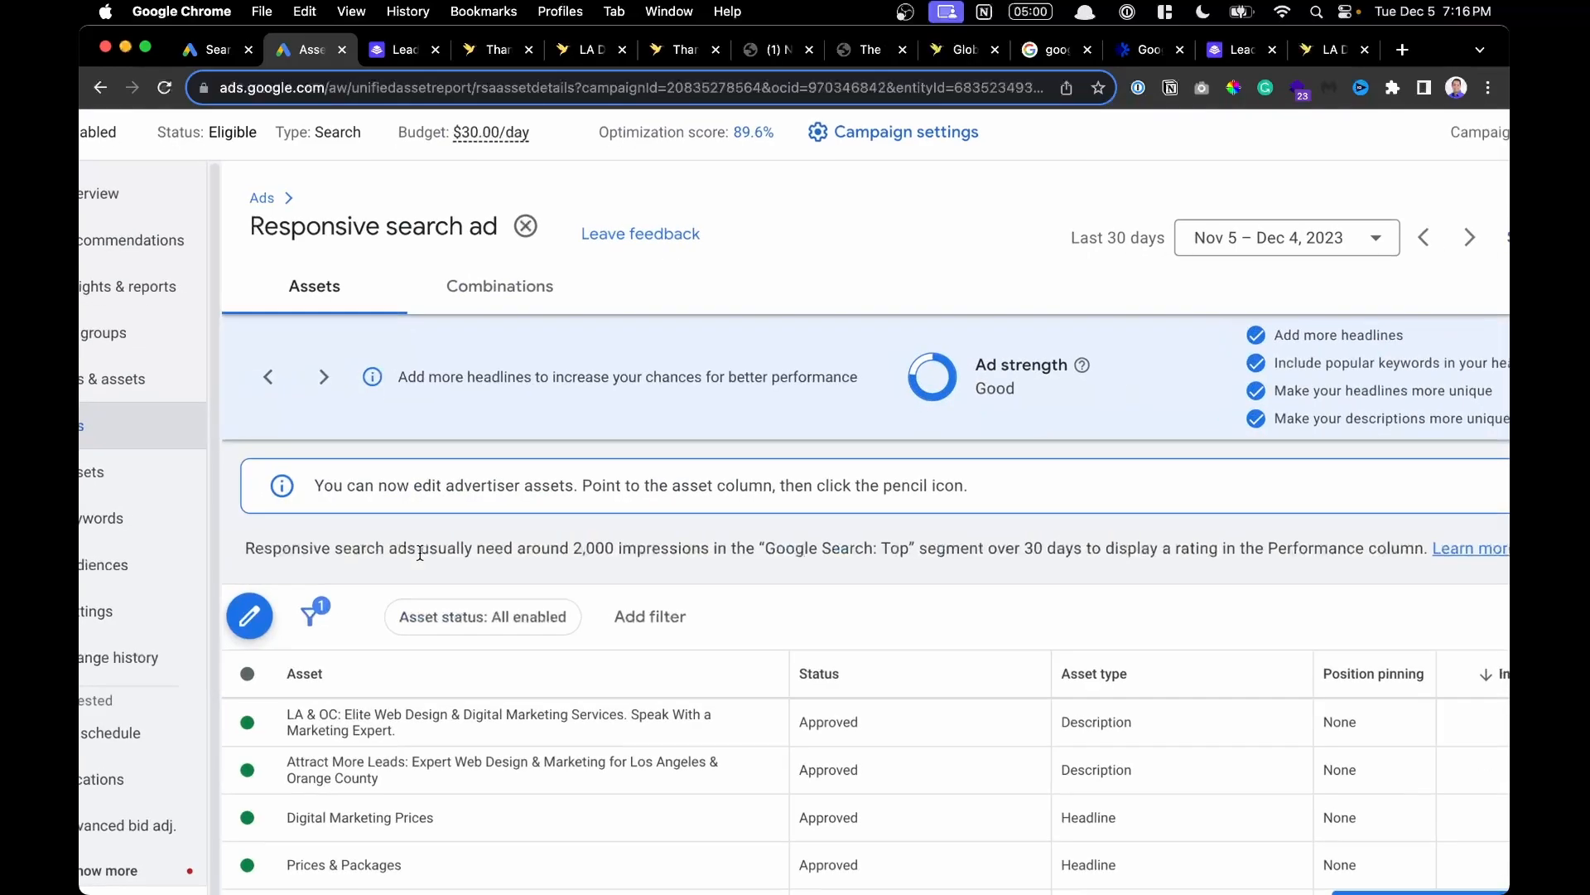
{"action": "scroll", "coordinate": [420, 552], "scroll_direction": "down", "scroll_amount": 3}
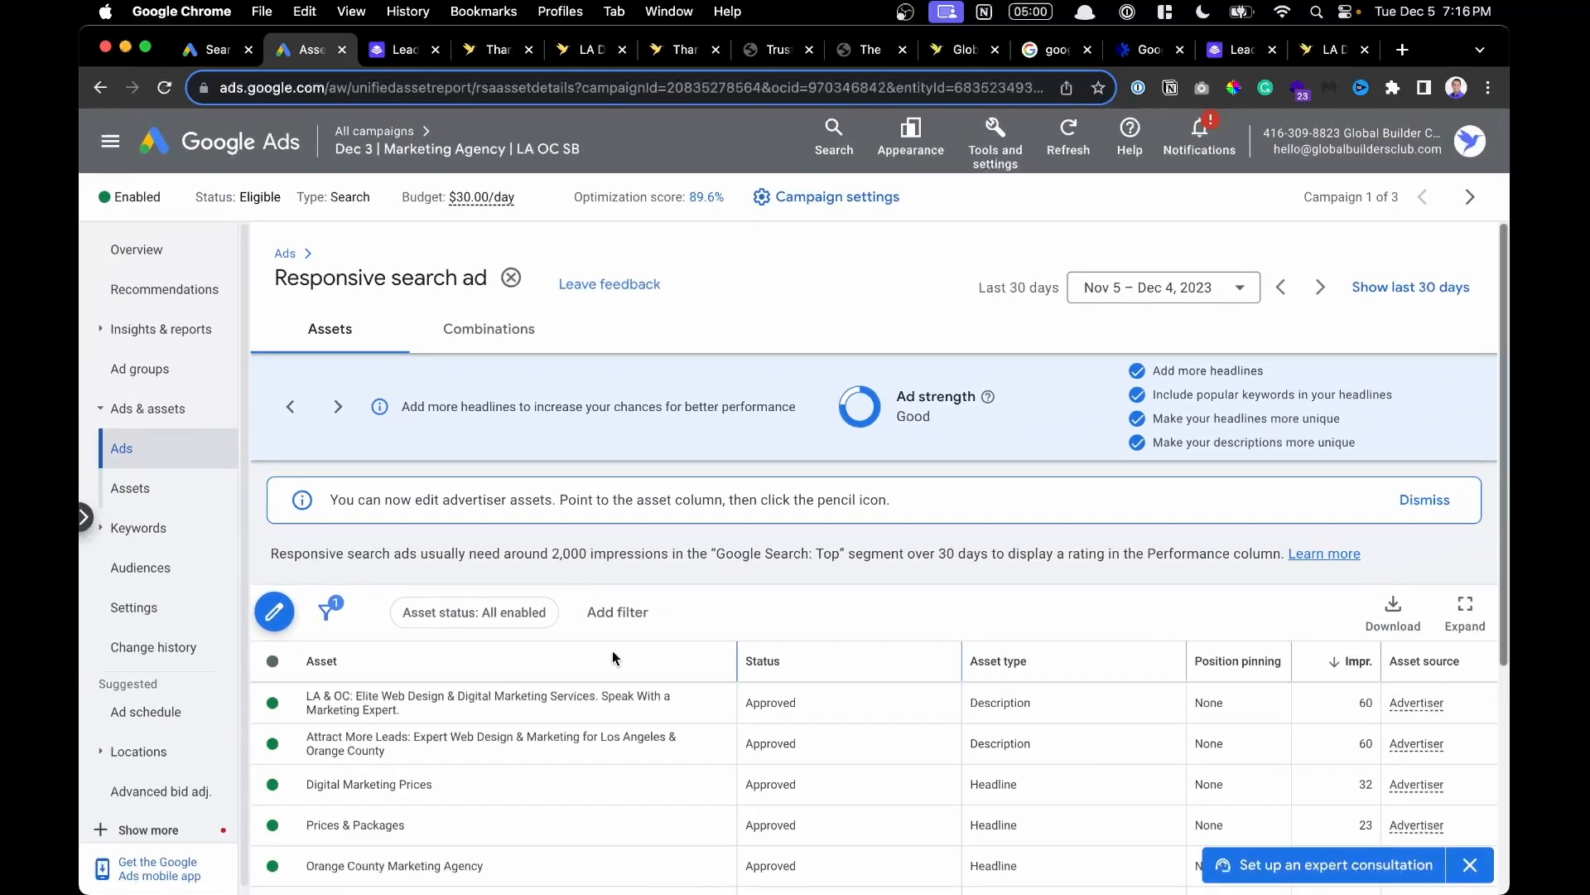
{"action": "scroll", "coordinate": [397, 613], "scroll_direction": "down", "scroll_amount": 3}
{"action": "scroll", "coordinate": [360, 589], "scroll_direction": "up", "scroll_amount": 3}
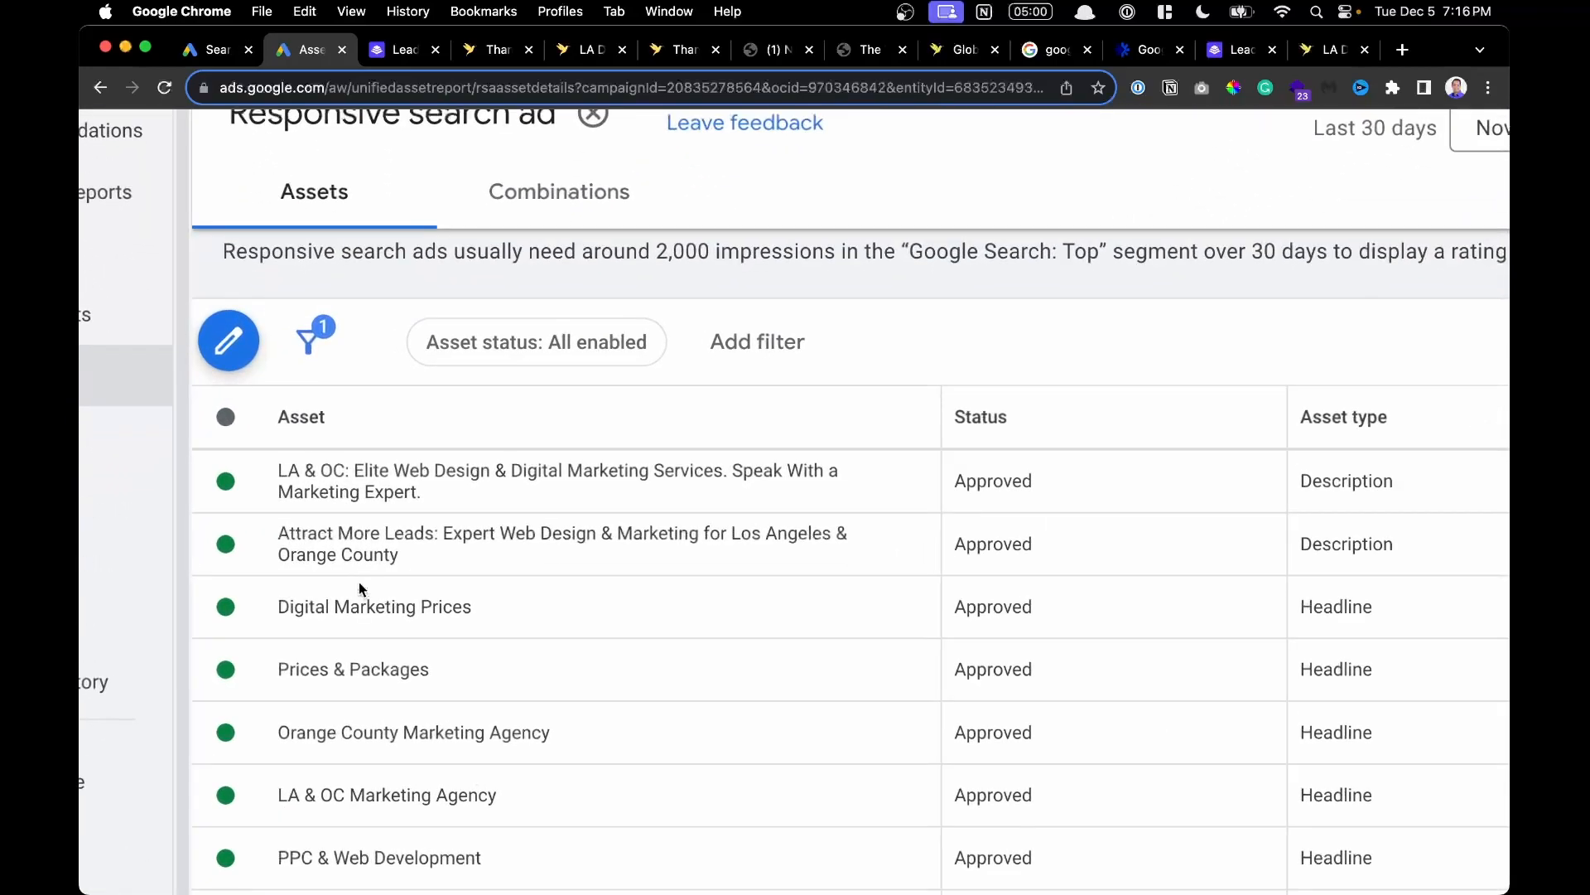
{"action": "left_click_drag", "start_coordinate": [1466, 614], "coordinate": [1289, 608]}
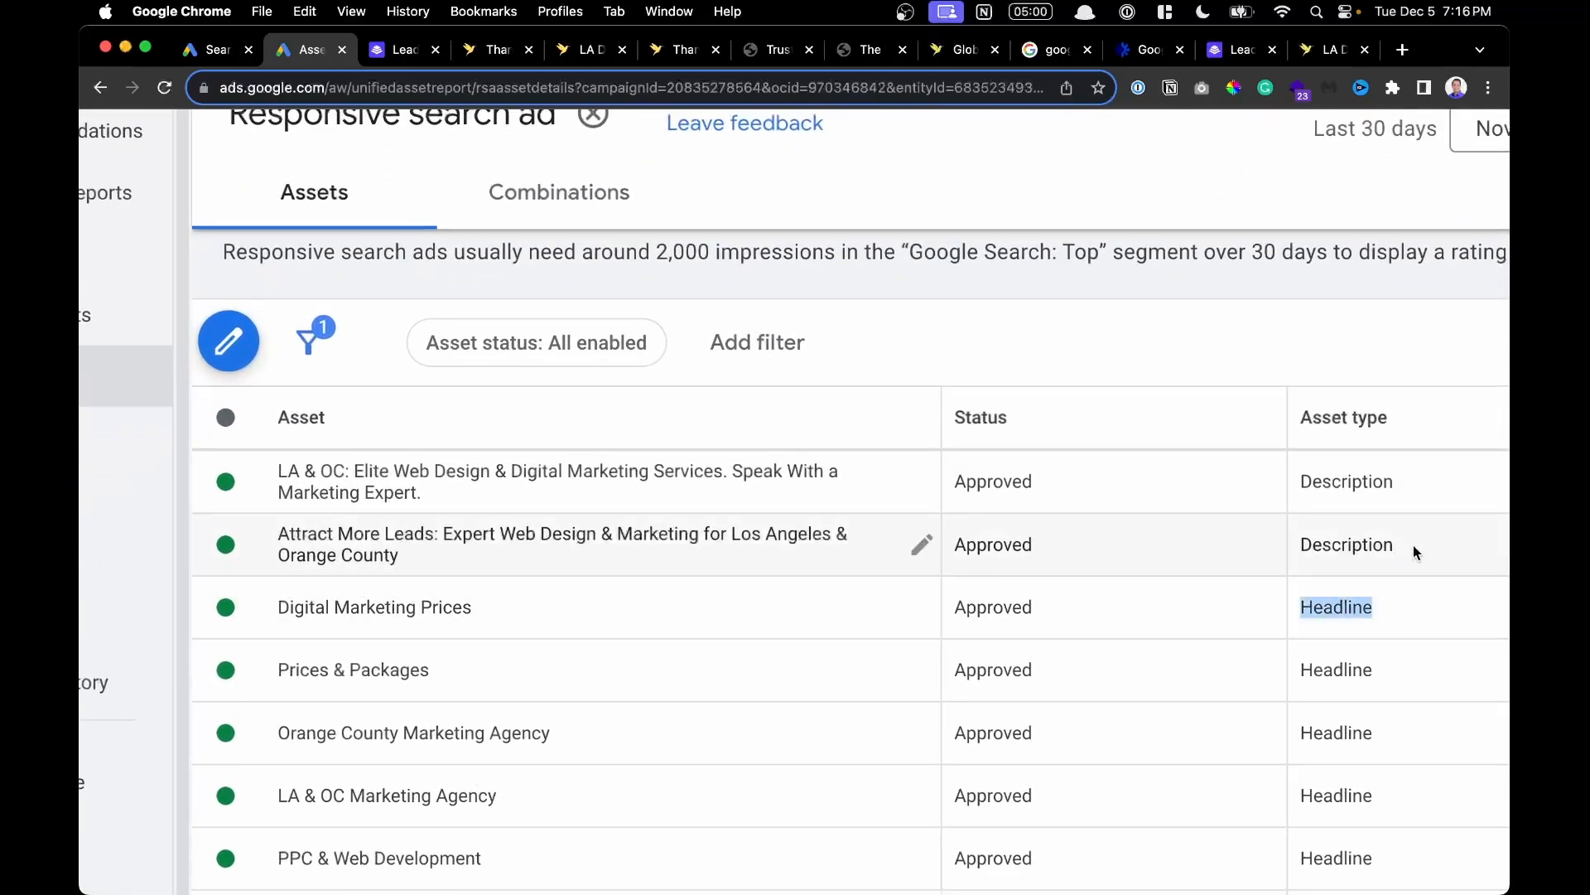
{"action": "left_click_drag", "start_coordinate": [1411, 545], "coordinate": [1327, 545]}
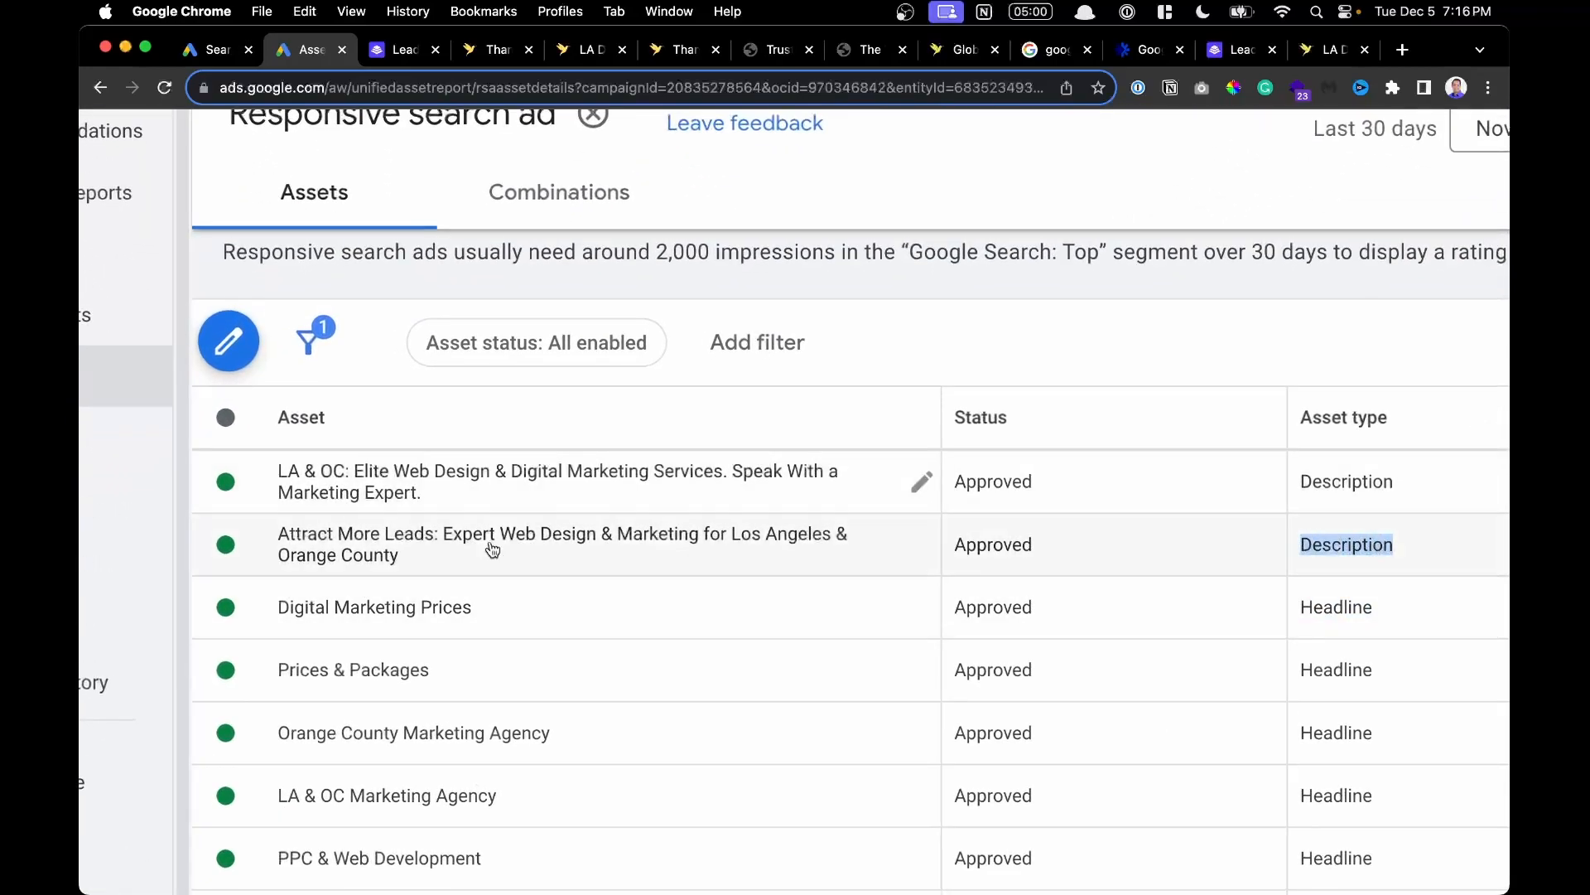
Compare the impressions of the ad's individual headlines and descriptions in the asset table.
{"action": "scroll", "coordinate": [483, 580], "scroll_direction": "right", "scroll_amount": 5}
{"action": "scroll", "coordinate": [1267, 543], "scroll_direction": "right", "scroll_amount": 5}
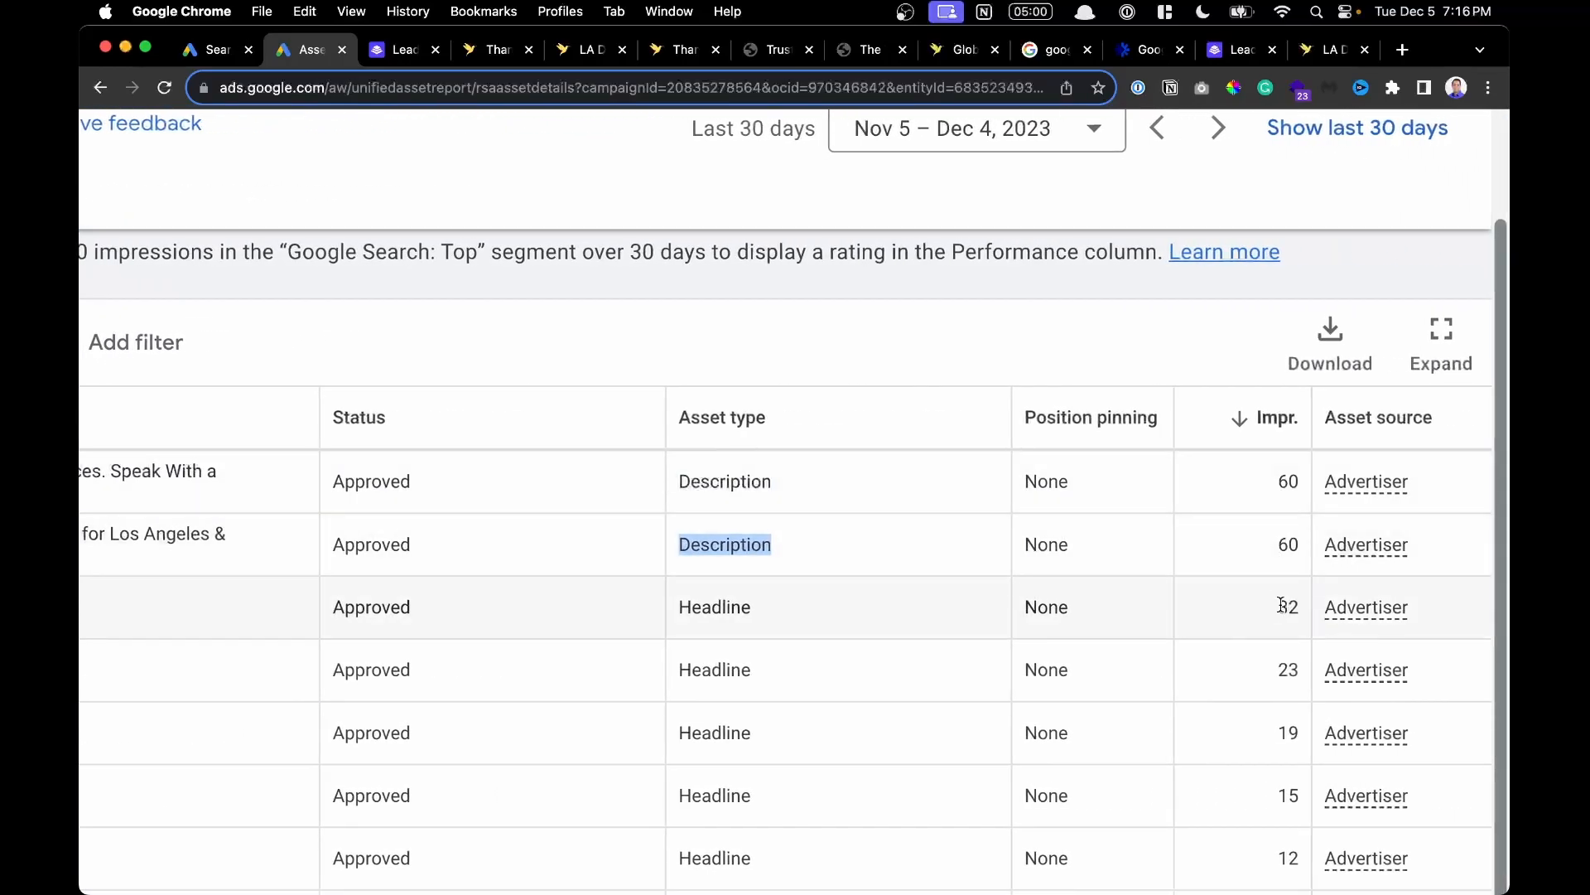
{"action": "scroll", "coordinate": [1281, 605], "scroll_direction": "left", "scroll_amount": 10}
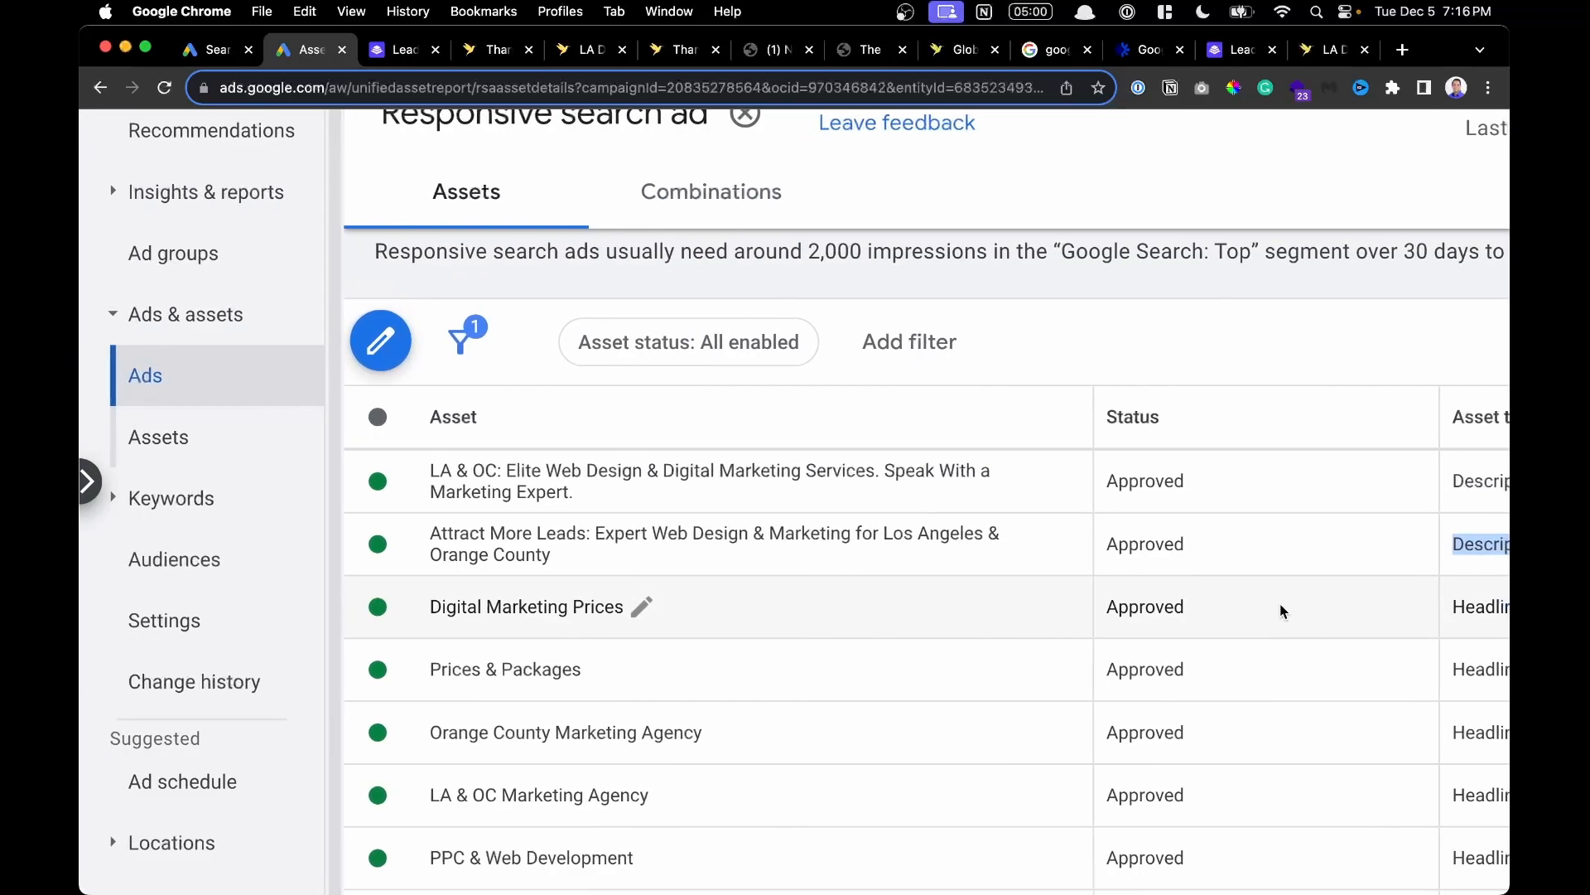
{"action": "scroll", "coordinate": [1280, 603], "scroll_direction": "right", "scroll_amount": 3}
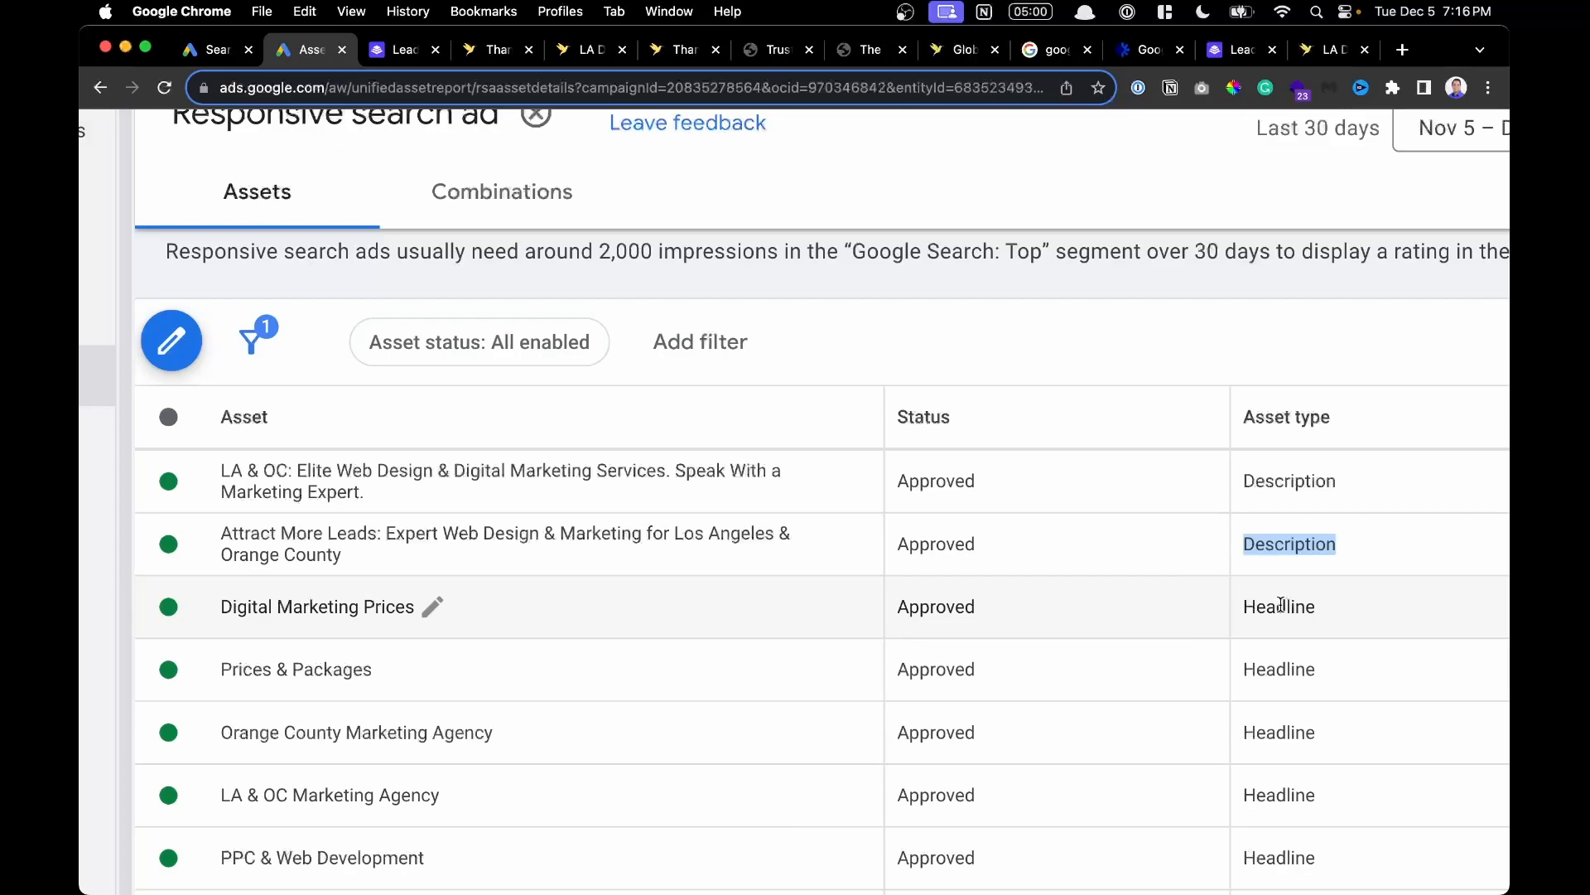
{"action": "scroll", "coordinate": [1281, 604], "scroll_direction": "down", "scroll_amount": 5}
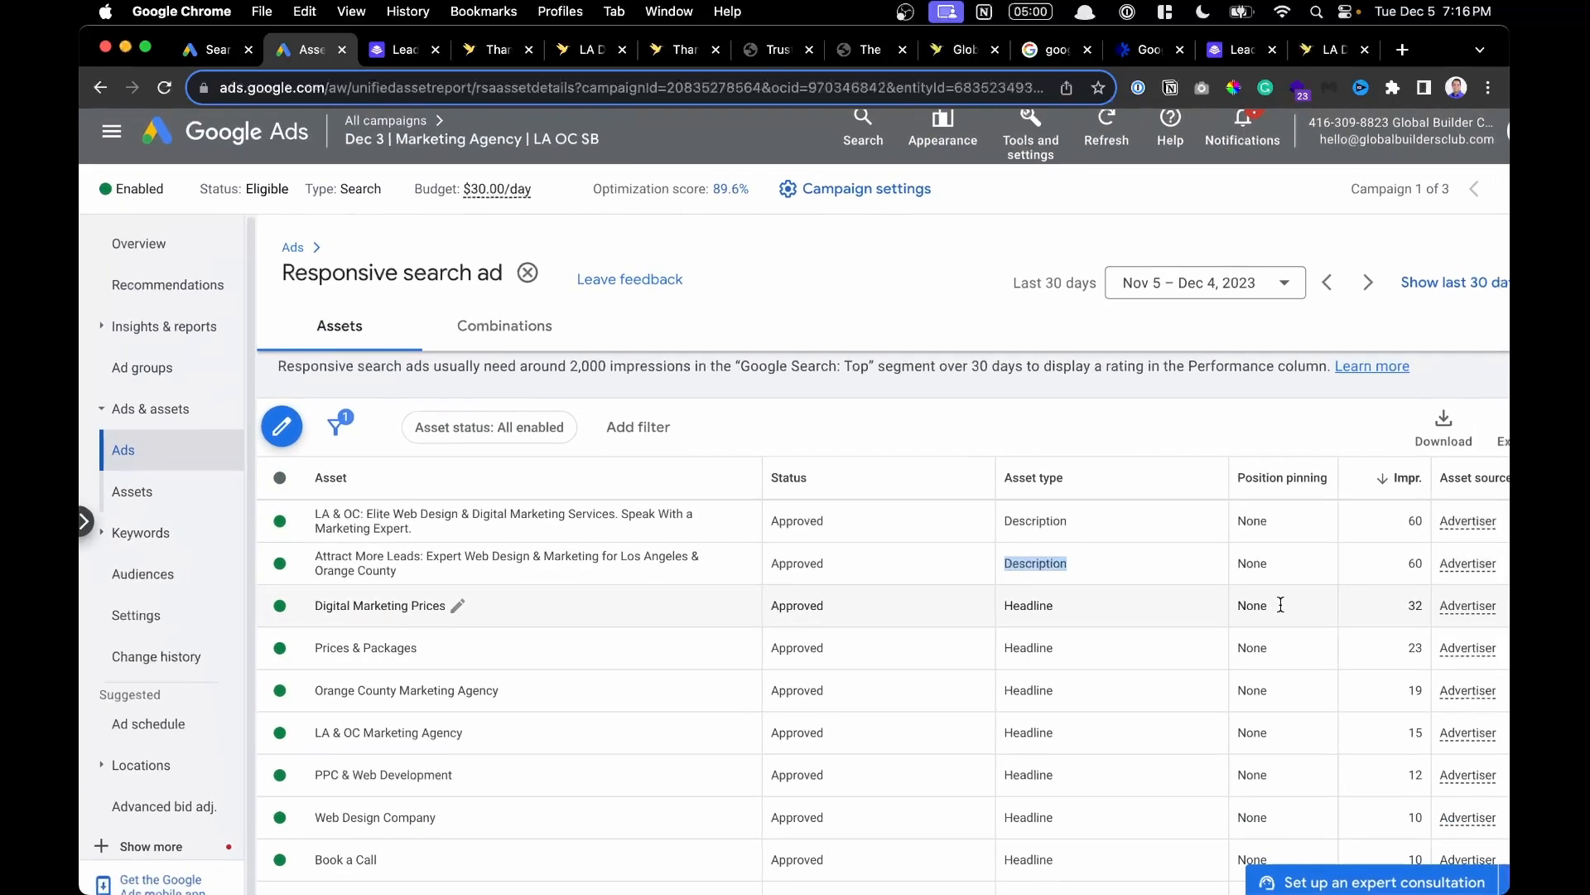
{"action": "scroll", "coordinate": [1017, 717], "scroll_direction": "down", "scroll_amount": 2}
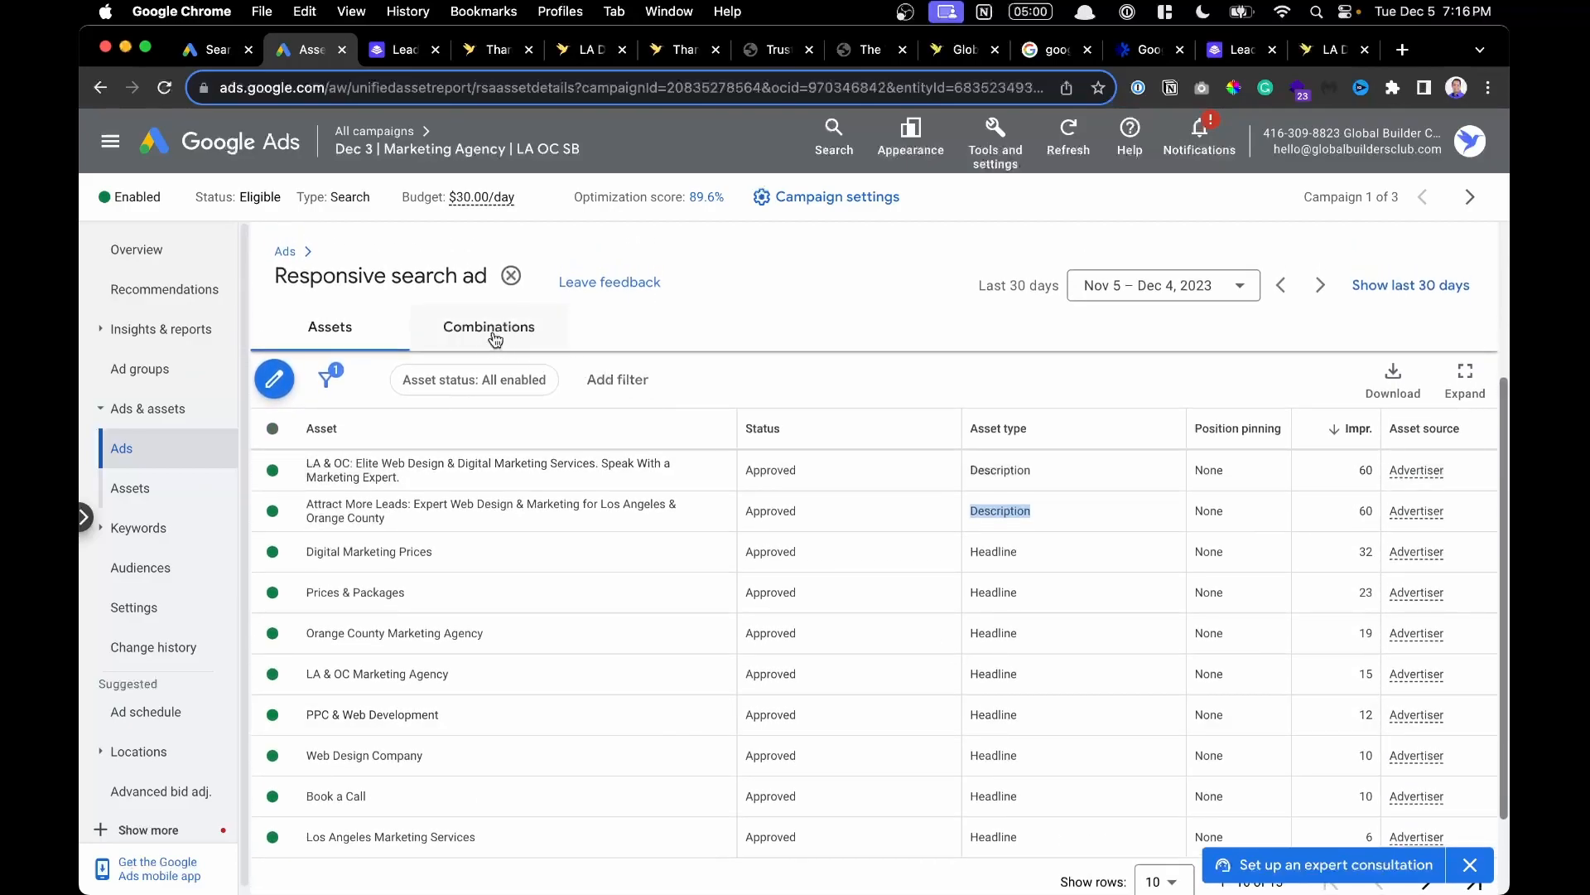
Open the responsive search ad's combinations and examine the first combination's headline, description and impressions.
{"action": "left_click", "coordinate": [494, 331]}
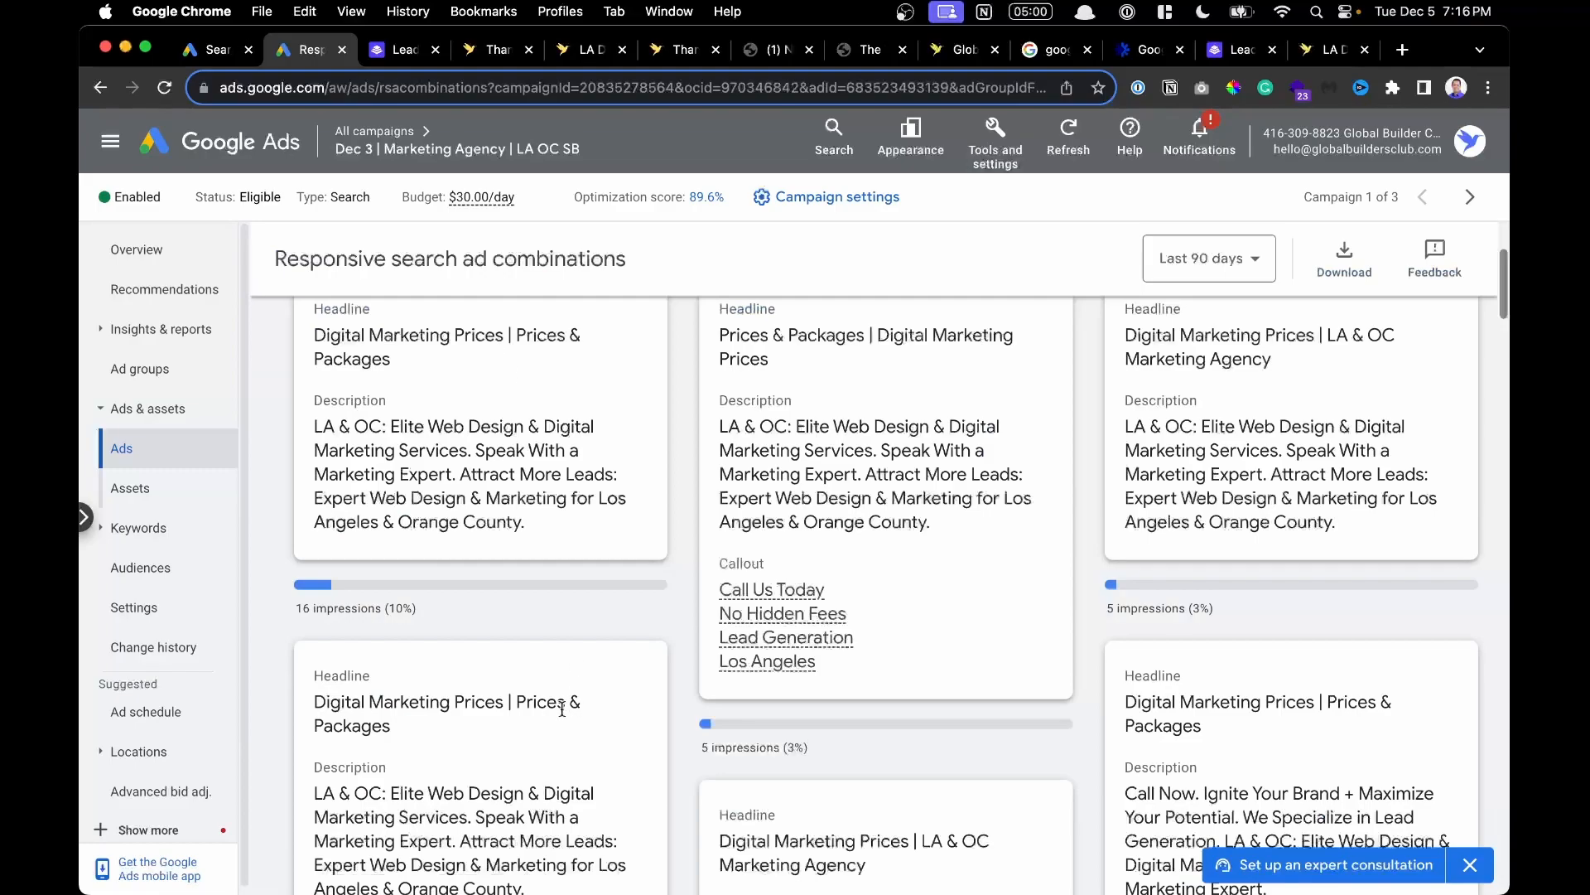
{"action": "scroll", "coordinate": [562, 711], "scroll_direction": "up", "scroll_amount": 3}
{"action": "scroll", "coordinate": [354, 513], "scroll_direction": "up", "scroll_amount": 5}
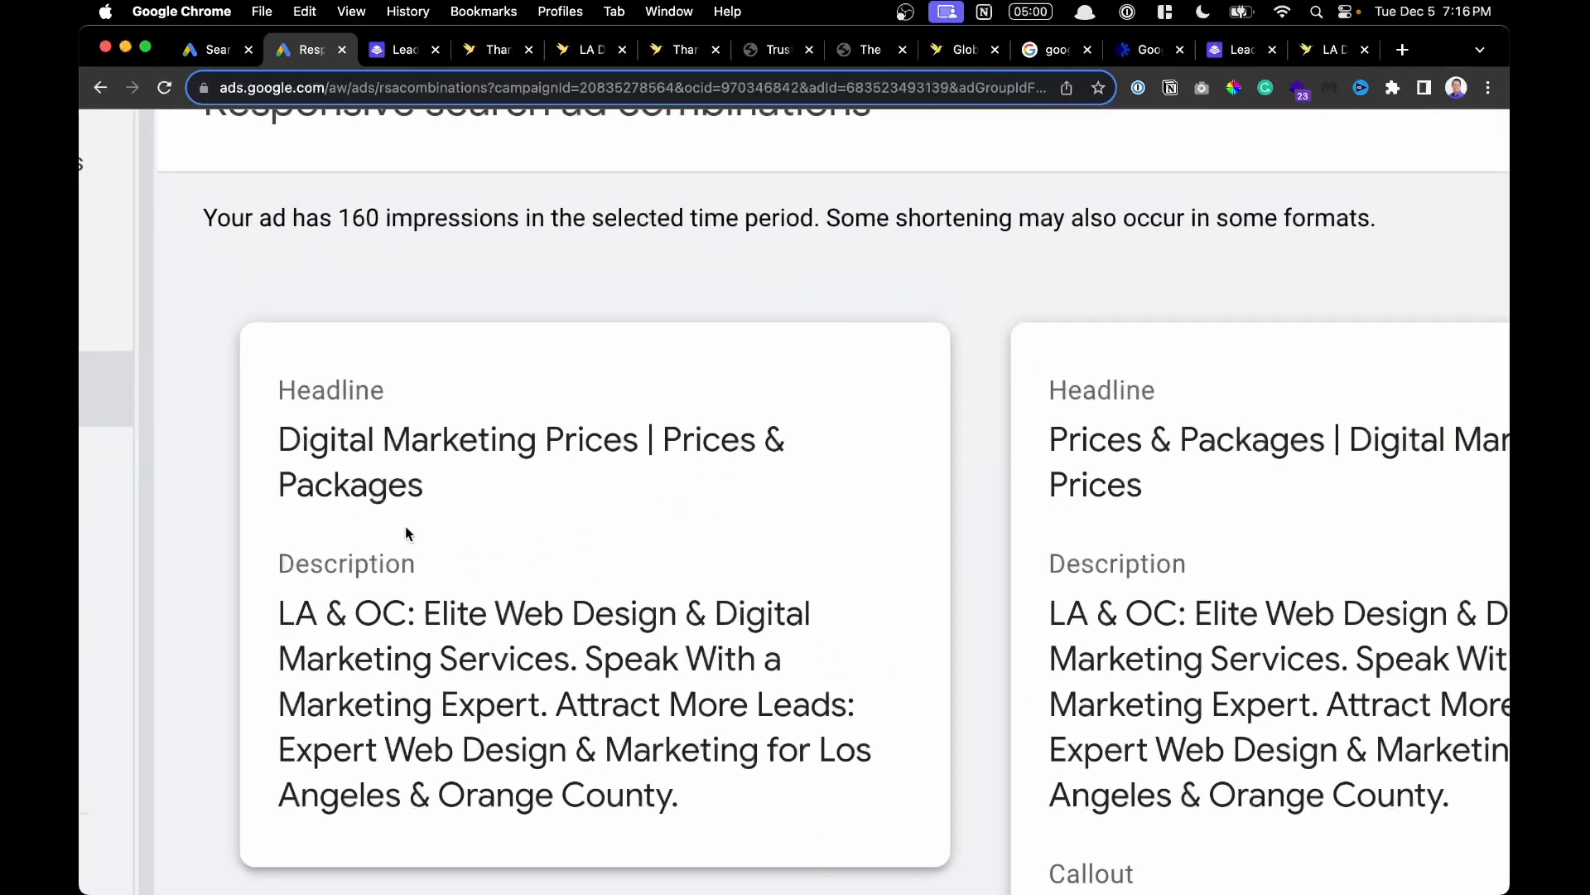
{"action": "mouse_move", "coordinate": [300, 439]}
{"action": "left_mouse_down"}
{"action": "mouse_move", "coordinate": [440, 437]}
{"action": "mouse_move", "coordinate": [300, 427]}
{"action": "left_mouse_up"}
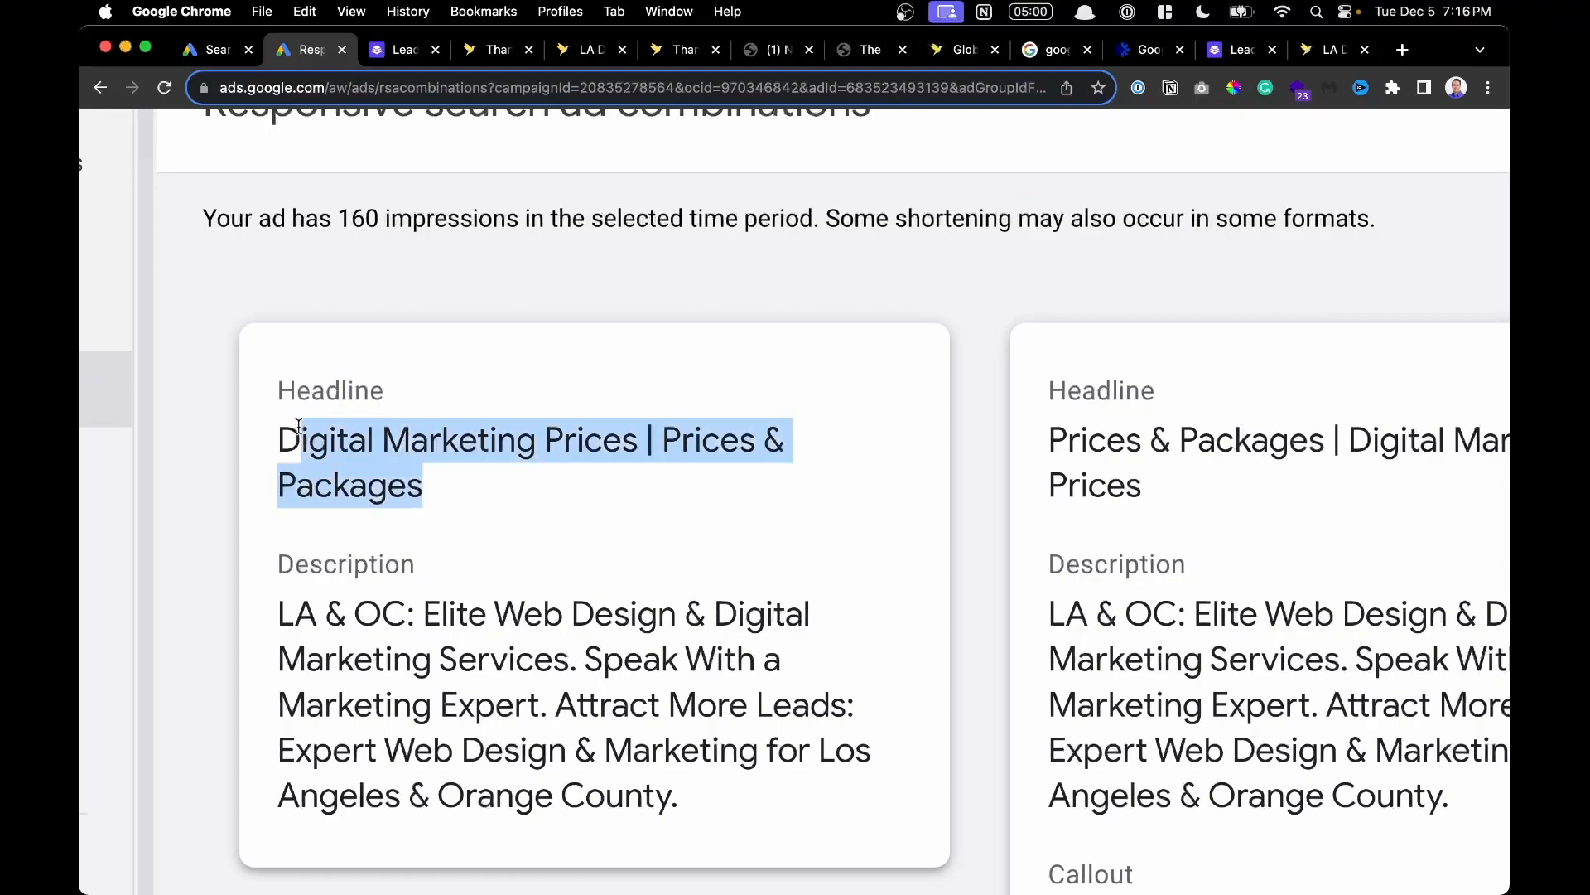
{"action": "scroll", "coordinate": [293, 421], "scroll_direction": "down", "scroll_amount": 4}
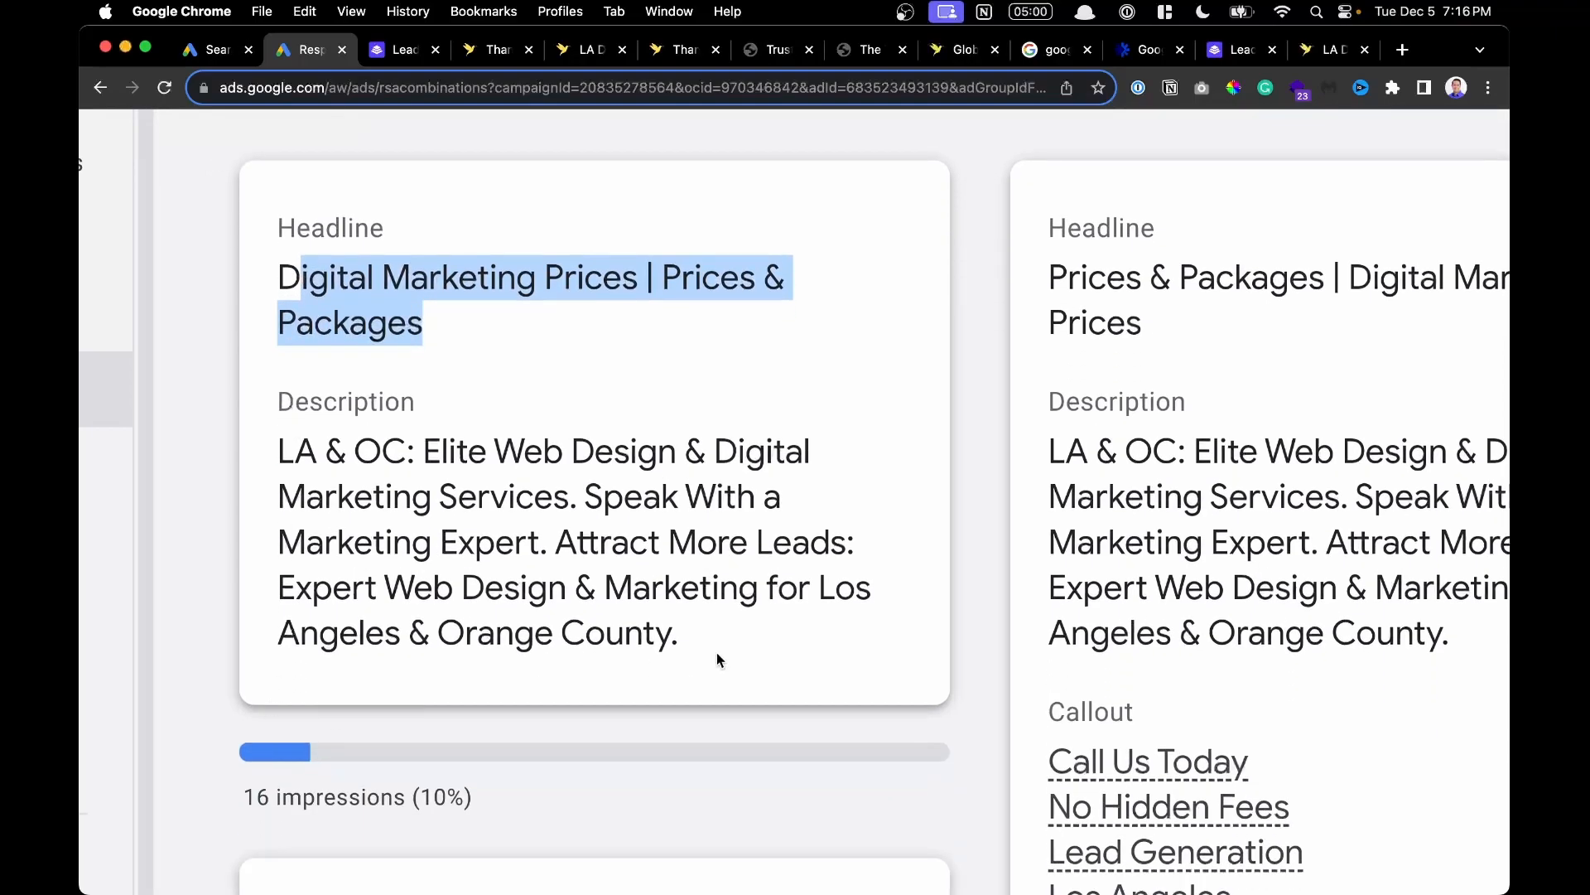
{"action": "scroll", "coordinate": [718, 653], "scroll_direction": "down", "scroll_amount": 4}
Examine the second ad combination, including its headline, description and callouts.
{"action": "scroll", "coordinate": [717, 653], "scroll_direction": "right", "scroll_amount": 3}
{"action": "scroll", "coordinate": [718, 653], "scroll_direction": "up", "scroll_amount": 2}
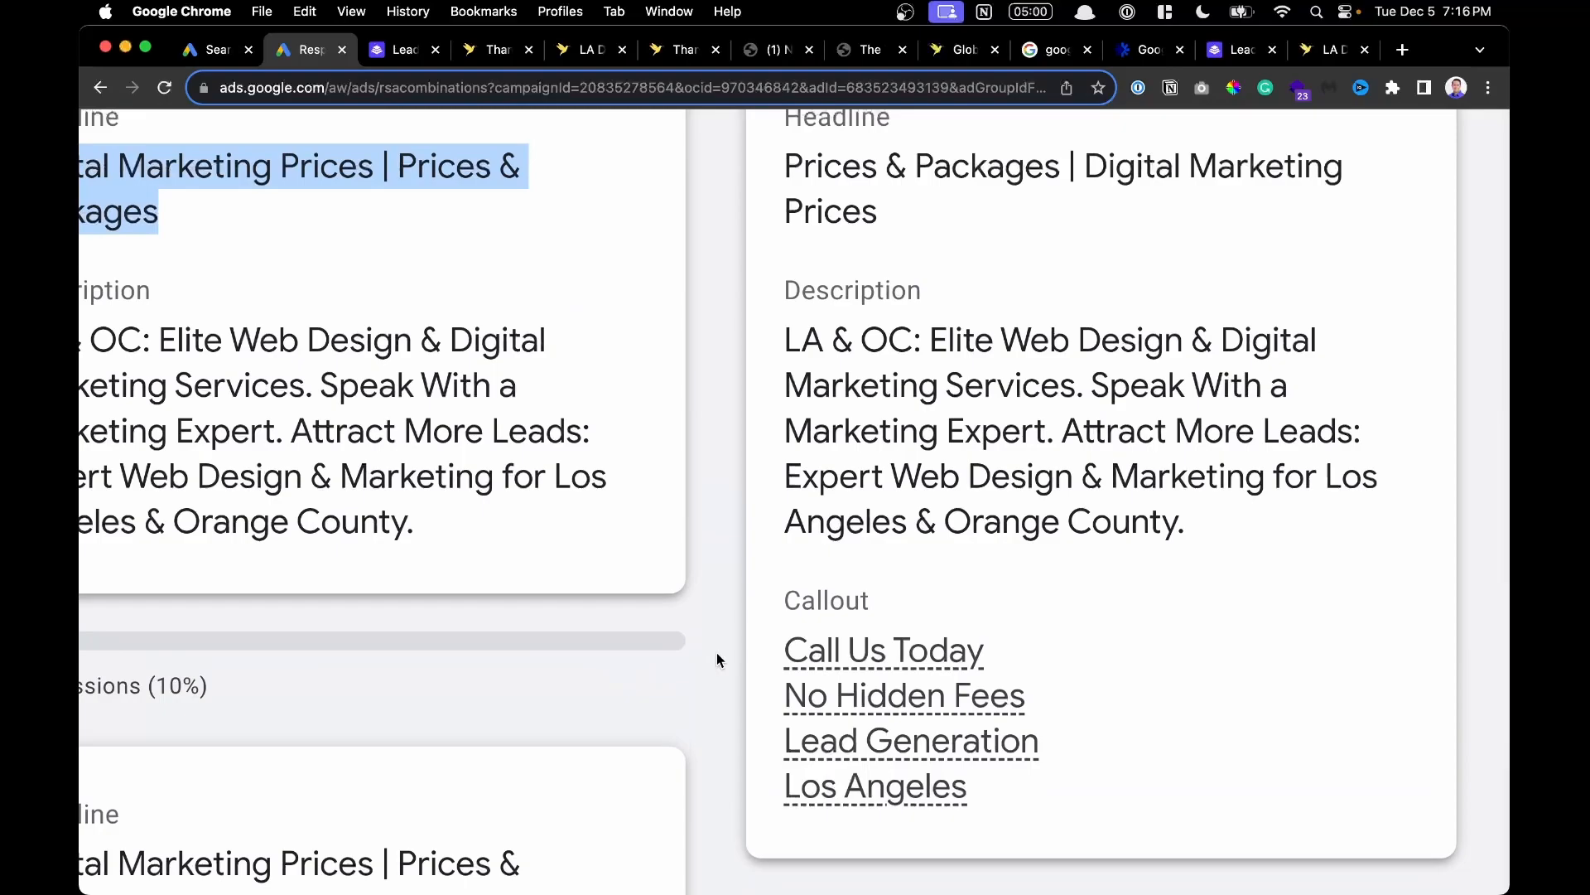
{"action": "scroll", "coordinate": [718, 652], "scroll_direction": "up", "scroll_amount": 2}
{"action": "scroll", "coordinate": [991, 686], "scroll_direction": "down", "scroll_amount": 3}
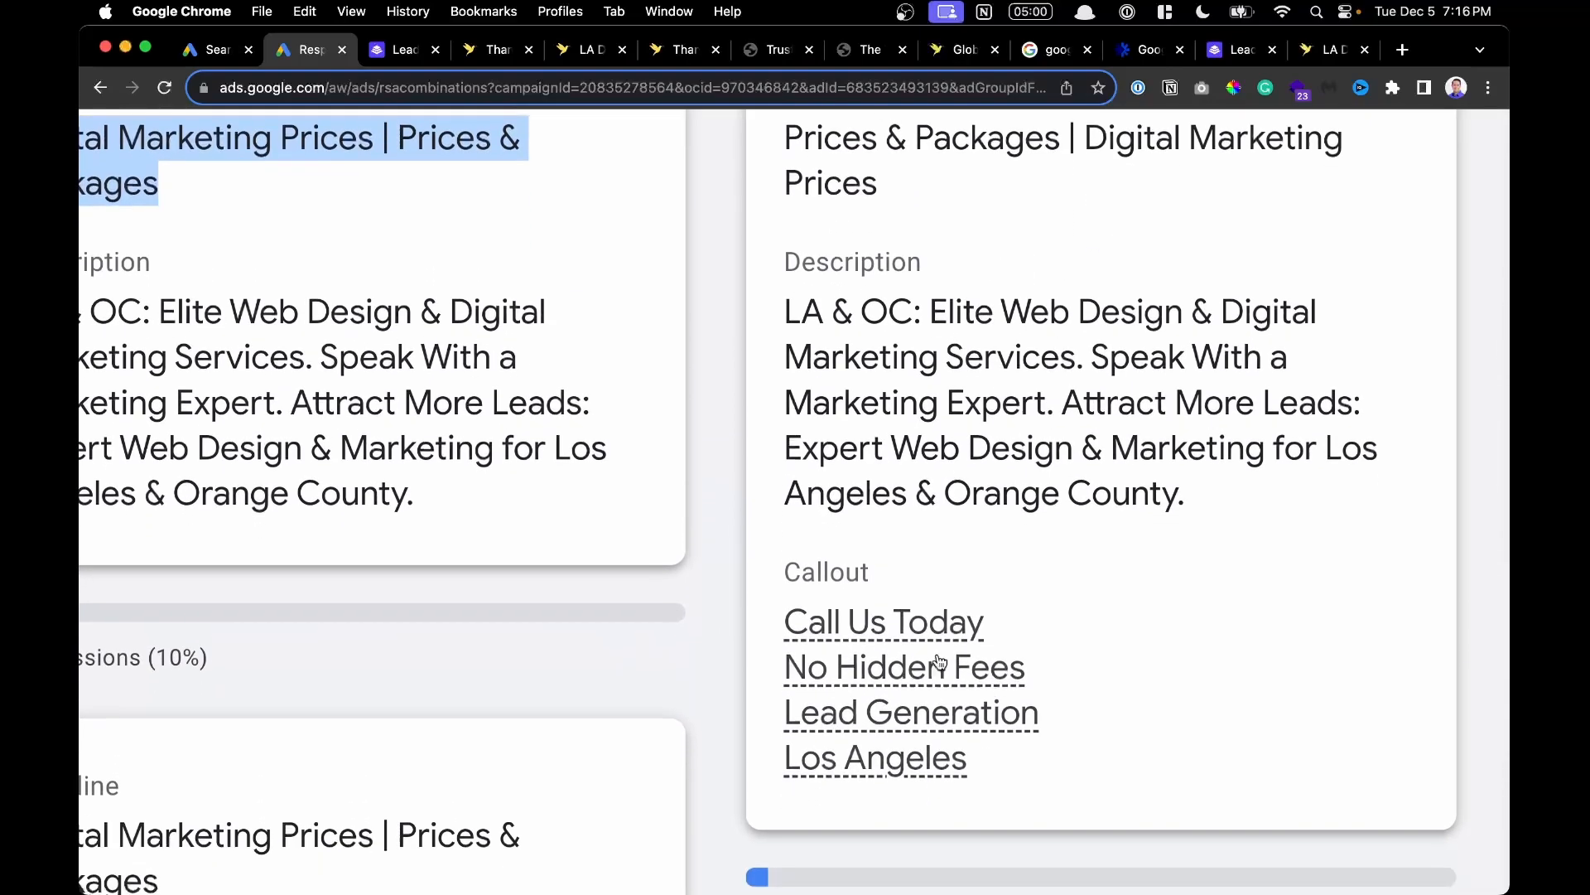
{"action": "scroll", "coordinate": [842, 522], "scroll_direction": "up", "scroll_amount": 3}
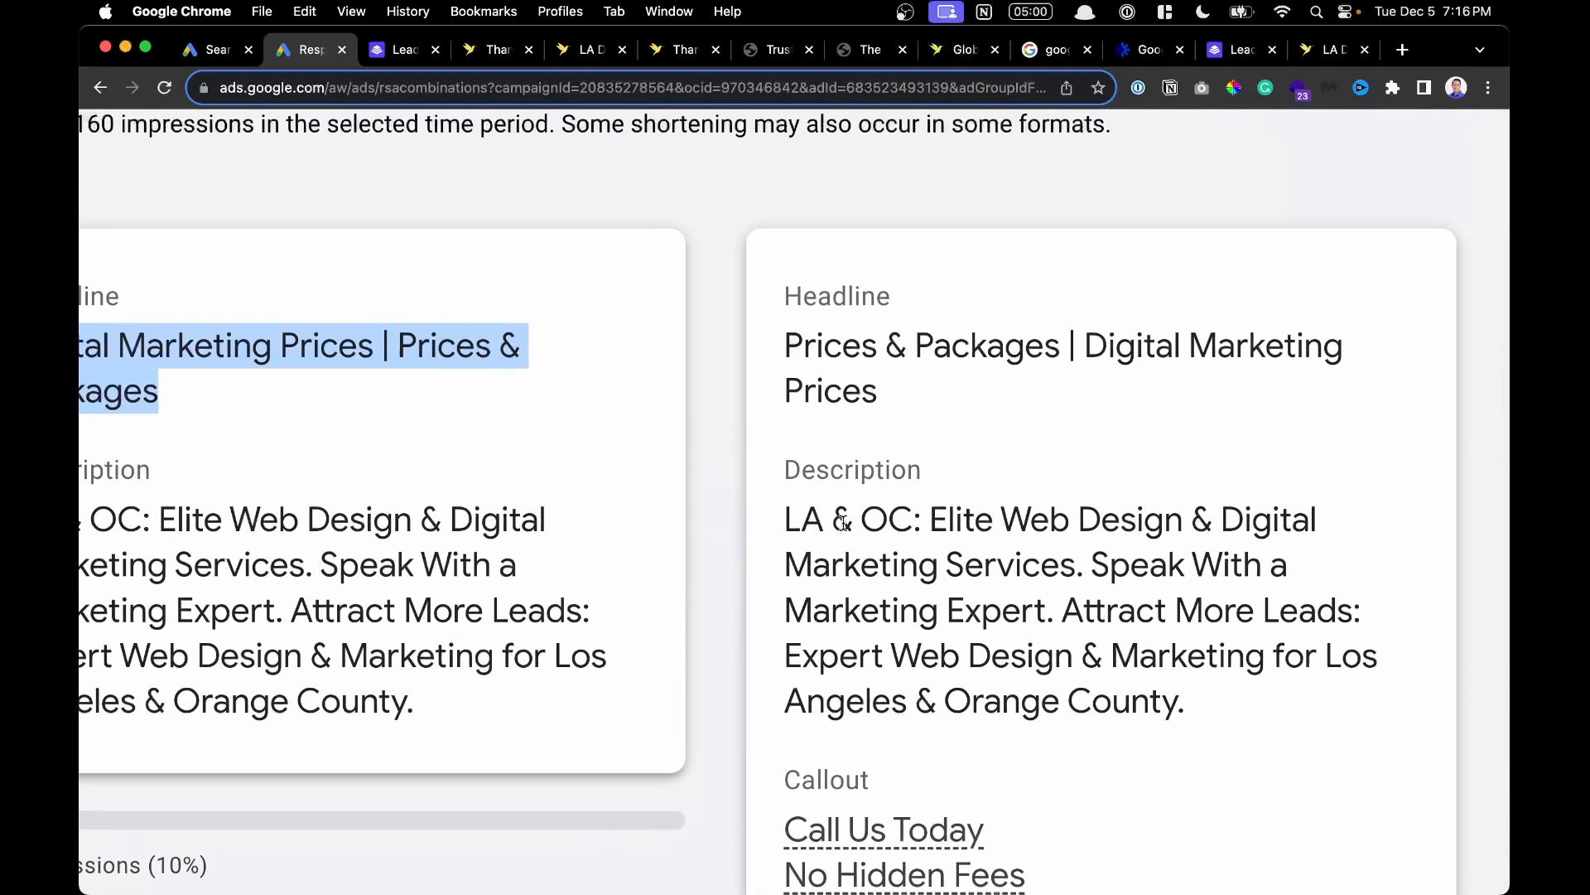
Look through the remaining ad combinations and compare their impression shares with the first one.
{"action": "scroll", "coordinate": [842, 522], "scroll_direction": "down", "scroll_amount": 5, "text": "ctrl"}
{"action": "scroll", "coordinate": [960, 503], "scroll_direction": "down", "scroll_amount": 5}
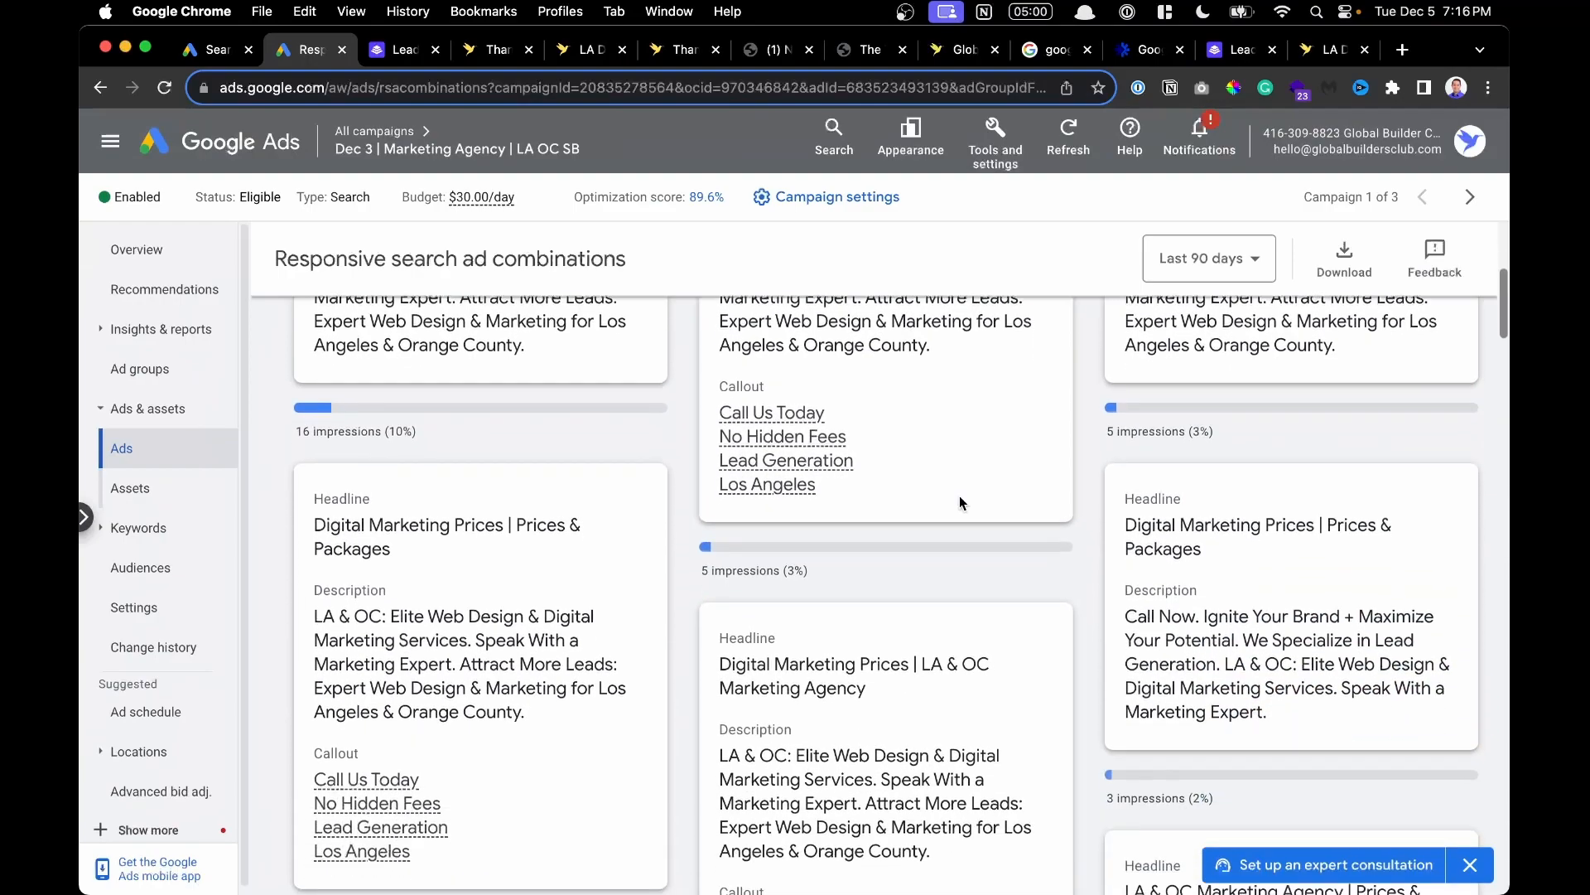
{"action": "scroll", "coordinate": [594, 570], "scroll_direction": "up", "scroll_amount": 3}
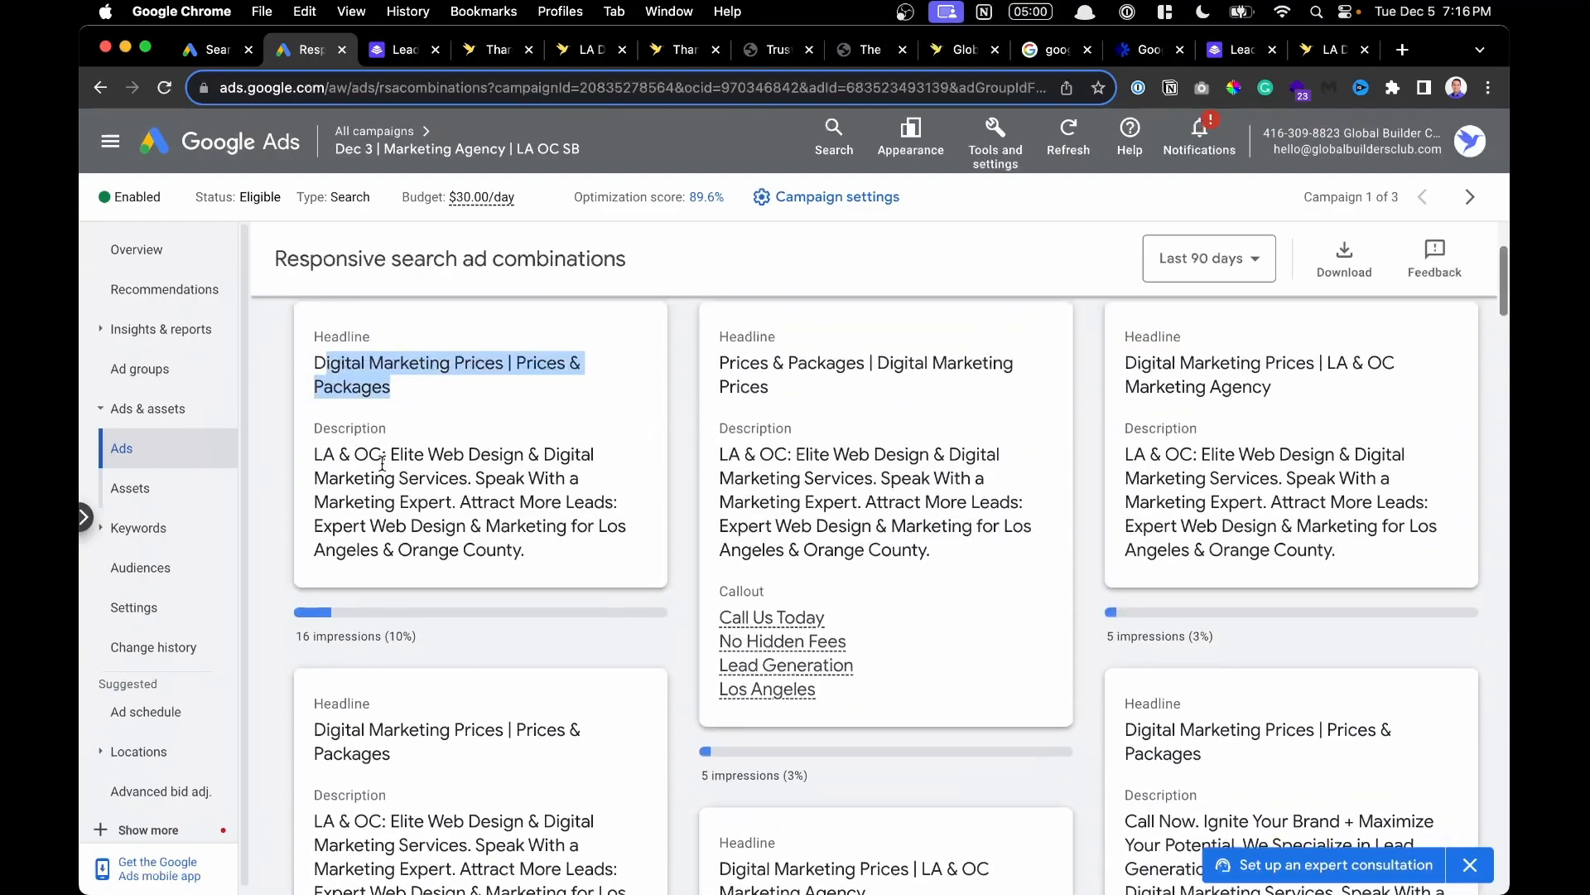
{"action": "scroll", "coordinate": [589, 374], "scroll_direction": "down", "scroll_amount": 10}
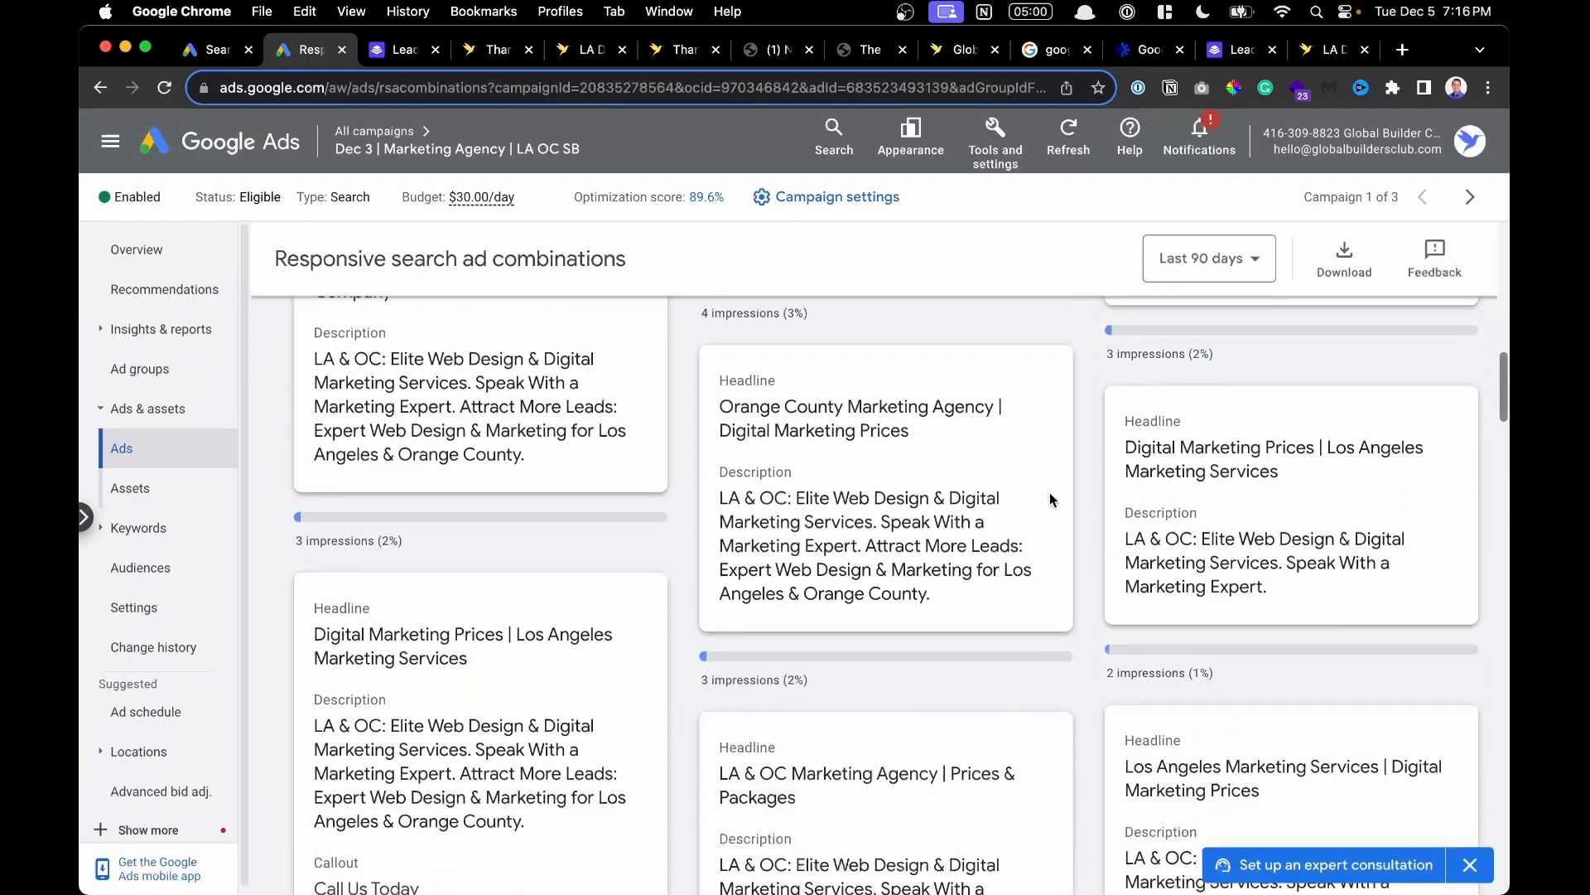
{"action": "scroll", "coordinate": [1182, 649], "scroll_direction": "up", "scroll_amount": 15}
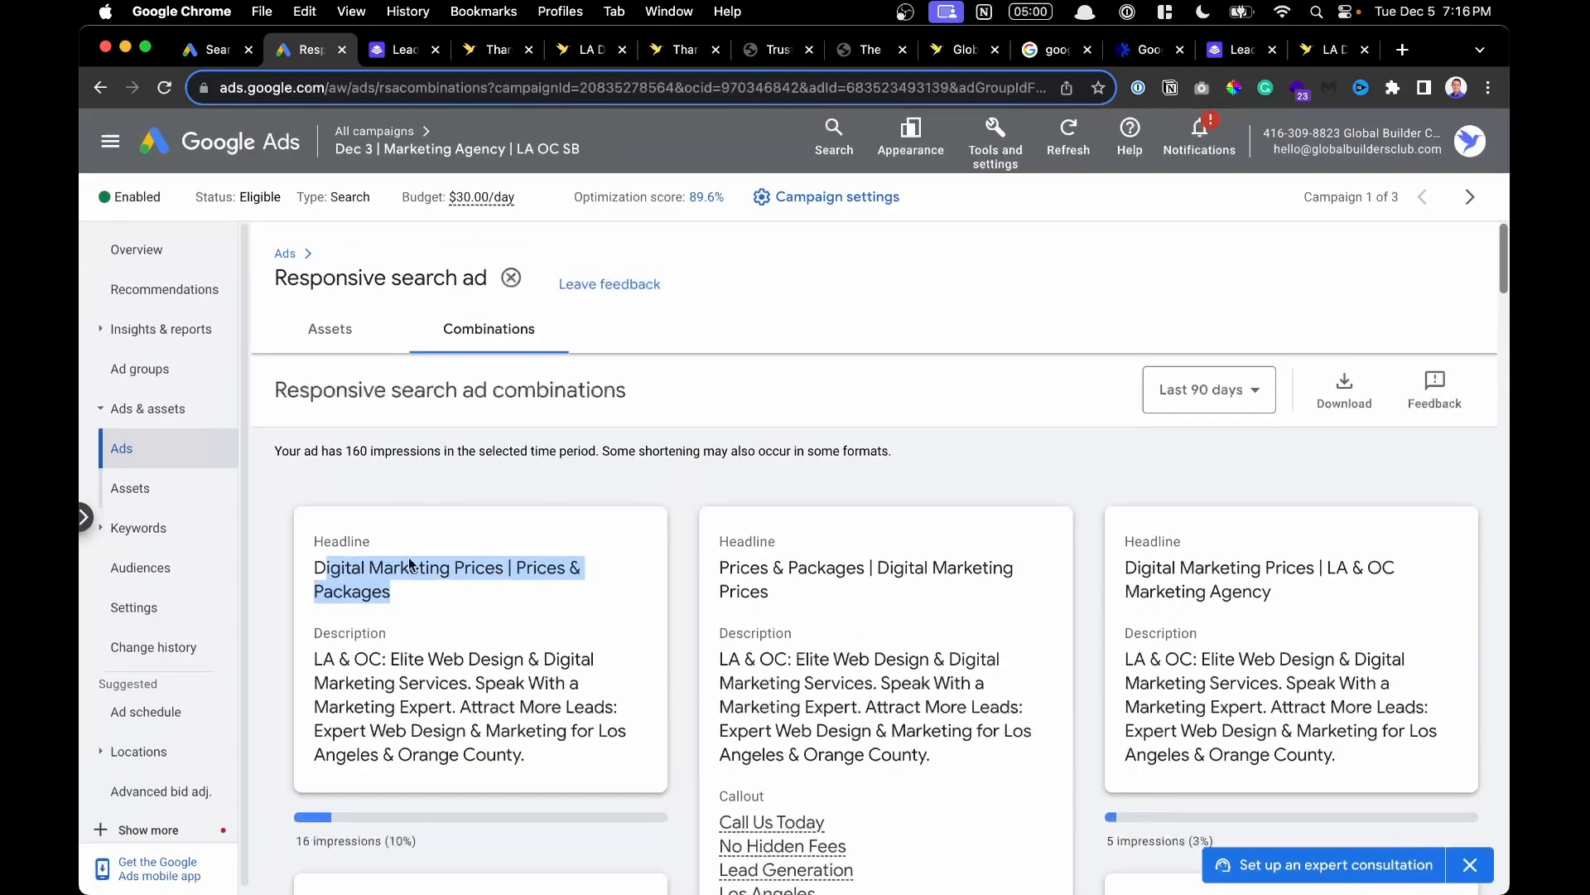
Open the campaign's Audiences page and bring up its audience segments for editing.
{"action": "left_click", "coordinate": [153, 574]}
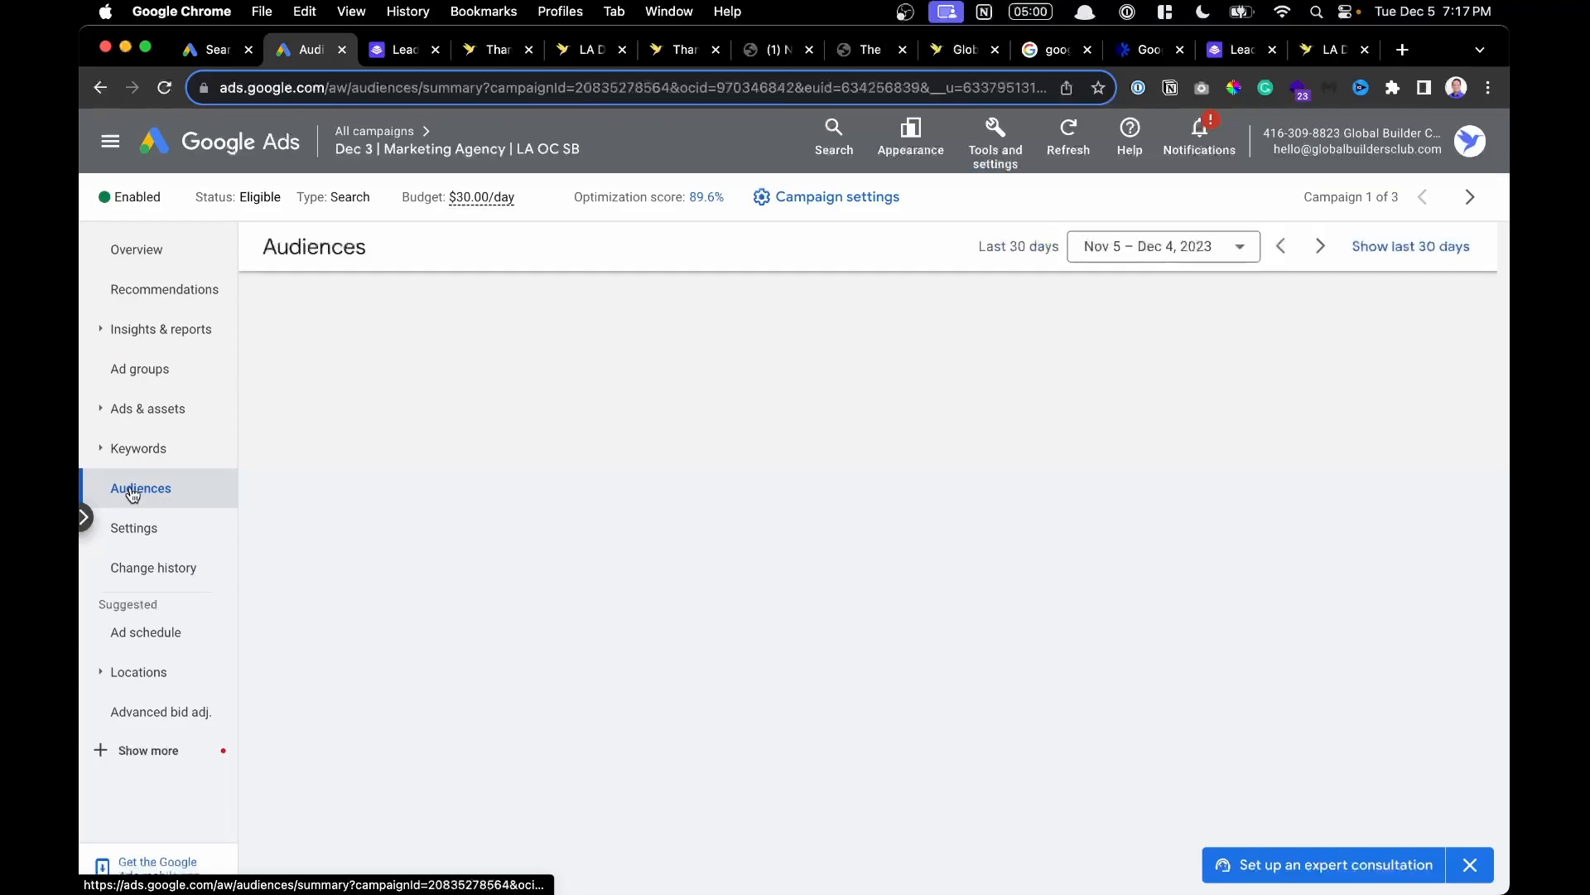
{"action": "scroll", "coordinate": [502, 465], "scroll_direction": "down", "scroll_amount": 2}
{"action": "scroll", "coordinate": [502, 459], "scroll_direction": "up", "scroll_amount": 1}
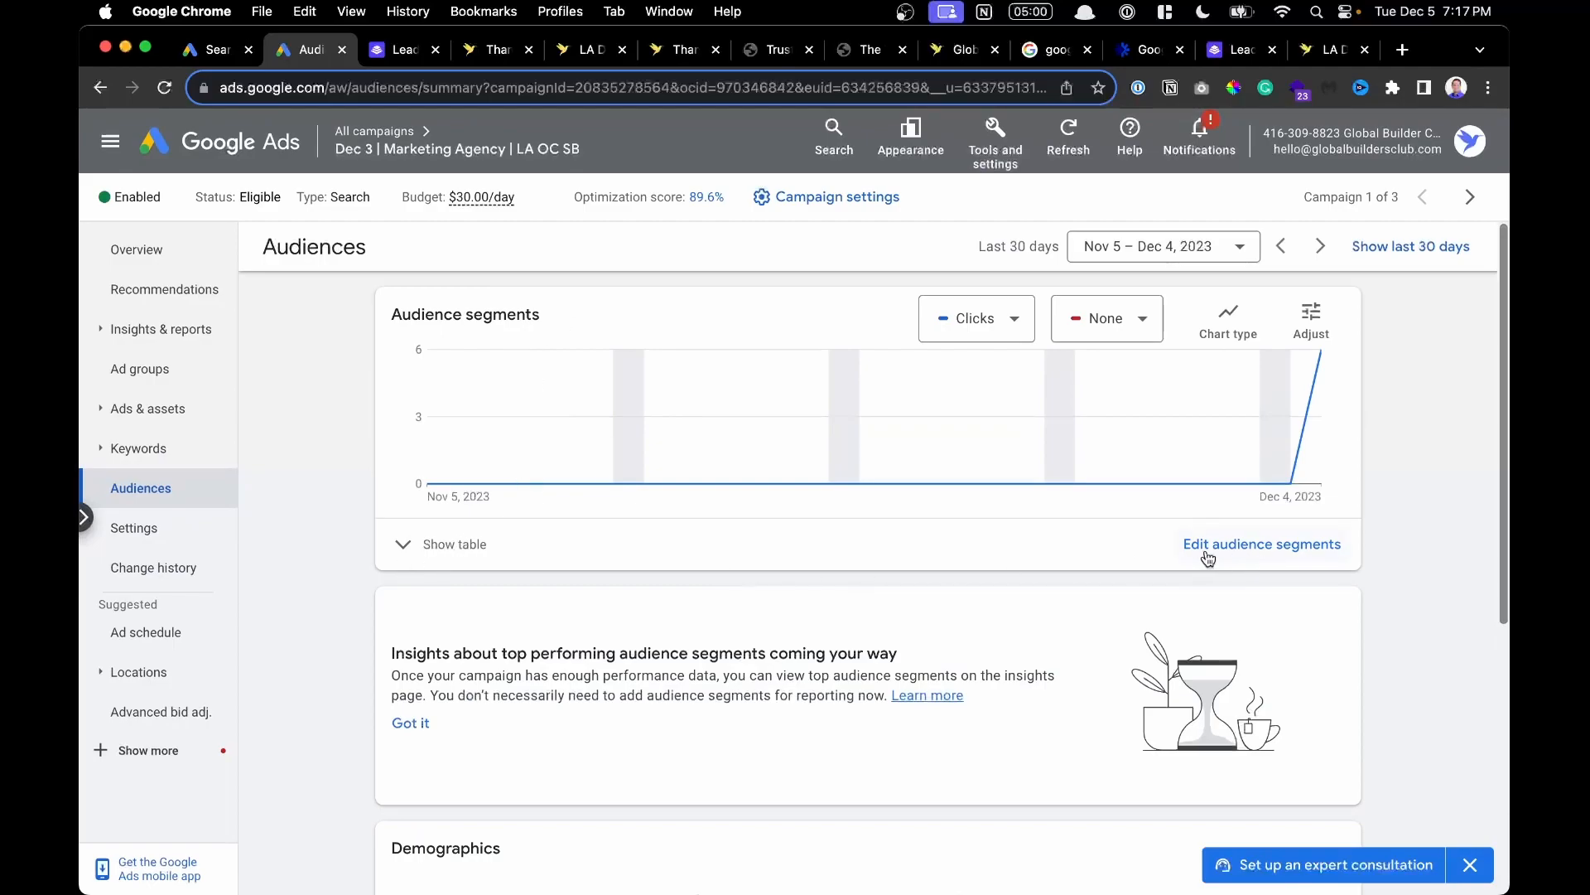
{"action": "left_click", "coordinate": [1265, 545]}
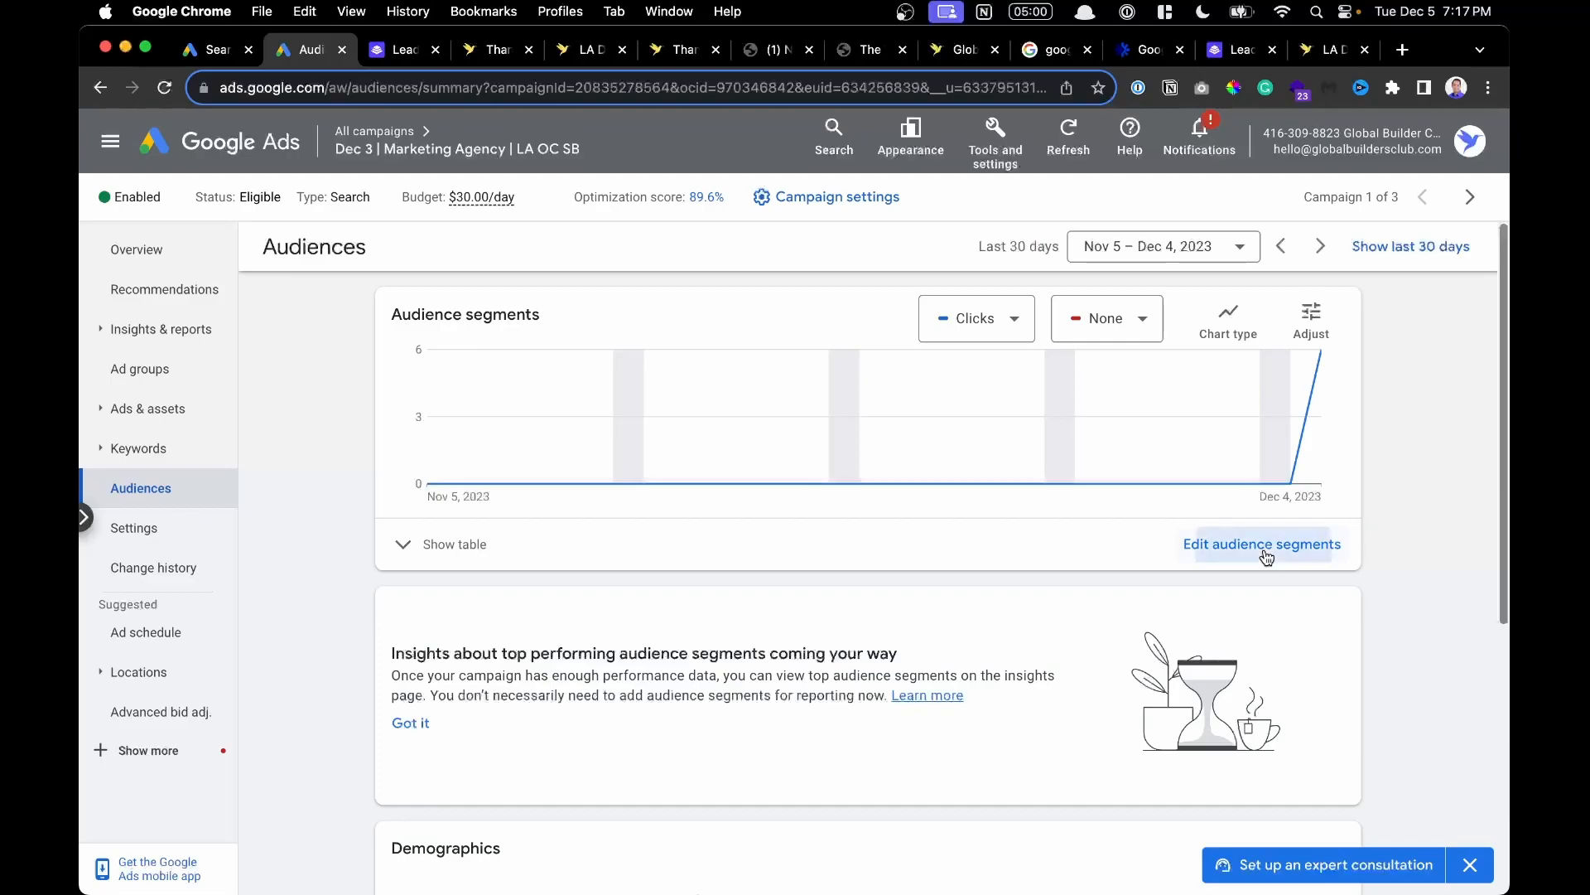
{"action": "left_click", "coordinate": [1226, 600]}
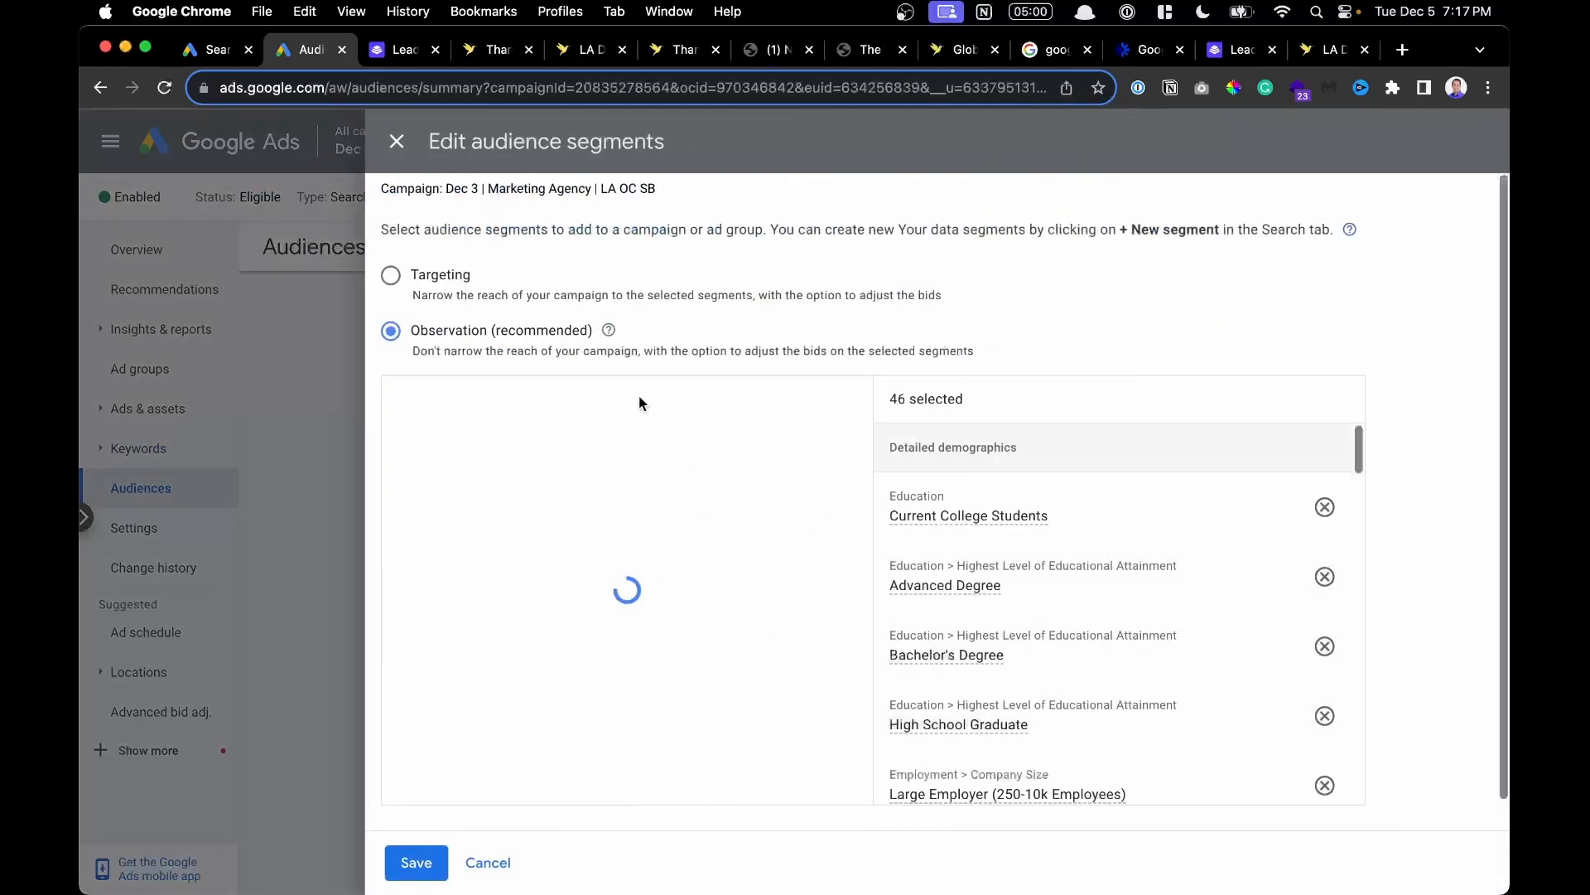
Review the suggested and already selected audience segments under Observation, and close the editor without saving.
{"action": "scroll", "coordinate": [551, 563], "scroll_direction": "down", "scroll_amount": 3}
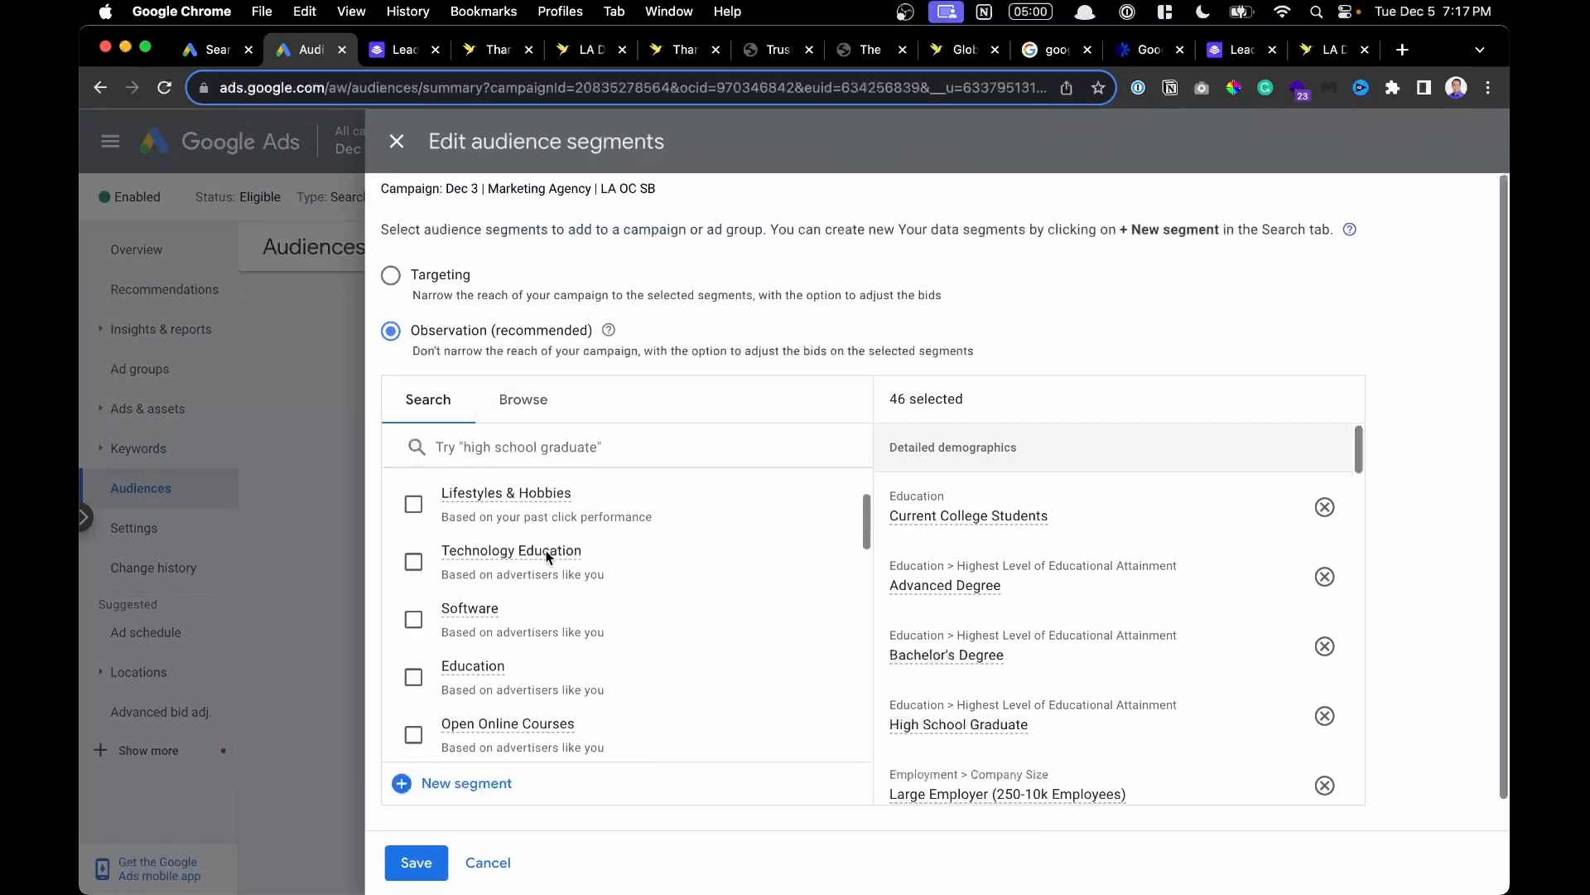
{"action": "scroll", "coordinate": [563, 591], "scroll_direction": "down", "scroll_amount": 1}
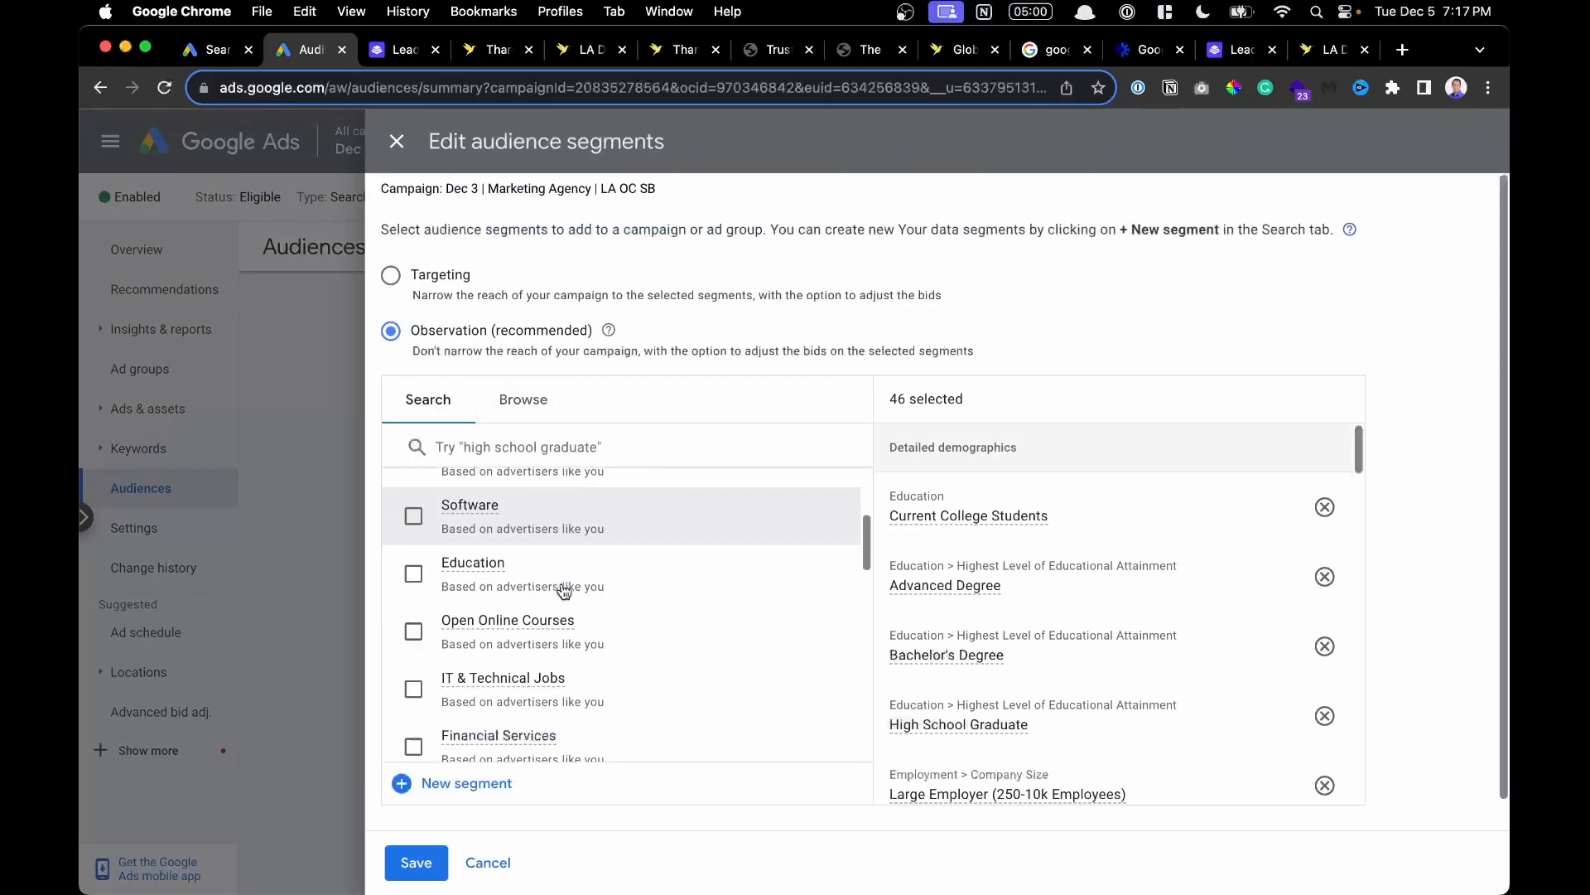
{"action": "scroll", "coordinate": [560, 593], "scroll_direction": "up", "scroll_amount": 3}
{"action": "scroll", "coordinate": [1002, 604], "scroll_direction": "down", "scroll_amount": 1}
{"action": "scroll", "coordinate": [1002, 604], "scroll_direction": "down", "scroll_amount": 3}
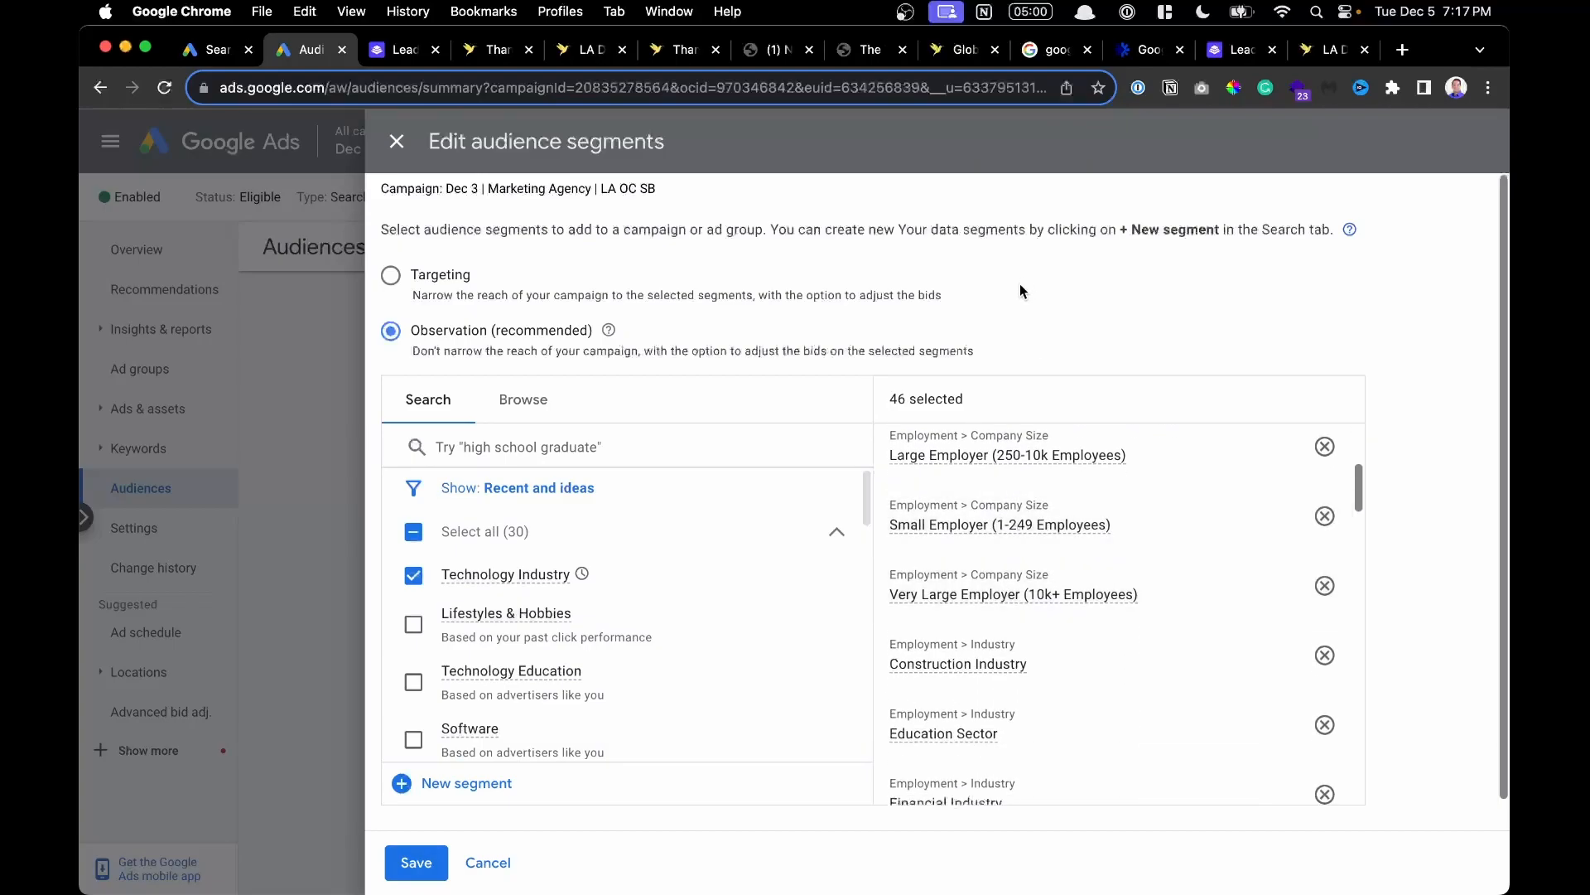
{"action": "left_click", "coordinate": [502, 860]}
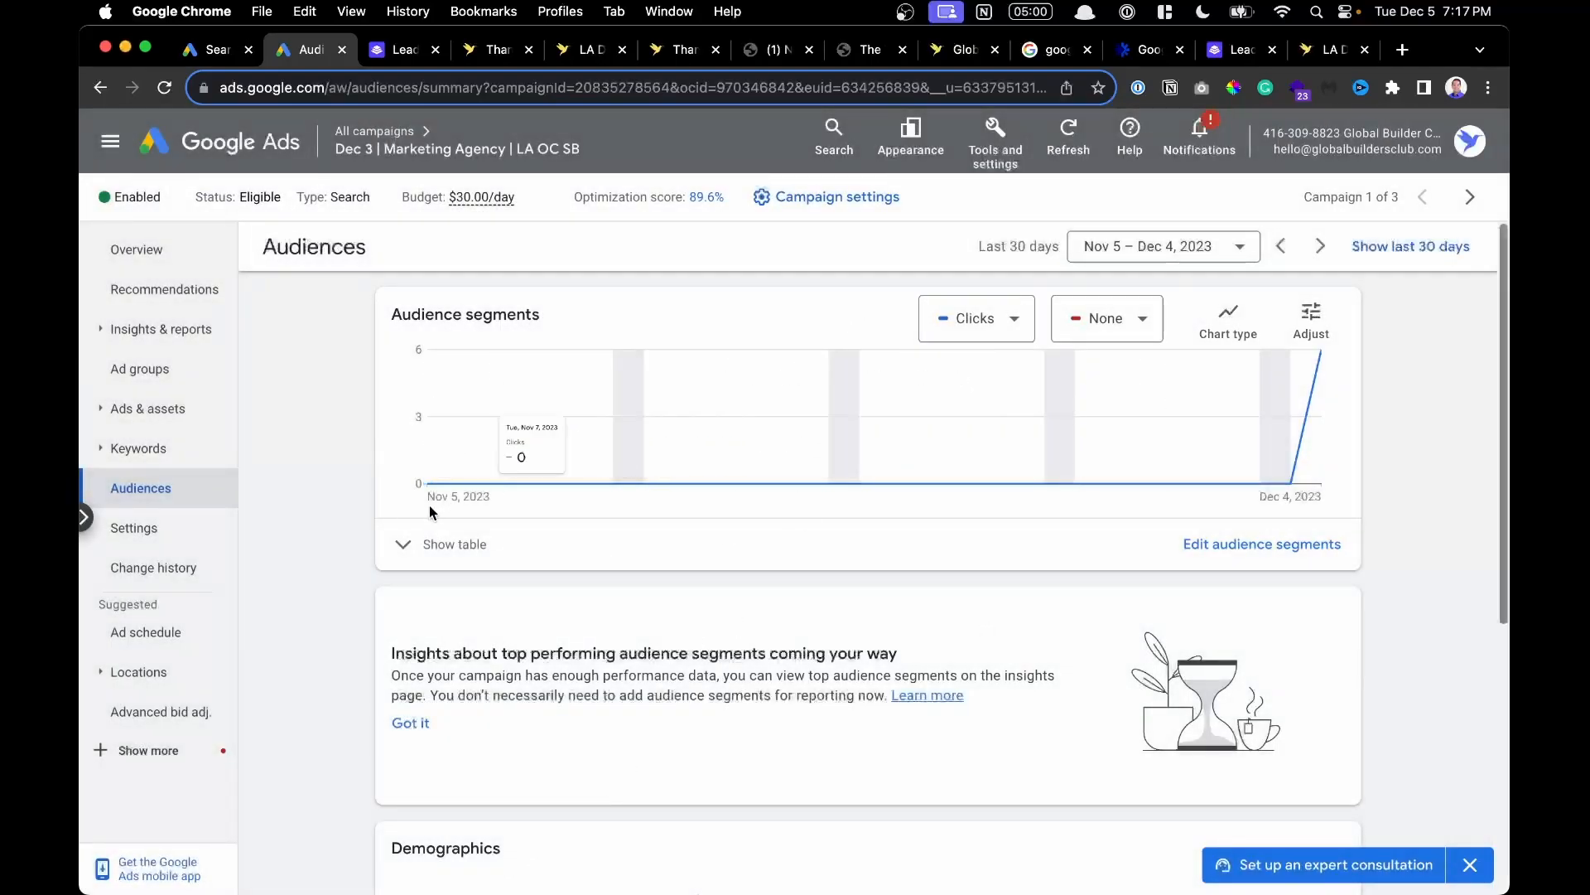
Expand the audience segments table and widen its Audience segment column so the full segment names fit.
{"action": "left_click", "coordinate": [408, 549]}
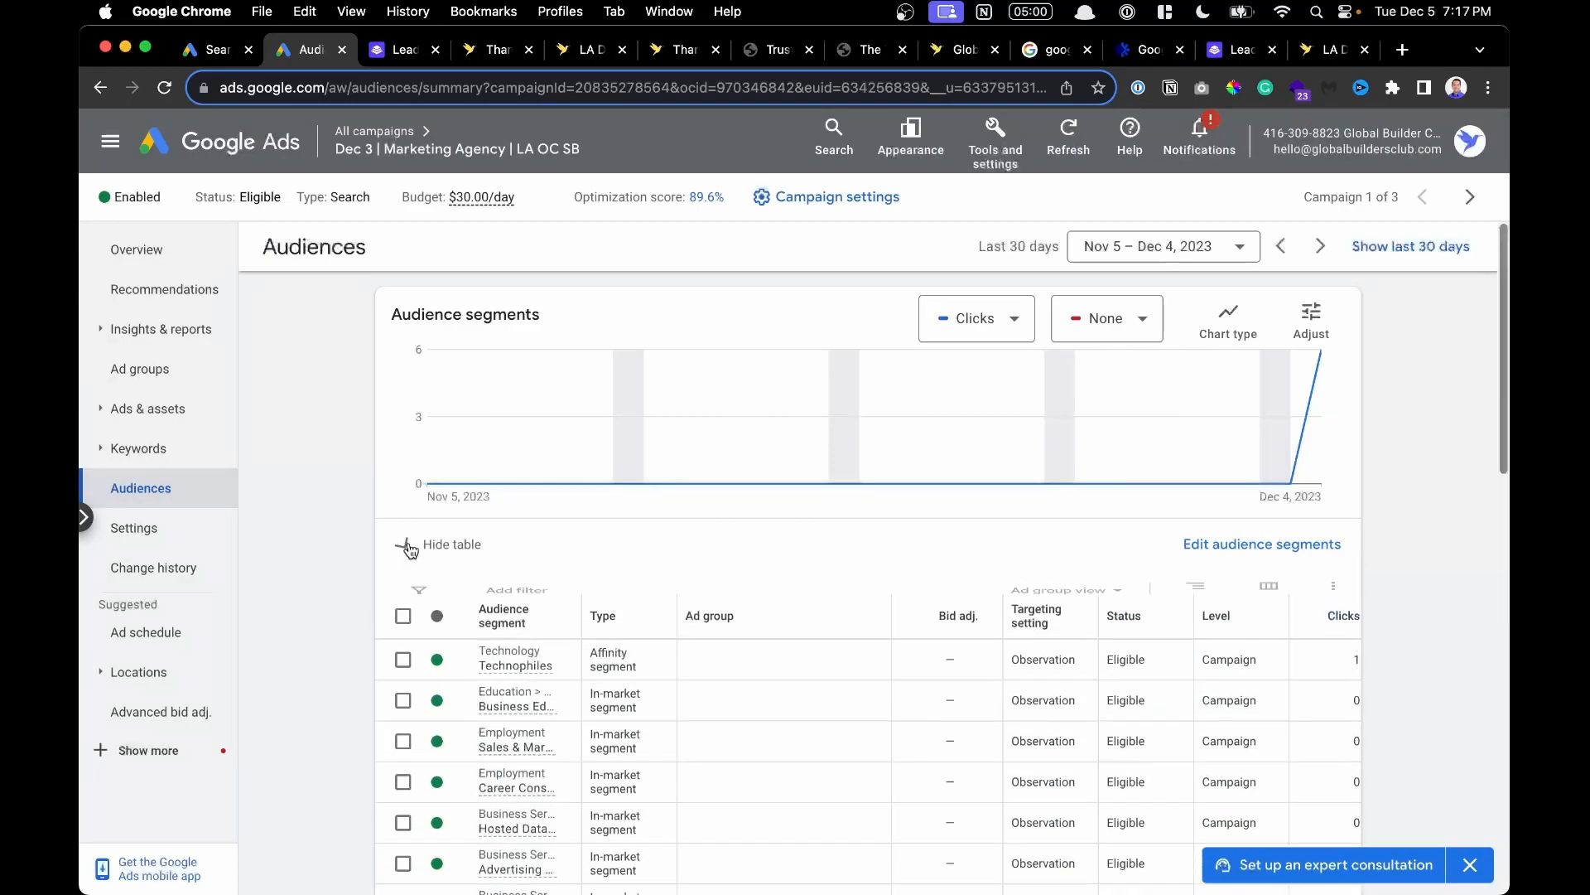
{"action": "scroll", "coordinate": [611, 563], "scroll_direction": "down", "scroll_amount": 3}
{"action": "scroll", "coordinate": [611, 562], "scroll_direction": "up", "scroll_amount": 5}
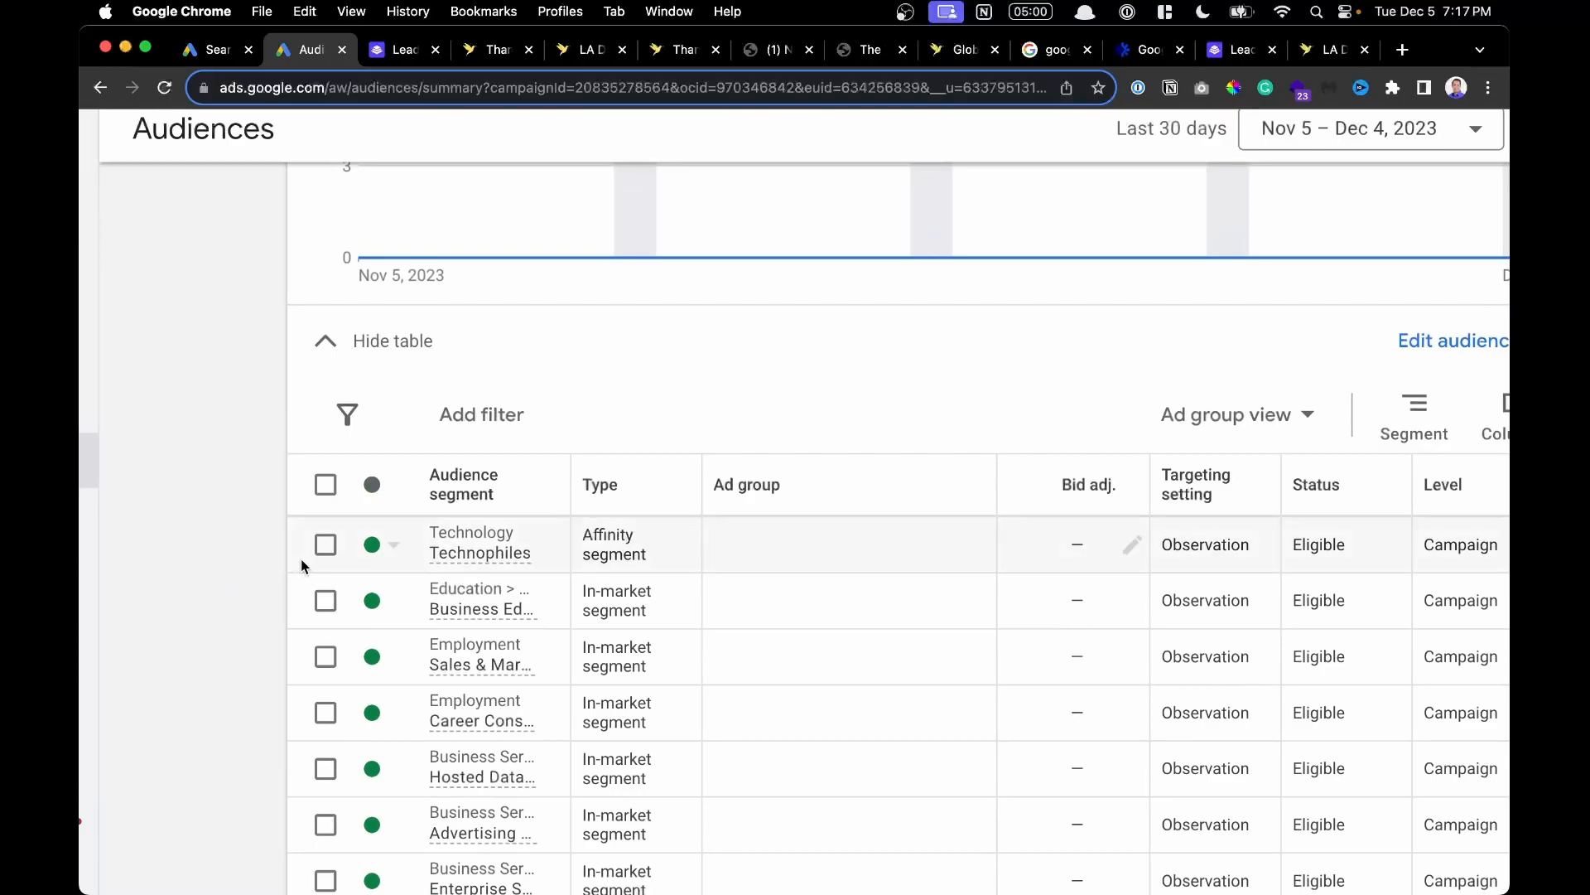
{"action": "mouse_move", "coordinate": [480, 548]}
{"action": "scroll", "coordinate": [480, 549], "scroll_direction": "down", "scroll_amount": 1}
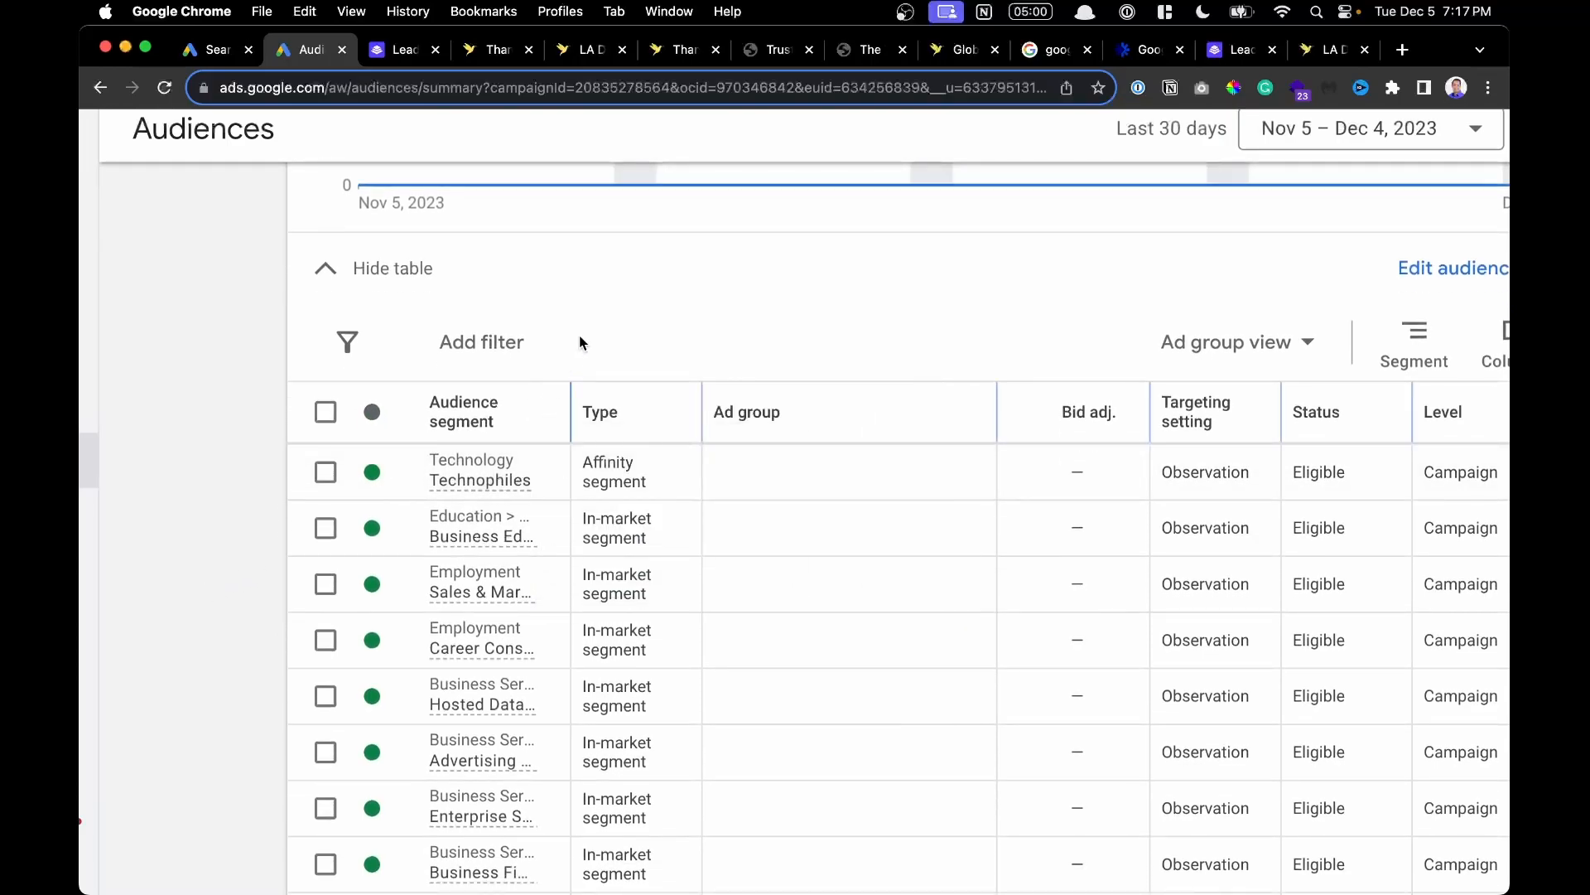
{"action": "left_click_drag", "start_coordinate": [572, 402], "coordinate": [697, 413]}
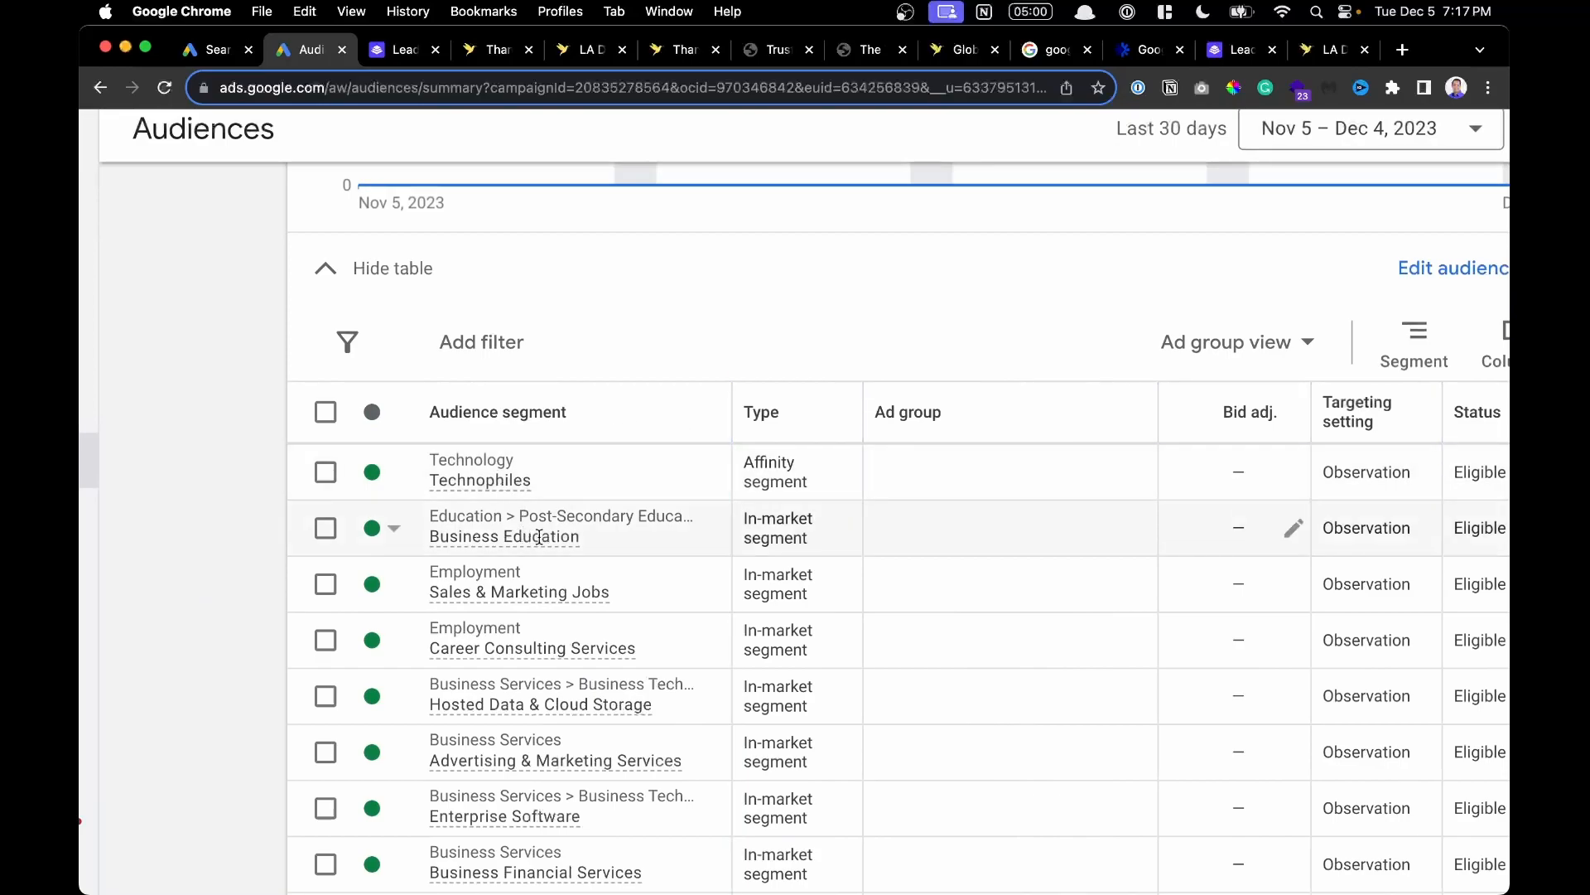
Compare the audience segments by clicks, impressions, CTR, average CPC and cost, and collapse the table.
{"action": "mouse_move", "coordinate": [579, 592]}
{"action": "scroll", "coordinate": [681, 534], "scroll_direction": "right", "scroll_amount": 5}
{"action": "scroll", "coordinate": [682, 540], "scroll_direction": "right", "scroll_amount": 3}
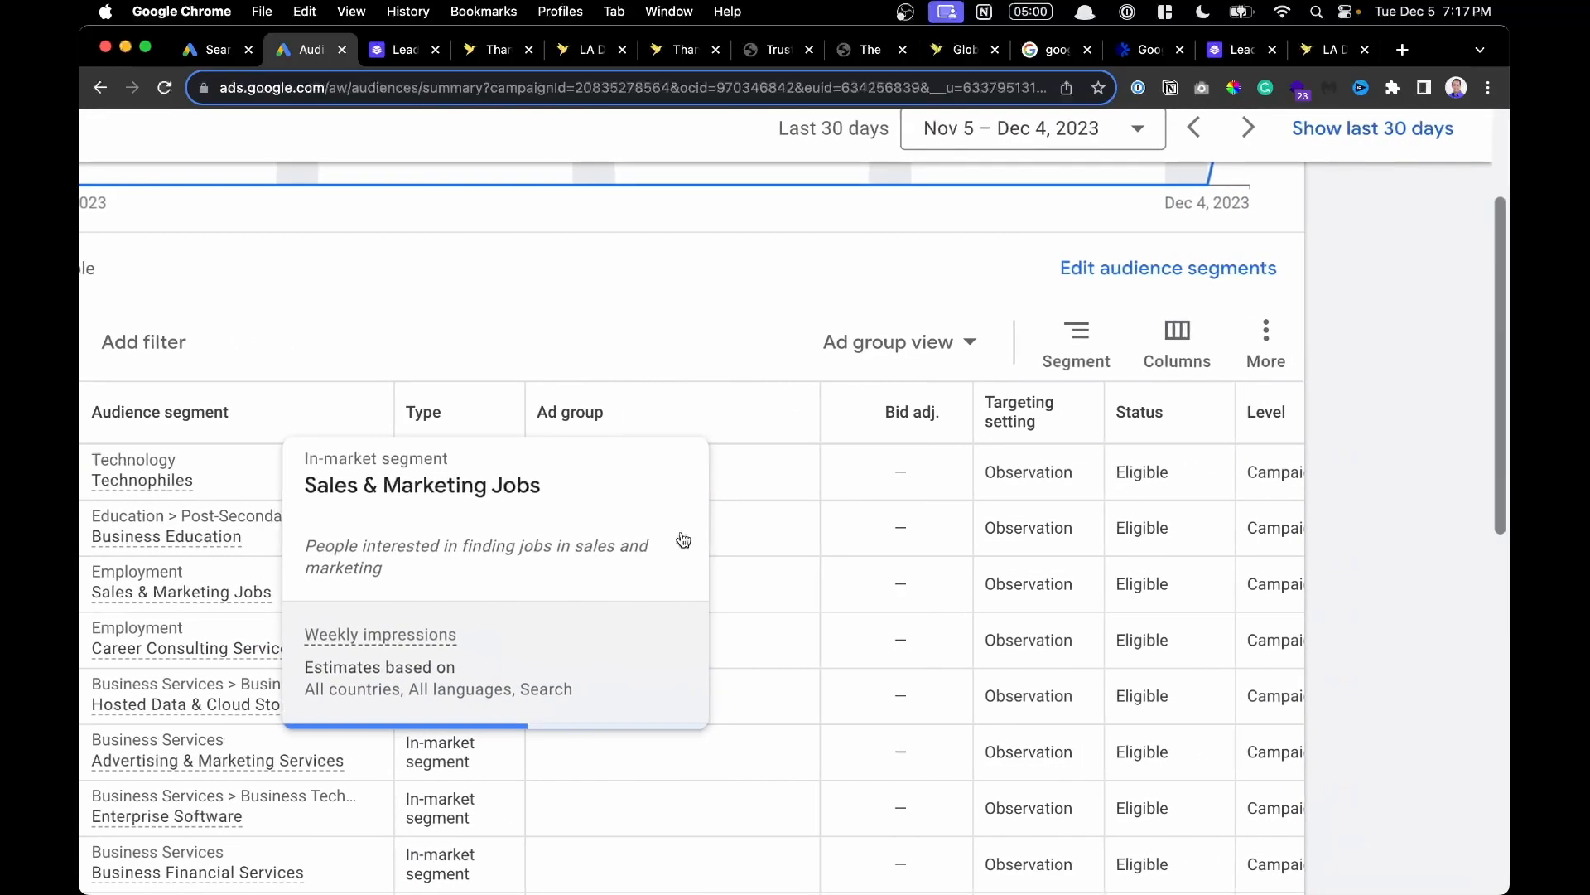
{"action": "scroll", "coordinate": [901, 545], "scroll_direction": "right", "scroll_amount": 10}
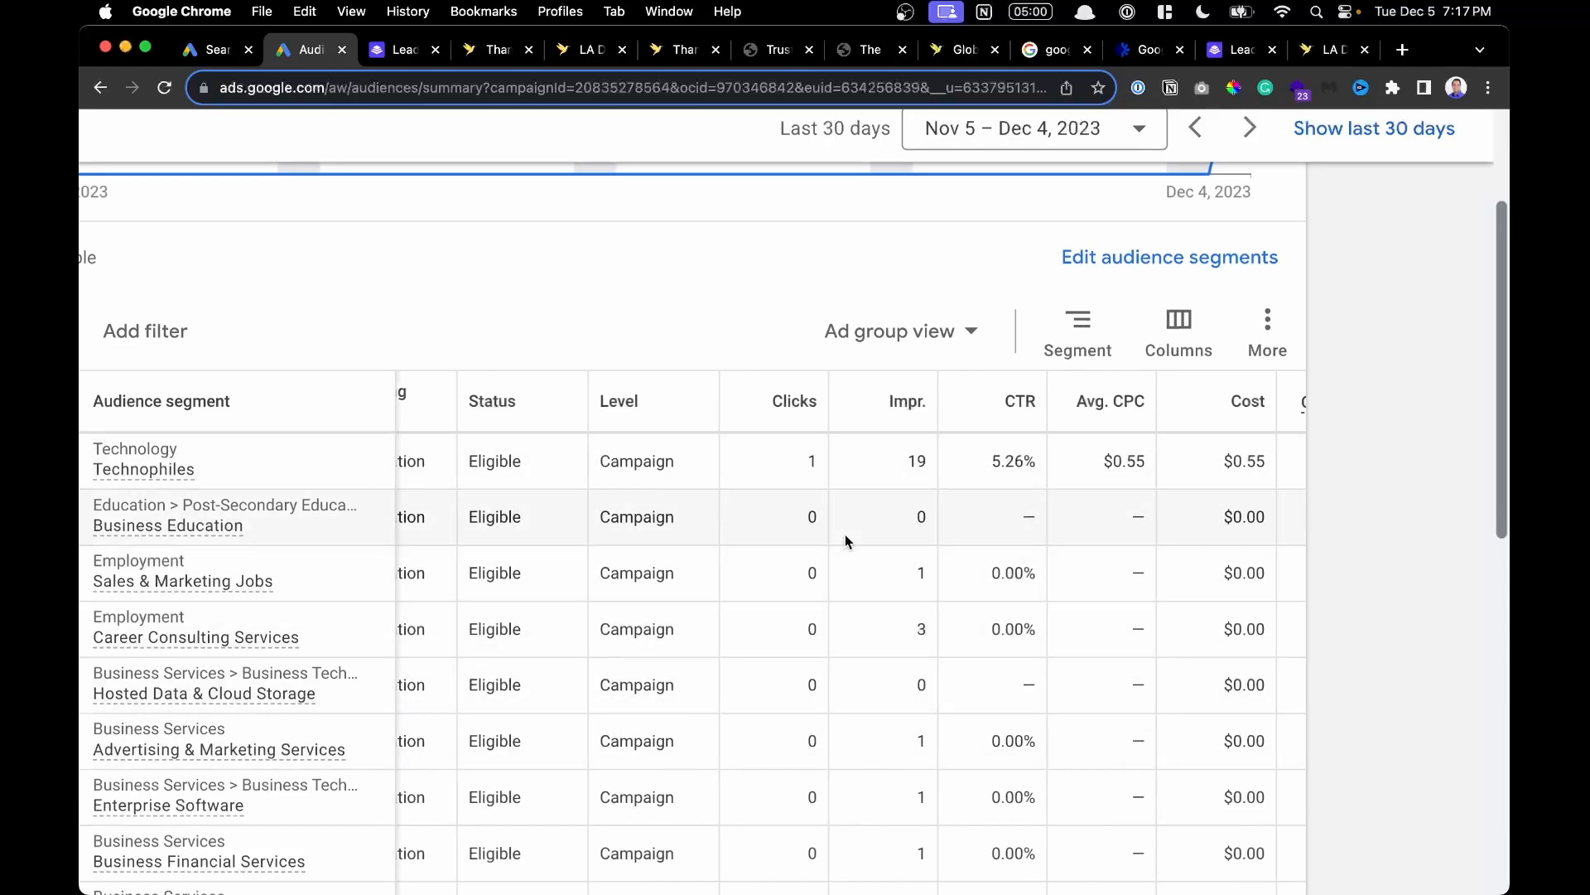
{"action": "scroll", "coordinate": [845, 535], "scroll_direction": "left", "scroll_amount": 6}
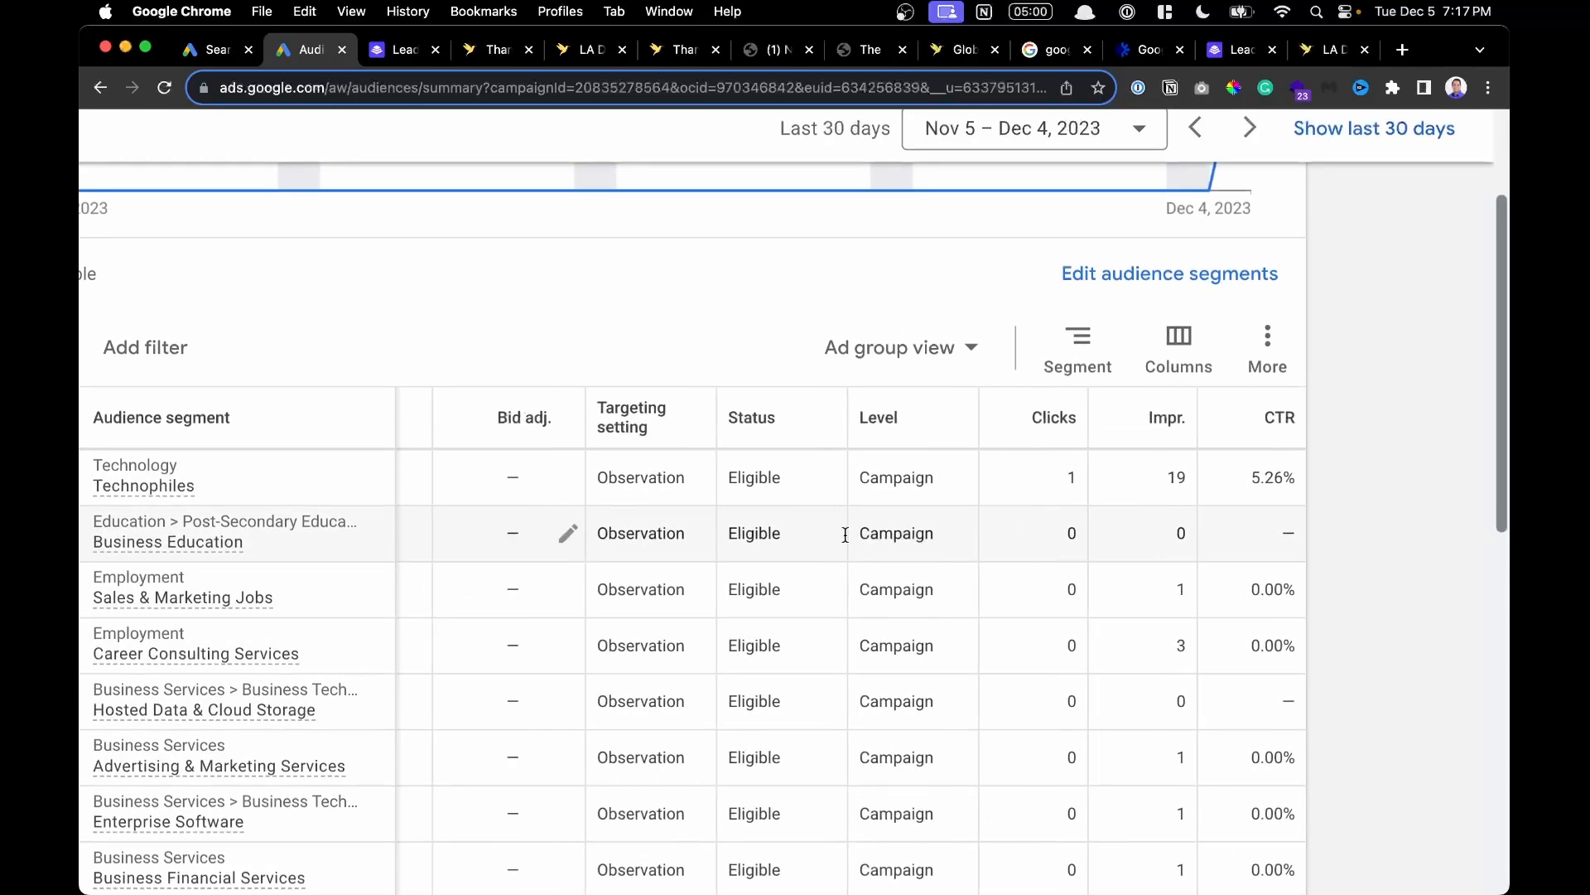
{"action": "key", "text": "super+minus"}
{"action": "key", "text": "super+minus"}
{"action": "key", "text": "super+minus"}
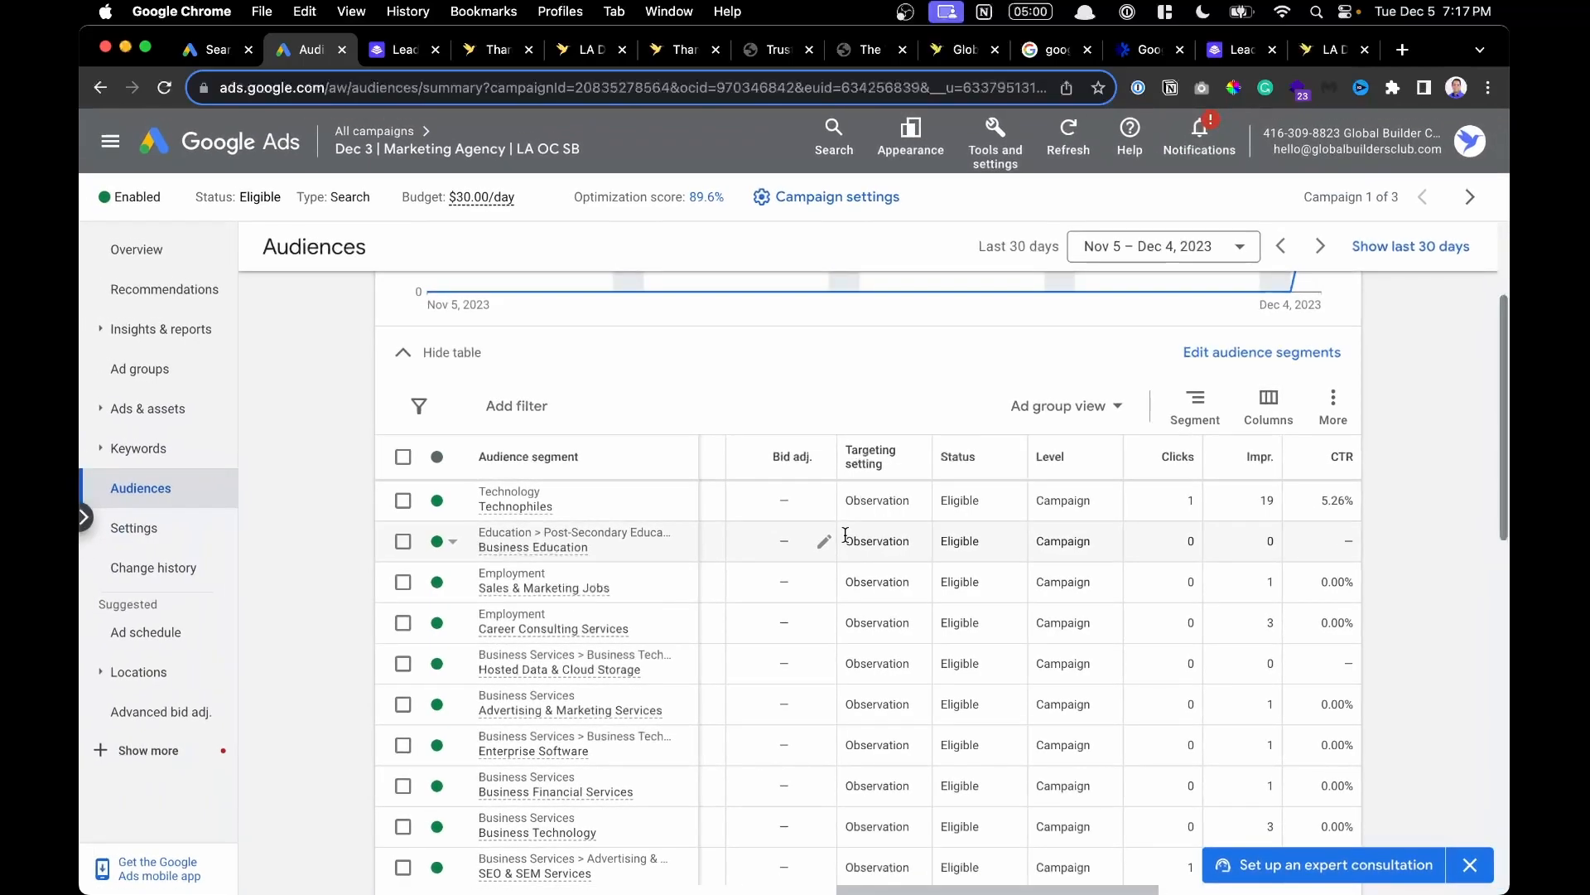
{"action": "left_click", "coordinate": [406, 351]}
Edit the demographics of Ad group 1 - [marketing agencies], excluding Female and Male and including both genders again.
{"action": "scroll", "coordinate": [464, 431], "scroll_direction": "down", "scroll_amount": 5}
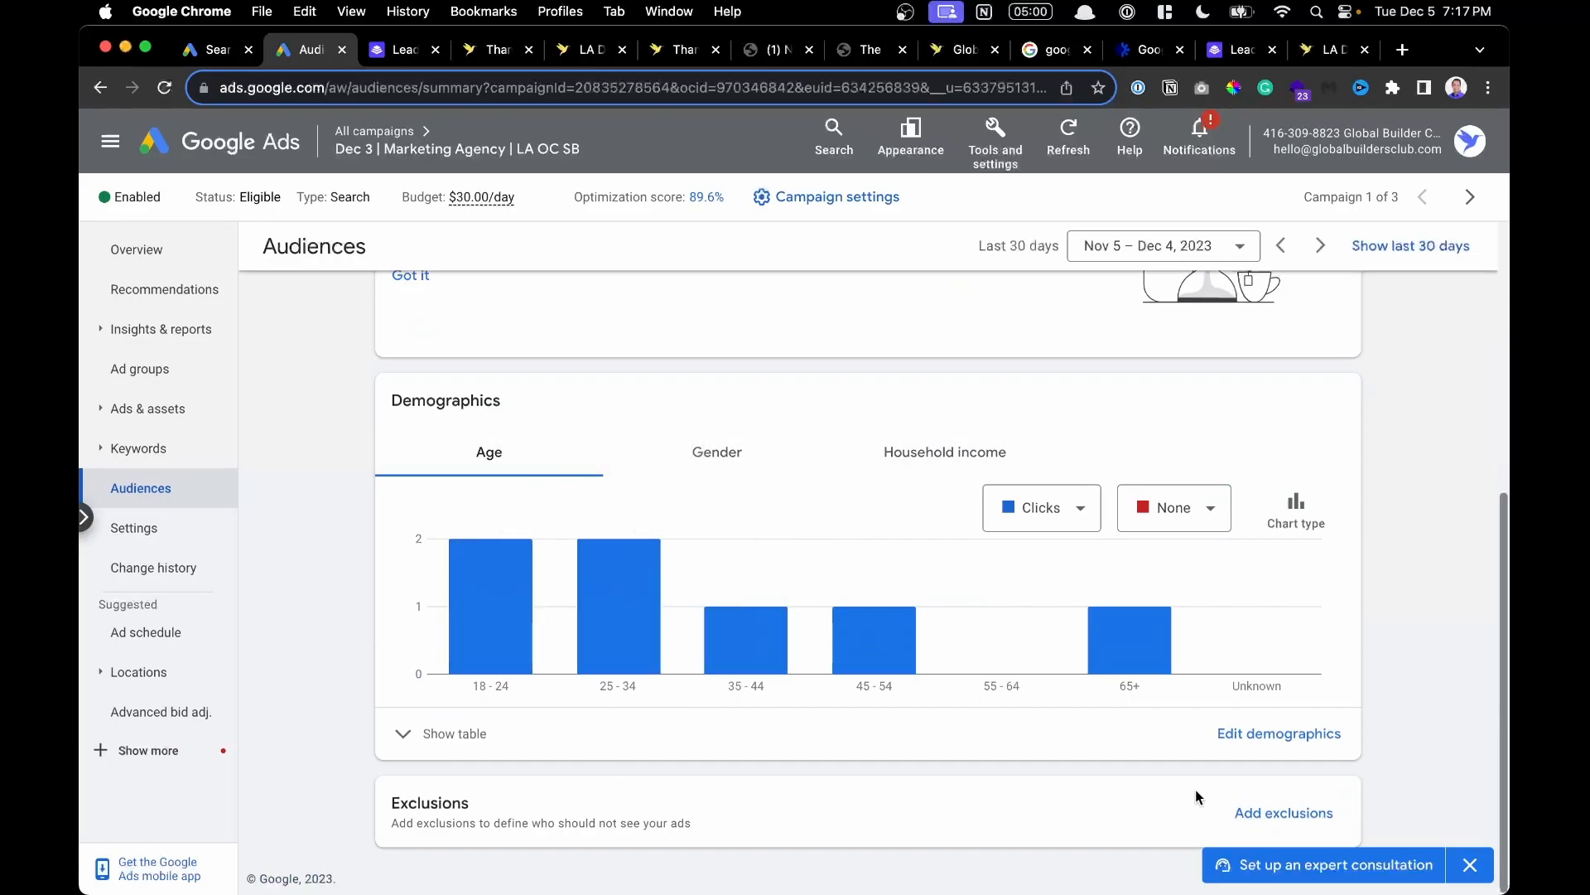
{"action": "left_click", "coordinate": [1277, 736]}
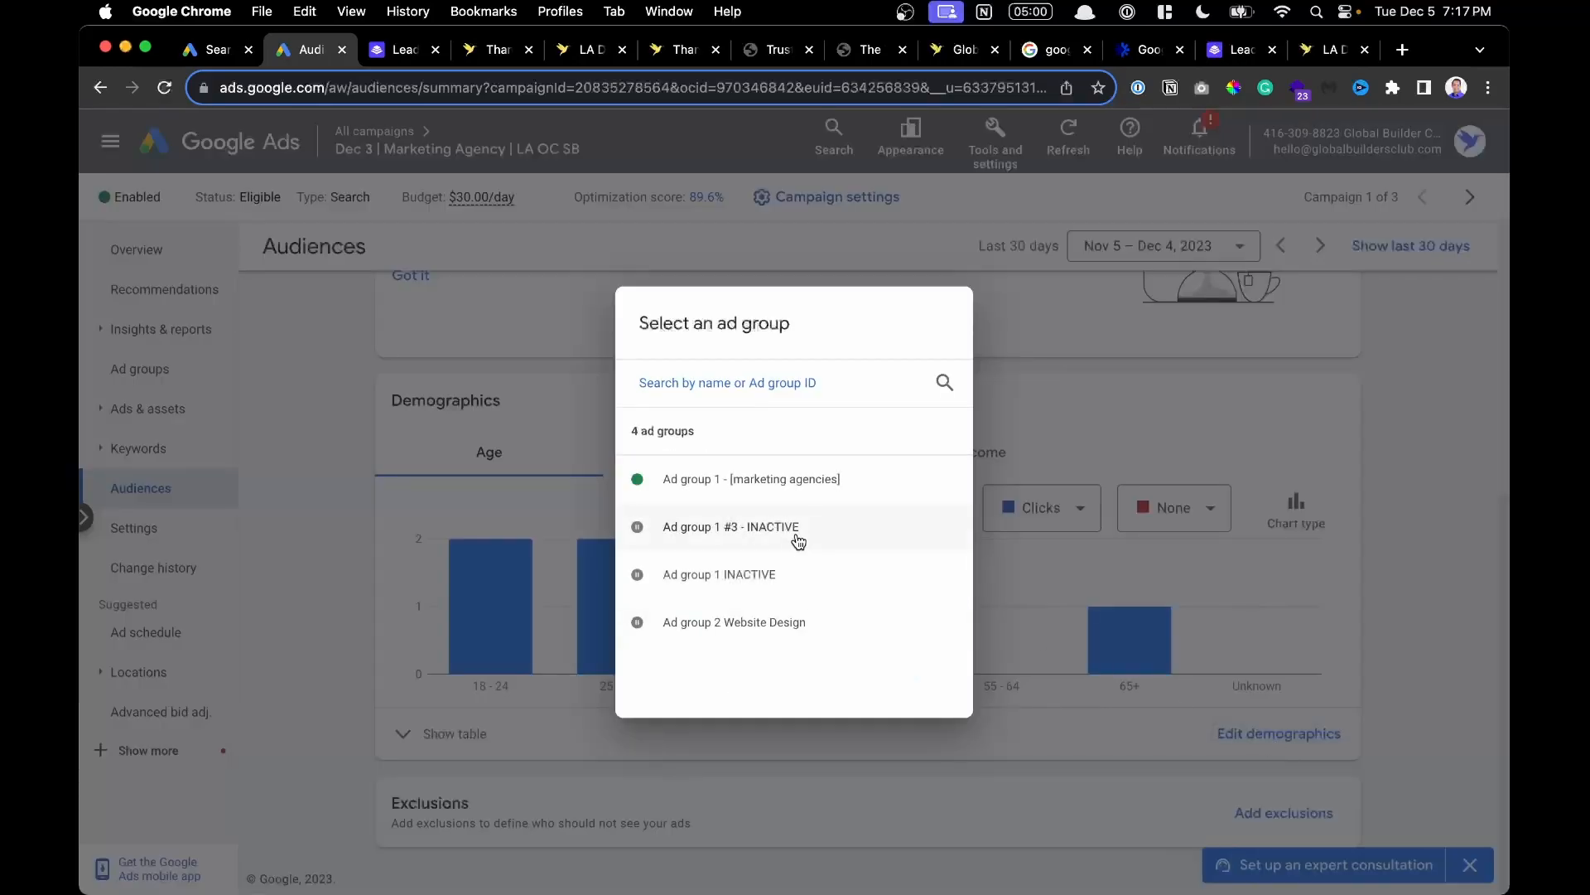
{"action": "left_click", "coordinate": [779, 480]}
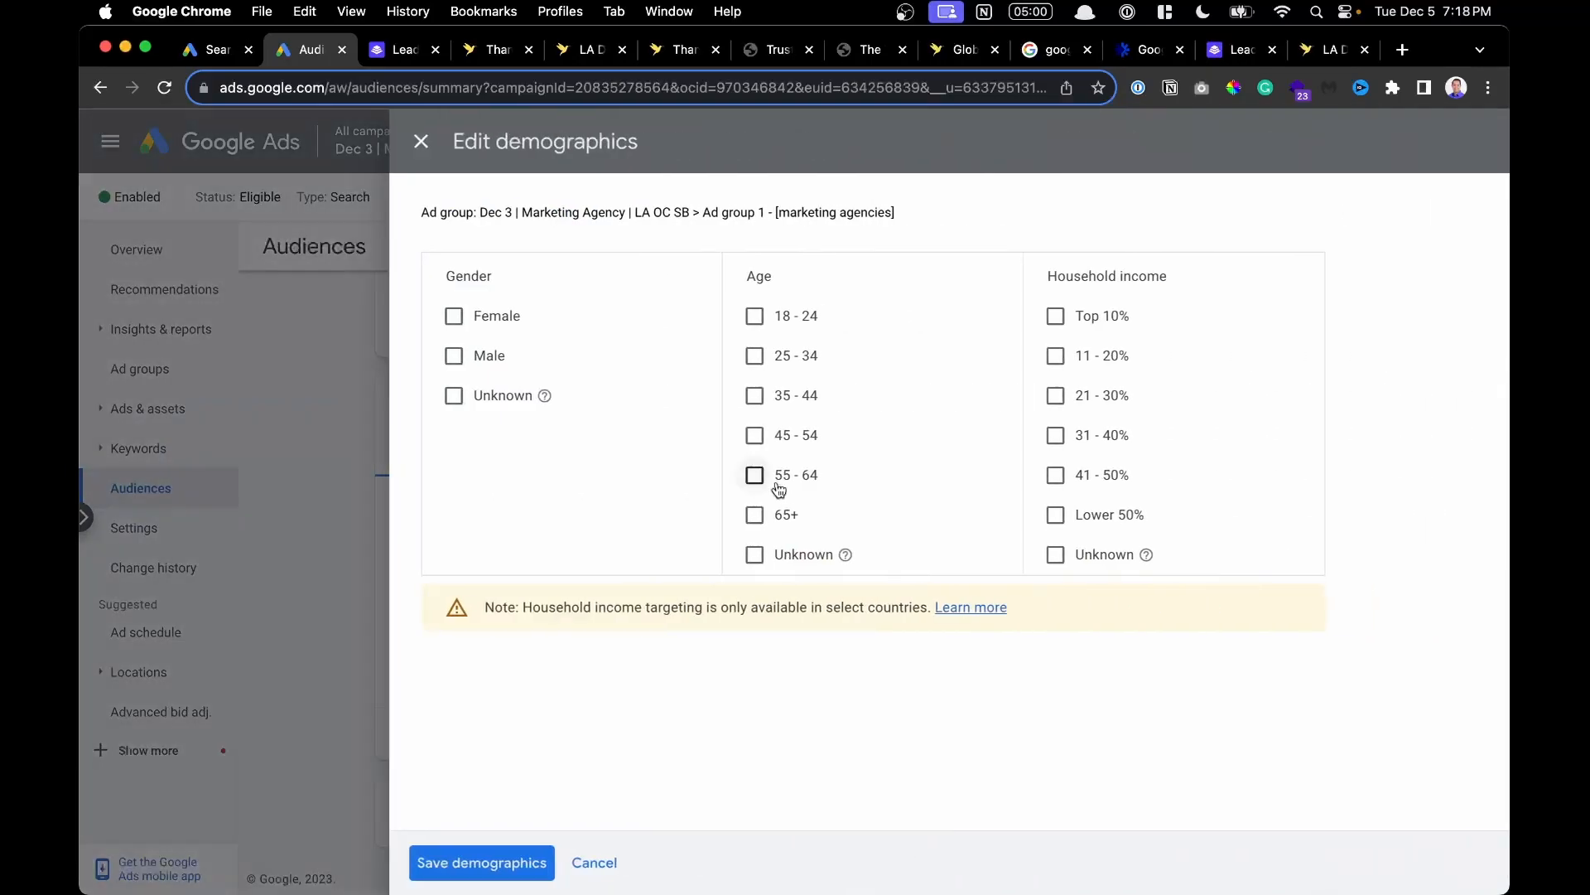
{"action": "left_click", "coordinate": [477, 328]}
{"action": "left_click", "coordinate": [472, 356]}
{"action": "left_click", "coordinate": [472, 316]}
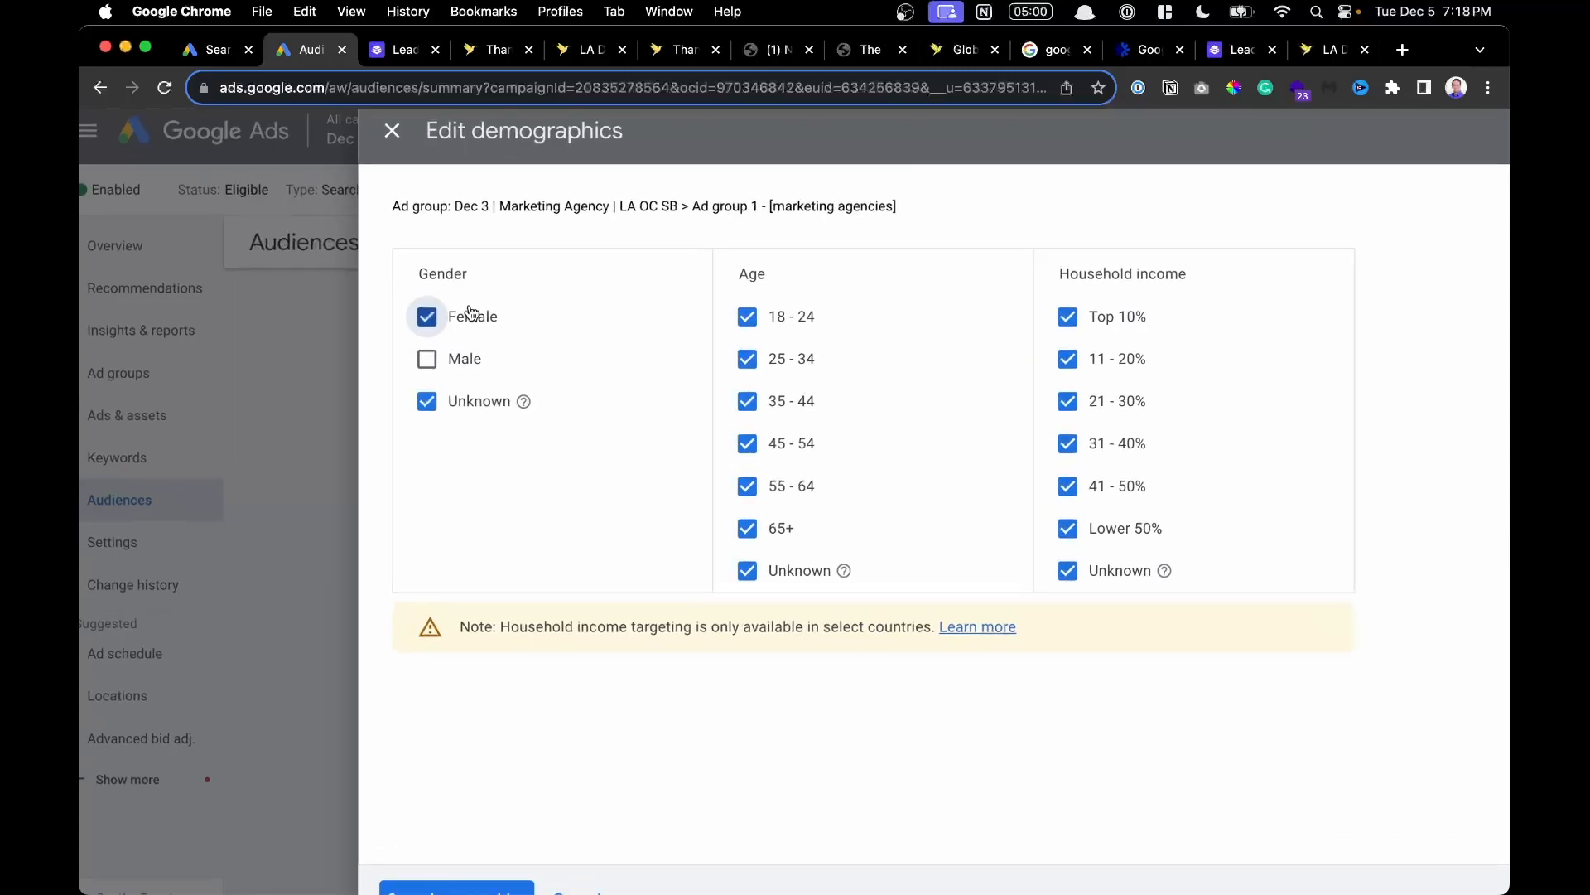
{"action": "left_click", "coordinate": [141, 343]}
Limit the age targeting to 25 - 34 and Unknown, excluding 18 - 24, 35 - 44, 45 - 54, 55 - 64 and 65+.
{"action": "left_click", "coordinate": [689, 270]}
{"action": "left_click", "coordinate": [677, 342]}
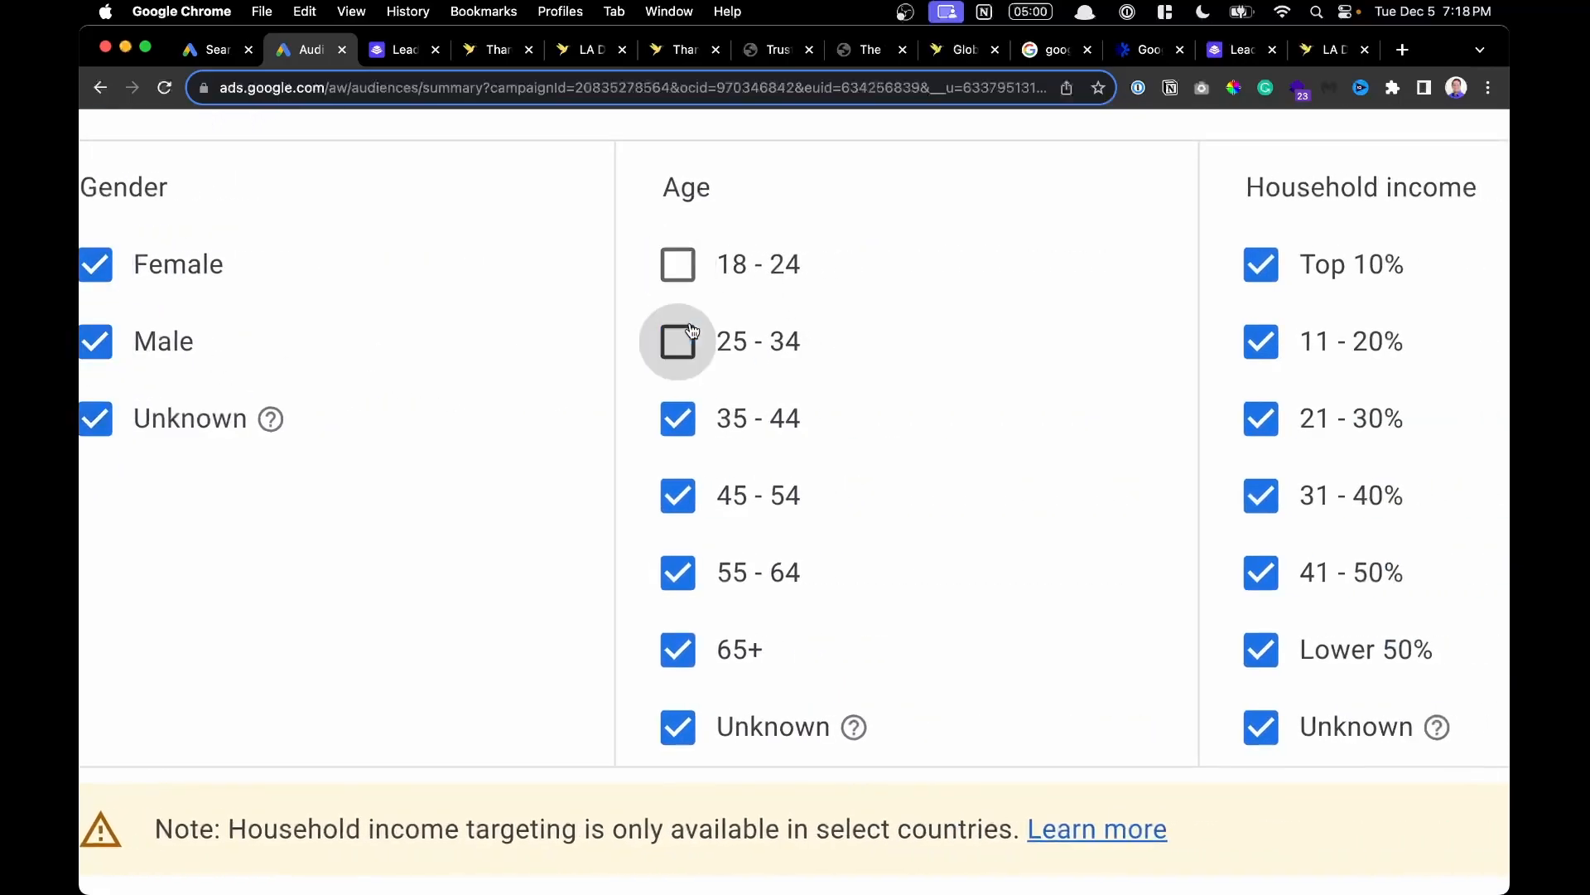
{"action": "left_click", "coordinate": [685, 423]}
{"action": "left_click", "coordinate": [684, 423]}
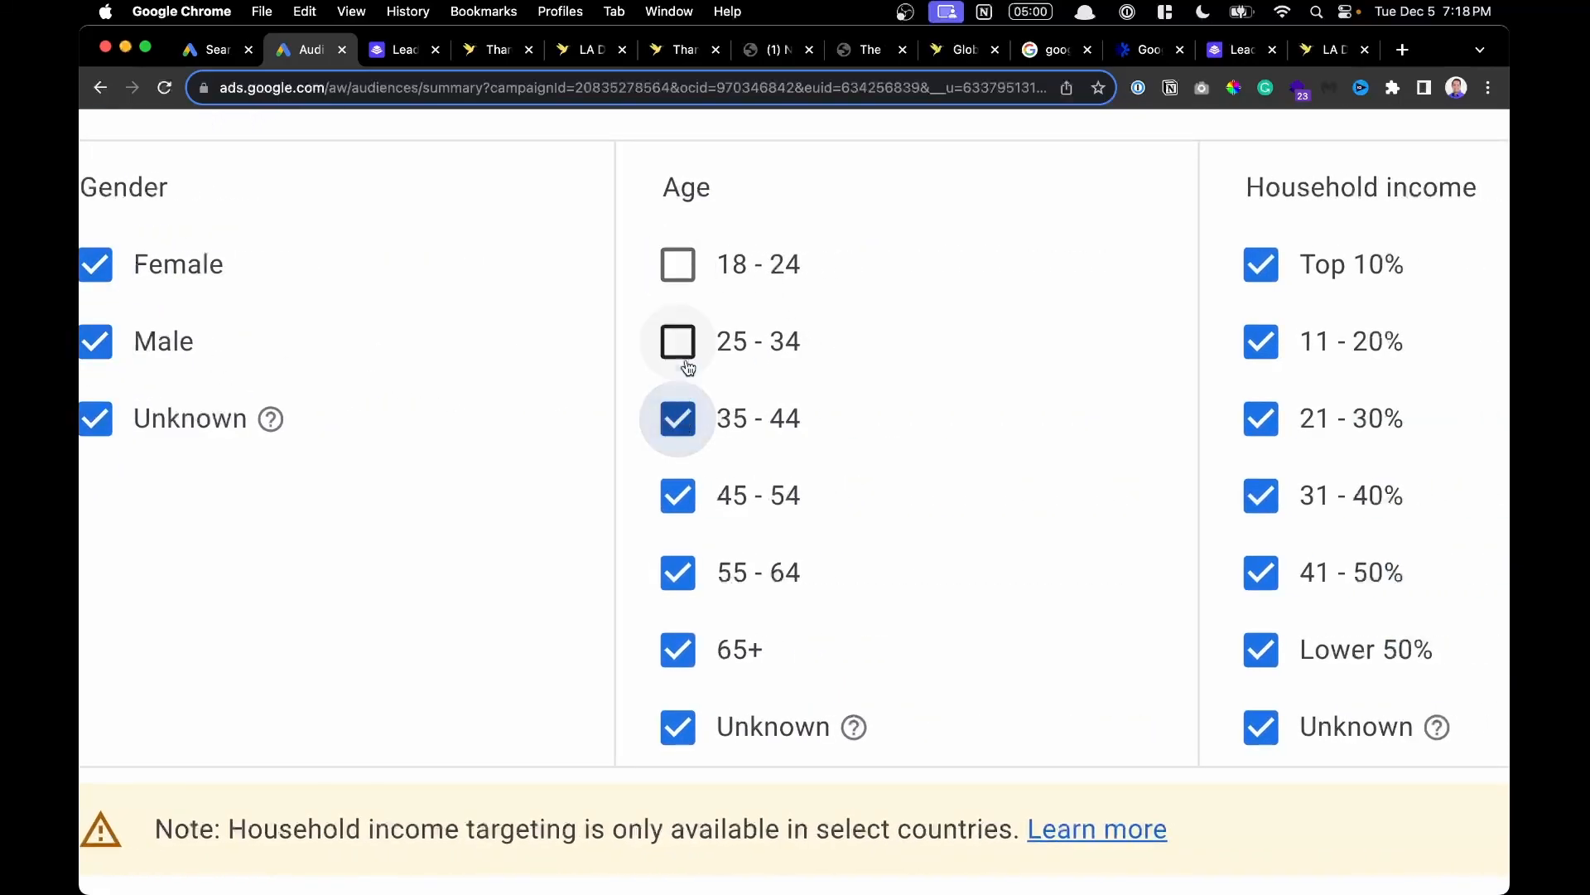
{"action": "left_click", "coordinate": [677, 342]}
{"action": "left_click", "coordinate": [681, 679]}
{"action": "left_click", "coordinate": [677, 572]}
{"action": "left_click", "coordinate": [679, 421]}
{"action": "left_click", "coordinate": [678, 495]}
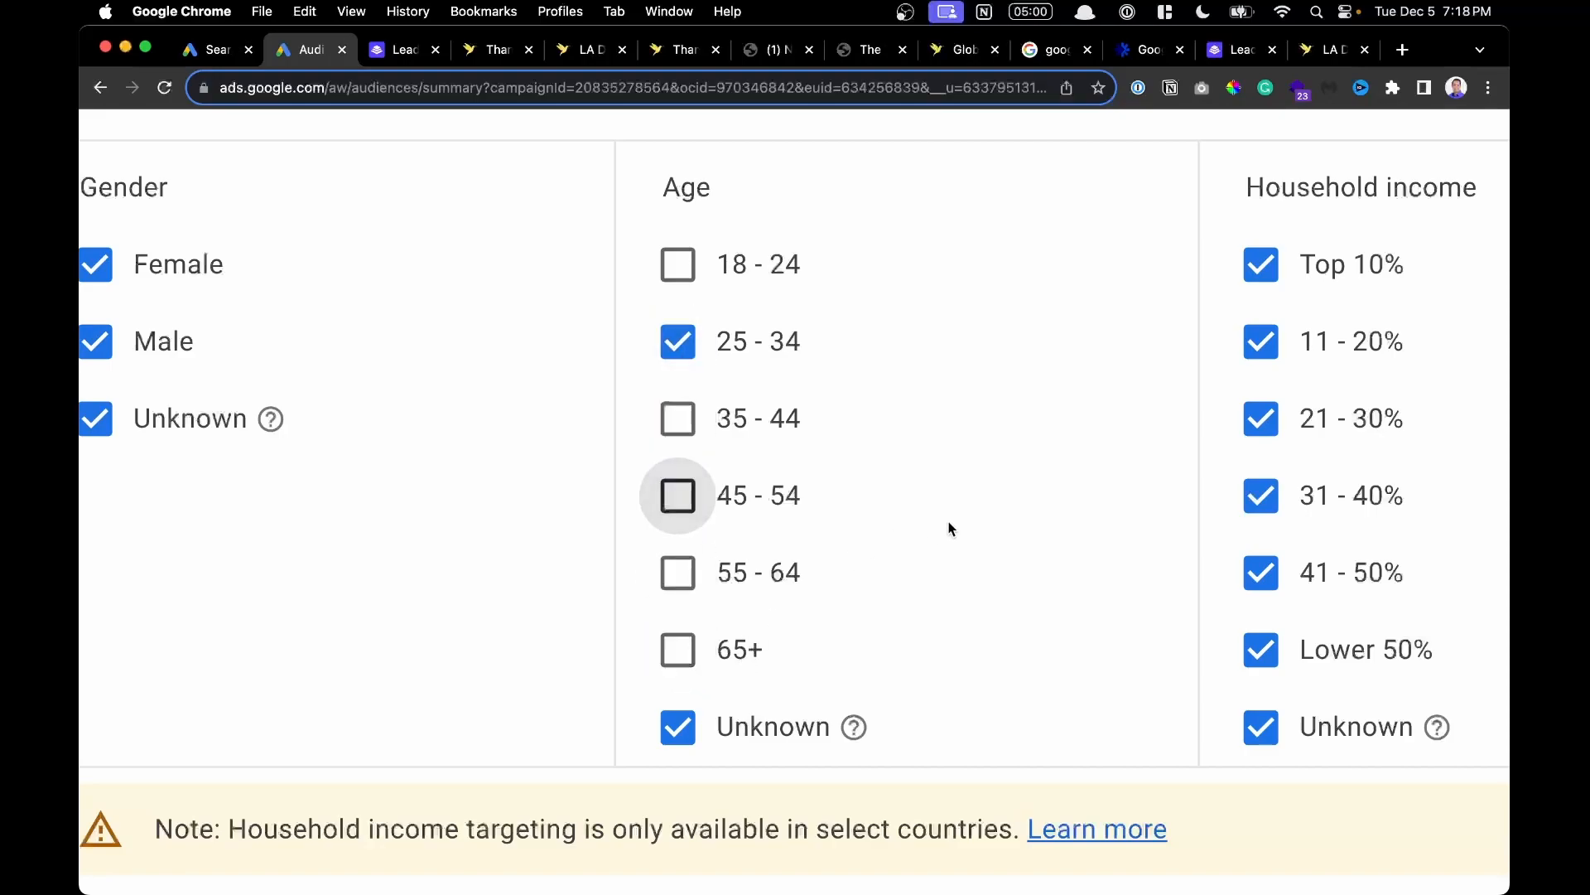
Include the 35 - 44, 45 - 54, 55 - 64 and 65+ age groups again, and discard the demographic changes.
{"action": "left_click", "coordinate": [768, 410]}
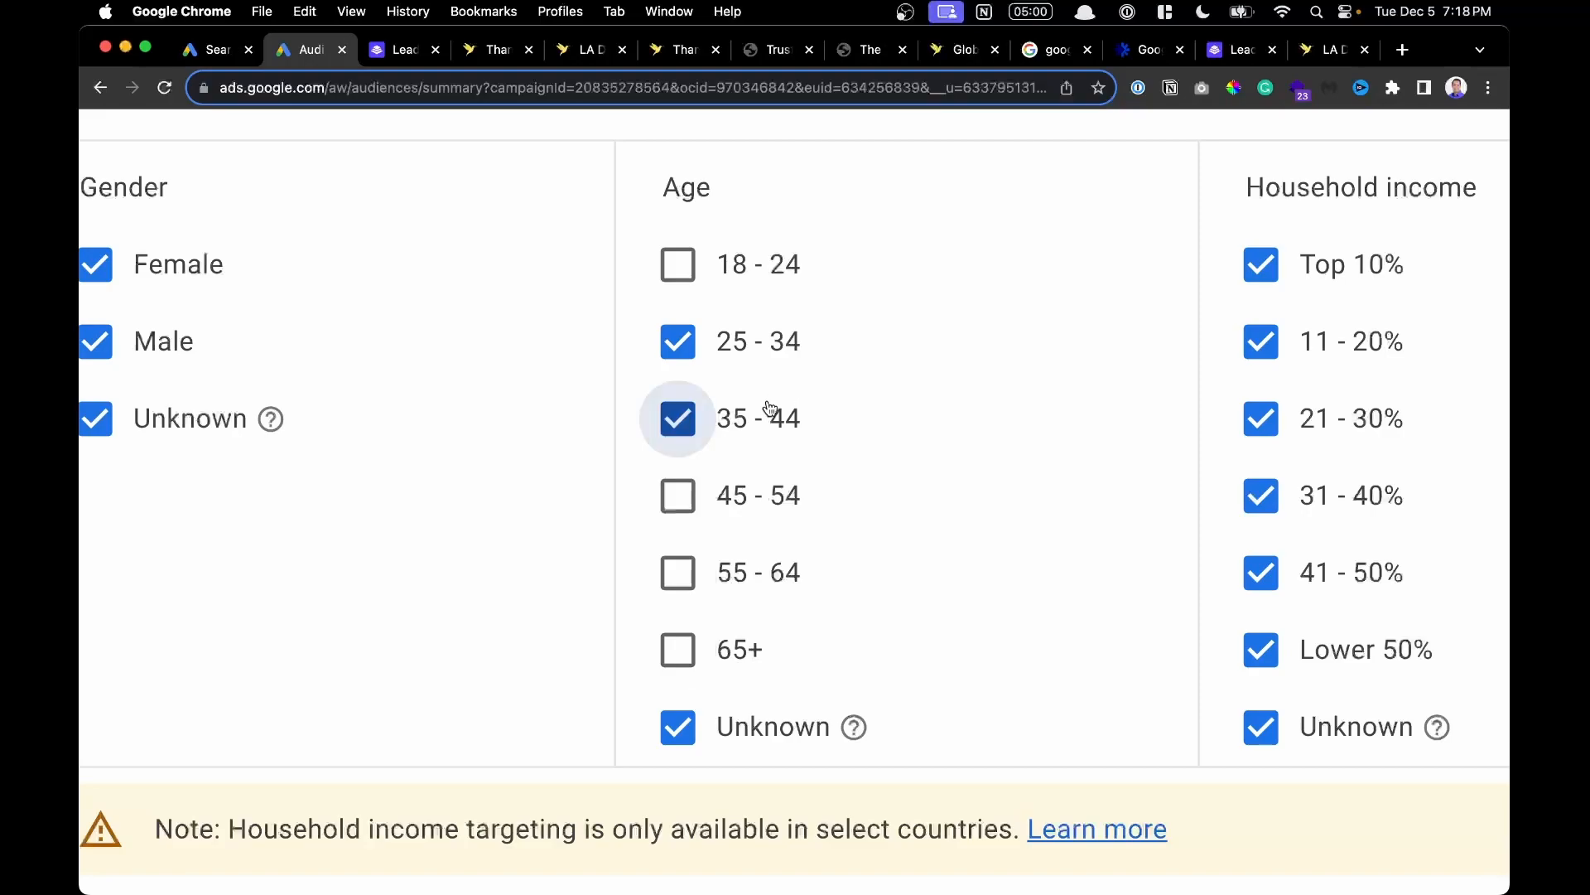
{"action": "left_click", "coordinate": [711, 506]}
{"action": "left_click", "coordinate": [696, 572]}
{"action": "left_click", "coordinate": [704, 650]}
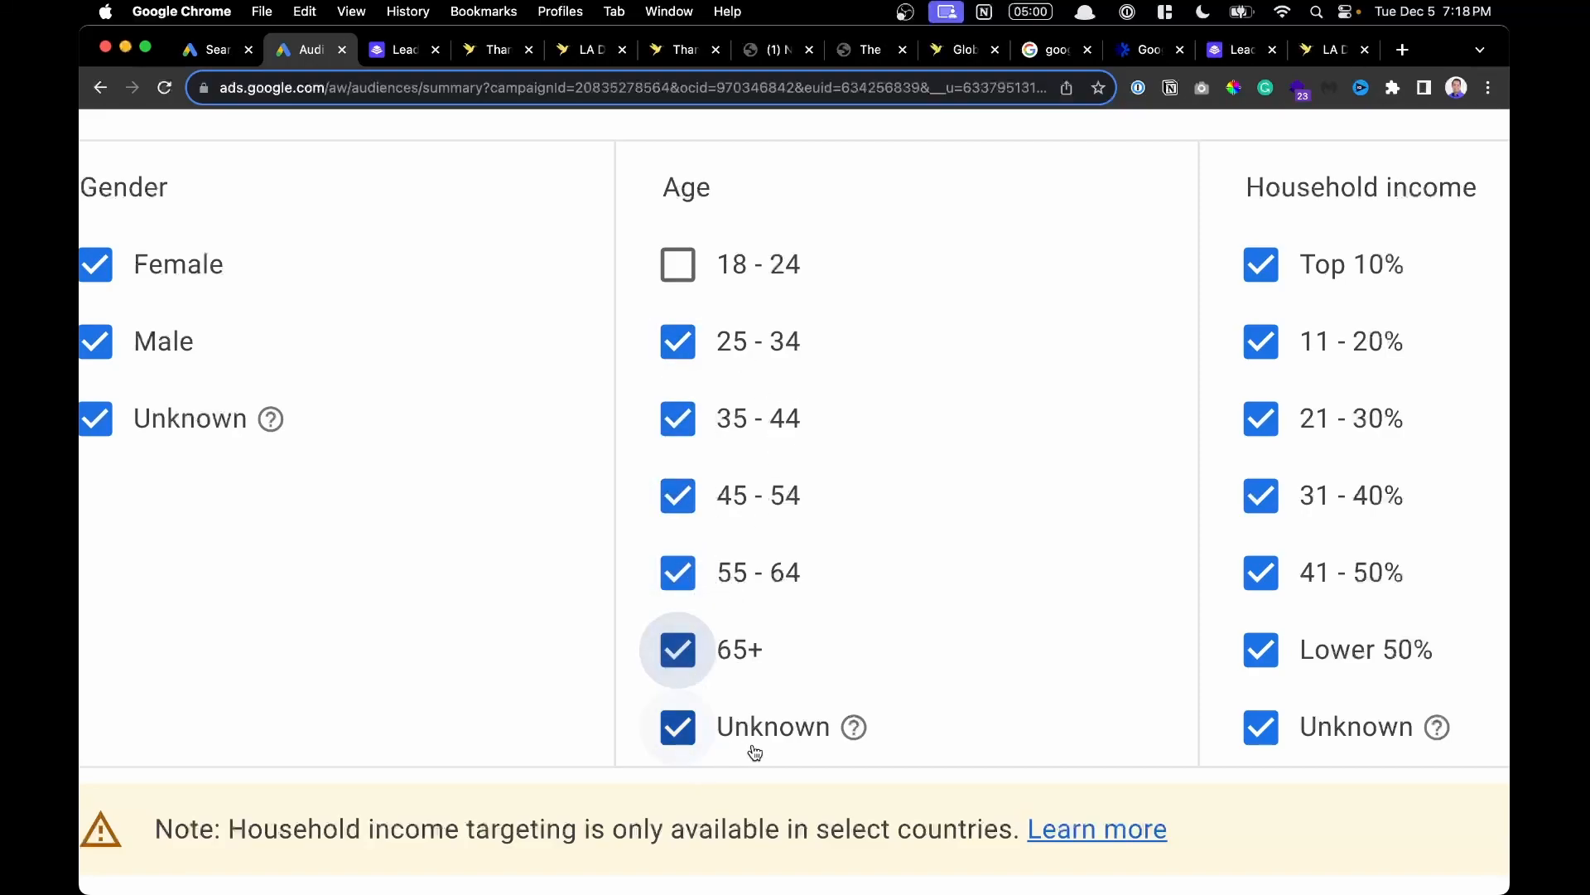
{"action": "scroll", "coordinate": [1234, 757], "scroll_direction": "right", "scroll_amount": 5}
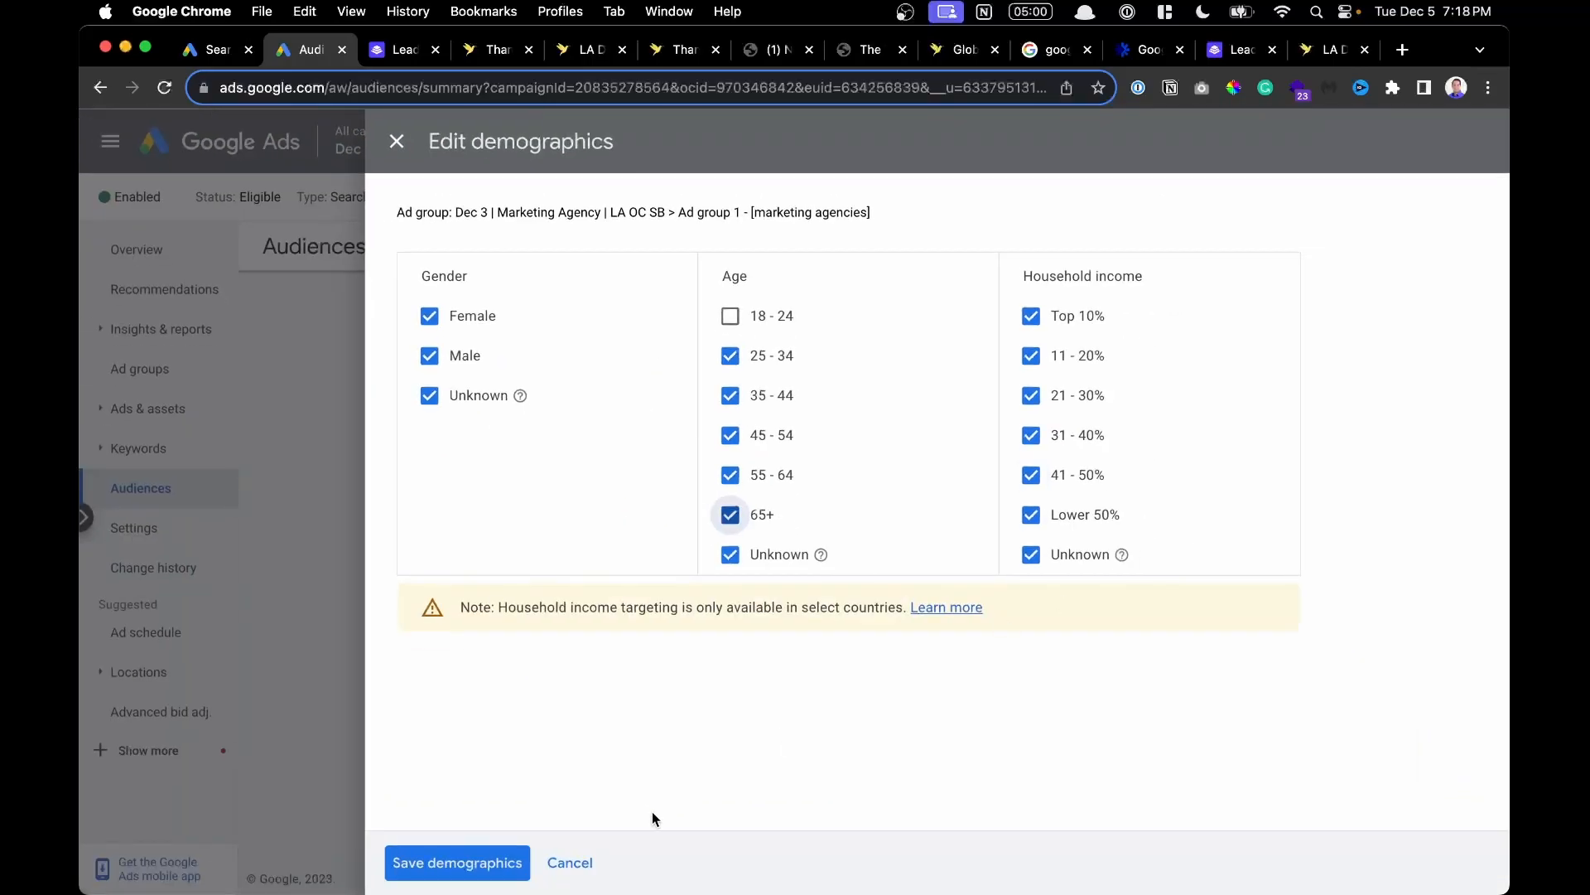
{"action": "left_click", "coordinate": [570, 862]}
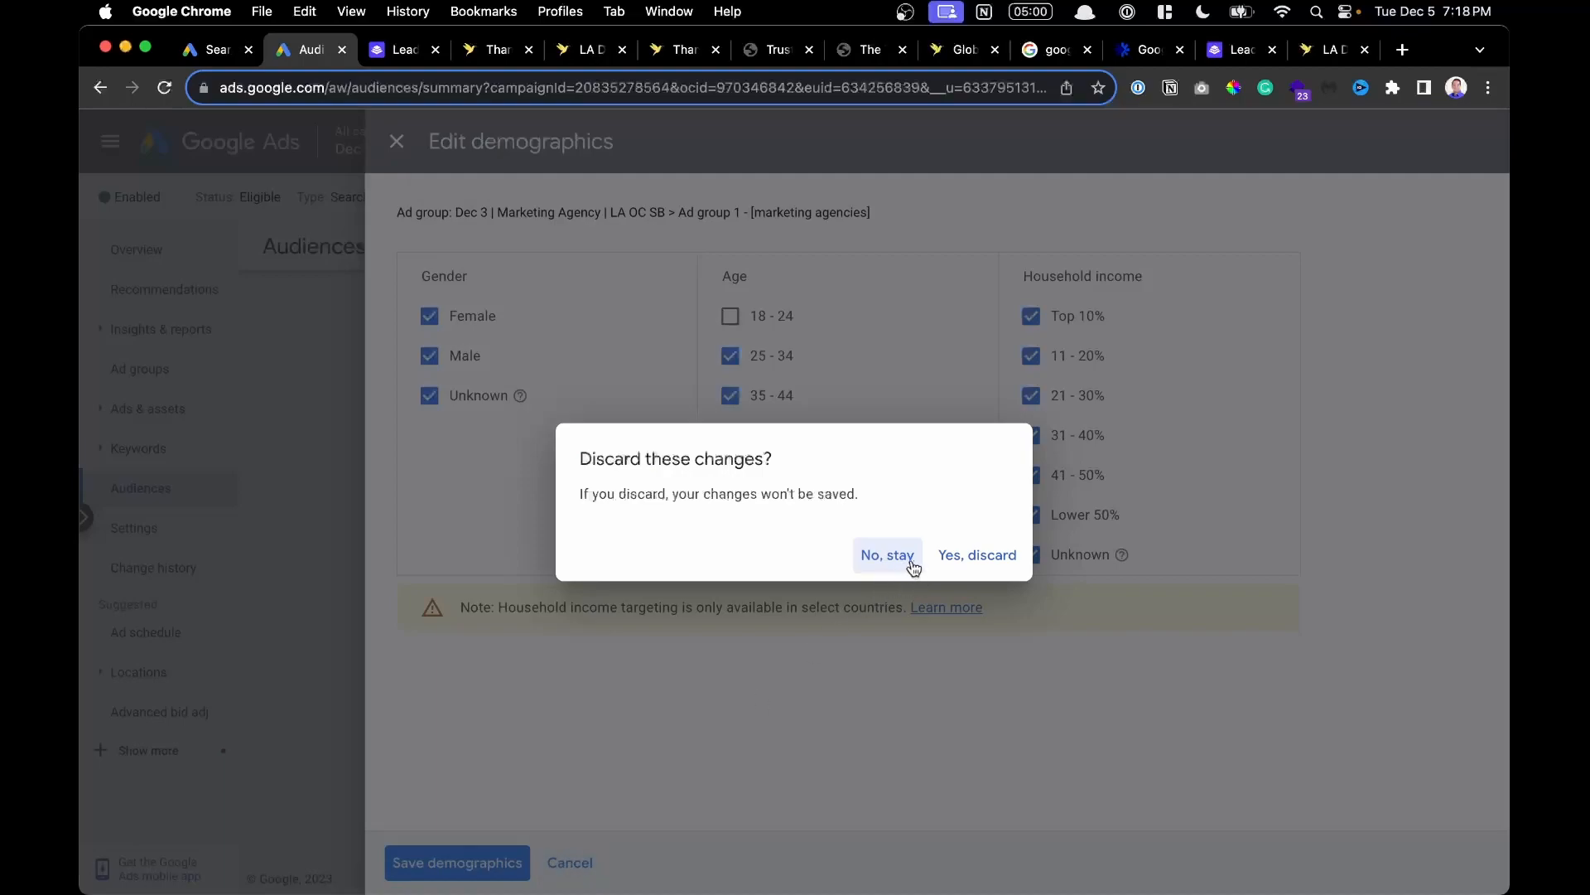
{"action": "left_click", "coordinate": [976, 557]}
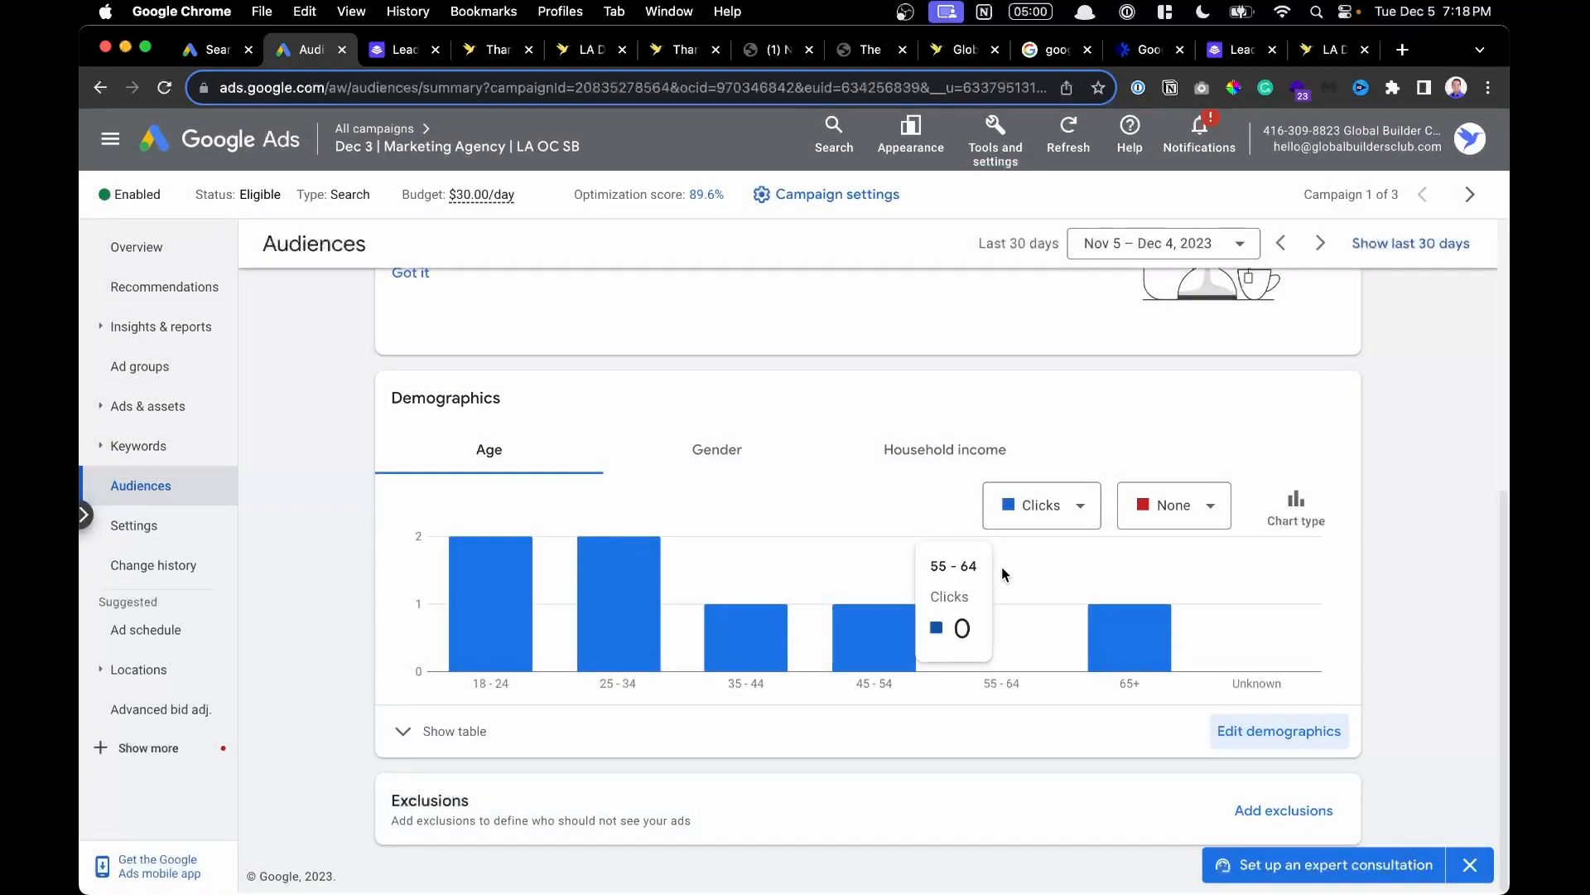
Open the campaign's Overview and review its most-shown ads, locations, searches and keyword performance summaries.
{"action": "scroll", "coordinate": [861, 508], "scroll_direction": "up", "scroll_amount": 3}
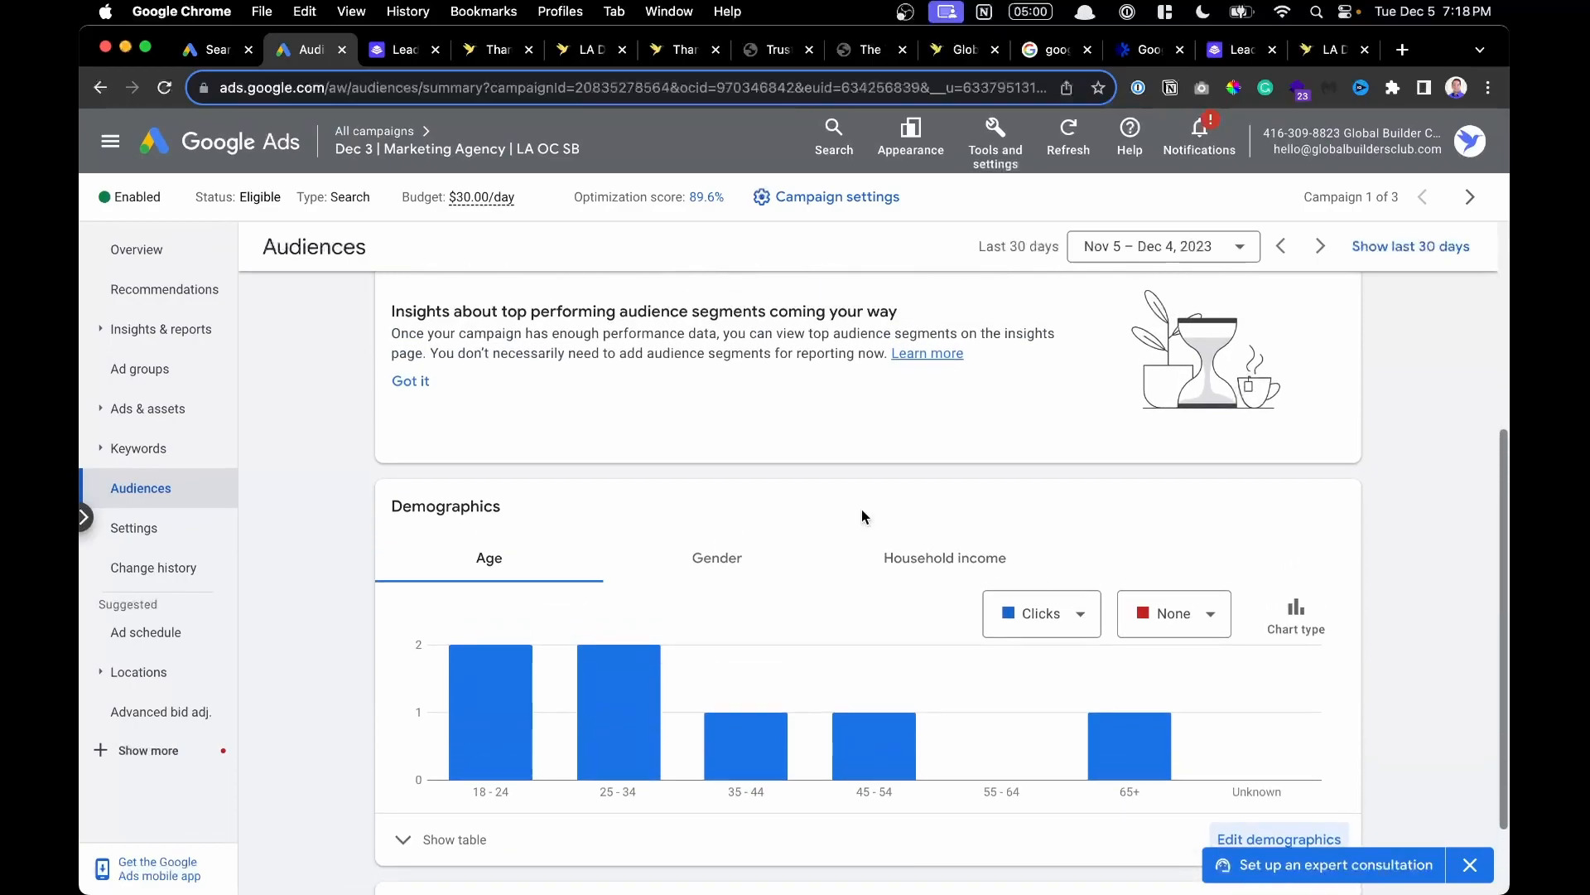
{"action": "scroll", "coordinate": [861, 514], "scroll_direction": "up", "scroll_amount": 5}
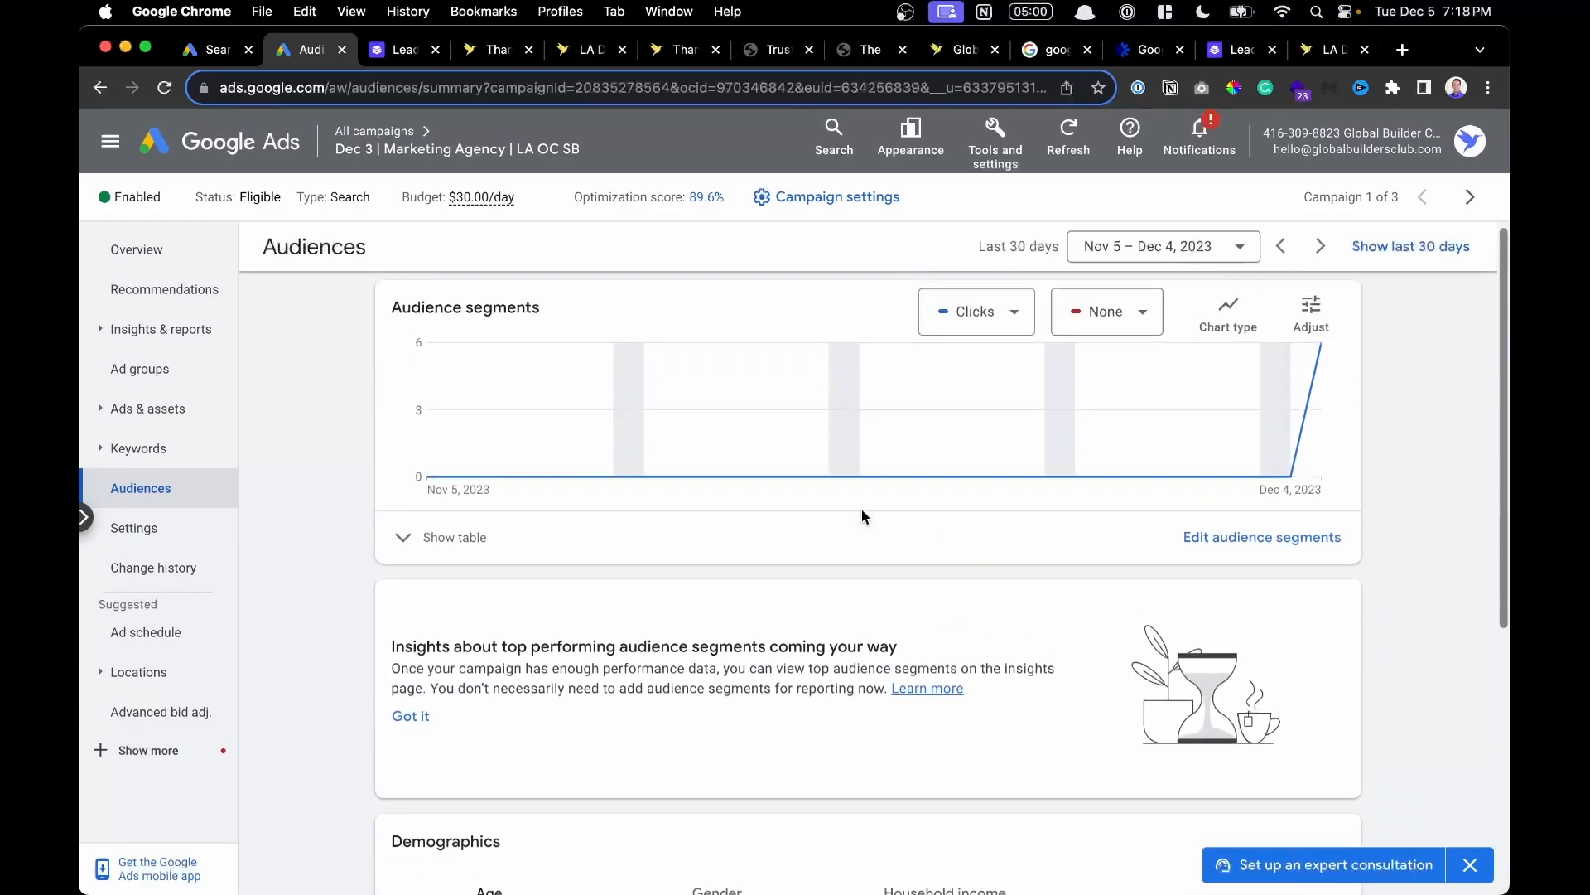
{"action": "left_click", "coordinate": [178, 250]}
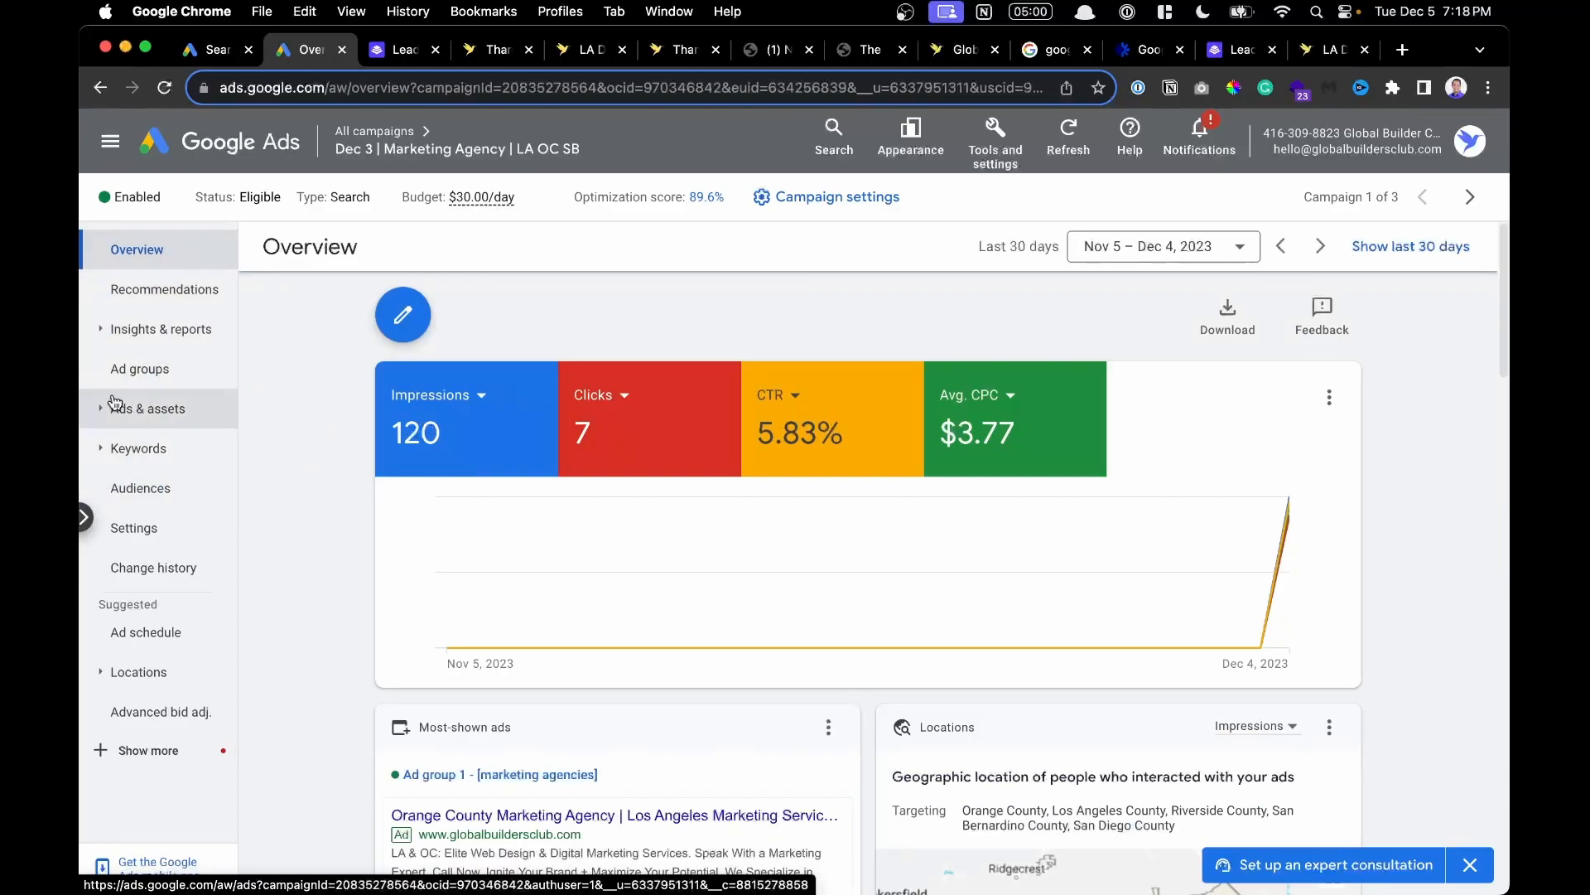
{"action": "scroll", "coordinate": [540, 496], "scroll_direction": "down", "scroll_amount": 7}
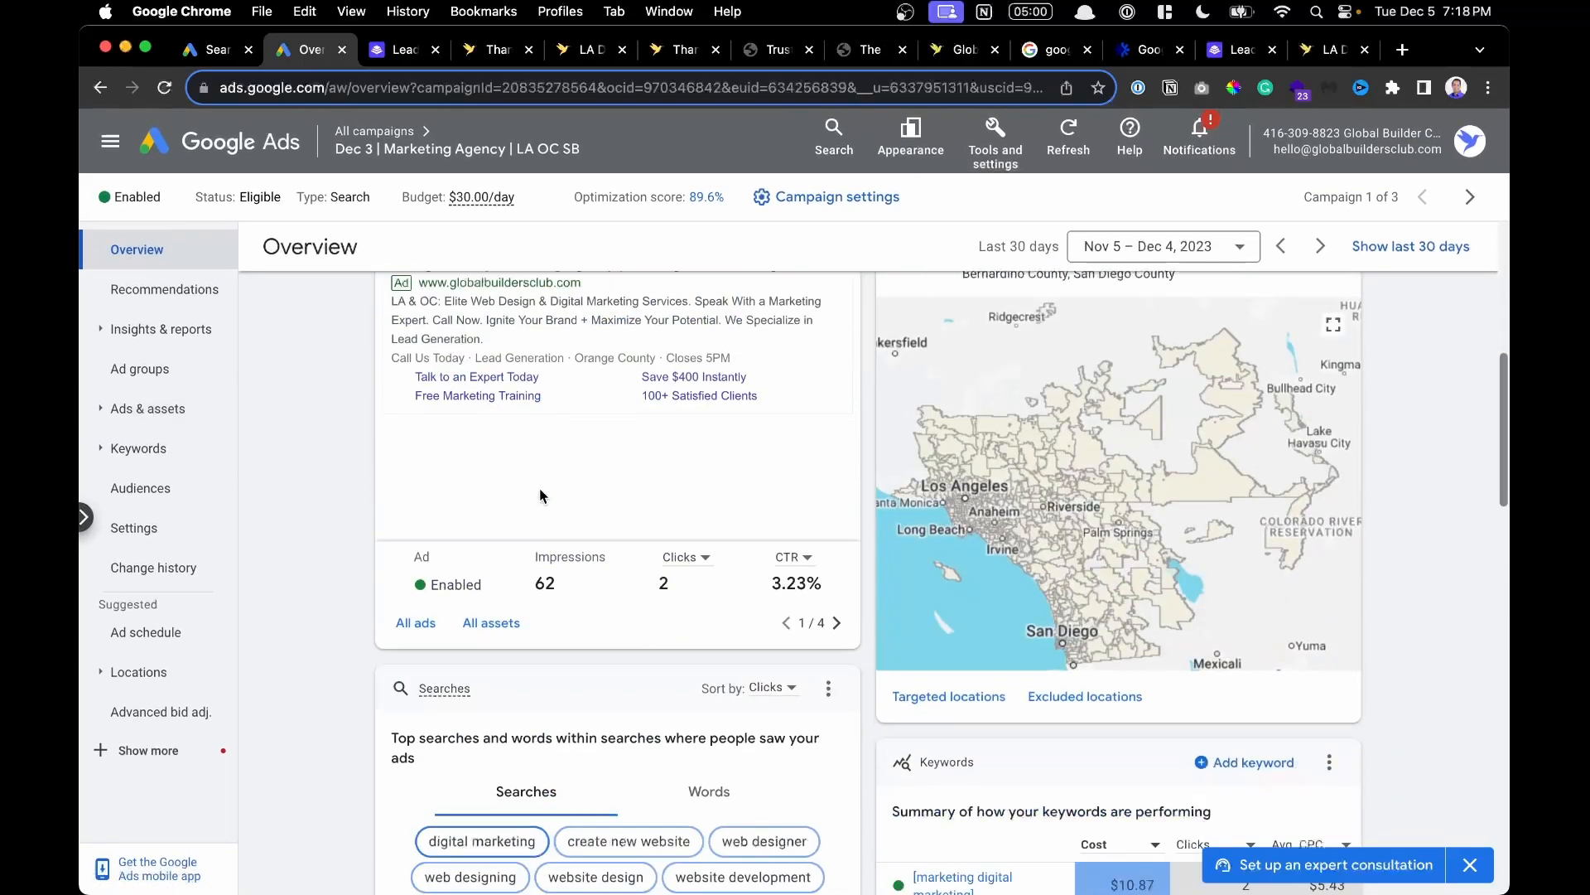
{"action": "scroll", "coordinate": [540, 495], "scroll_direction": "down", "scroll_amount": 5}
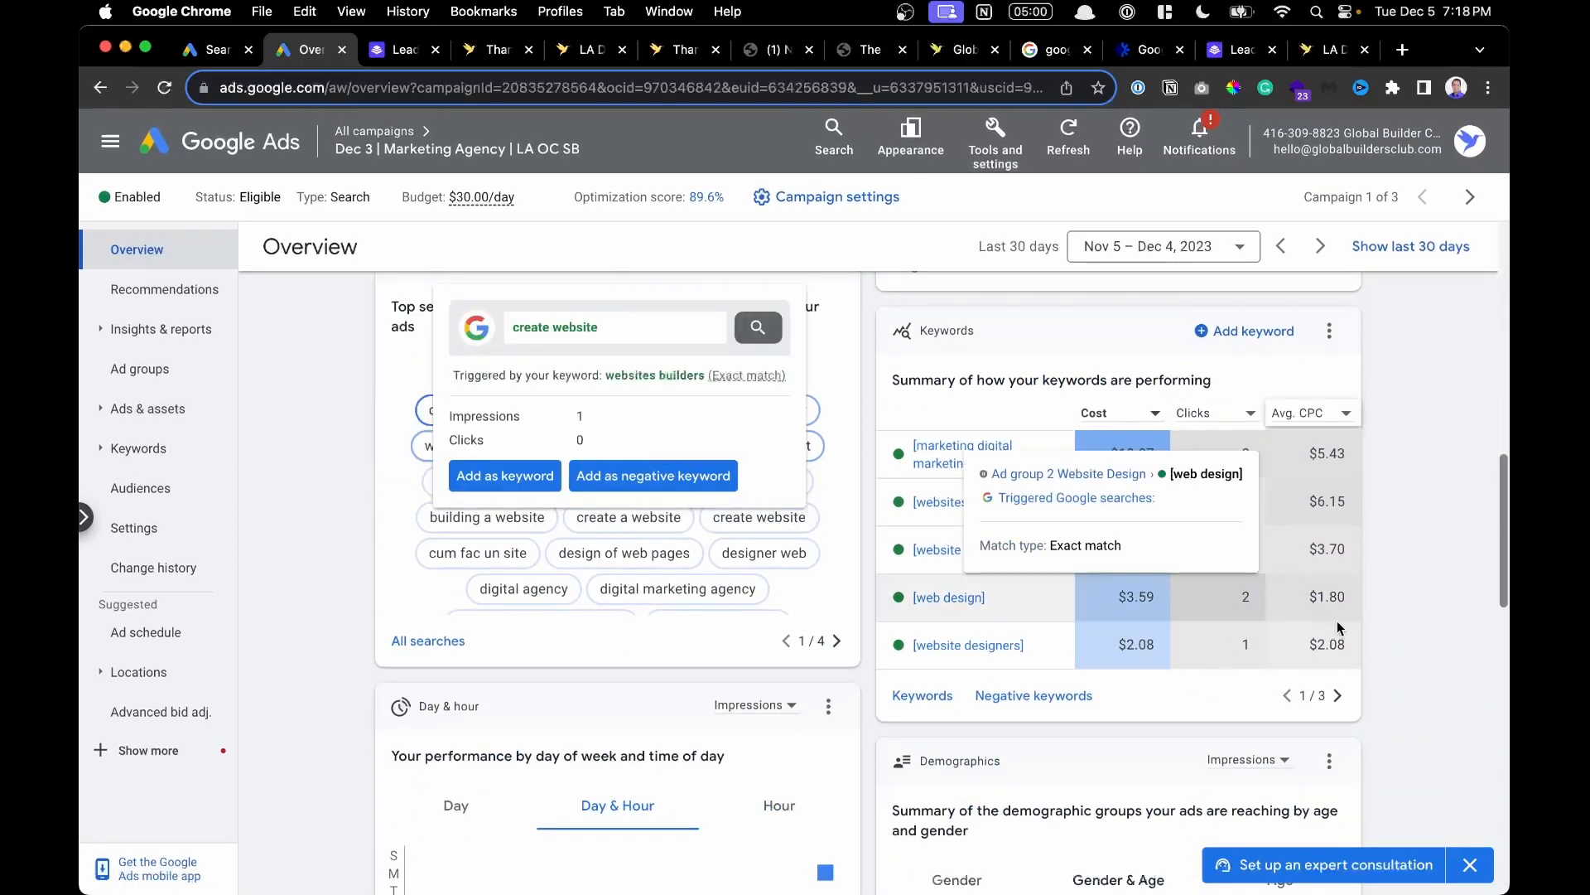
{"action": "mouse_move", "coordinate": [1082, 609]}
{"action": "scroll", "coordinate": [1083, 609], "scroll_direction": "up", "scroll_amount": 12}
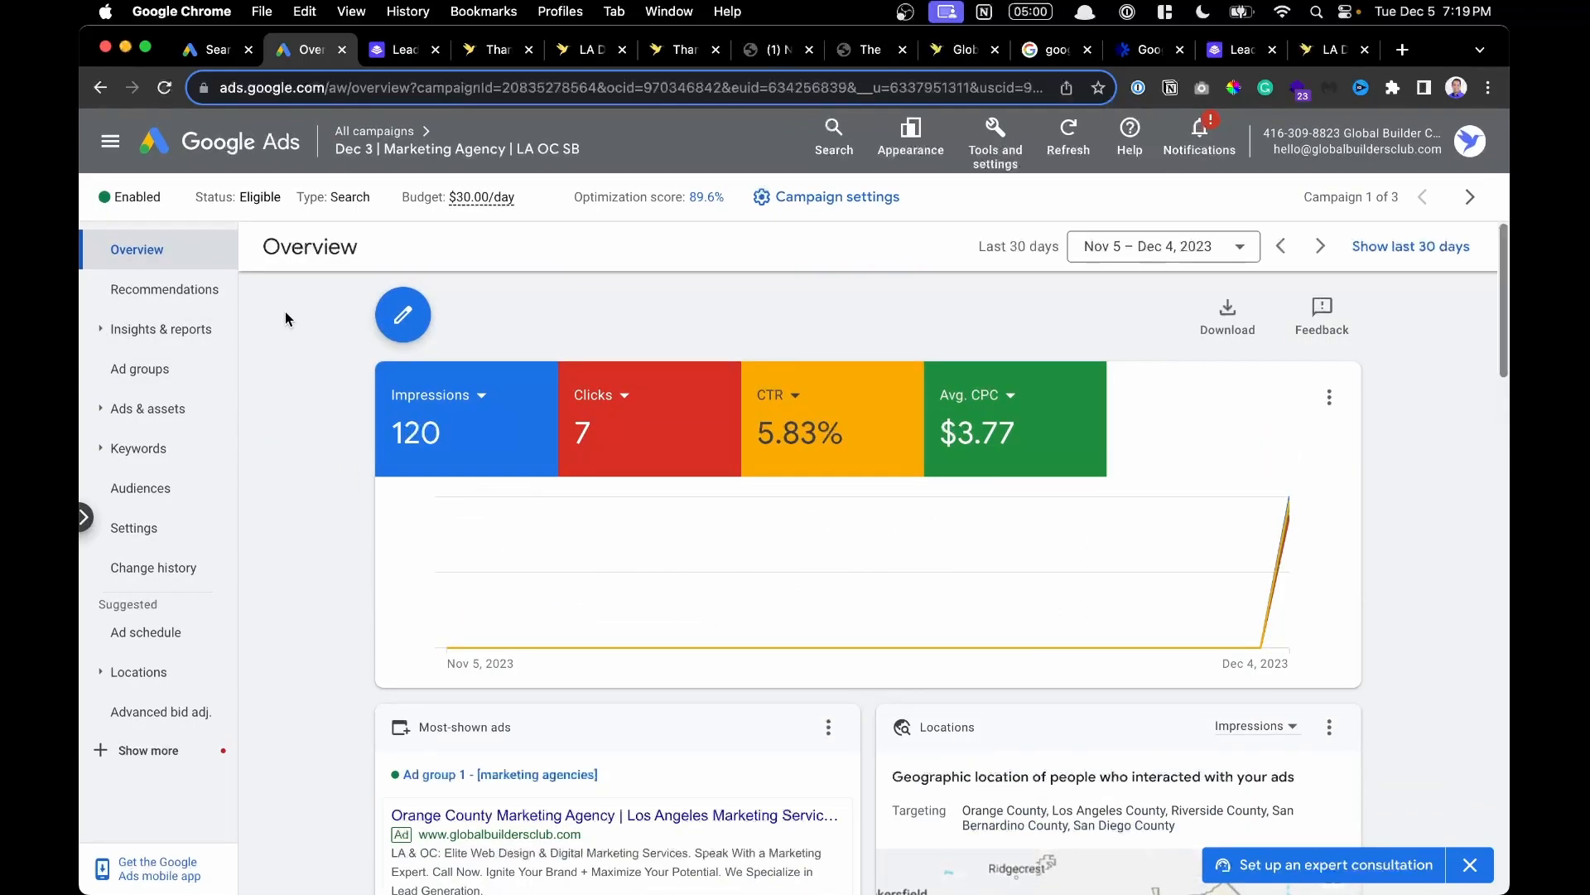
Switch to the agency's landing page tab, load the globalbuildersclub.com home page, and dismiss the Christmas discount banner.
{"action": "left_click", "coordinate": [1305, 56]}
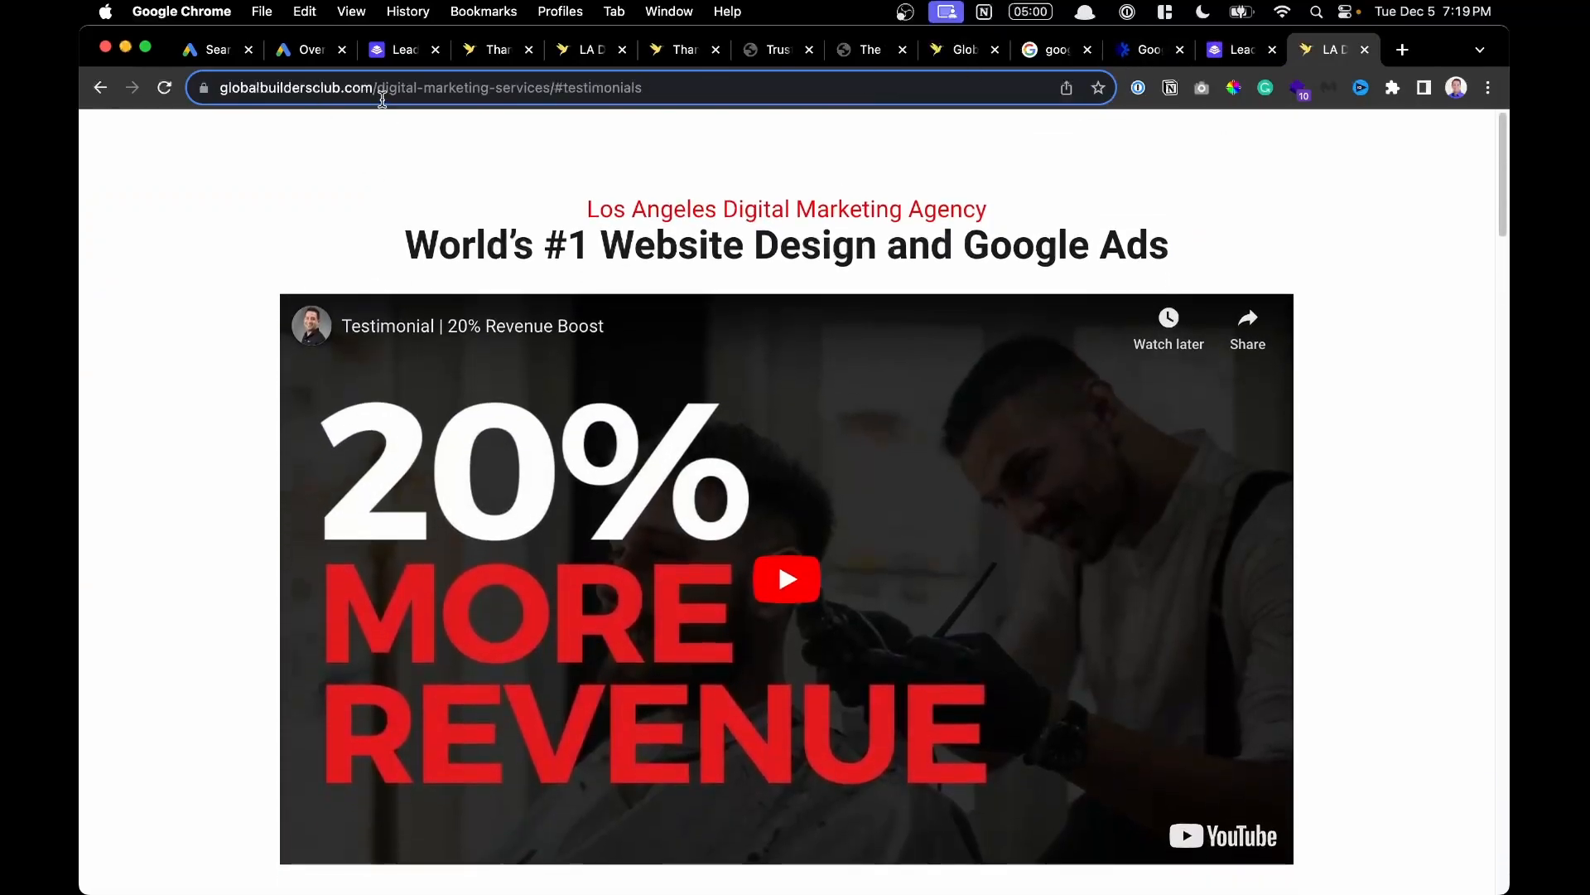
{"action": "left_click_drag", "start_coordinate": [460, 87], "coordinate": [80, 87]}
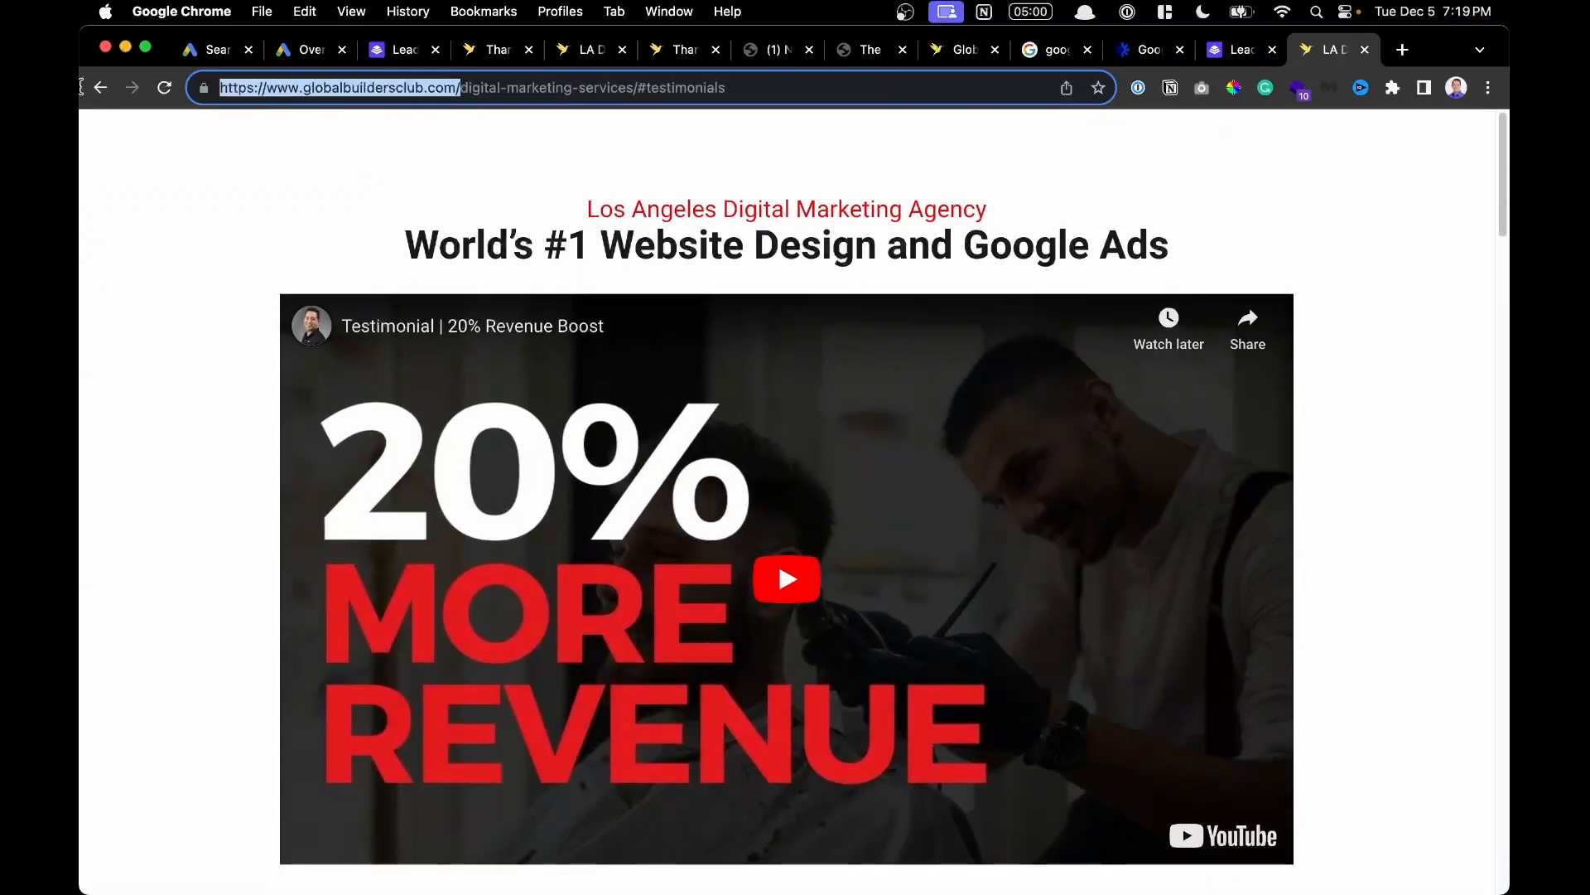
{"action": "key", "text": "super+x"}
{"action": "key", "text": "super+a"}
{"action": "key", "text": "super+v"}
{"action": "key", "text": "Return"}
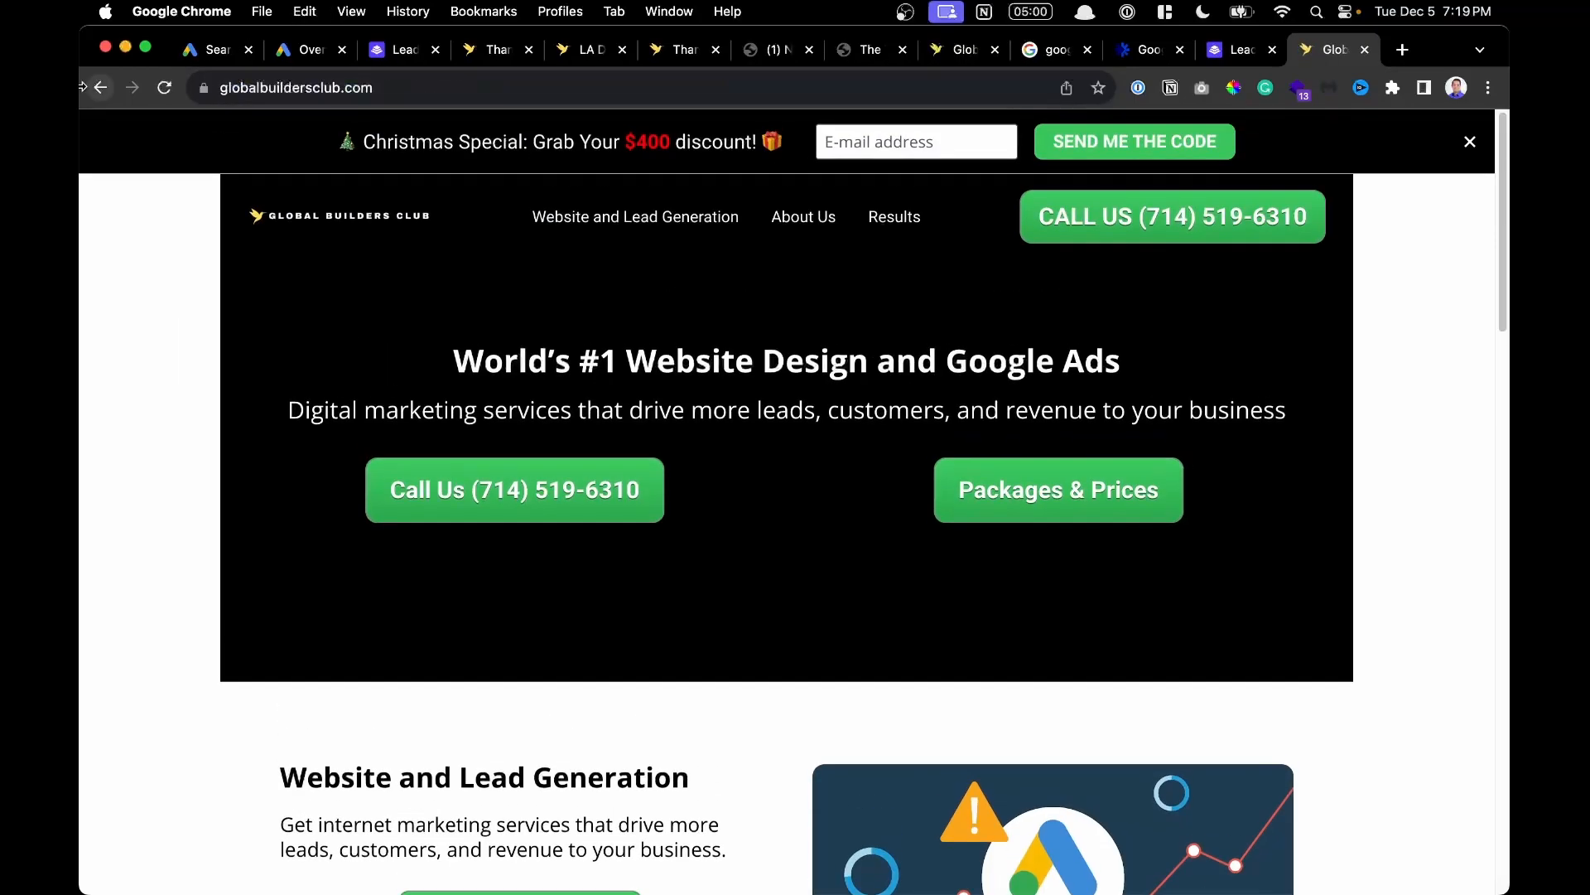
{"action": "left_click", "coordinate": [1471, 143]}
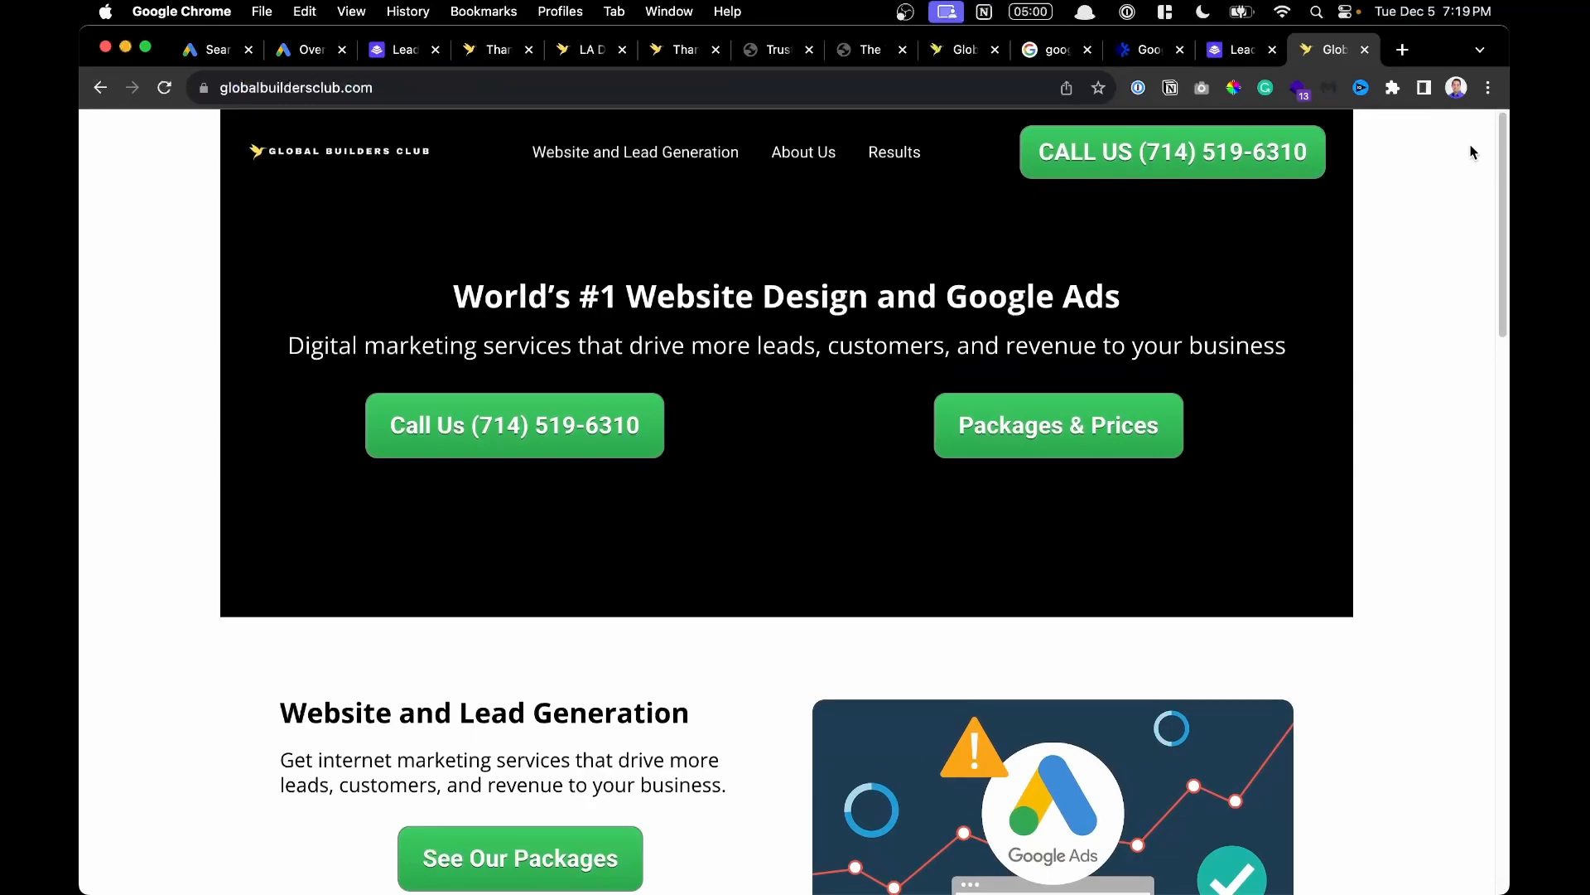